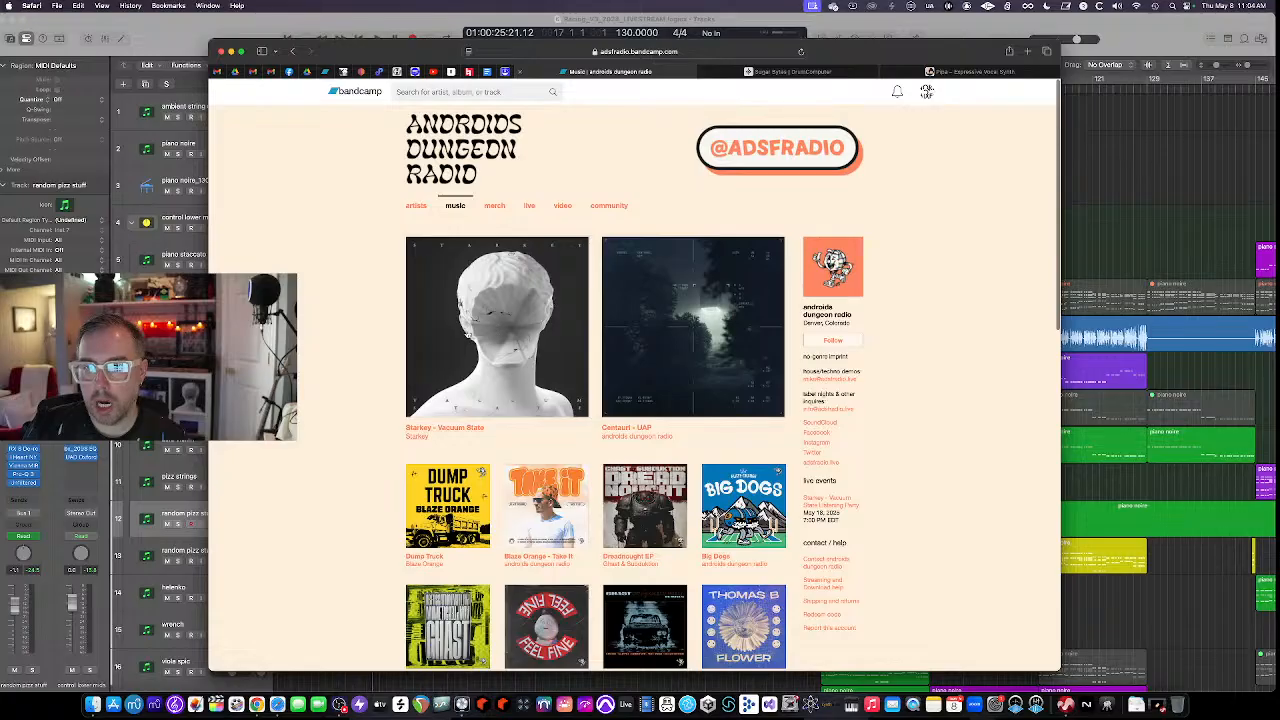
Review the Starkey - Vacuum State album page on Bandcamp, including the enlarged limited edition vinyl photo and the track list
click(476, 309)
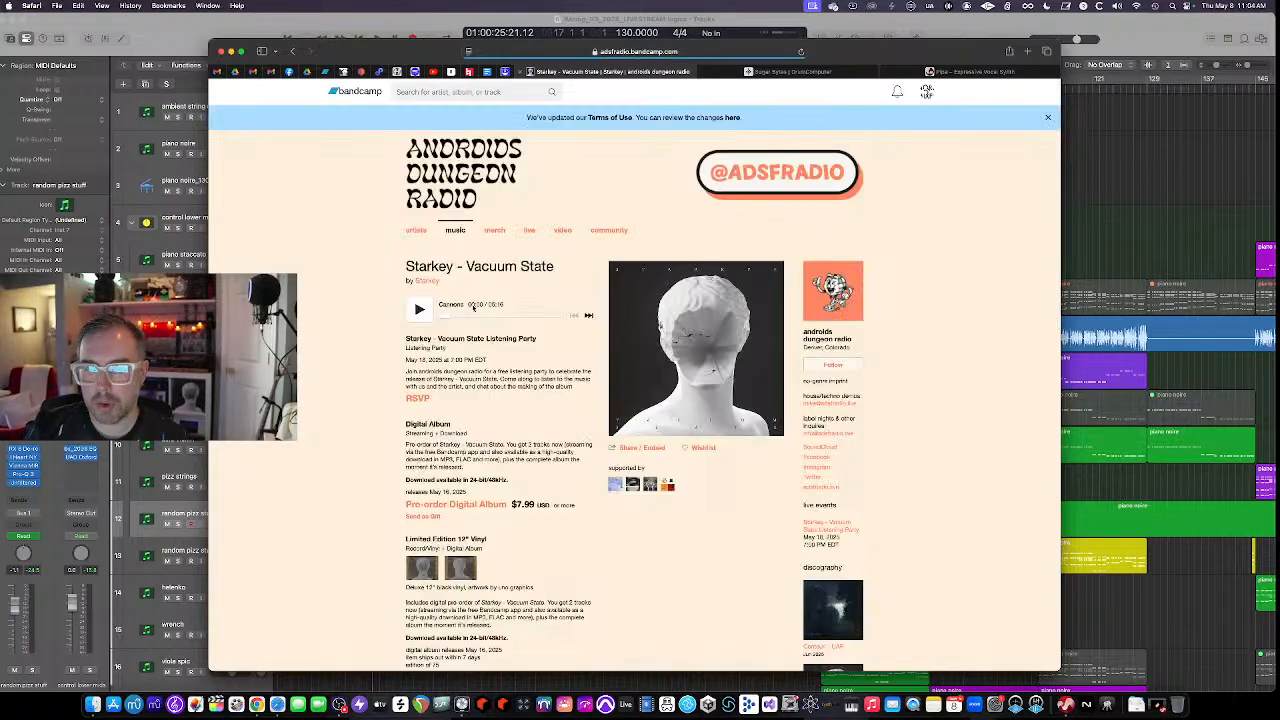
scroll(411, 383, down, 5)
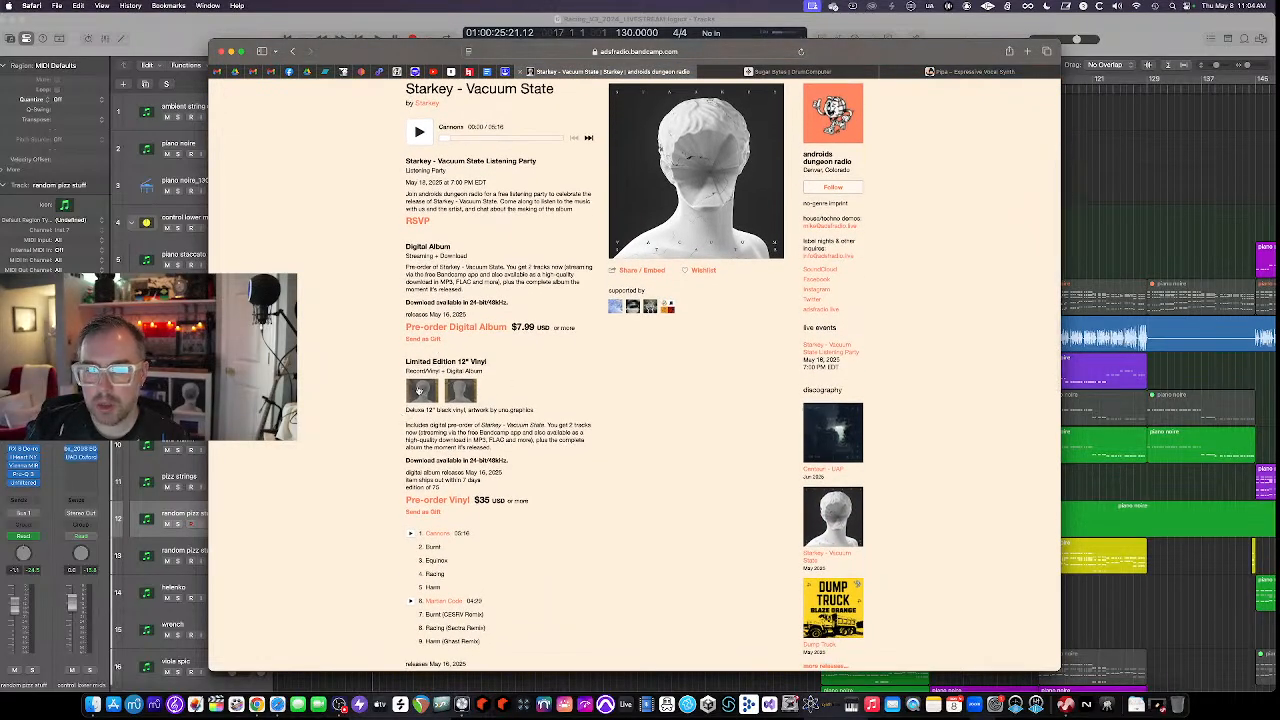
click(425, 392)
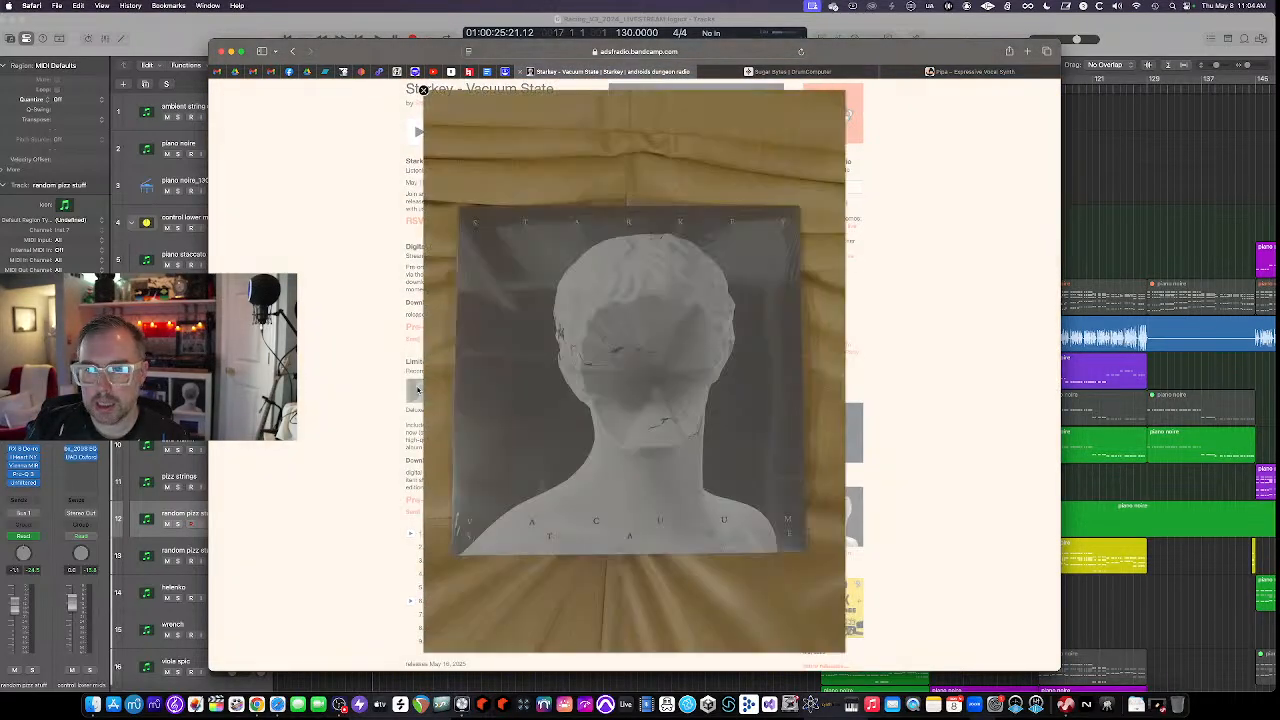
click(423, 91)
scroll(499, 335, down, 2)
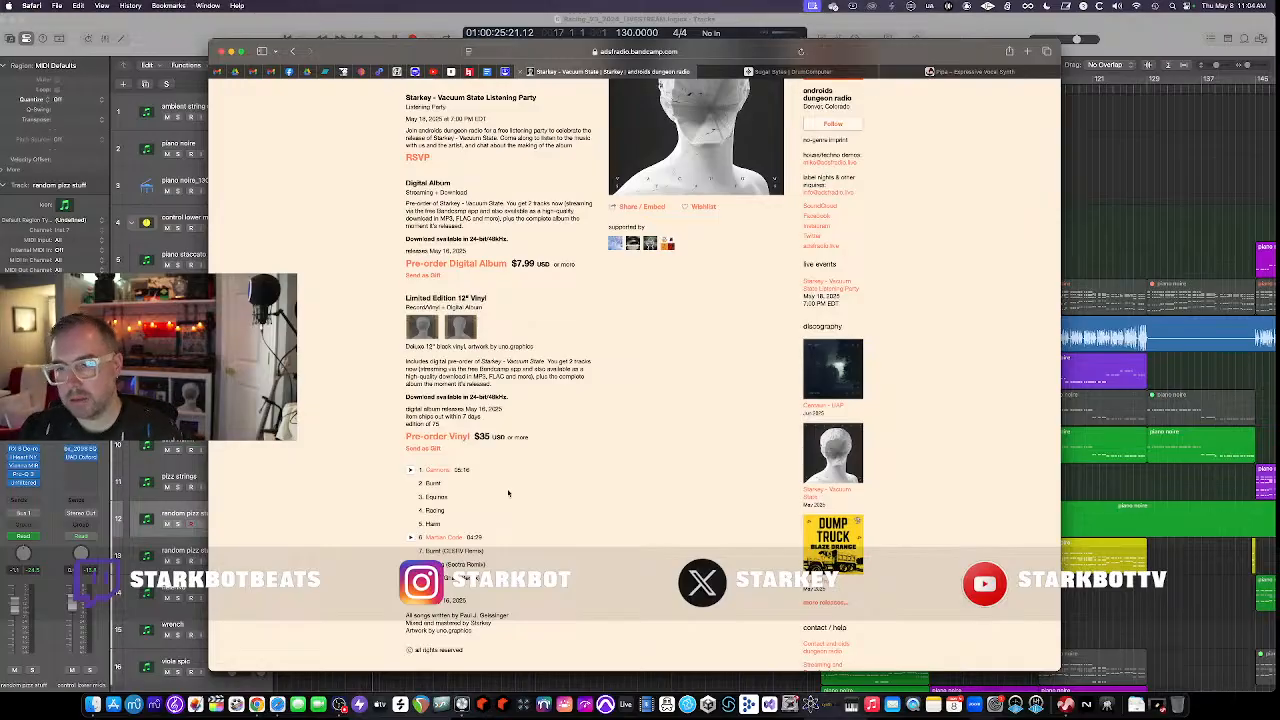
scroll(480, 600, down, 1)
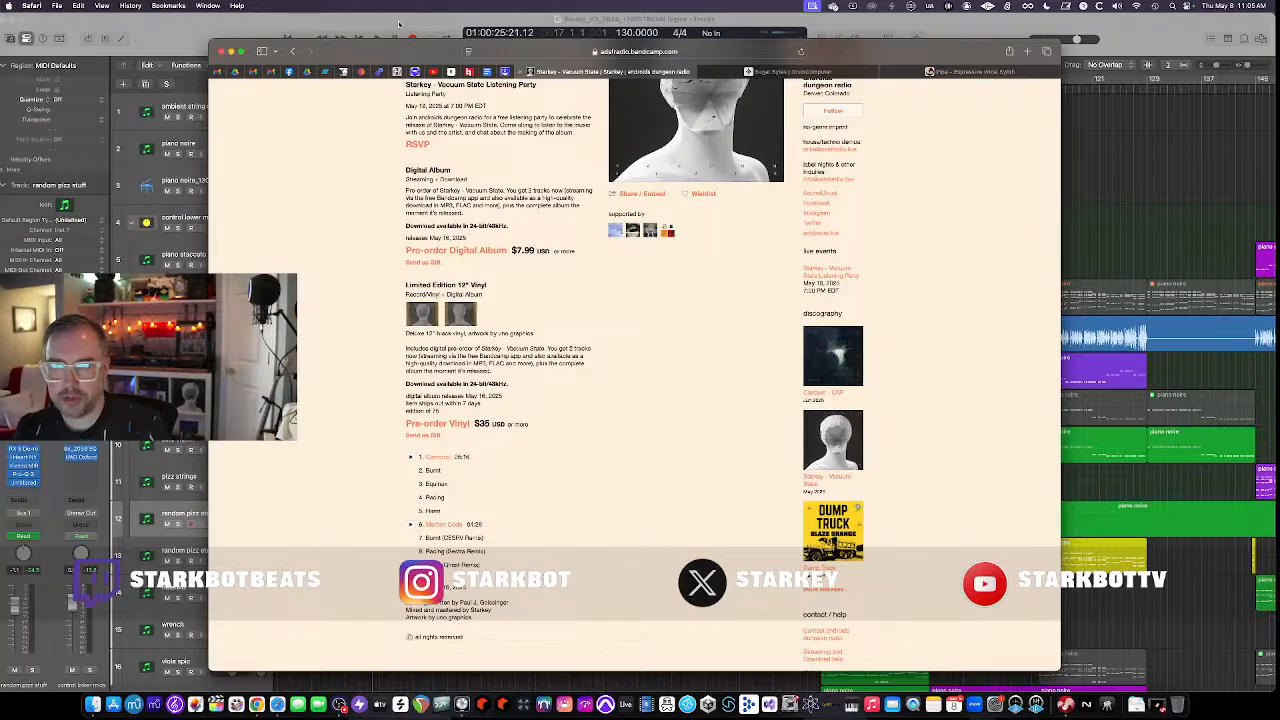
Switch to Logic Pro and inspect the piano noire track's Kontakt instrument and the piano noire_130bpm audio region
click(399, 24)
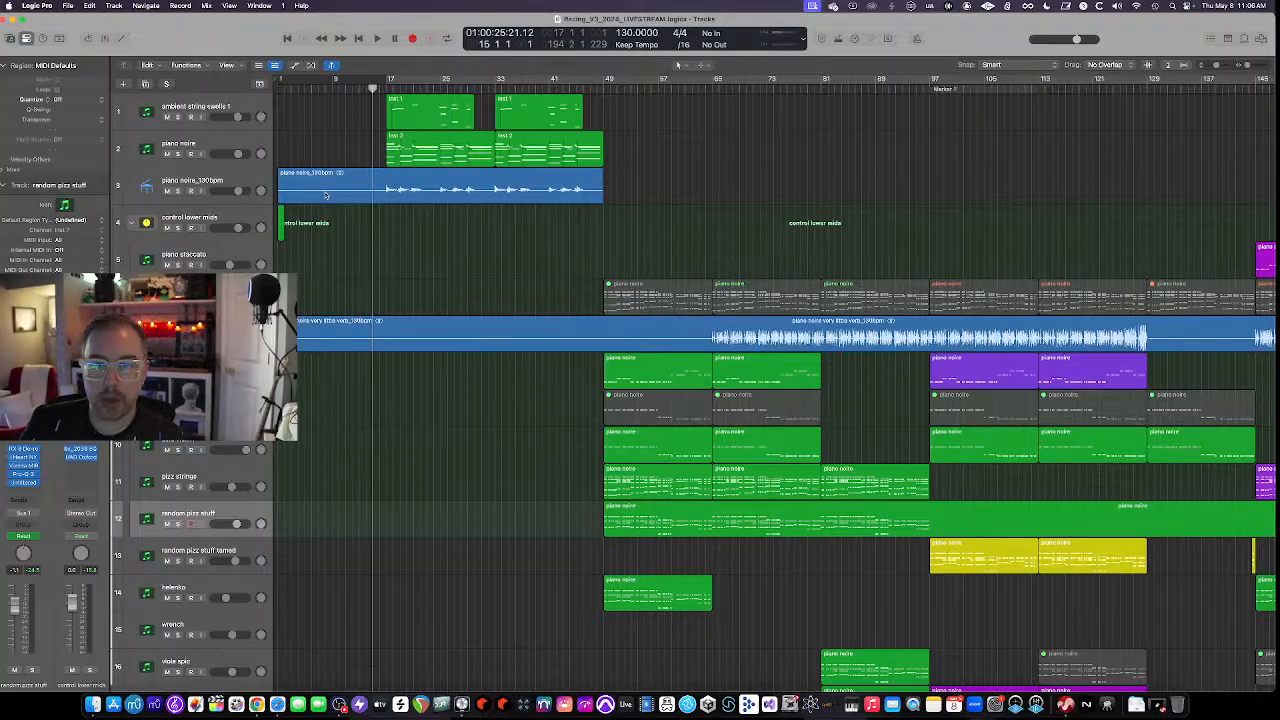
click(228, 142)
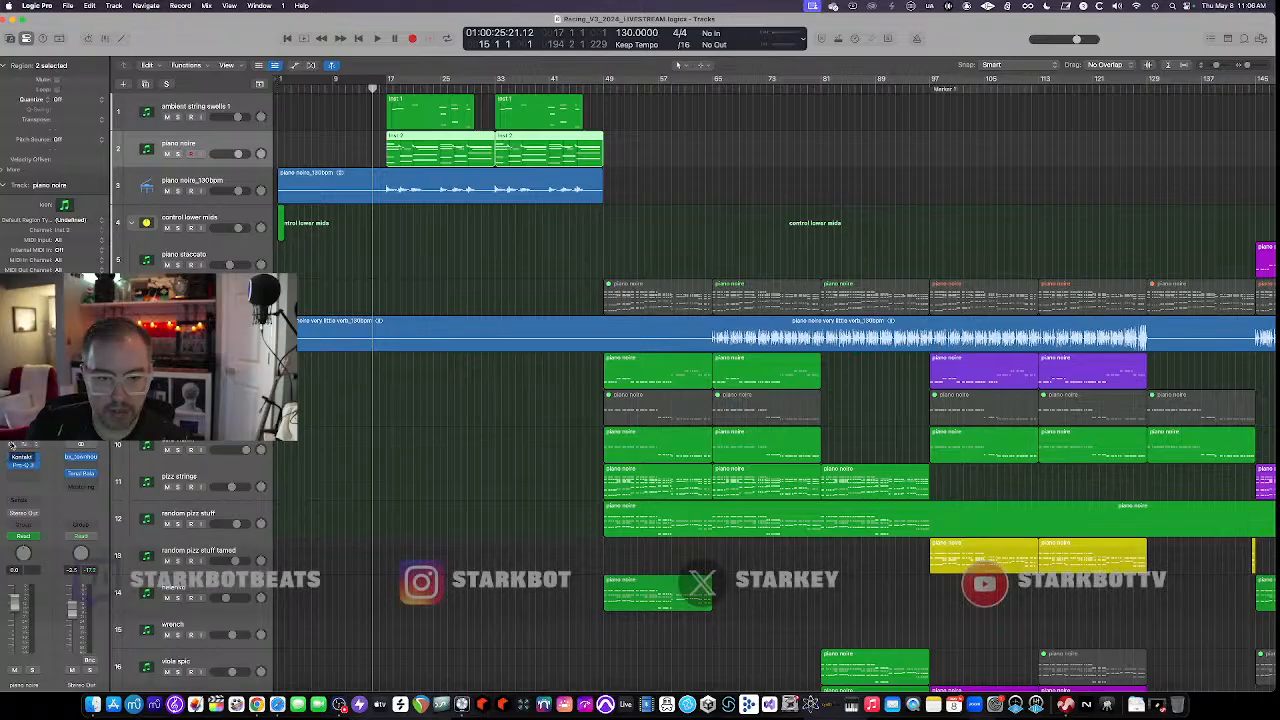
click(22, 456)
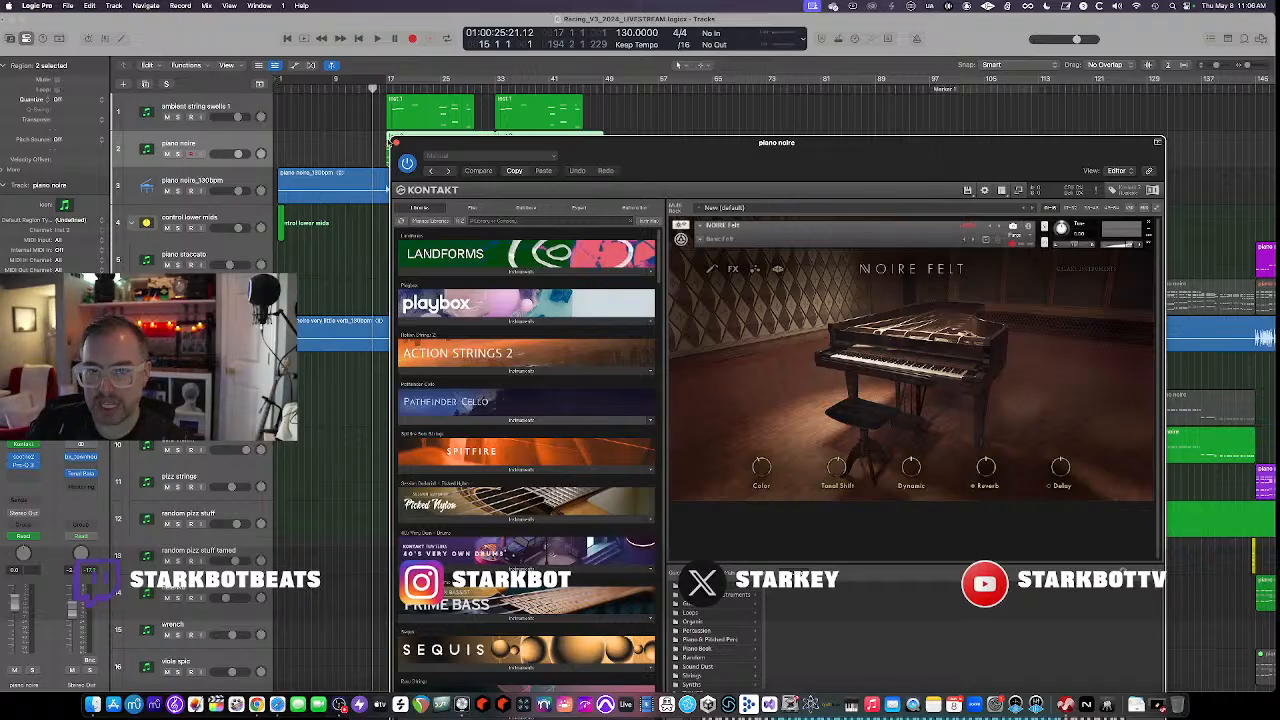
click(396, 143)
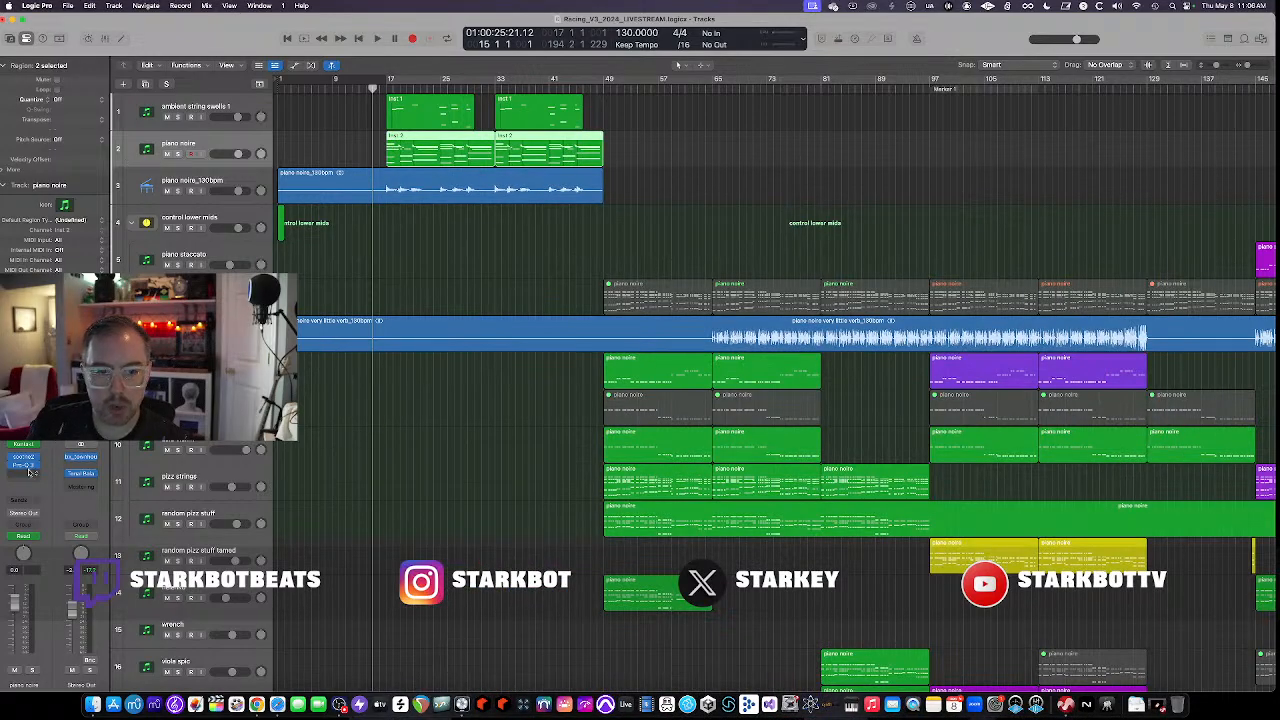
click(316, 194)
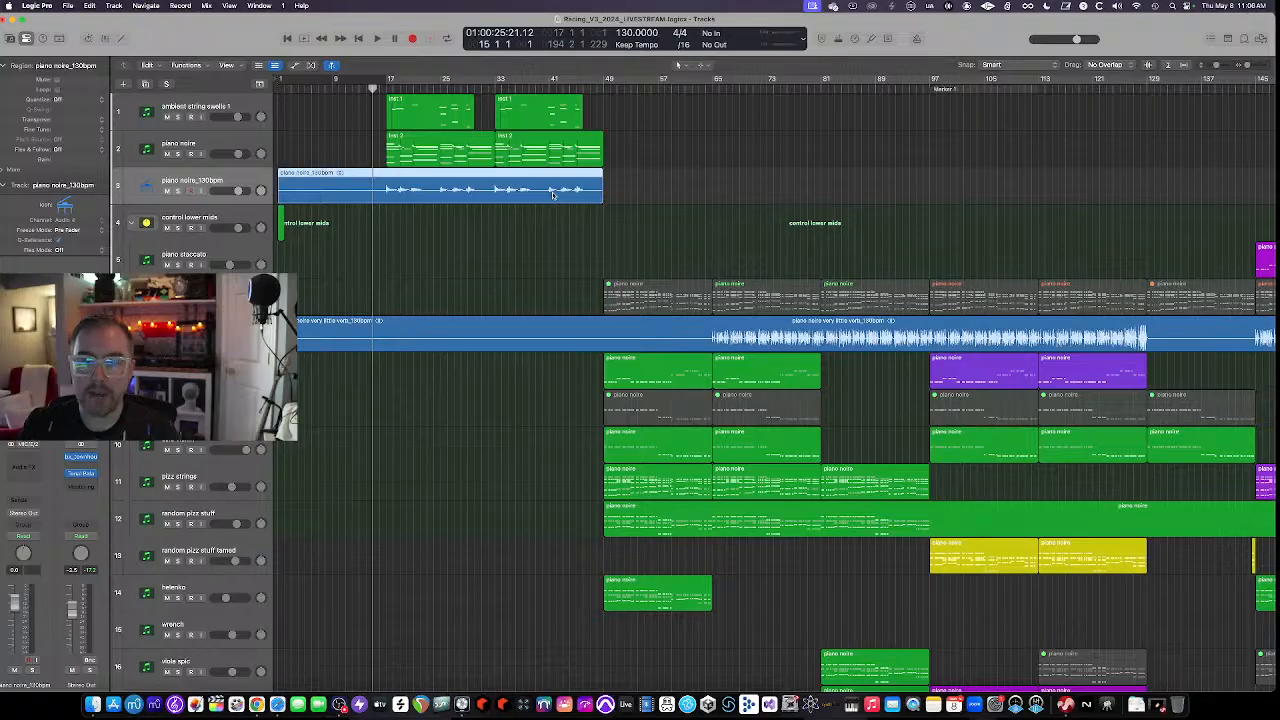
click(200, 148)
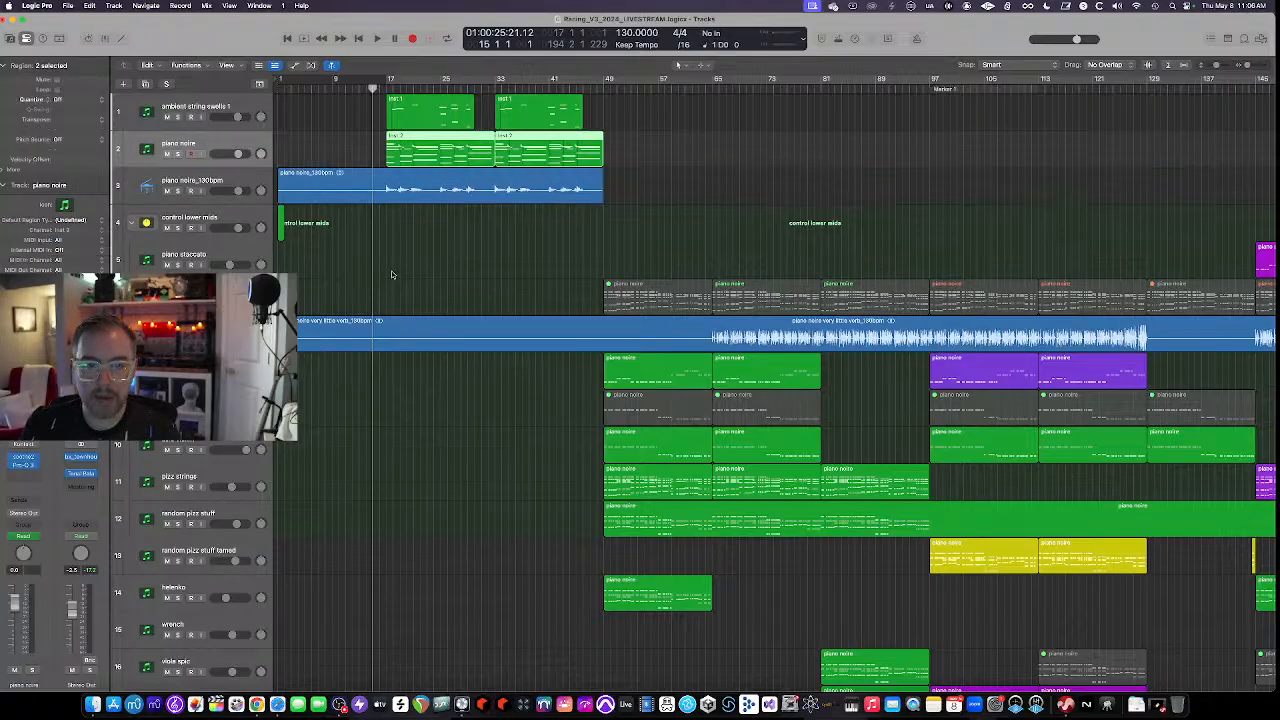
Examine the full arrangement across all tracks, from the piano intro to the final section
scroll(470, 270, down, 10)
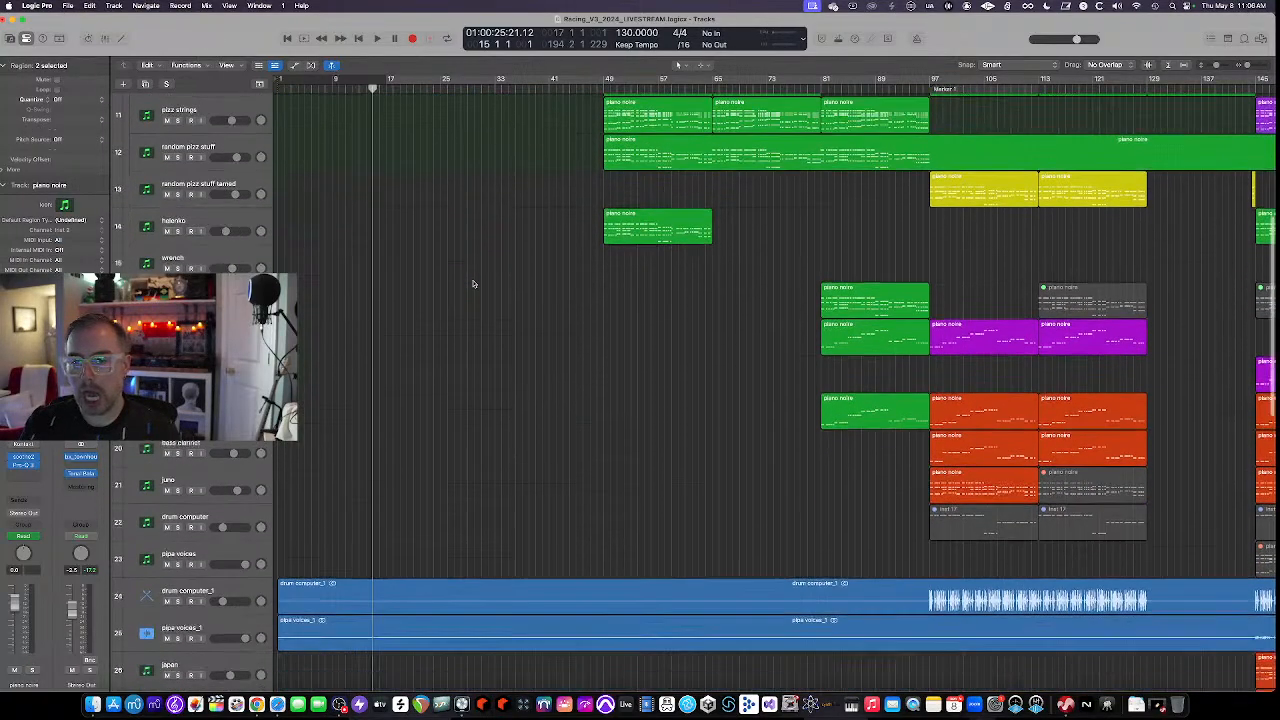
scroll(787, 383, down, 11)
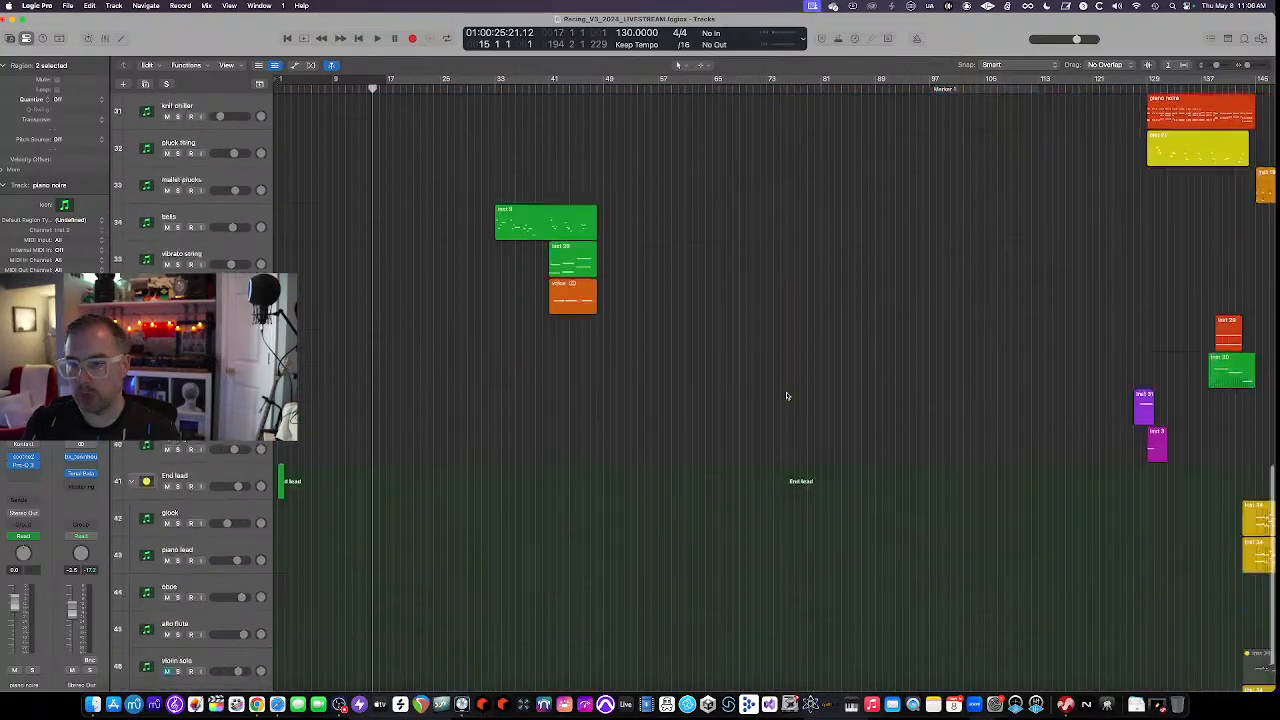
scroll(787, 397, up, 20)
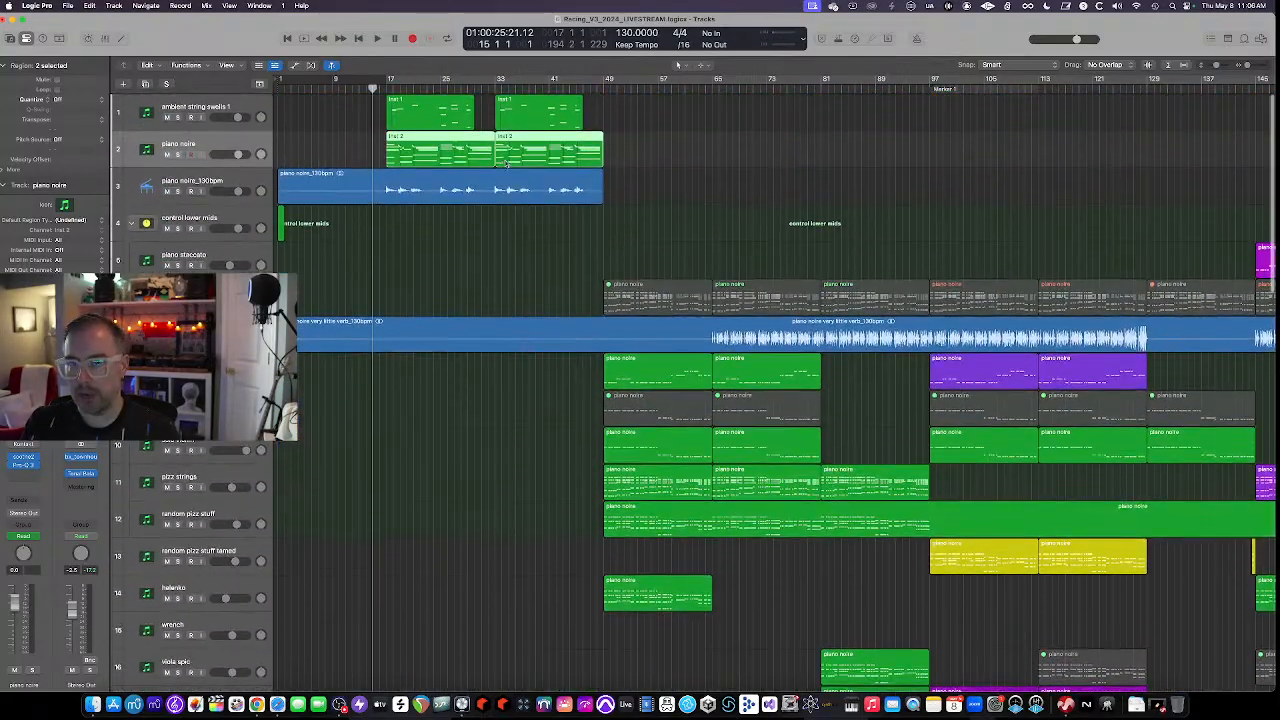
scroll(546, 288, down, 10)
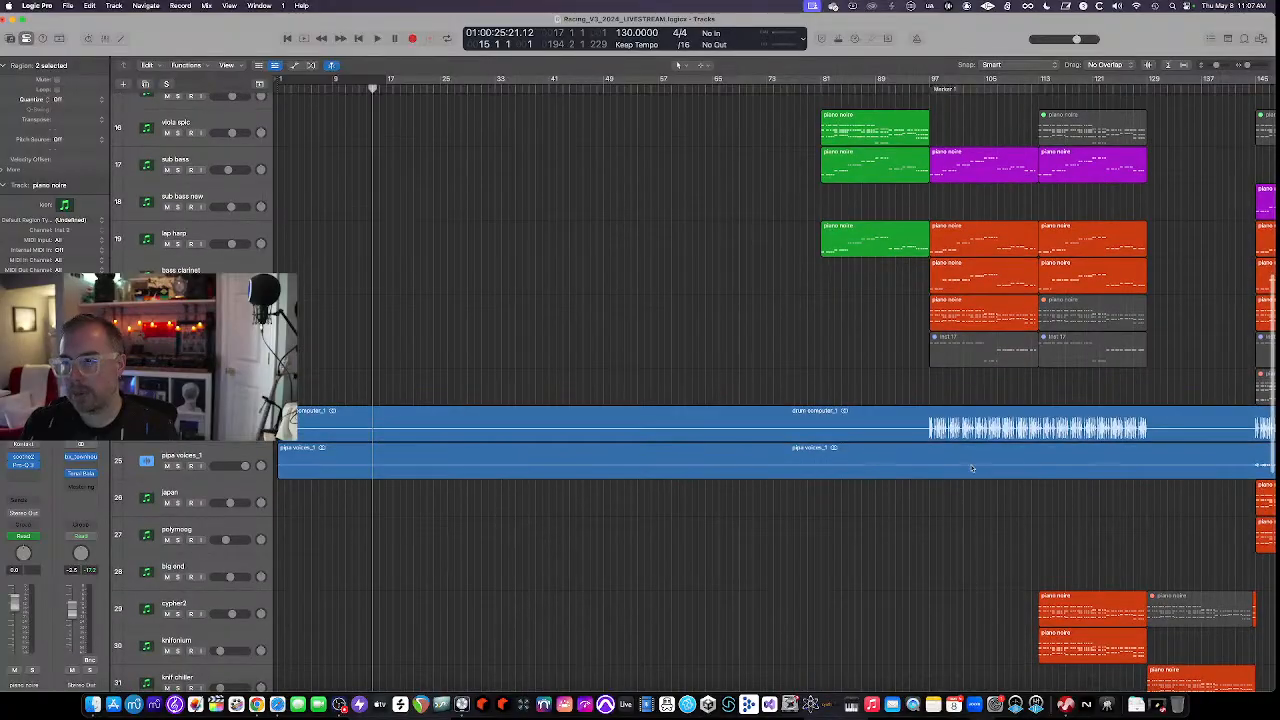
scroll(963, 467, right, 3)
scroll(963, 467, right, 3)
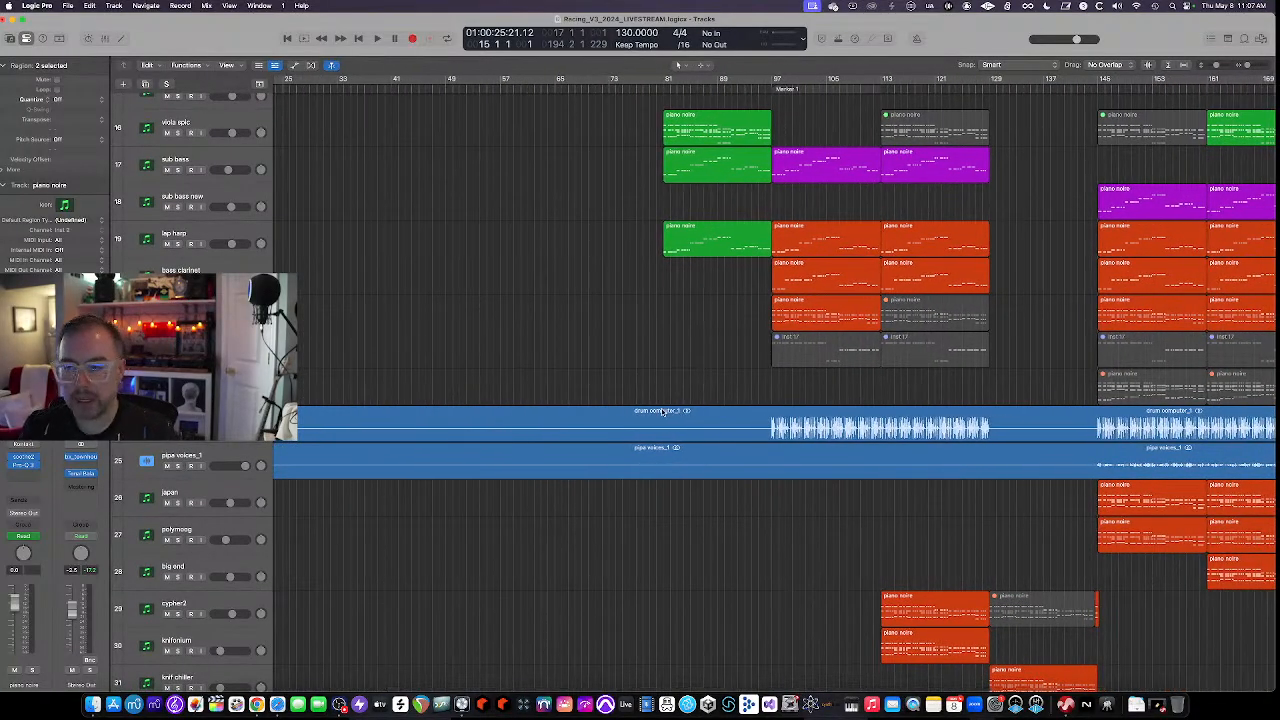
scroll(663, 412, down, 5)
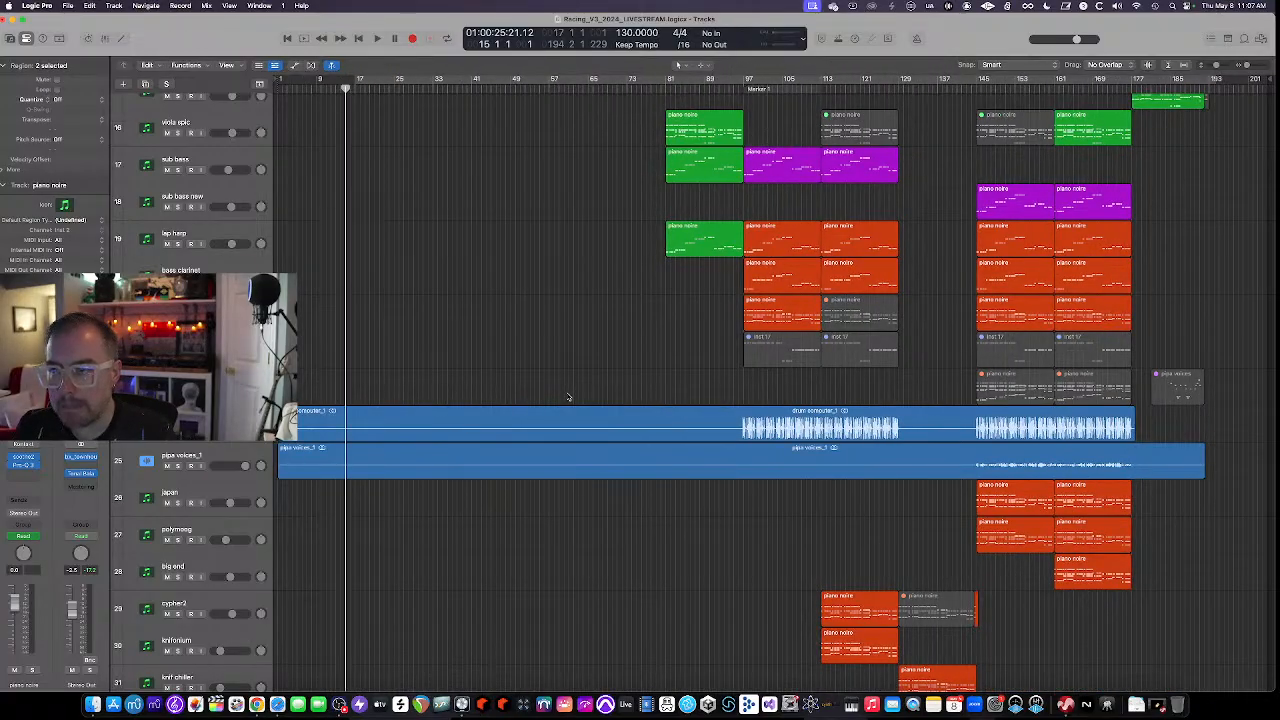
scroll(567, 397, up, 10)
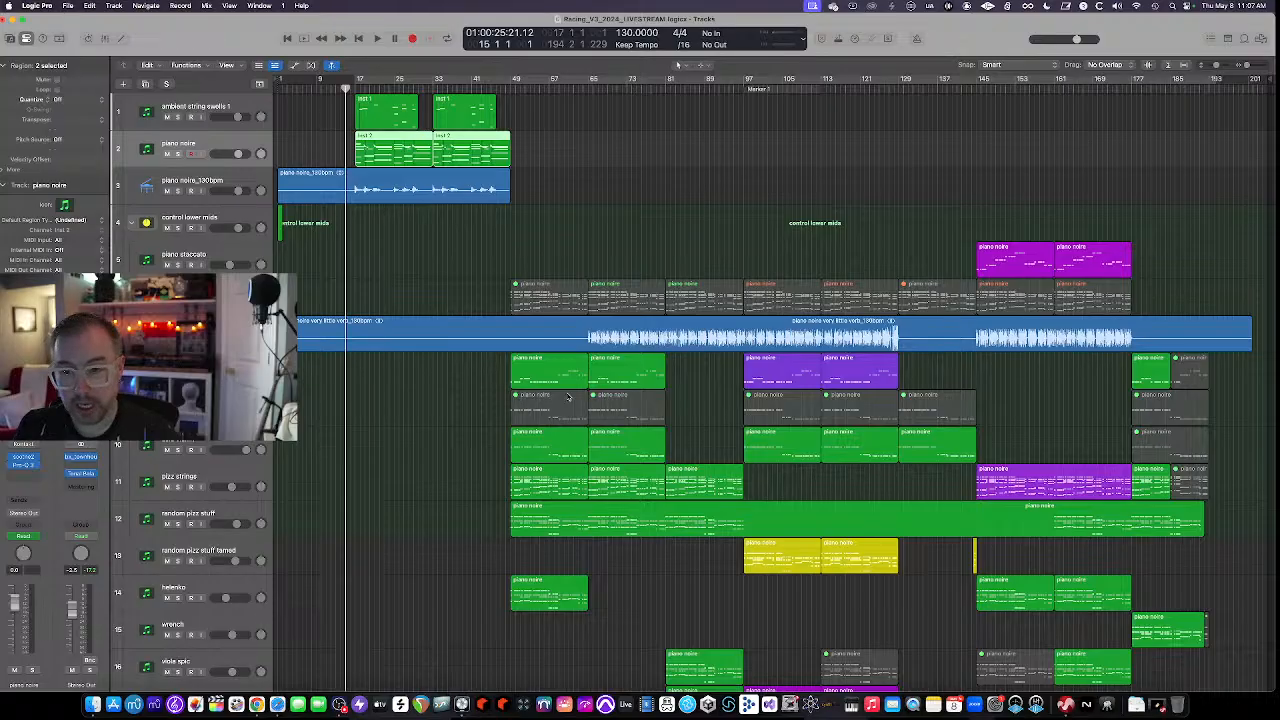
Inspect the Kontakt instruments loaded on the two solo violin tracks
scroll(543, 418, down, 3)
scroll(543, 418, down, 3)
scroll(543, 420, up, 3)
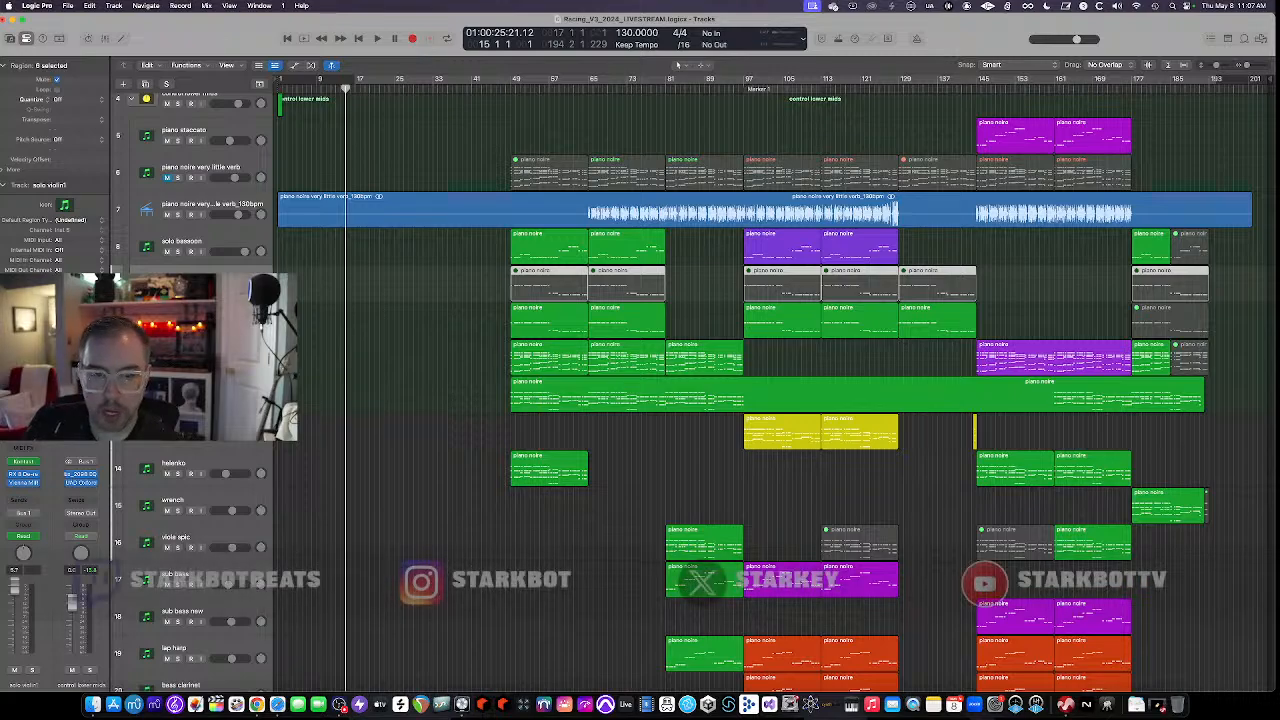
click(24, 463)
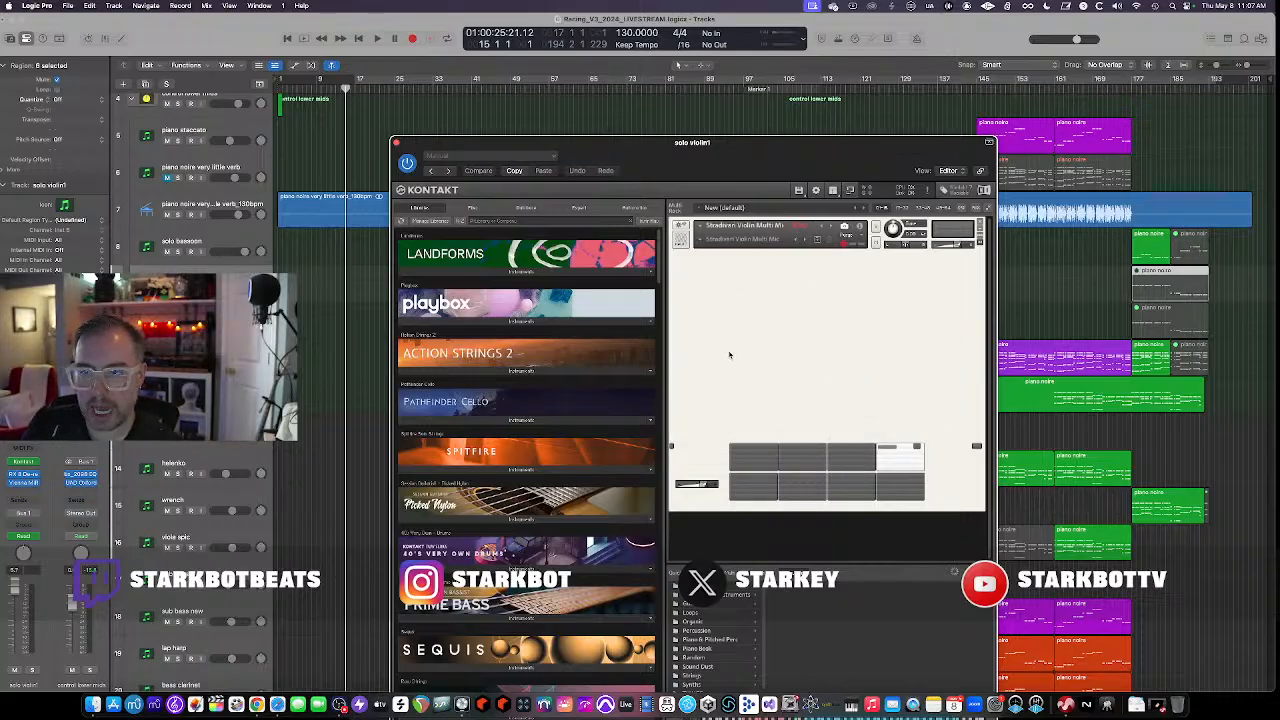
click(397, 142)
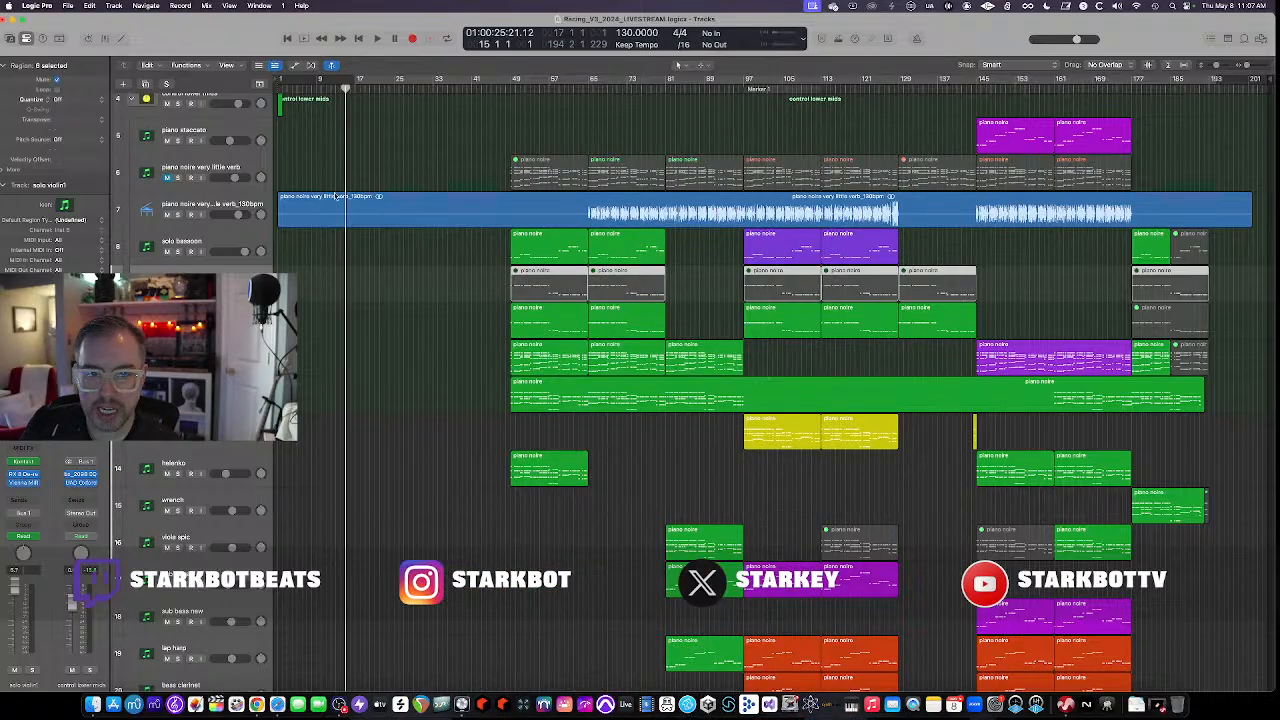
click(190, 316)
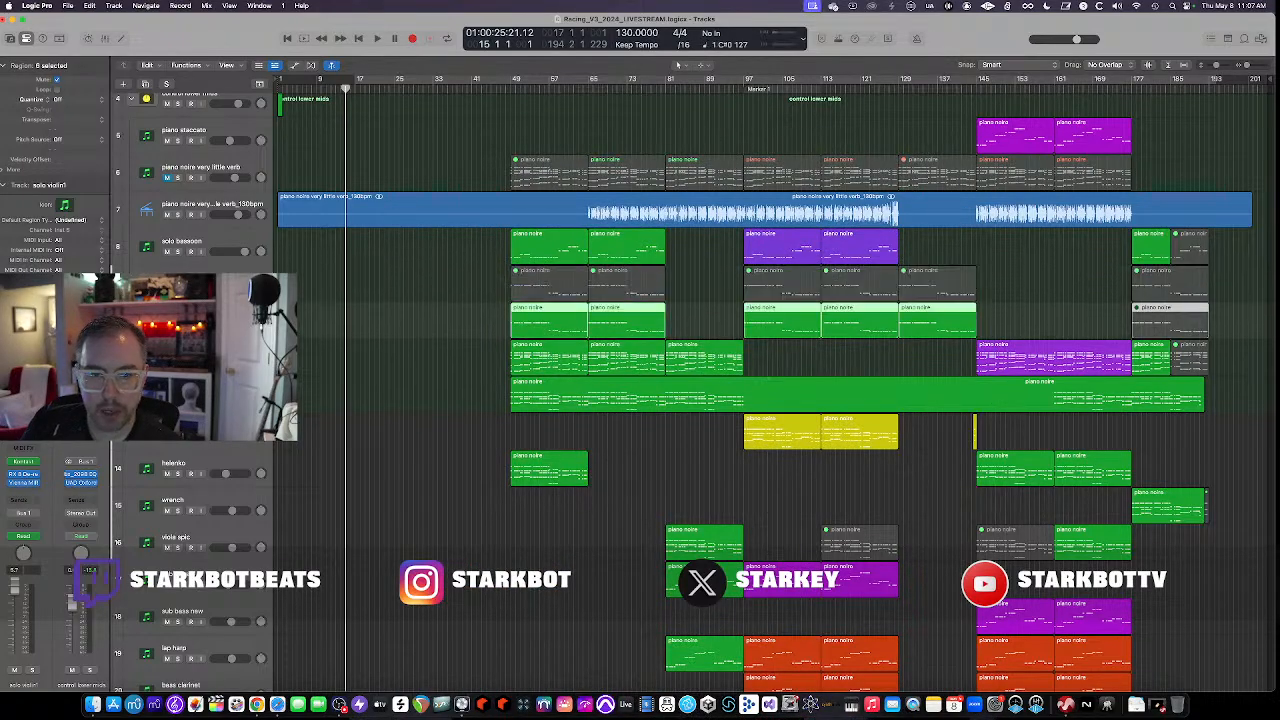
click(24, 462)
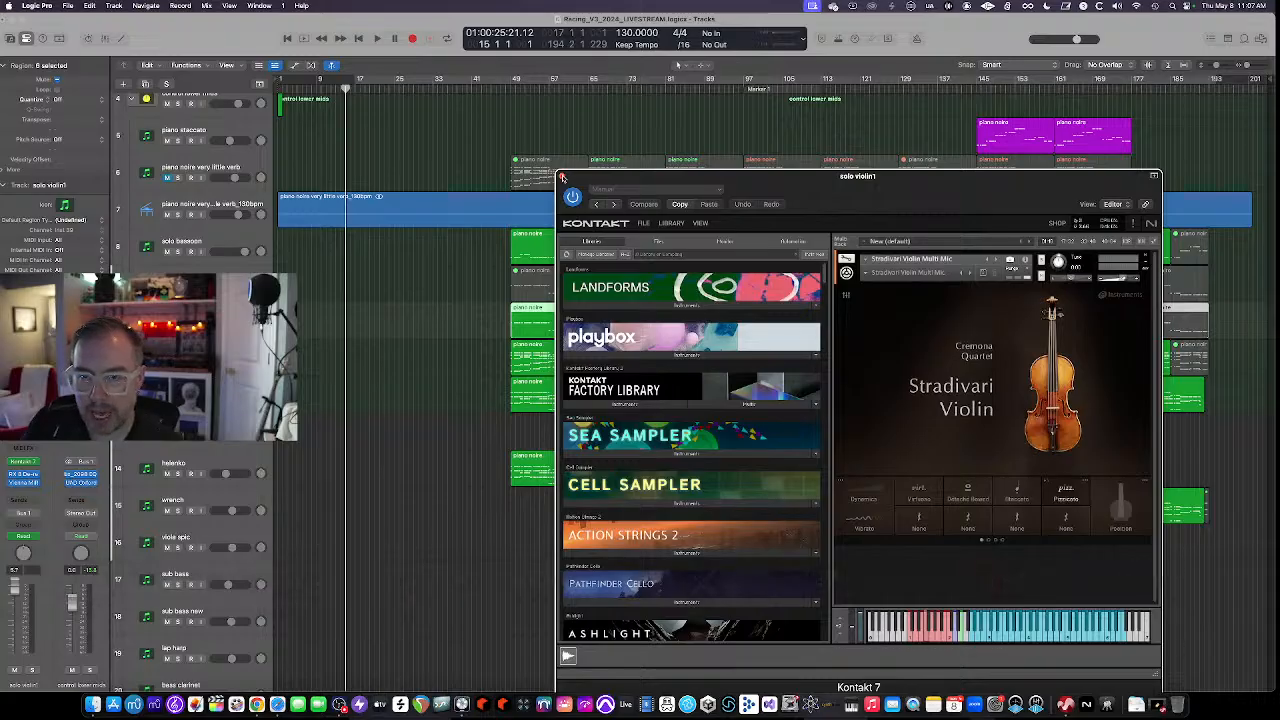
click(562, 176)
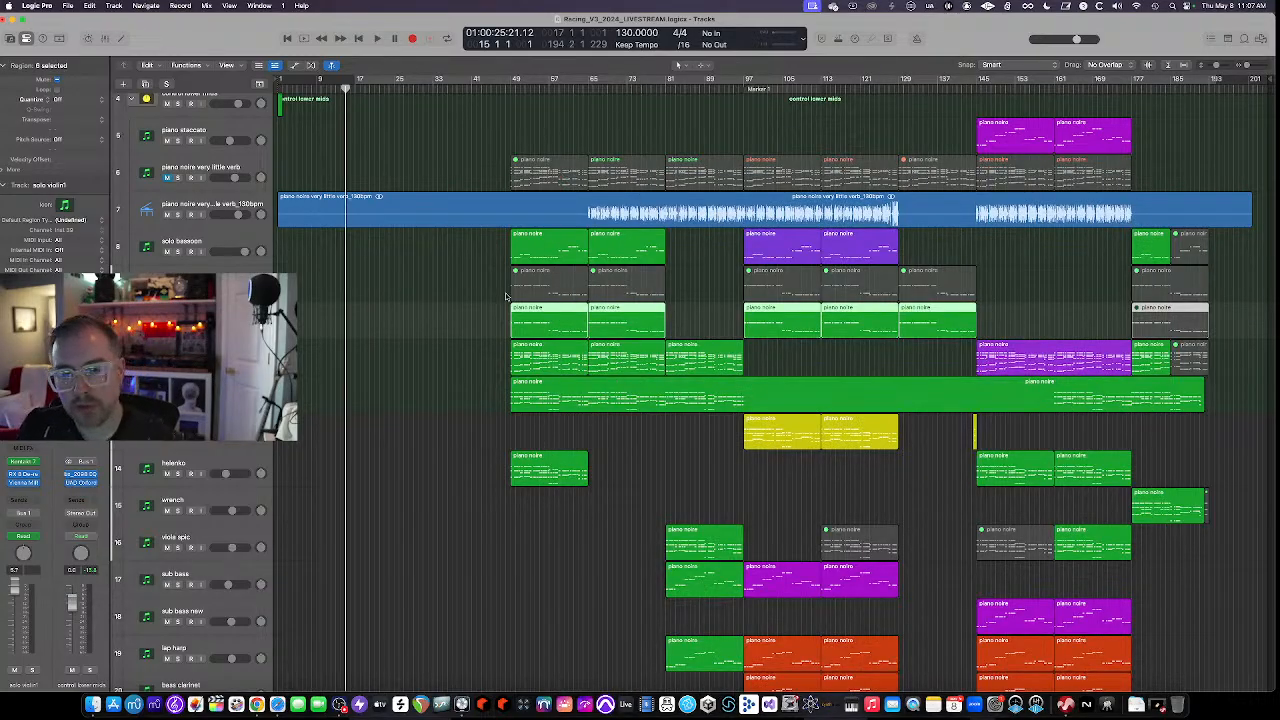
Inspect the drum computer track and the muted violin solo track in the lower part of the arrangement
scroll(506, 300, down, 1)
scroll(300, 240, down, 1)
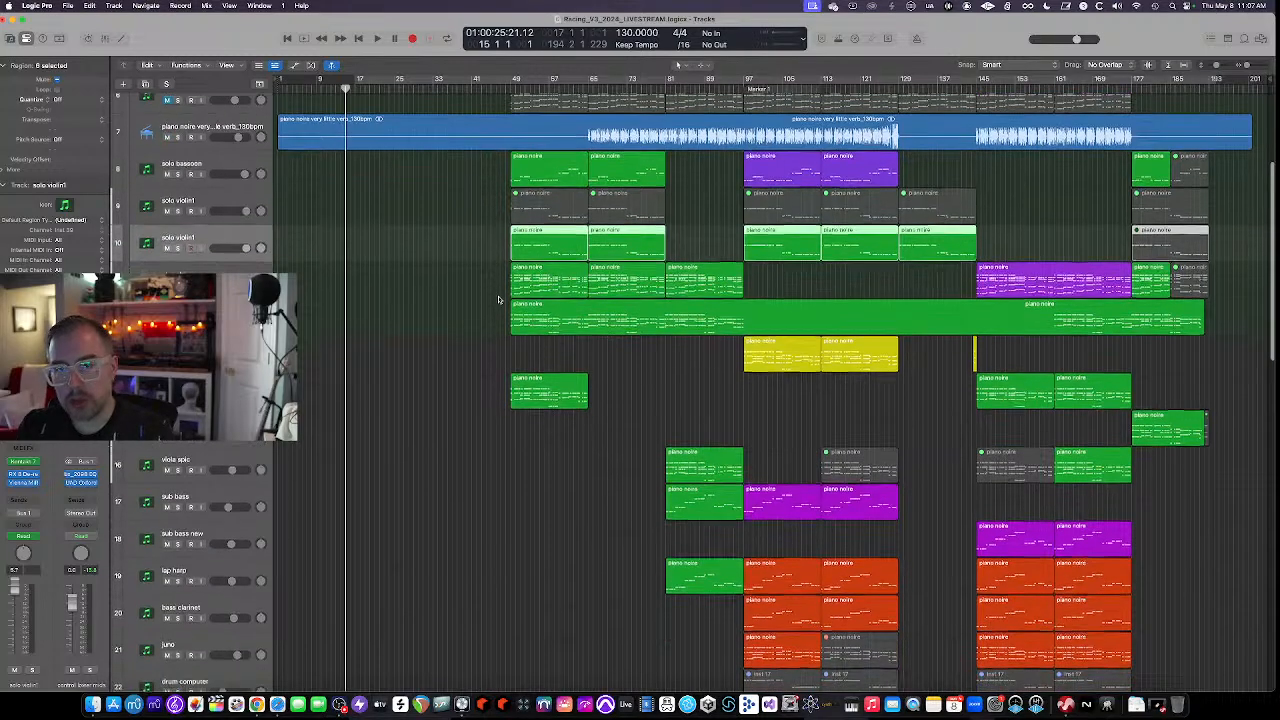
scroll(393, 256, down, 6)
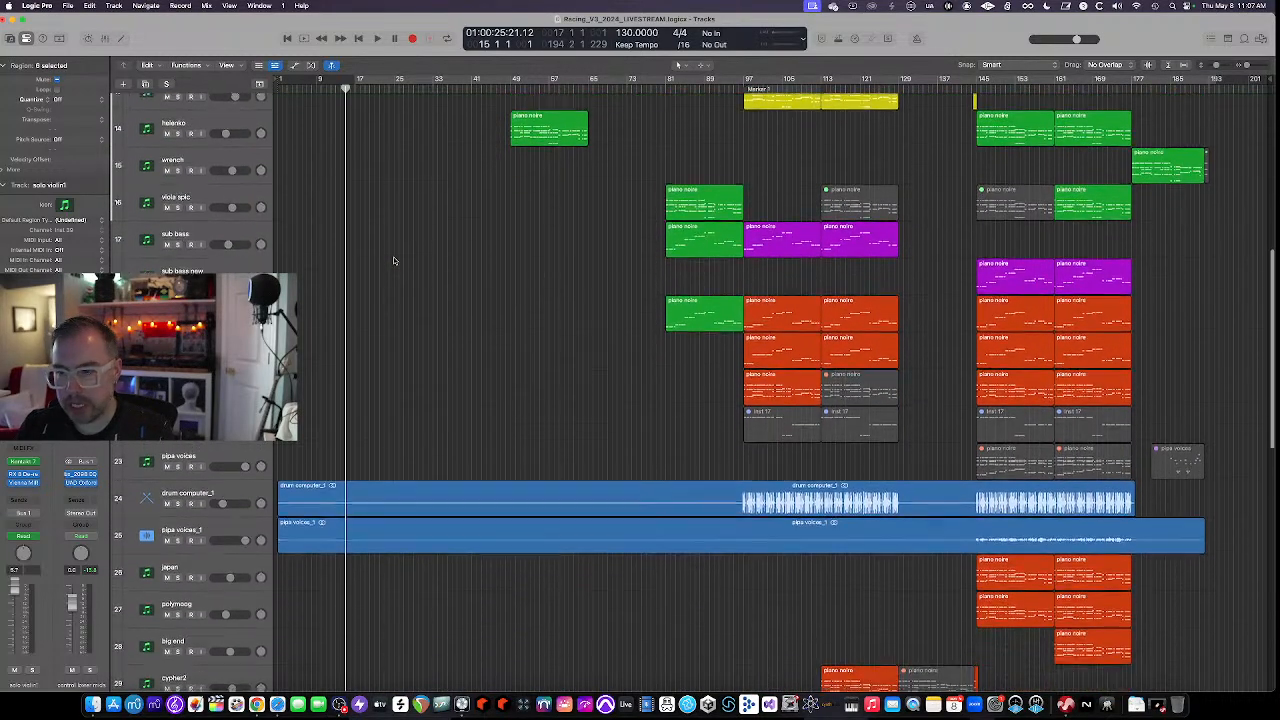
click(200, 414)
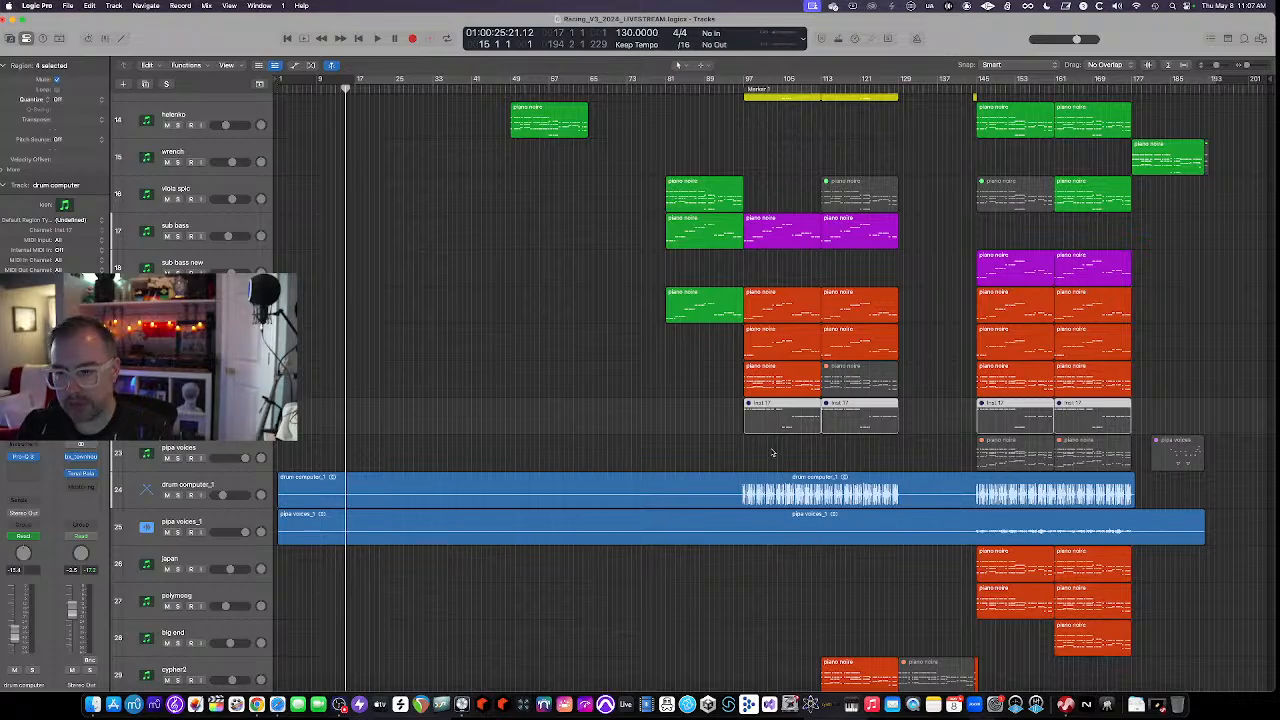
scroll(771, 453, down, 8)
scroll(771, 453, down, 8)
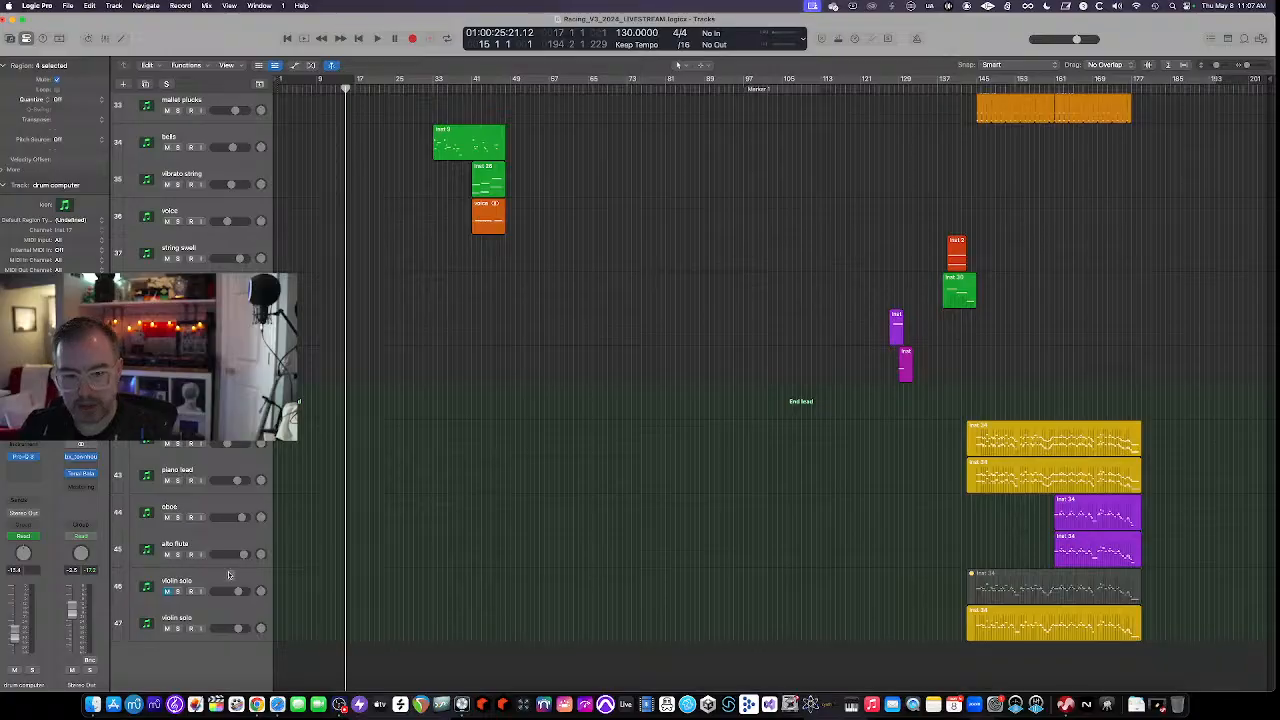
click(180, 575)
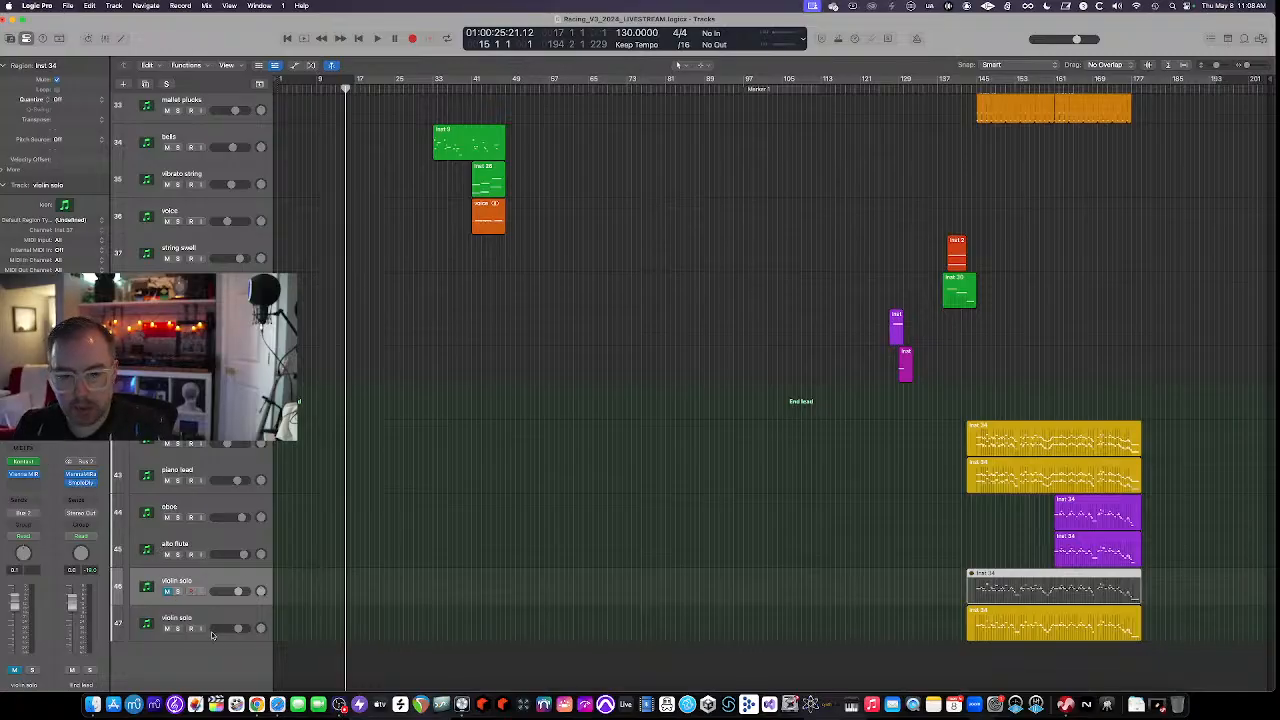
Place the playhead at bar 16, just before the piano intro, and start playback
scroll(511, 475, up, 20)
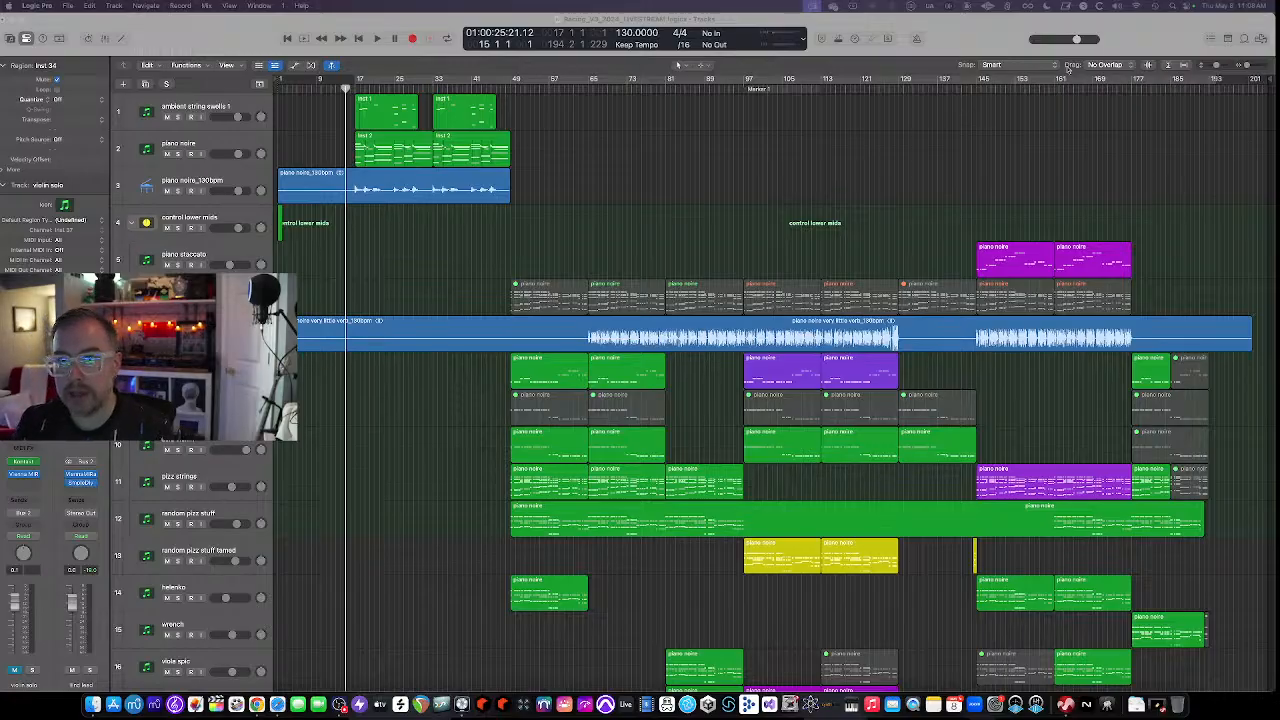
click(1214, 82)
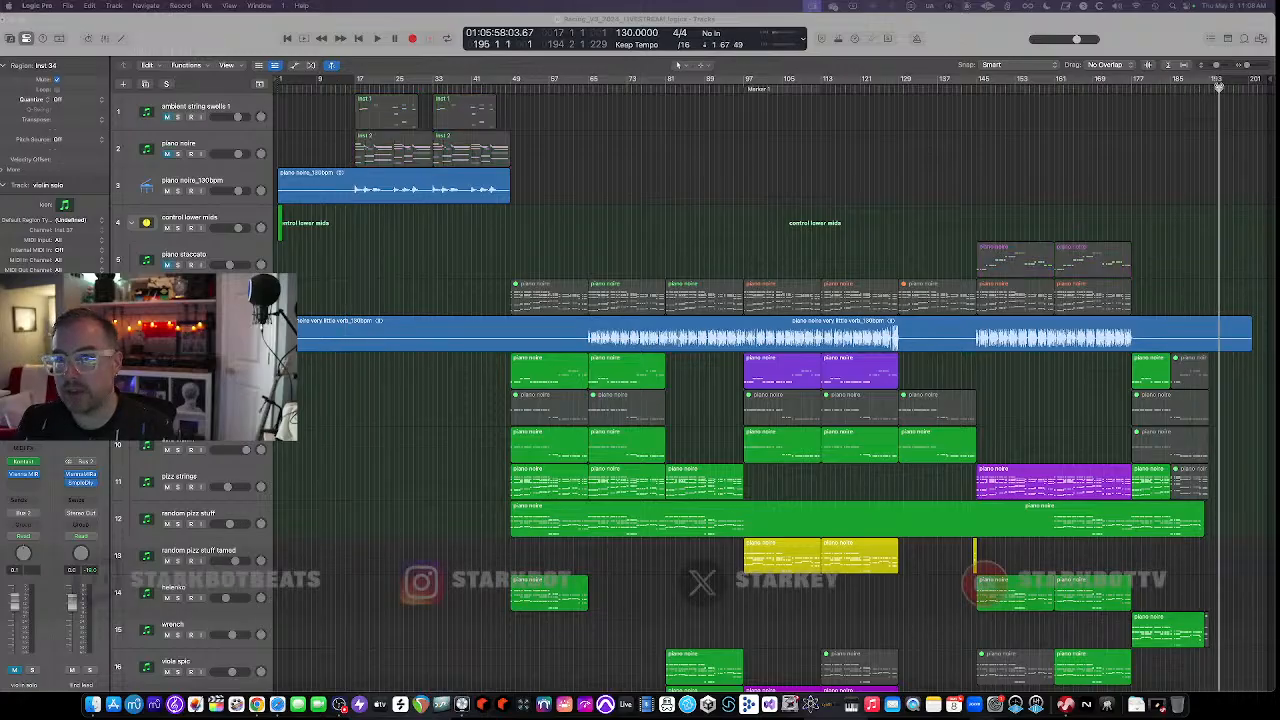
drag(1214, 84, 351, 66)
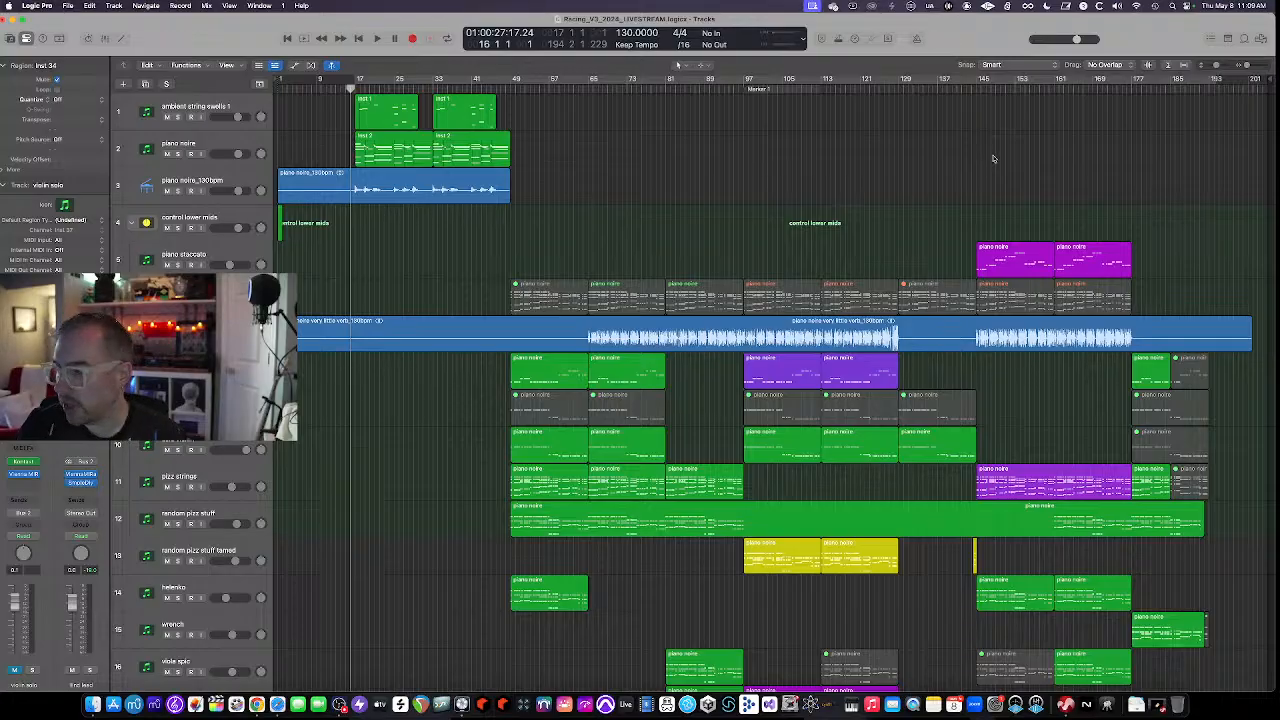
key(space)
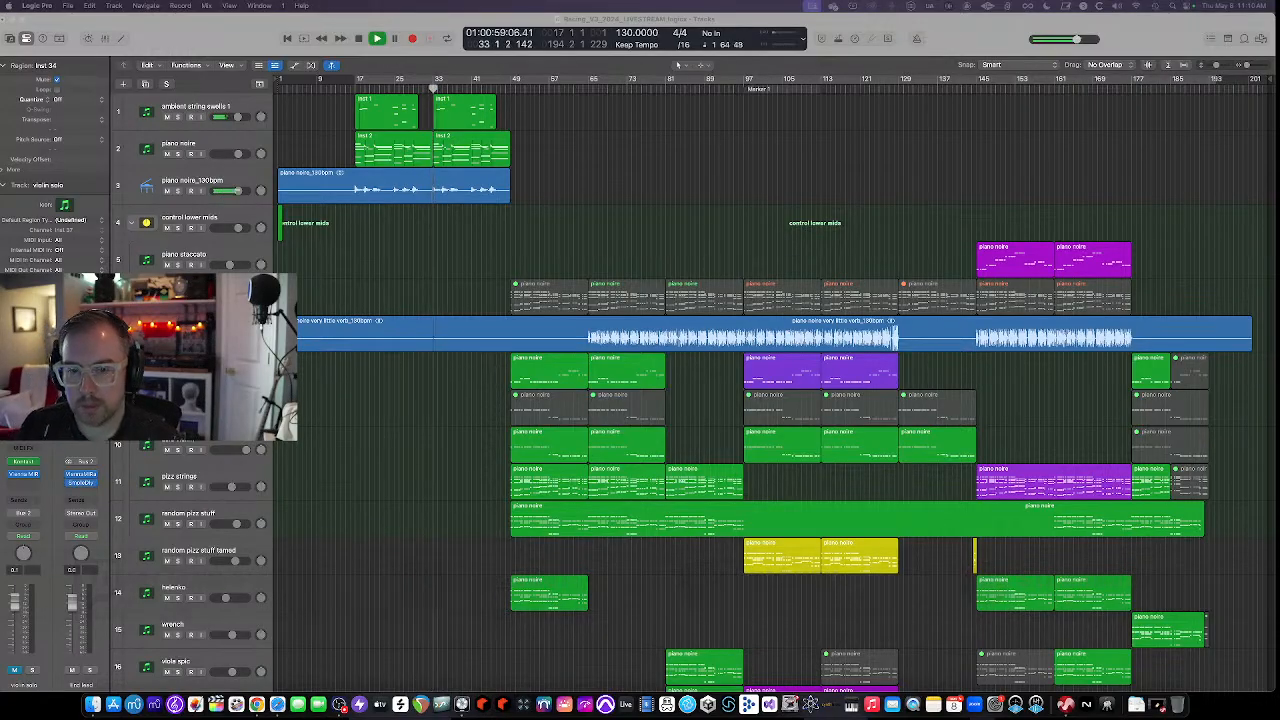
Shrink the track heights to fit the whole project during playback, and display the track automation
scroll(899, 338, down, 4)
scroll(899, 338, down, 8)
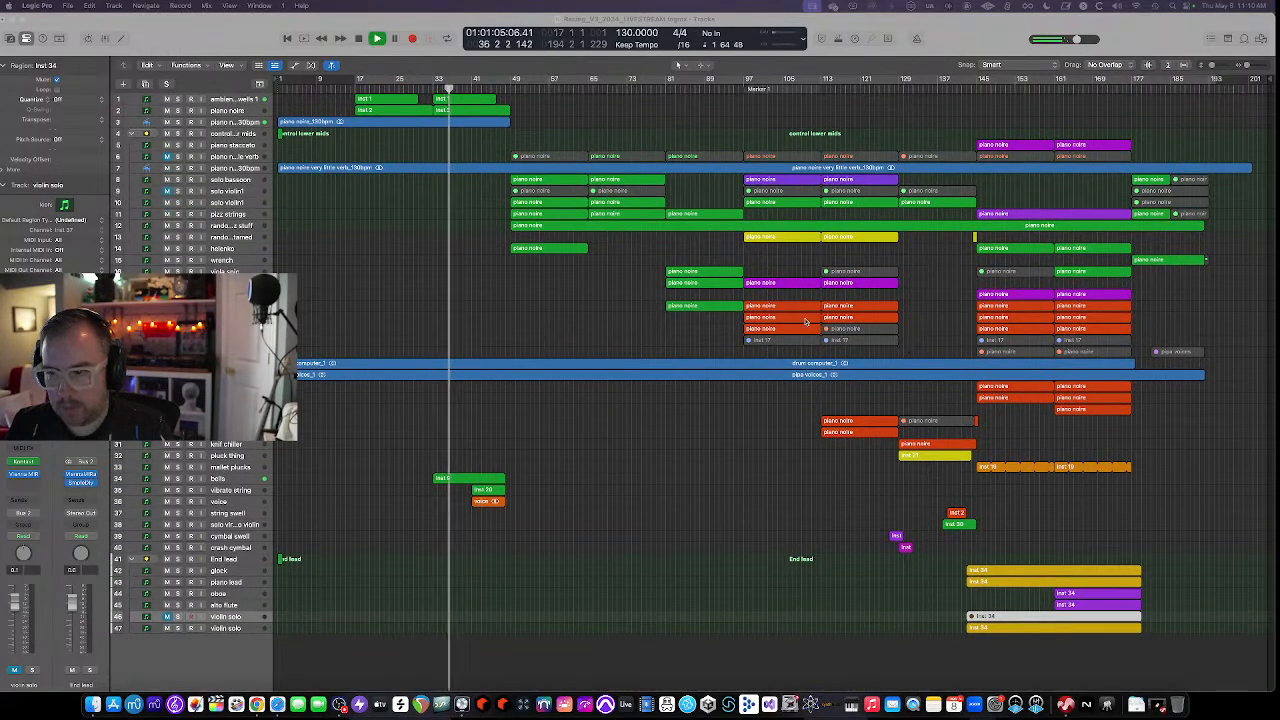
click(648, 420)
key(a)
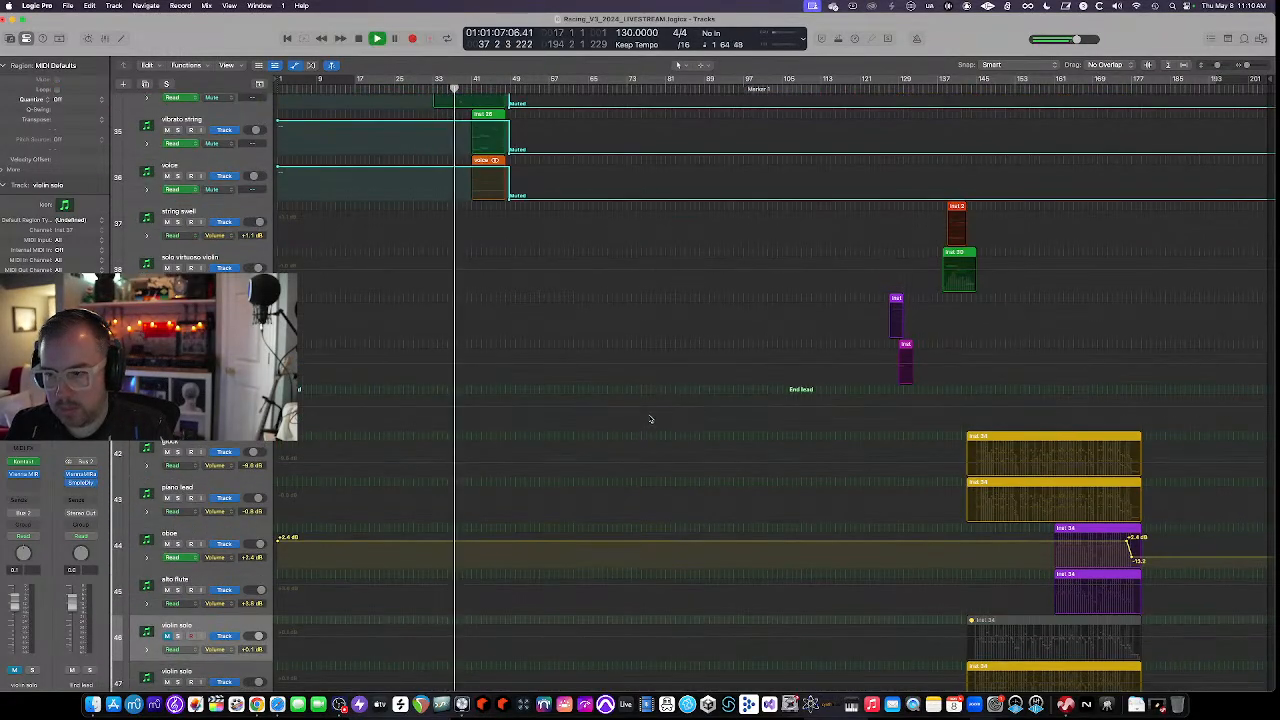
Look over the regions and automation of all tracks during playback, from the ambient string swells down to the End lead stack
scroll(650, 420, up, 15)
scroll(650, 418, up, 3)
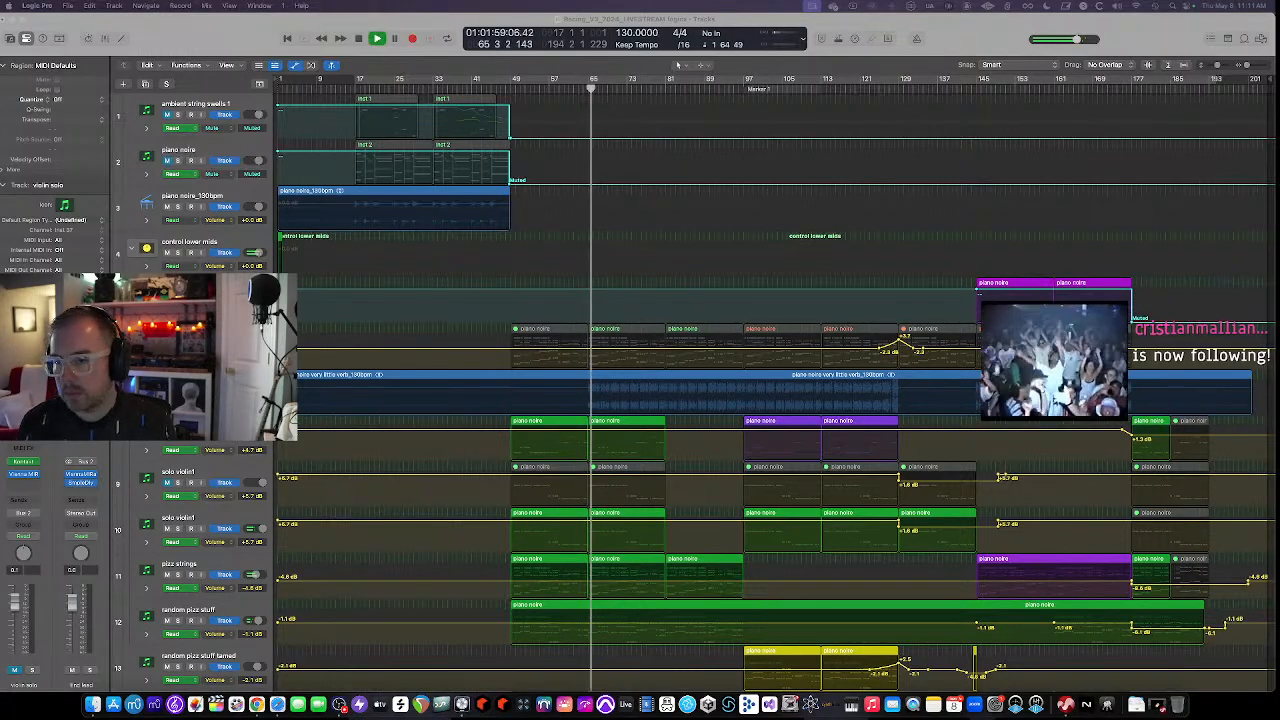
scroll(703, 287, down, 10)
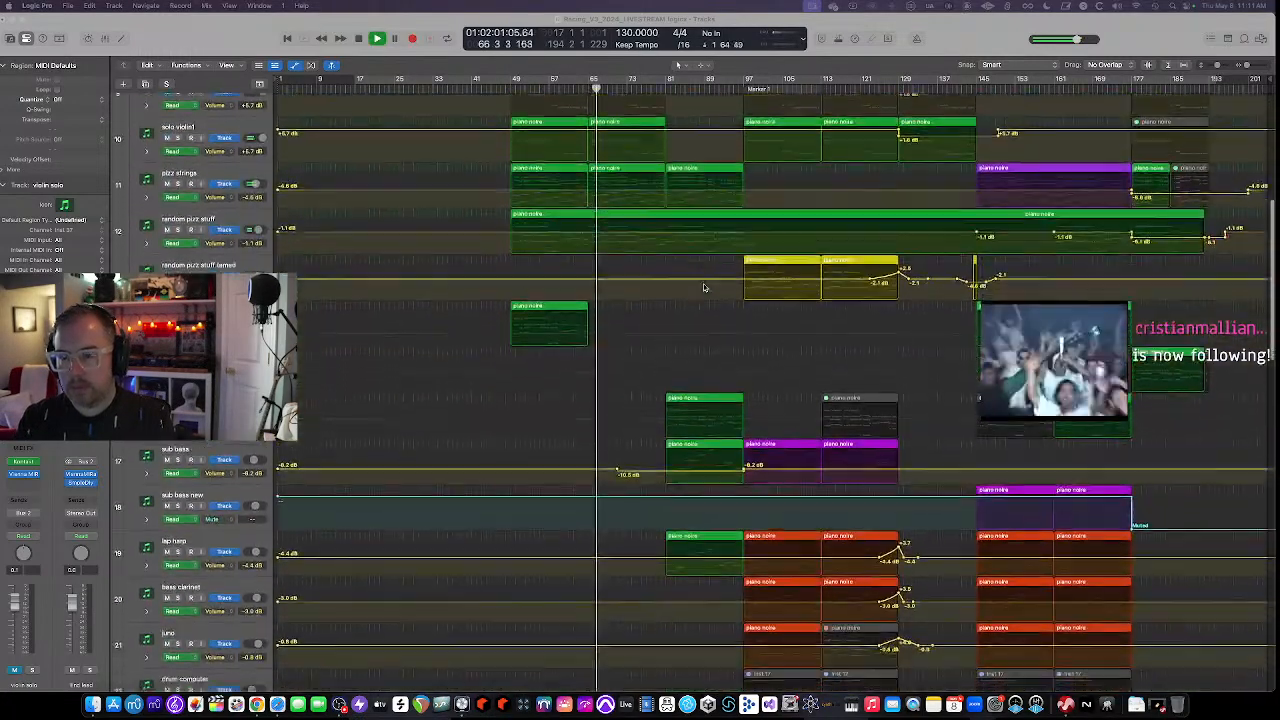
scroll(703, 287, down, 10)
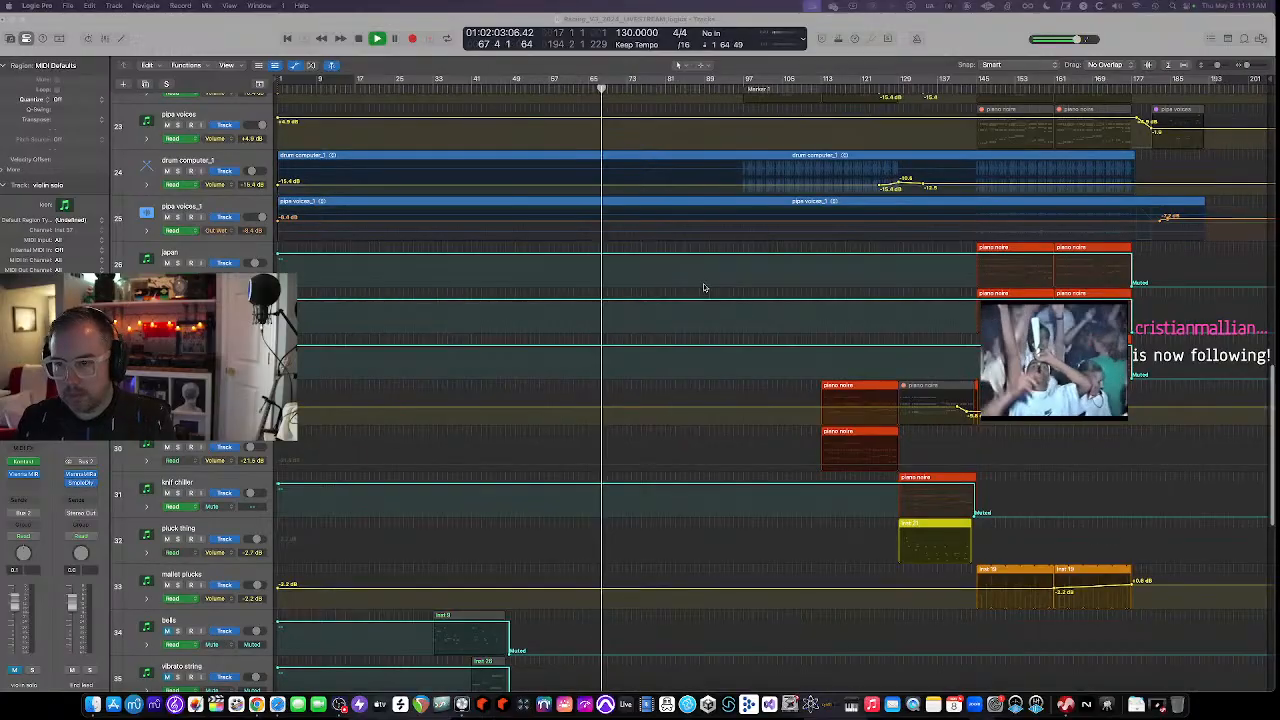
scroll(703, 287, down, 5)
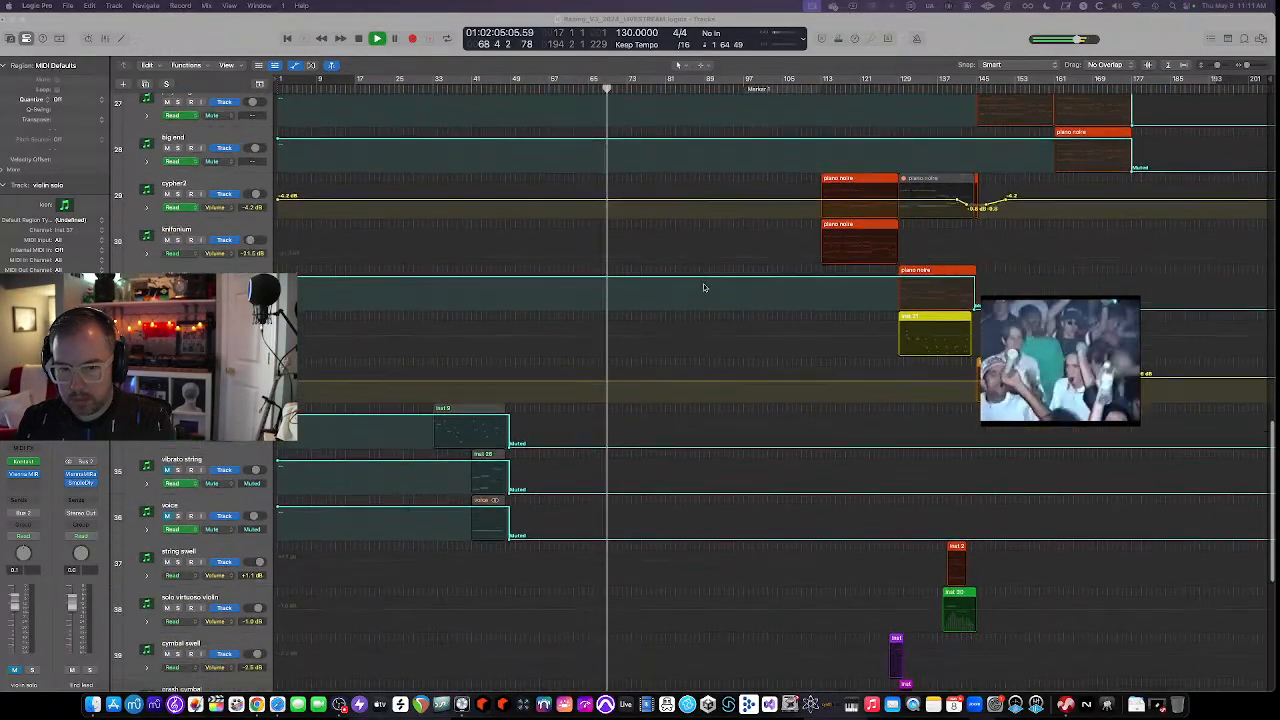
scroll(703, 287, down, 5)
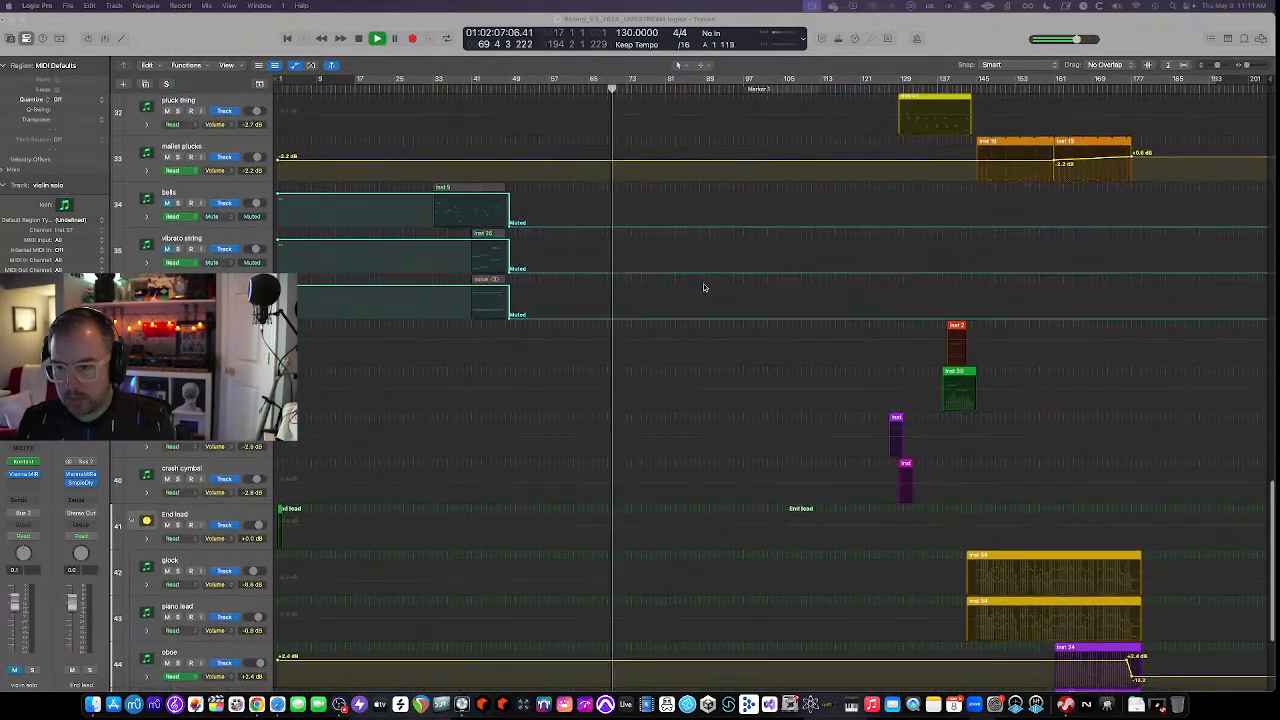
scroll(703, 287, down, 5)
scroll(703, 287, up, 4)
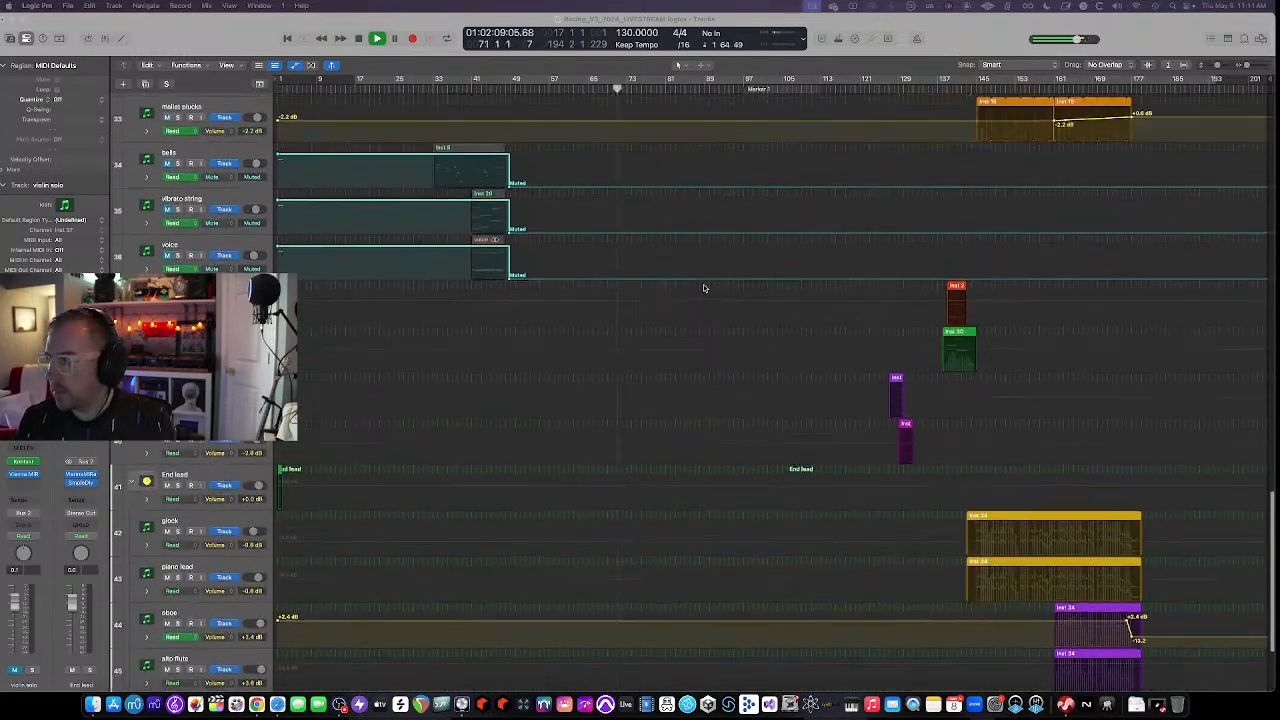
Zoom the timeline in around bars 57 to 137 and examine the tracks from random pizz stuff tamed up to ambient string swells
scroll(703, 287, up, 20)
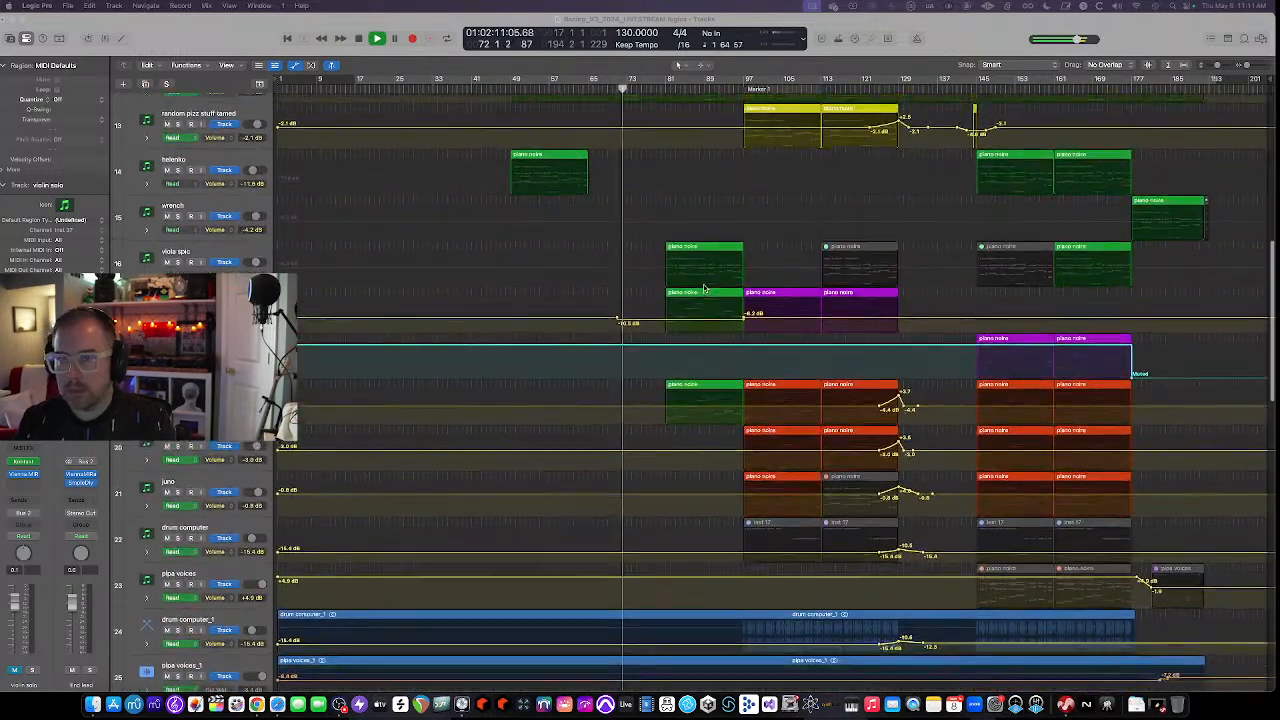
scroll(703, 288, up, 1)
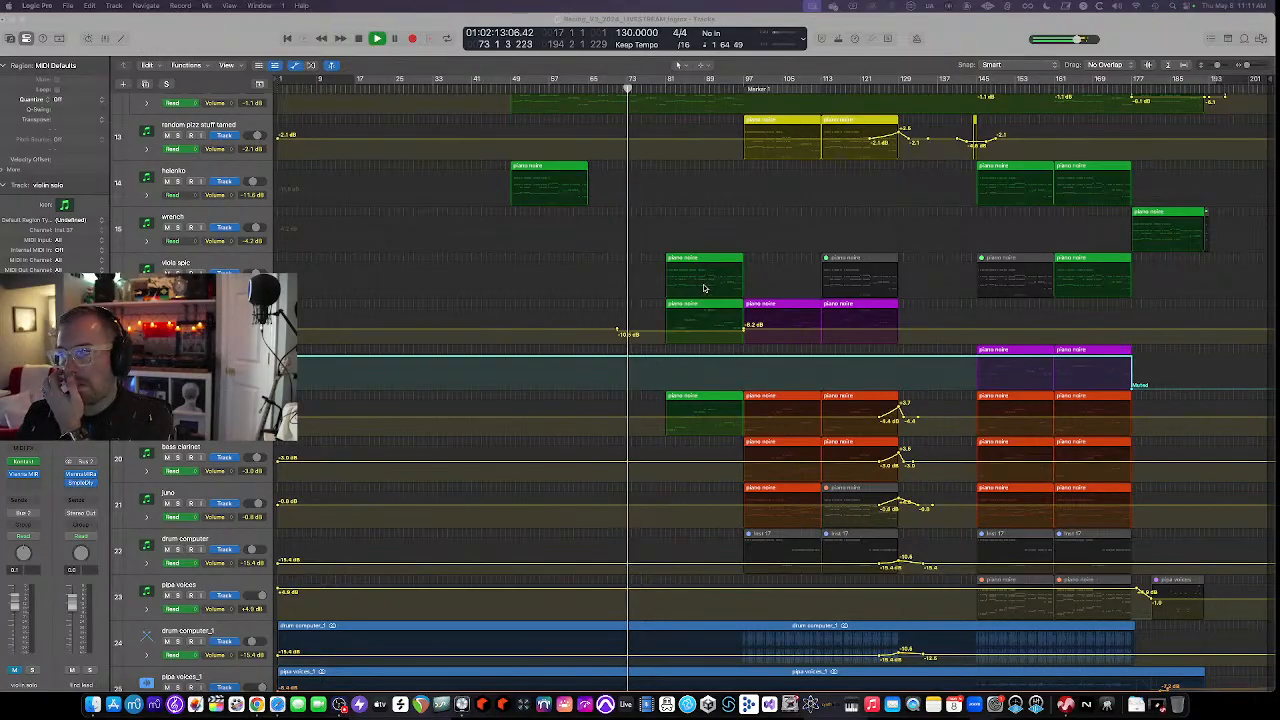
scroll(717, 283, up, 3)
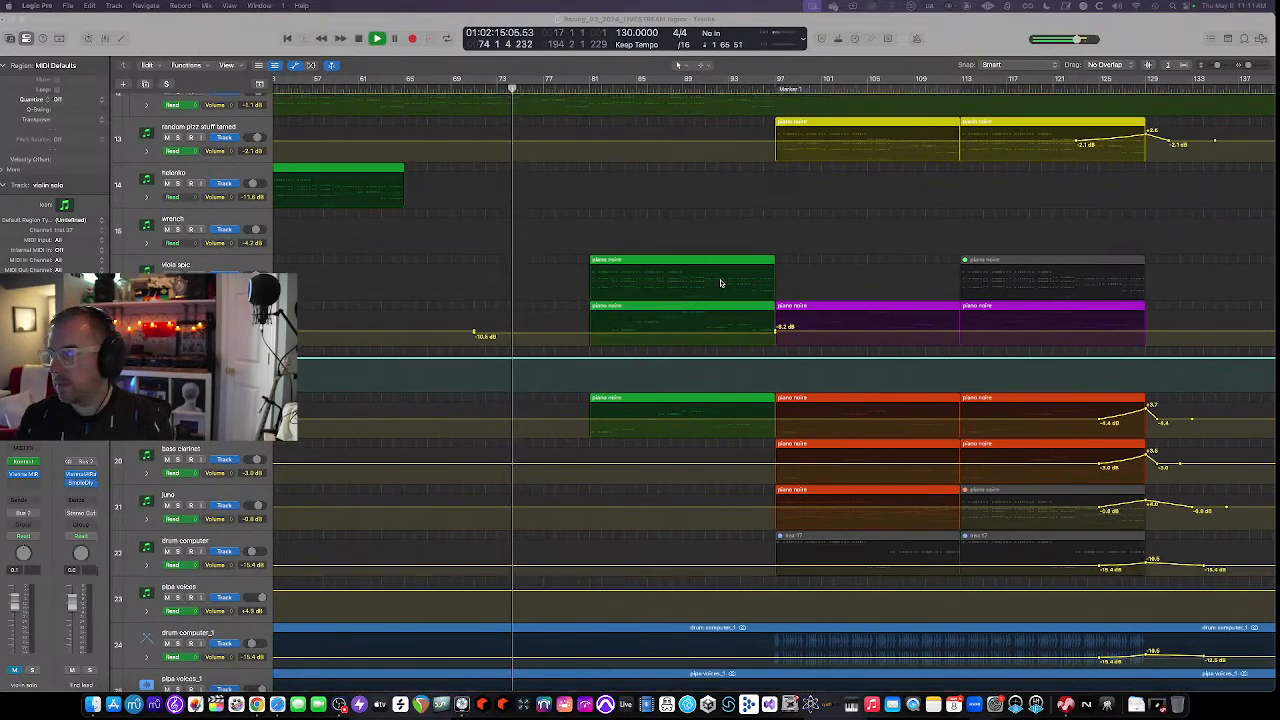
scroll(720, 283, up, 10)
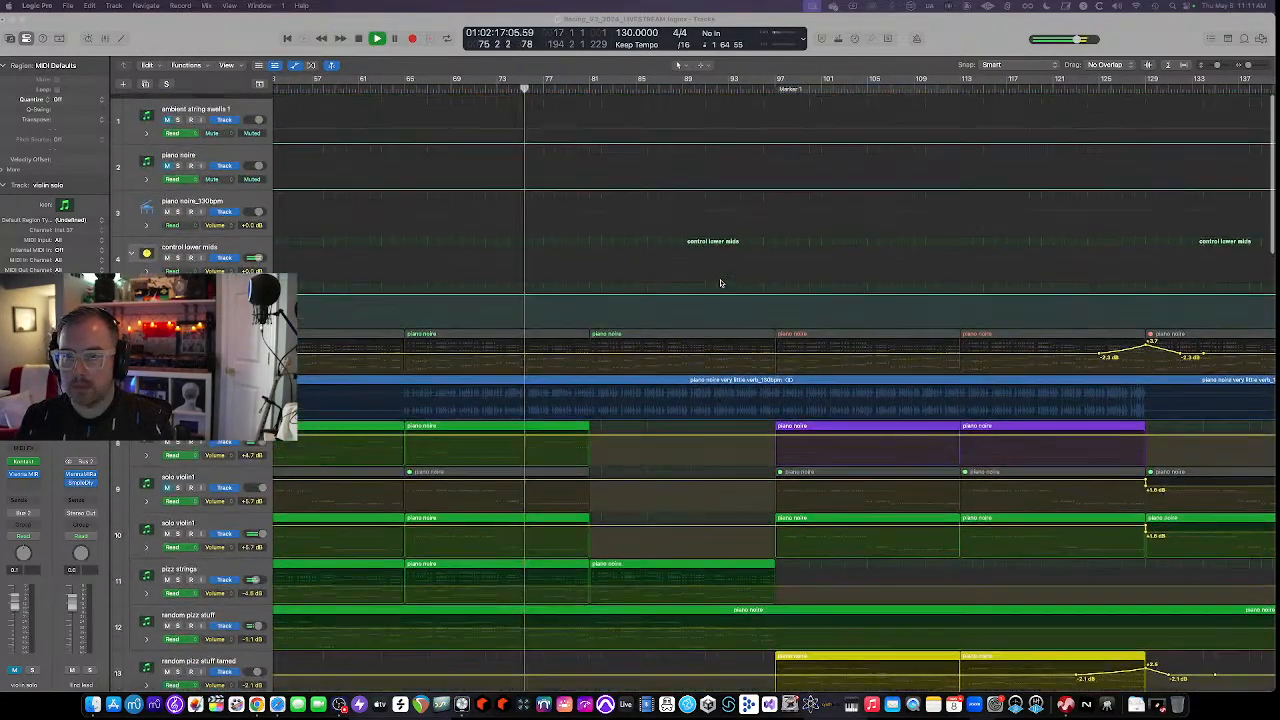
Hide the track automation to view the regions in a compact arrangement, and display the automation again
scroll(720, 283, down, 4)
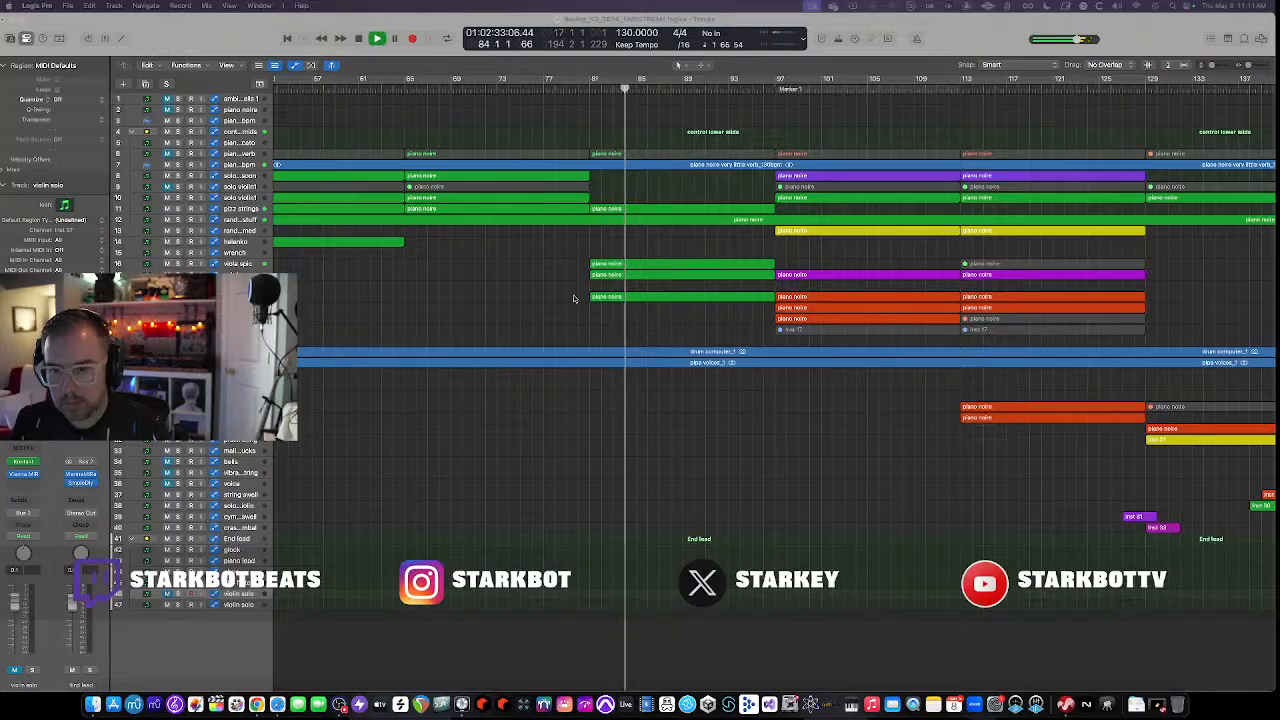
key(a)
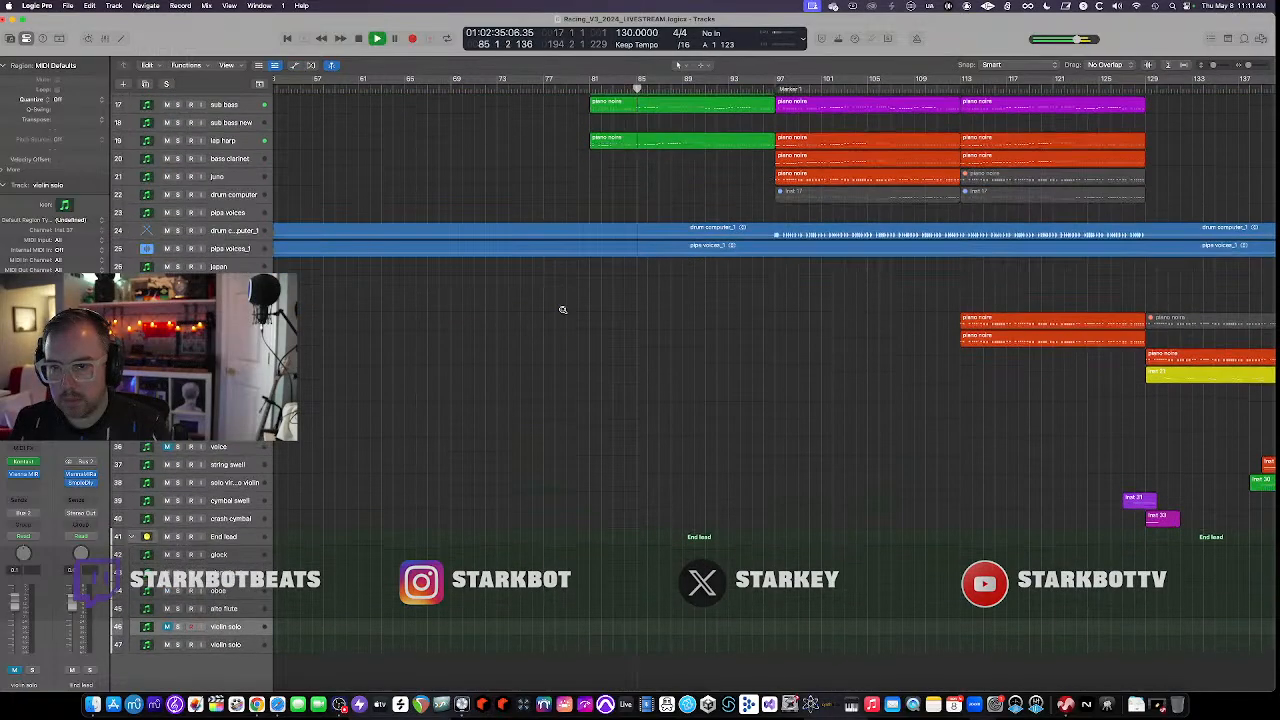
scroll(563, 310, up, 5)
key(a)
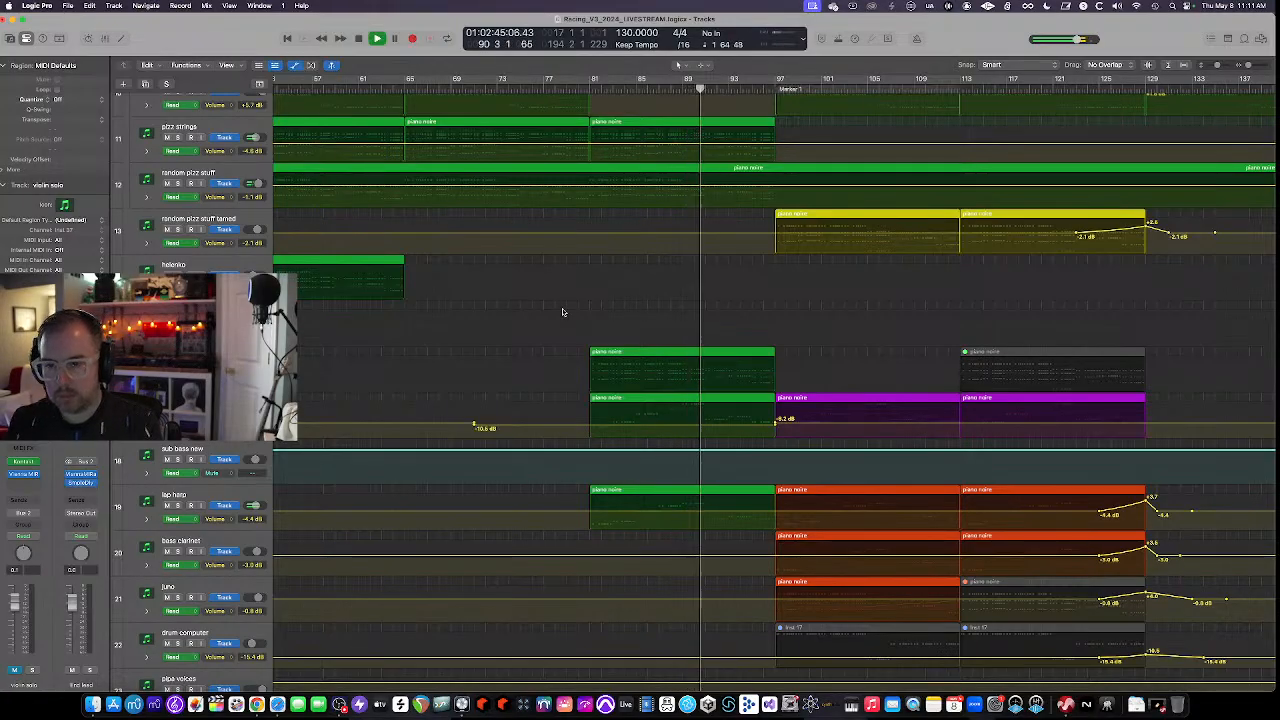
Examine the section starting at bar 97 during playback, from the piano noire tracks down to juno and drum computer
scroll(562, 312, up, 5)
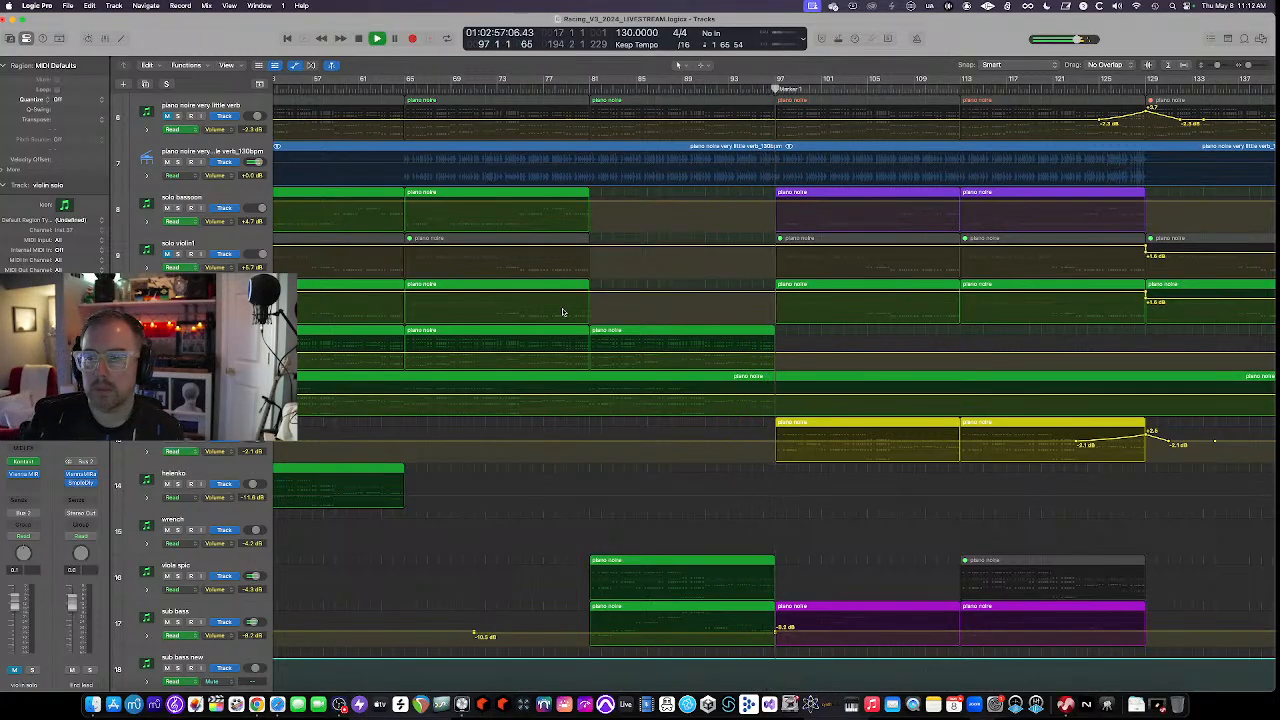
scroll(777, 308, down, 5)
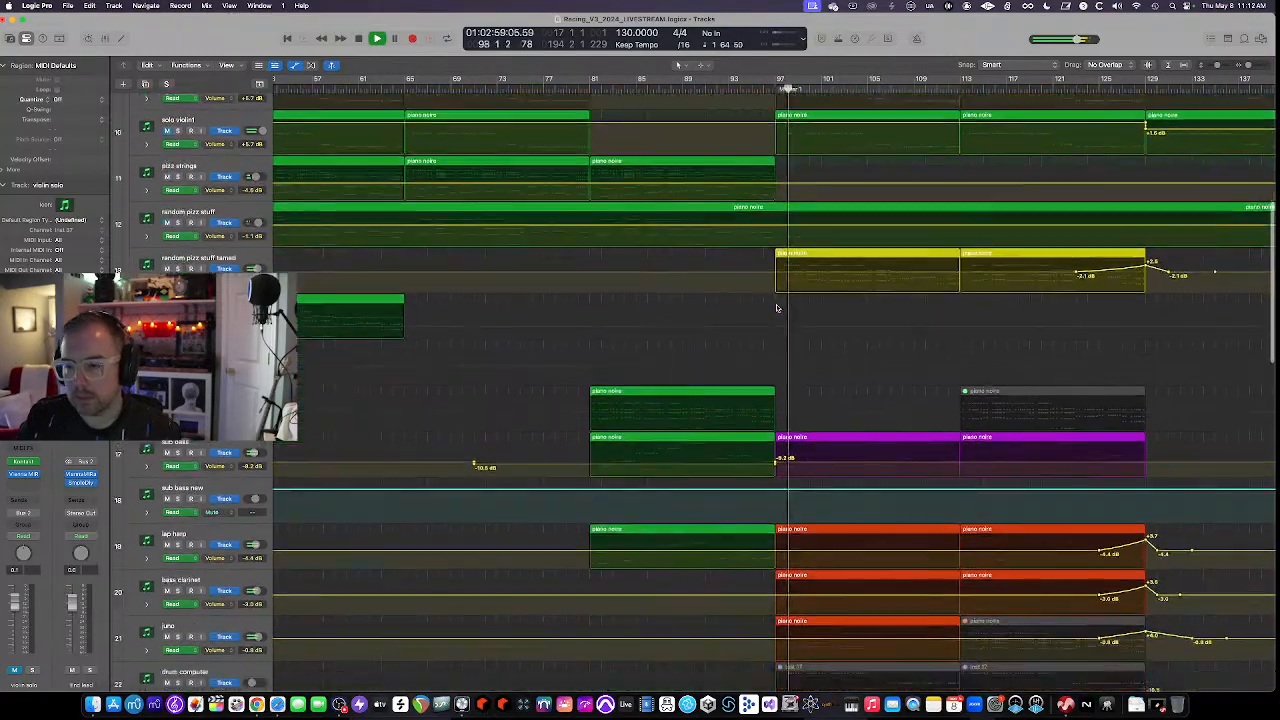
scroll(777, 308, down, 4)
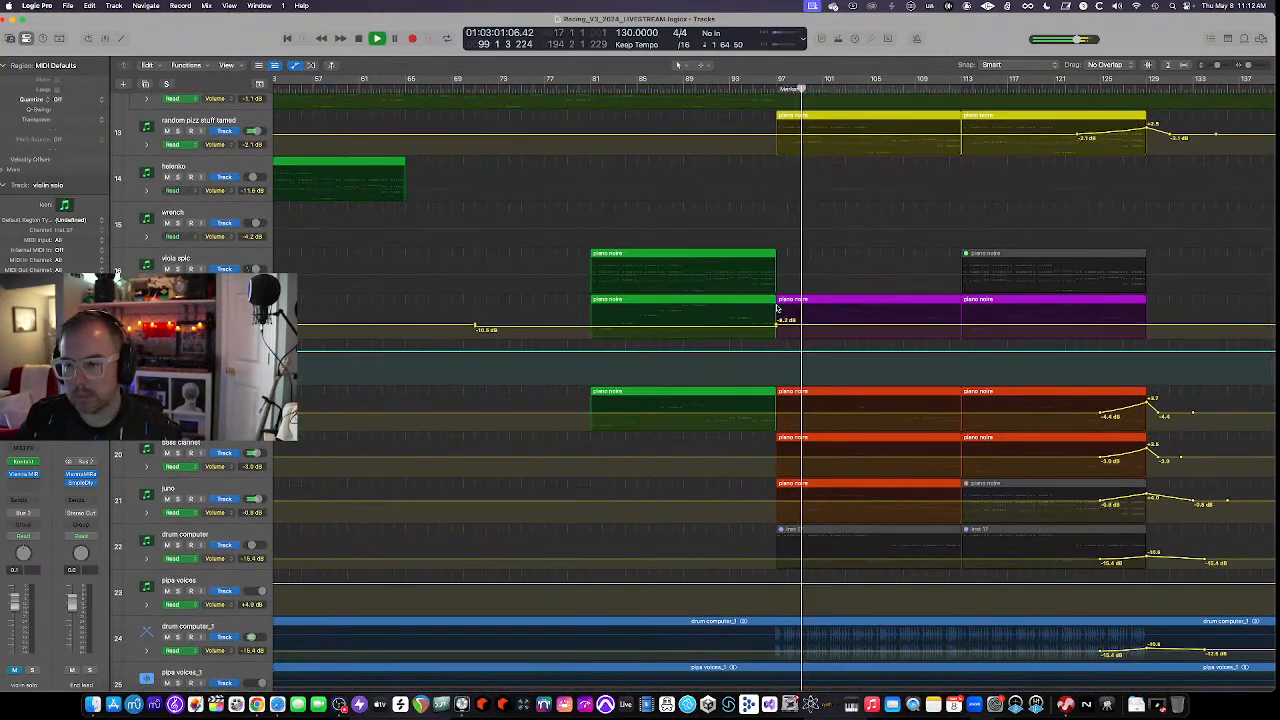
scroll(777, 308, down, 3)
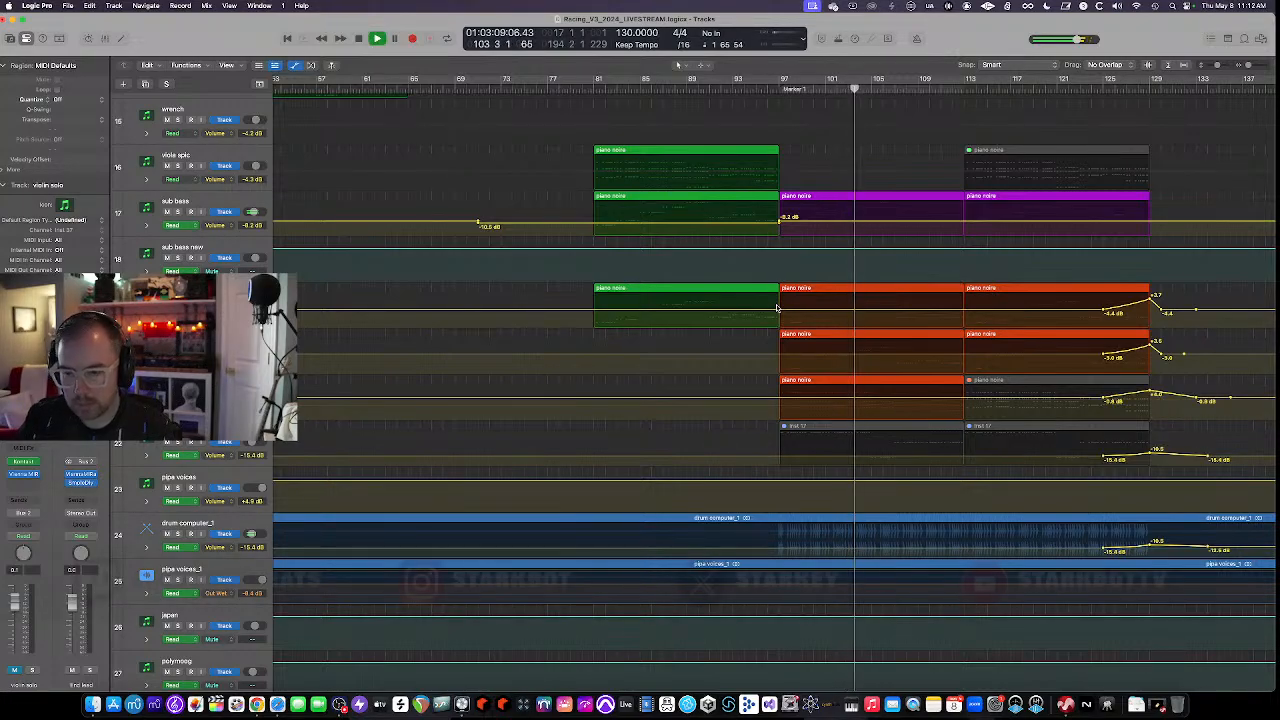
scroll(776, 308, down, 5)
scroll(776, 307, down, 2)
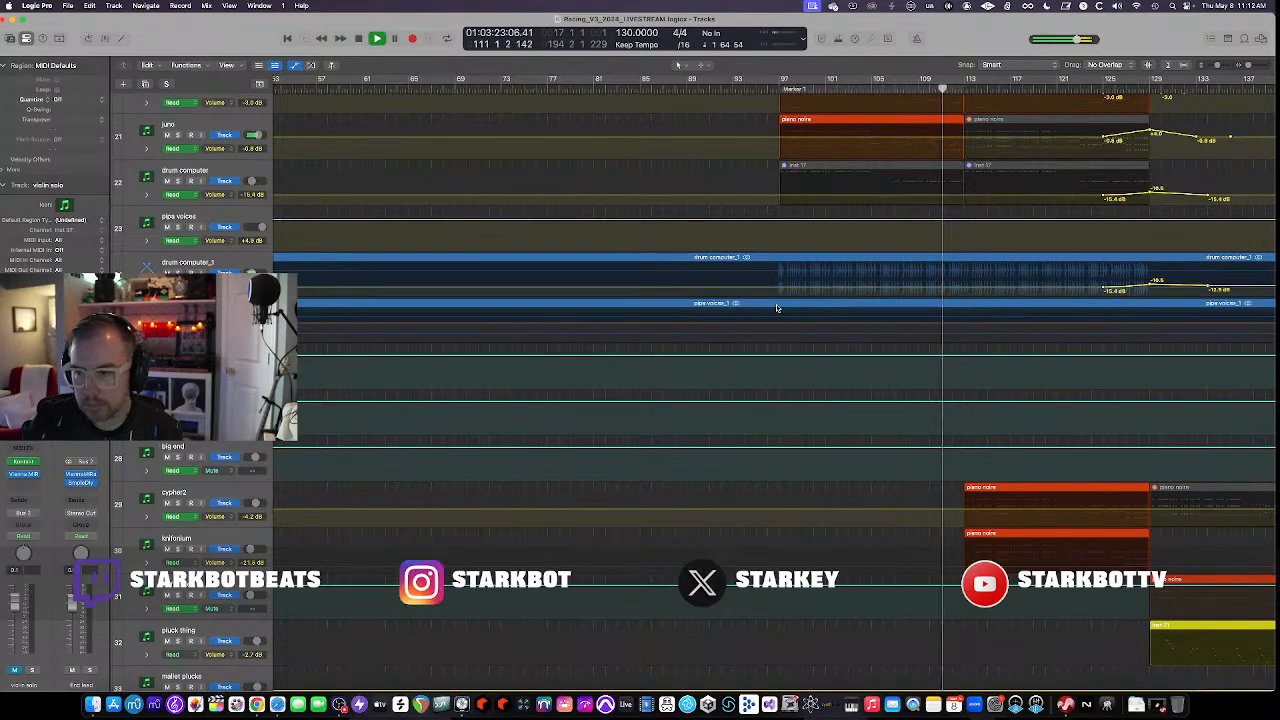
Examine the cypher2, knifonium, pluck thing and cymbal tracks around bars 113 to 129 while the song plays
scroll(776, 308, down, 3)
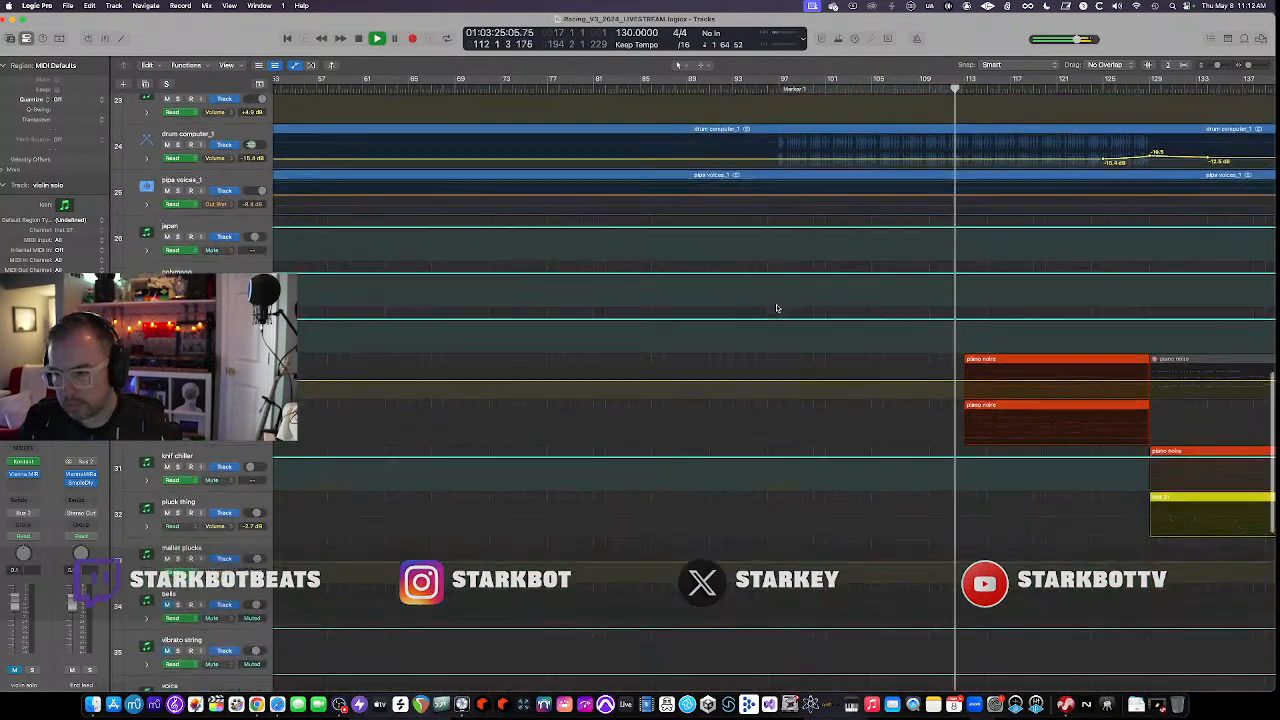
scroll(776, 308, down, 2)
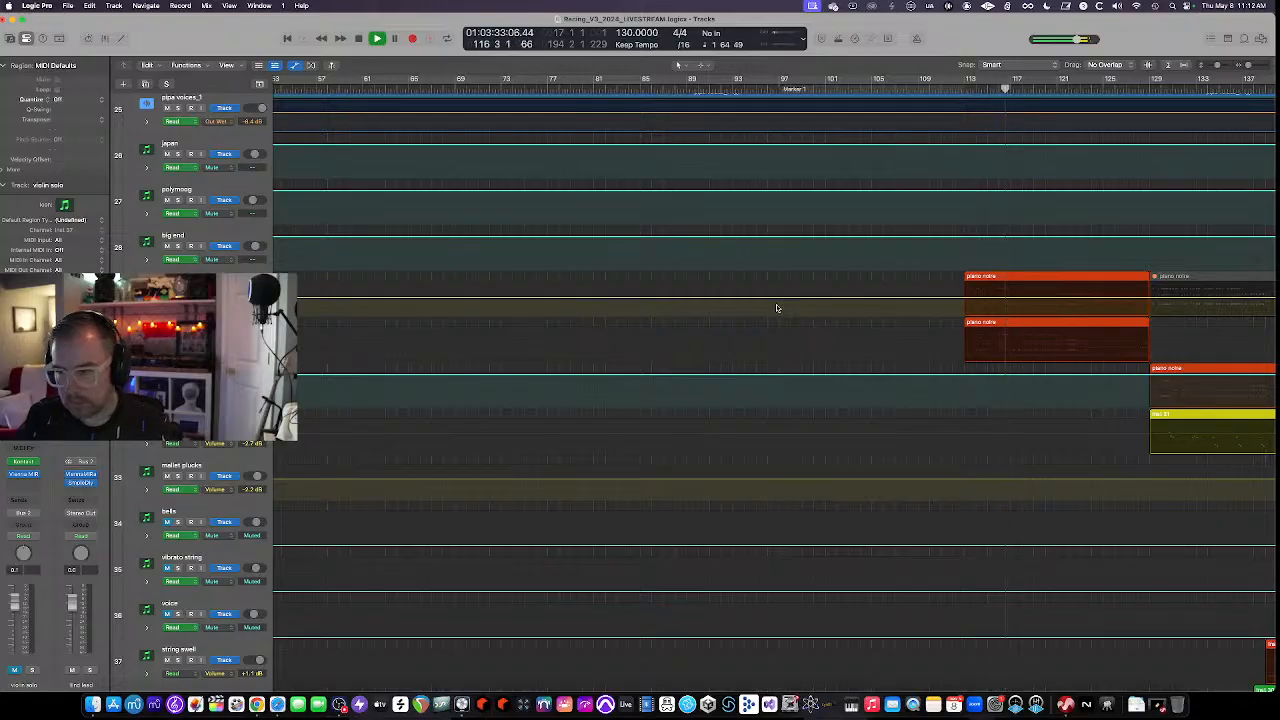
scroll(776, 308, down, 3)
scroll(776, 308, down, 4)
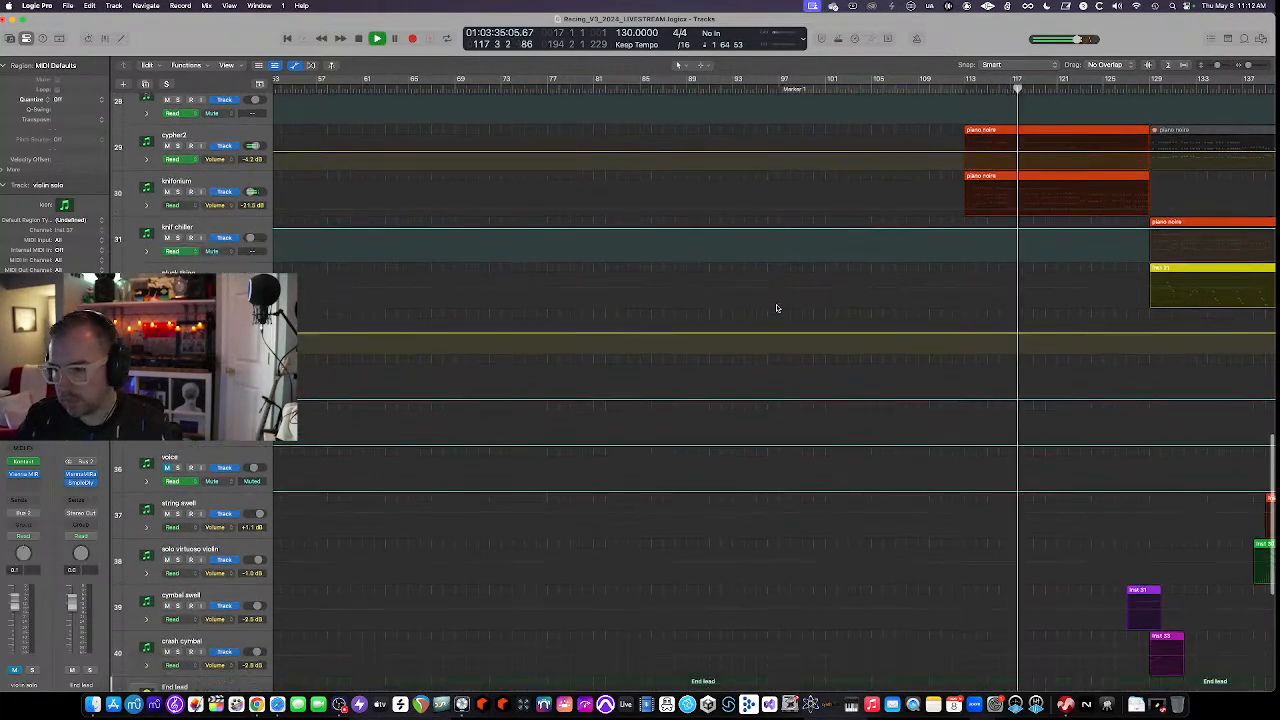
scroll(776, 308, down, 1)
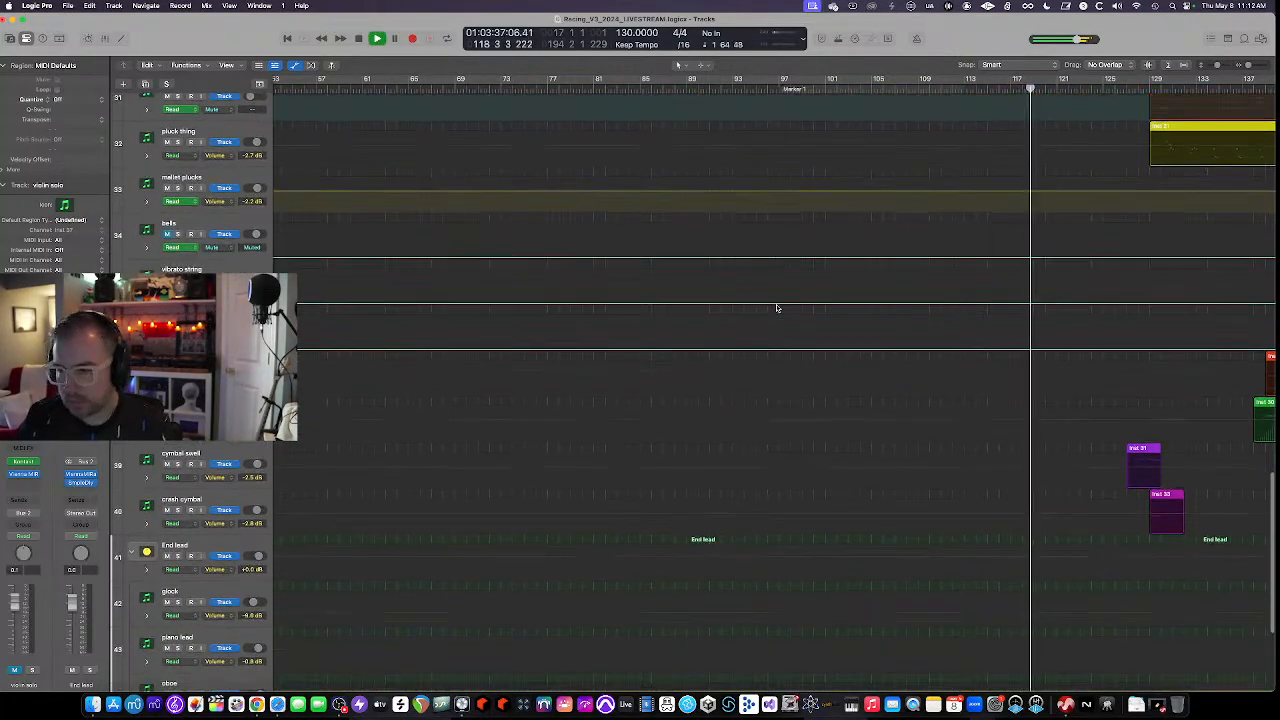
Zoom the timeline out to reveal bars 129 to 185 and review the piano, bassoon and violin tracks in the upper arrangement
scroll(776, 308, up, 15)
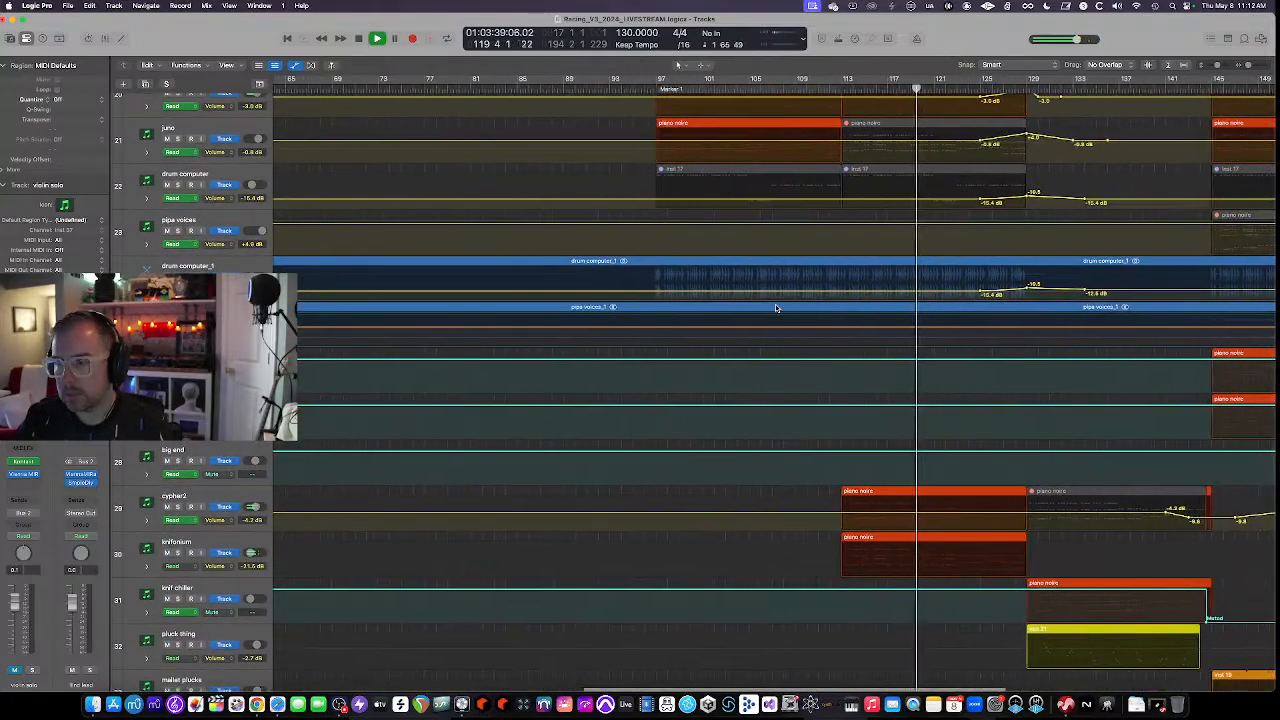
scroll(776, 308, up, 10)
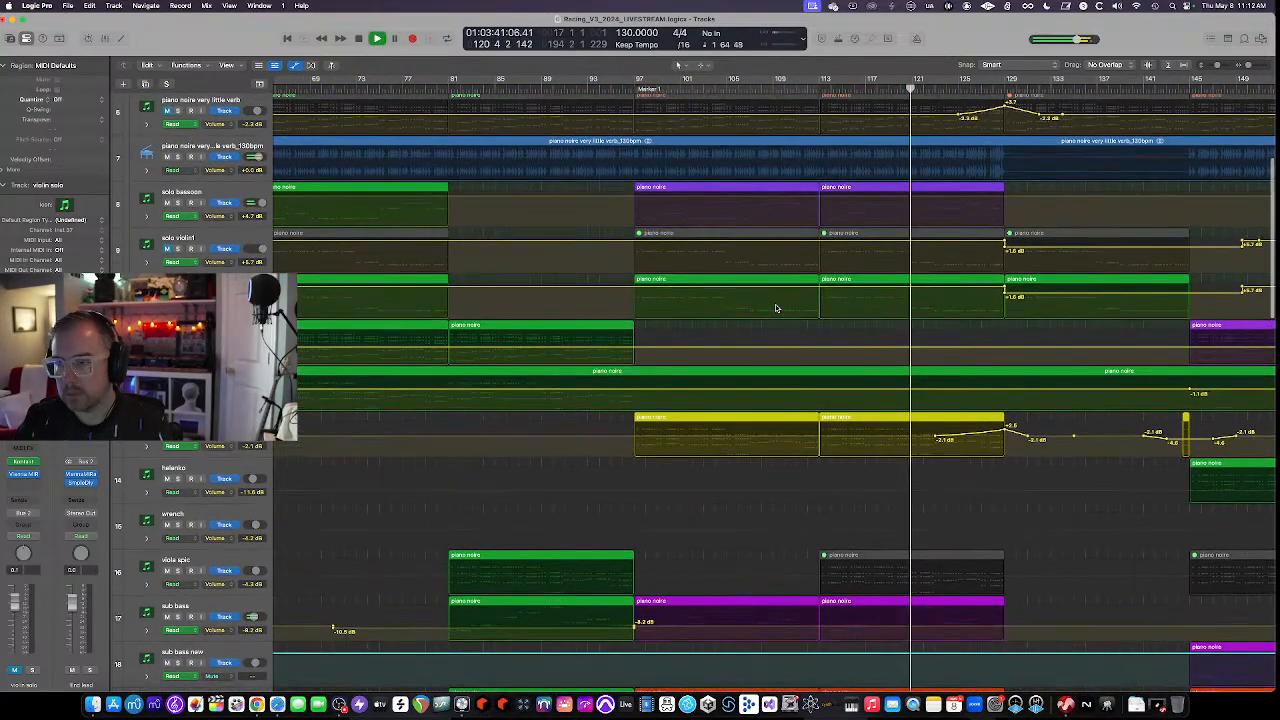
scroll(776, 308, up, 5)
scroll(776, 308, down, 4)
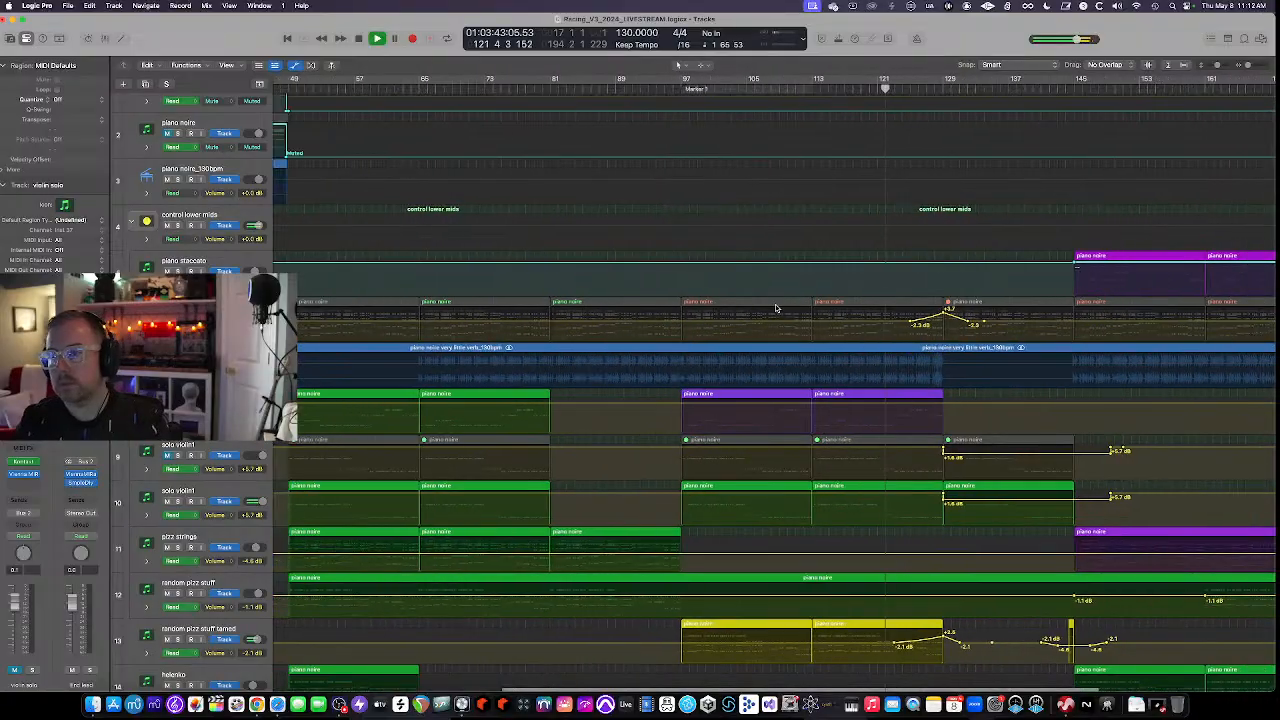
scroll(776, 308, up, 2)
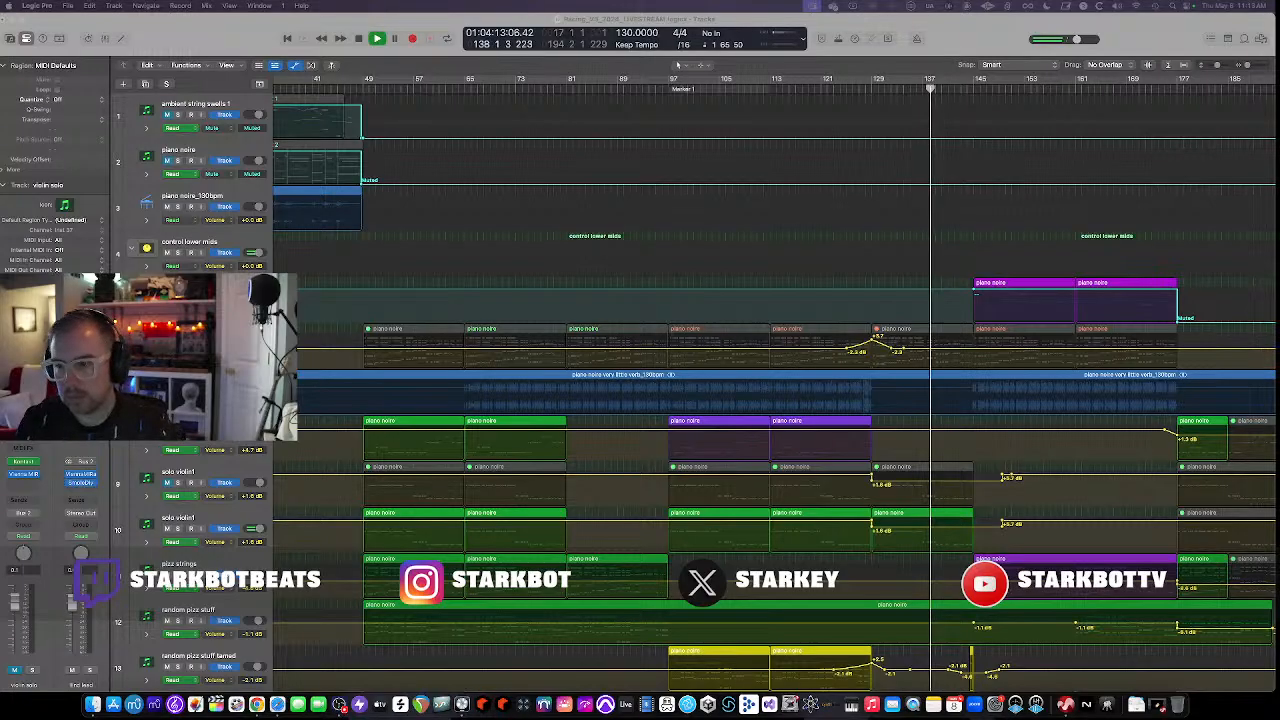
Follow the playback past bar 145 down through the mallet plucks and string swell tracks to the End lead stack's violin solos
scroll(840, 293, down, 10)
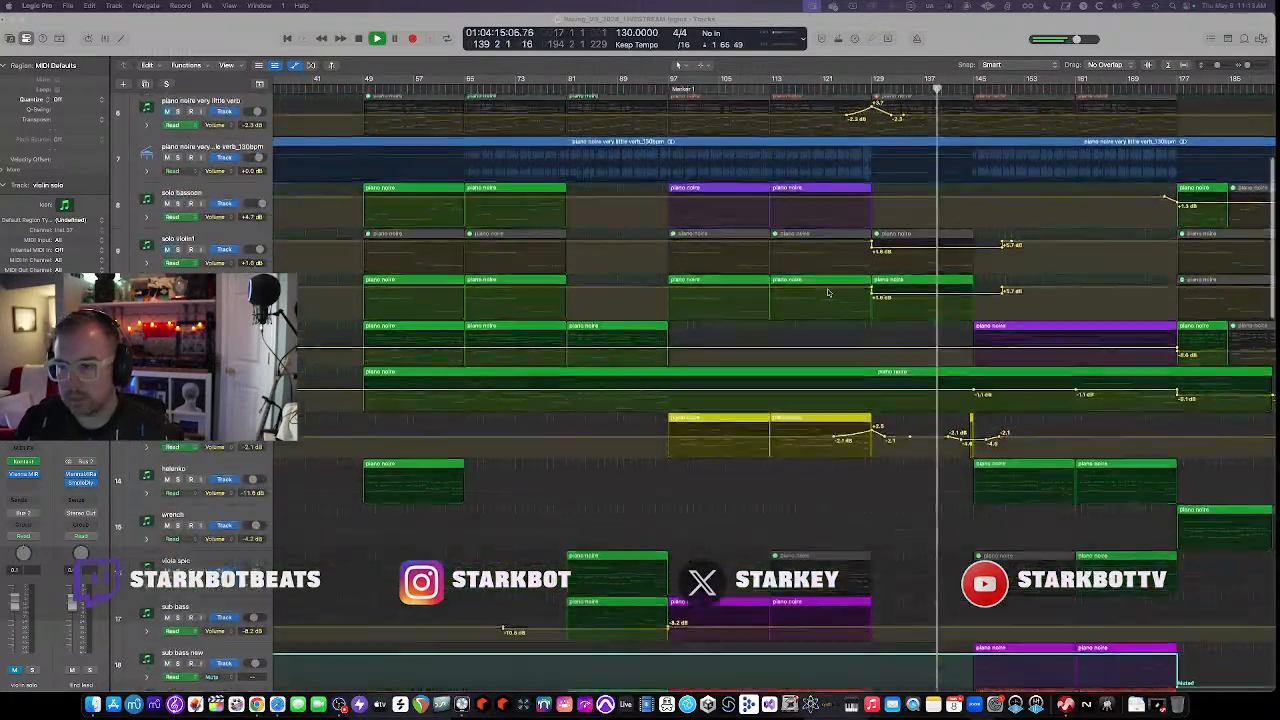
scroll(827, 292, down, 5)
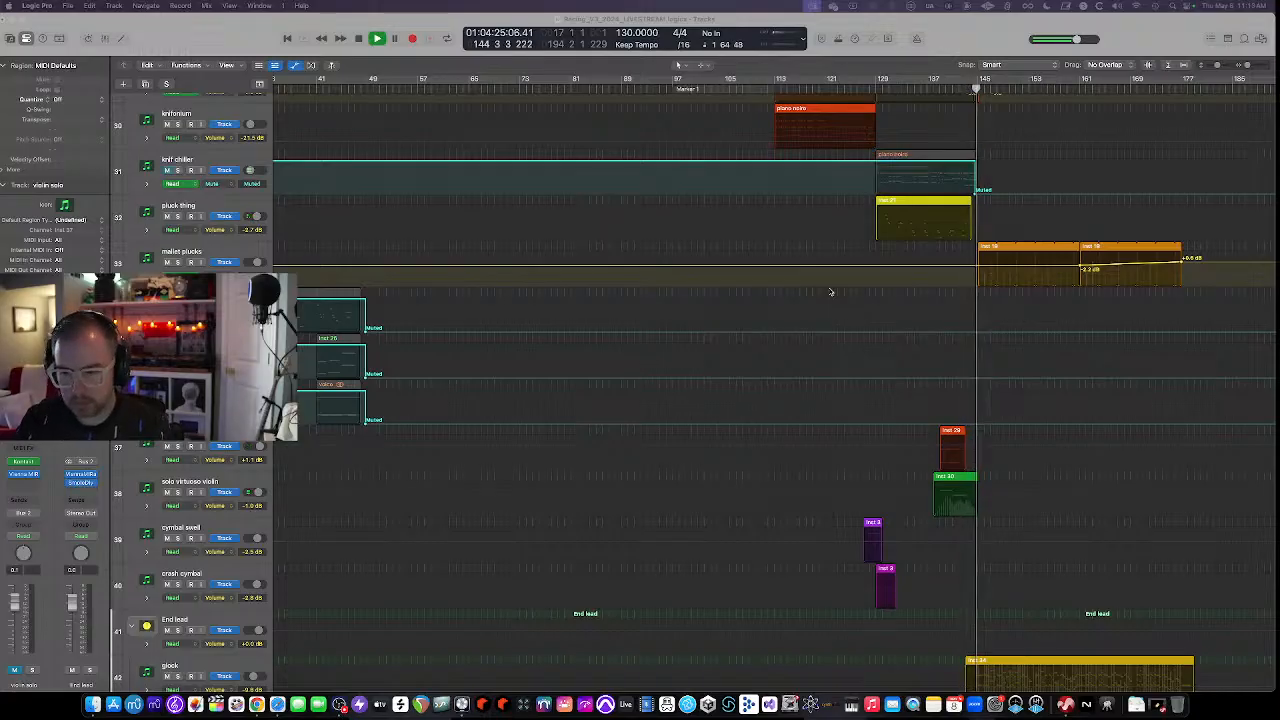
scroll(830, 292, down, 2)
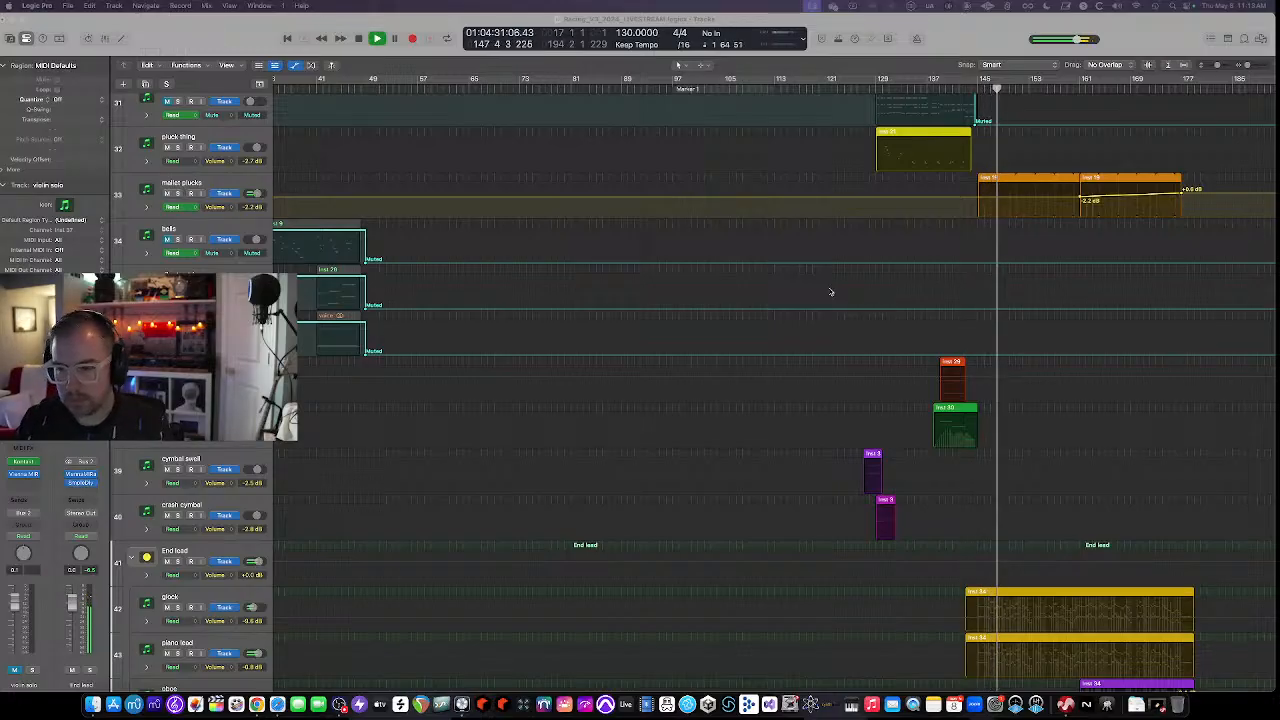
scroll(830, 292, down, 5)
scroll(830, 292, down, 2)
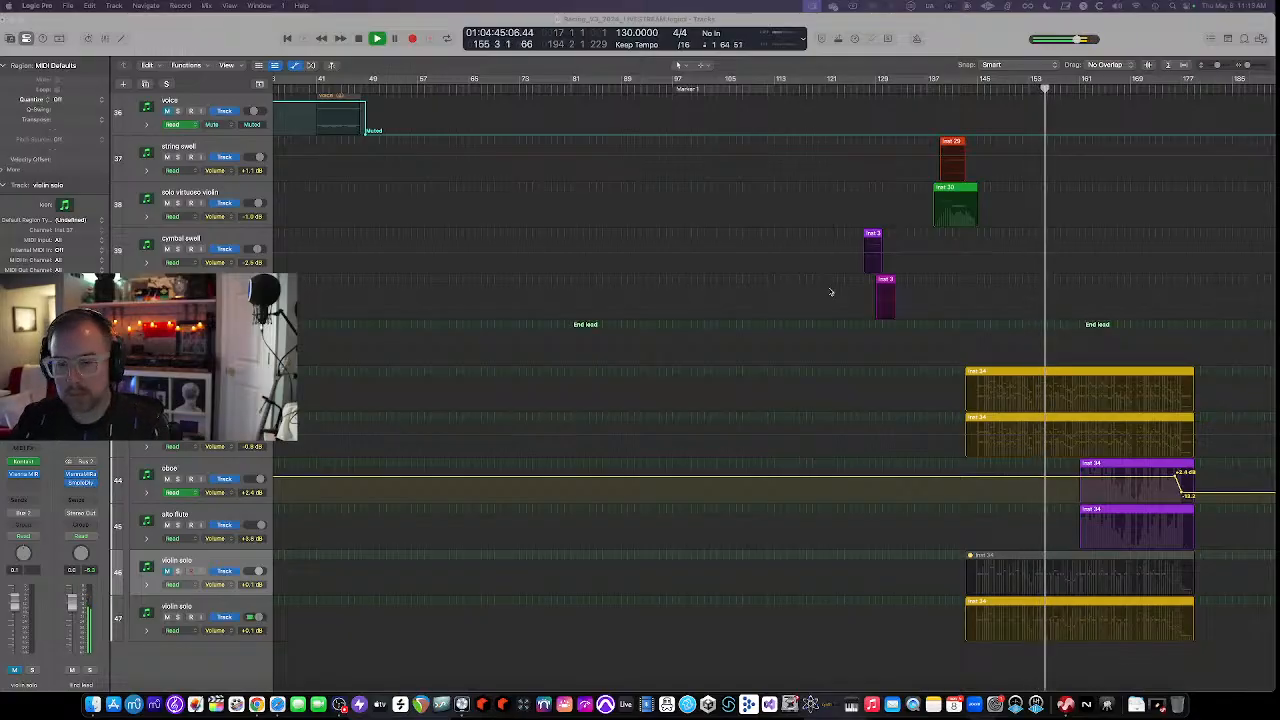
Examine the drum computer, pipa voices, wrench and synth tracks through the final section and the ending after bar 177
scroll(830, 292, up, 10)
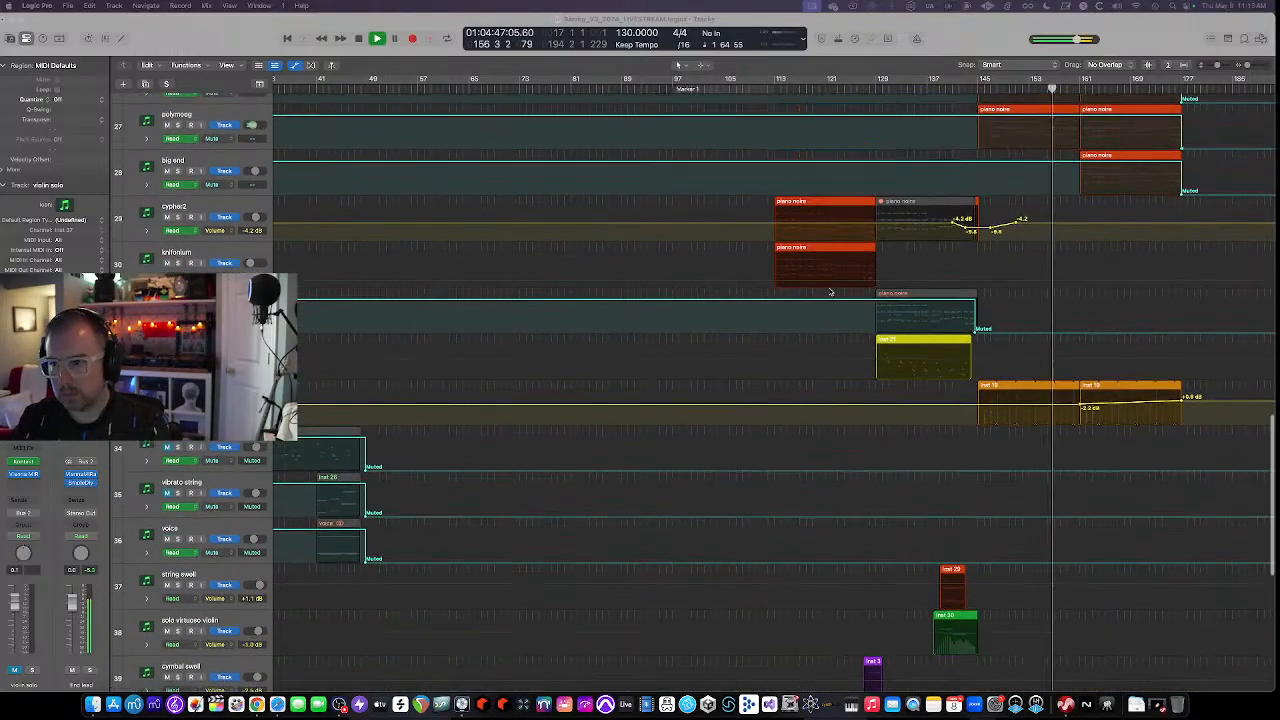
scroll(830, 292, up, 9)
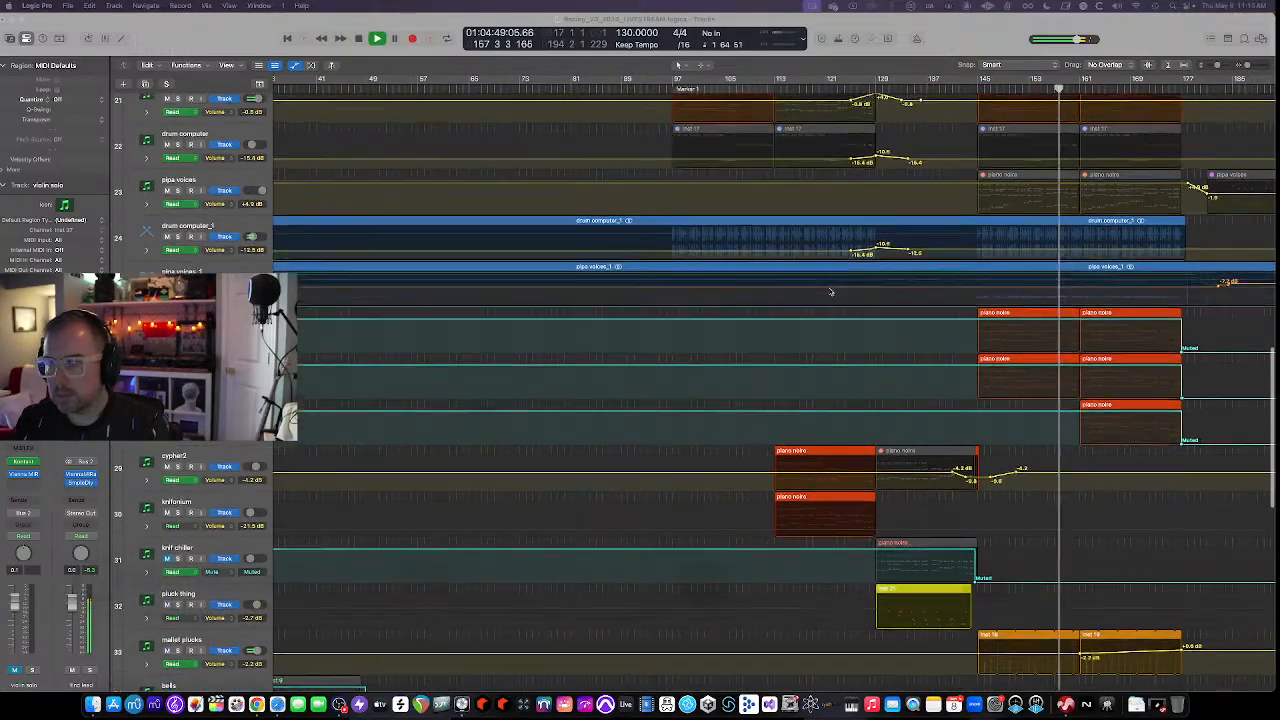
scroll(830, 292, right, 5)
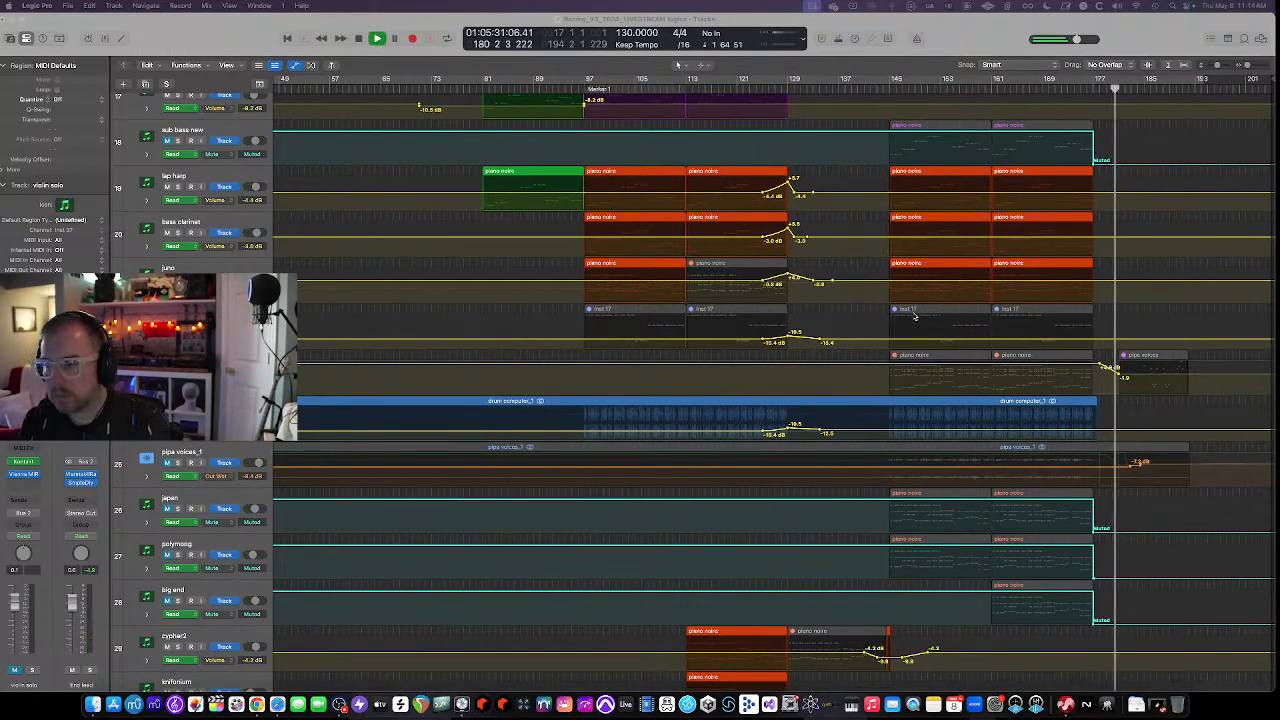
scroll(914, 316, up, 5)
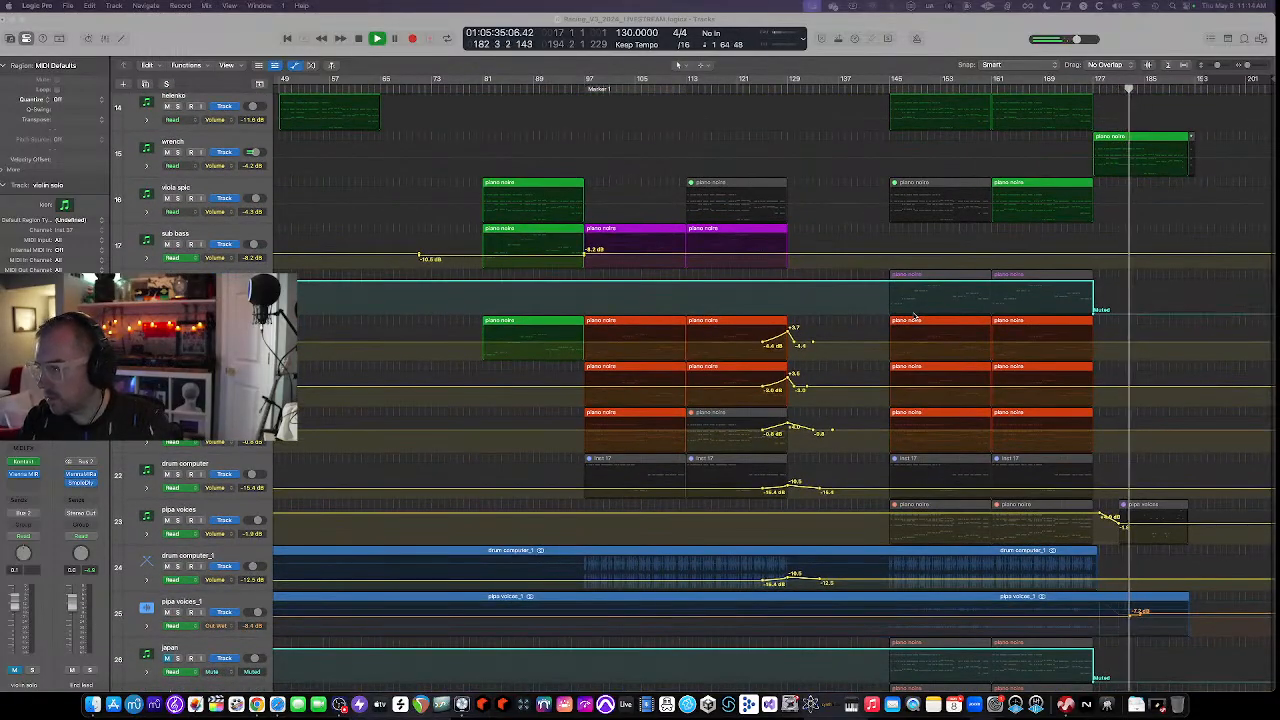
scroll(914, 316, down, 6)
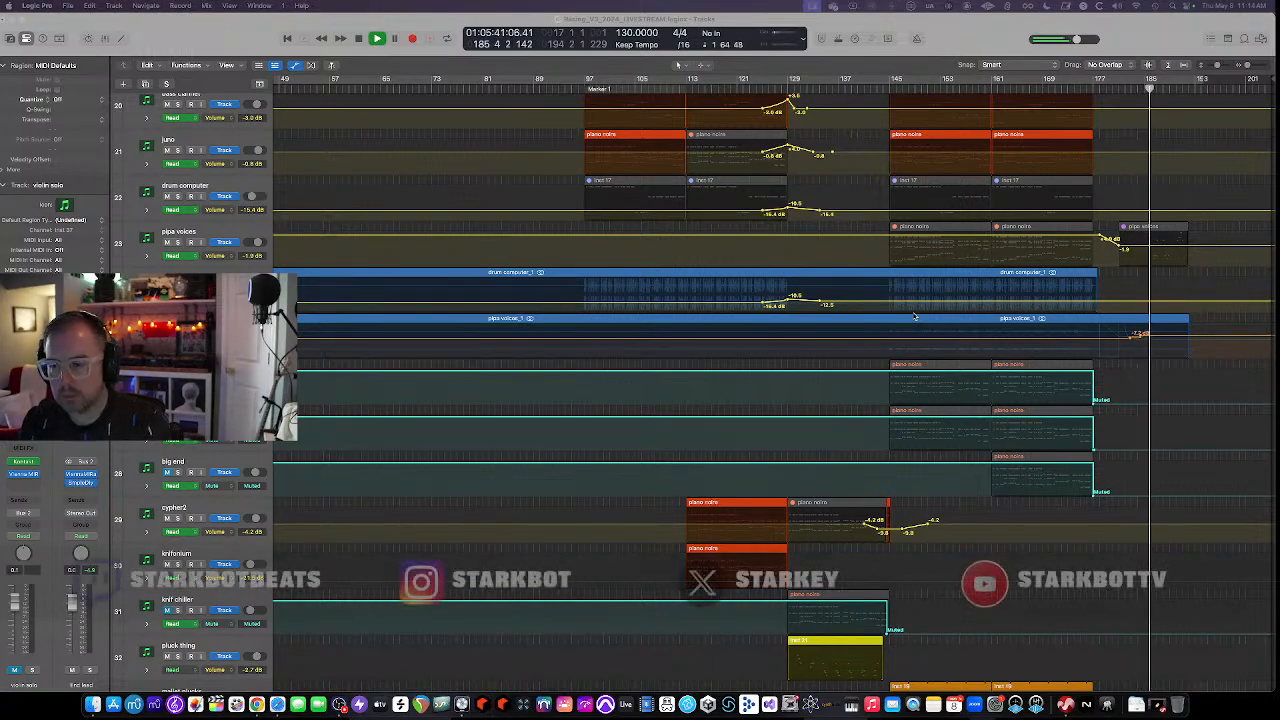
Review the End lead stack and the middle and upper tracks as the song ends past bar 185, stopping playback at bar 194
scroll(914, 316, down, 15)
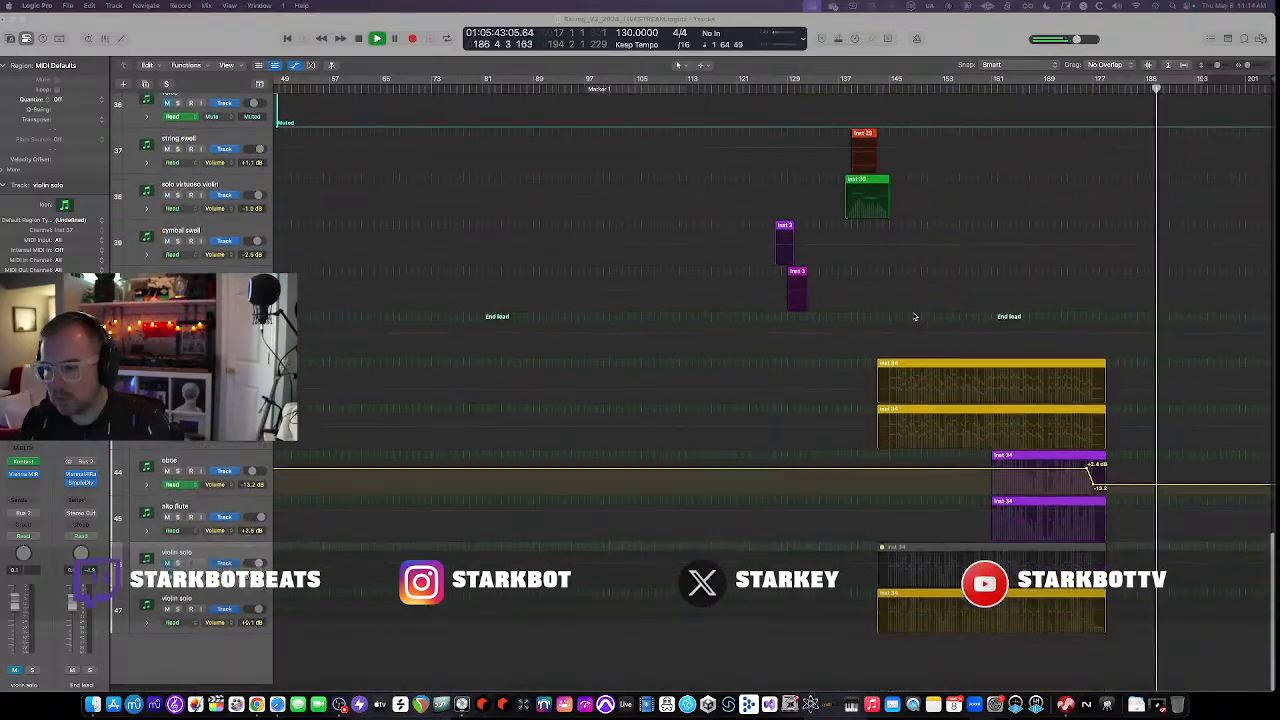
scroll(914, 316, up, 20)
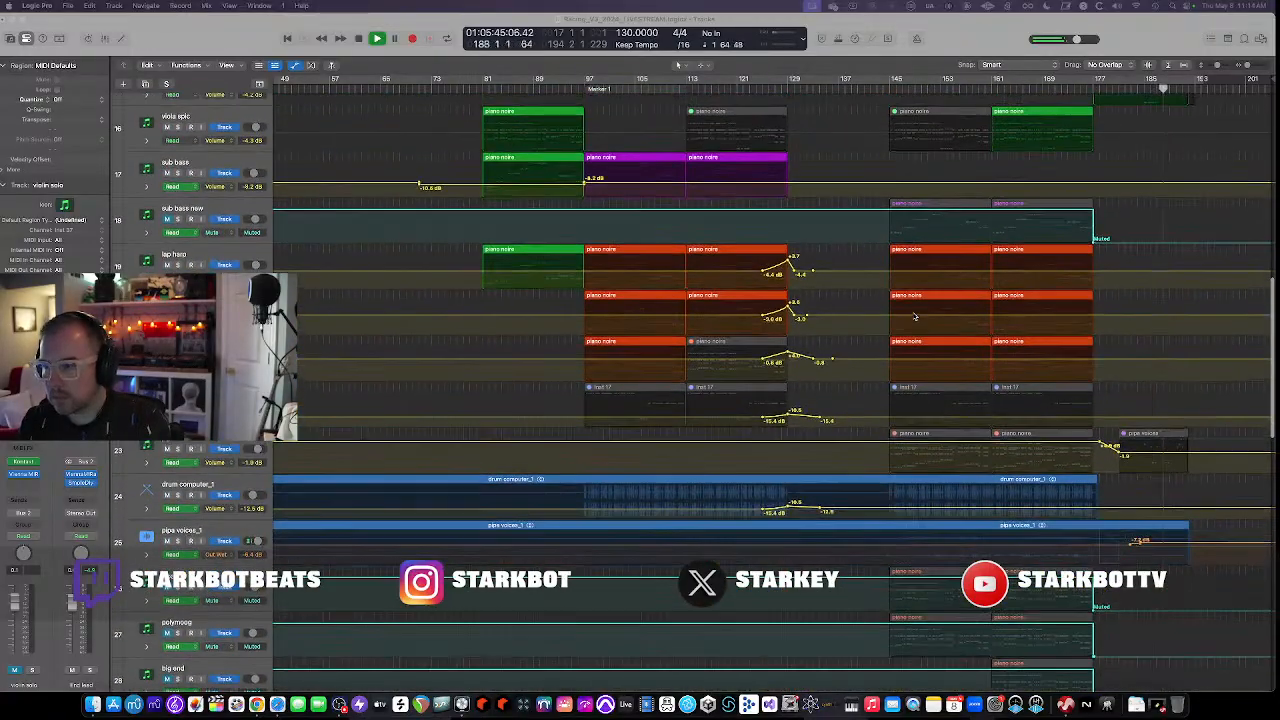
scroll(914, 316, up, 8)
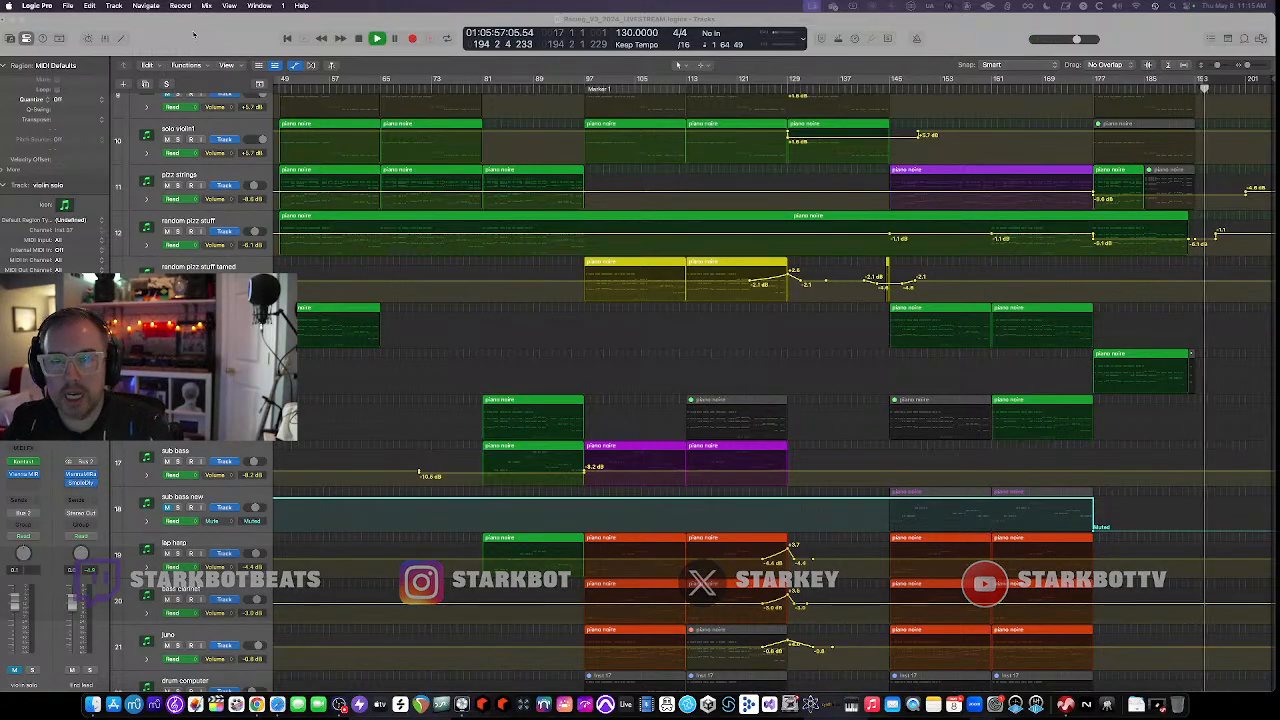
key(space)
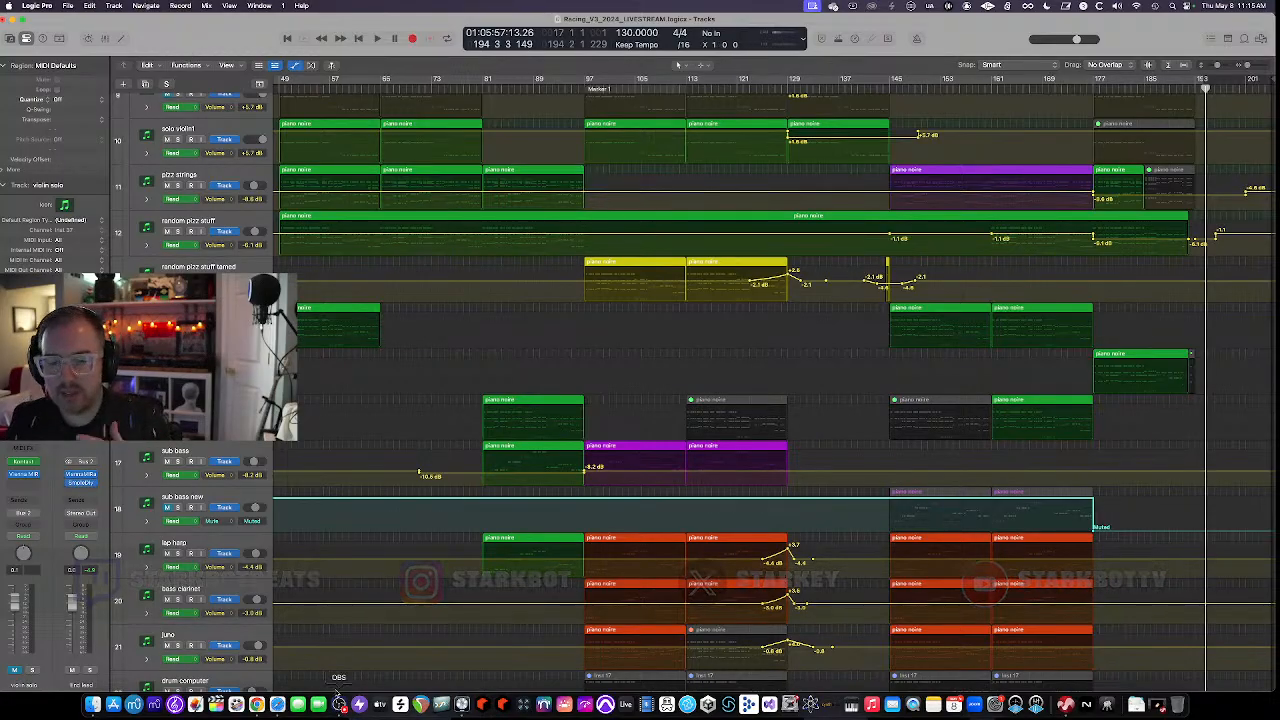
Switch to Safari, load starkey.bandcamp.com in a new tab and view the album page for The Transponder Orchestra
click(277, 705)
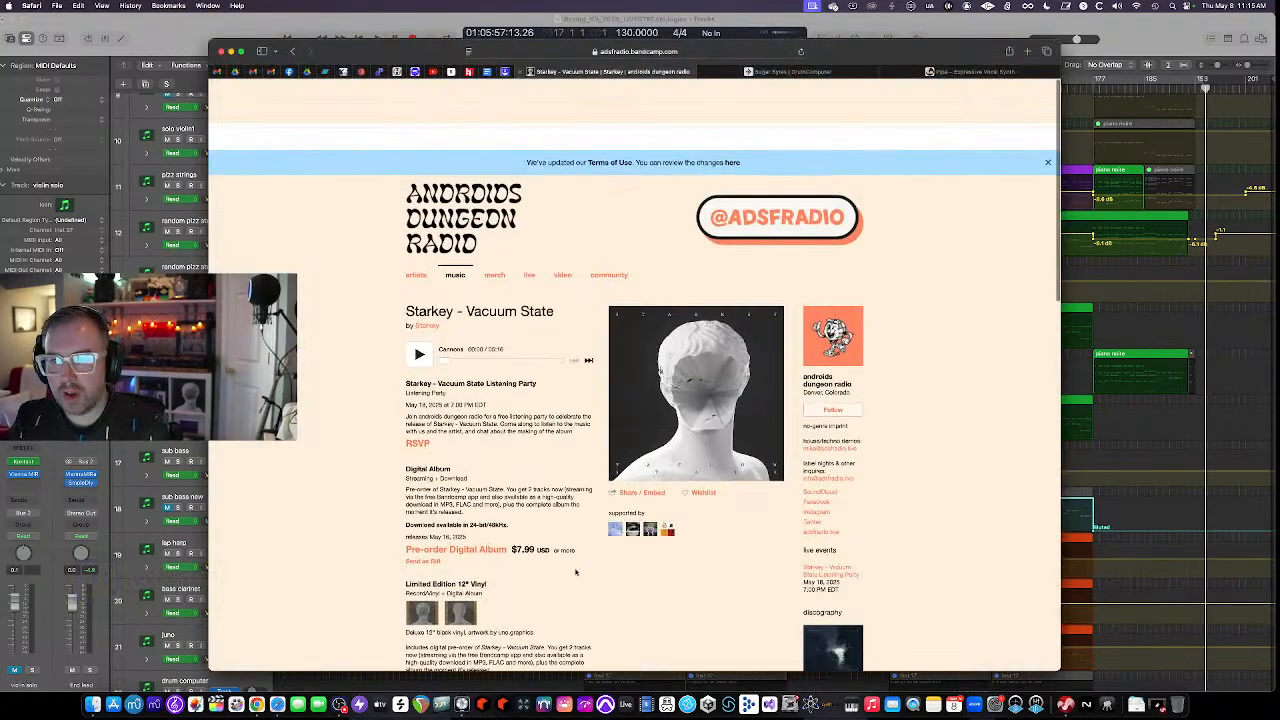
key(super+t)
text(starkey.bandcamp.com)
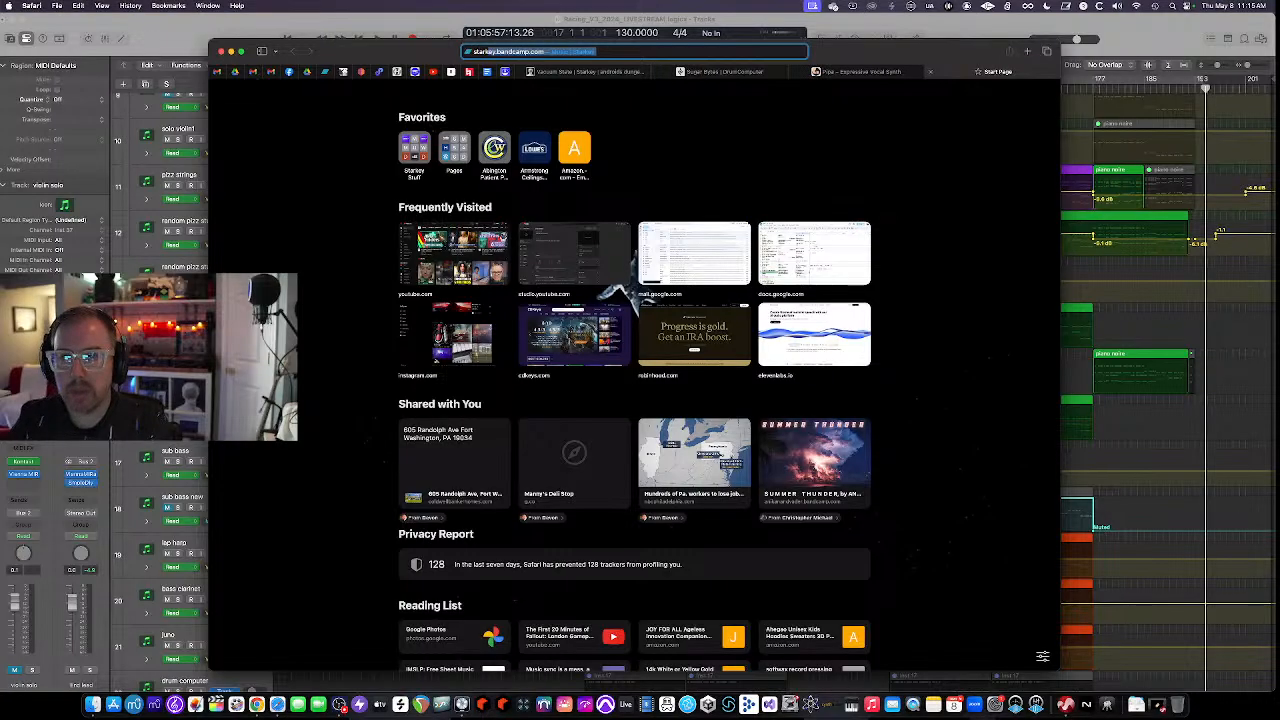
key(Return)
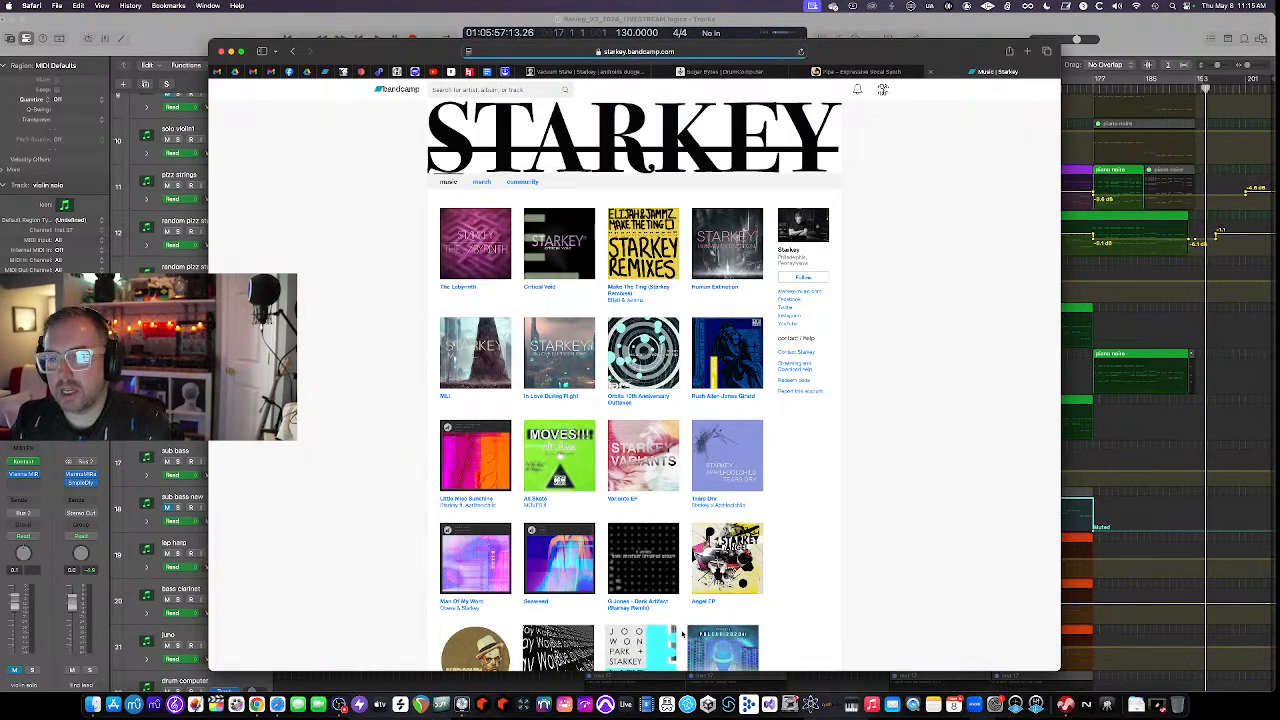
scroll(640, 580, down, 5)
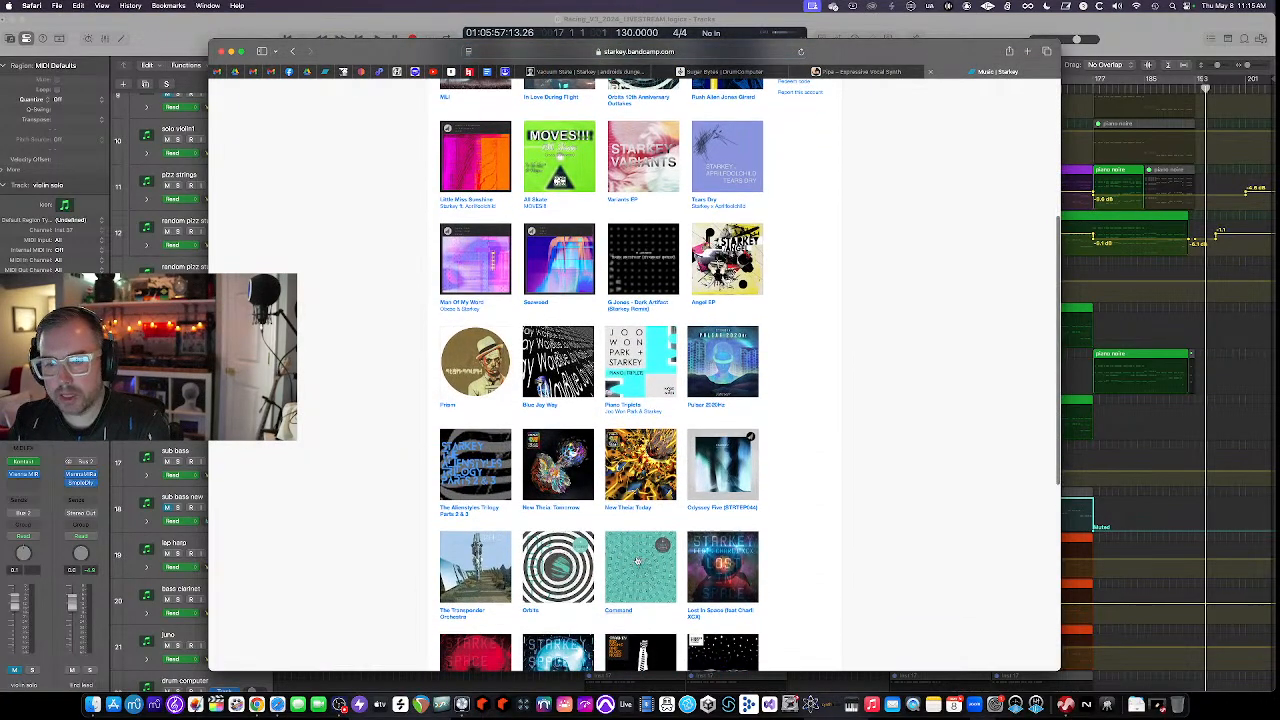
click(457, 585)
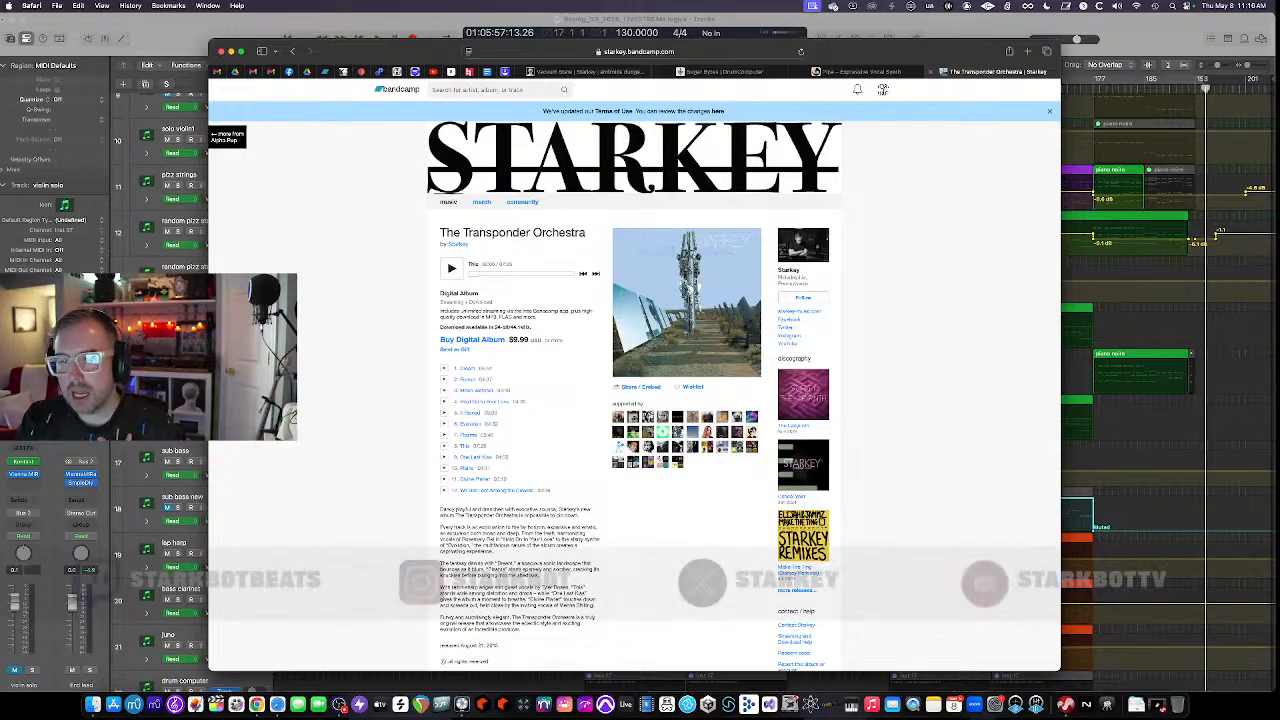
Switch back to Logic Pro and bring the first tracks and bar 1 of the arrangement into view
click(204, 26)
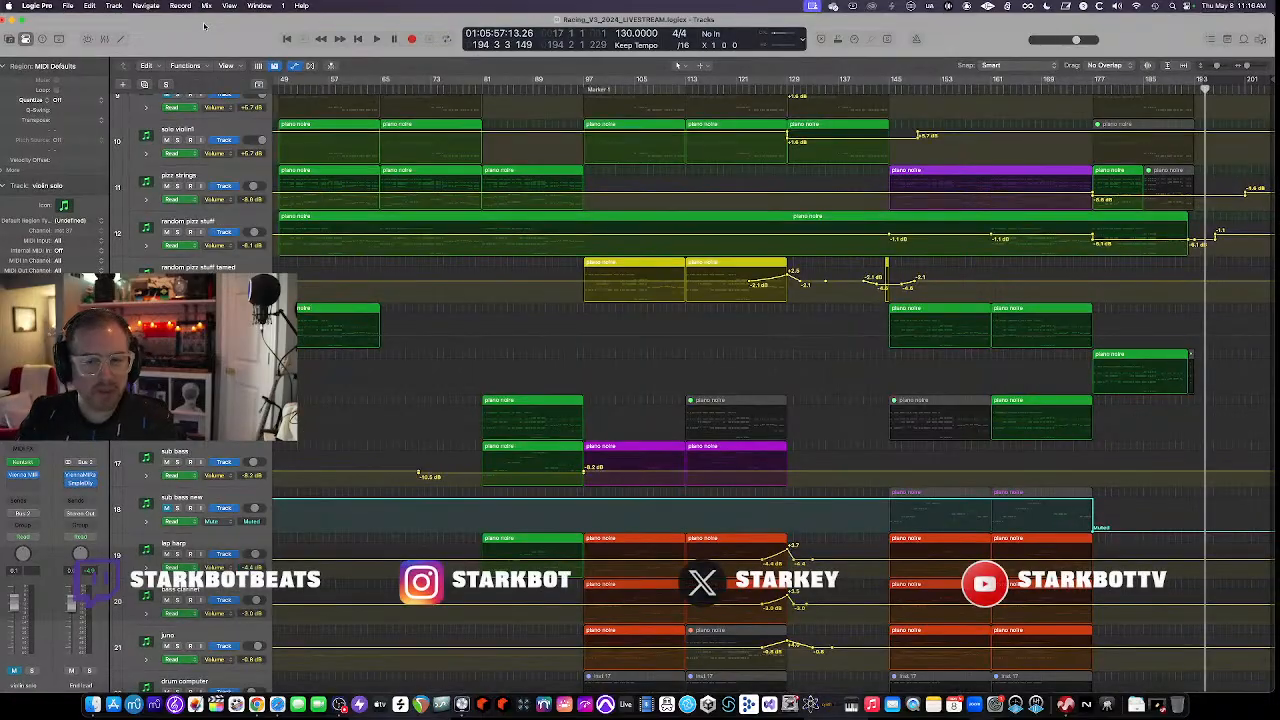
scroll(514, 246, left, 10)
scroll(514, 246, up, 10)
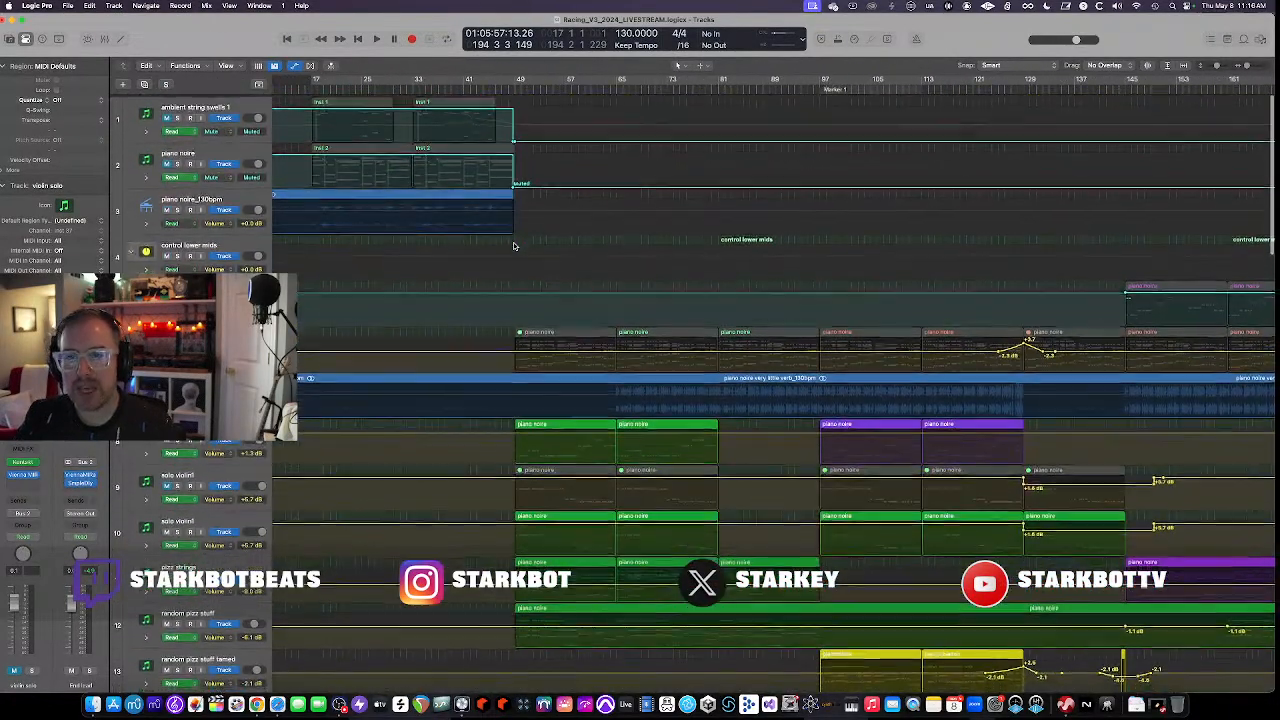
scroll(514, 246, left, 3)
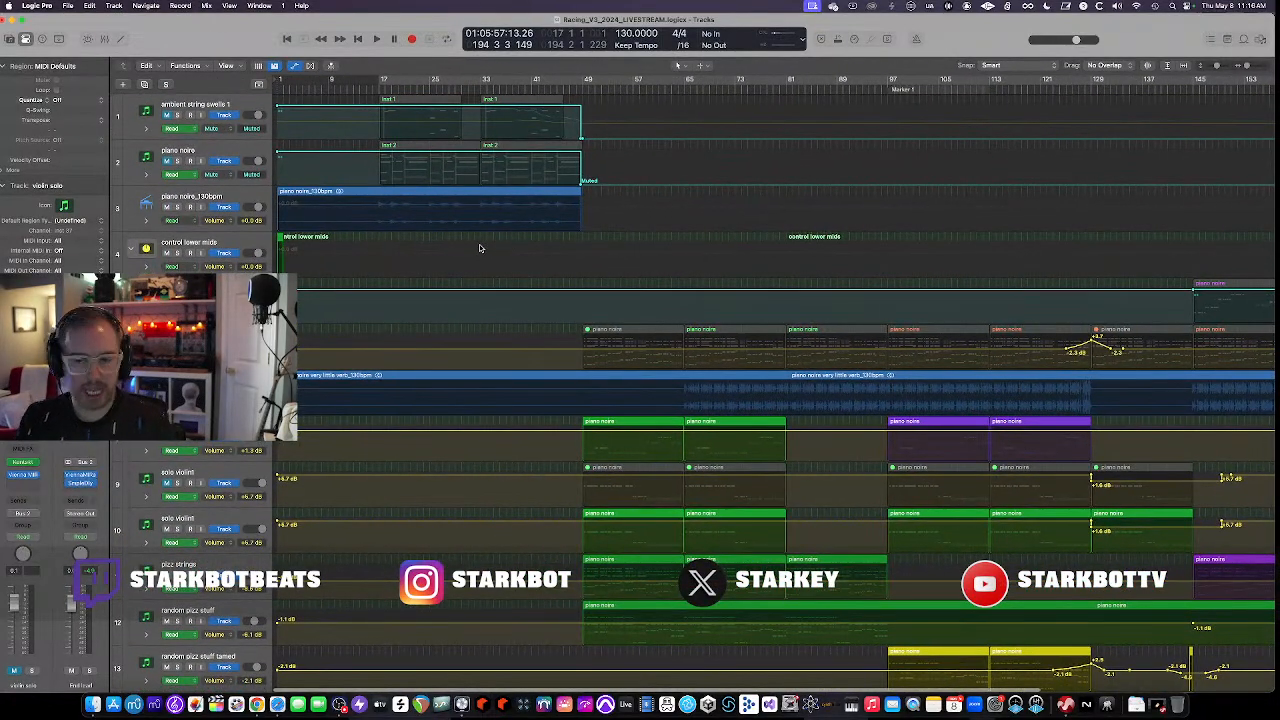
Switch to Safari and view the In Love During Flight and Human Extinction release pages from the artist's Bandcamp discography
click(277, 704)
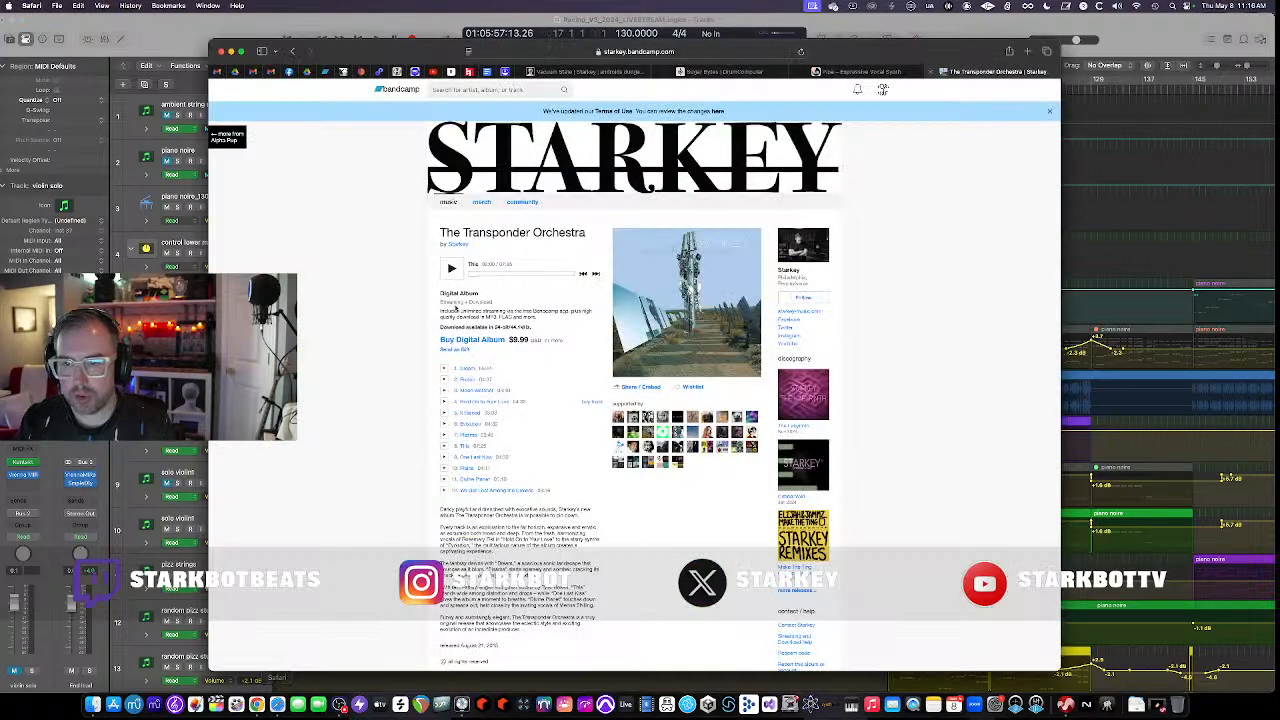
click(291, 51)
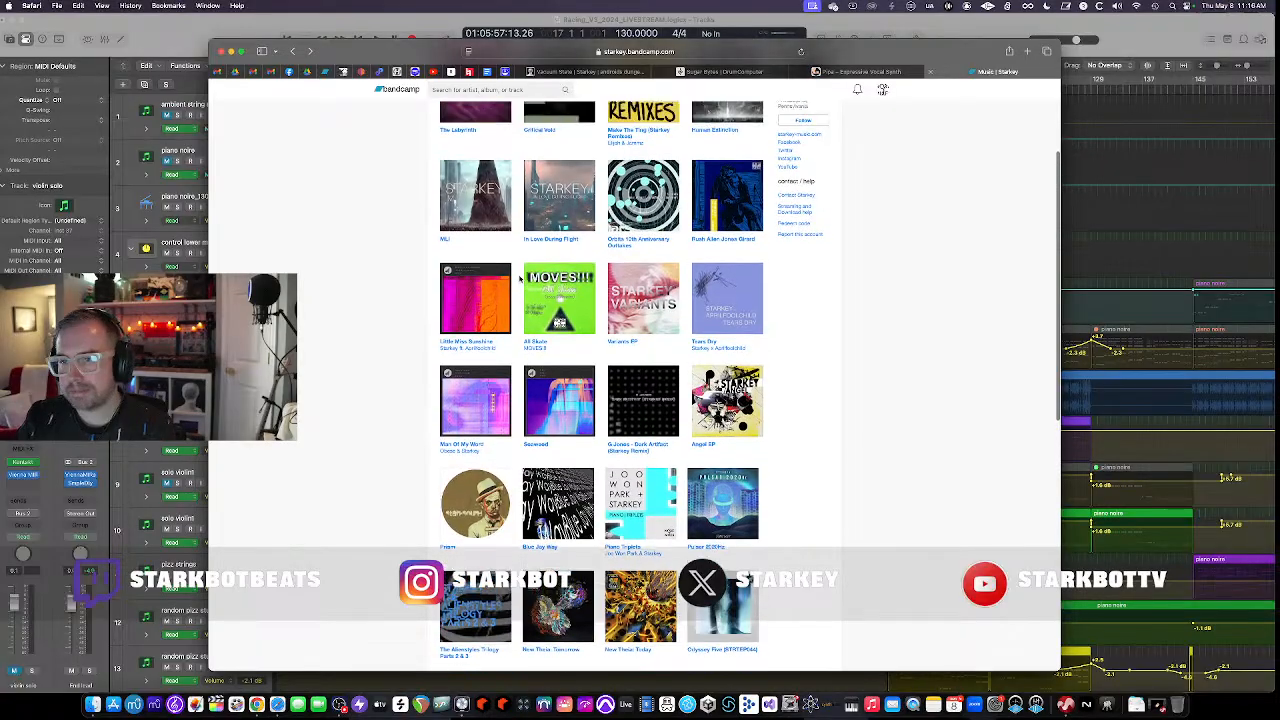
scroll(519, 278, up, 2)
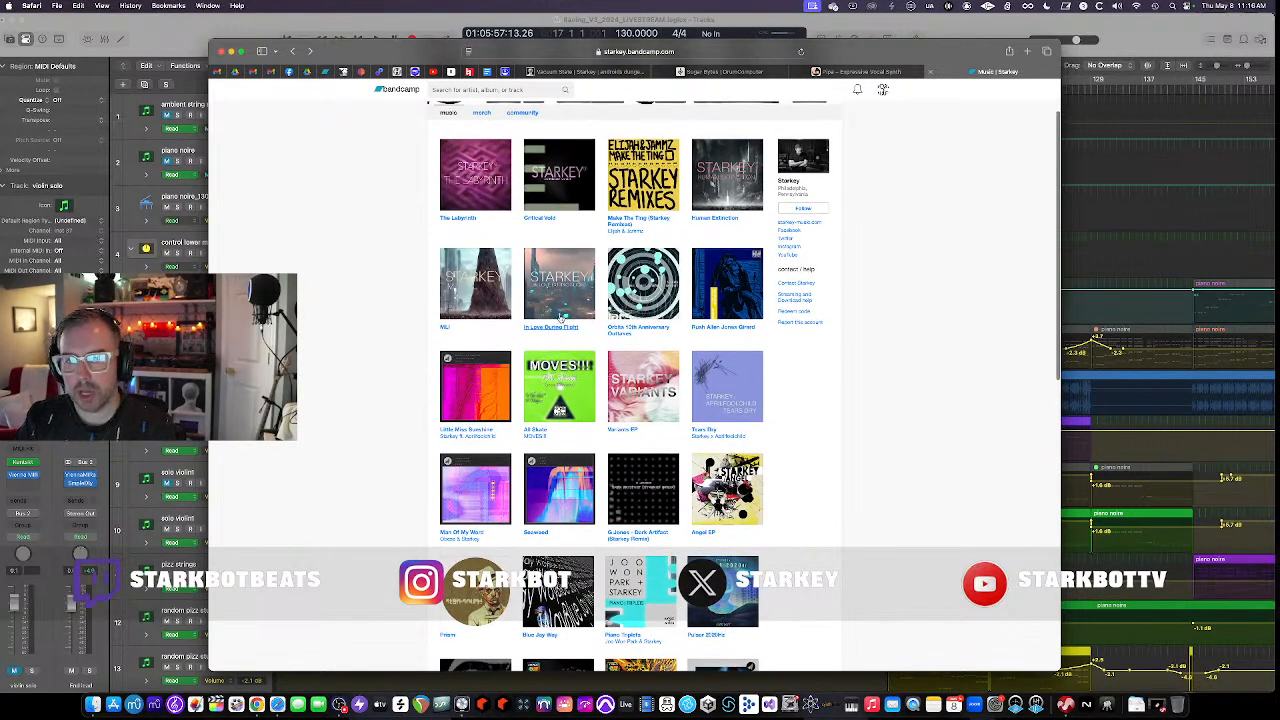
scroll(562, 317, up, 2)
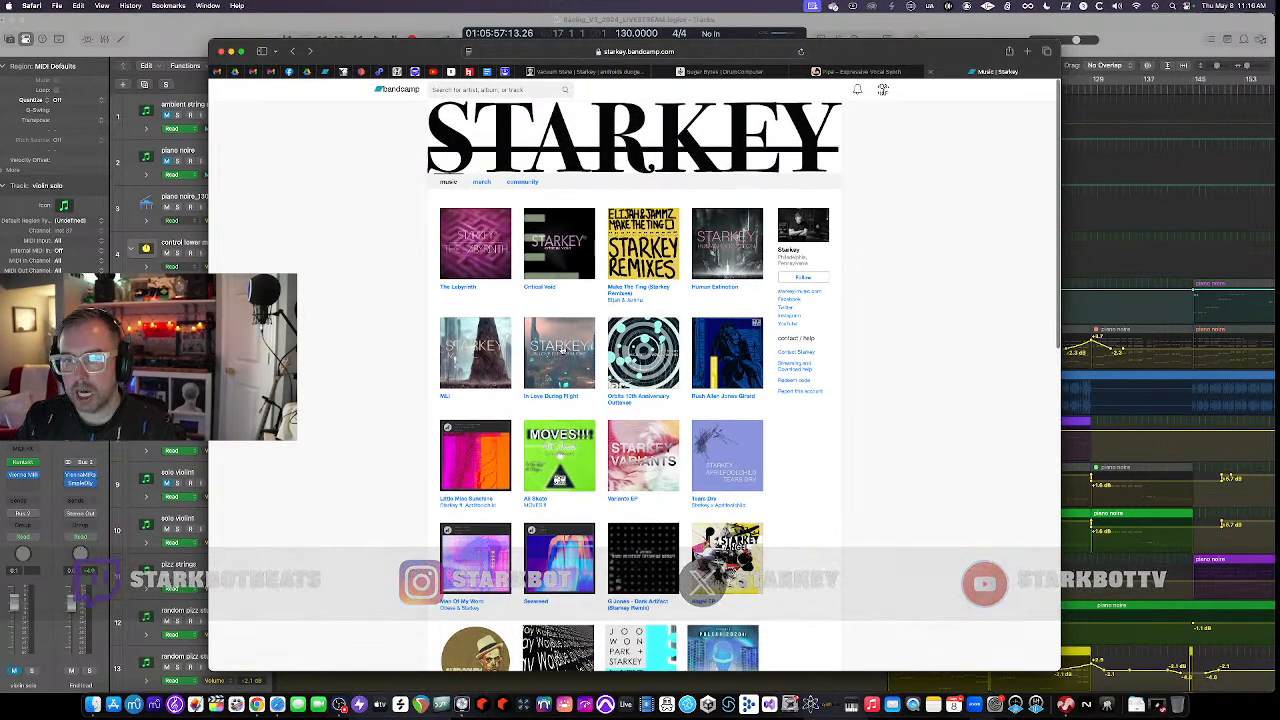
click(562, 349)
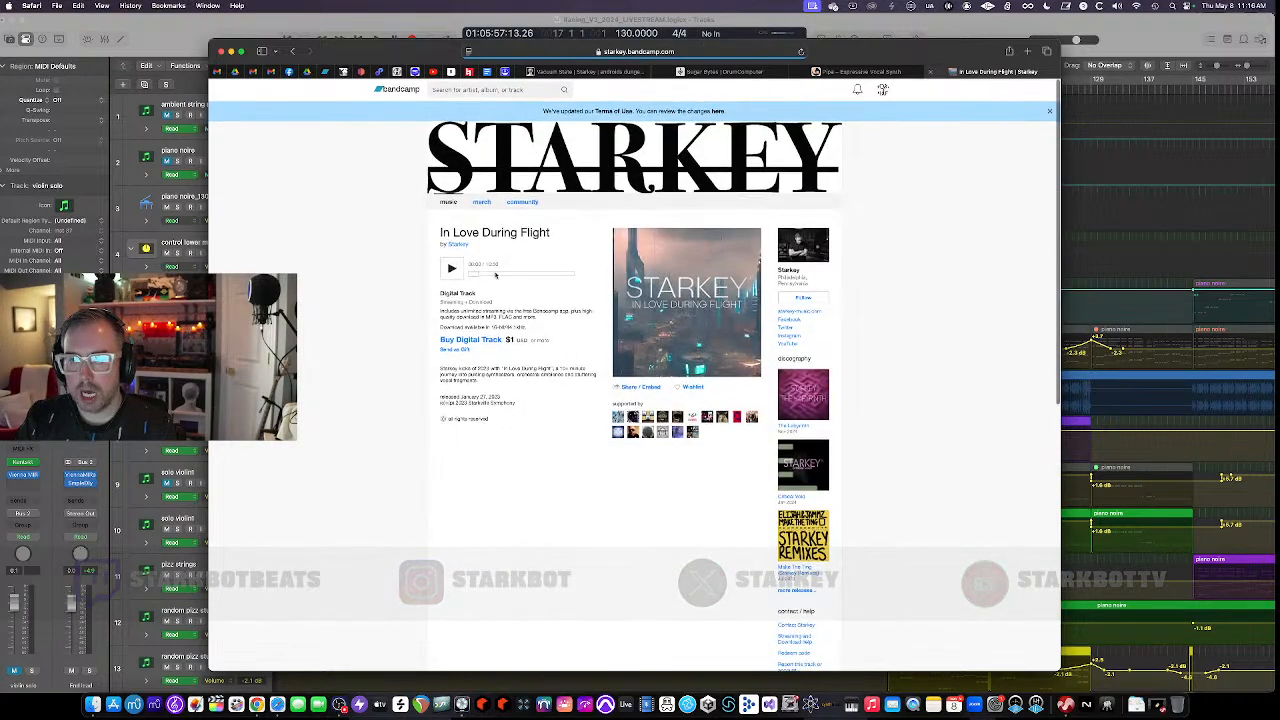
click(292, 51)
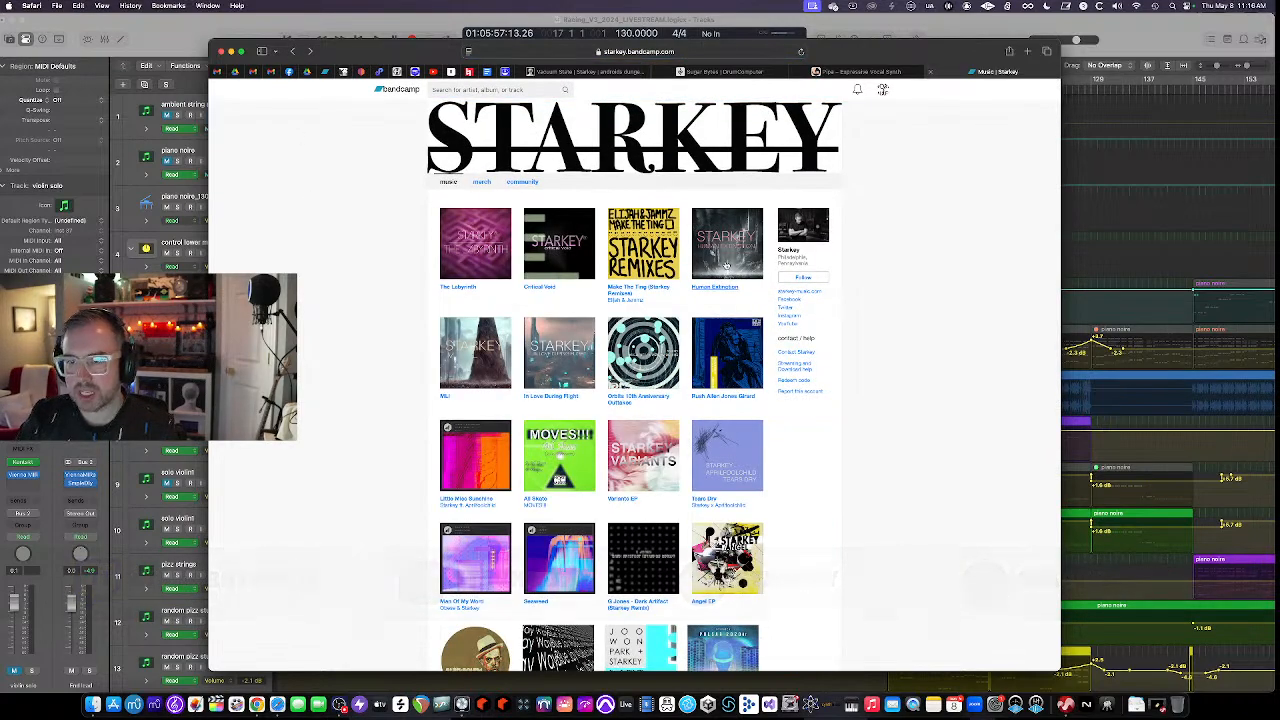
click(726, 265)
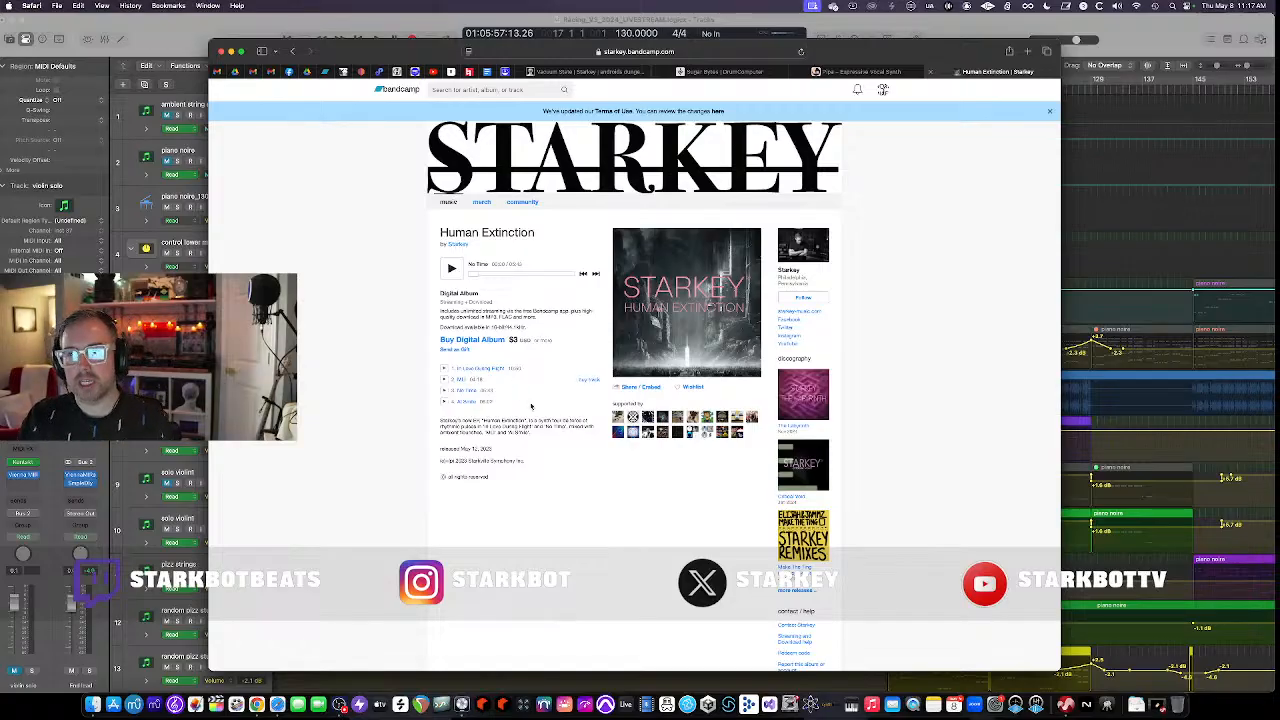
Return to Logic Pro and play the soloed ambient string swells 1 track from bar 17 with its Kontakt instrument open
click(1172, 90)
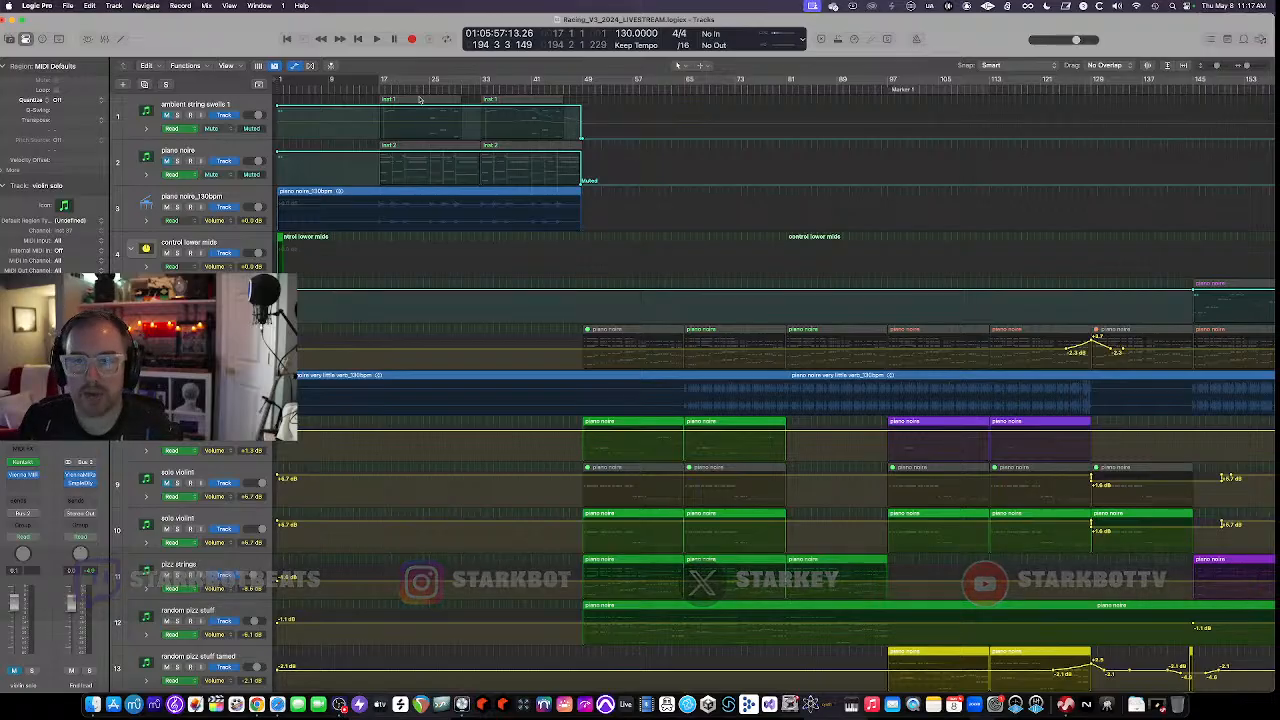
click(378, 89)
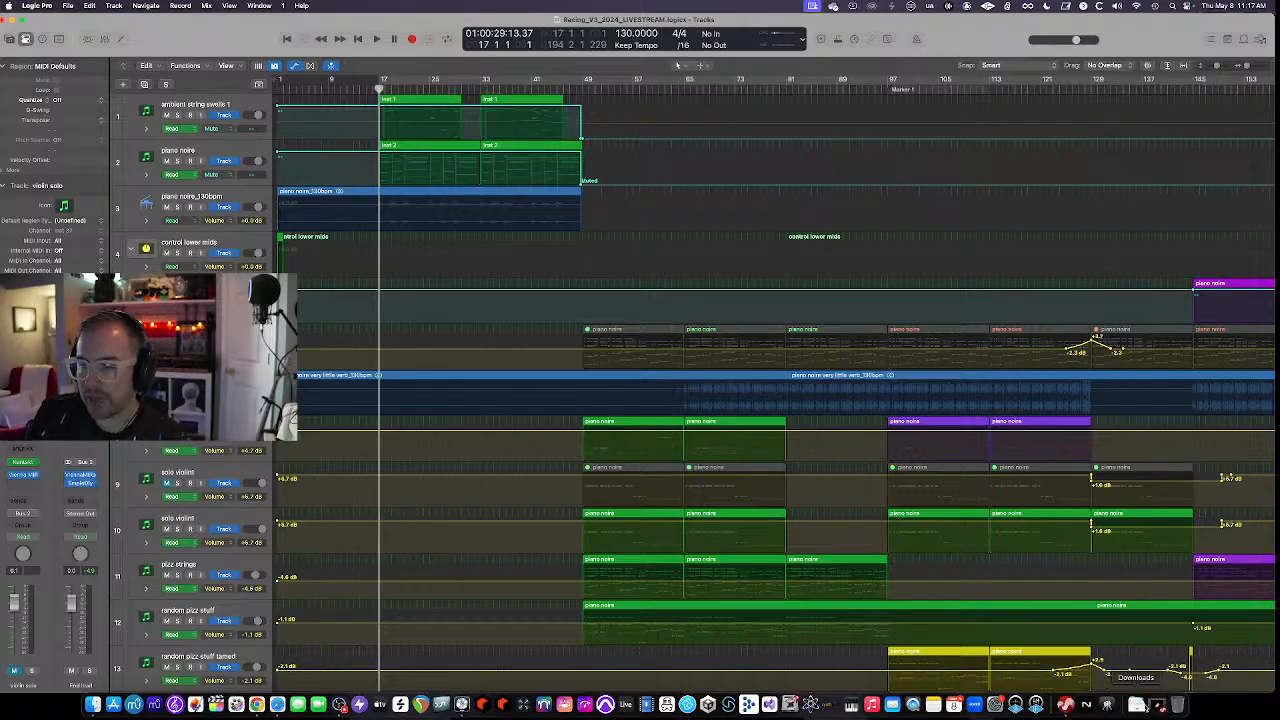
click(225, 104)
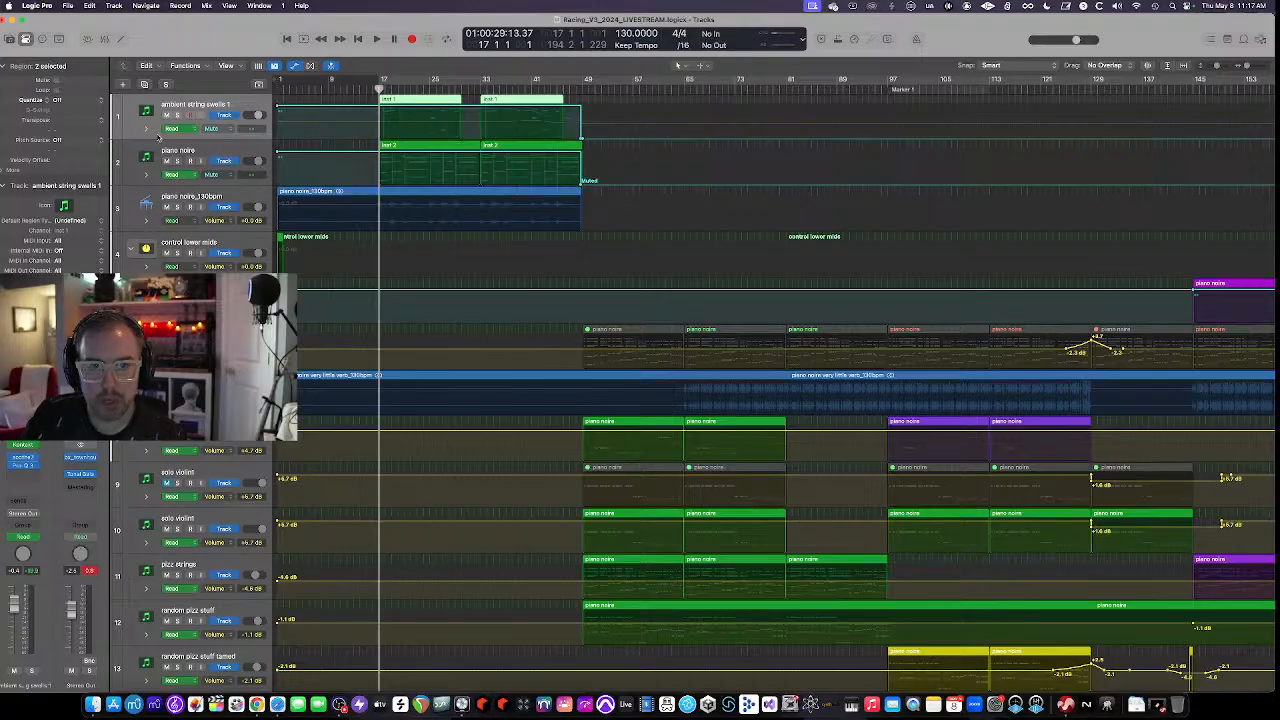
click(25, 446)
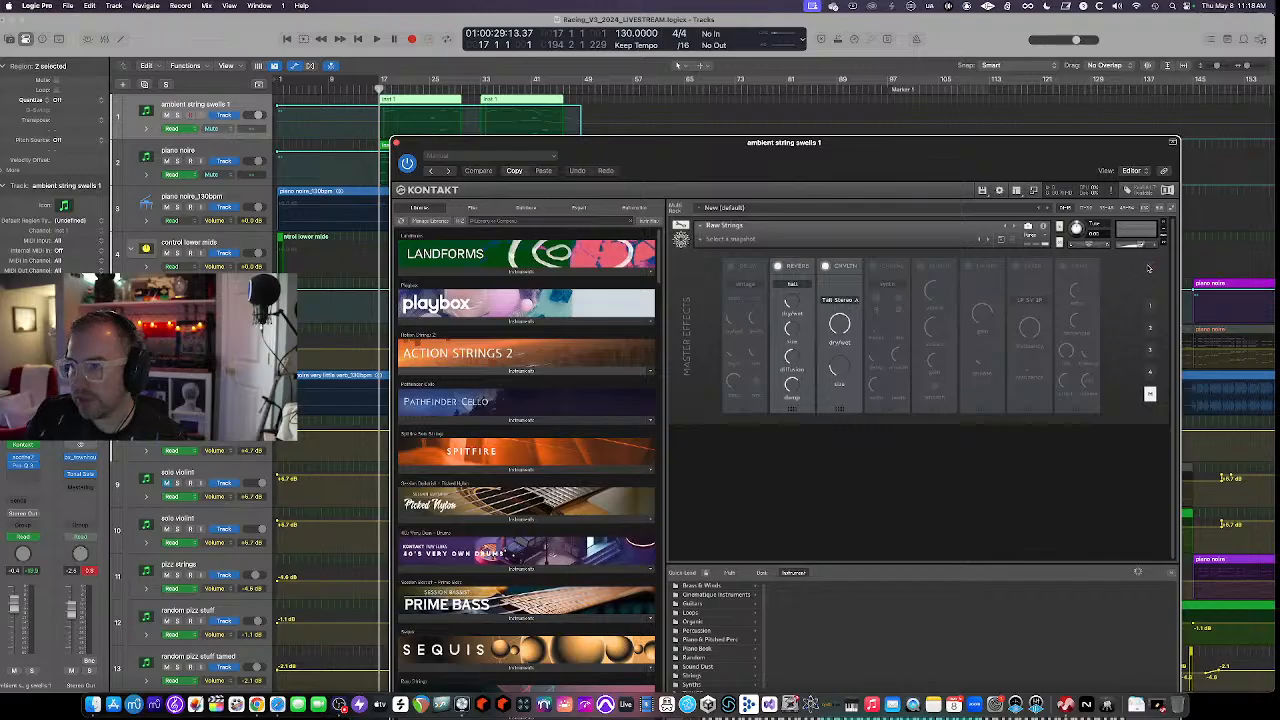
click(177, 116)
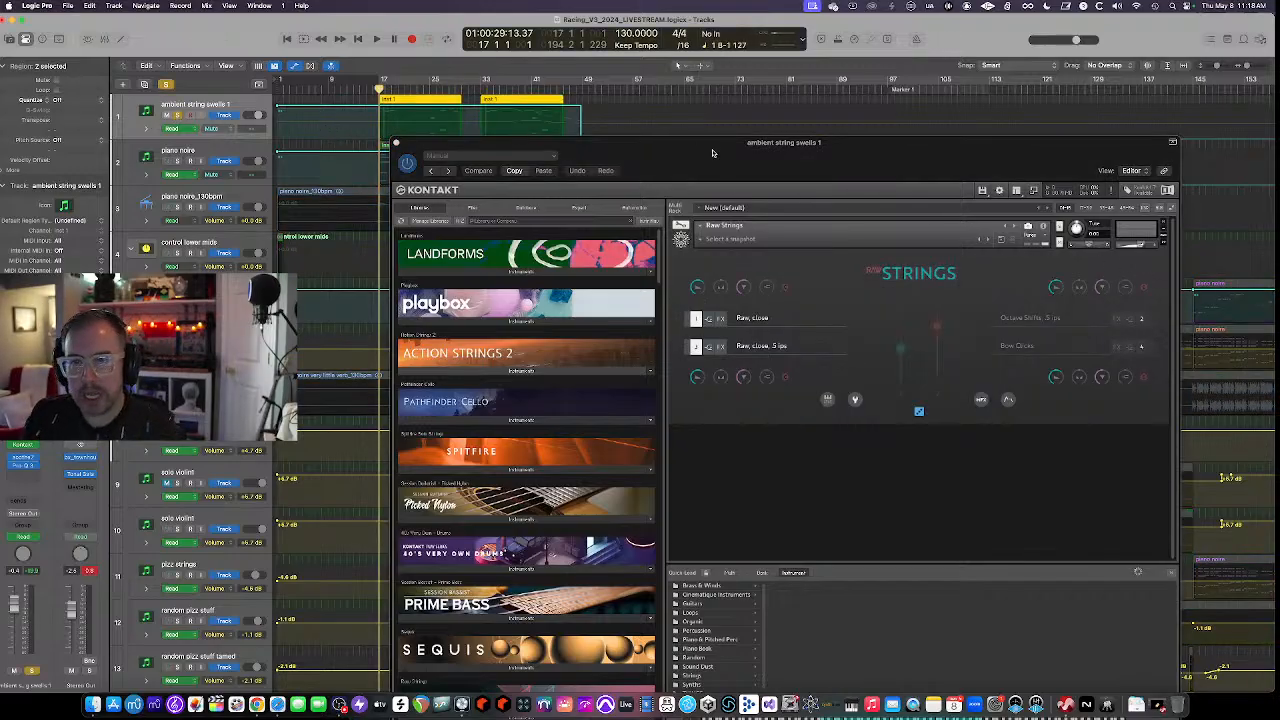
key(space)
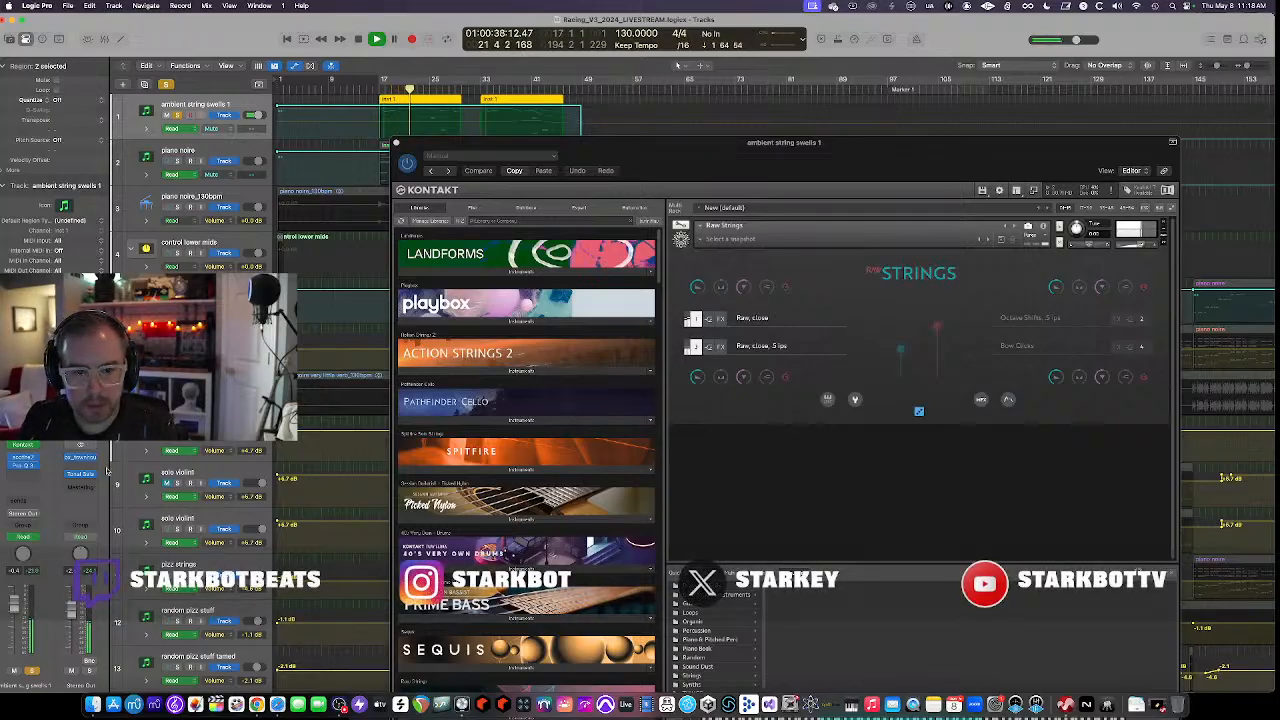
Inspect soothe2 on the ambient string swells 1 track, briefly audition its delta signal, and close both plug-in windows
click(24, 461)
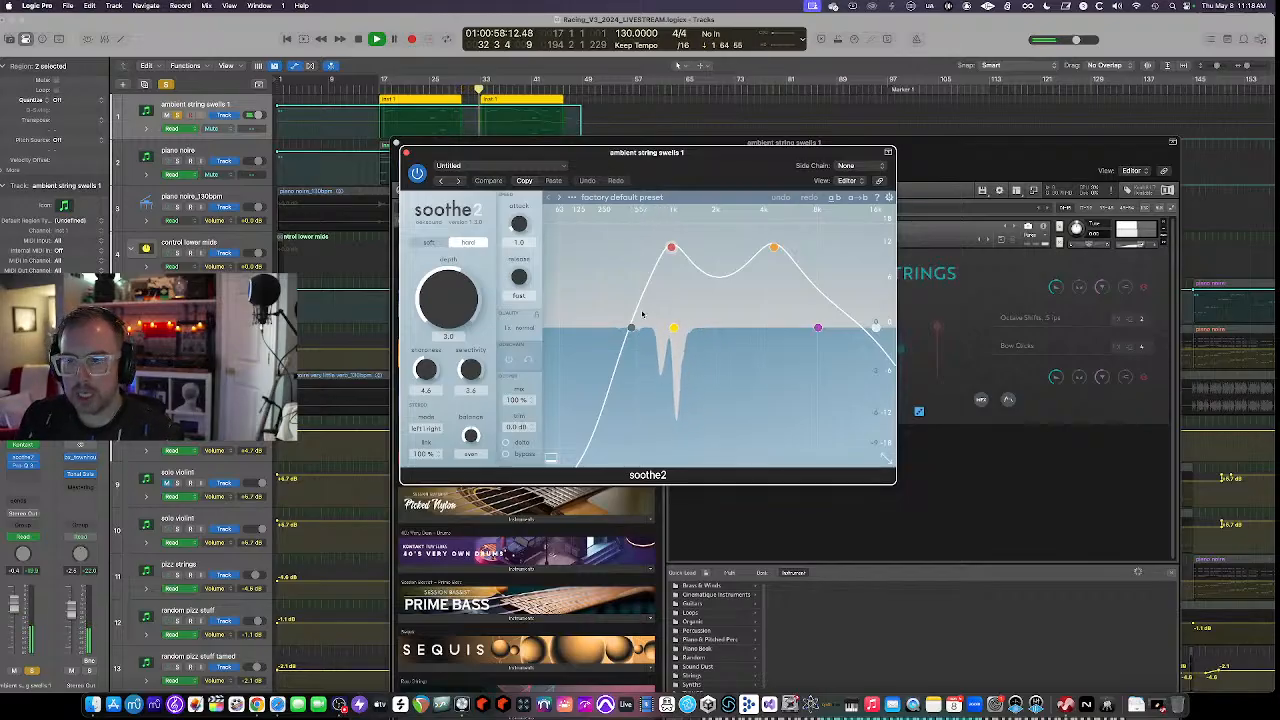
click(505, 443)
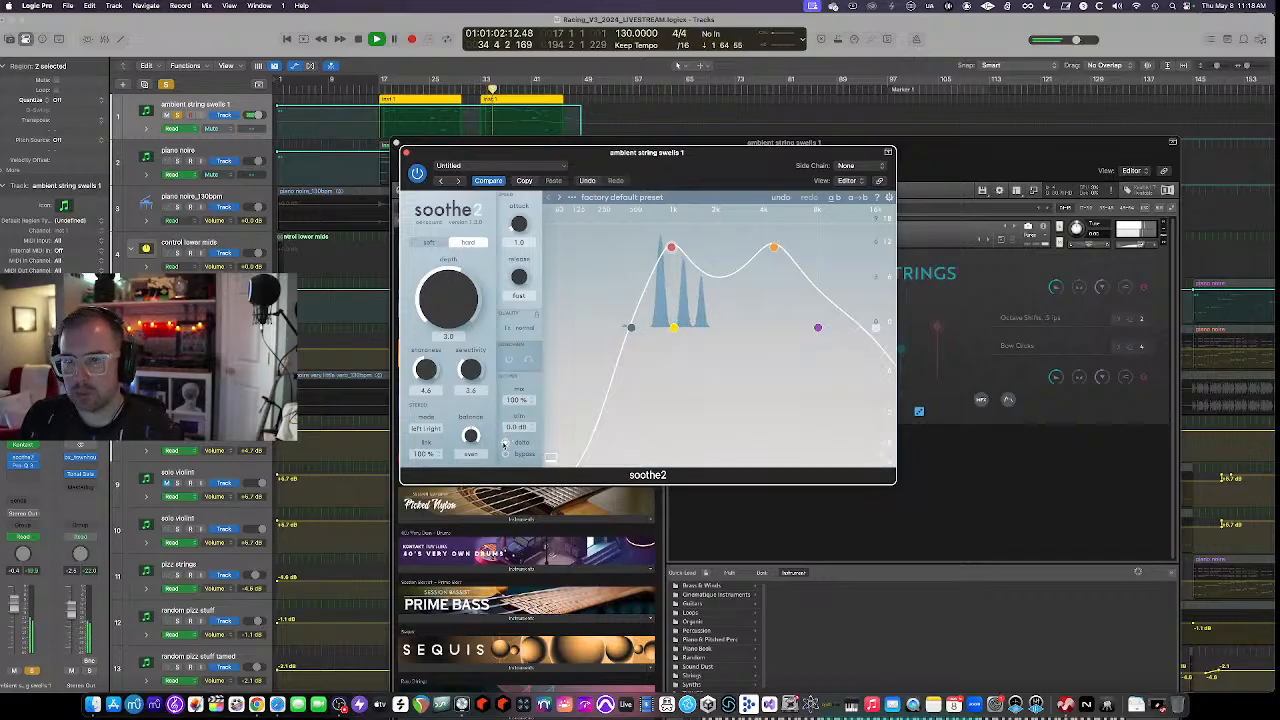
click(505, 444)
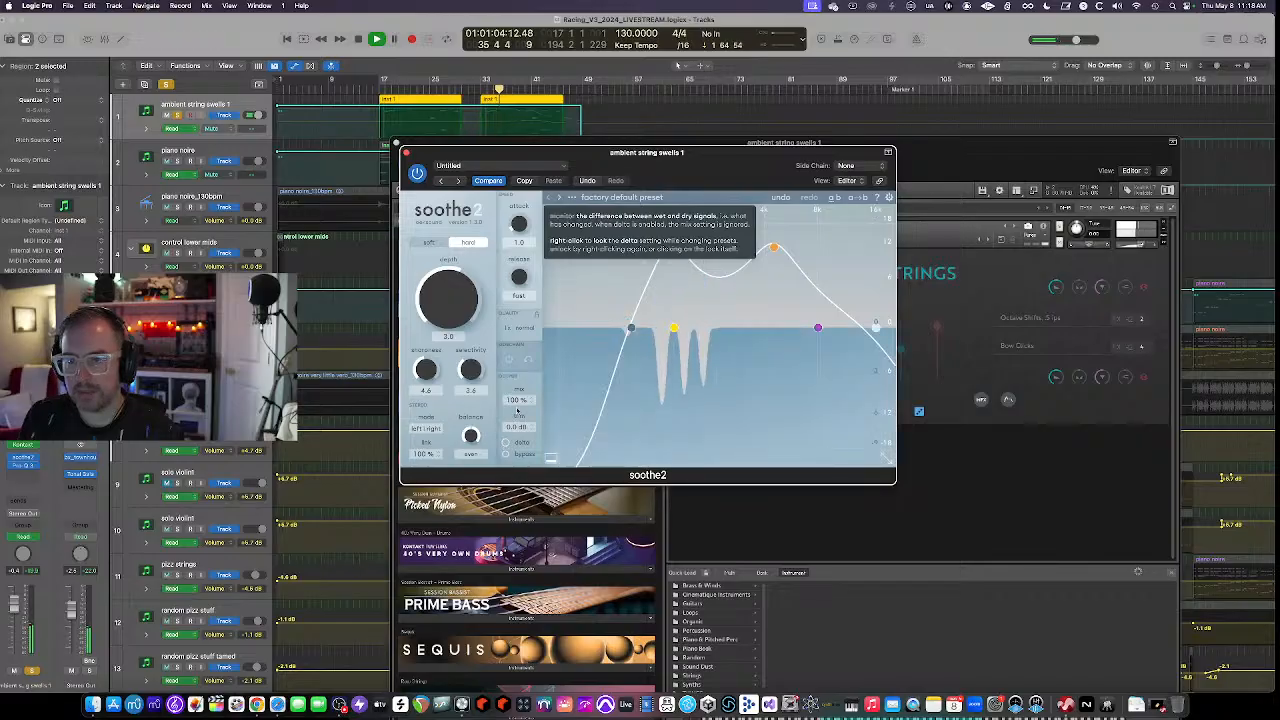
click(406, 153)
click(397, 146)
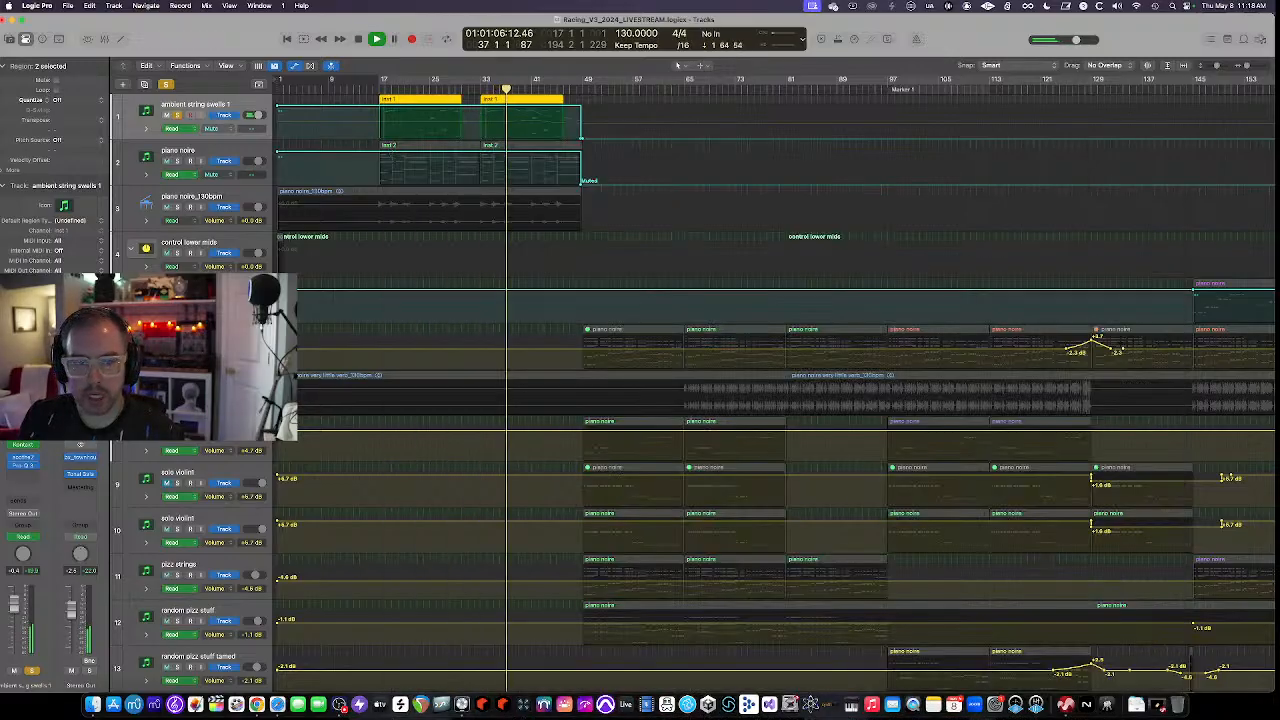
Check the Pro-Q 3 curve on the ambient string swells 1 track, close the plug-in and unsolo the track
click(22, 466)
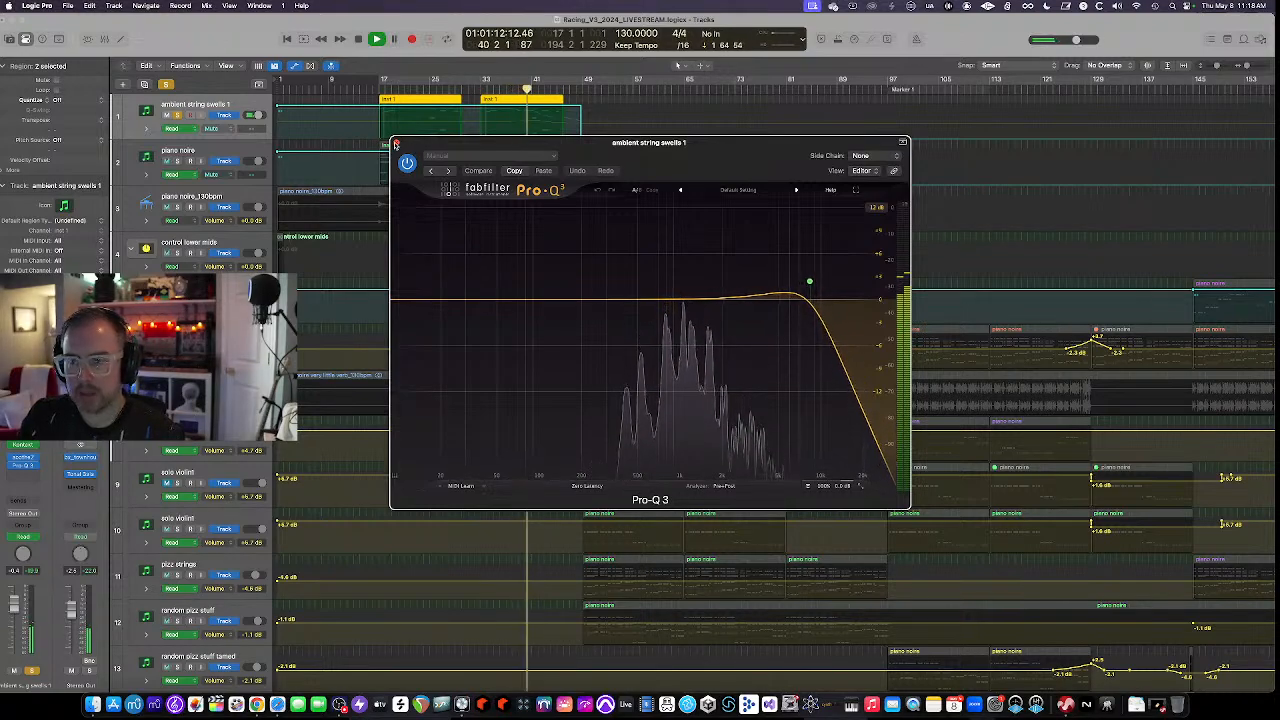
click(397, 143)
click(177, 115)
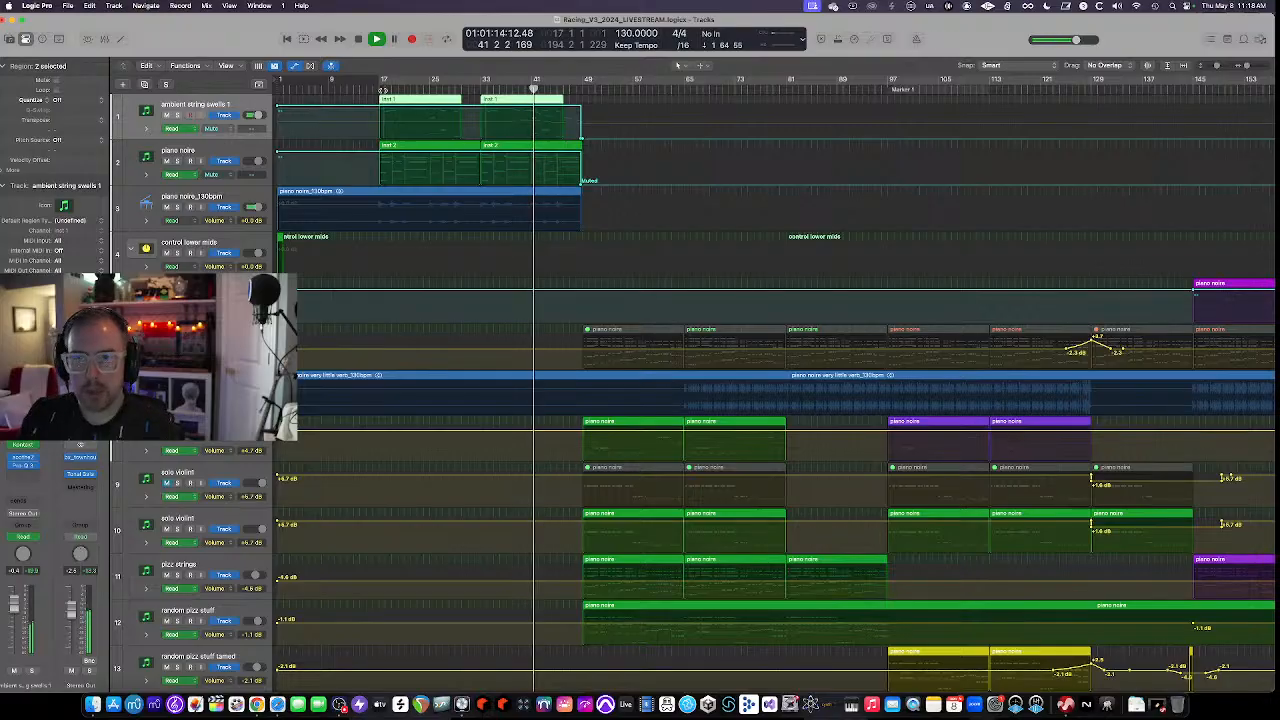
Select the piano noire track, stop playback and inspect its soothe2 and Pro-Q 3 settings
click(163, 218)
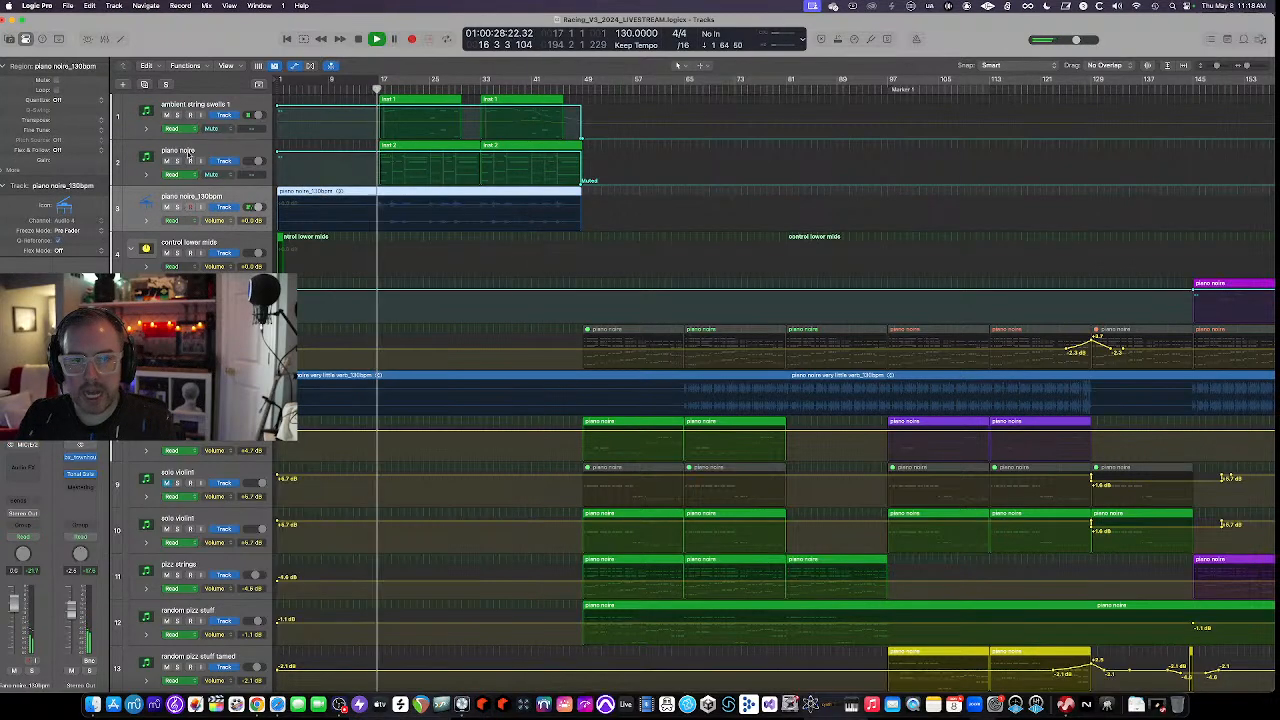
key(Up)
key(space)
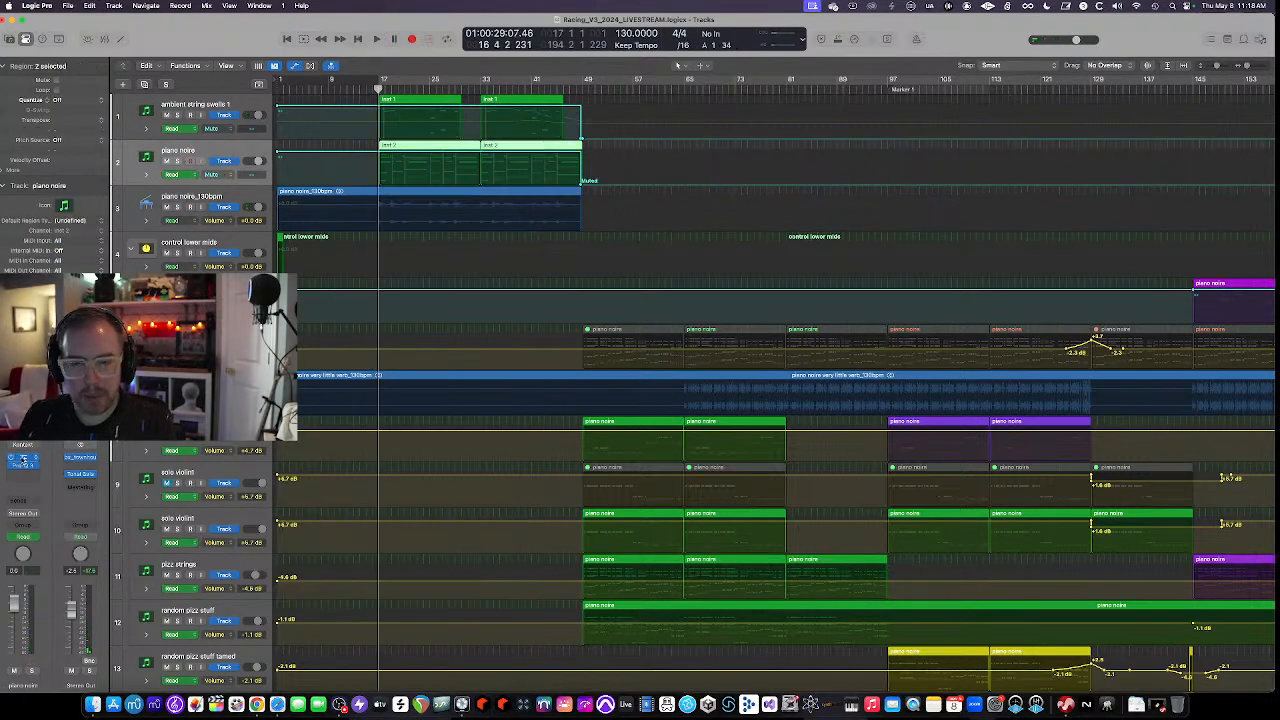
click(24, 461)
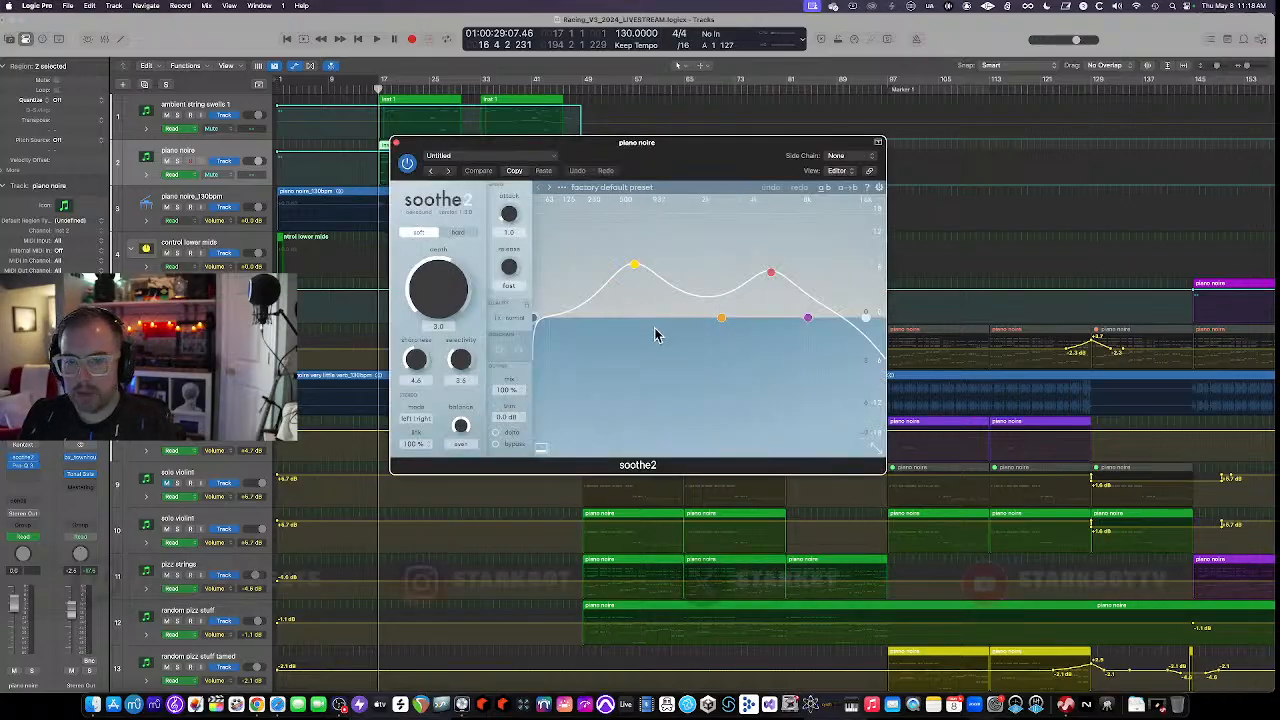
click(22, 465)
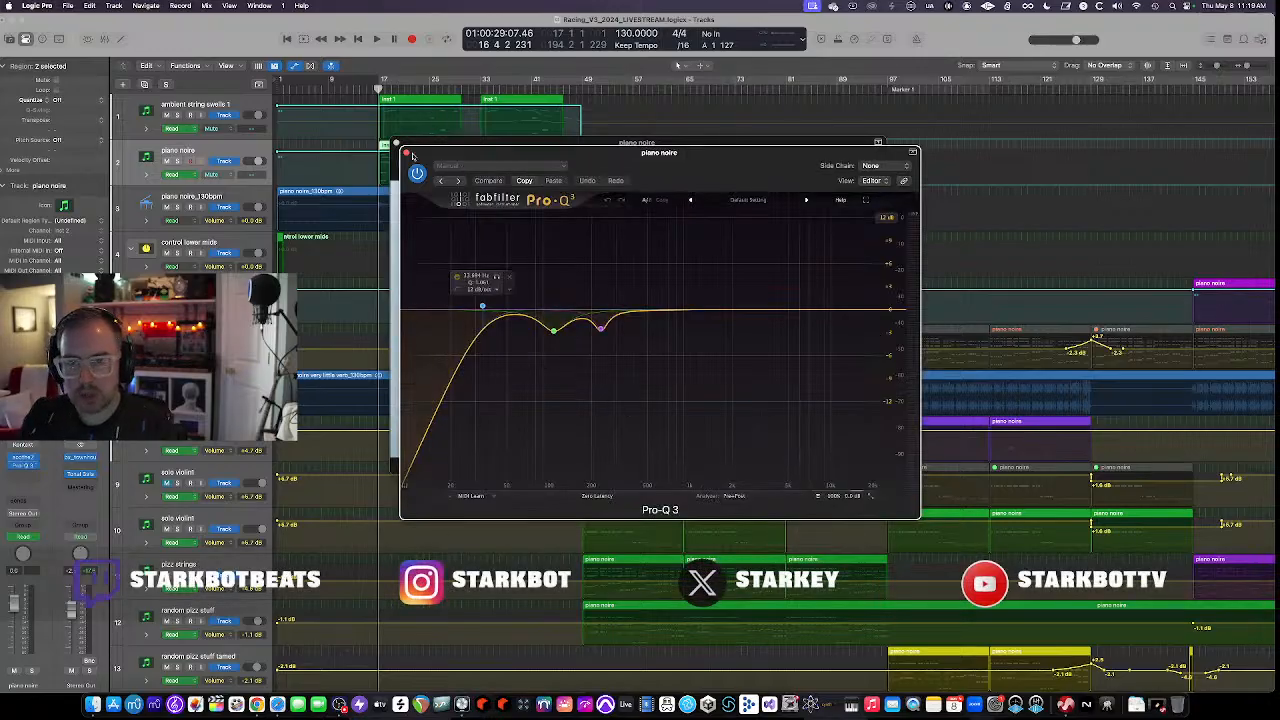
Close the Pro-Q 3 and soothe2 windows, solo the piano noire_130bpm track and start playback
click(407, 153)
click(177, 207)
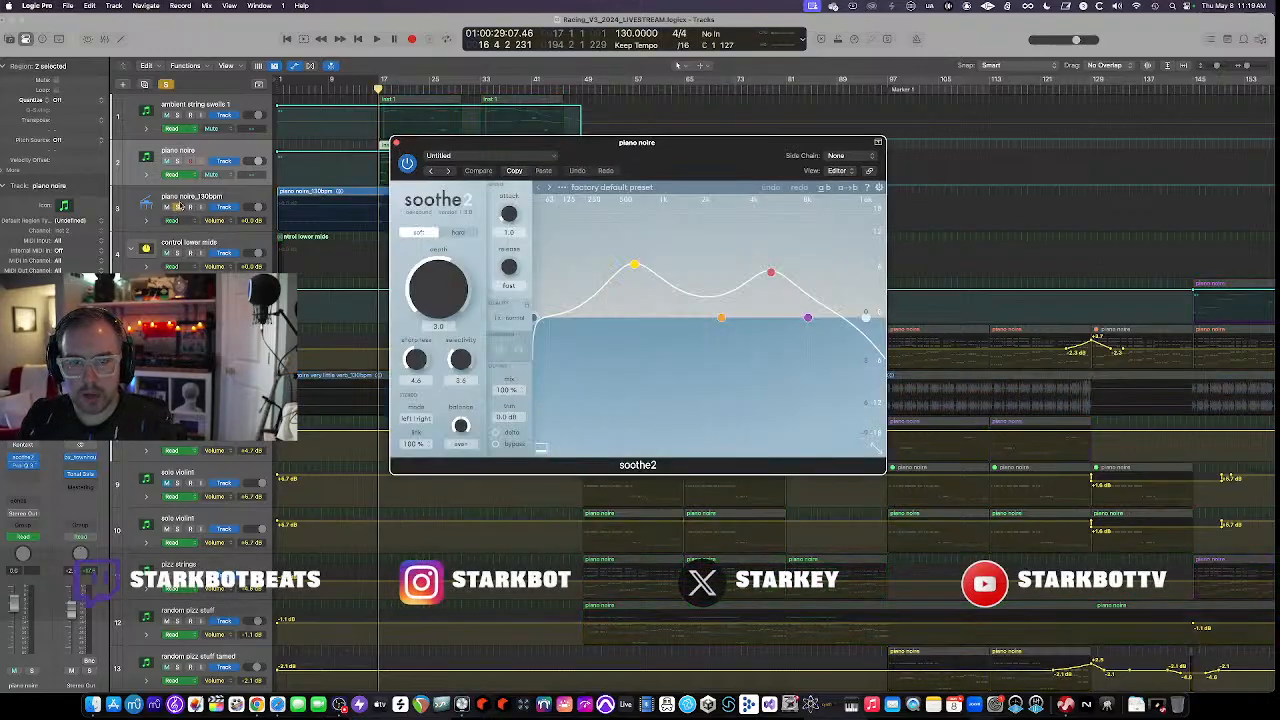
click(396, 143)
key(space)
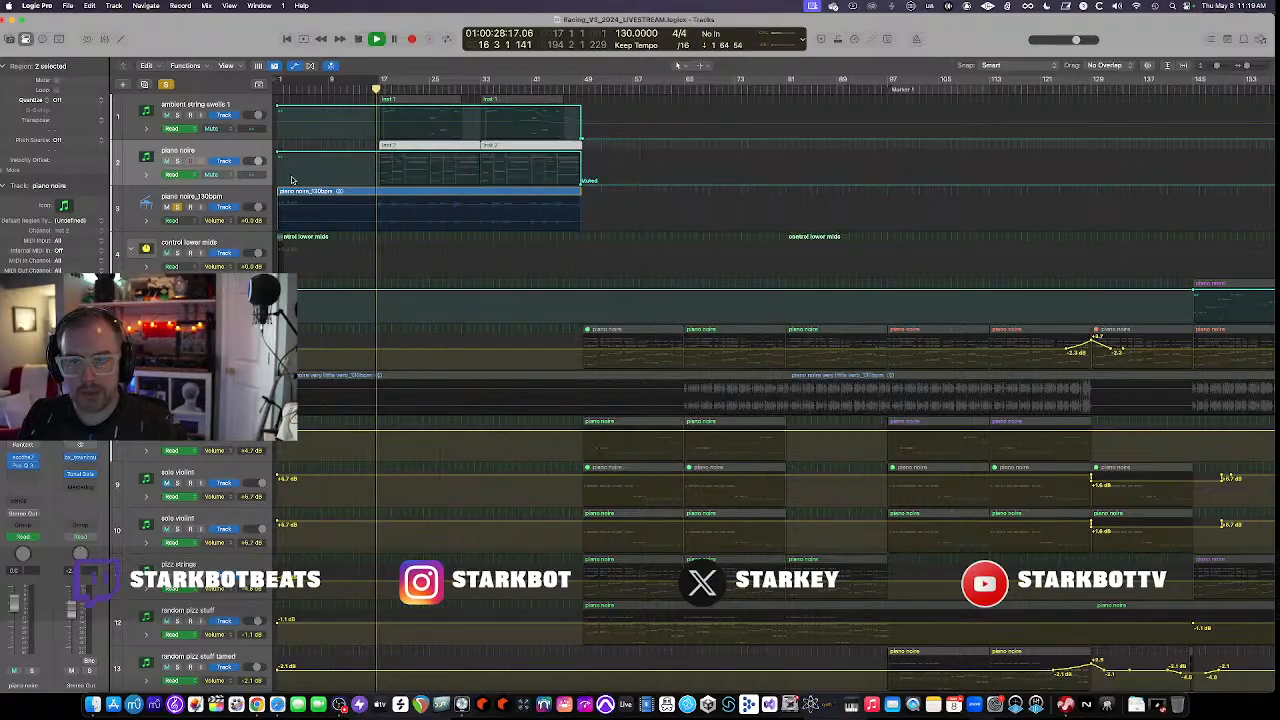
Listen to the piano noire_130bpm track with its region selected and the tracks enlarged, then unsolo it and stop playback
click(316, 207)
key(super+Down)
key(super+Down)
key(super+Down)
key(super+Down)
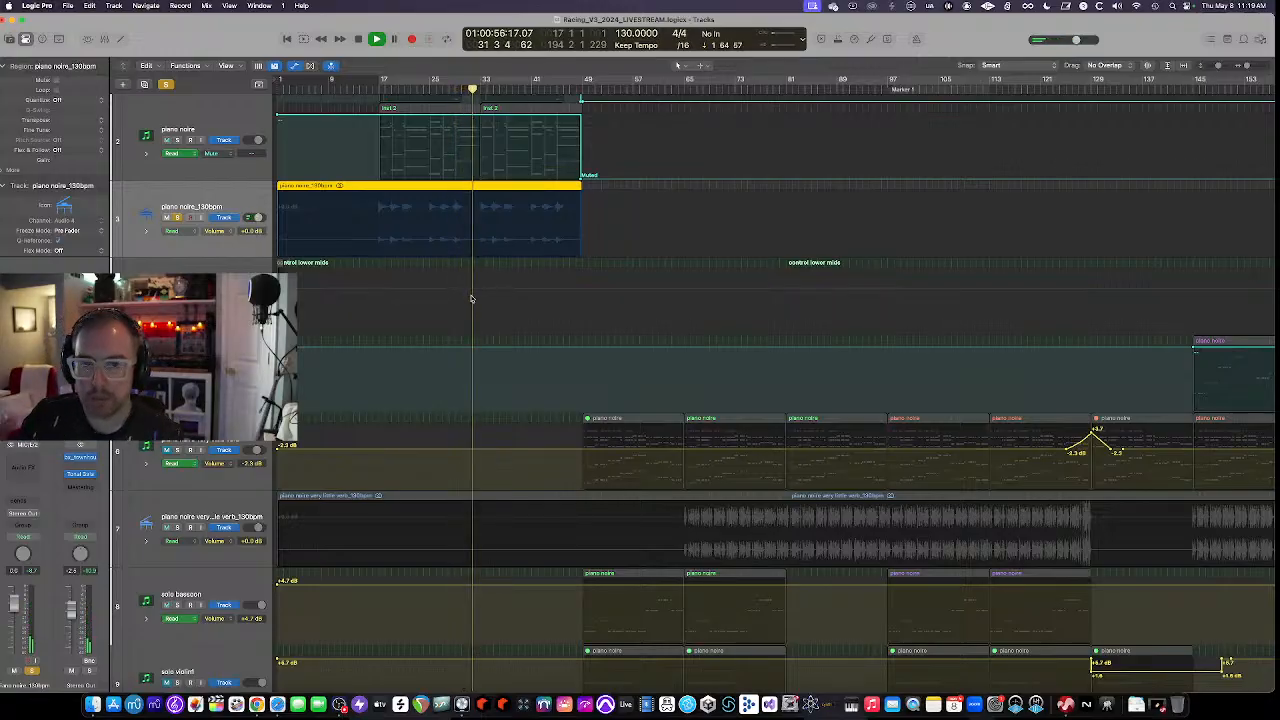
click(177, 218)
key(space)
Select the Inst 9 region on the bells track and open its Helenko instrument clear of the regions
scroll(383, 274, down, 3)
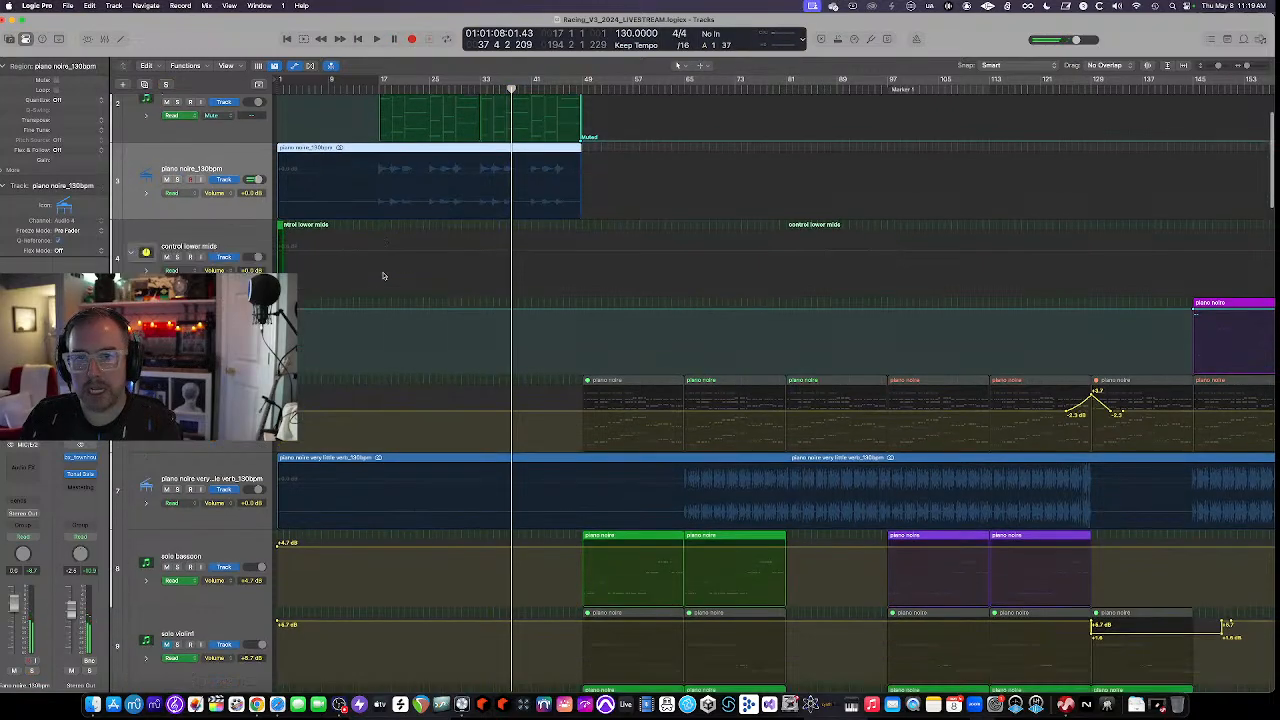
click(373, 89)
scroll(404, 212, down, 3)
scroll(403, 212, down, 10)
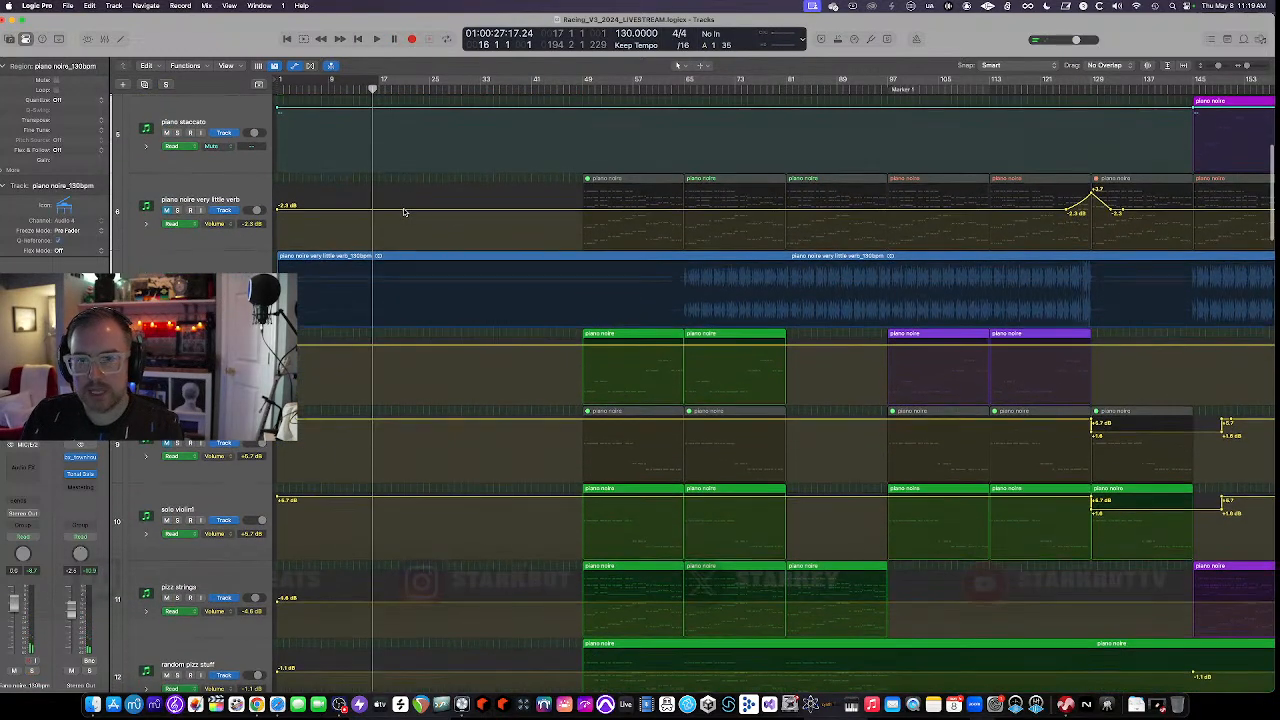
scroll(403, 212, down, 10)
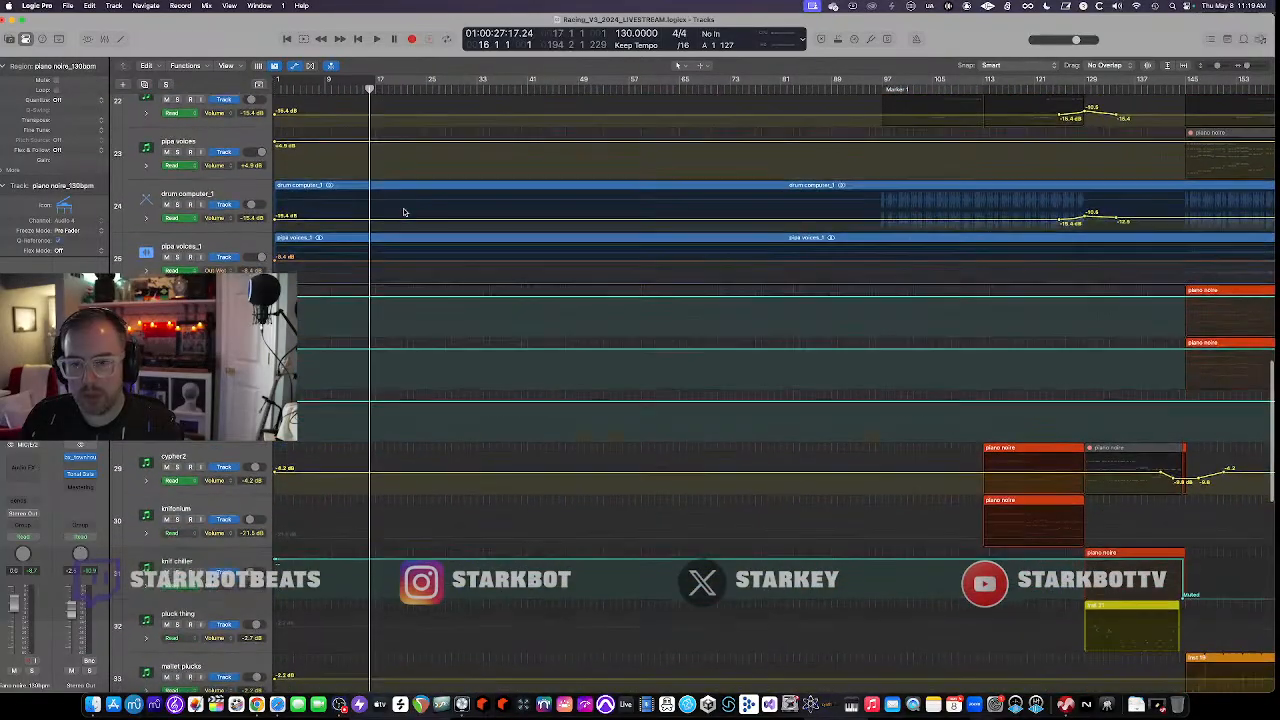
scroll(488, 251, down, 1)
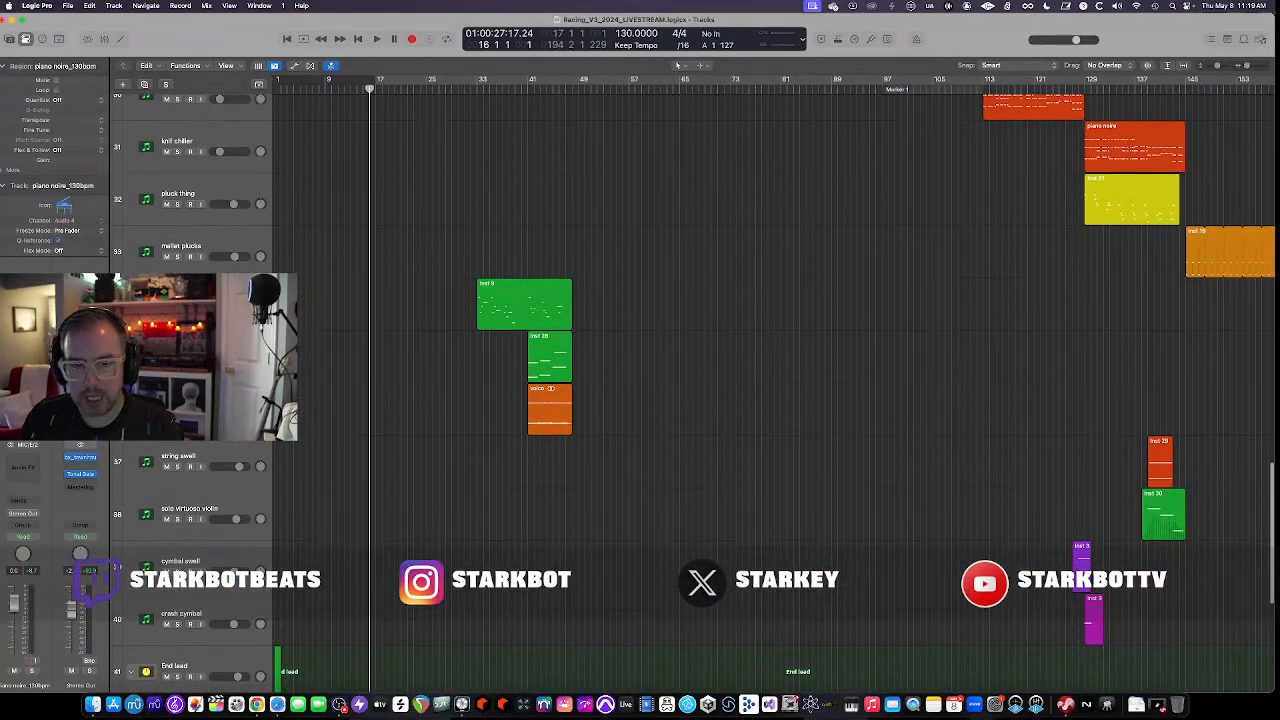
click(505, 303)
click(23, 446)
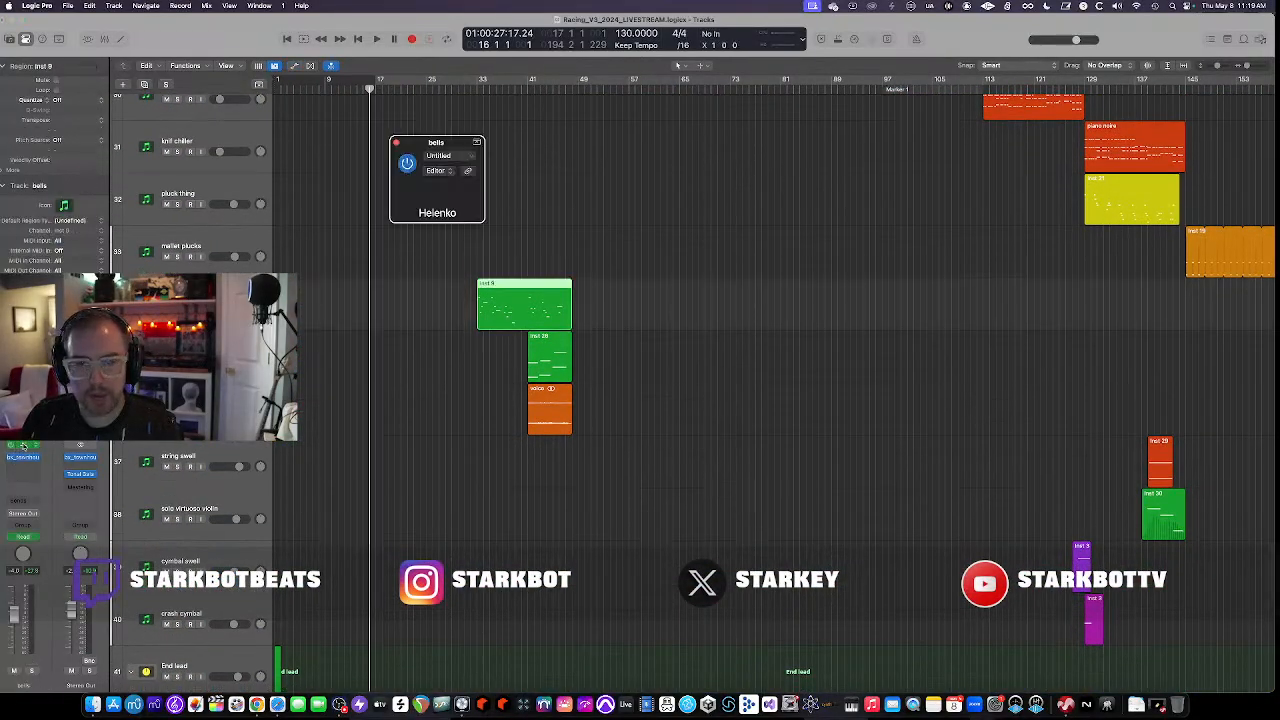
drag(686, 143, 916, 162)
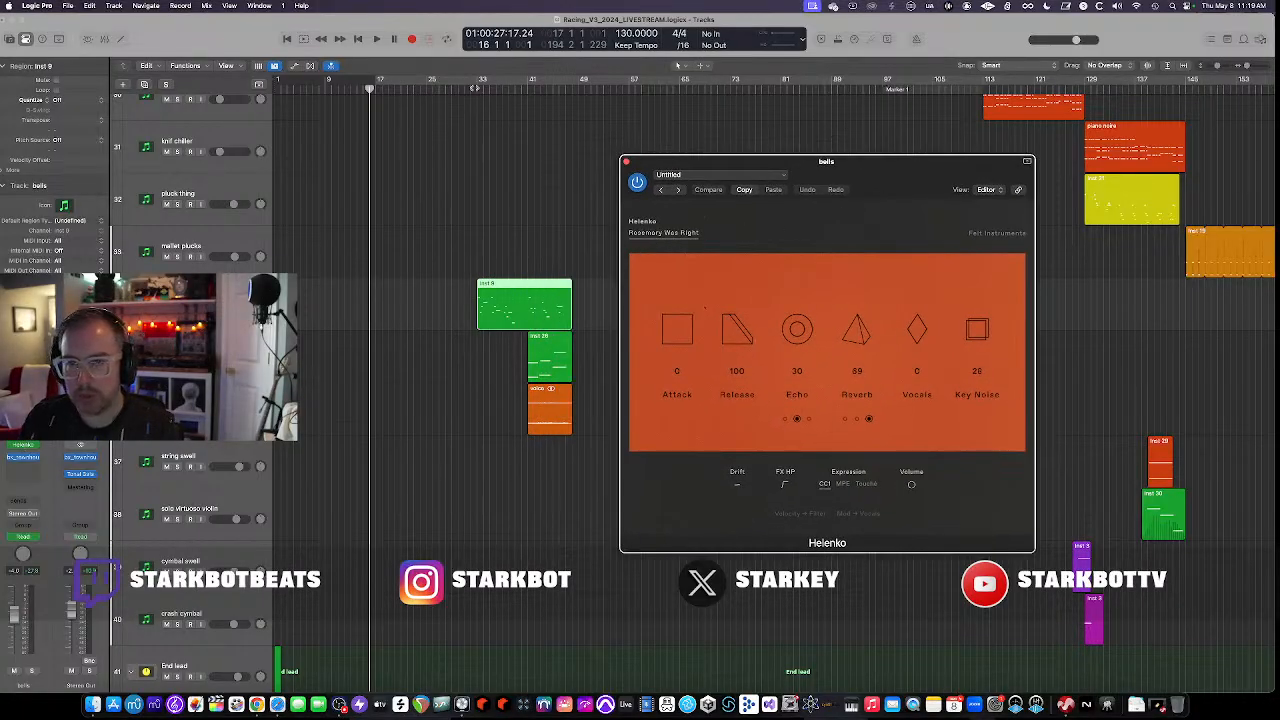
Play the soloed bells track from bar 33 and briefly inspect its bx_townhouse Buss Compressor
key(space)
key(s)
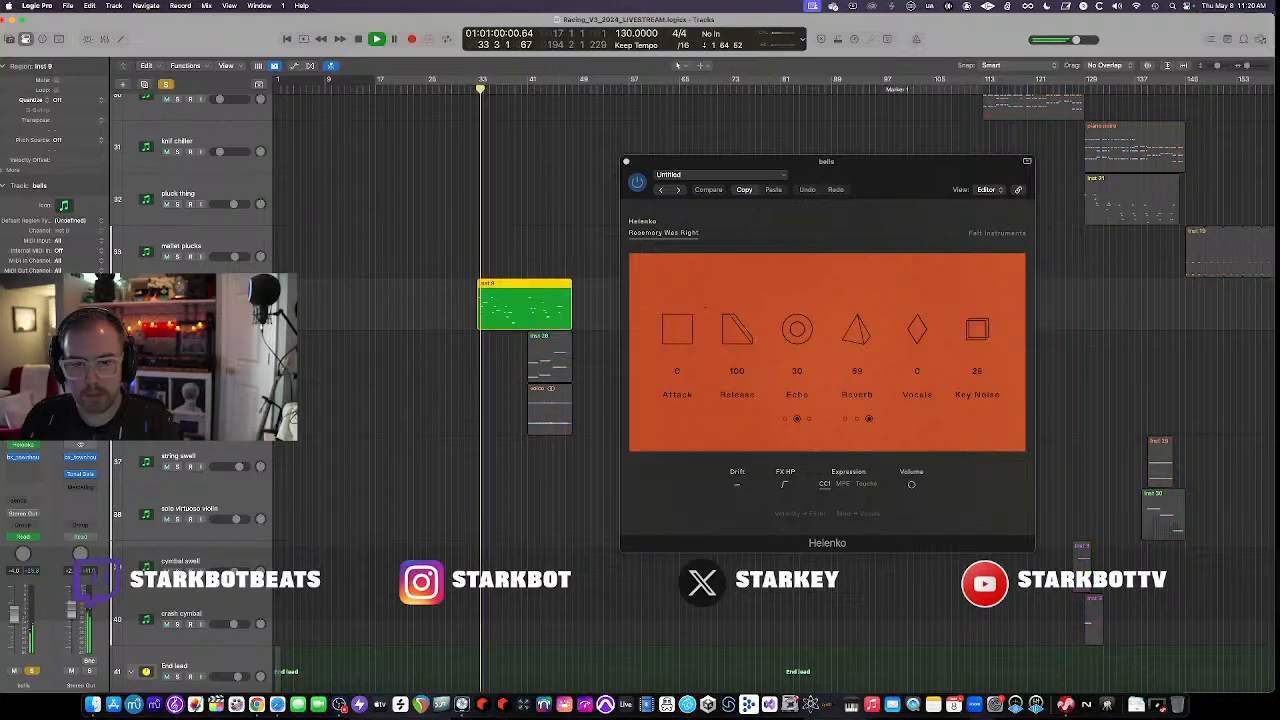
click(25, 457)
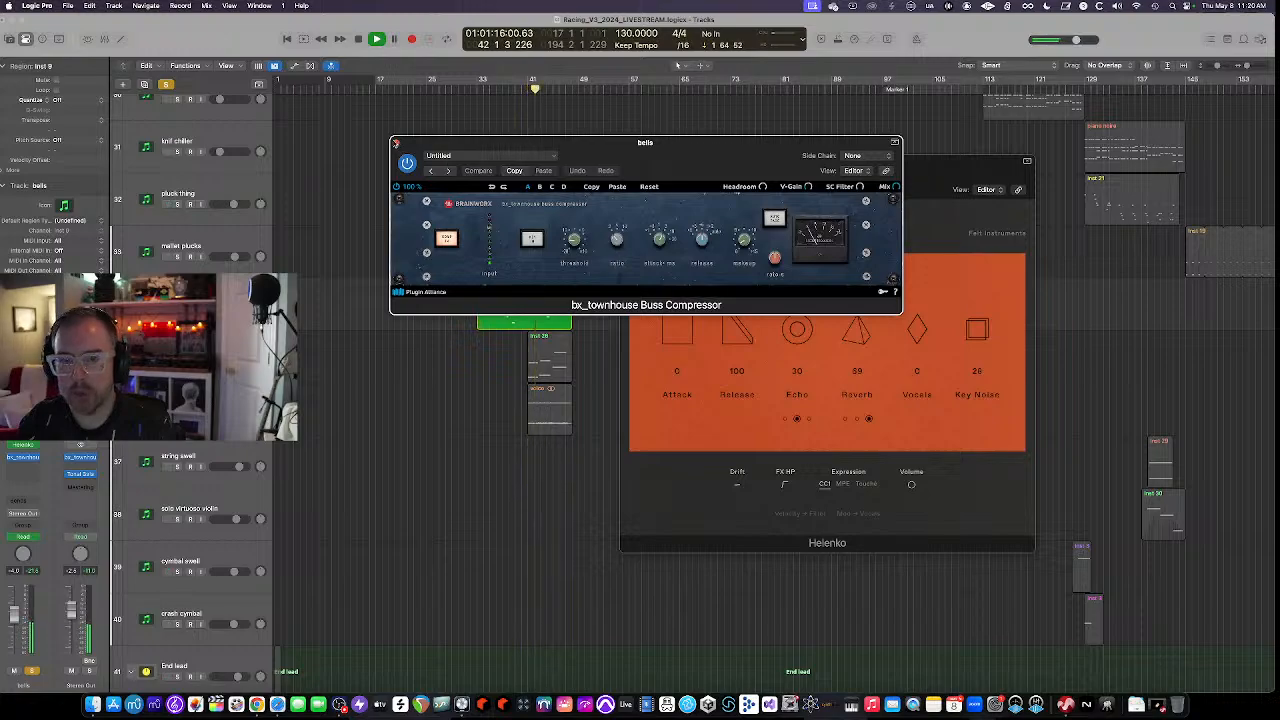
click(397, 143)
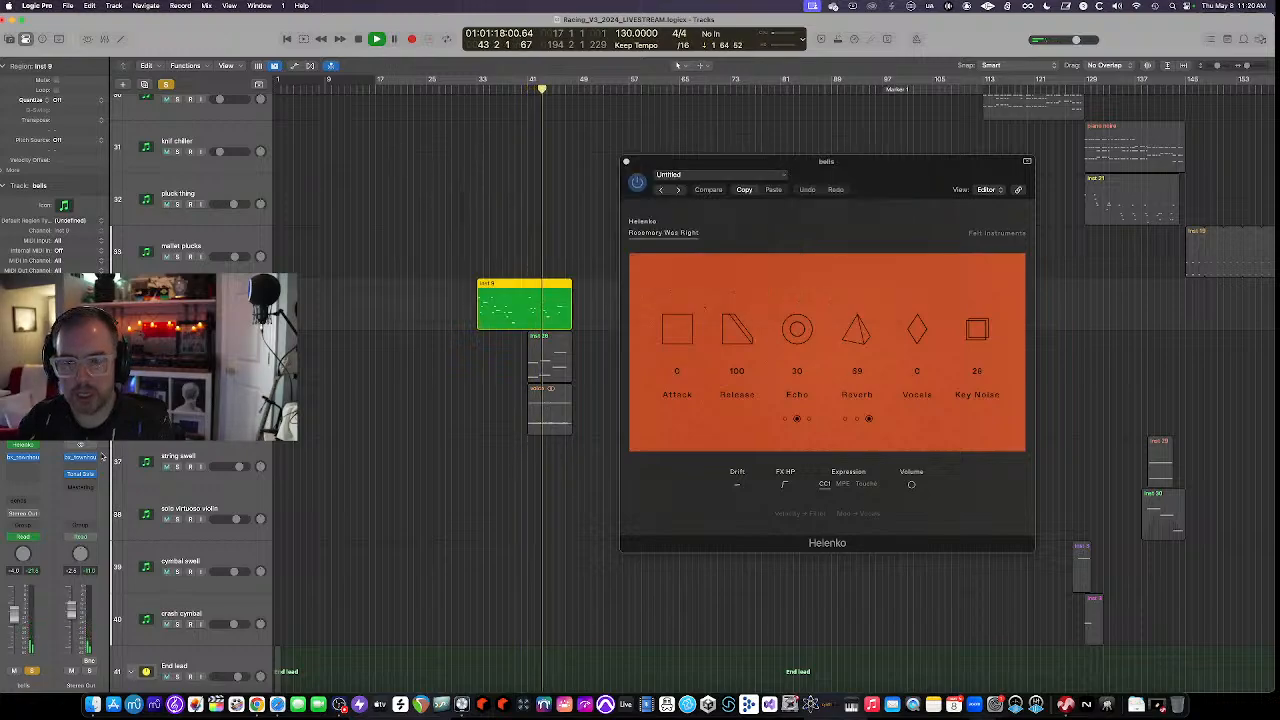
Unsolo the bells track, leave it unmuted and restart playback from about bar 39
scroll(246, 453, down, 3)
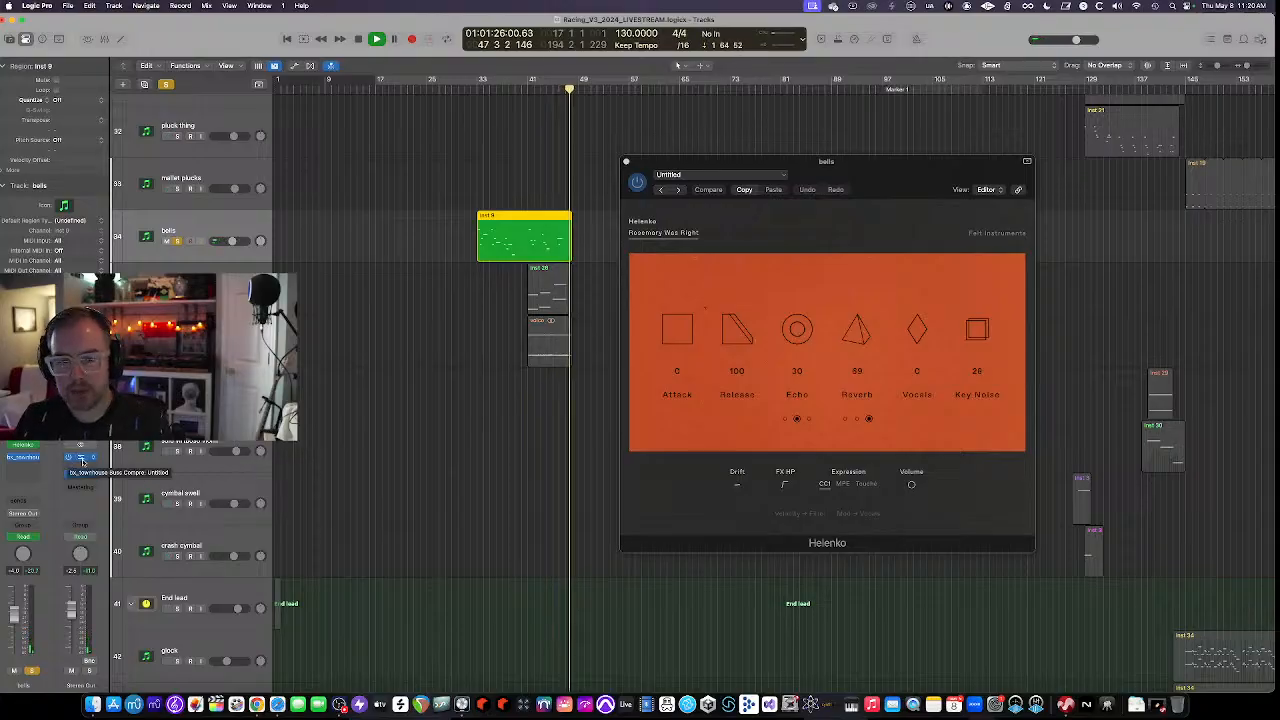
key(m)
click(179, 243)
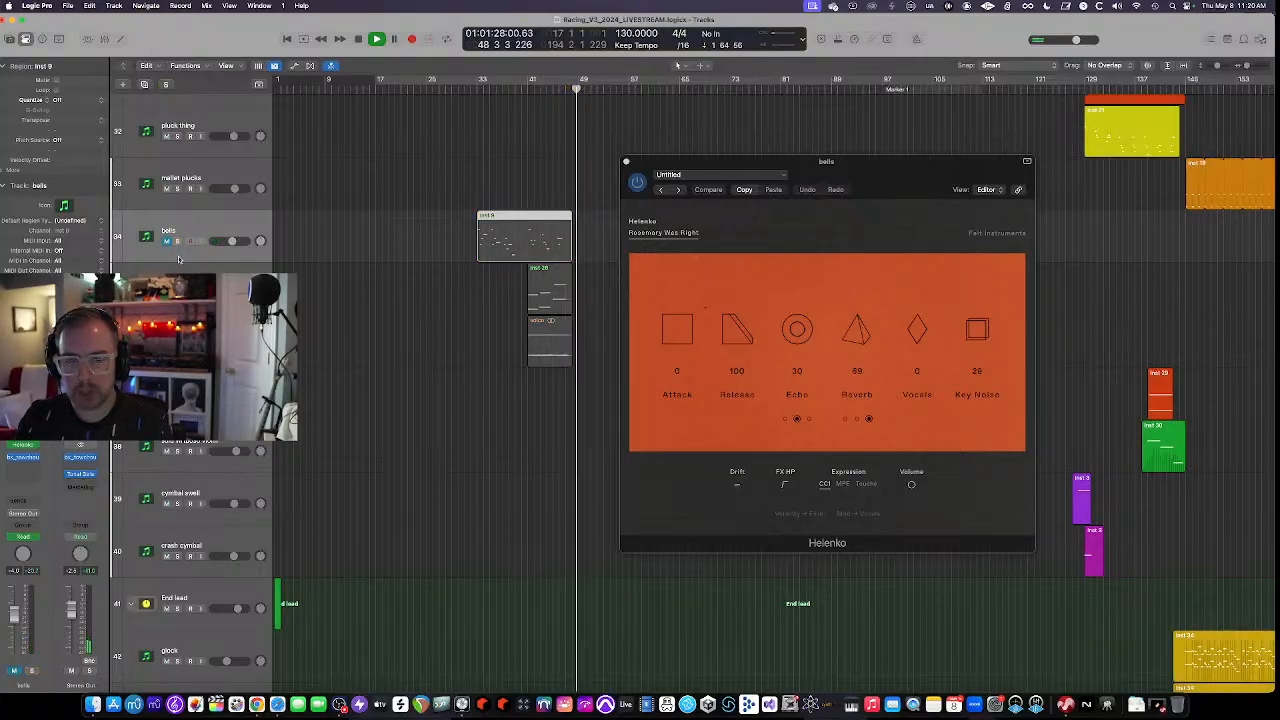
key(space)
key(m)
key(shift+comma)
key(space)
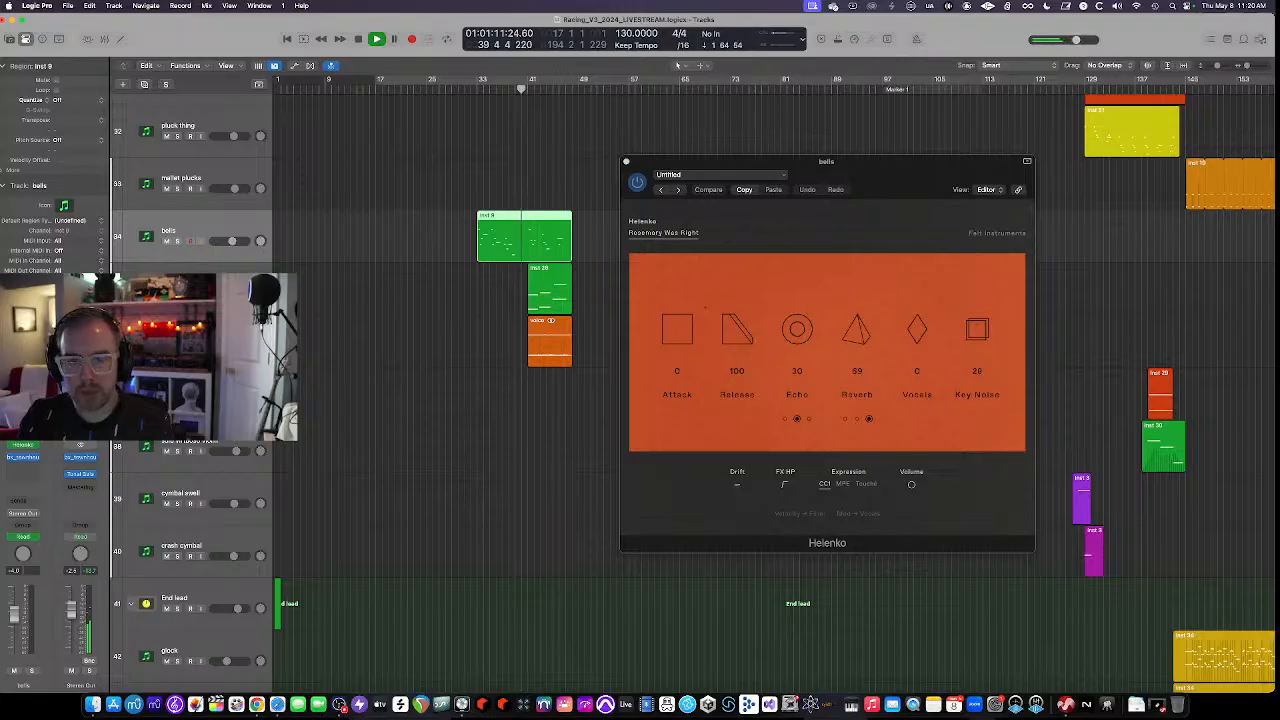
Solo the vibrato string track, examine its Kontakt instrument during playback and close the window
click(178, 294)
click(180, 284)
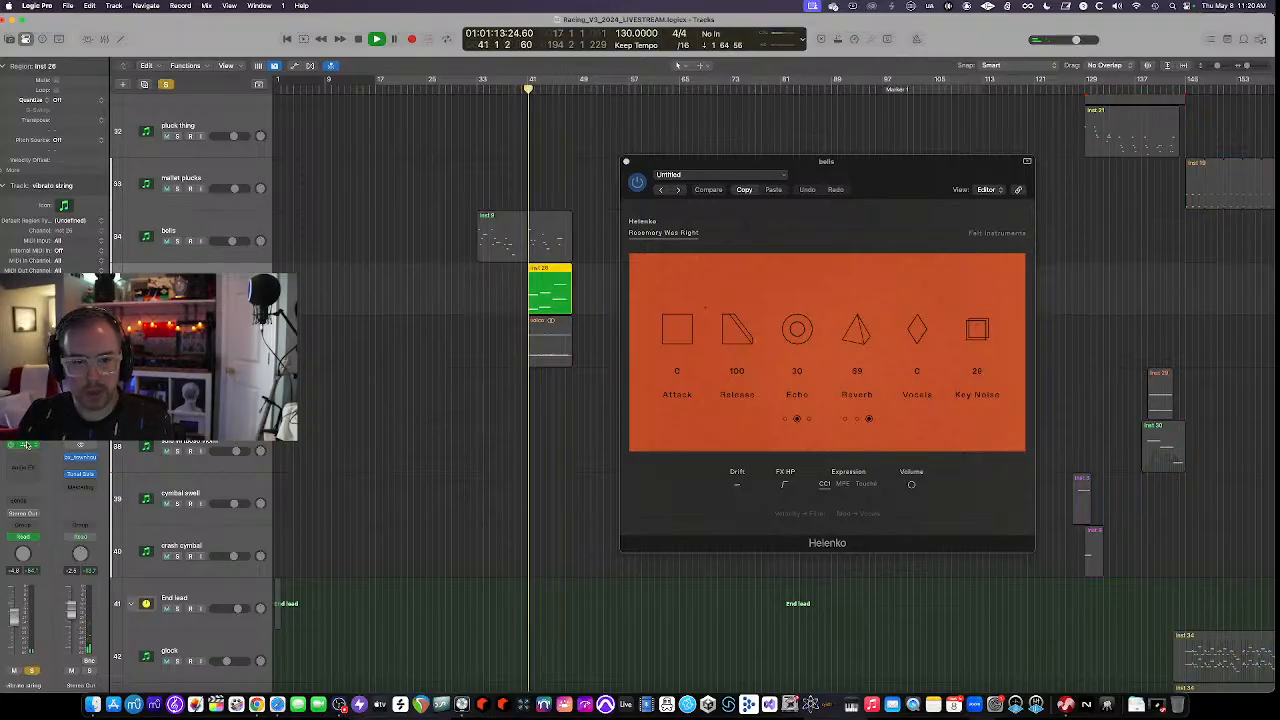
click(22, 445)
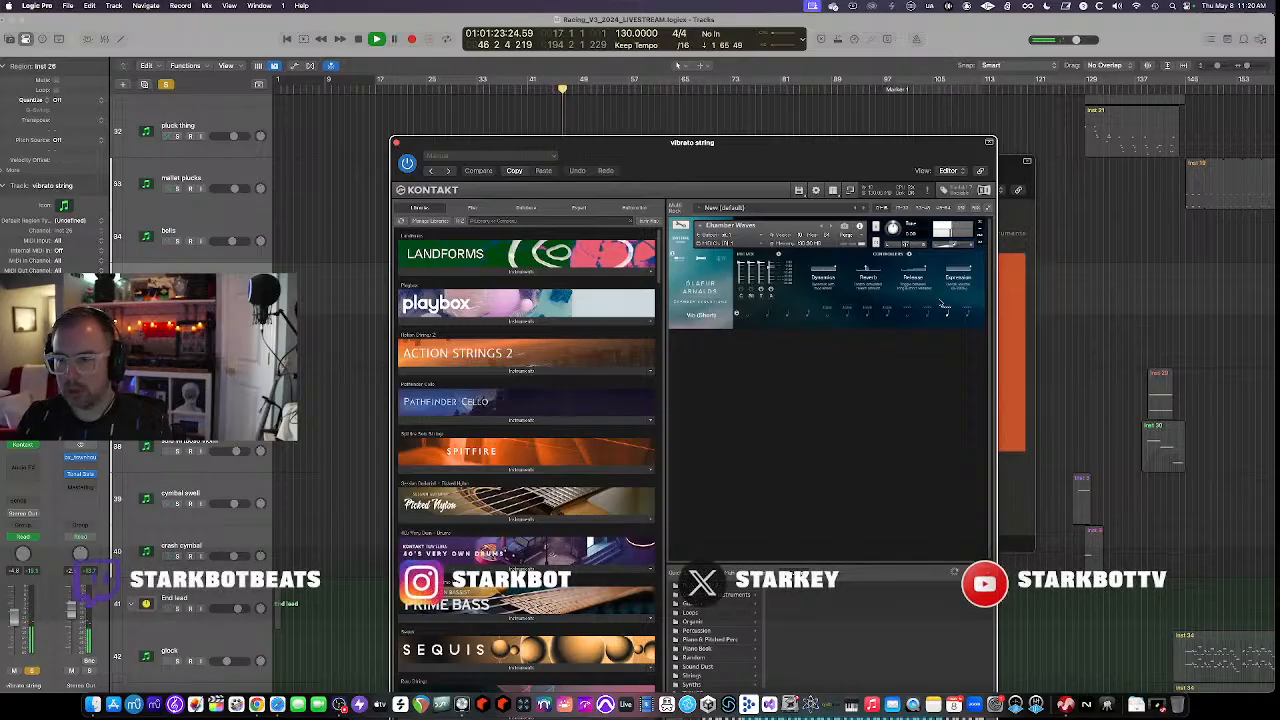
click(397, 143)
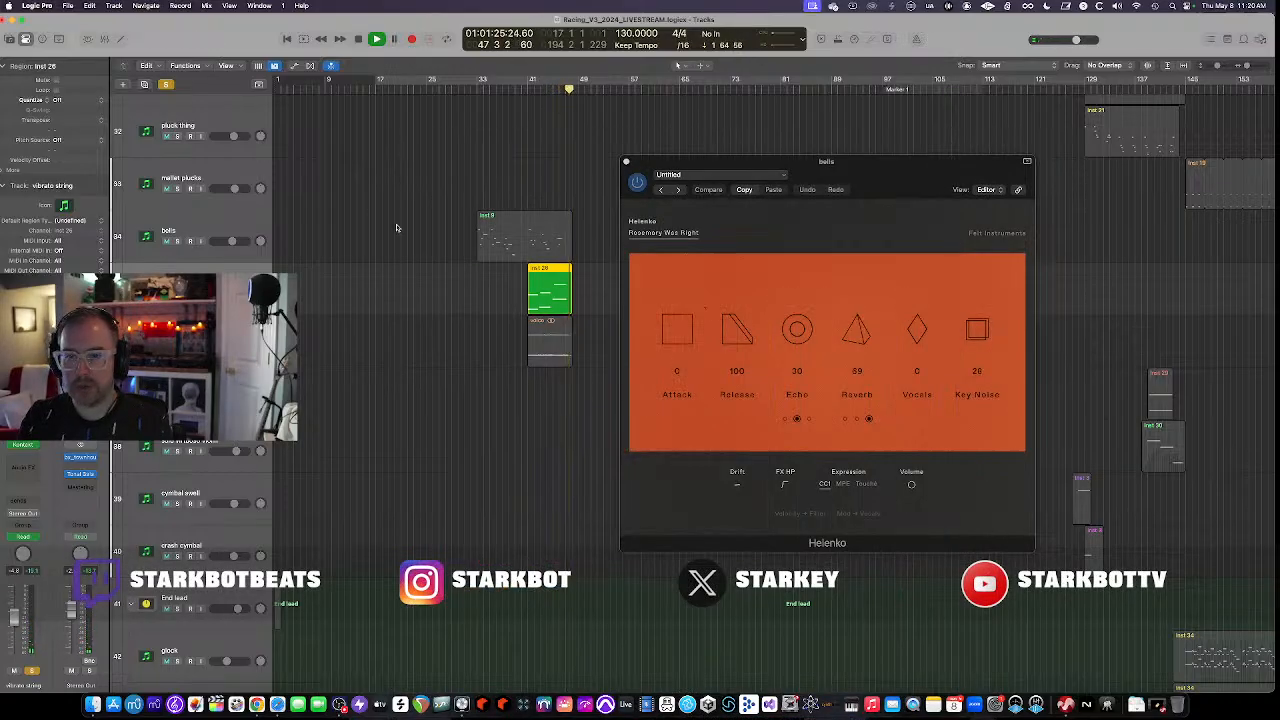
Switch the solo from the vibrato string track to the voice track and play it from about bar 40
key(space)
click(178, 345)
click(178, 293)
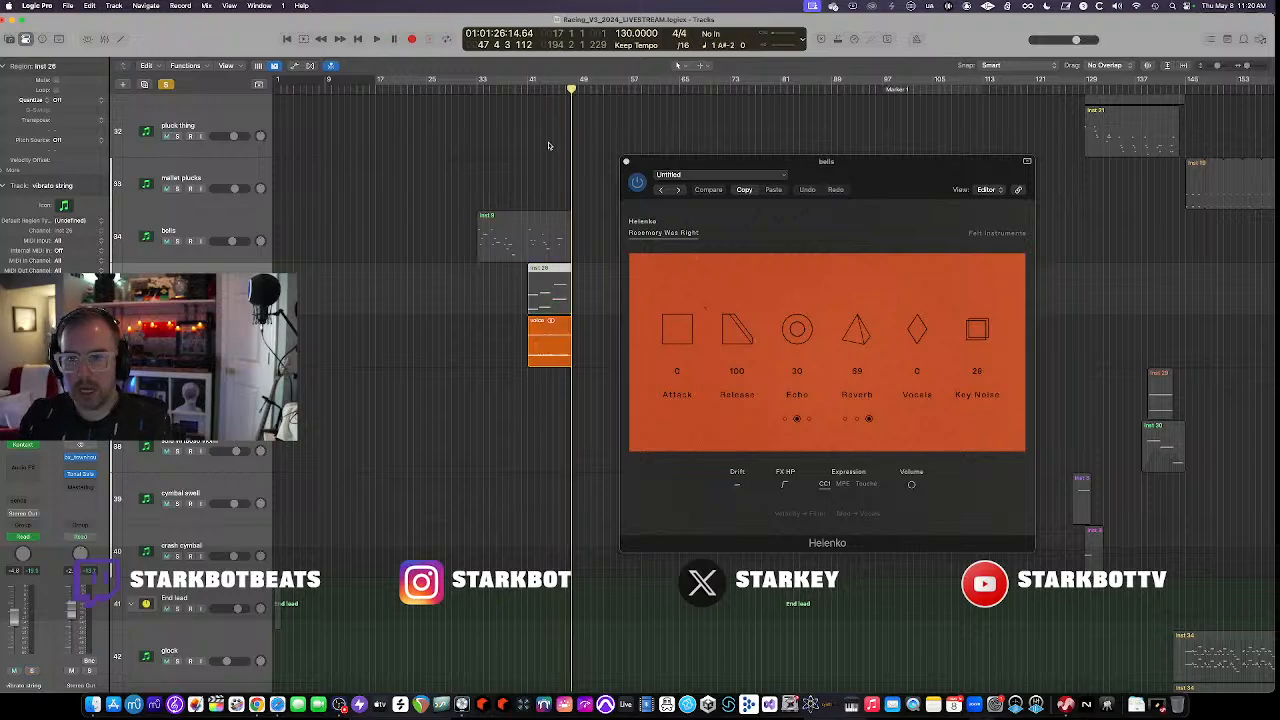
click(525, 89)
key(space)
click(200, 335)
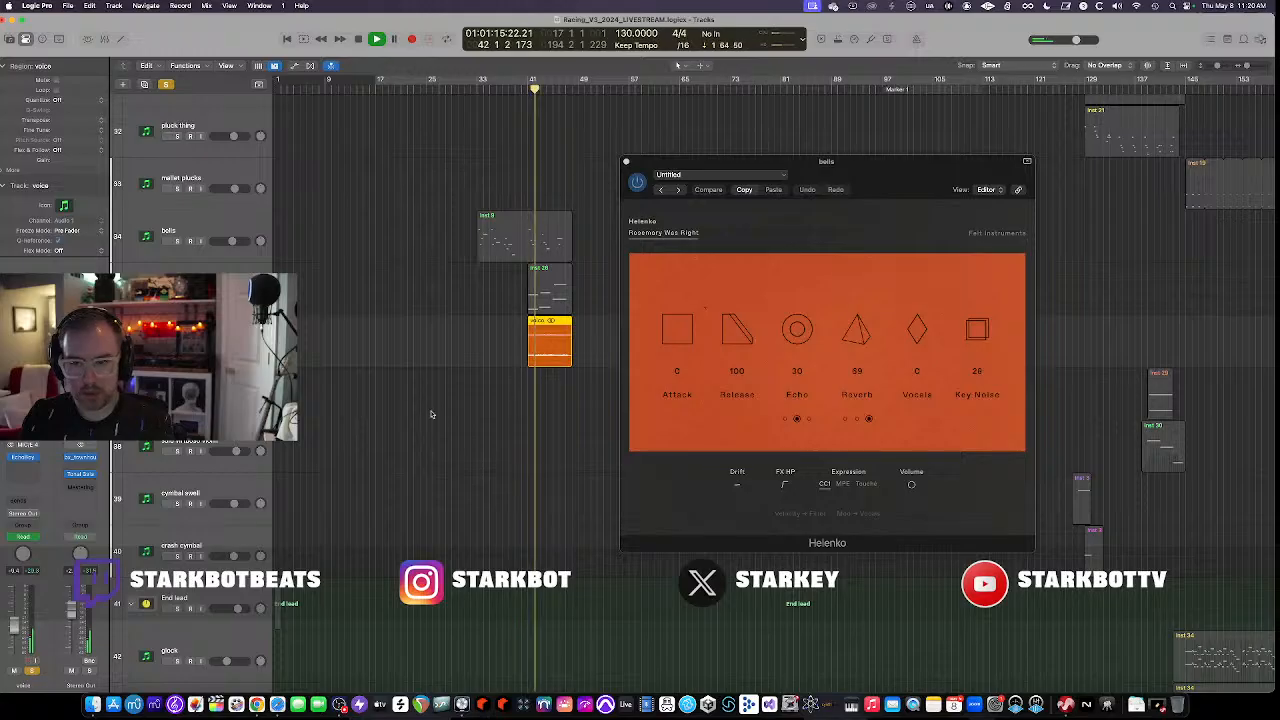
Close the Helenko window and inspect EchoBoy on the voice track, placed clear of the voice region
click(627, 160)
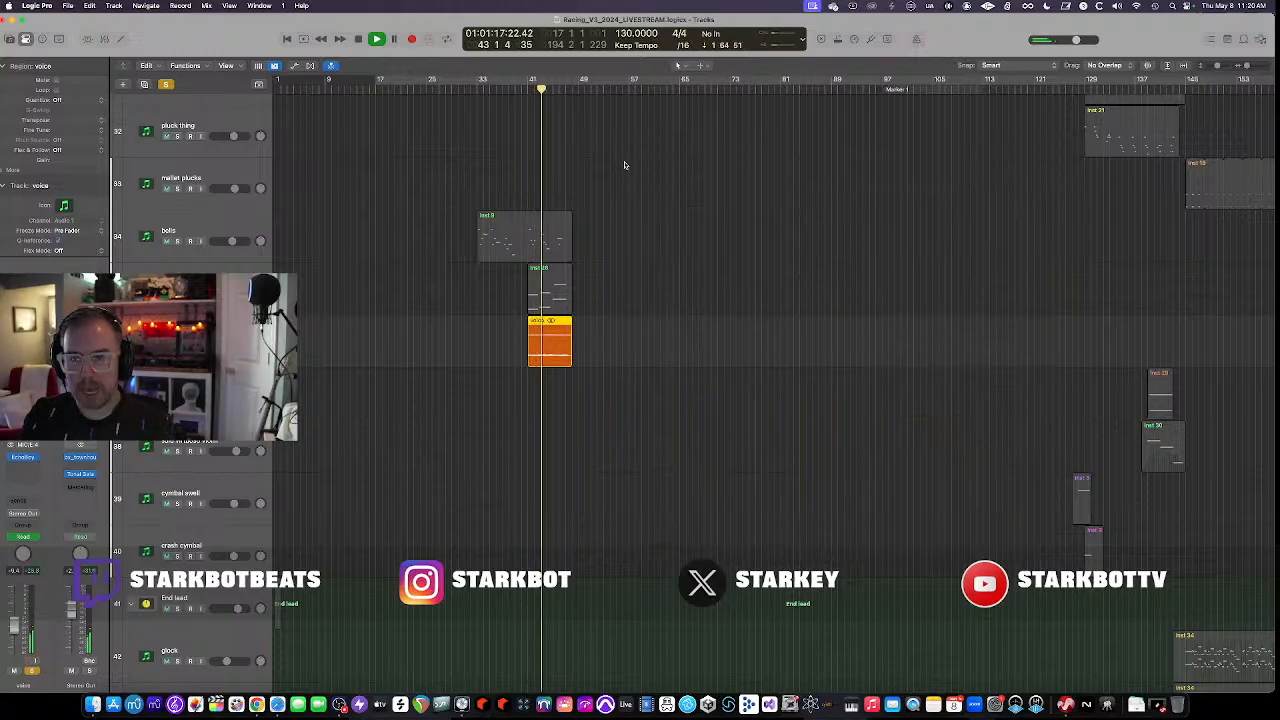
click(23, 457)
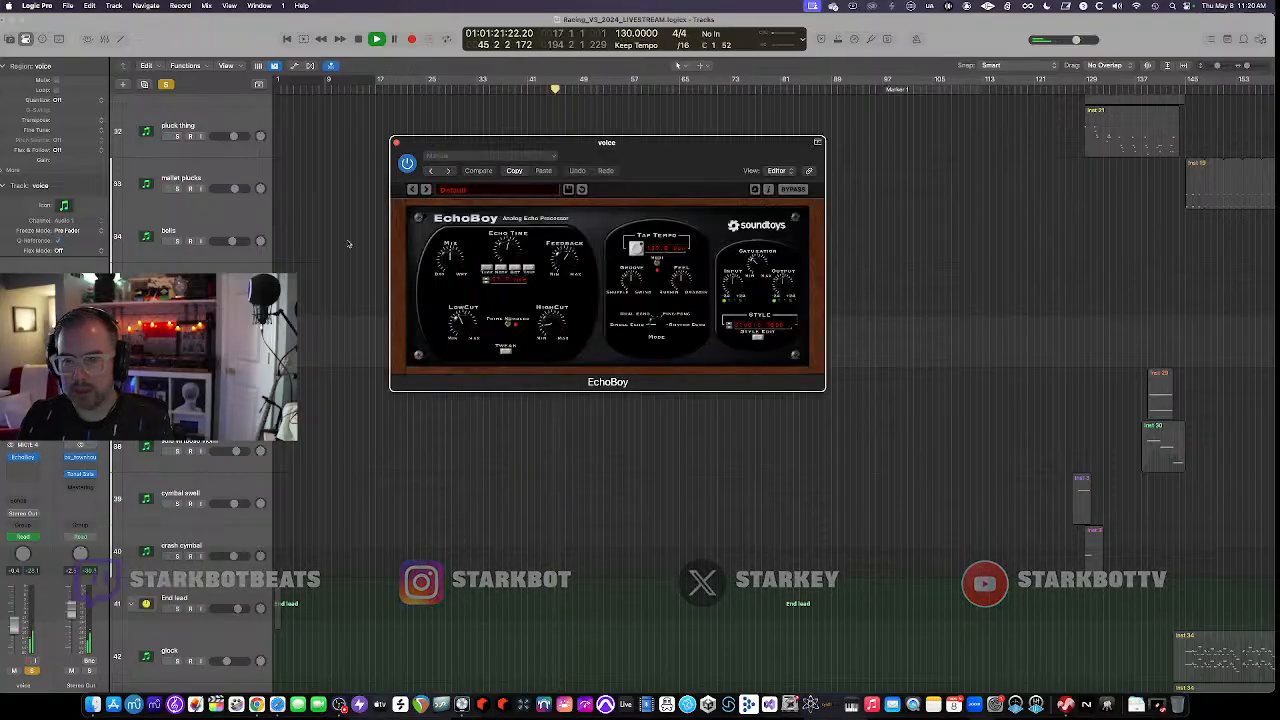
drag(471, 143, 821, 226)
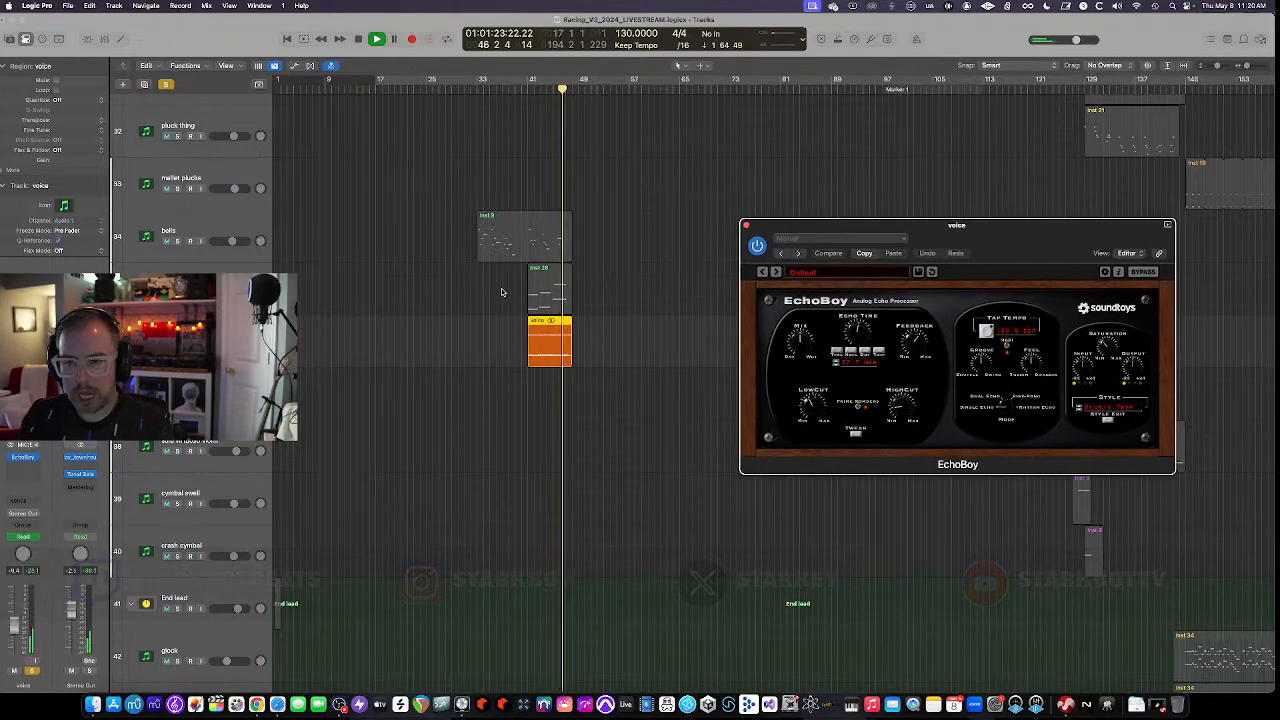
scroll(502, 292, down, 4)
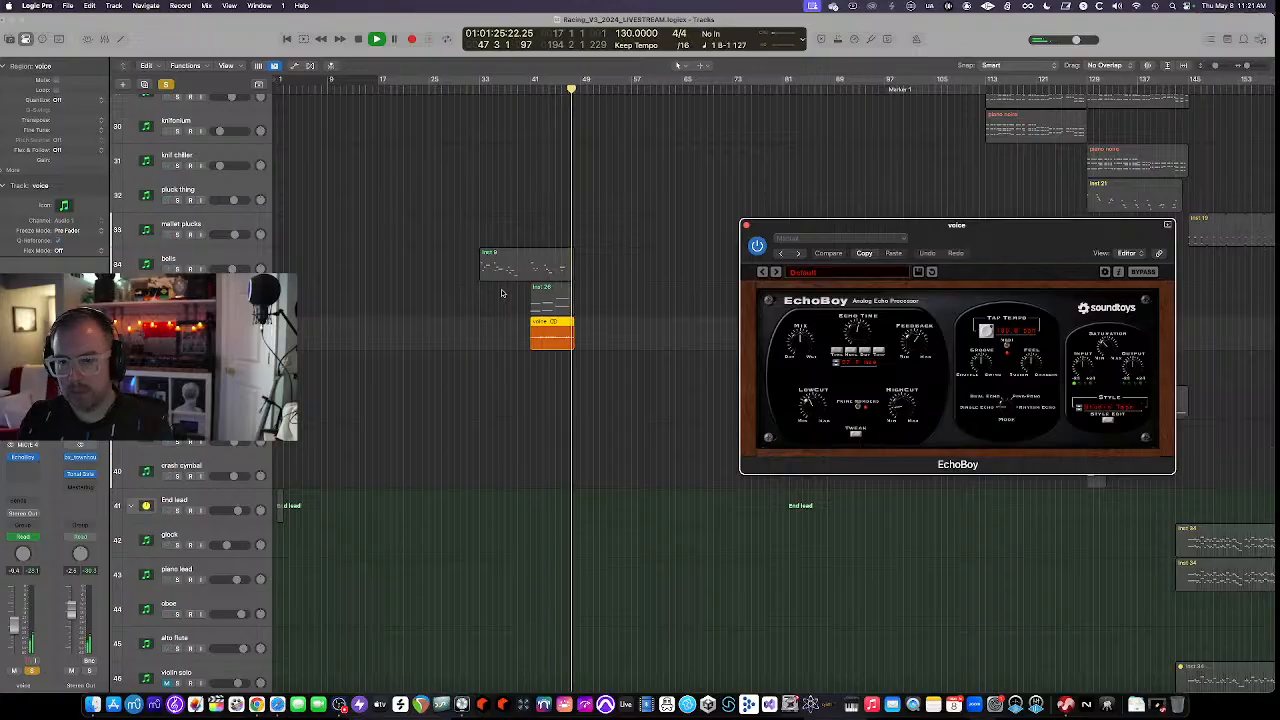
scroll(502, 293, up, 3)
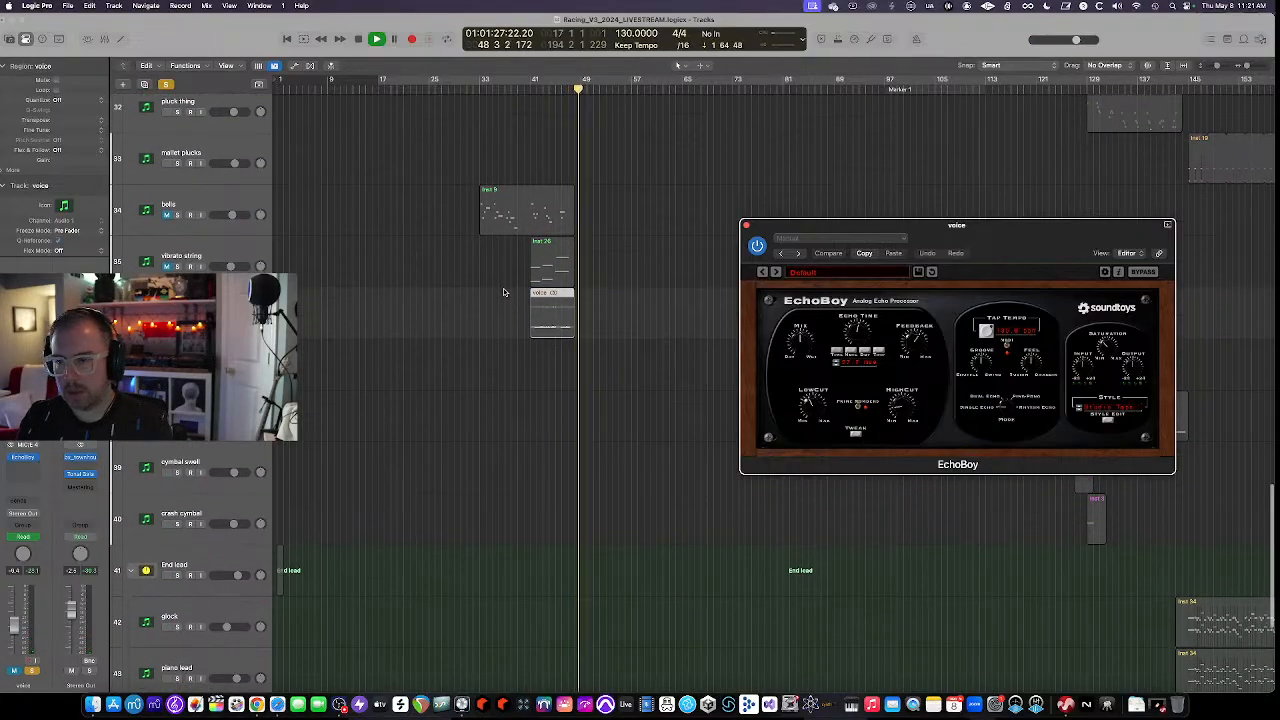
Replay the soloed voice track from about bar 40 with its EchoBoy settings open
key(space)
double_click(529, 93)
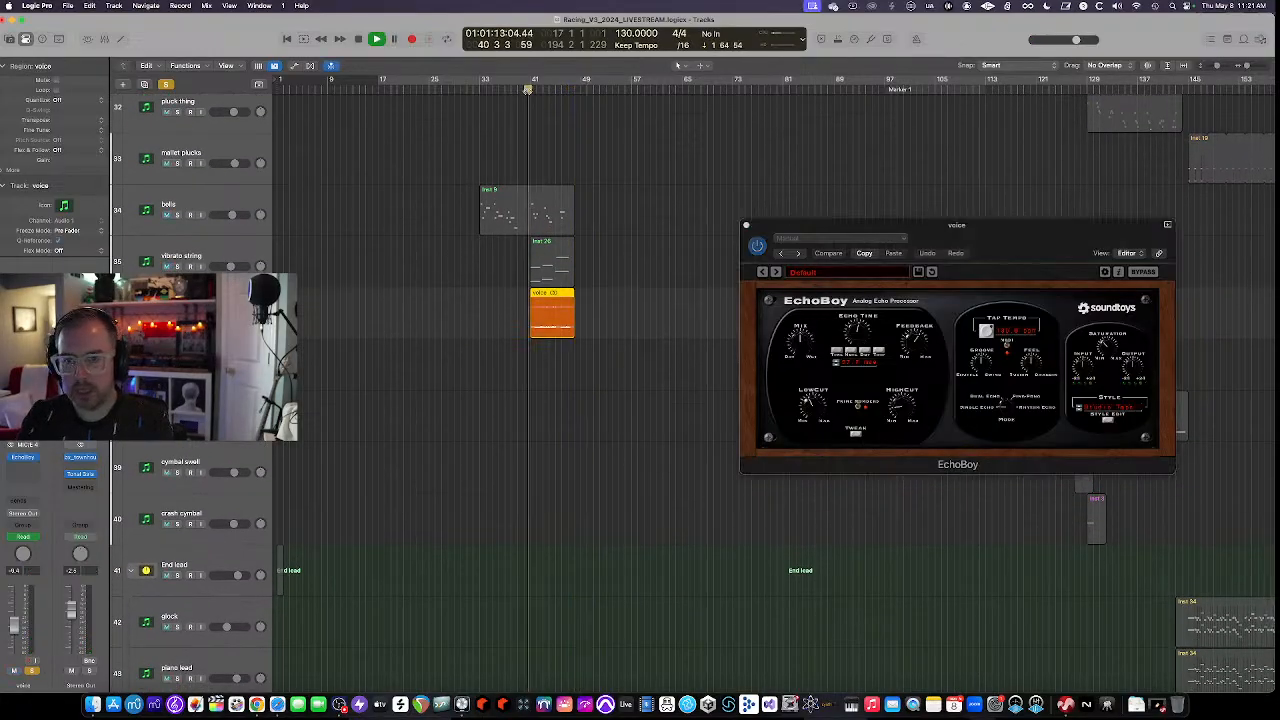
scroll(387, 267, up, 6)
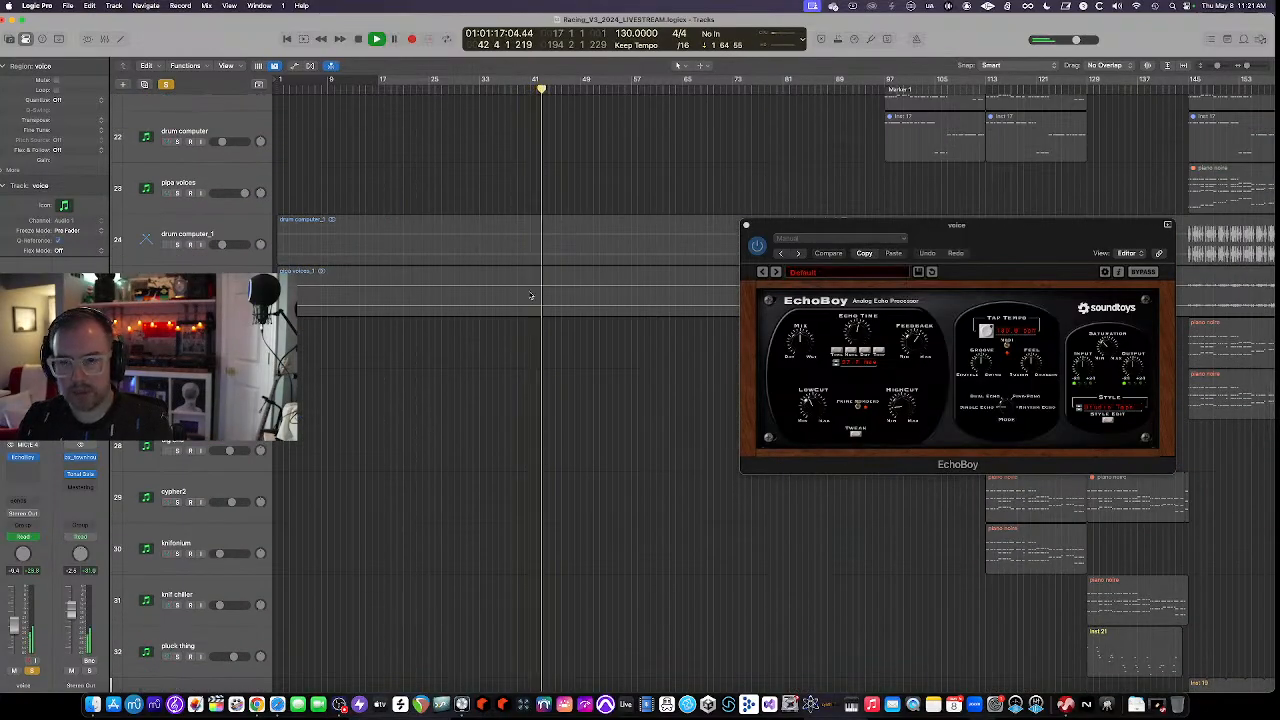
scroll(530, 295, down, 3)
scroll(540, 296, down, 1)
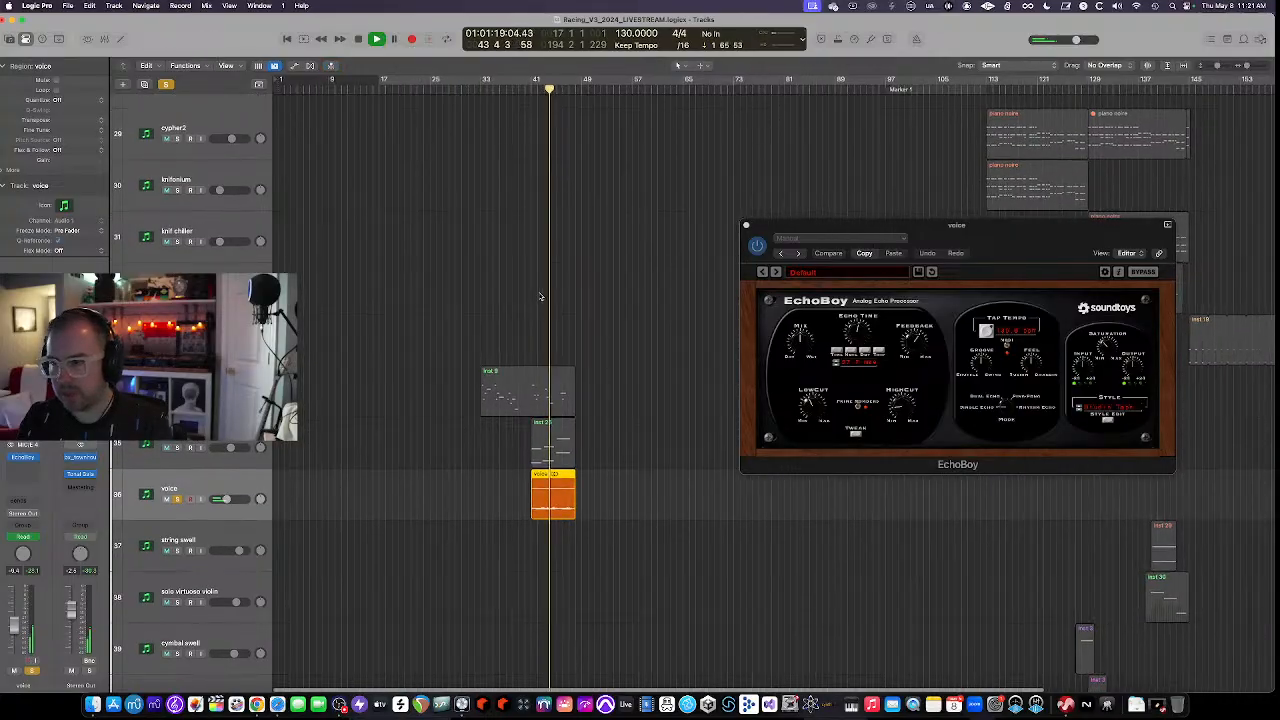
scroll(540, 296, up, 2)
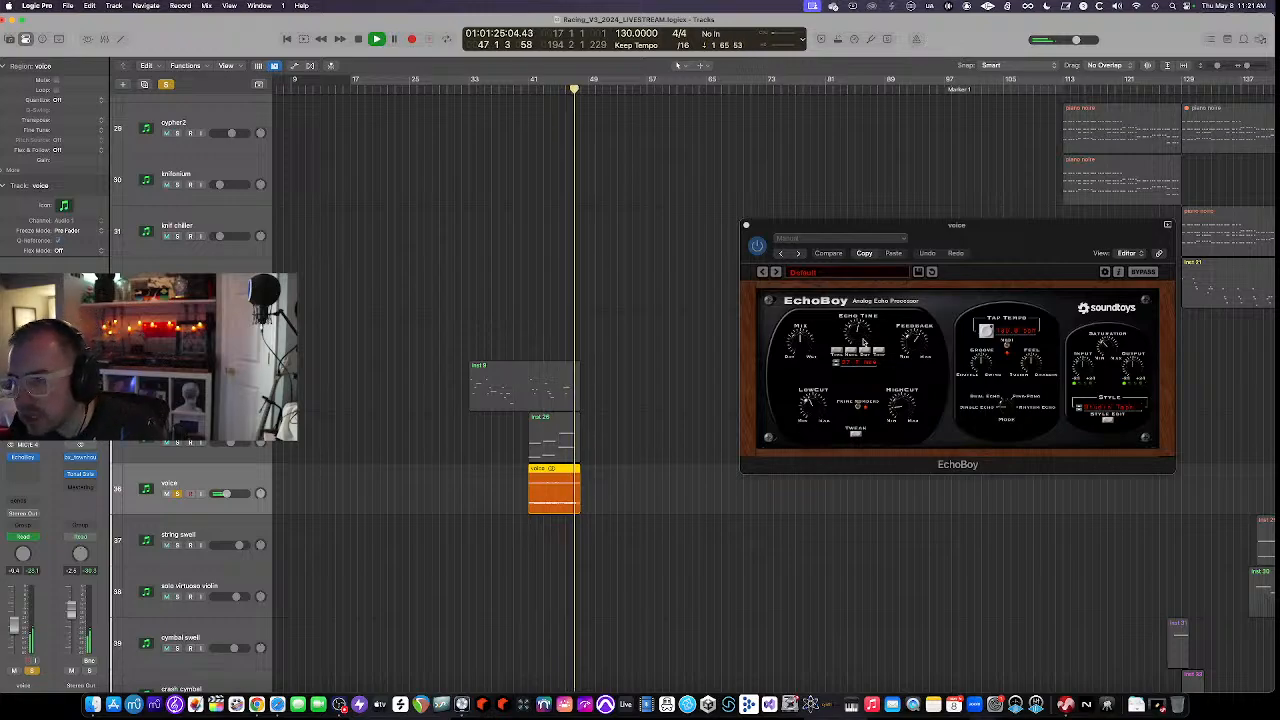
Stop playback, unsolo the voice track, close EchoBoy and shrink the tracks to show the whole arrangement
key(space)
click(180, 494)
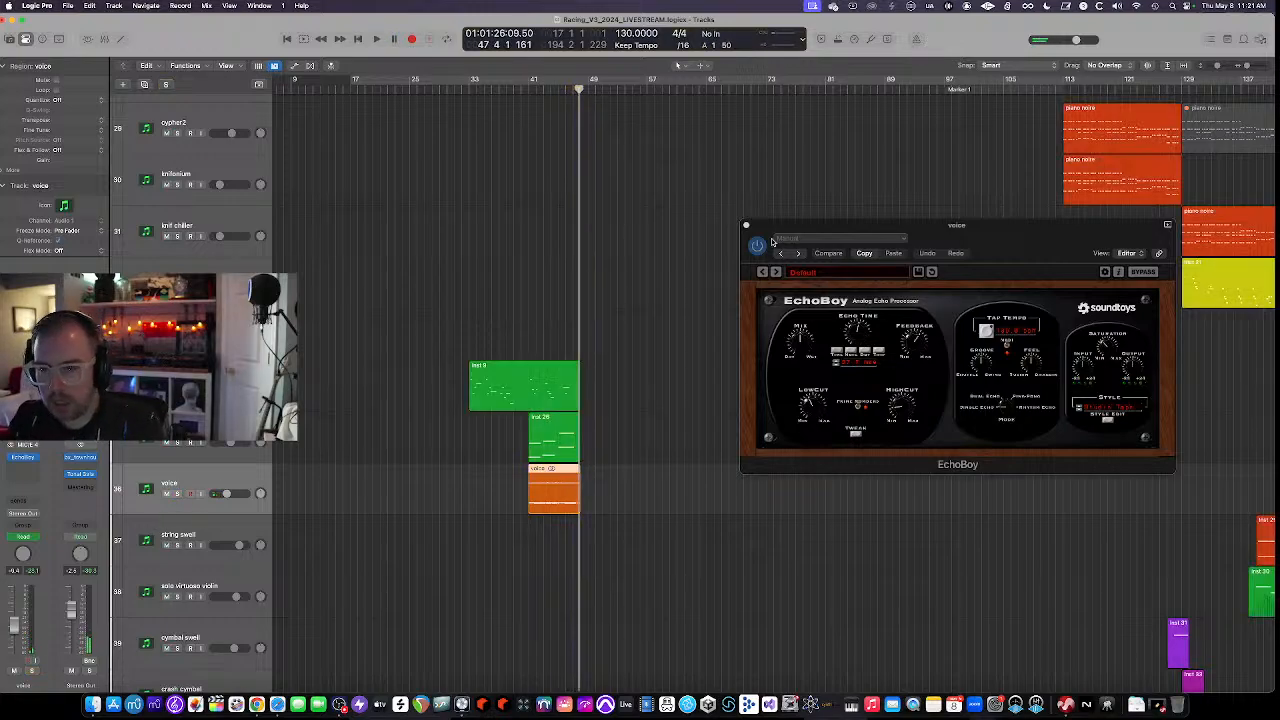
click(747, 226)
key(super+Up)
key(super+Up)
key(super+Up)
key(super+Up)
key(super+Up)
key(super+Up)
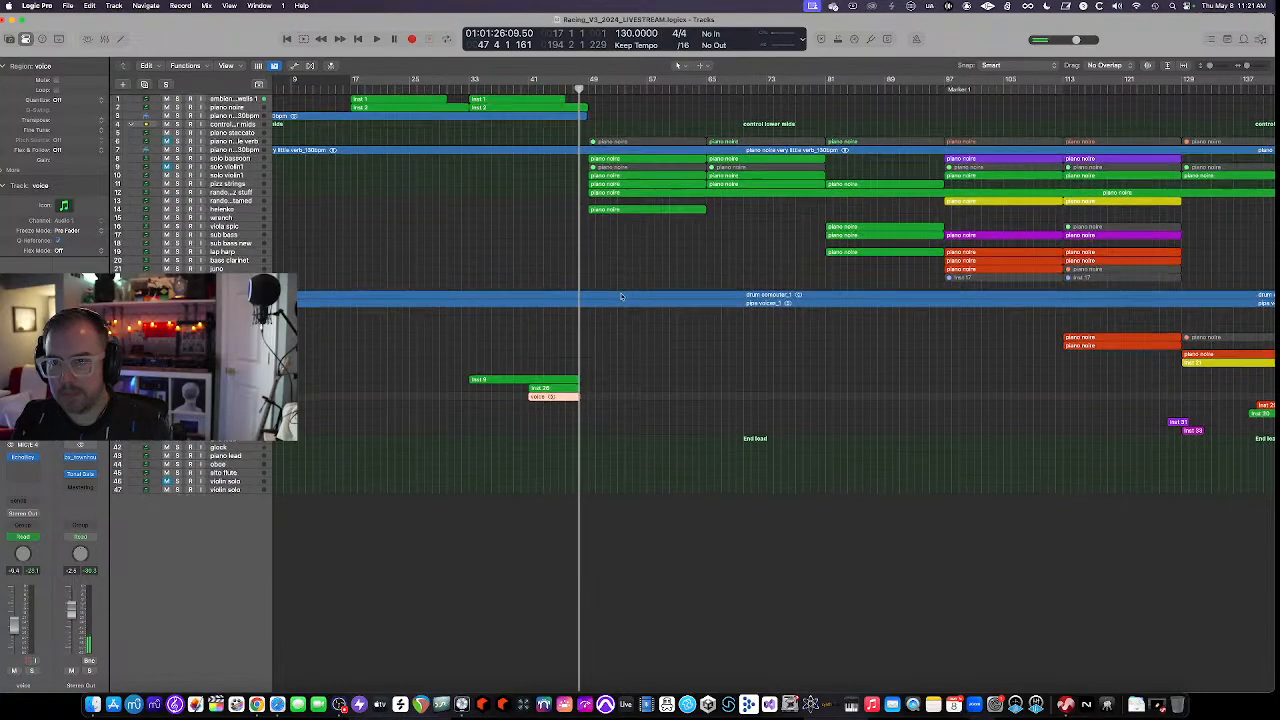
Play the full arrangement into the section at bar 49, stop playback and select the pizz strings track
key(space)
key(super+Right)
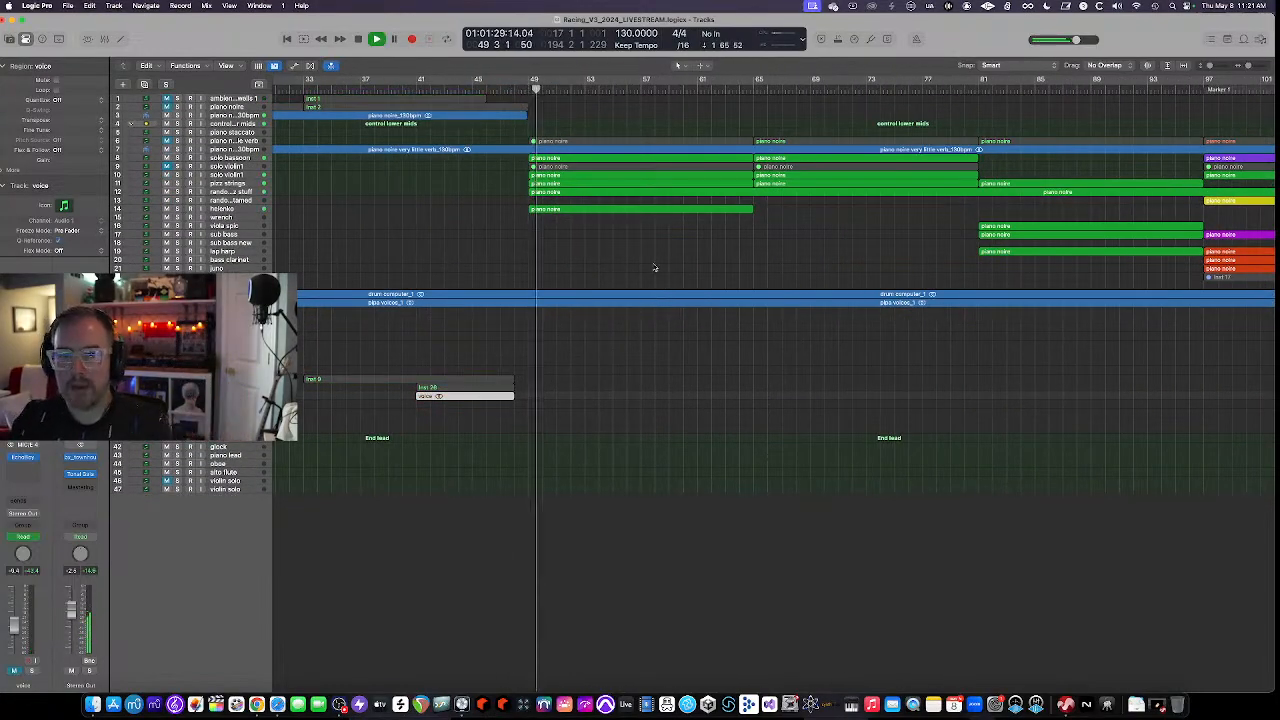
scroll(602, 226, down, 1)
key(super+Down)
key(super+Down)
key(super+Down)
key(super+Down)
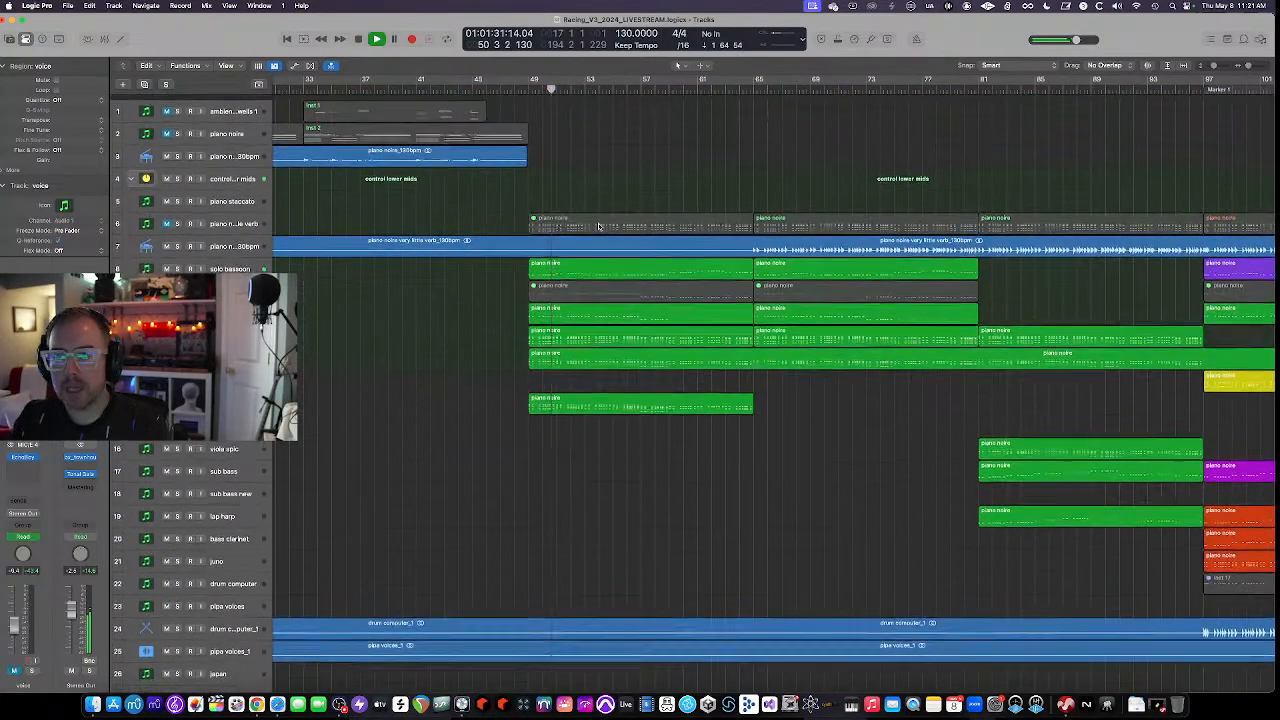
key(space)
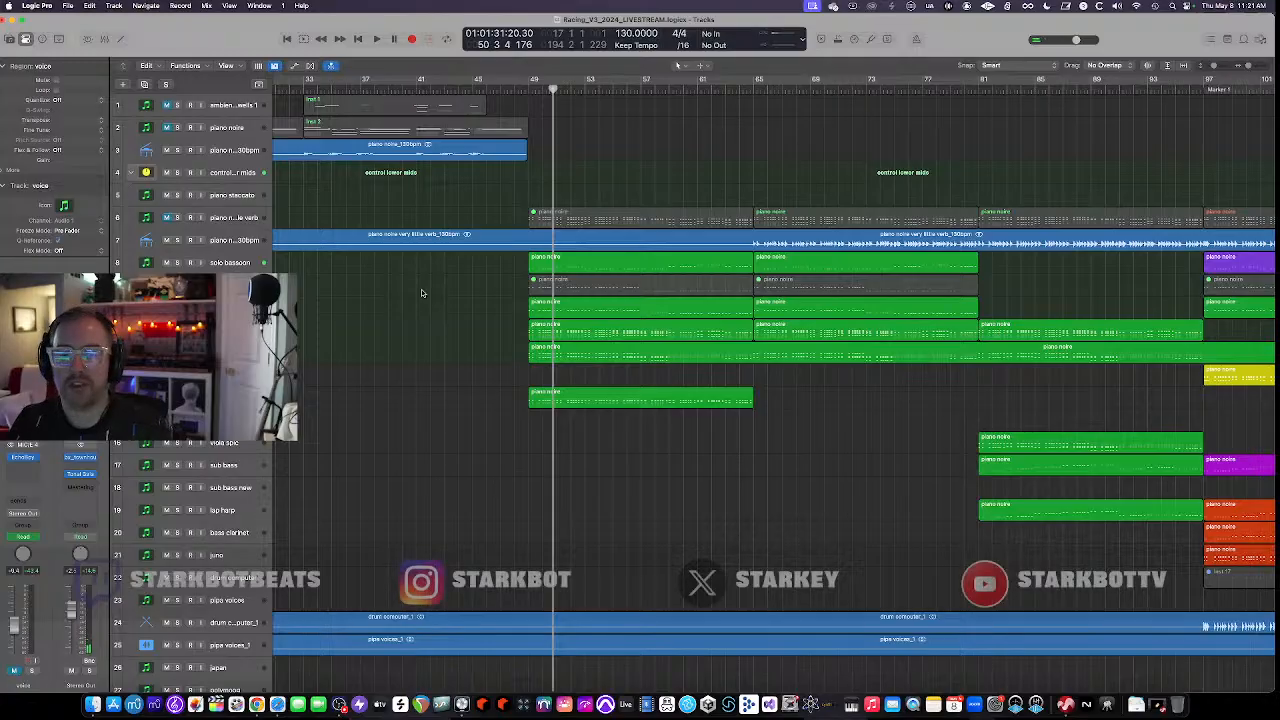
click(232, 330)
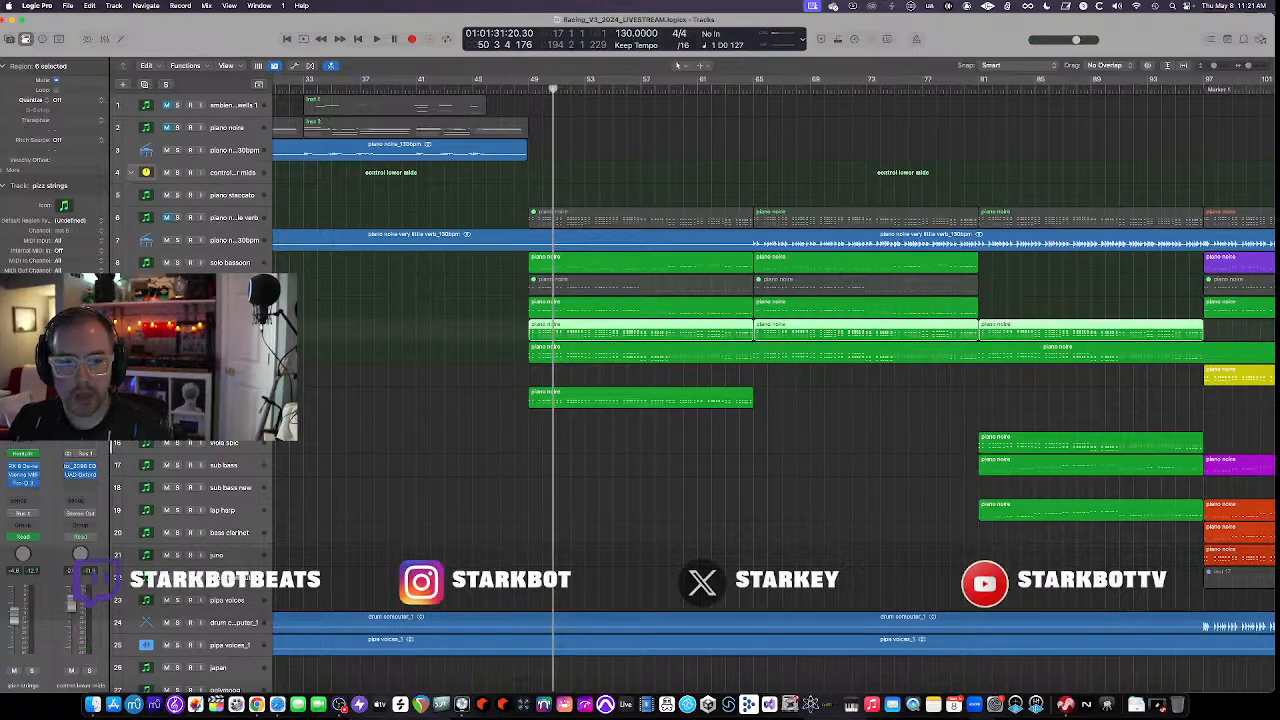
Select and solo the random pizz stuff track and set a cycle range from bar 49 to bar 65
click(232, 352)
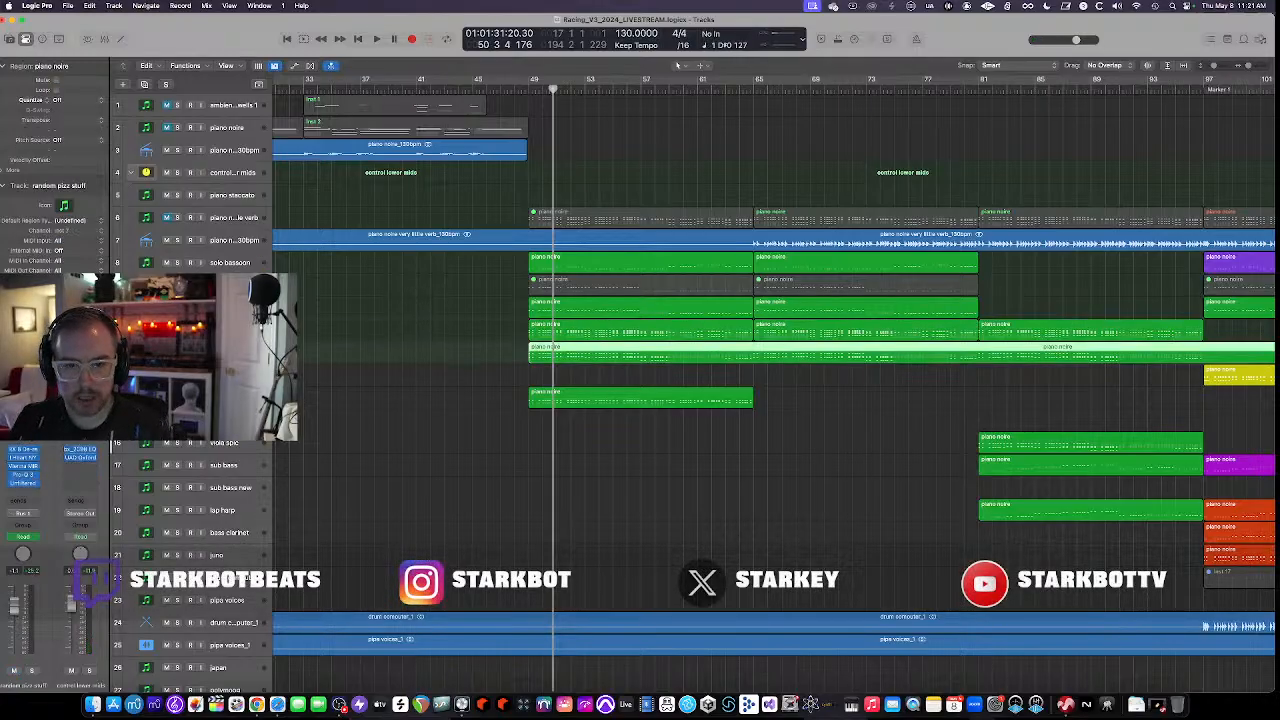
scroll(517, 371, up, 5)
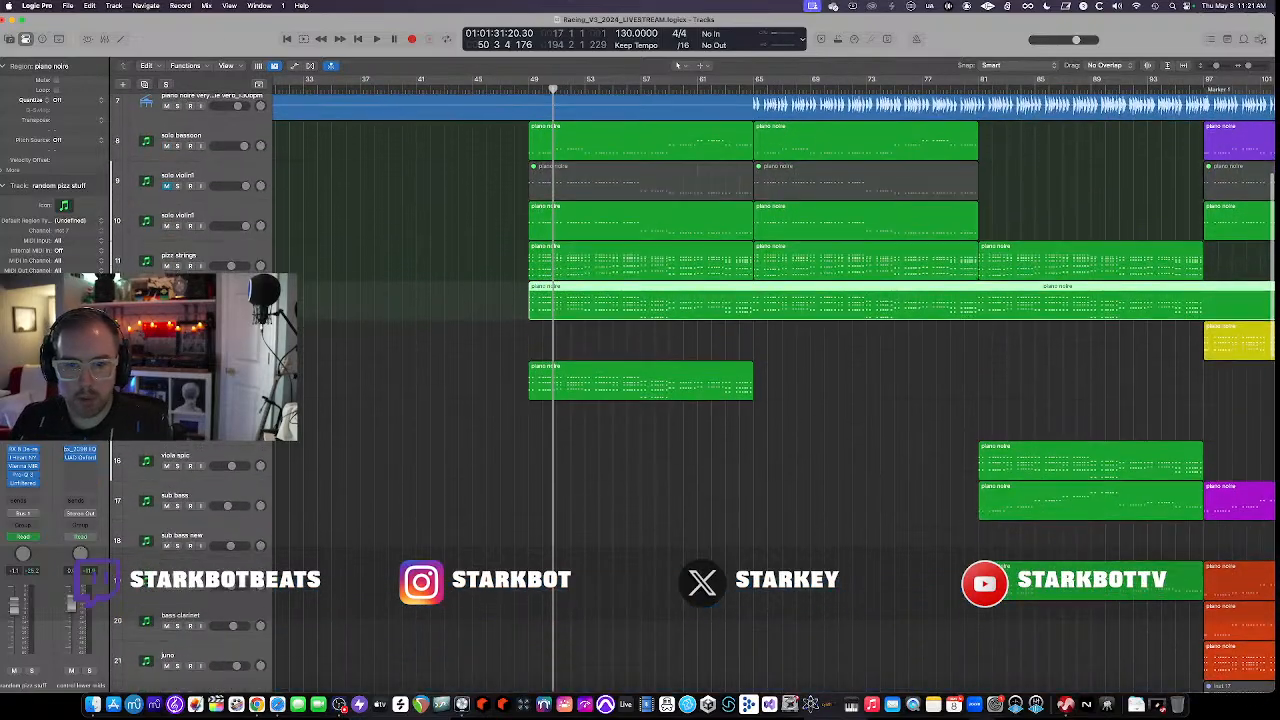
scroll(499, 338, up, 2)
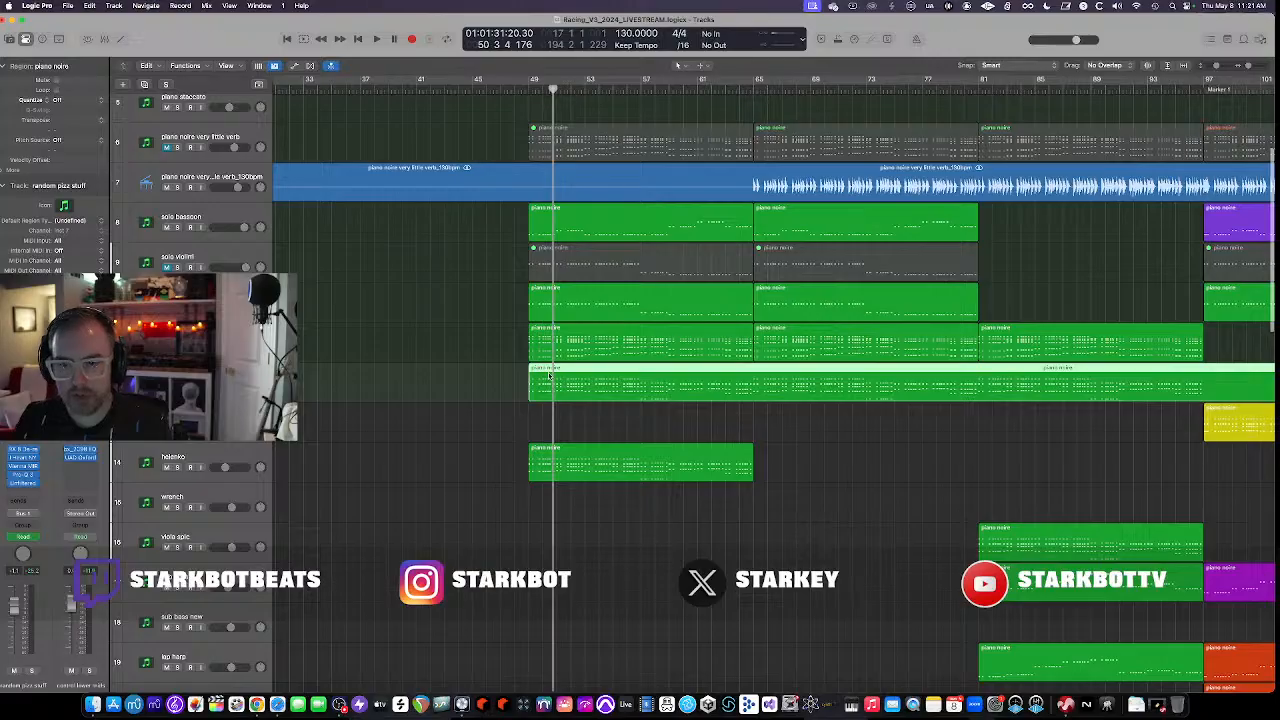
scroll(549, 376, up, 3)
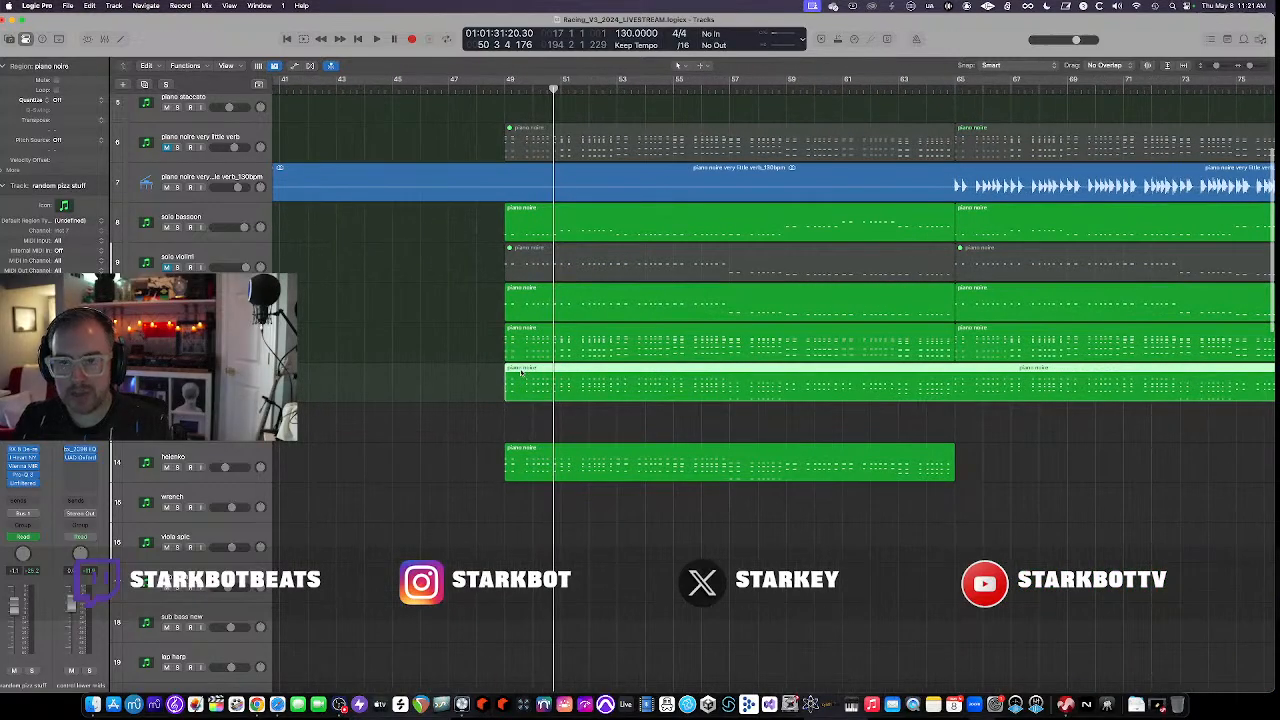
scroll(538, 372, down, 1)
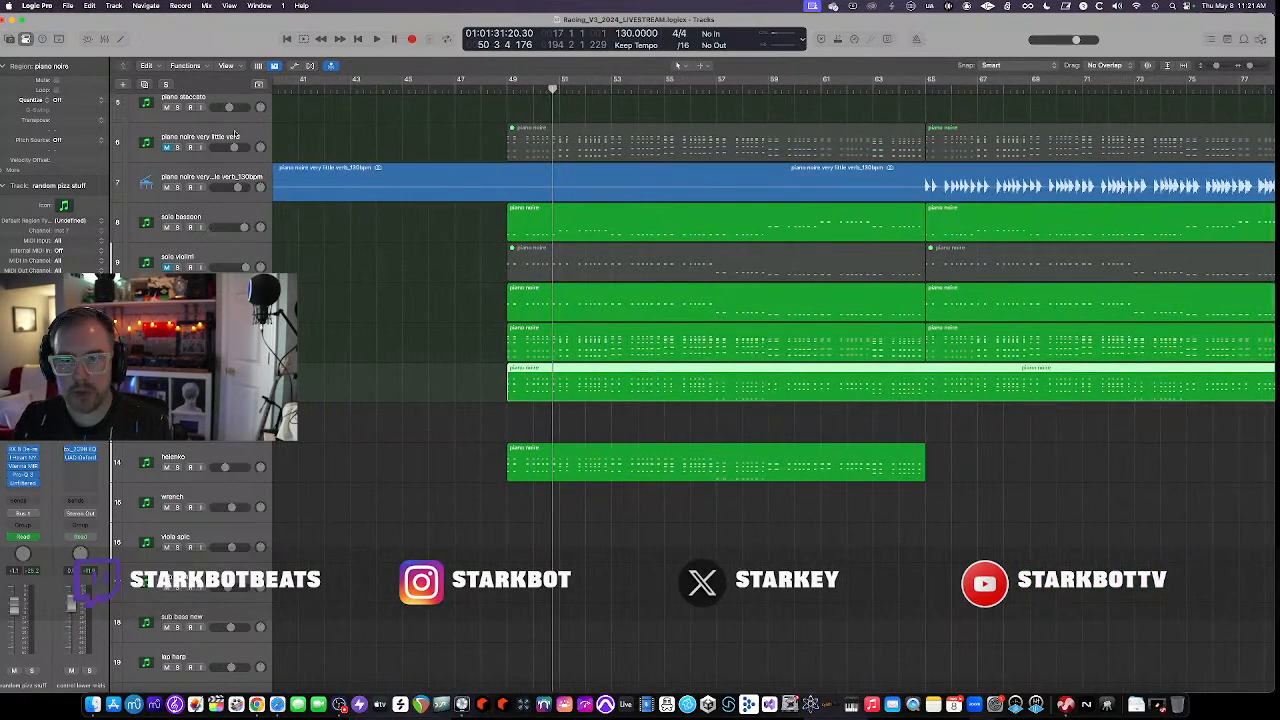
scroll(236, 135, up, 4)
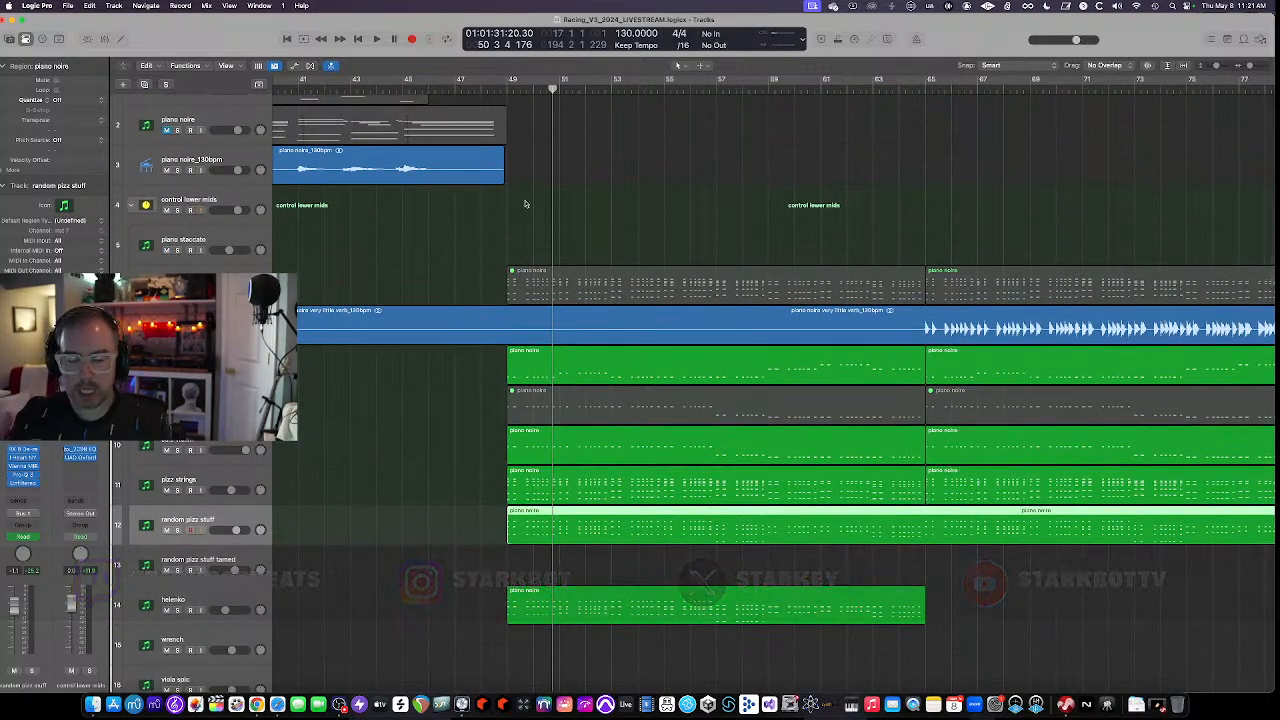
click(178, 530)
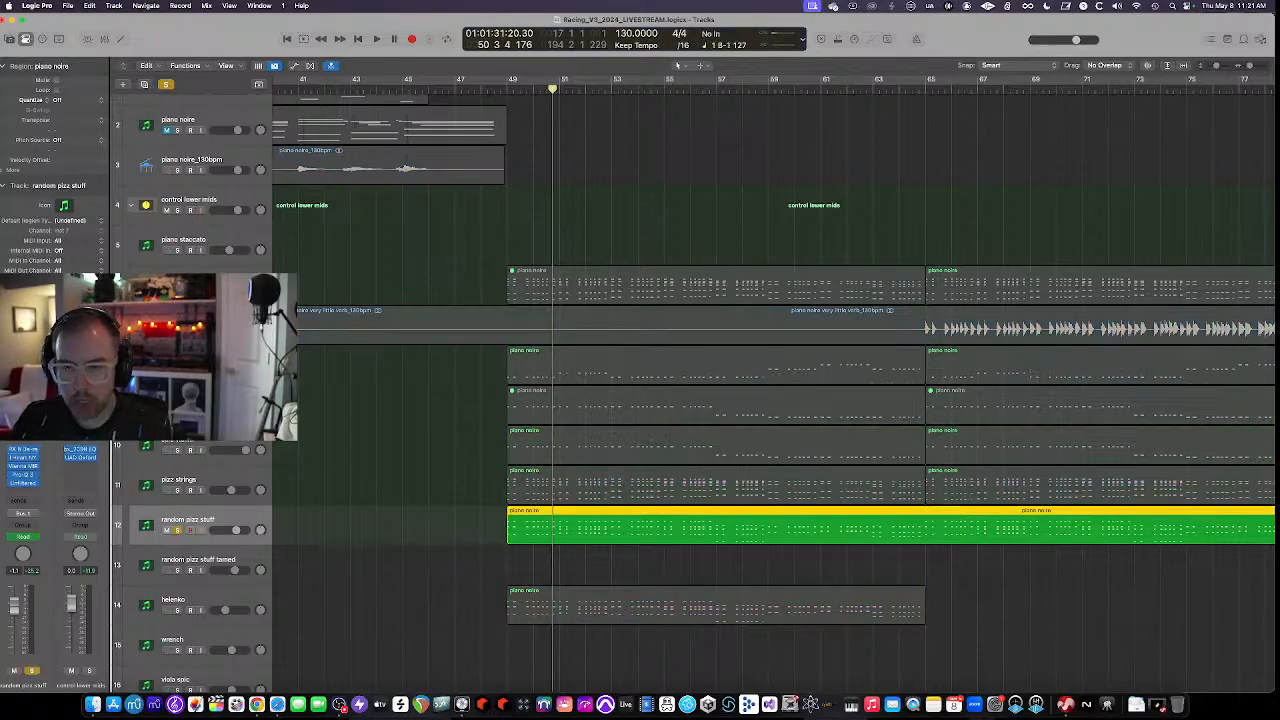
drag(510, 87, 928, 85)
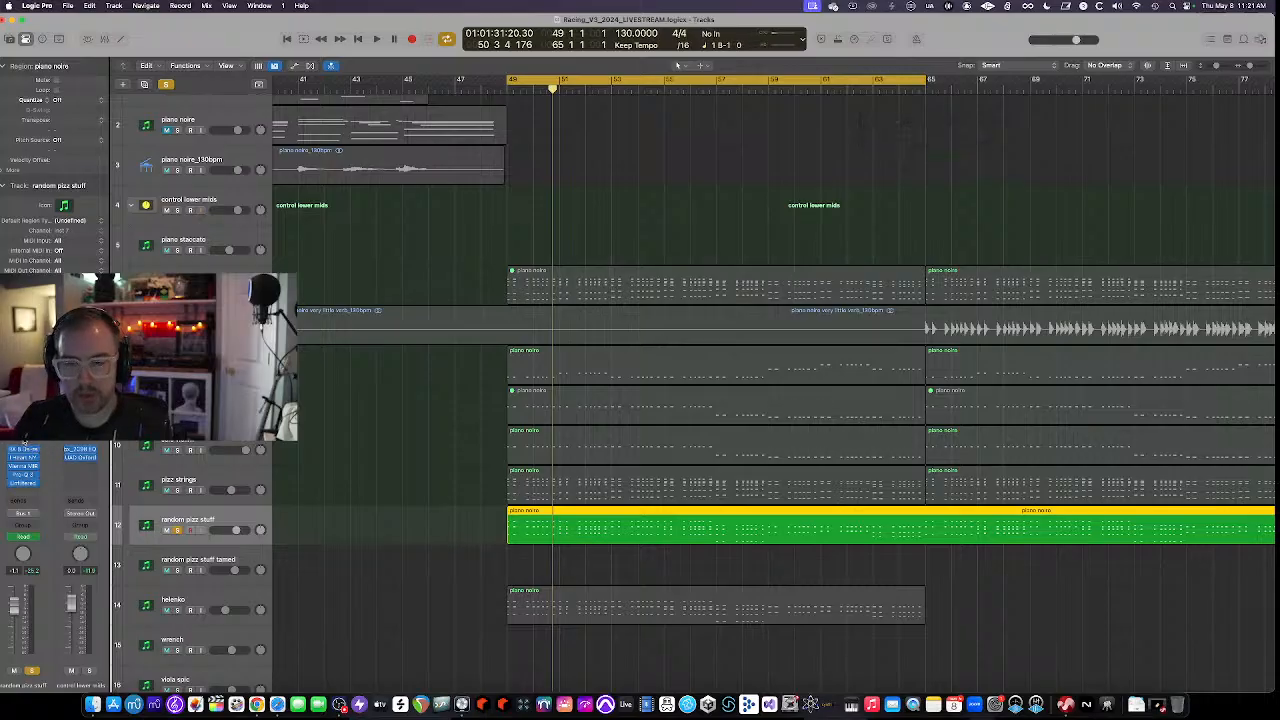
Open the track's Reason Rack instrument and look through the available Logic synthesizers down to Sculpture without choosing one
click(24, 441)
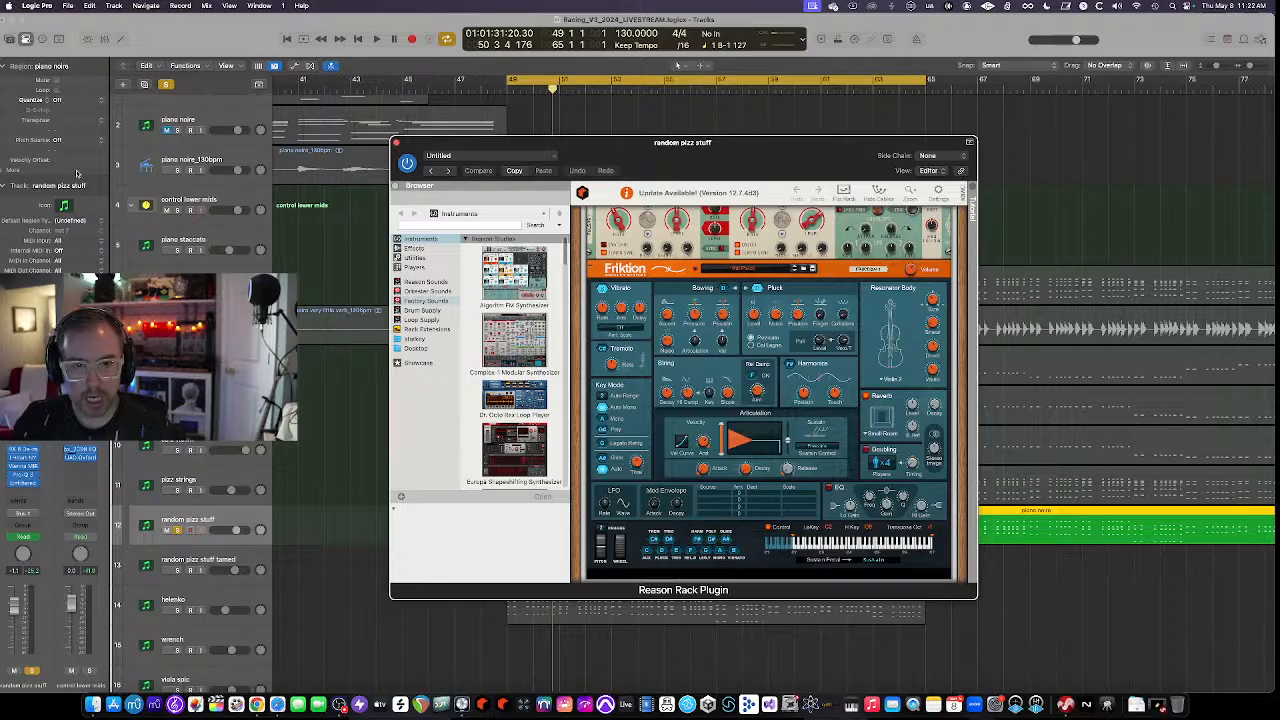
click(37, 438)
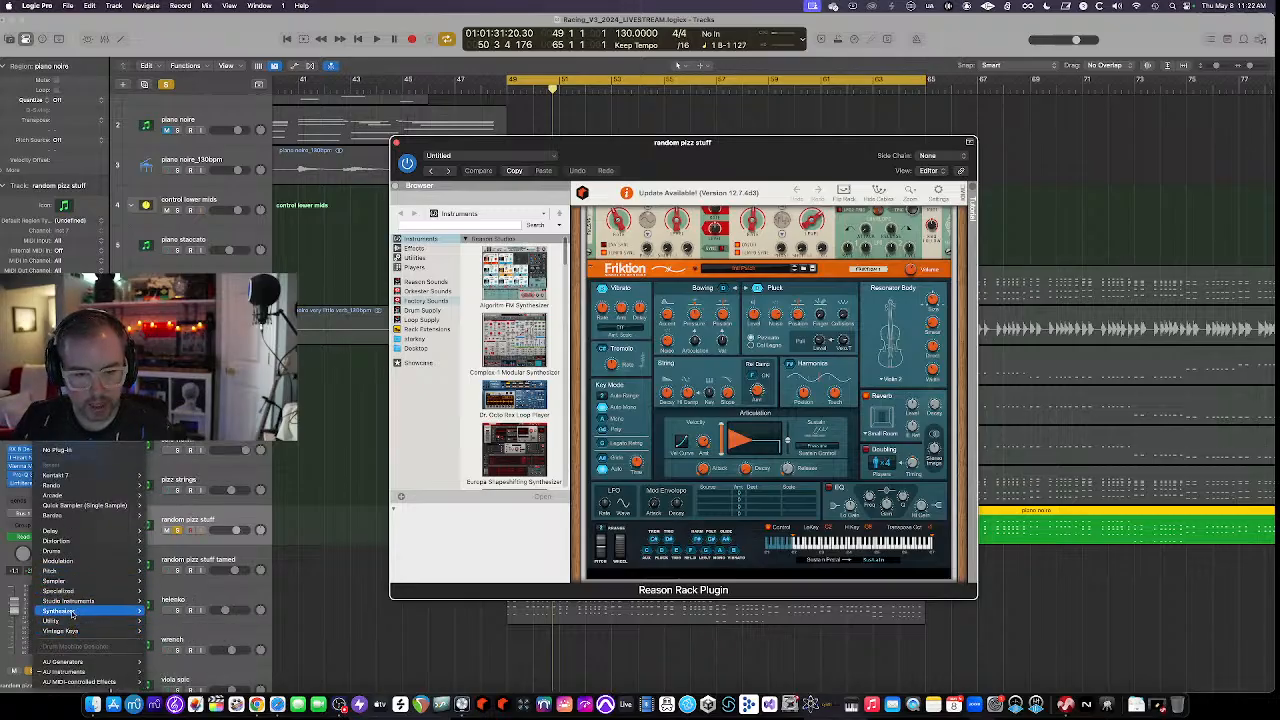
mouse_move(75, 613)
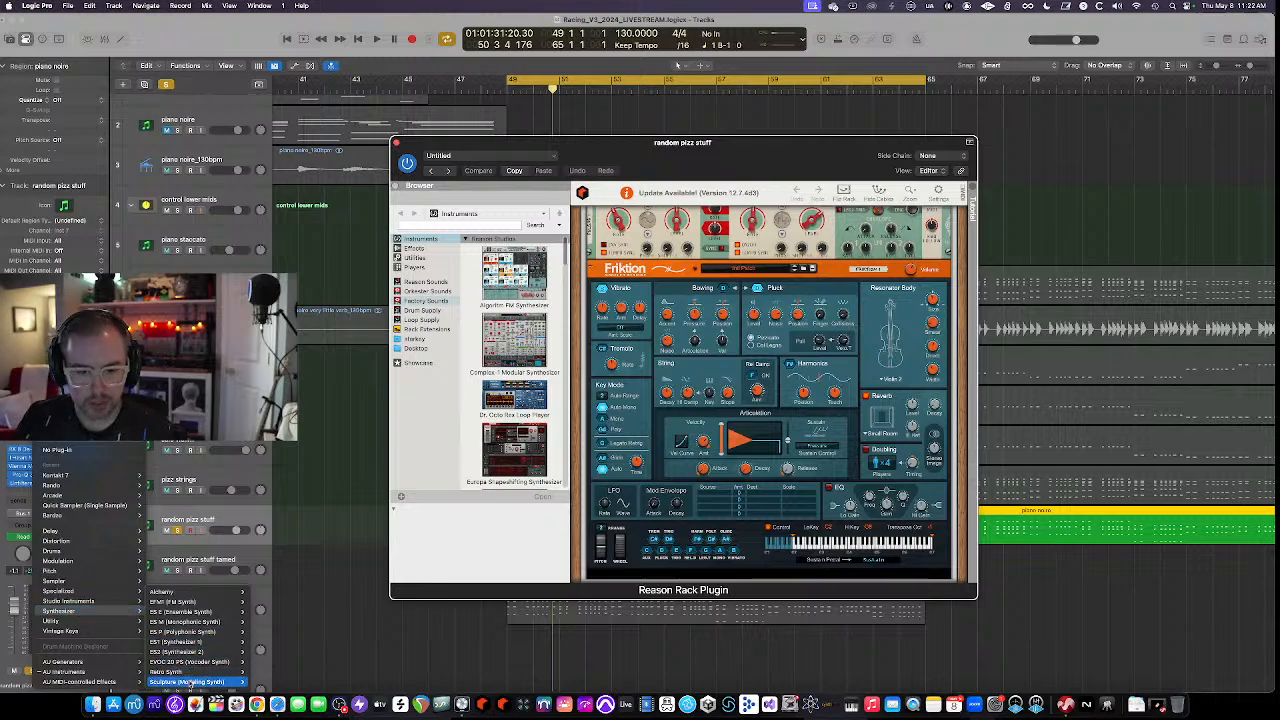
click(330, 505)
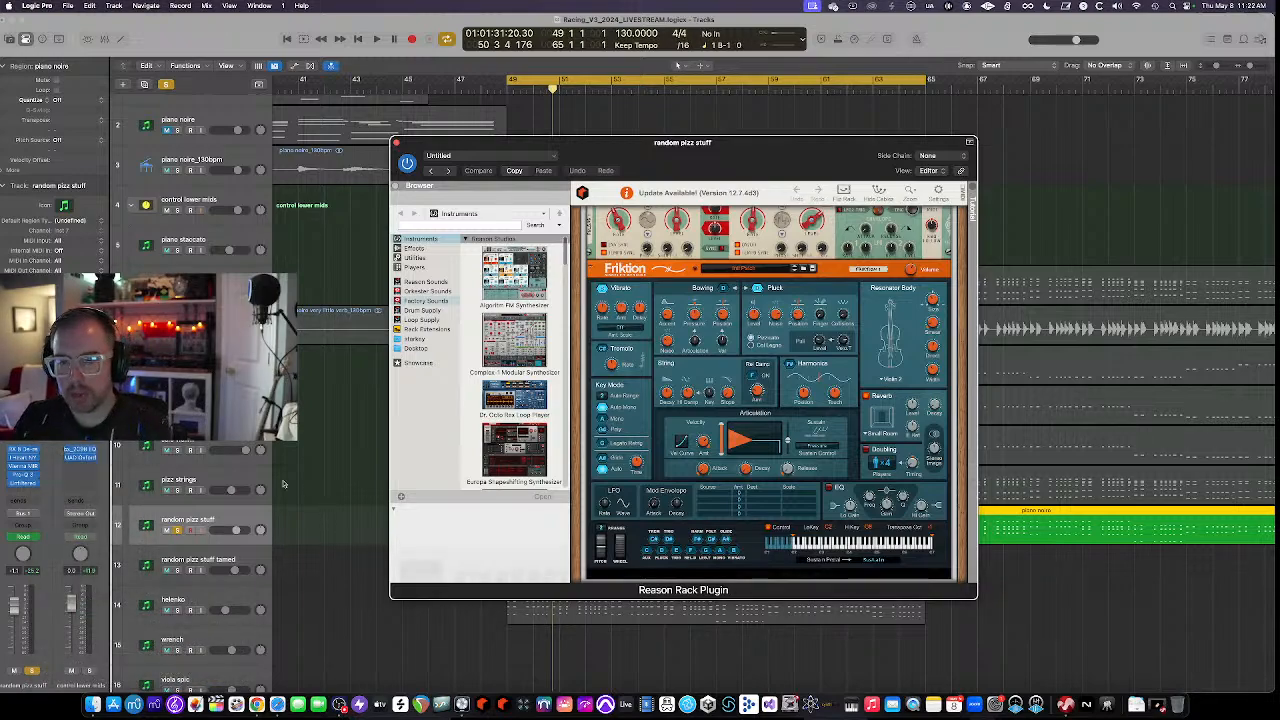
Play the soloed loop while examining Friktion's pluck settings and the modules above it in the Reason rack
key(space)
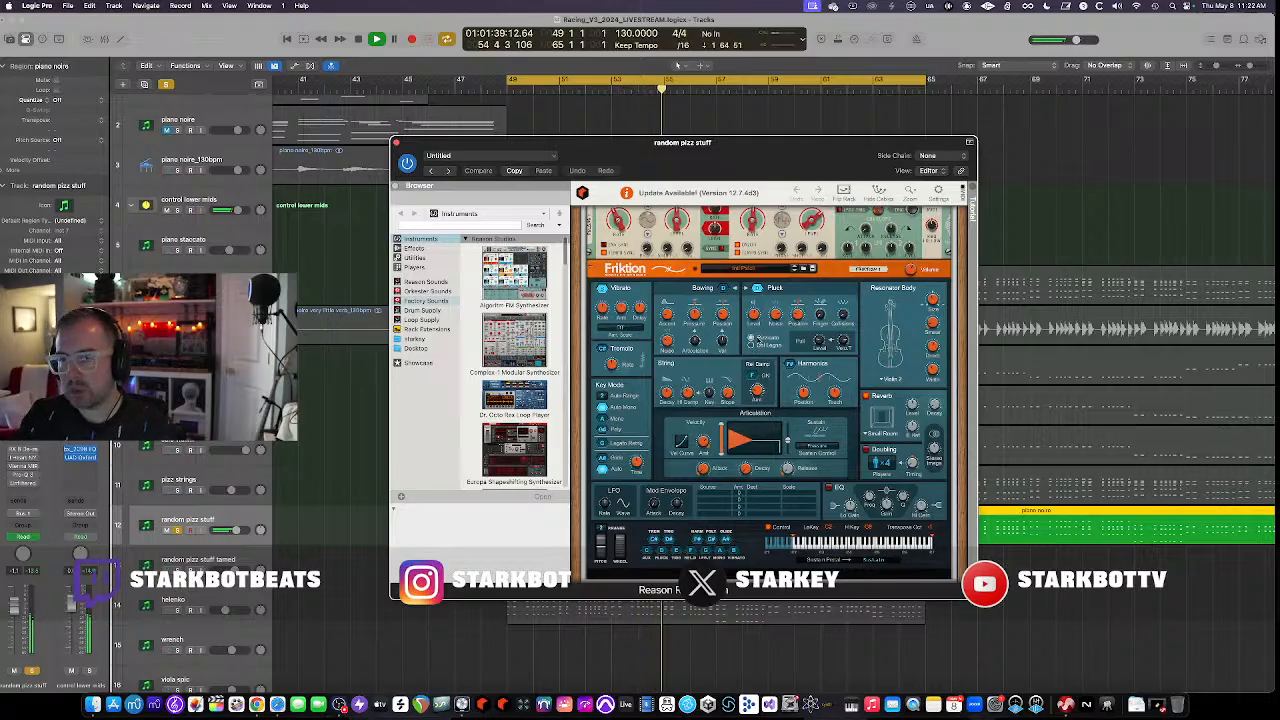
scroll(763, 344, down, 1)
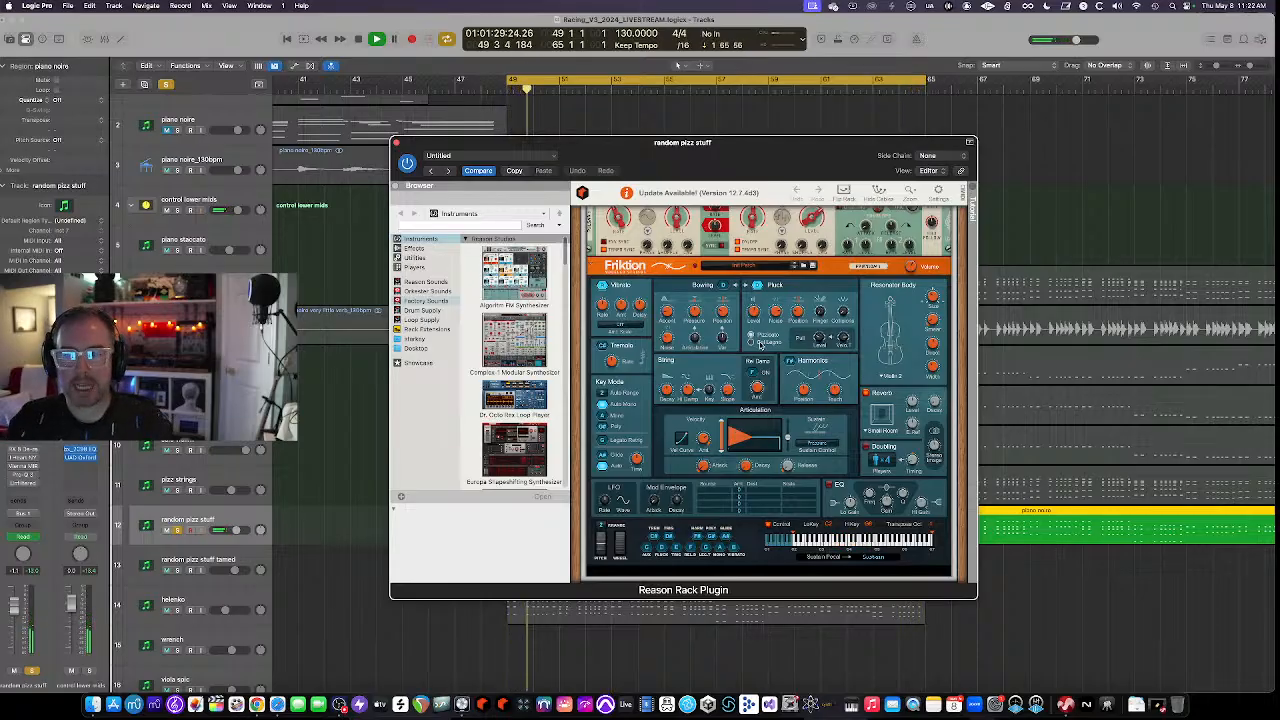
scroll(760, 342, up, 3)
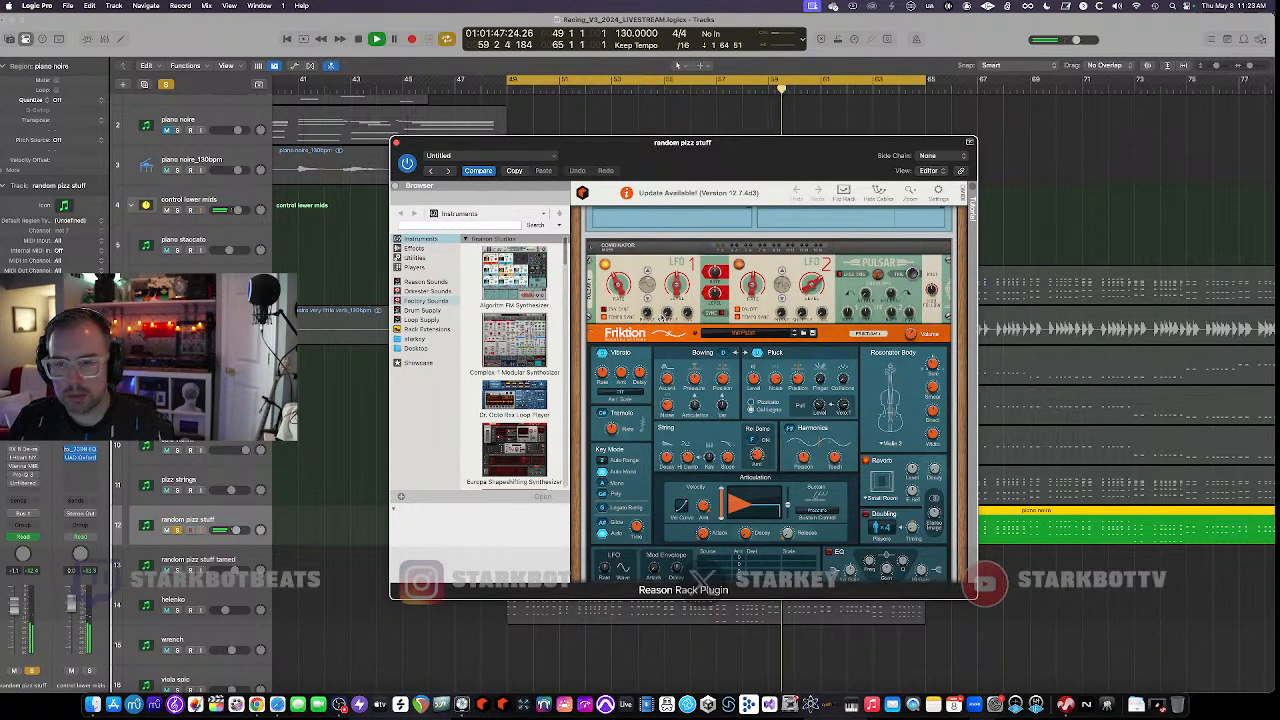
Open RX 8 De-reverb, turn off Friktion's built-in reverb and place the Reason Rack window clear of the De-reverb settings
click(22, 450)
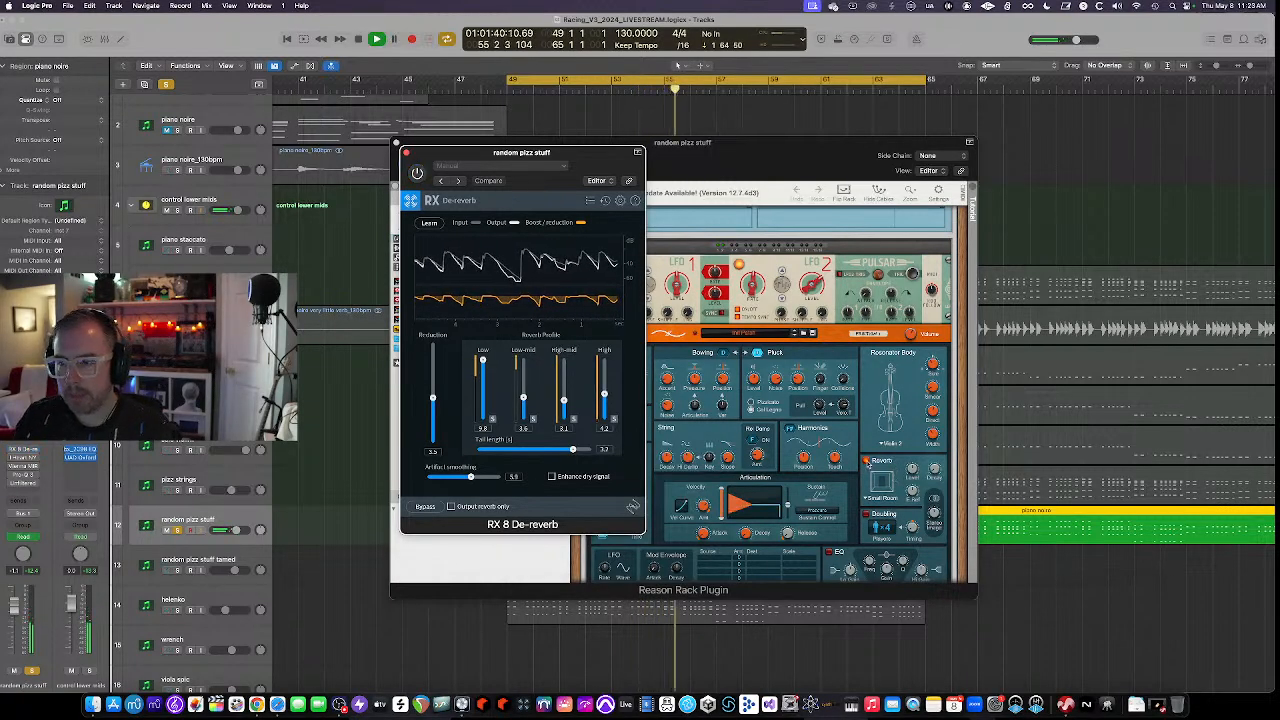
click(869, 463)
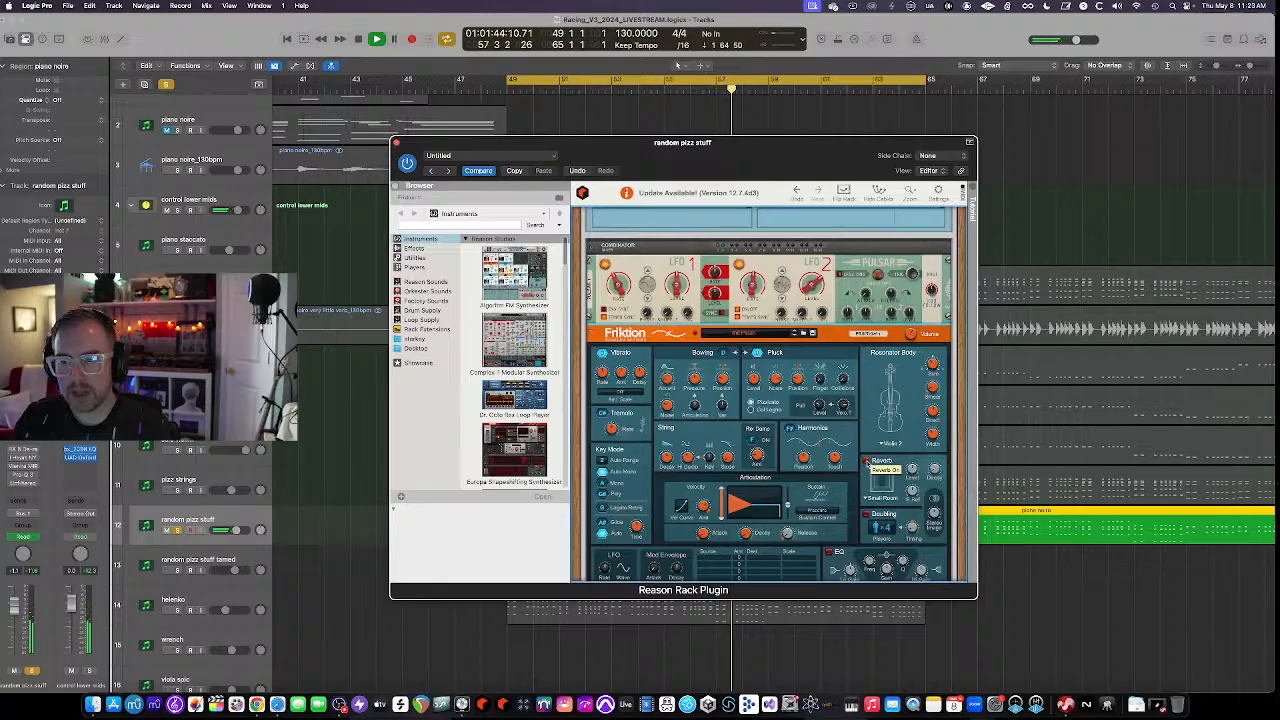
drag(683, 142, 887, 135)
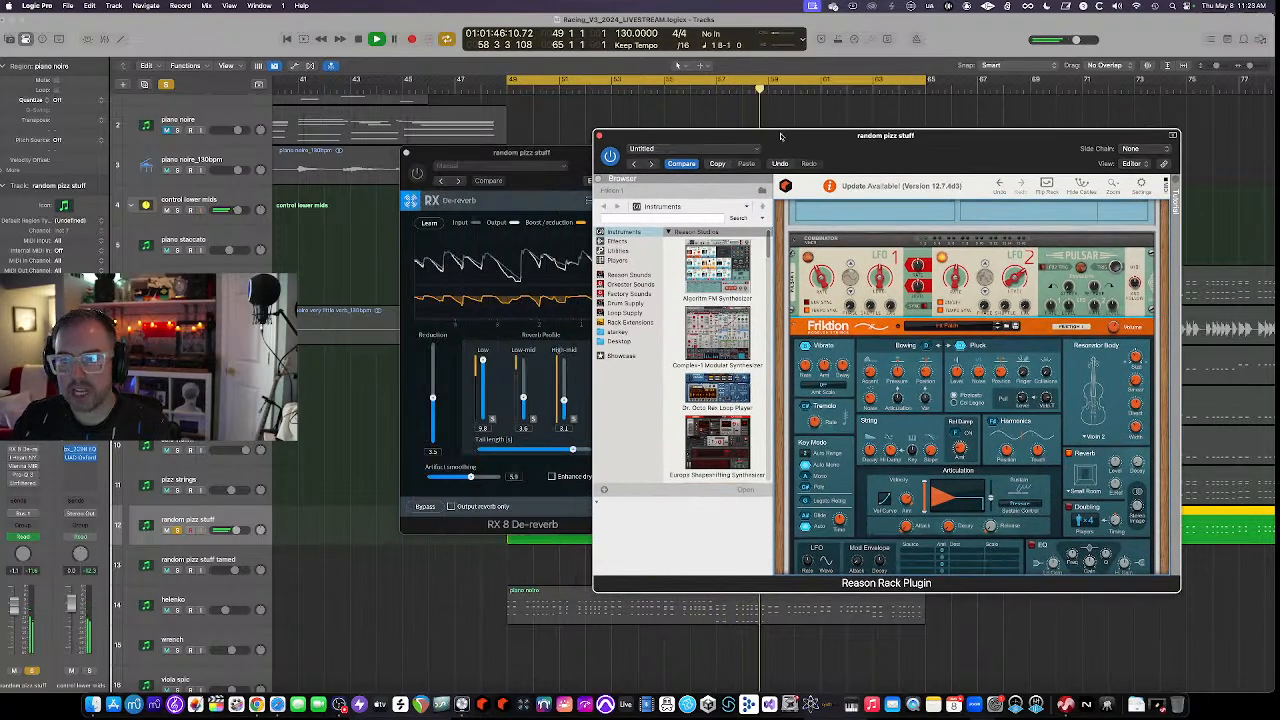
Enable RX 8 De-reverb and I Heart NY on the random pizz stuff track and close the plug-in windows
click(469, 160)
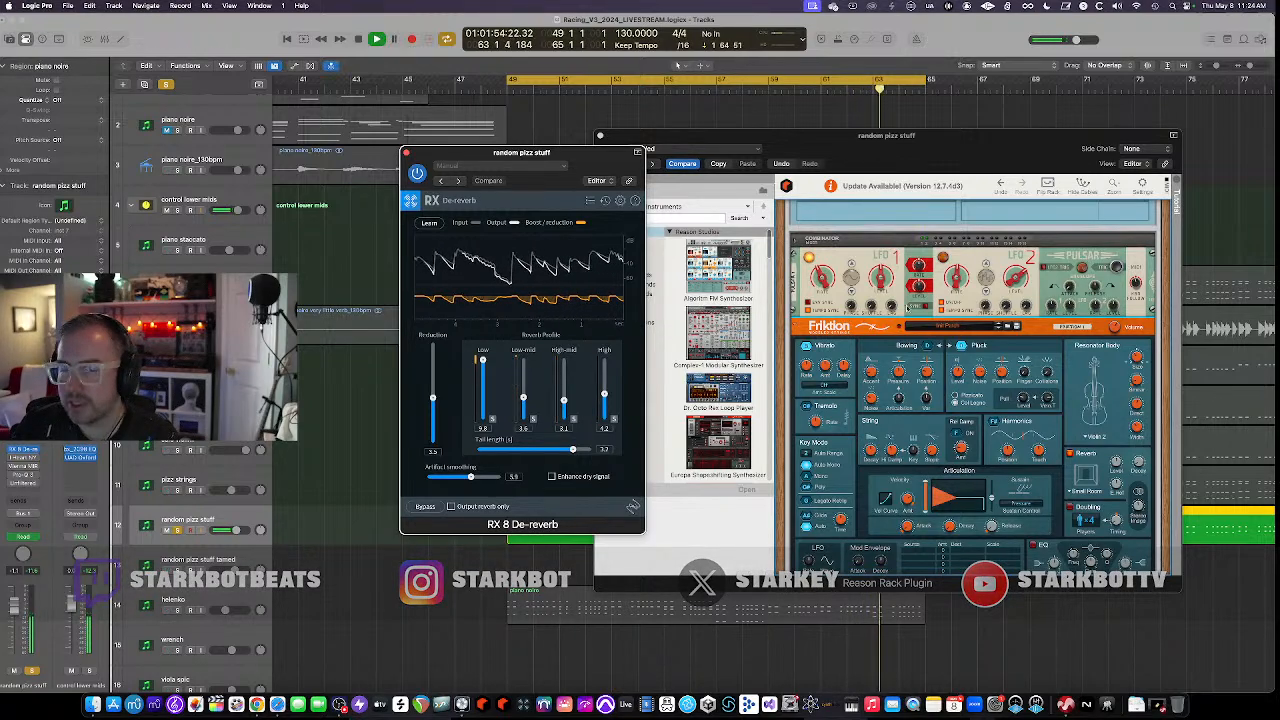
click(406, 153)
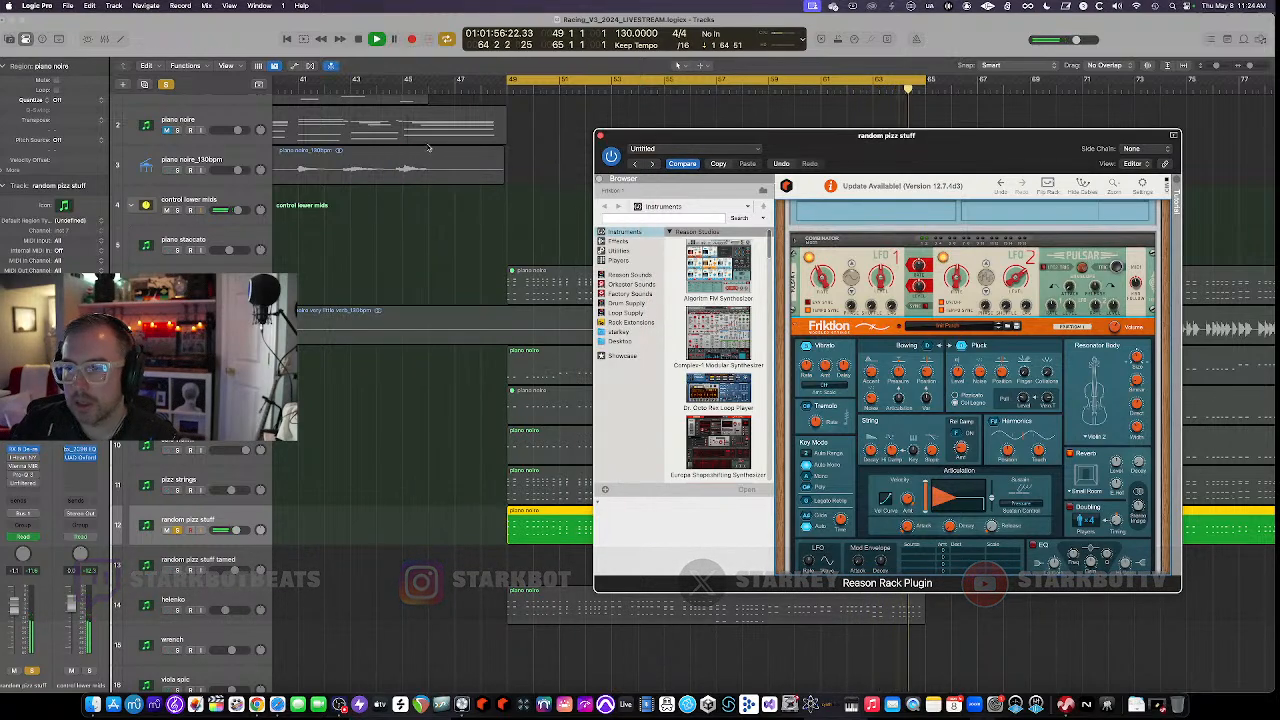
click(599, 135)
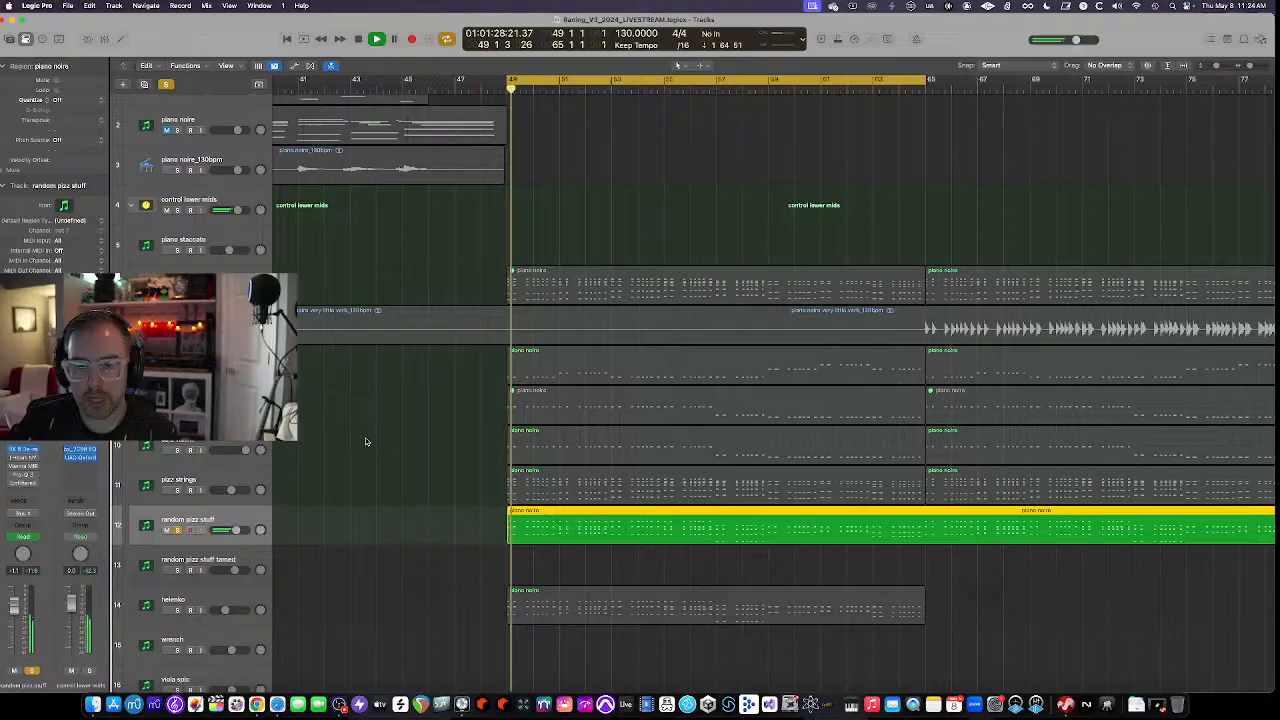
click(20, 465)
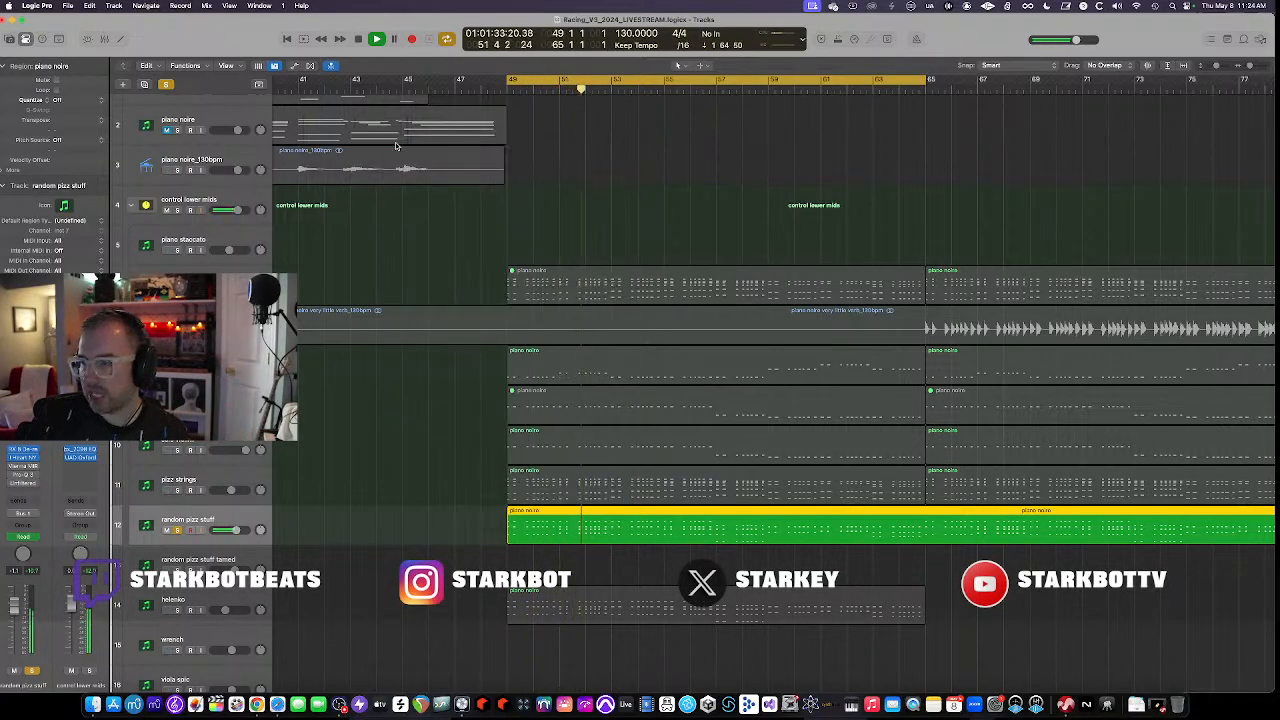
click(396, 142)
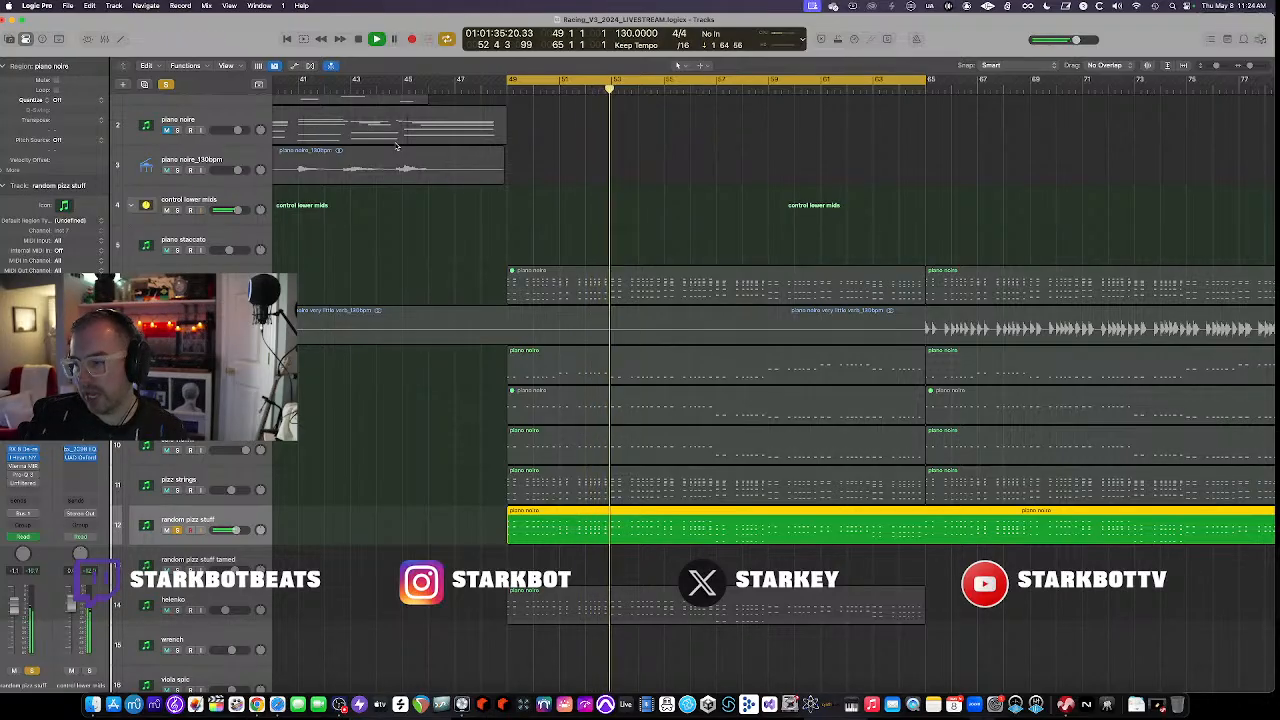
Enable Vienna MIR Pro on the track, stop playback and bring up its venue map, placed clear of the channel strip
click(22, 465)
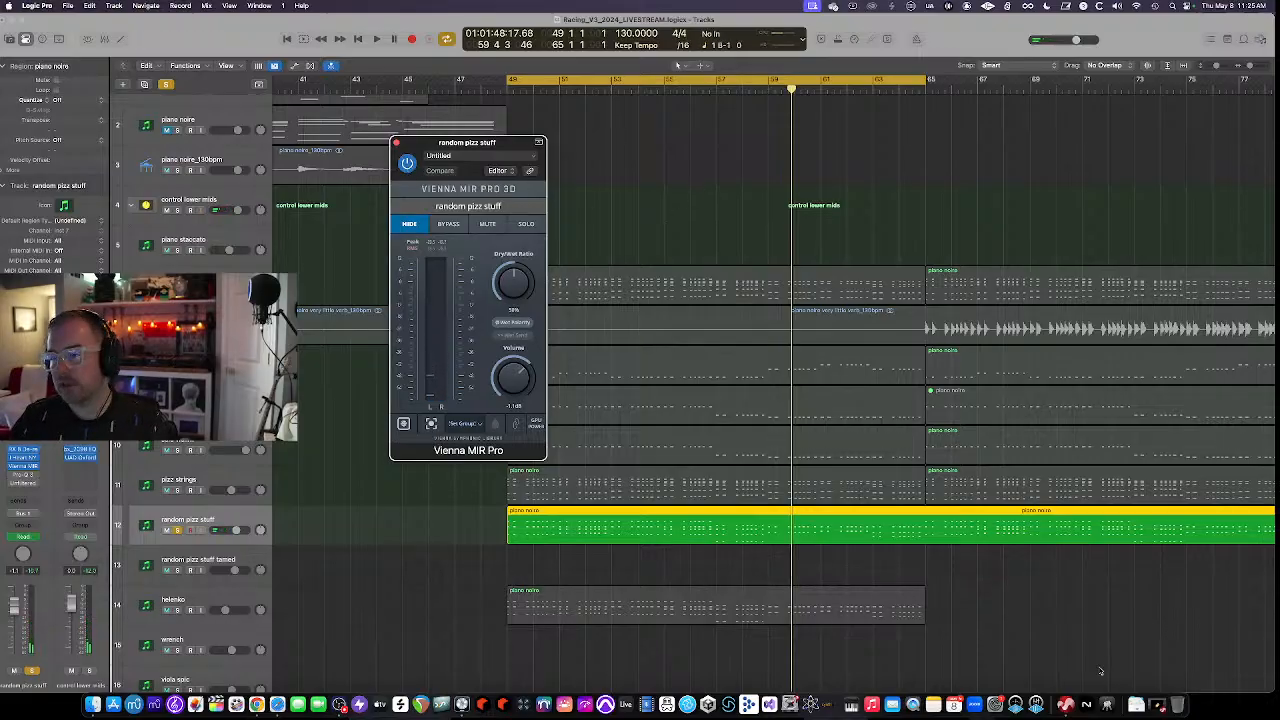
click(406, 163)
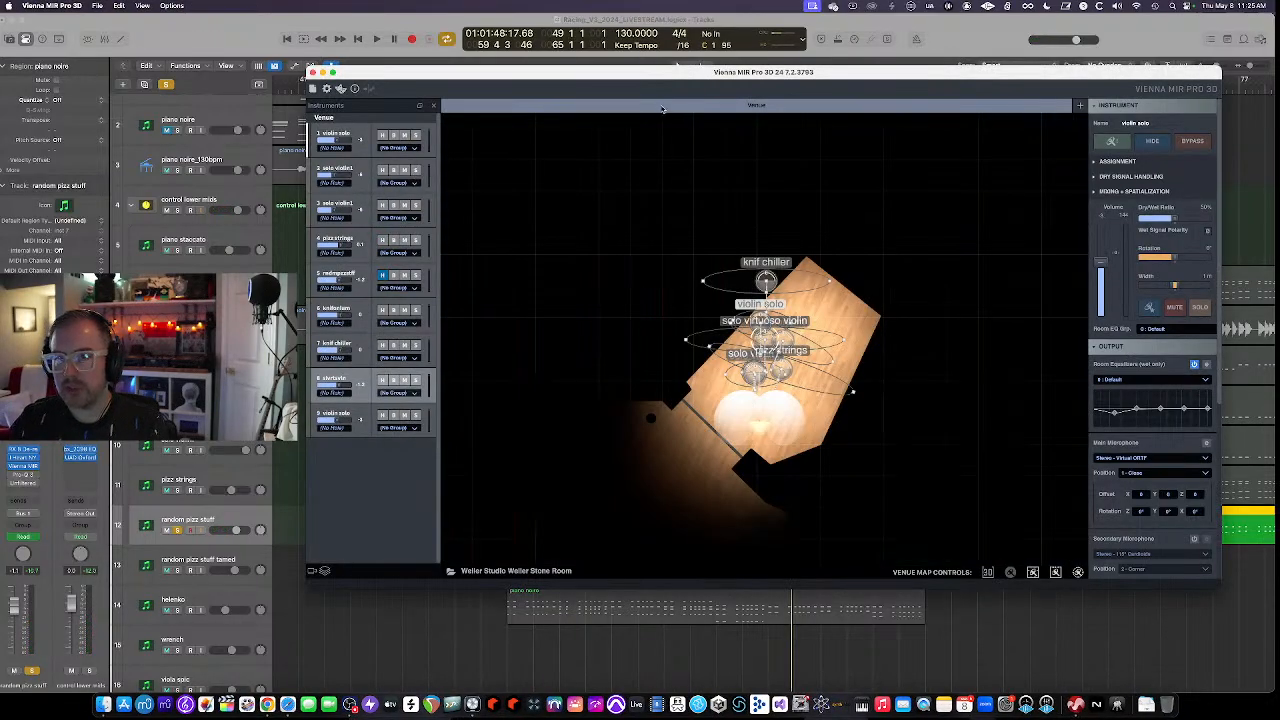
drag(595, 103, 483, 90)
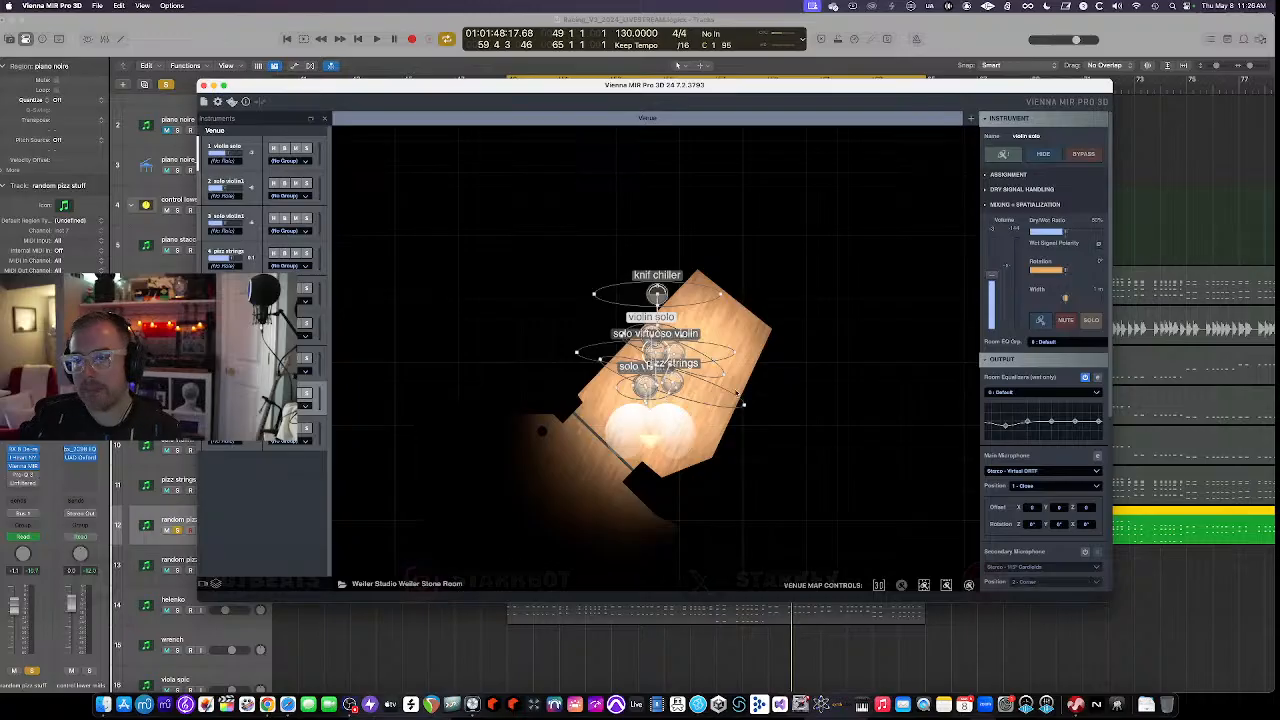
Read the Studio Weiler Stone Room description in the venue selection and leave without loading another venue
scroll(698, 378, up, 3)
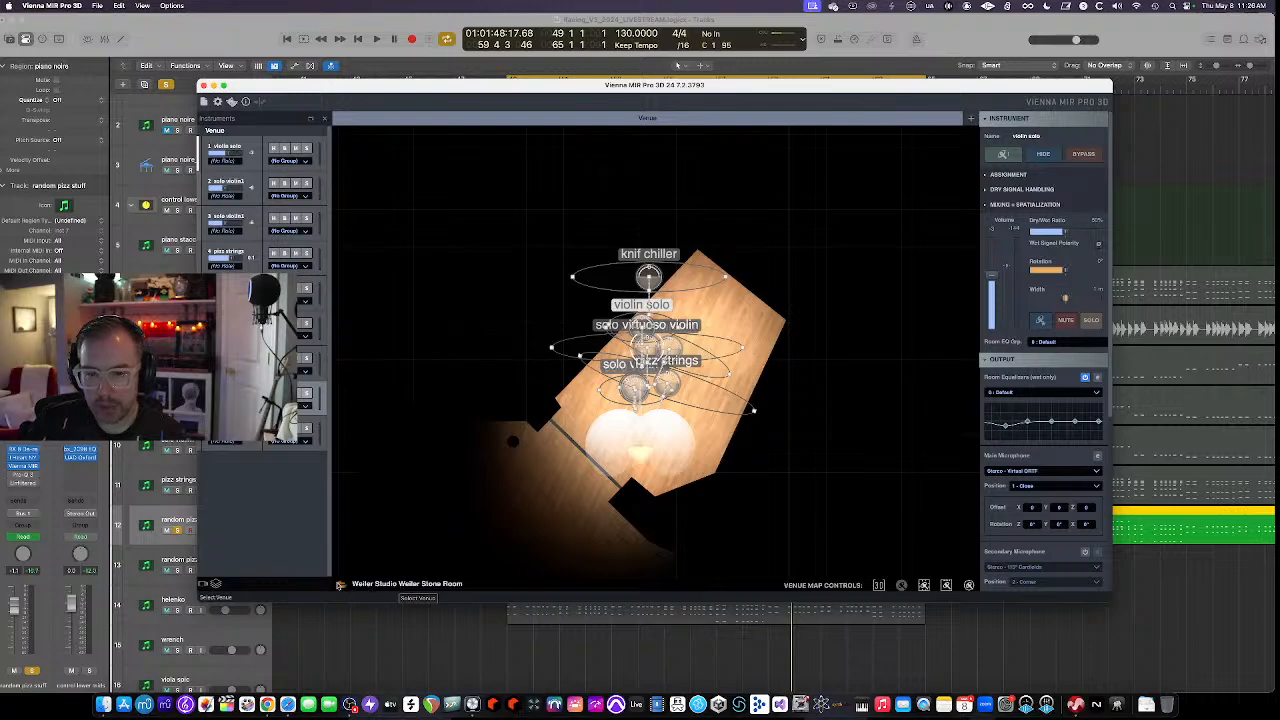
click(341, 584)
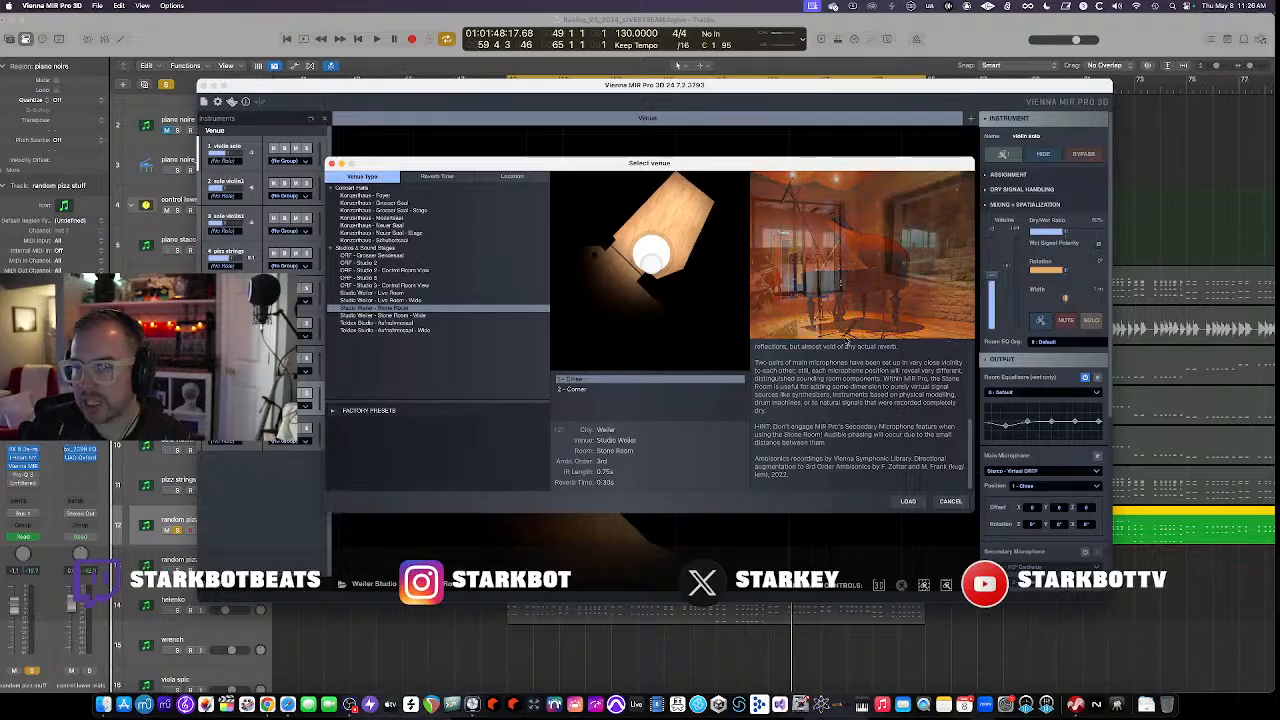
click(950, 502)
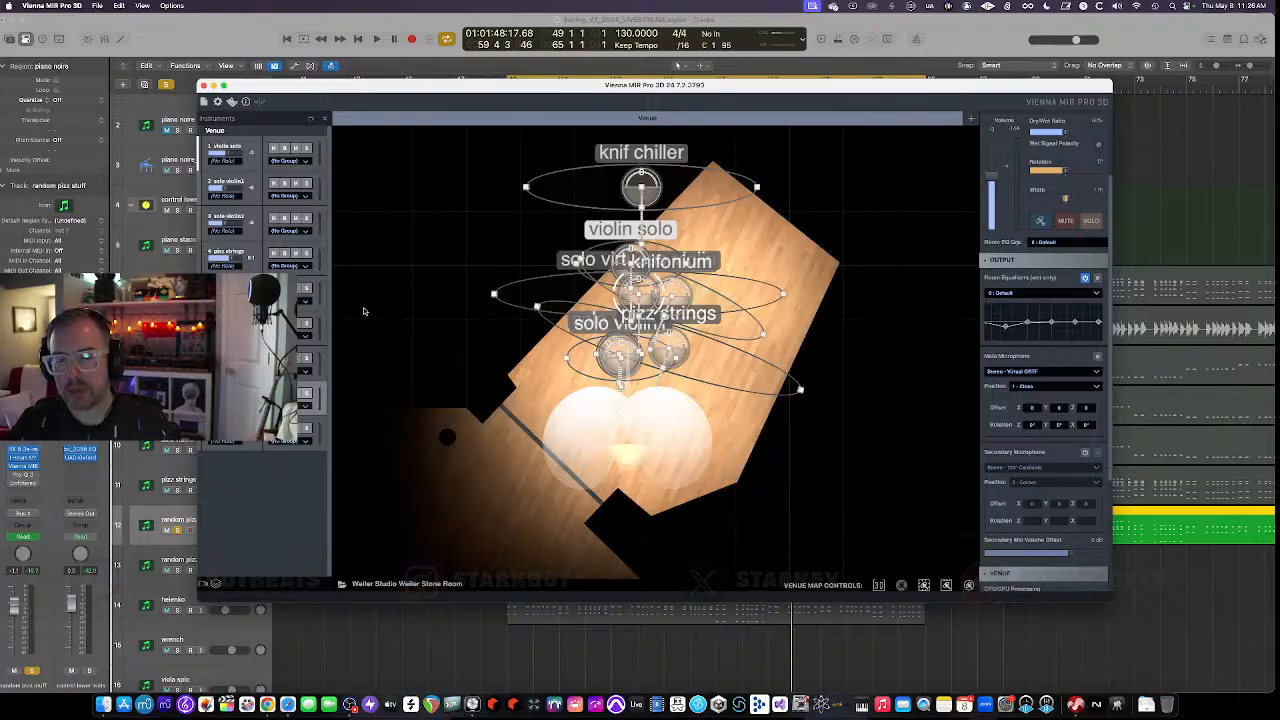
Toggle the visibility of instruments on the Stone Room venue map, leaving knif chiller hidden
click(274, 288)
click(274, 323)
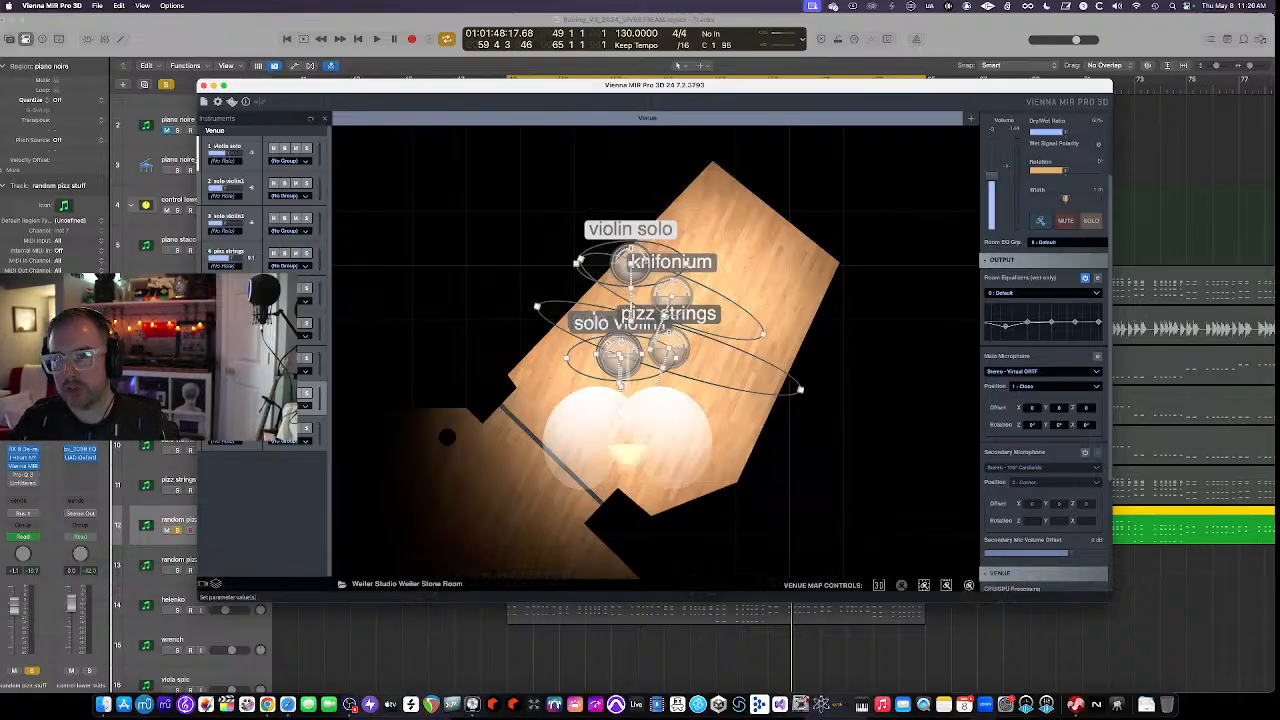
click(274, 358)
double_click(226, 358)
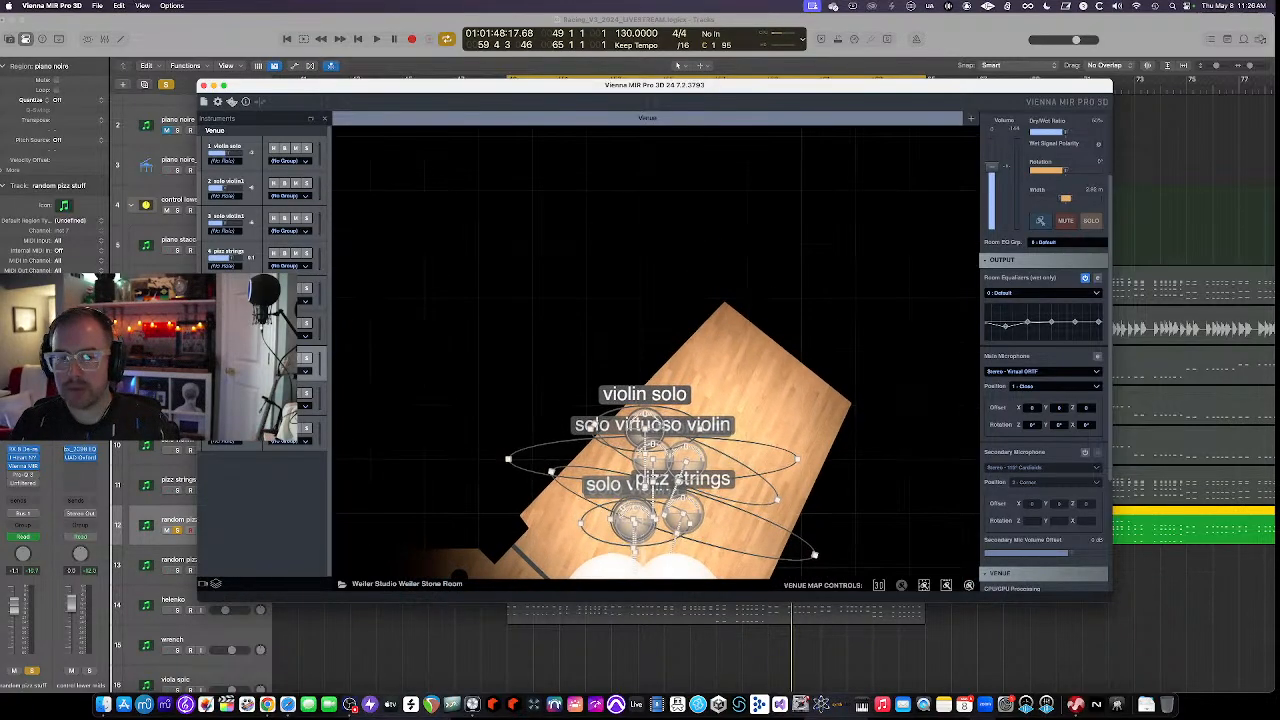
scroll(490, 427, down, 5)
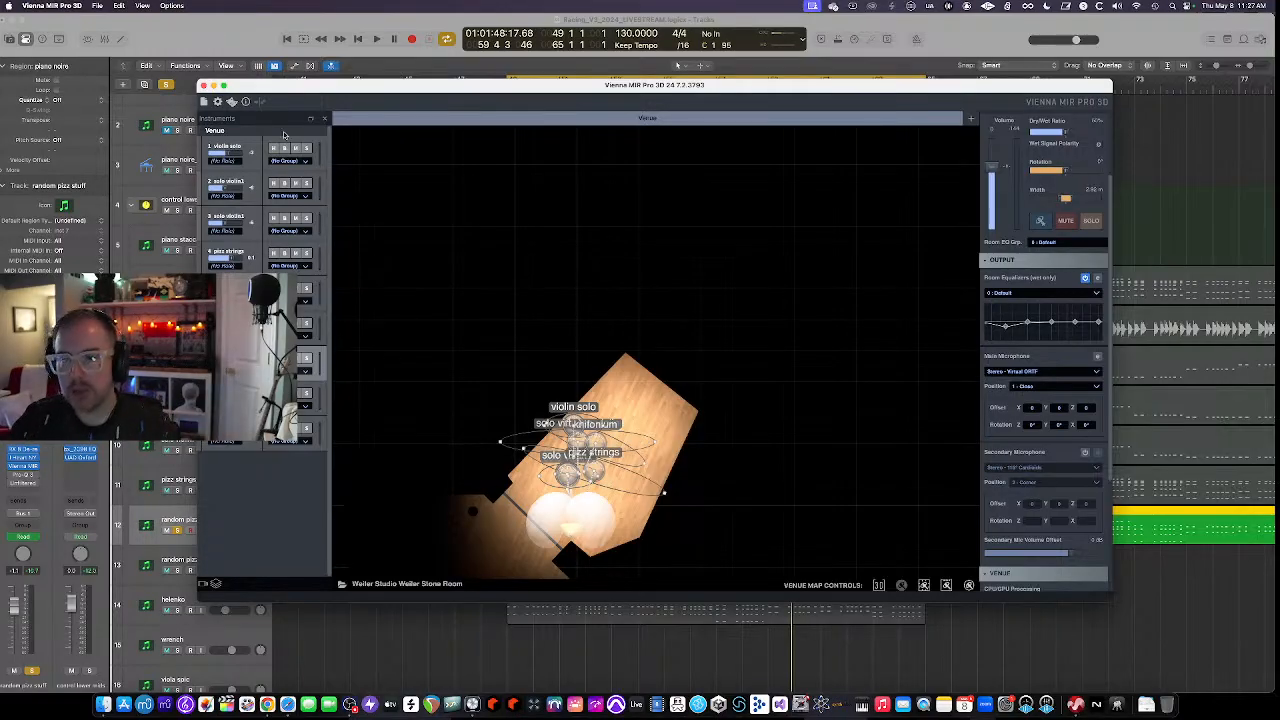
Return to Logic Pro, play the soloed loop and toggle Vienna MIR Pro's bypass to compare the sound
click(260, 28)
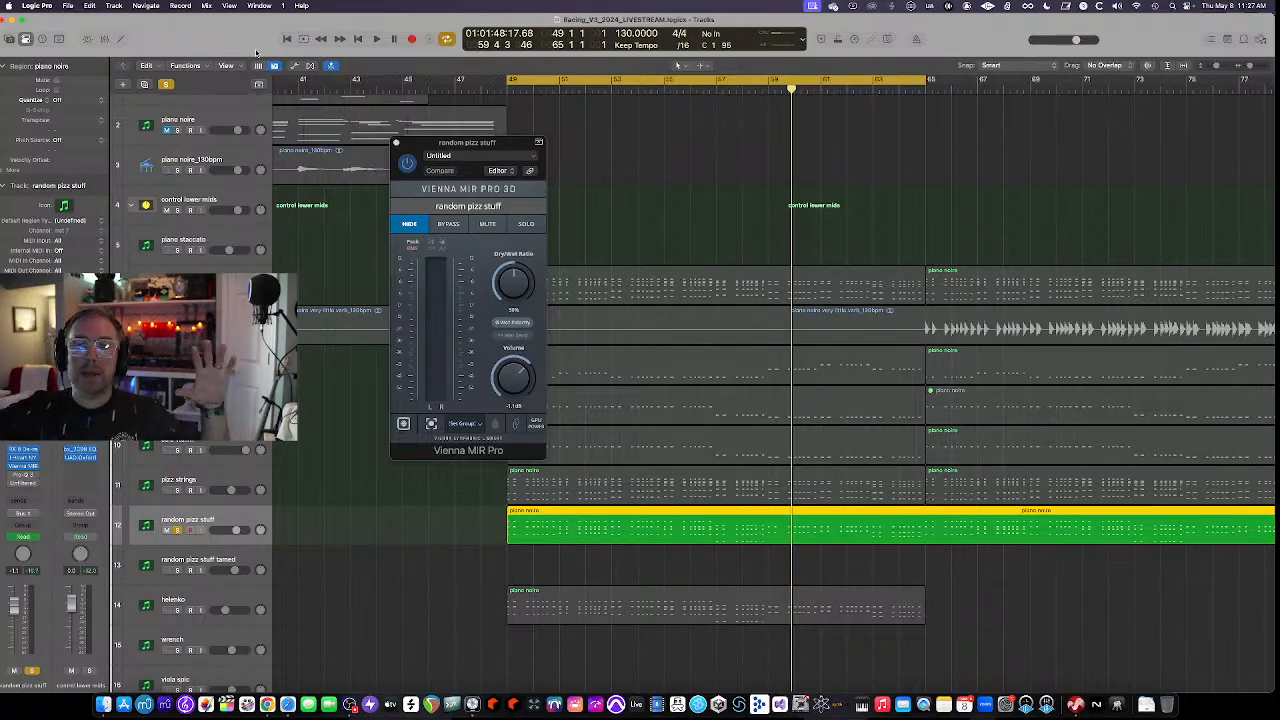
key(space)
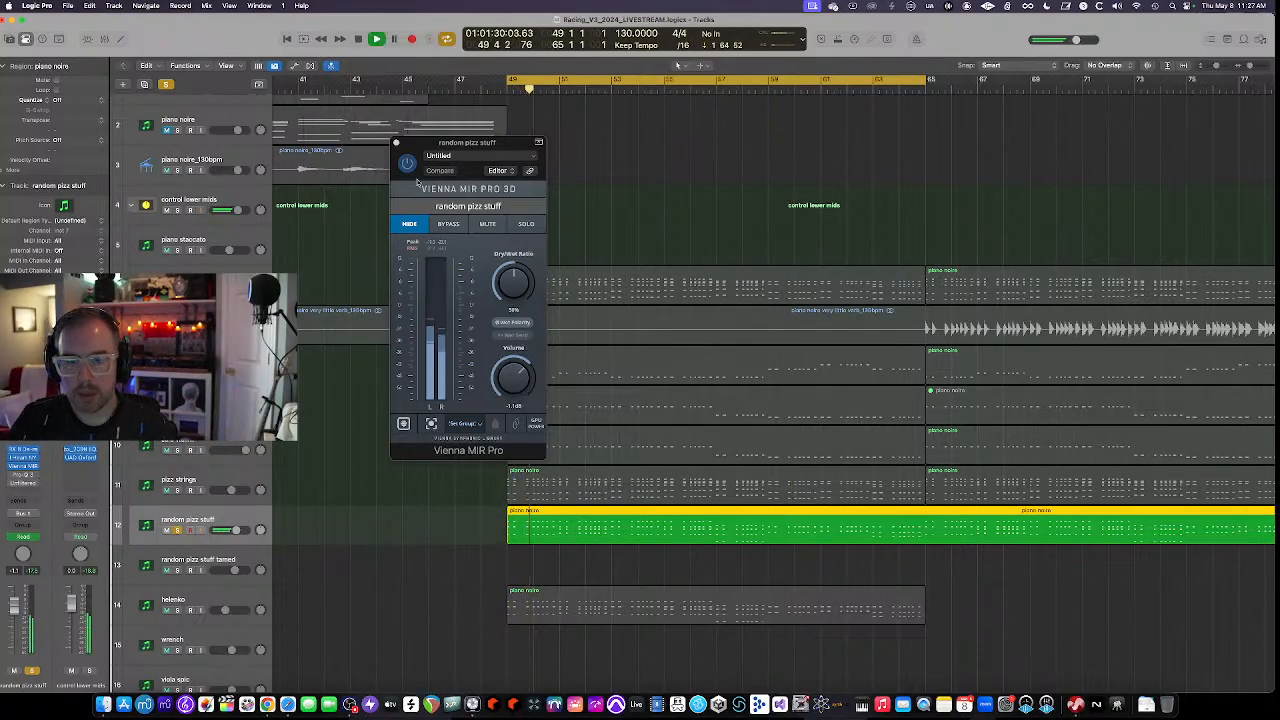
click(407, 164)
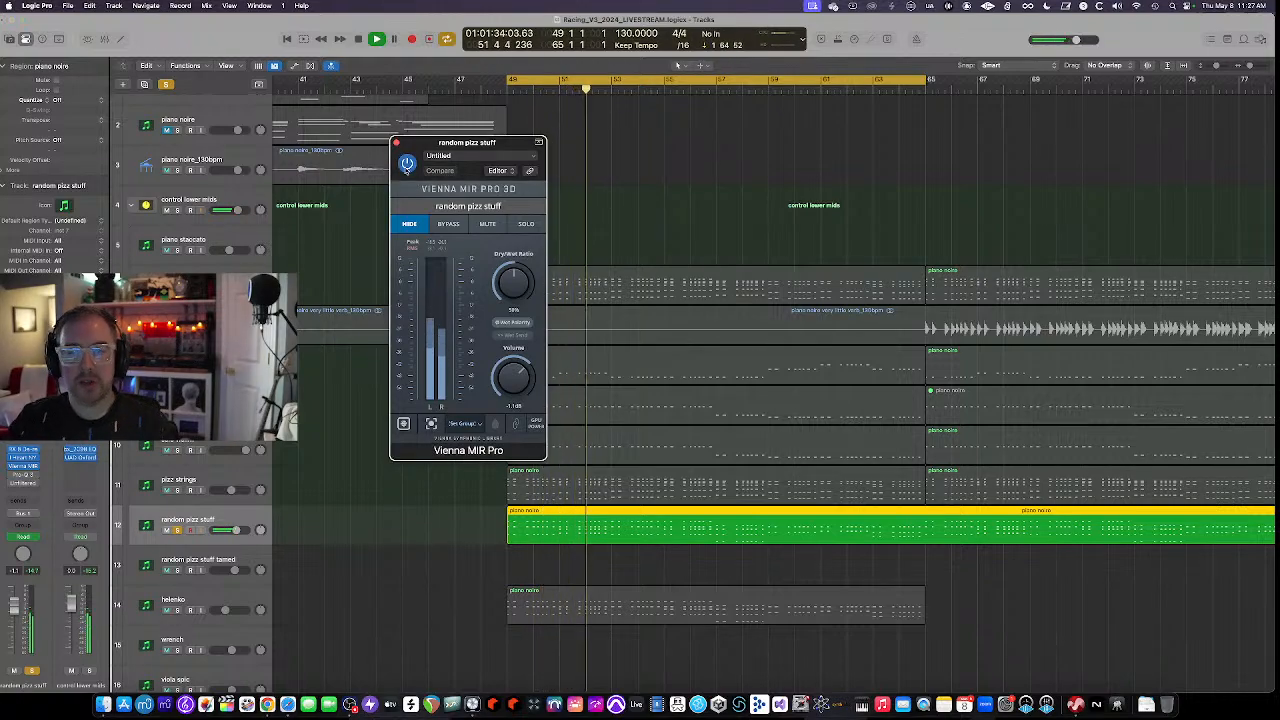
Toggle Vienna MIR Pro's bypass, switch to Safari and search the web for altiverb in a new tab
click(407, 164)
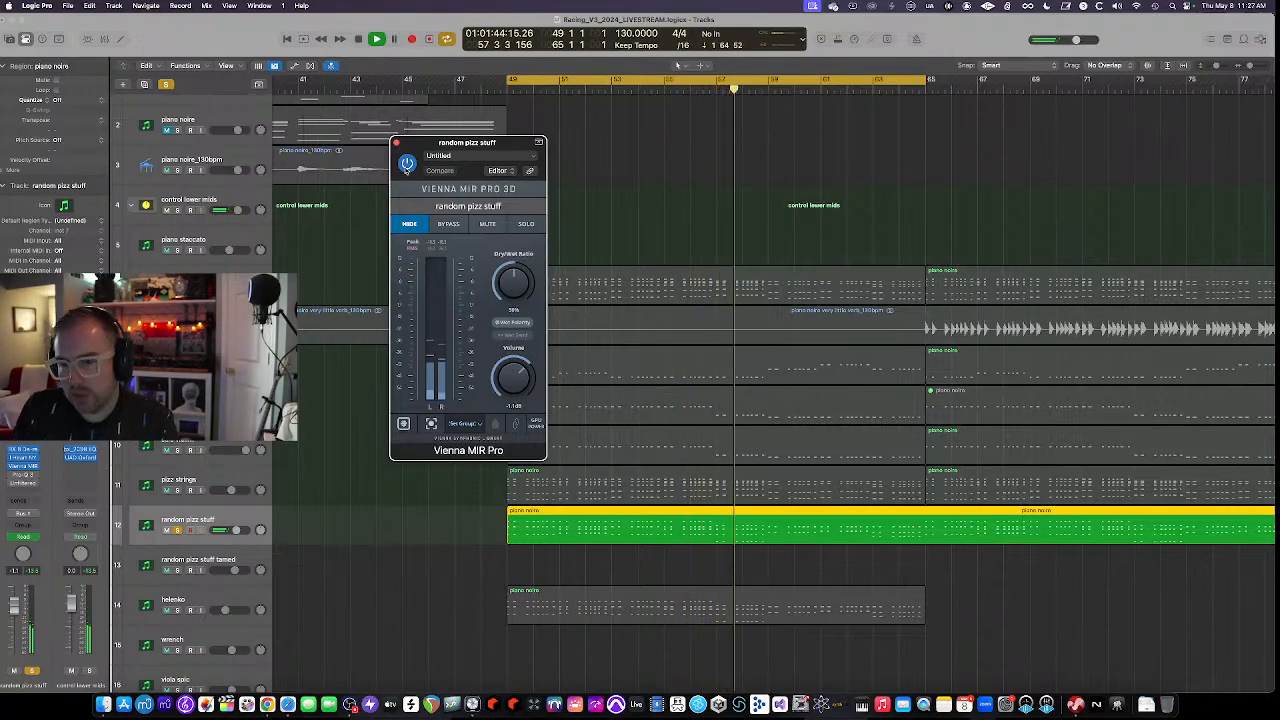
click(287, 703)
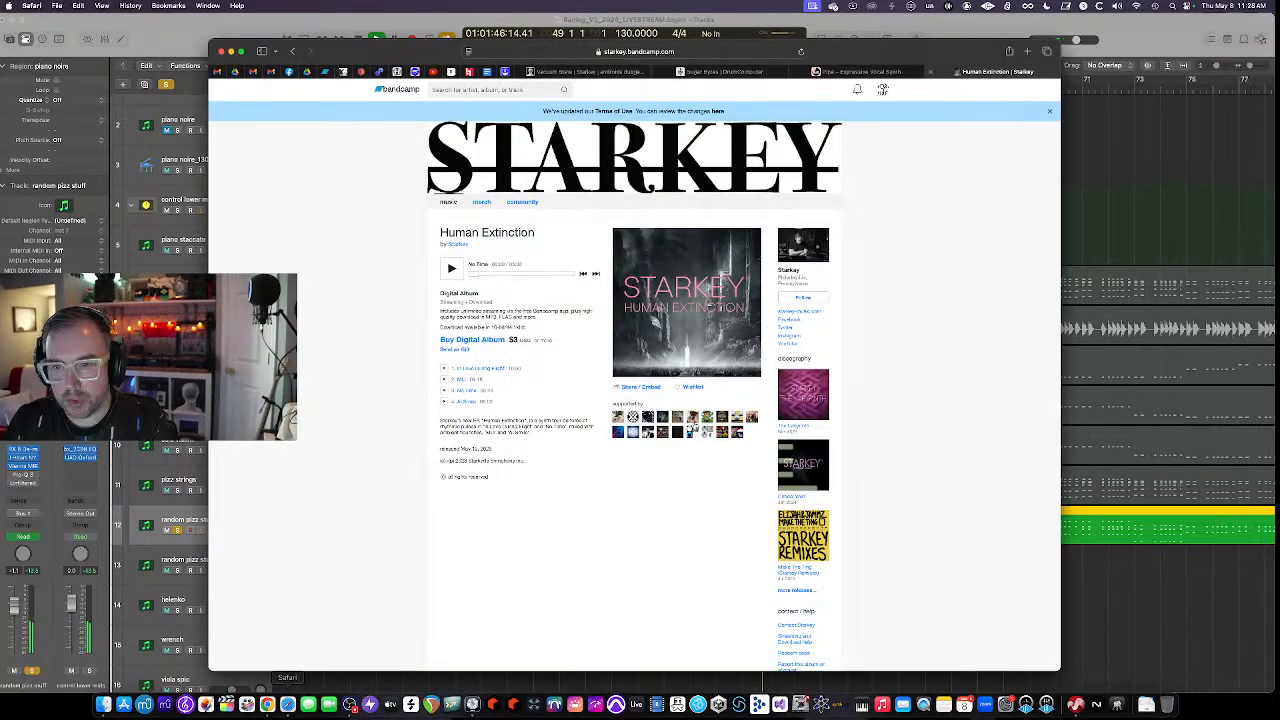
key(super+t)
text(altiverb)
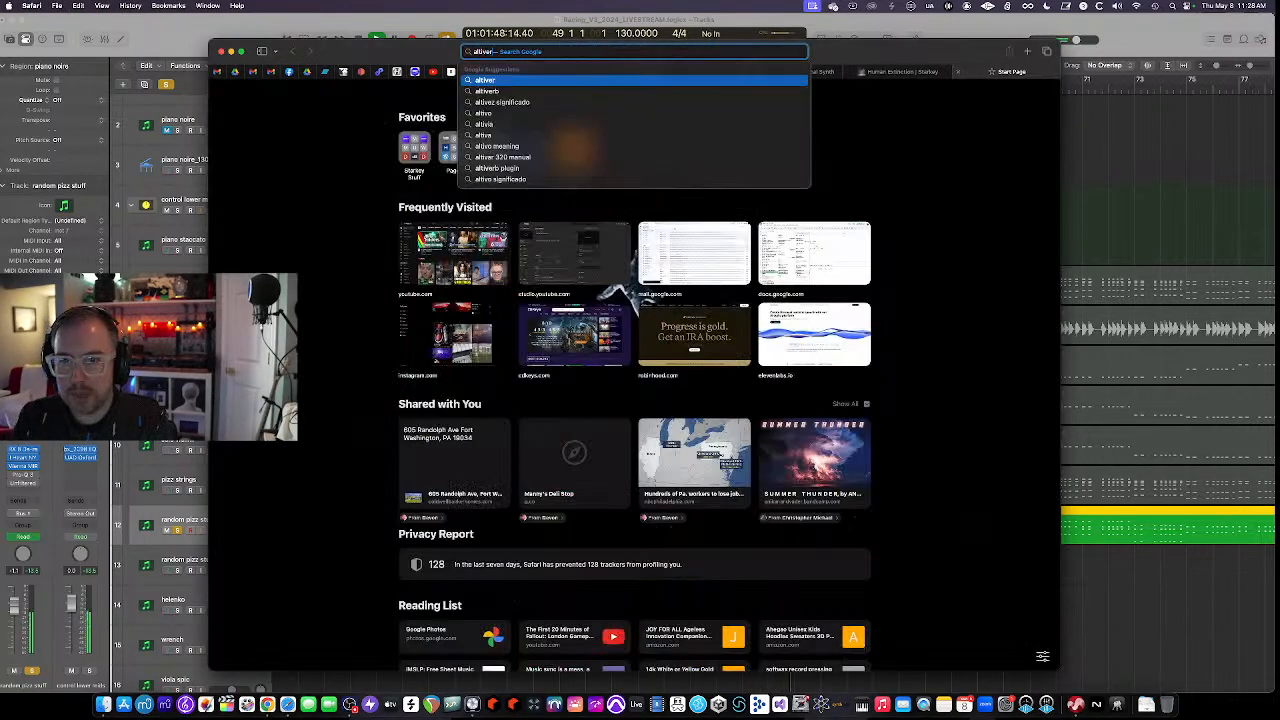
key(Return)
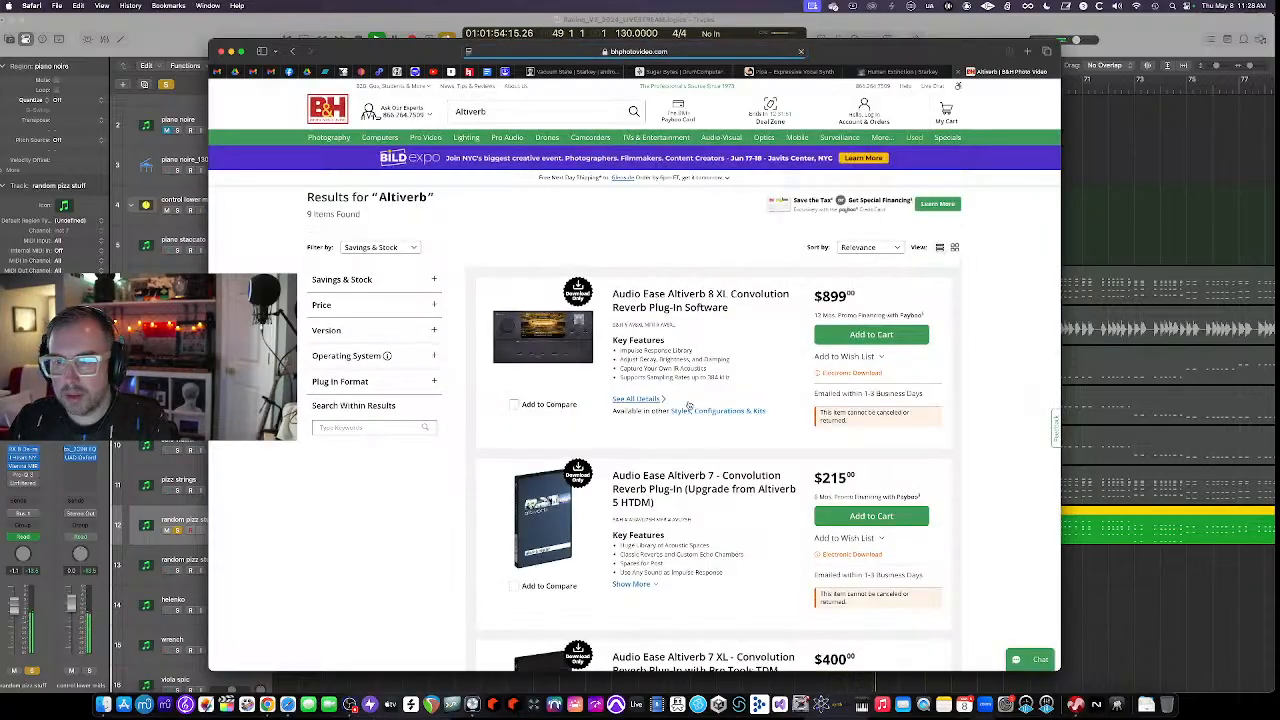
Read the Altiverb listings on the B&H results page, close that tab and return to Logic Pro
scroll(687, 407, down, 2)
scroll(687, 407, down, 1)
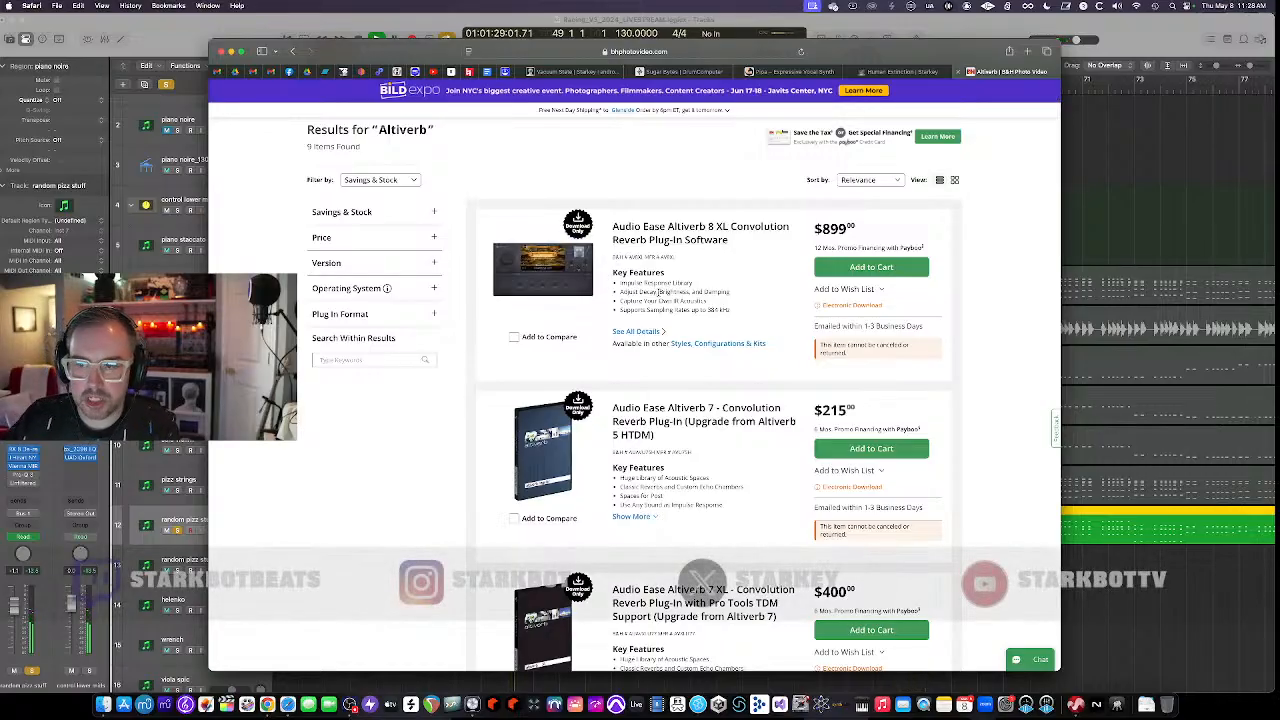
key(super+w)
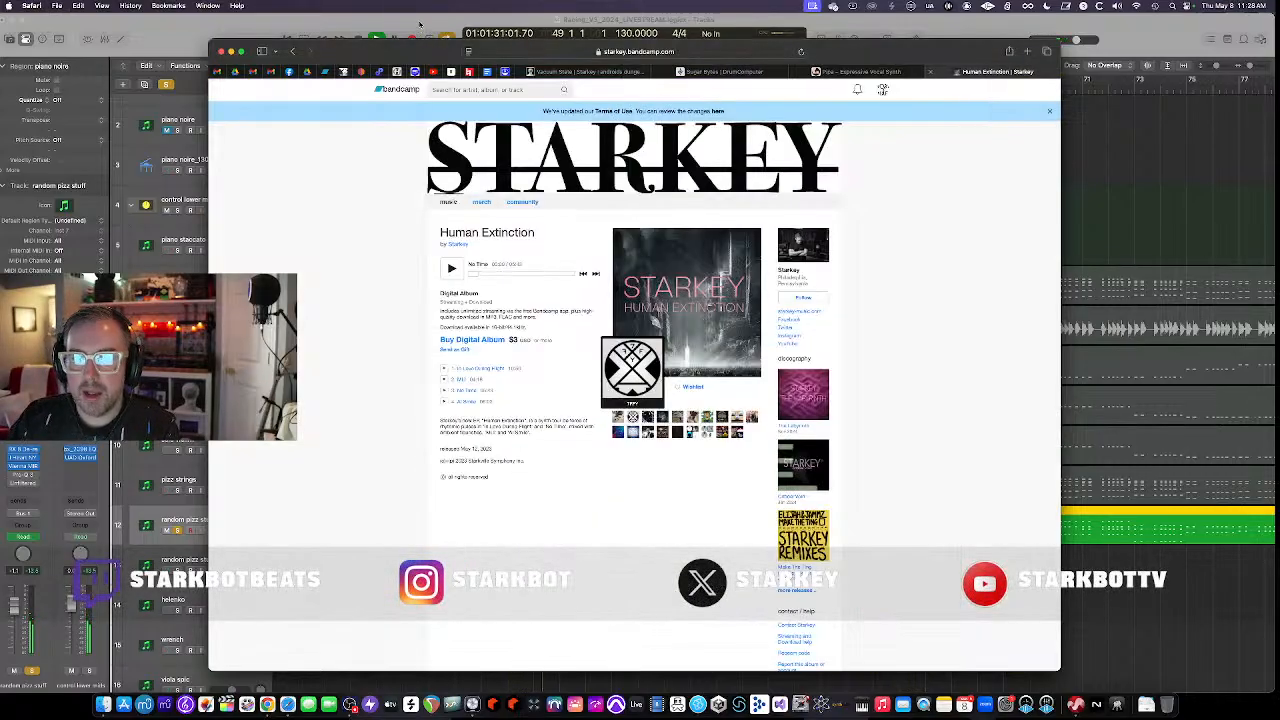
click(420, 24)
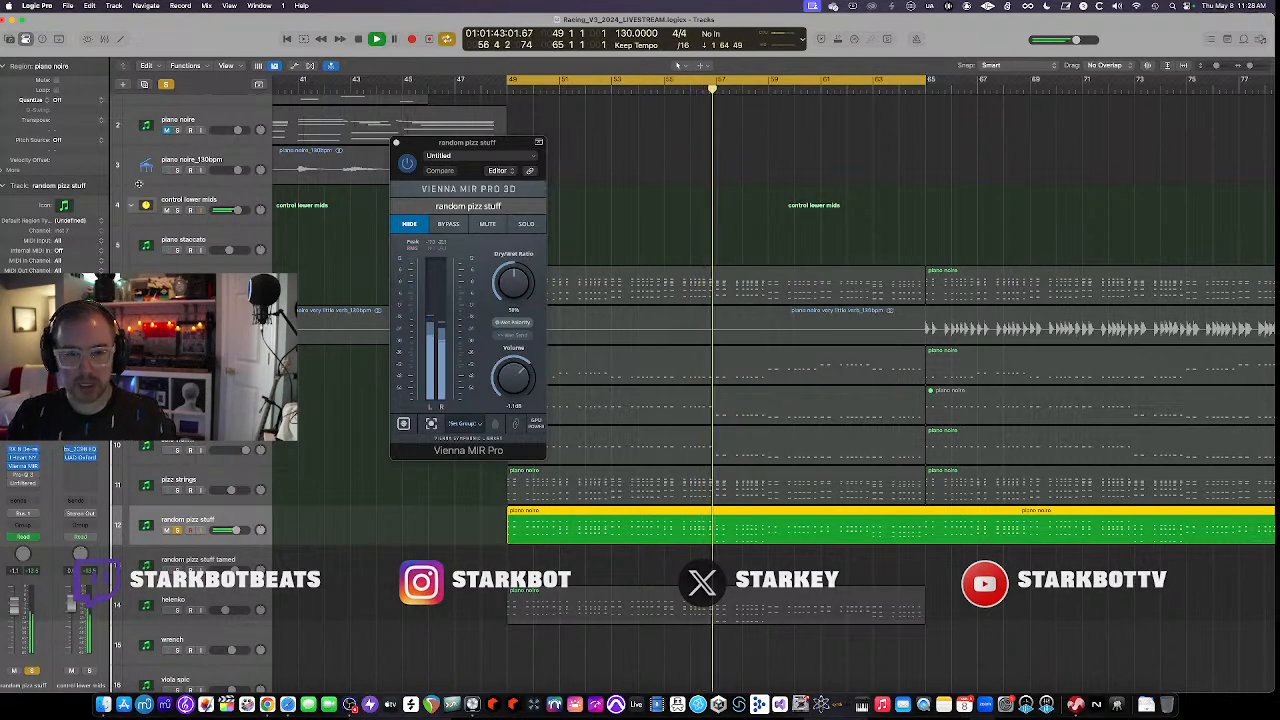
Inspect Pro-Q 3 and Unfiltered Audio G8 on random pizz stuff, re-enable the bypassed insert chain and close the plug-in windows
click(22, 475)
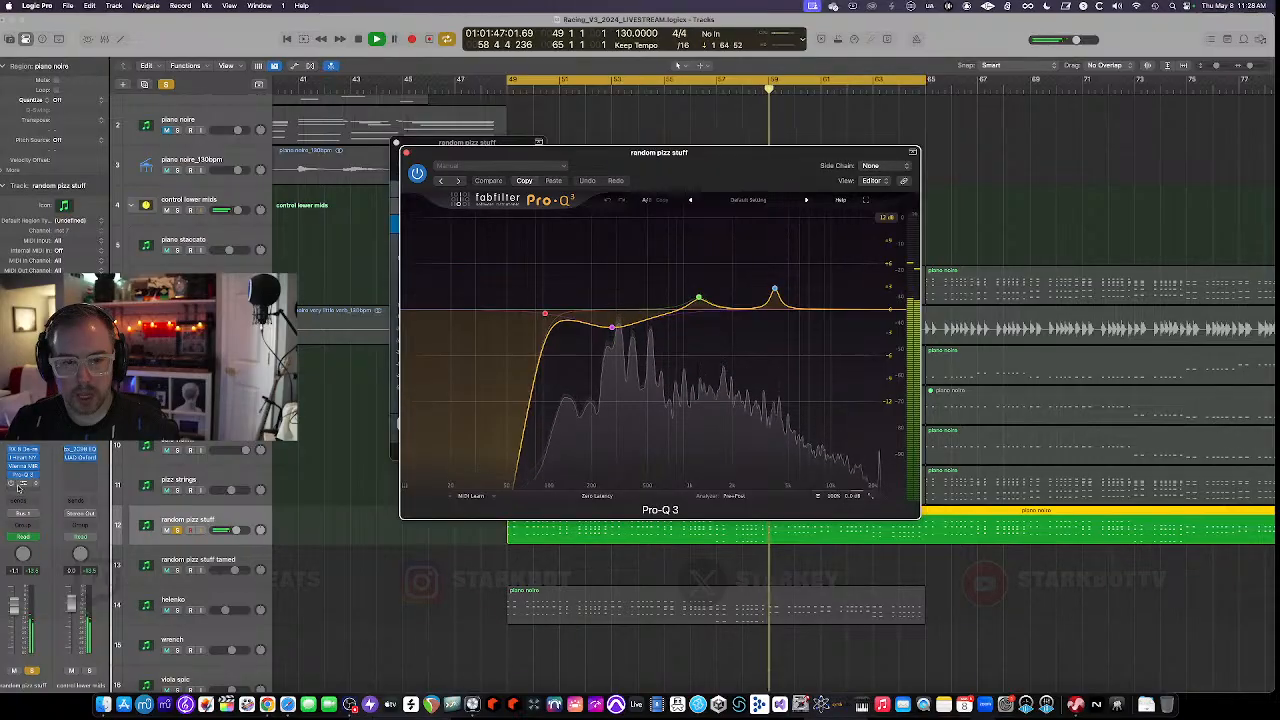
click(22, 484)
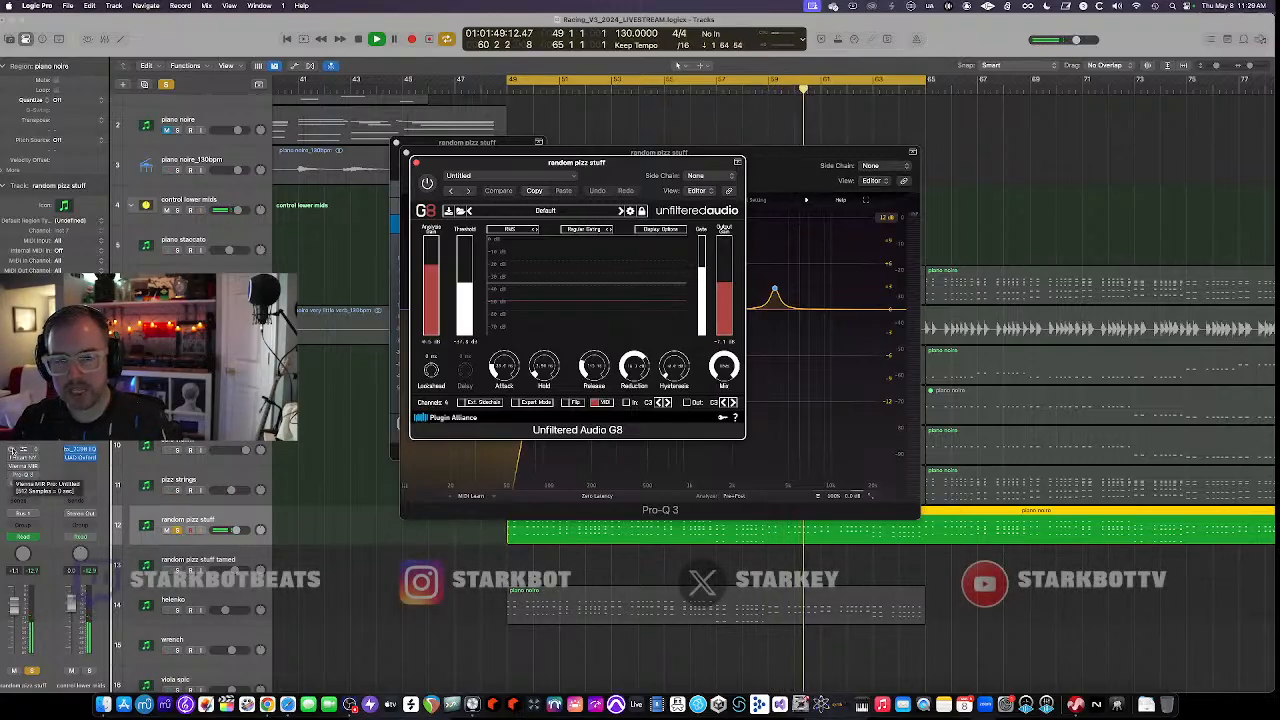
drag(12, 449, 15, 485)
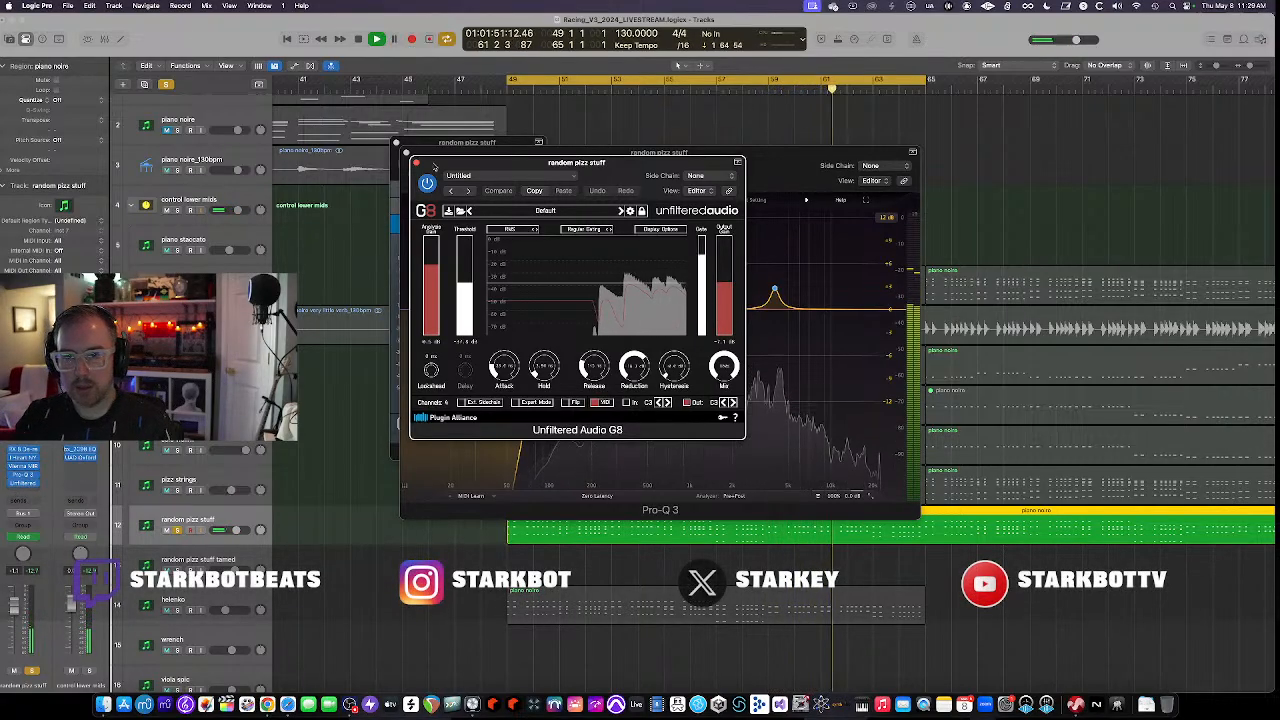
click(416, 162)
click(397, 143)
click(397, 143)
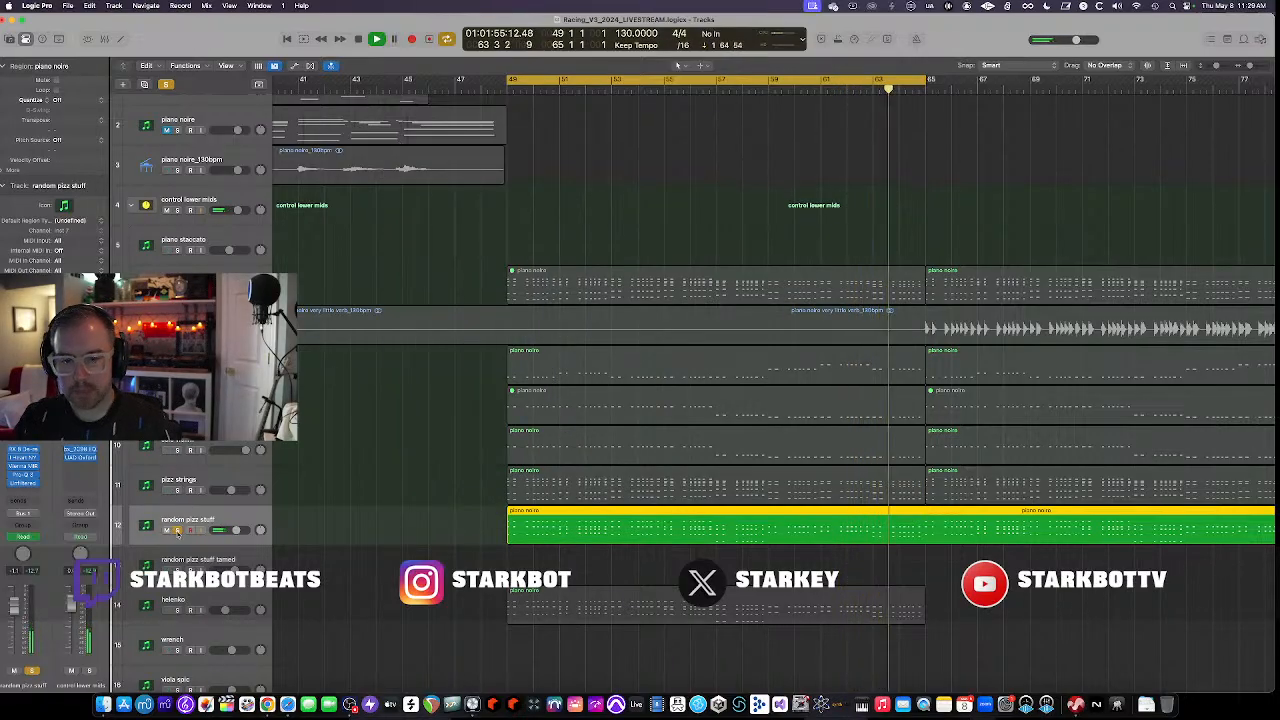
Stop playback and solo pizz strings instead of random pizz stuff
click(178, 530)
key(space)
click(178, 490)
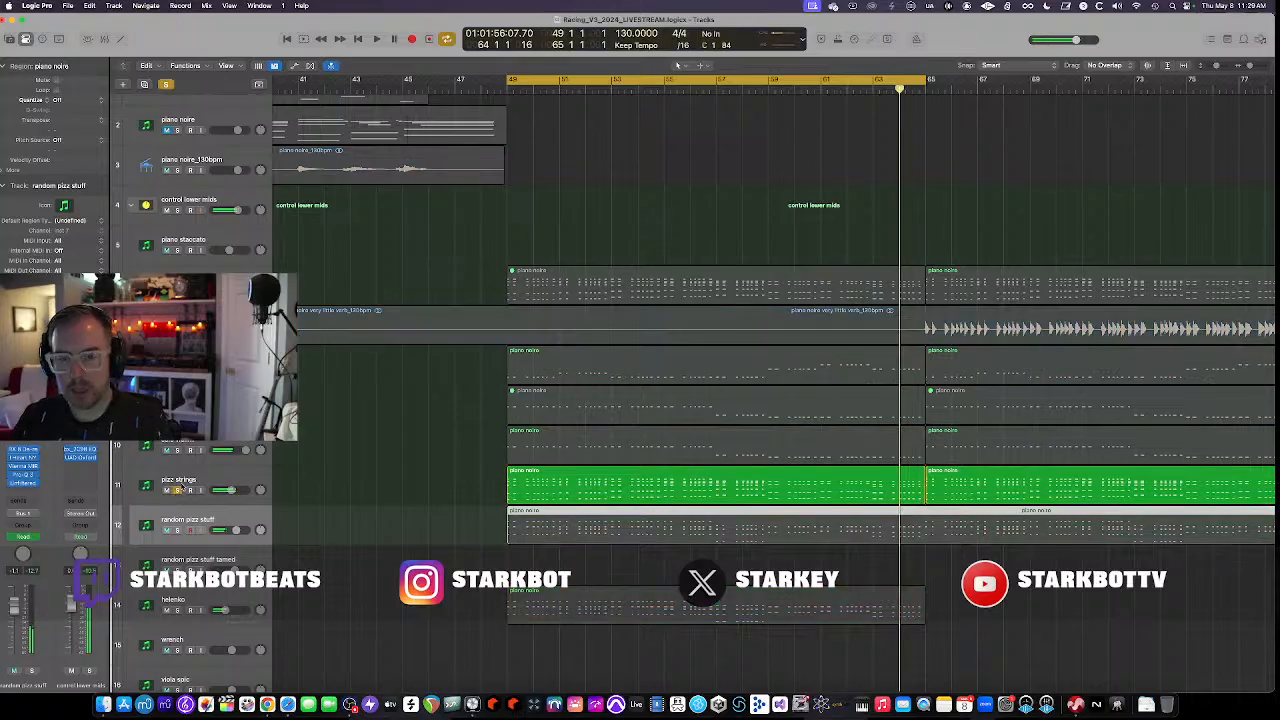
Examine the note pattern of the pizz strings region from bar 49 alongside the regions on the neighbouring tracks
scroll(692, 509, up, 2)
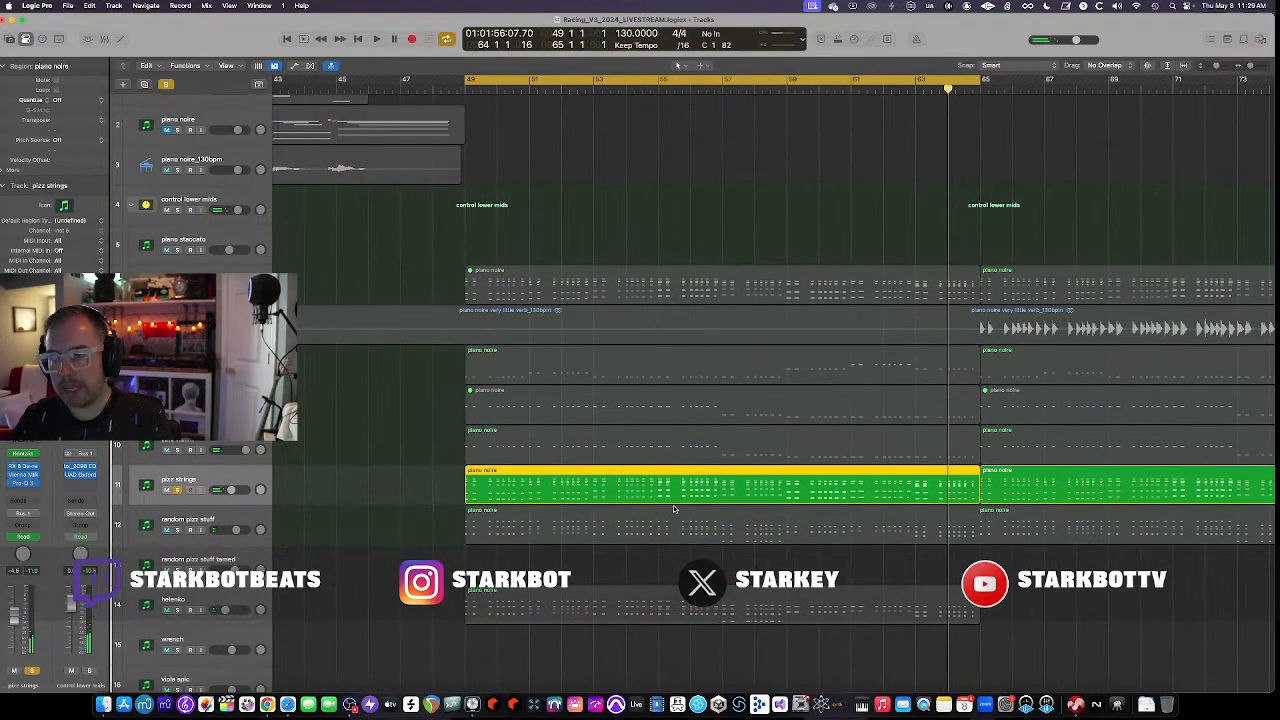
scroll(676, 510, down, 4)
scroll(674, 509, up, 8)
scroll(674, 509, down, 3)
scroll(674, 509, up, 5)
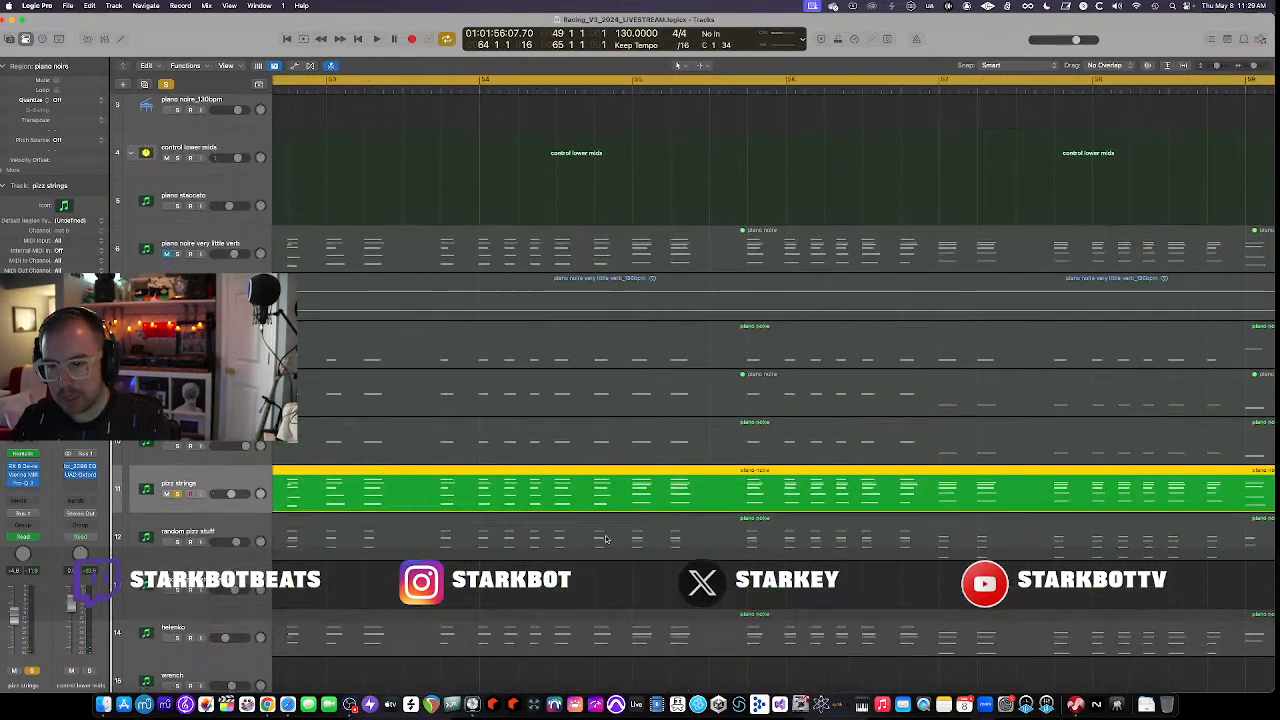
scroll(640, 515, down, 1)
scroll(490, 542, left, 10)
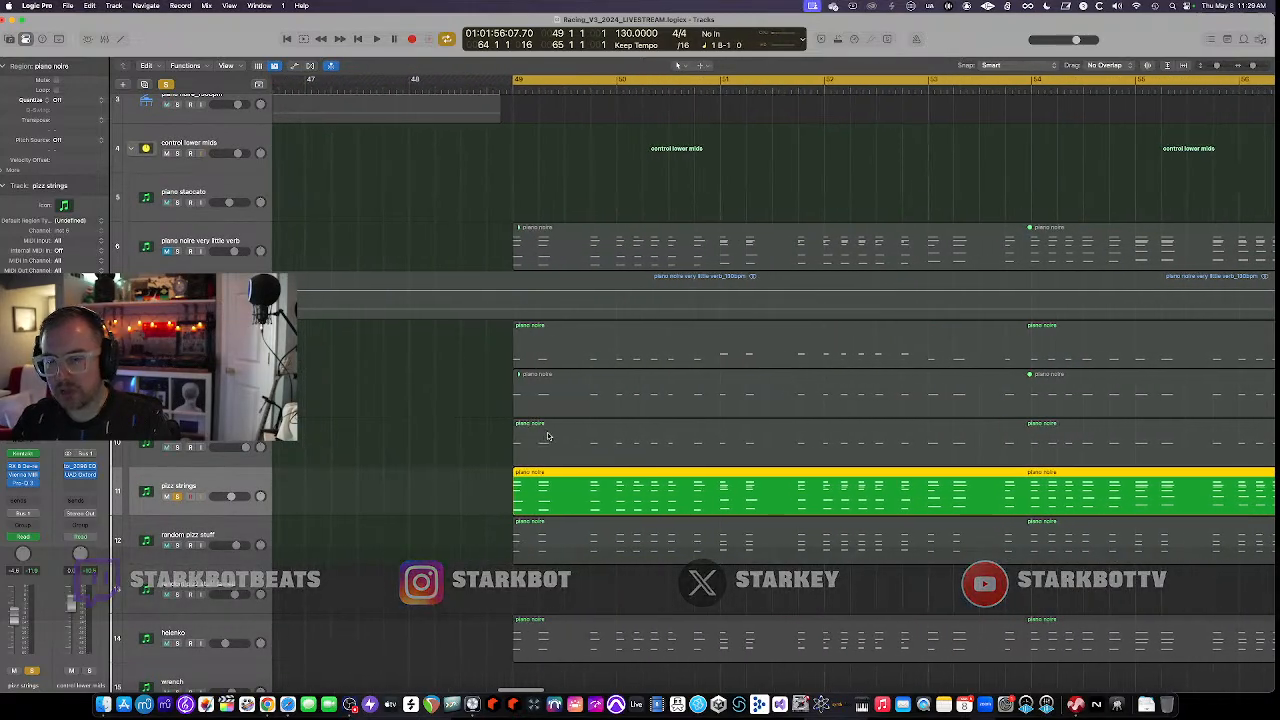
scroll(601, 496, up, 3)
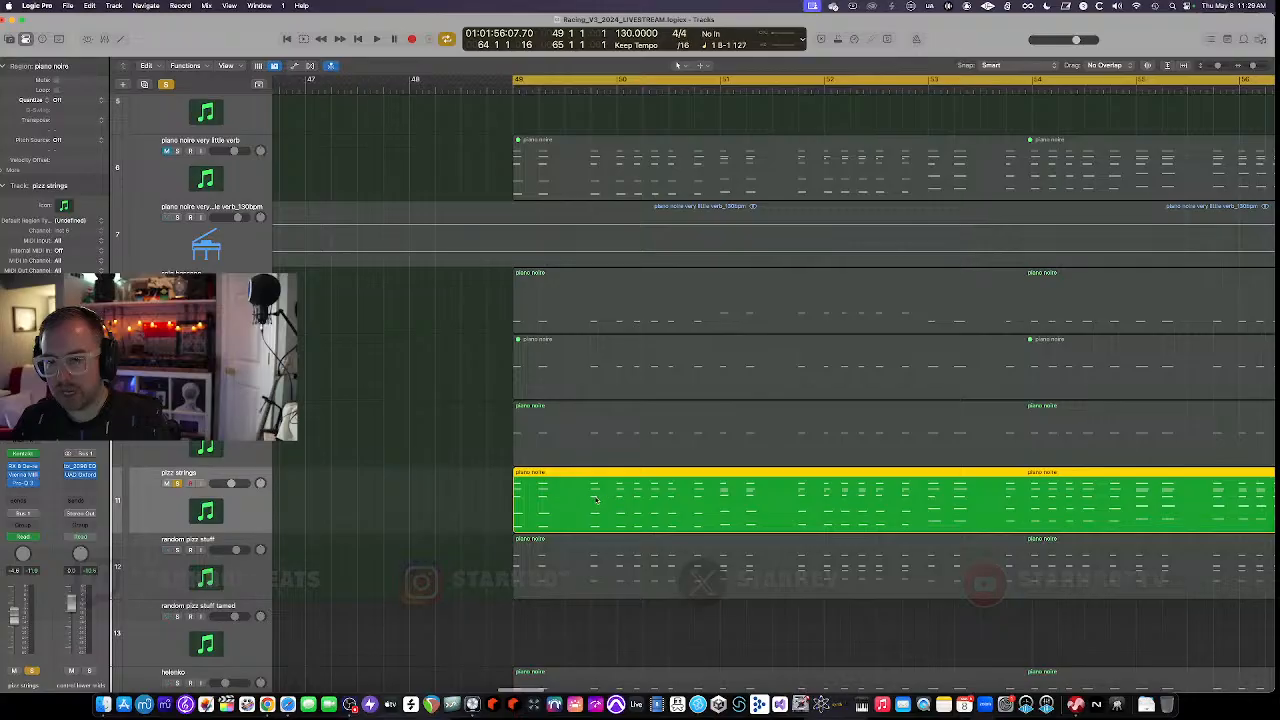
scroll(596, 500, down, 3)
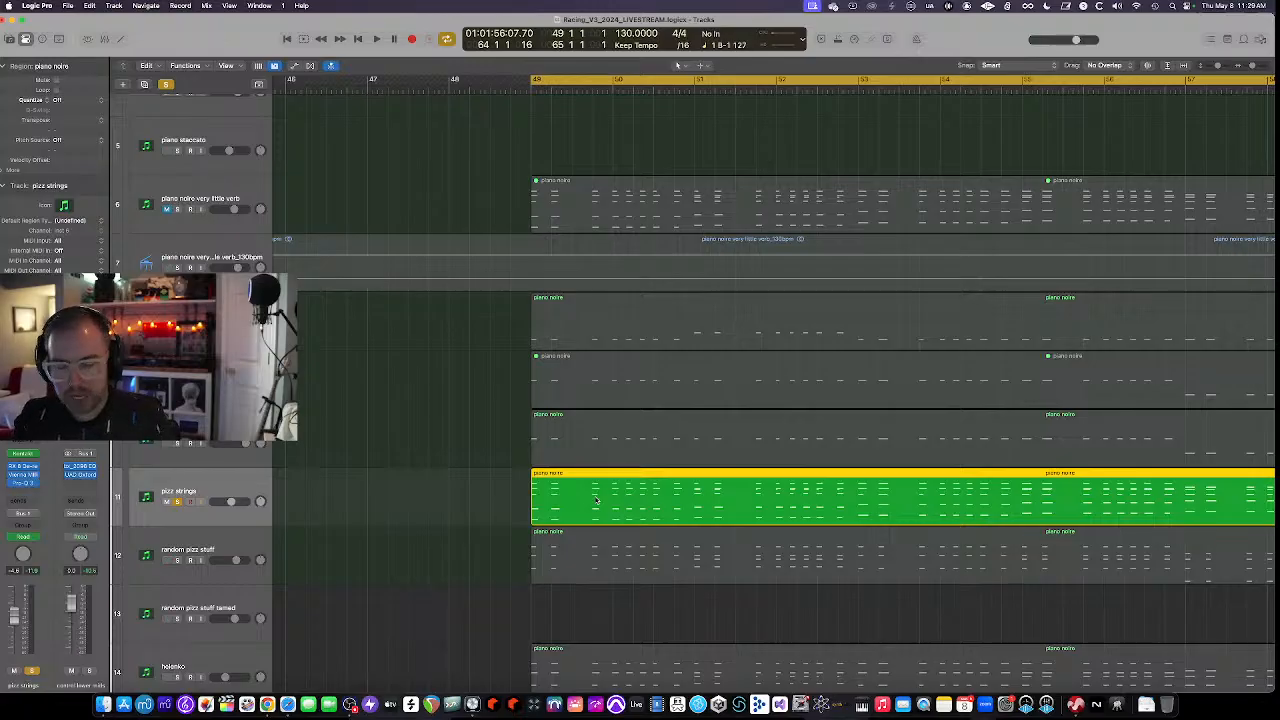
Bring up the Kontakt Raw Strings instrument on pizz strings, play the soloed loop and inspect the track's RX 8 De-reverb
click(23, 455)
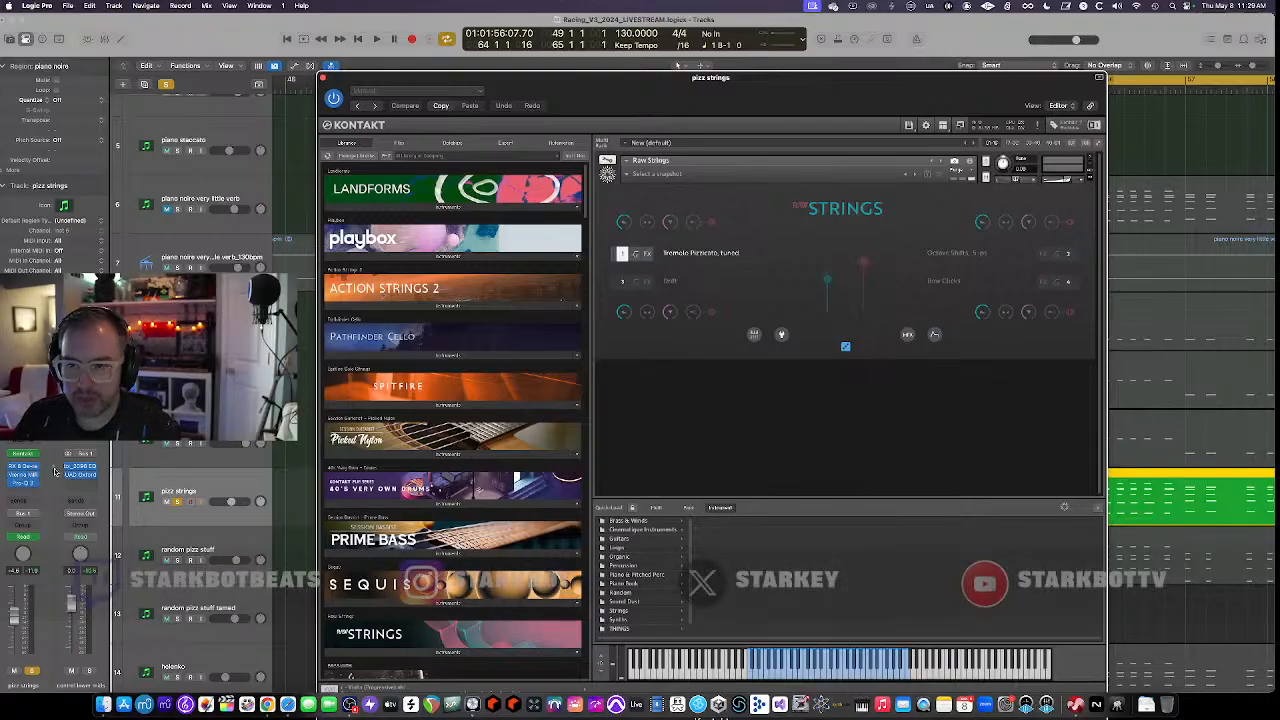
key(space)
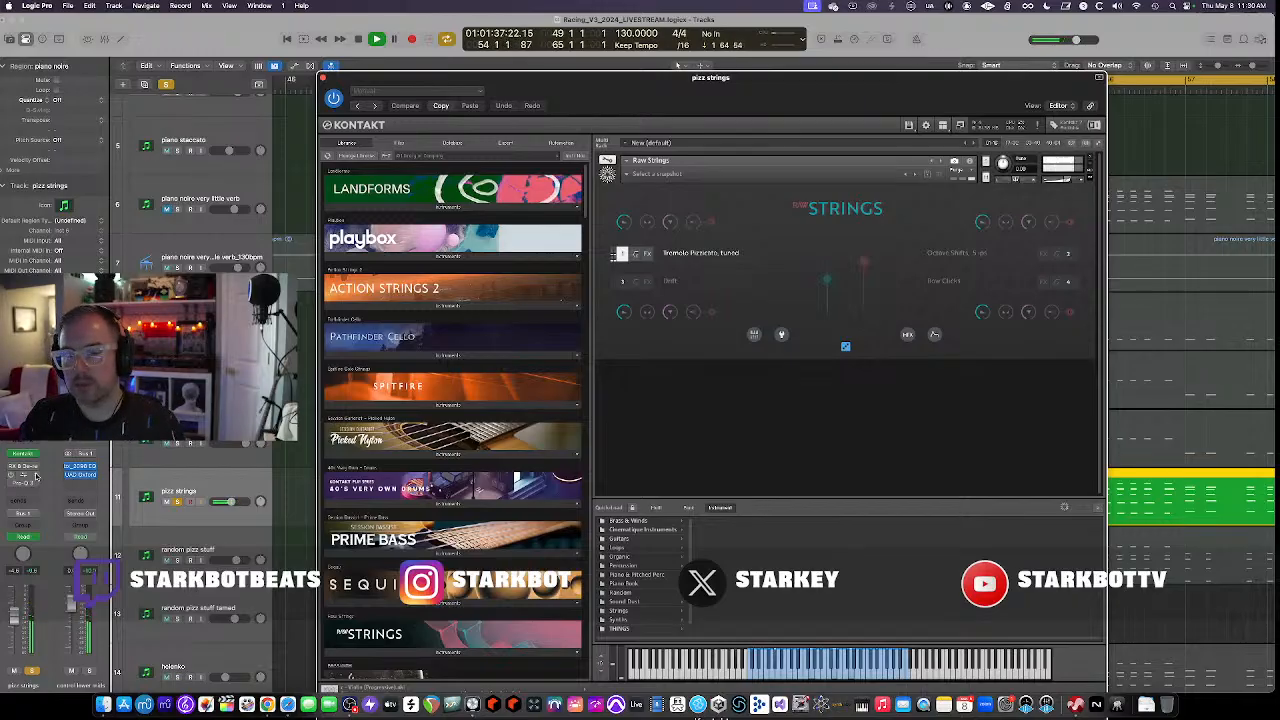
click(20, 466)
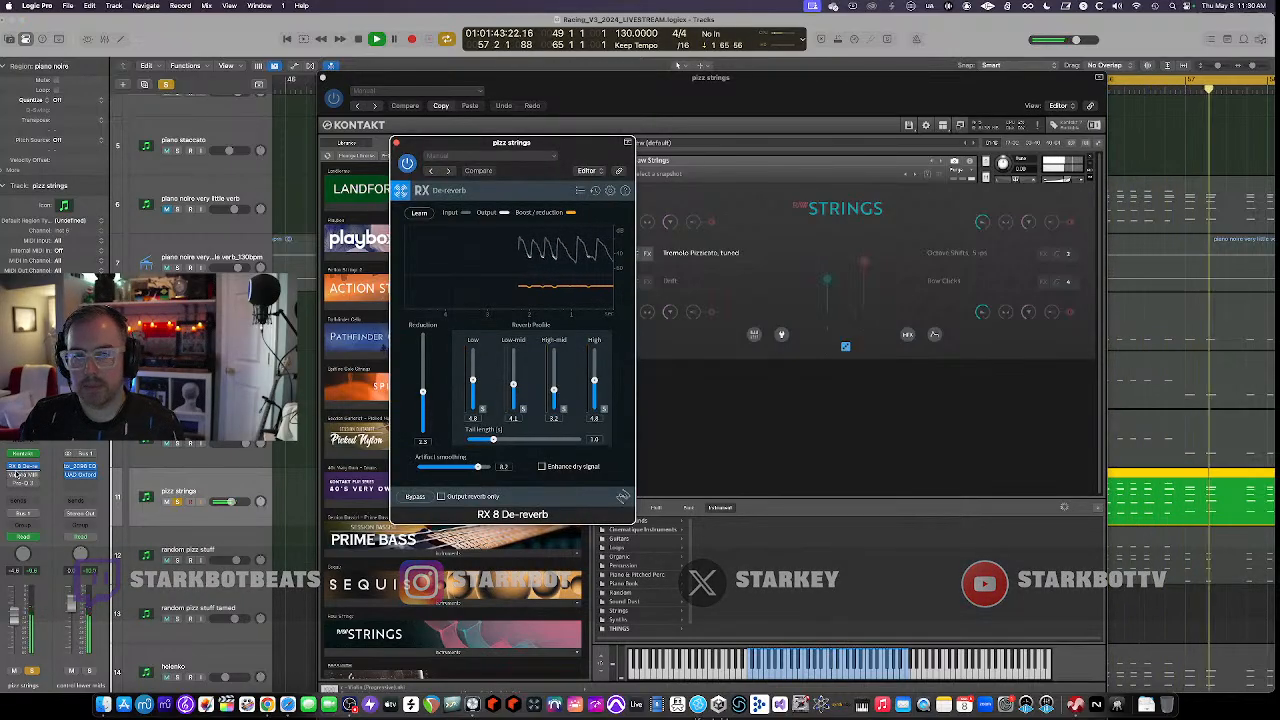
Toggle Vienna MIR Pro's bypass on pizz strings, inspect its Pro-Q 3 curve and close all the track's plug-in windows
click(21, 477)
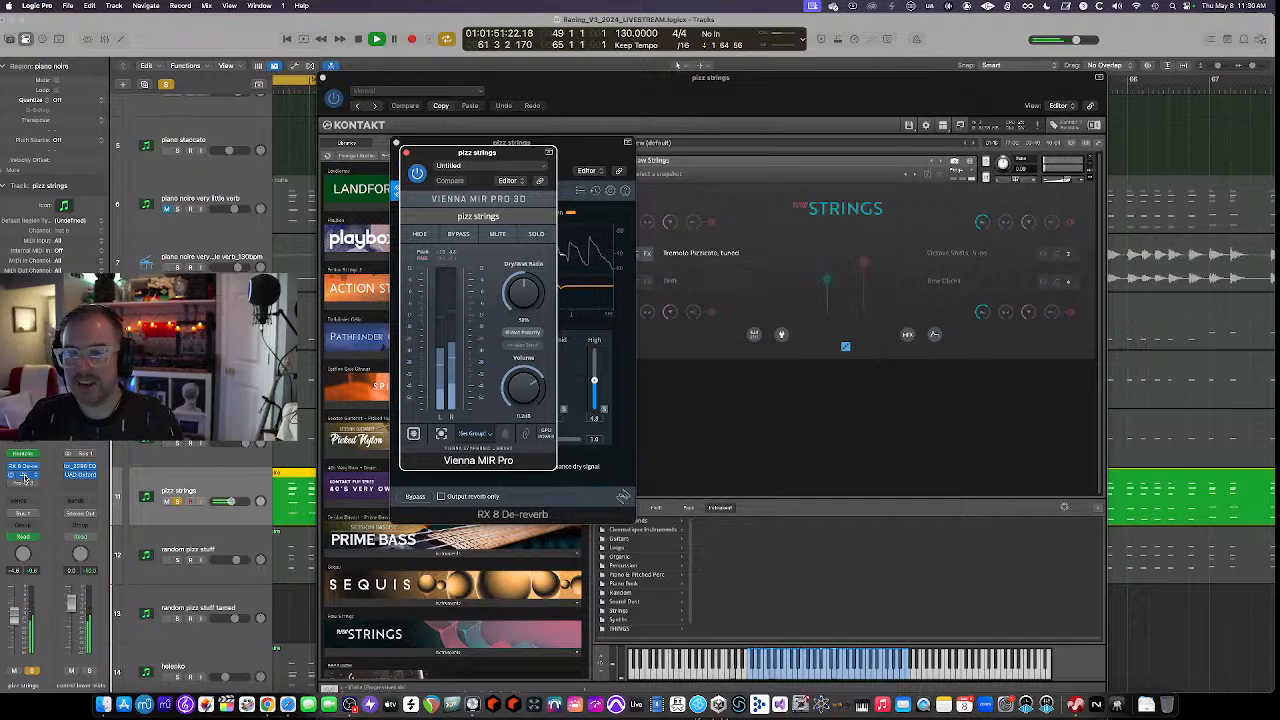
click(14, 478)
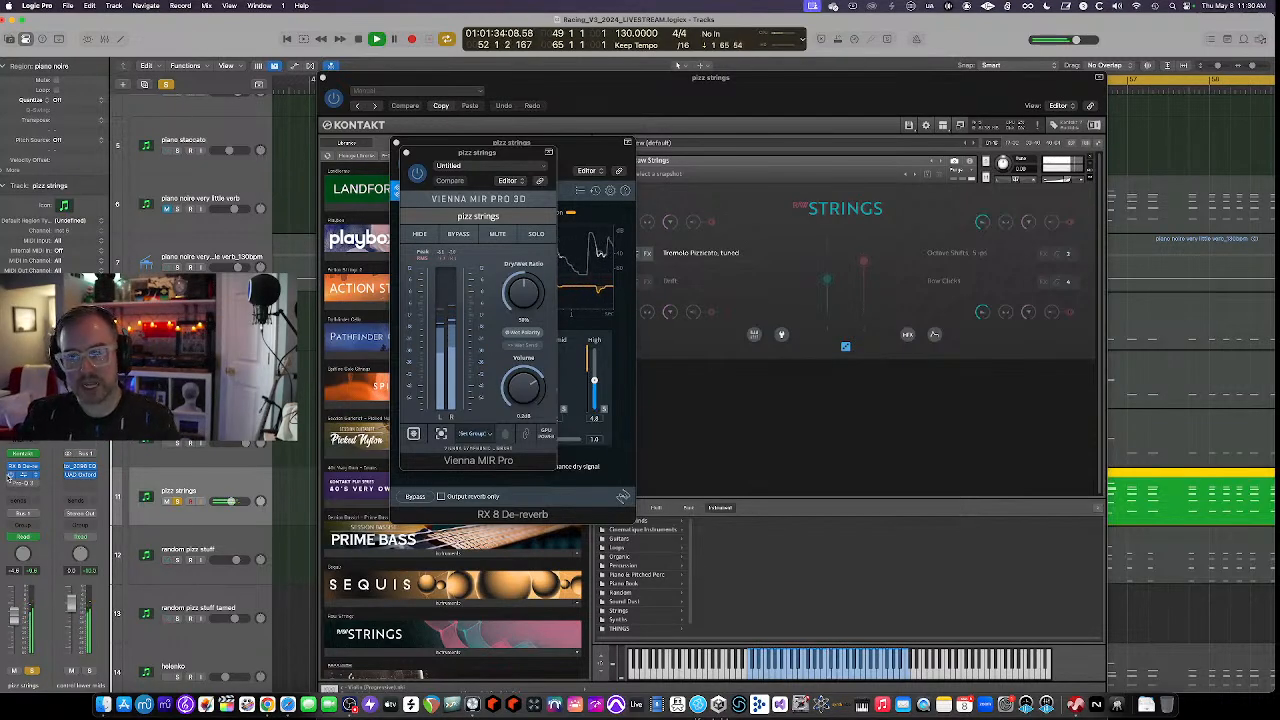
click(22, 484)
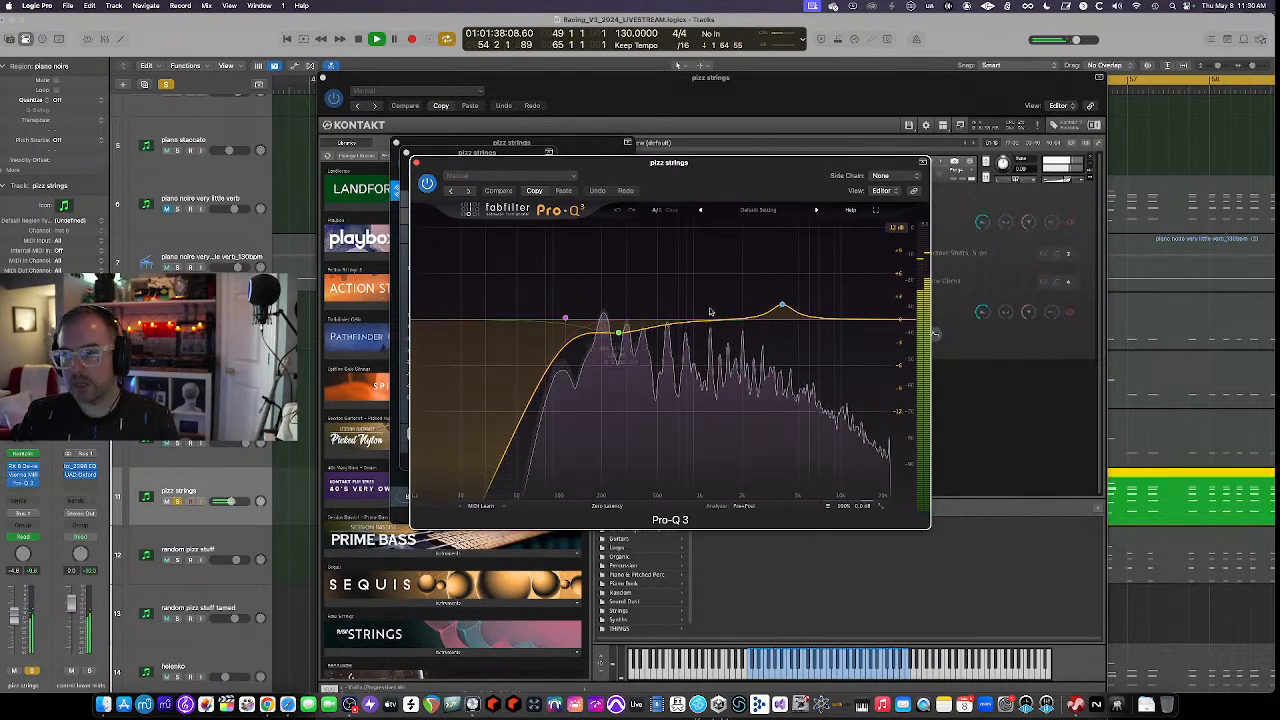
click(417, 163)
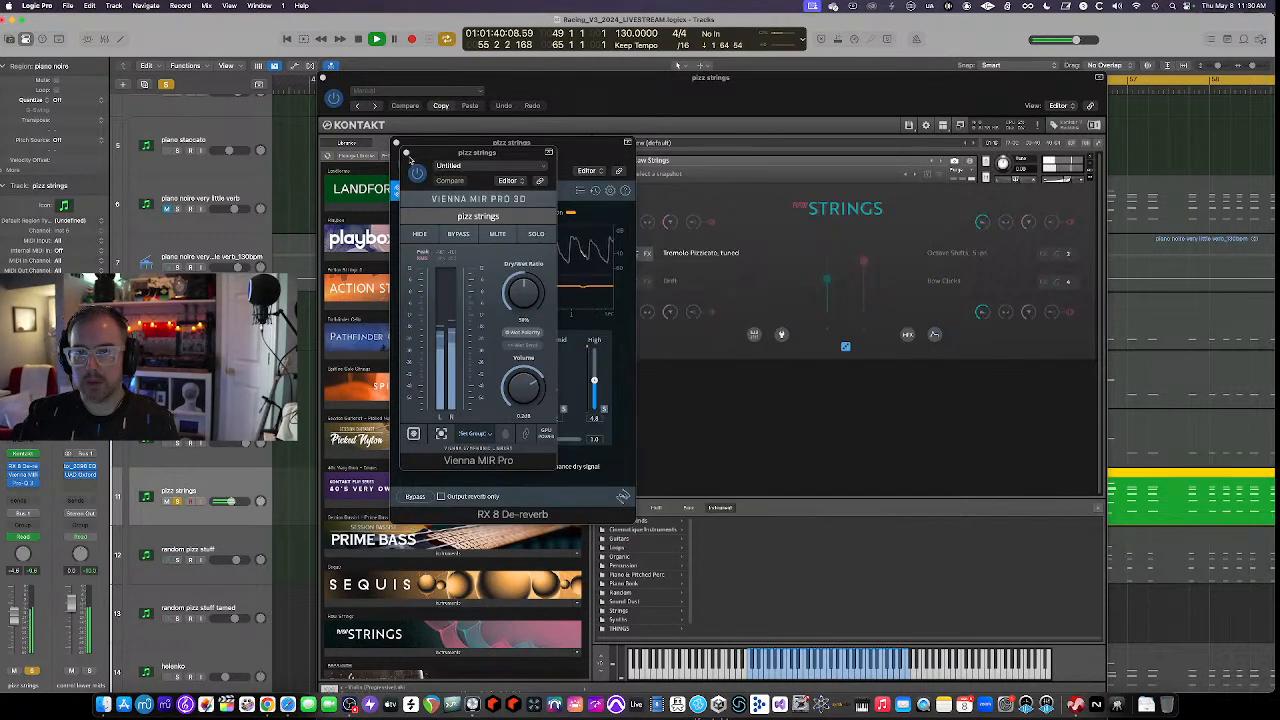
click(397, 143)
click(397, 143)
click(327, 81)
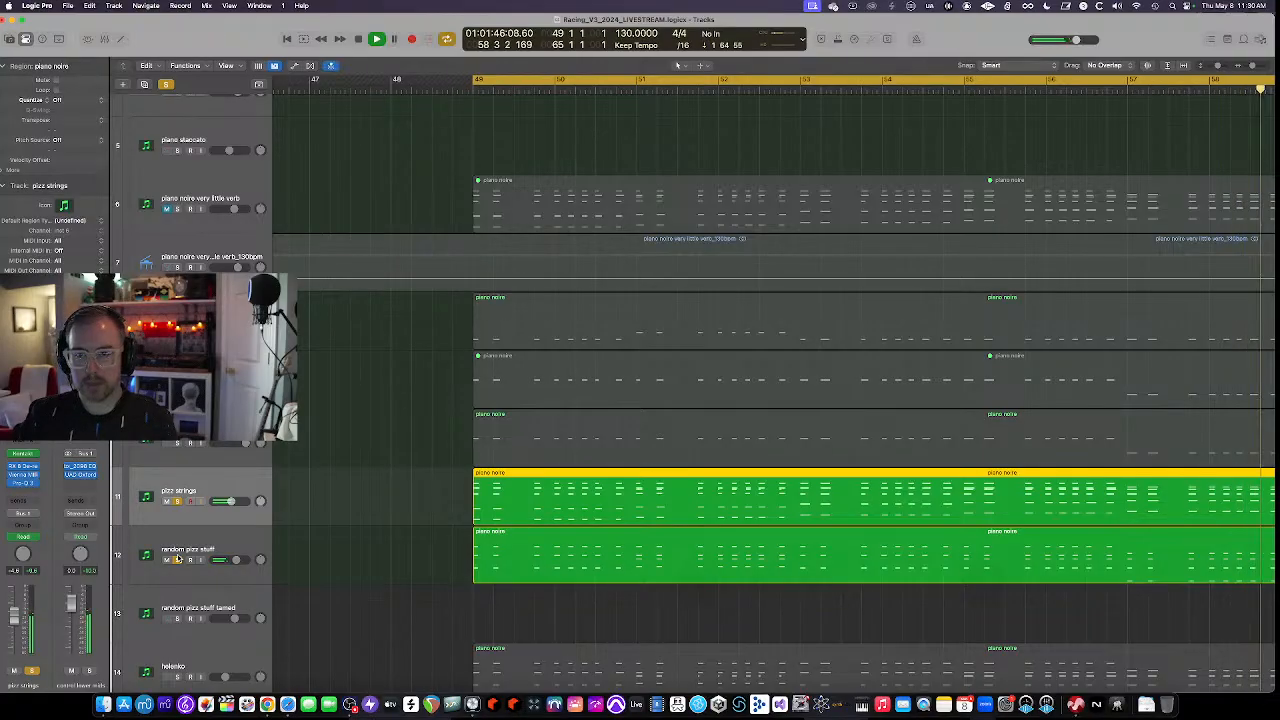
Solo helenko, take pizz strings and random pizz stuff out of solo, and select the helenko track
scroll(332, 564, down, 1)
scroll(332, 564, down, 2)
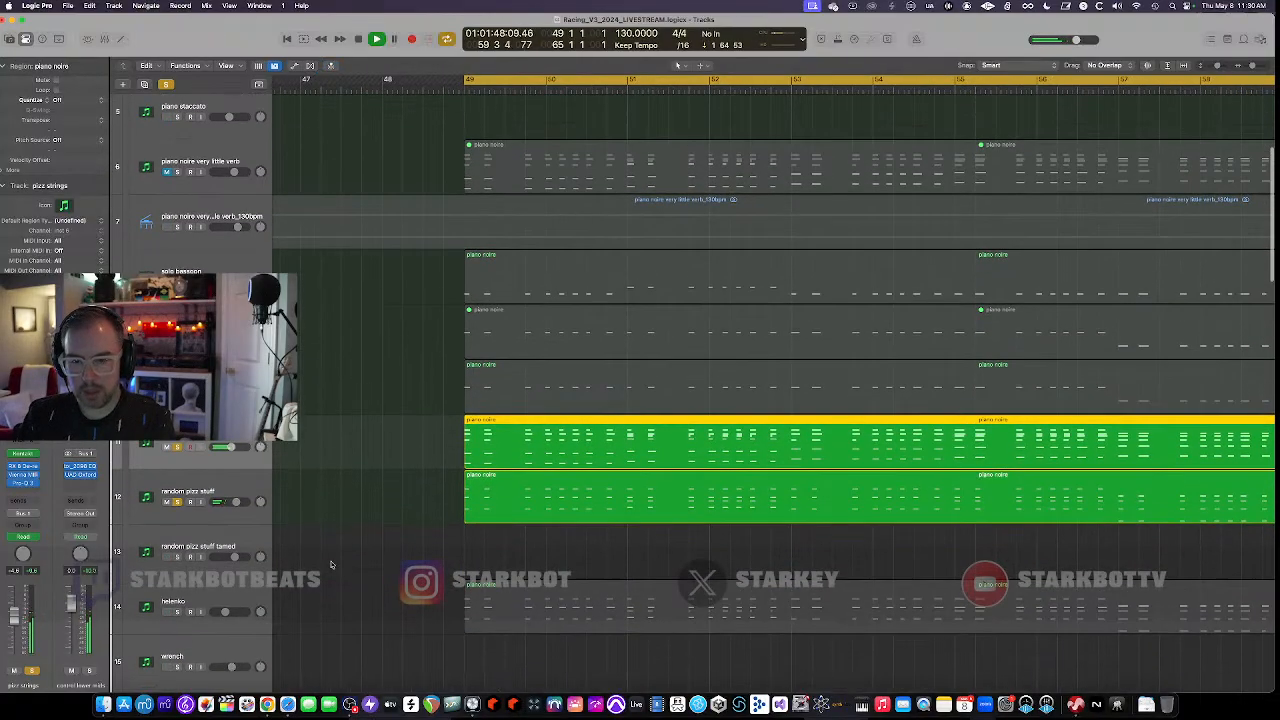
scroll(332, 564, down, 3)
click(177, 607)
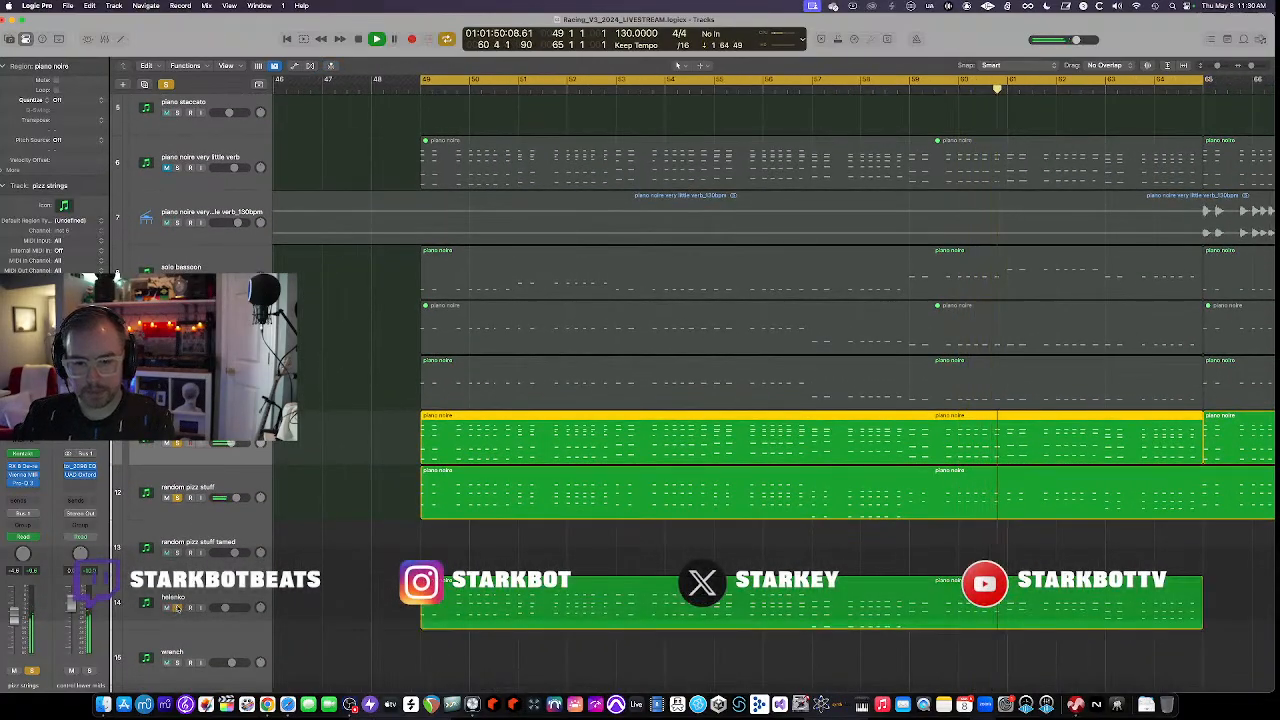
click(177, 497)
click(177, 443)
click(207, 592)
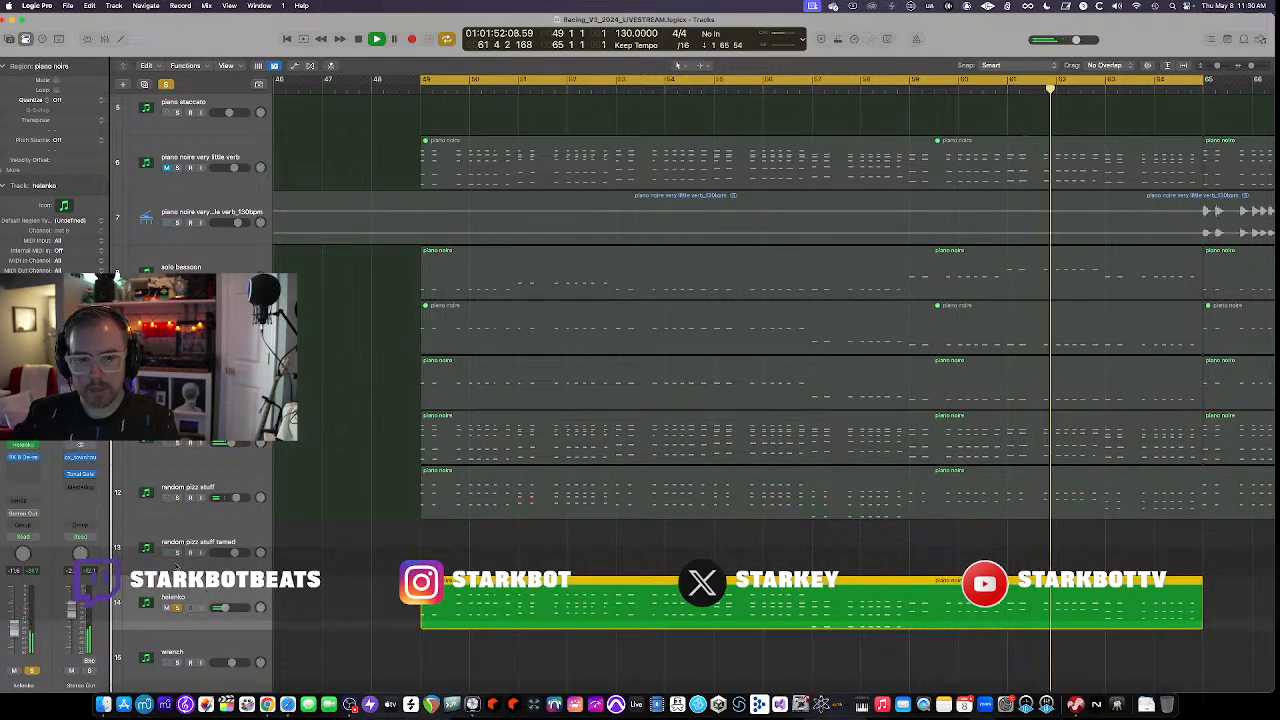
Inspect the Helenko instrument and RX 8 De-reverb on helenko, toggle the de-reverb's bypass, and close the plug-in windows
click(22, 447)
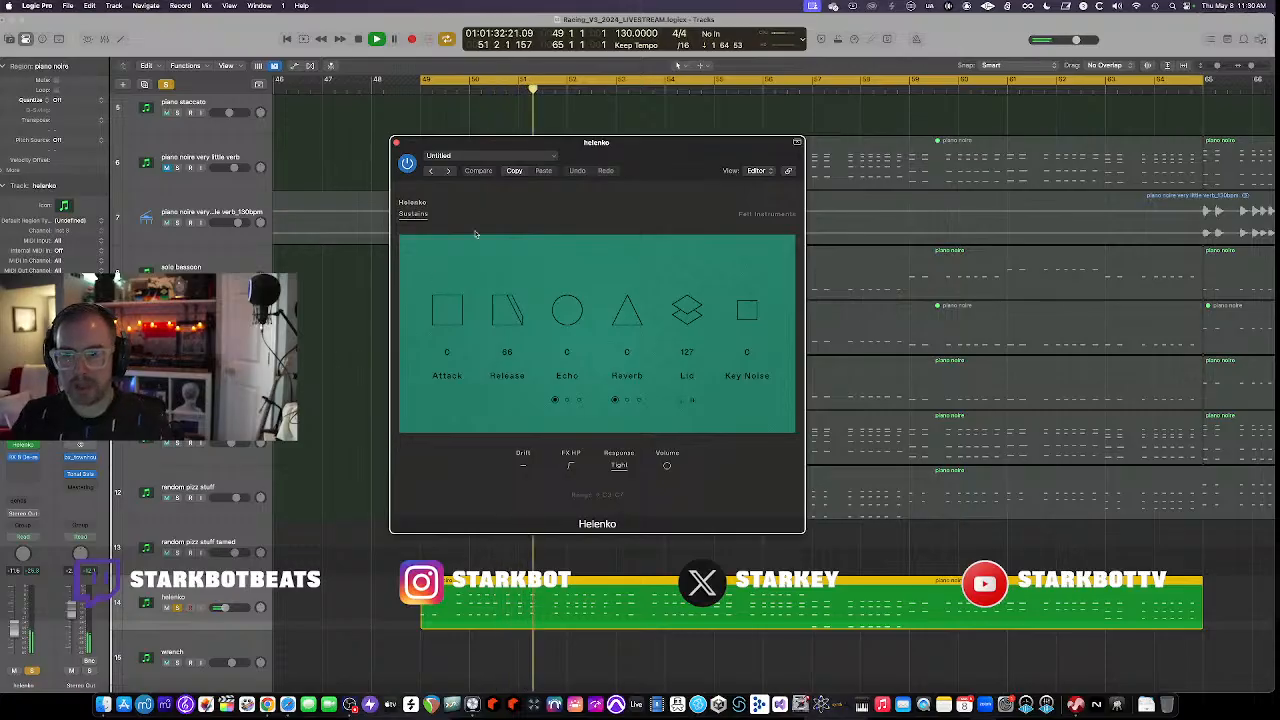
click(24, 458)
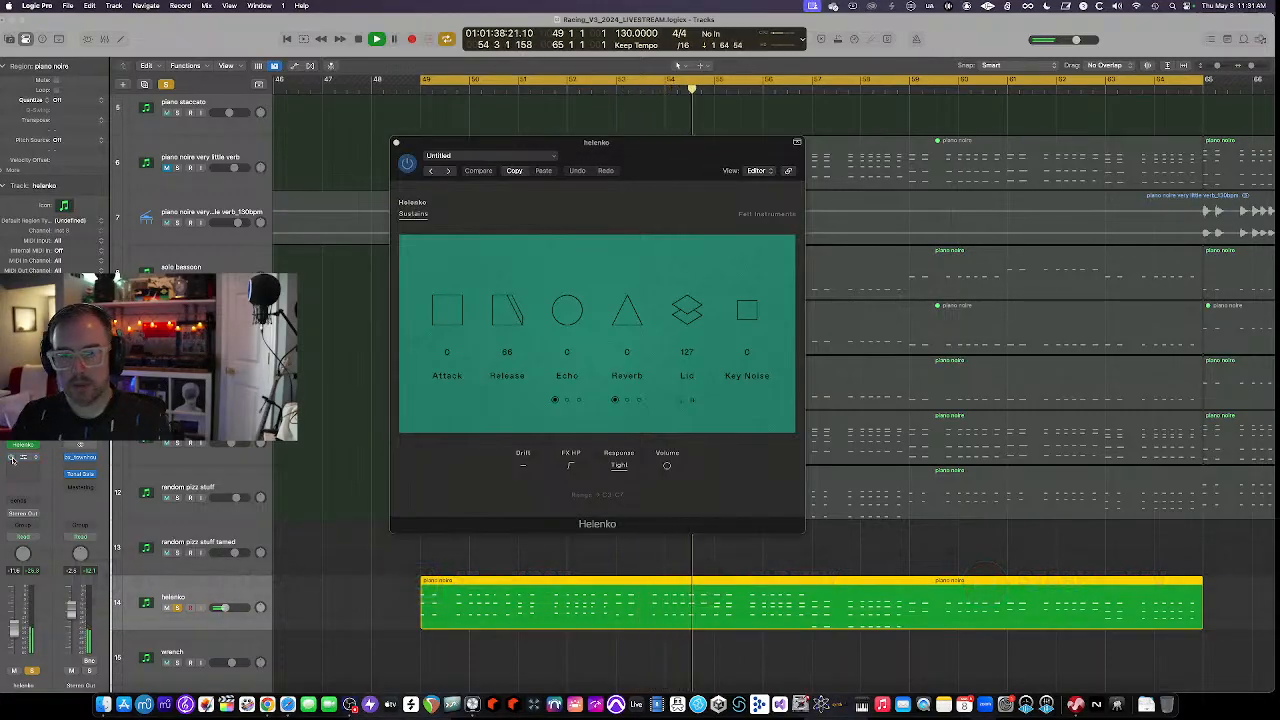
click(12, 459)
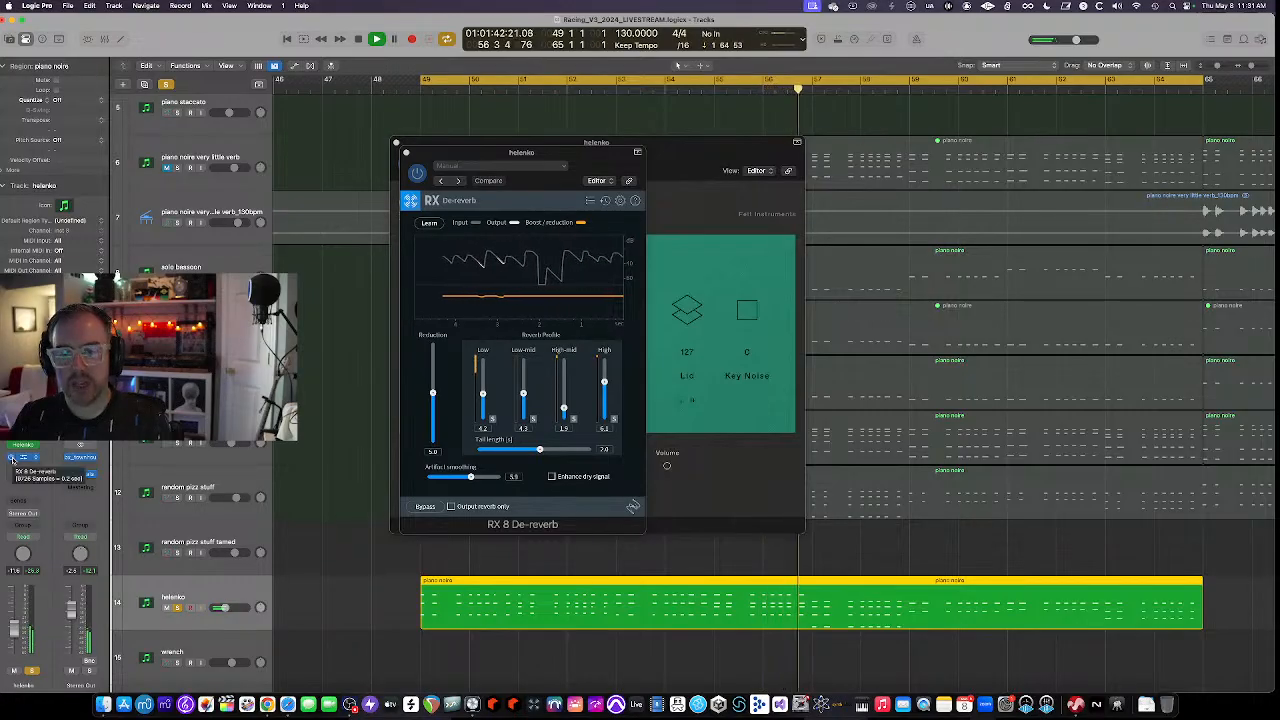
click(396, 144)
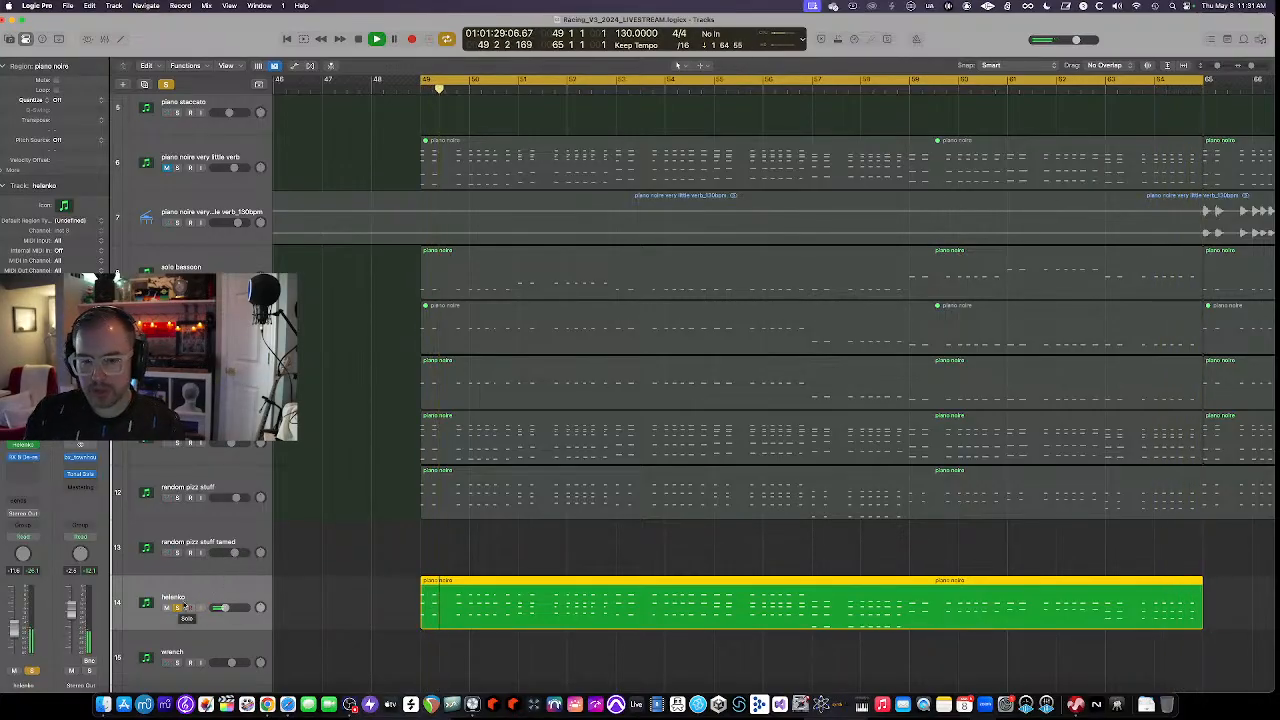
Solo the solo bassoon track instead of helenko and check its Kontakt Berlin Woodwinds patch, closing the instrument when done
scroll(343, 578, up, 1)
click(225, 272)
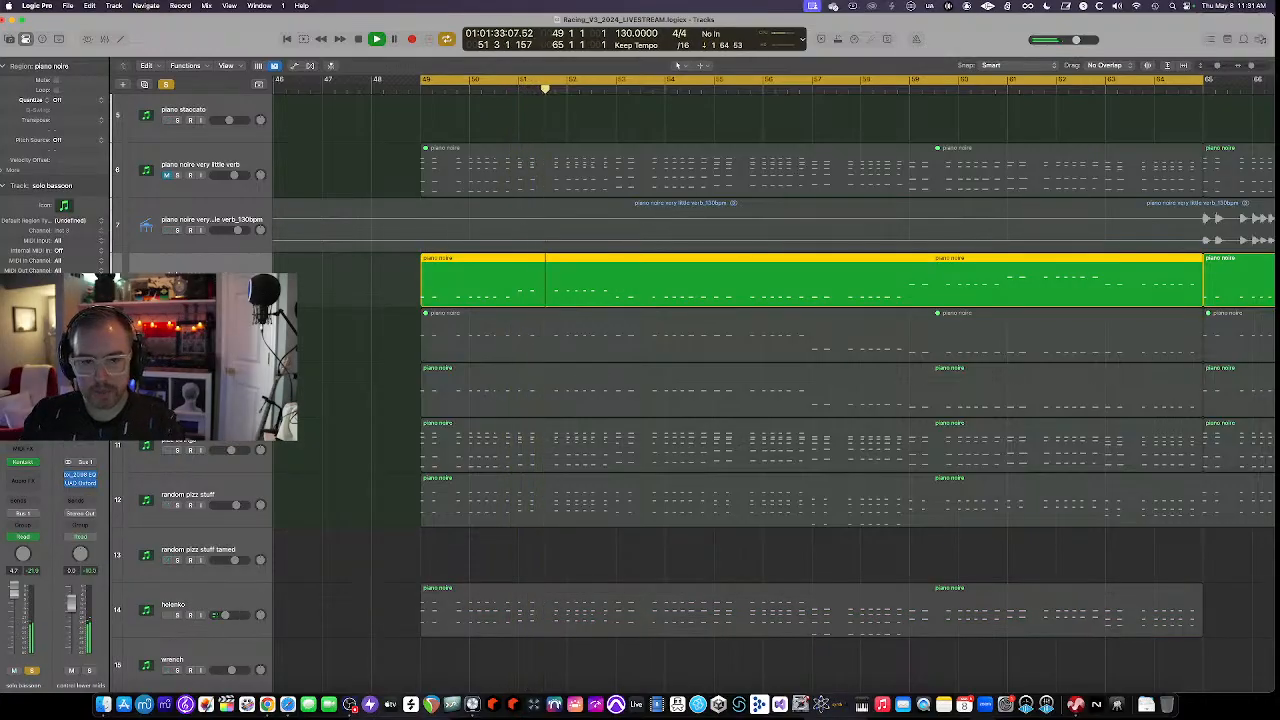
click(20, 465)
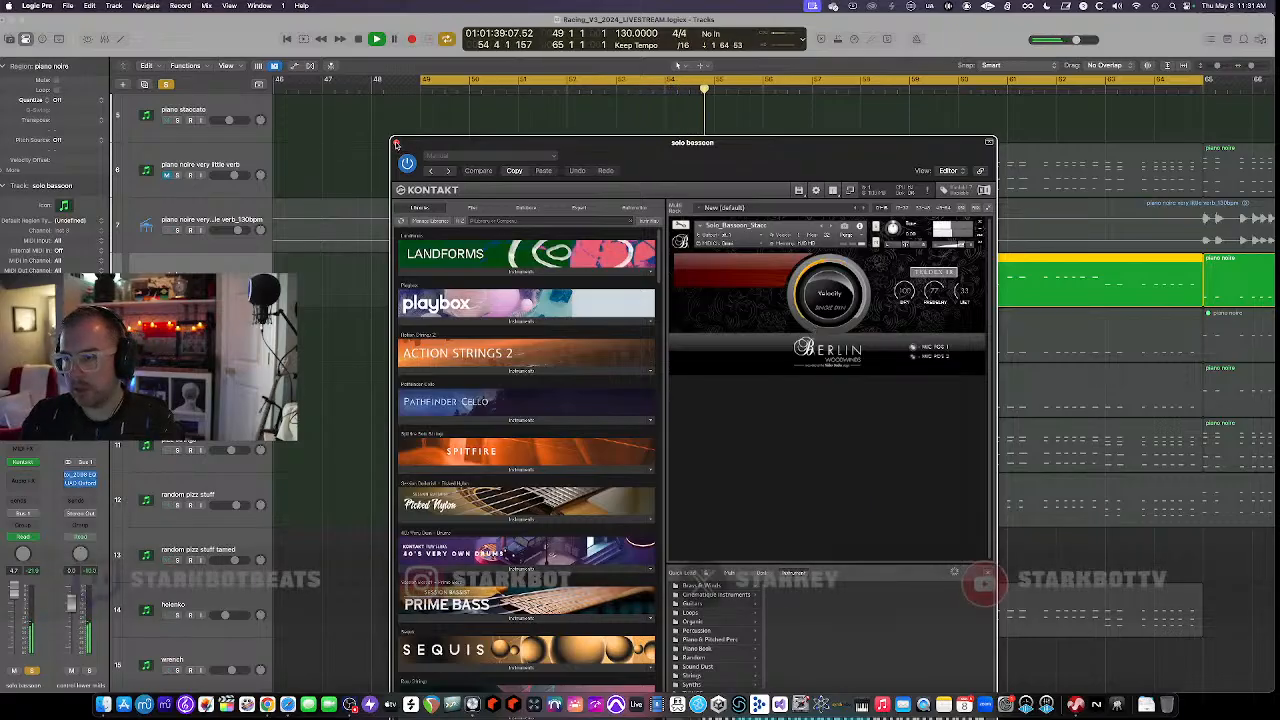
click(395, 143)
scroll(371, 251, up, 5)
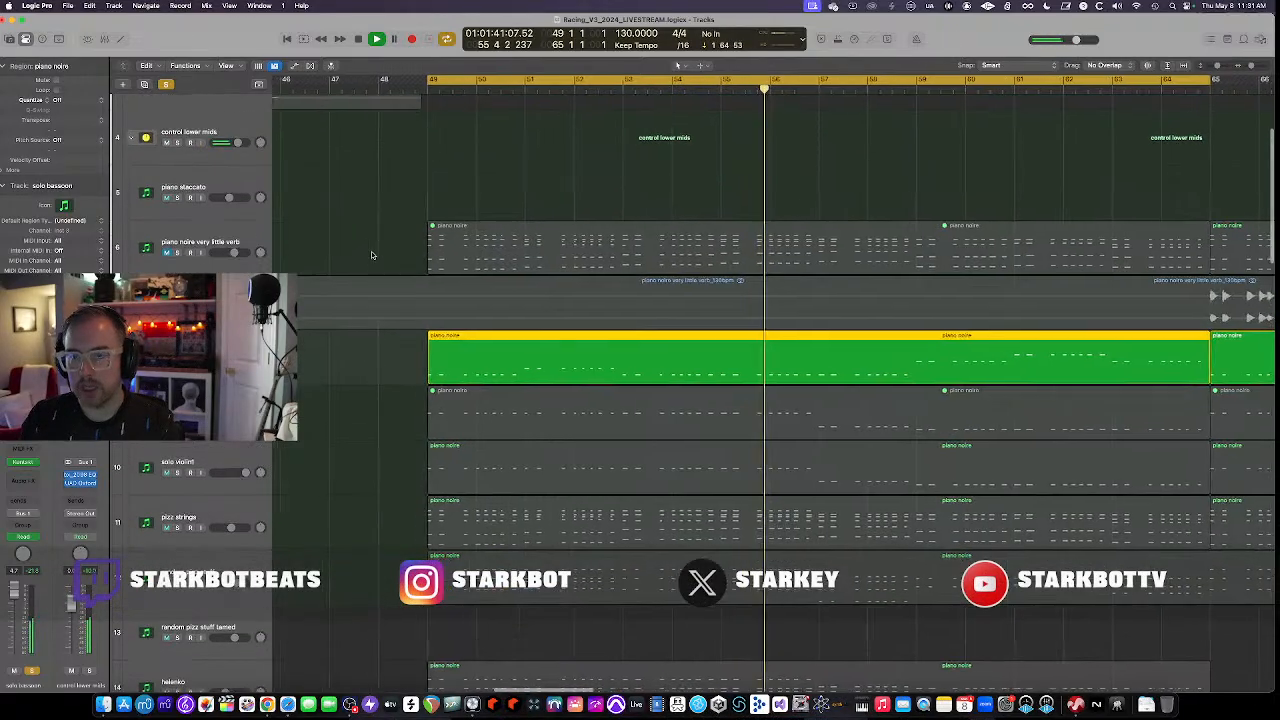
Take the solo bassoon track out of solo and move the cycle range to bars 65 to 81
scroll(355, 337, down, 2)
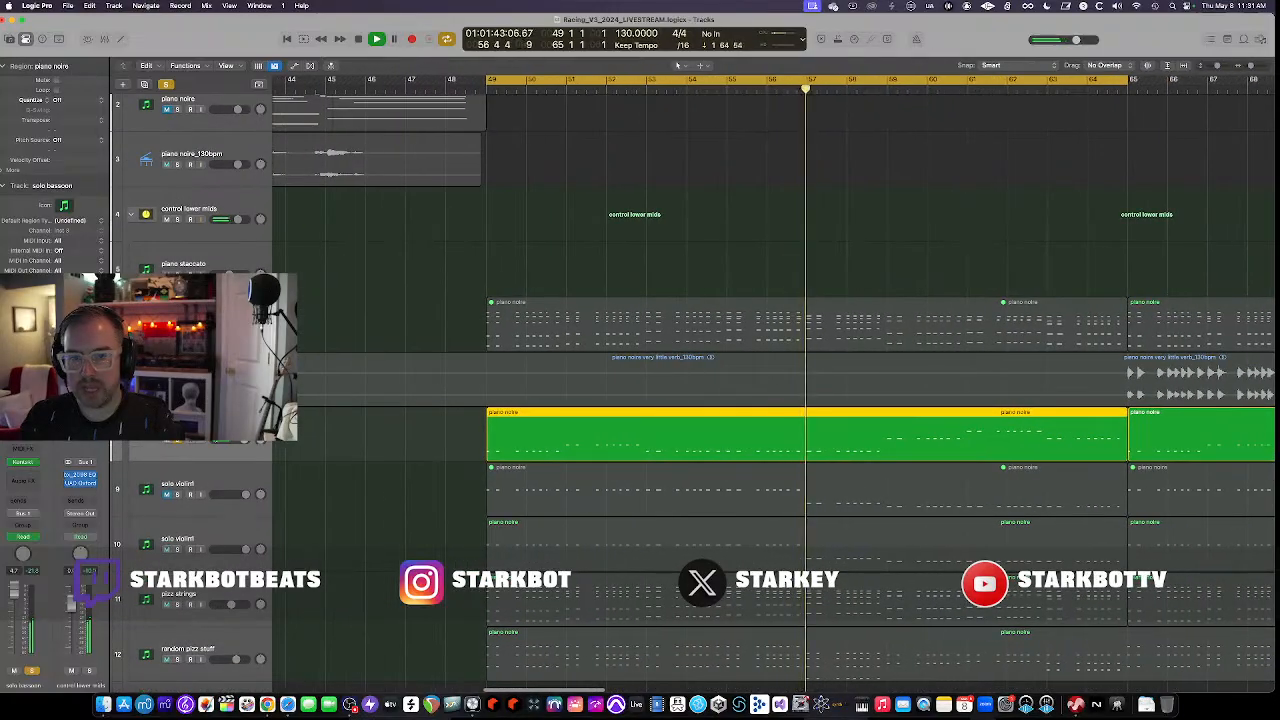
click(178, 439)
scroll(474, 408, down, 3)
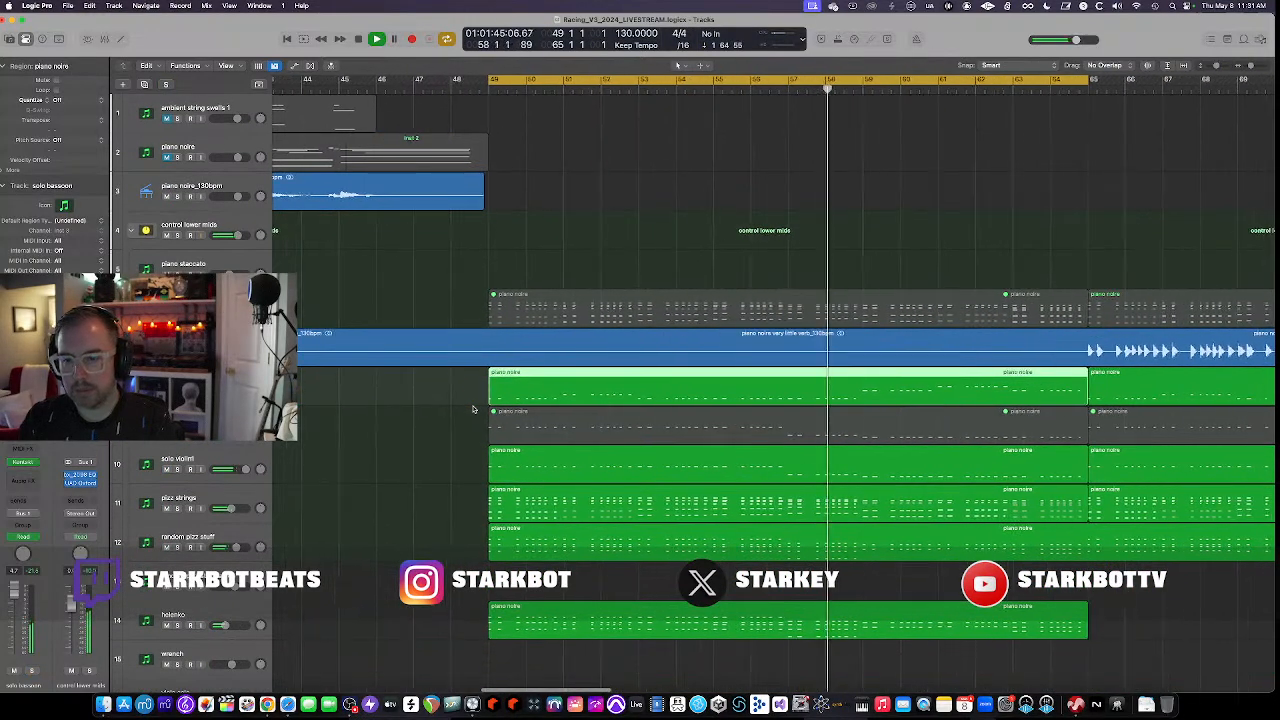
scroll(469, 406, down, 4)
scroll(469, 406, down, 2)
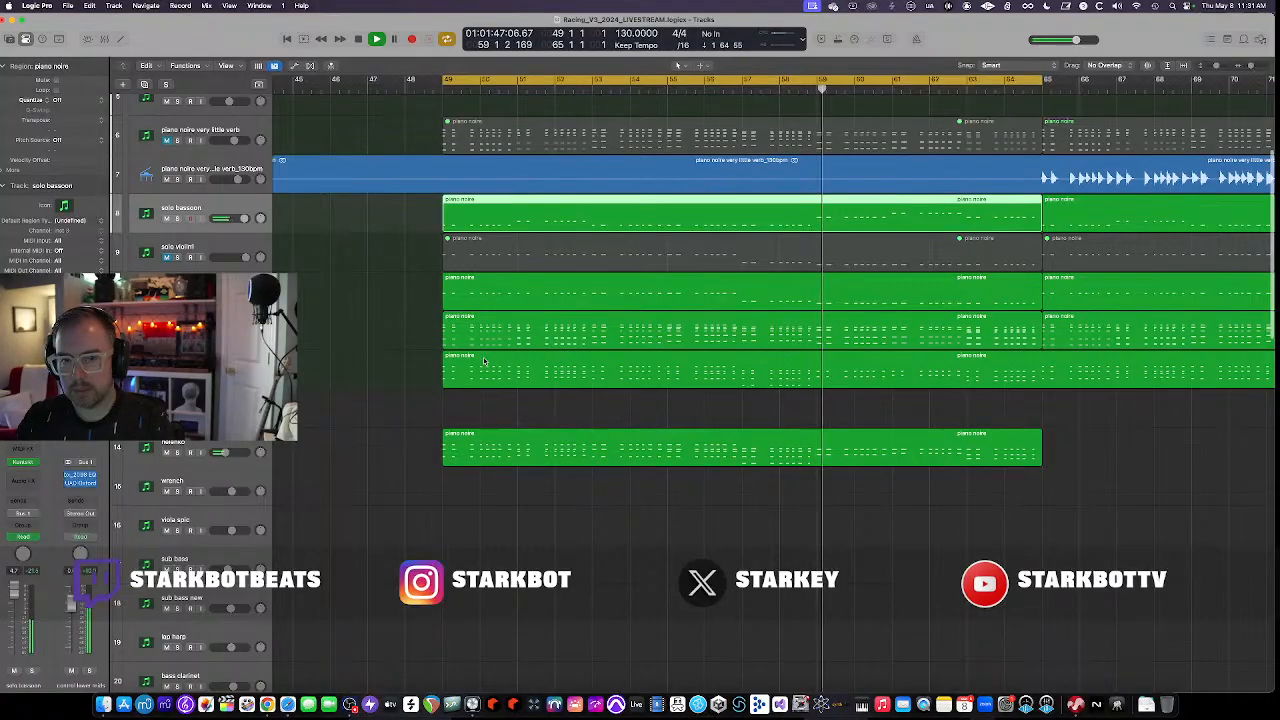
scroll(480, 370, right, 3)
scroll(485, 352, down, 5)
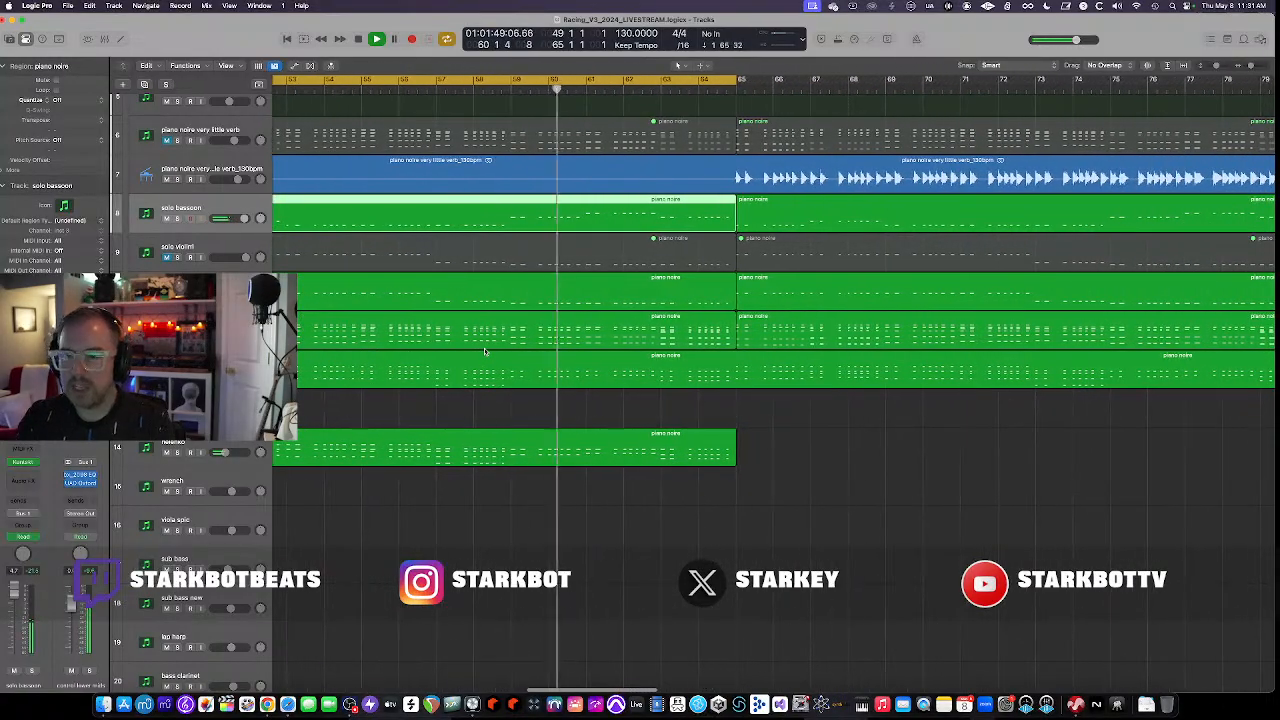
scroll(481, 357, down, 3)
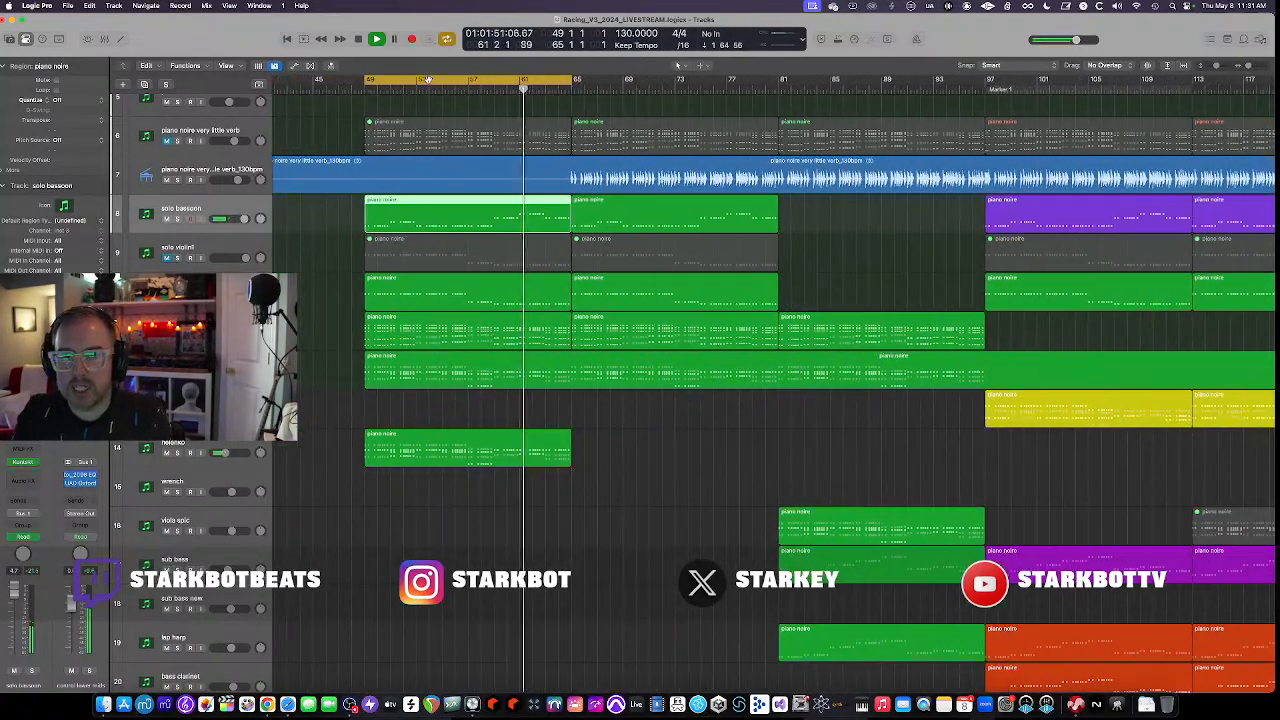
drag(427, 79, 635, 77)
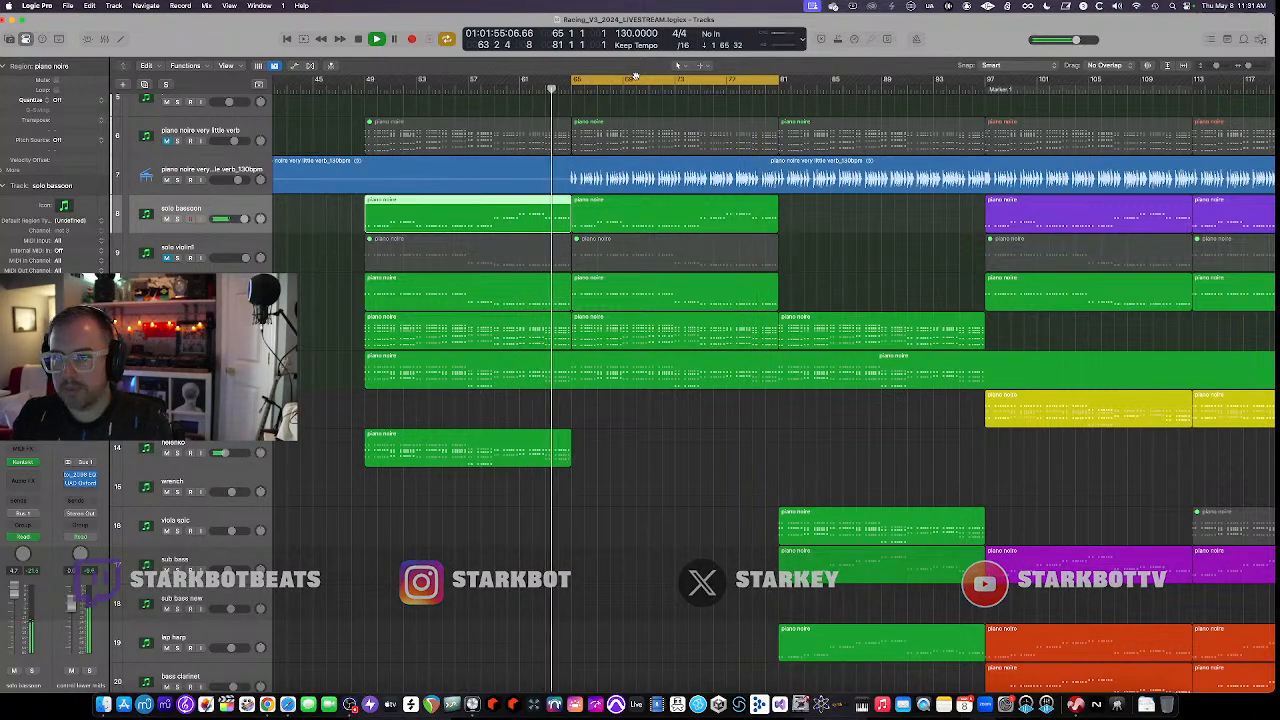
Look over the arrangement and track list from bar 49 onward, showing and hiding the track automation
key(super+Down)
key(super+Down)
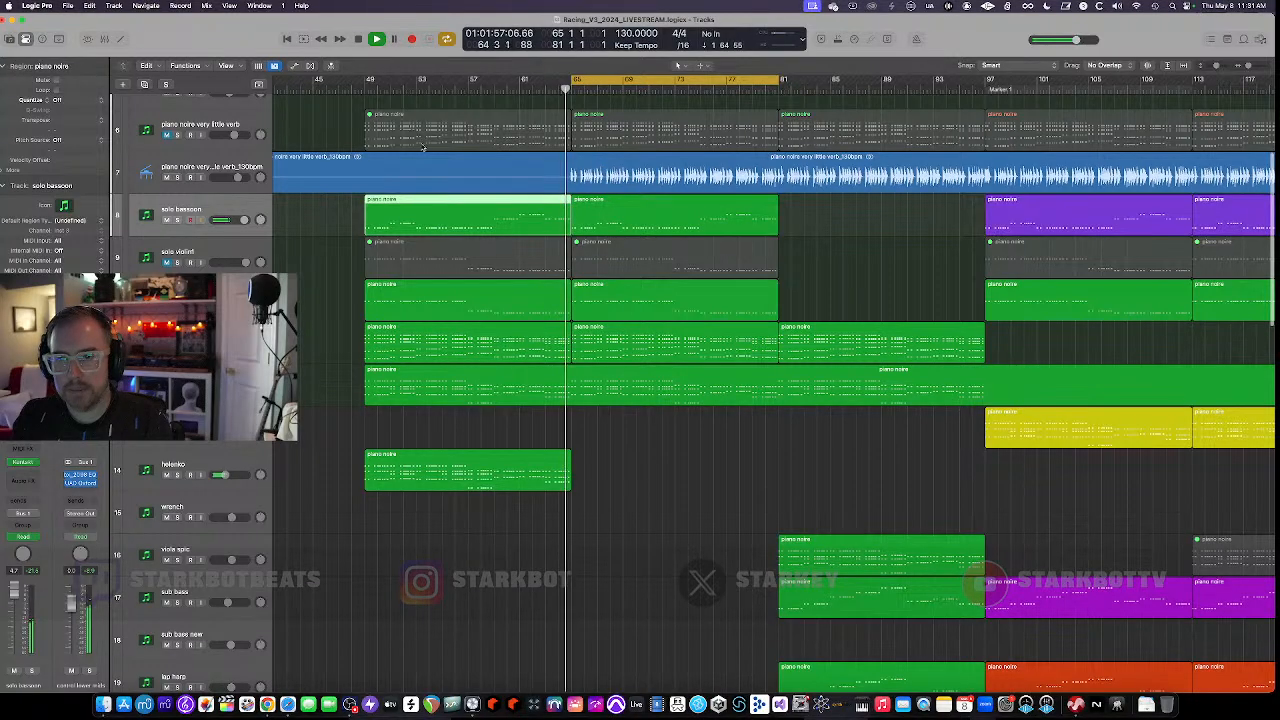
scroll(279, 181, down, 1)
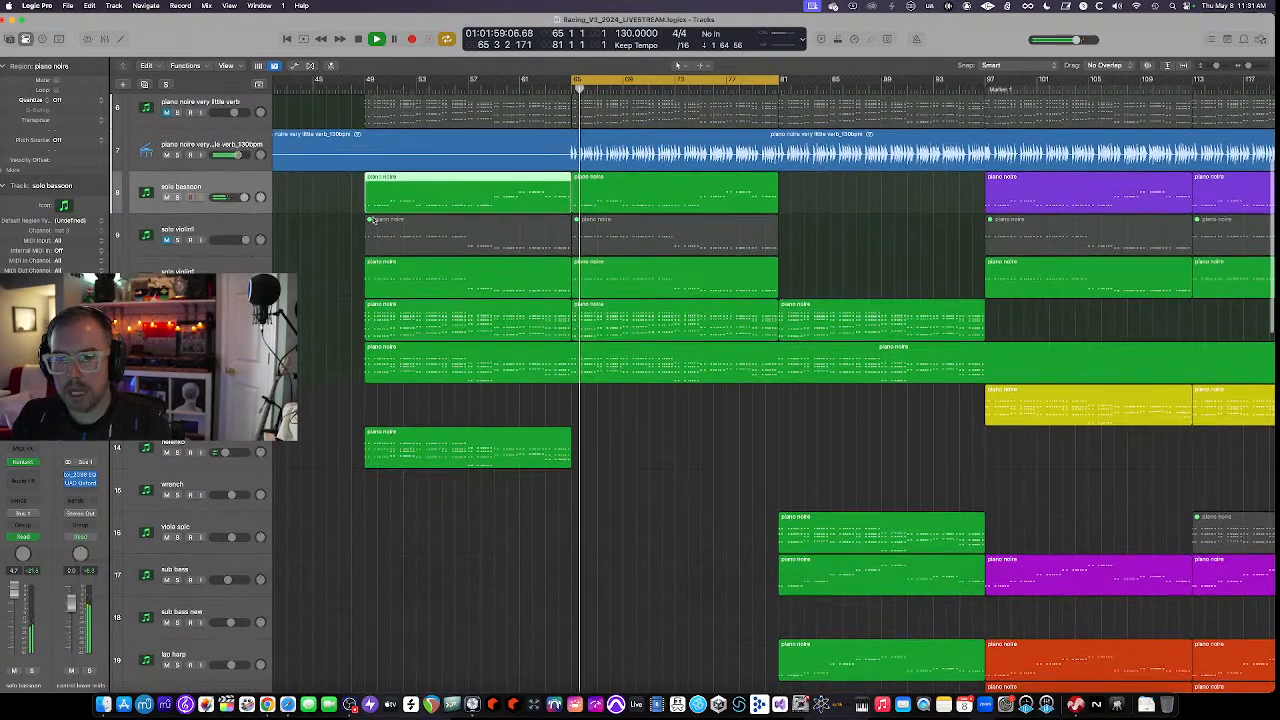
scroll(470, 447, down, 4)
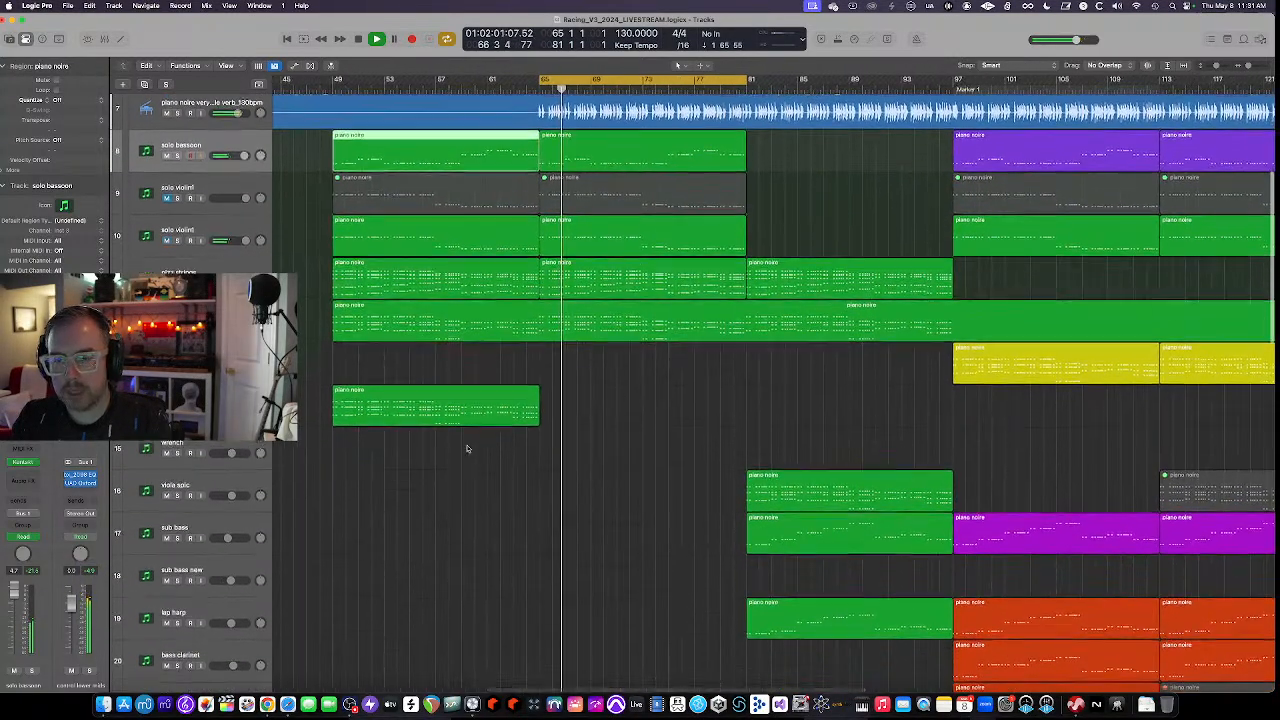
scroll(558, 450, down, 8)
scroll(561, 449, up, 13)
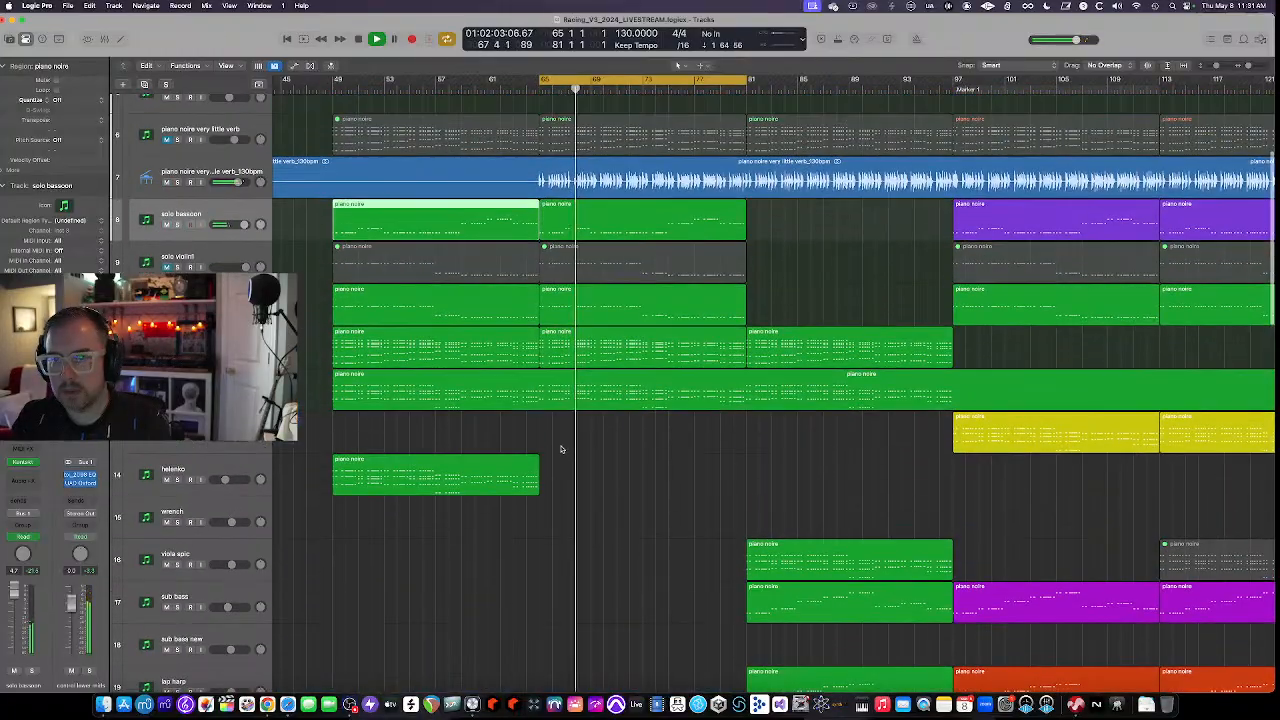
key(super+Left)
key(super+Left)
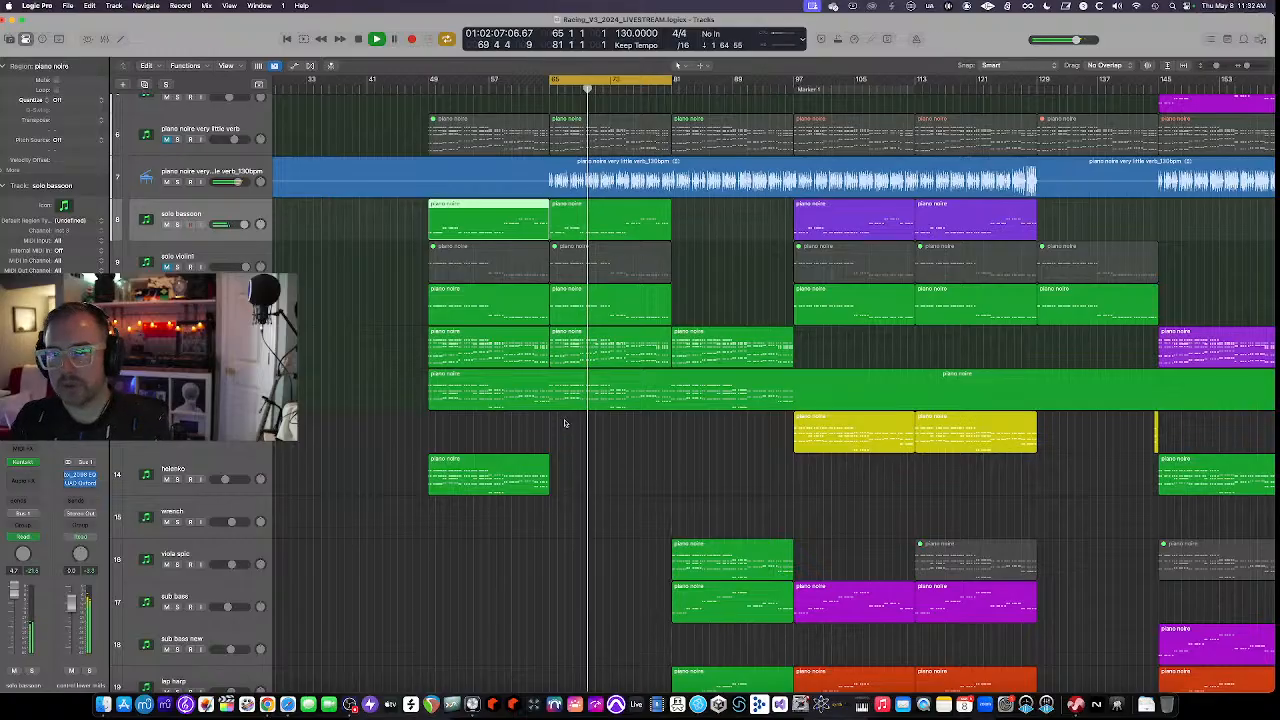
scroll(564, 423, right, 5)
key(a)
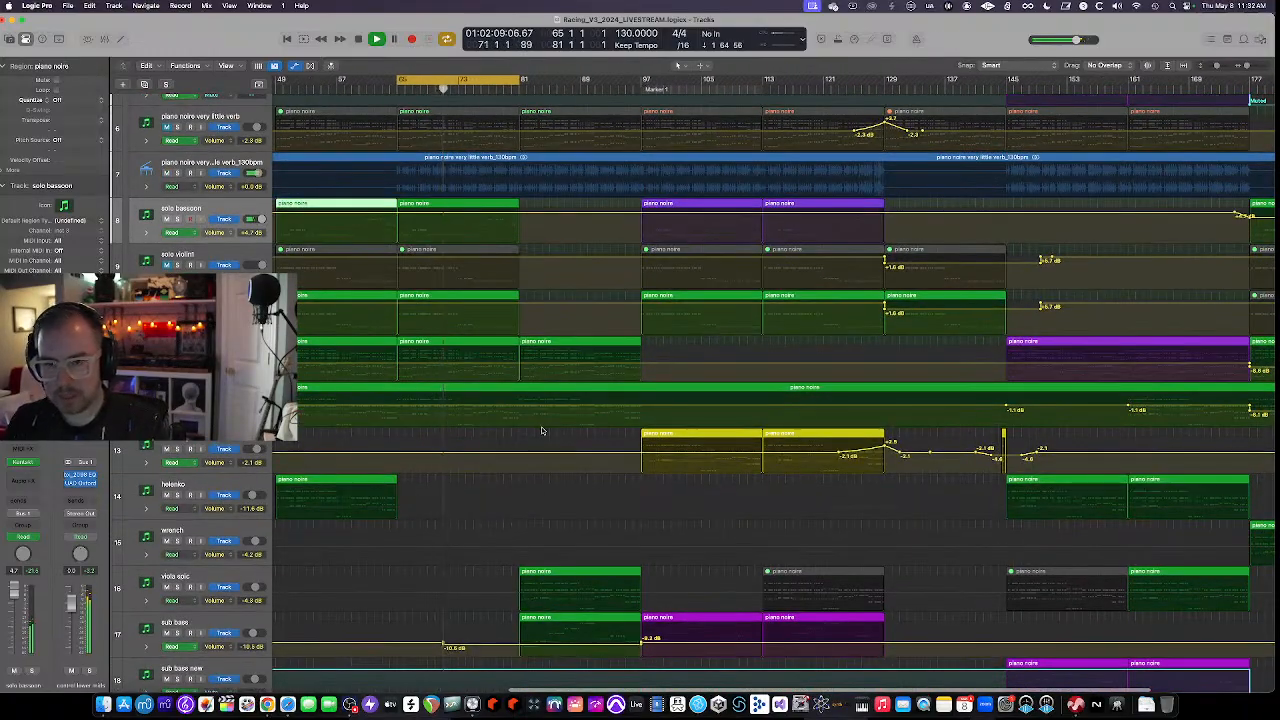
key(a)
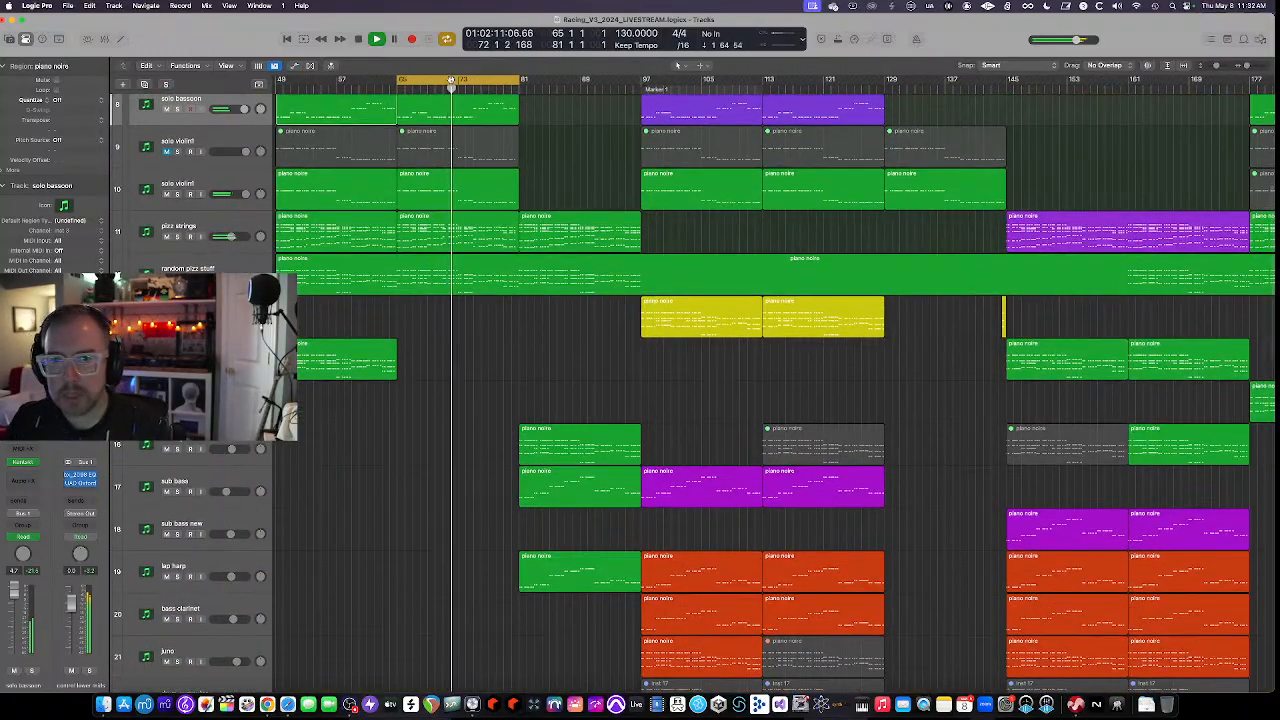
scroll(565, 267, up, 5)
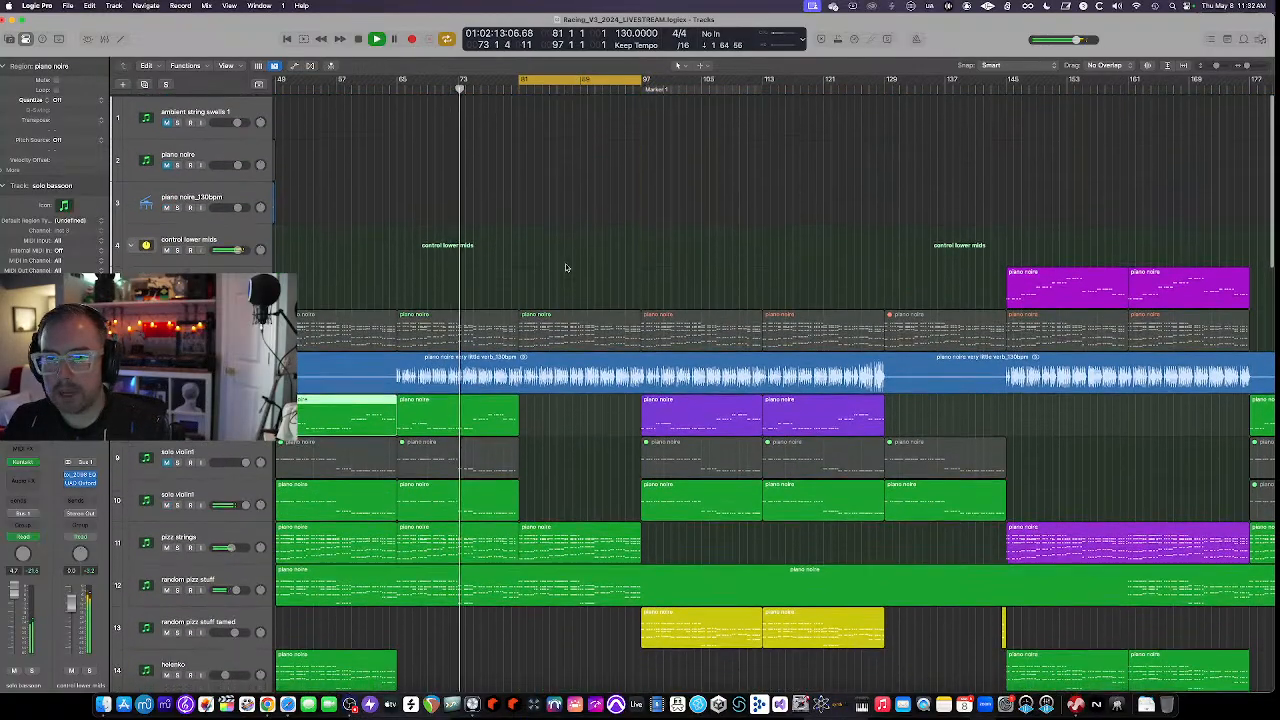
scroll(565, 267, down, 5)
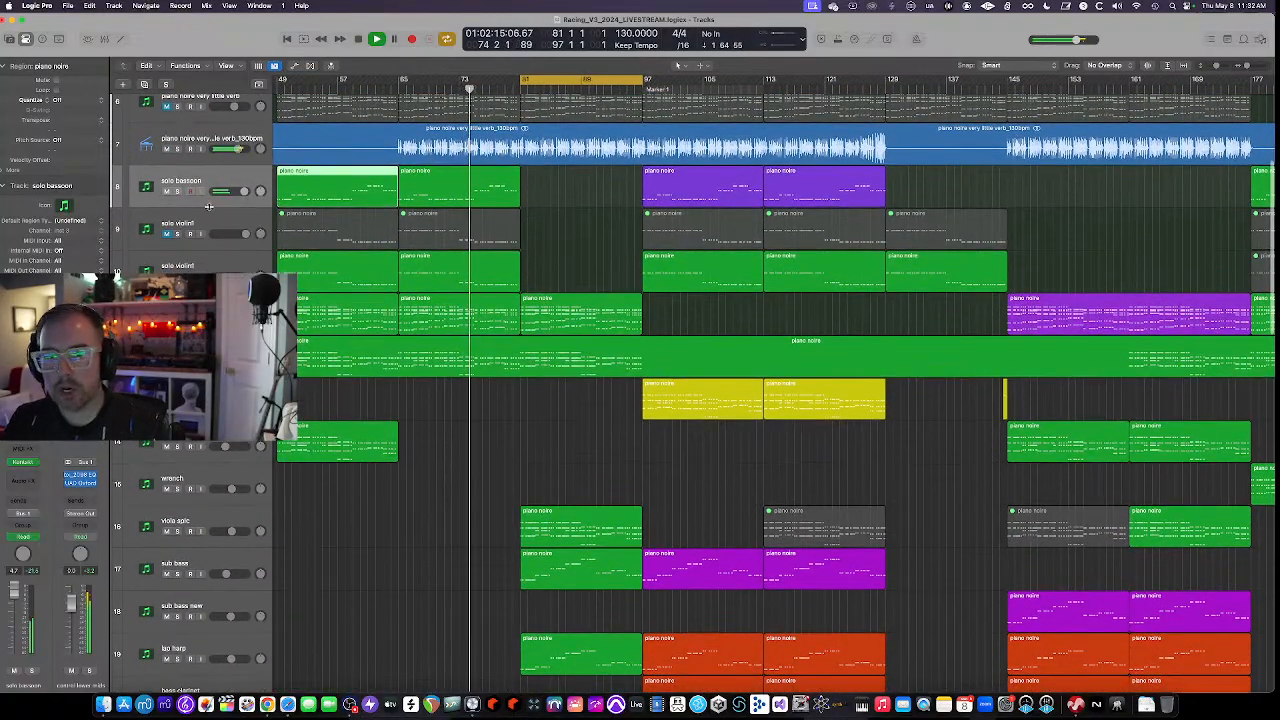
scroll(530, 268, down, 3)
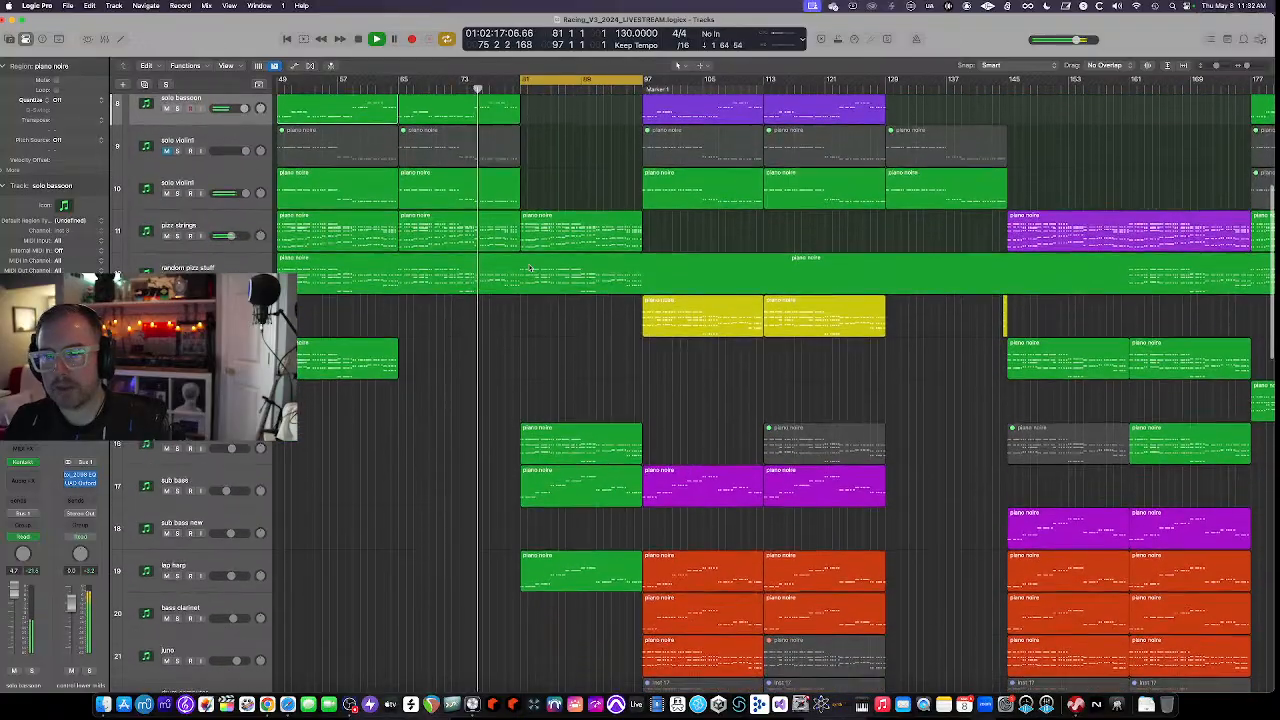
Solo the unmuted solo violin1 track in row 10 and set the cycle range to bars 65 to 81
scroll(528, 268, down, 2)
click(226, 128)
key(s)
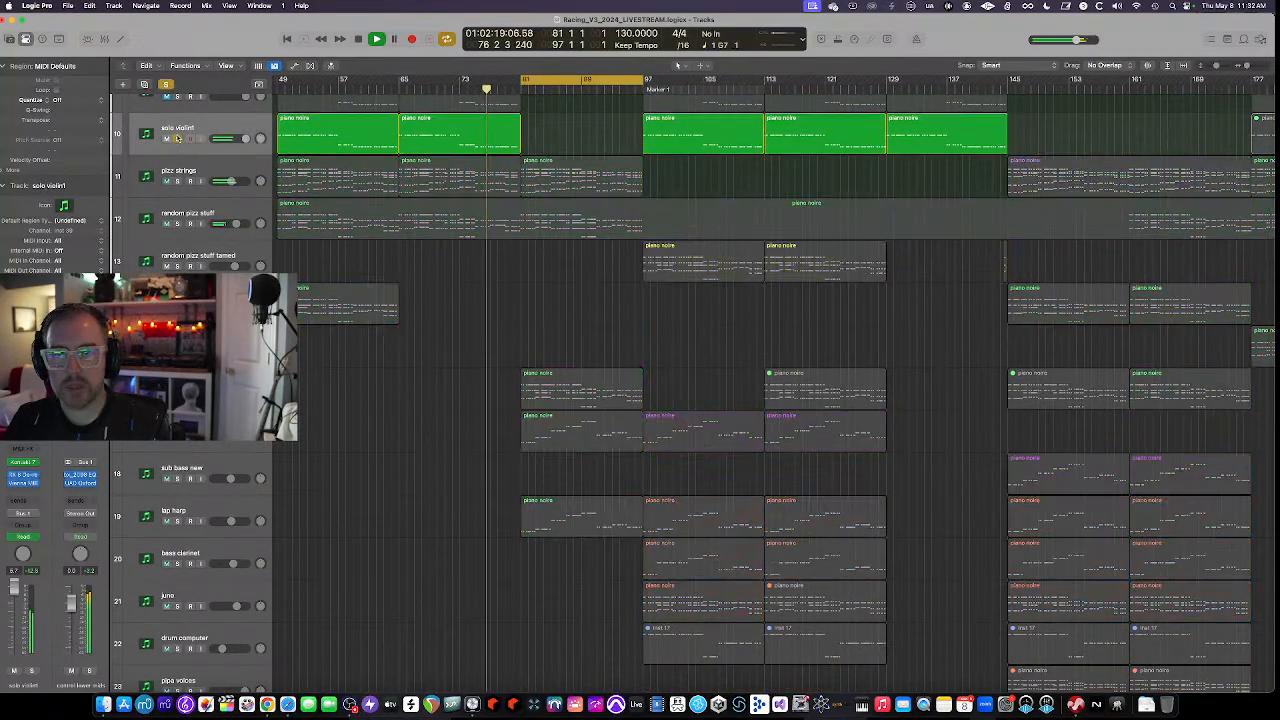
drag(407, 86, 520, 86)
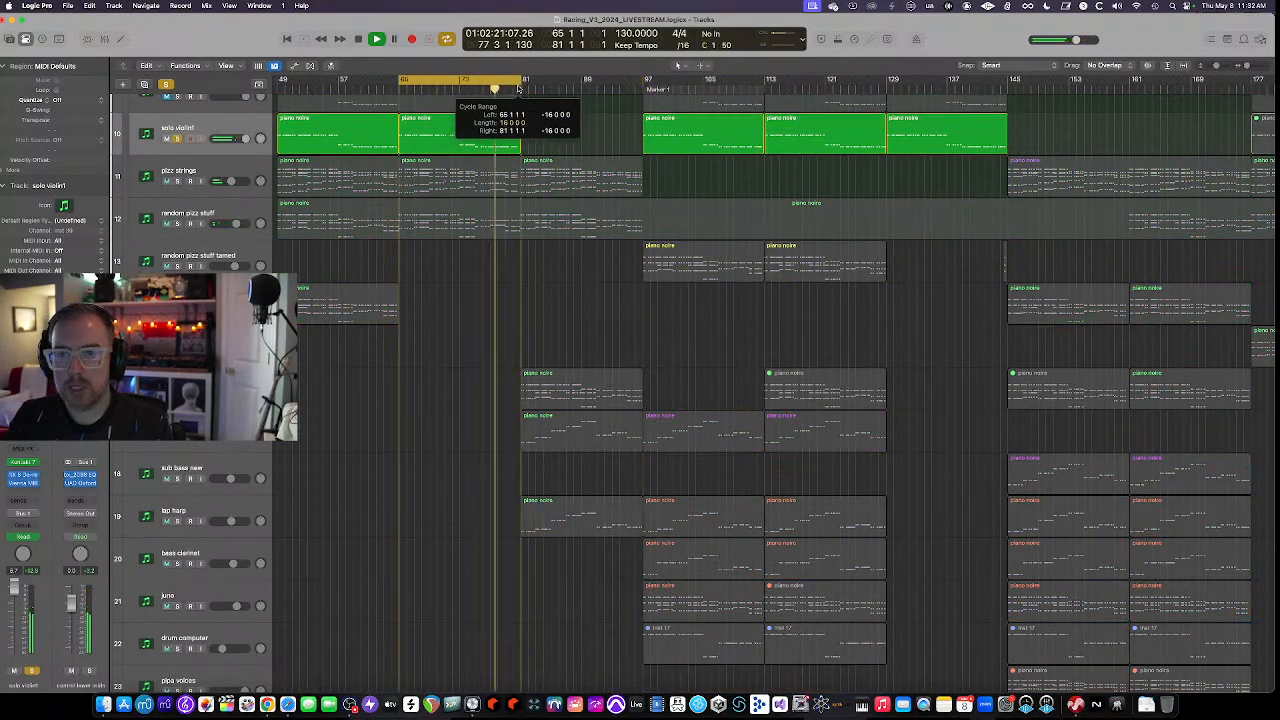
Inspect the Kontakt Stradivari Violin, RX 8 De-reverb and Vienna MIR Pro on solo violin1, toggling MIR Pro's bypass, and close their windows
key(v)
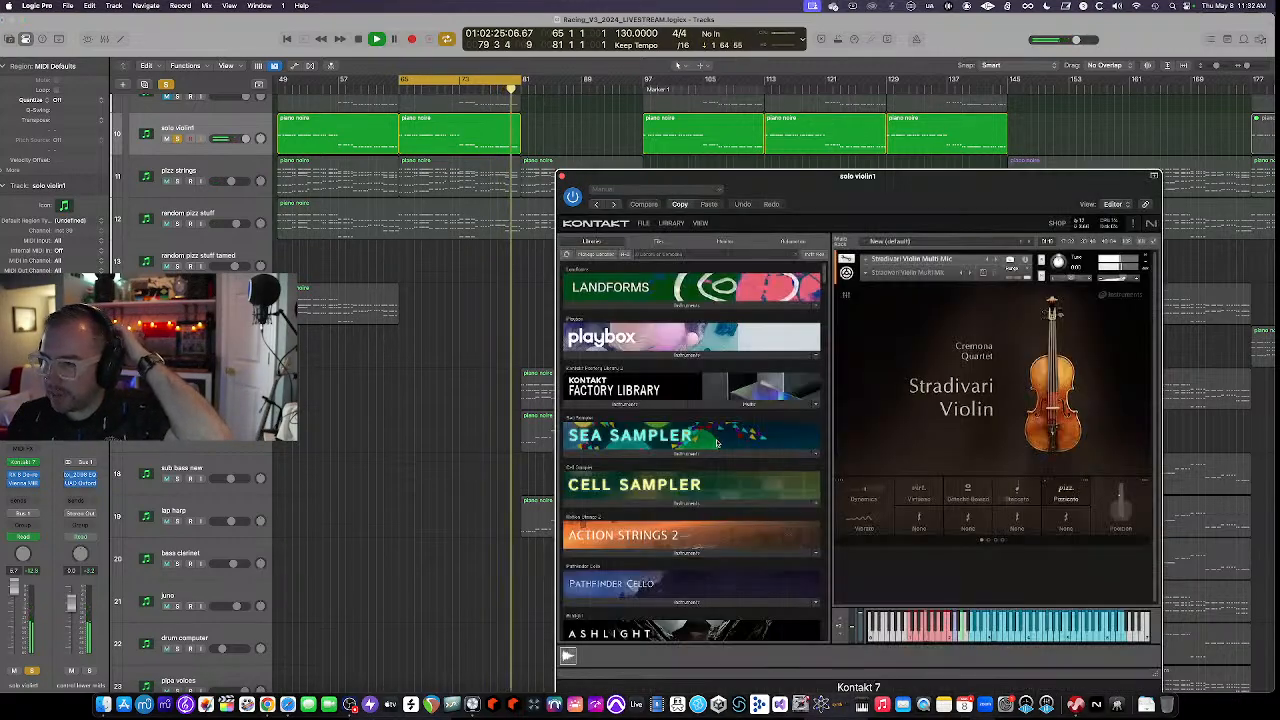
click(561, 176)
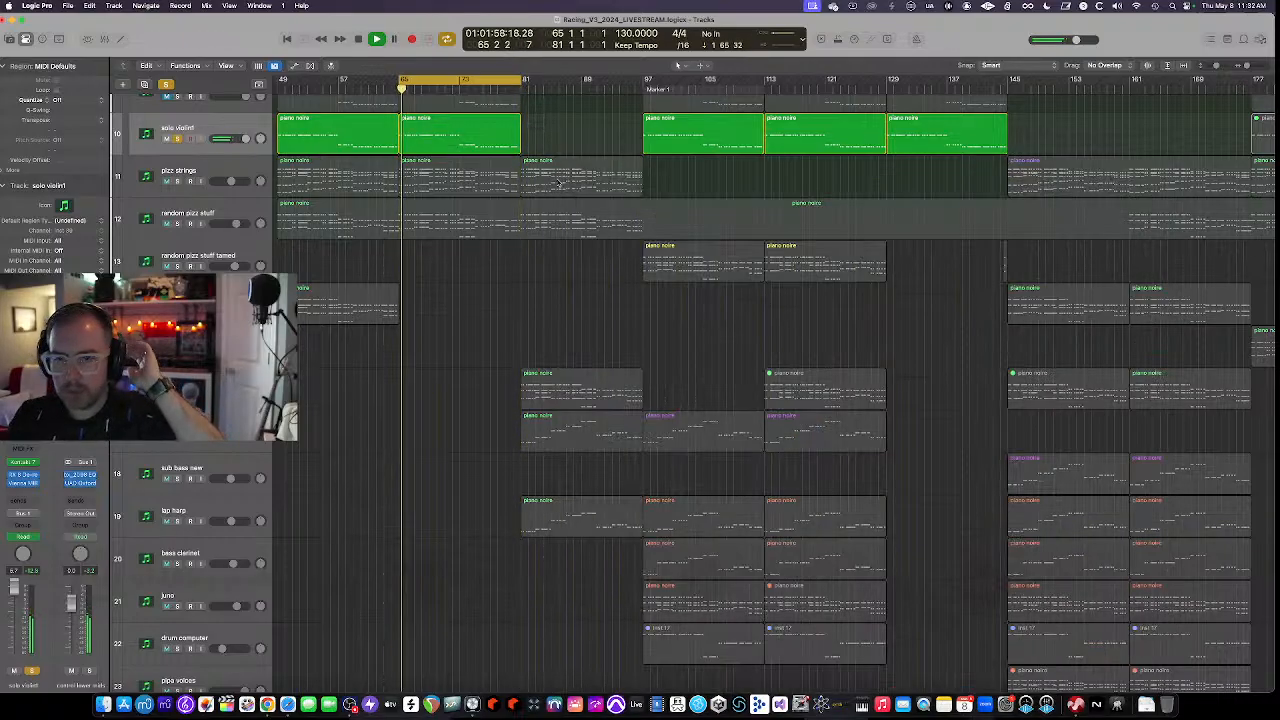
click(22, 482)
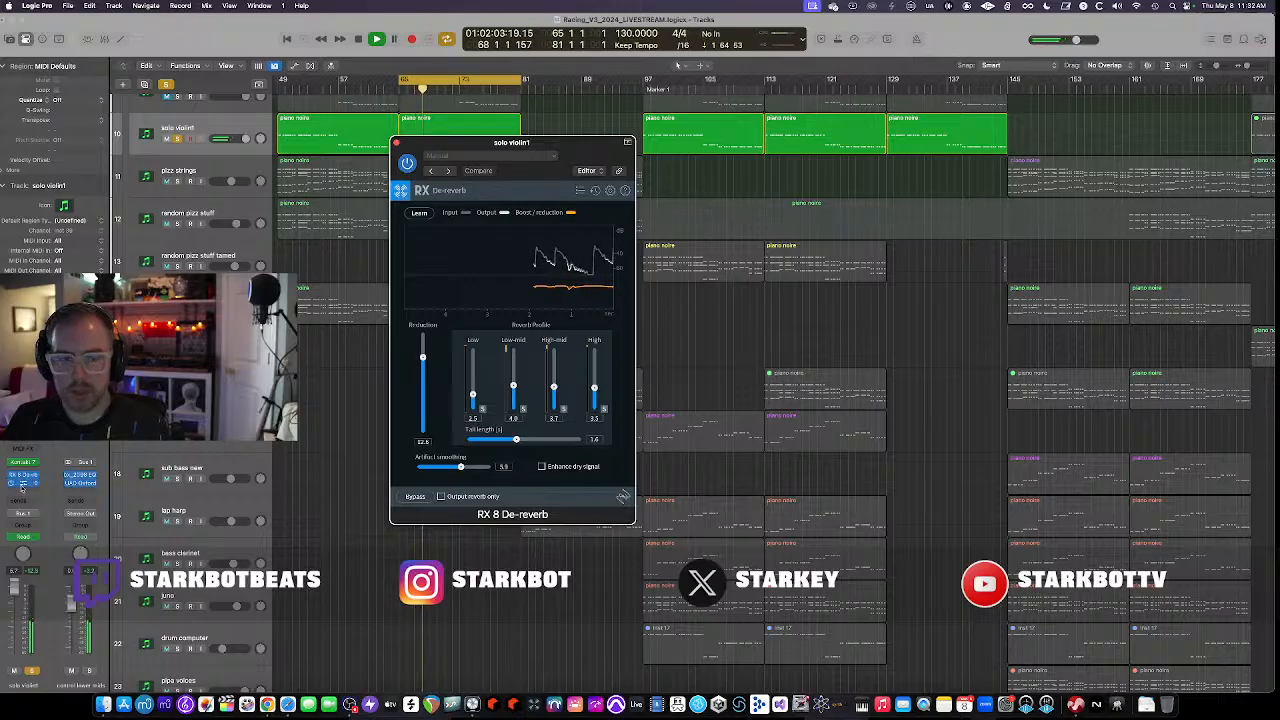
click(22, 485)
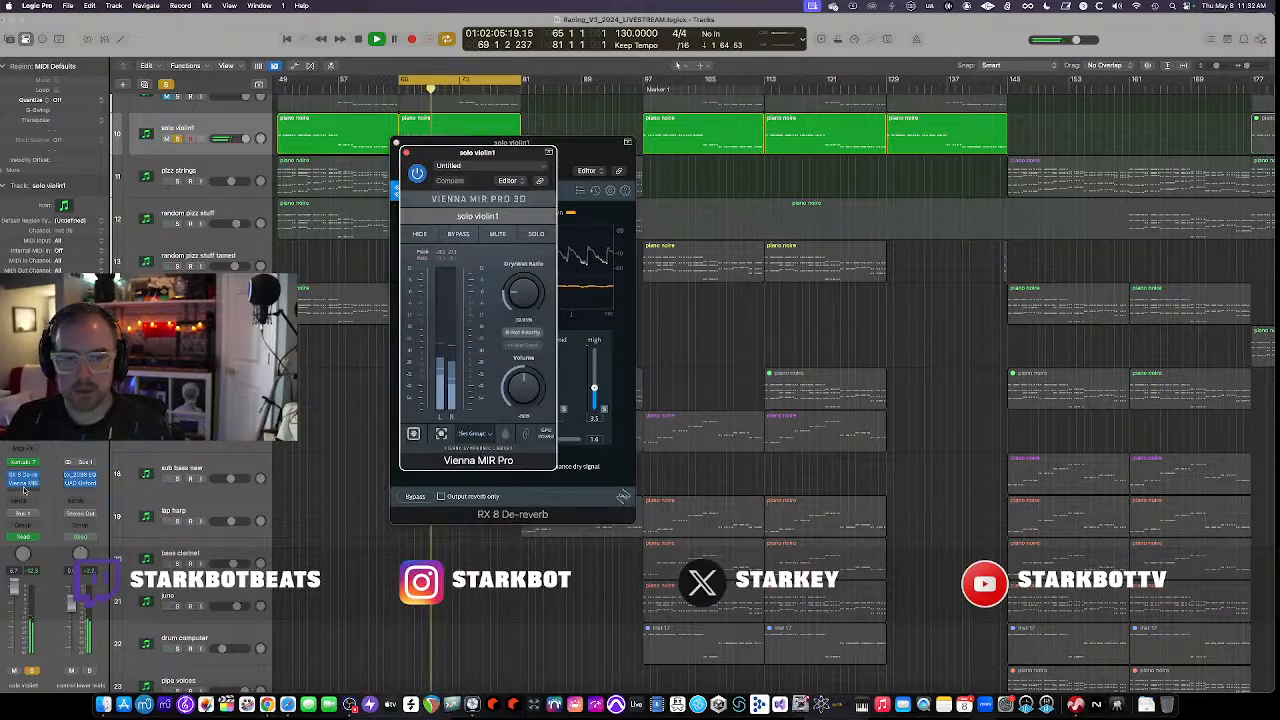
click(9, 487)
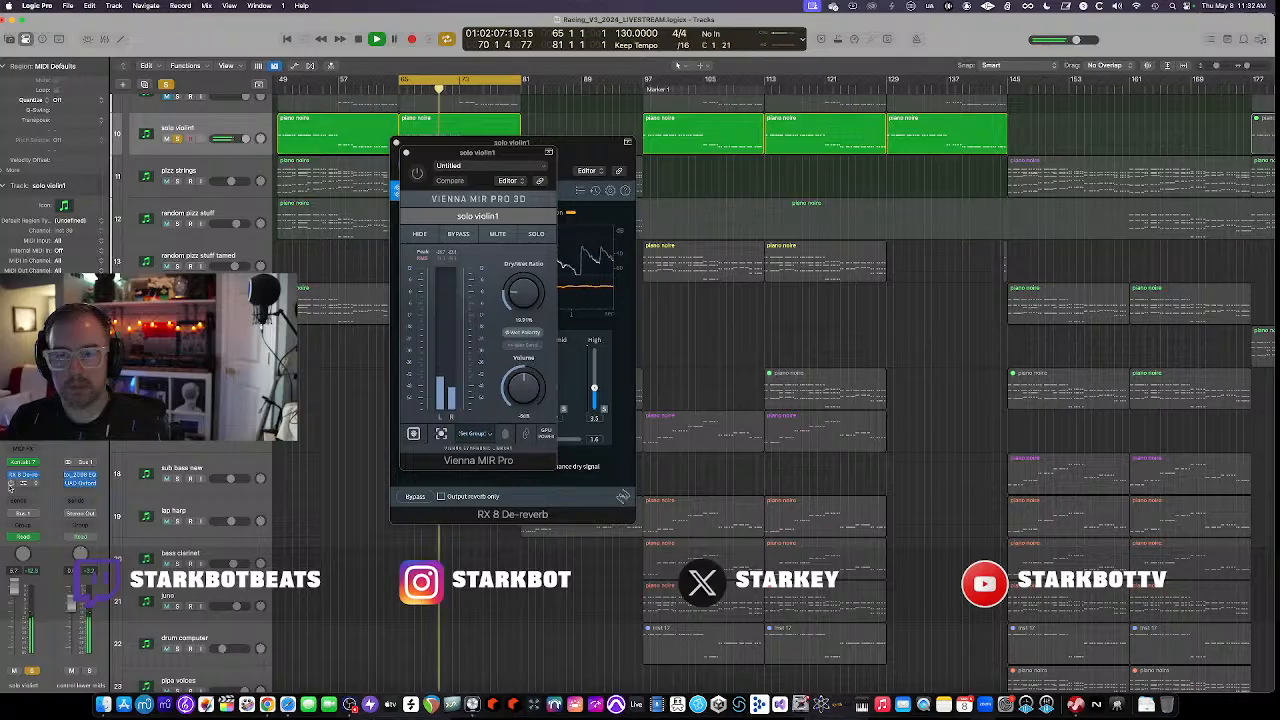
click(10, 486)
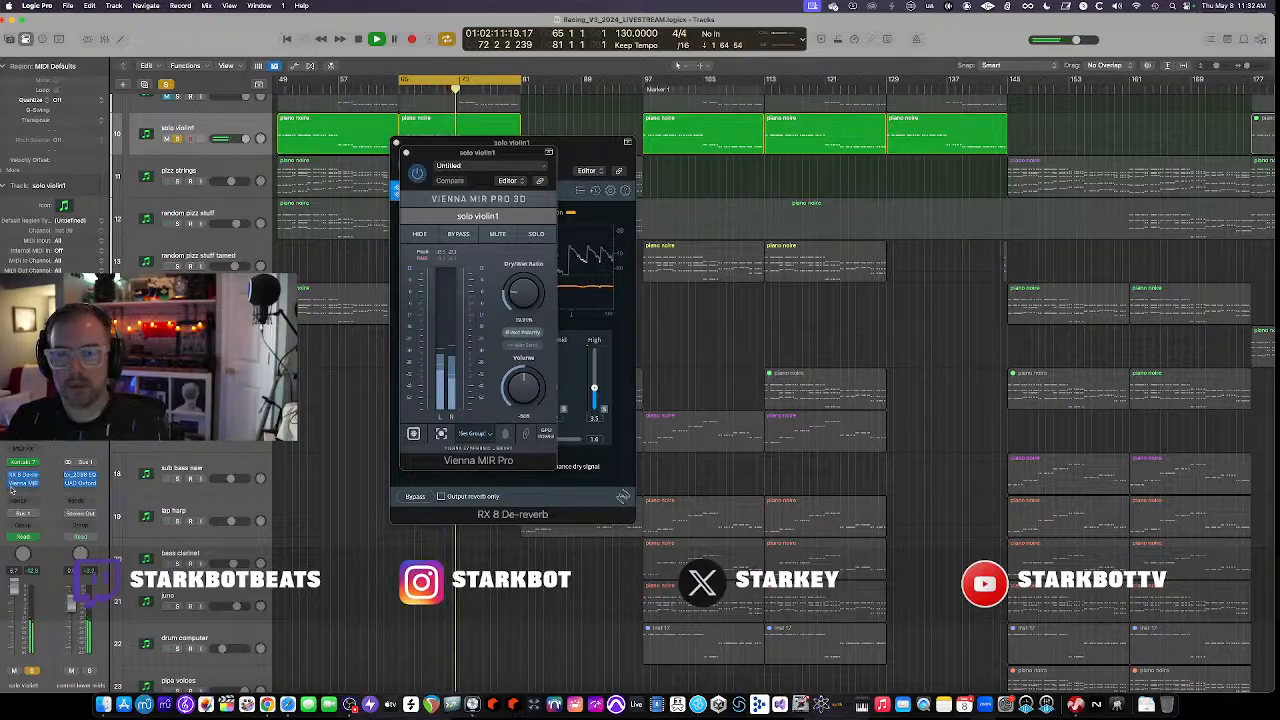
click(406, 153)
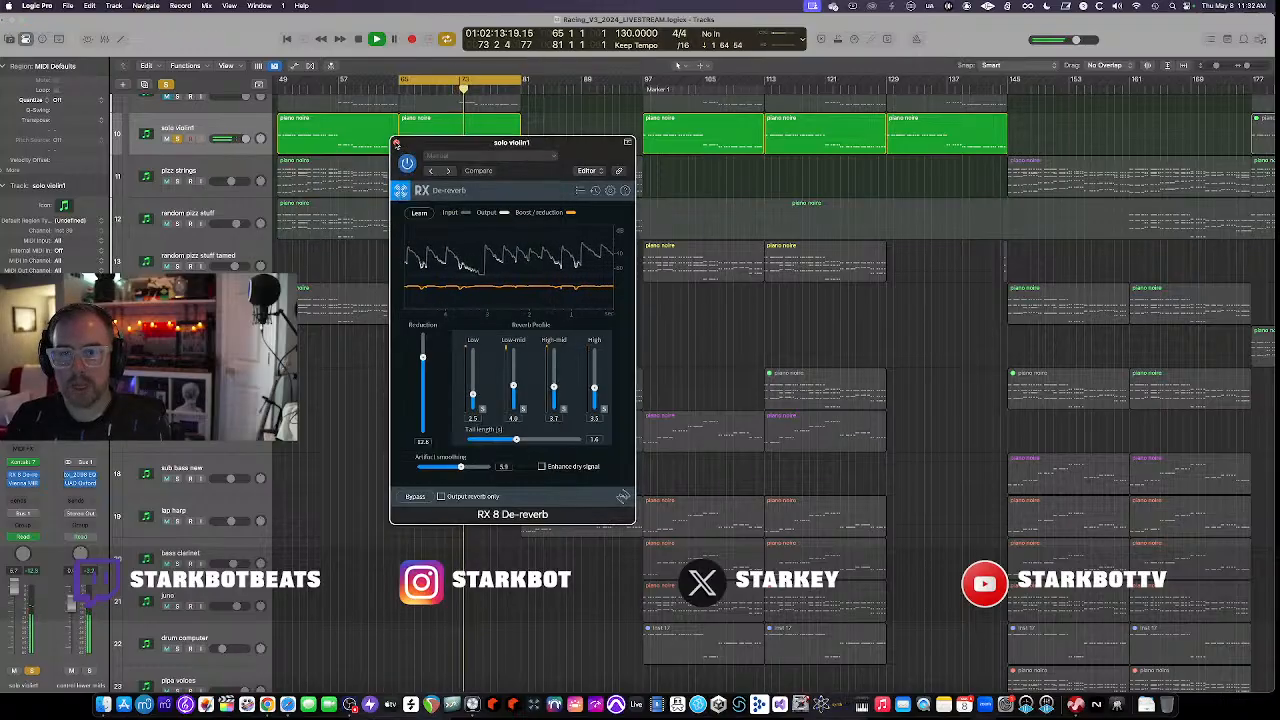
click(395, 143)
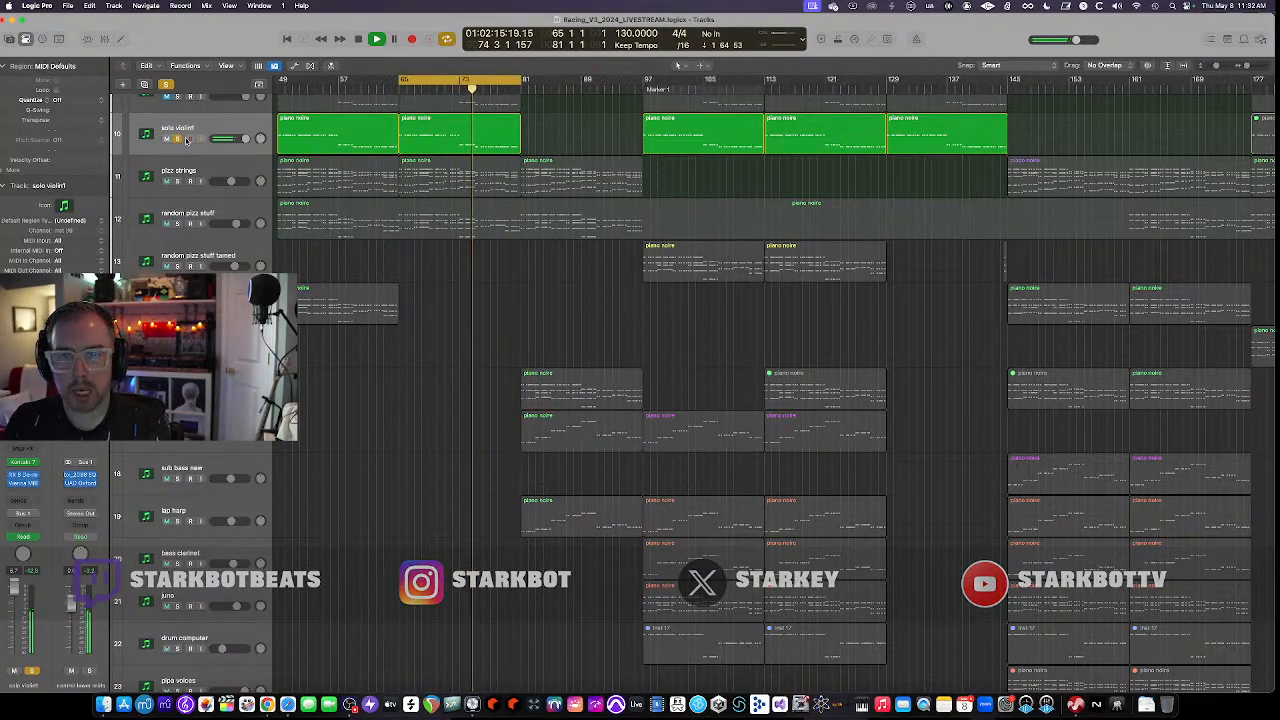
Take solo violin1 out of solo and turn off cycle playback
key(s)
click(485, 80)
scroll(499, 224, up, 3)
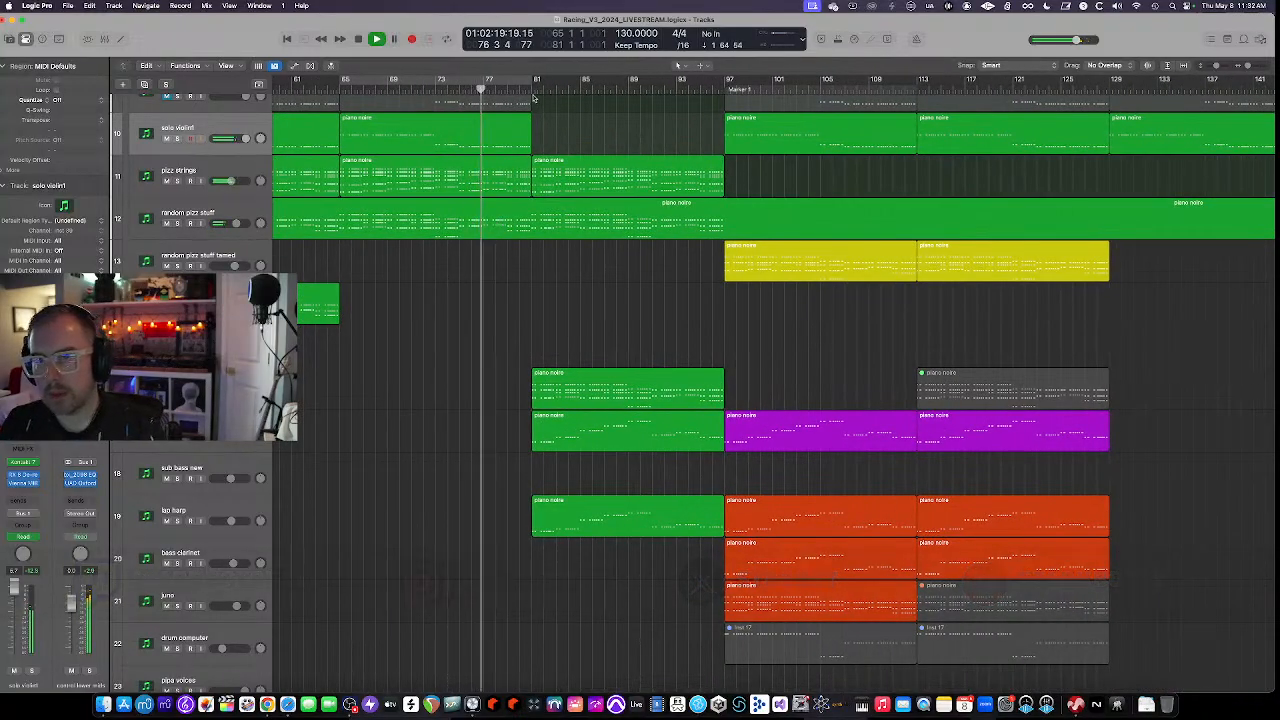
scroll(580, 285, down, 3)
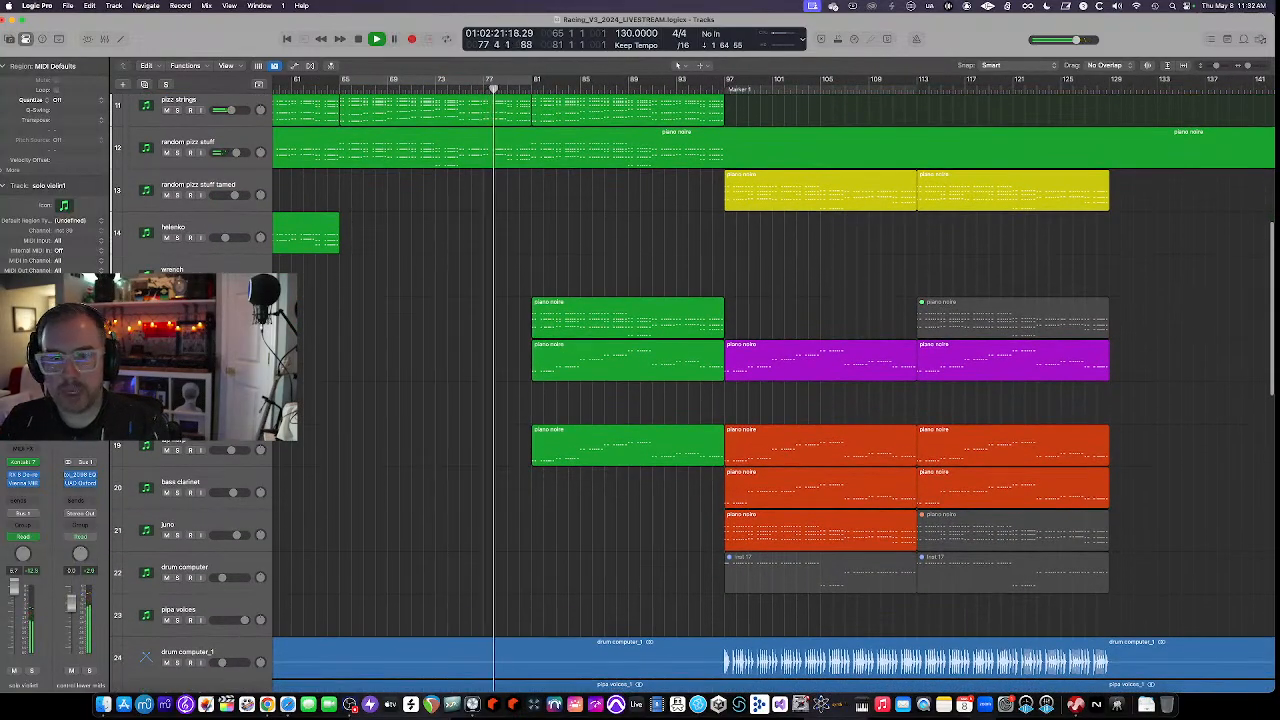
Check and close the viola spic track's Kontakt Spitfire Solo Strings instrument, and set the cycle range to bars 81 to 97
click(190, 314)
click(25, 439)
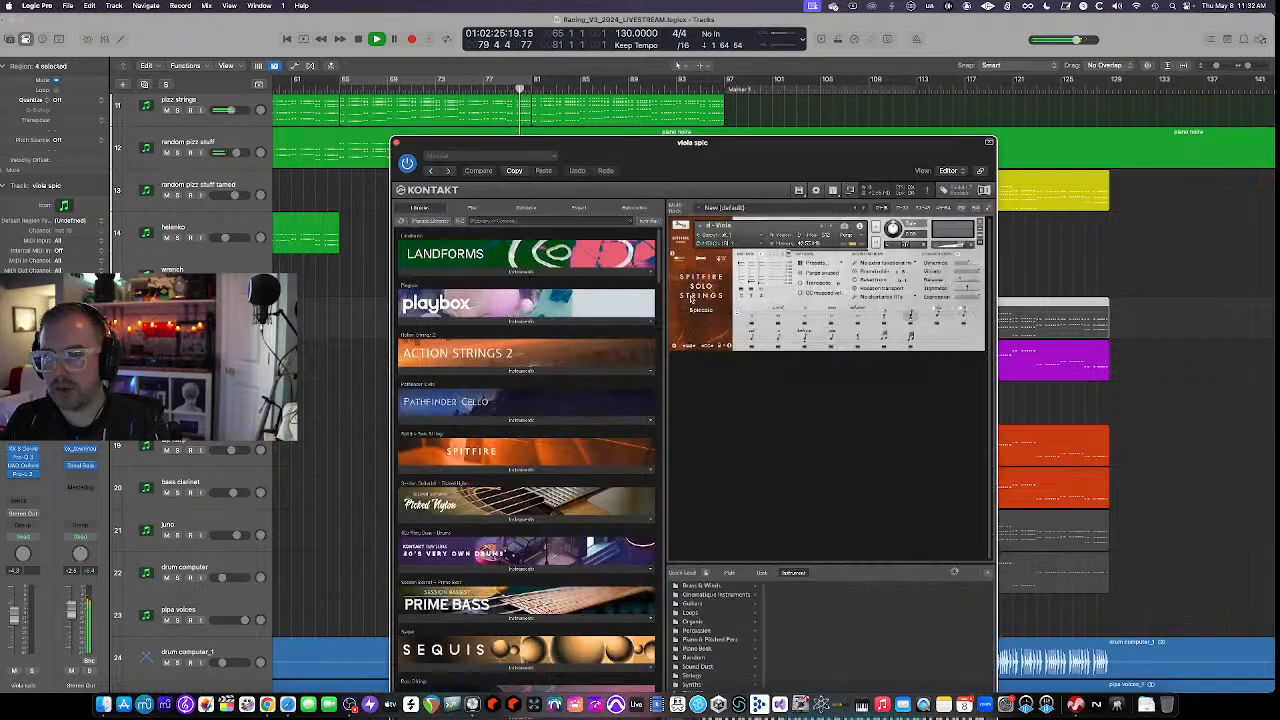
click(395, 143)
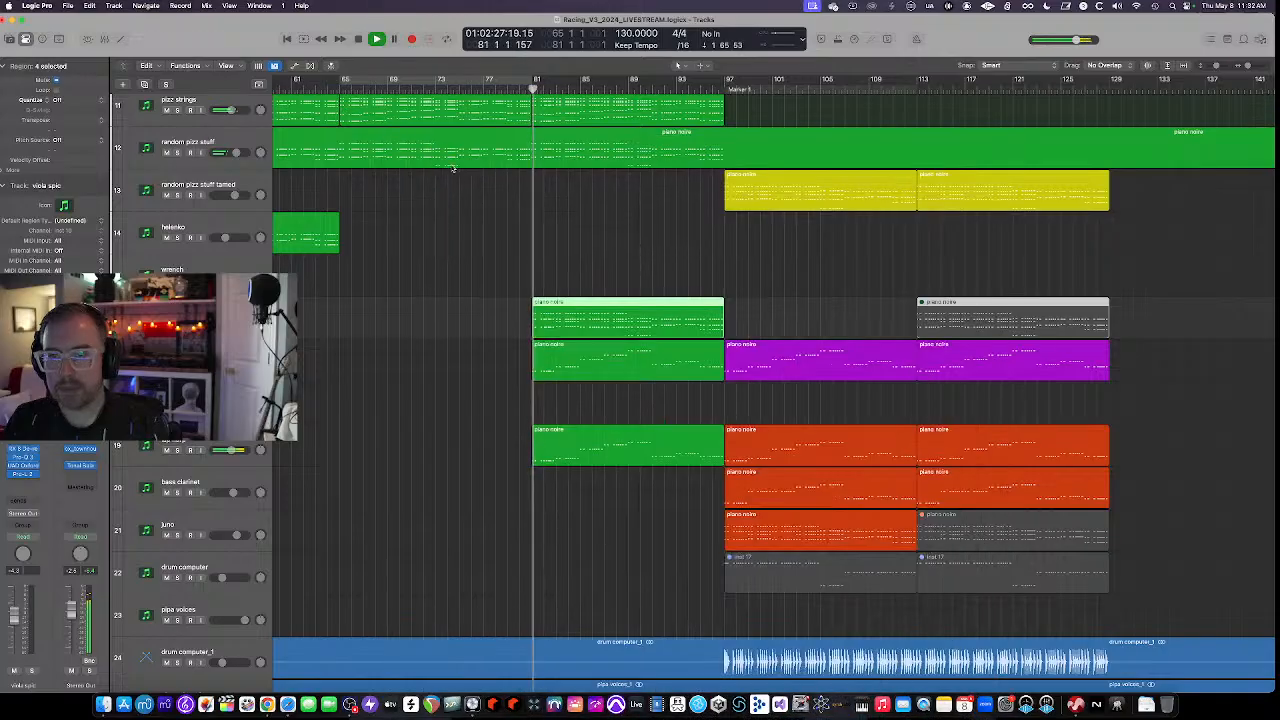
drag(532, 81, 725, 81)
Solo the sub bass track and check its Kontakt Bassynth patch, closing the instrument when done
key(Down)
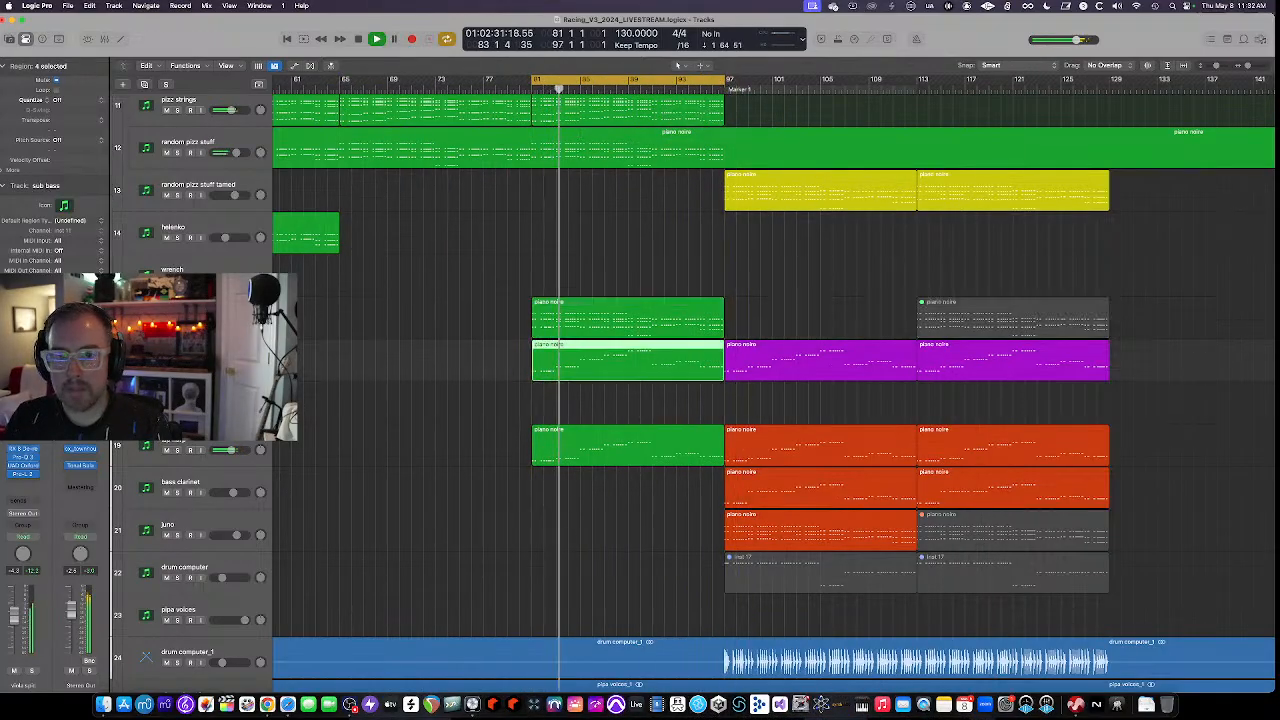
key(s)
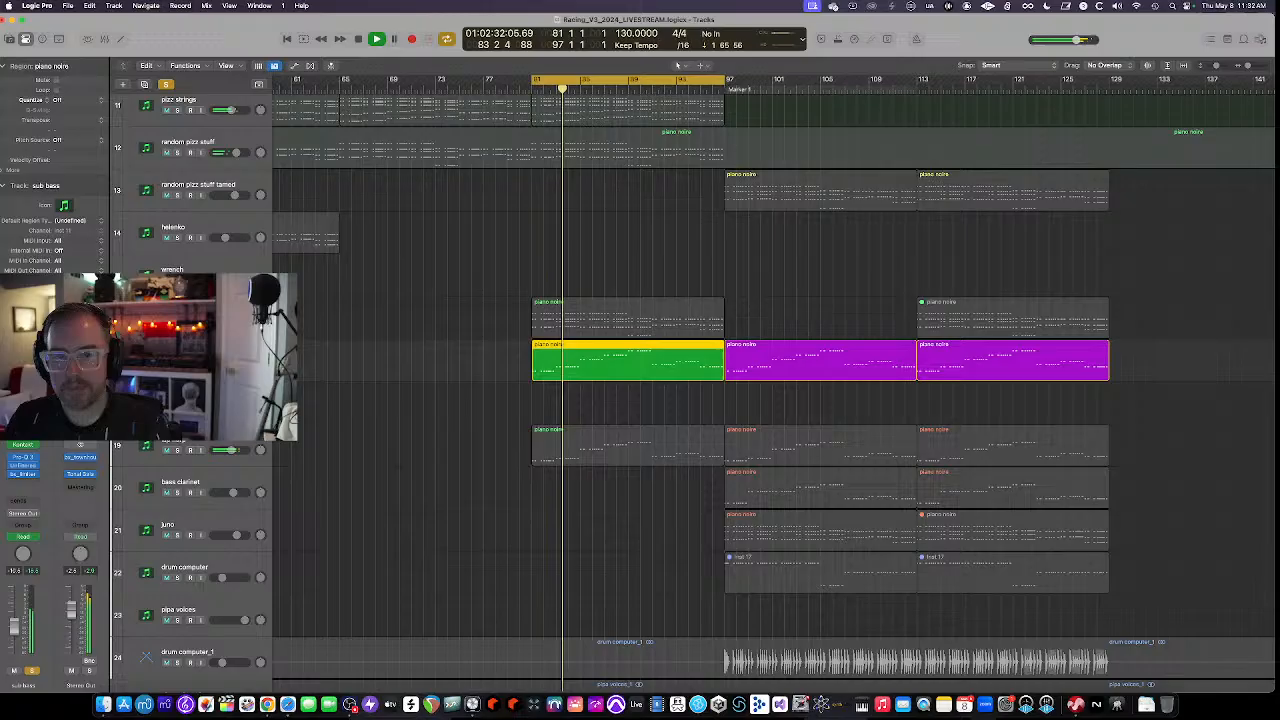
click(23, 447)
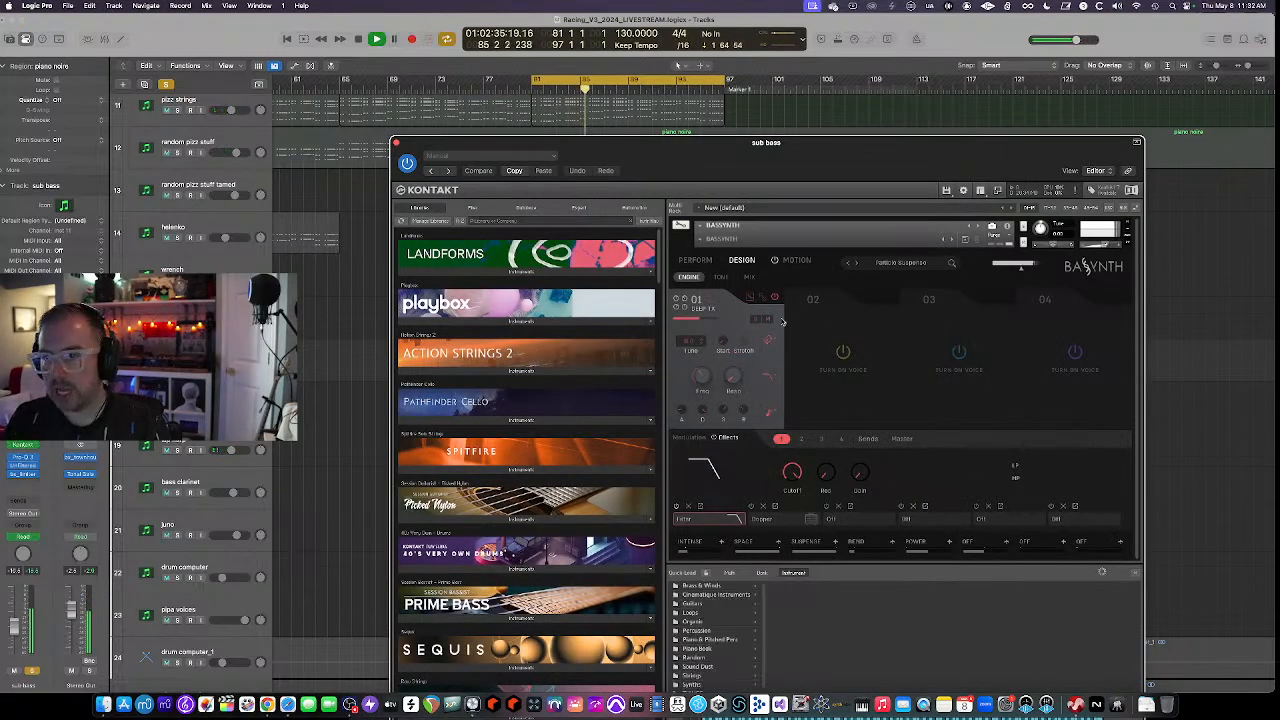
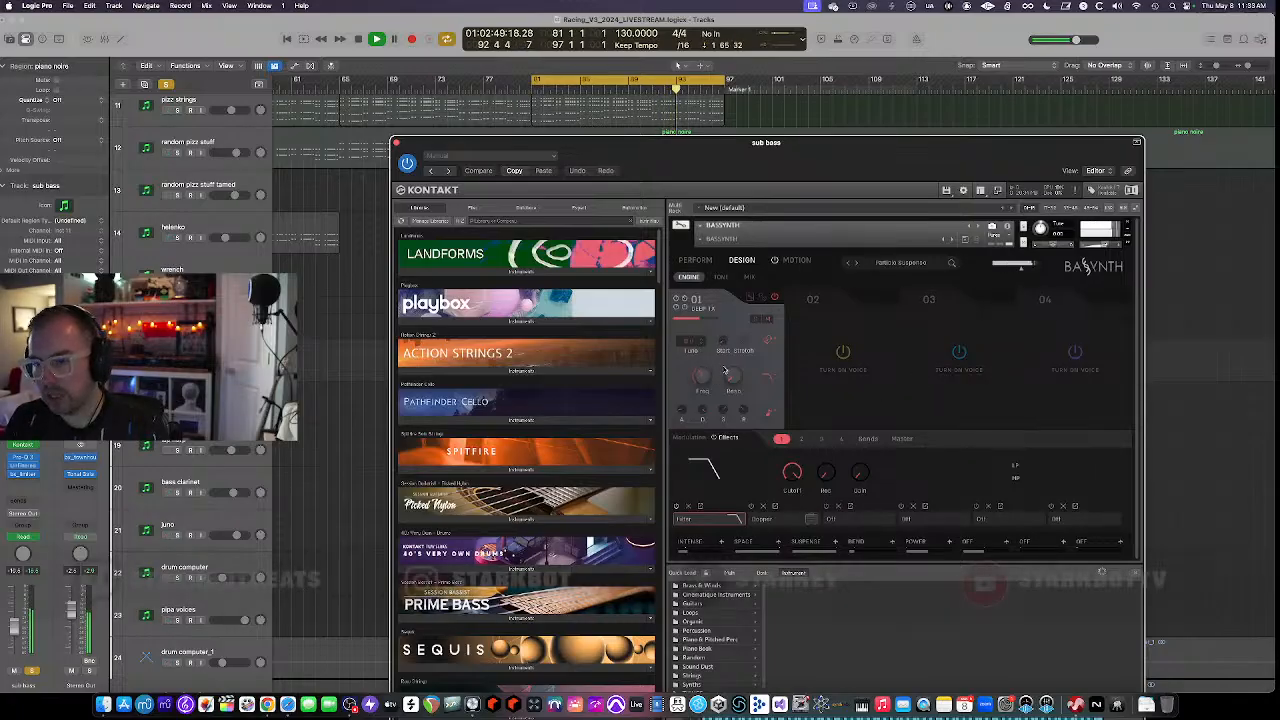
click(396, 143)
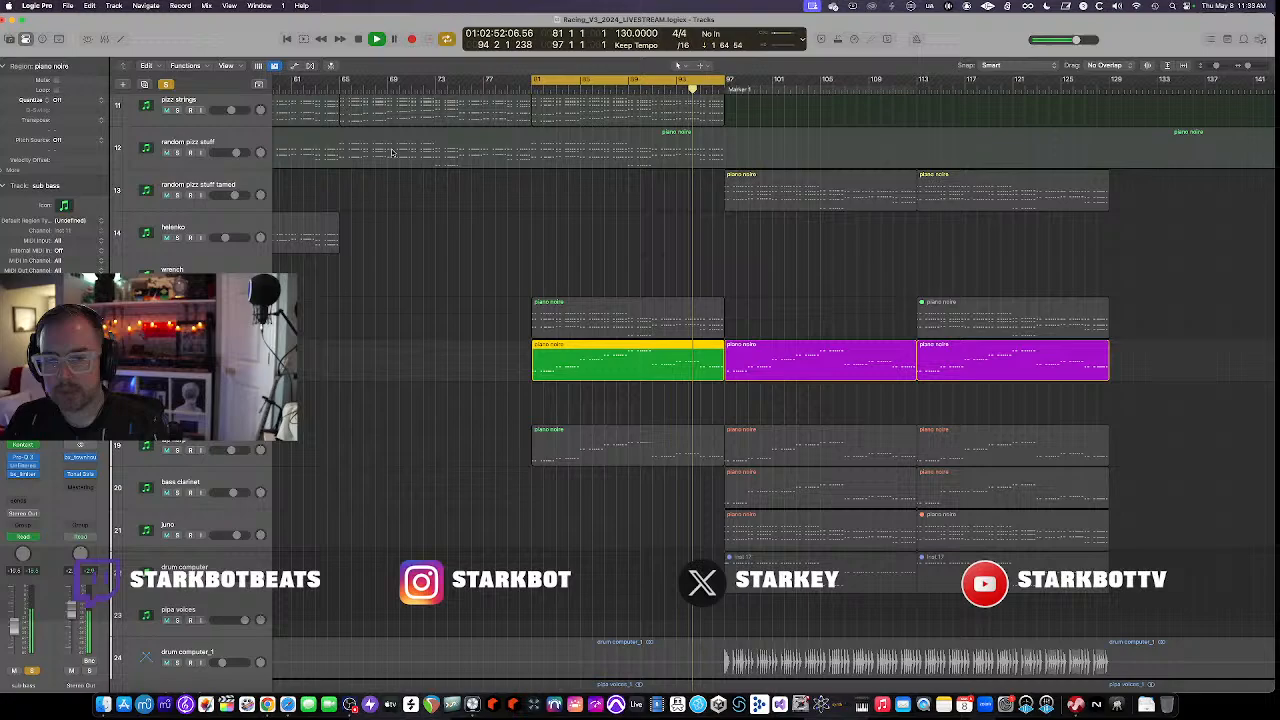
Inspect the Pro-Q 3 EQ curve on the sub bass track, comparing the sound with the plug-in bypassed and active
click(18, 458)
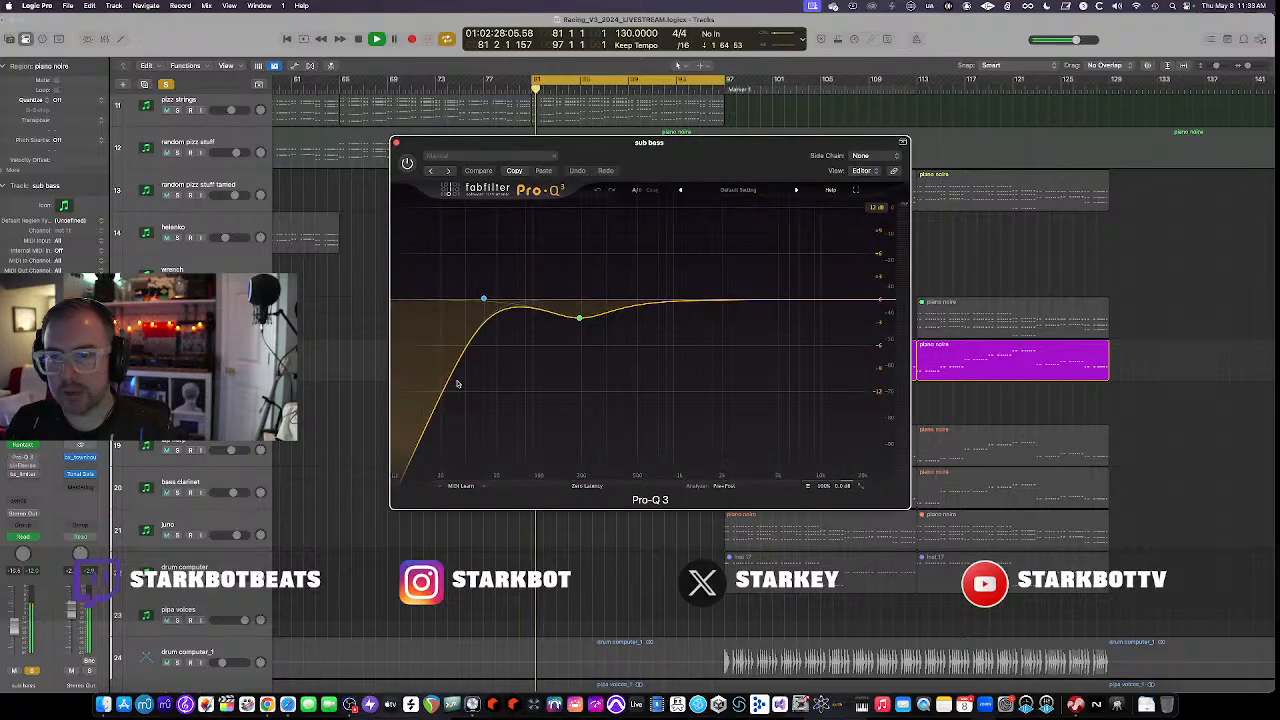
click(407, 162)
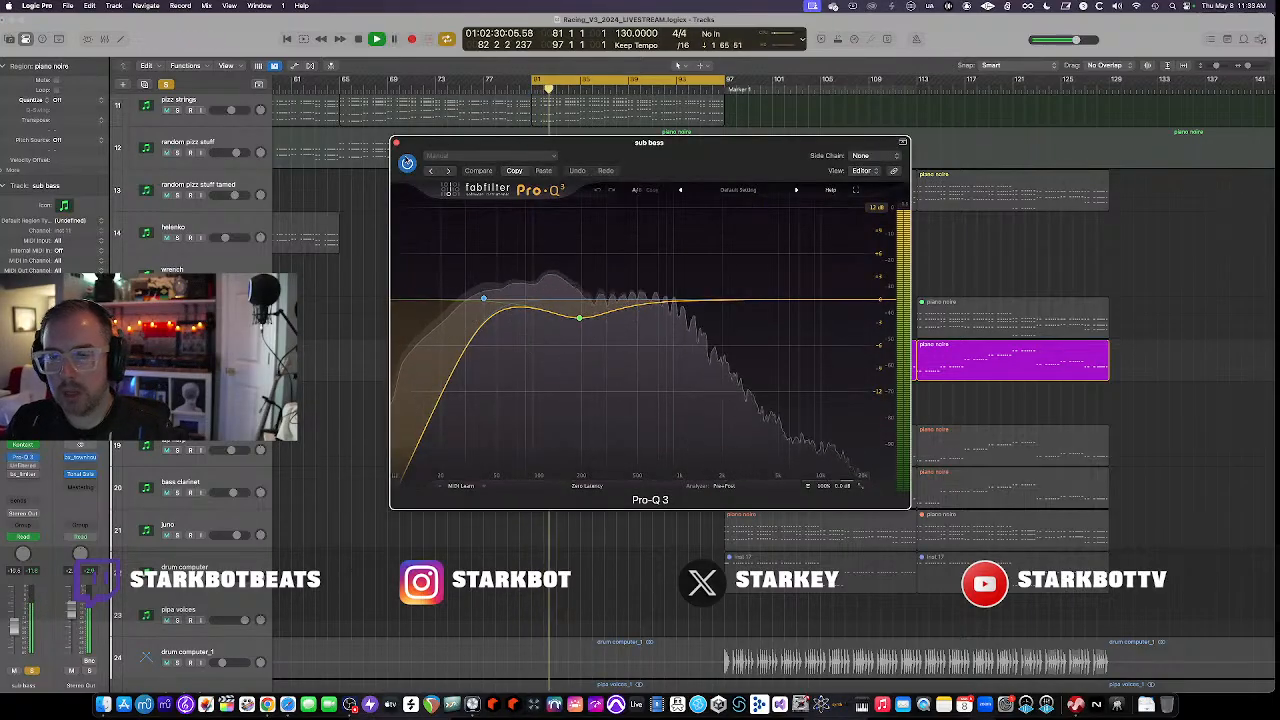
mouse_move(582, 325)
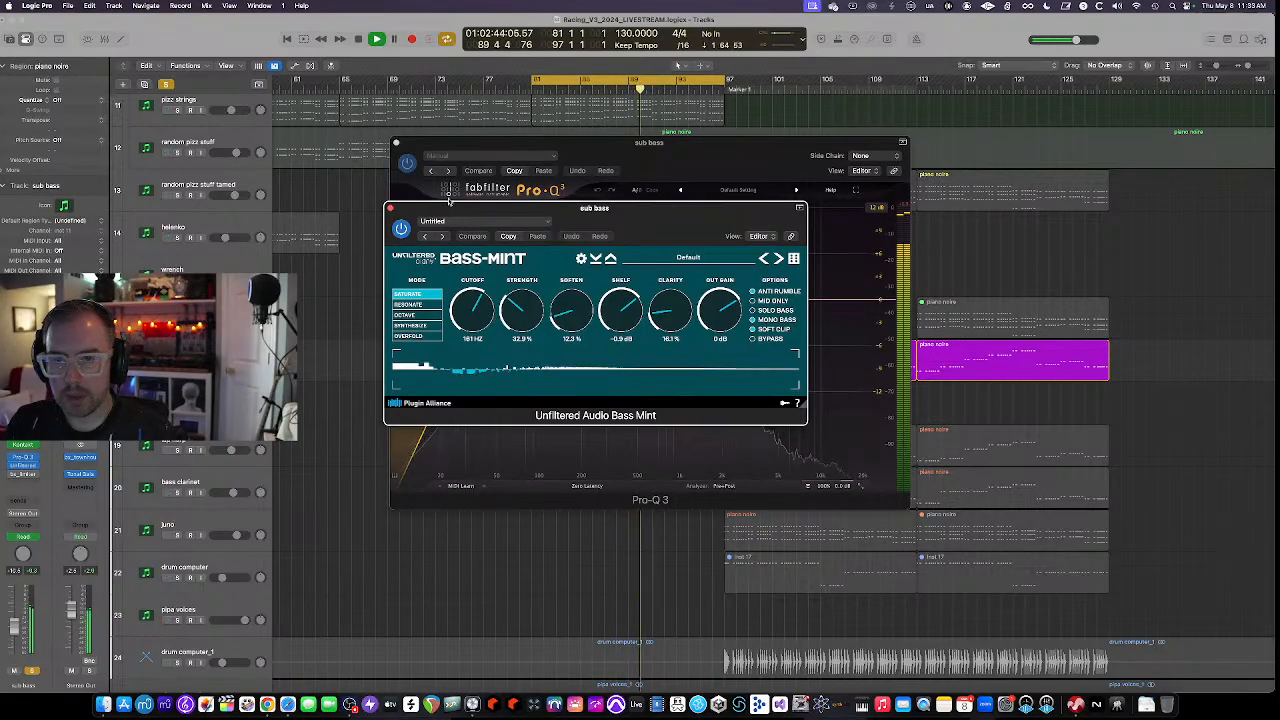
Set Bass-Mint's Clarity to 16.2% on the sub bass track, and close the Bass-Mint and Pro-Q 3 windows
click(11, 463)
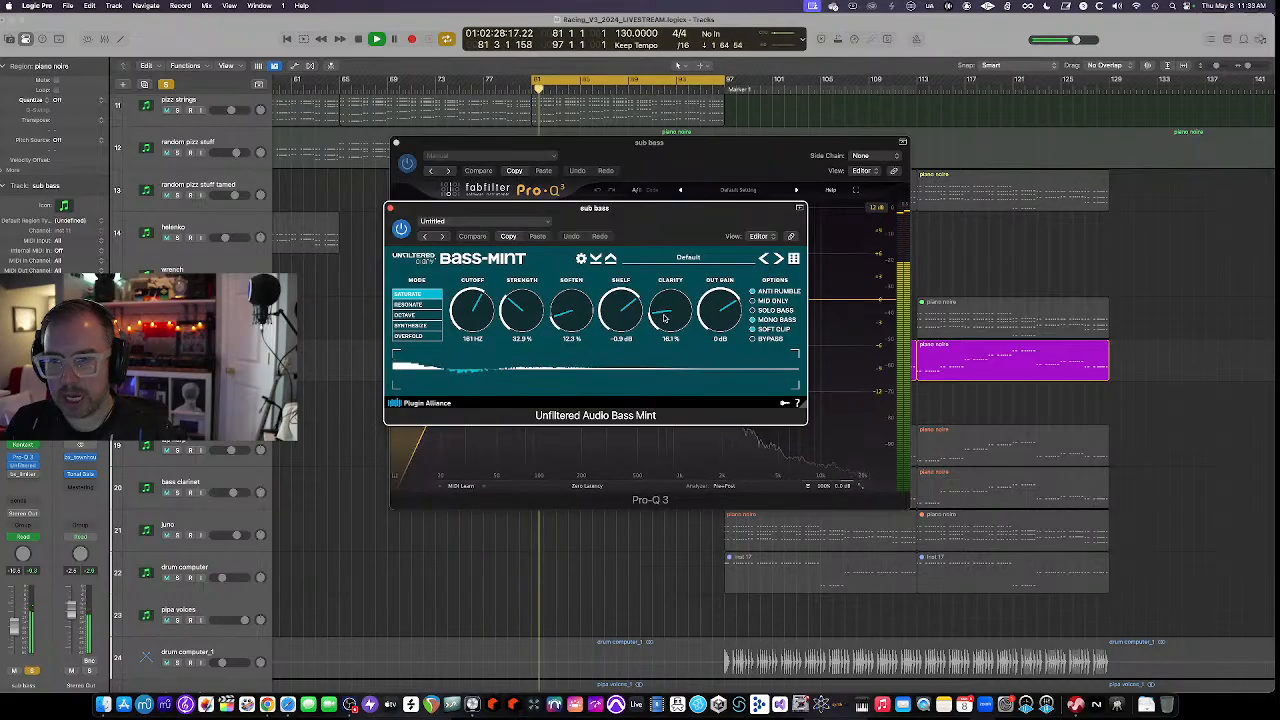
drag(664, 318, 660, 281)
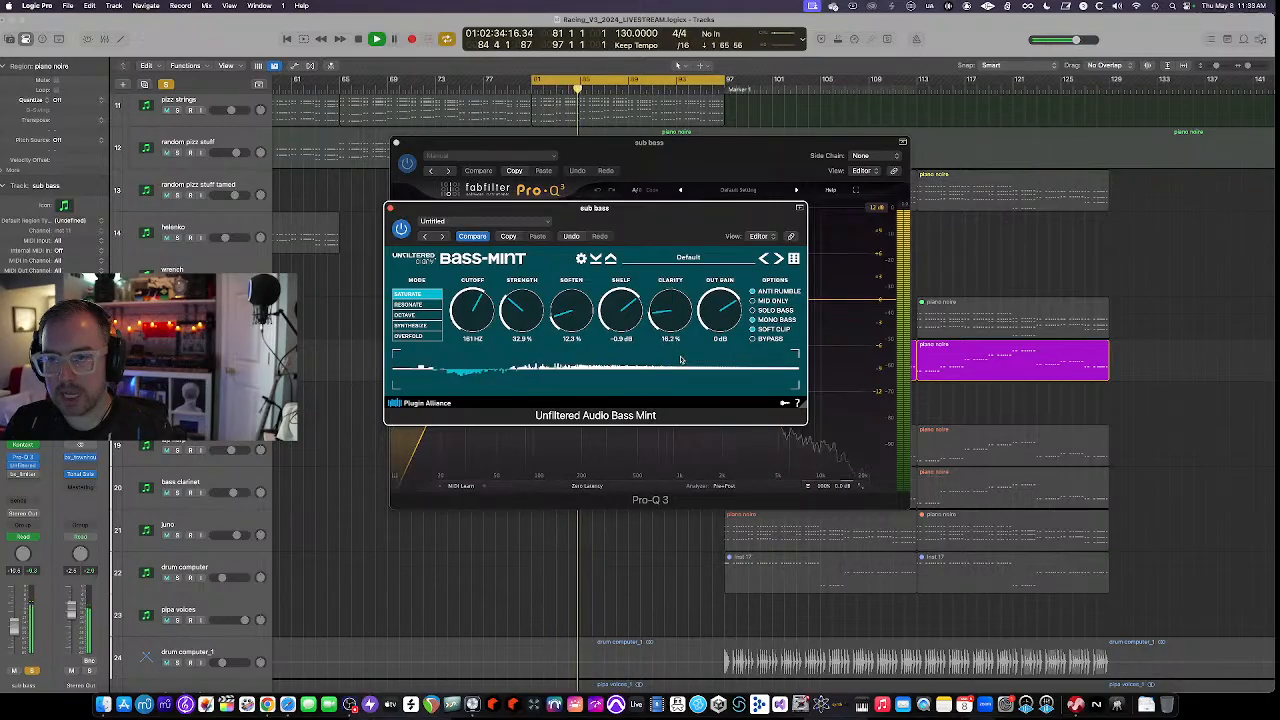
click(390, 208)
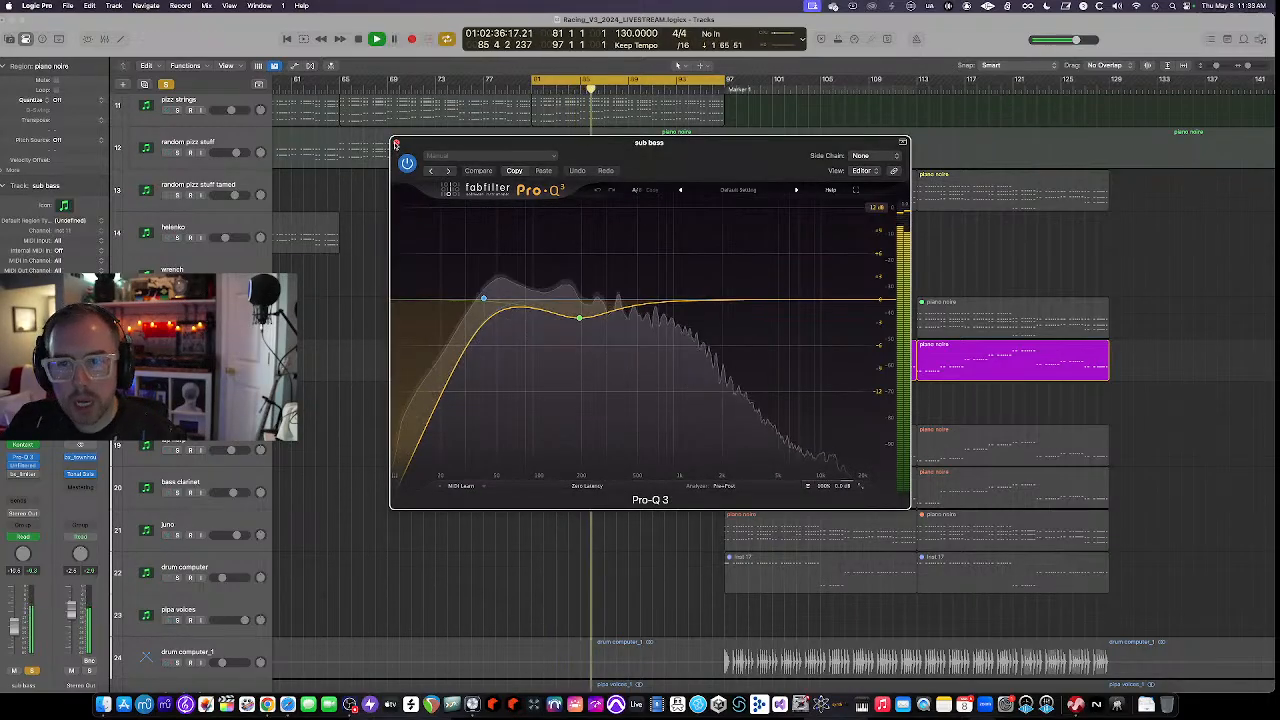
click(395, 142)
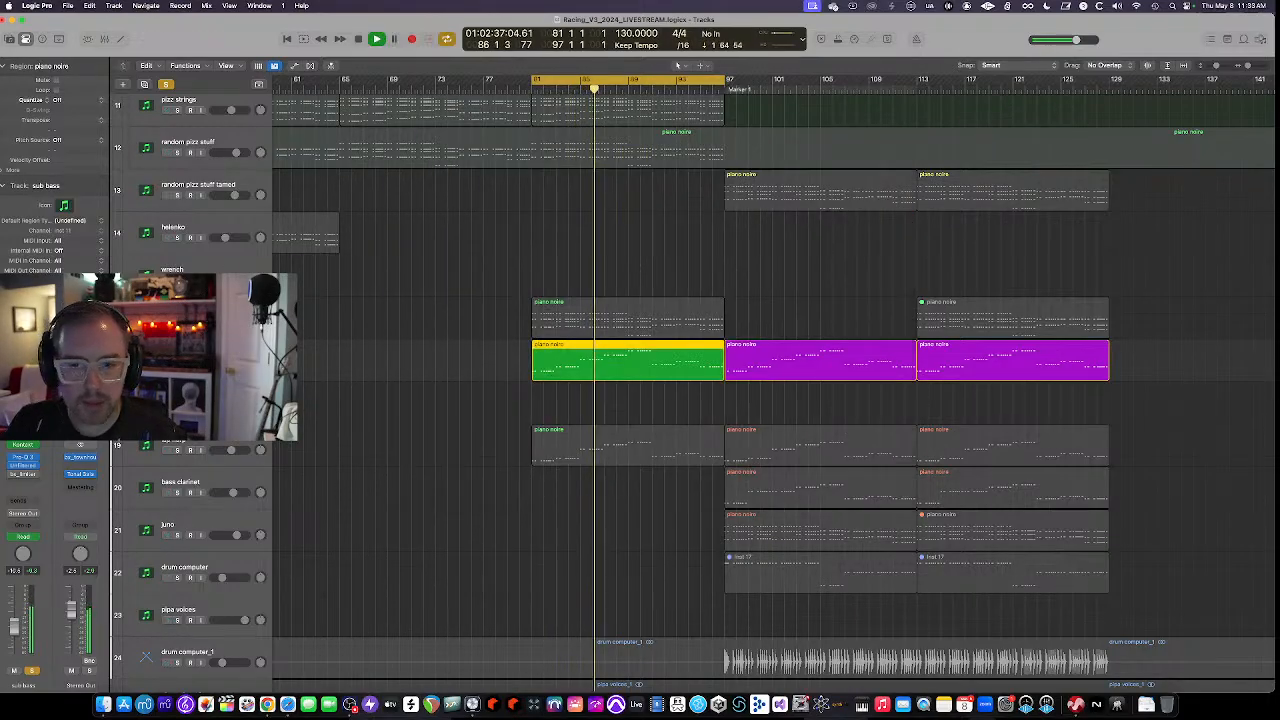
Check the bx_limiter on the sub bass track, take the track out of solo and close the limiter
click(22, 474)
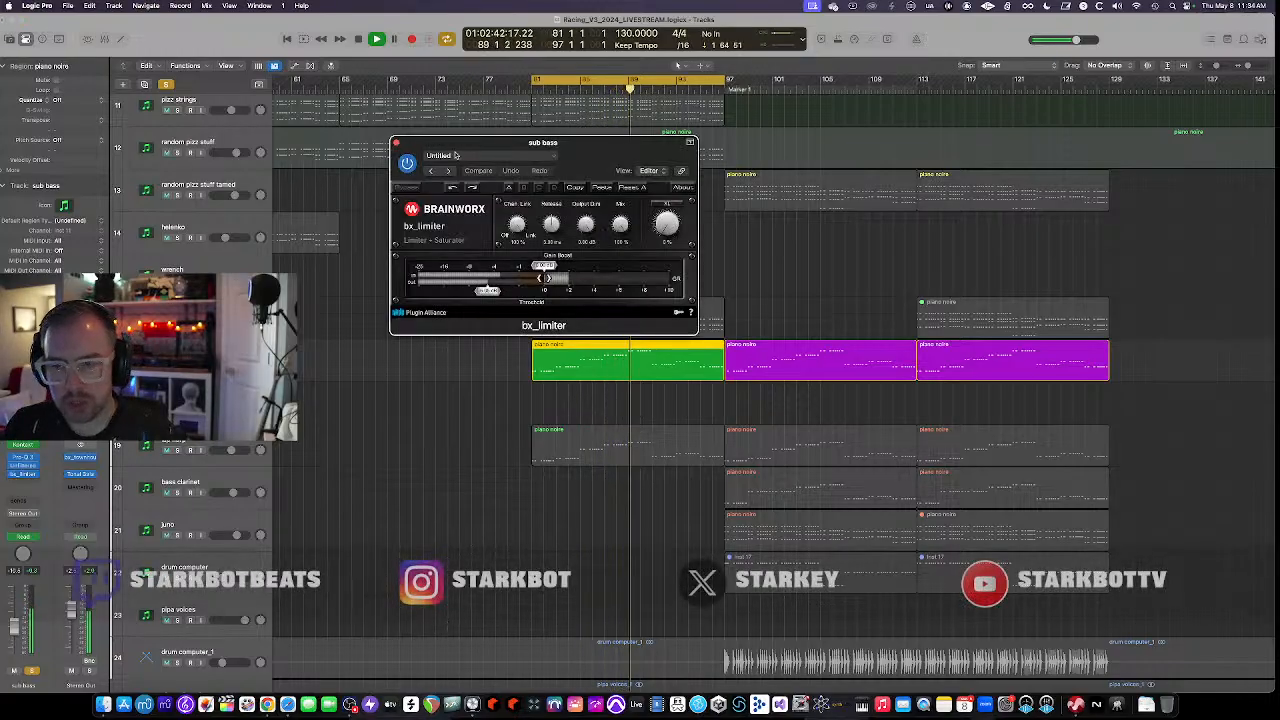
key(s)
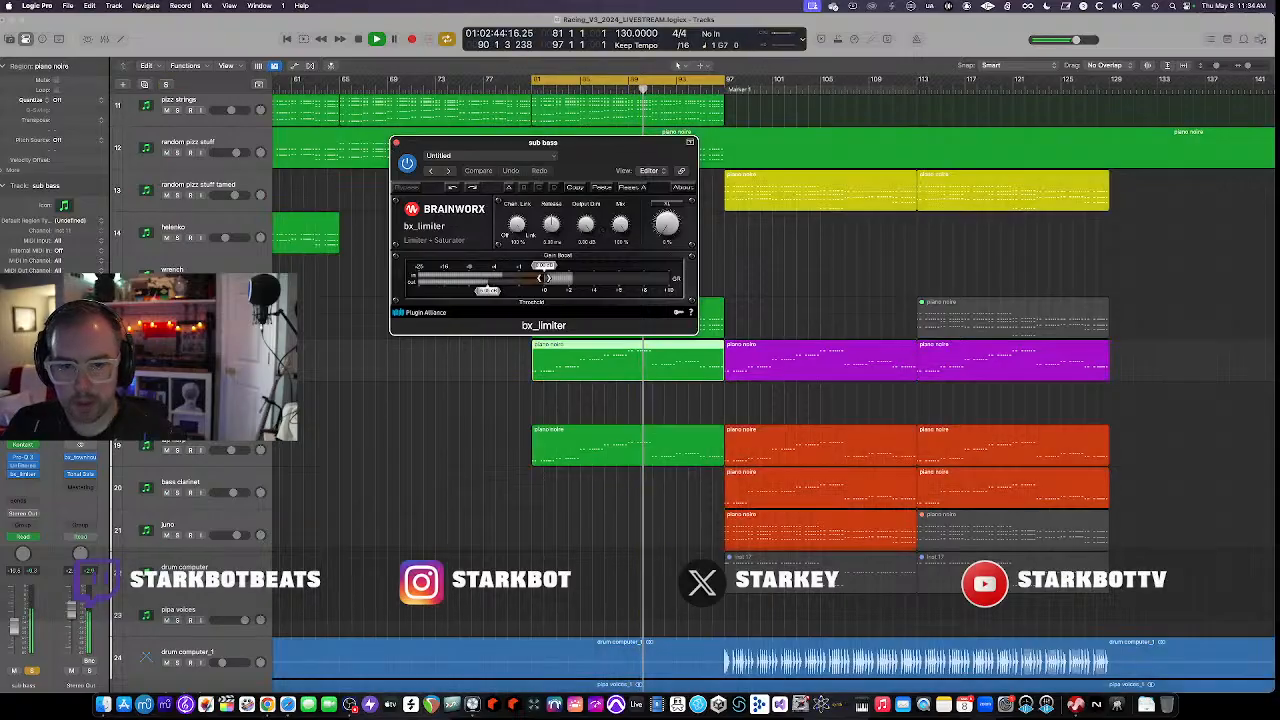
click(396, 142)
Solo the lap harp track and check its Kontakt Lap Harp instrument, closing the instrument when done
scroll(371, 355, down, 1)
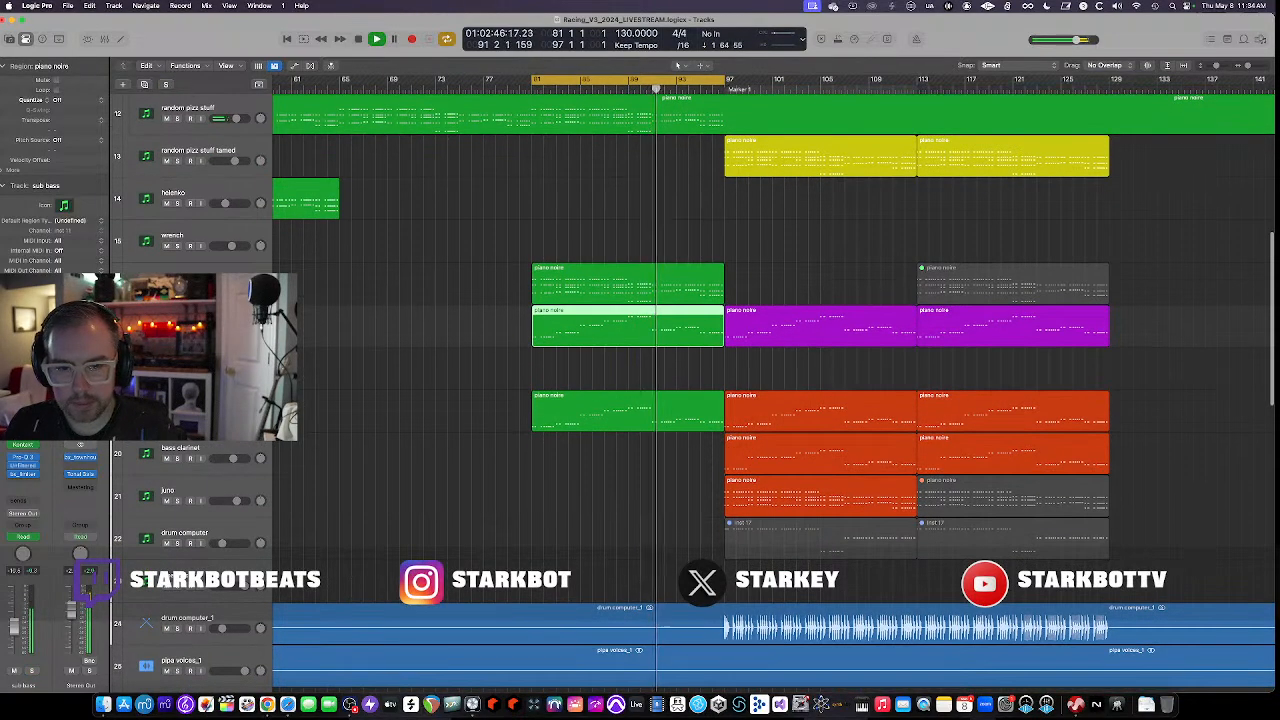
click(600, 410)
key(s)
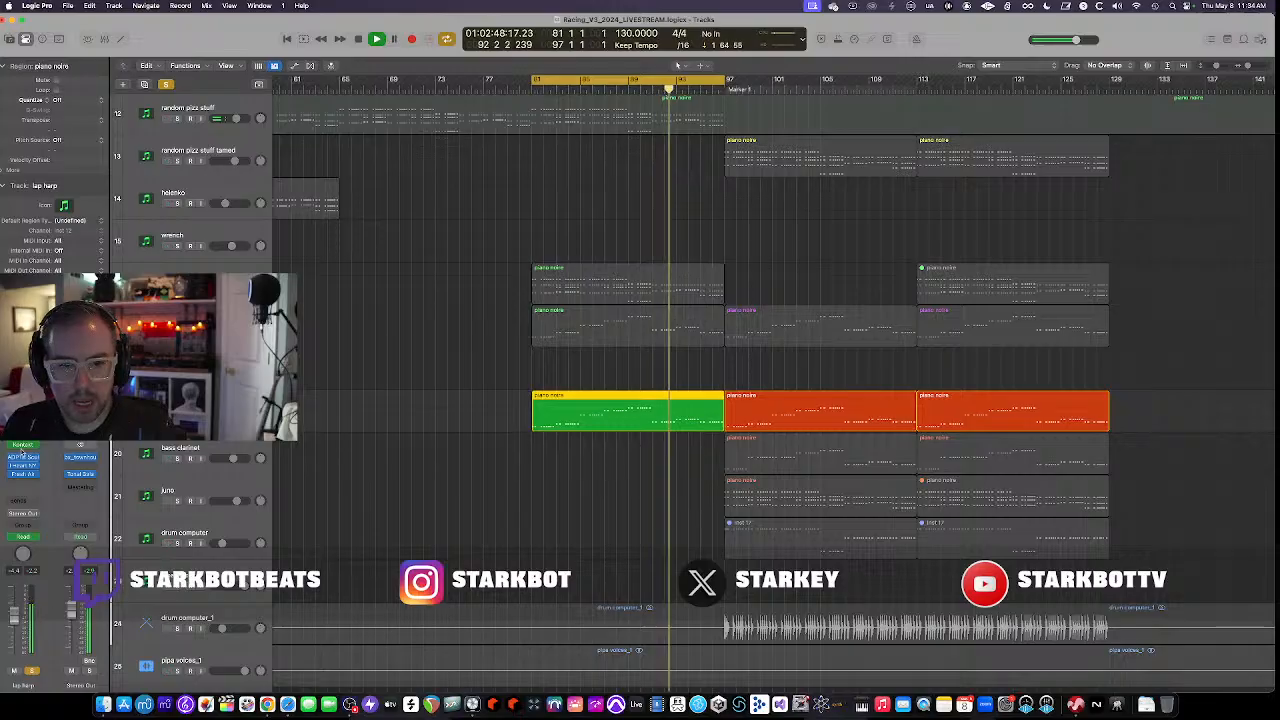
click(25, 447)
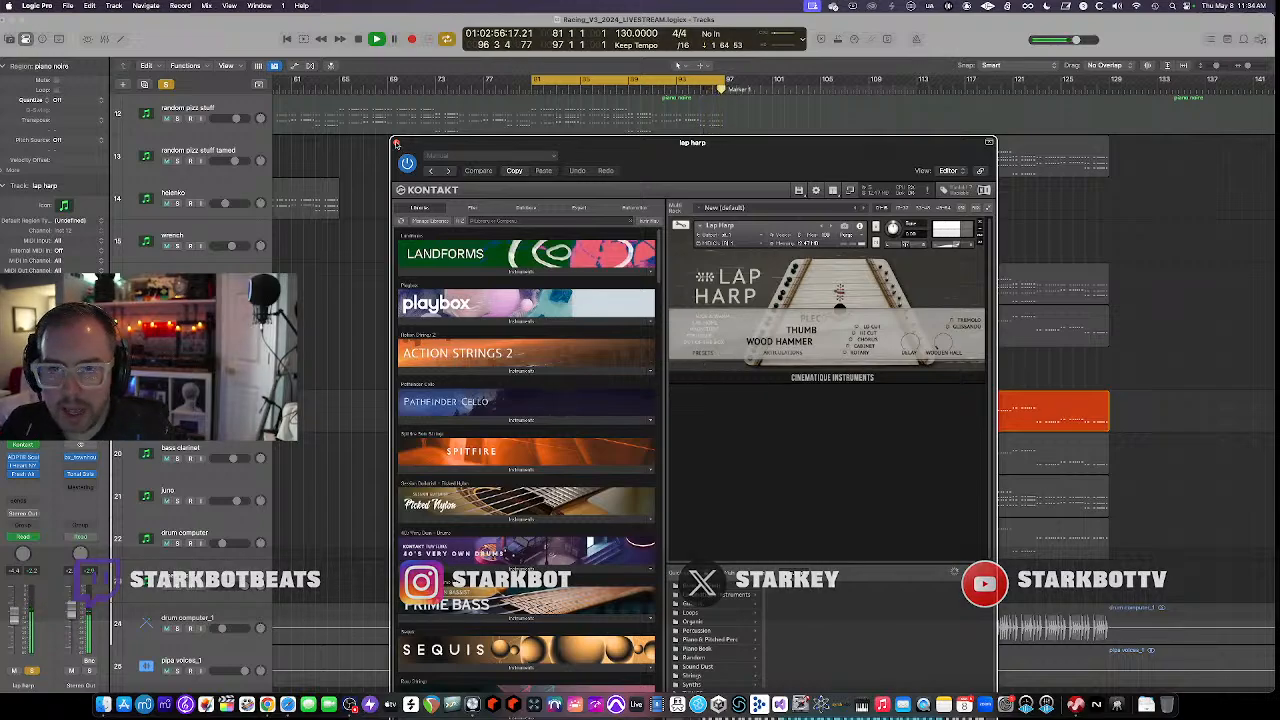
click(396, 142)
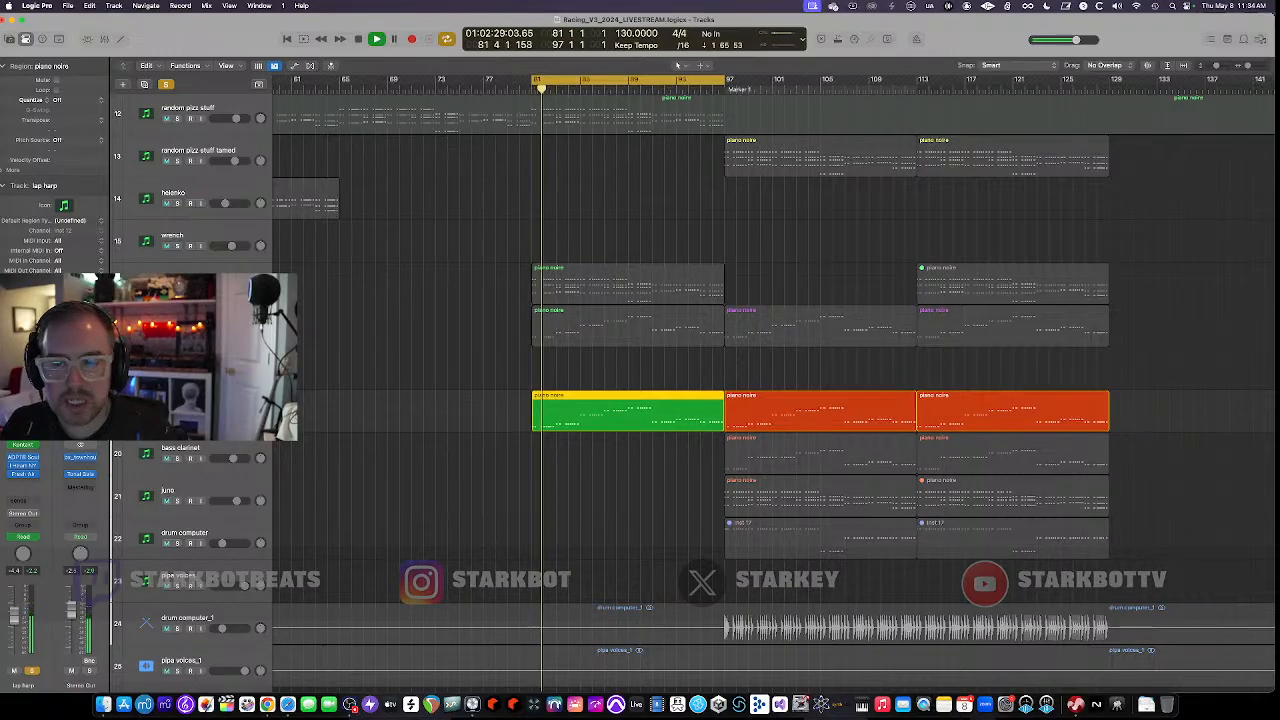
Examine ADPTR Sculpt's transient setting on the lap harp, comparing the sound with the plug-in bypassed and active
click(12, 459)
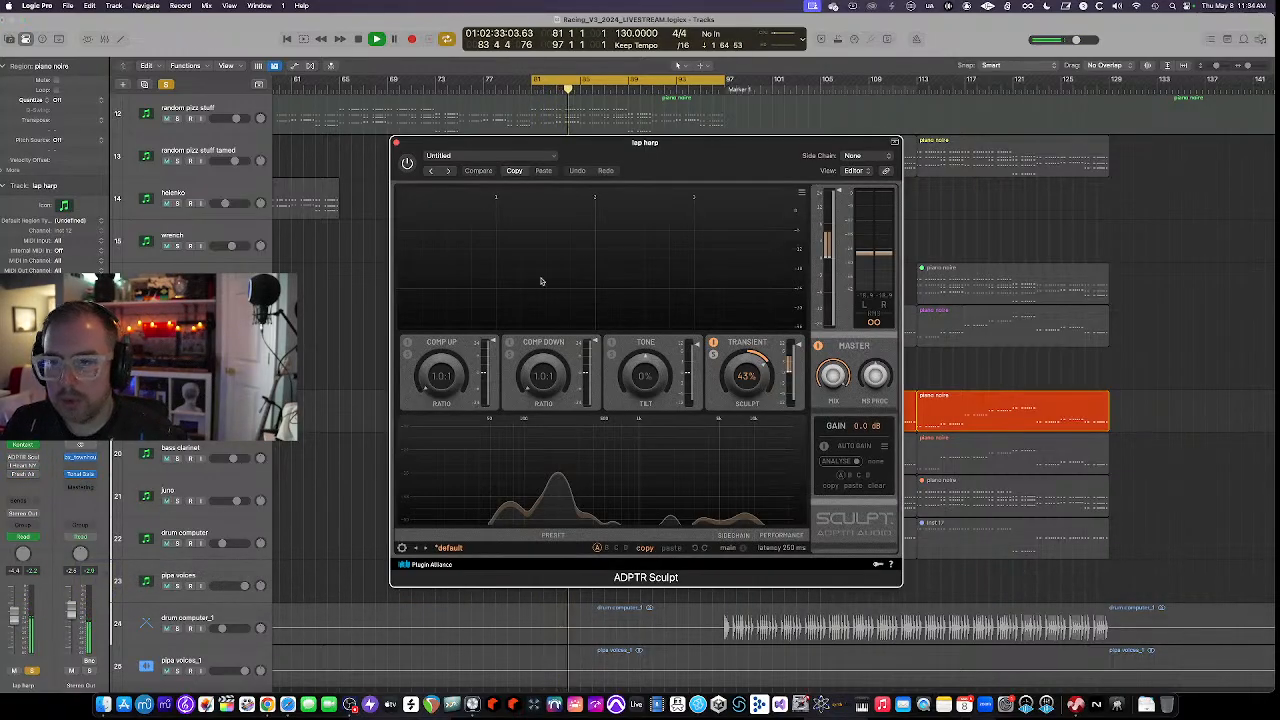
click(408, 163)
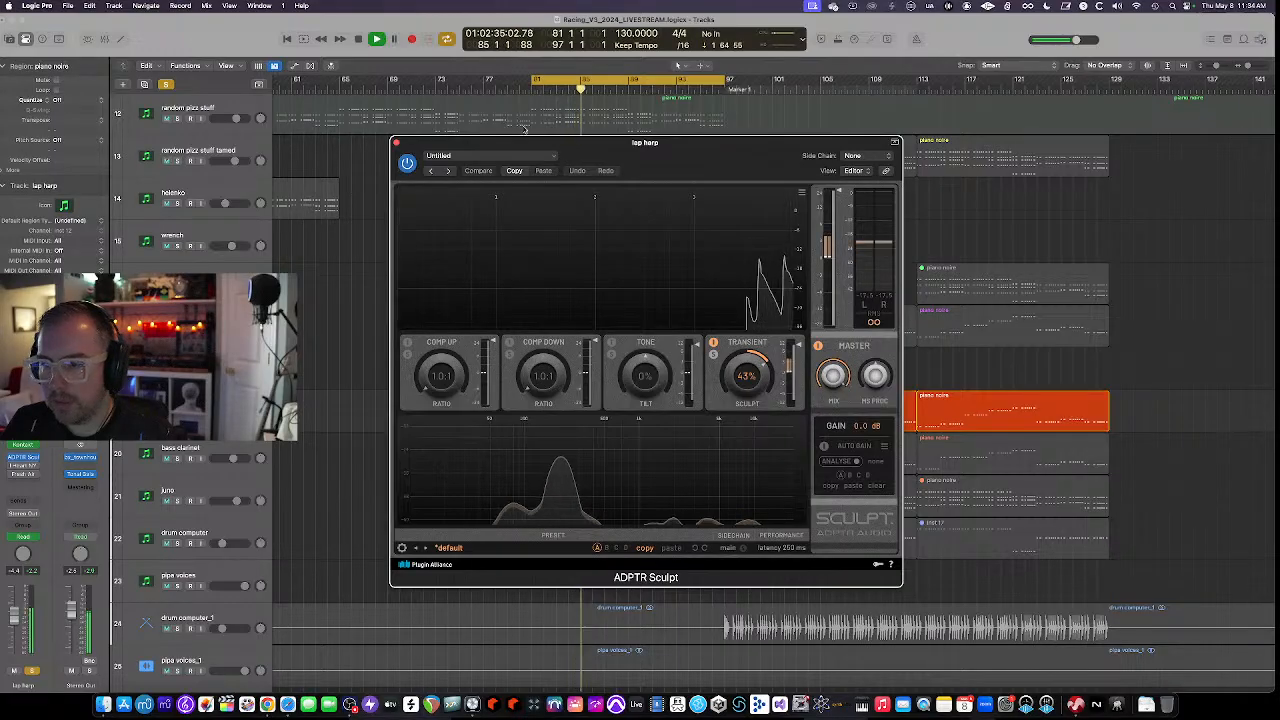
drag(572, 155, 502, 81)
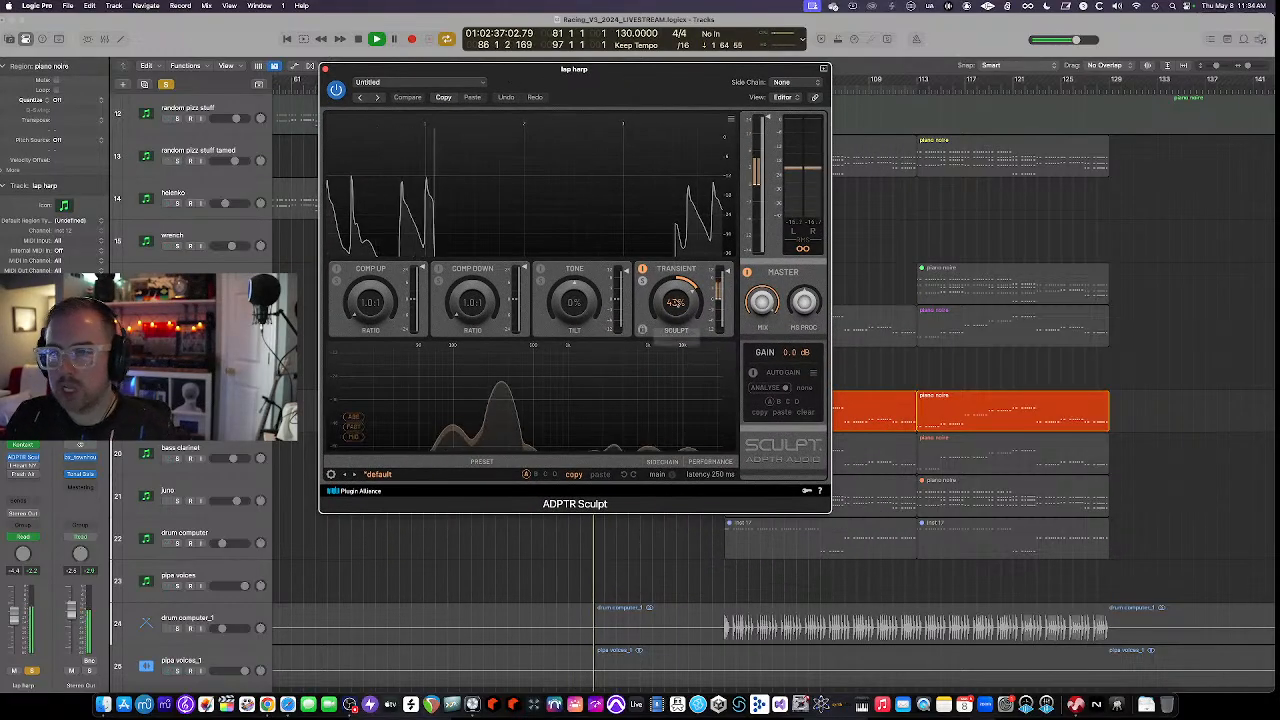
mouse_move(679, 308)
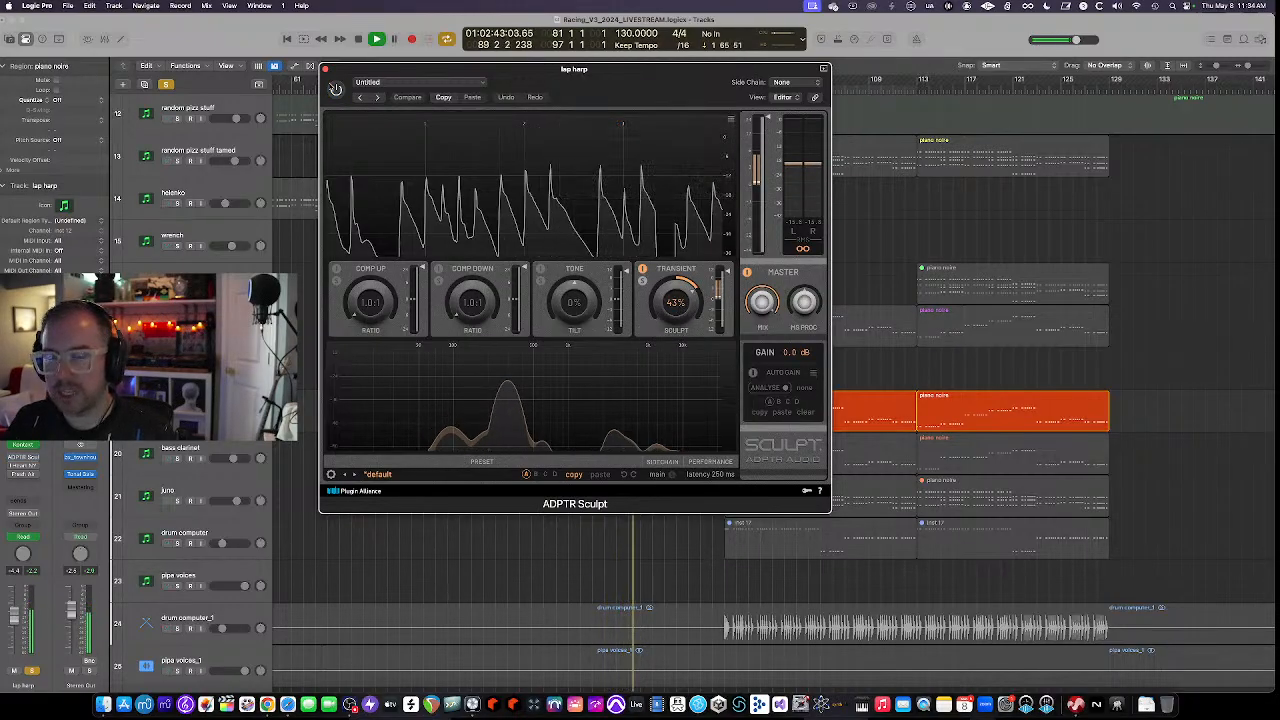
click(336, 89)
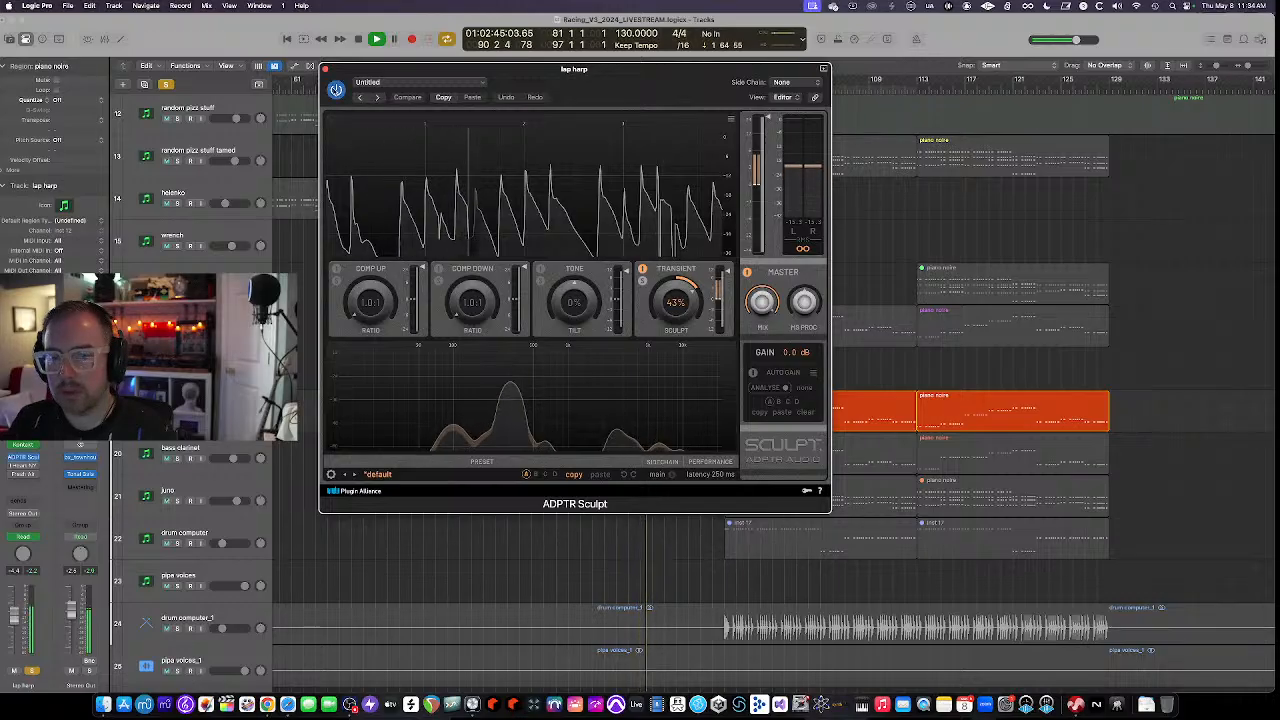
Inspect the I Heart NY compressor and Fresh Air on the lap harp, and close all its open plug-in windows
click(24, 465)
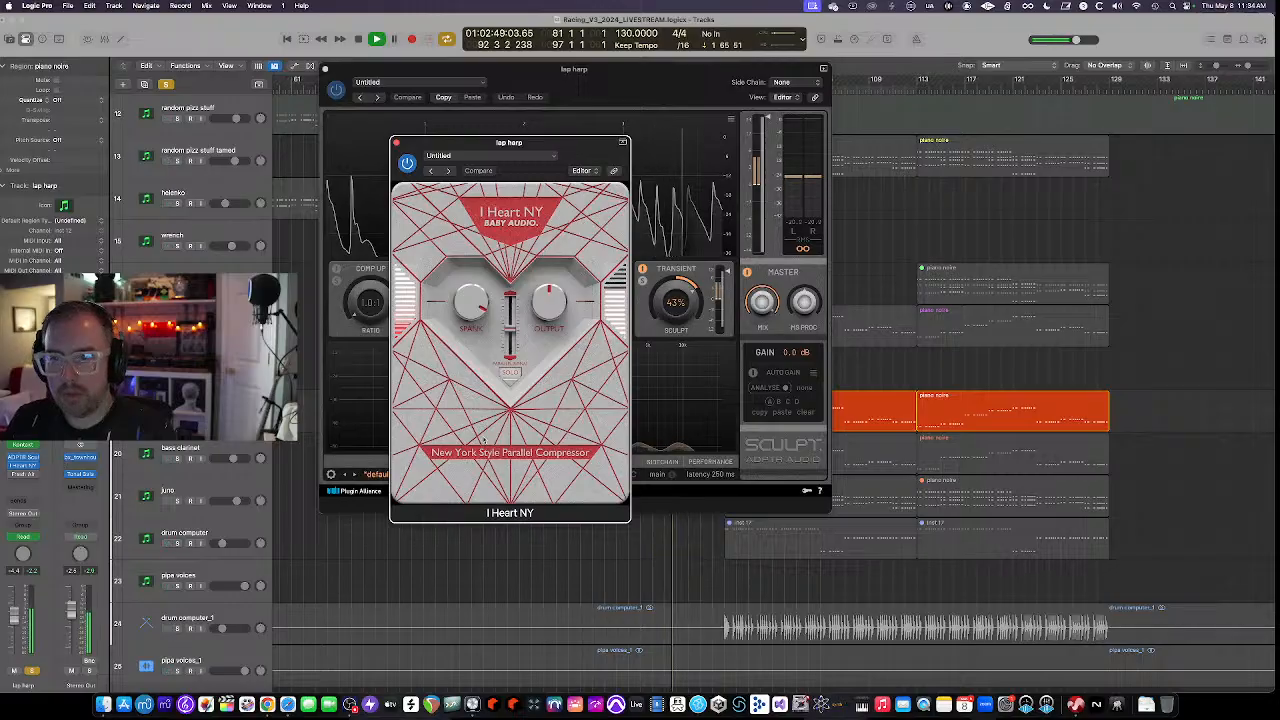
click(20, 475)
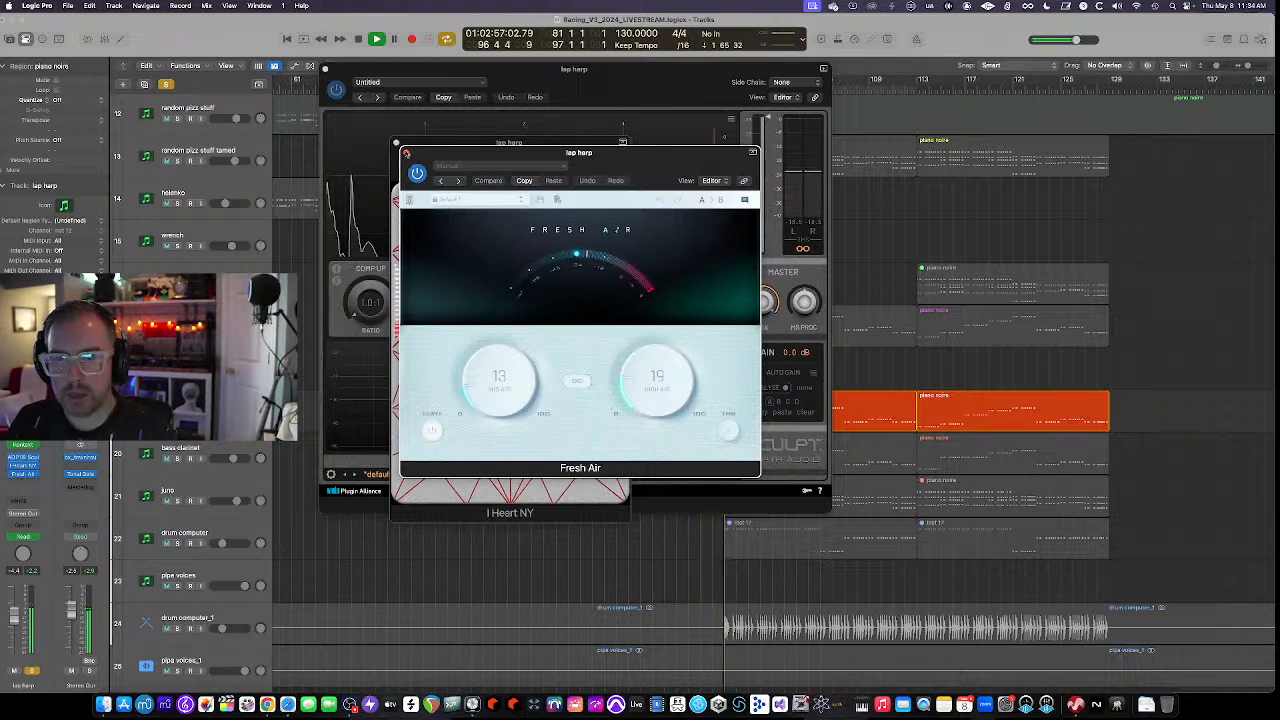
click(405, 152)
click(395, 142)
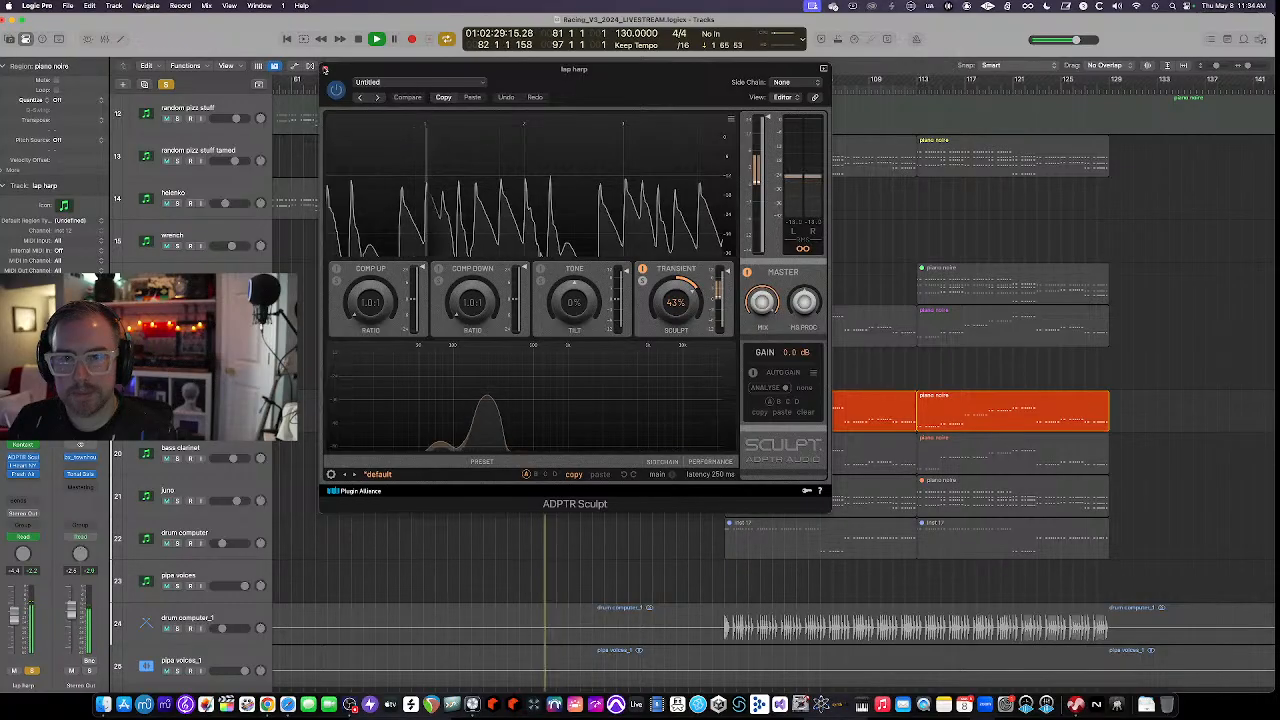
click(325, 69)
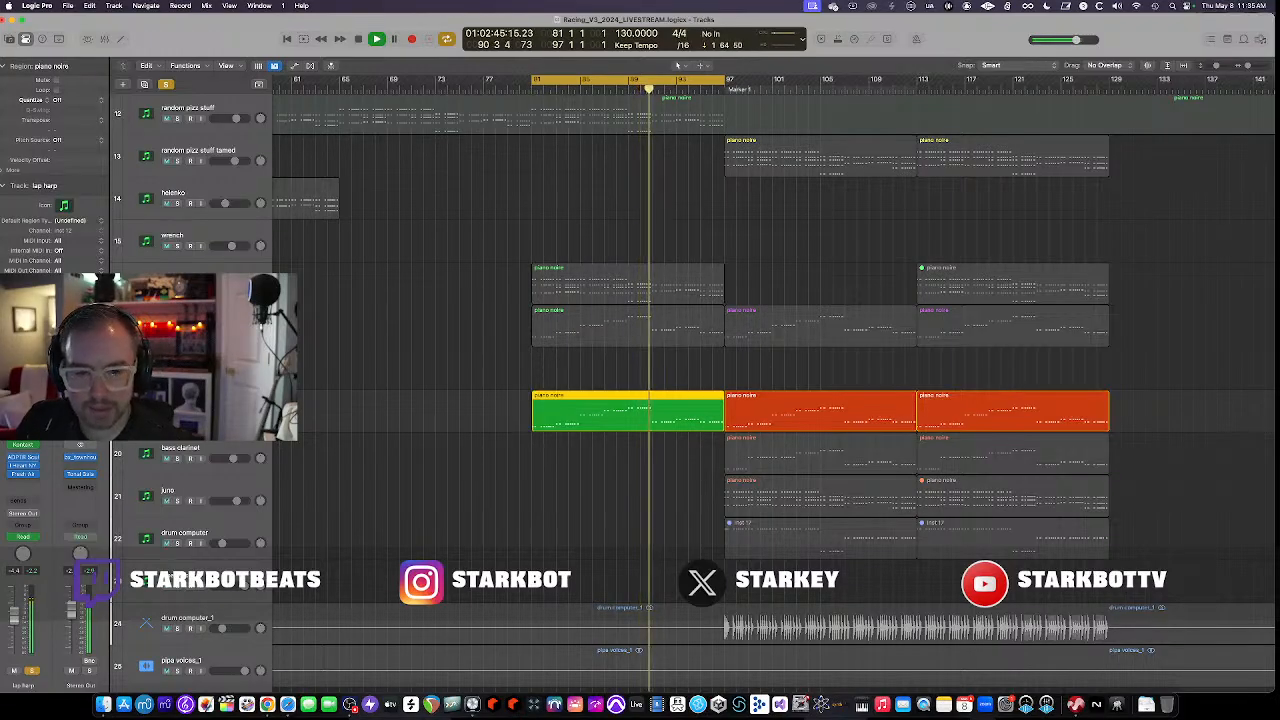
Take the lap harp out of solo and set the cycle range to bars 97 to 113
click(178, 415)
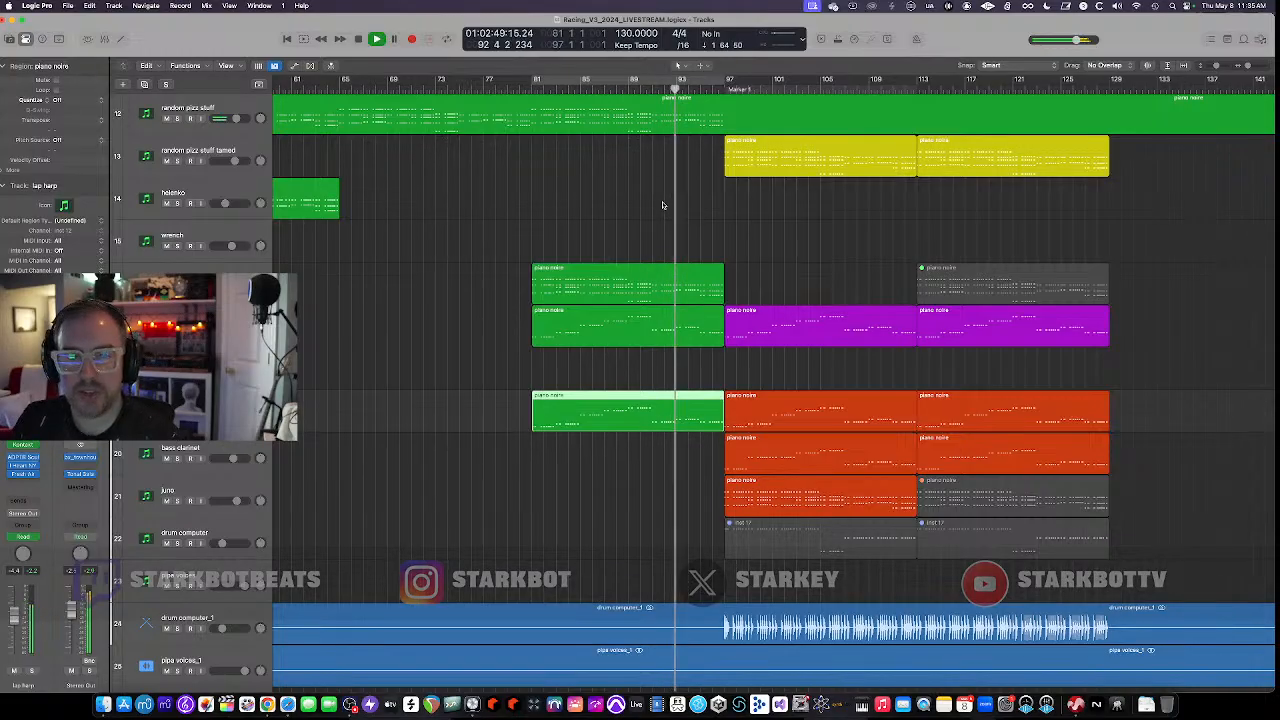
scroll(659, 208, up, 5)
scroll(659, 208, up, 6)
key(super+Up)
key(super+Up)
key(super+Up)
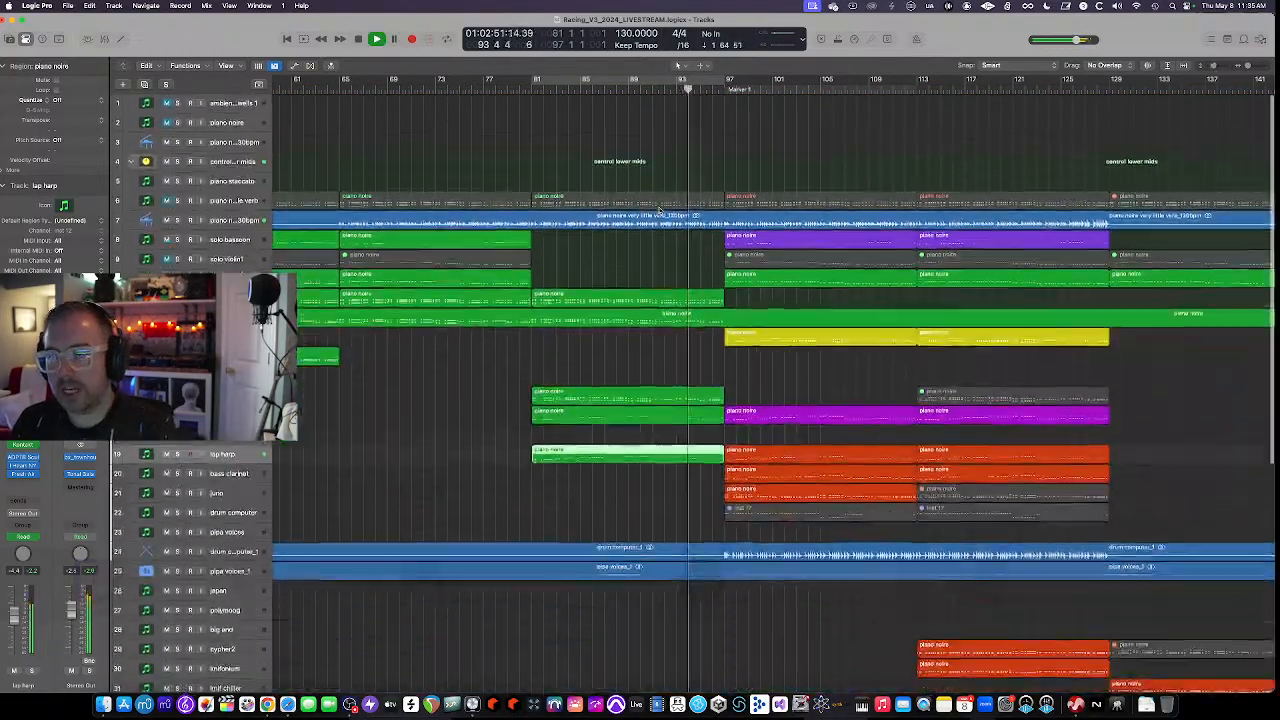
scroll(659, 209, down, 2)
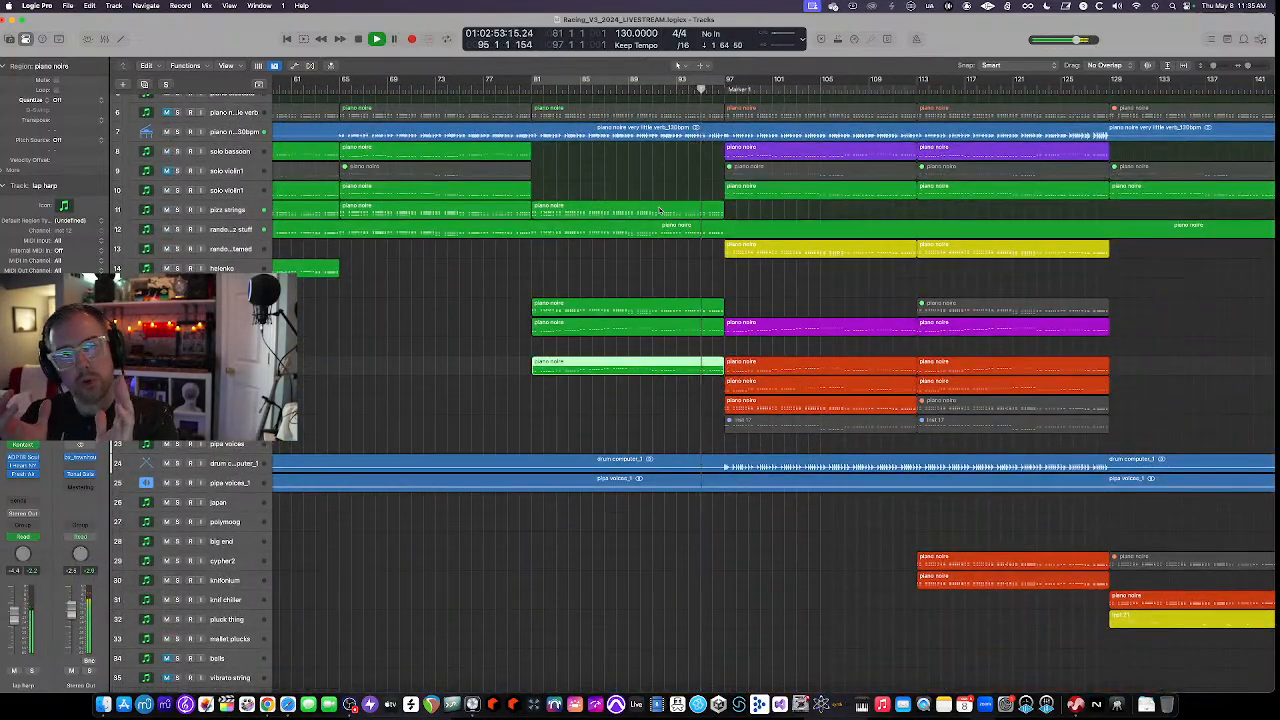
scroll(659, 209, right, 4)
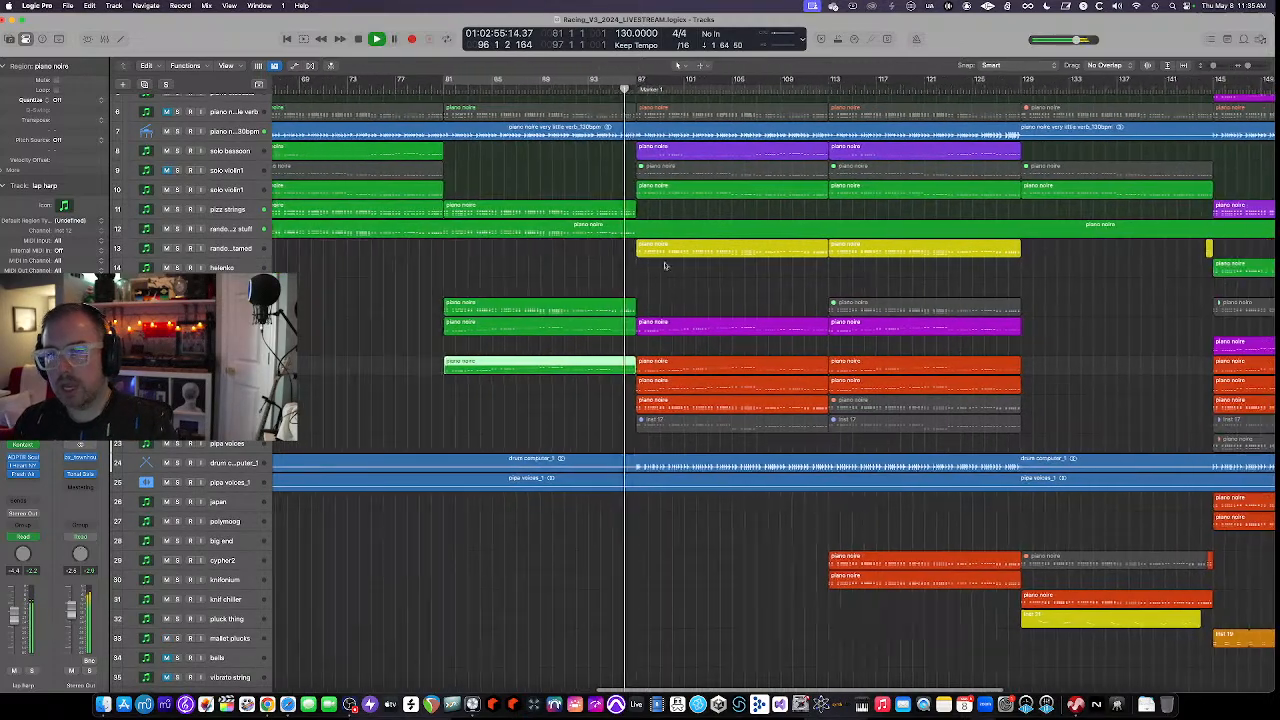
drag(633, 82, 818, 103)
scroll(766, 269, down, 3)
scroll(729, 251, right, 5)
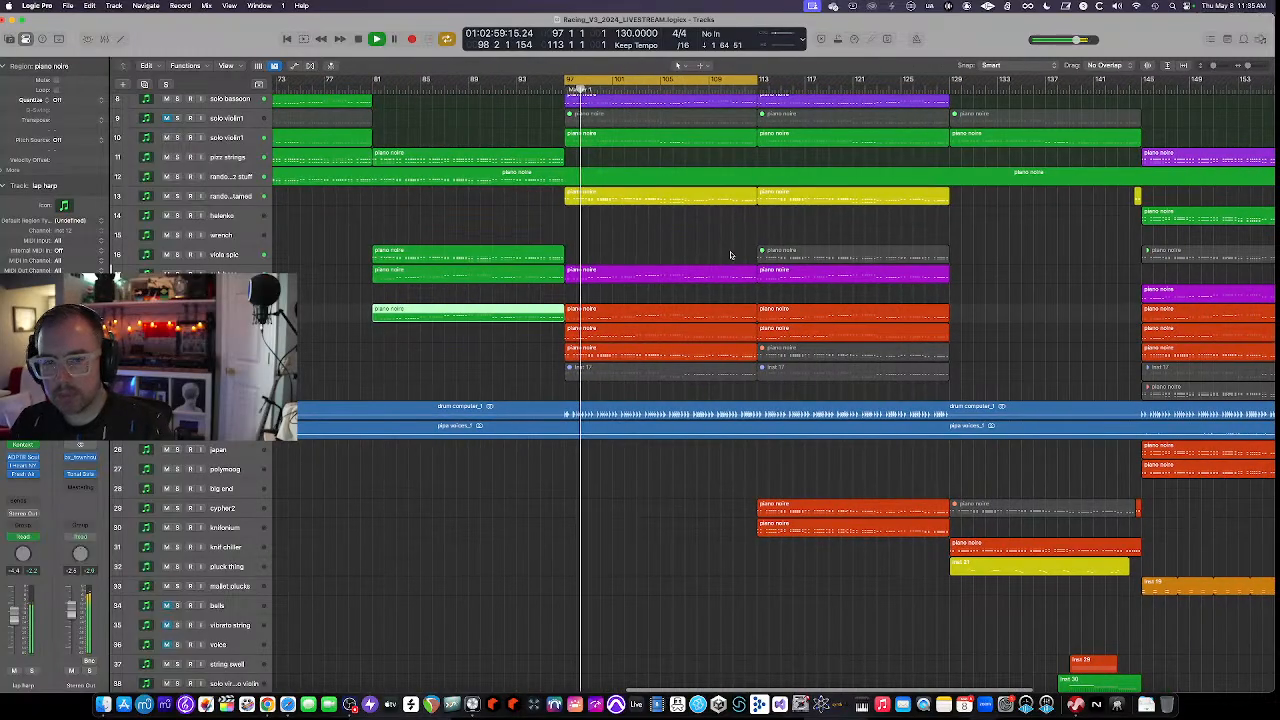
Solo the bass clarinet track and check its Kontakt Berlin Woodwinds patch, closing the instrument when done
scroll(713, 251, right, 2)
click(297, 330)
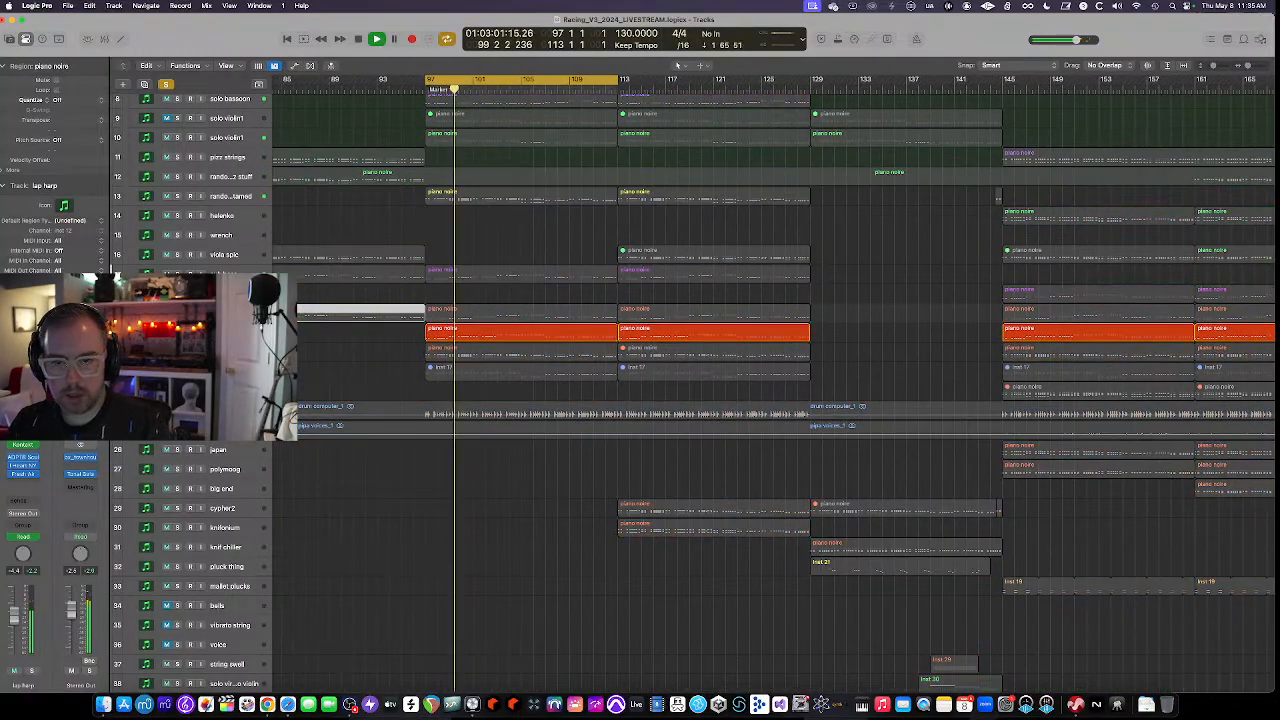
scroll(325, 360, down, 2)
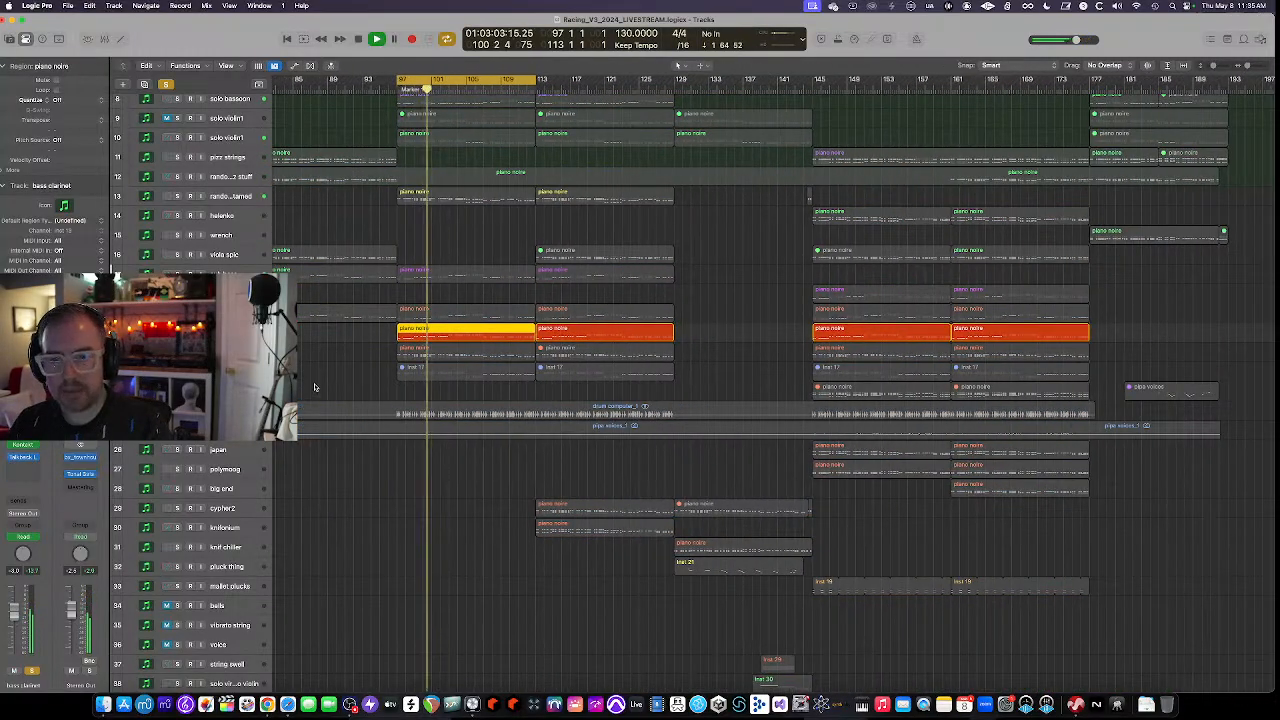
click(23, 443)
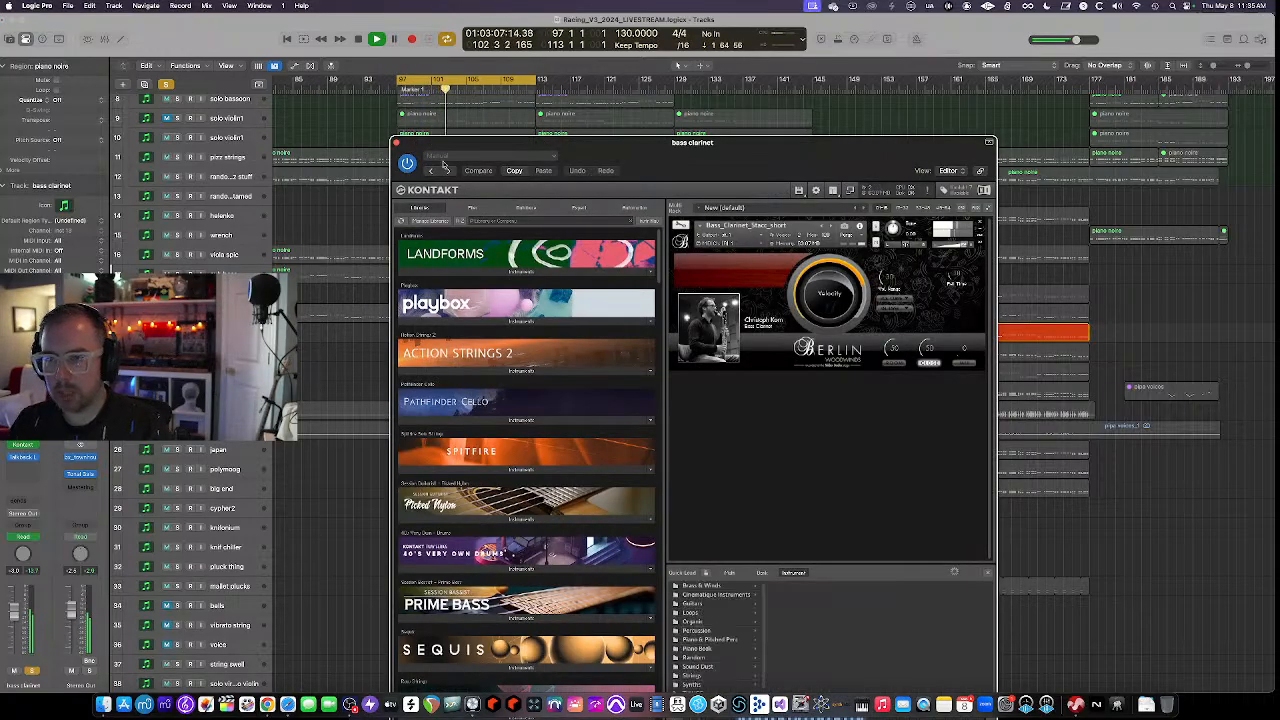
click(397, 143)
Solo the juno track, check and close its DCO-106 synth, and restart playback with the track's insert effects bypassed
click(225, 351)
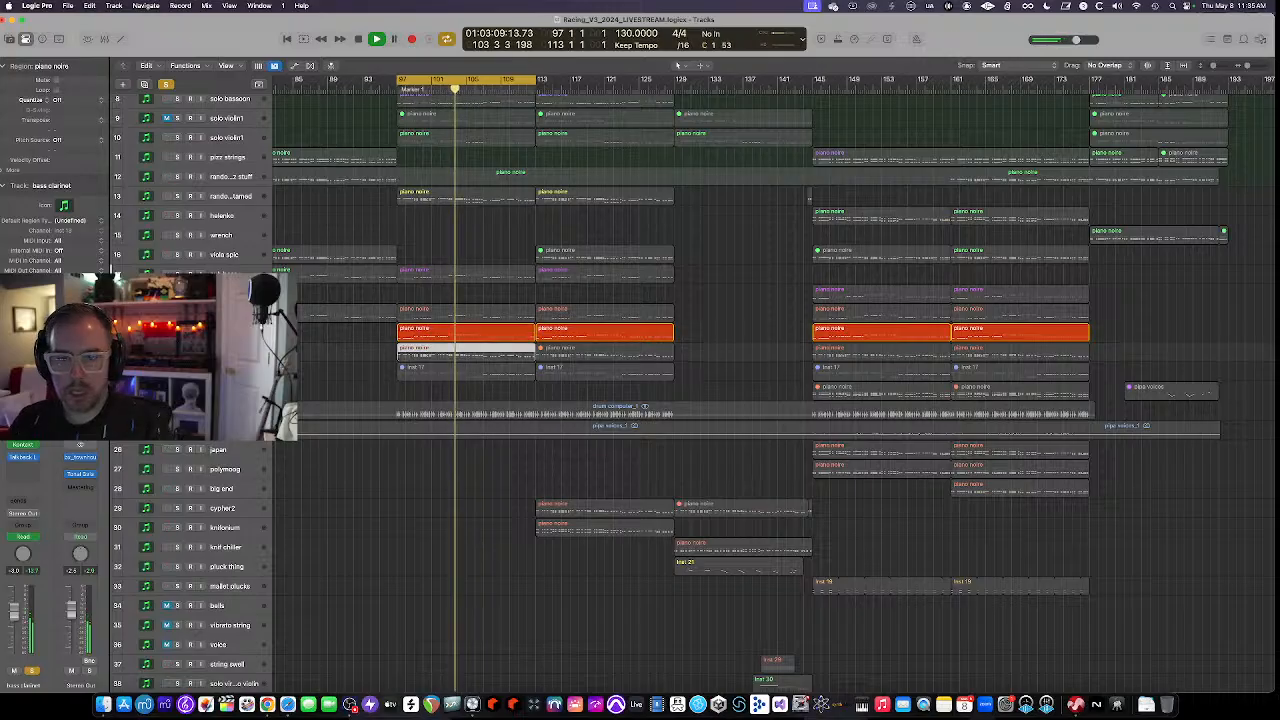
key(s)
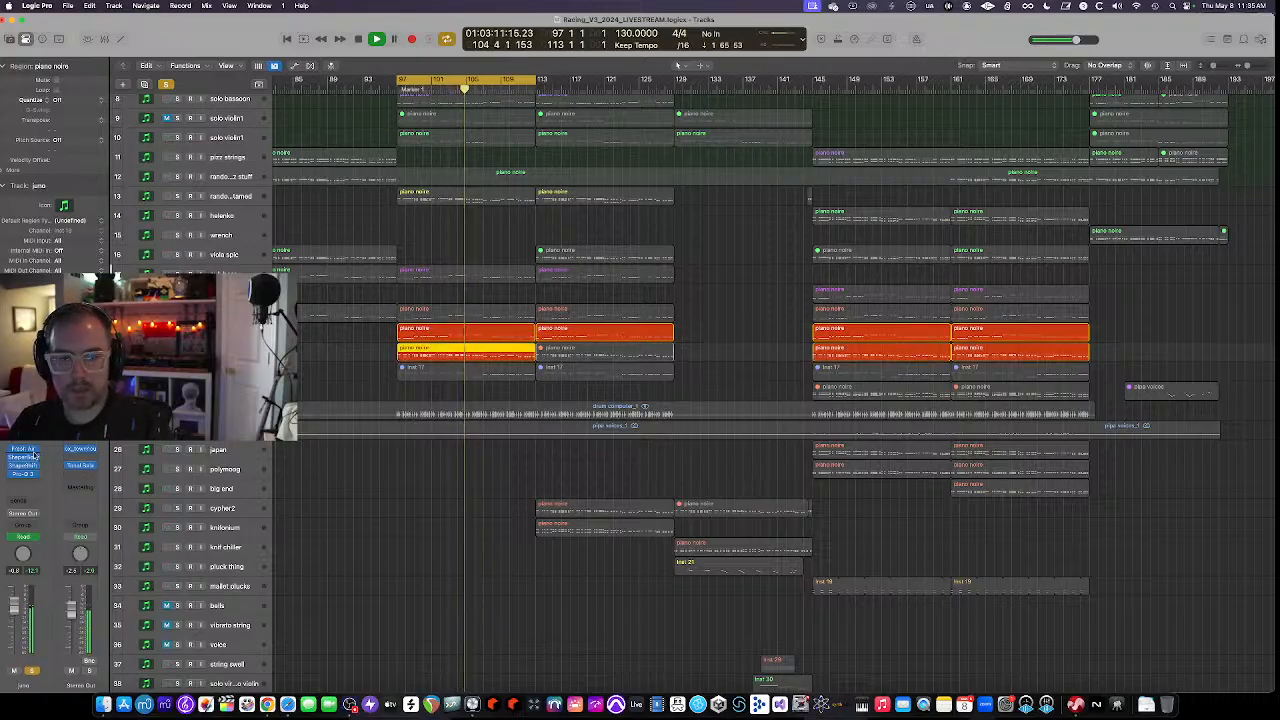
click(23, 437)
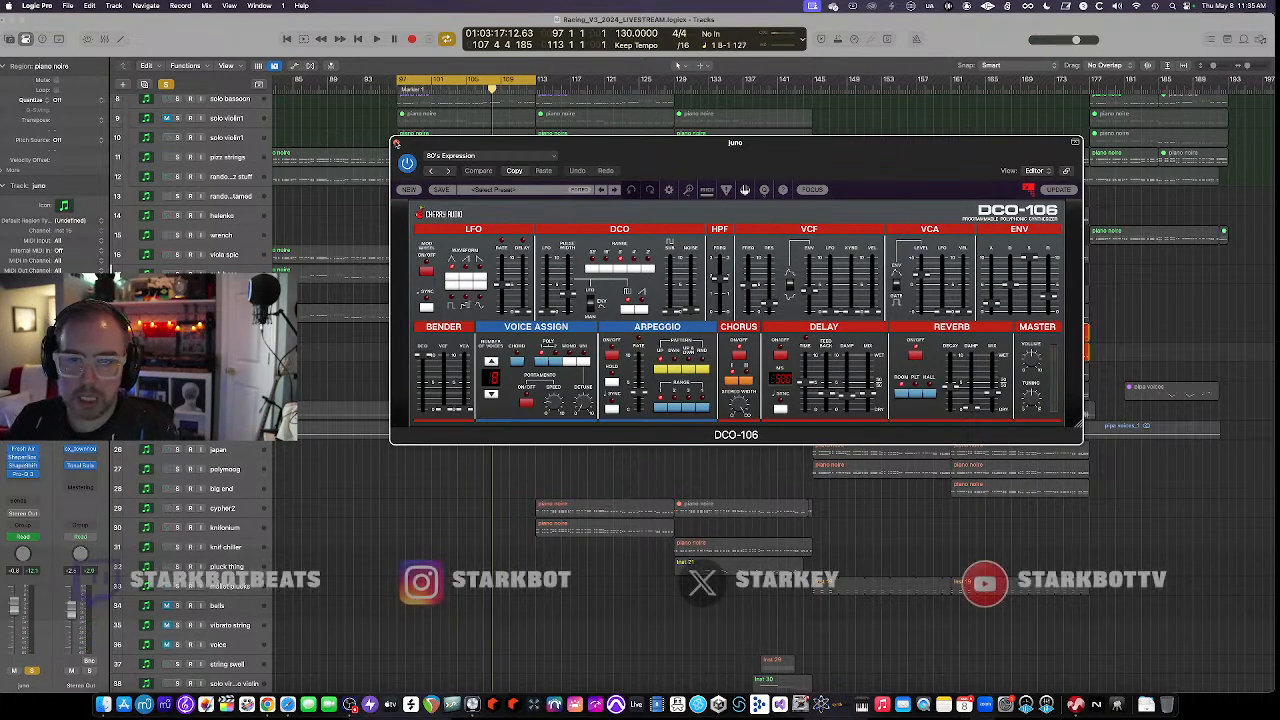
click(396, 142)
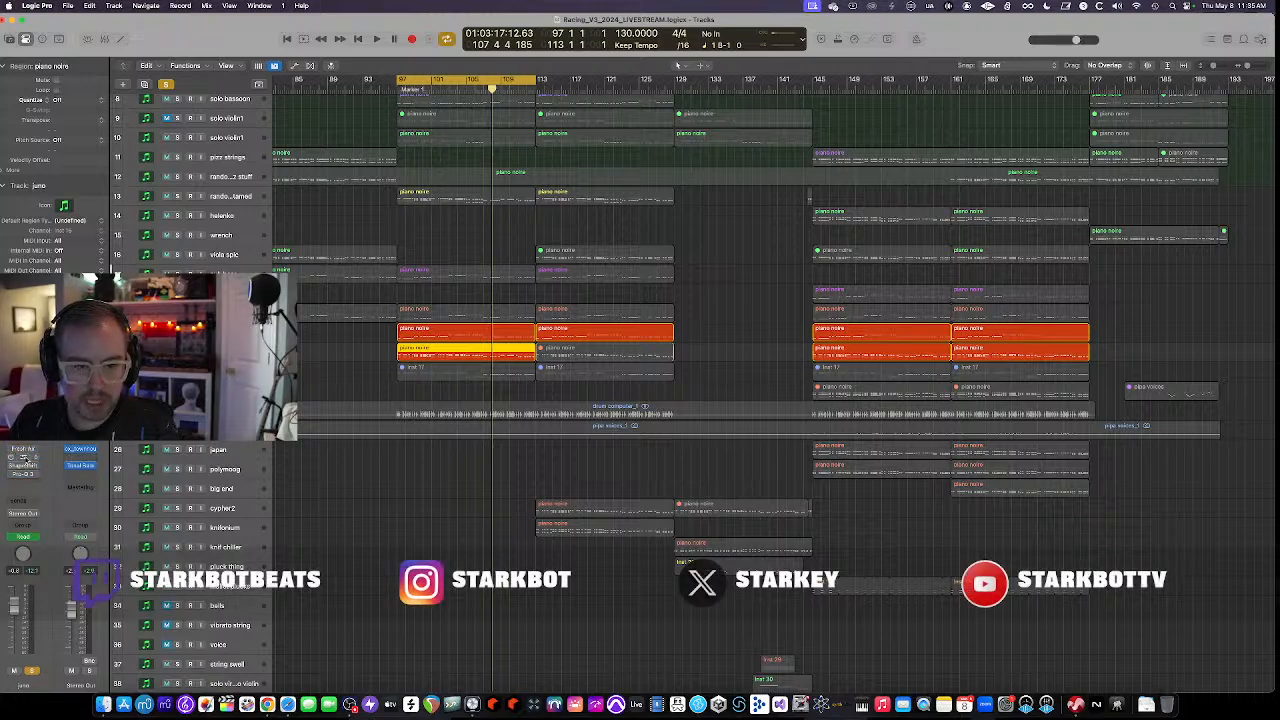
key(space)
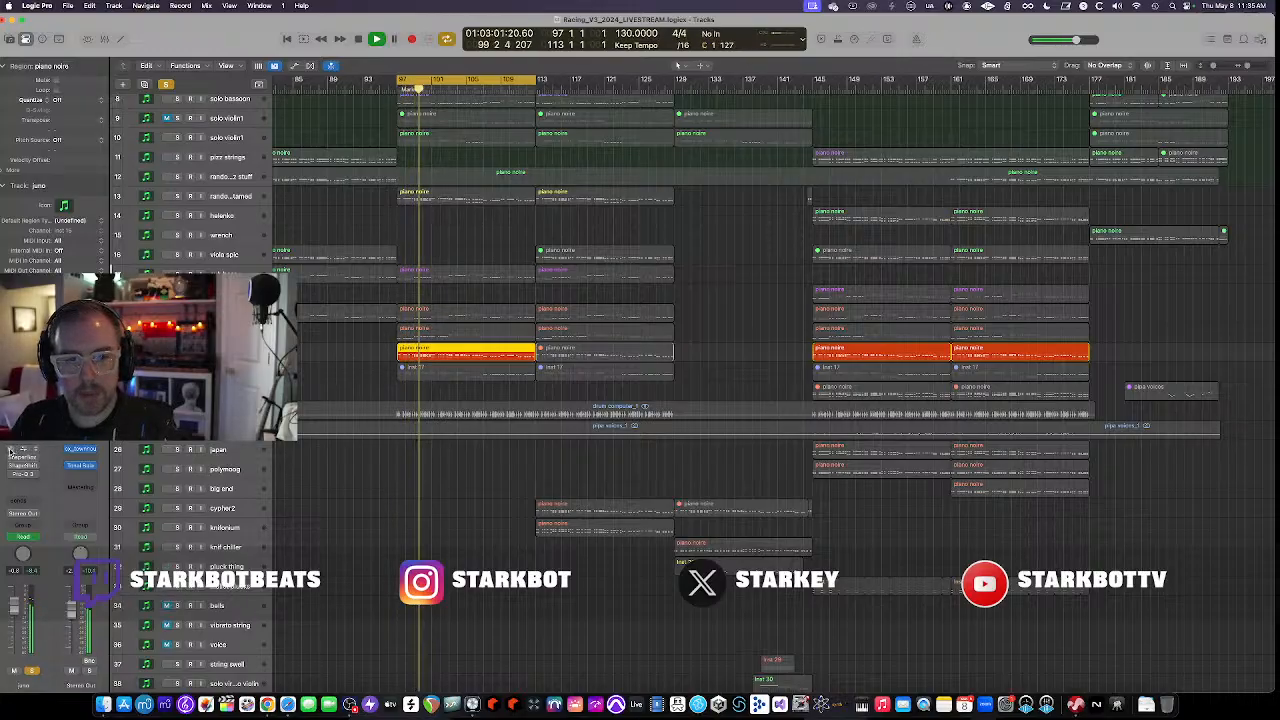
Re-enable and open Fresh Air and ShaperBox 2 on the juno track, accepting ShaperBox's noise library download
click(70, 449)
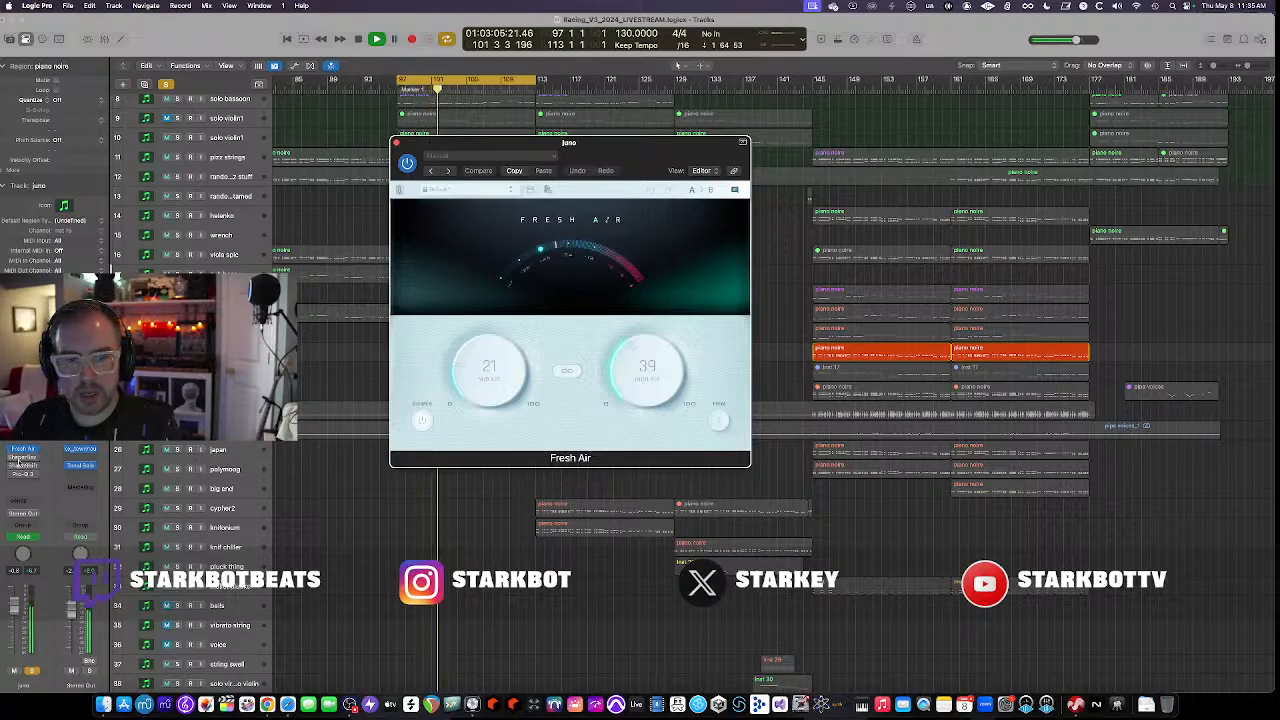
click(22, 459)
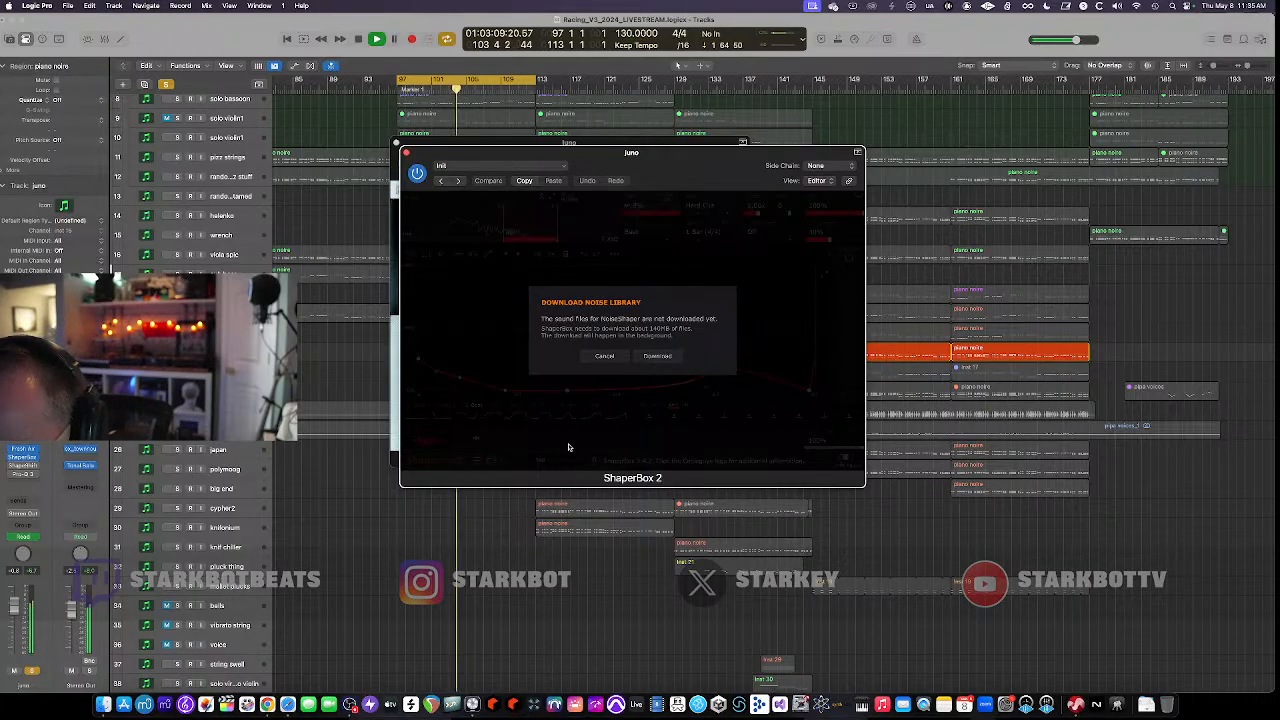
click(672, 356)
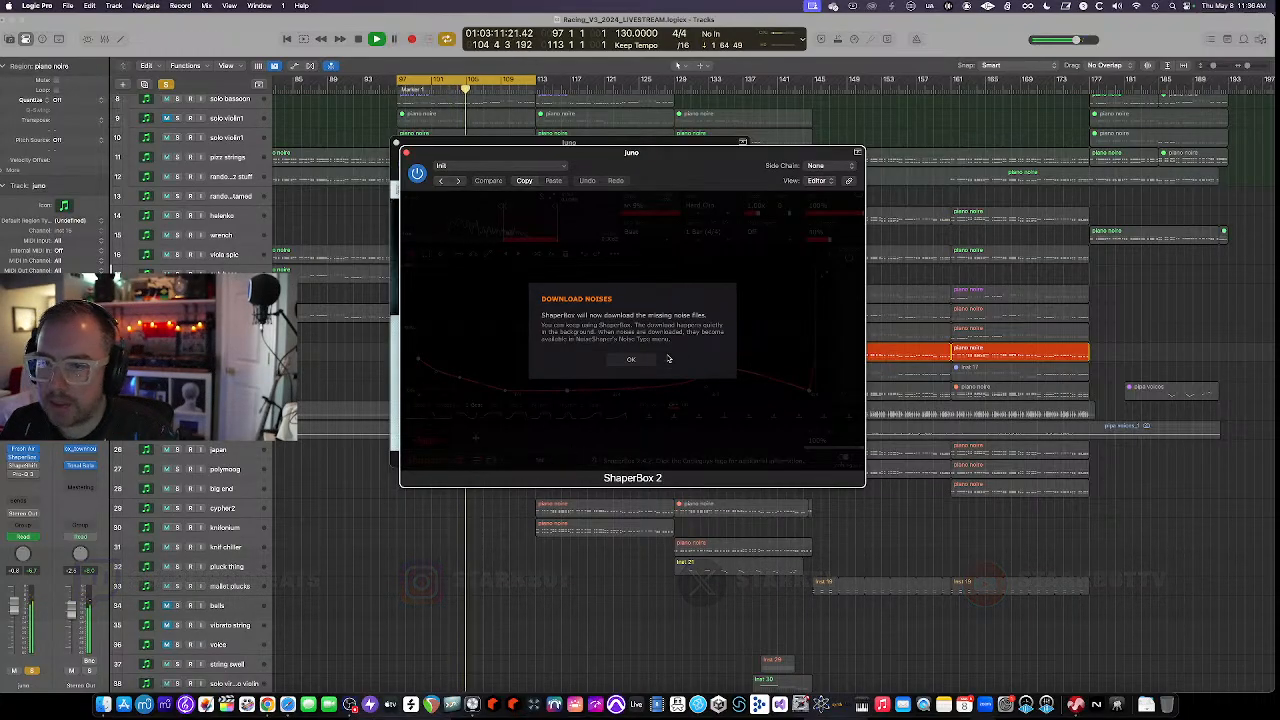
click(632, 360)
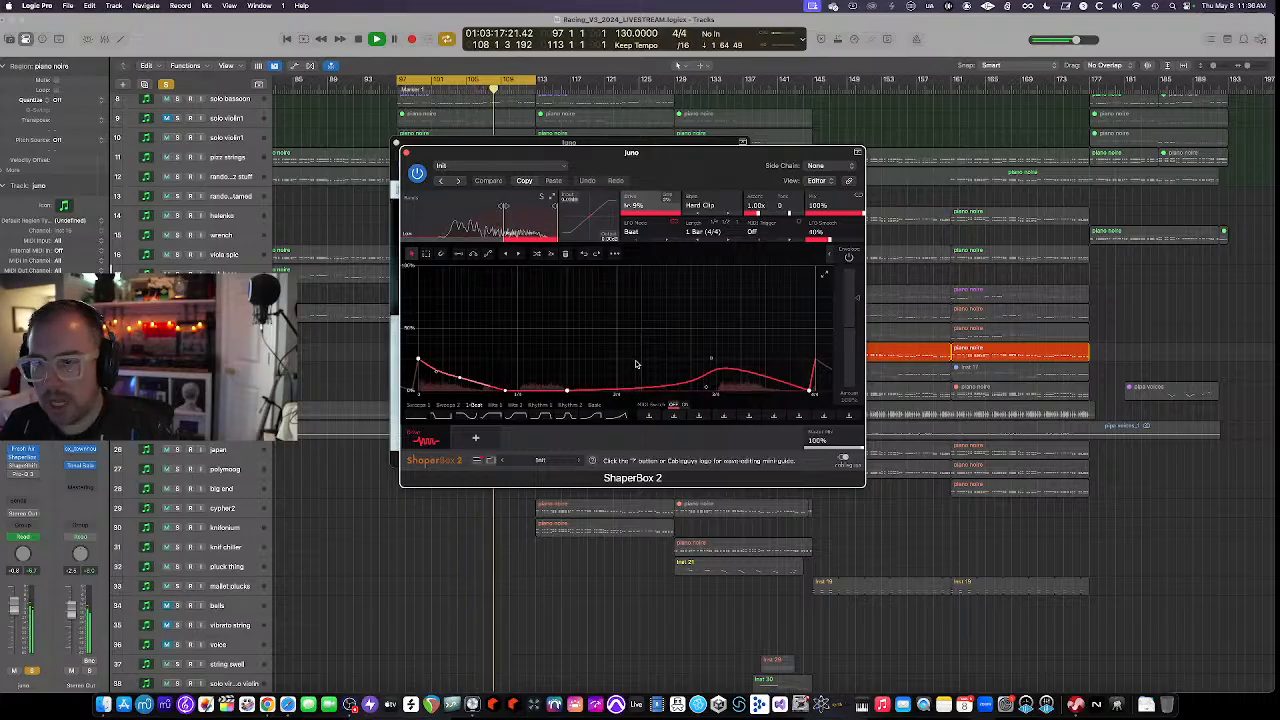
click(324, 342)
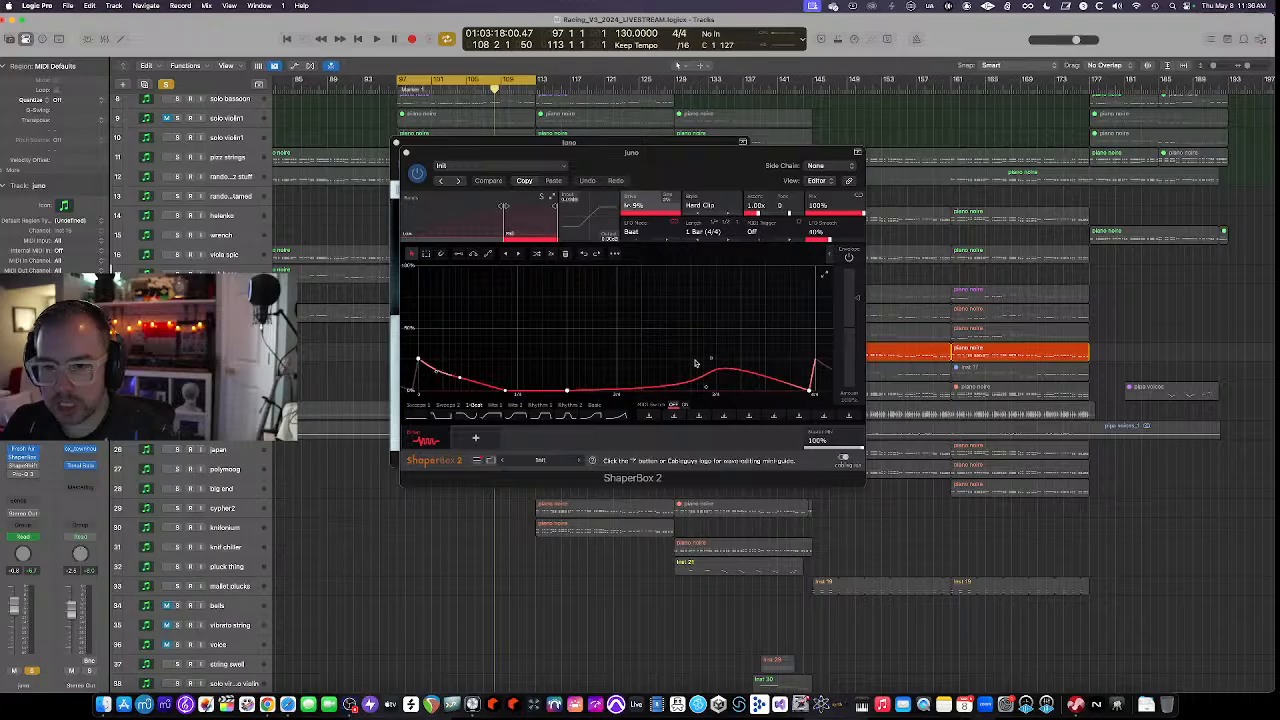
Re-enable juno's ShapeShifter and Pro-Q 3 to hear them in playback, closing all its plug-in windows and stopping when done
key(space)
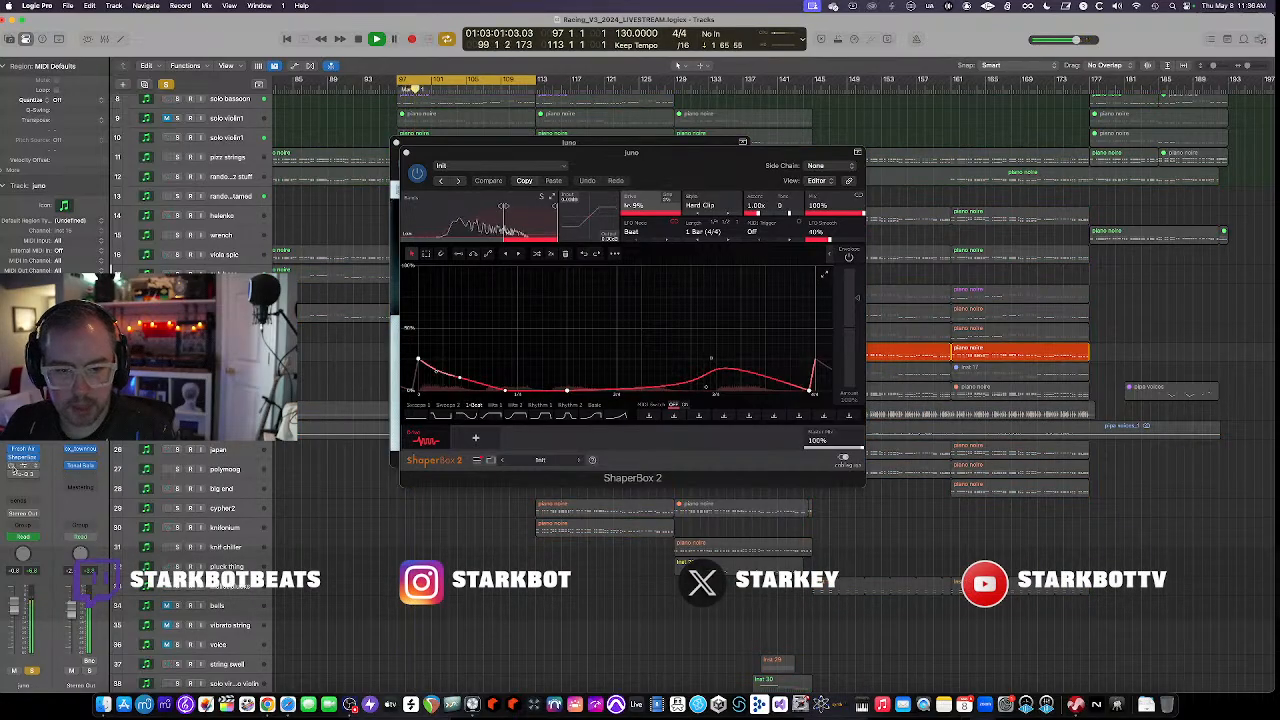
click(22, 463)
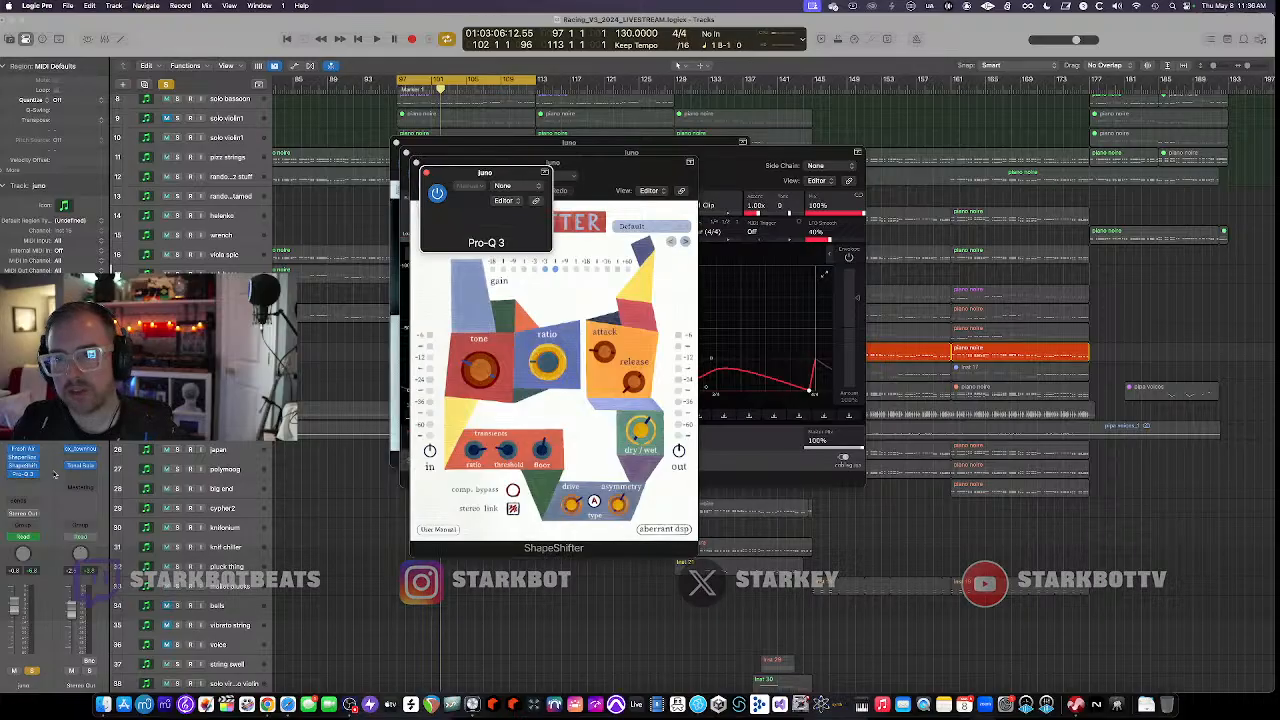
key(space)
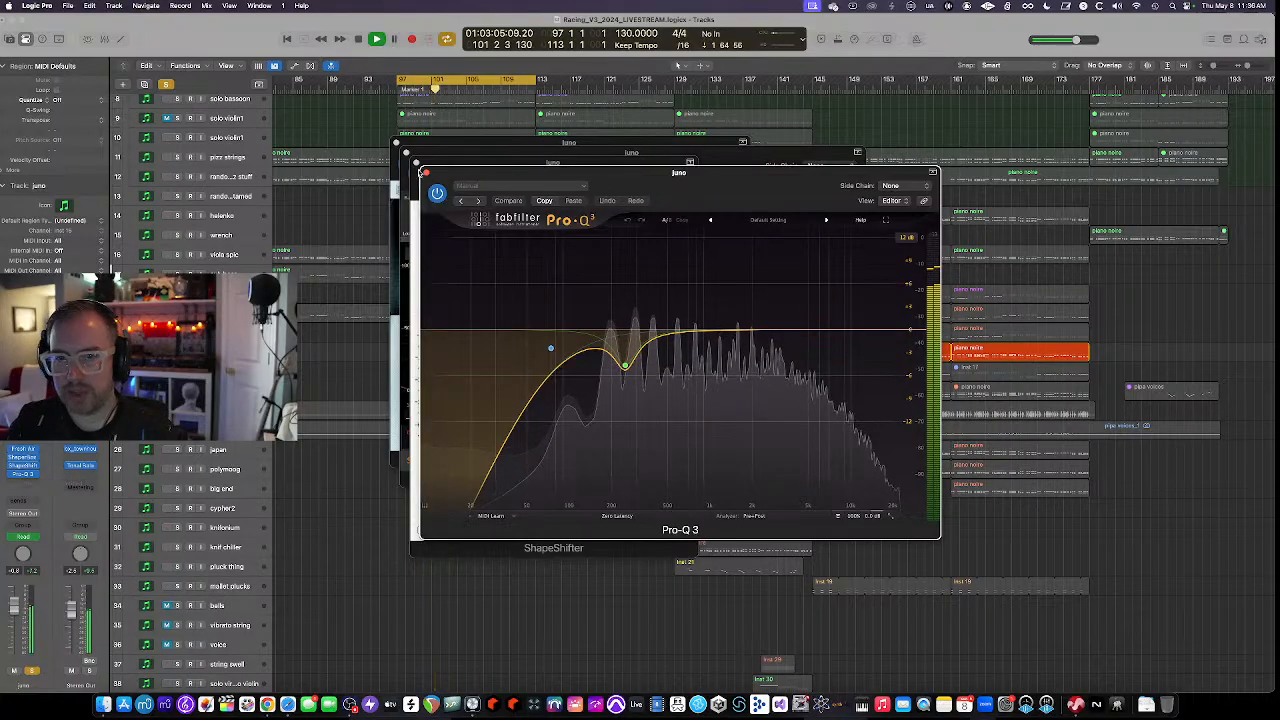
click(425, 172)
click(409, 156)
click(402, 149)
click(397, 145)
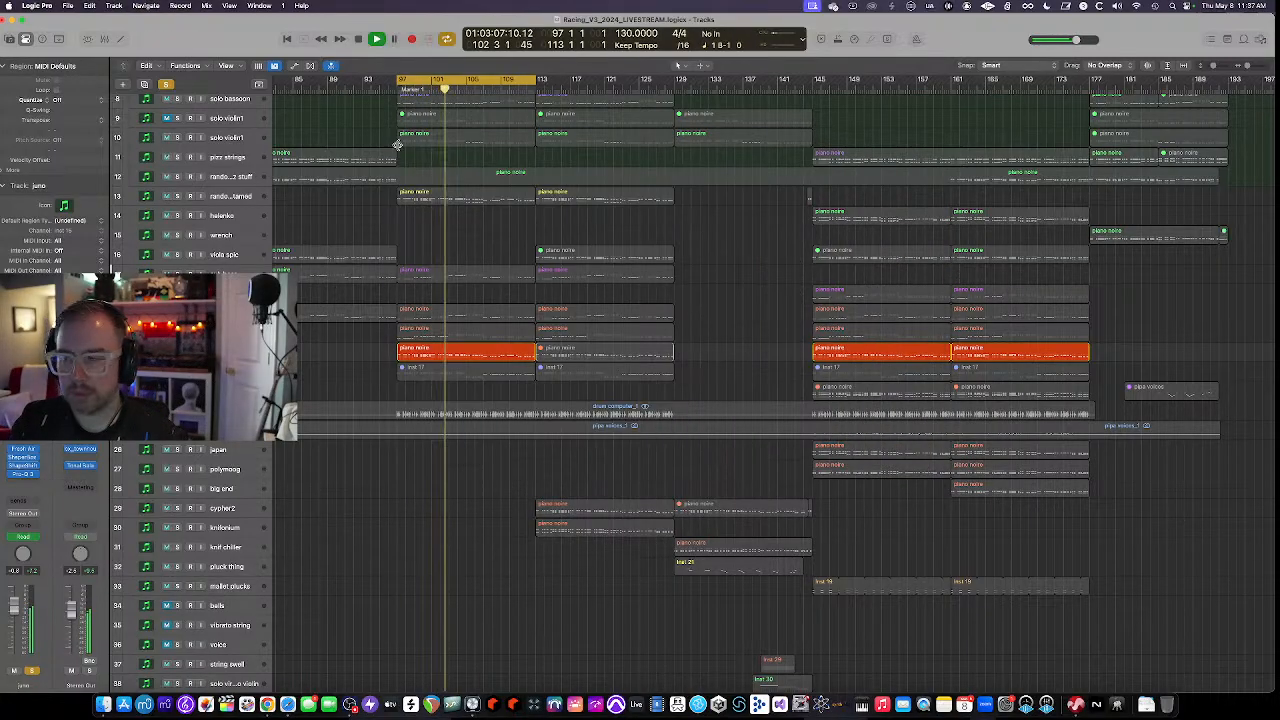
key(space)
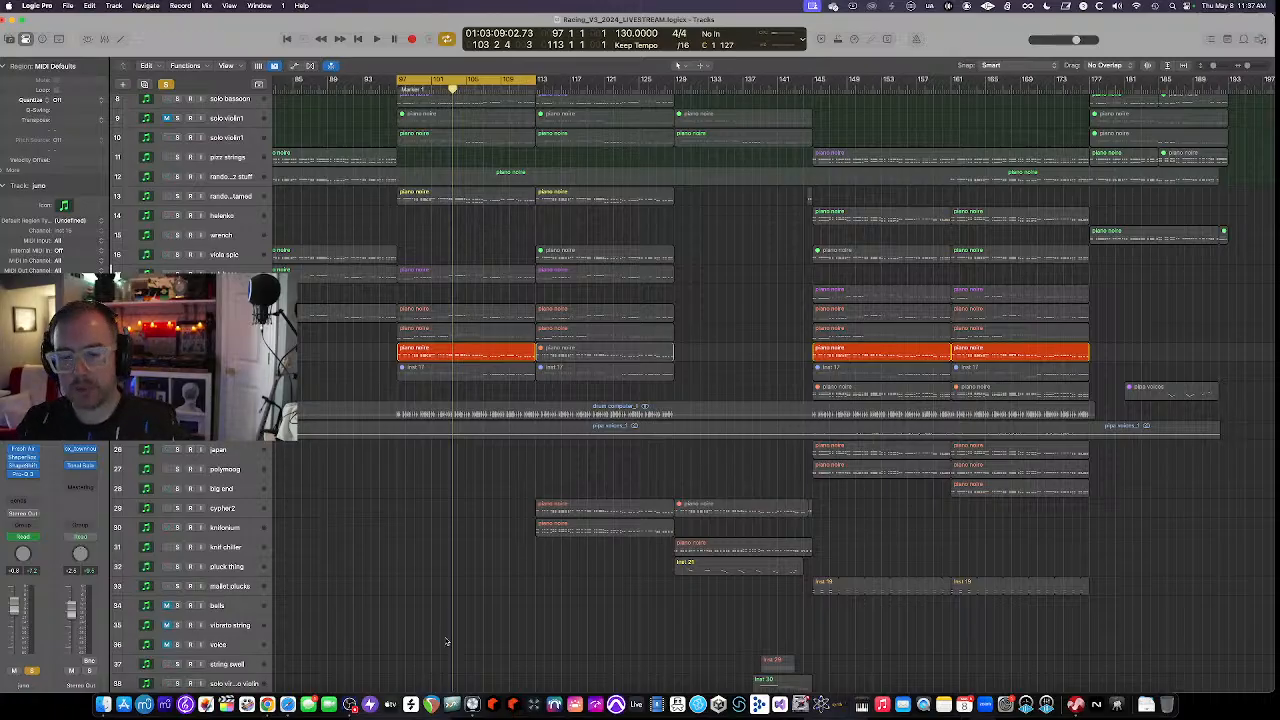
Switch to Safari, search the web for "dverb protools" in a new tab, close that tab and return to Logic Pro
click(287, 704)
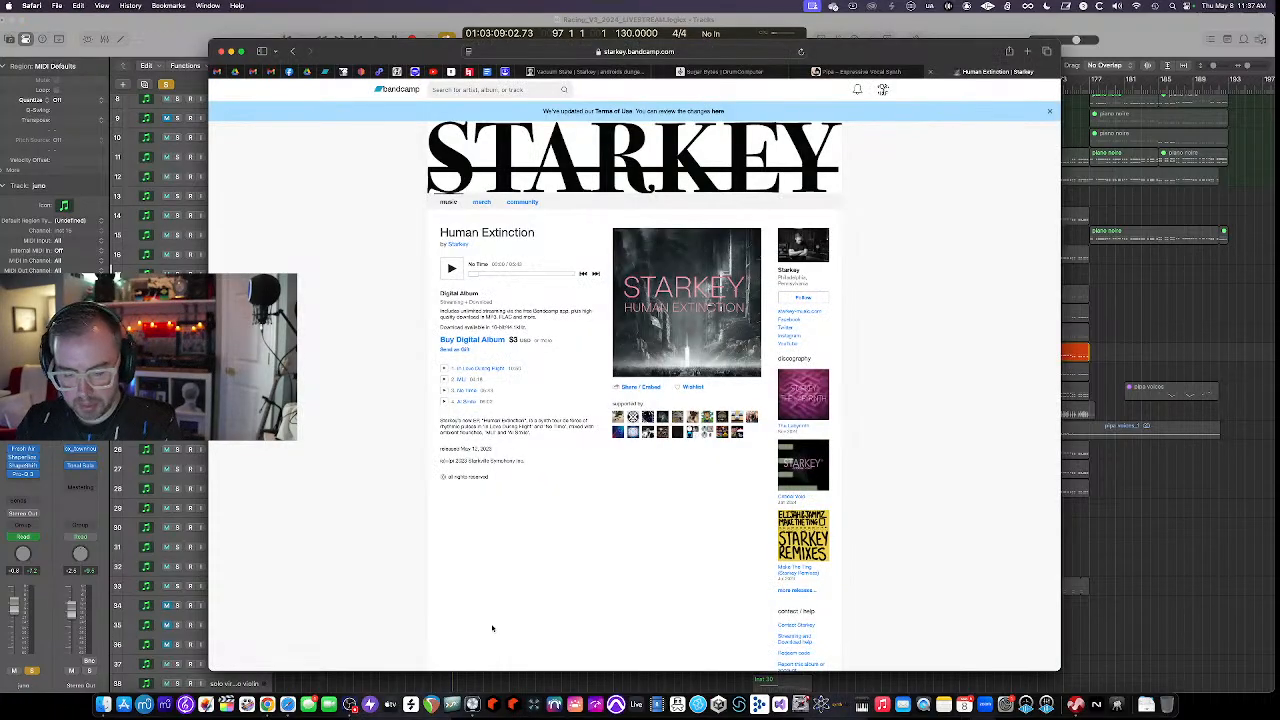
key(super+t)
text(dverb)
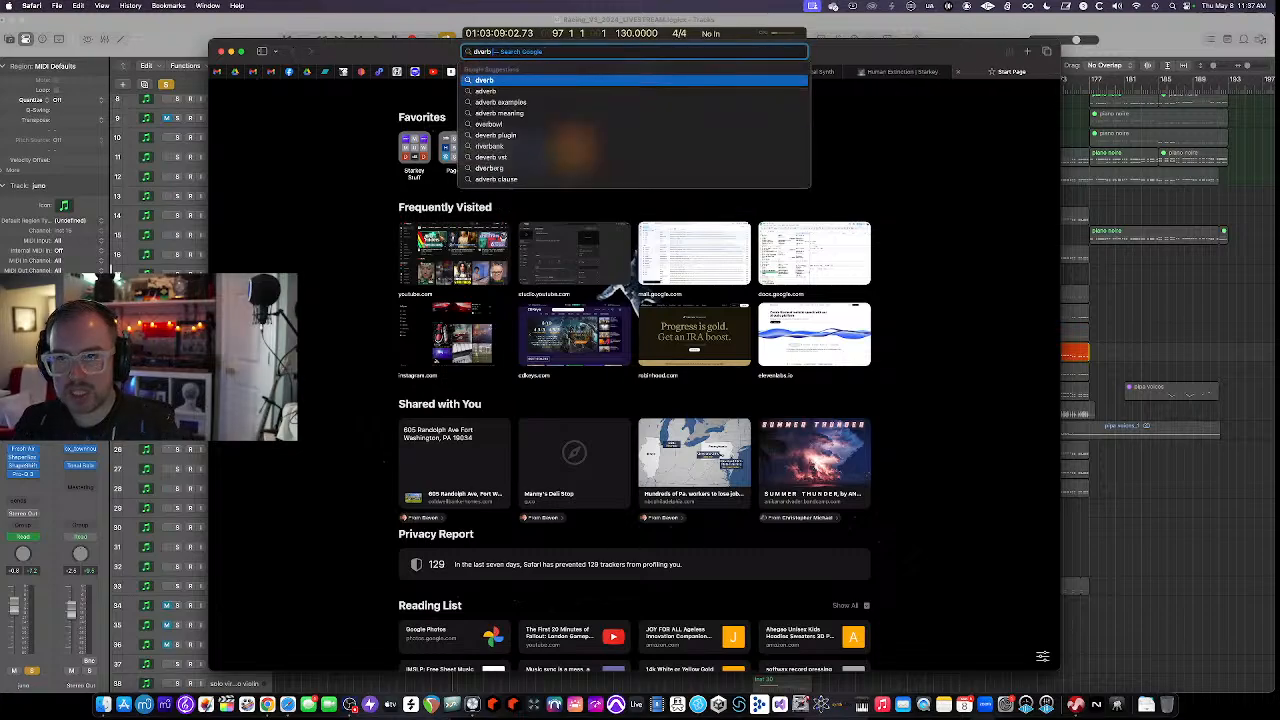
text( protools)
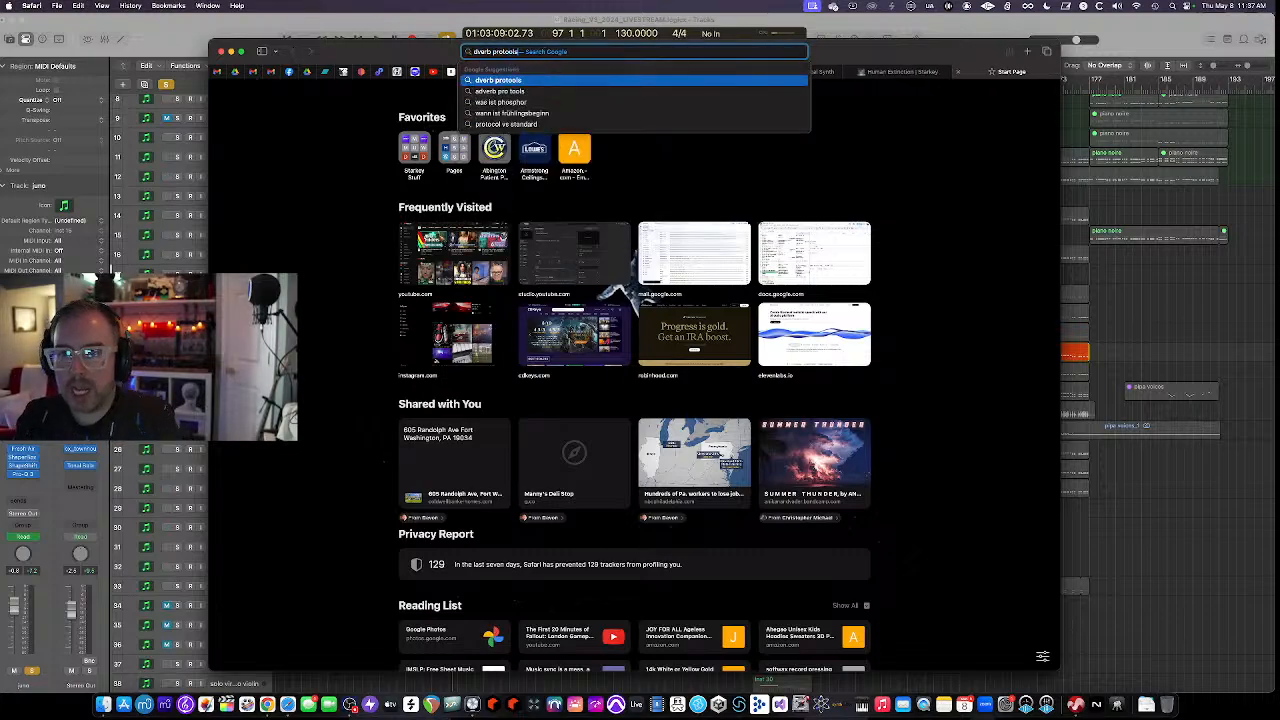
key(Return)
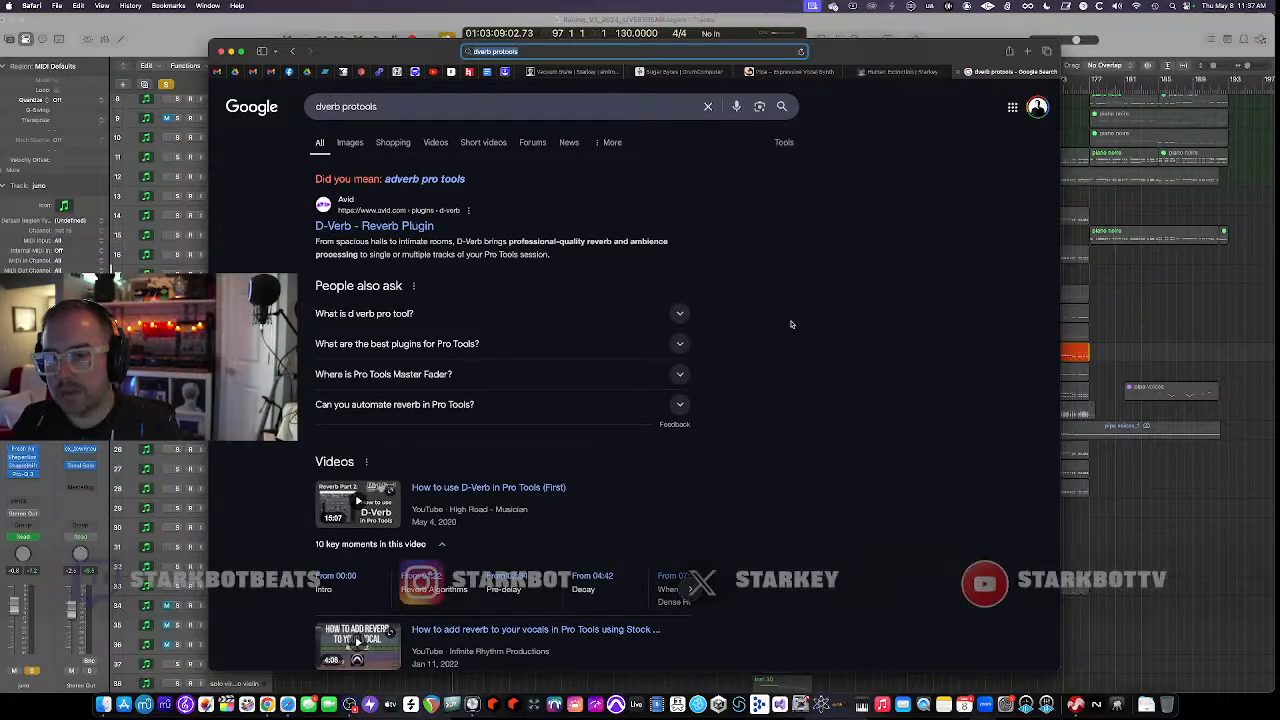
key(super+w)
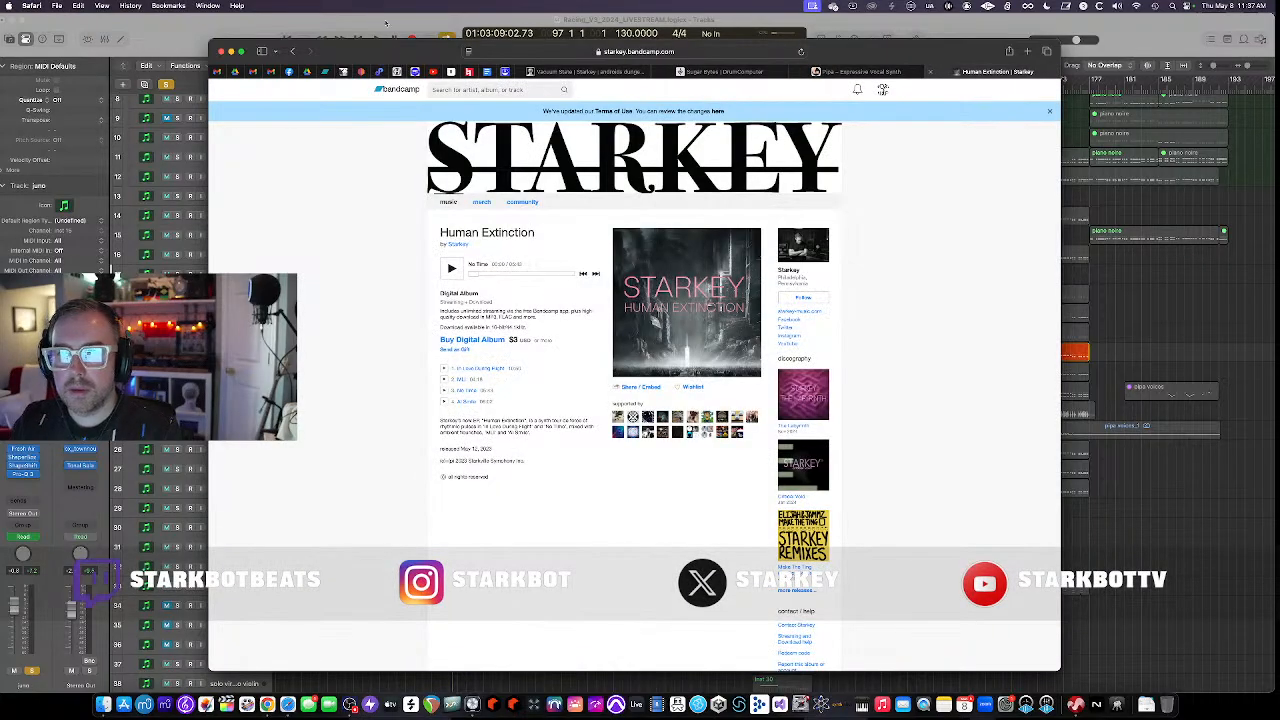
click(385, 22)
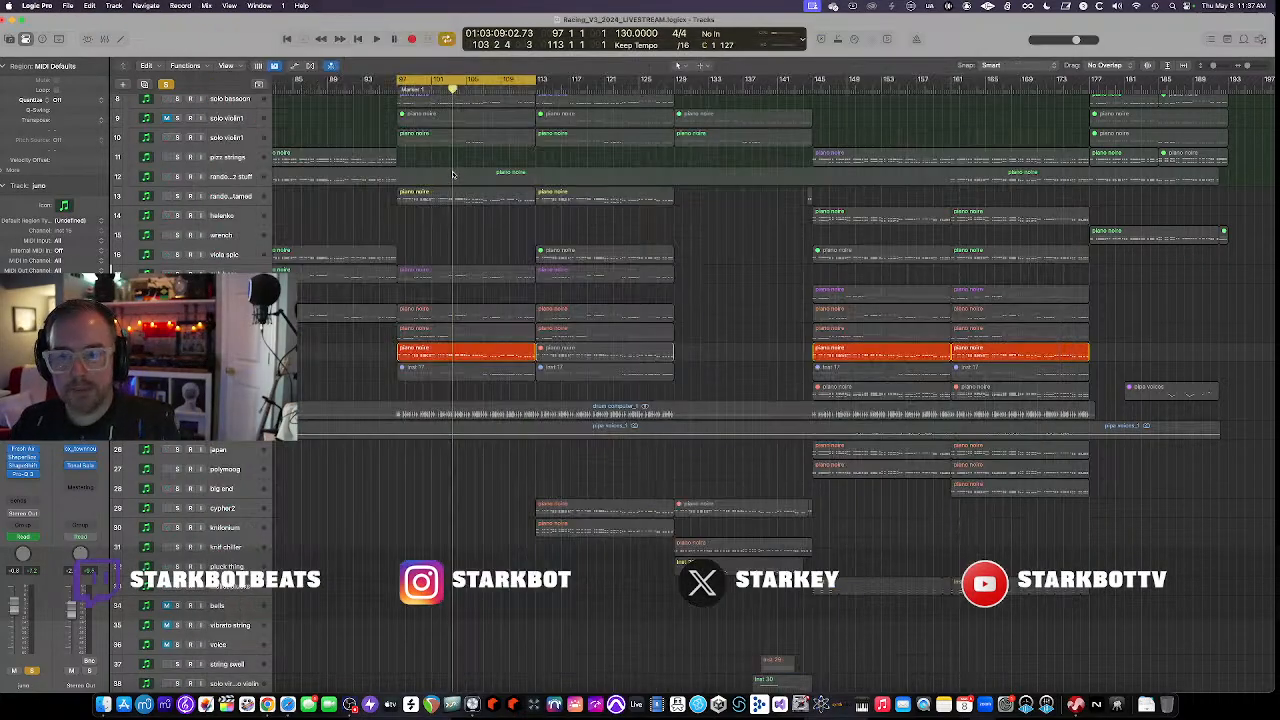
Switch the solo from the juno track to the random pizz stuff tamed track and play the looped section
key(space)
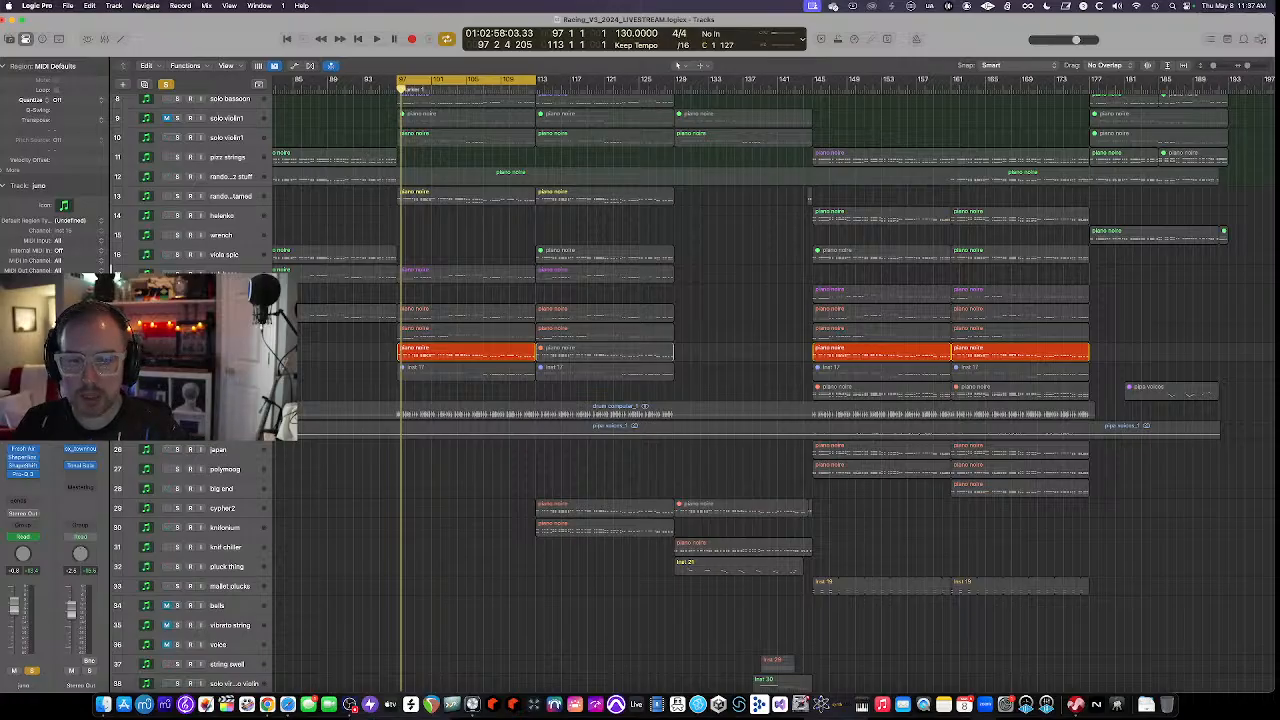
key(s)
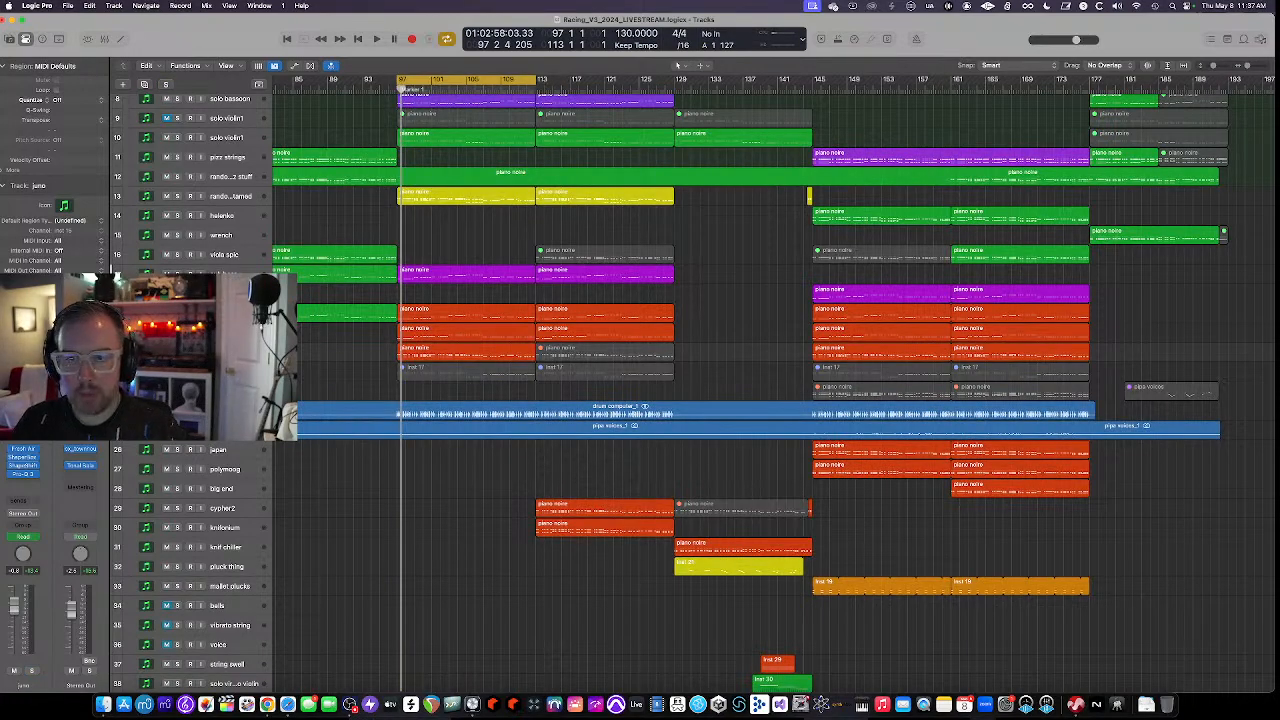
click(435, 314)
scroll(432, 300, up, 1)
click(428, 286)
scroll(427, 302, up, 3)
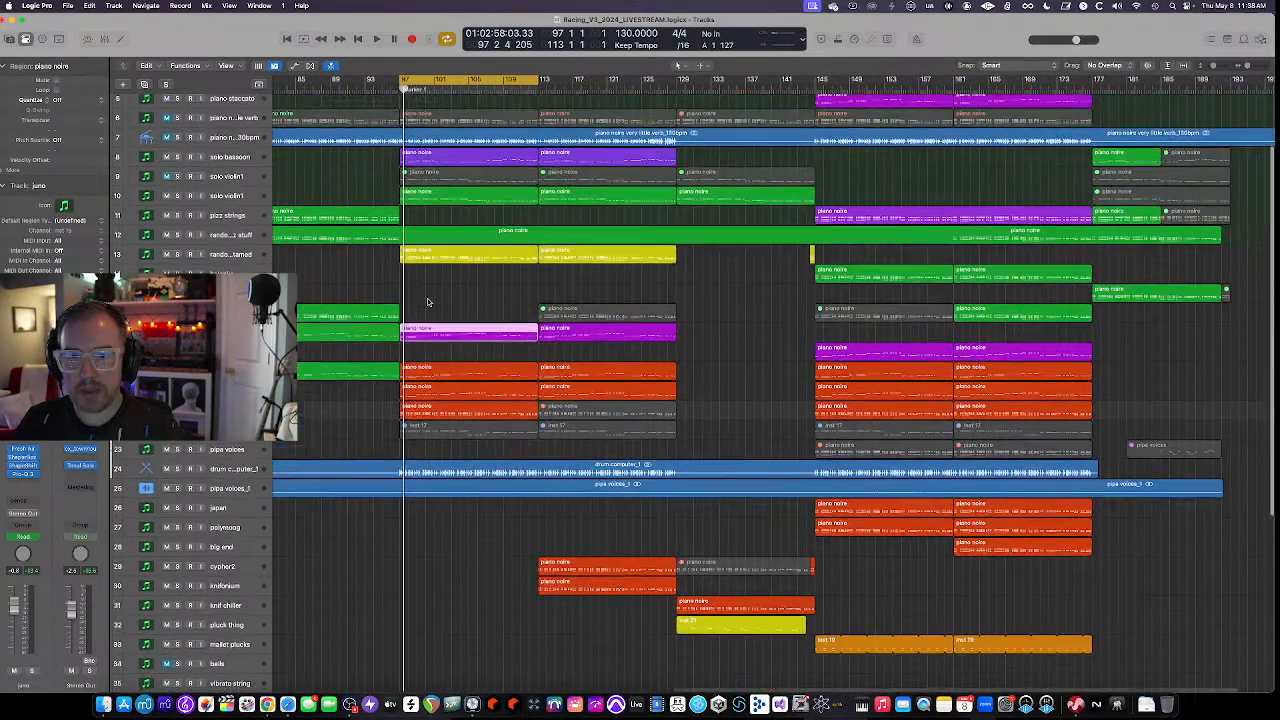
click(244, 259)
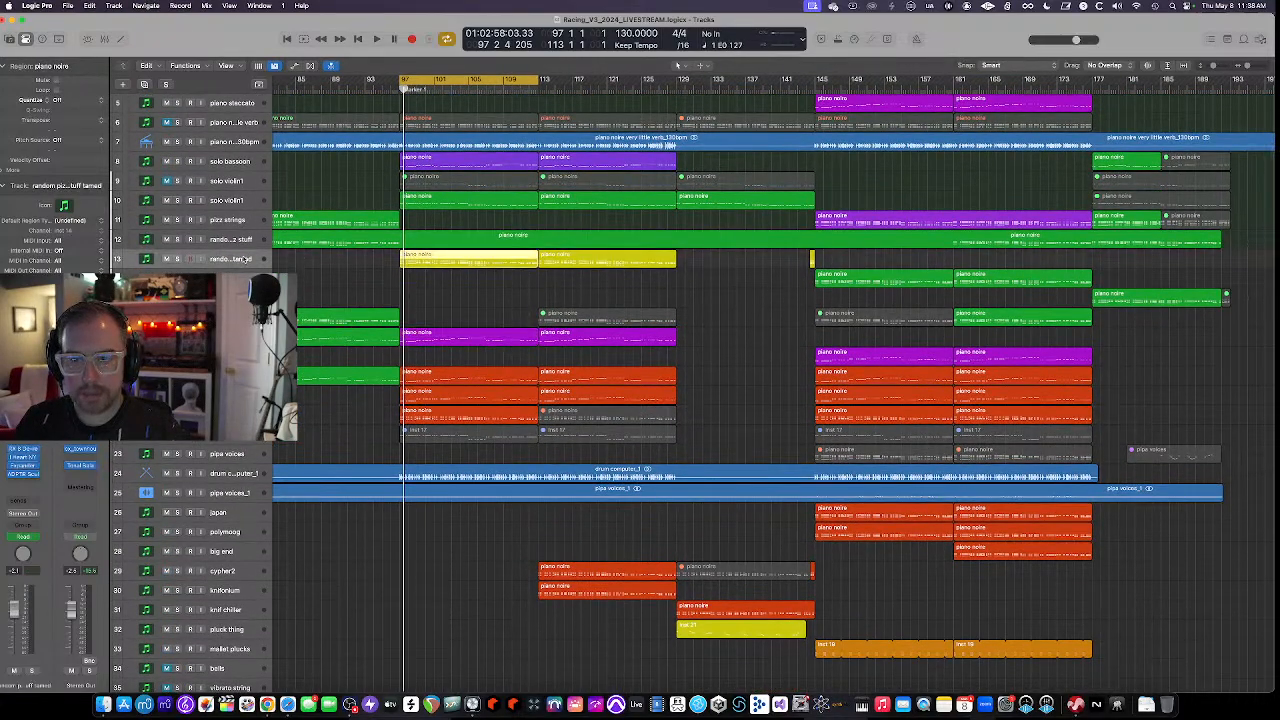
click(179, 259)
key(space)
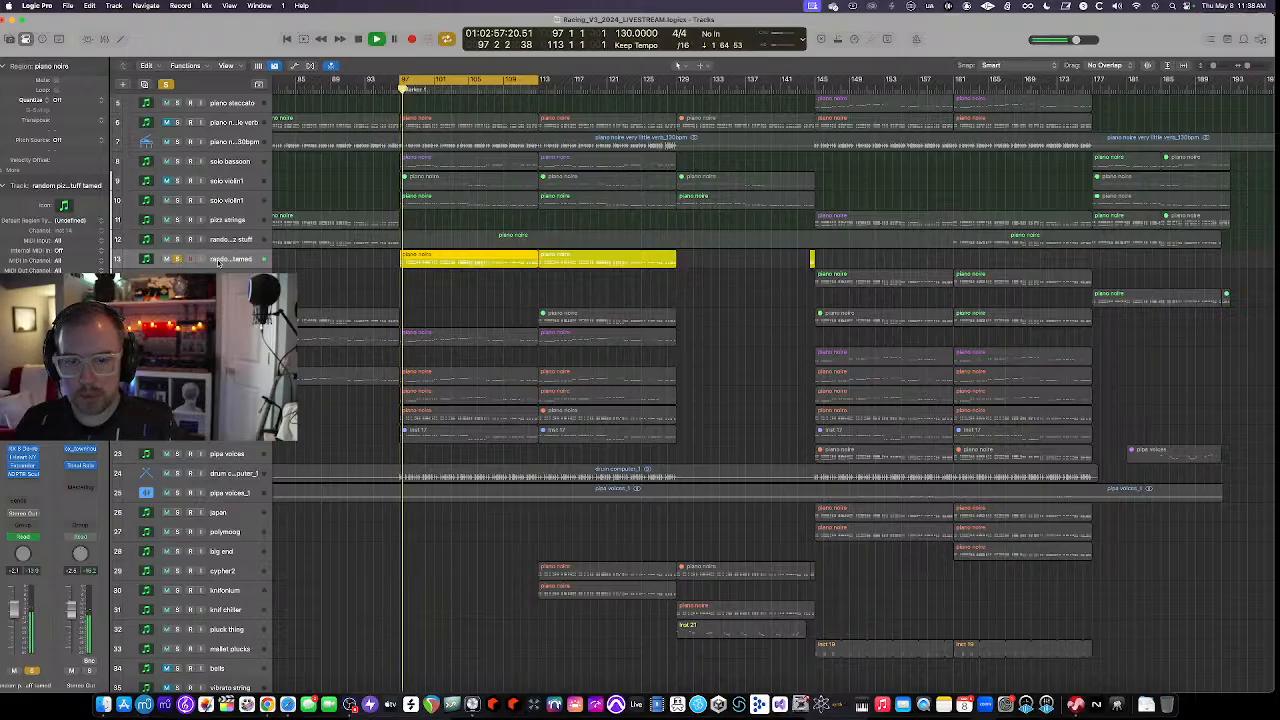
scroll(363, 329, down, 3)
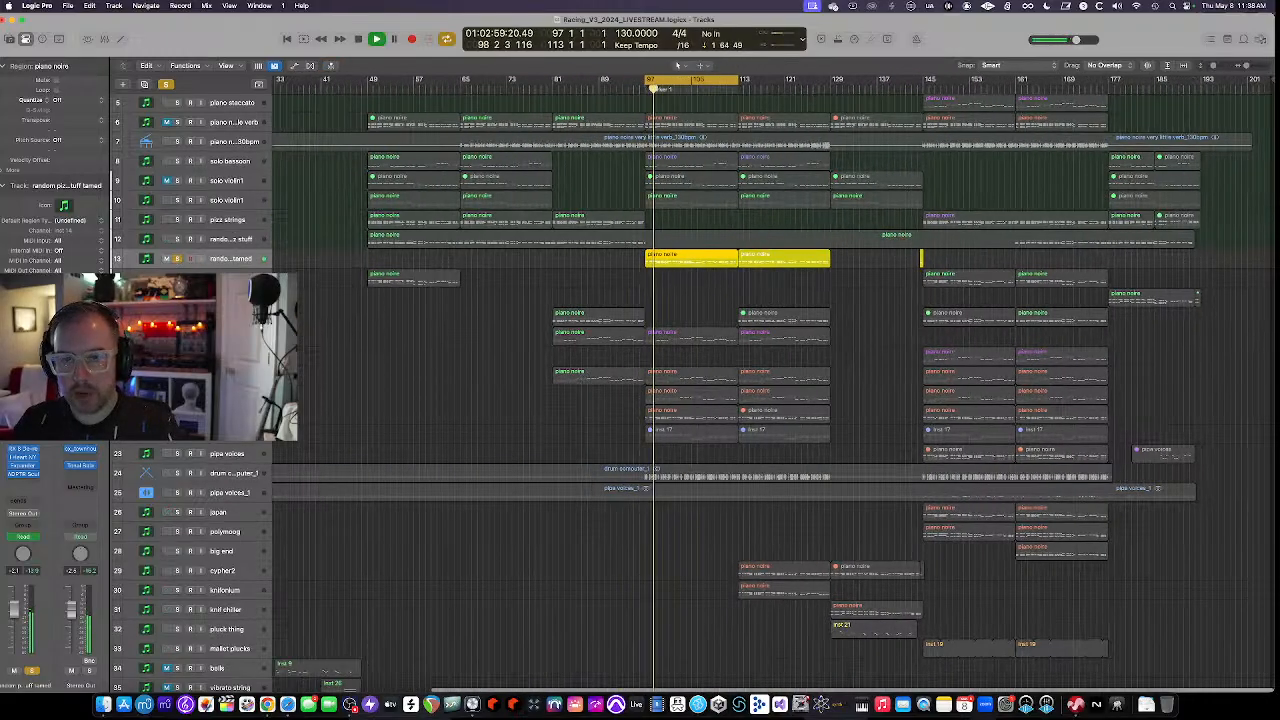
View the Reason Rack instrument on the random pizz stuff tamed track, close it, and enlarge the track heights
click(23, 432)
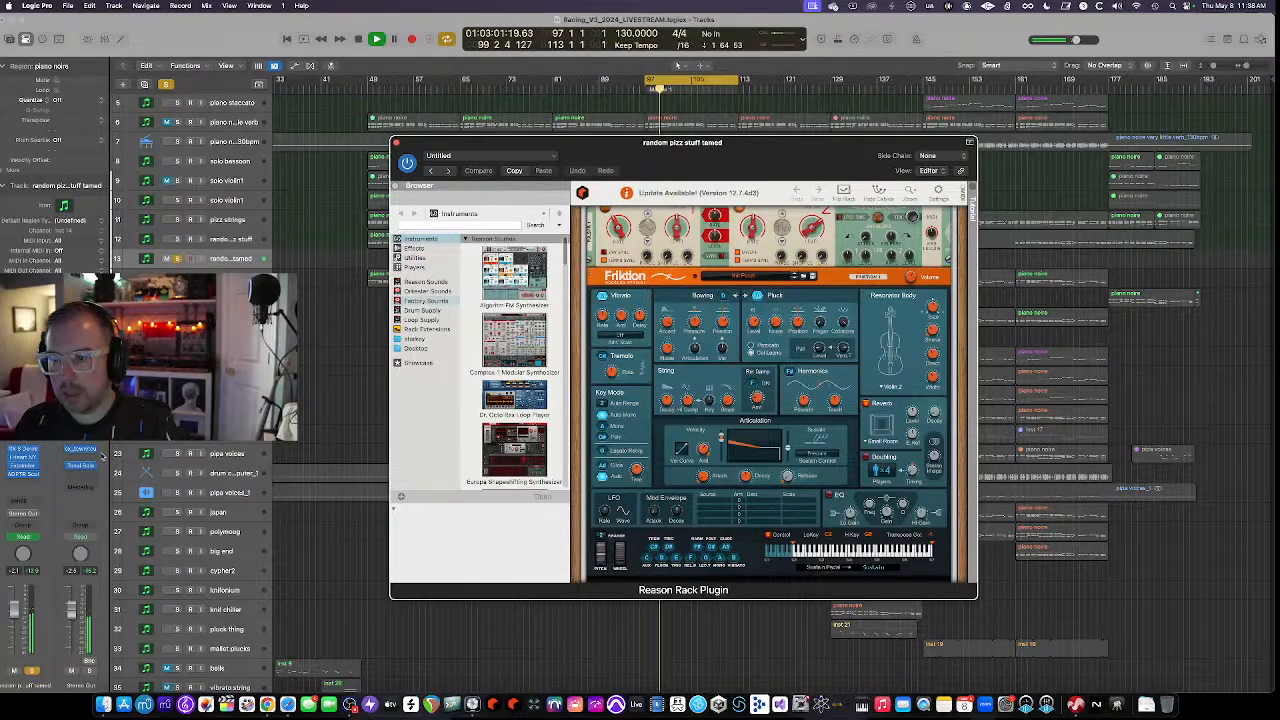
click(396, 142)
key(super+Down)
key(super+Down)
key(super+Down)
key(super+Down)
key(super+Down)
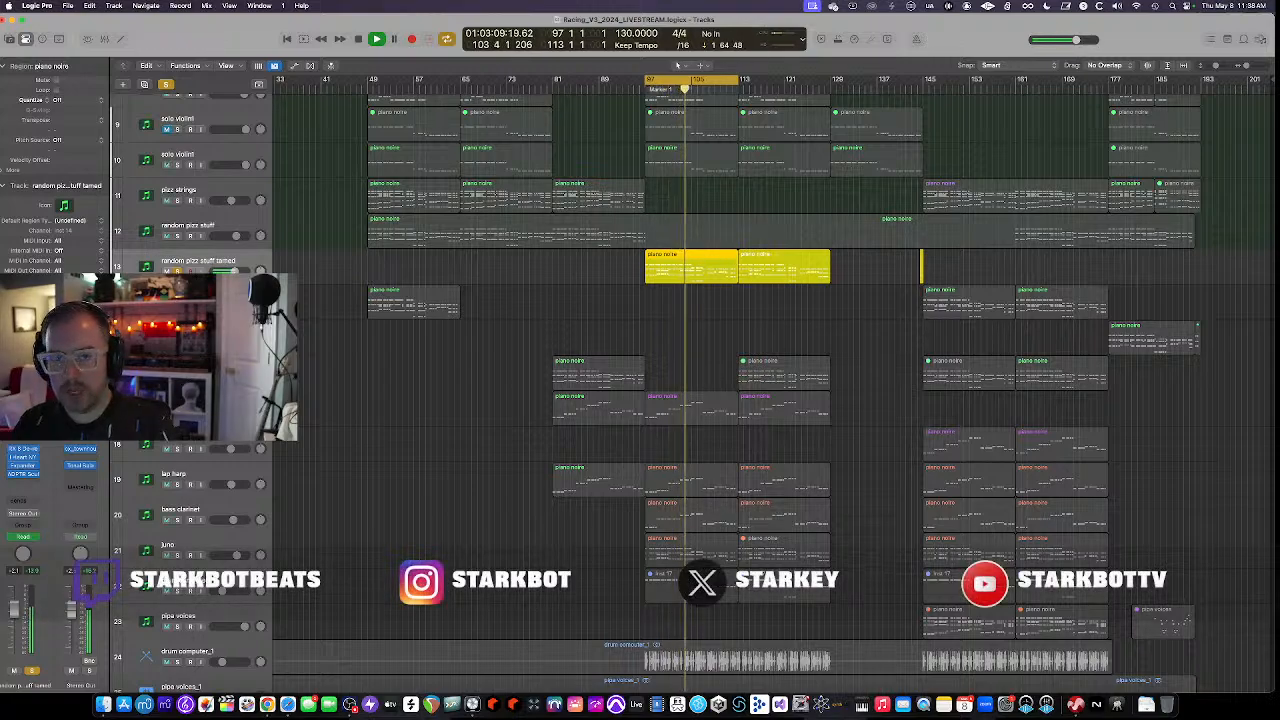
Compare the random pizz stuff tamed track with its Expander bypassed and active, leave it enabled, and hide the plugin window
click(22, 466)
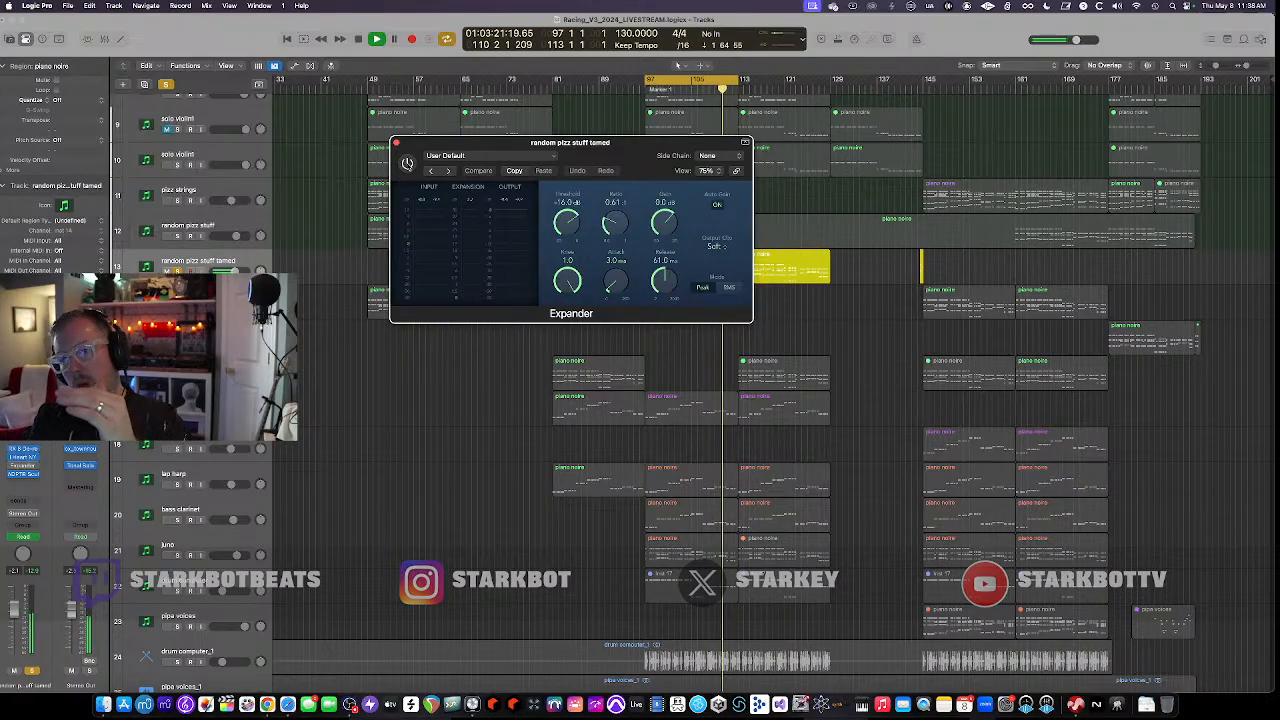
click(407, 163)
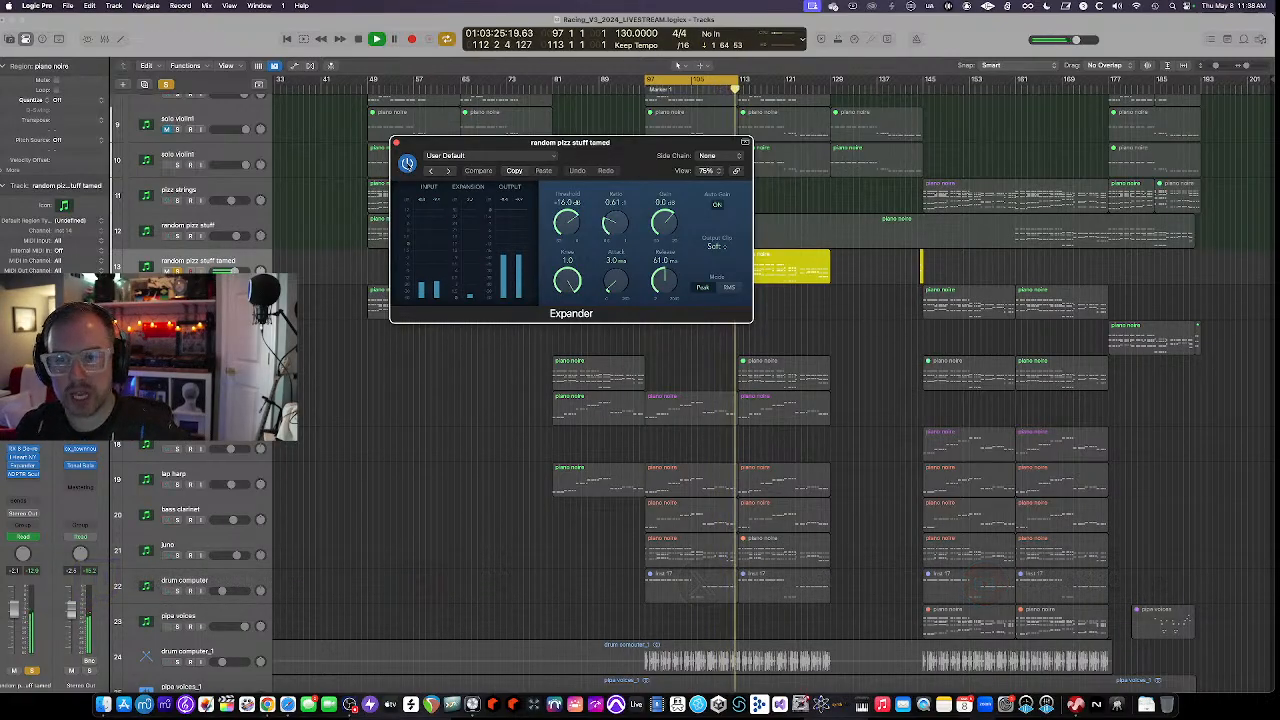
key(v)
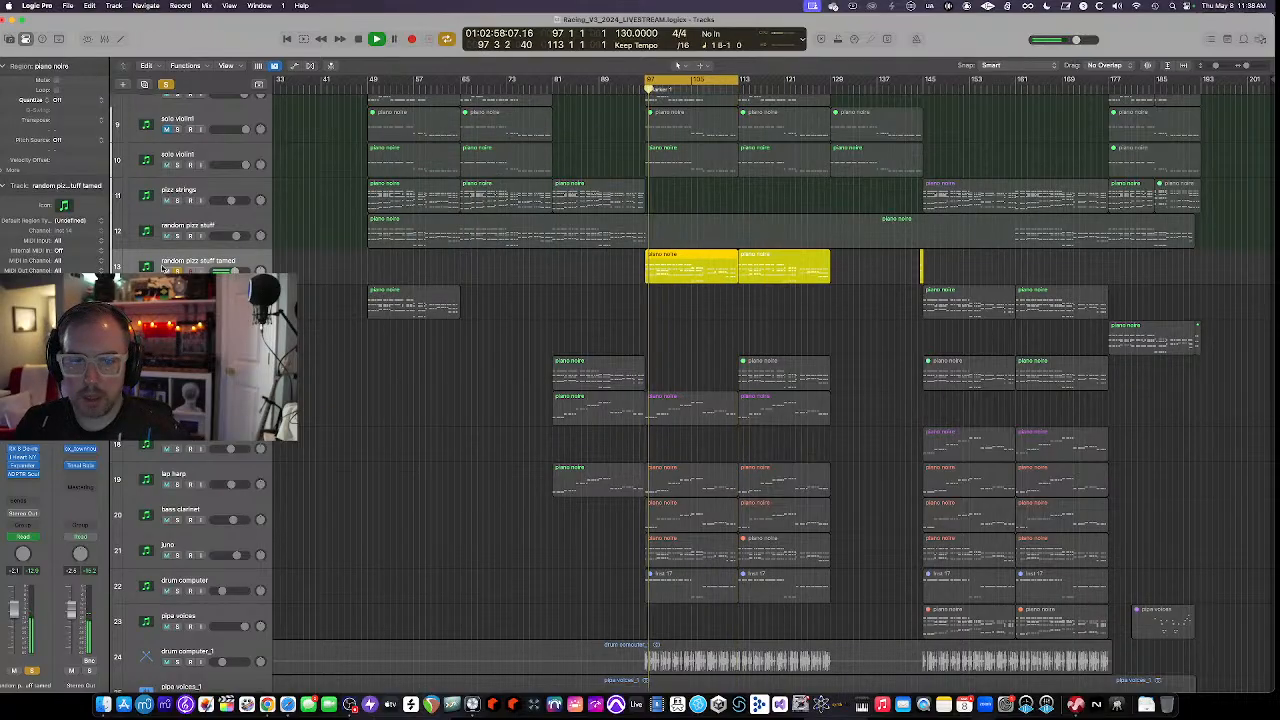
Select the muted drum computer region at bar 97, followed by the drum computer_1 audio track
scroll(525, 317, up, 3)
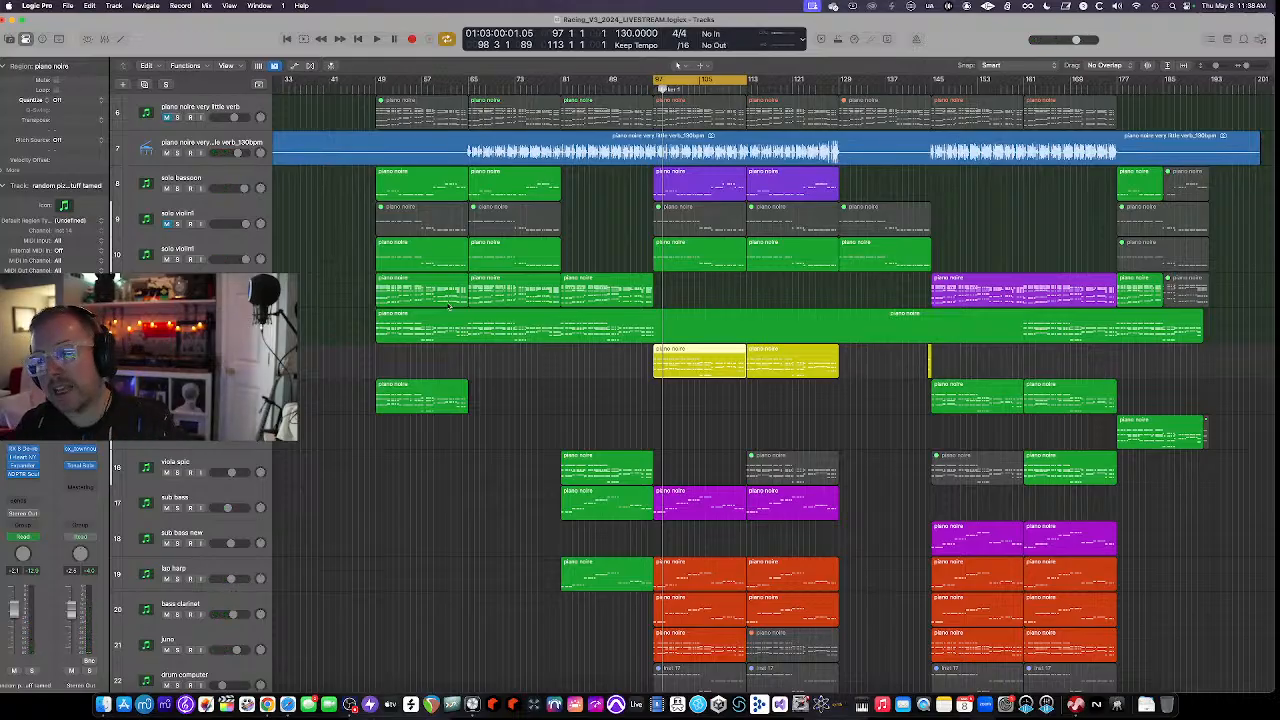
scroll(449, 307, down, 5)
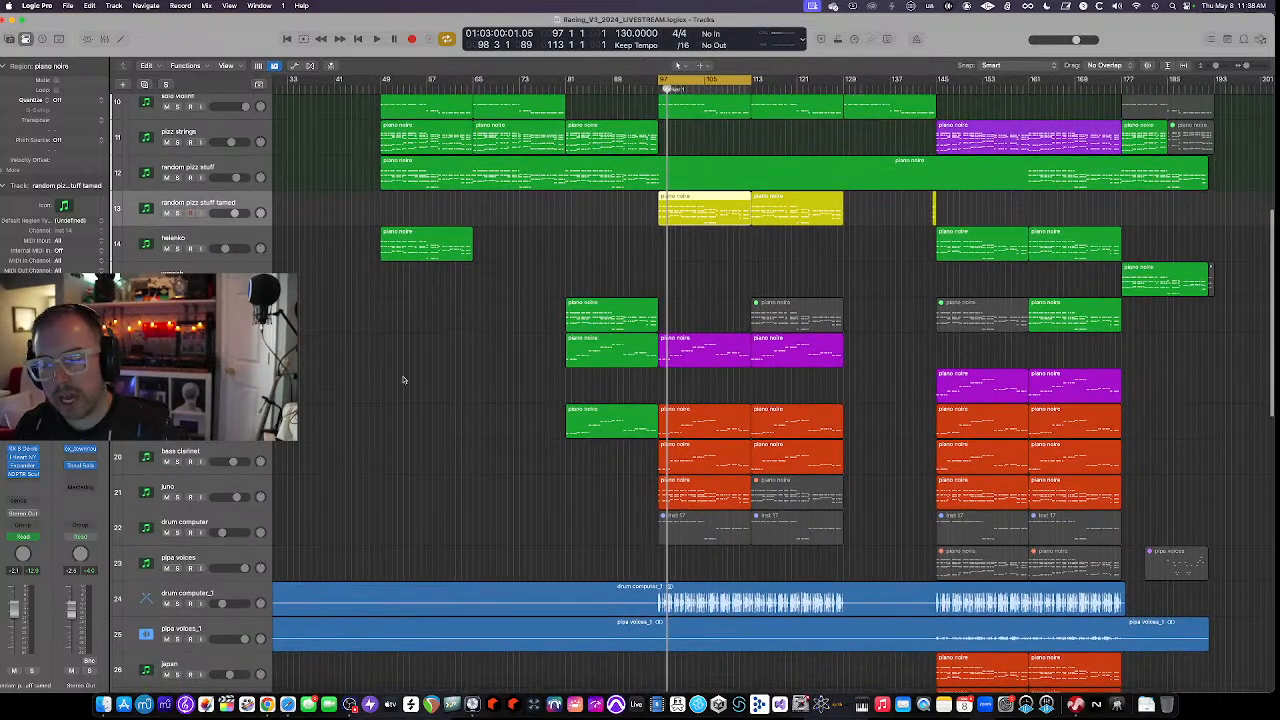
scroll(343, 570, down, 2)
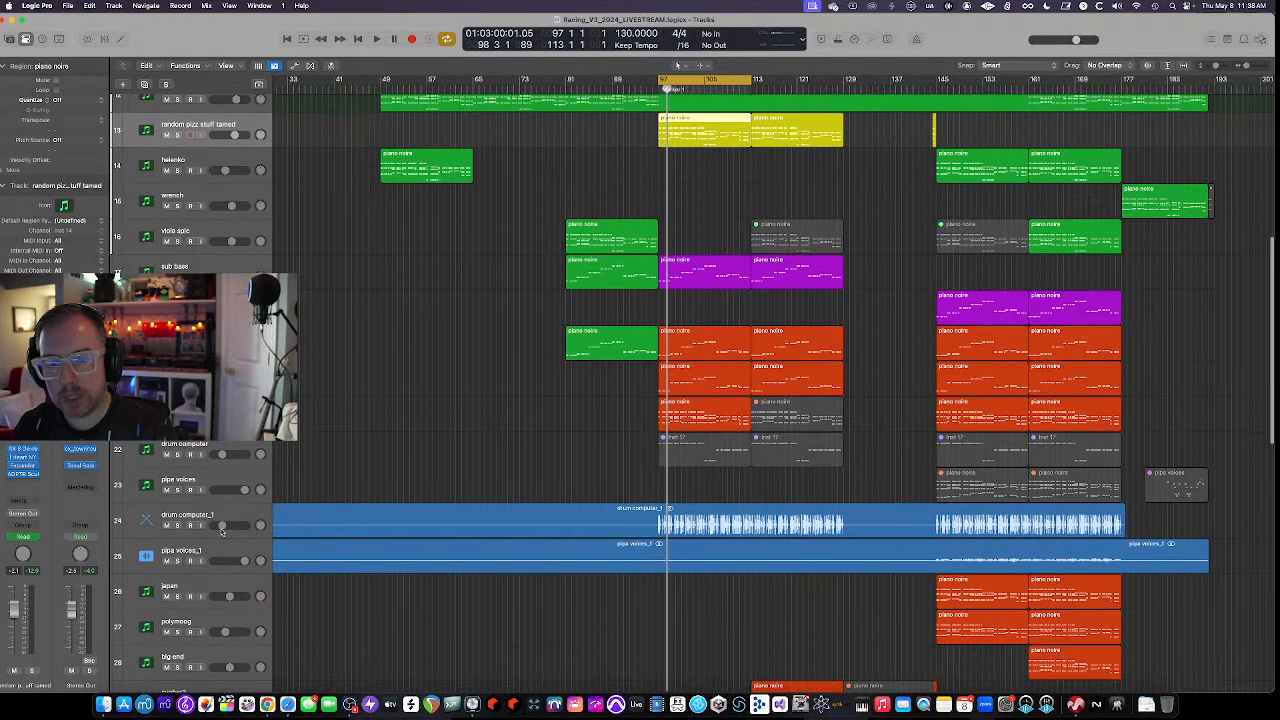
click(224, 513)
click(705, 450)
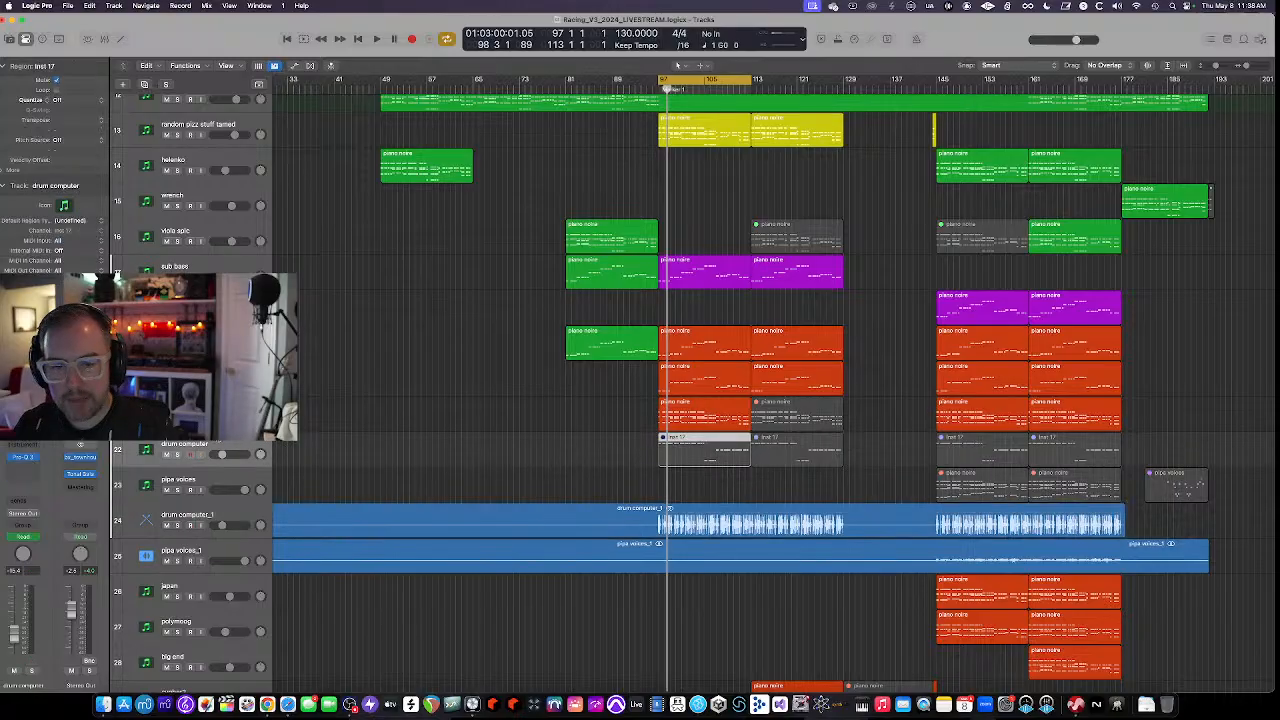
click(213, 510)
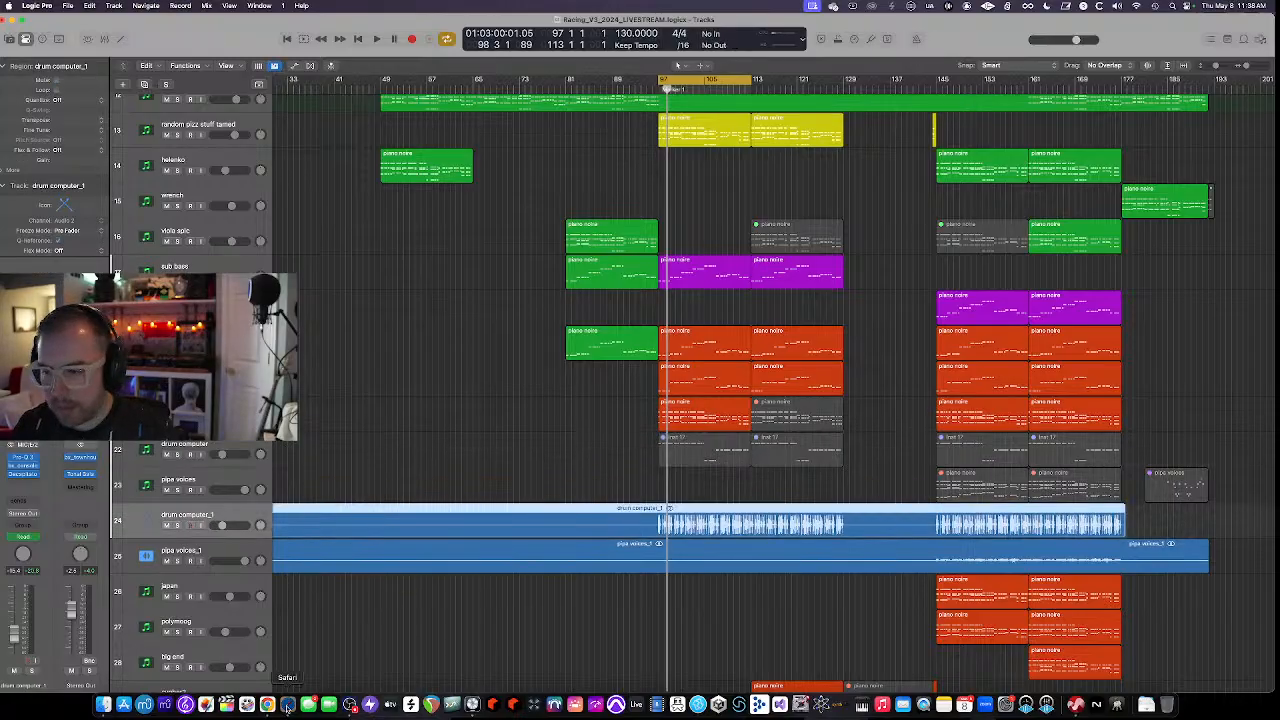
Switch to Safari and examine the key features, sound engines and sequencer sections on the Sugar Bytes DrumComputer page
click(287, 705)
click(722, 72)
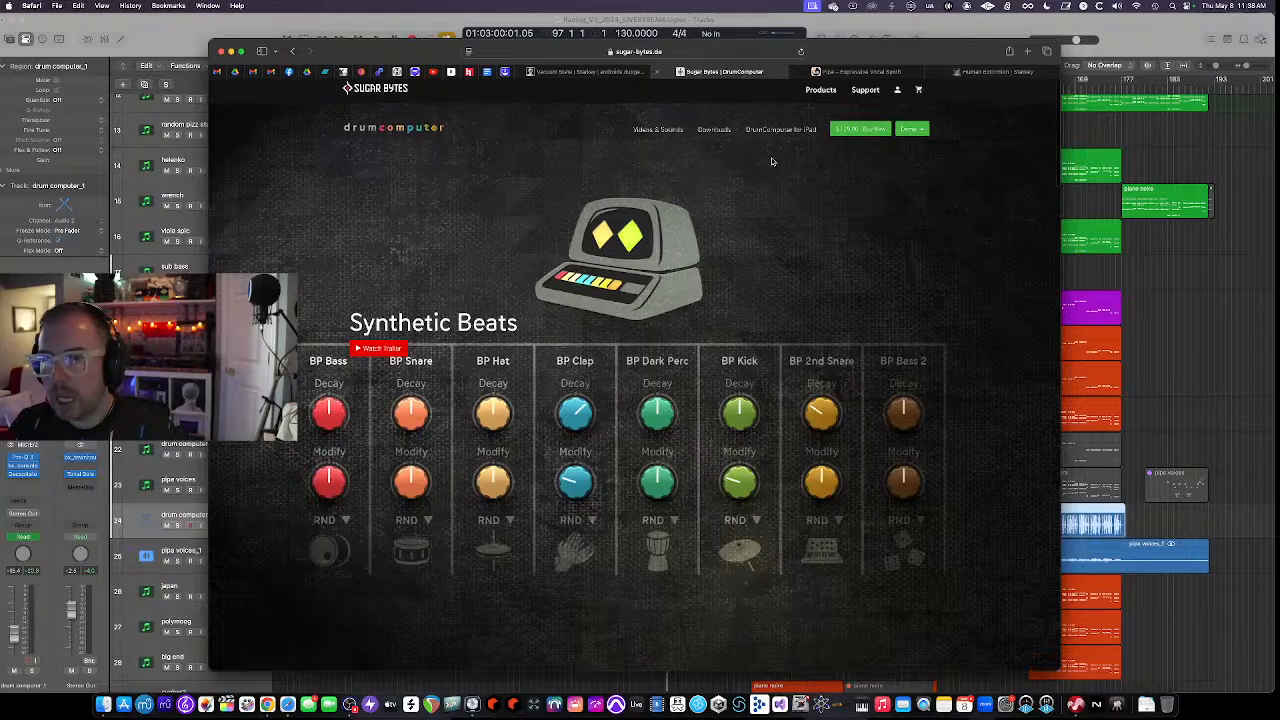
scroll(771, 160, down, 10)
scroll(775, 168, down, 6)
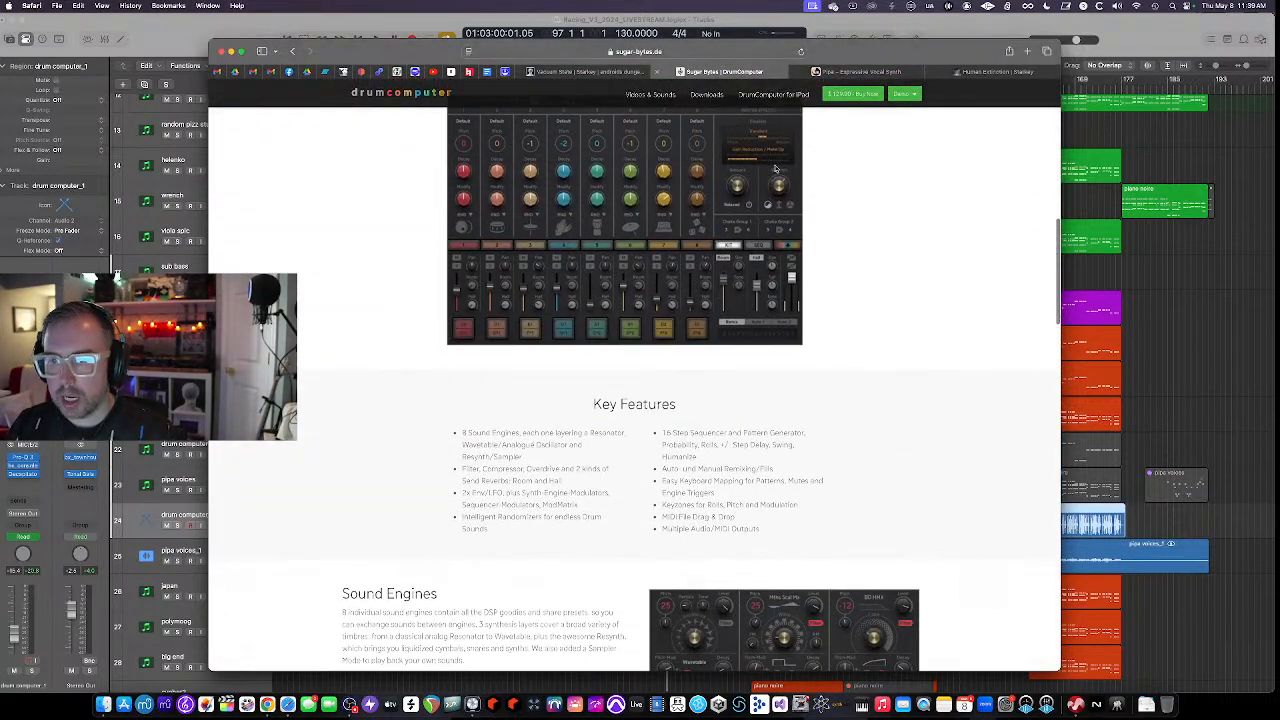
scroll(775, 166, down, 2)
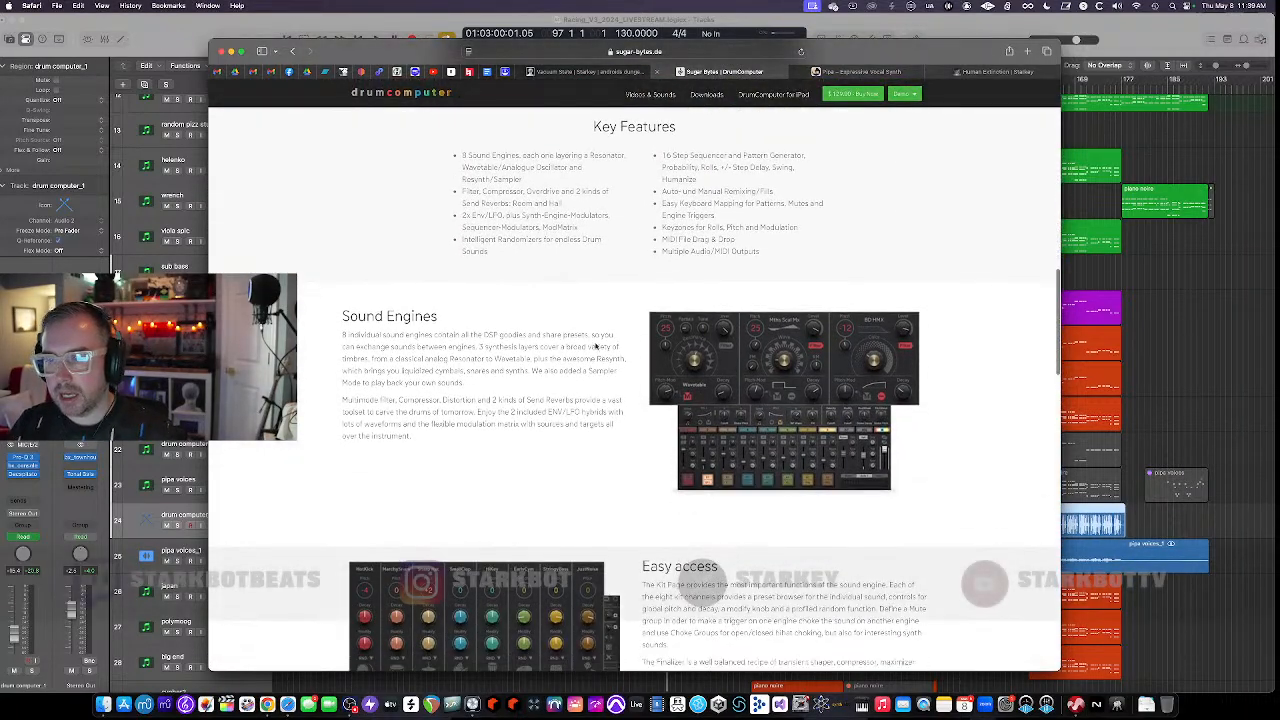
scroll(770, 363, down, 3)
scroll(768, 363, down, 1)
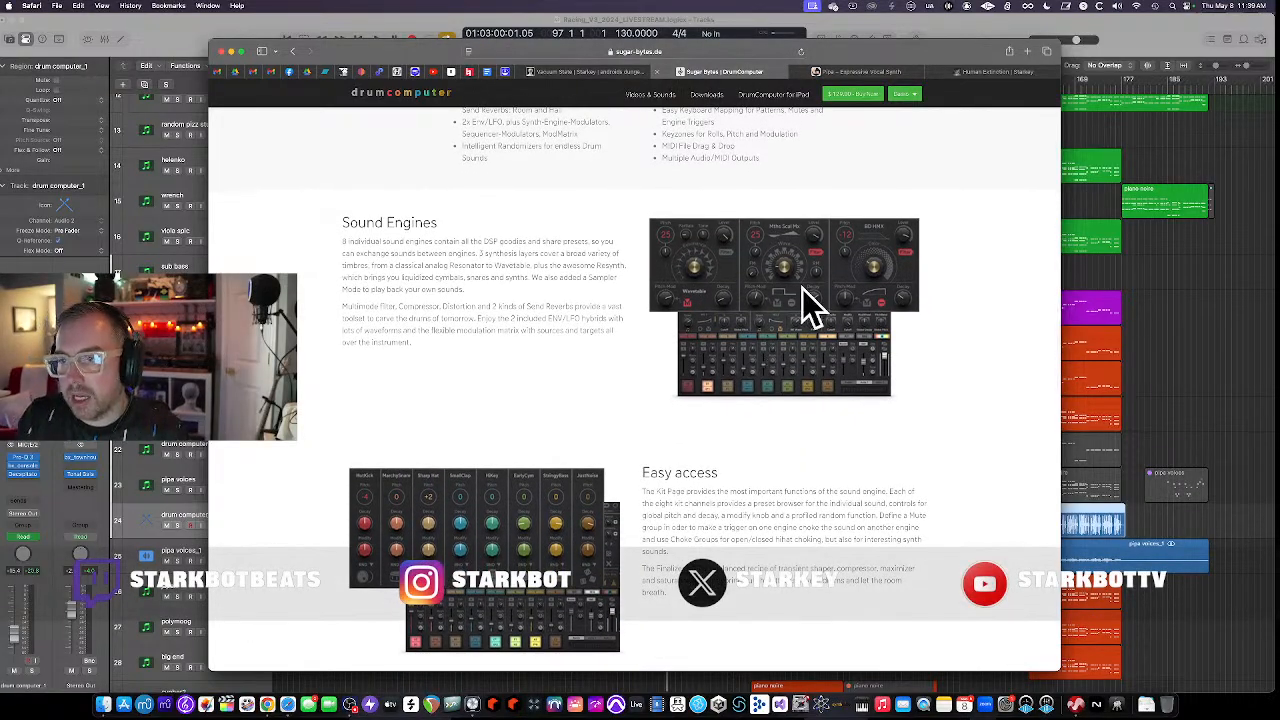
scroll(788, 298, down, 5)
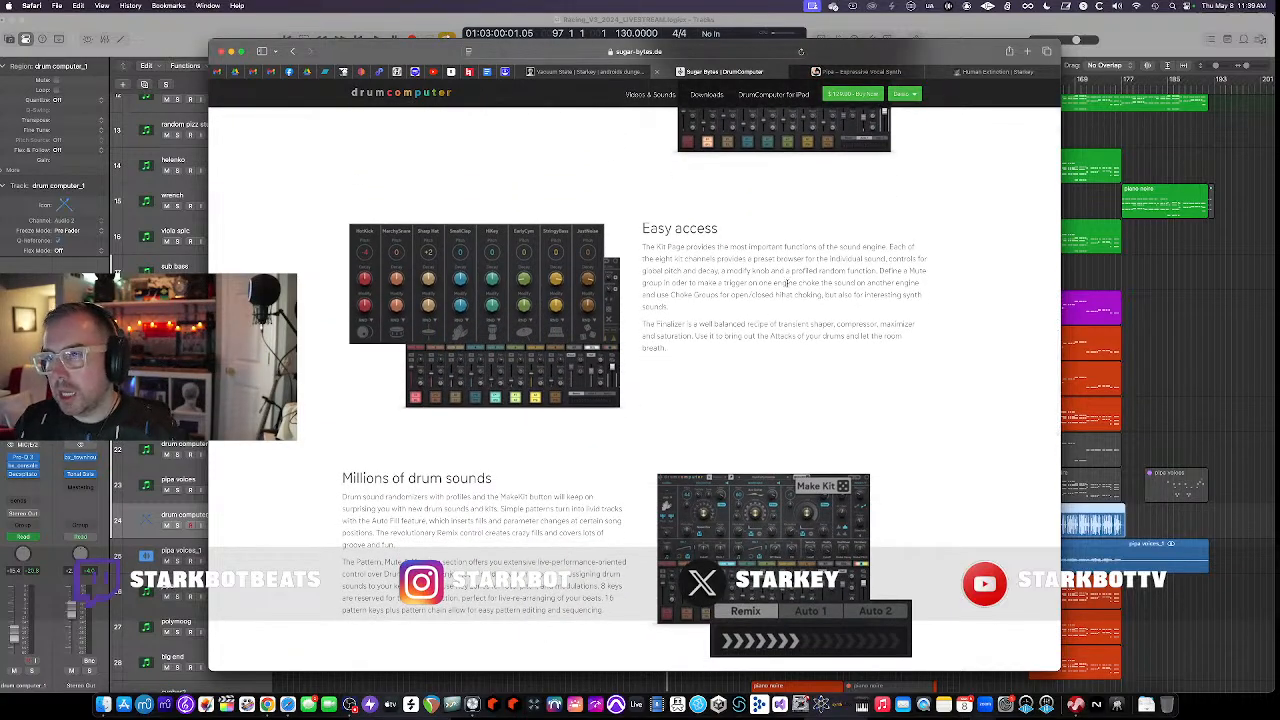
scroll(786, 284, down, 5)
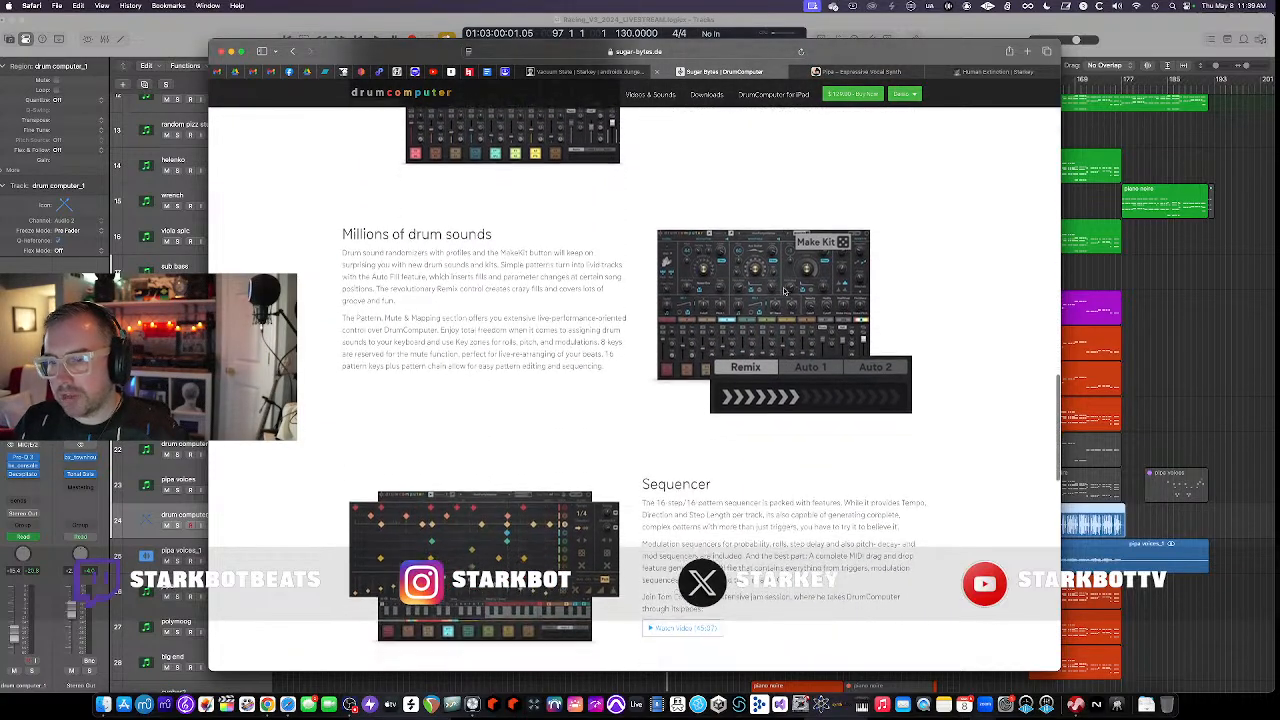
scroll(763, 208, down, 4)
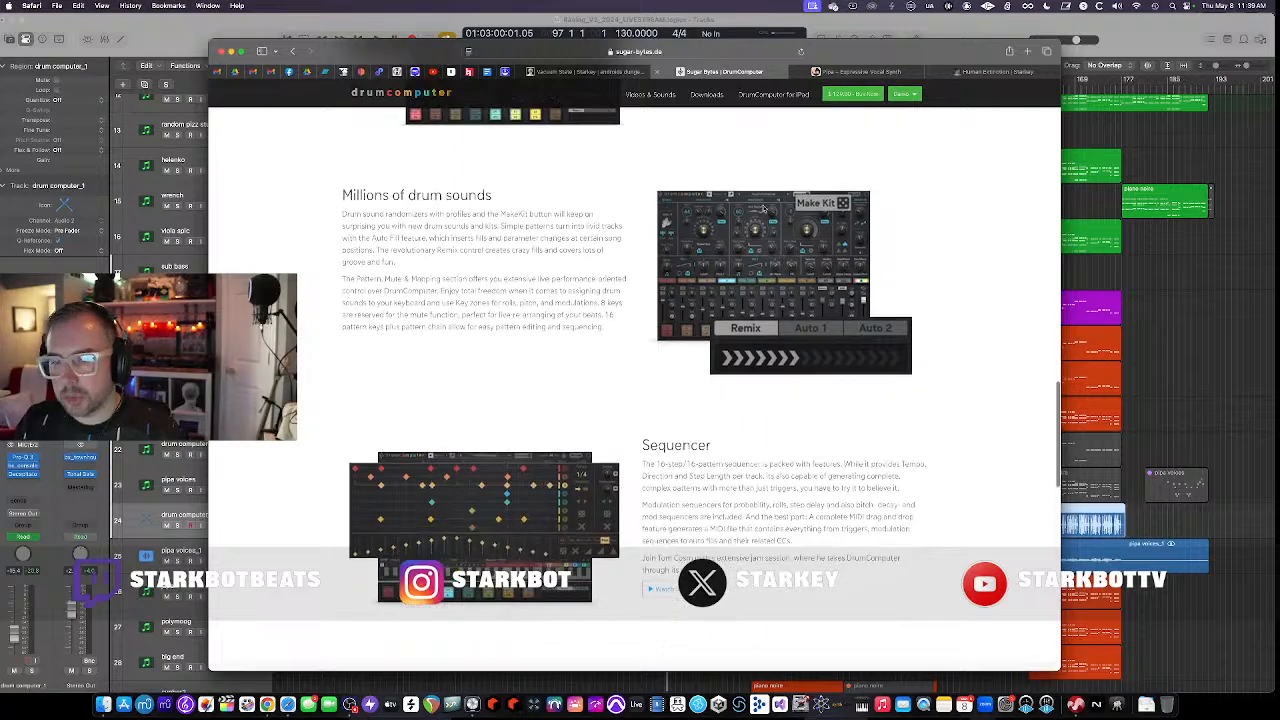
scroll(763, 208, down, 3)
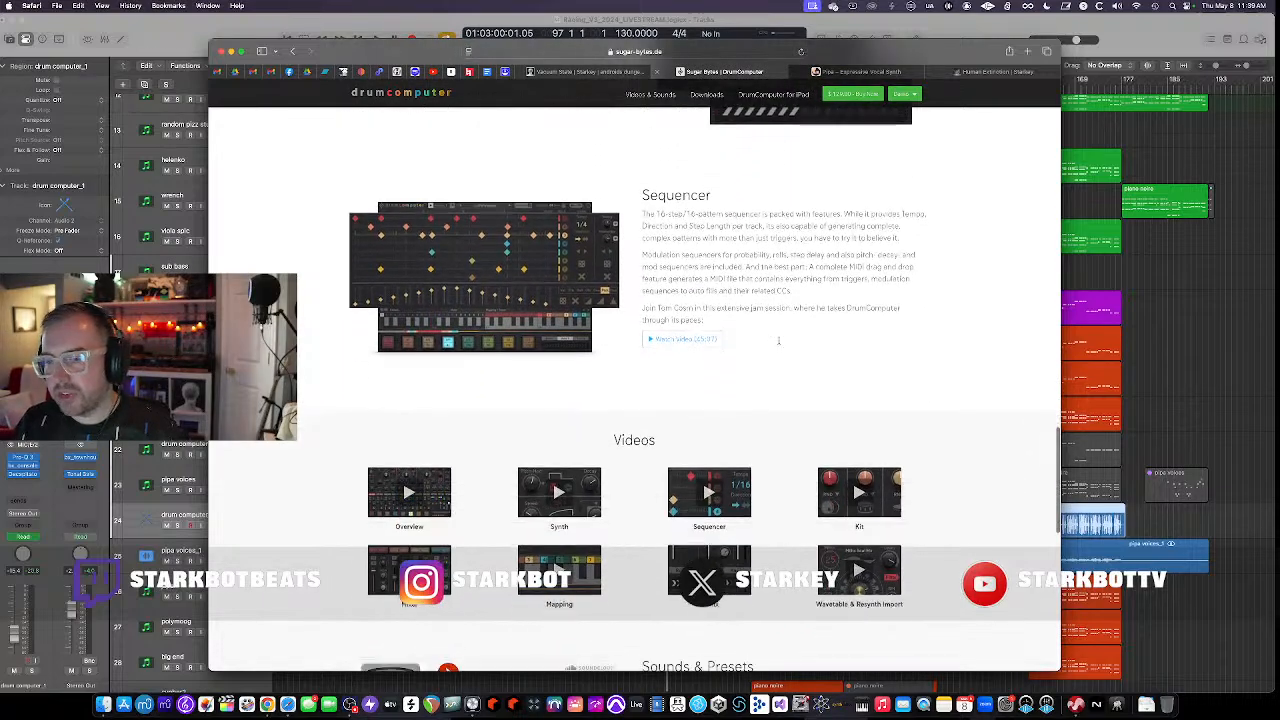
Return to Logic Pro, solo the drum computer_1 track and play the looped section
click(187, 23)
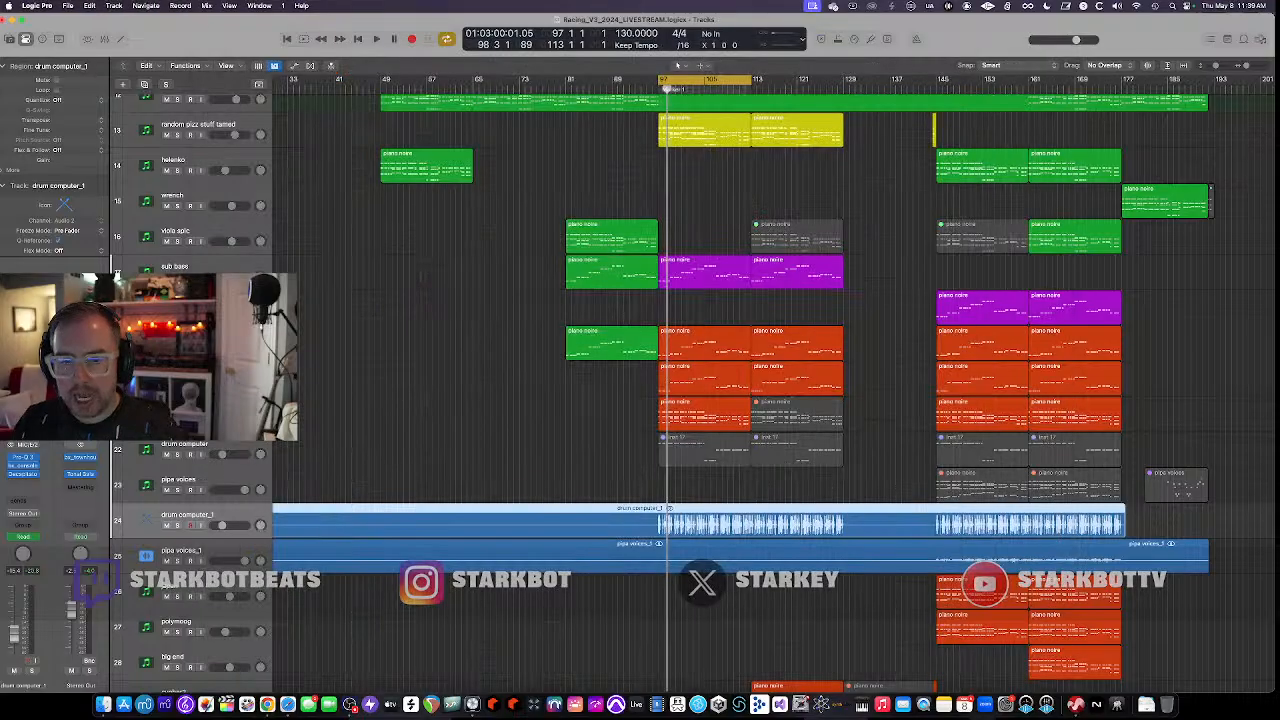
click(178, 526)
key(space)
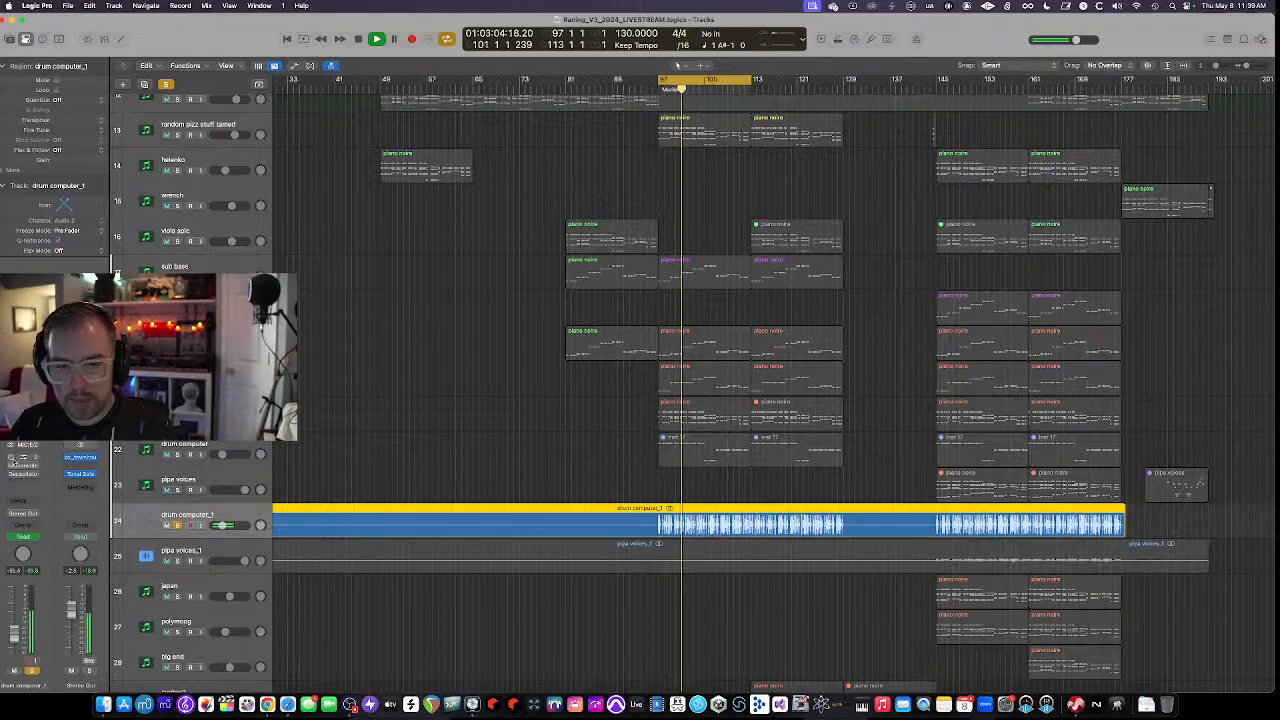
Inspect the Pro-Q 3, bx_console AMEK 9099 and Decapitator settings on the drum computer_1 track and close their windows
click(22, 457)
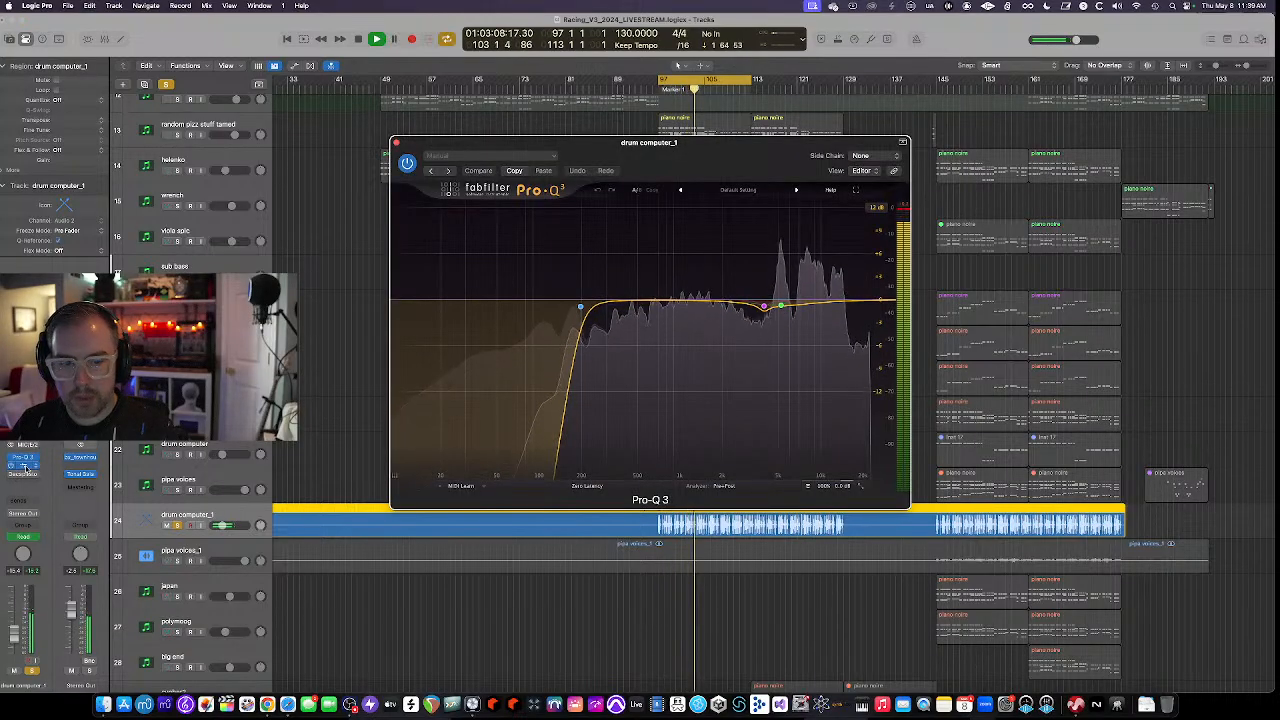
click(22, 466)
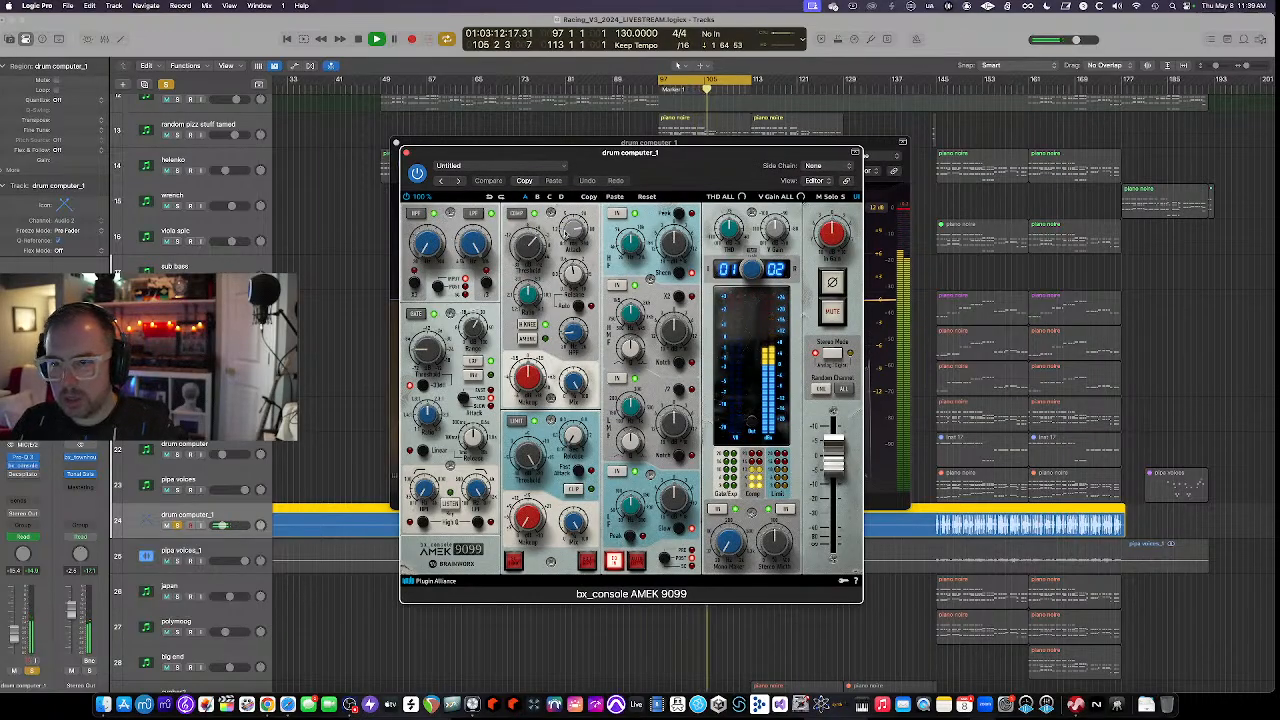
click(402, 151)
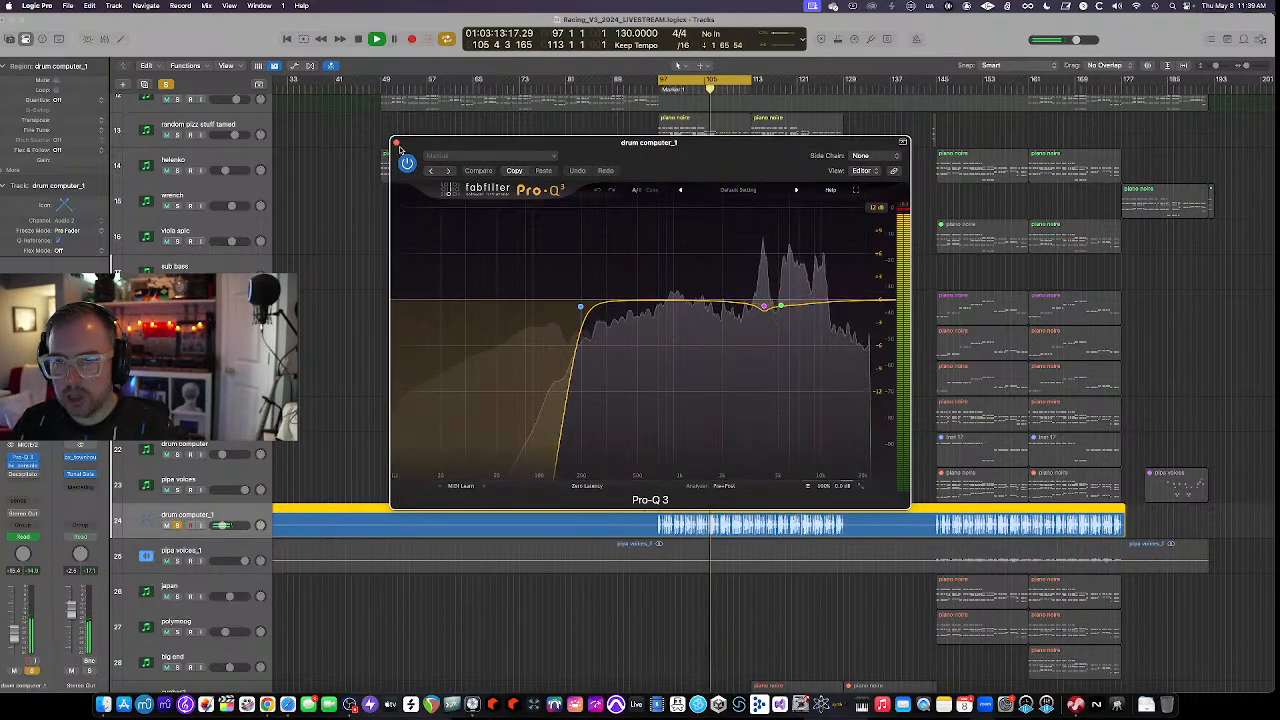
click(22, 473)
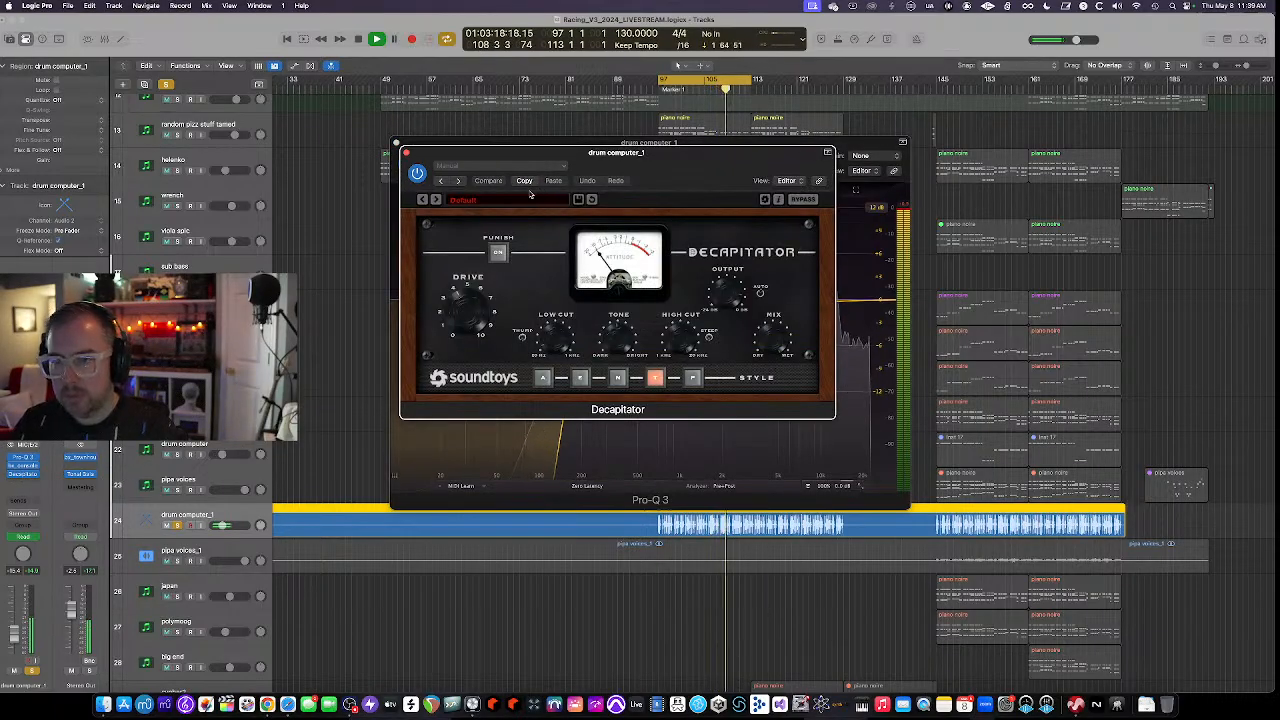
click(407, 154)
click(397, 143)
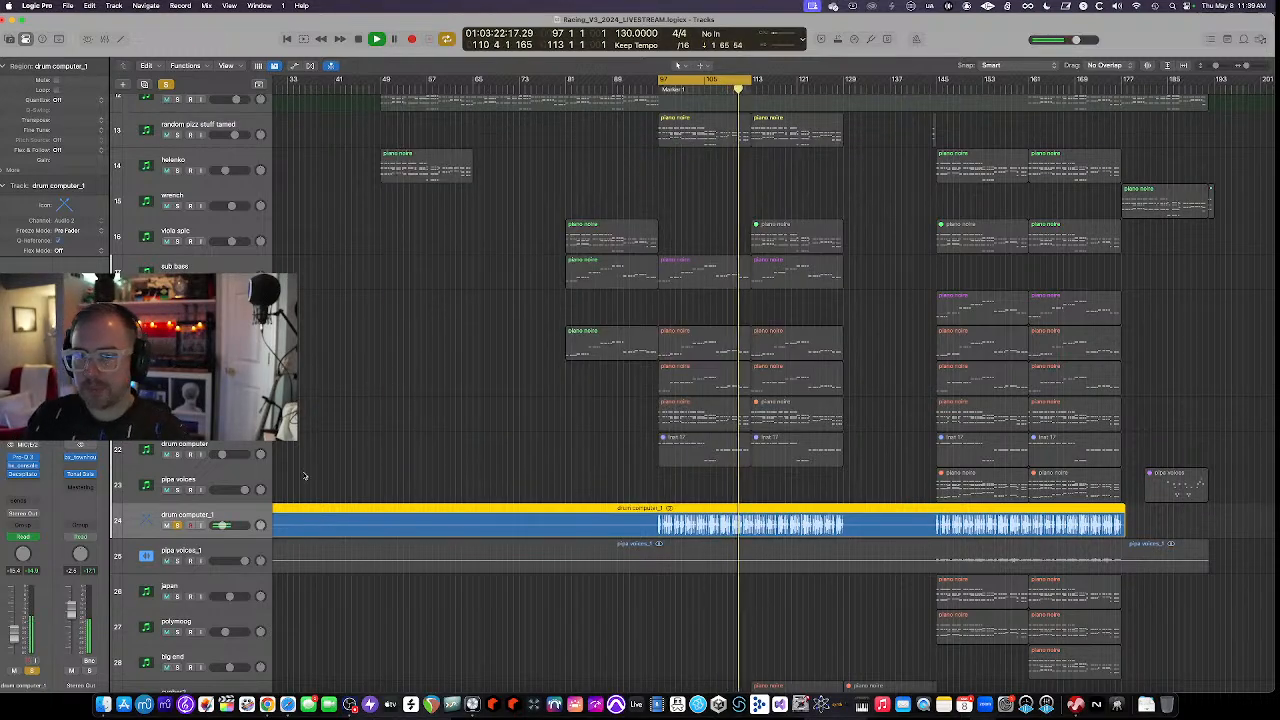
Compare the drum computer_1 track in the full mix and soloed, leave it unsoloed, and mute it during playback
click(178, 525)
scroll(442, 517, up, 1)
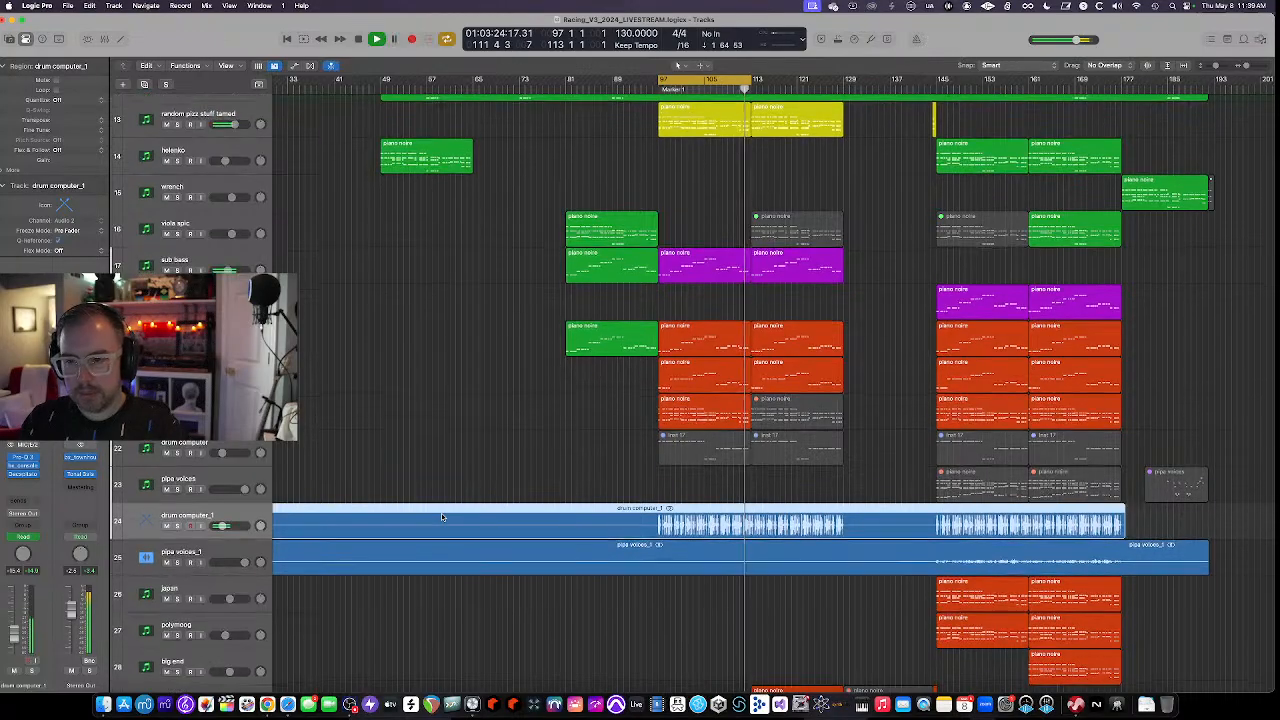
scroll(442, 517, down, 2)
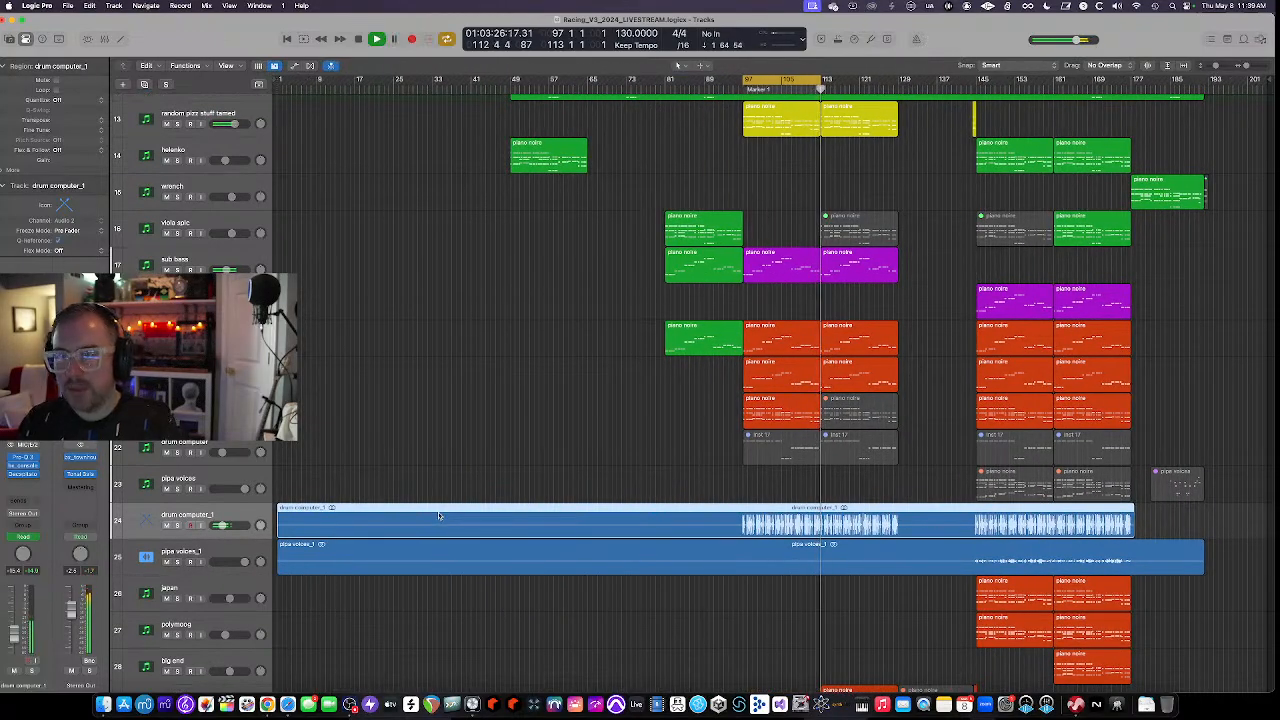
click(178, 525)
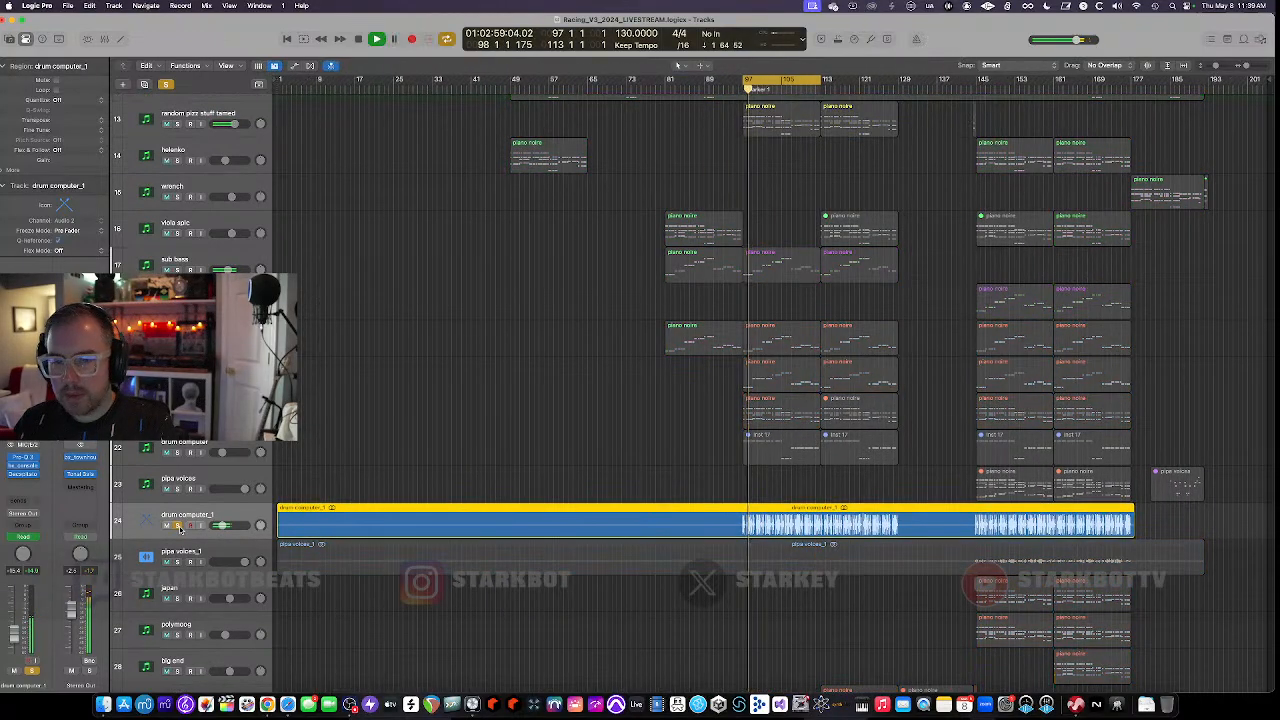
click(178, 525)
click(166, 525)
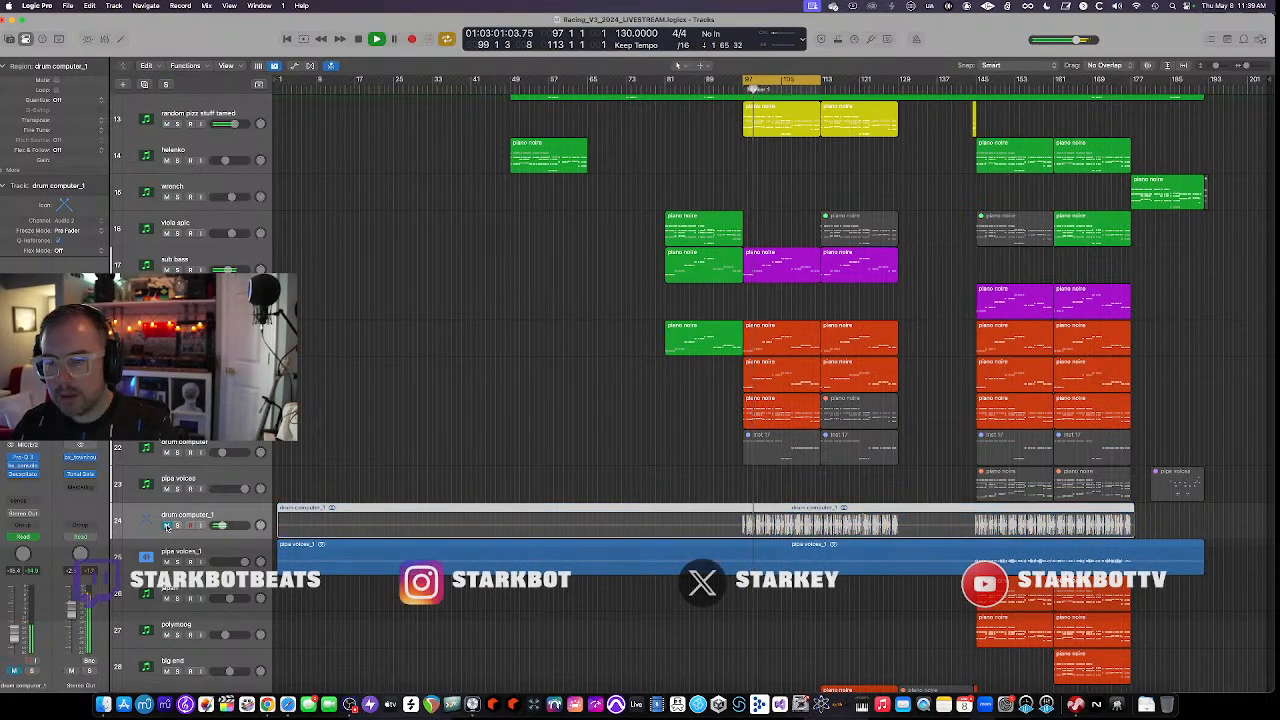
Unmute the drum computer_1 track, turn off cycle playback and play the full mix from bar 97
click(166, 525)
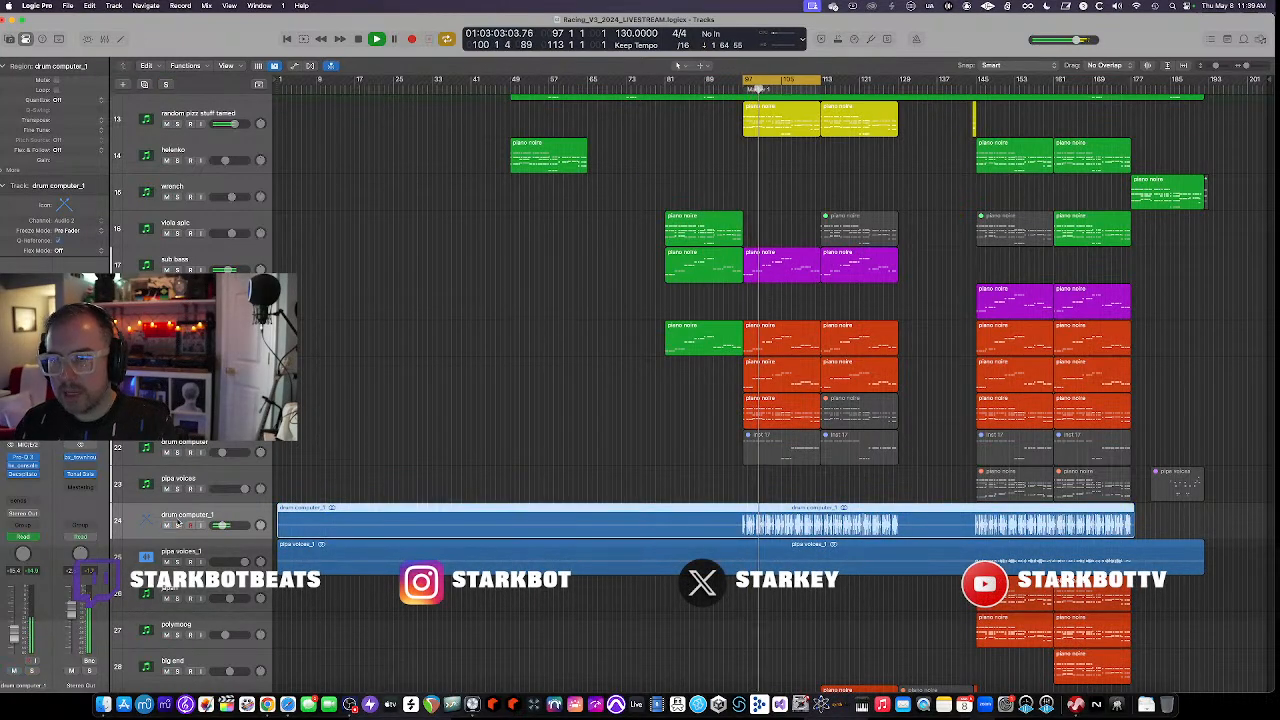
scroll(482, 421, down, 2)
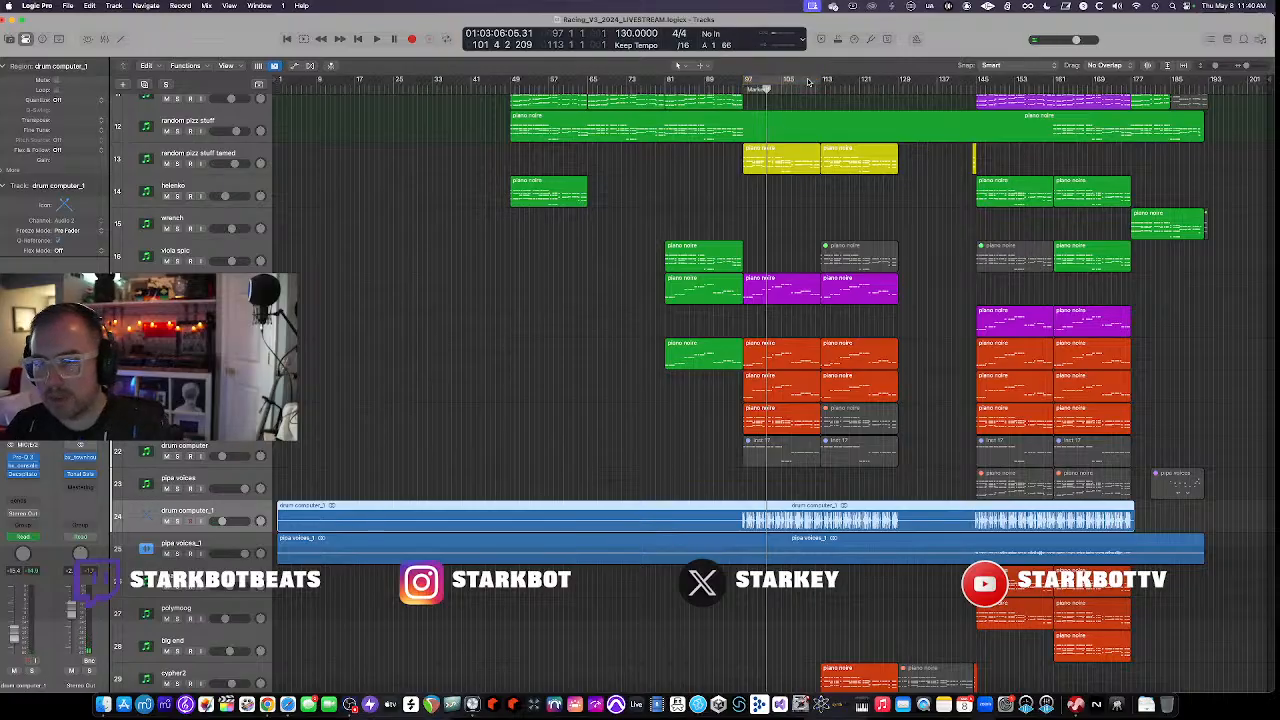
scroll(767, 197, up, 3)
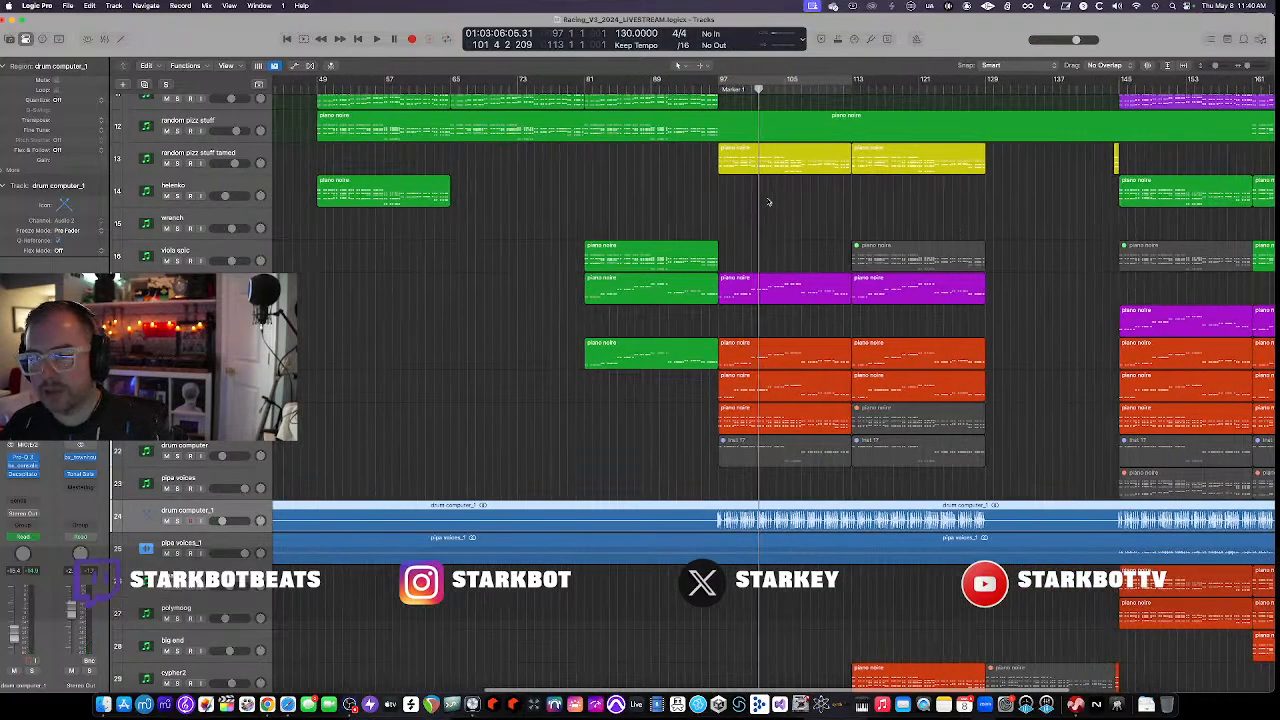
click(722, 100)
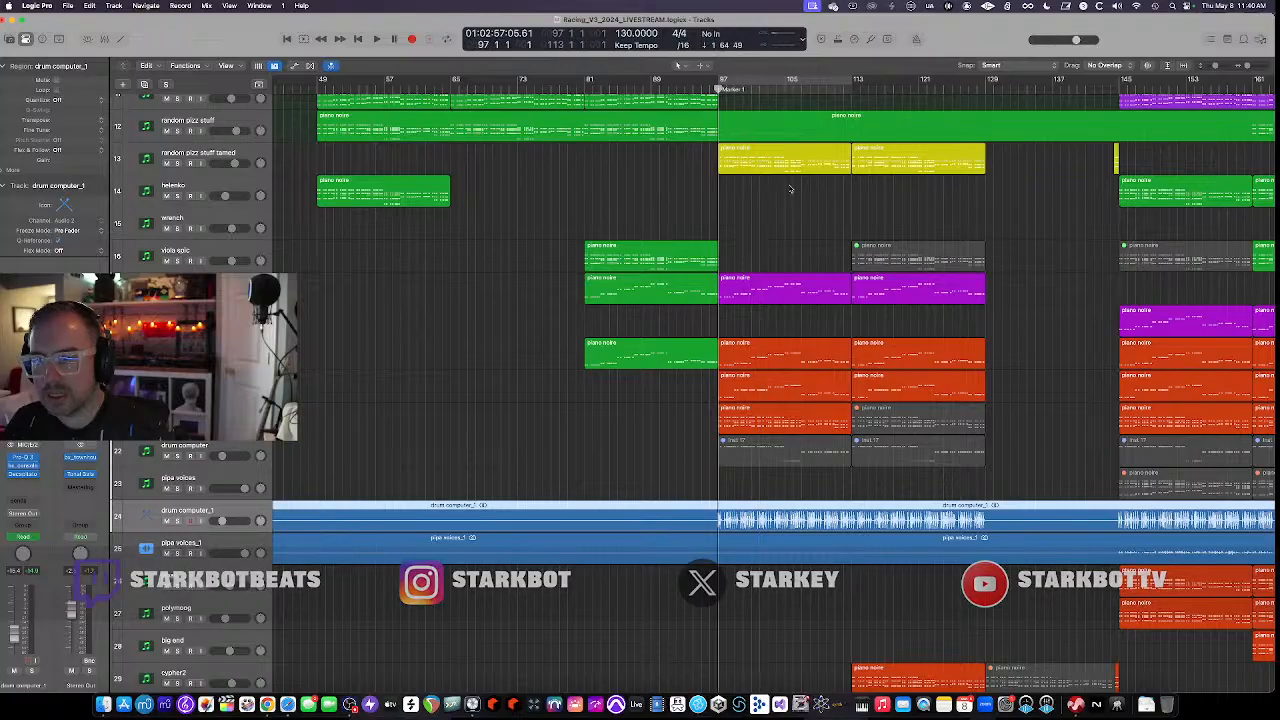
scroll(660, 101, right, 3)
key(space)
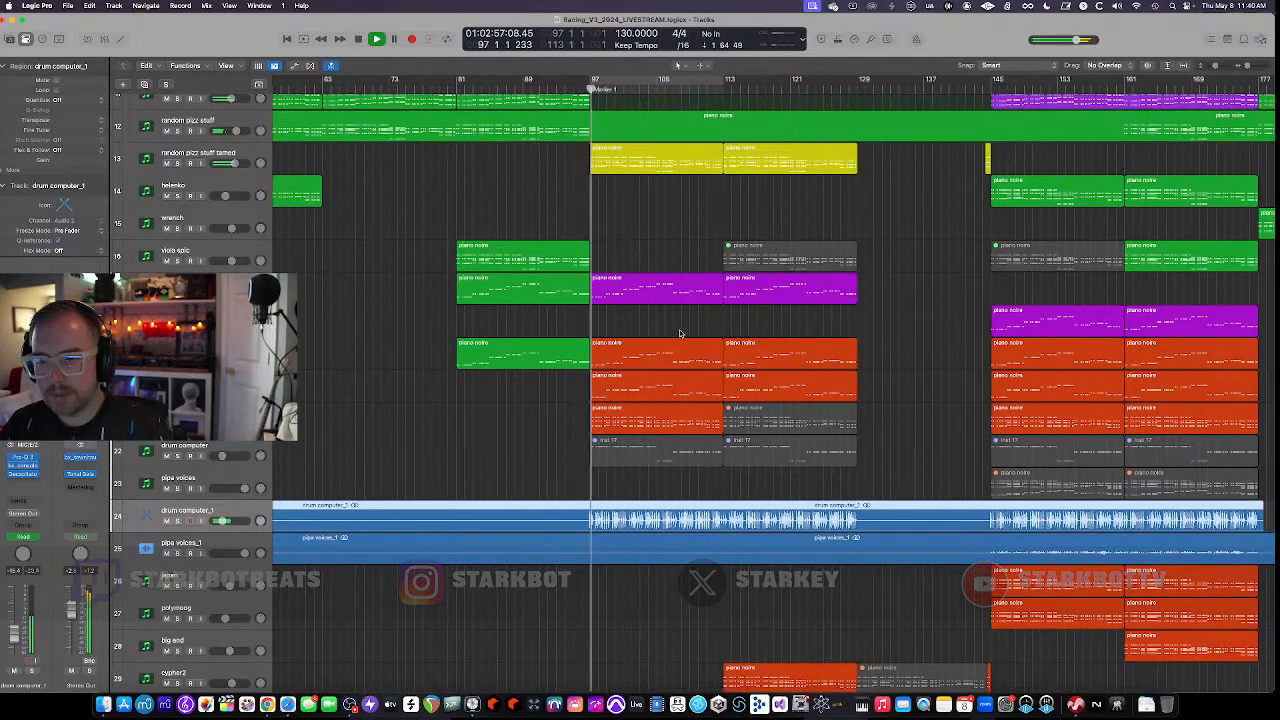
Look over the remaining tracks down to the last violin solo during playback, then stop playback
scroll(680, 337, down, 5)
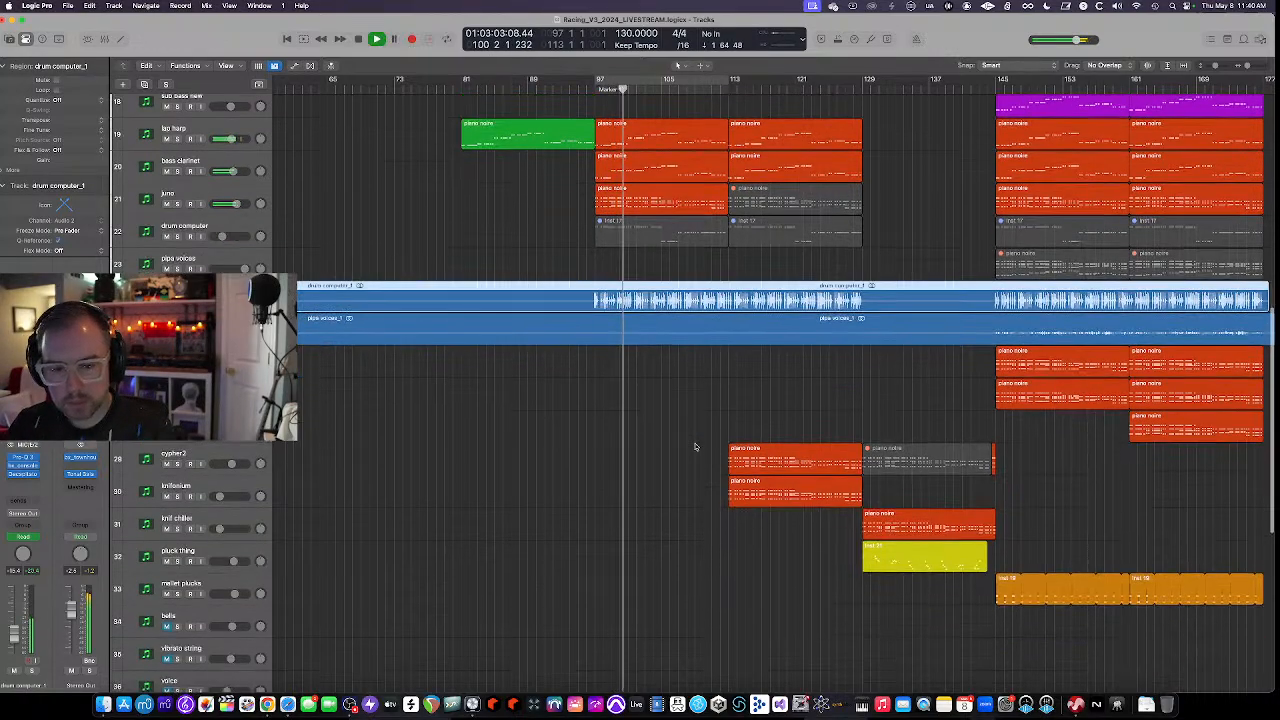
scroll(694, 446, down, 6)
scroll(695, 446, down, 9)
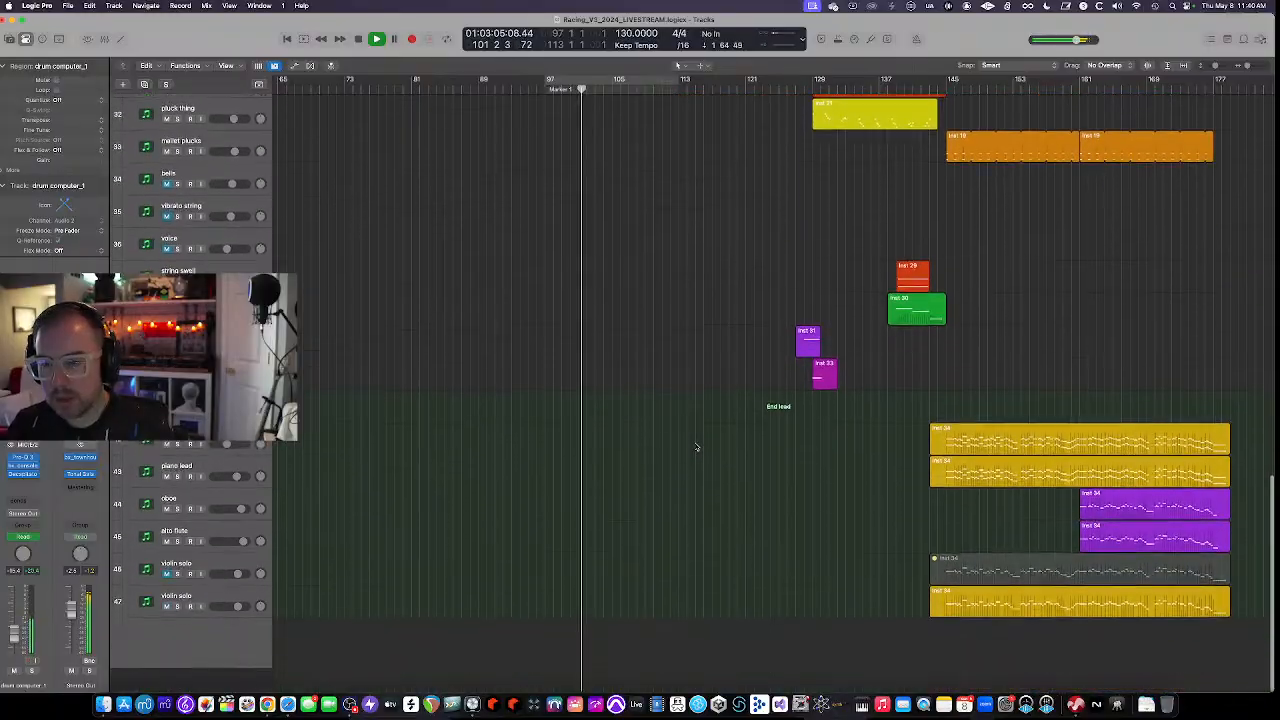
scroll(695, 446, up, 11)
scroll(695, 446, up, 1)
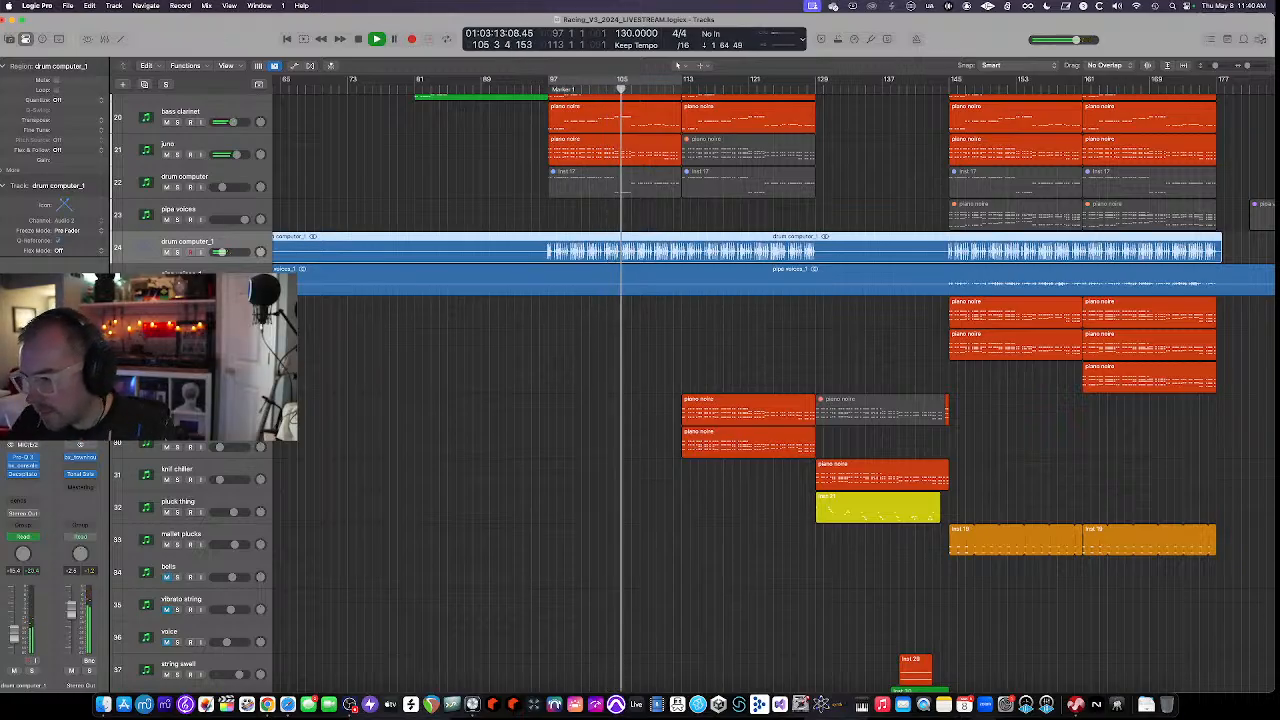
click(832, 308)
key(space)
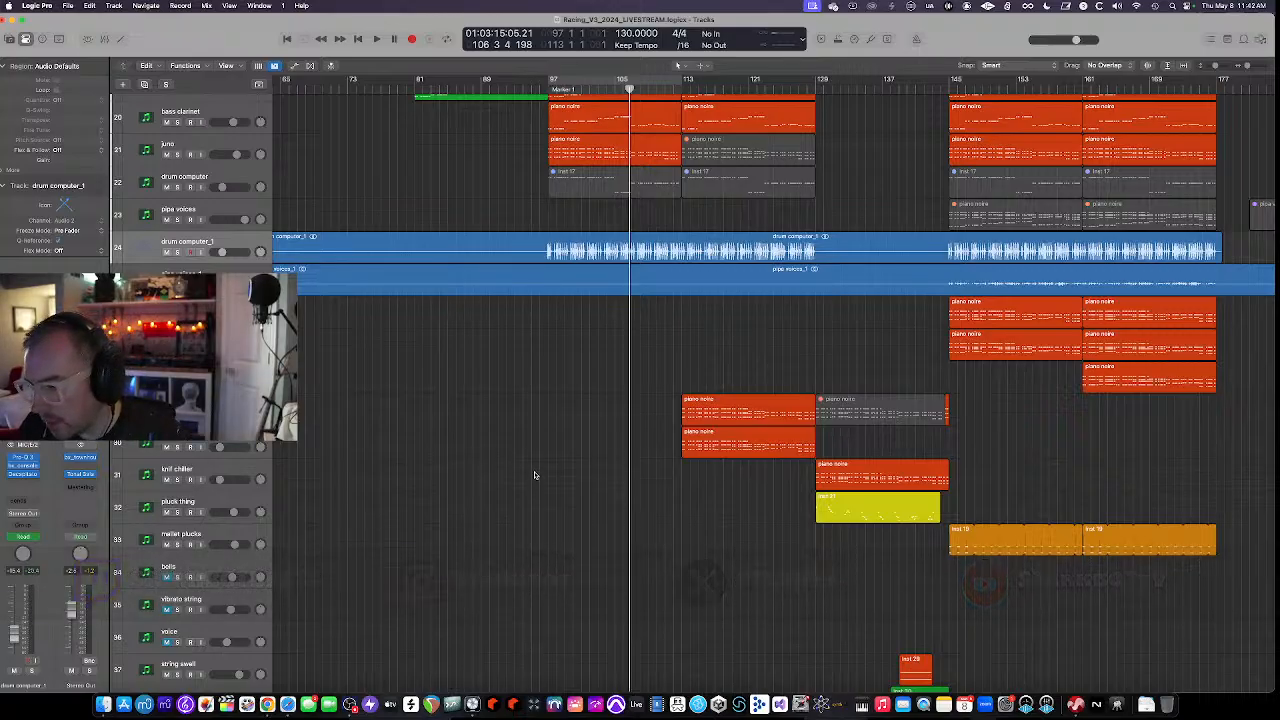
Play the full mix from bar 112 and look over the tracks with regions starting at bar 113, then stop playback
scroll(534, 477, up, 1)
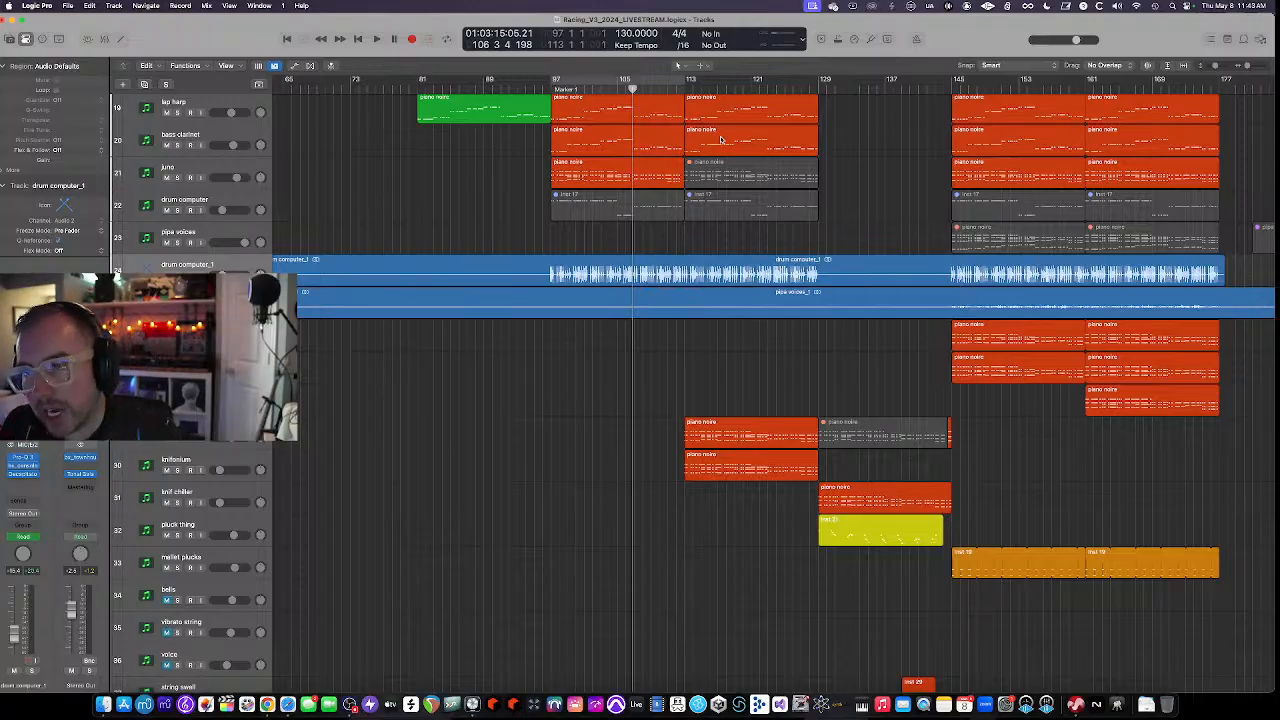
click(677, 90)
key(space)
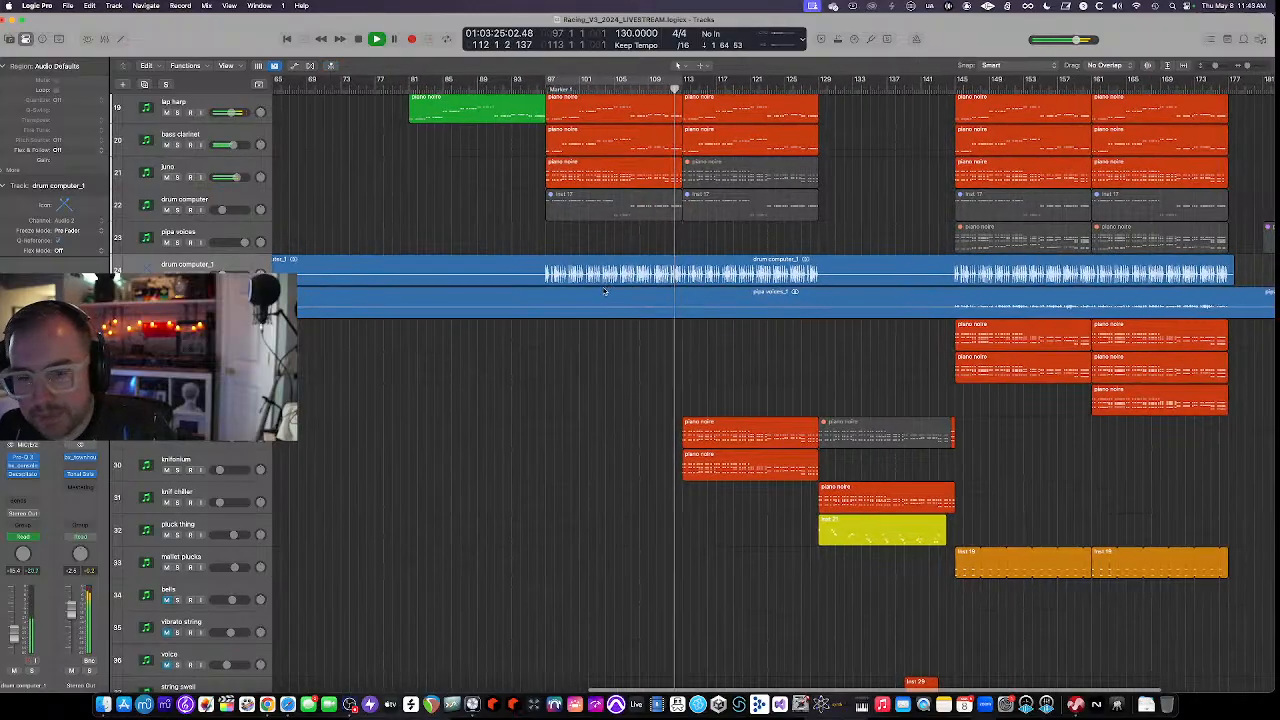
scroll(371, 489, up, 6)
scroll(372, 489, down, 5)
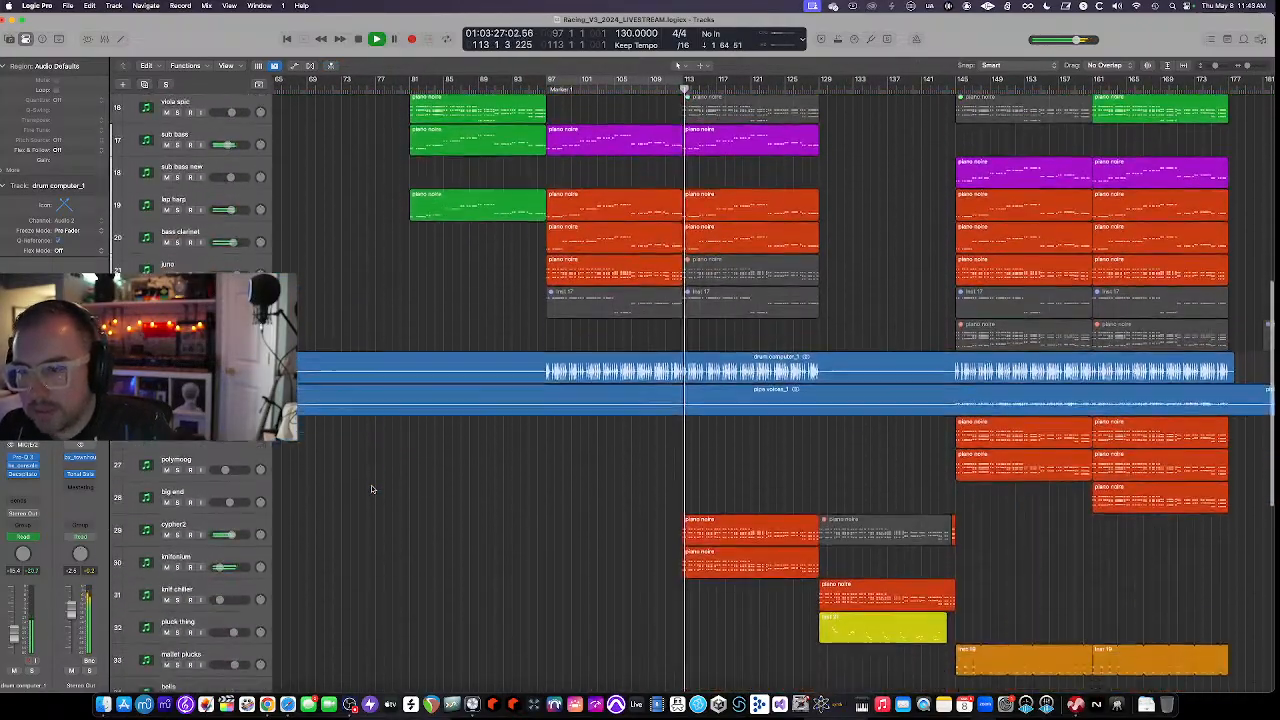
scroll(372, 489, up, 3)
scroll(371, 489, down, 3)
scroll(371, 489, right, 5)
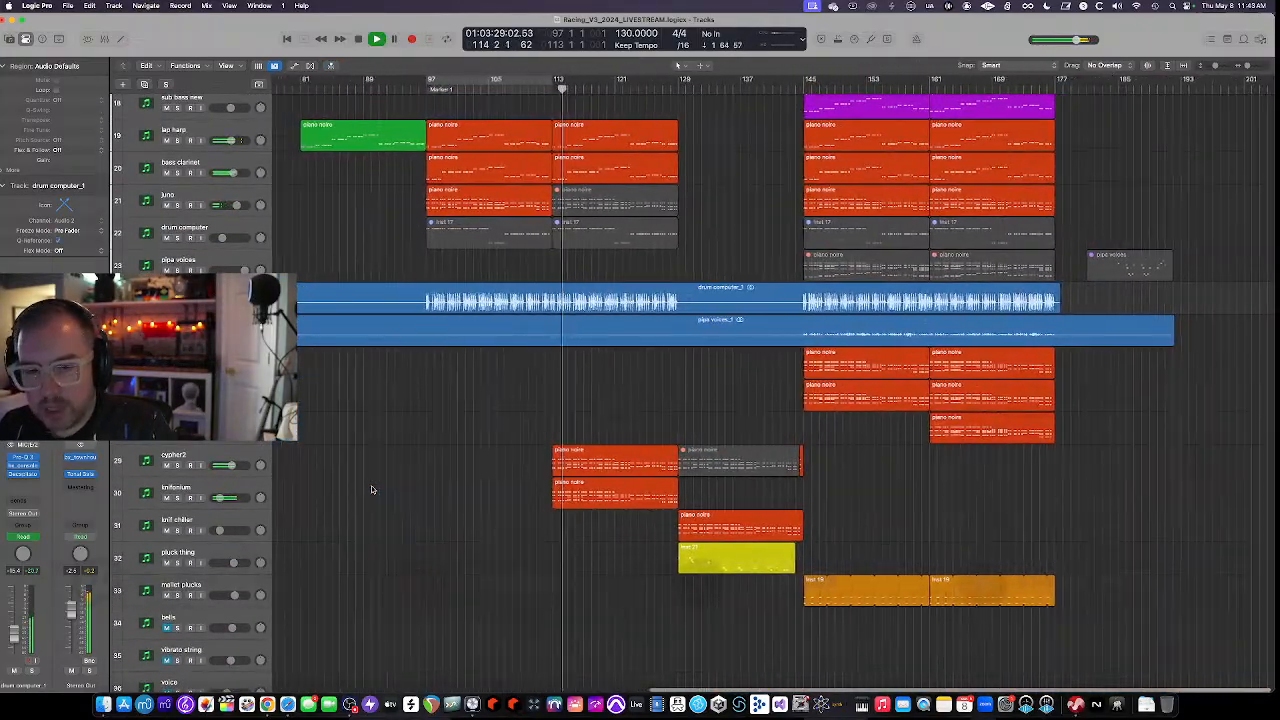
scroll(371, 489, up, 10)
scroll(371, 489, down, 10)
key(space)
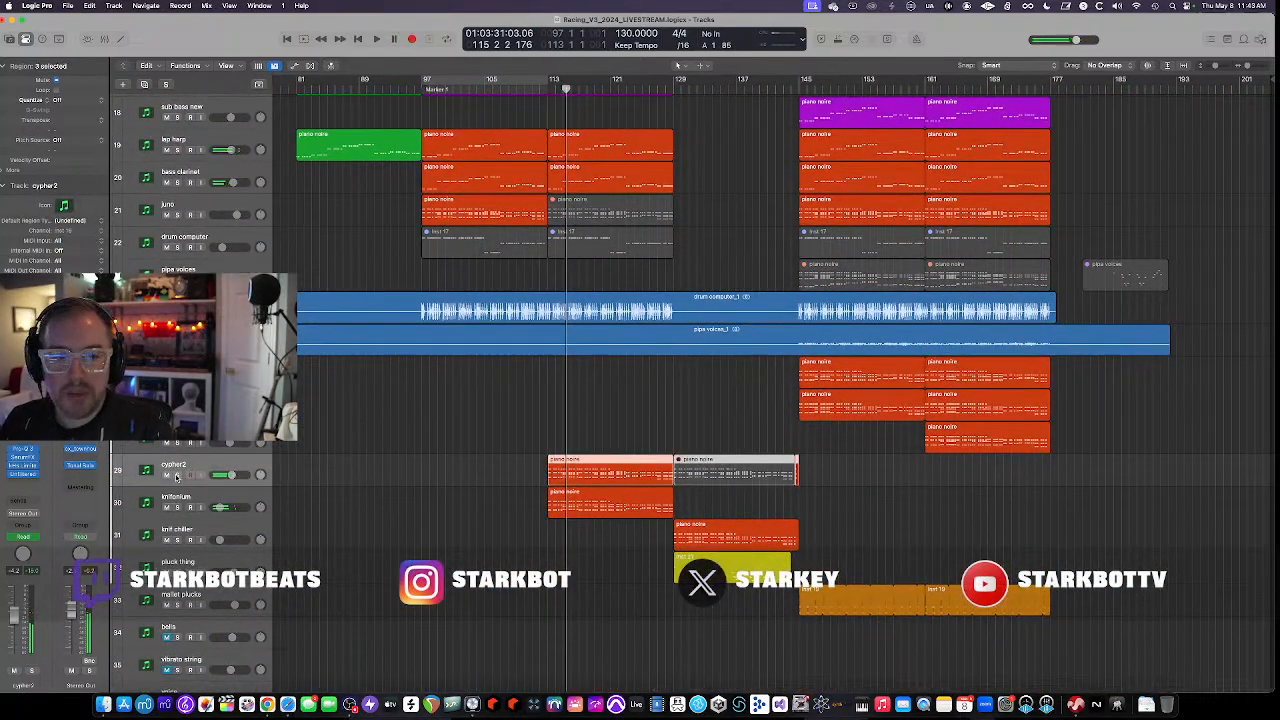
Solo the cypher2 track and examine its Cypher2 synth with the AR Planet Dog preset
click(193, 466)
click(24, 455)
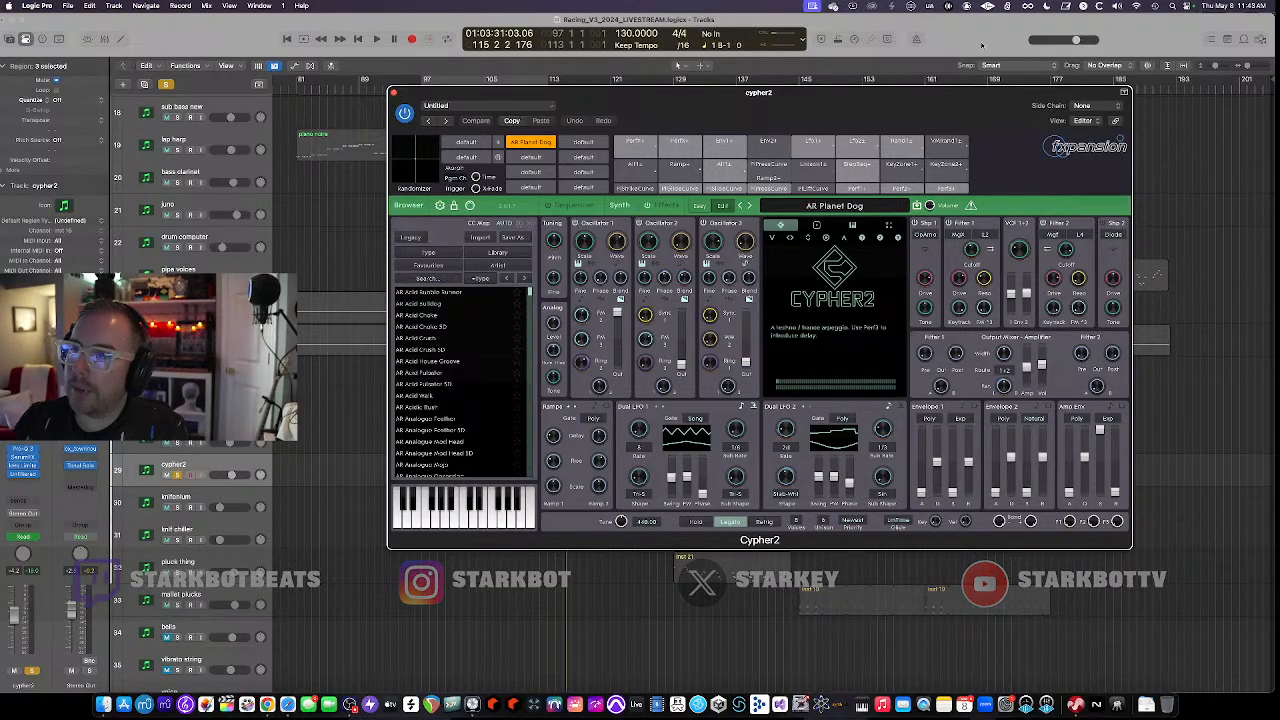
drag(867, 103, 714, 136)
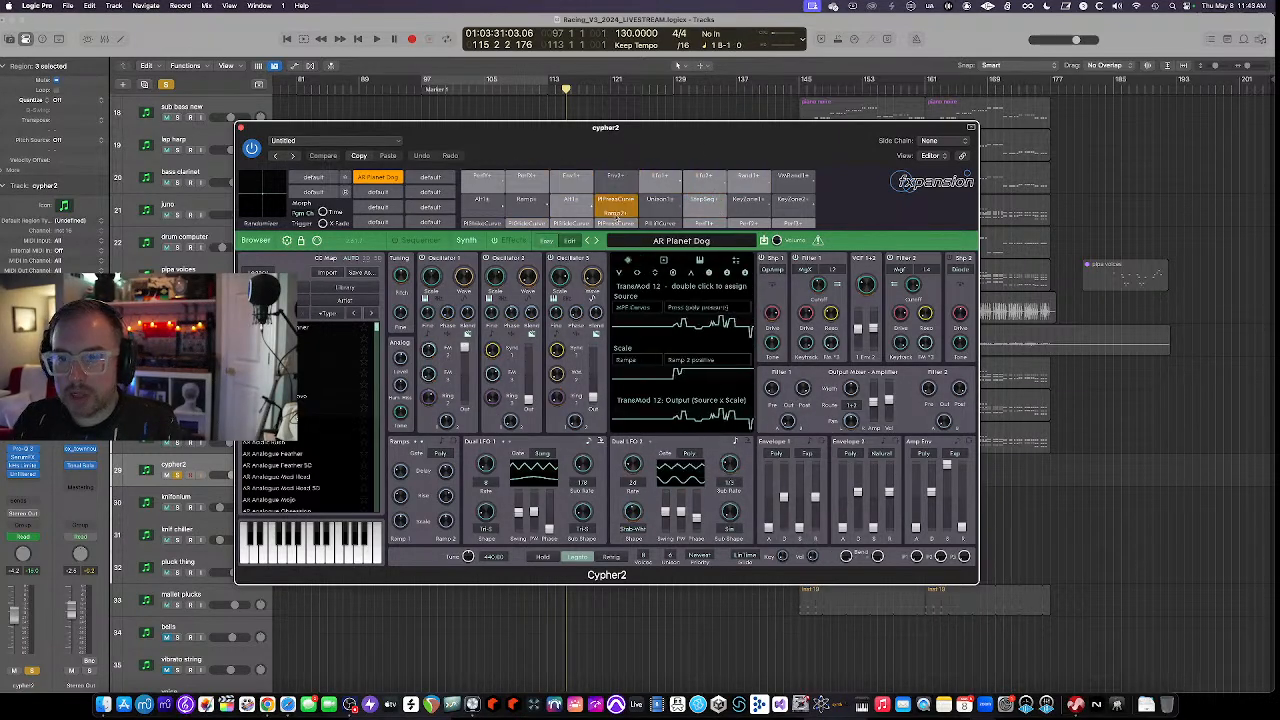
drag(487, 128, 552, 151)
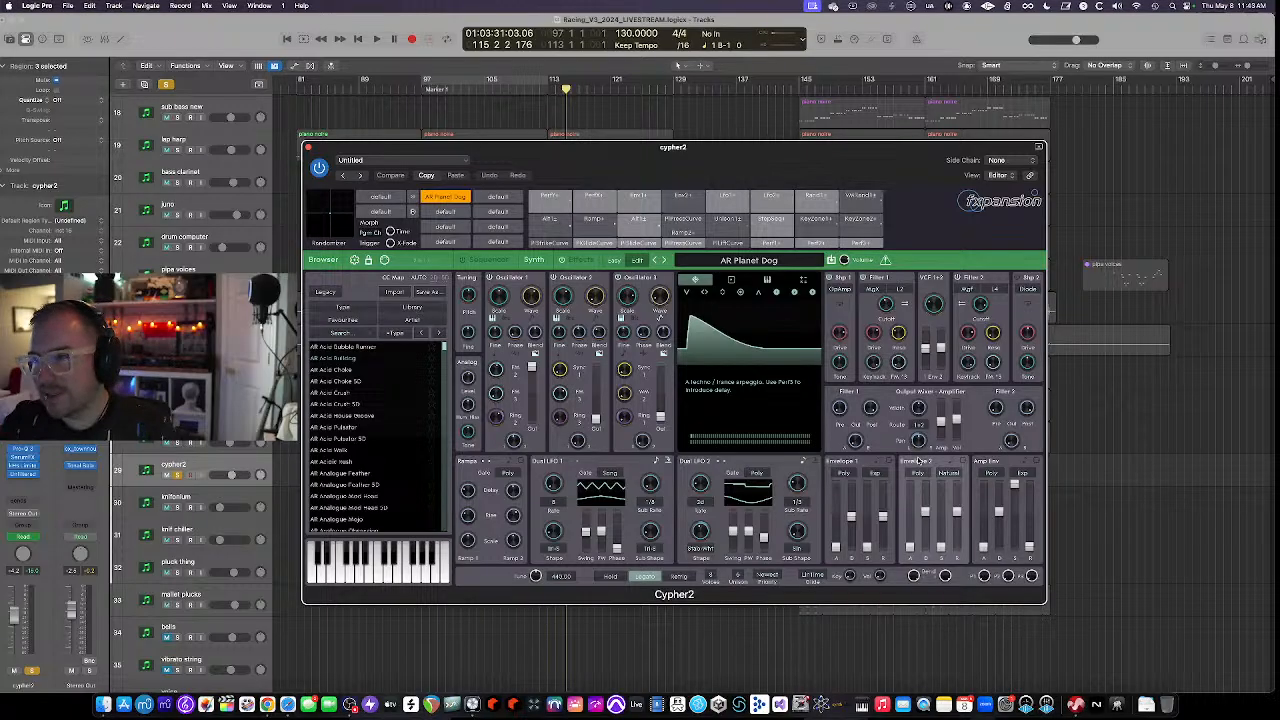
drag(737, 152, 788, 125)
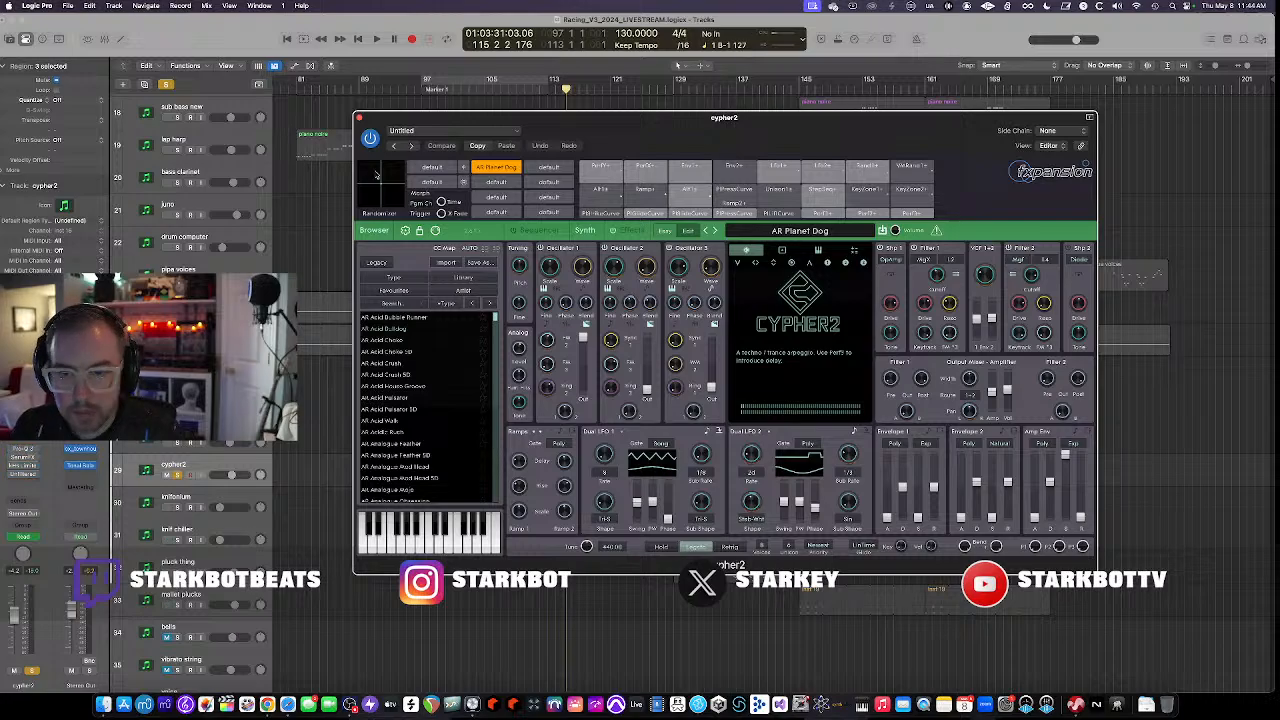
Uncover the arrangement, play the soloed cypher2 track from bar 112 and loop bars 113 to 119
drag(444, 118, 773, 163)
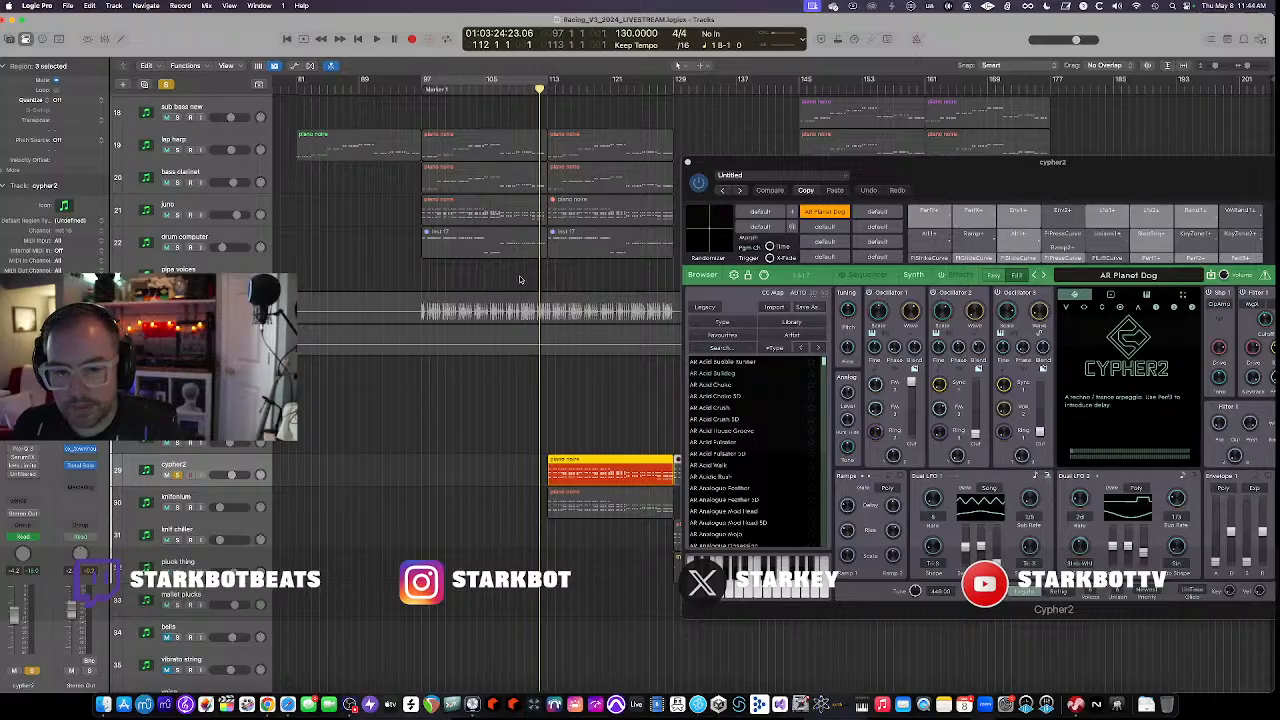
key(space)
scroll(554, 346, up, 3)
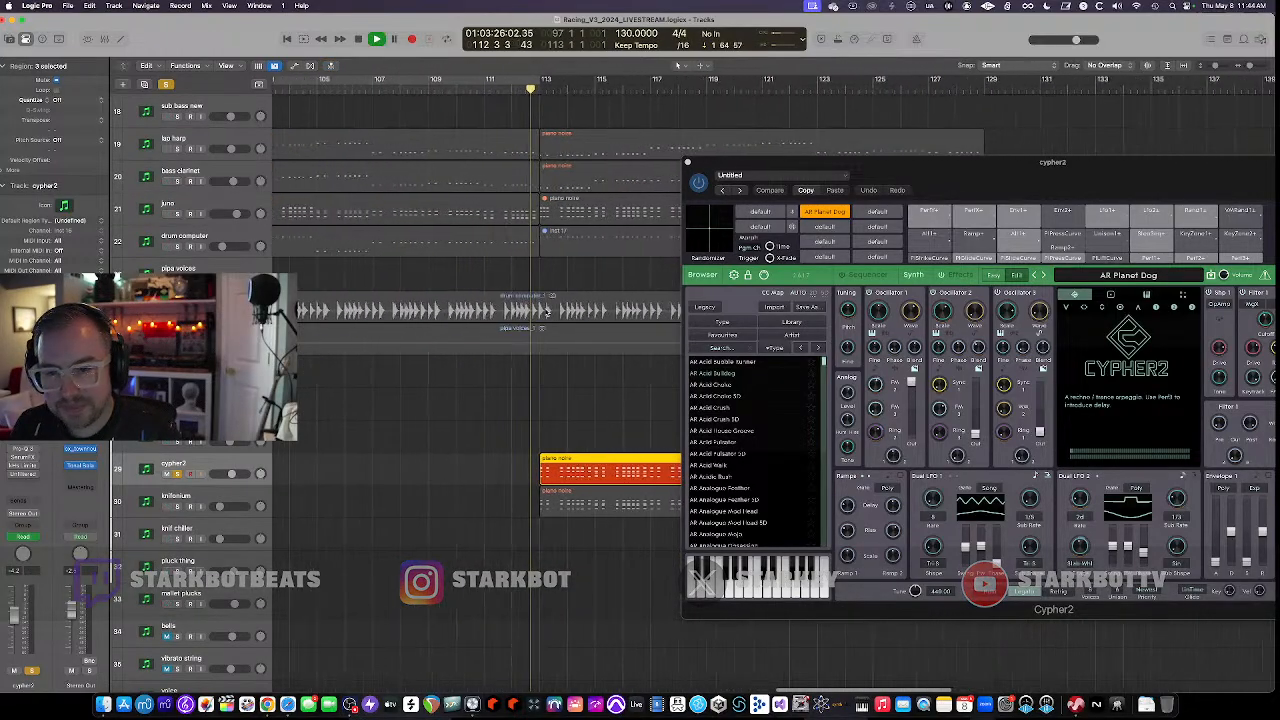
scroll(540, 310, up, 3)
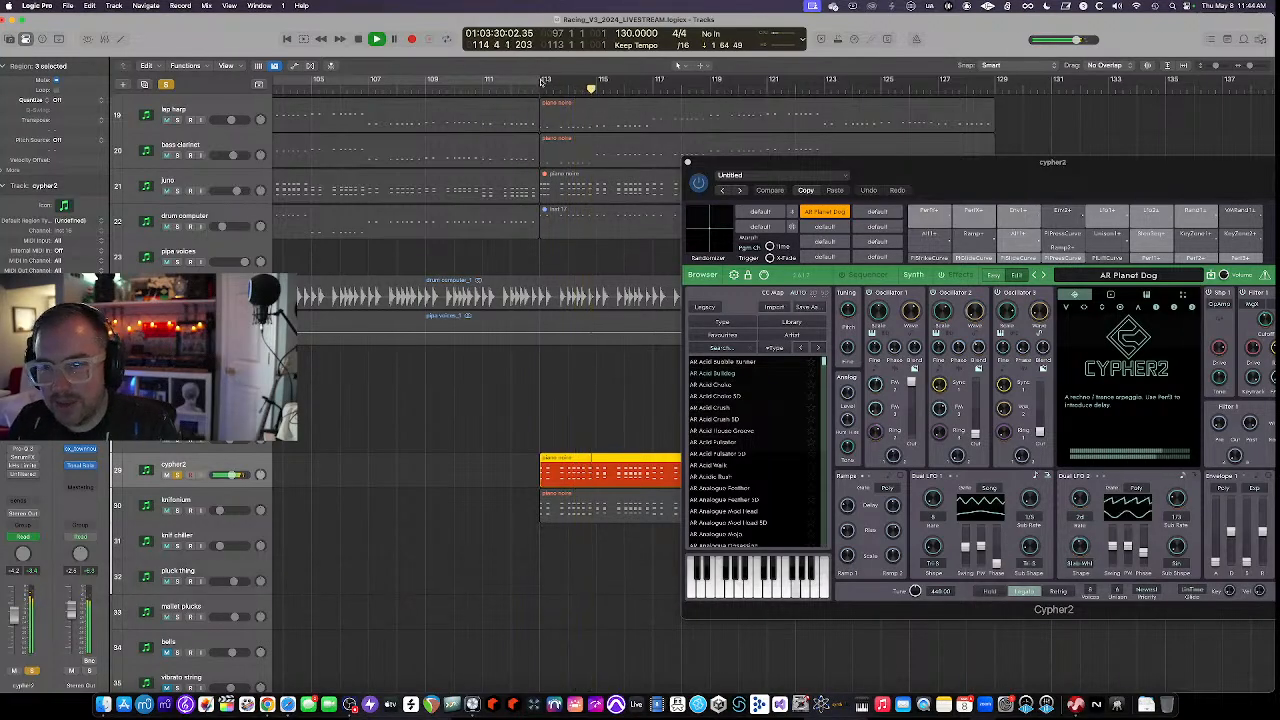
drag(567, 79, 716, 82)
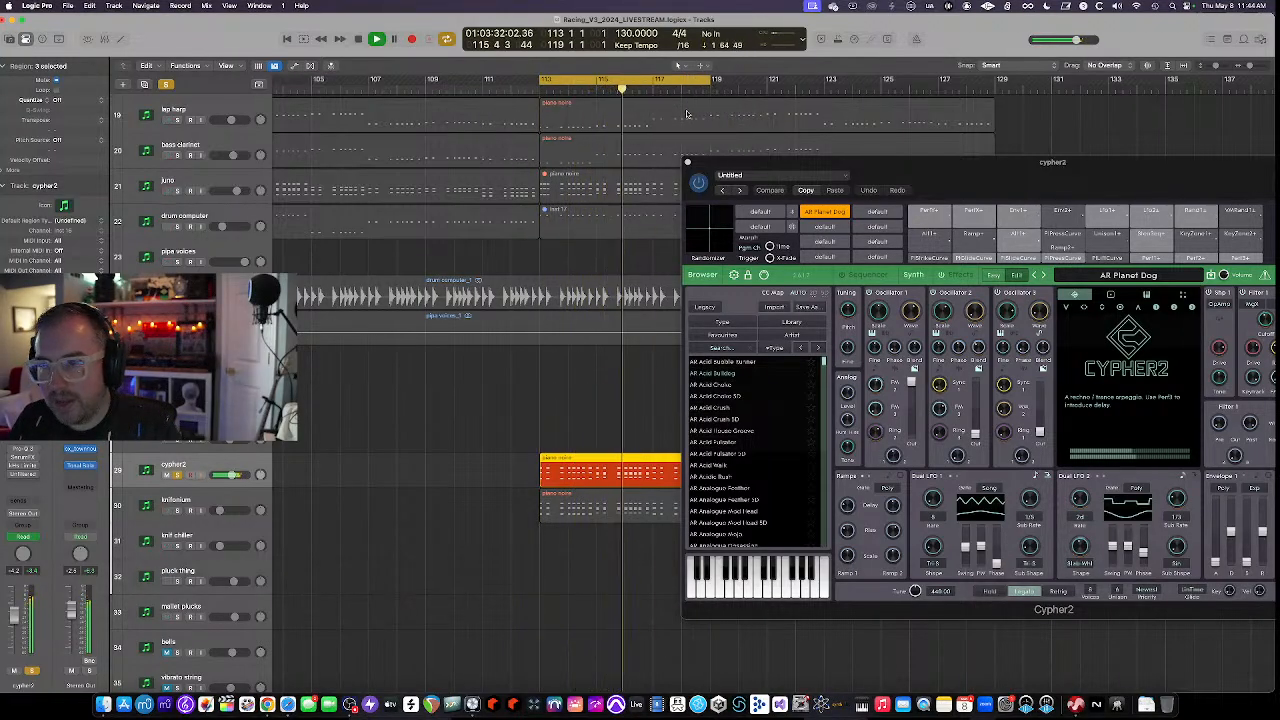
Inspect the Pro-Q 3 and SerumFX settings on the cypher2 track while playing the loop
click(25, 450)
key(space)
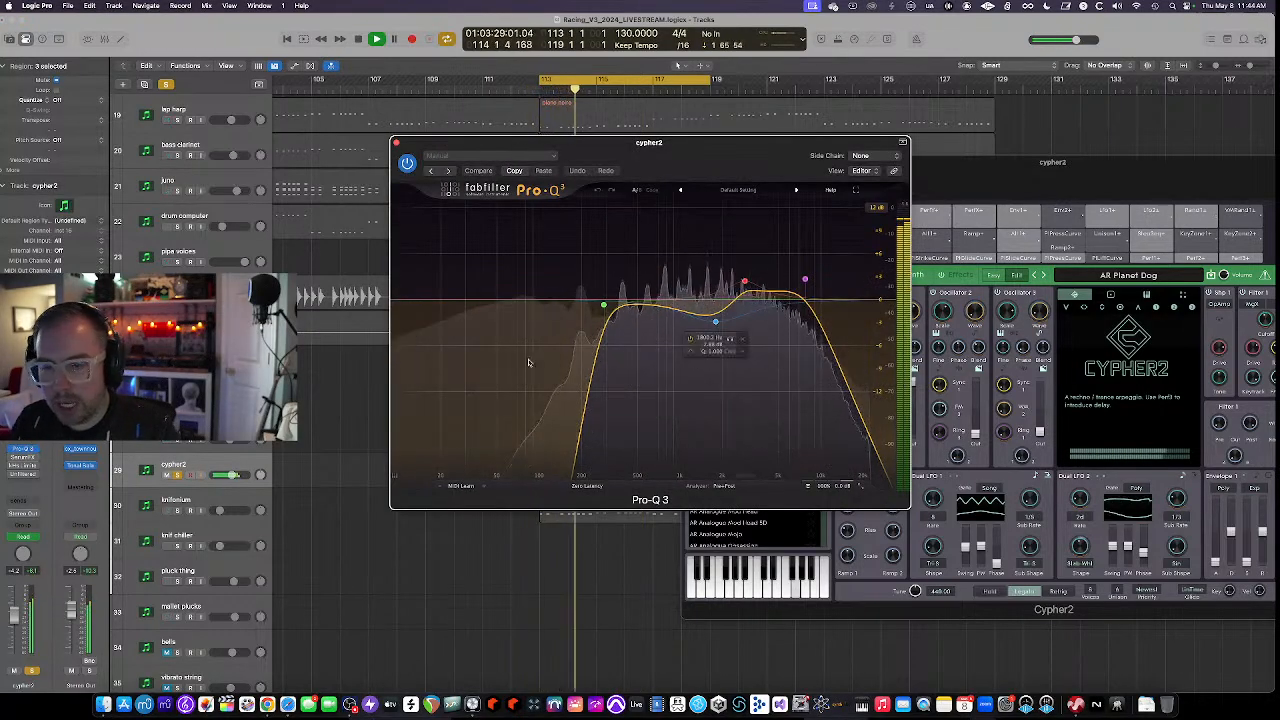
click(24, 458)
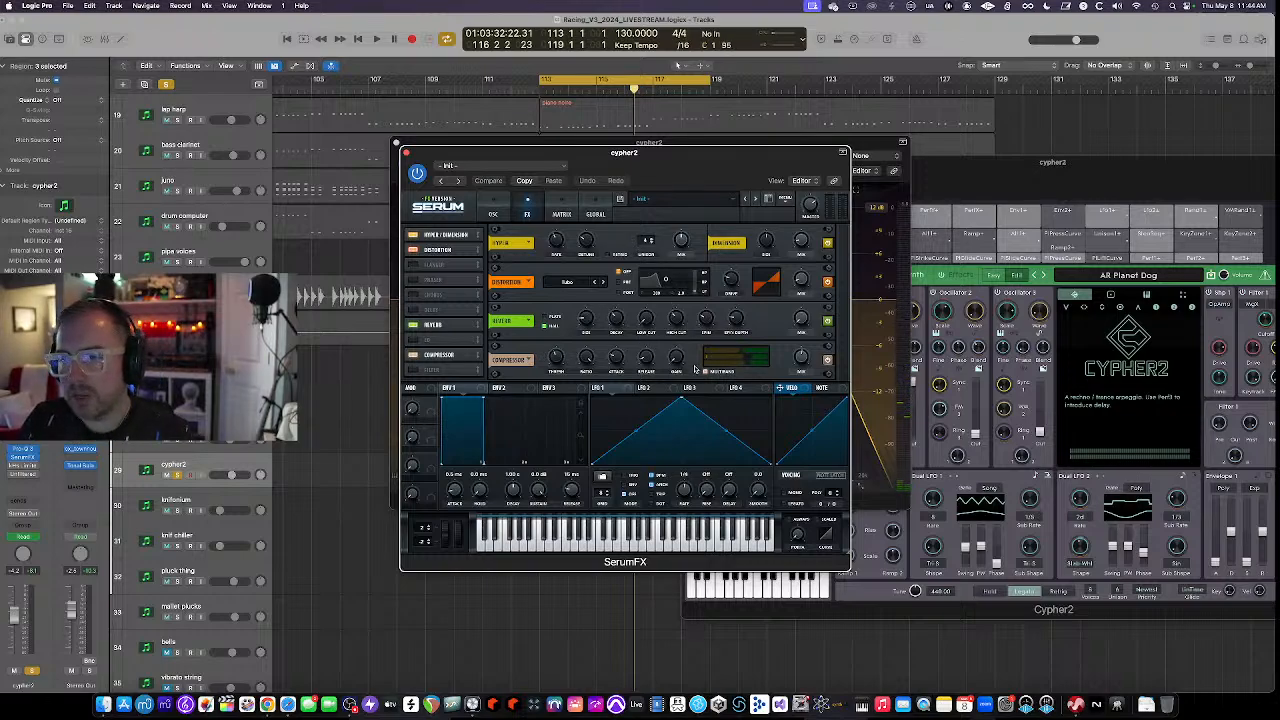
key(space)
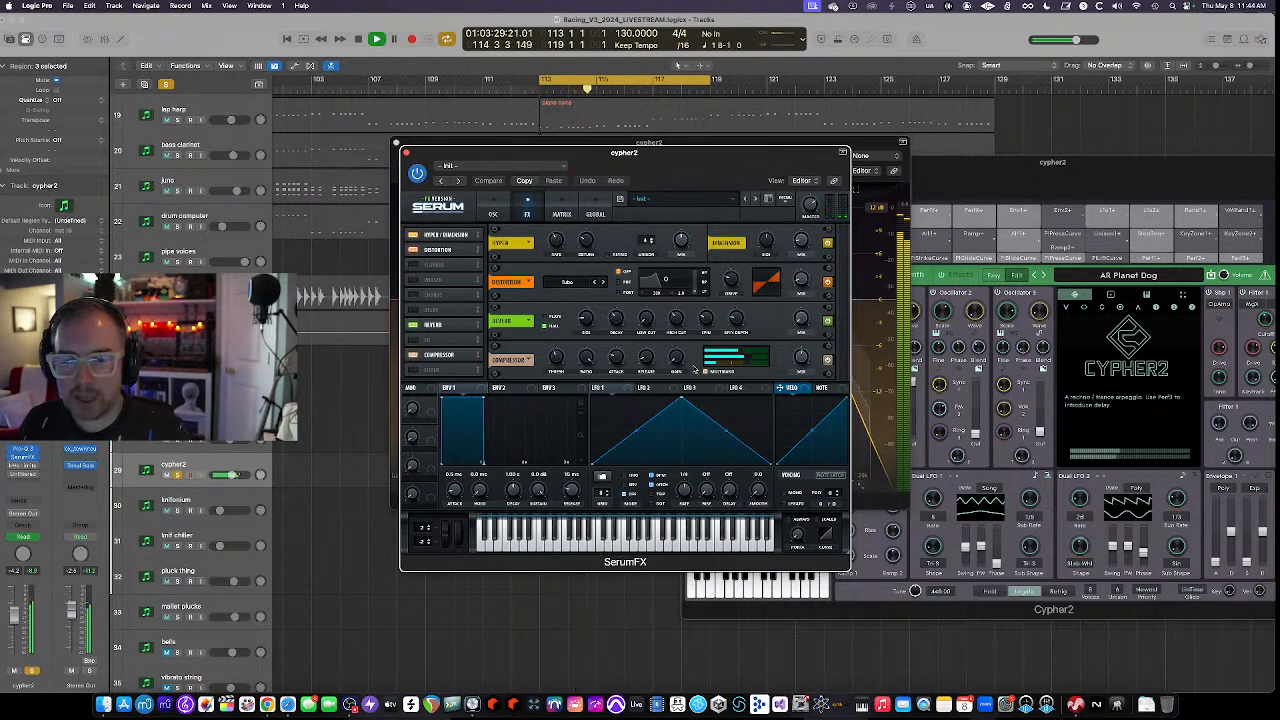
key(space)
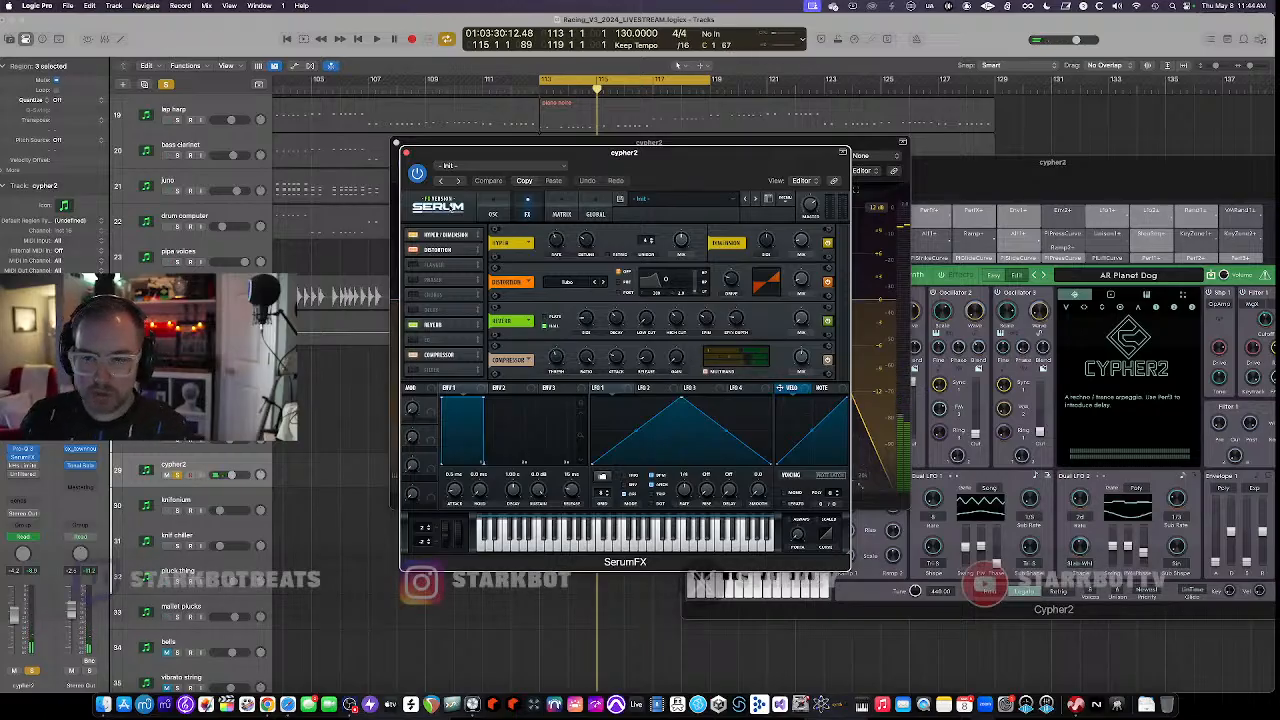
Inspect the kHs Limiter and Unfiltered Audio G8 settings on the cypher2 track while listening to the loop
click(20, 468)
click(22, 465)
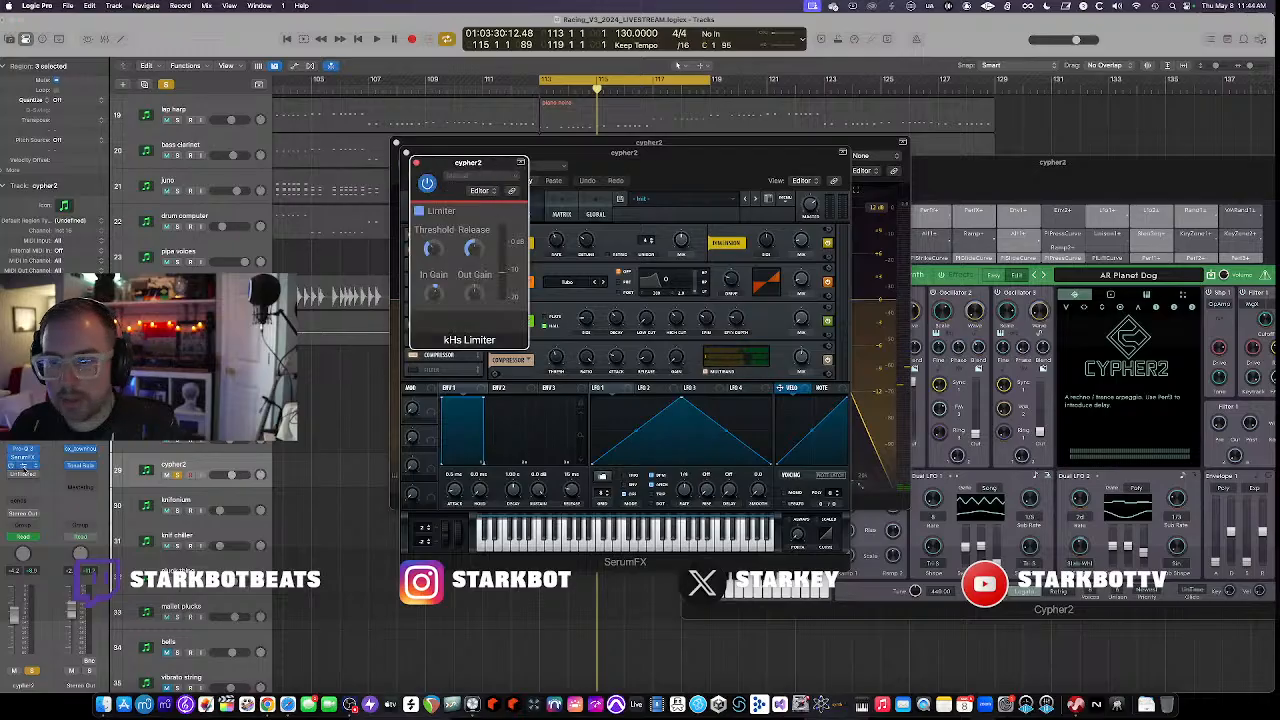
key(space)
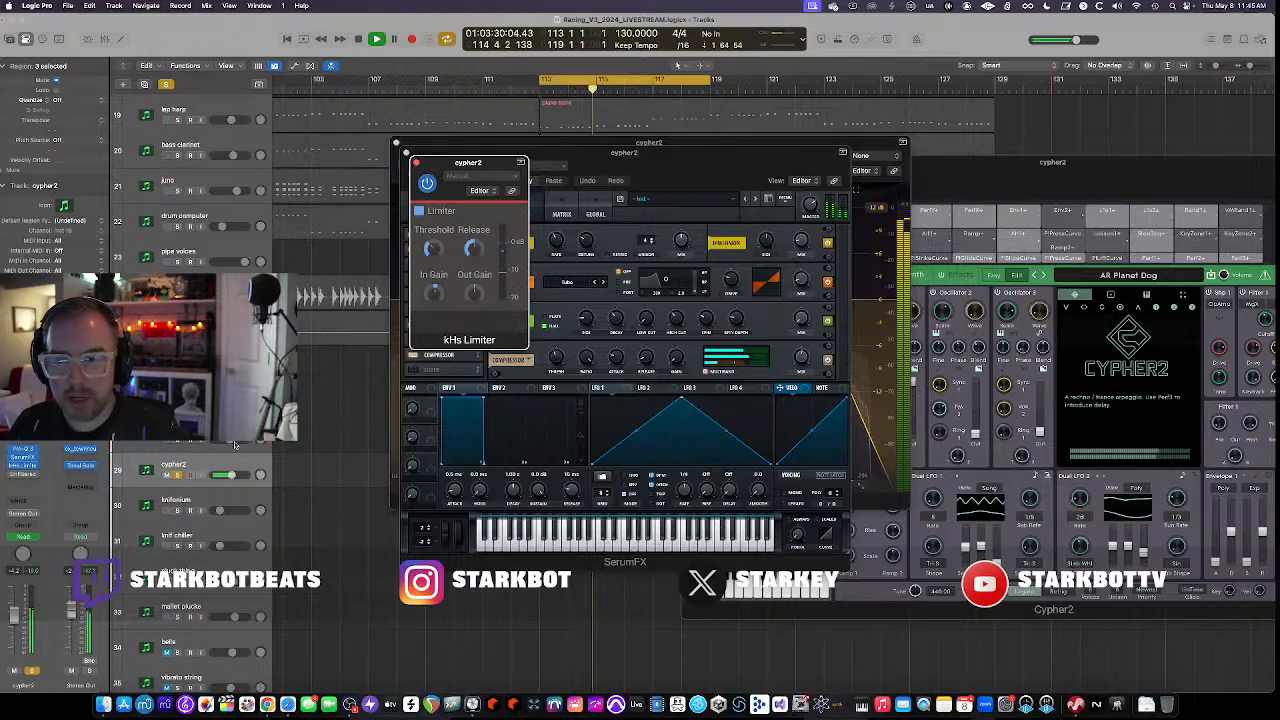
click(24, 474)
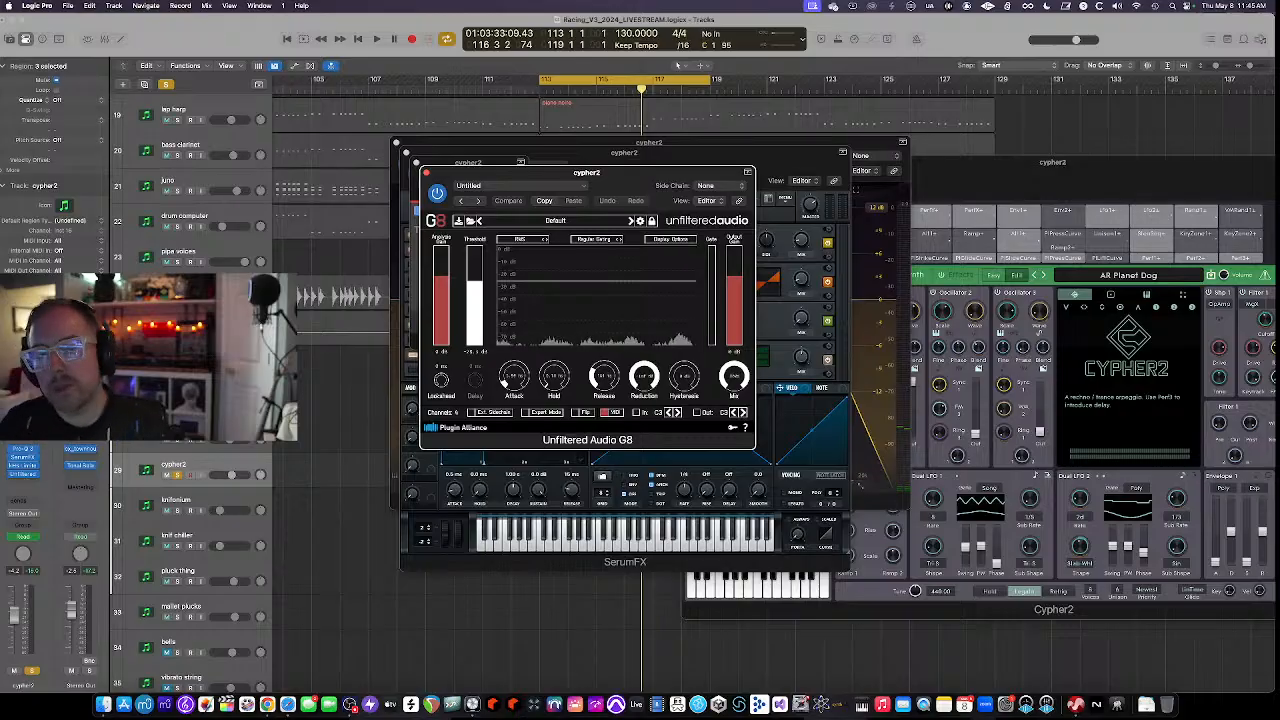
key(space)
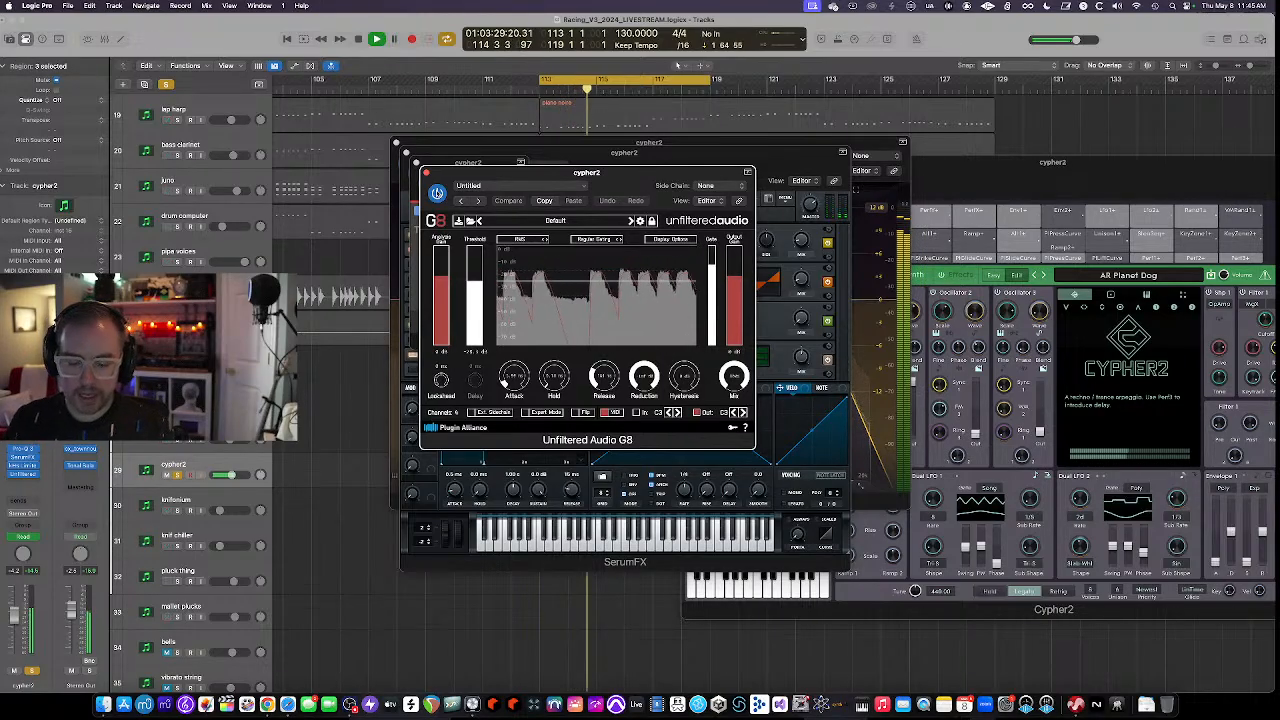
key(space)
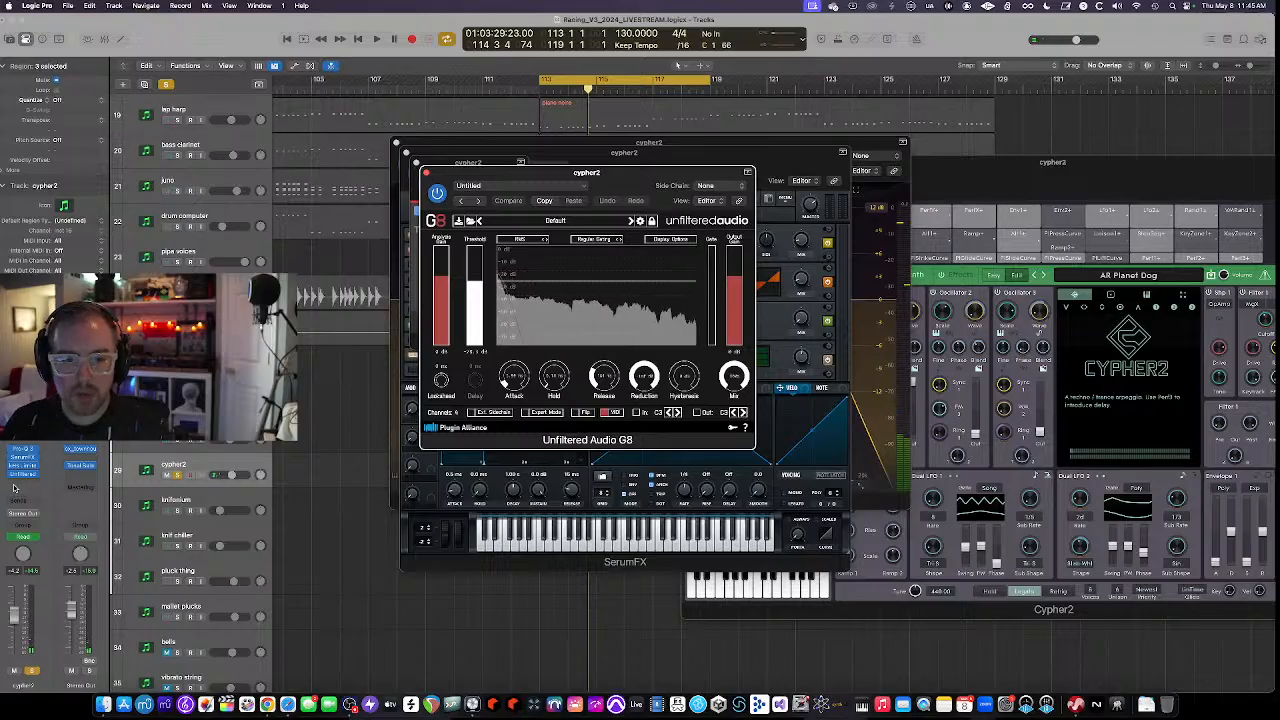
key(space)
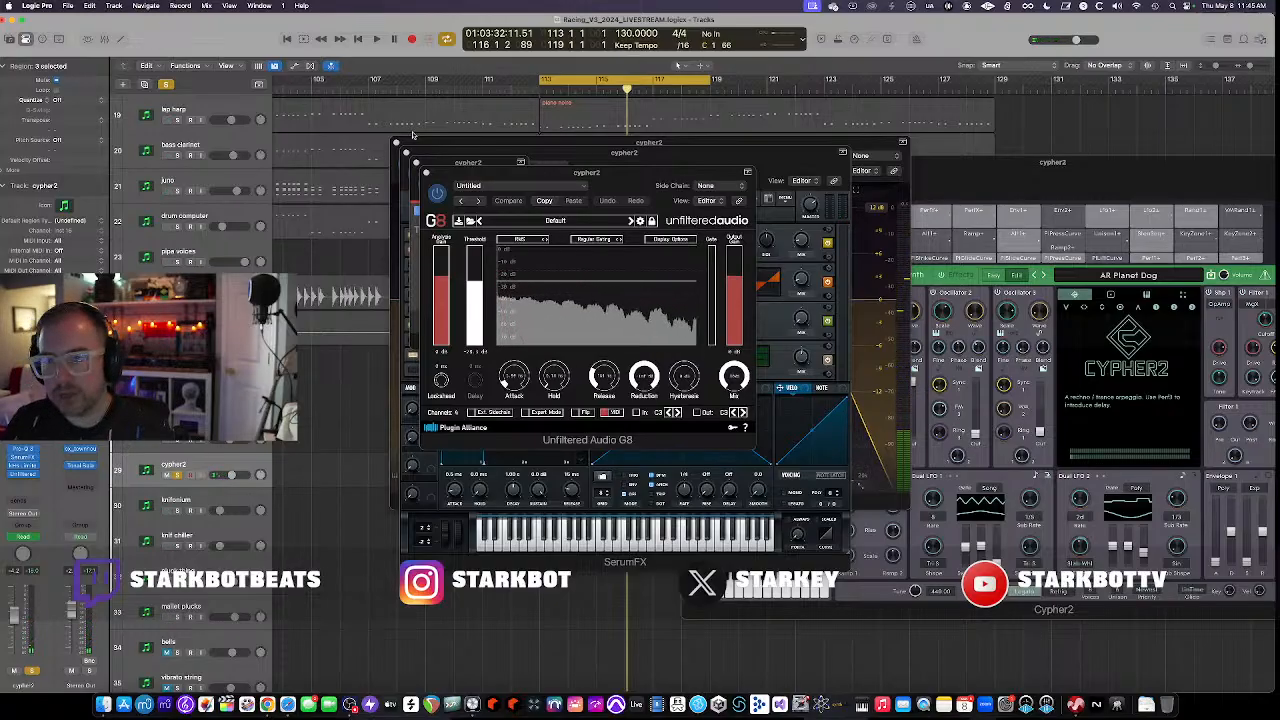
Close all cypher2 plugin windows and unsolo the track
click(426, 173)
click(405, 162)
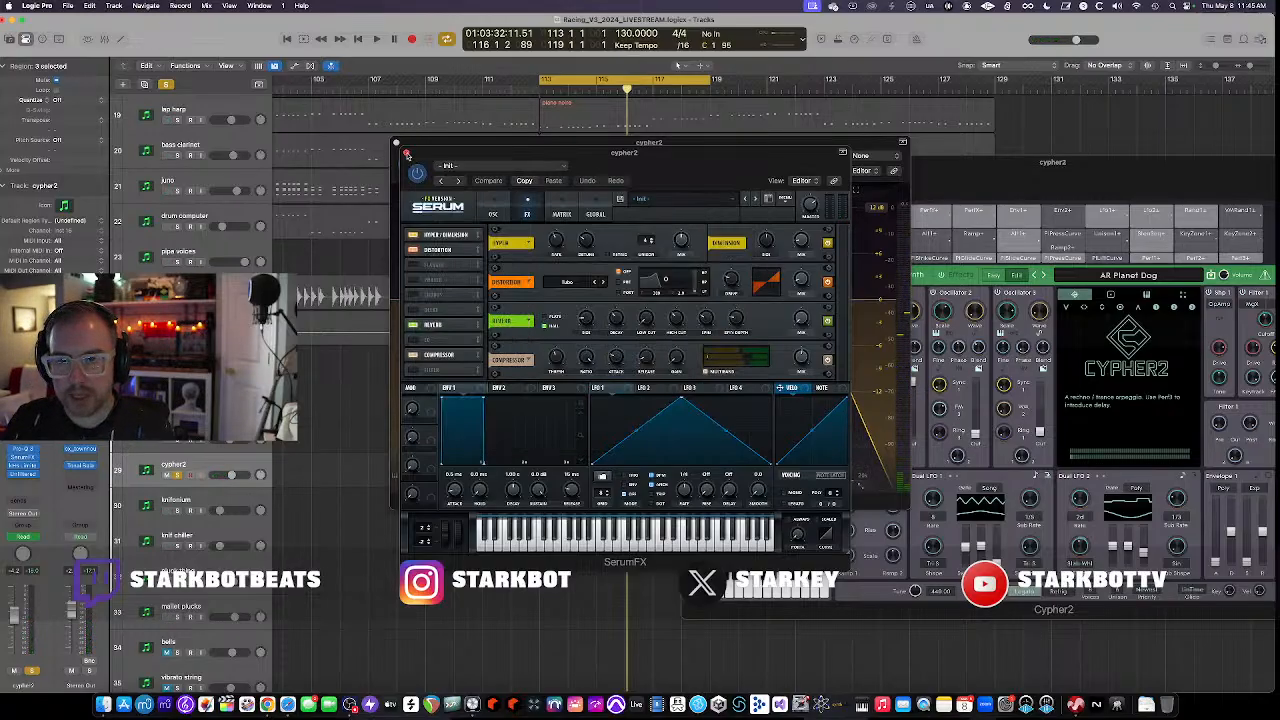
click(395, 143)
click(395, 143)
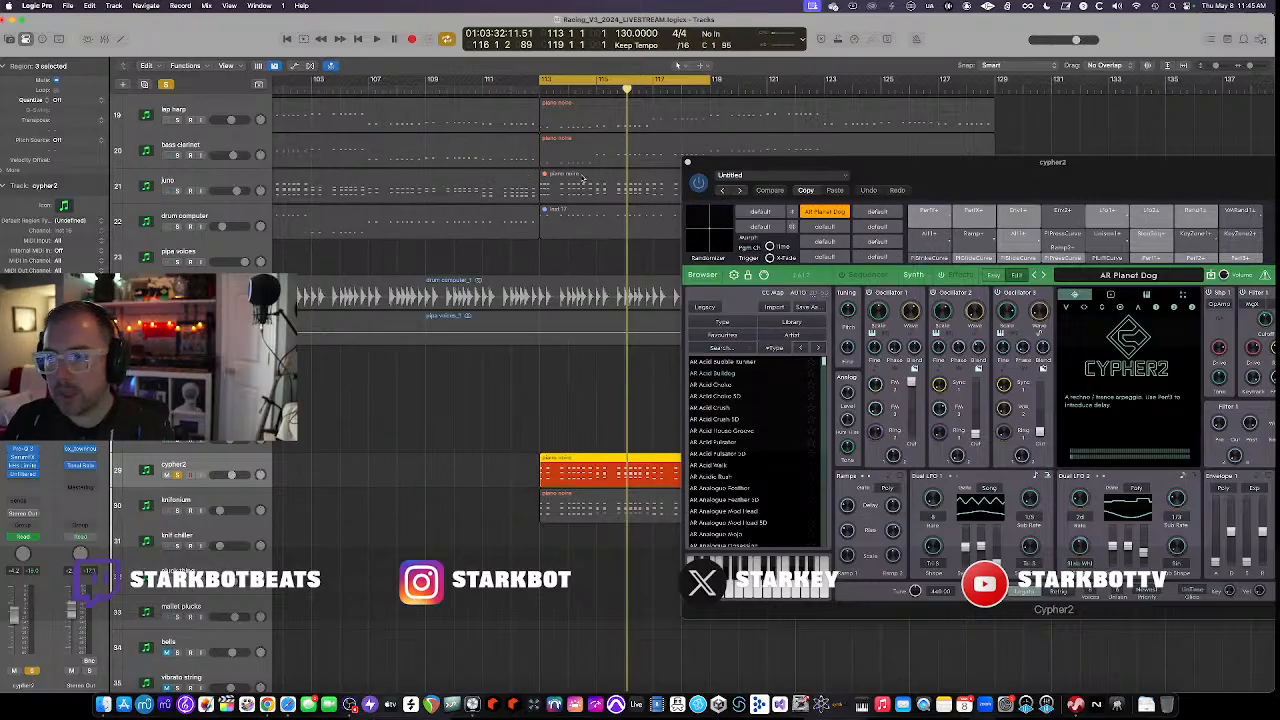
click(689, 163)
scroll(457, 331, down, 2)
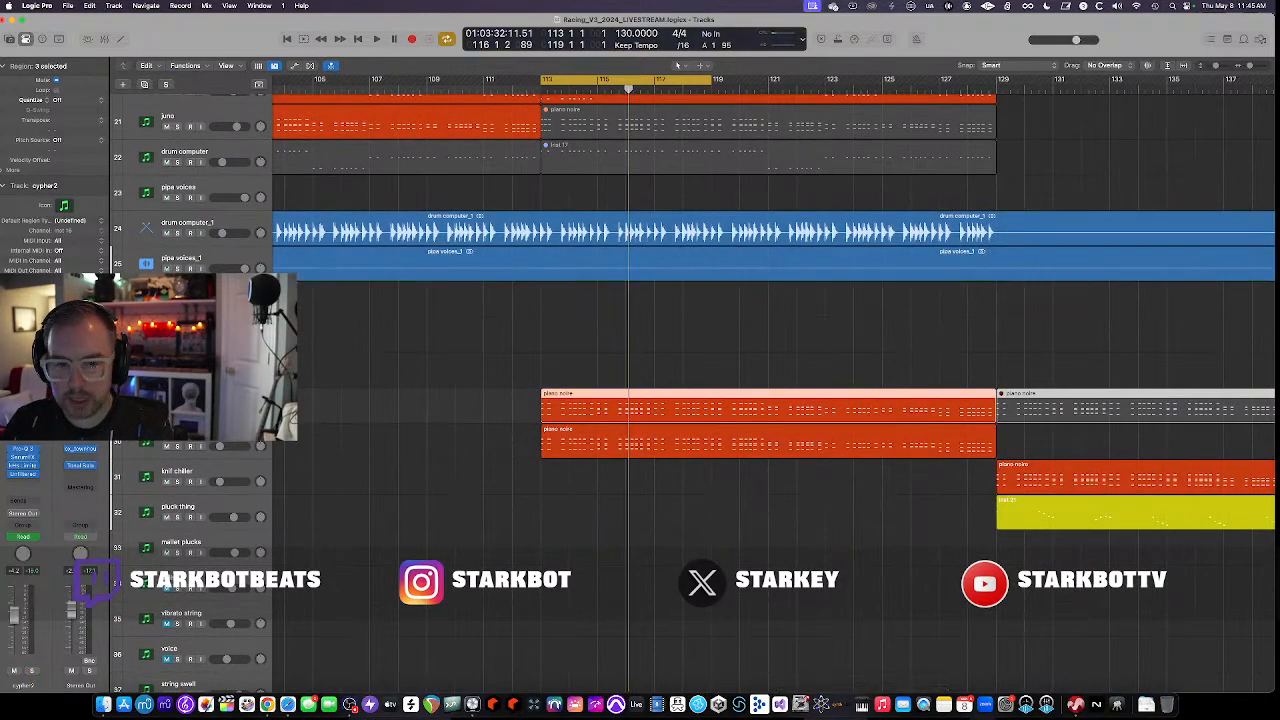
Select and solo the knifonium track, inspect its Knifonium synth settings, and close the synth window
click(190, 438)
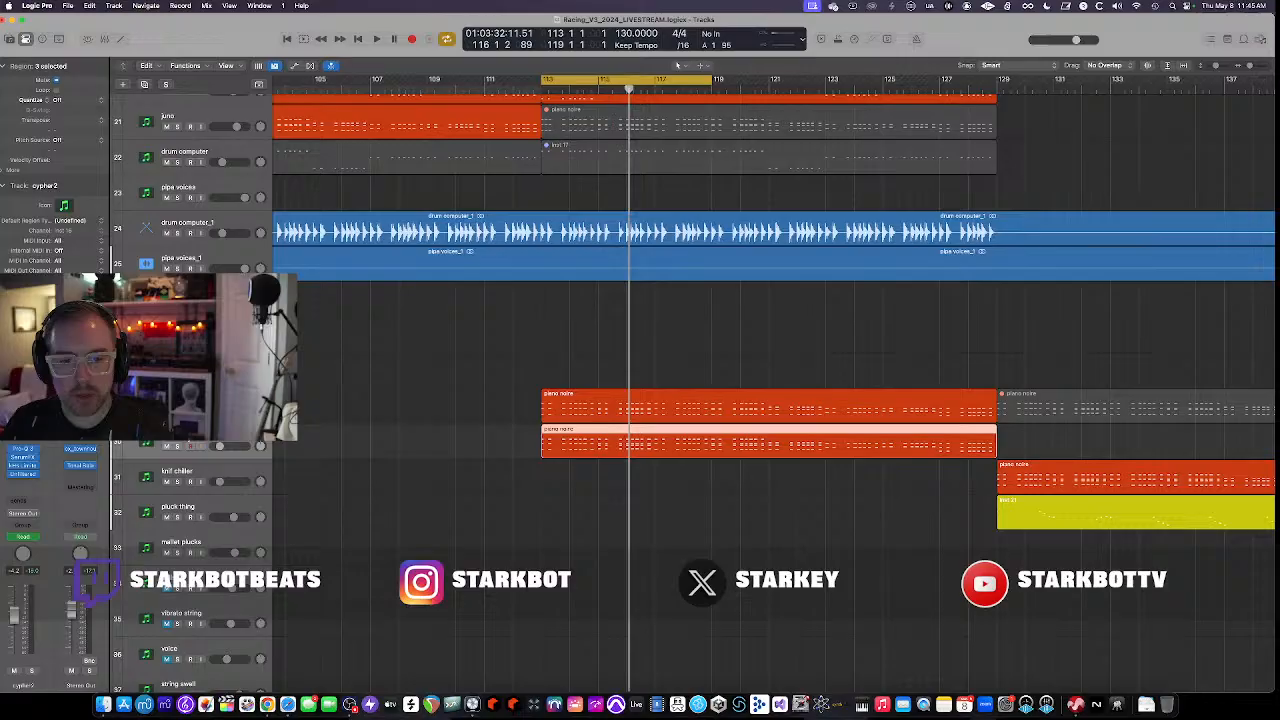
click(178, 446)
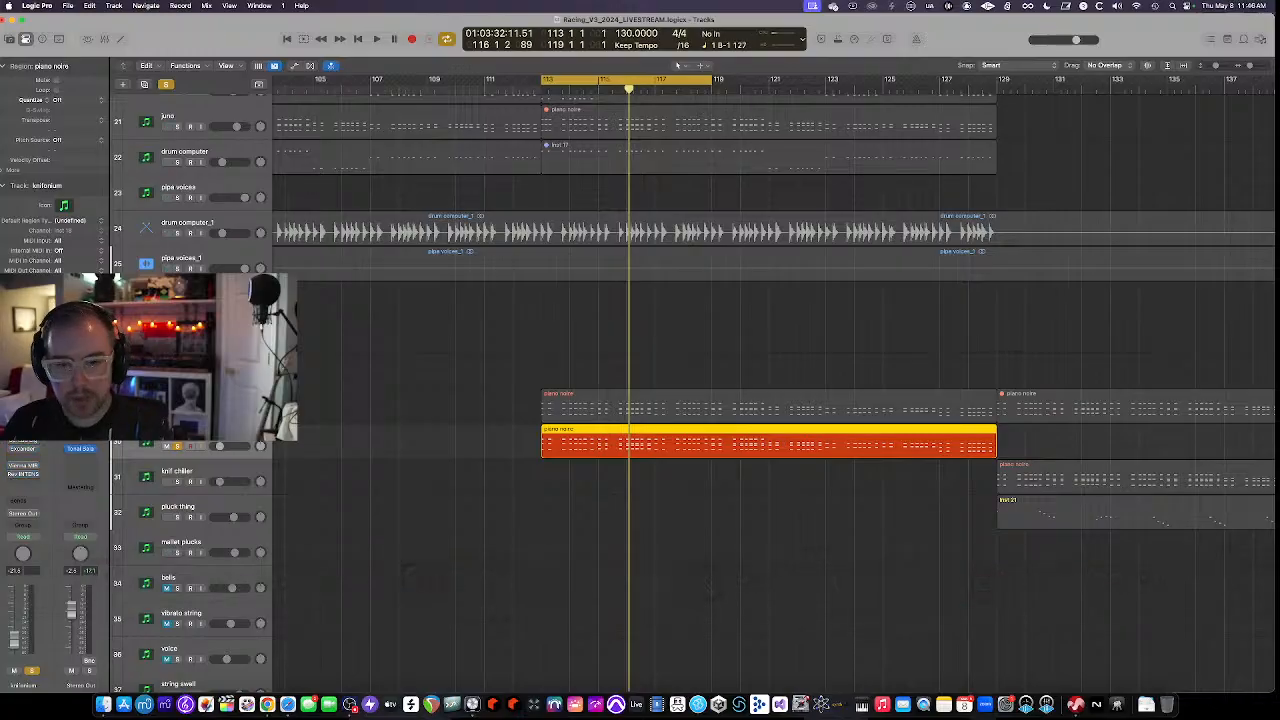
click(23, 420)
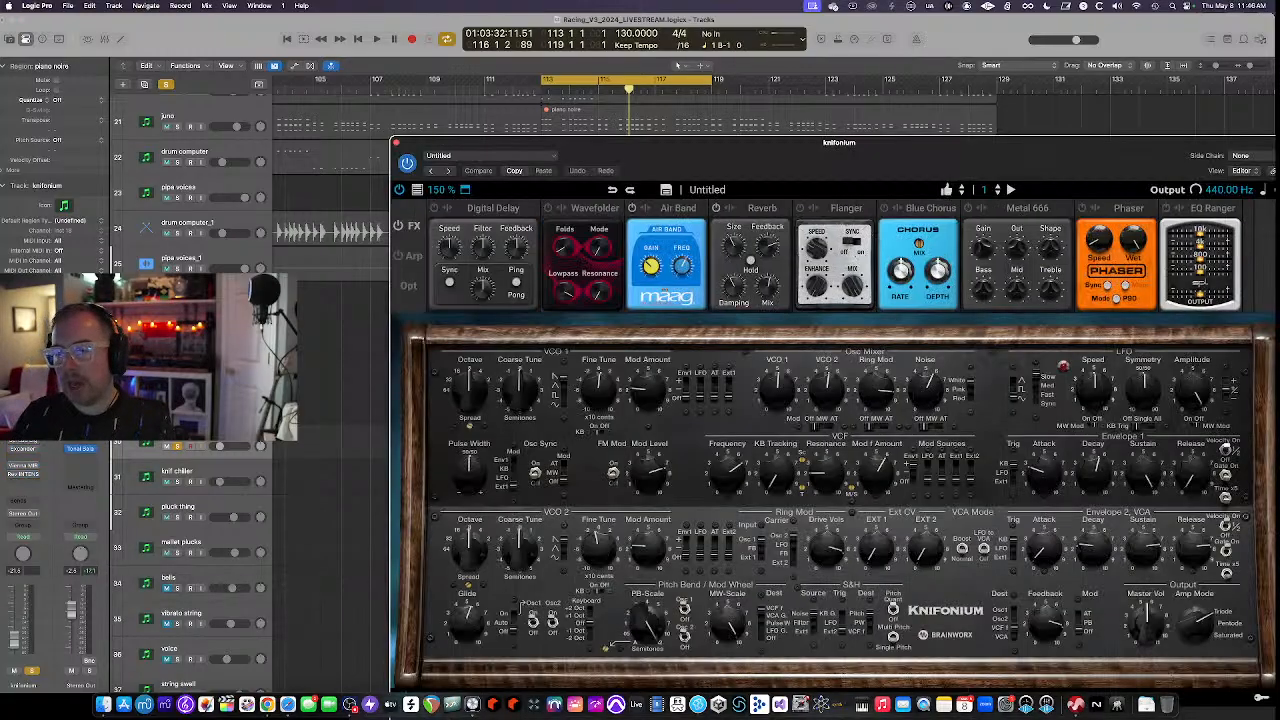
drag(788, 146, 563, 108)
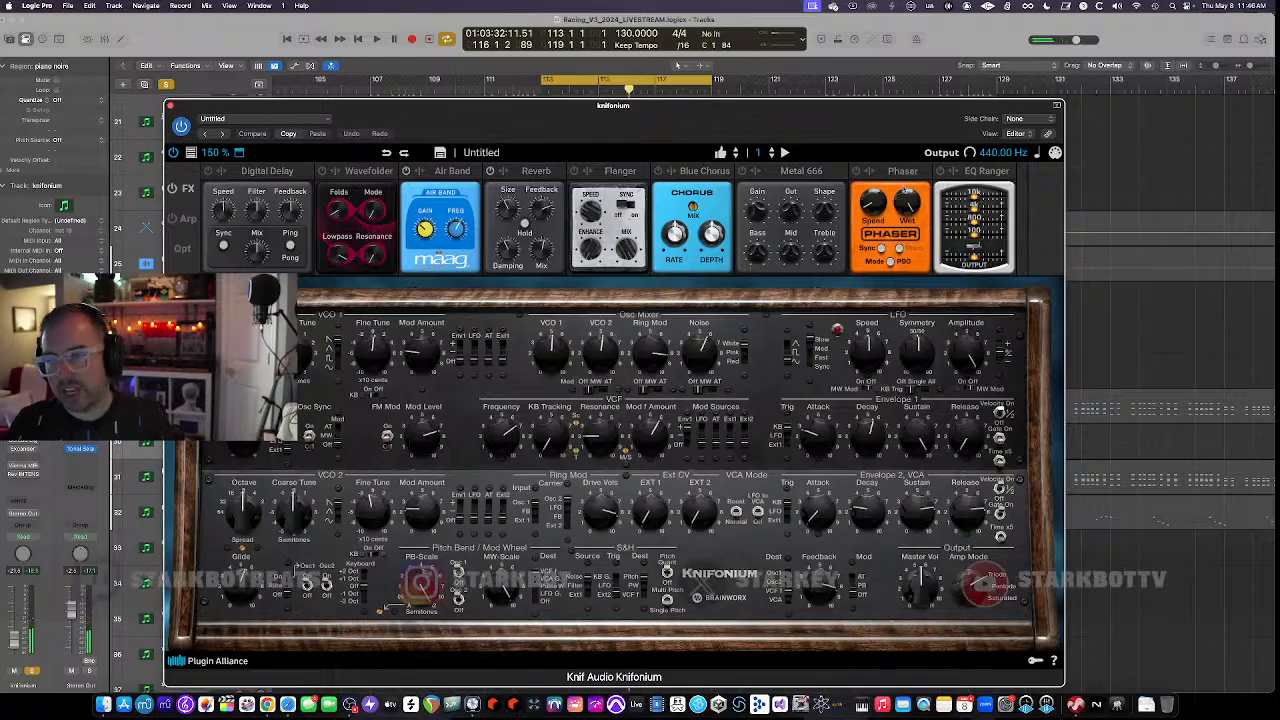
click(169, 106)
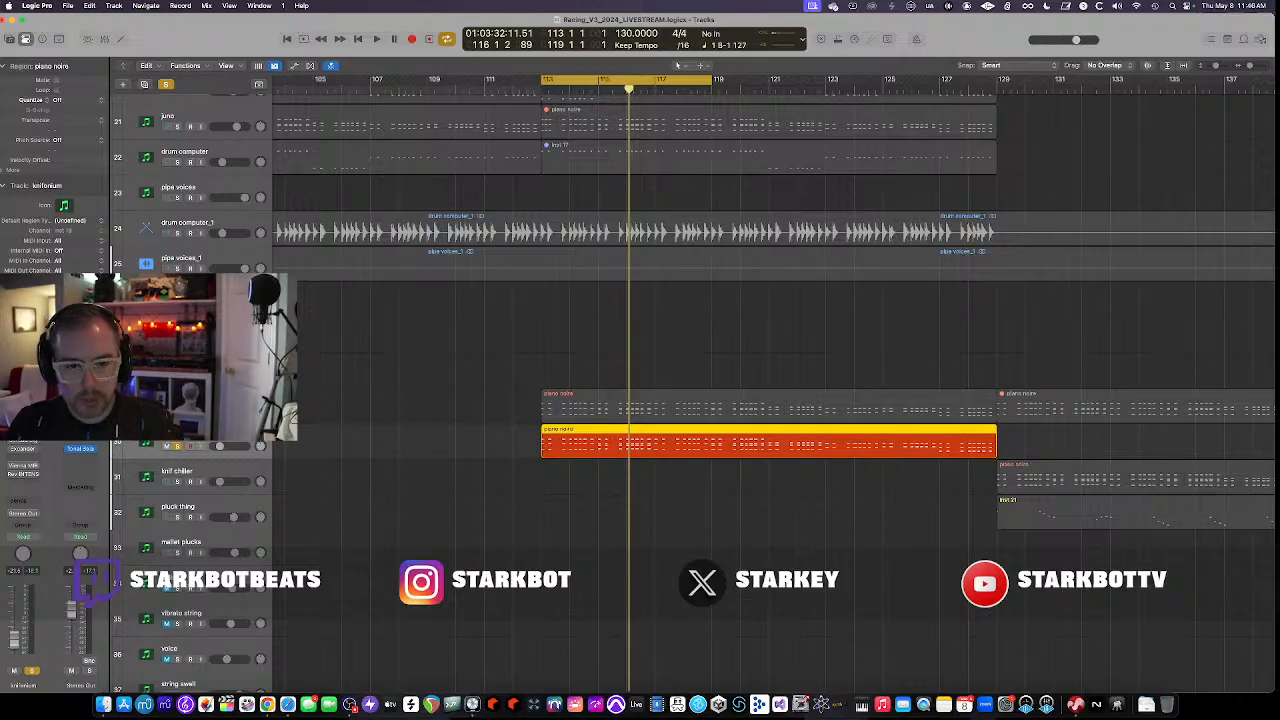
Inspect the Pro-Q 3, Spread Light and Expander settings on the knifonium track while playing the loop, and close their windows
key(space)
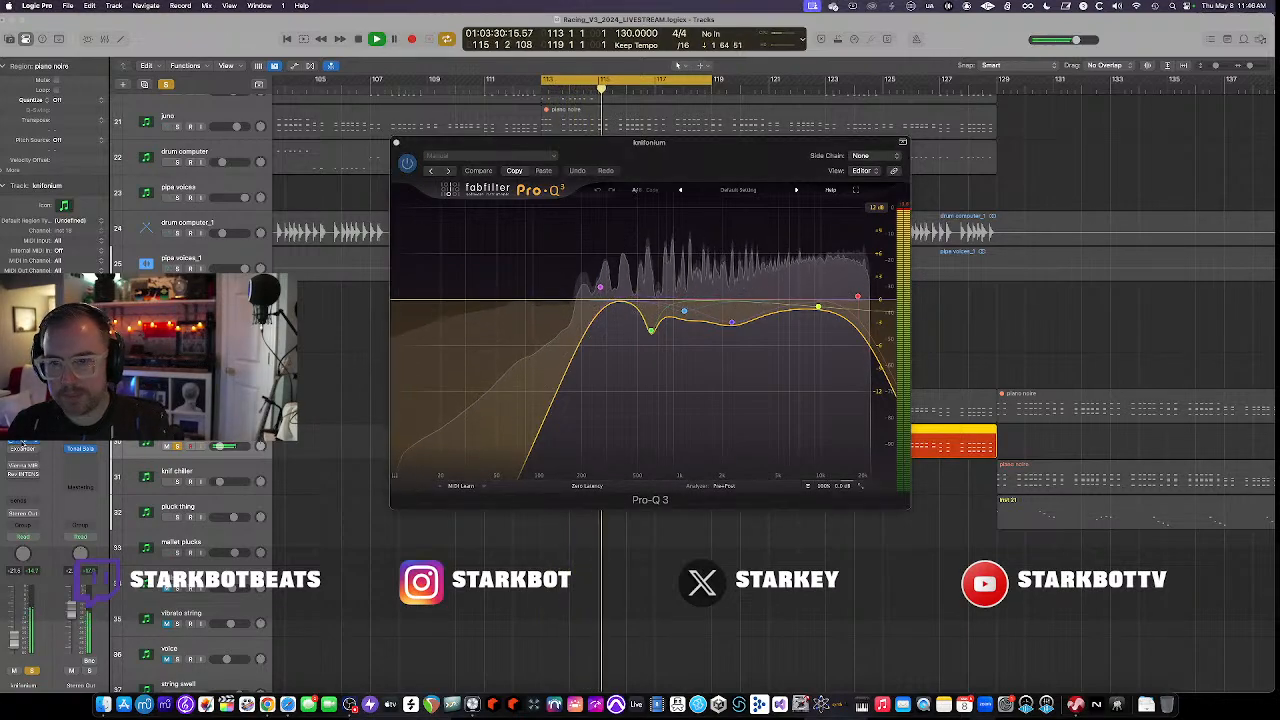
key(space)
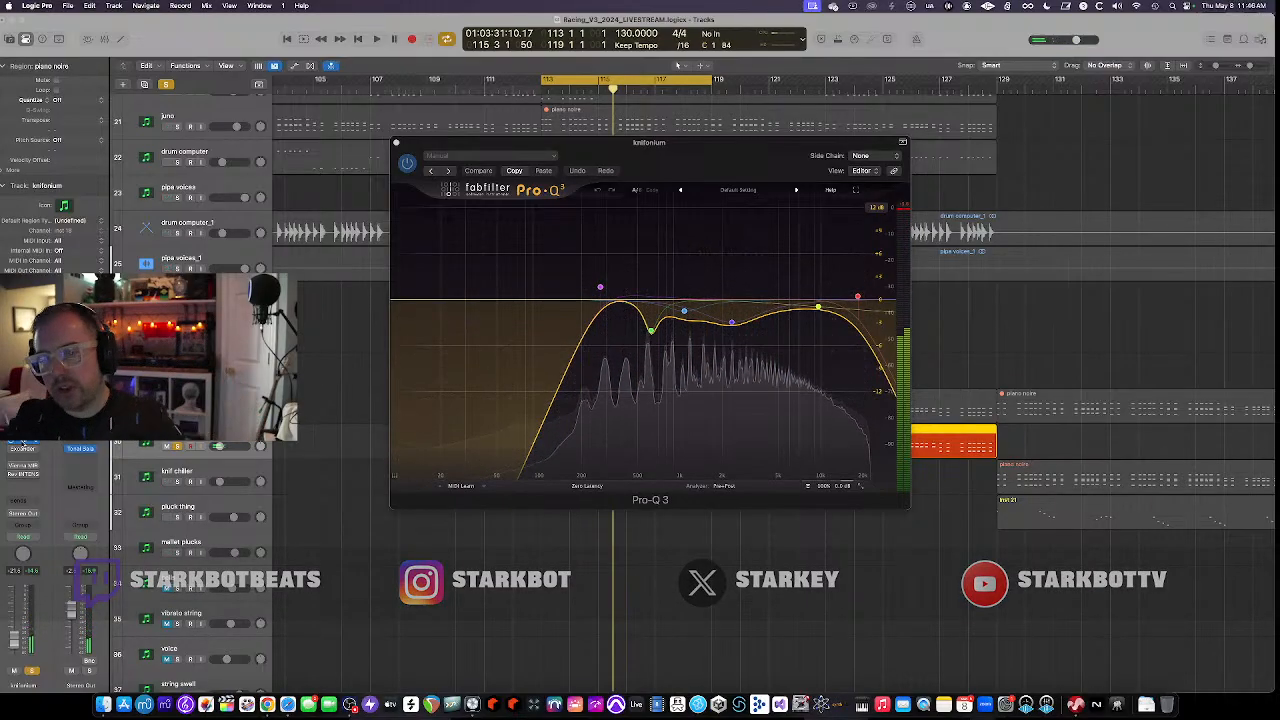
click(24, 440)
click(25, 450)
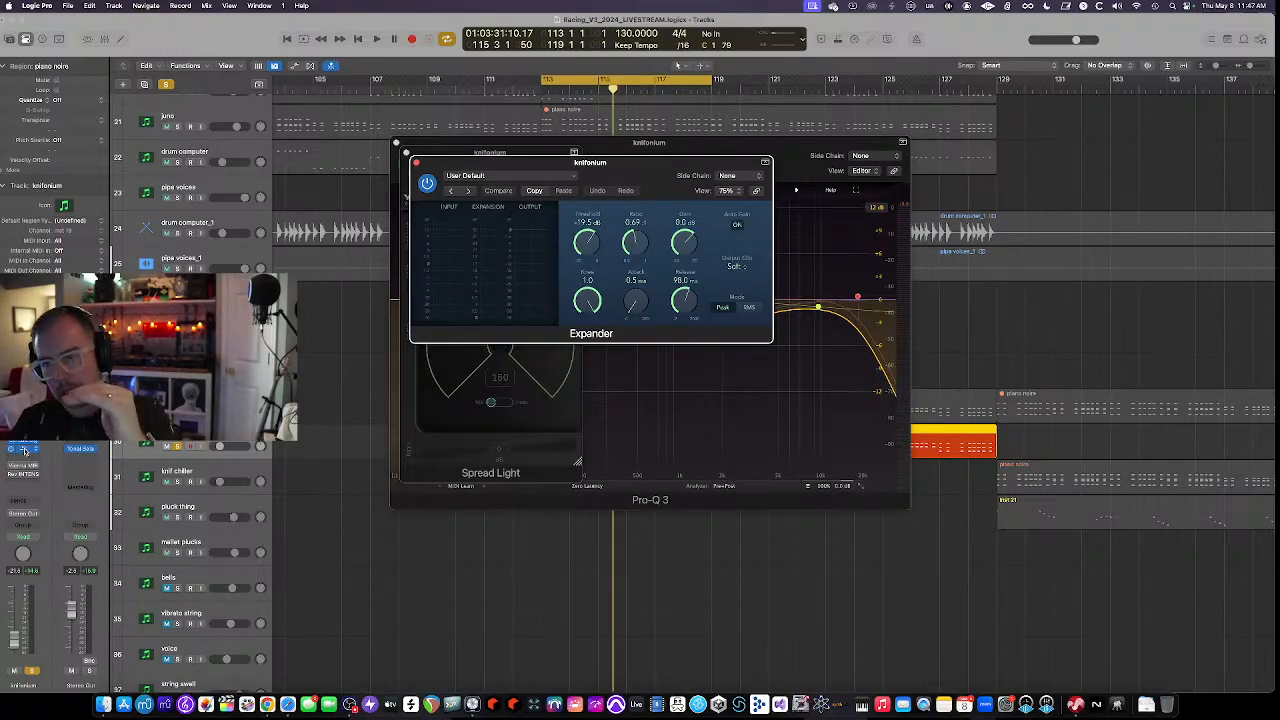
key(space)
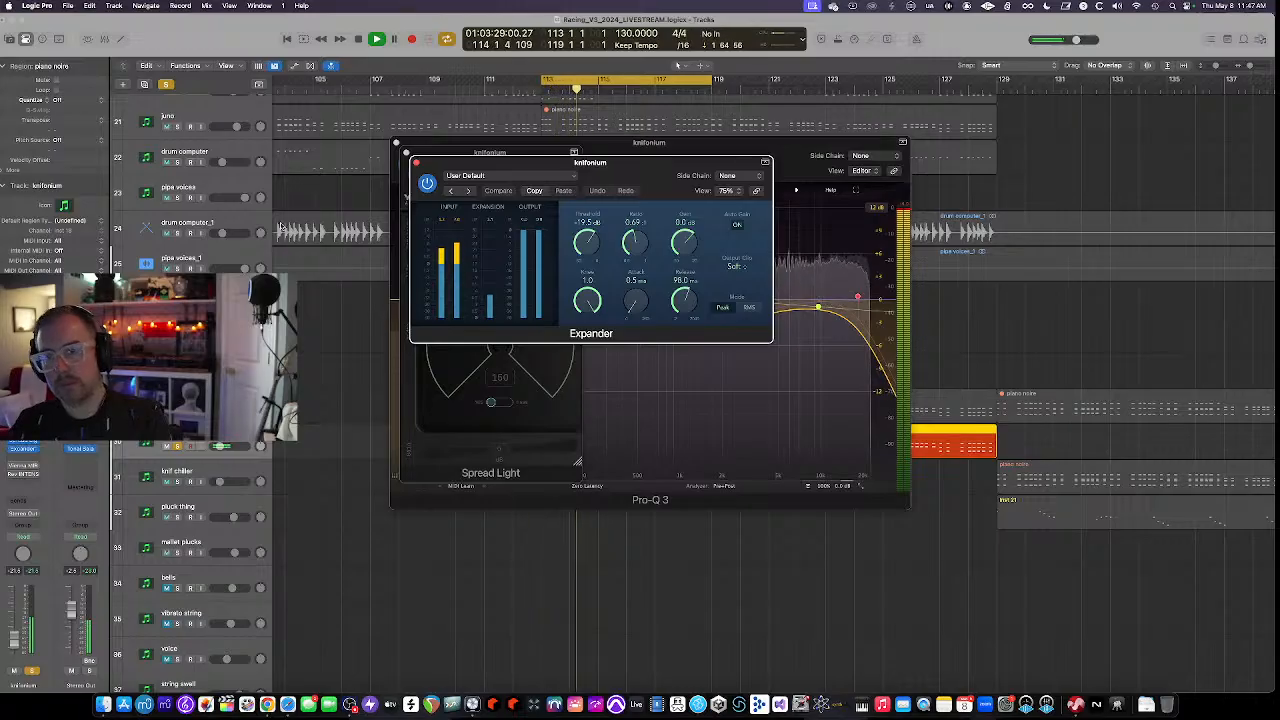
click(417, 163)
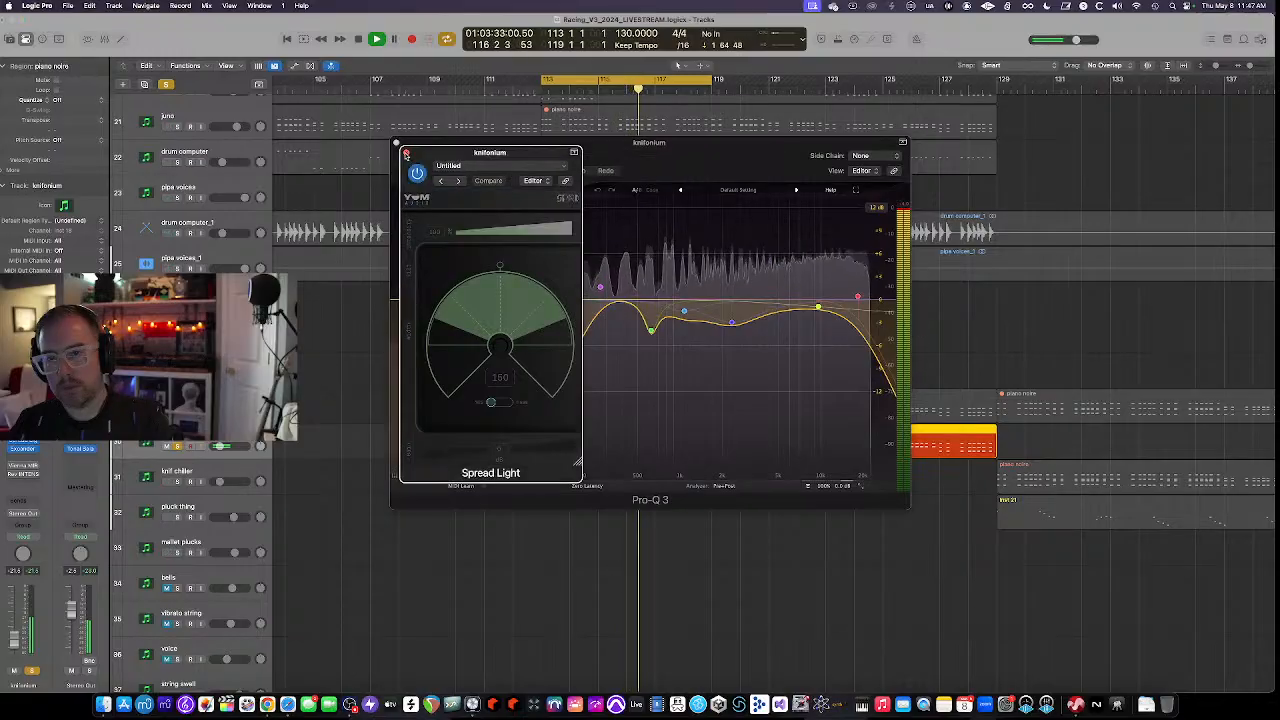
click(403, 145)
click(396, 142)
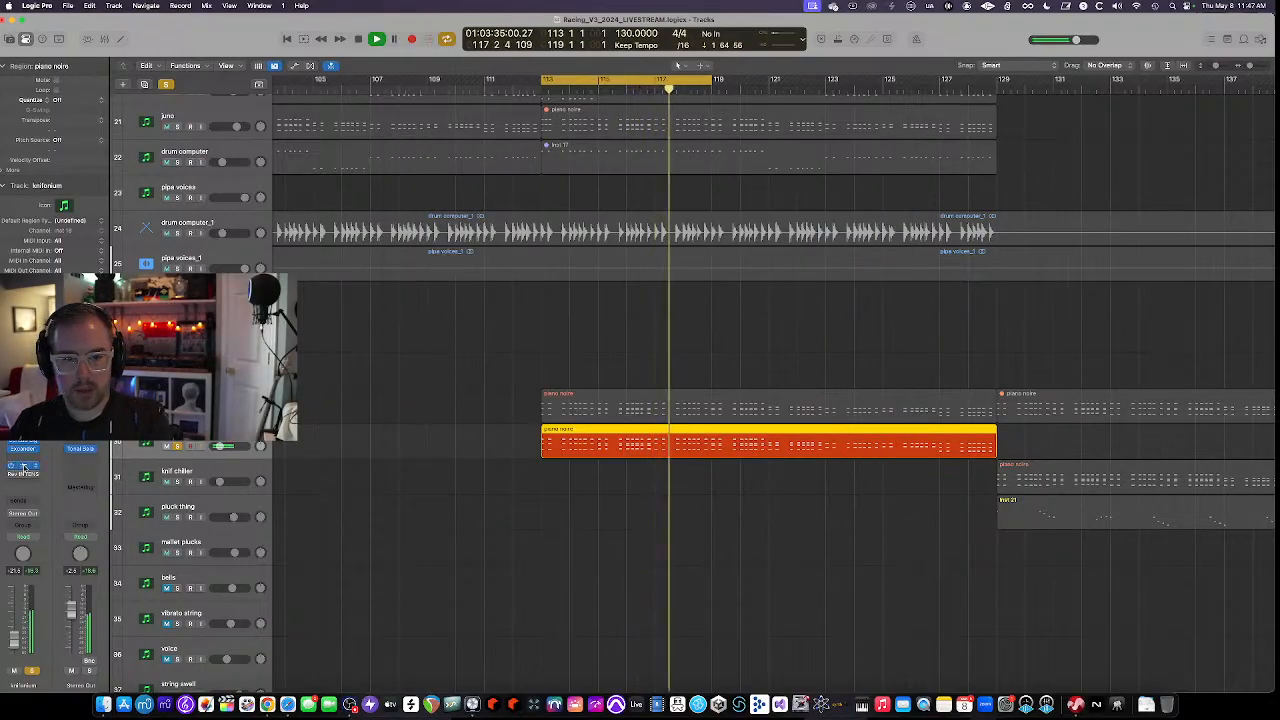
Open Vienna MIR Pro on the knifonium track, stop playback and switch to the Vienna MIR Pro 3D venue map
click(30, 467)
key(space)
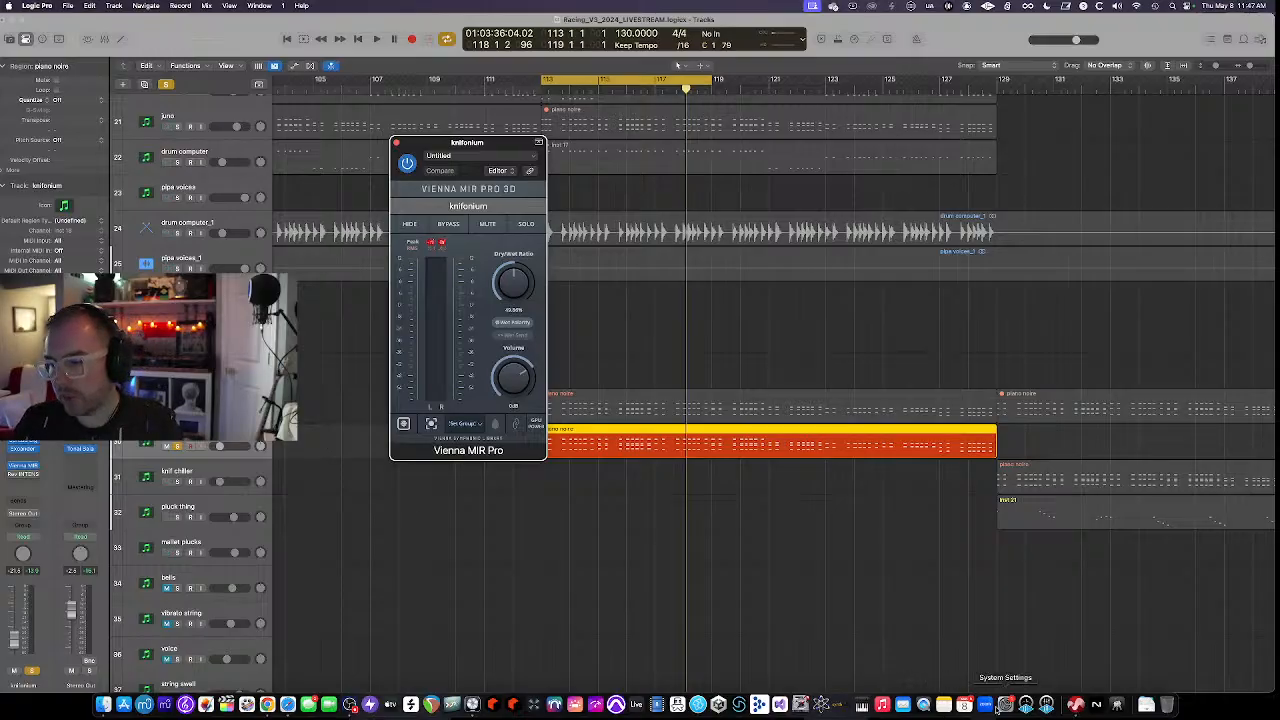
click(1075, 704)
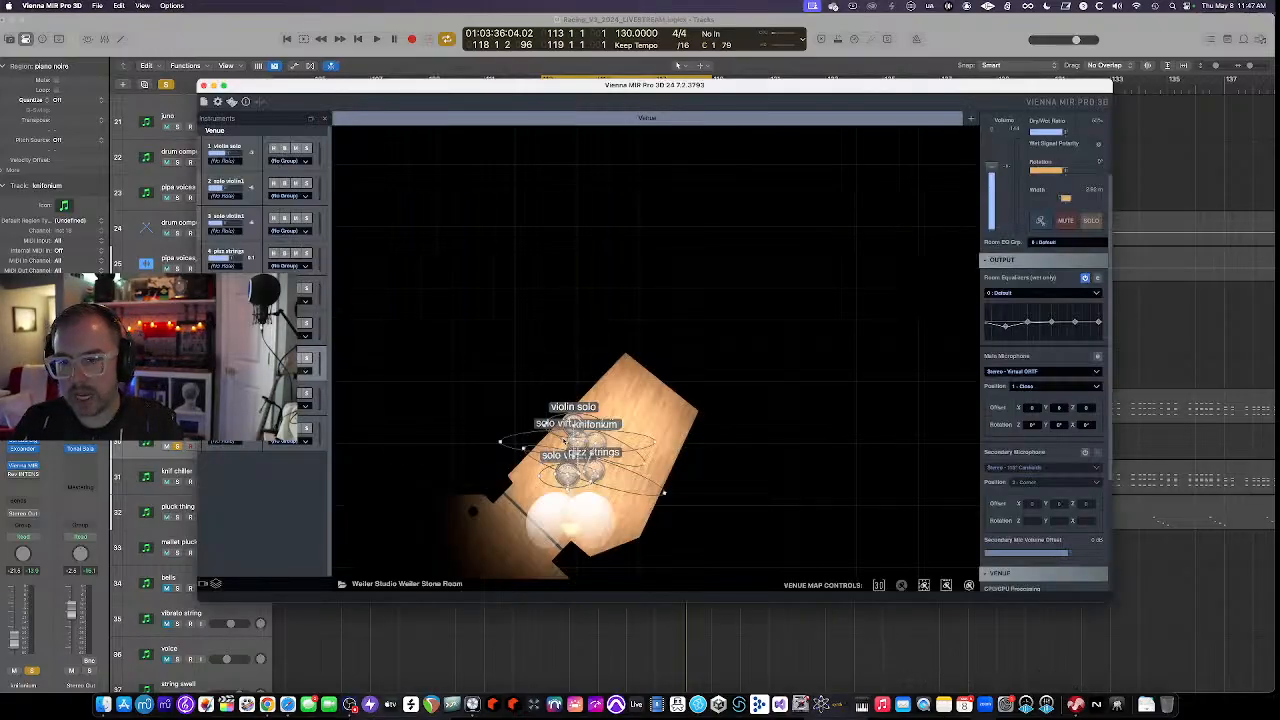
scroll(565, 441, up, 5)
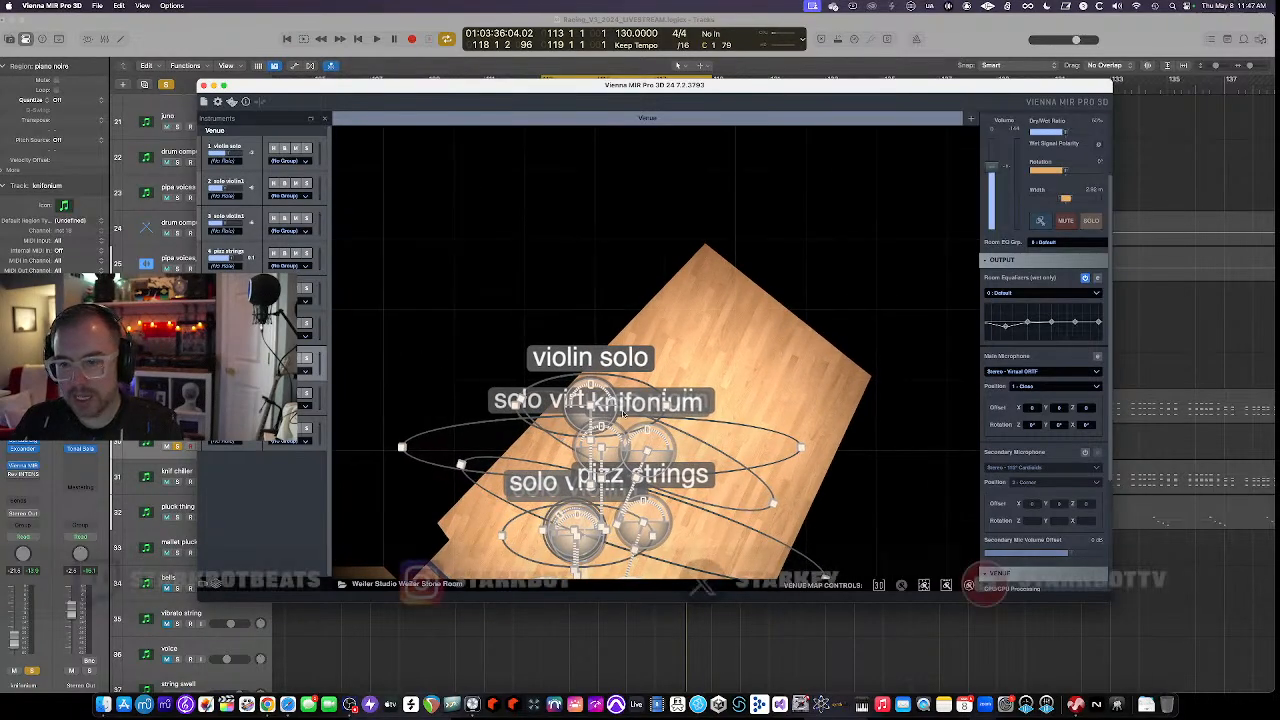
Hide the venue icons of the violin solo and the two solo violin instruments to expose the knifonium placement
click(274, 148)
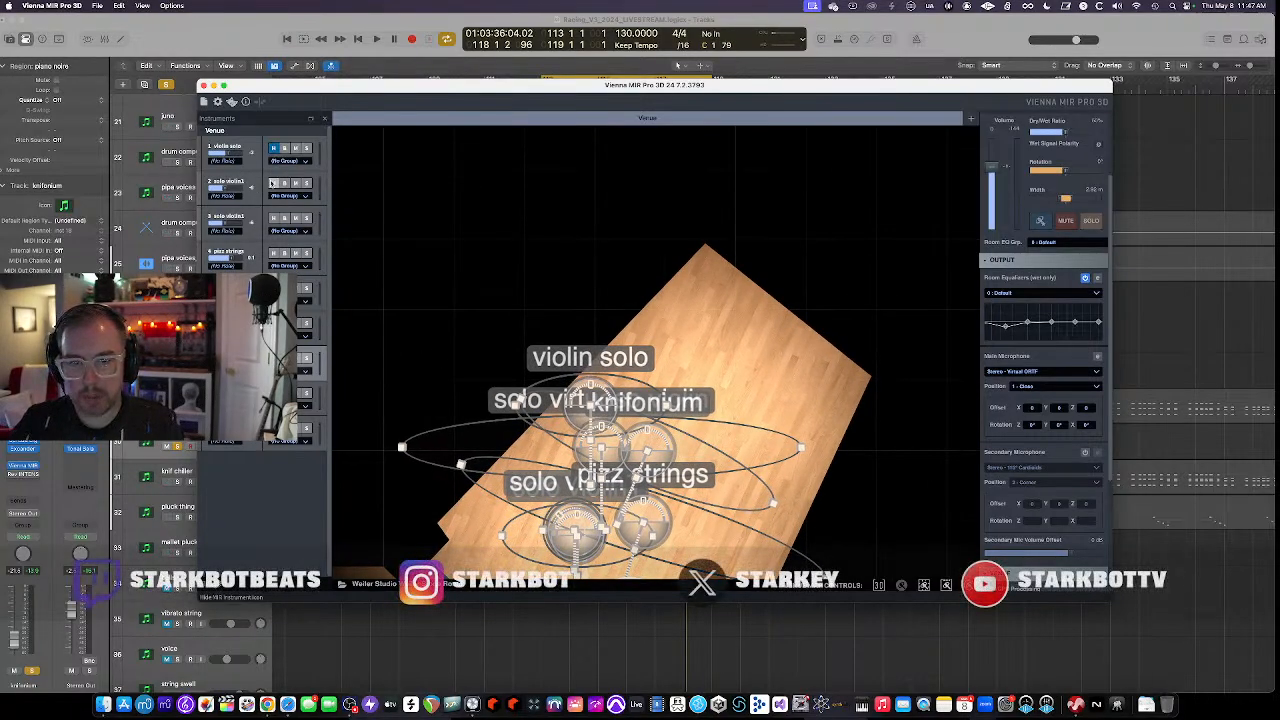
click(273, 183)
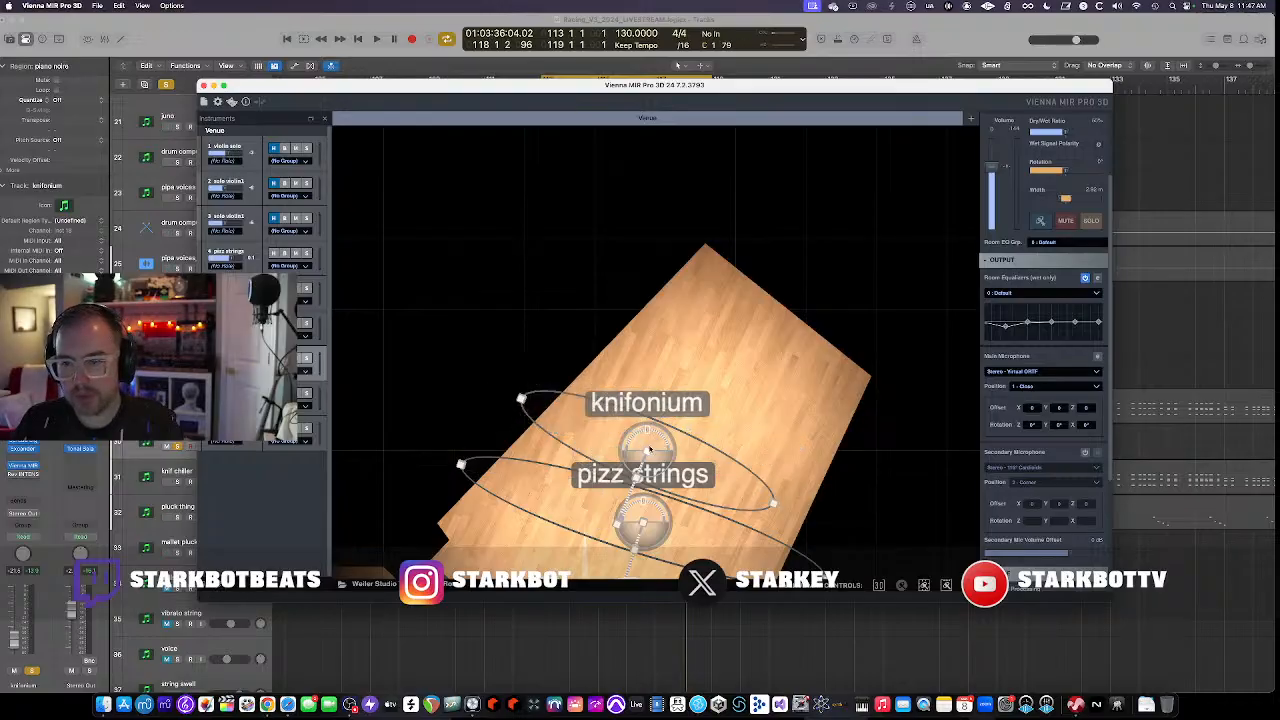
scroll(647, 452, down, 3)
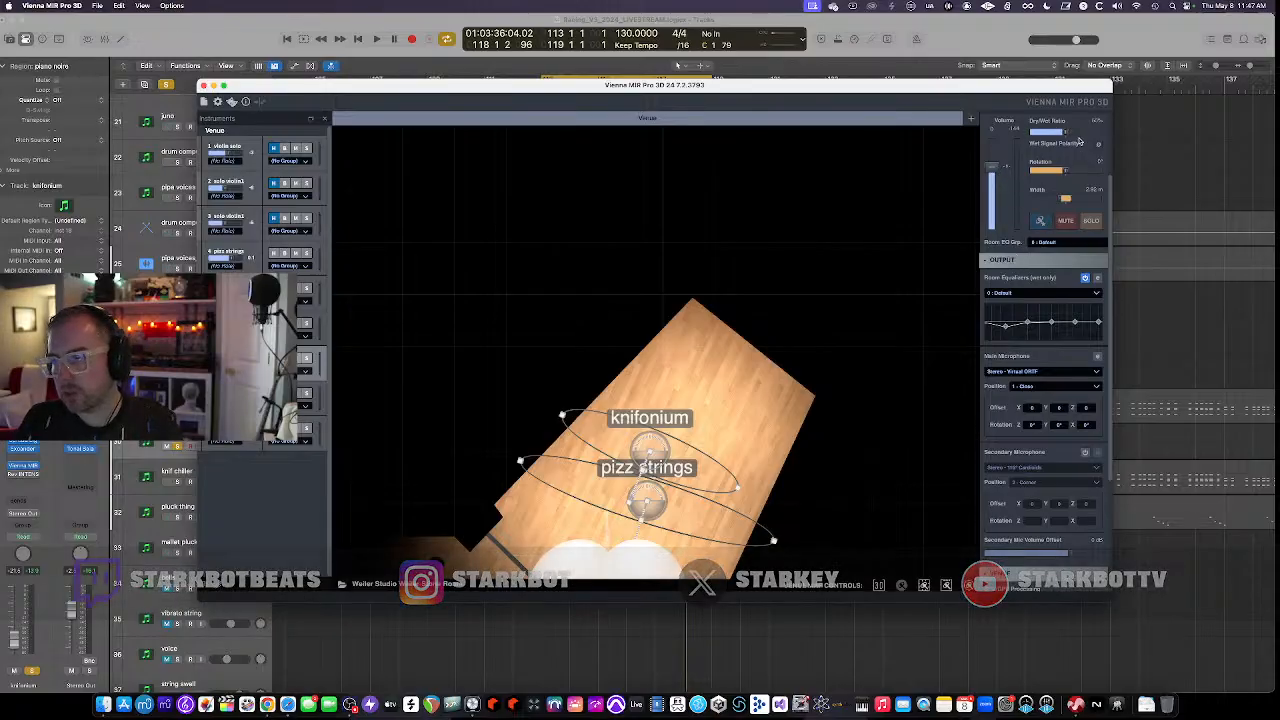
Return to Logic Pro, compare the knifonium loop with Vienna MIR Pro bypassed and enabled, and close the plugin
click(232, 29)
key(space)
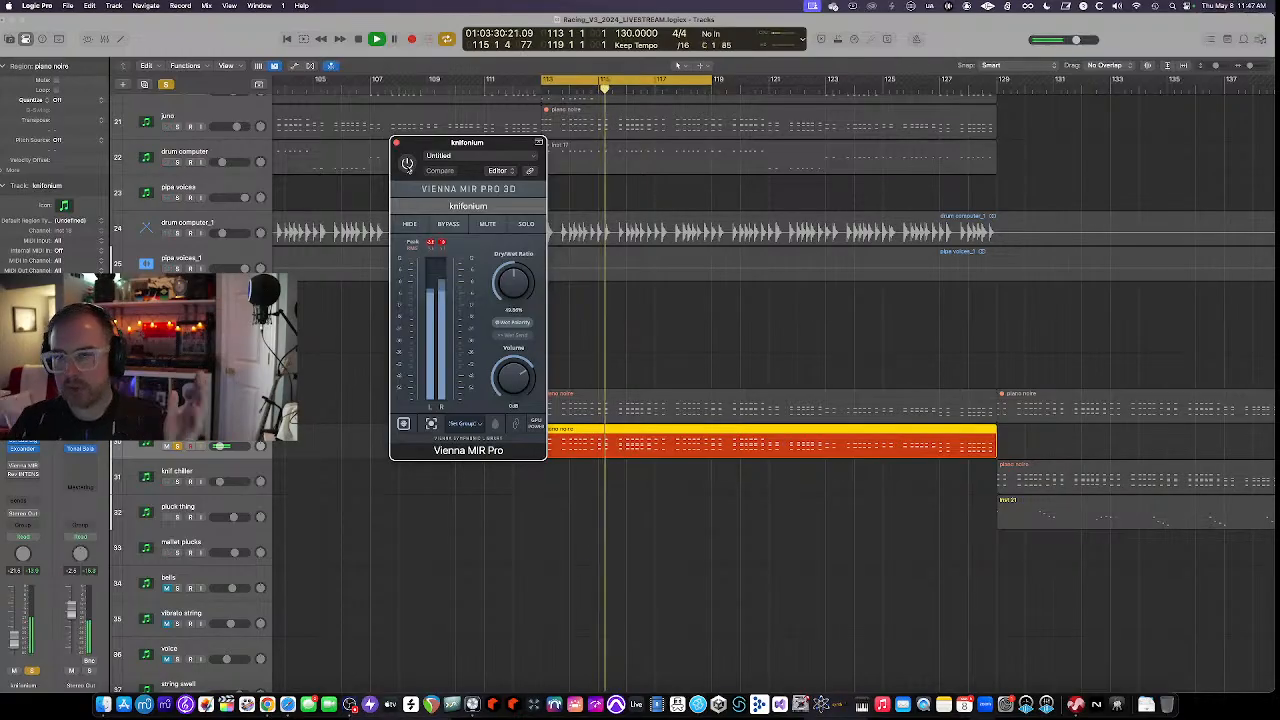
click(407, 164)
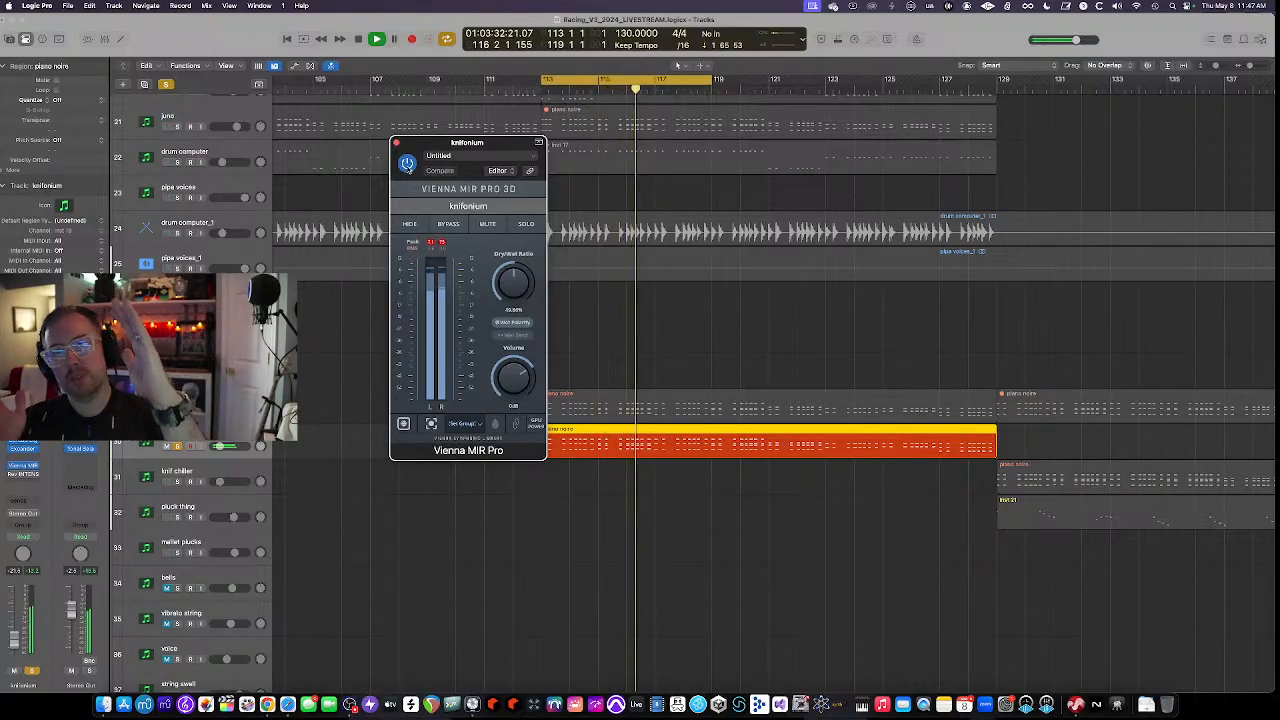
key(space)
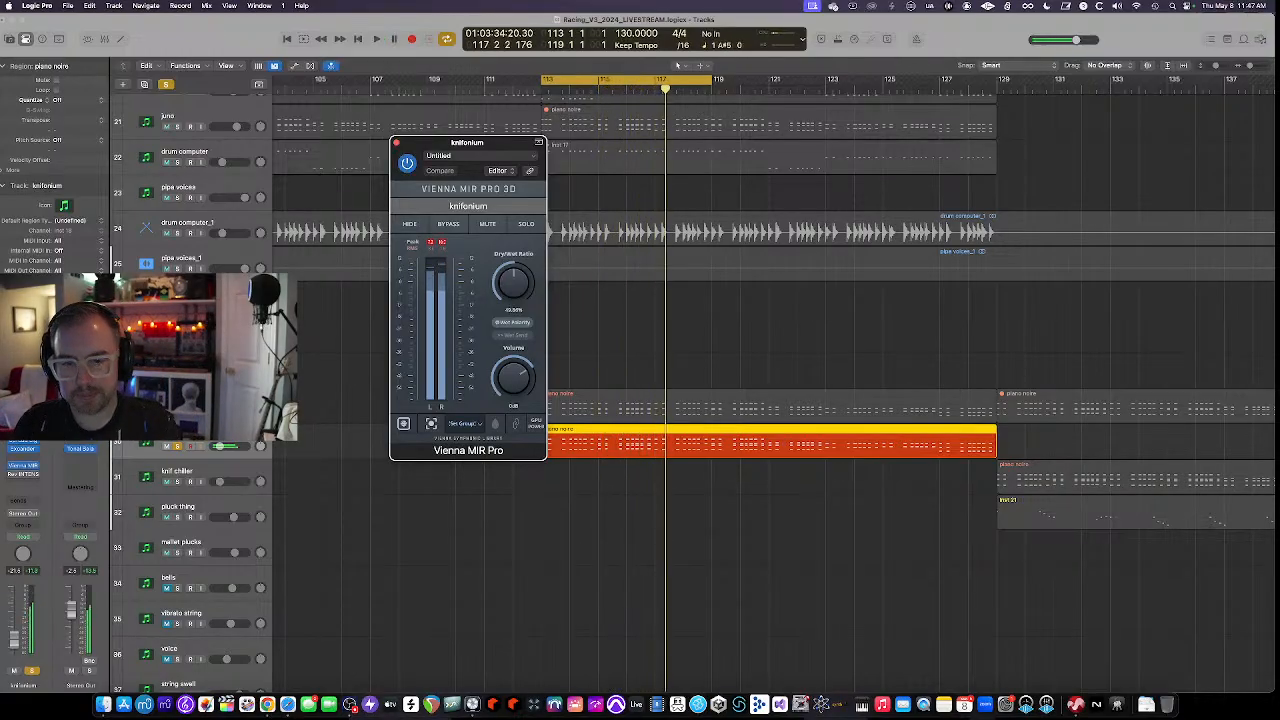
click(396, 142)
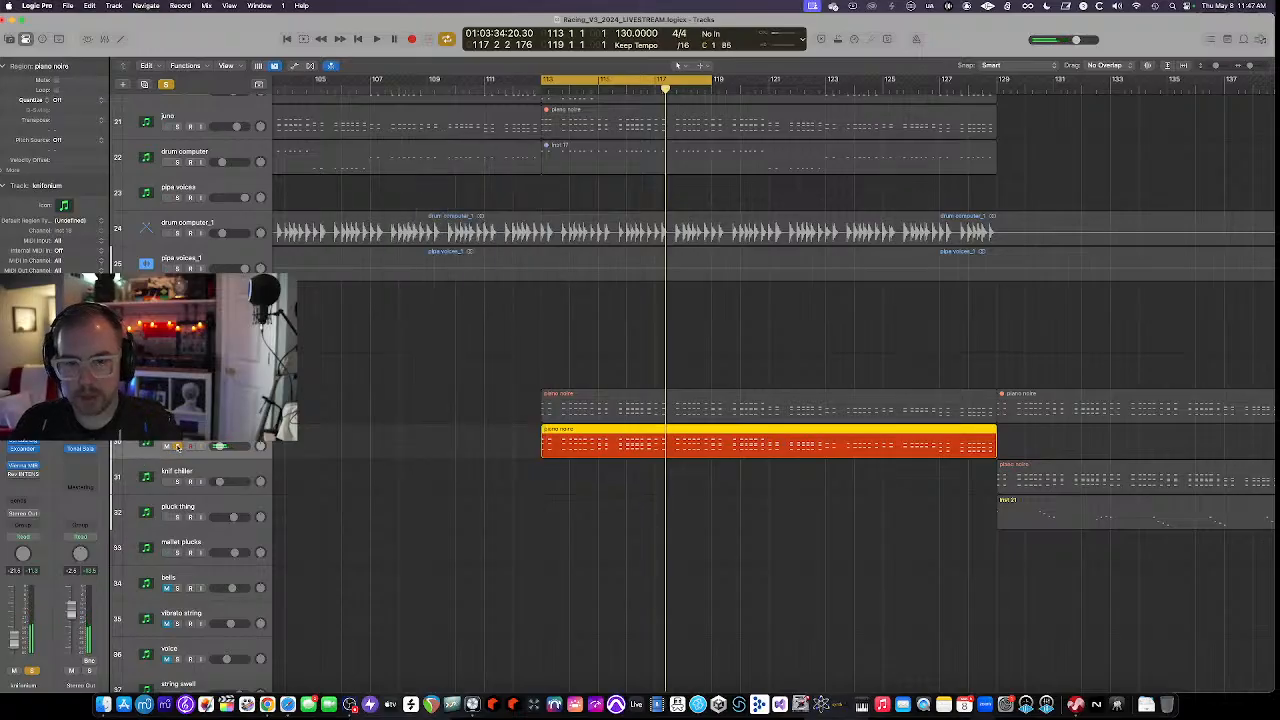
Unsolo the knifonium track, turn off cycling, and compare the full mix with cypher2 and knifonium soloed together during playback
click(177, 446)
key(space)
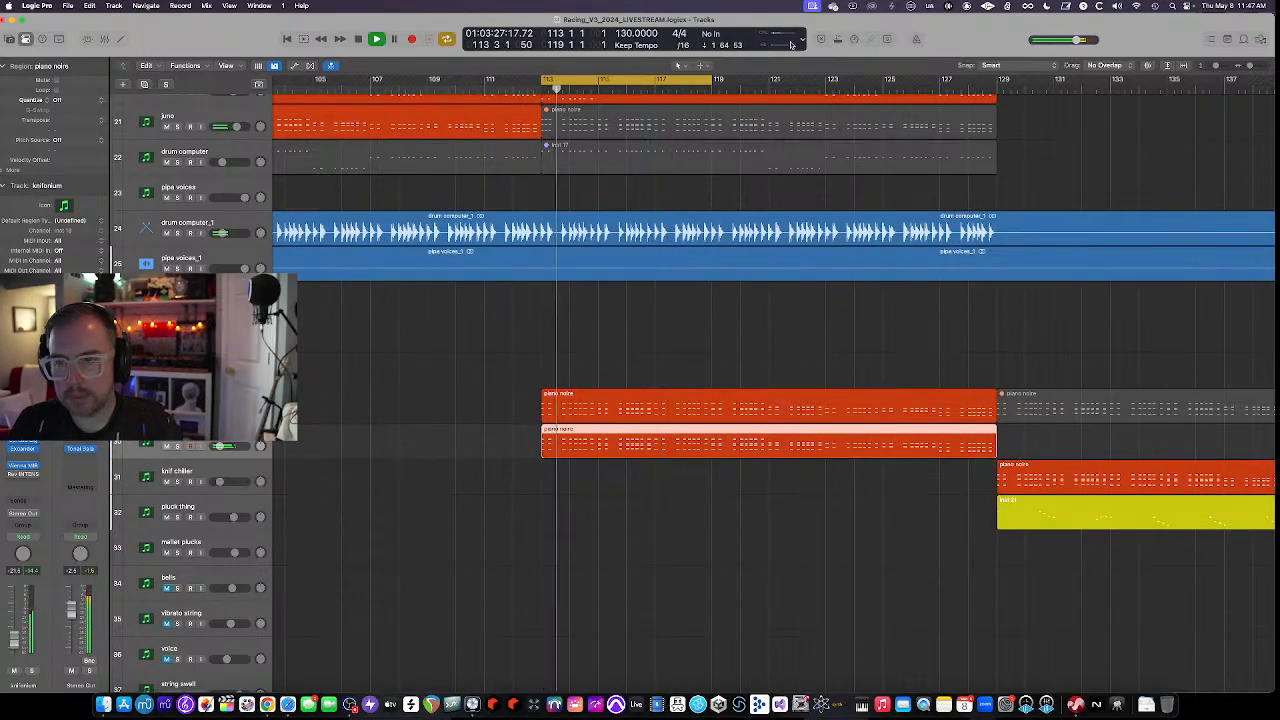
scroll(699, 372, right, 3)
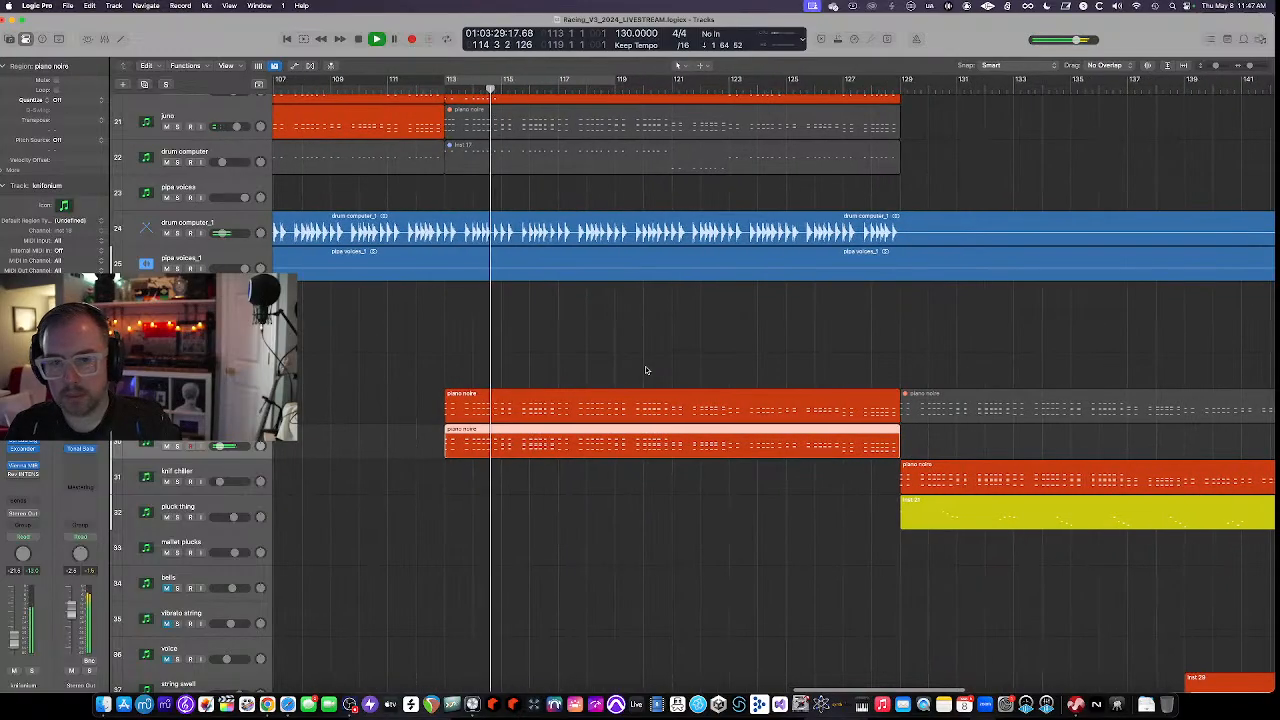
click(177, 446)
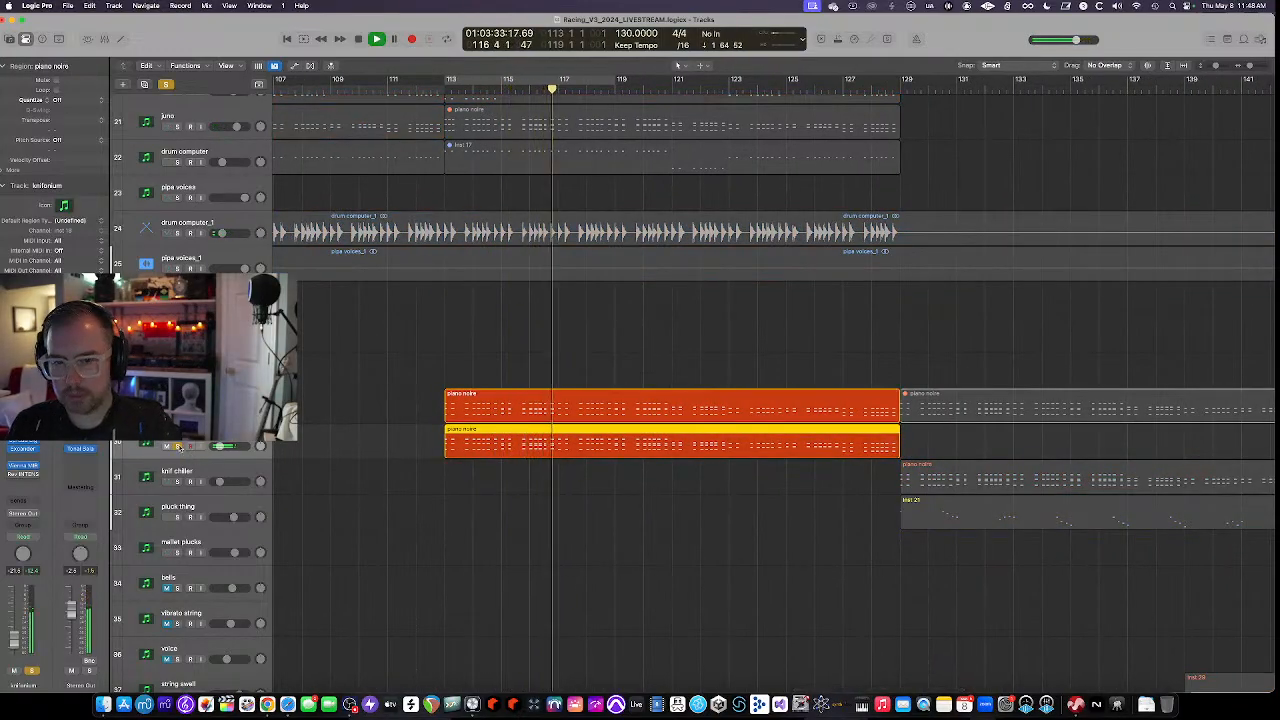
click(177, 446)
scroll(519, 399, up, 1)
scroll(519, 399, left, 1)
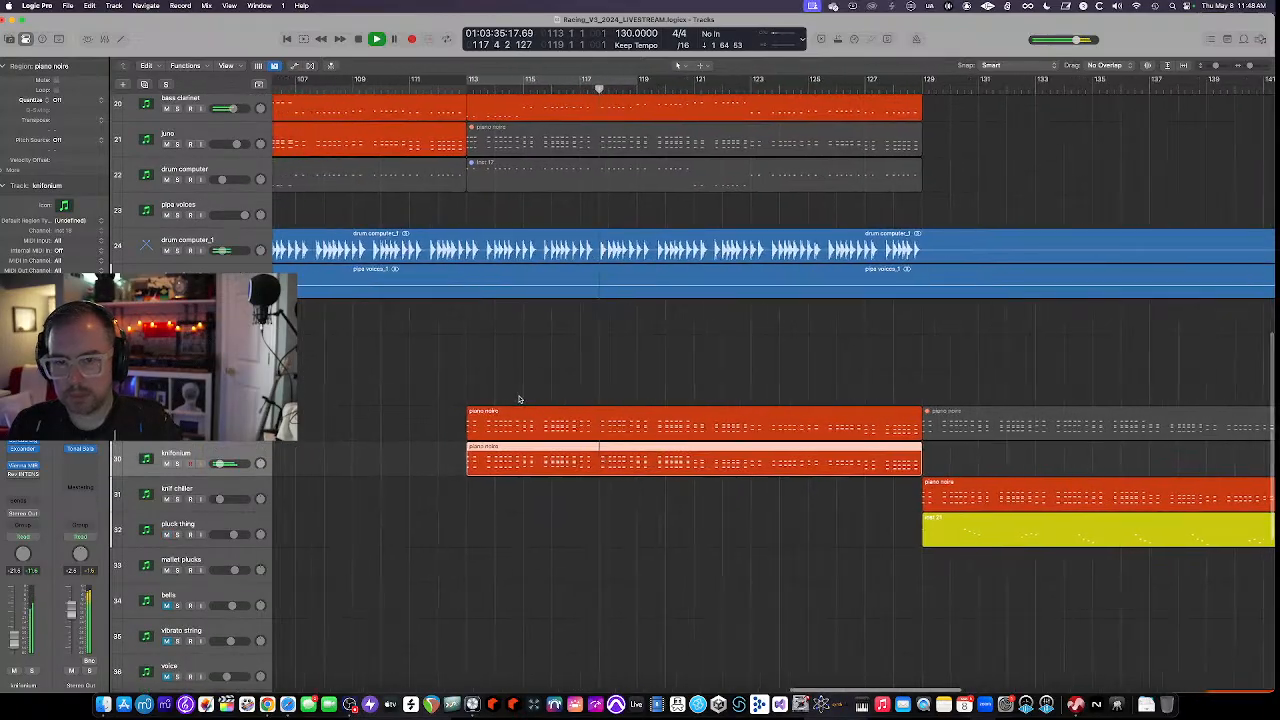
Zoom out the arrangement to show the sections after bar 129, deselect the knifonium region and stop playback
key(super+Left)
scroll(515, 400, left, 2)
scroll(513, 400, right, 6)
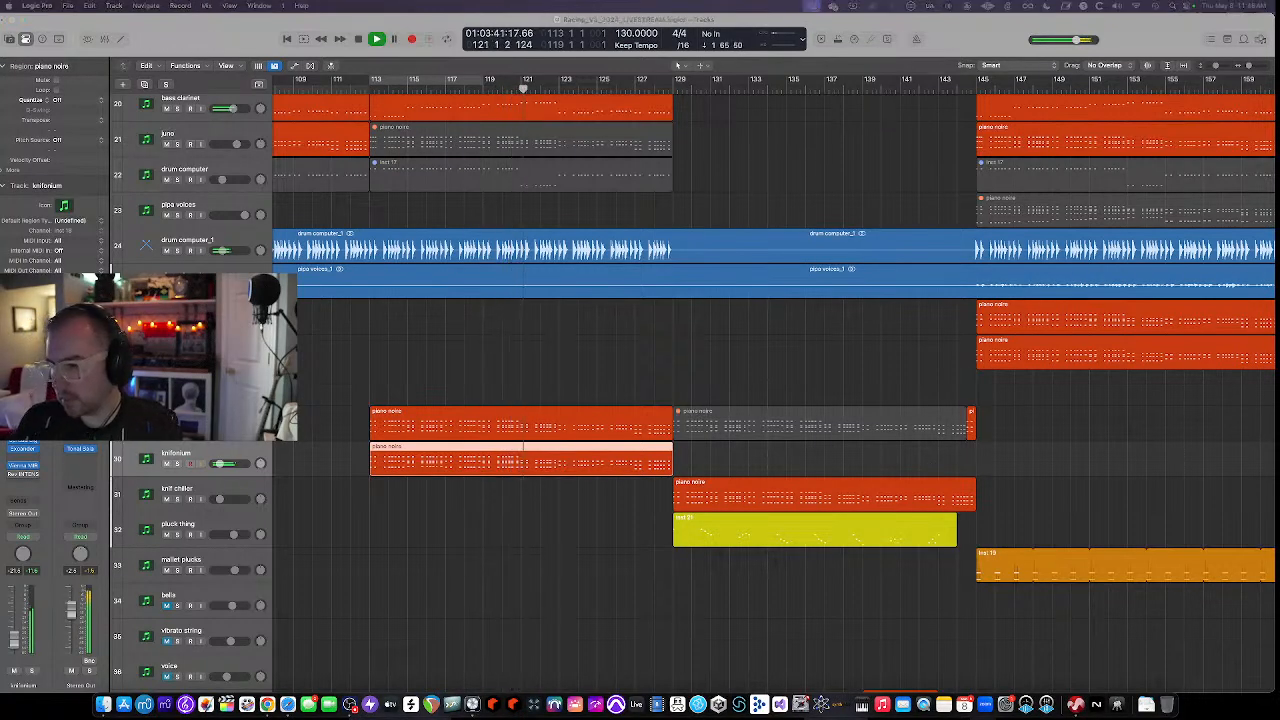
click(674, 335)
key(space)
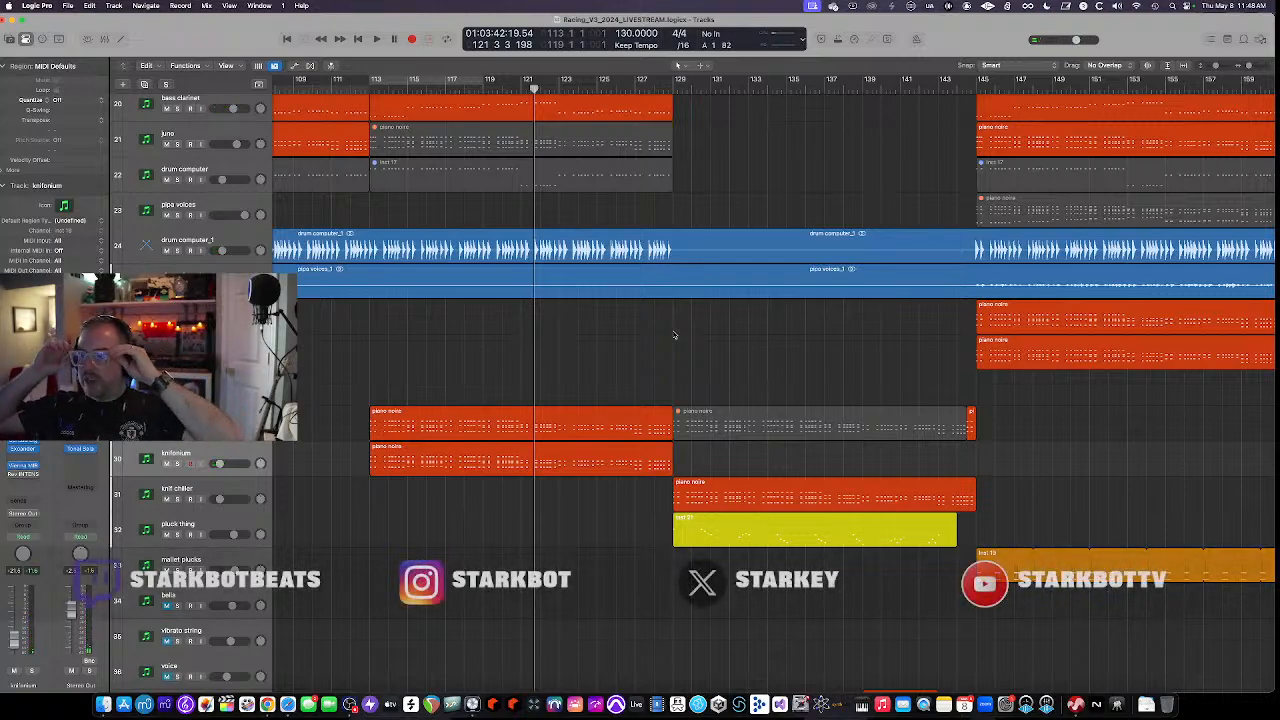
scroll(674, 335, right, 1)
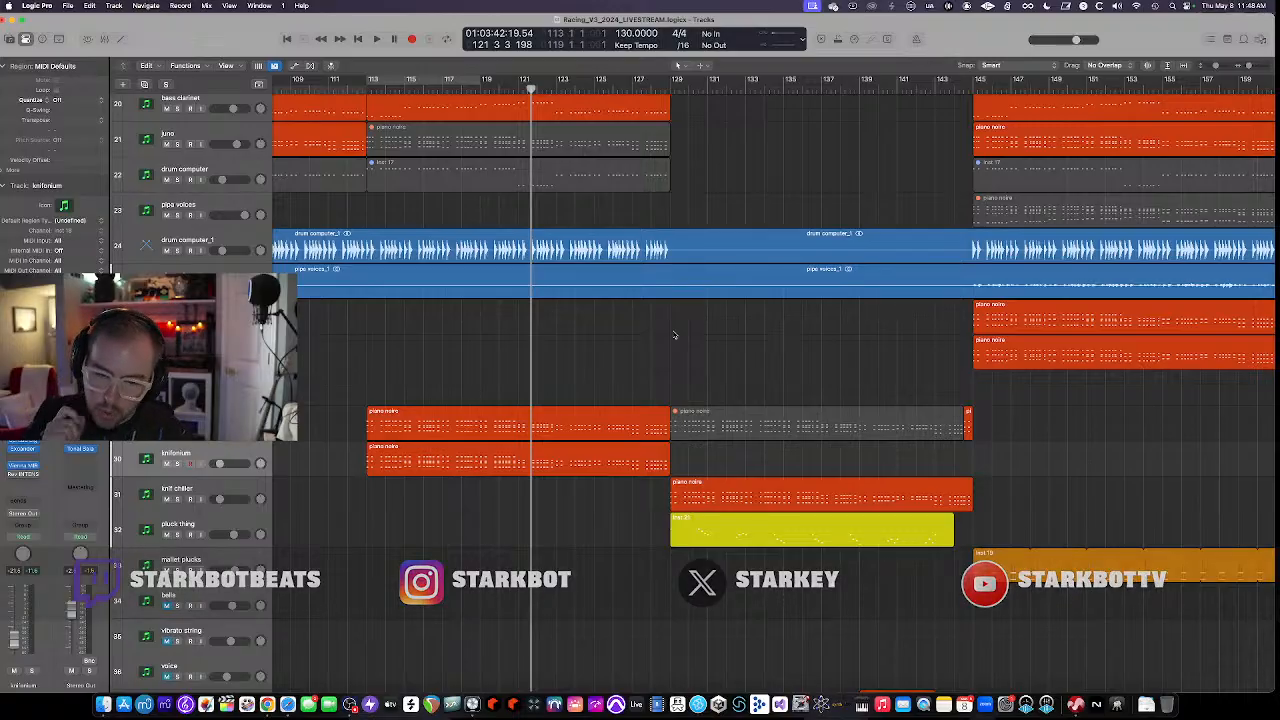
Switch to Safari and search the web for "ultimate warriors bandcamp" in a new tab
click(288, 705)
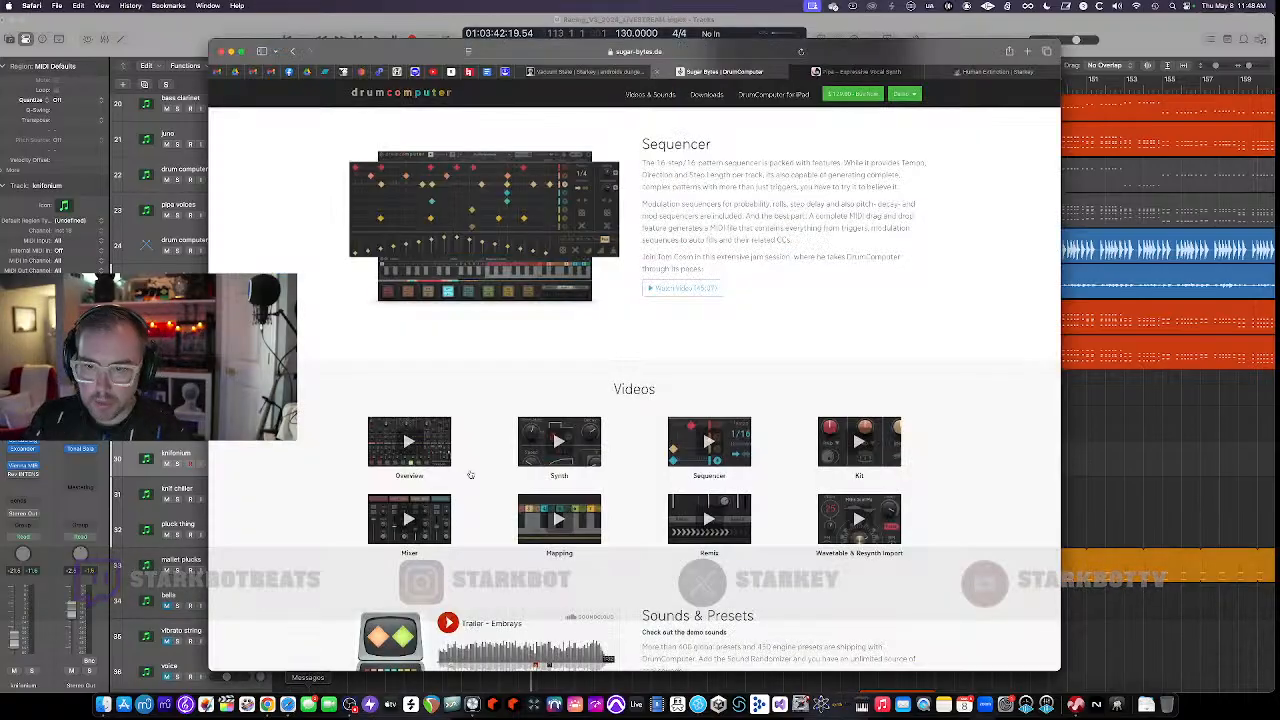
key(super+t)
text(ultimate w)
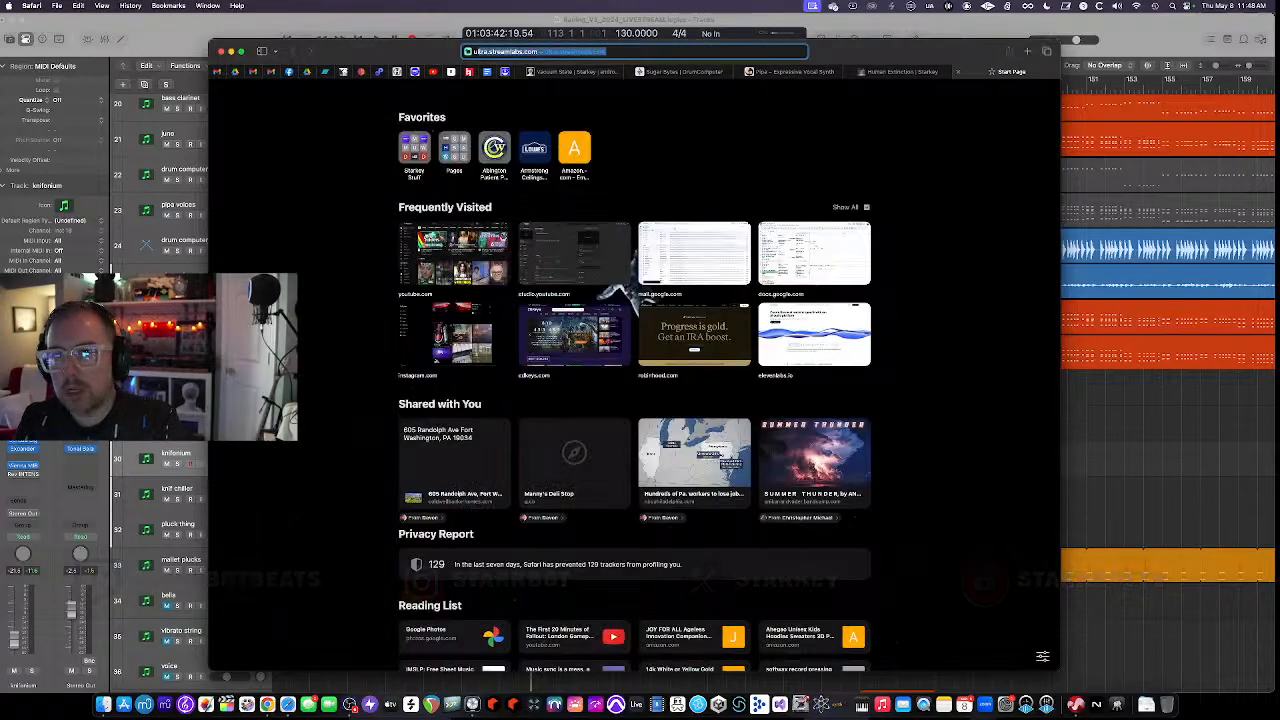
text(a)
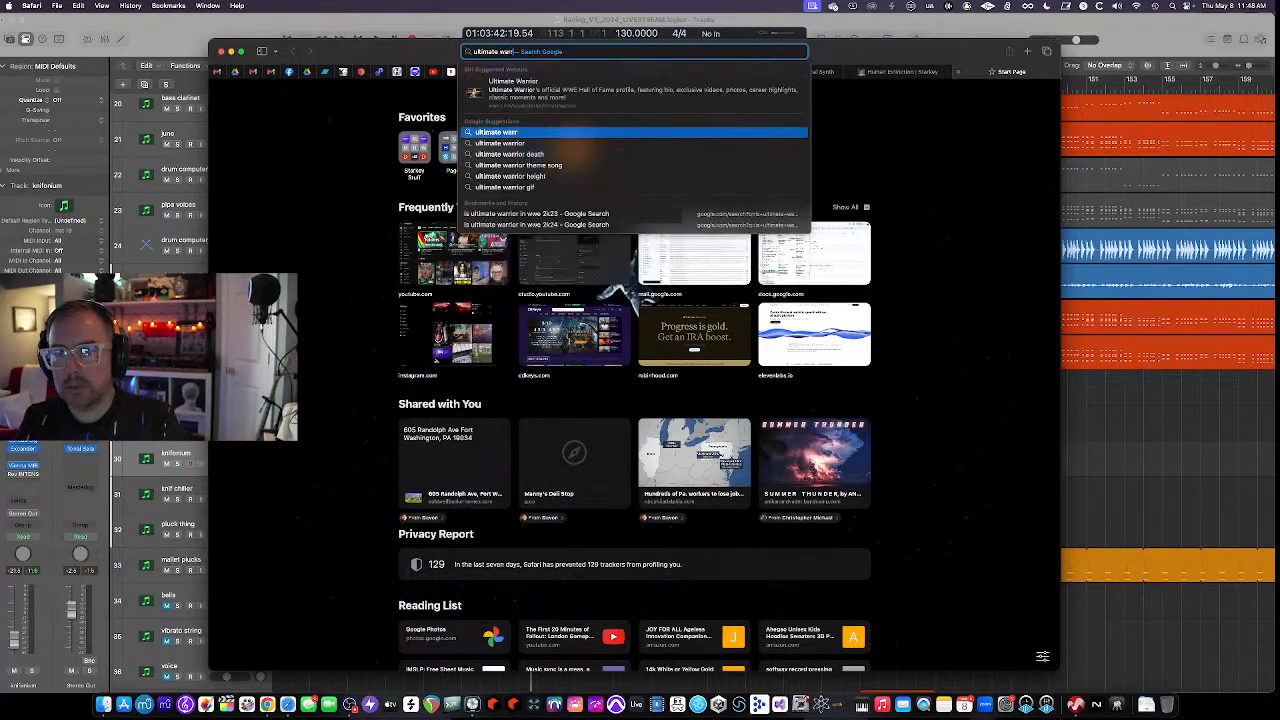
text(rriors bandcamp)
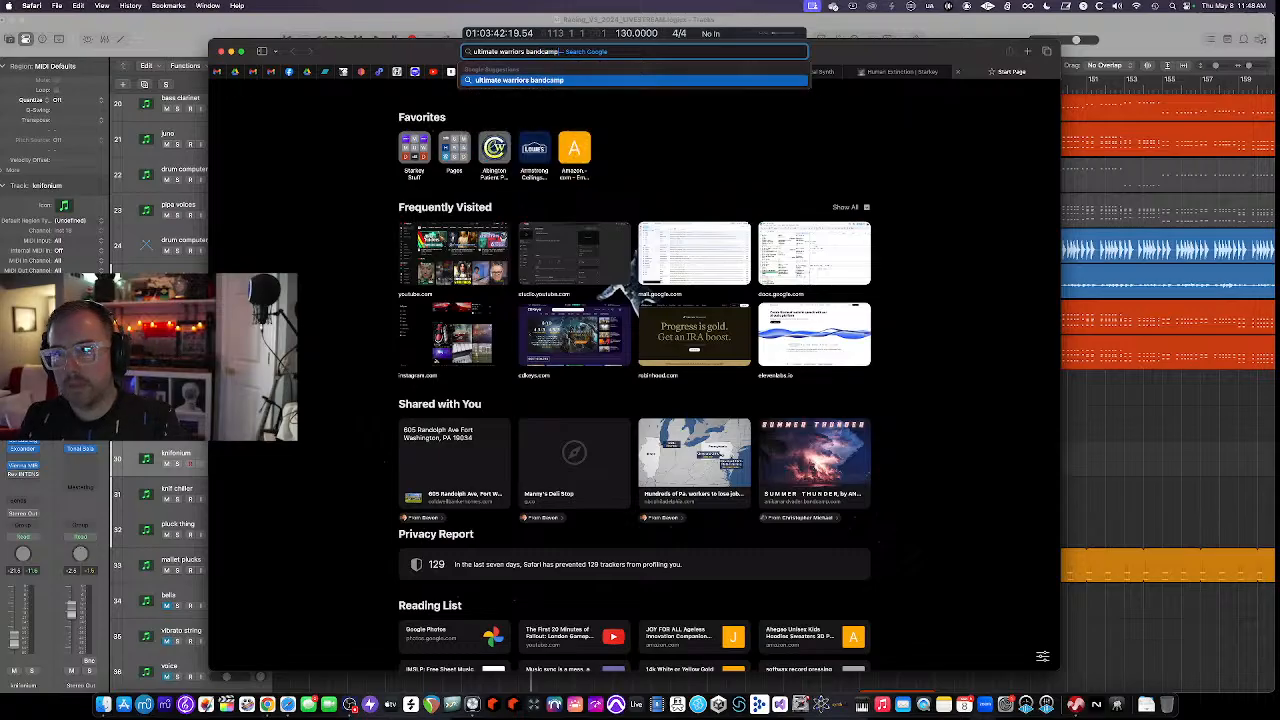
key(Return)
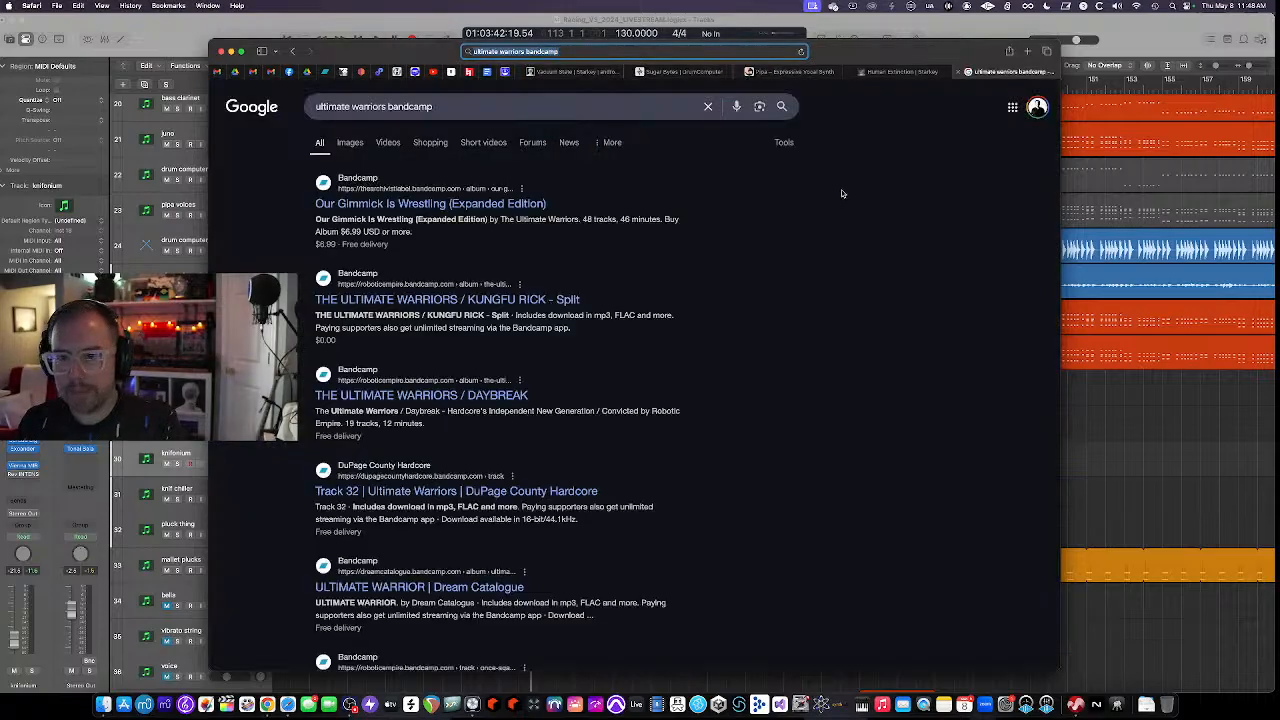
Open the Bandcamp page of "Our Gimmick Is Wrestling (Expanded Edition)" and look through its track list
click(468, 204)
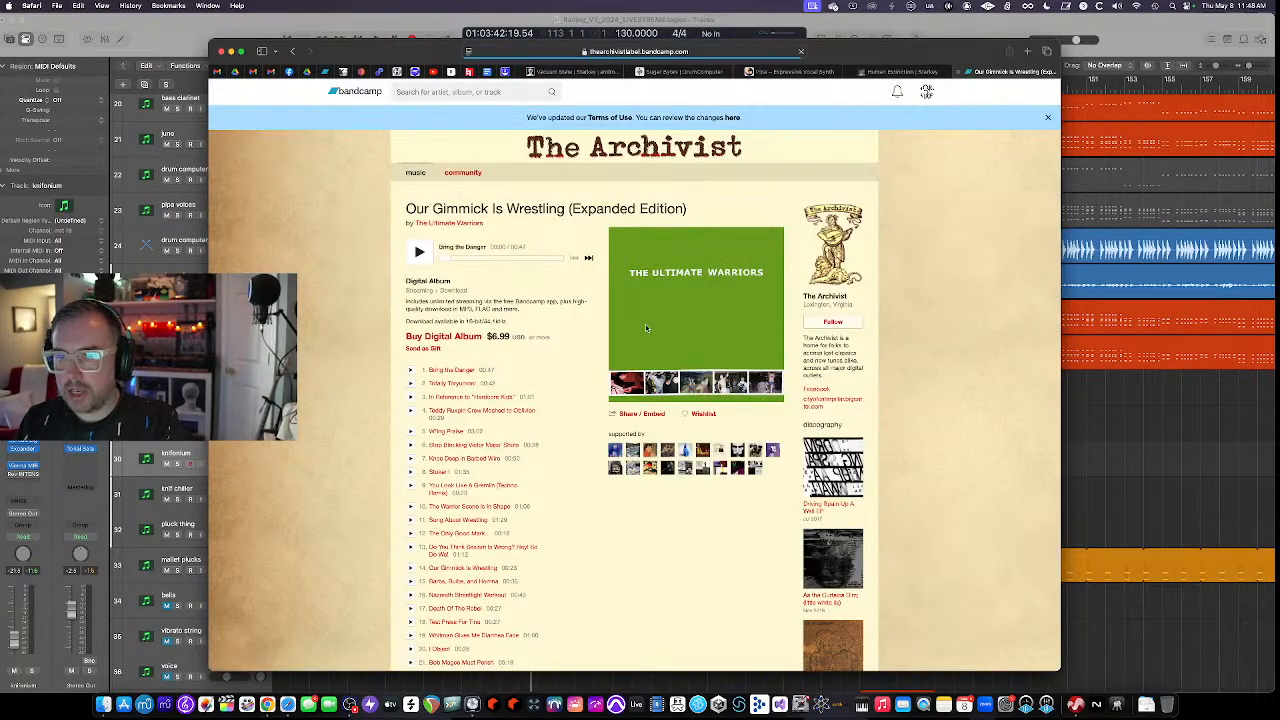
scroll(645, 324, down, 5)
scroll(609, 388, up, 5)
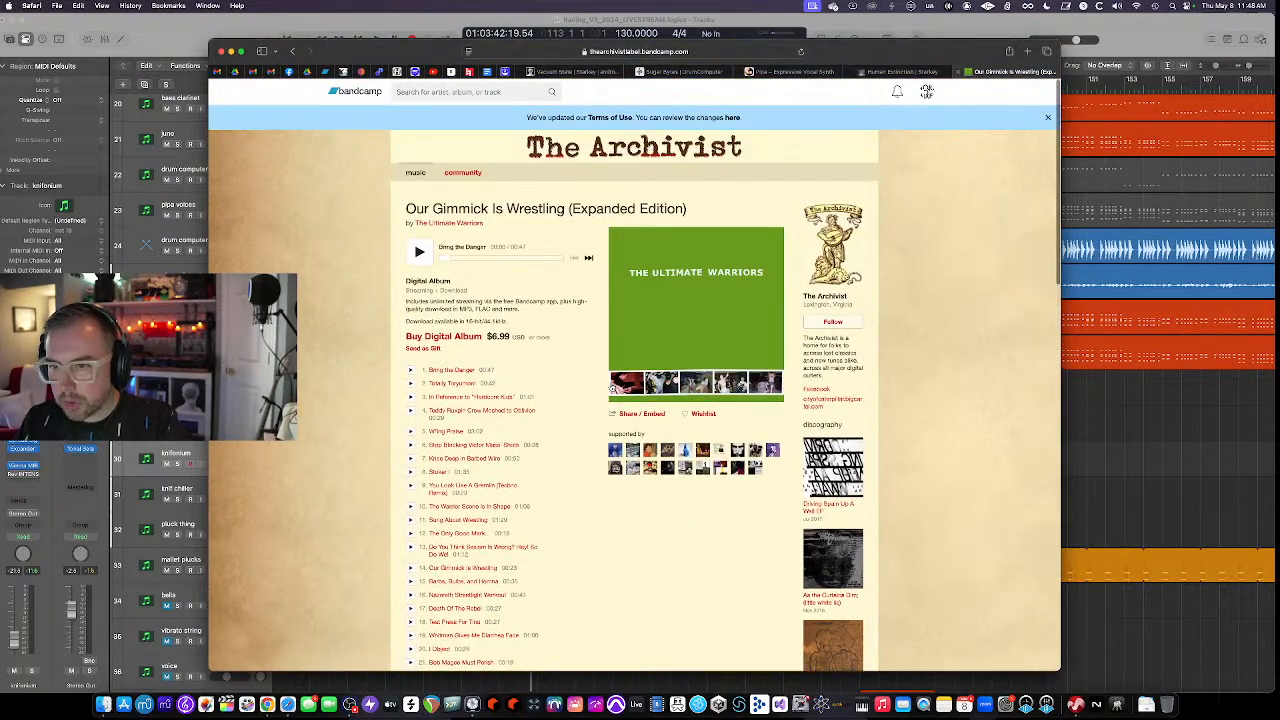
Read through the album's full track list, release notes and tags, and return to the album header
scroll(560, 364, down, 5)
scroll(560, 364, down, 5)
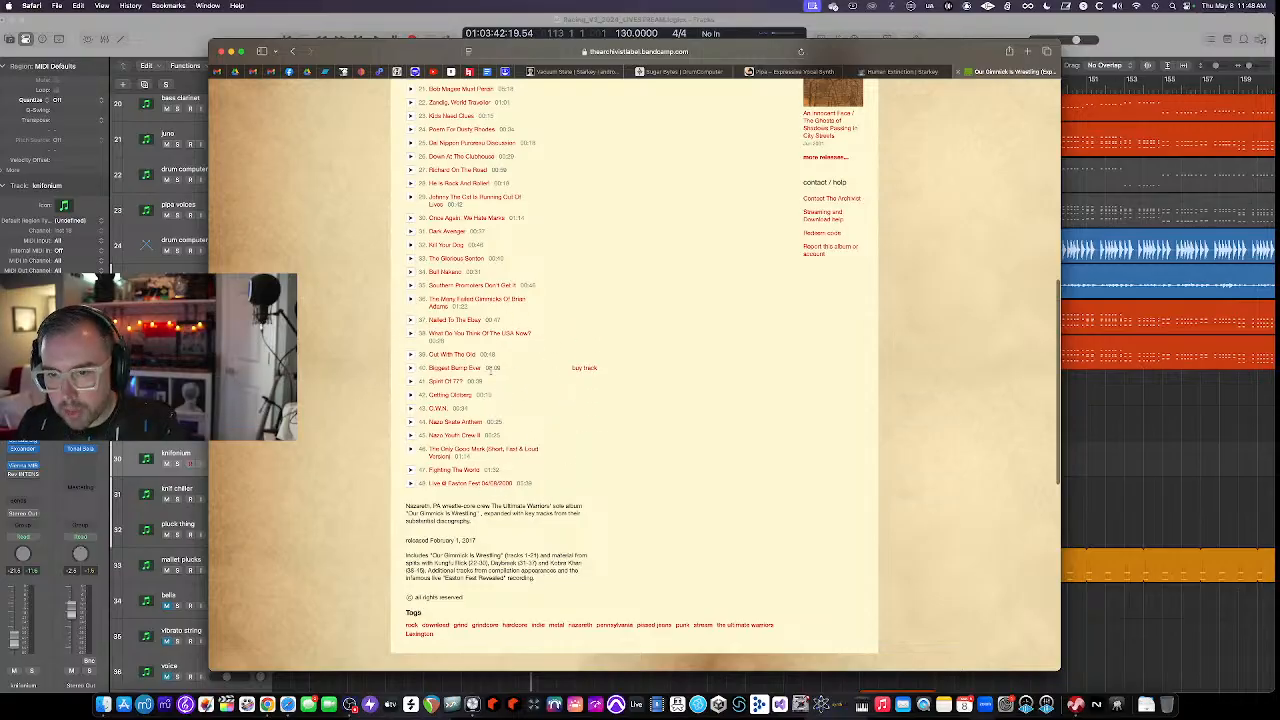
scroll(659, 403, up, 1)
scroll(659, 403, up, 3)
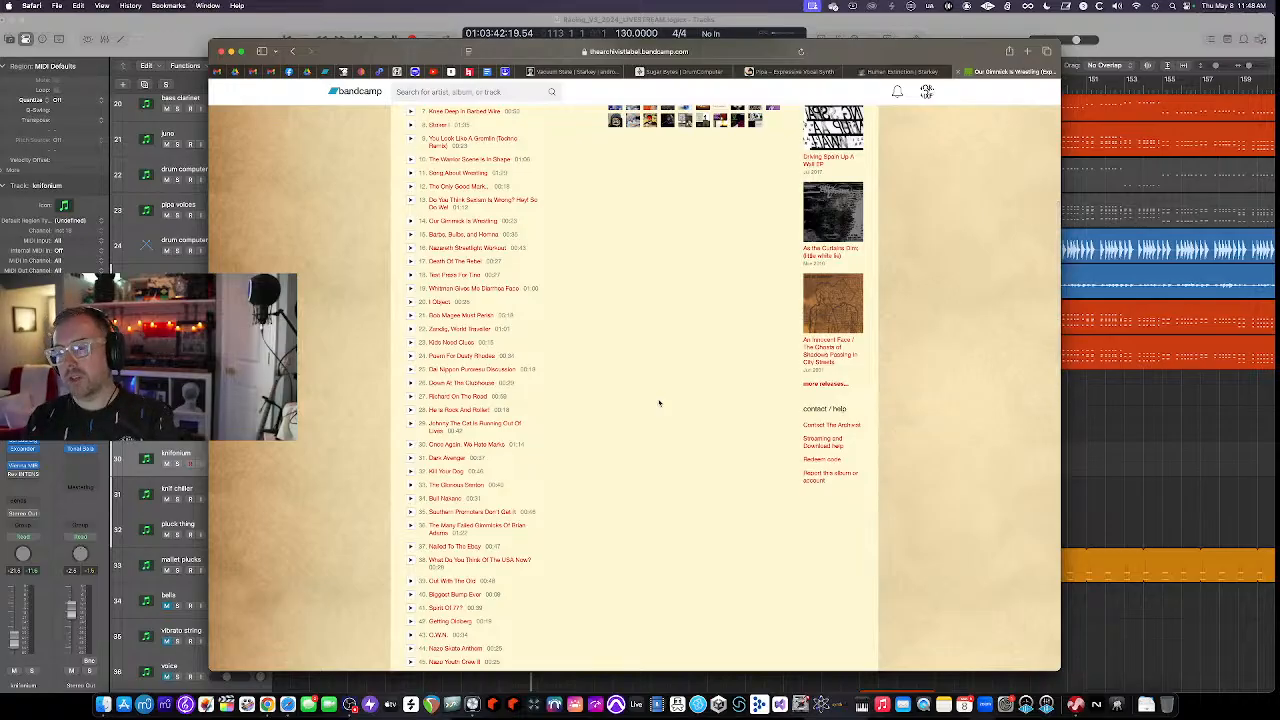
scroll(659, 403, up, 4)
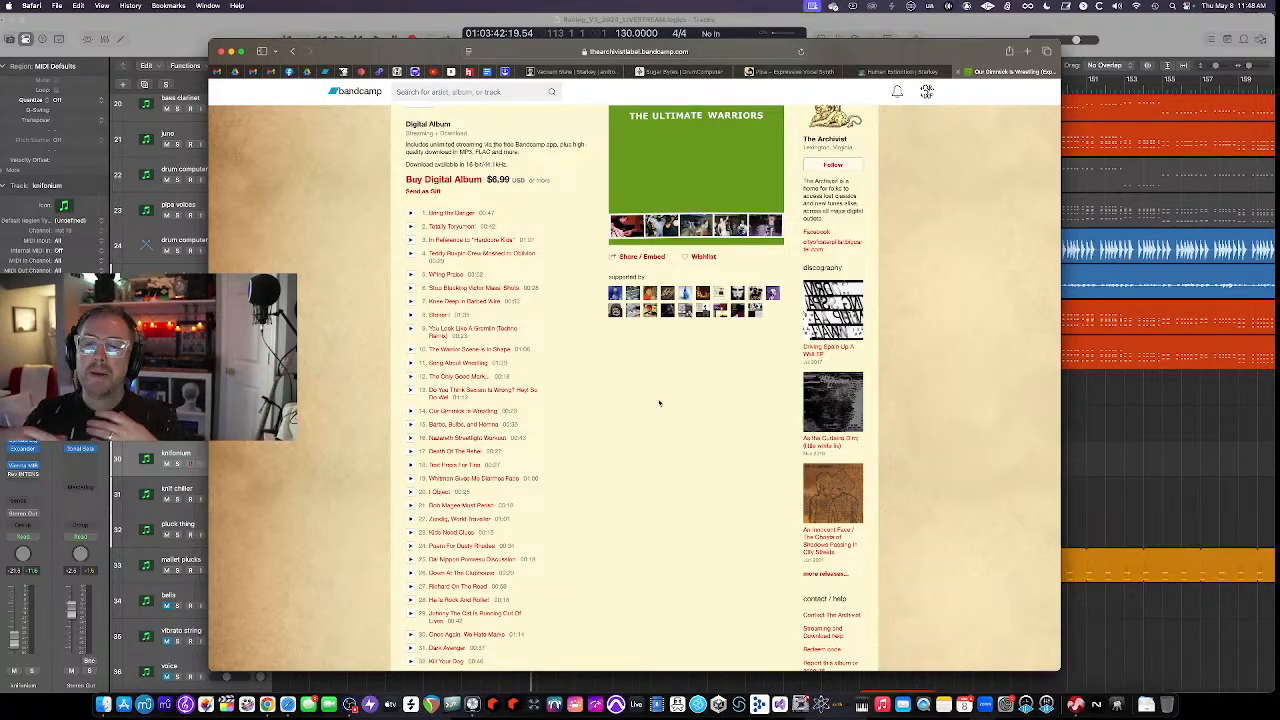
scroll(659, 403, up, 3)
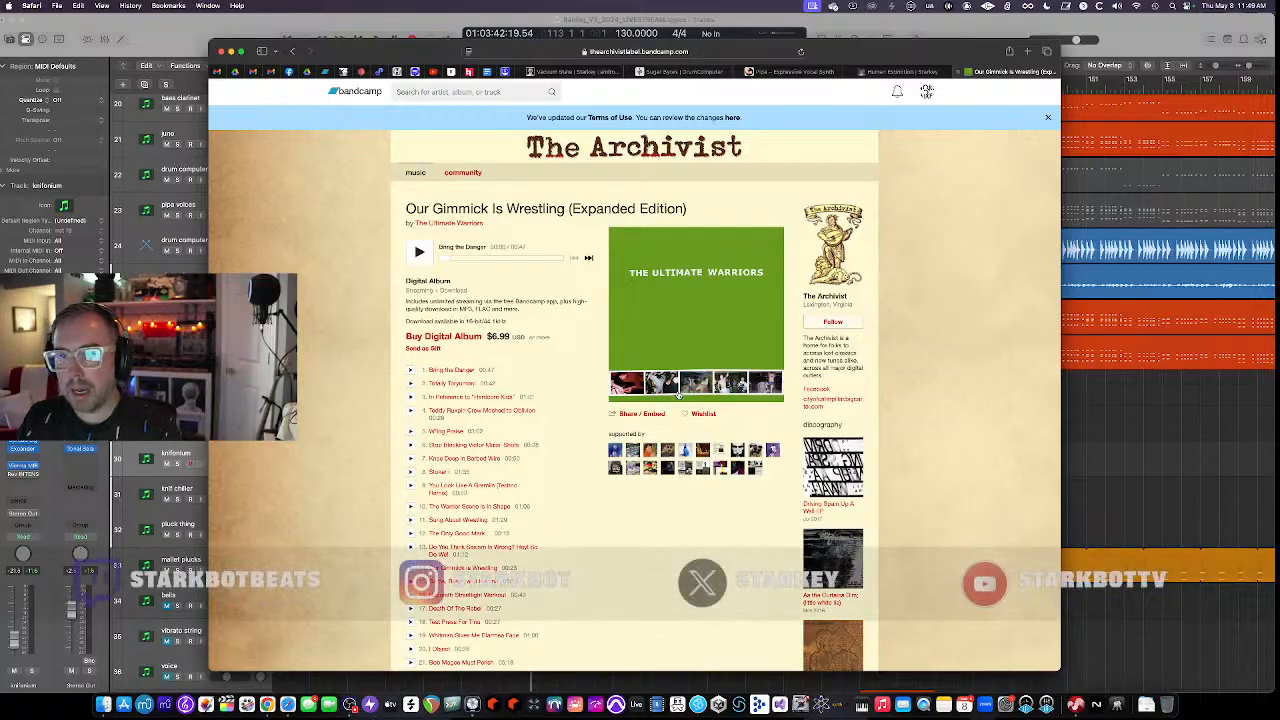
click(440, 92)
click(580, 510)
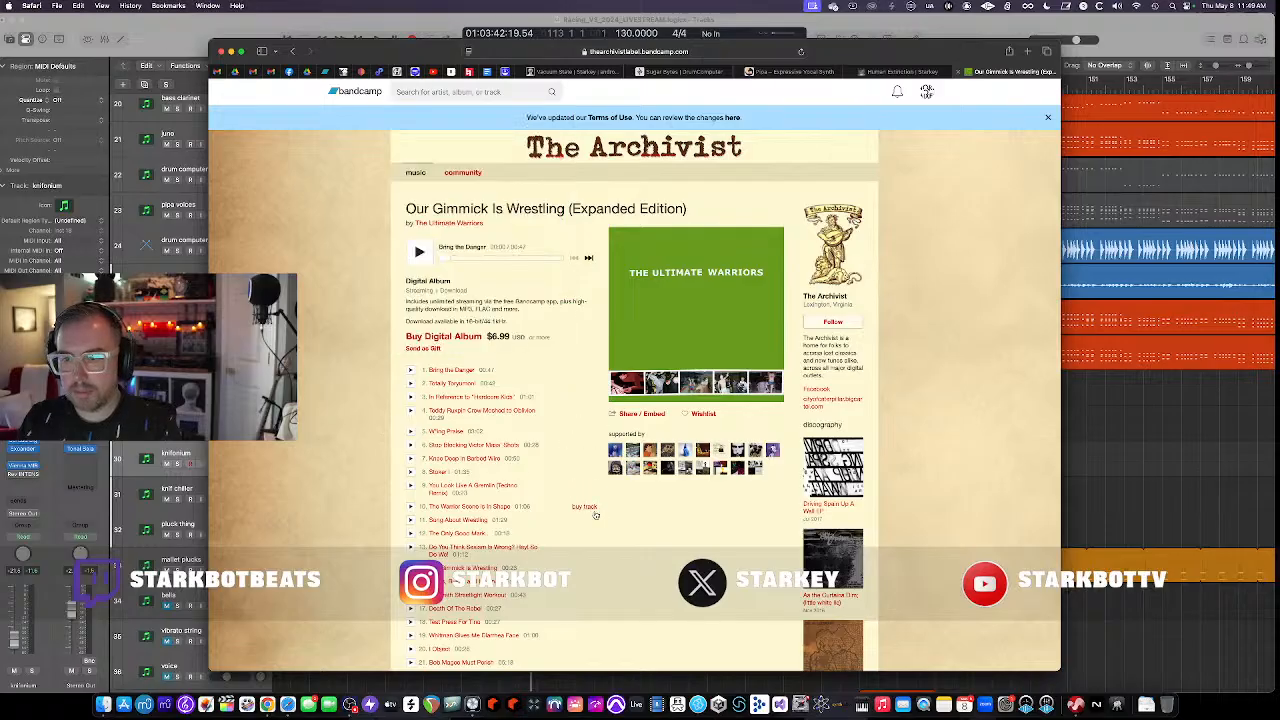
scroll(605, 516, down, 5)
scroll(605, 516, down, 7)
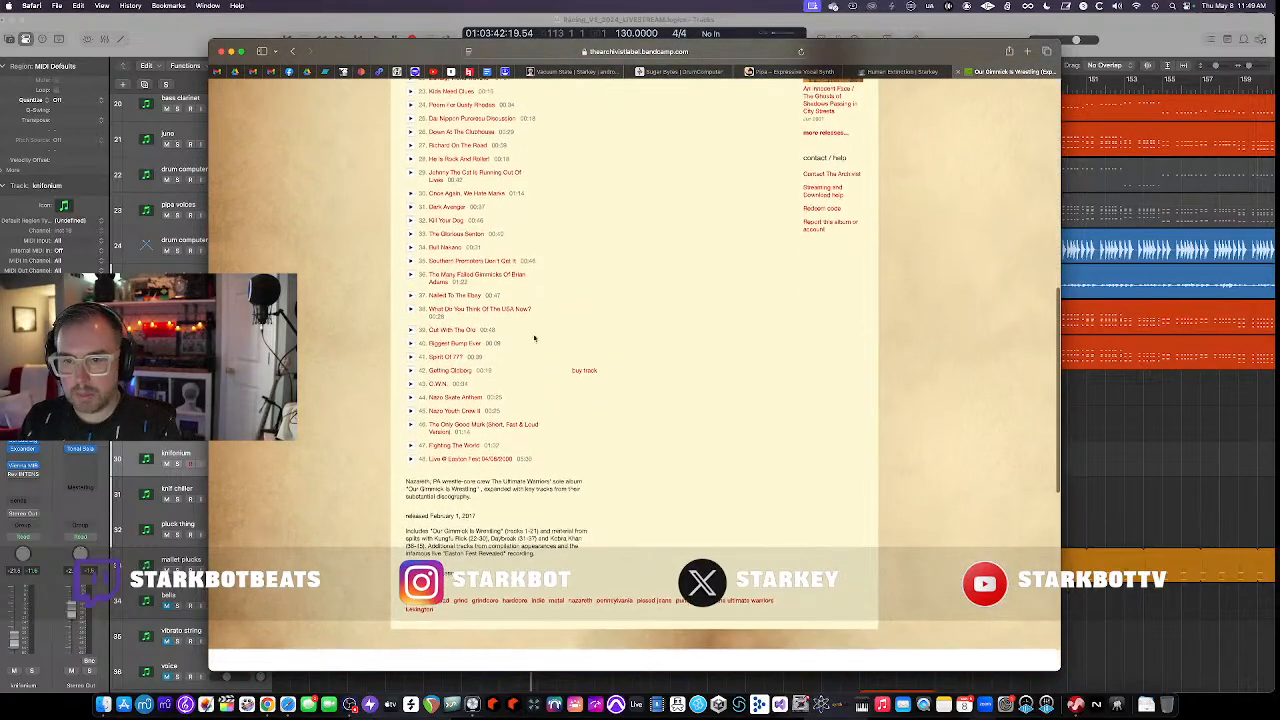
scroll(643, 428, up, 15)
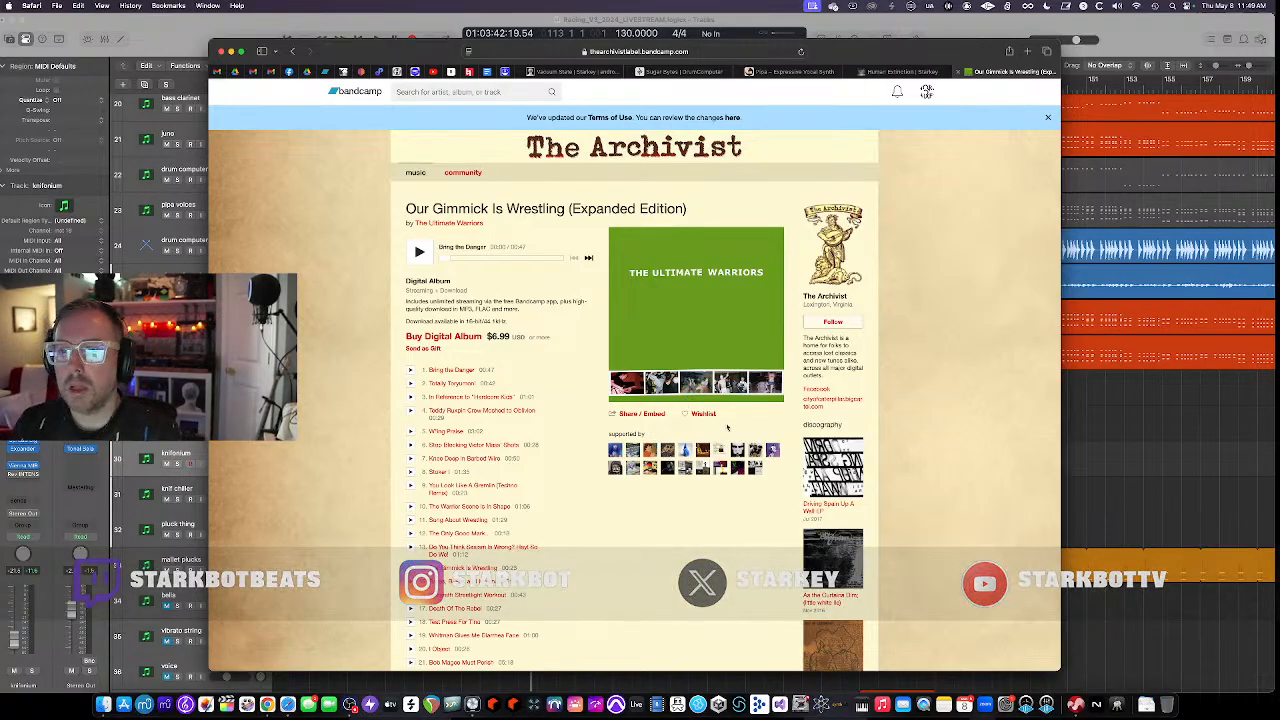
Close the album's browser tab, switch to Logic Pro, and play the arrangement from bar 121 into the section at bar 129
key(super+w)
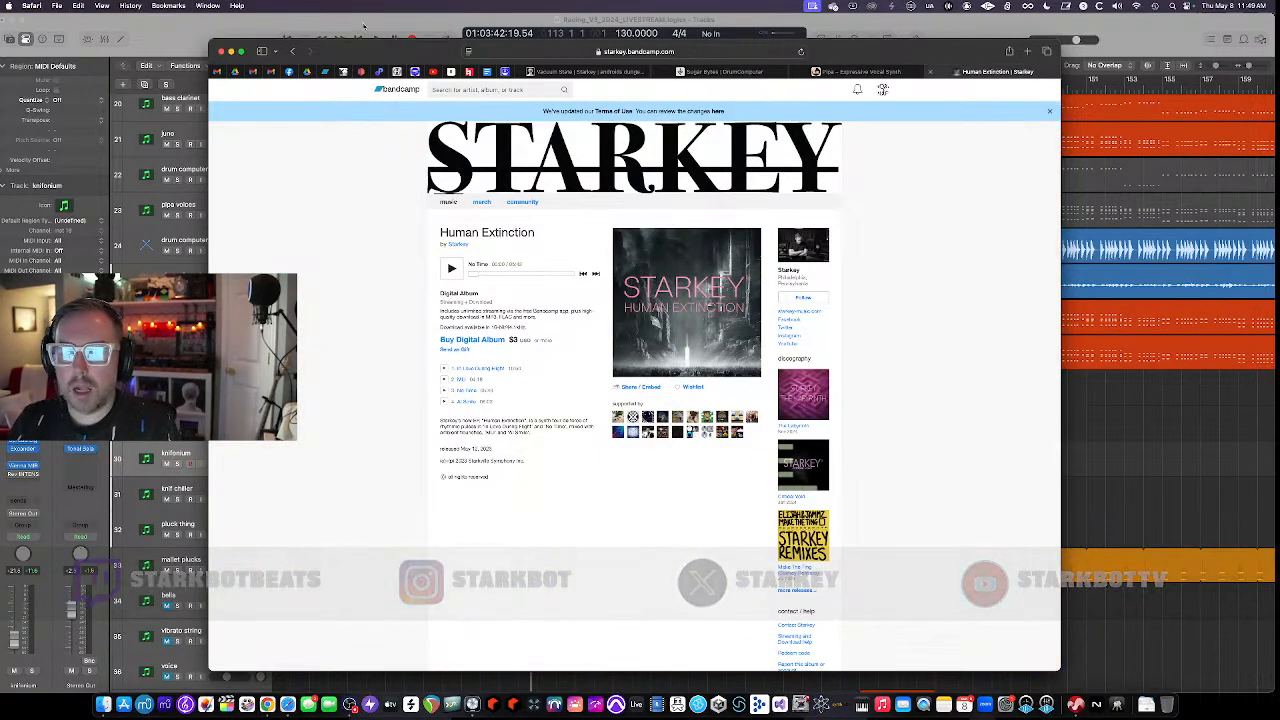
click(364, 27)
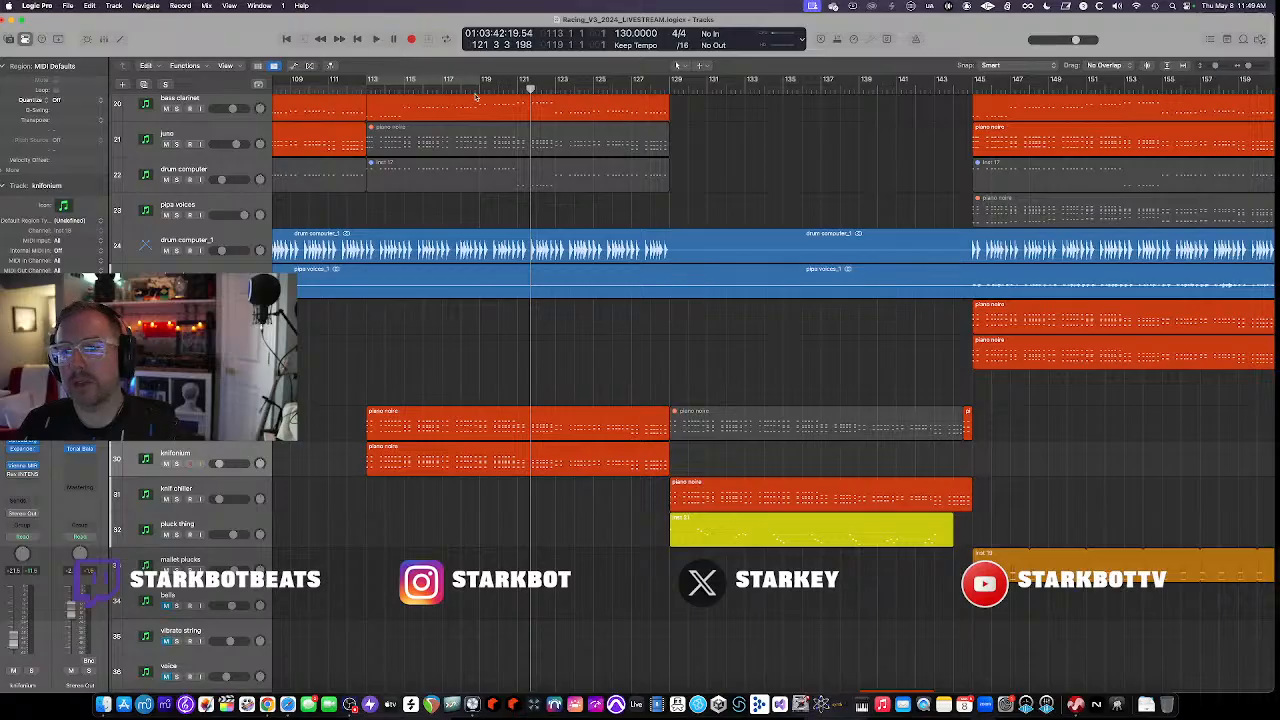
key(space)
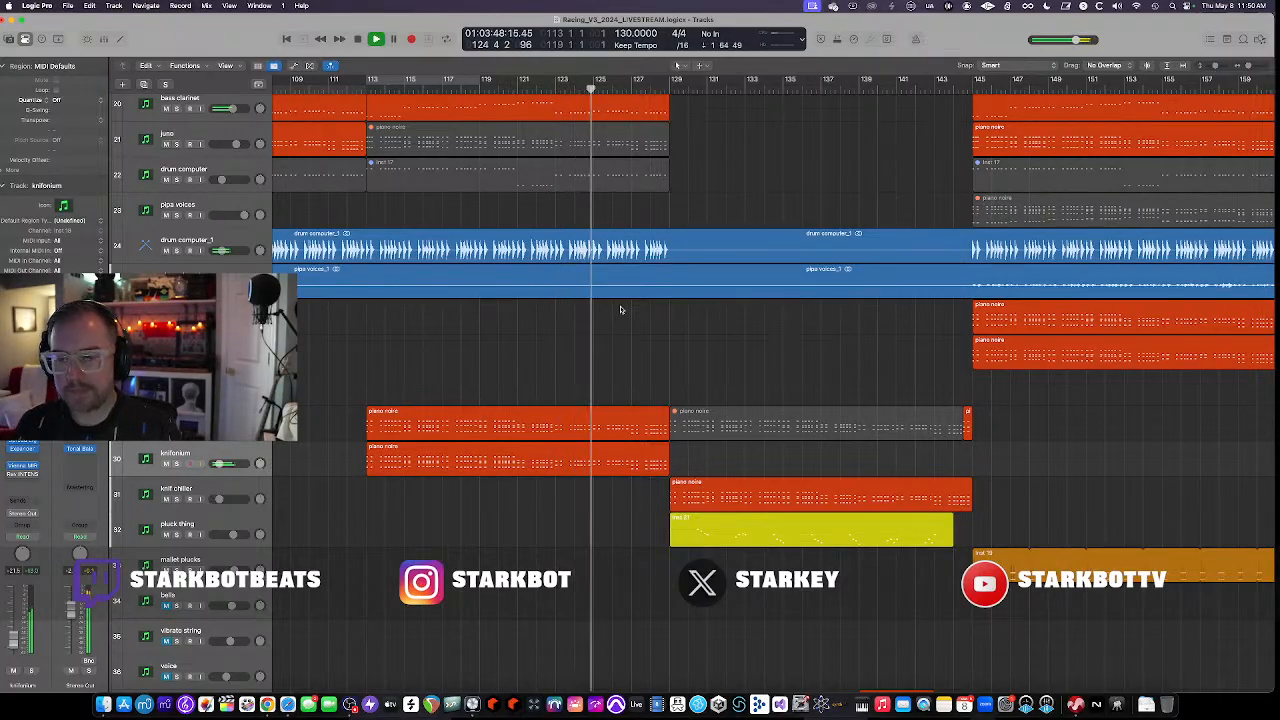
scroll(648, 339, down, 1)
scroll(647, 339, down, 2)
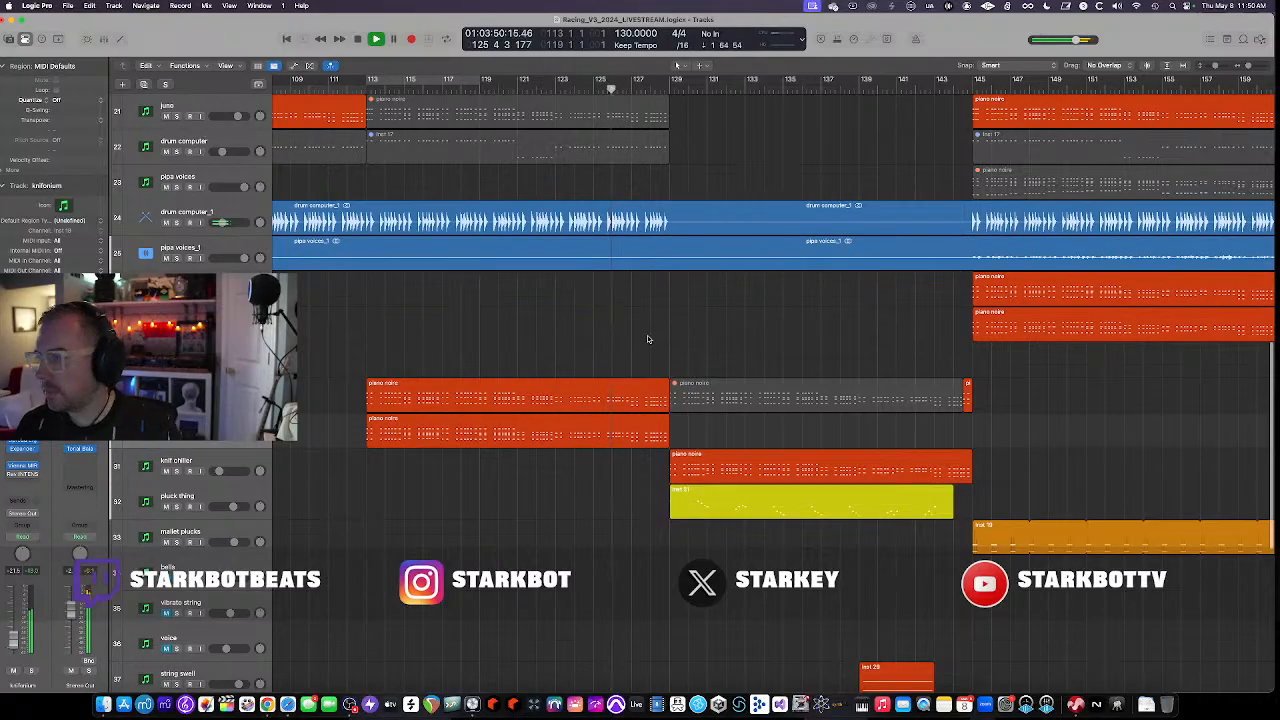
scroll(647, 339, down, 2)
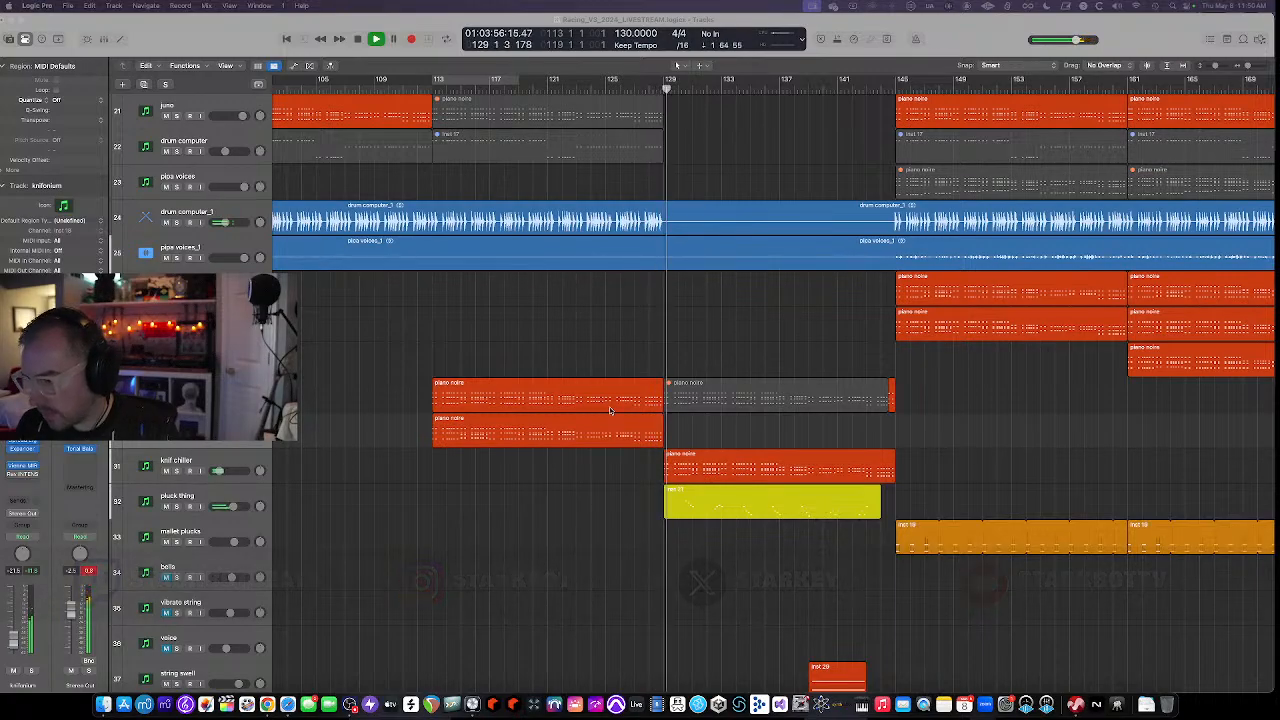
scroll(610, 404, right, 2)
scroll(610, 404, right, 3)
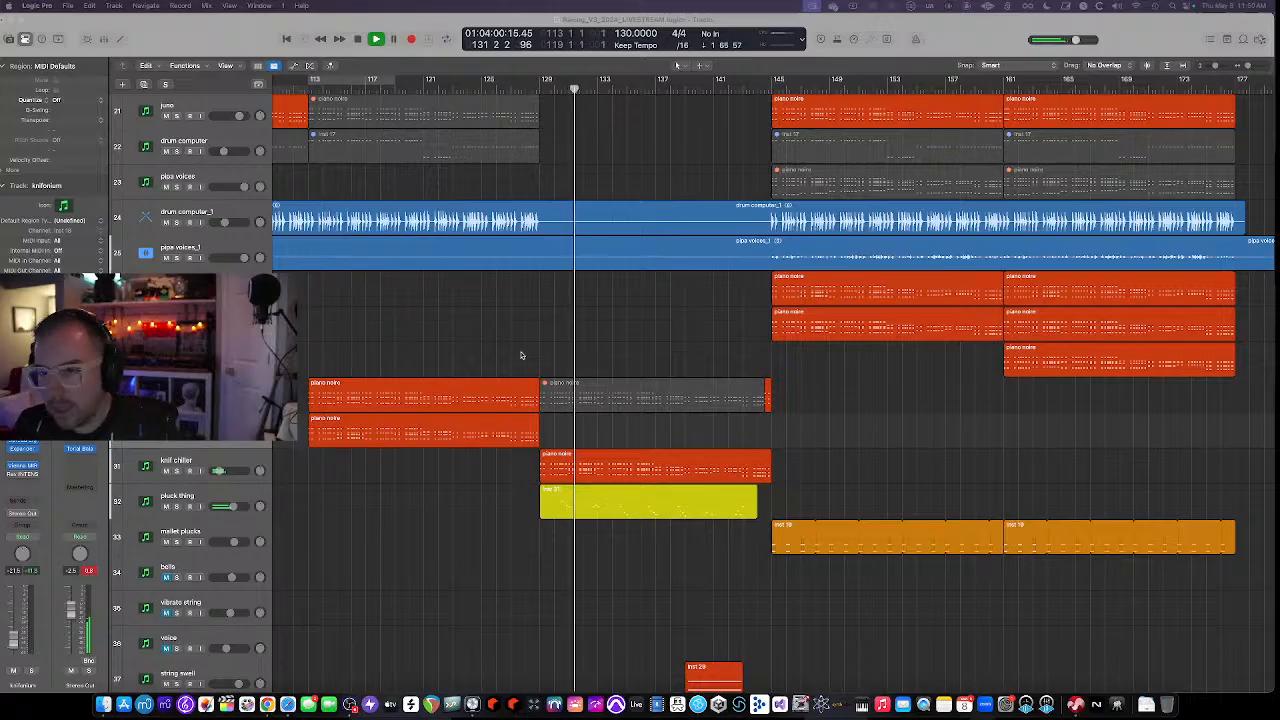
key(space)
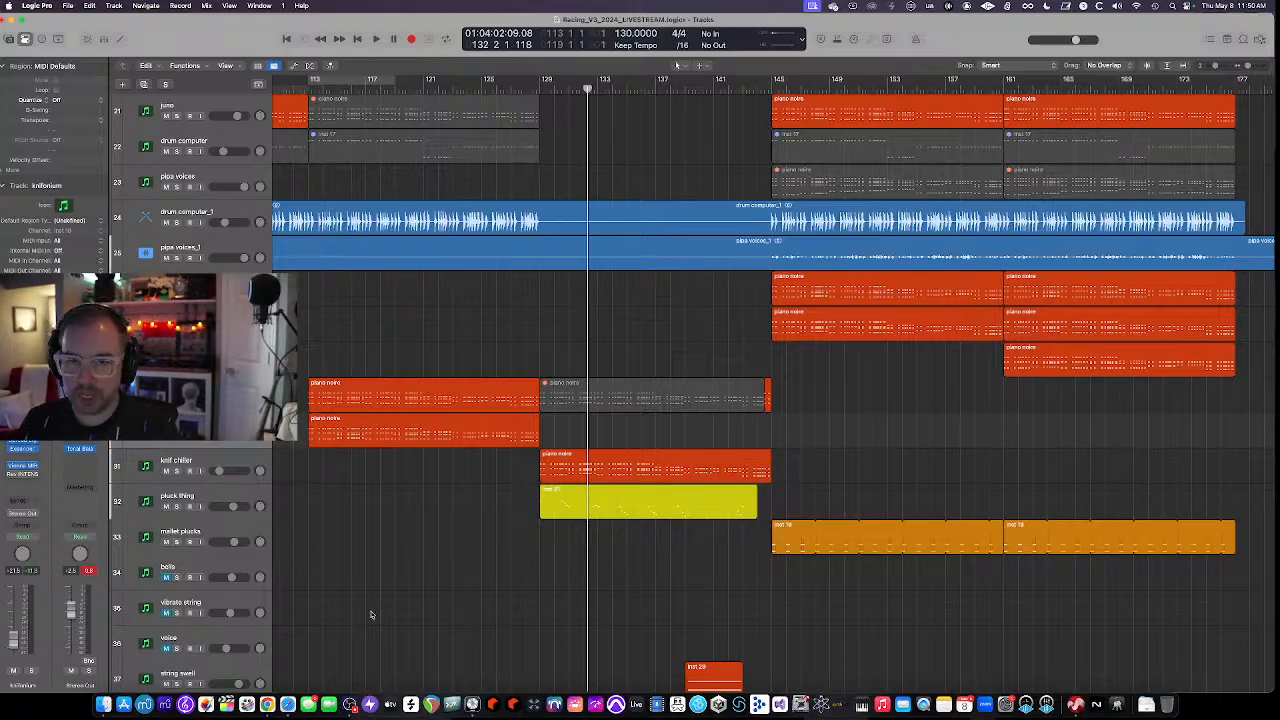
Show the mixer, clear the clipped peak level on the Stereo Out channel, and hide the mixer again
click(103, 39)
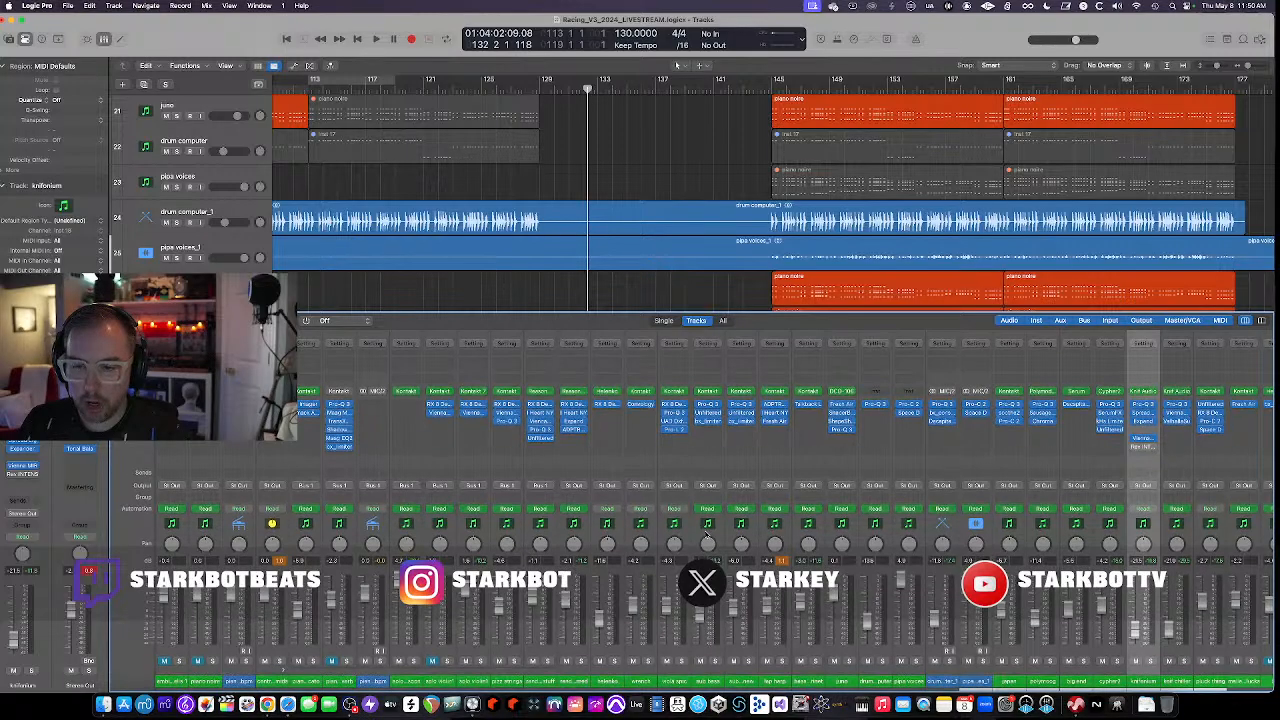
scroll(706, 537, right, 10)
scroll(706, 537, right, 4)
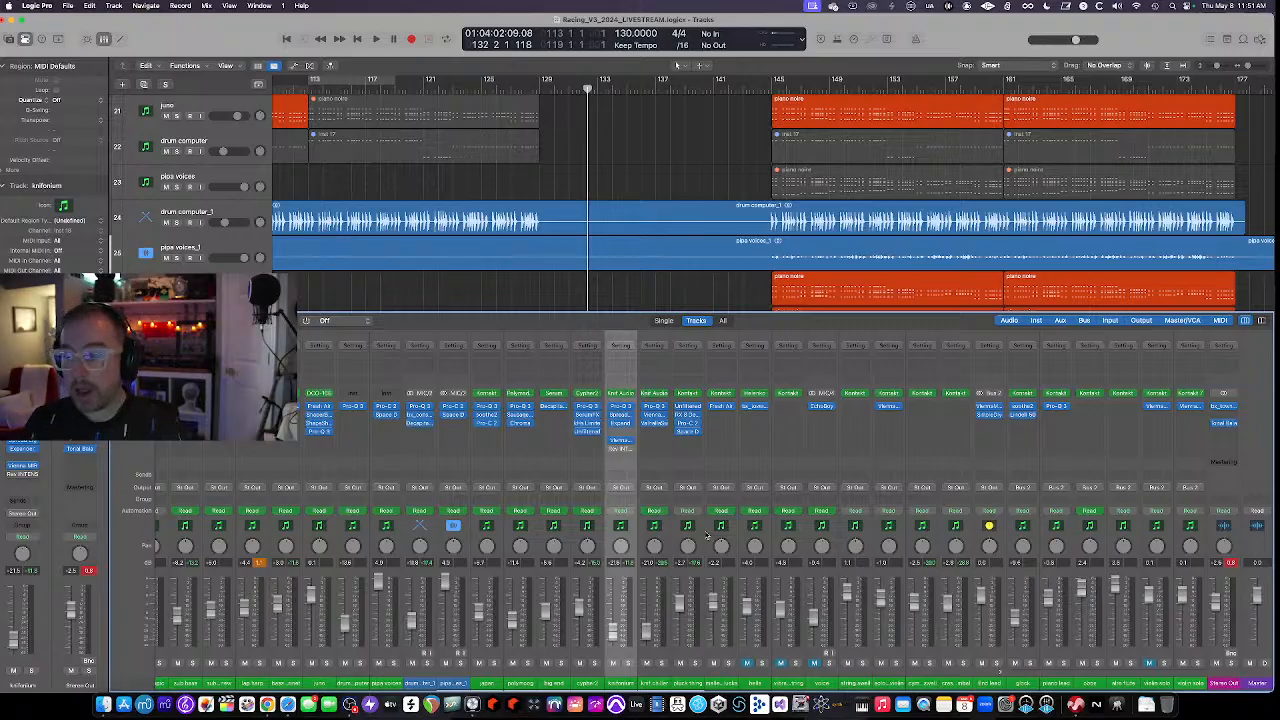
click(1230, 563)
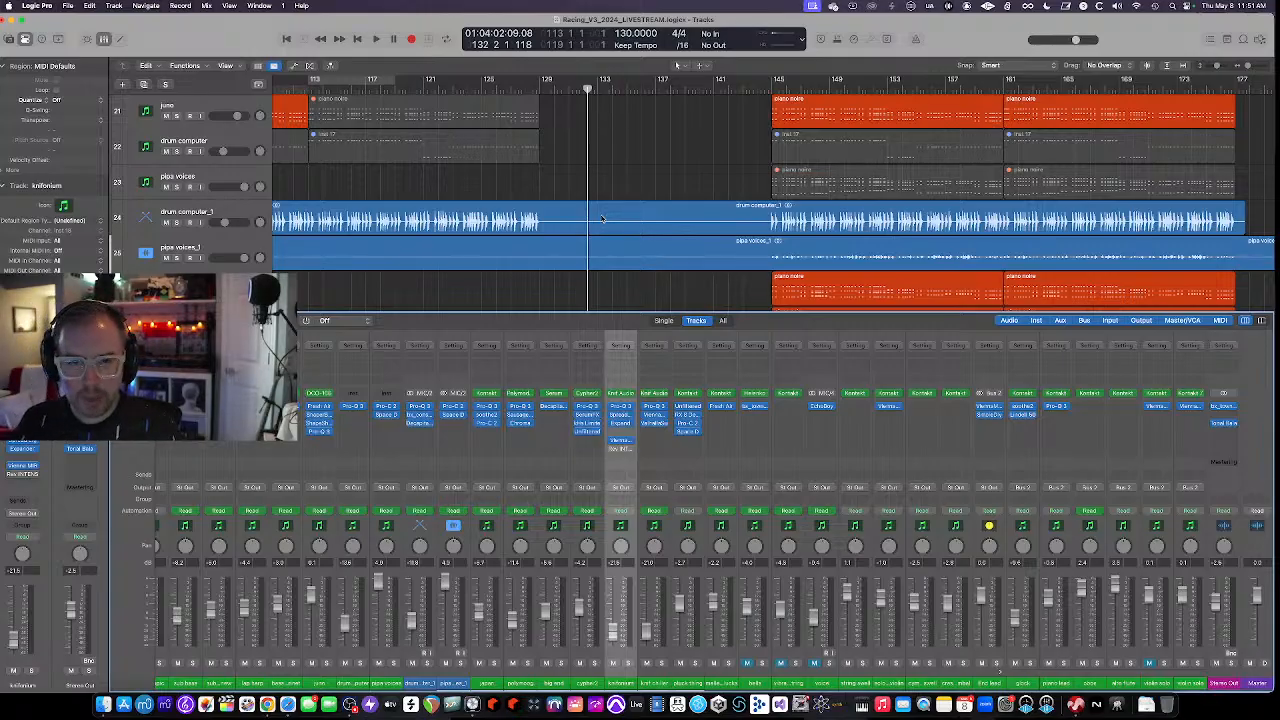
click(104, 39)
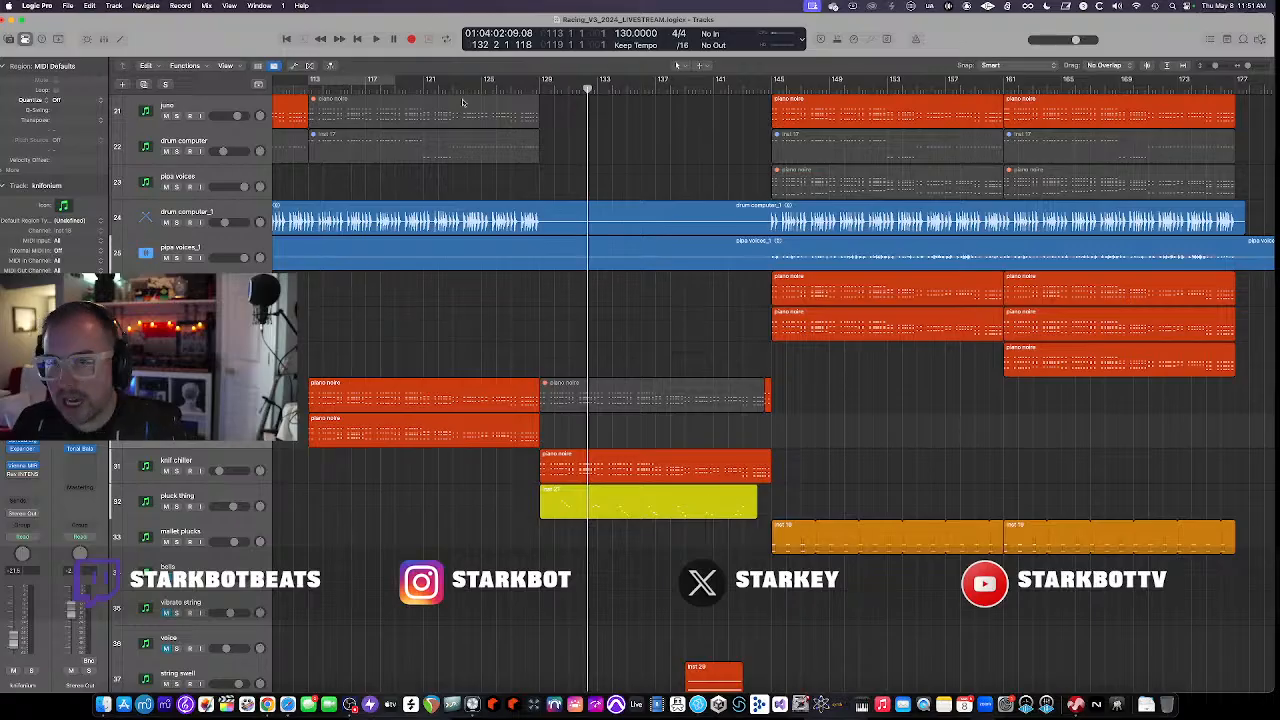
Select the knif chiller track, reduce the track heights, and play the transition into bar 129 from bar 128
key(space)
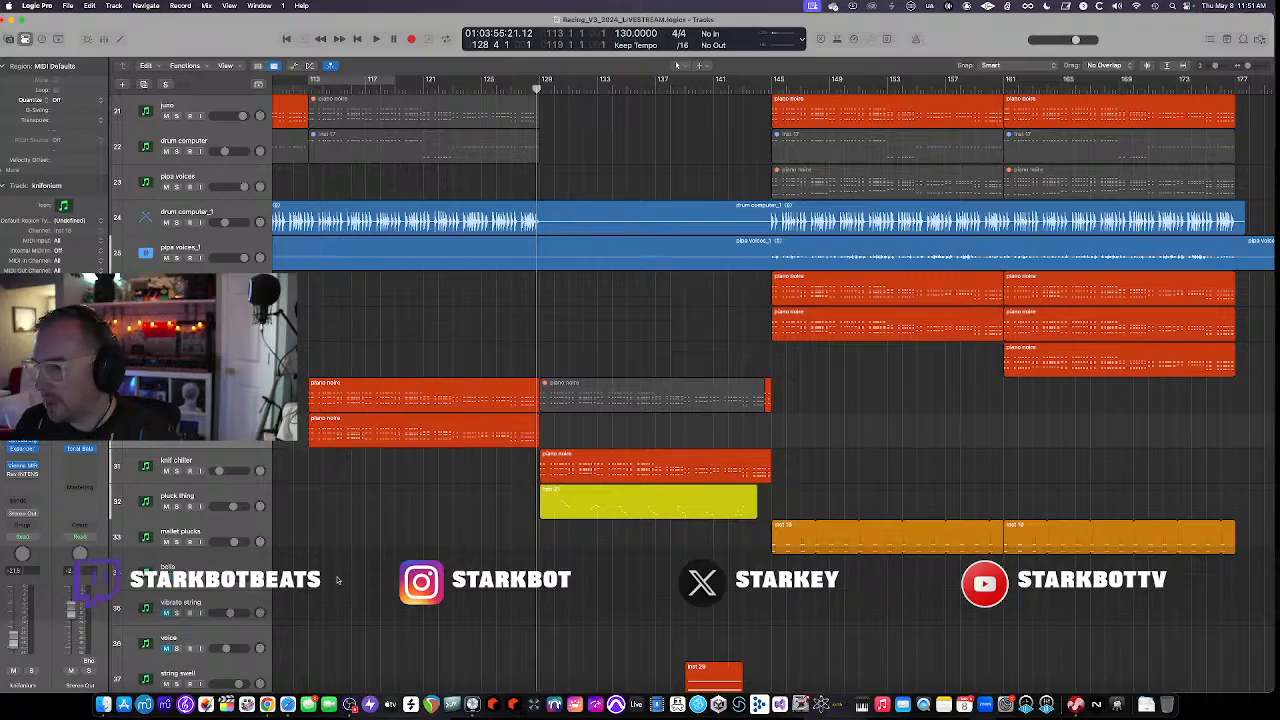
click(203, 467)
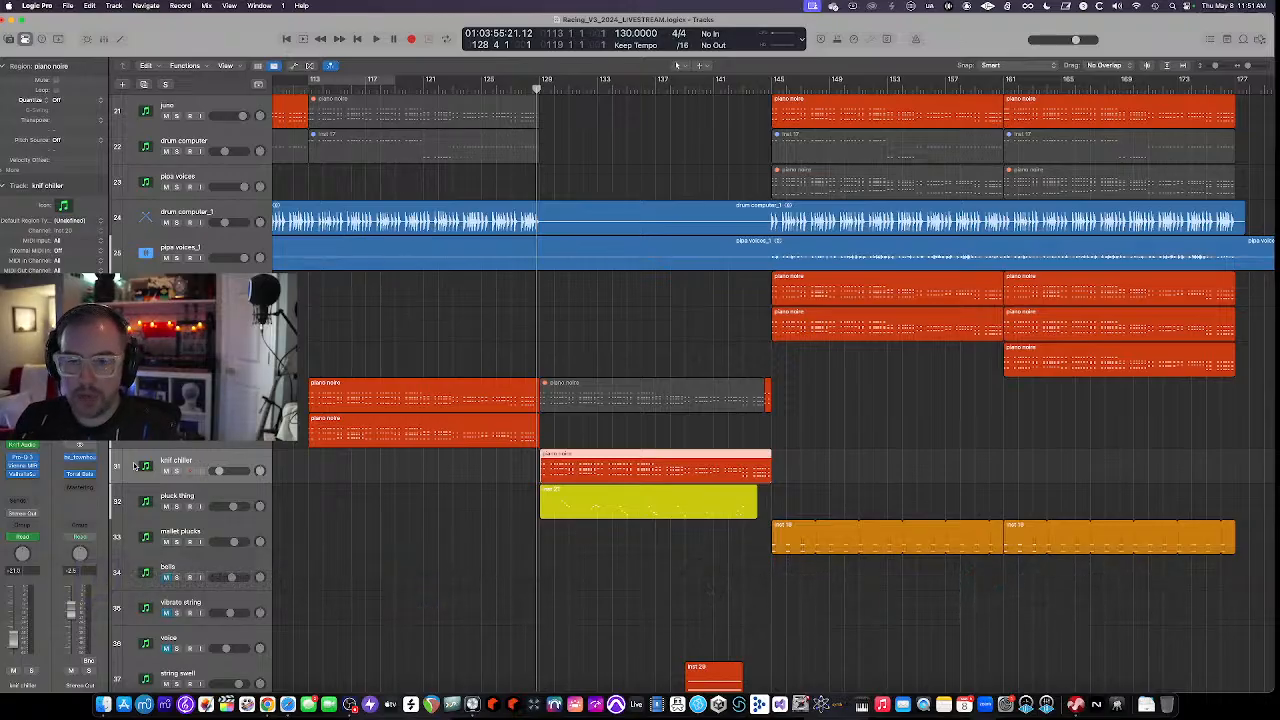
scroll(571, 271, up, 5)
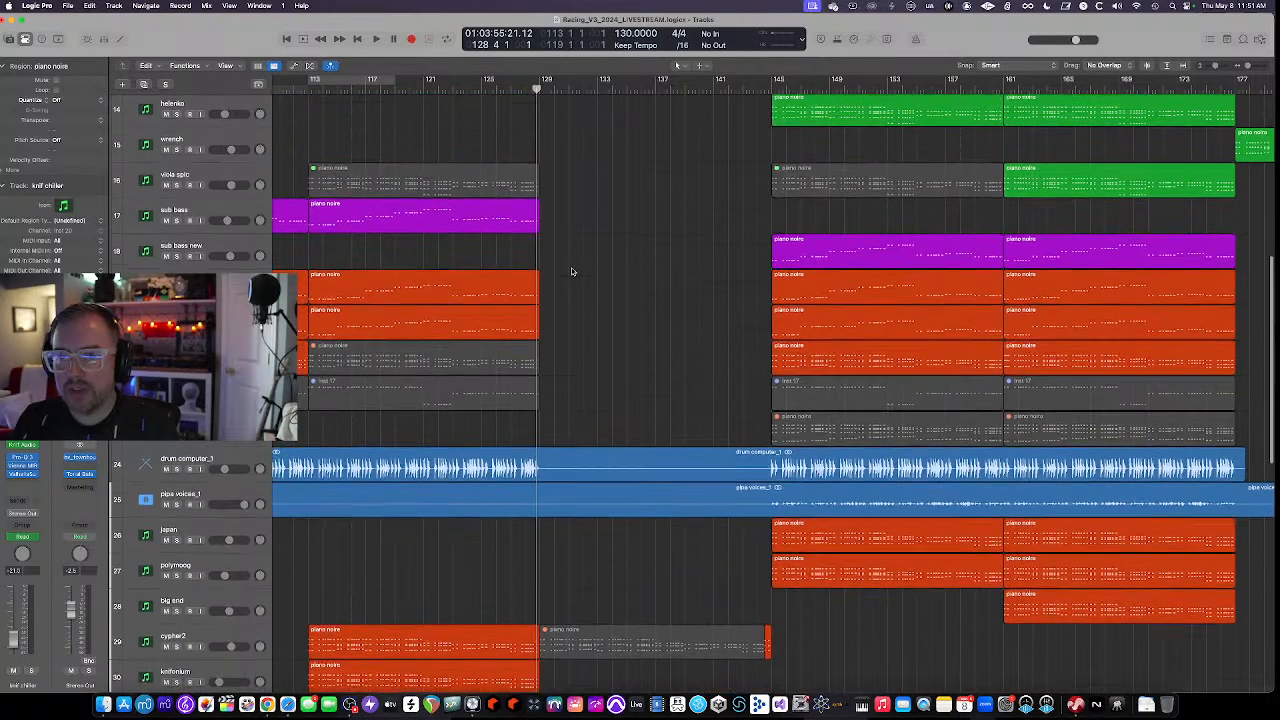
key(super+Up)
key(super+Up)
key(super+Up)
key(space)
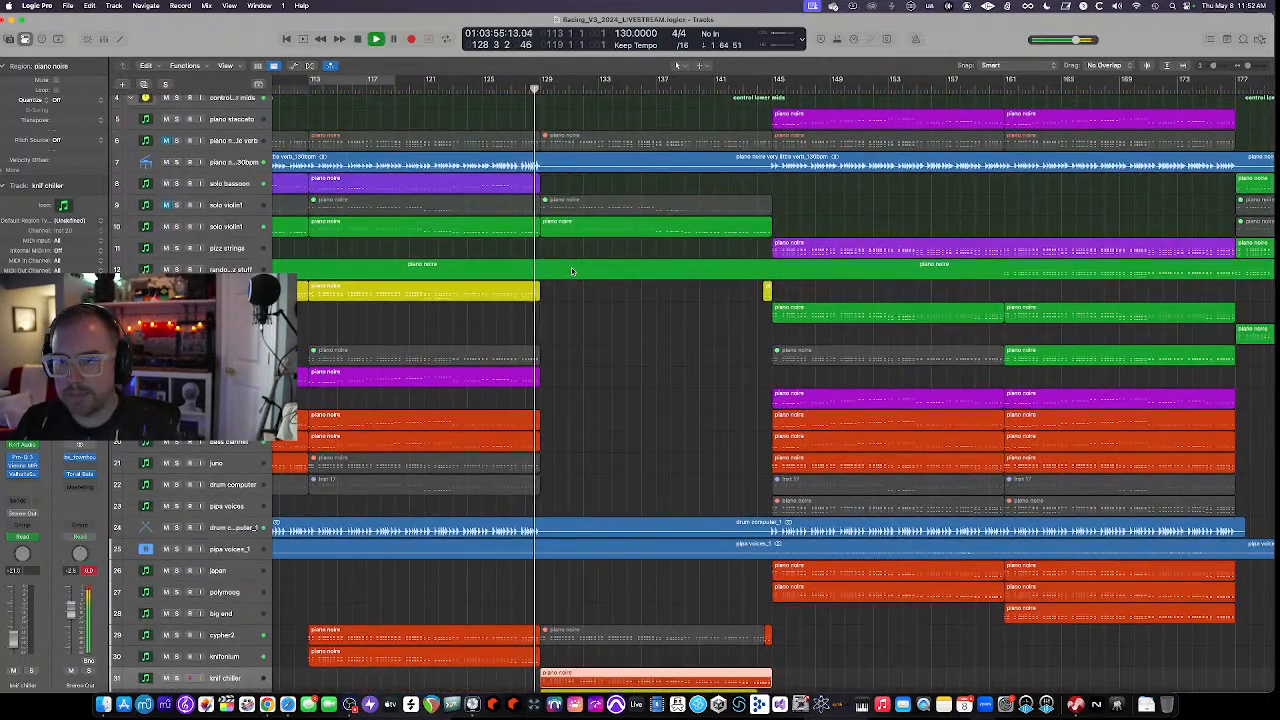
scroll(571, 271, down, 3)
scroll(571, 271, down, 10)
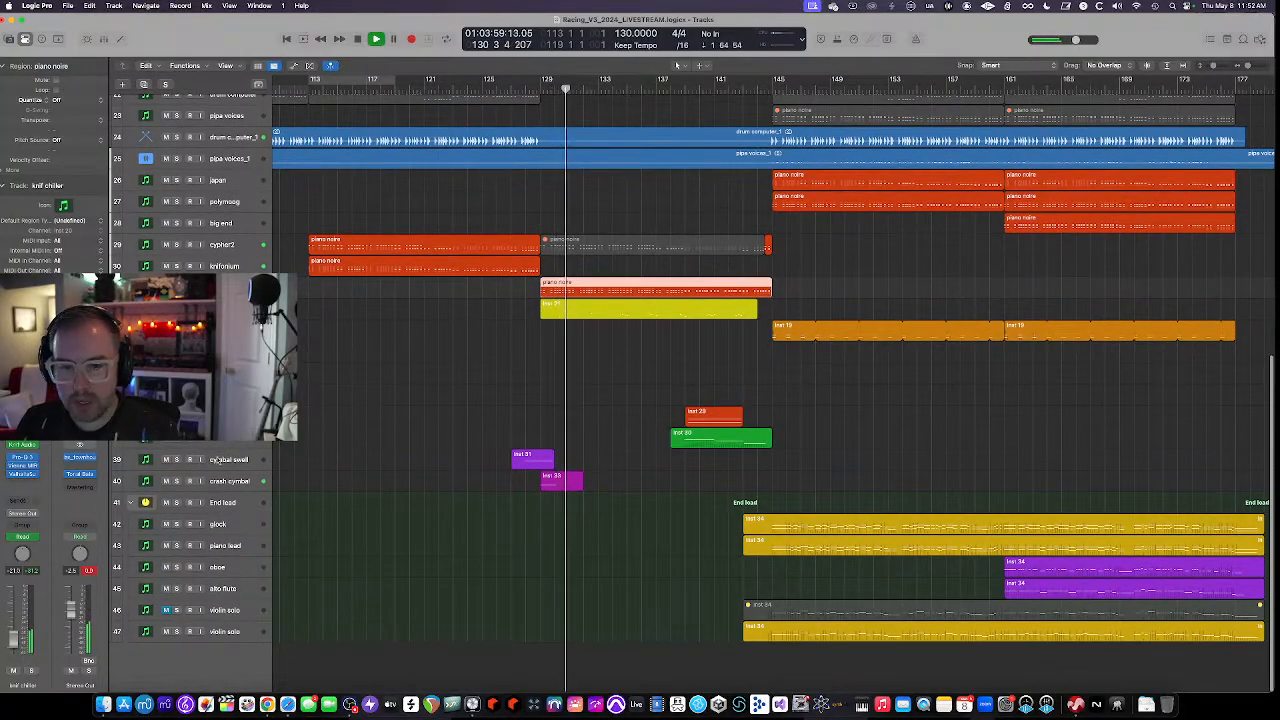
View the Kontakt instrument of the cymbal swell track during playback and close its window
click(222, 460)
click(22, 445)
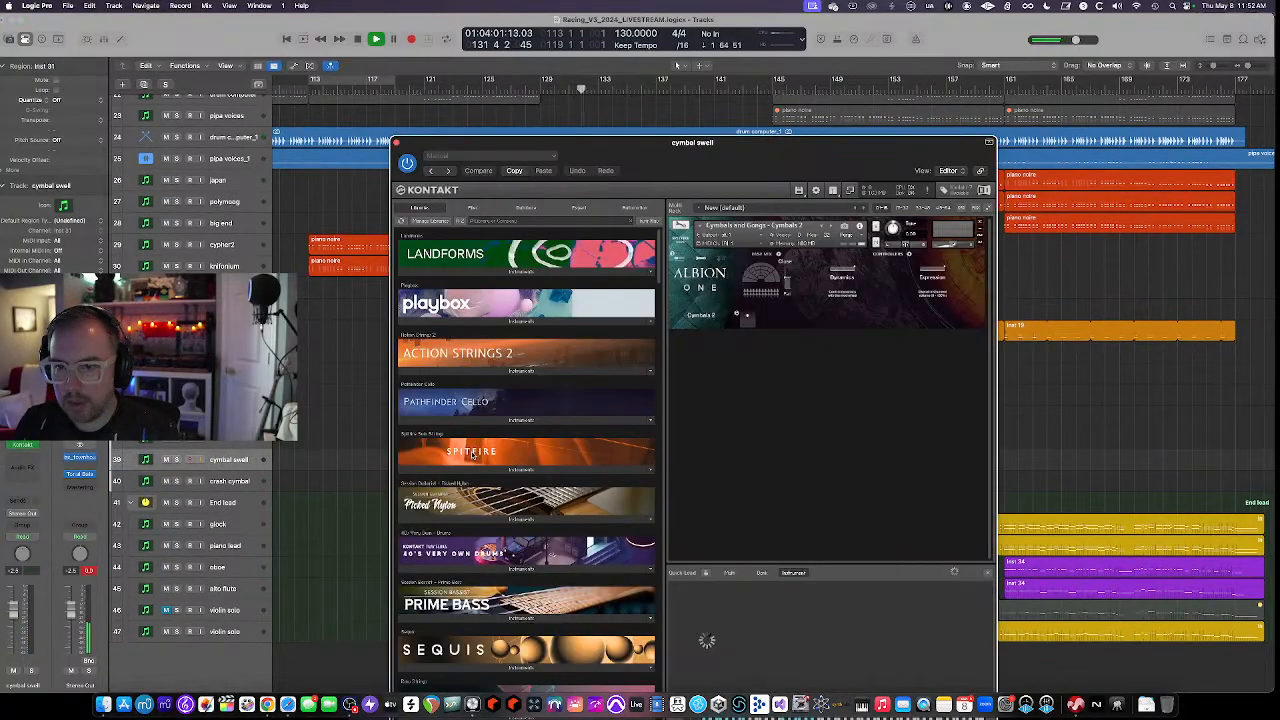
click(396, 144)
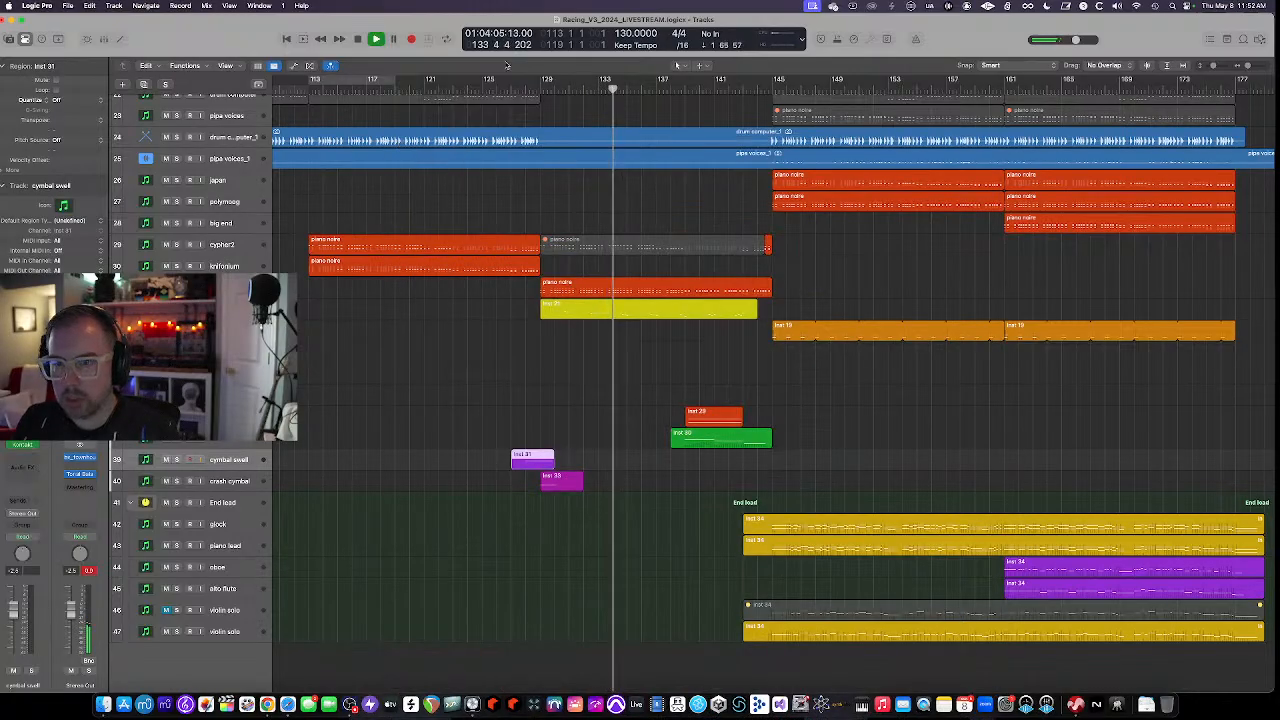
Listen to the knif chiller track soloed, view its Knifonium synth settings, and stop playback with the solo cleared
scroll(566, 206, up, 4)
click(230, 414)
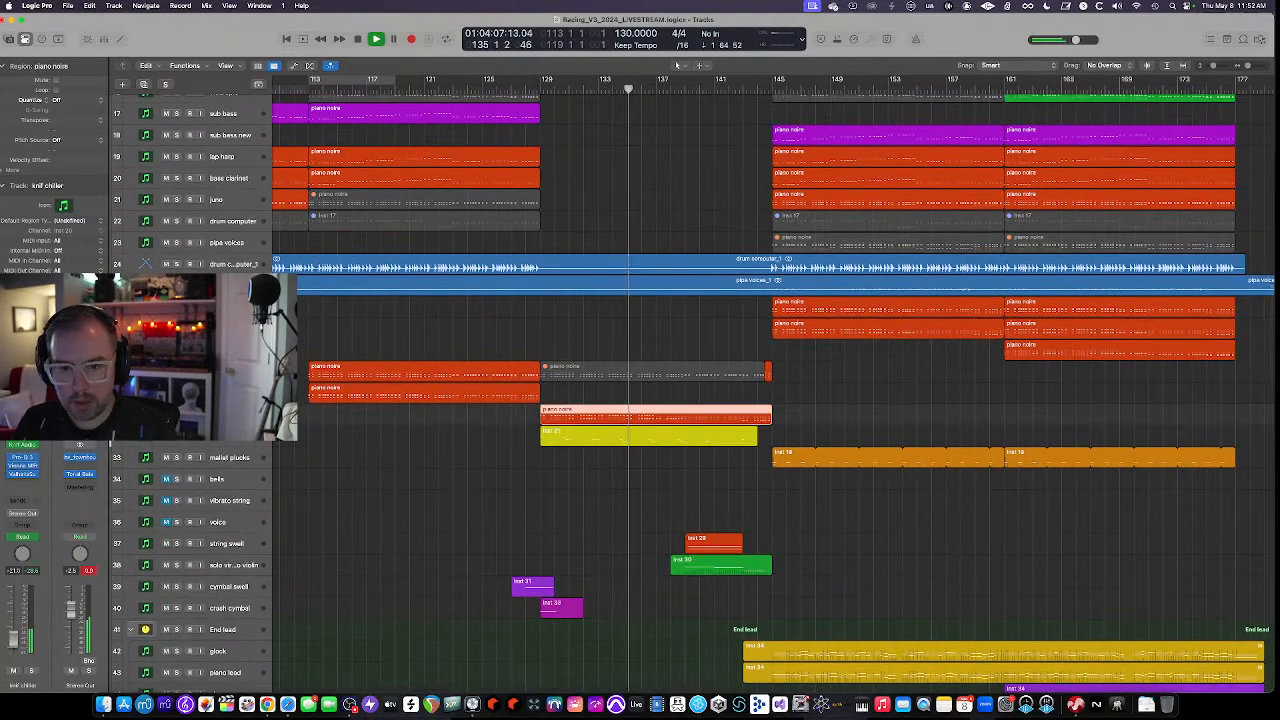
key(s)
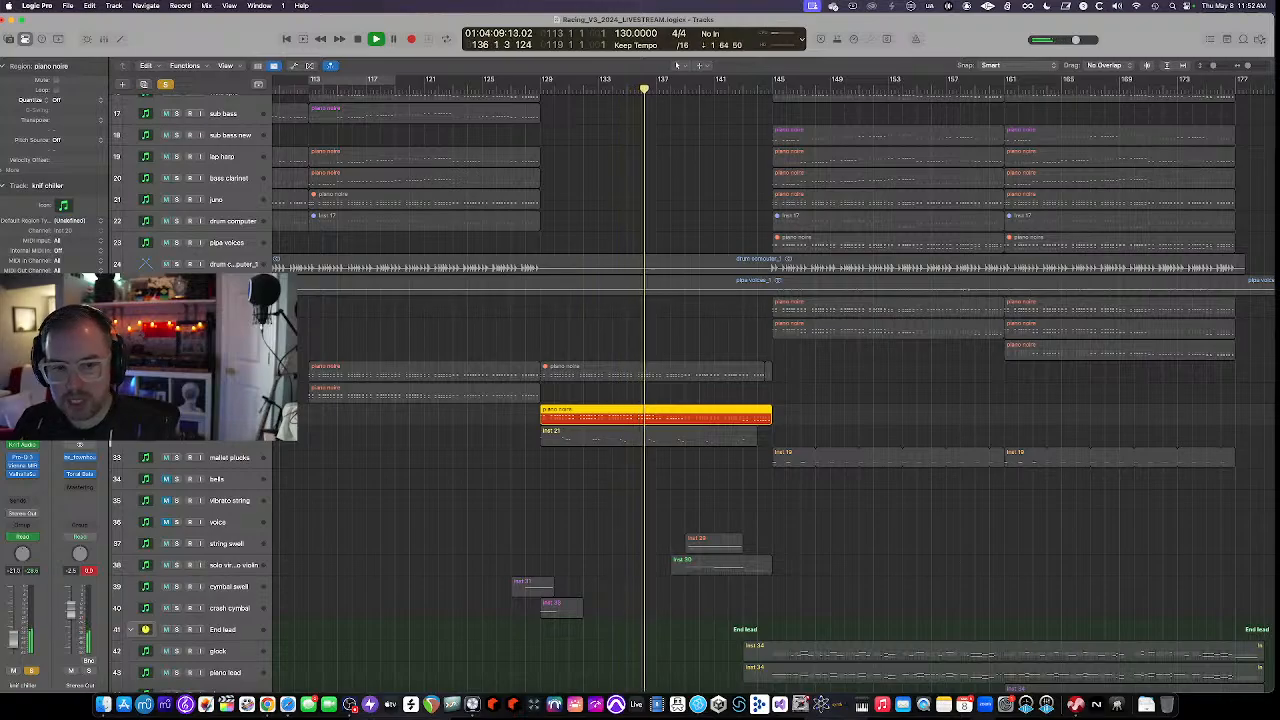
scroll(391, 468, up, 2)
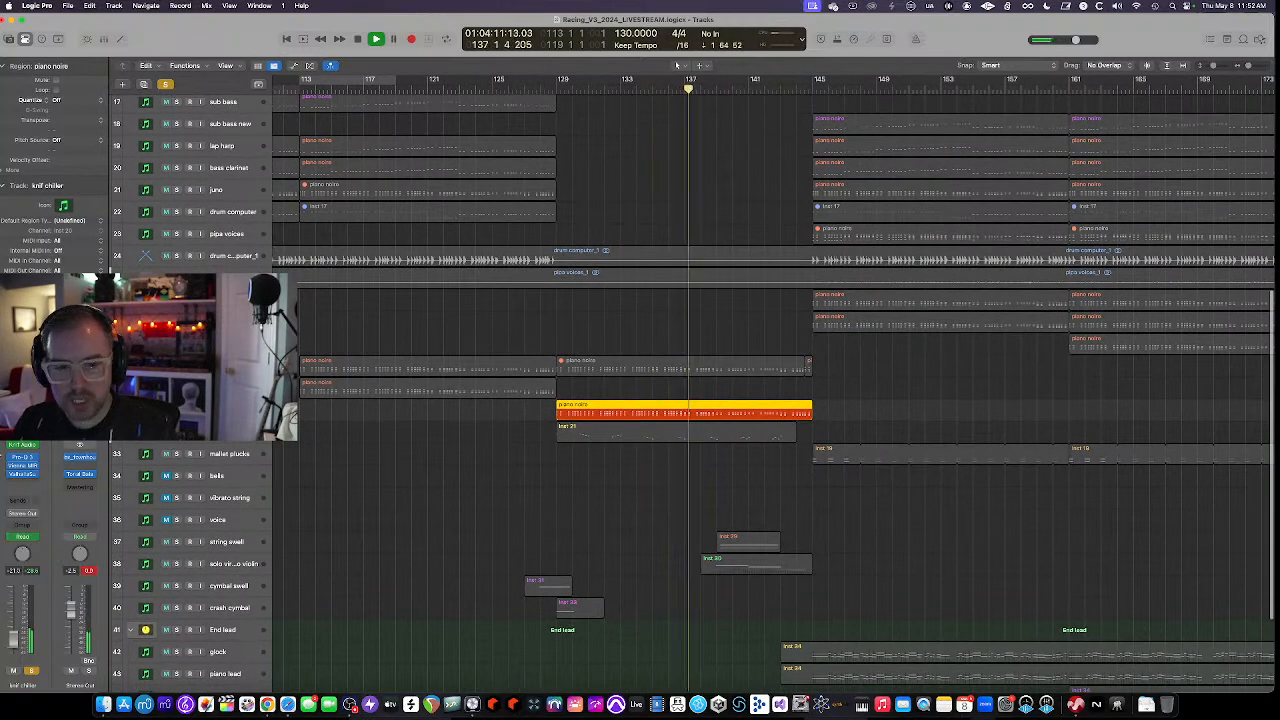
click(22, 445)
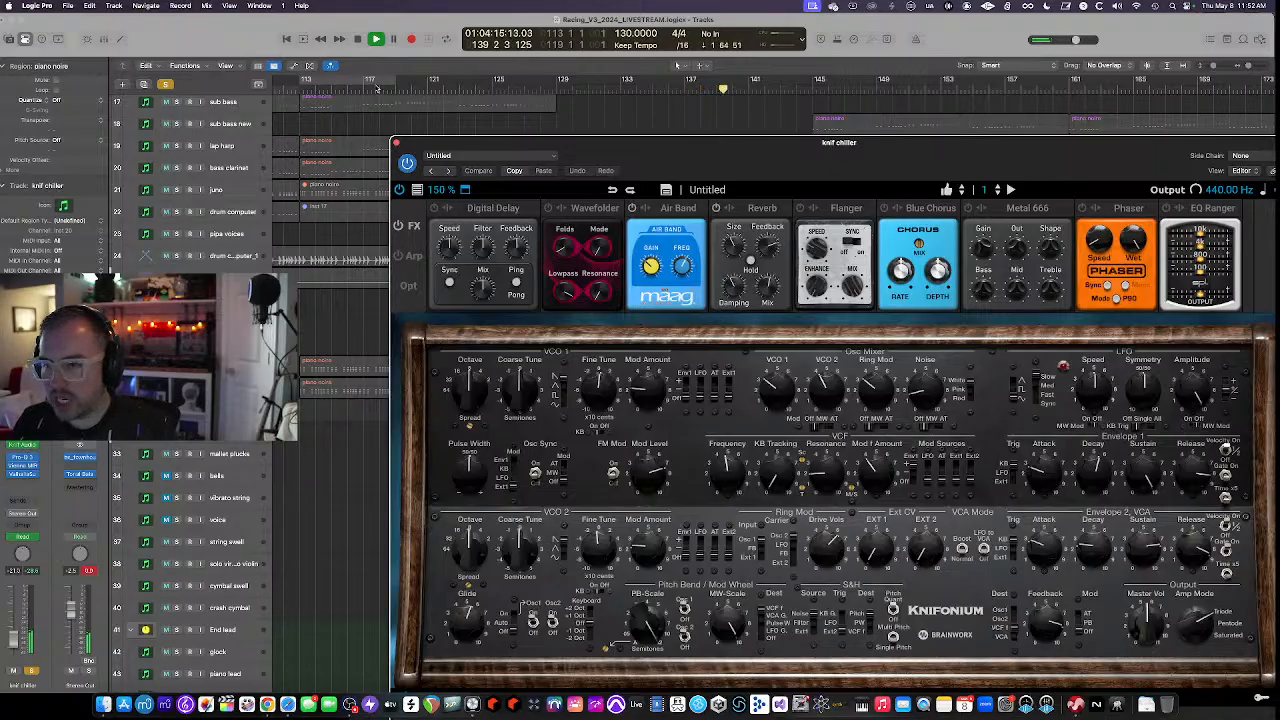
click(396, 143)
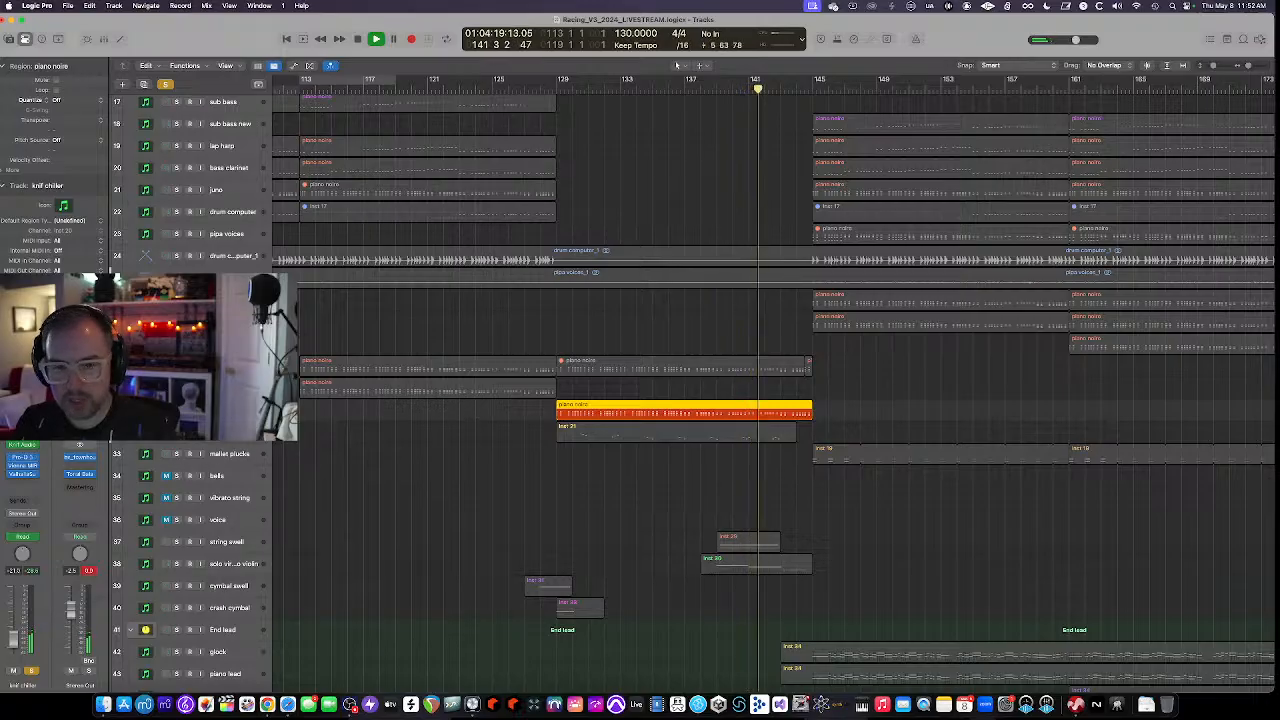
key(space)
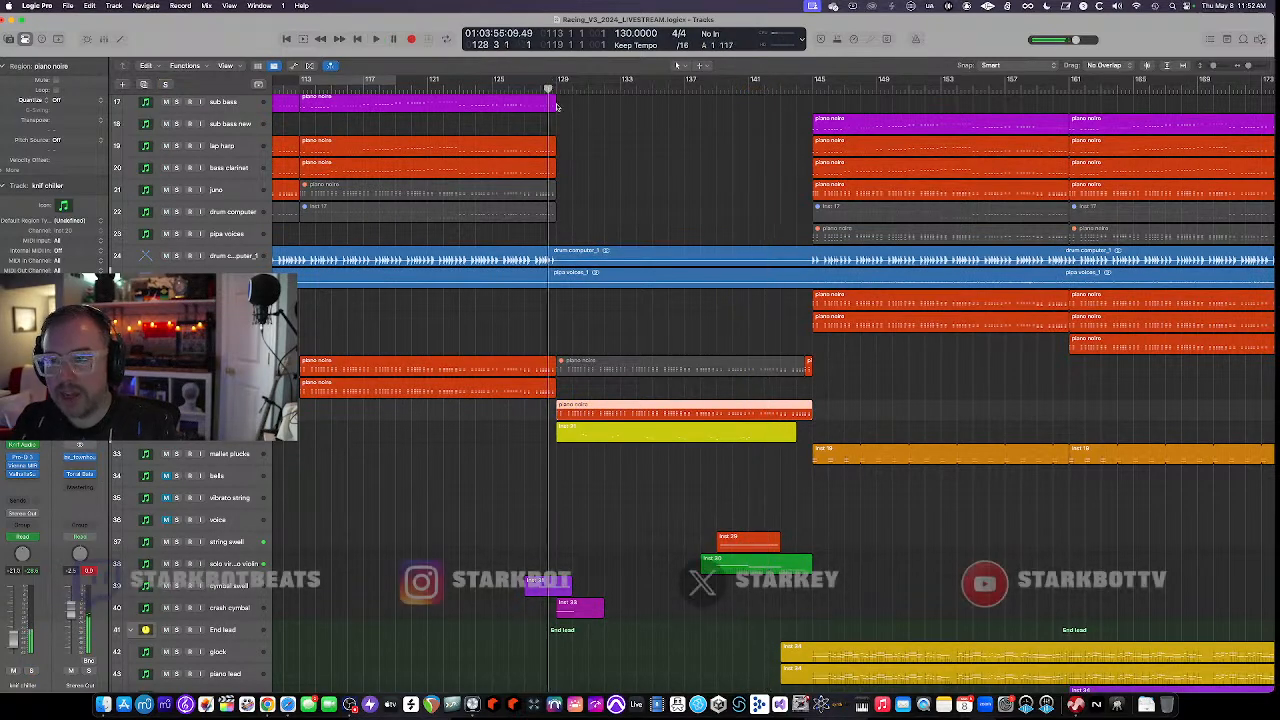
Select the pluck thing track and look over the zoomed-out arrangement from the first tracks down to its region
click(233, 436)
key(super+Left)
key(super+Left)
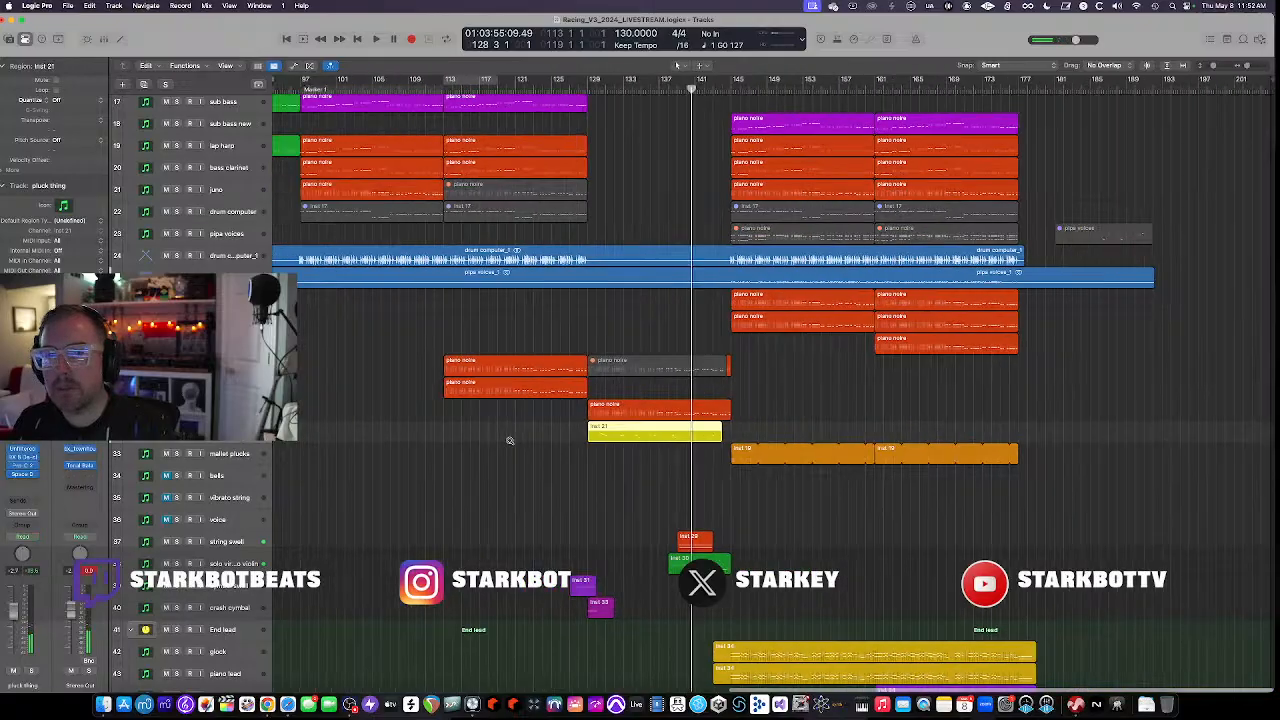
scroll(506, 443, up, 8)
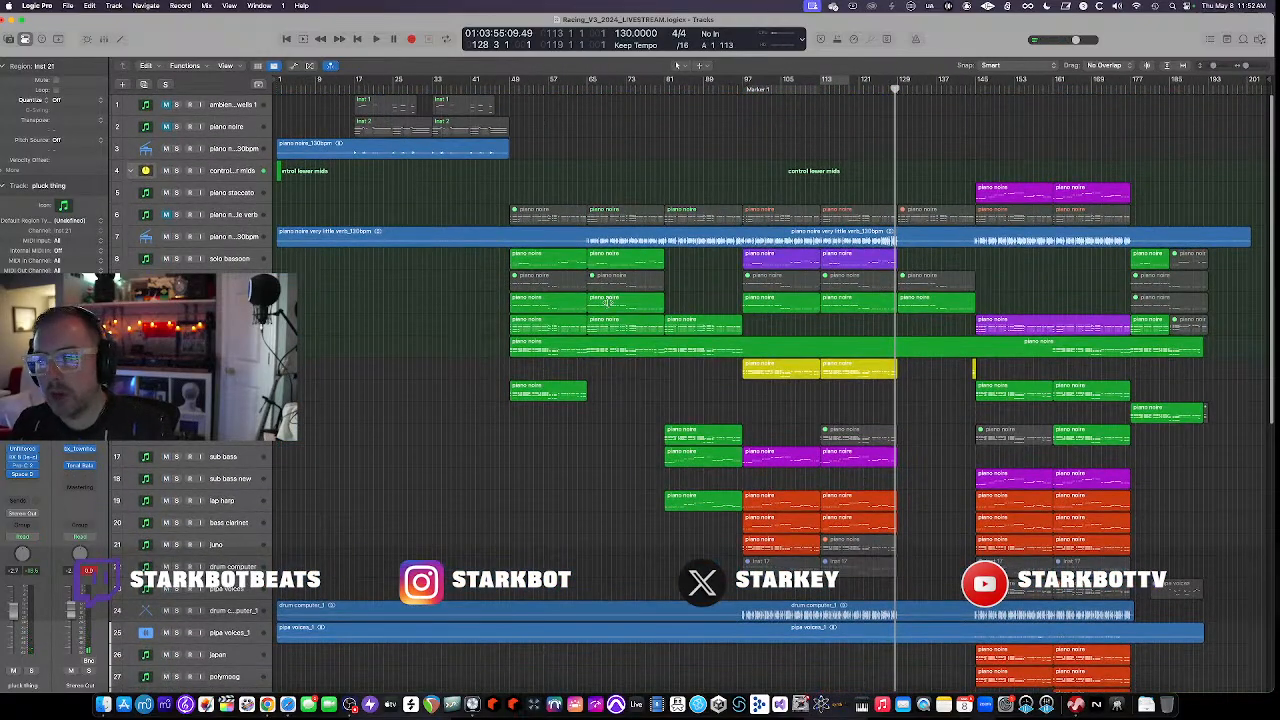
scroll(609, 302, down, 5)
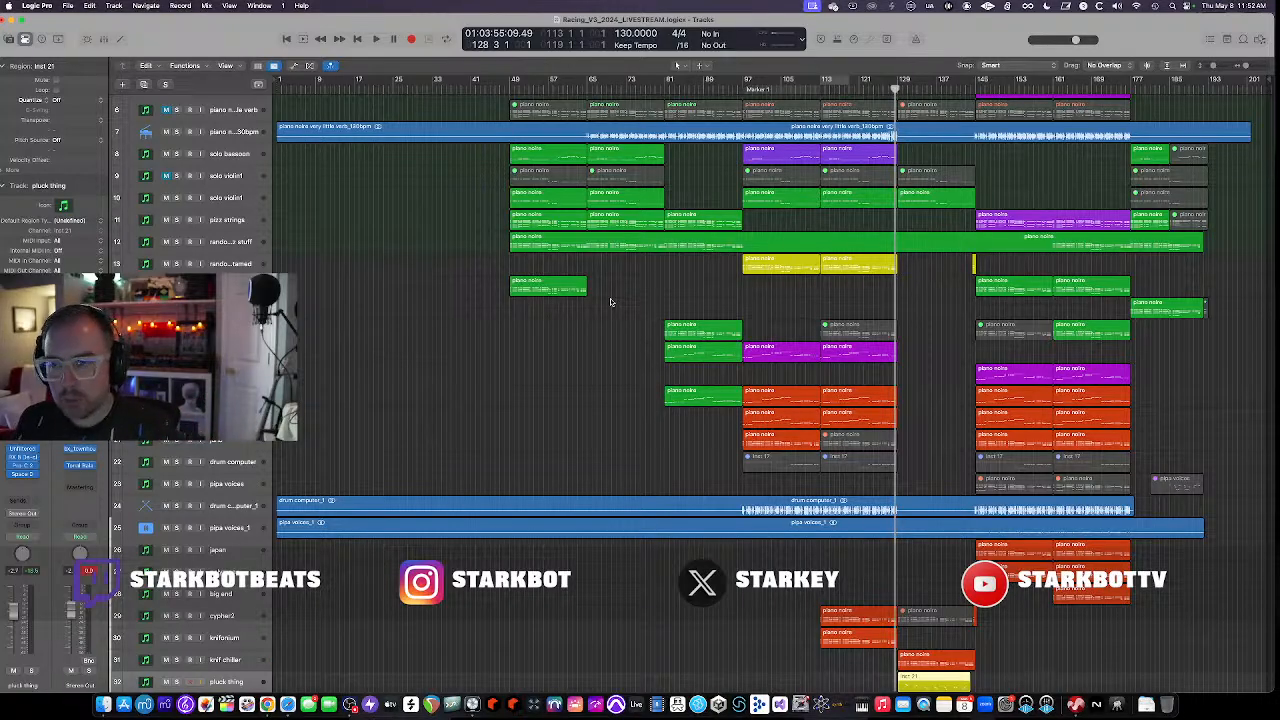
scroll(674, 327, up, 5)
scroll(672, 326, down, 8)
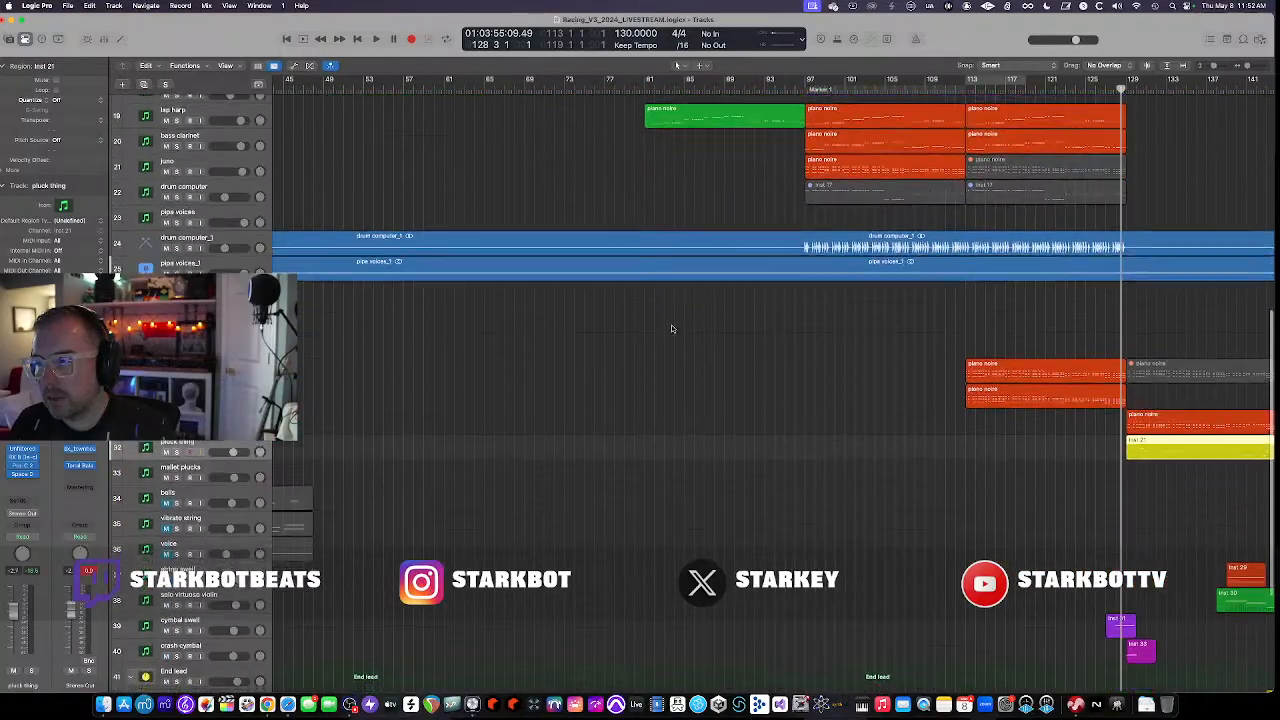
Play the arrangement from bar 128 and solo the pluck thing track
scroll(671, 325, right, 10)
scroll(660, 327, right, 2)
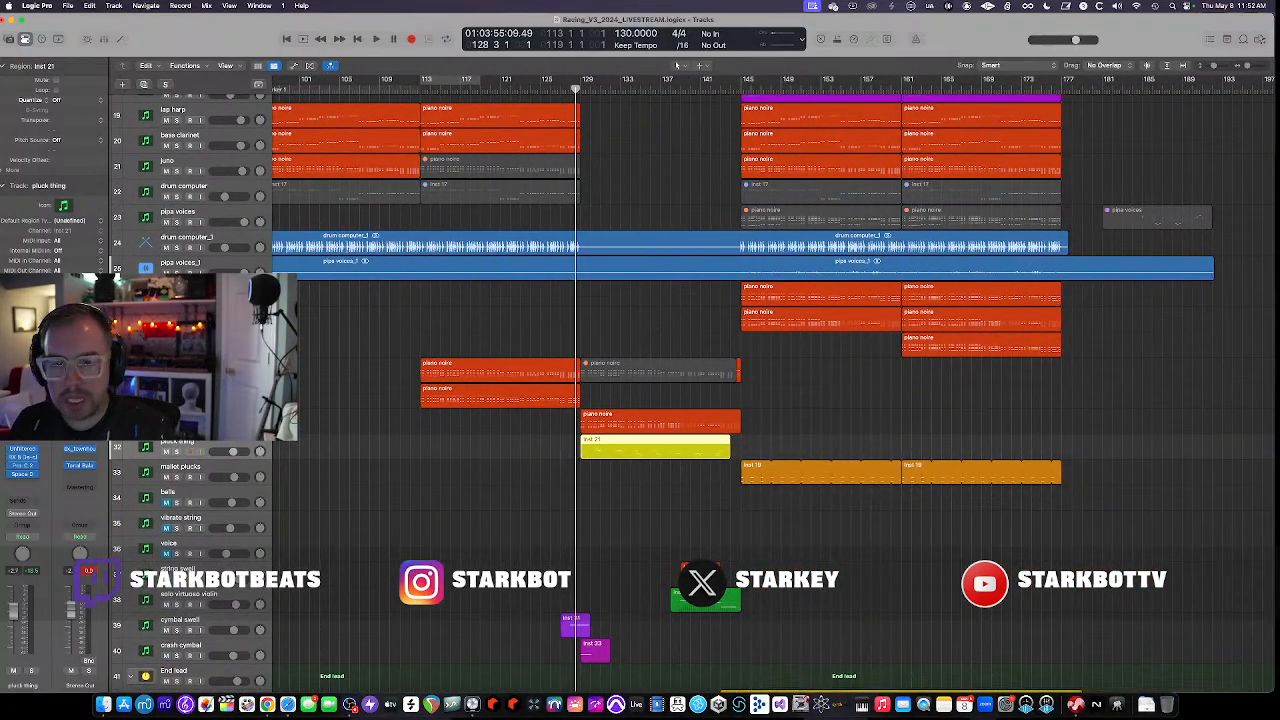
key(space)
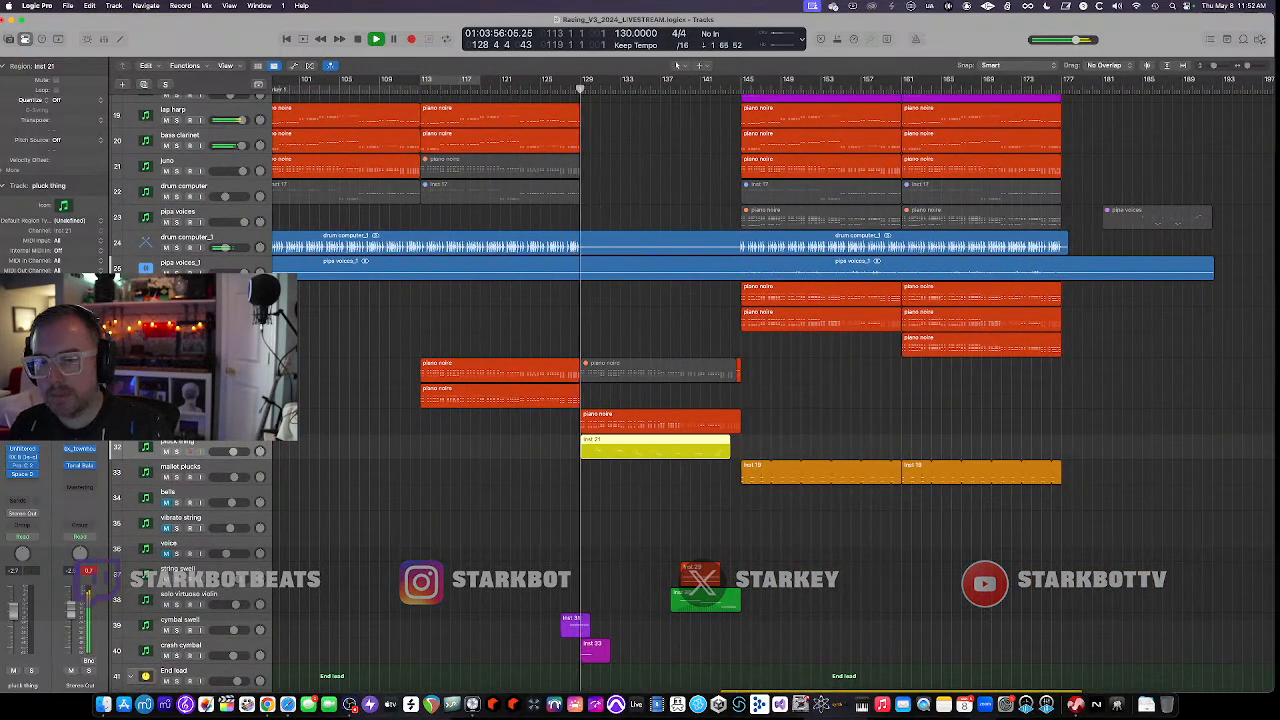
click(177, 452)
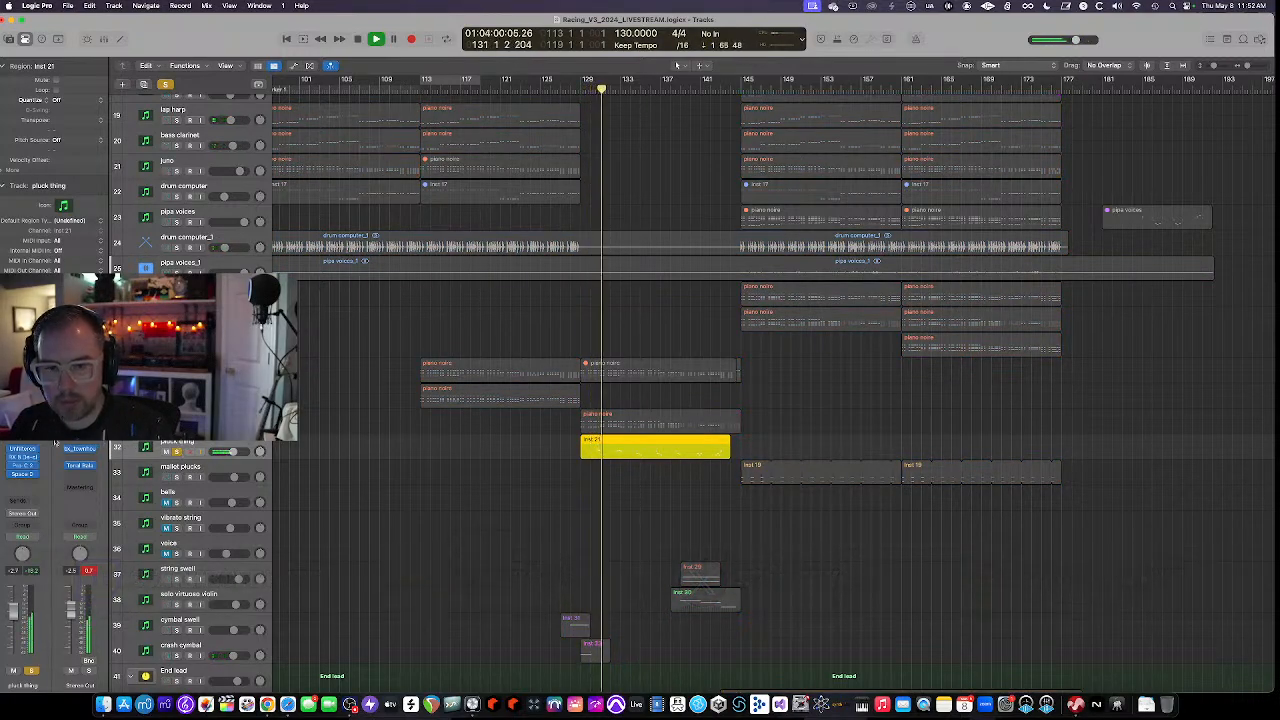
Bypass the insert effects on the pluck thing track and set a cycle range from bar 129 to 133
click(10, 474)
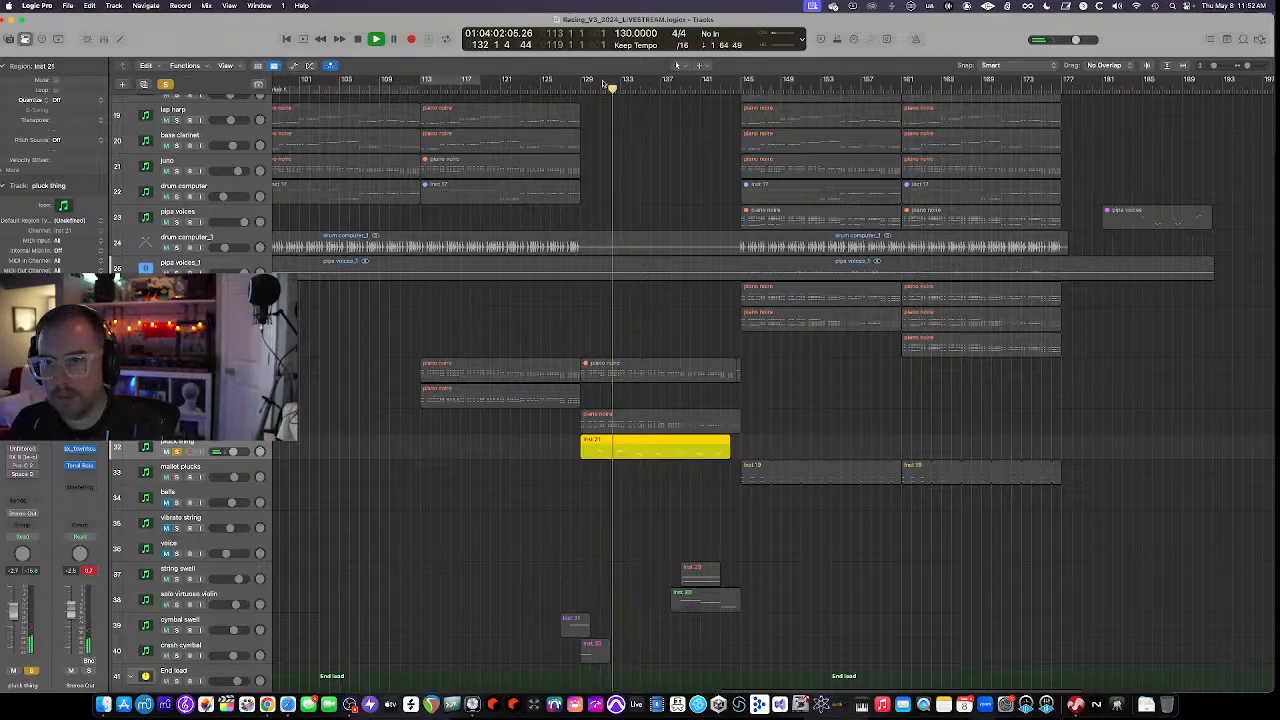
drag(589, 86, 624, 82)
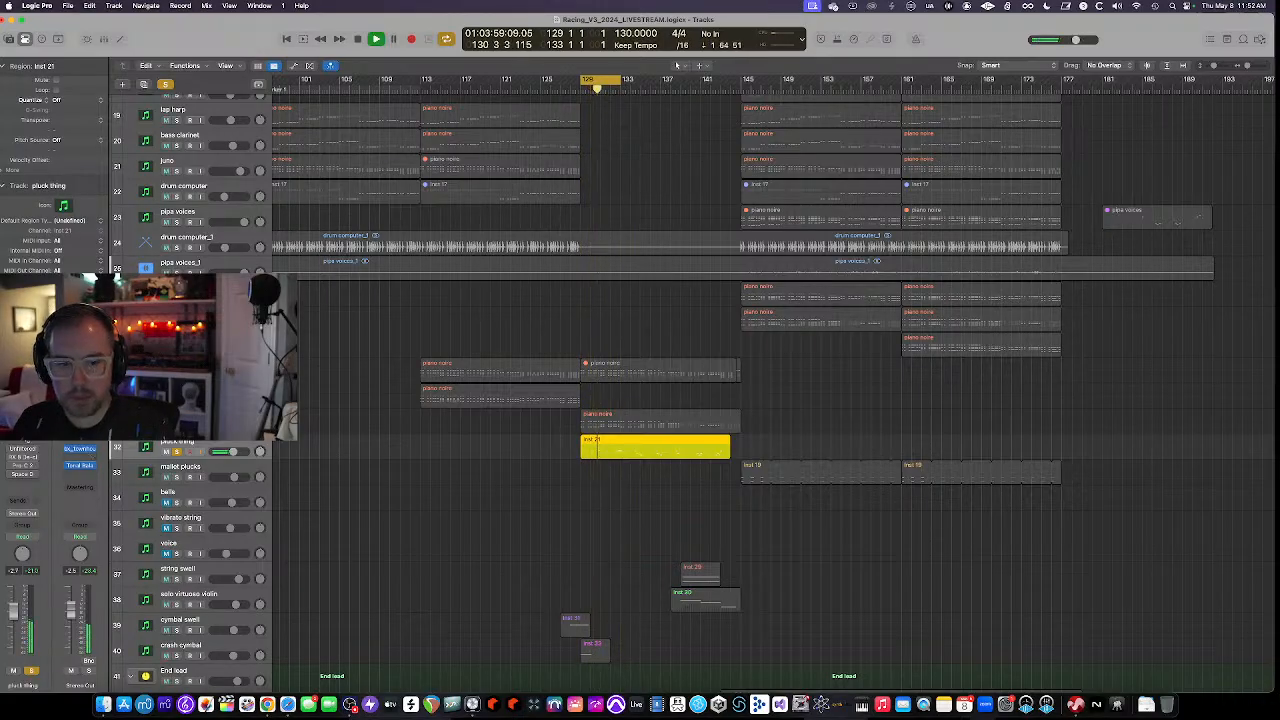
View the pluck thing track's Kontakt instrument during playback, browse its Synths quick-load folder, and close the window
click(22, 431)
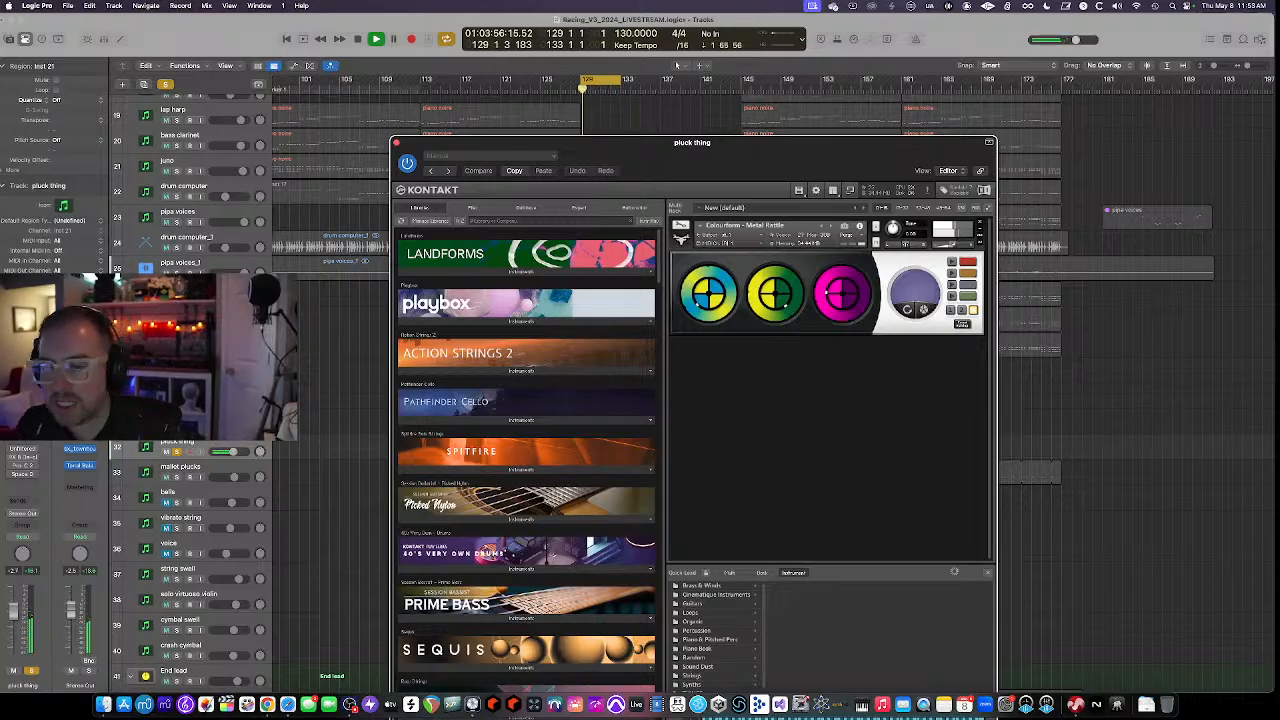
click(692, 685)
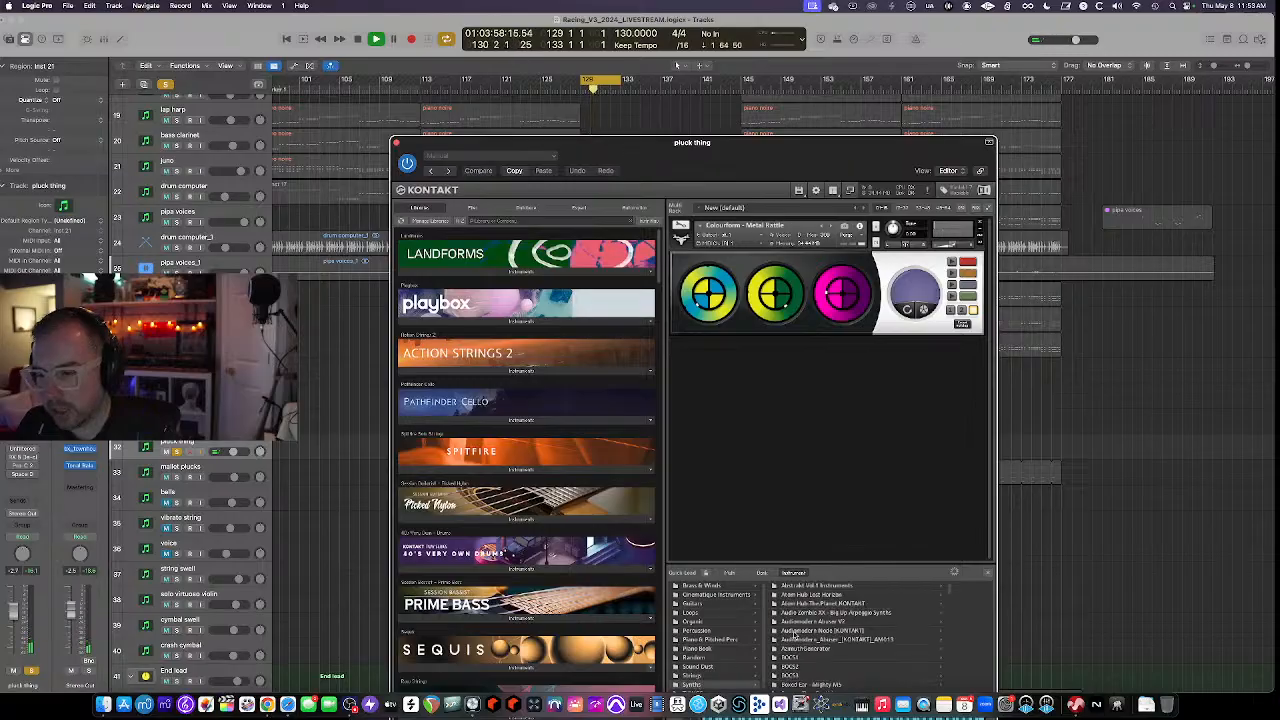
scroll(816, 630, down, 5)
drag(769, 163, 746, 98)
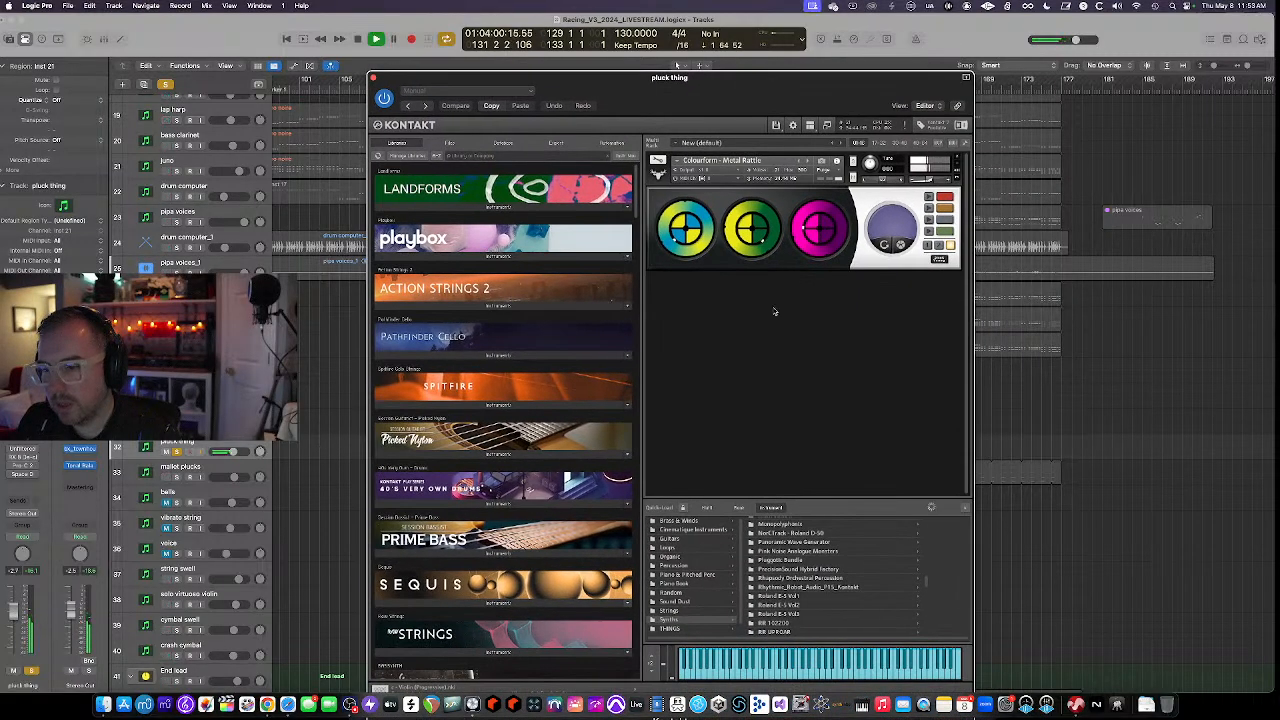
scroll(808, 563, up, 10)
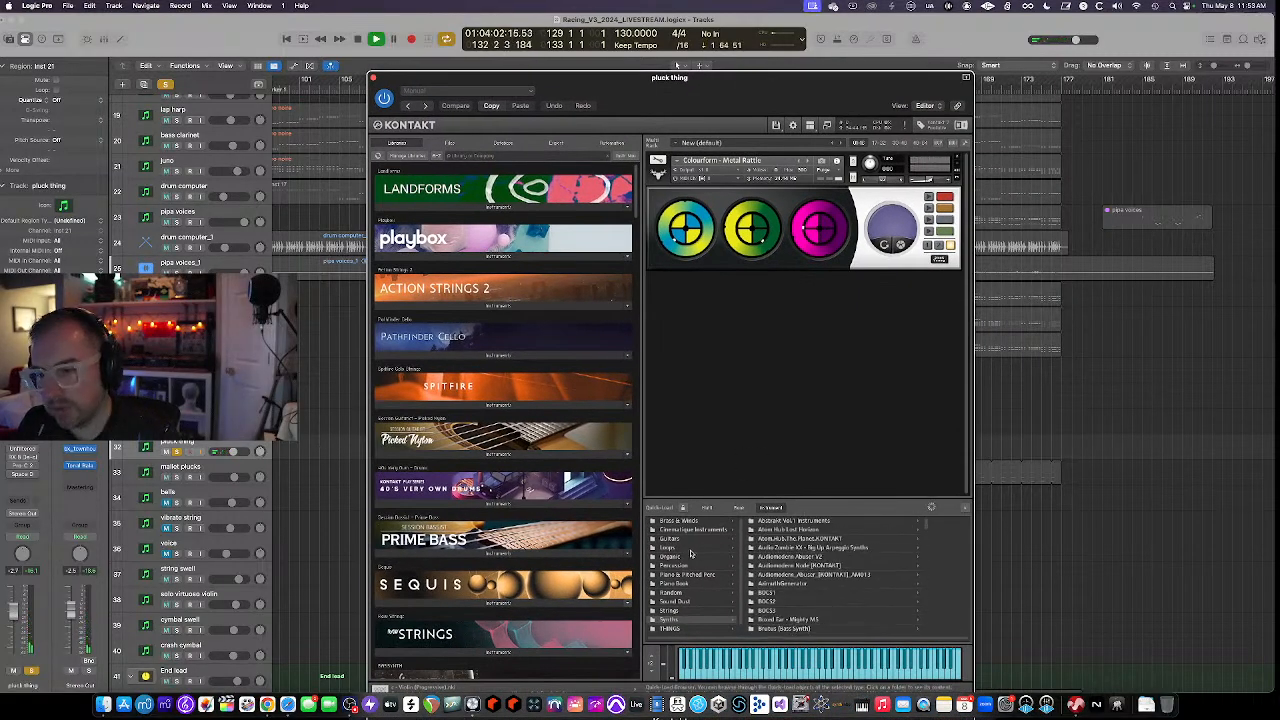
scroll(785, 568, down, 15)
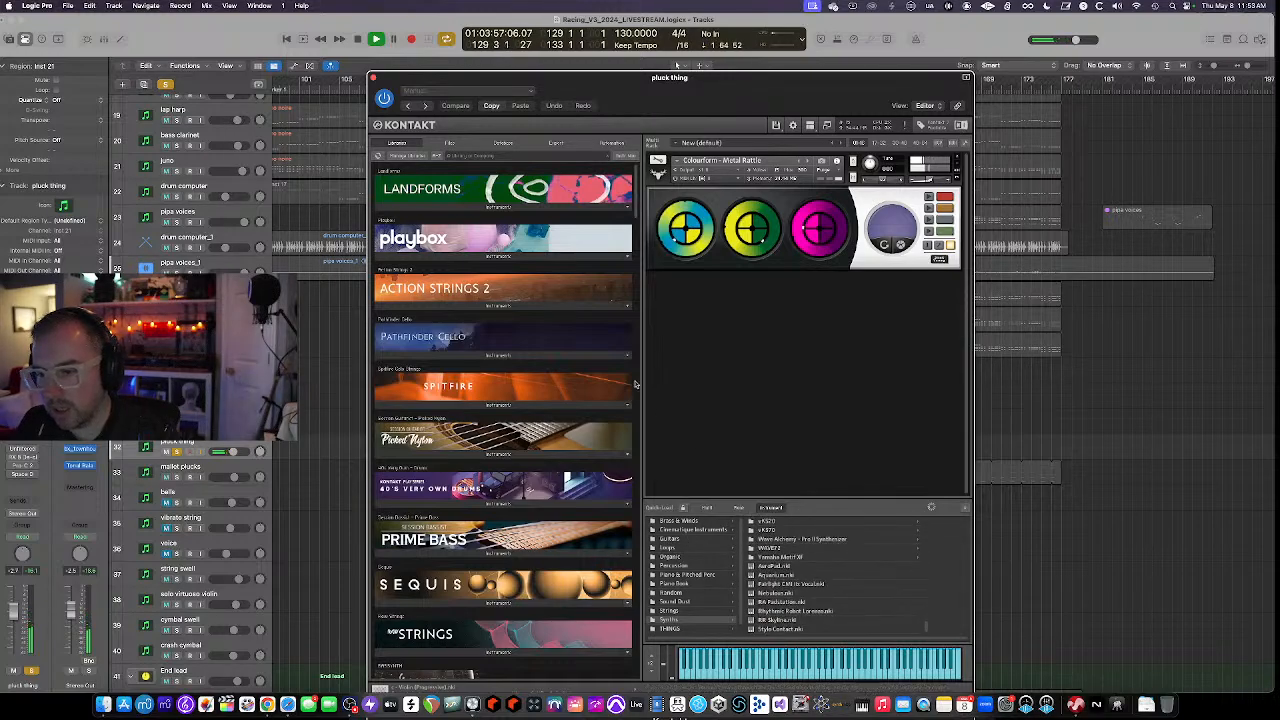
scroll(505, 420, down, 3)
click(373, 78)
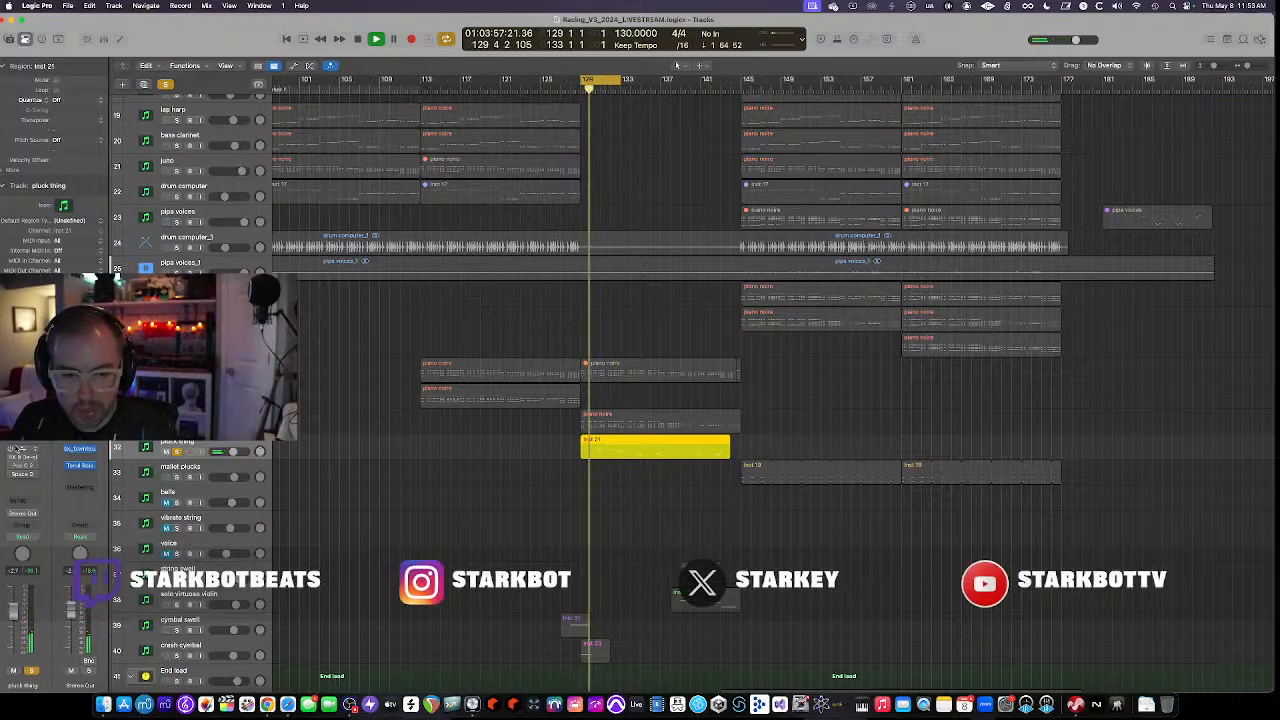
Re-enable and open the Byome effect on the pluck thing track, and inspect its chain through the Basic Filter and its effect options
click(18, 452)
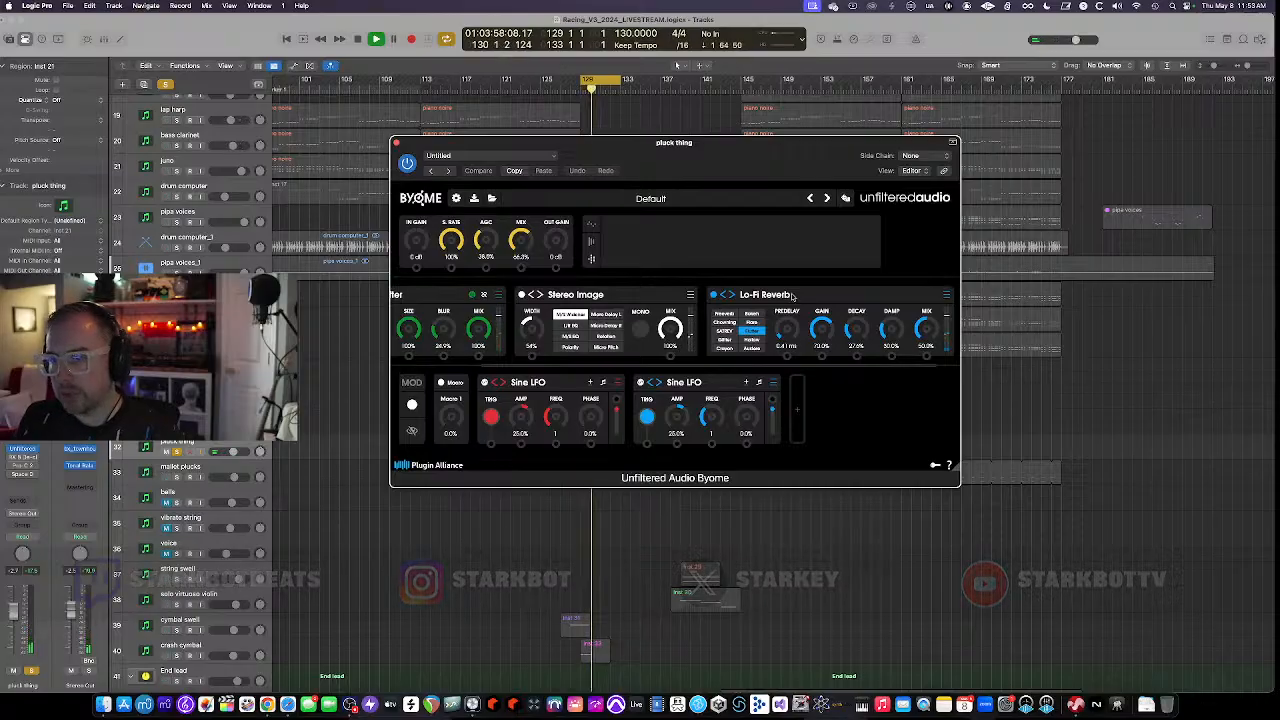
scroll(821, 310, right, 2)
scroll(900, 318, right, 1)
scroll(946, 320, right, 5)
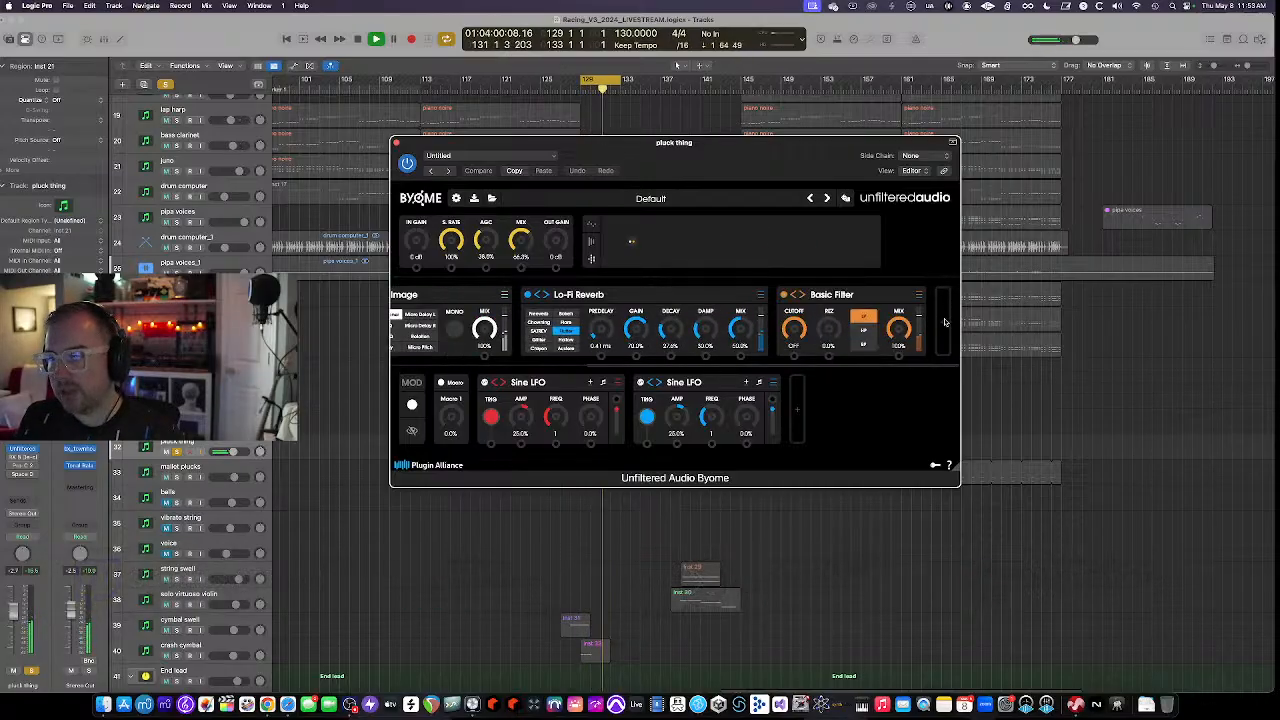
click(919, 295)
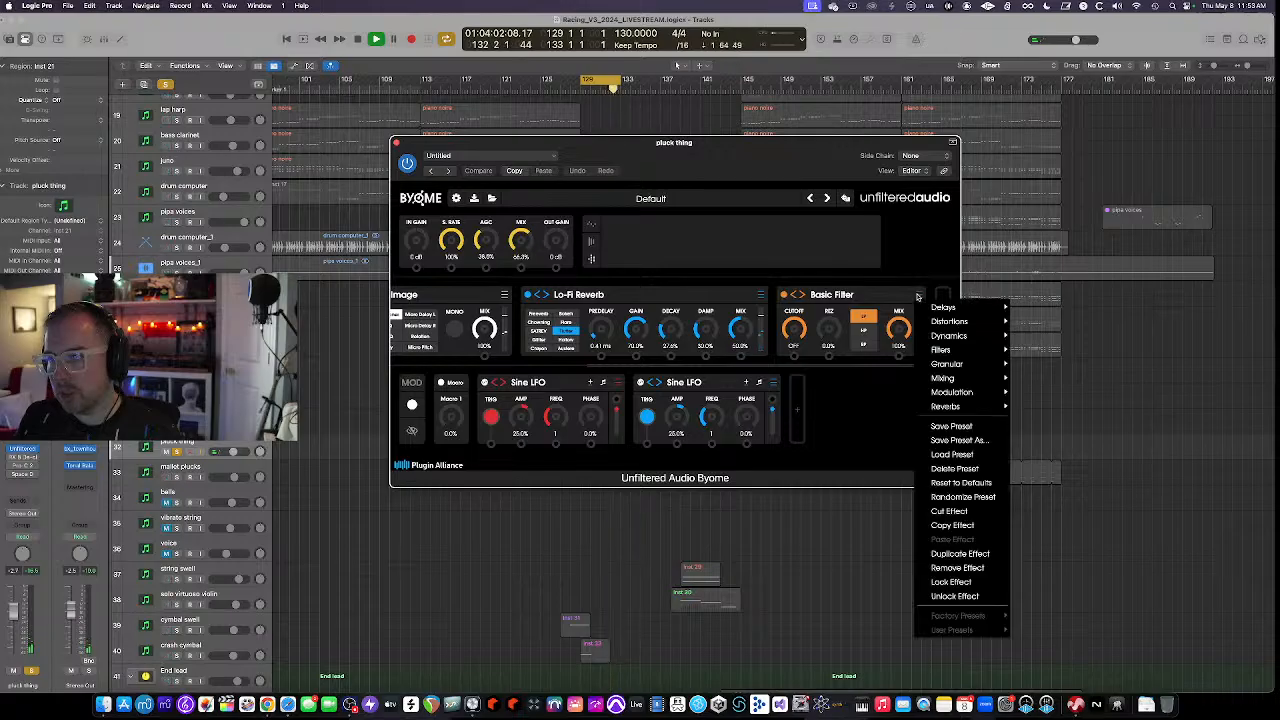
mouse_move(959, 322)
click(797, 297)
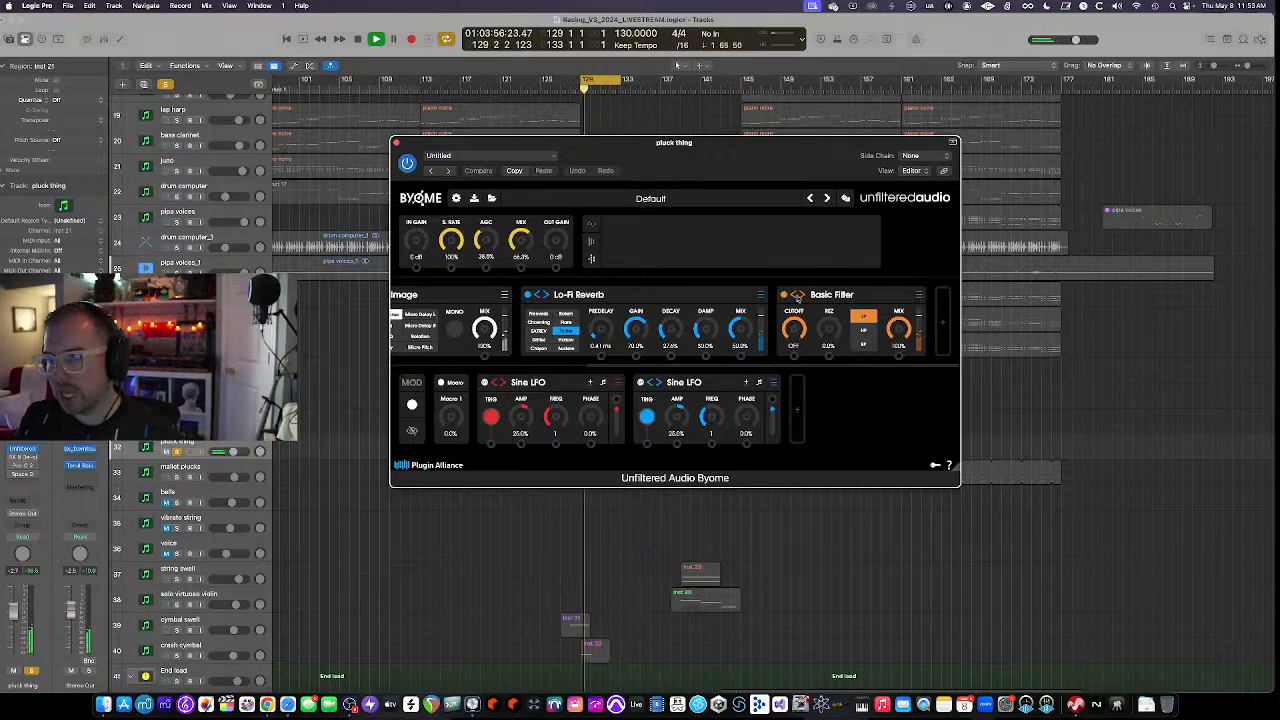
Review Byome's Pitch Shifter, Stereo Image and Lo-Fi Reverb modules and its sine LFOs, and stop playback
scroll(666, 305, left, 5)
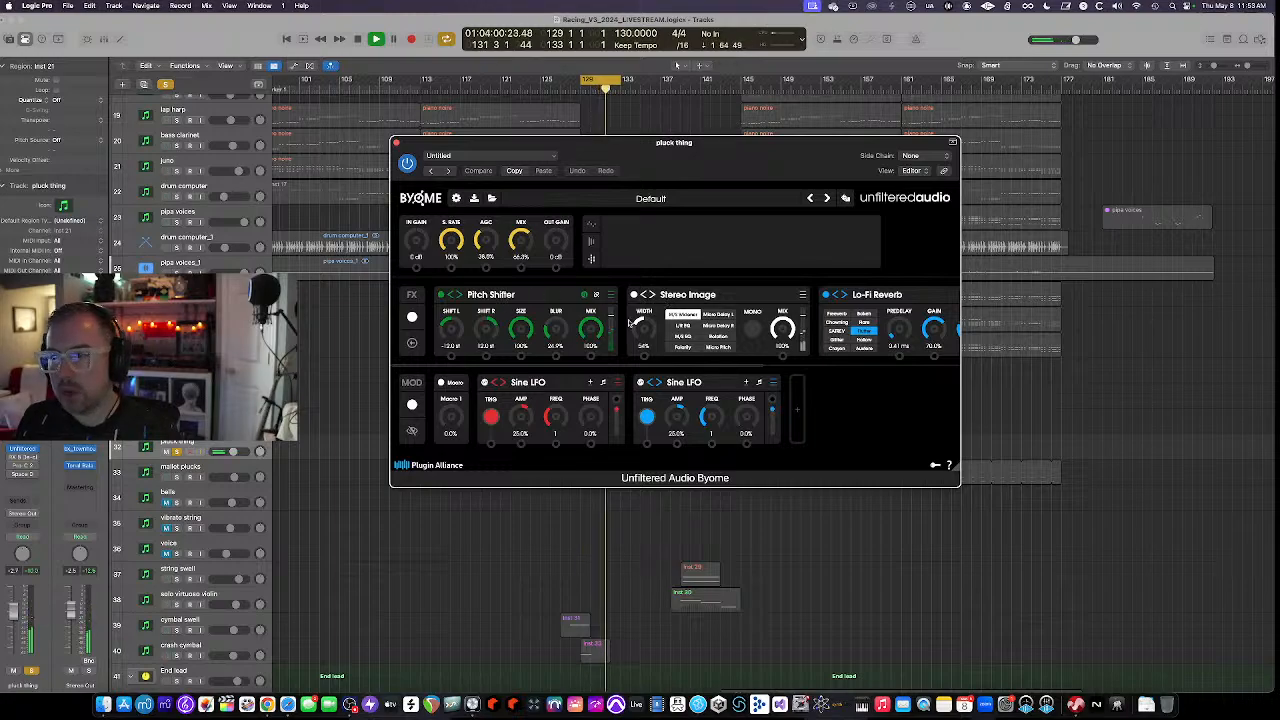
scroll(856, 296, right, 2)
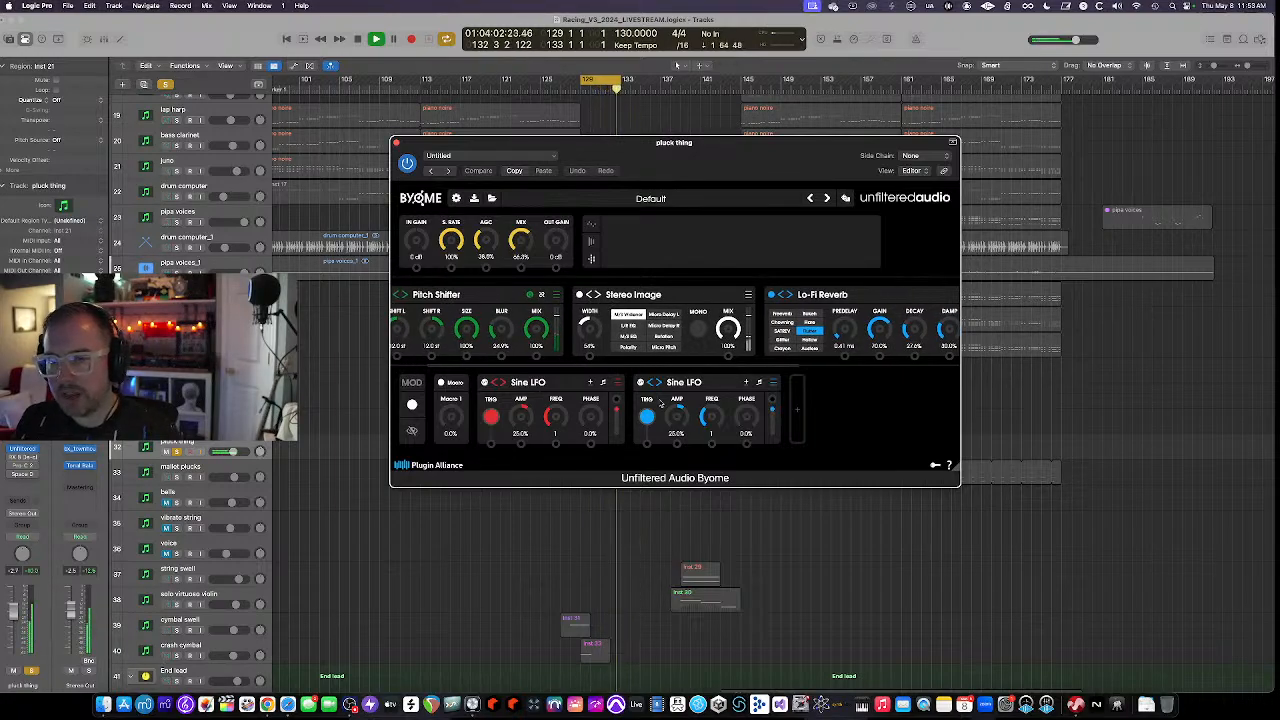
mouse_move(677, 444)
mouse_down()
mouse_move(627, 348)
mouse_move(598, 360)
mouse_move(678, 463)
mouse_up()
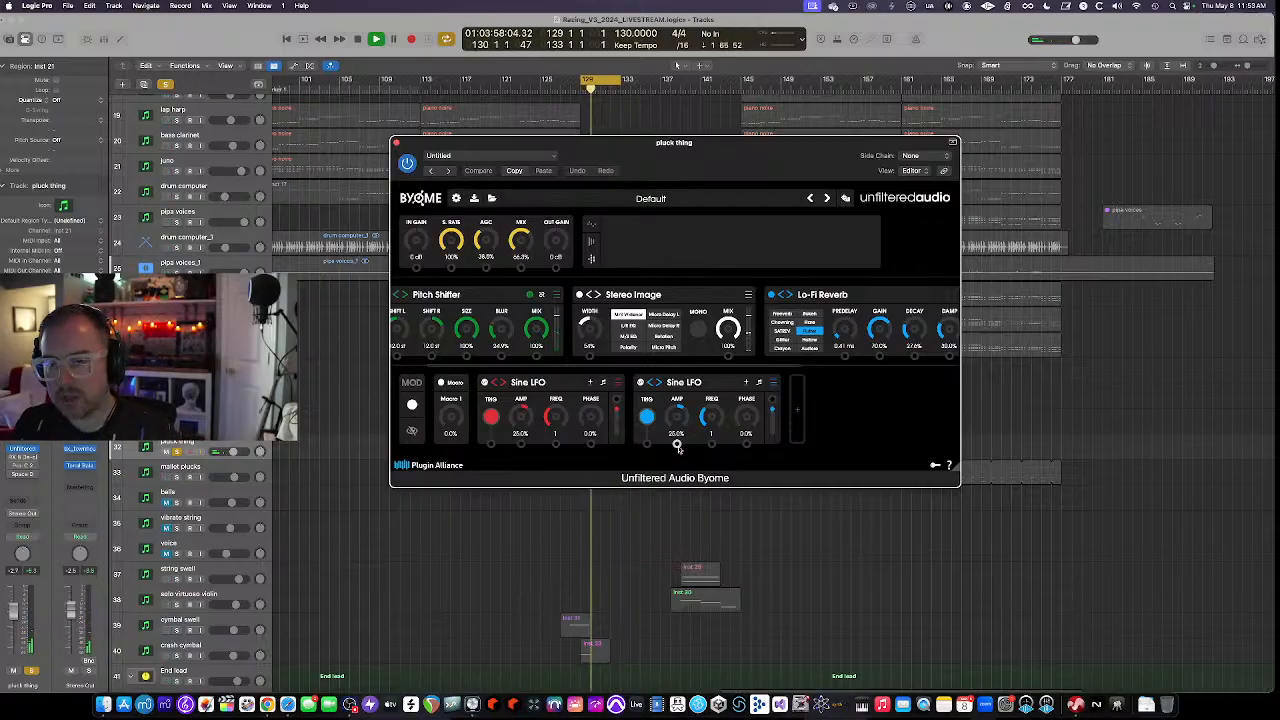
key(space)
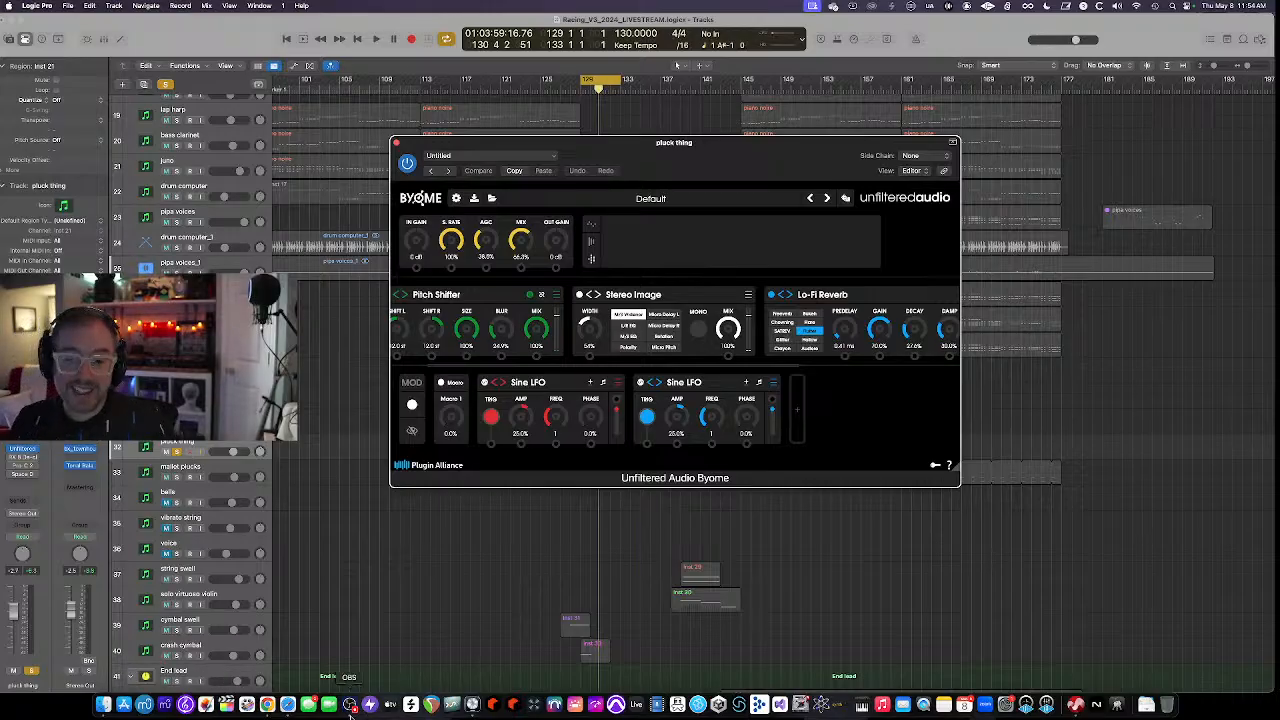
Switch to Safari, search for "ultimate warriors bandcamp" in a new tab, and open the Our Gimmick Is Wrestling (Expanded Edition) album
click(288, 703)
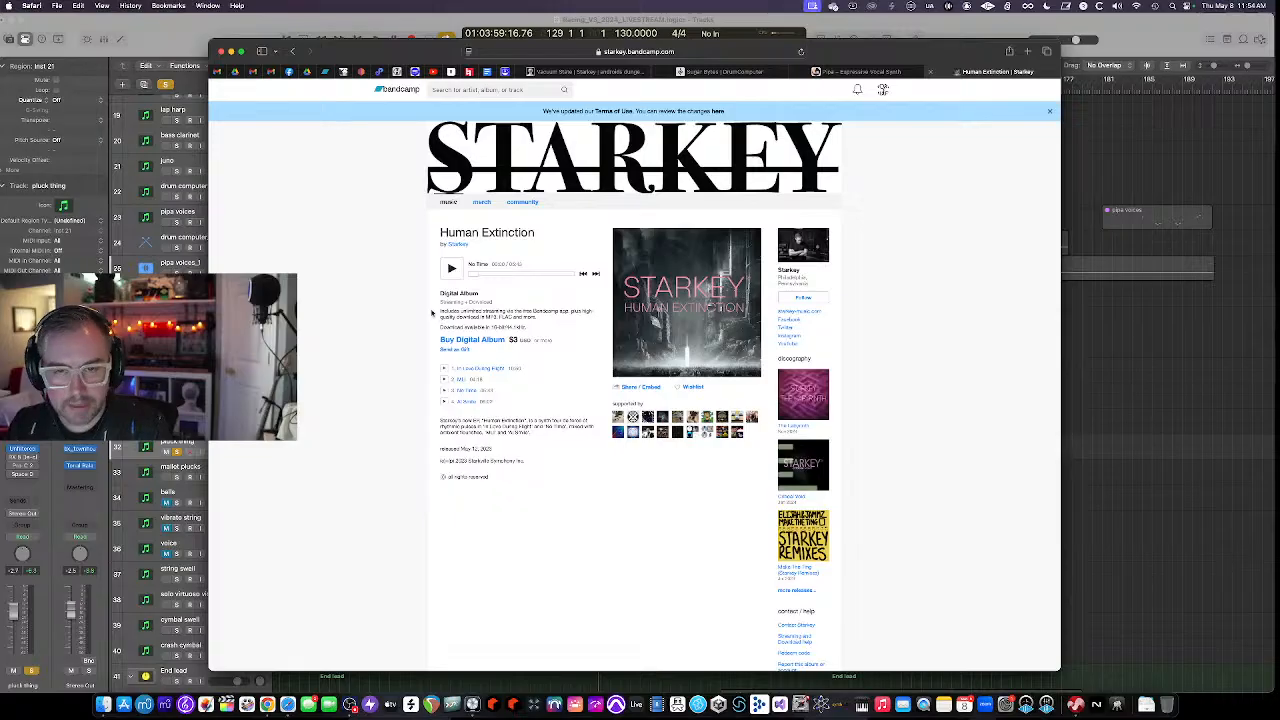
key(super+t)
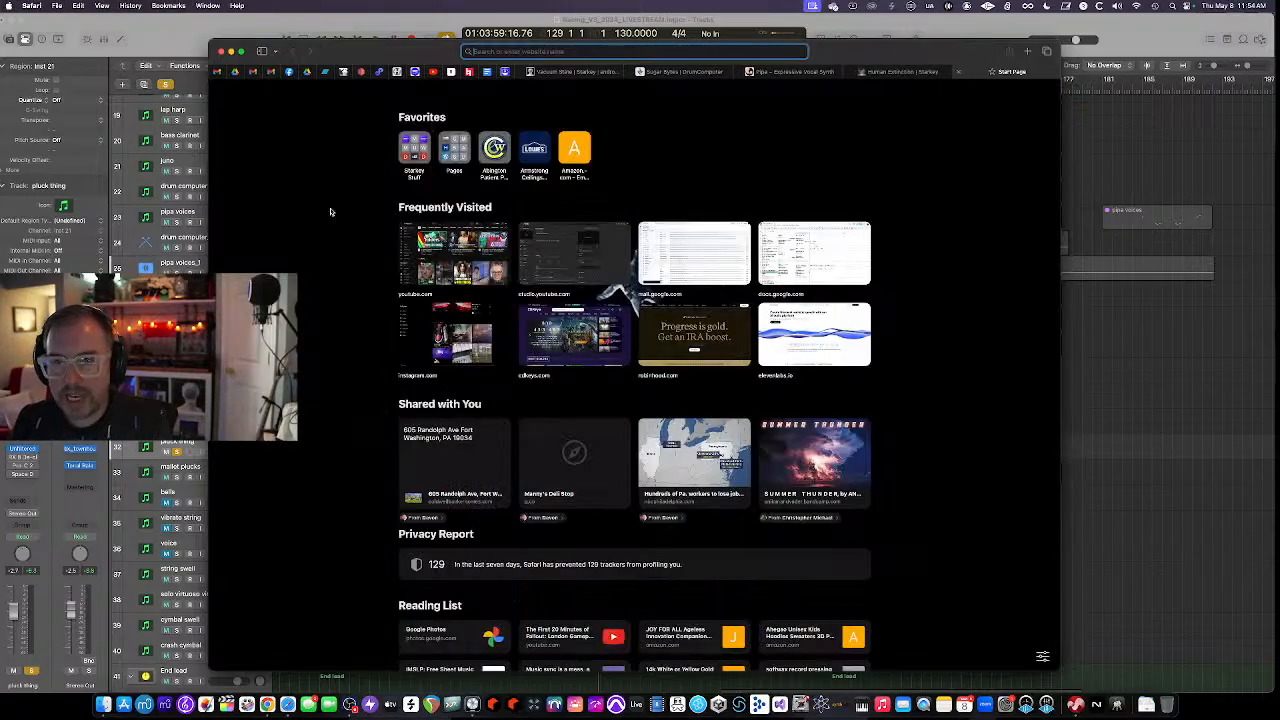
text(ultimateears.com/en-us/shop/megaboom-4-984-001964?utm_source=Google&utm_medi)
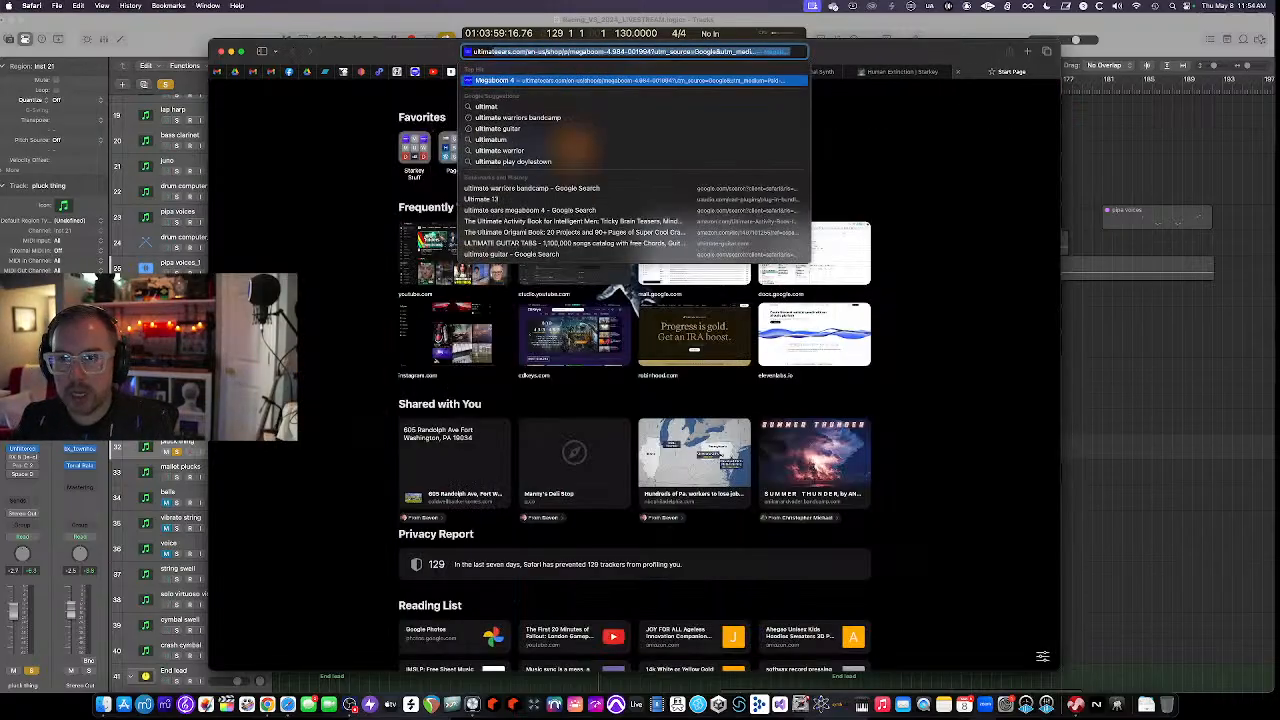
key(Down)
key(Down)
key(Down)
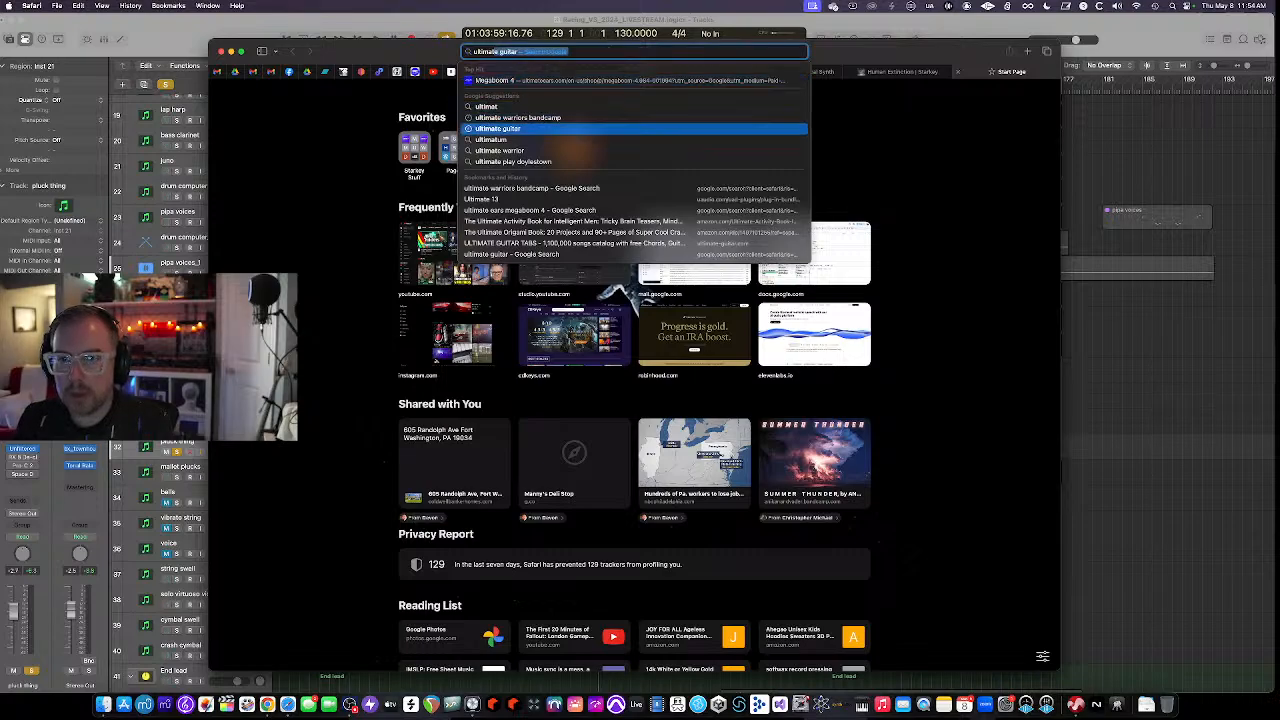
key(Up)
key(Return)
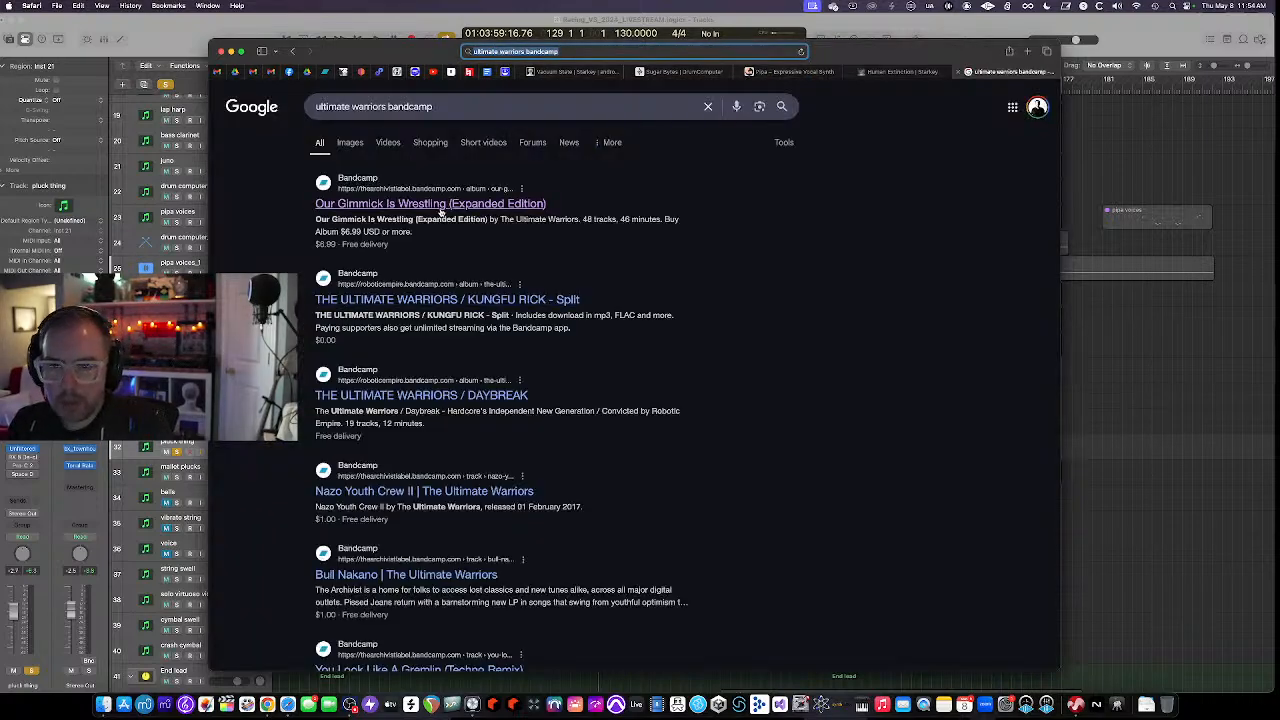
click(440, 210)
Look through the album's track list and release notes on its Bandcamp page
scroll(460, 260, down, 15)
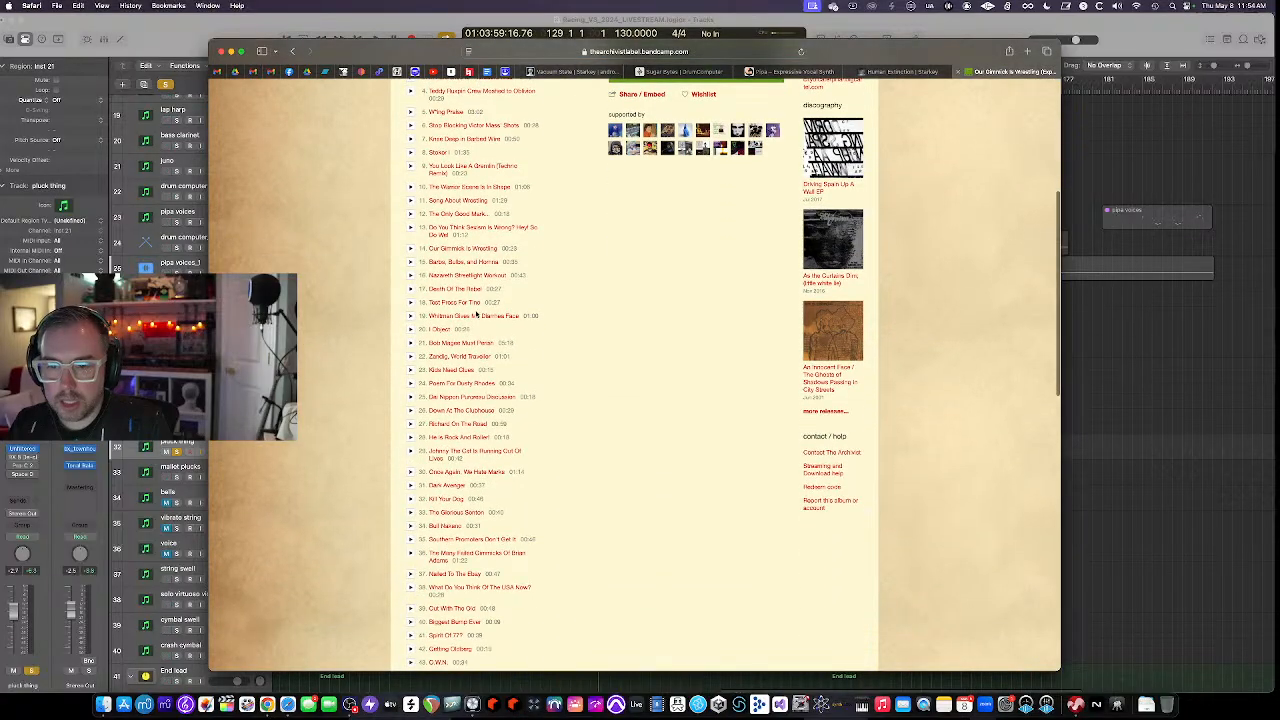
scroll(453, 310, up, 3)
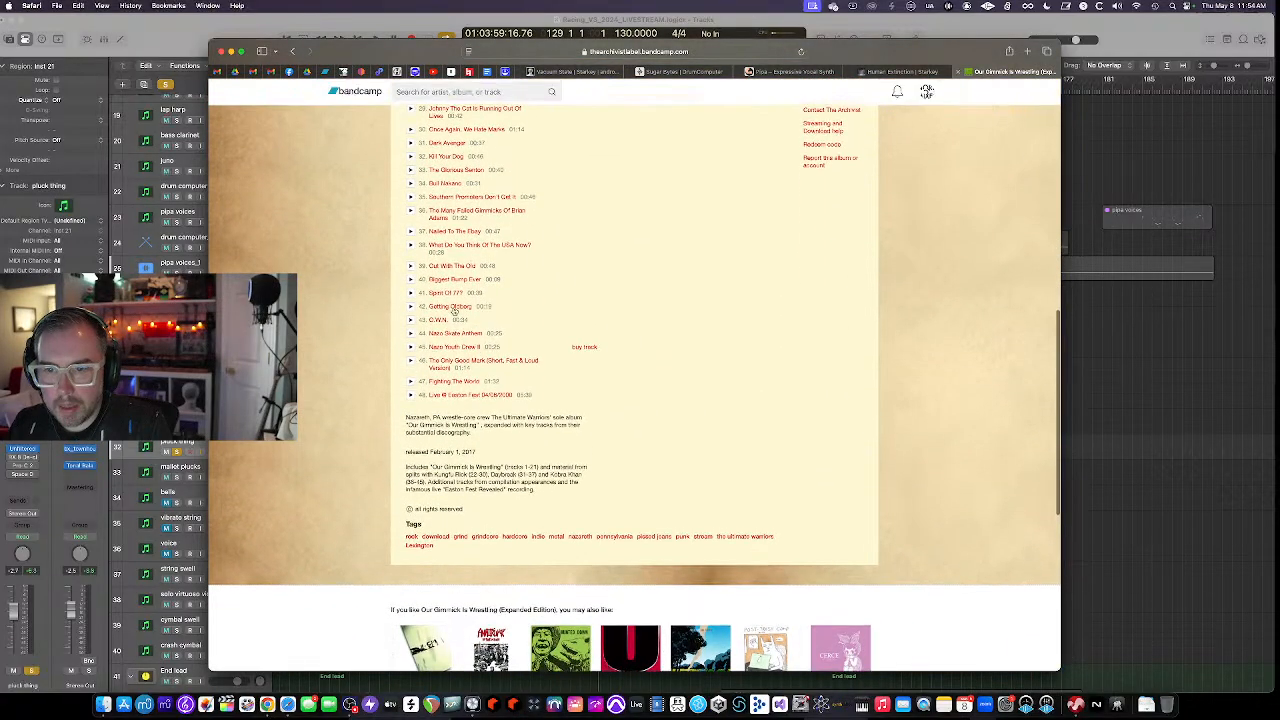
scroll(453, 312, up, 1)
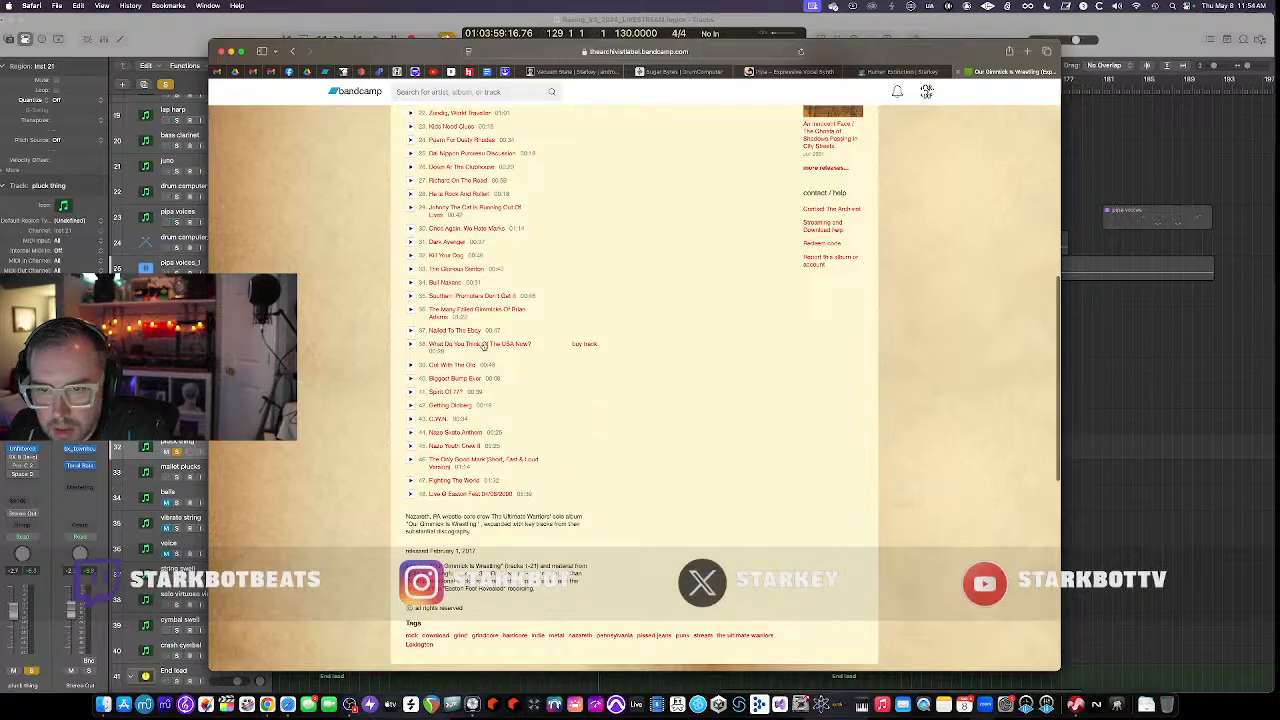
scroll(486, 495, up, 4)
scroll(486, 500, up, 6)
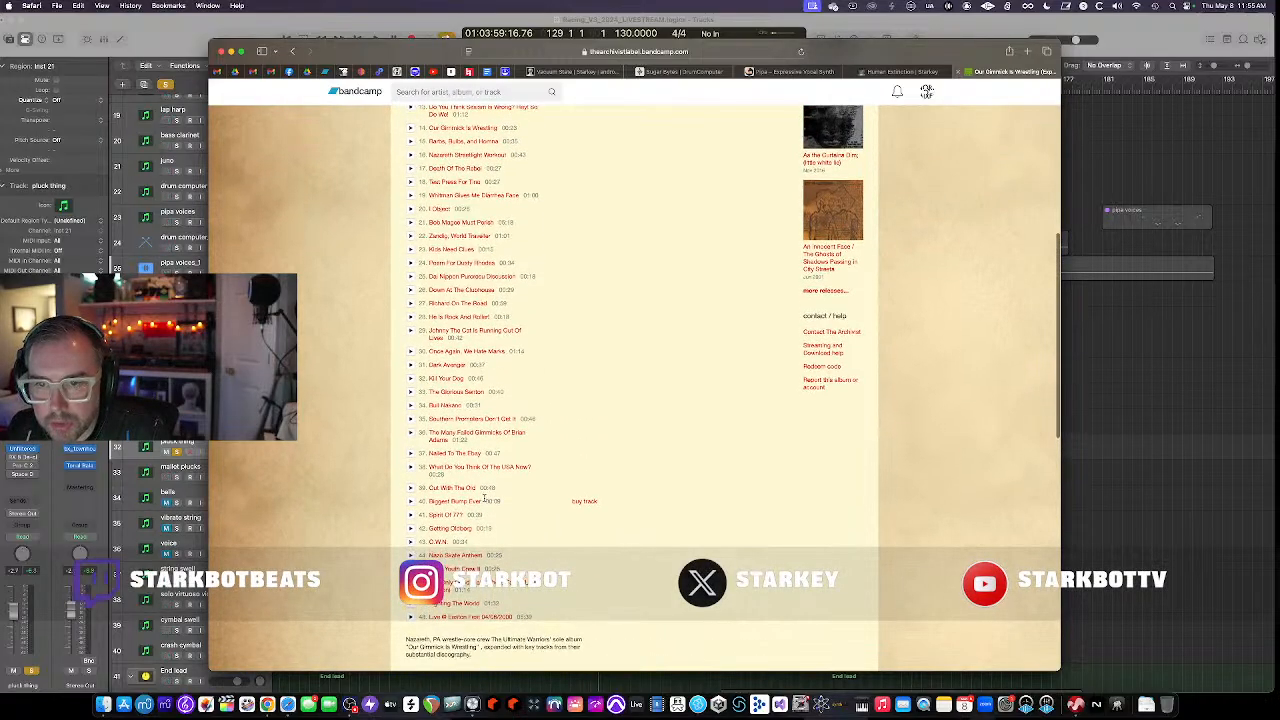
scroll(484, 499, up, 3)
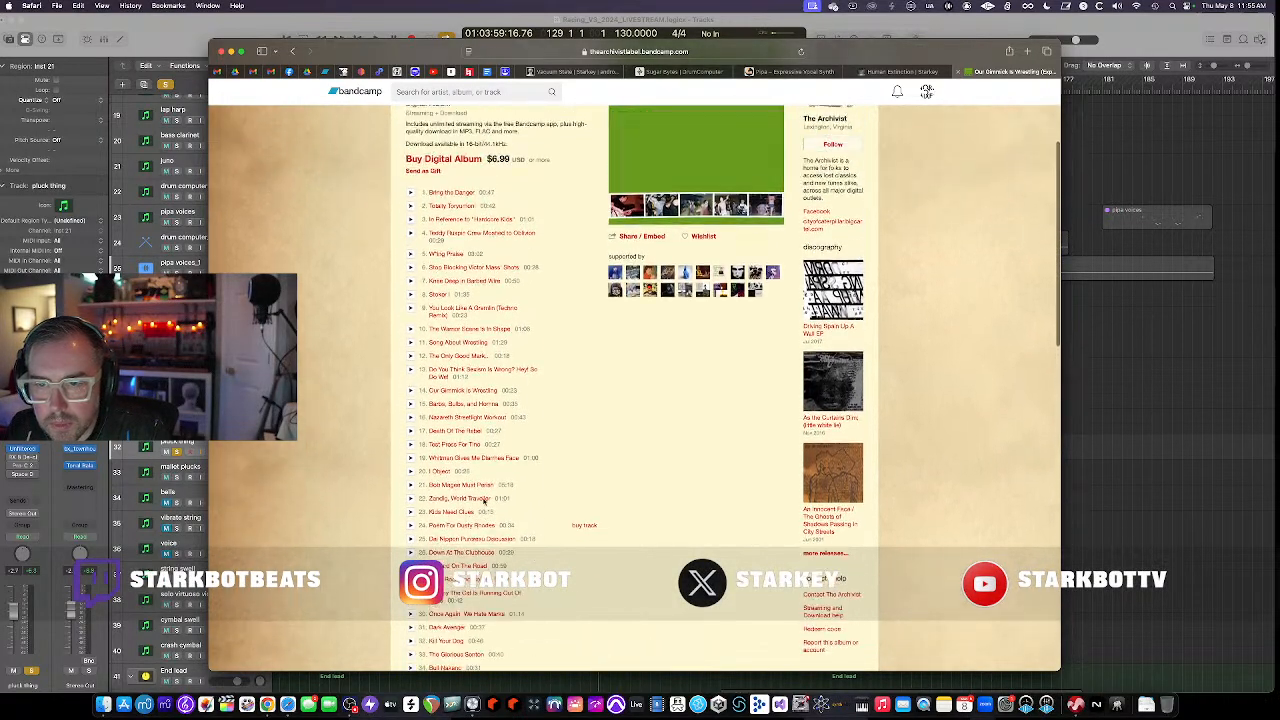
scroll(450, 450, down, 3)
scroll(700, 370, down, 10)
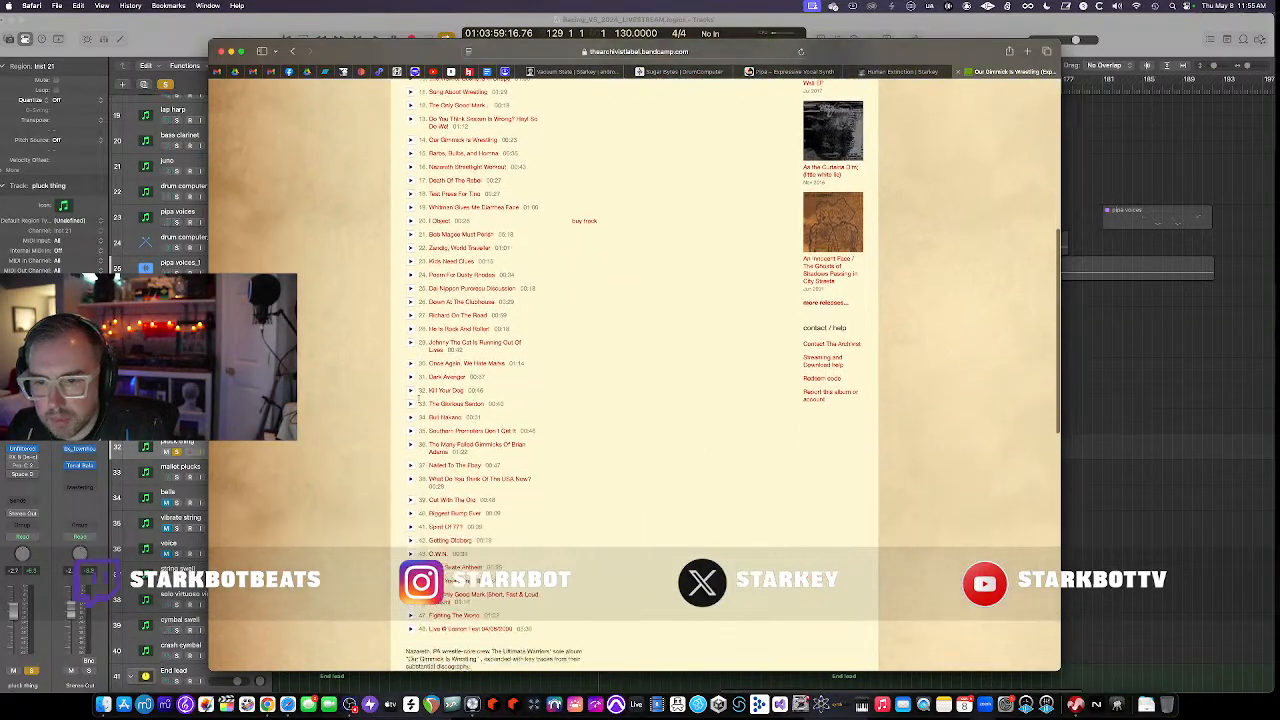
scroll(467, 268, down, 1)
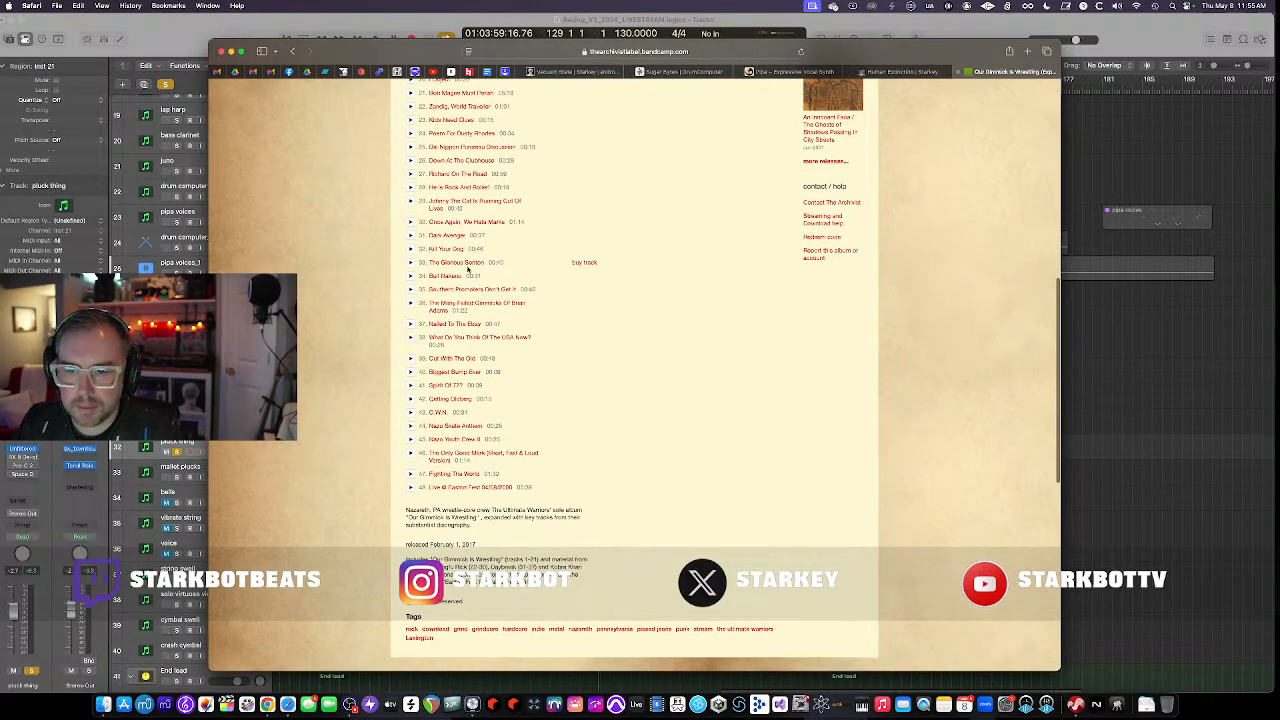
Return to Logic Pro, close the Byome window, re-enable and open RX 8 De-click on the pluck thing track, and resume playback
click(166, 41)
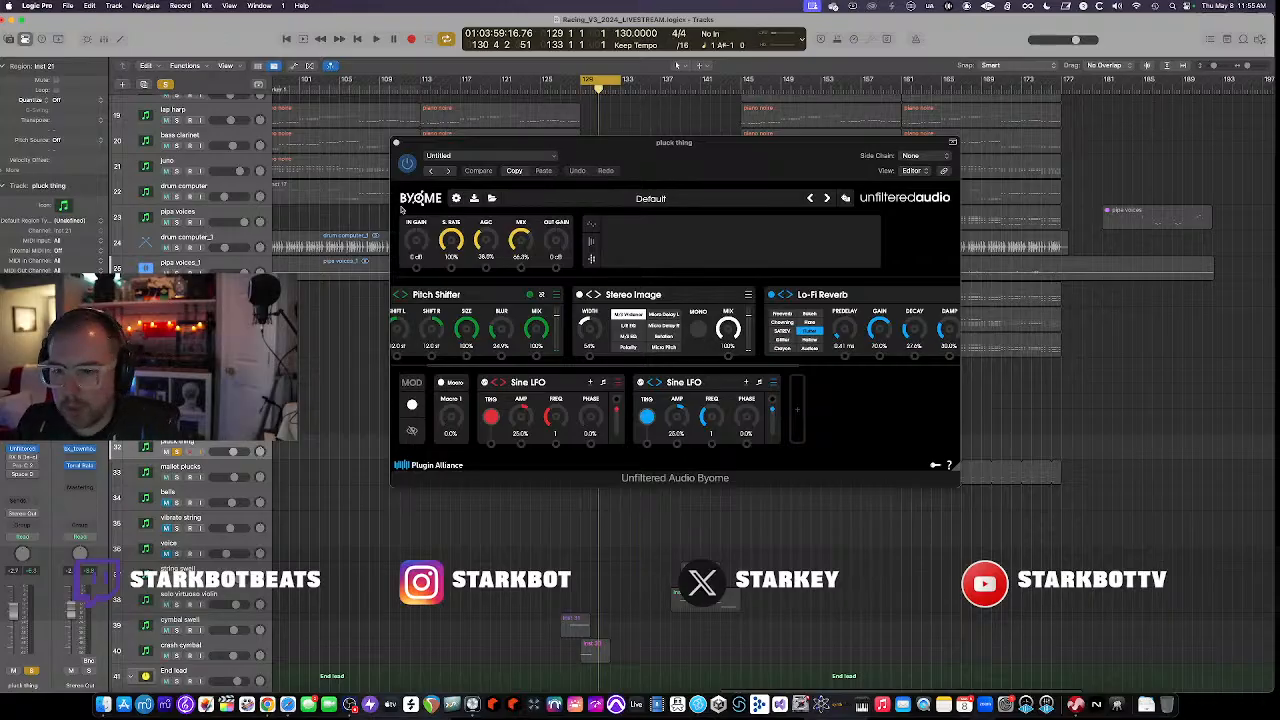
click(396, 143)
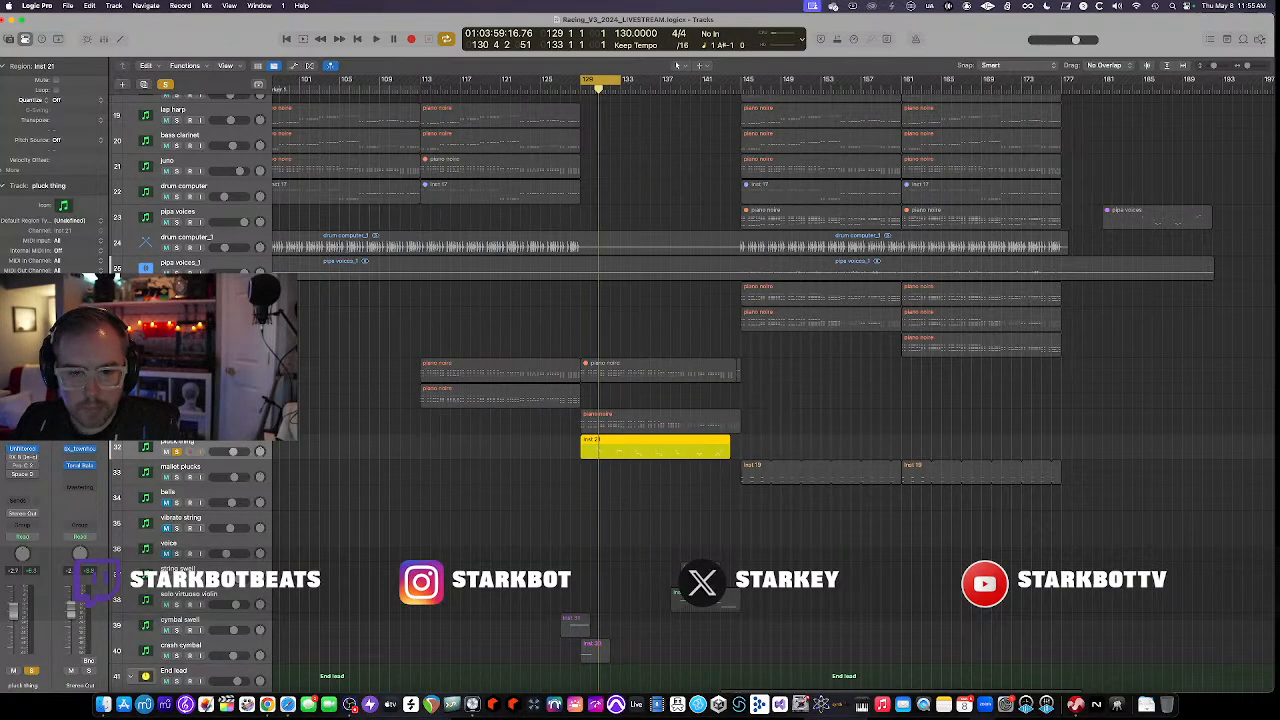
click(22, 457)
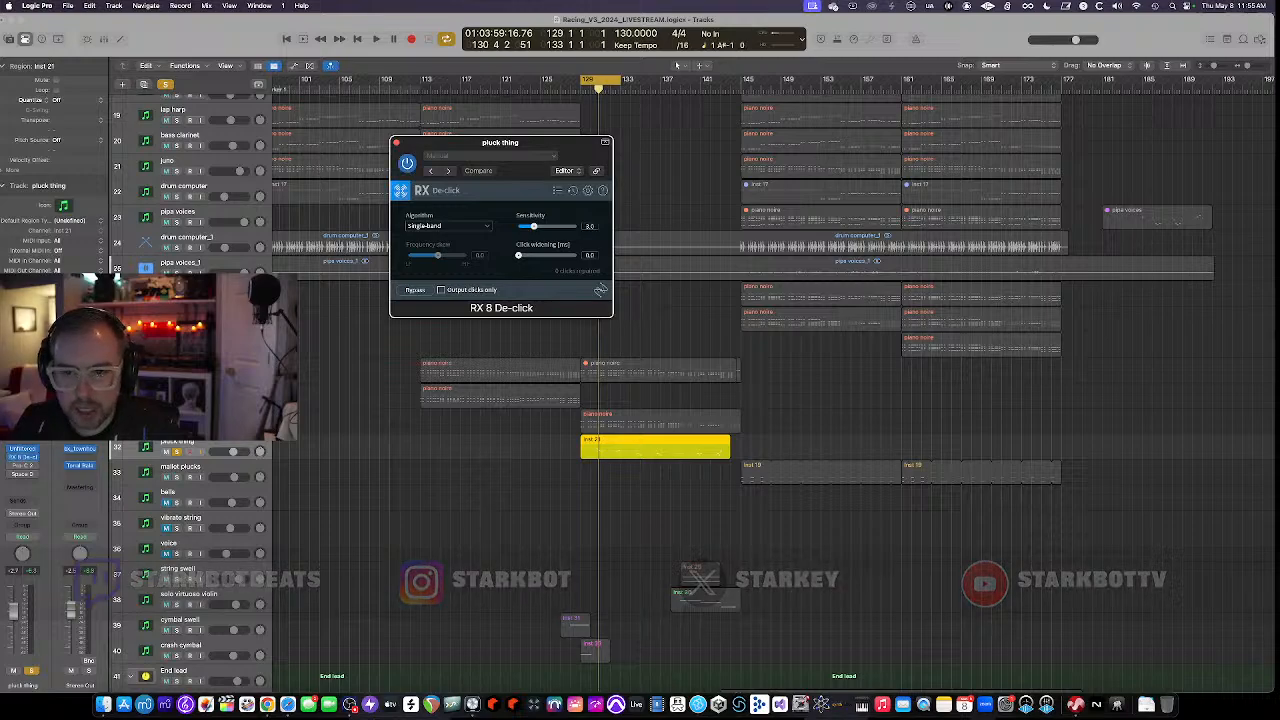
key(space)
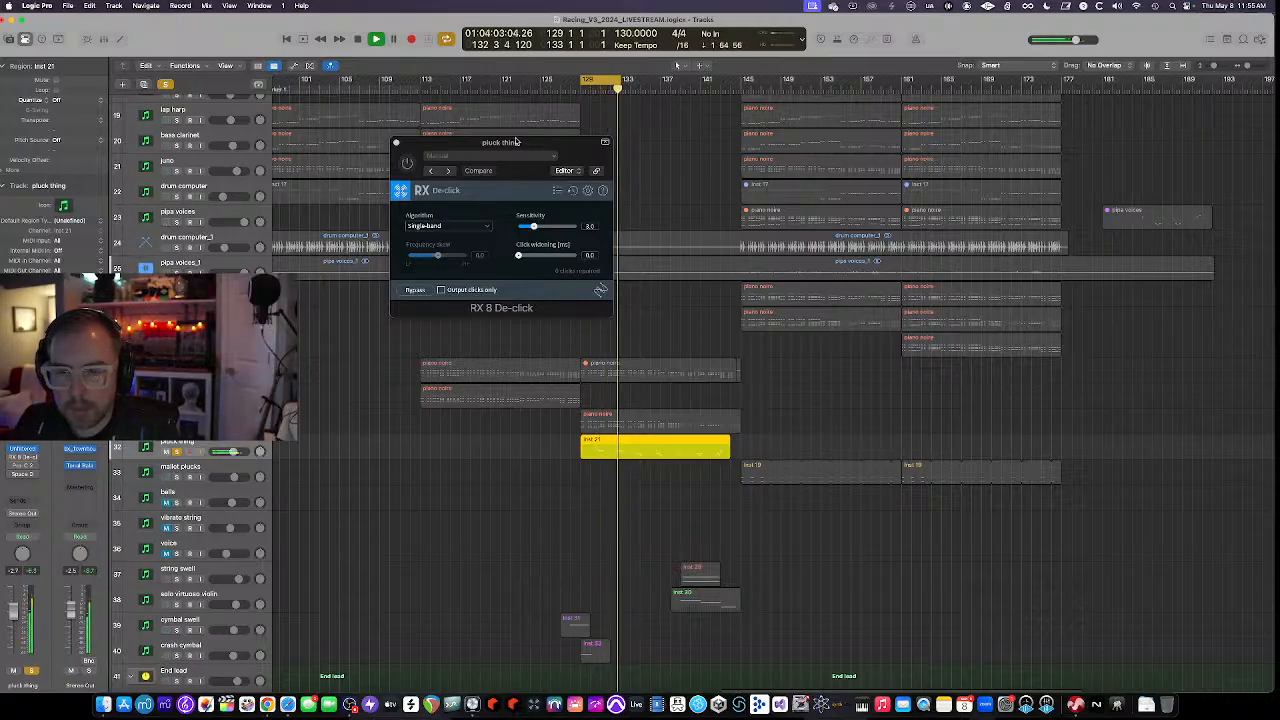
Extend the cycle range to bars 129–137 and audition the soloed pluck thing through RX 8 De-click, stopping playback at the end
click(582, 84)
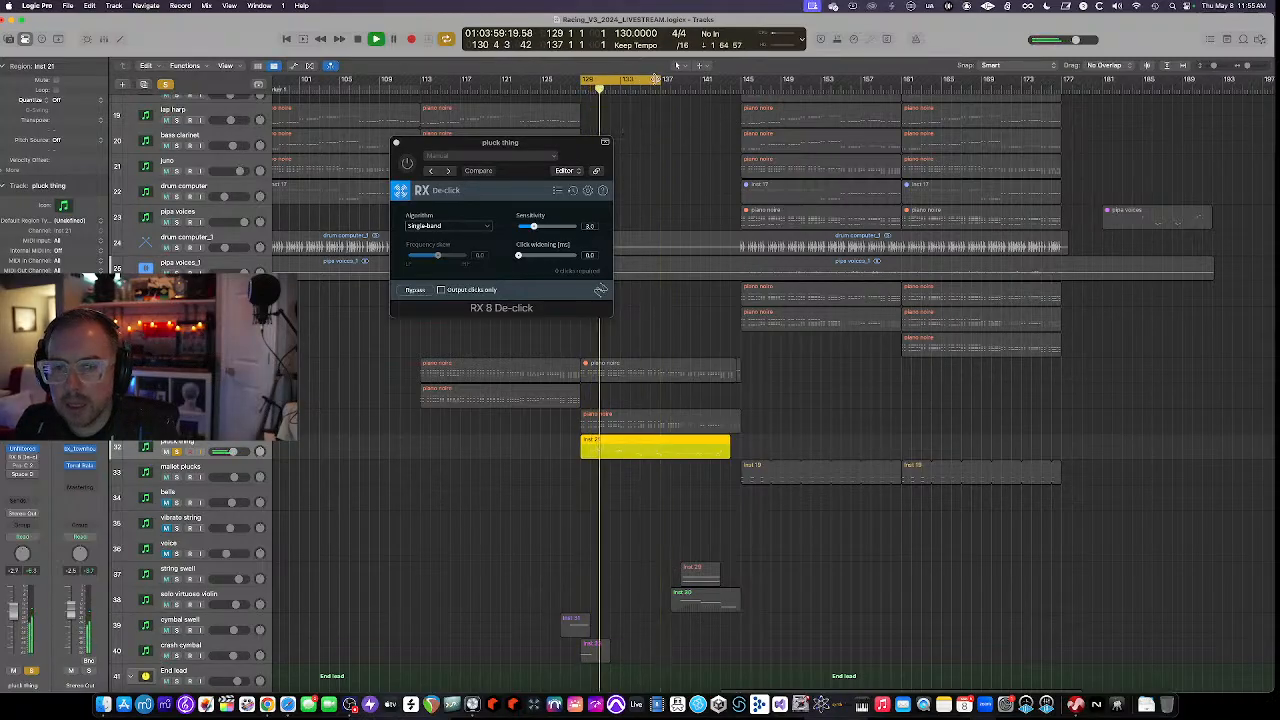
scroll(655, 79, right, 1)
scroll(655, 79, left, 1)
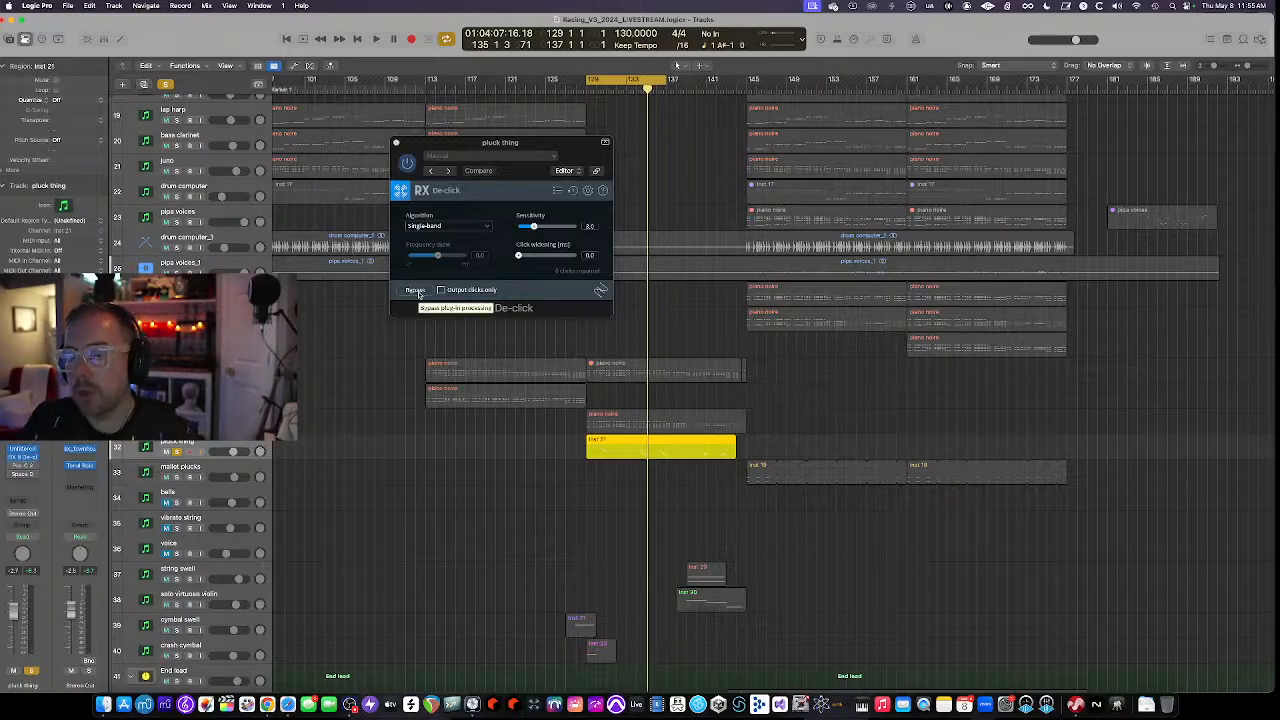
key(space)
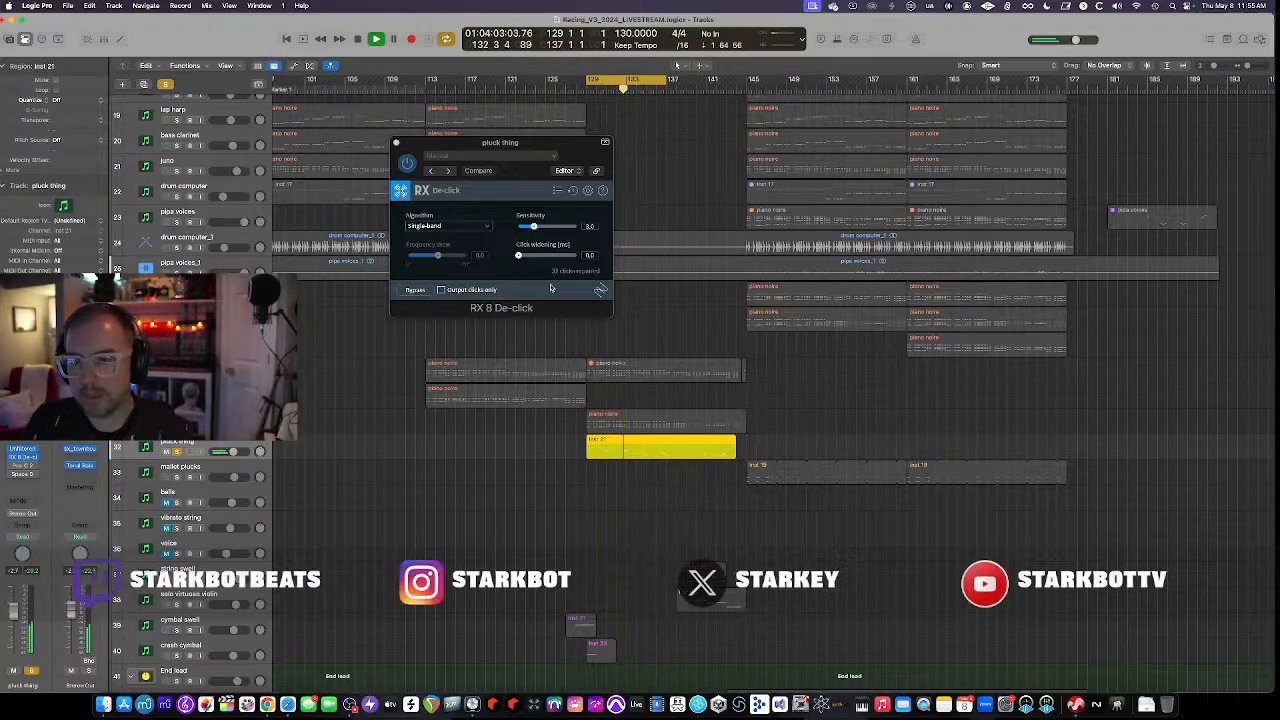
key(space)
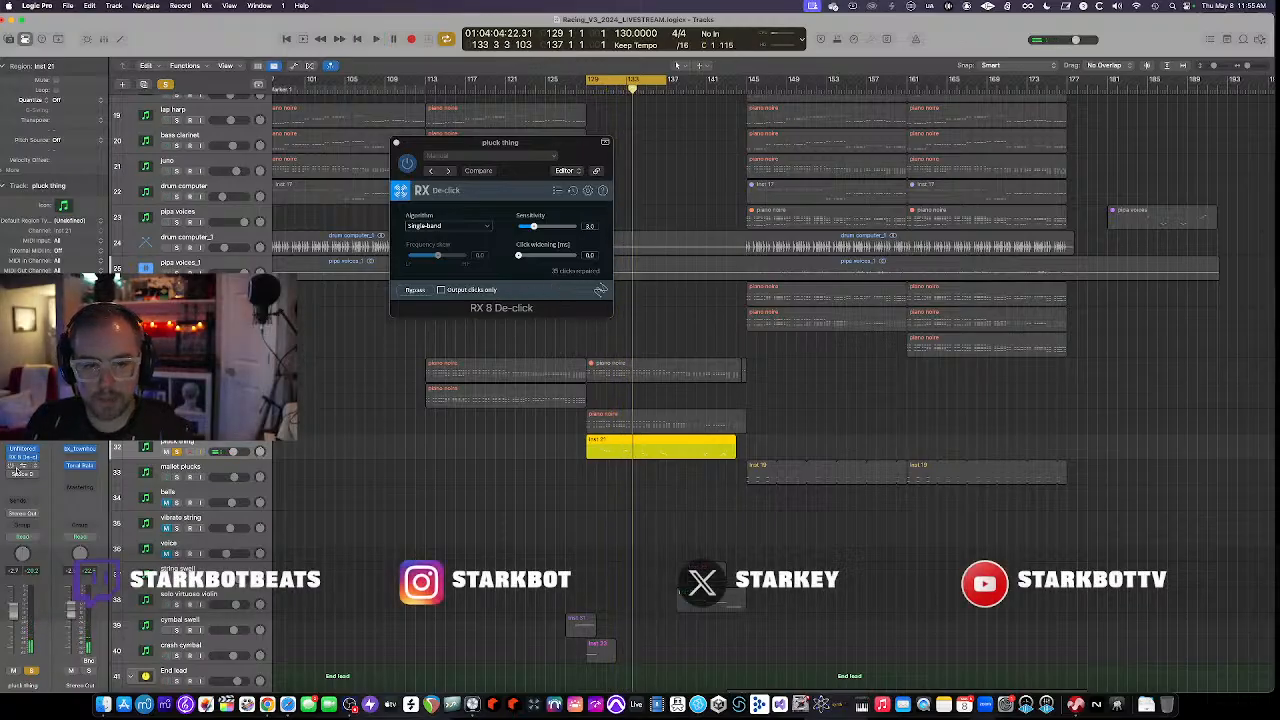
Review the pluck thing track's Pro-C 2 and Space Designer settings during playback, close all its plugin windows, and stop playback
click(21, 466)
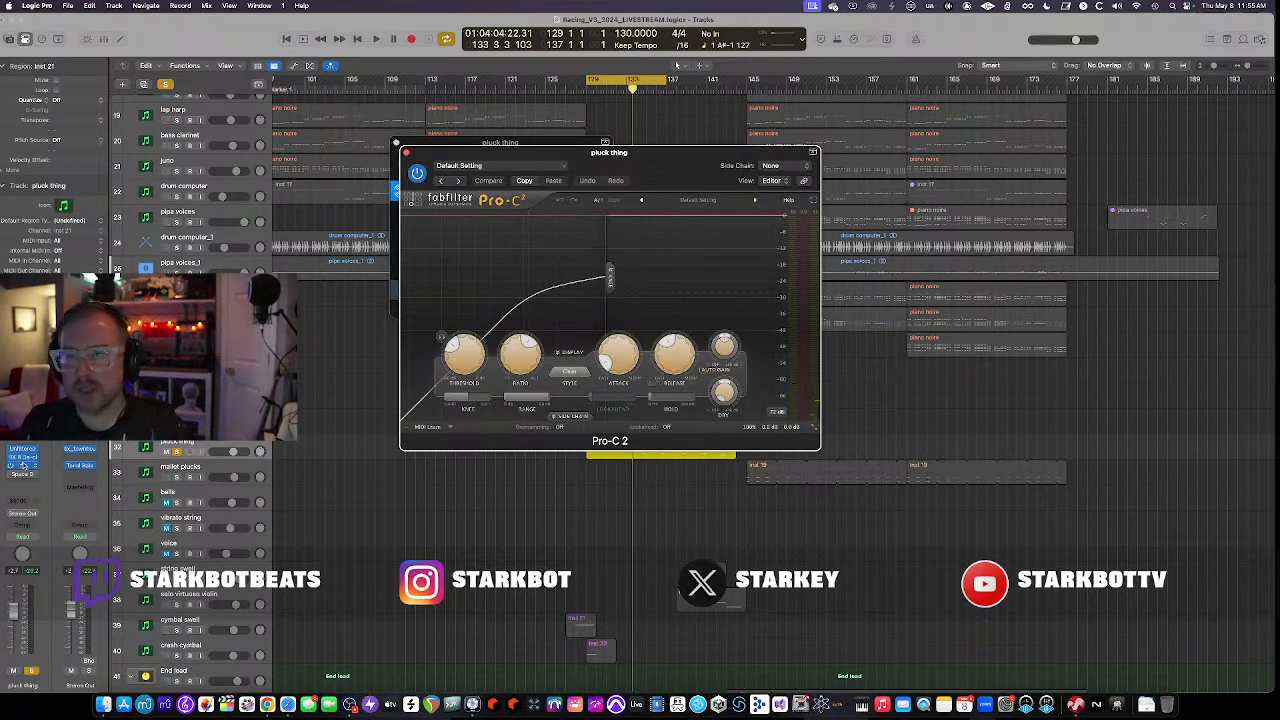
key(space)
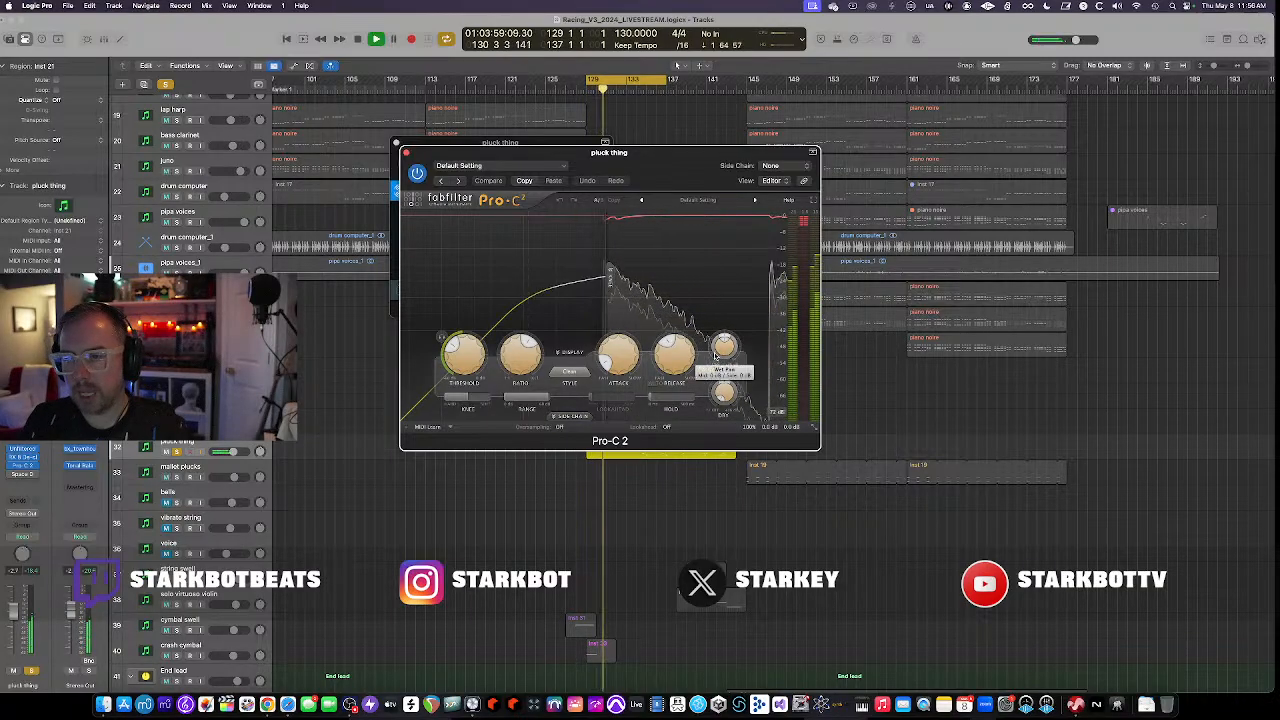
click(22, 474)
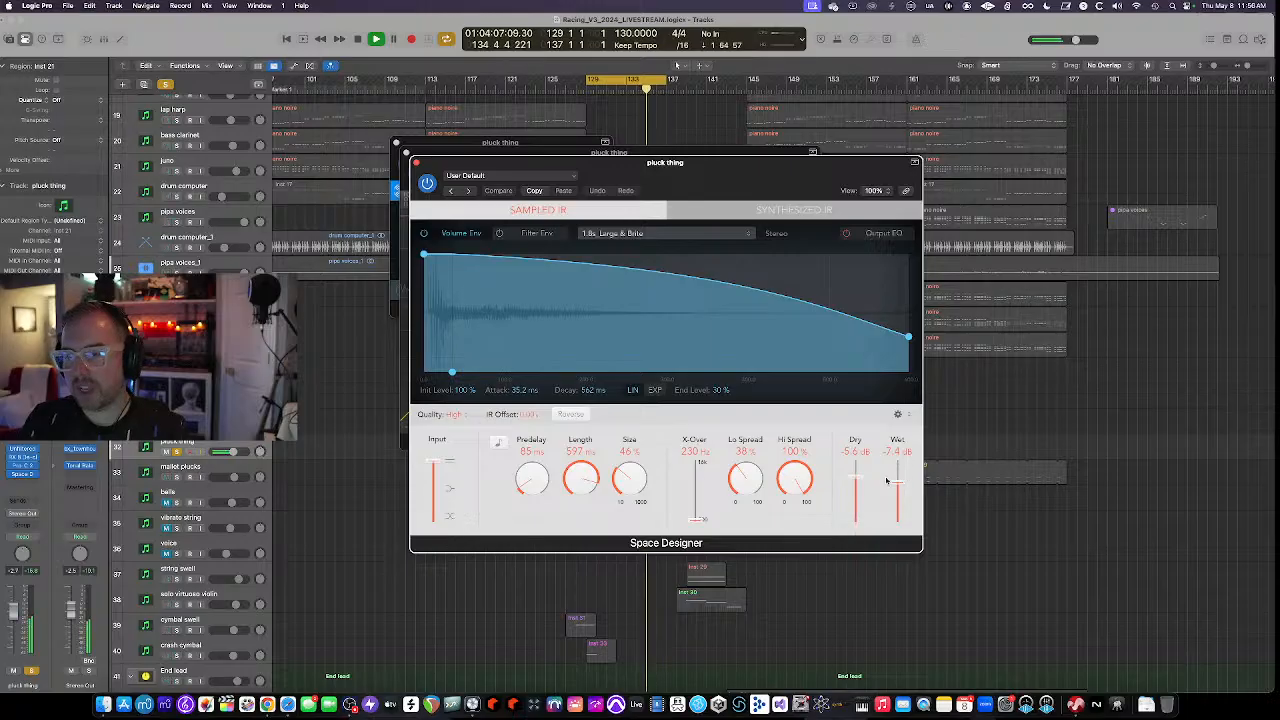
click(414, 161)
click(396, 142)
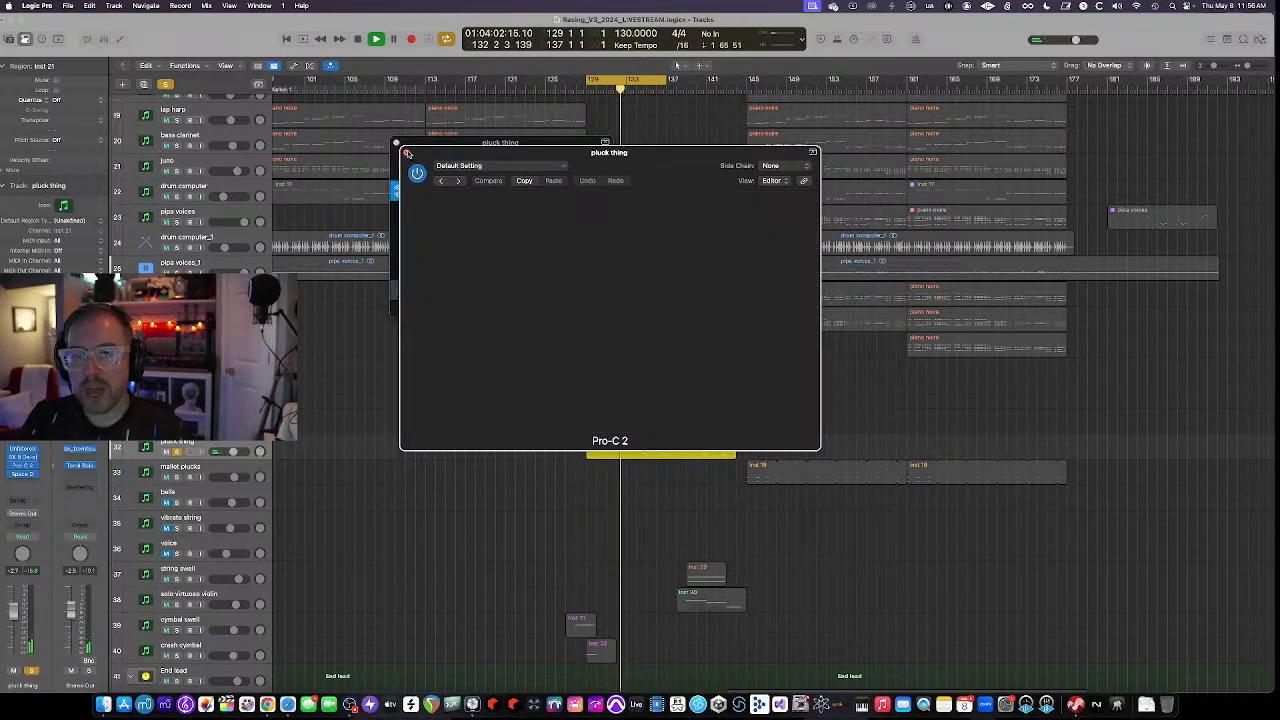
click(392, 138)
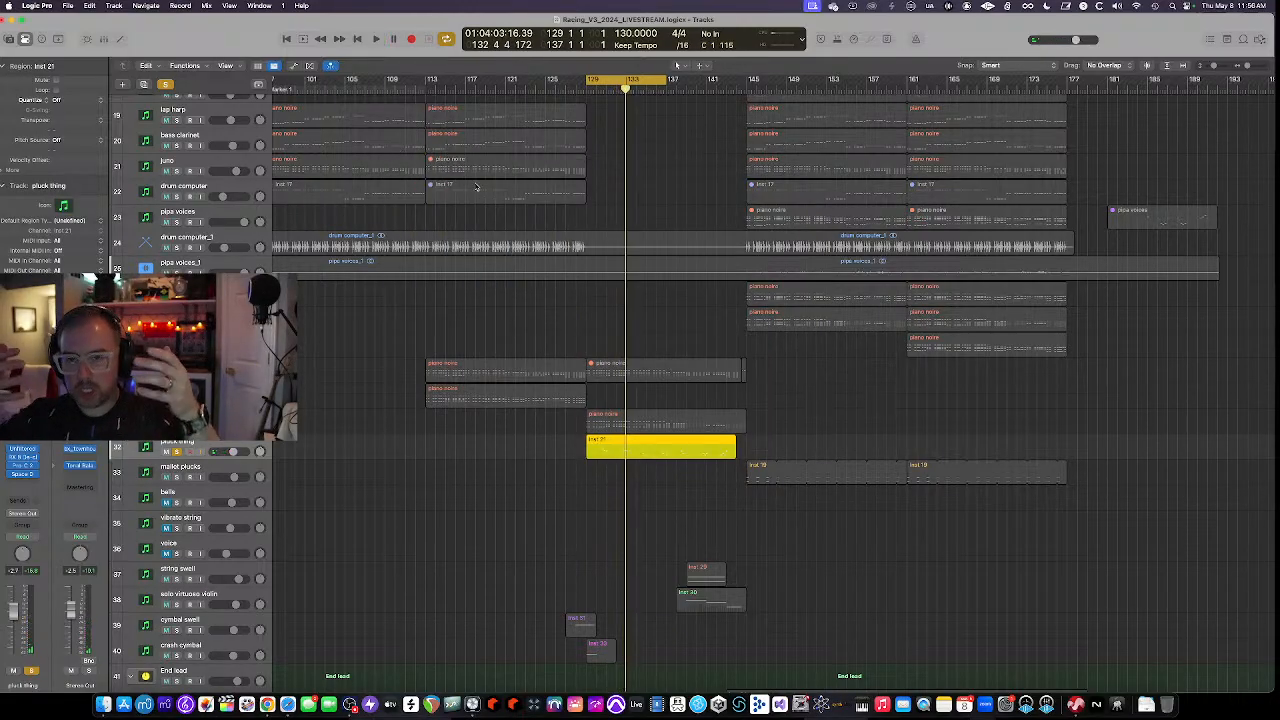
Turn off cycle mode, unsolo the pluck thing track, and play the full mix from bar 129
click(592, 83)
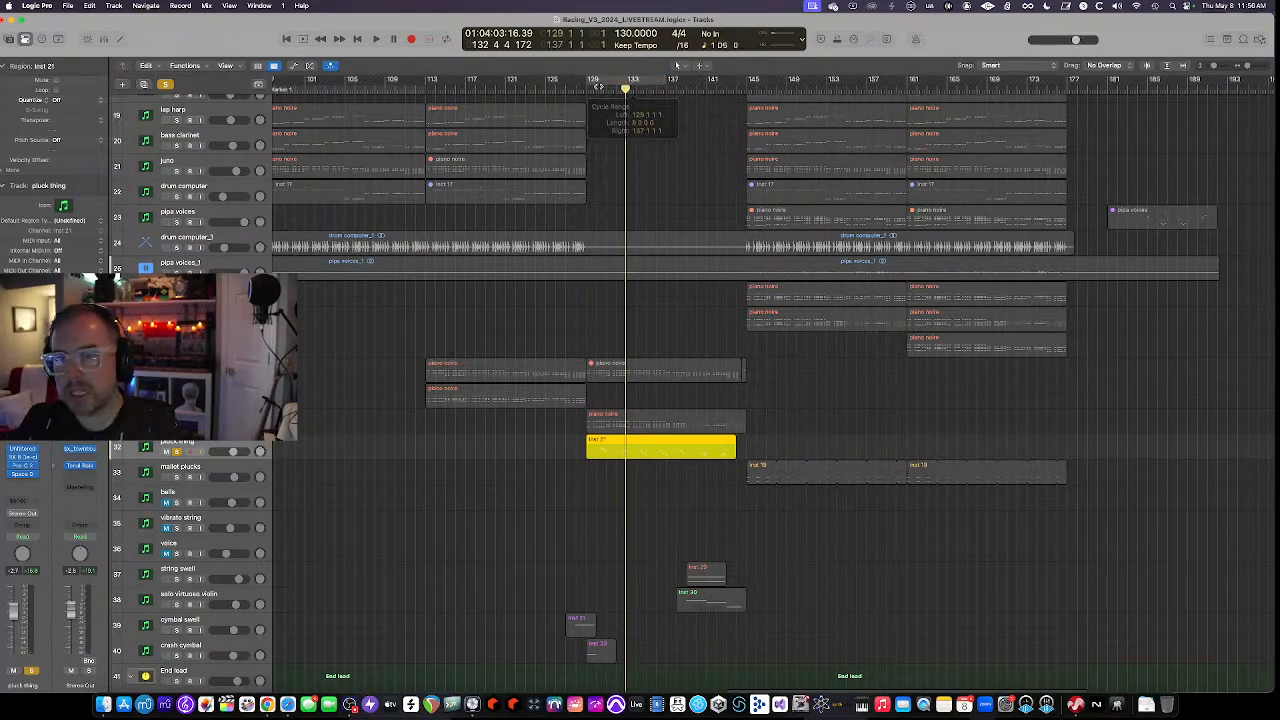
click(586, 88)
click(176, 451)
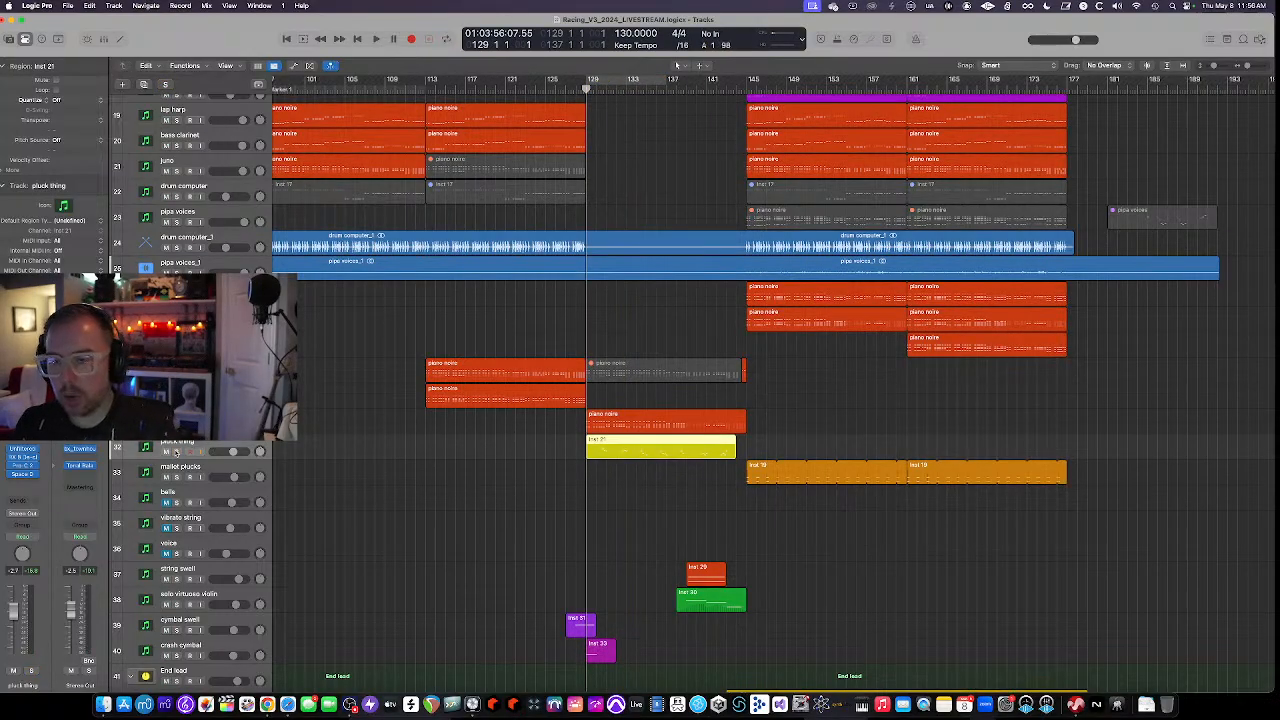
key(space)
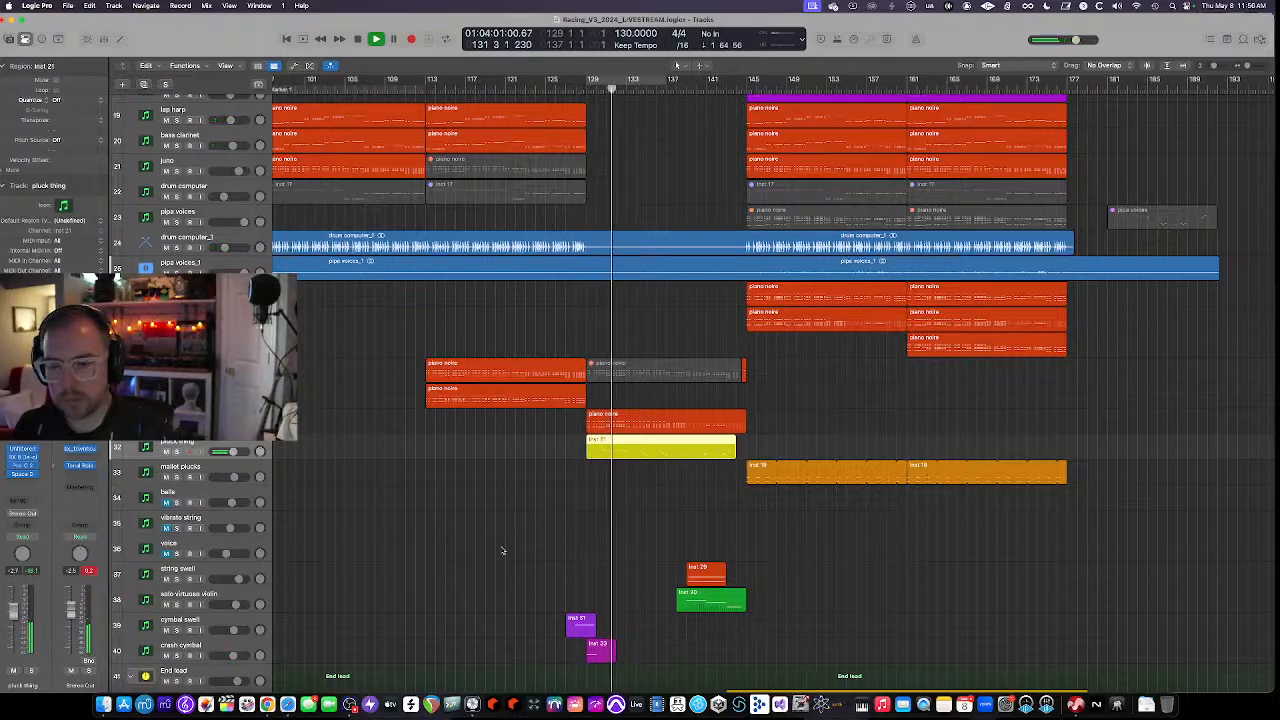
scroll(555, 562, right, 3)
scroll(555, 562, down, 8)
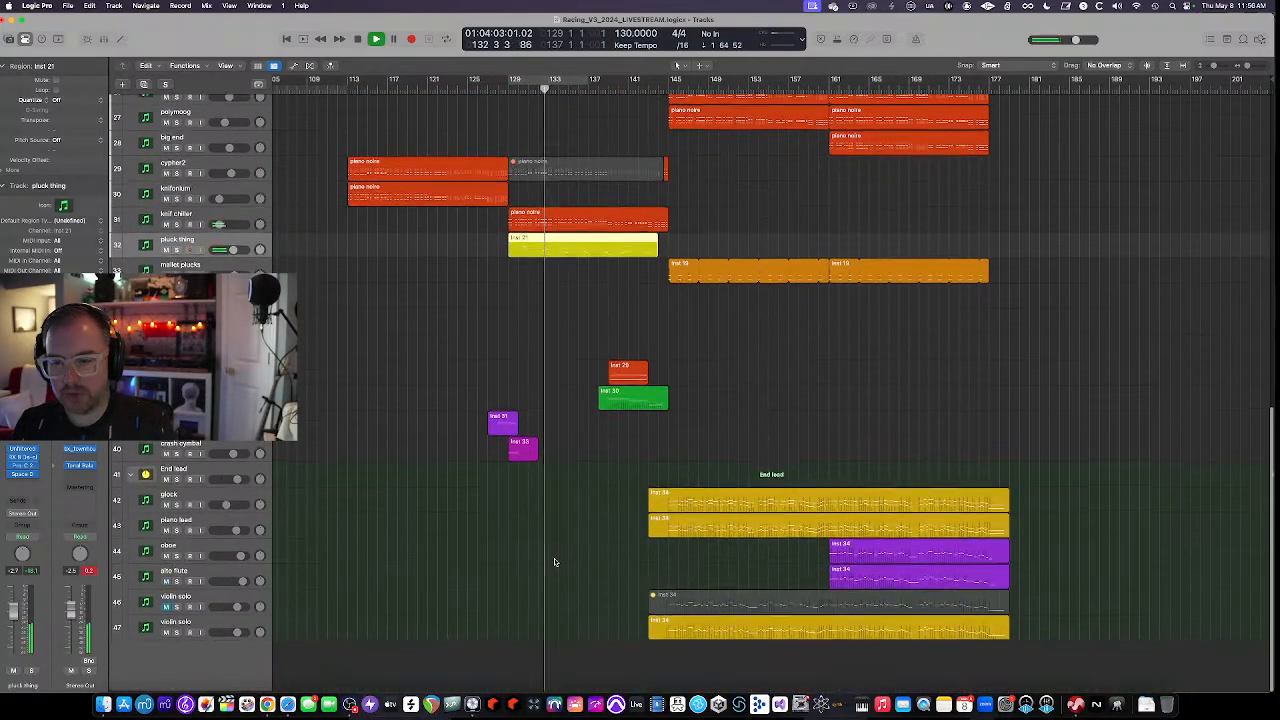
scroll(555, 560, up, 2)
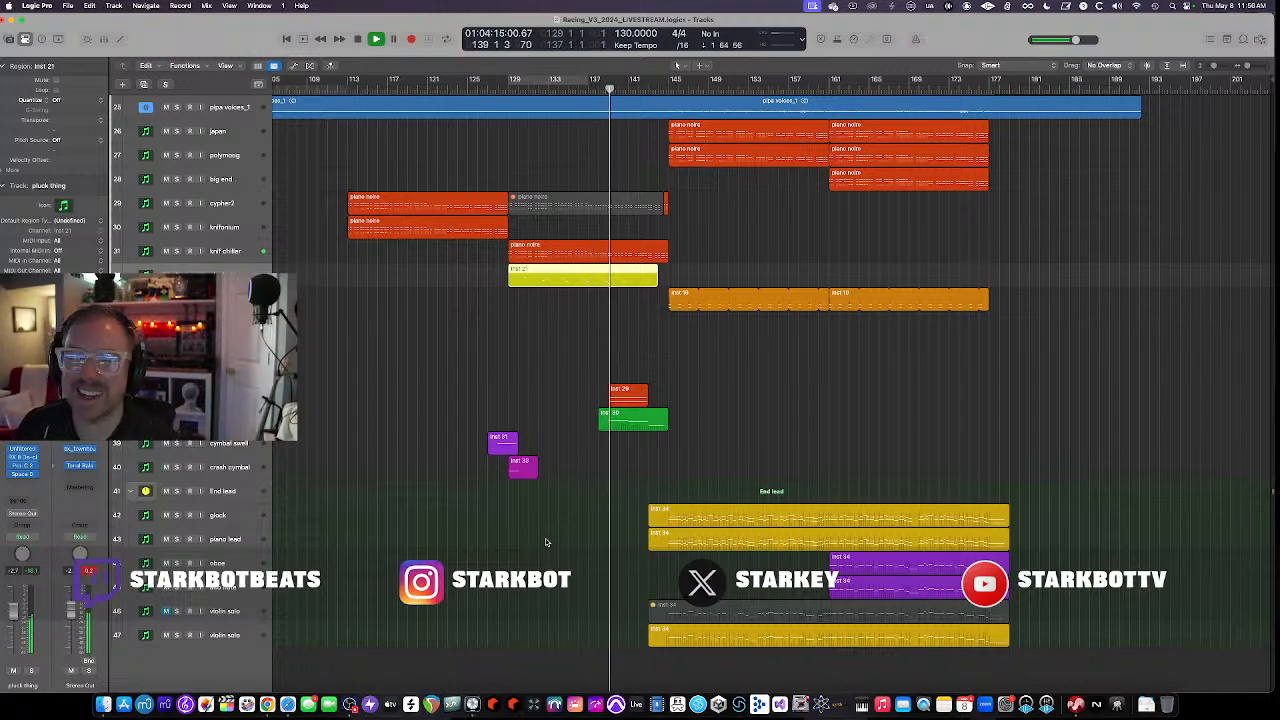
Select the solo virtuoso violin region and inspect its Spitfire Solo Strings patch in Kontakt
click(622, 418)
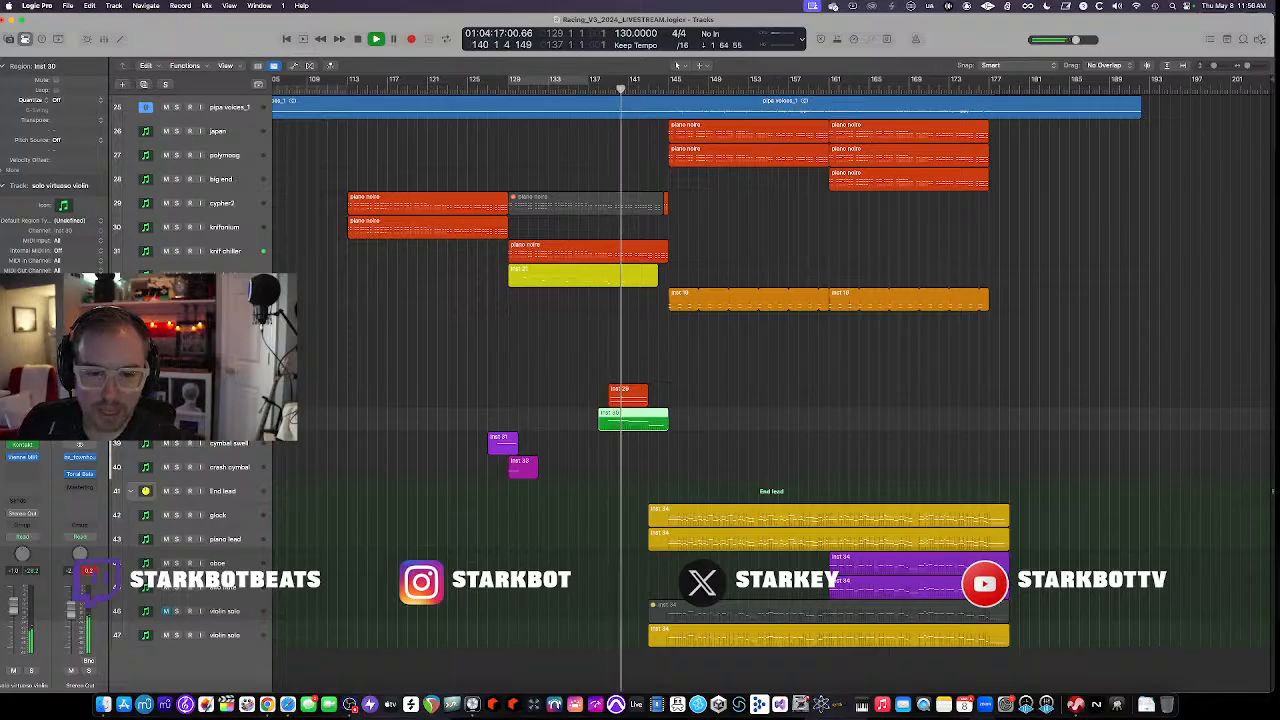
click(23, 446)
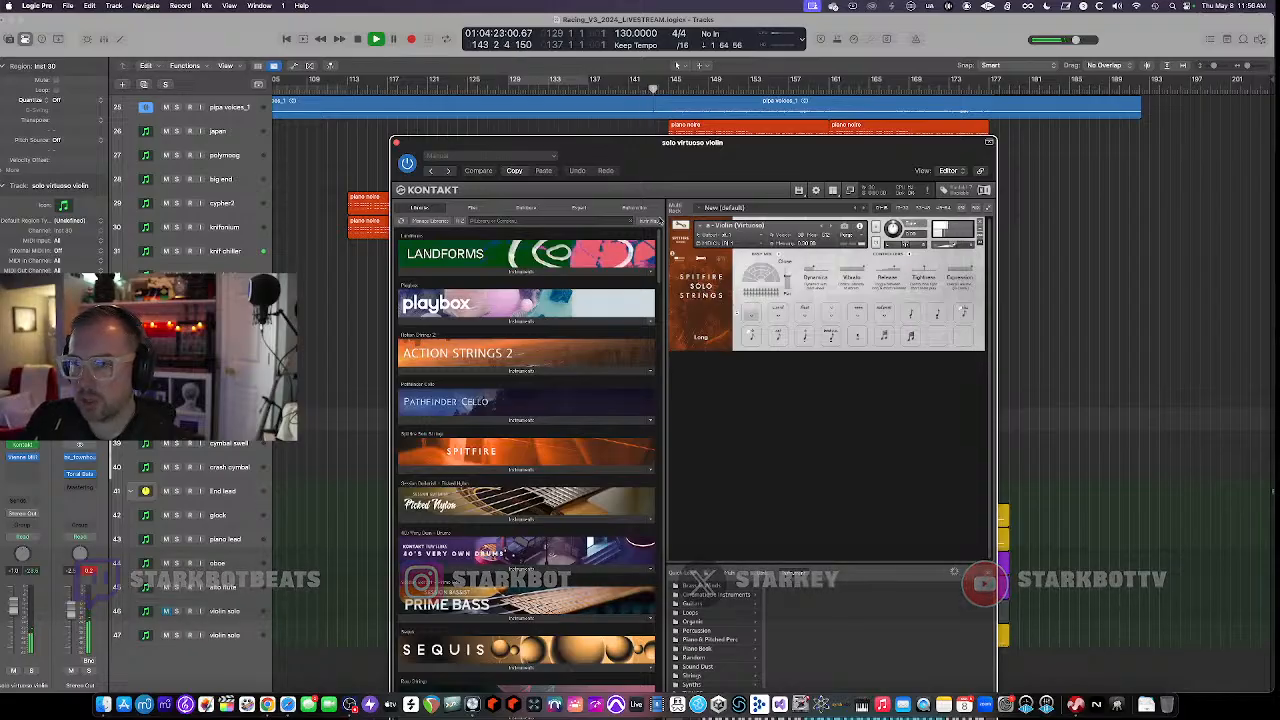
click(22, 457)
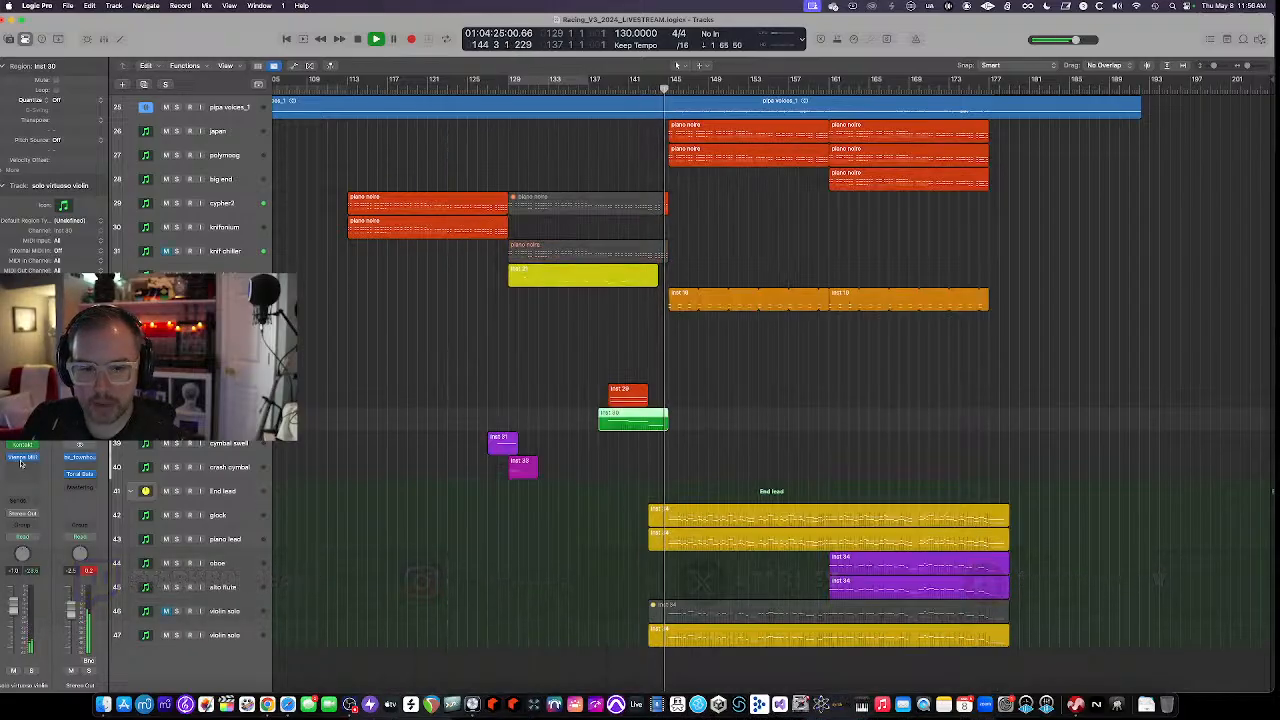
Replay the string swell region from about bar 137, inspect its Chamber Waves patch in Kontakt, and solo the track briefly
click(627, 393)
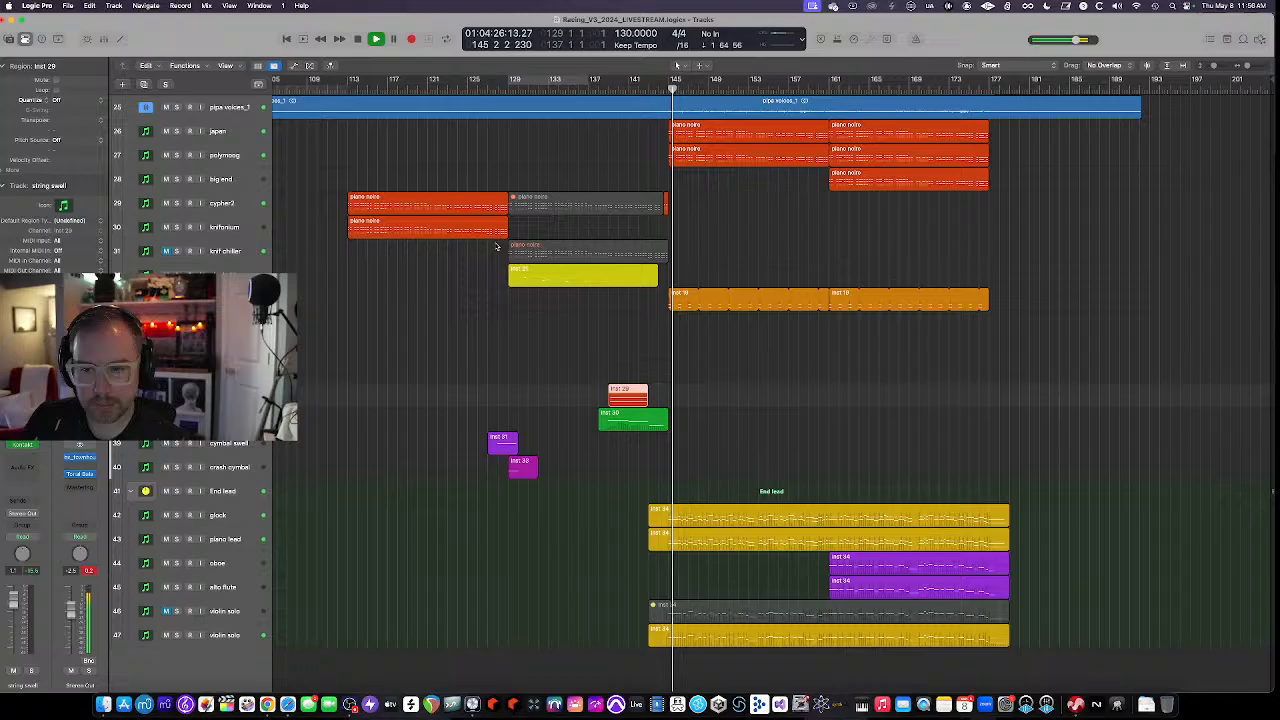
click(588, 86)
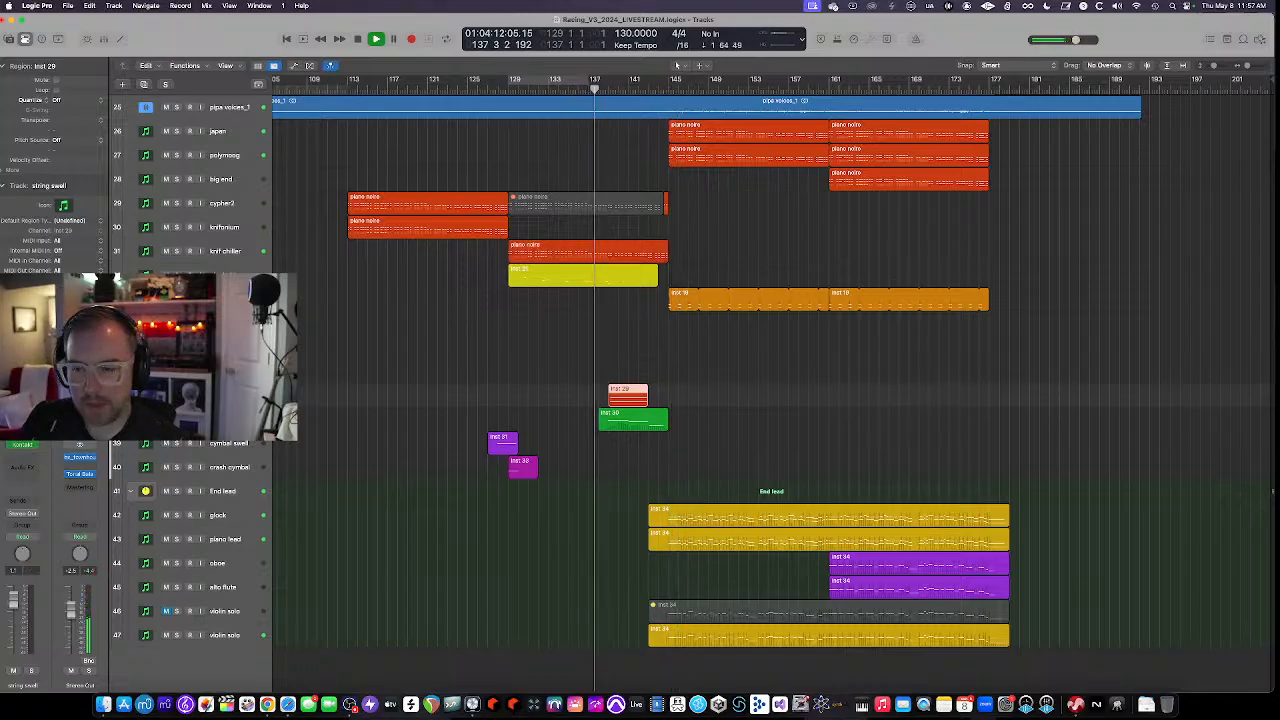
click(22, 446)
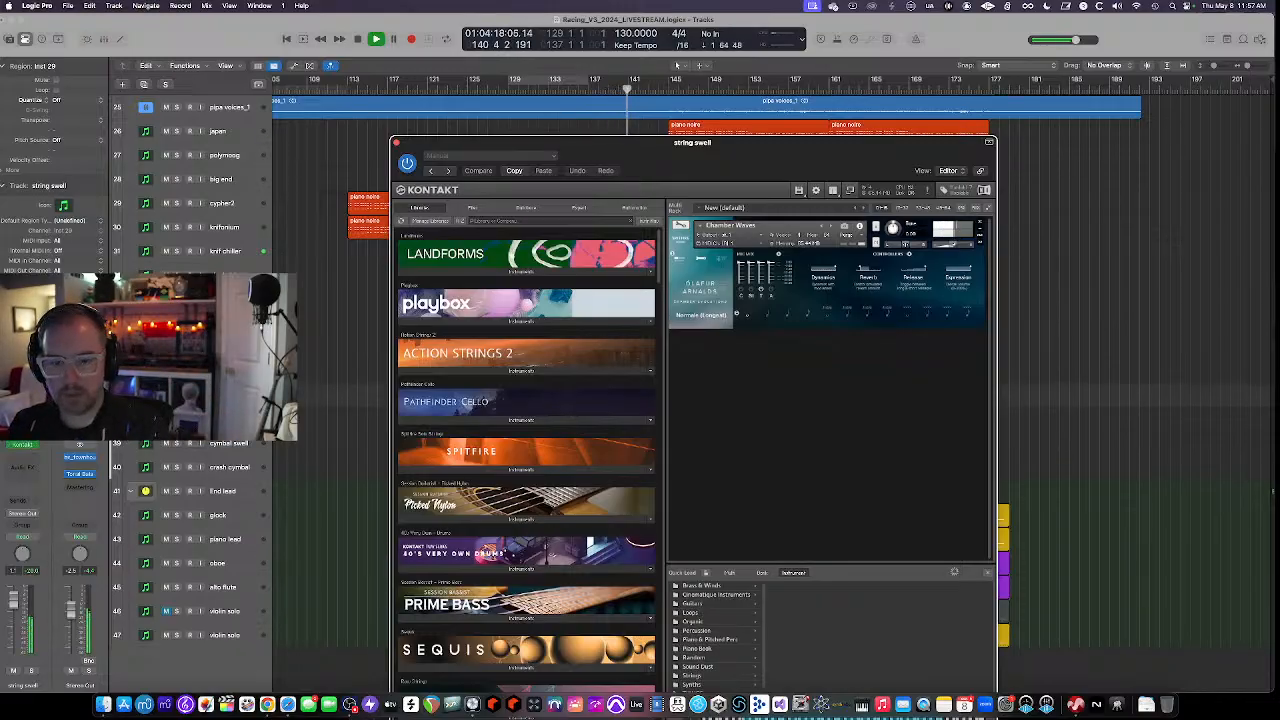
key(s)
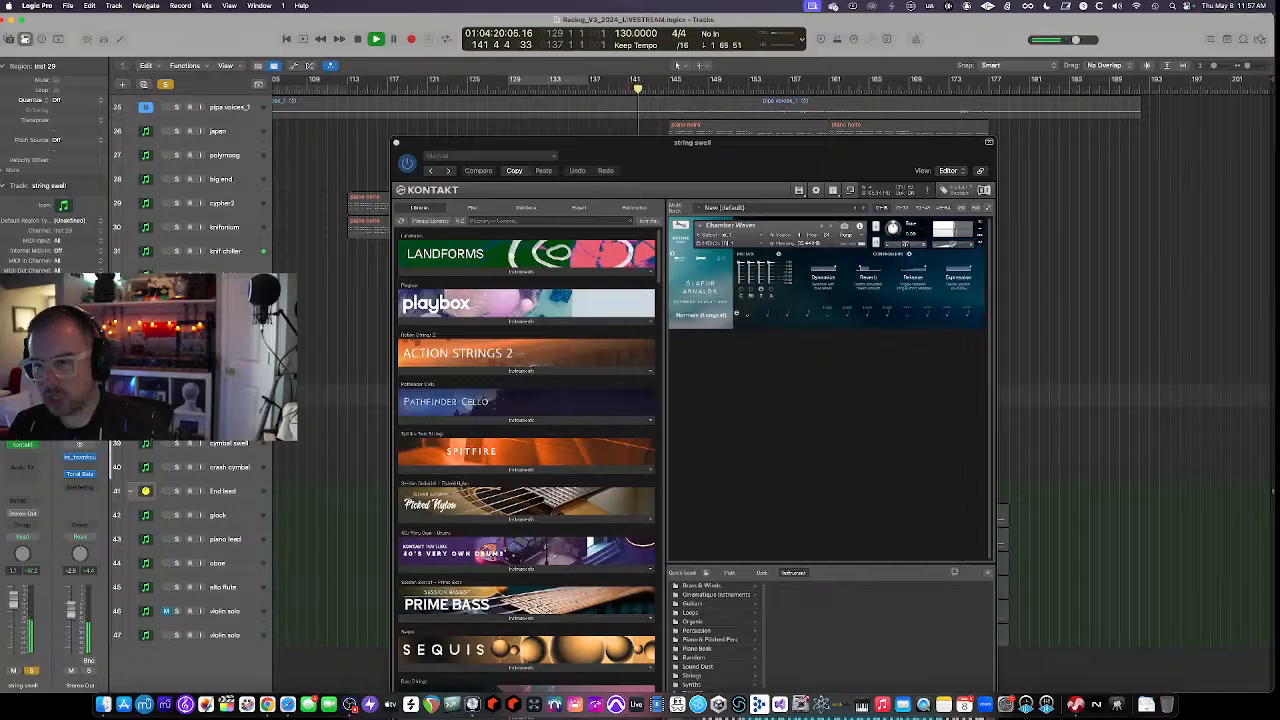
key(s)
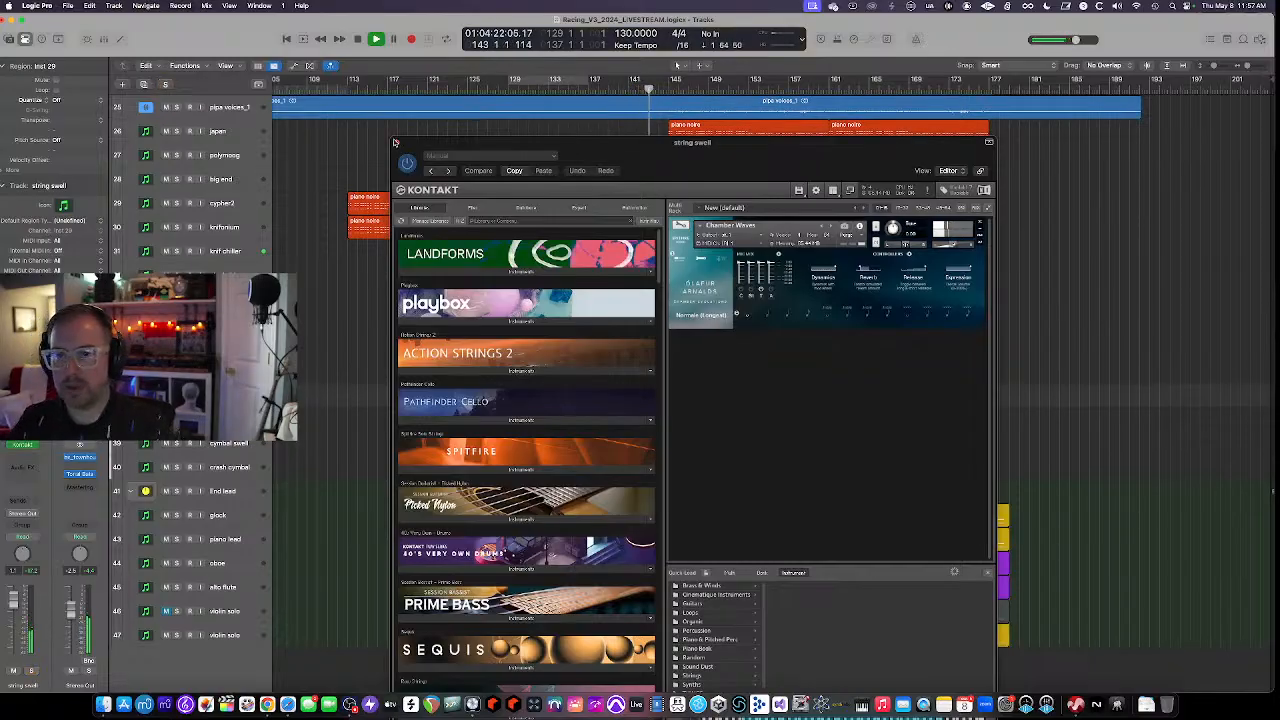
click(395, 143)
Replay the transition into bar 145 and examine the short cypher2 region and end lead parts around it
scroll(640, 267, up, 5)
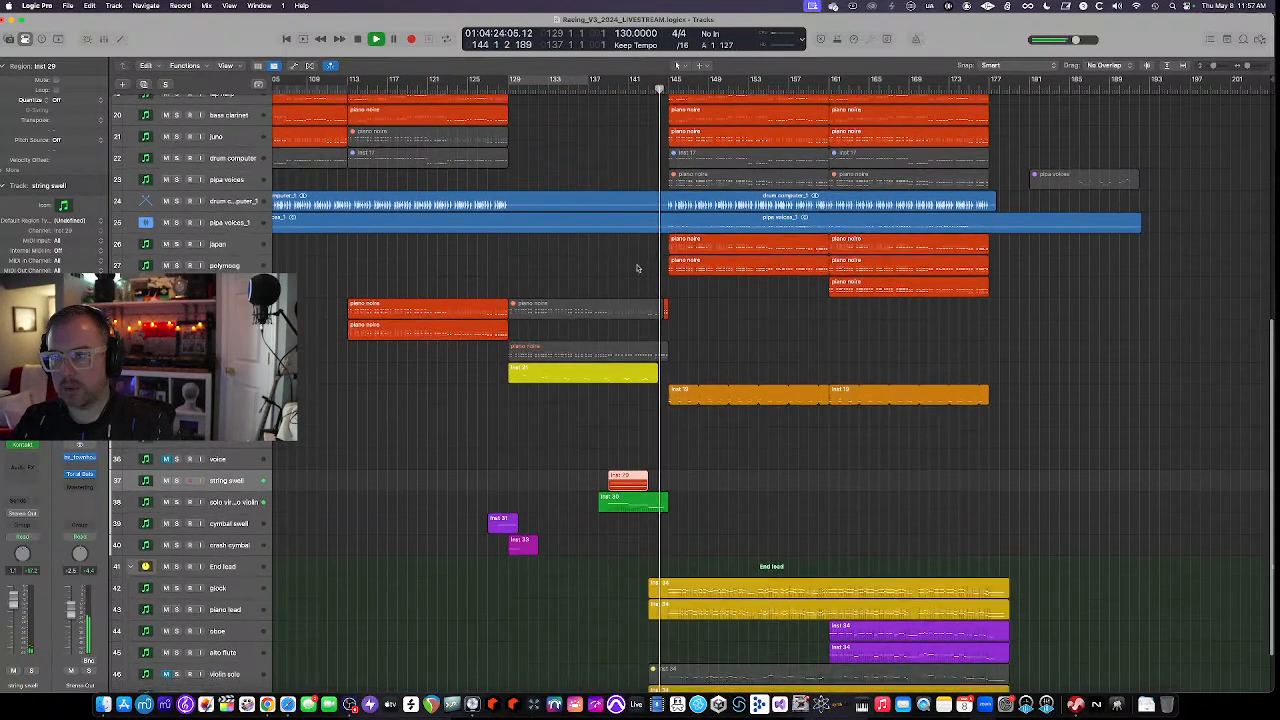
scroll(637, 267, left, 2)
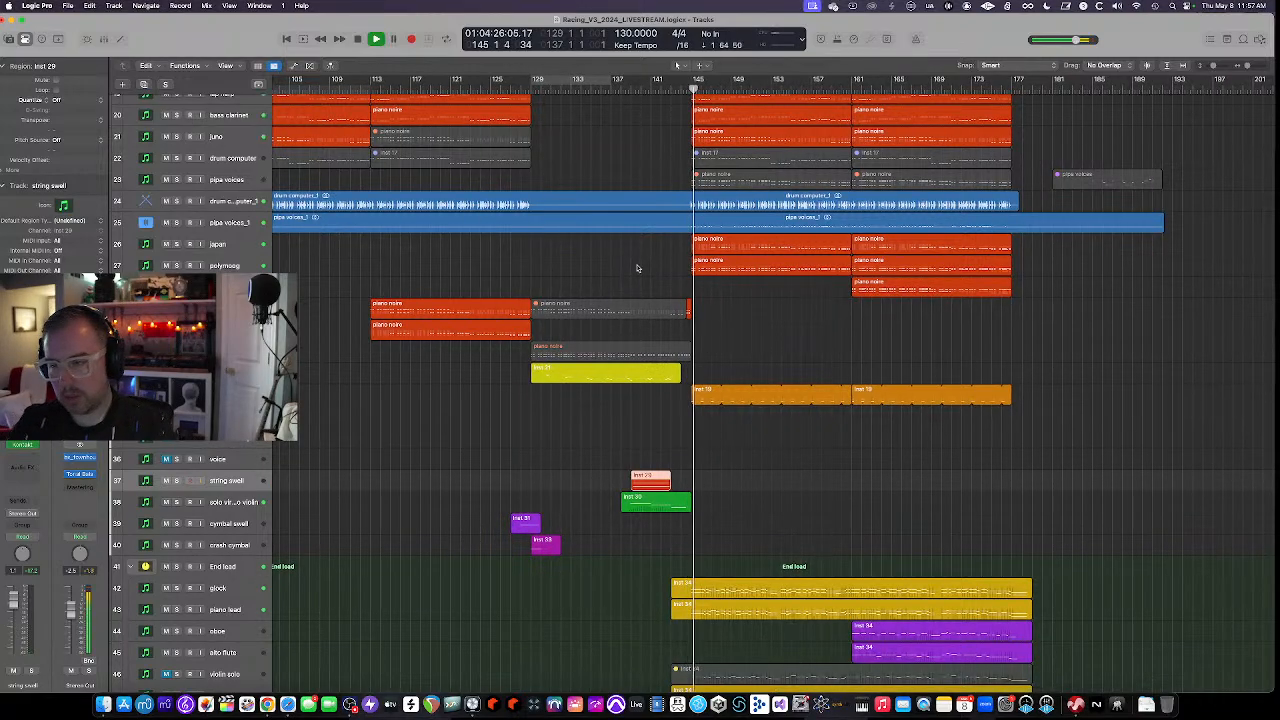
scroll(691, 318, up, 4)
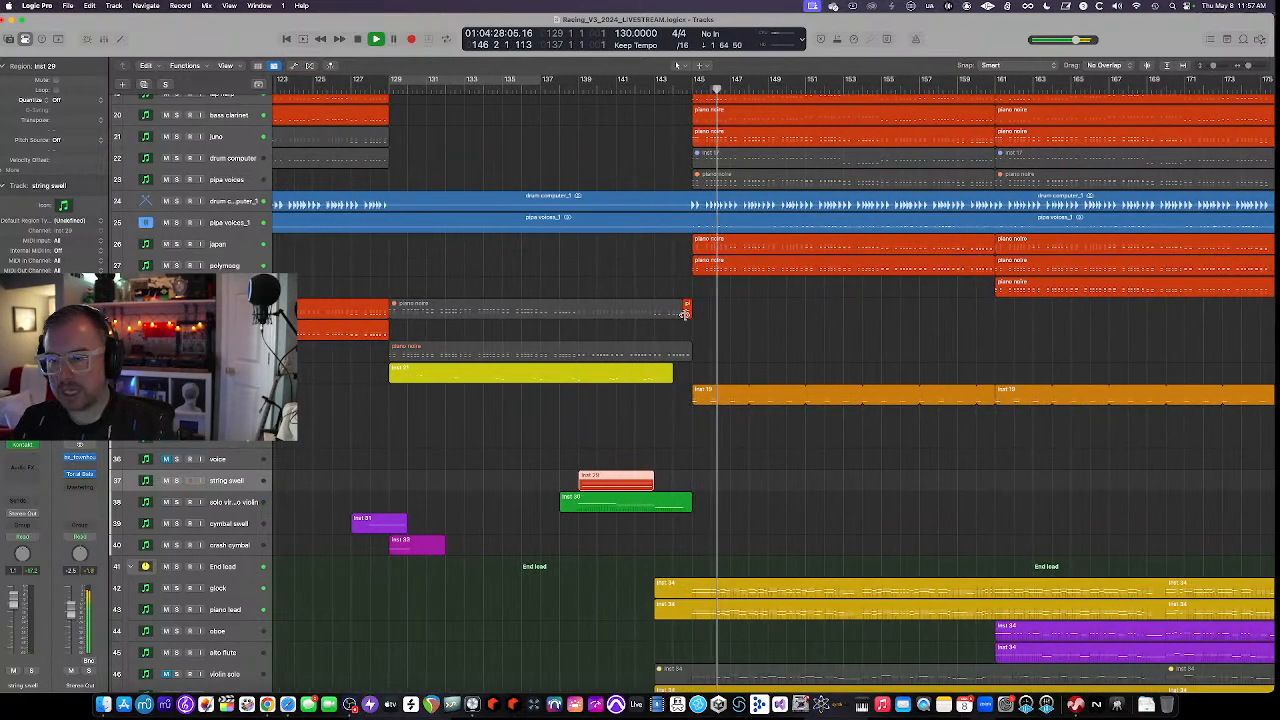
click(676, 65)
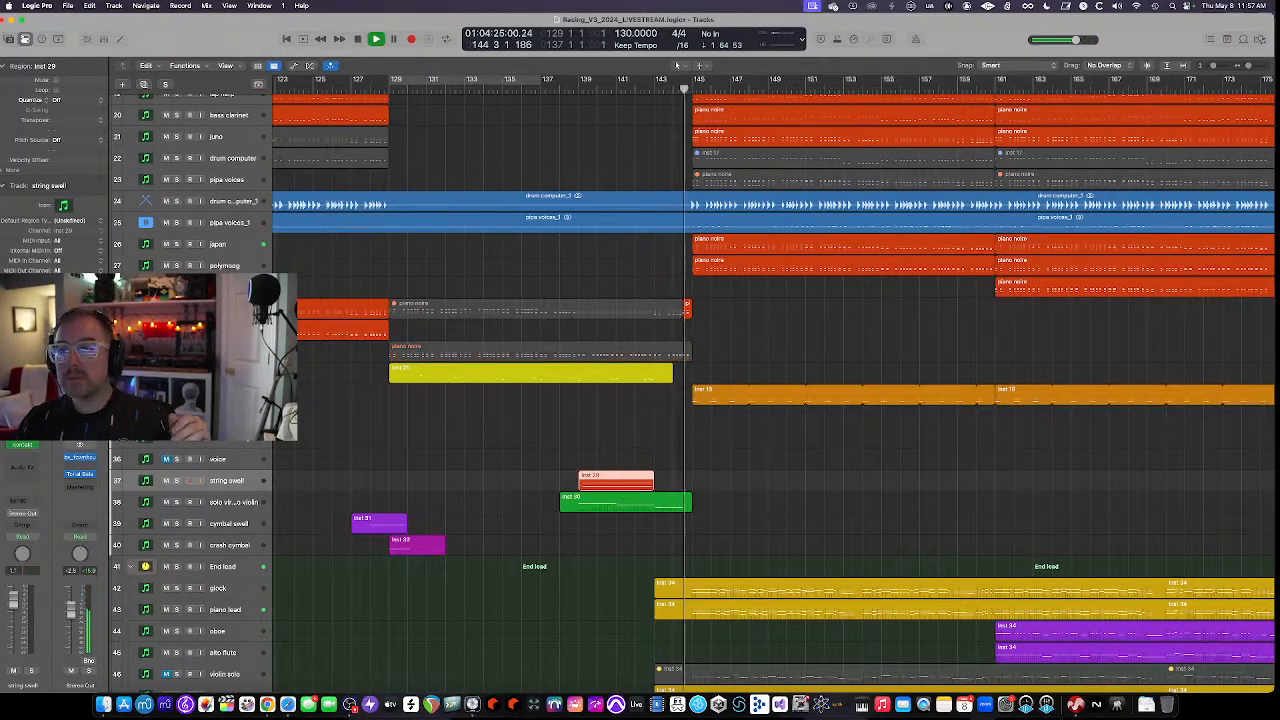
scroll(493, 413, down, 3)
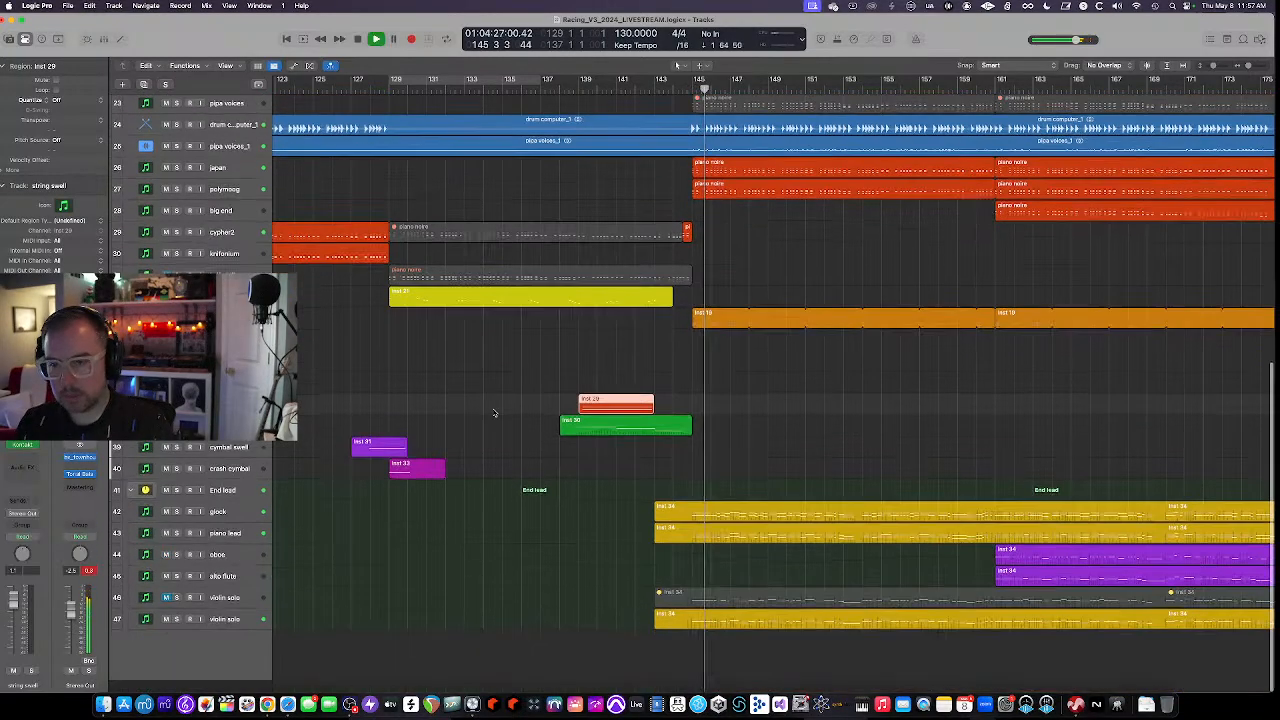
scroll(494, 413, down, 3)
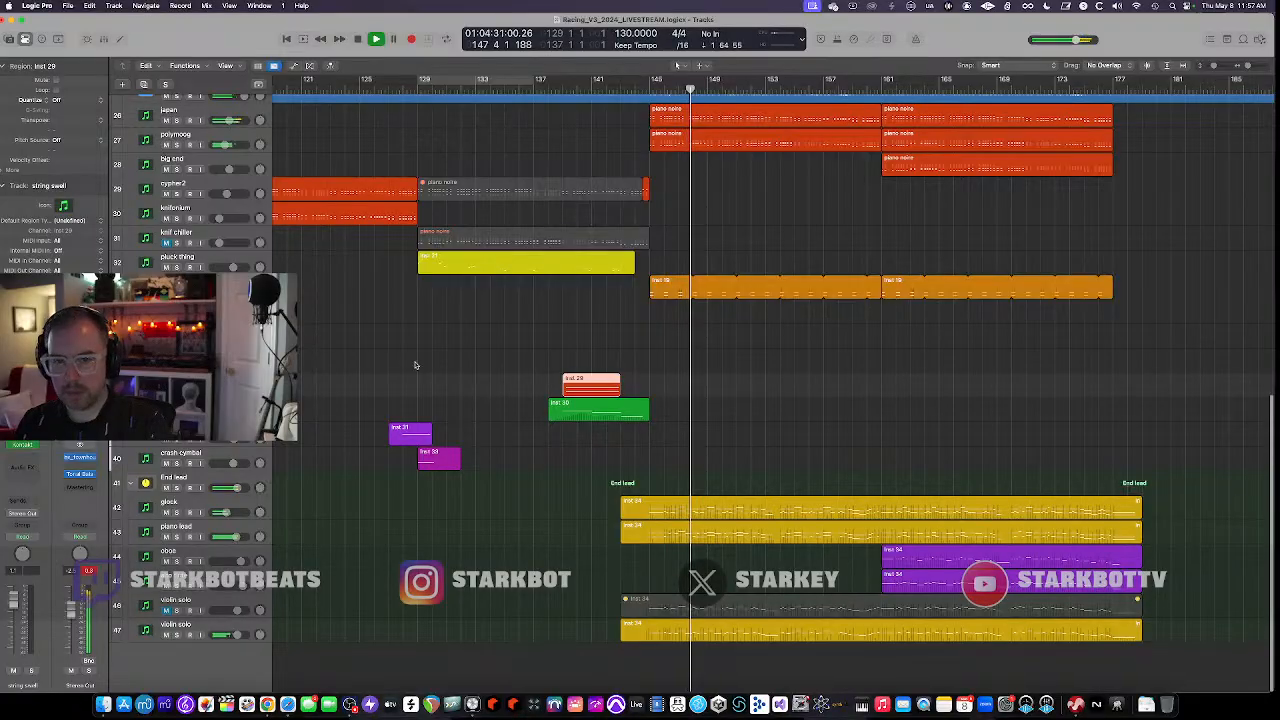
Stop playback and look through the arrangement for the tracks that play from bar 145
key(space)
scroll(418, 364, up, 10)
scroll(424, 361, down, 4)
scroll(440, 362, left, 3)
scroll(446, 363, down, 5)
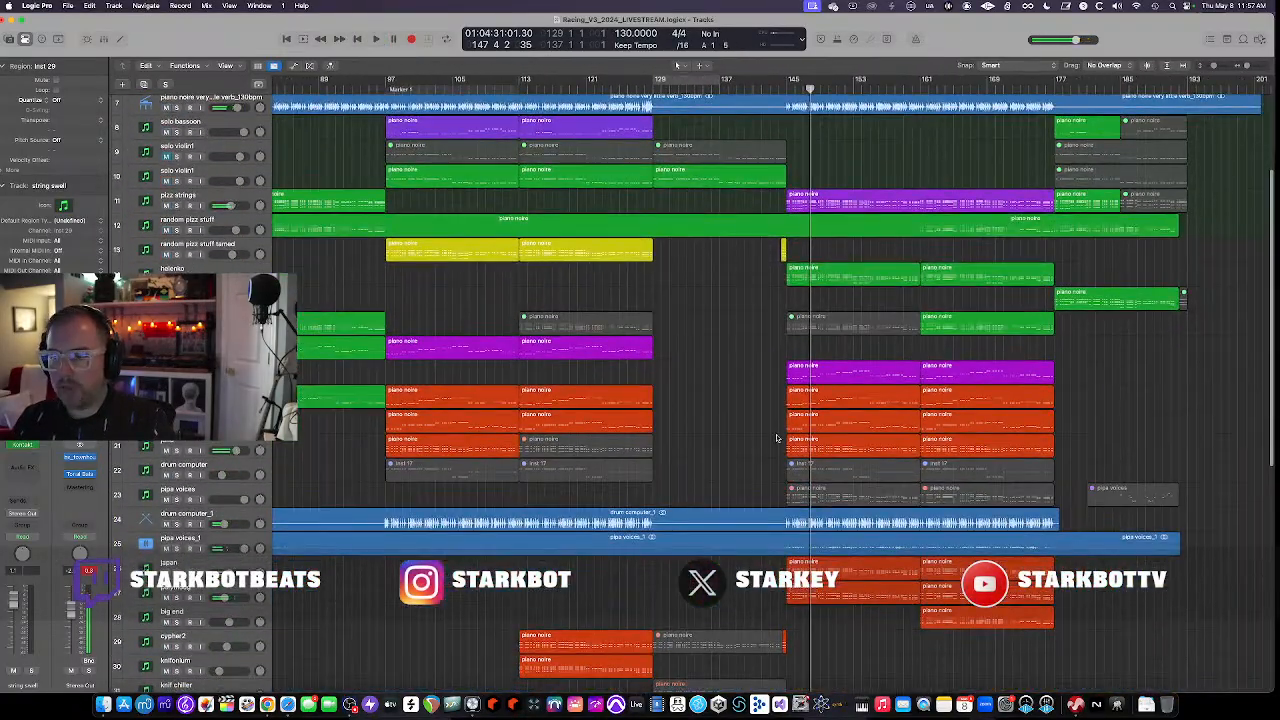
scroll(751, 477, down, 2)
scroll(747, 479, left, 1)
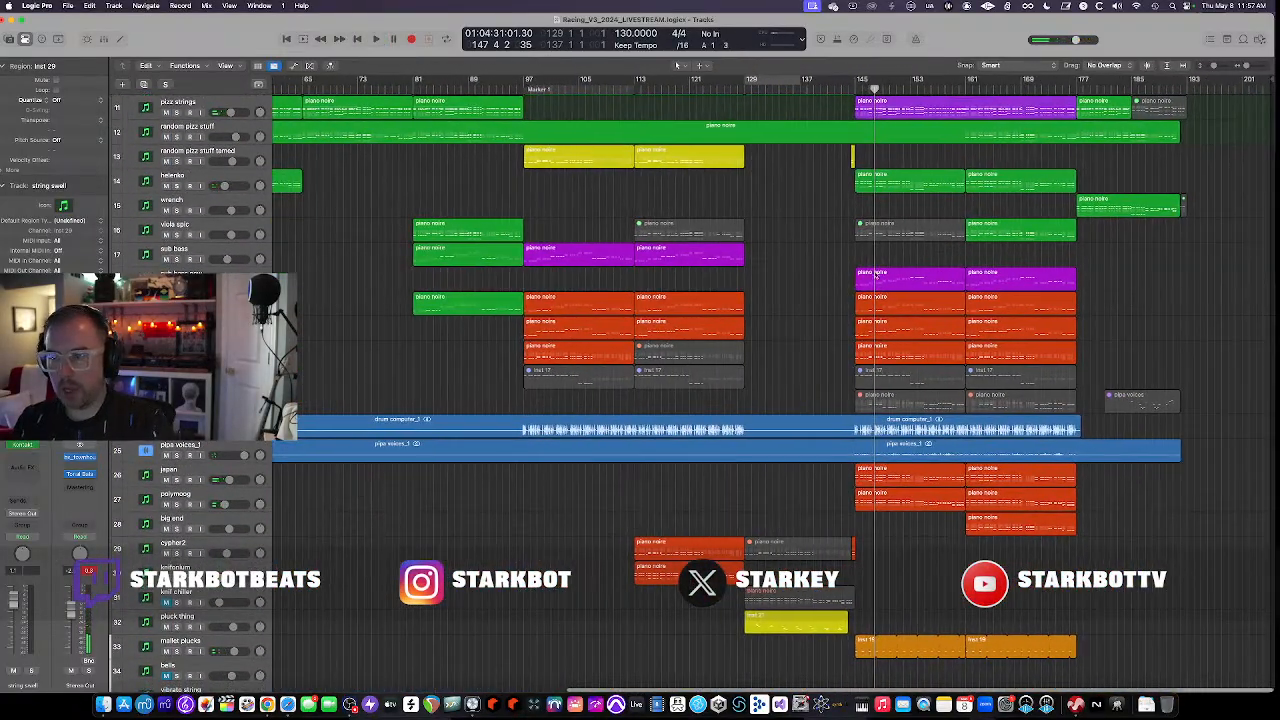
scroll(1000, 362, down, 6)
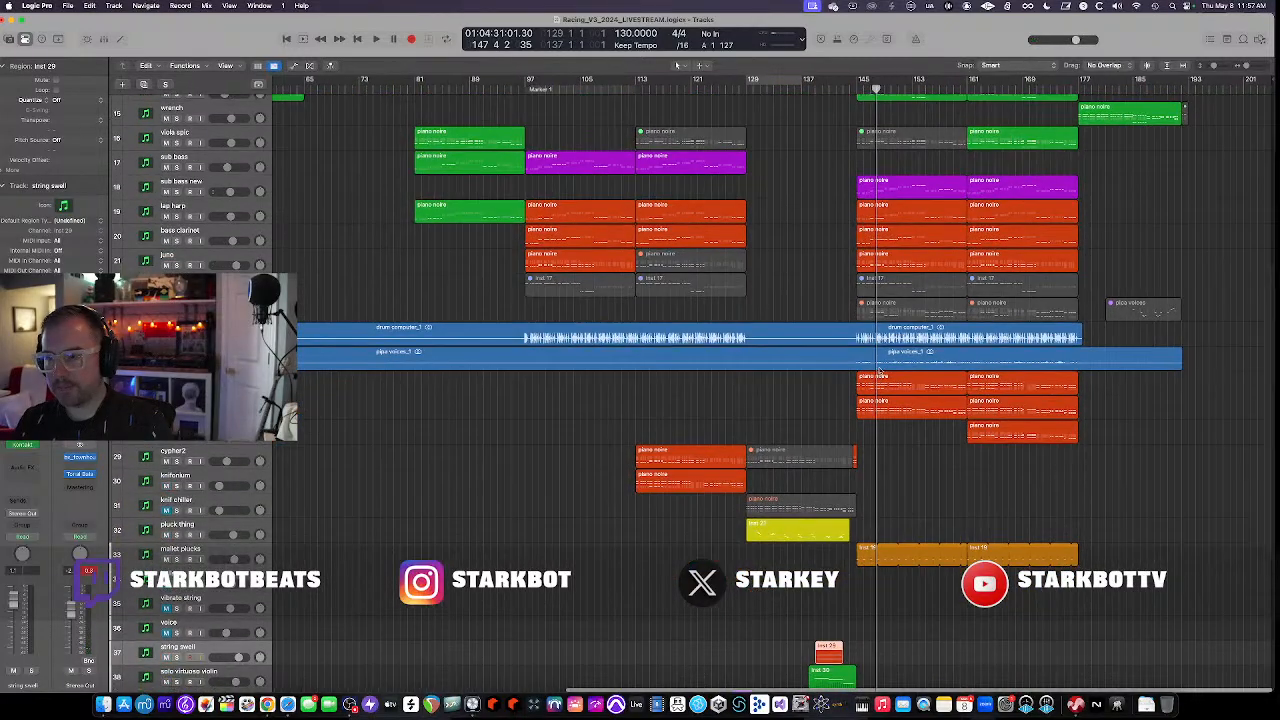
scroll(903, 350, down, 3)
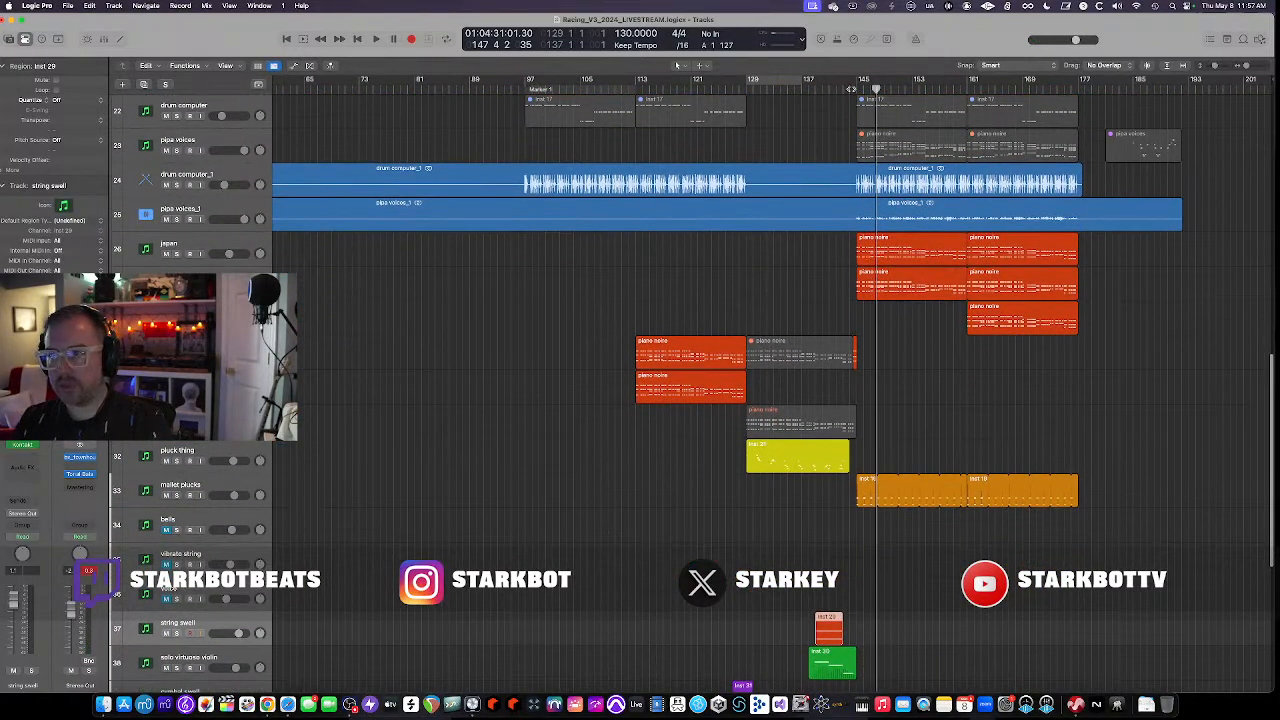
Solo the pipa voices_1 track and play it from bar 145
click(858, 88)
key(s)
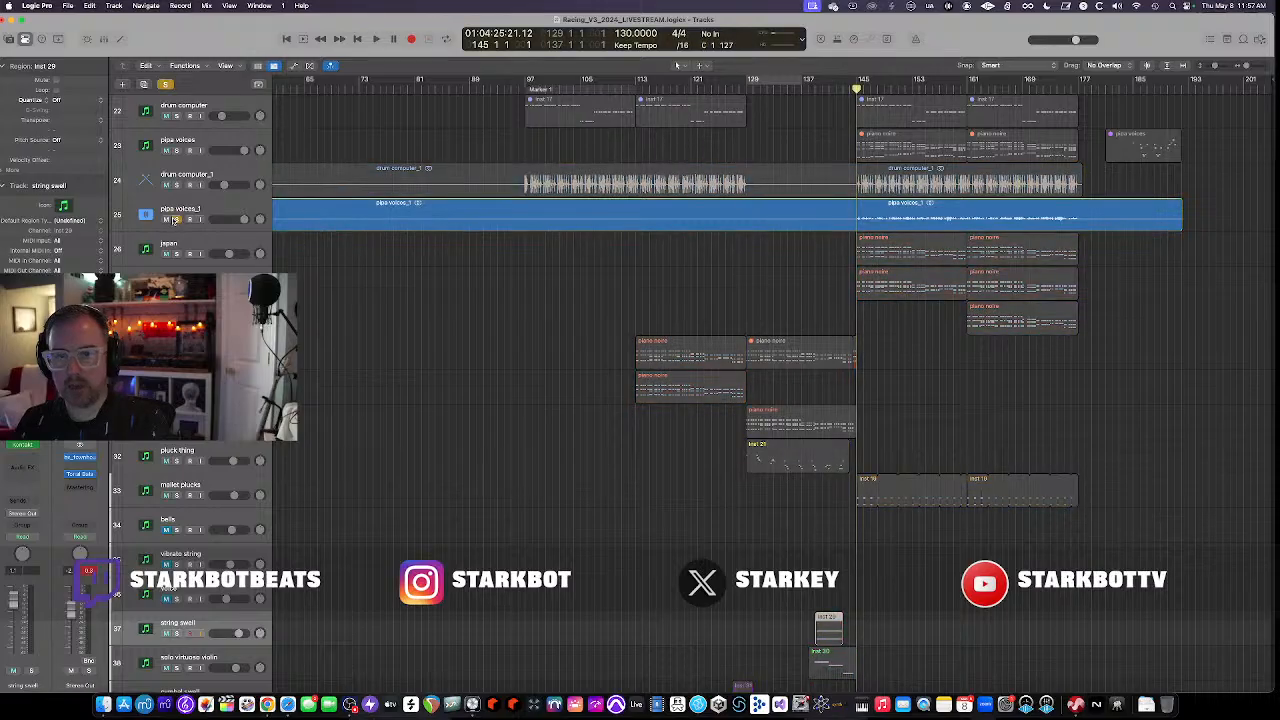
key(space)
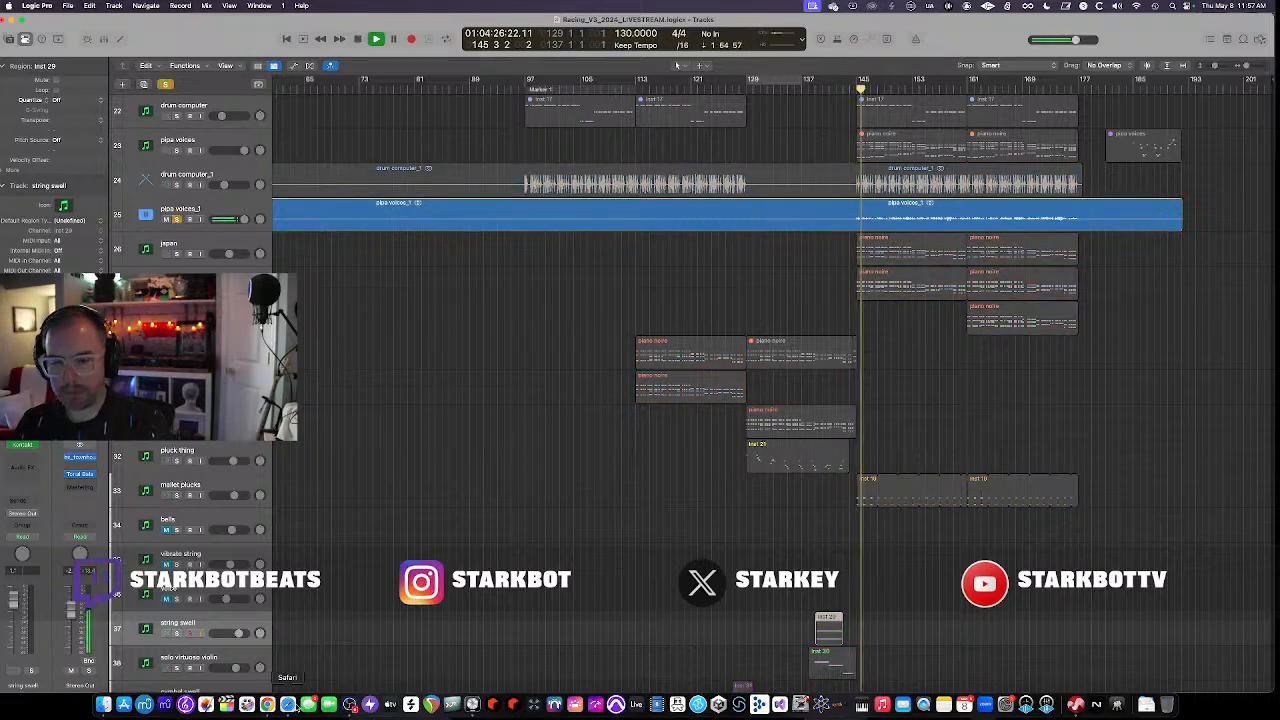
click(287, 704)
click(815, 73)
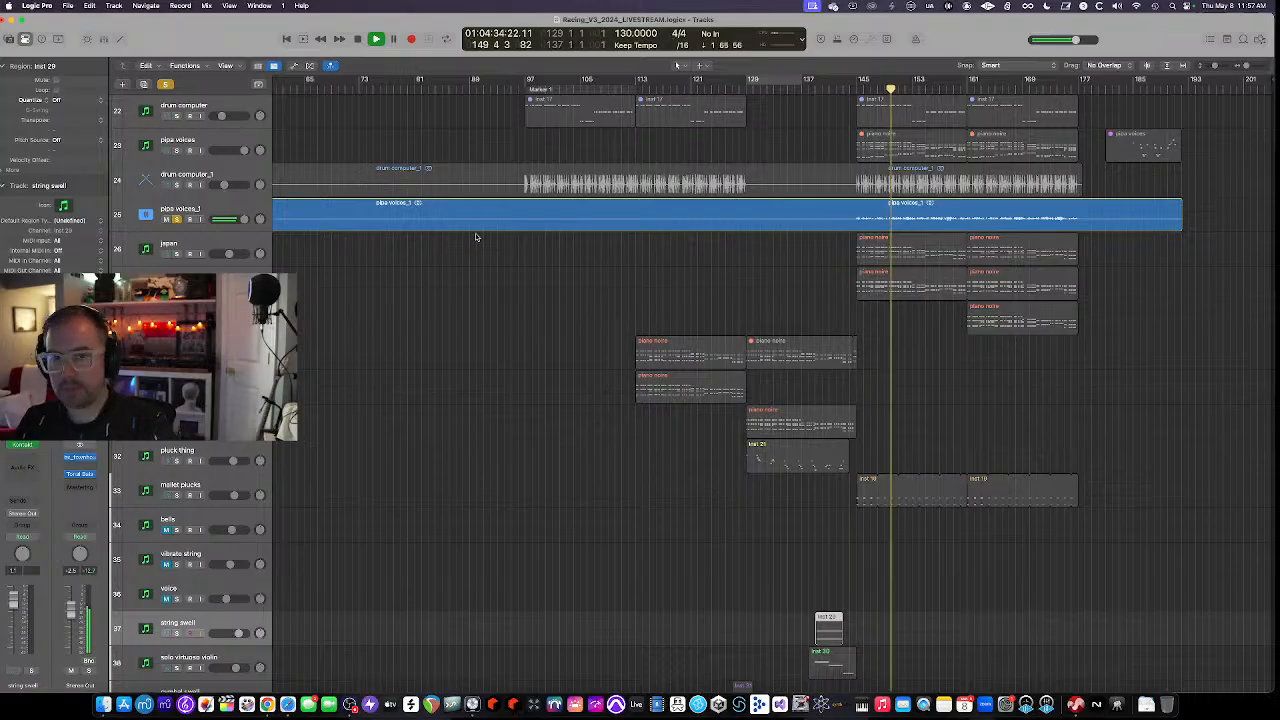
Unsolo the pipa voices_1 track, then solo the japan track and open its Yangqin patch in Kontakt
click(180, 219)
scroll(189, 225, down, 1)
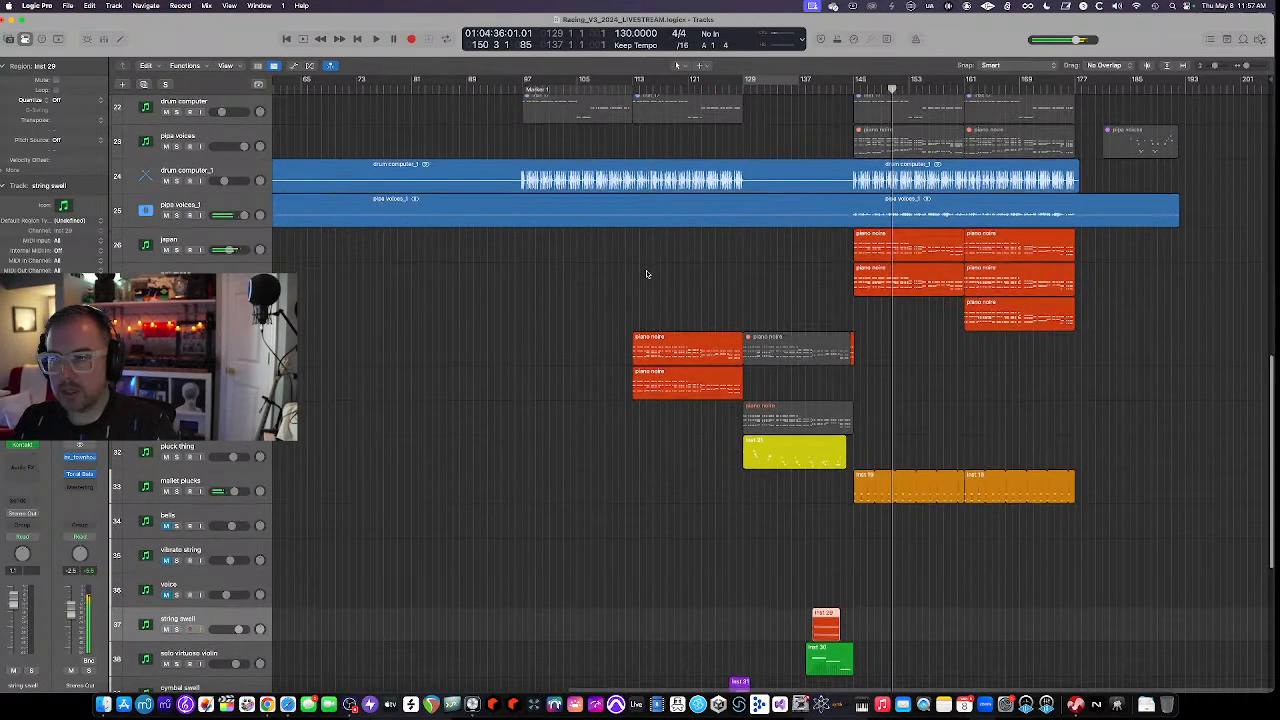
click(176, 250)
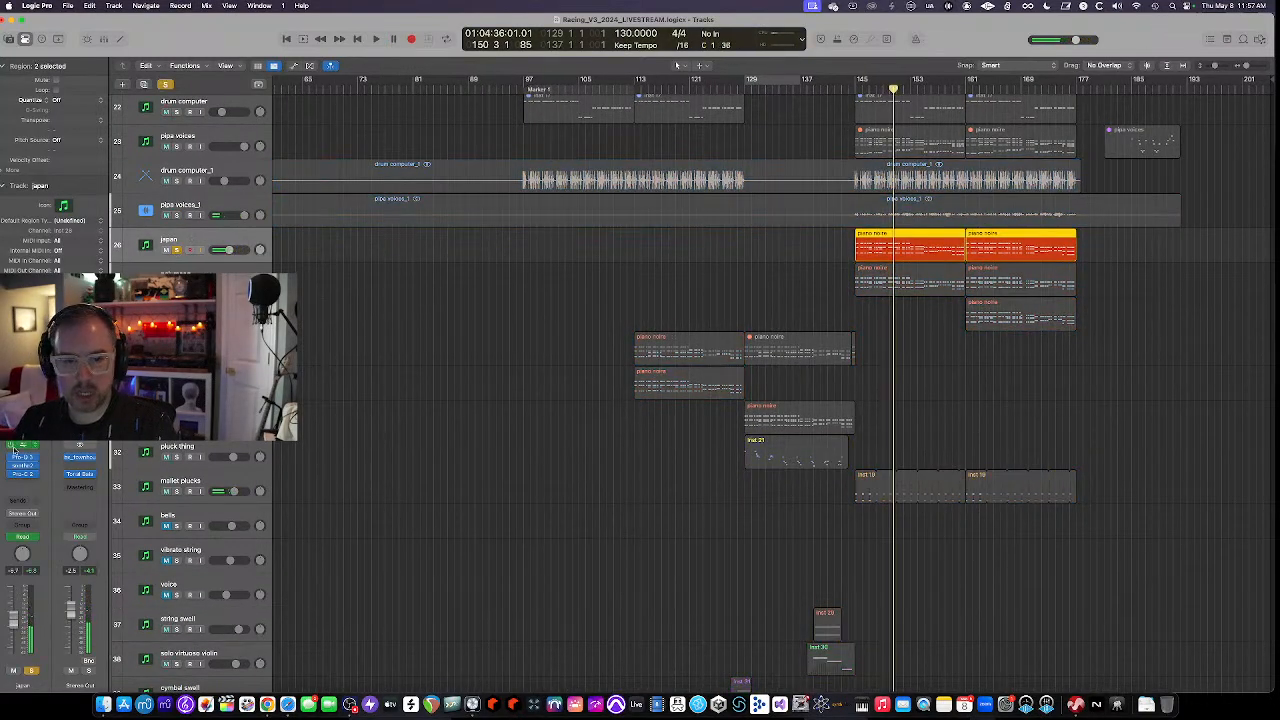
click(24, 449)
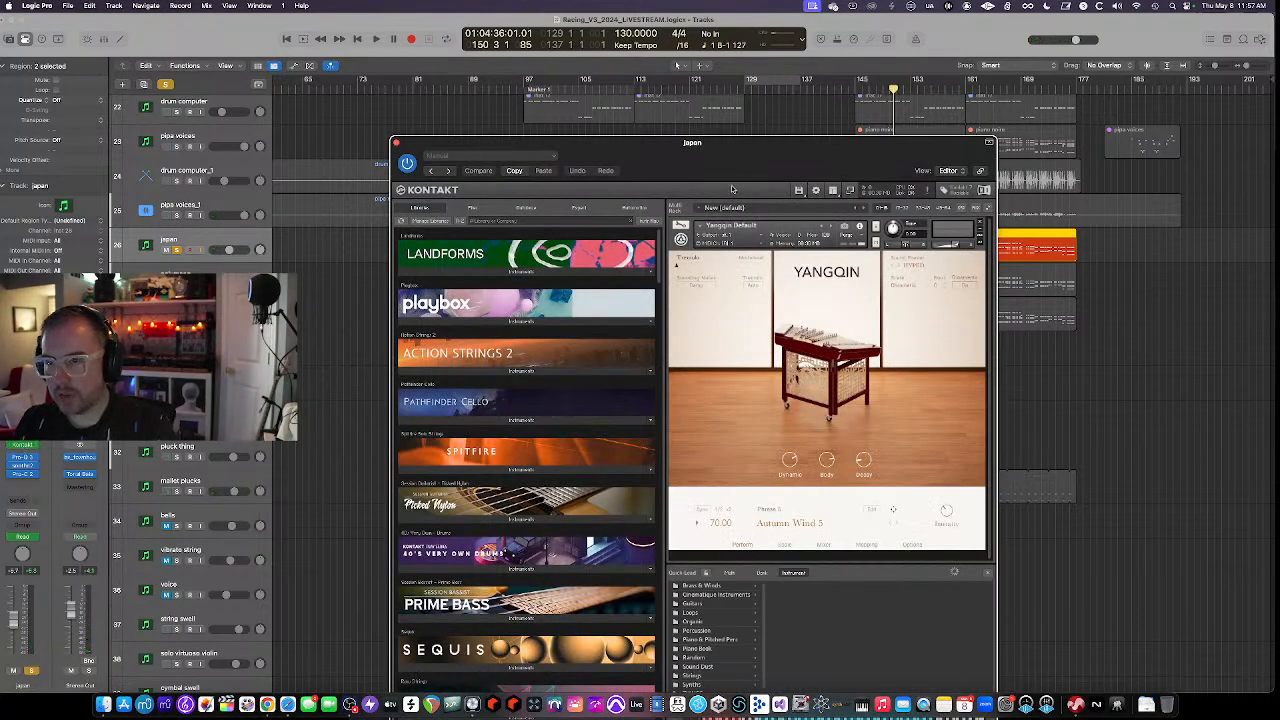
drag(756, 151, 578, 112)
Play the soloed japan track from bar 145, then stop, unsolo it and close its Kontakt window
click(860, 92)
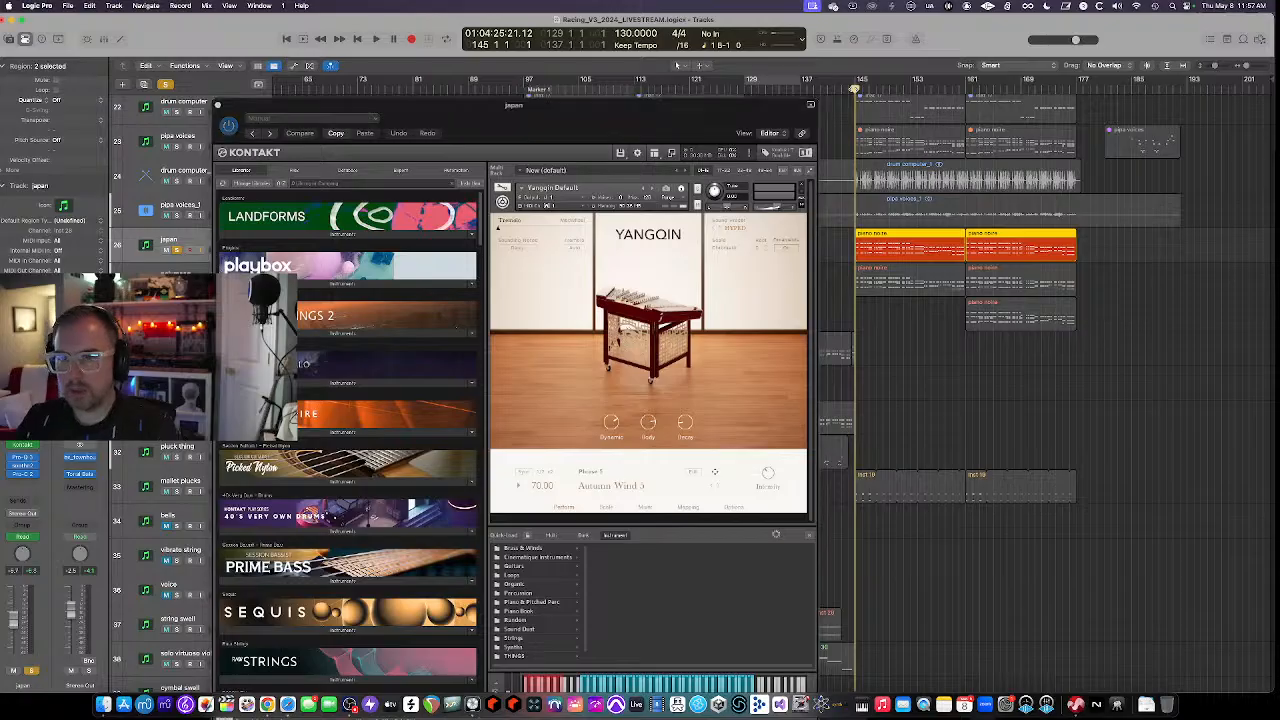
key(space)
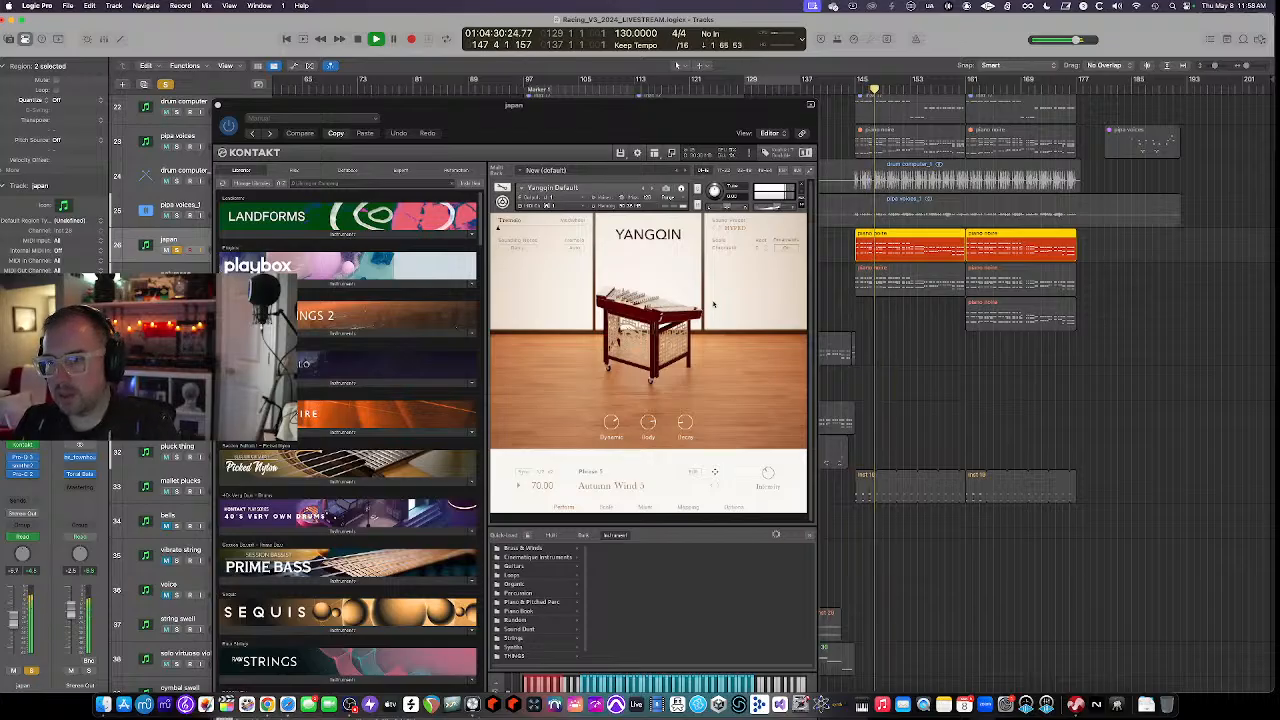
key(space)
click(176, 250)
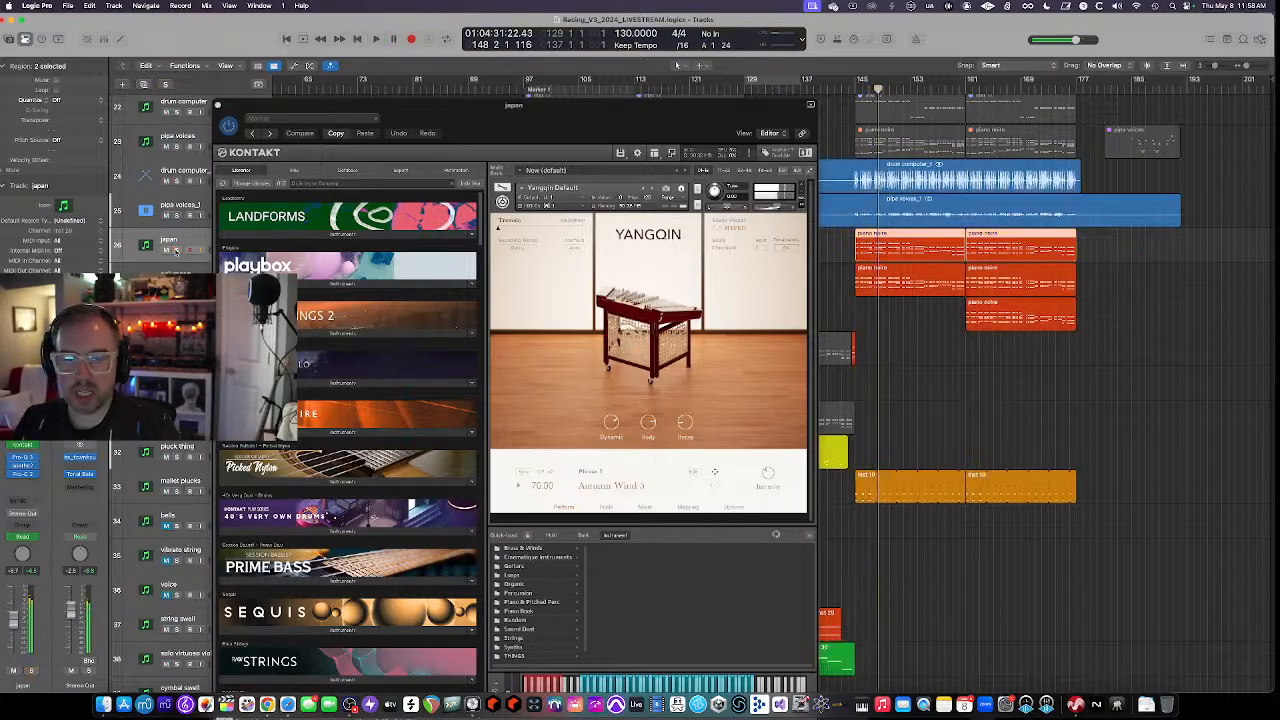
click(218, 105)
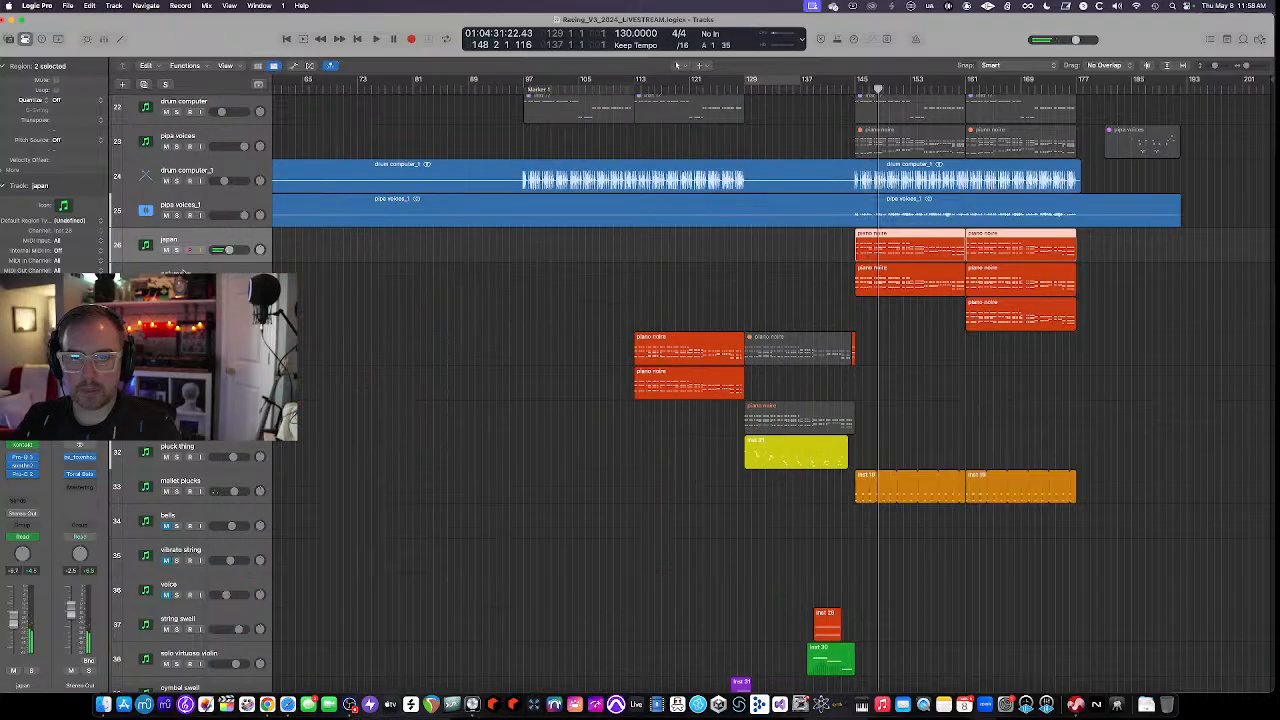
Solo the polymoog track, inspect its Polymode synthesizer while looping bars 145 to 161, and close the instrument window
click(183, 270)
key(s)
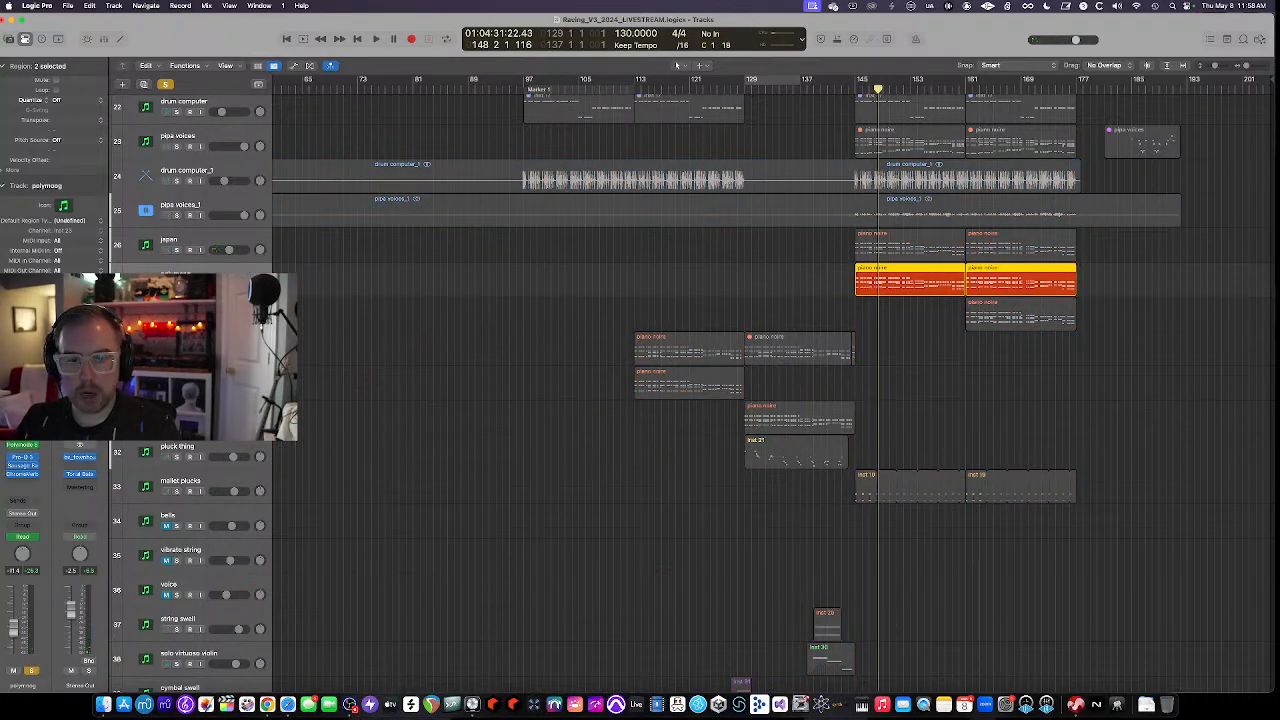
click(23, 457)
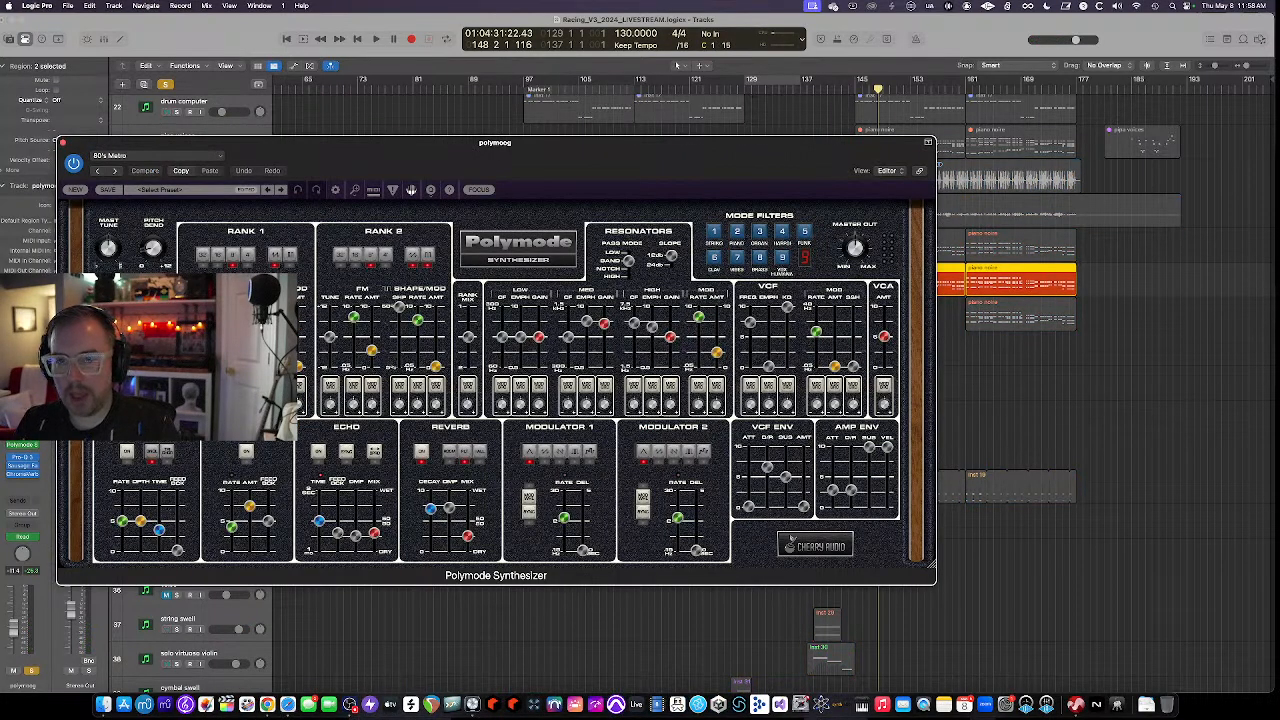
drag(213, 143, 239, 241)
key(space)
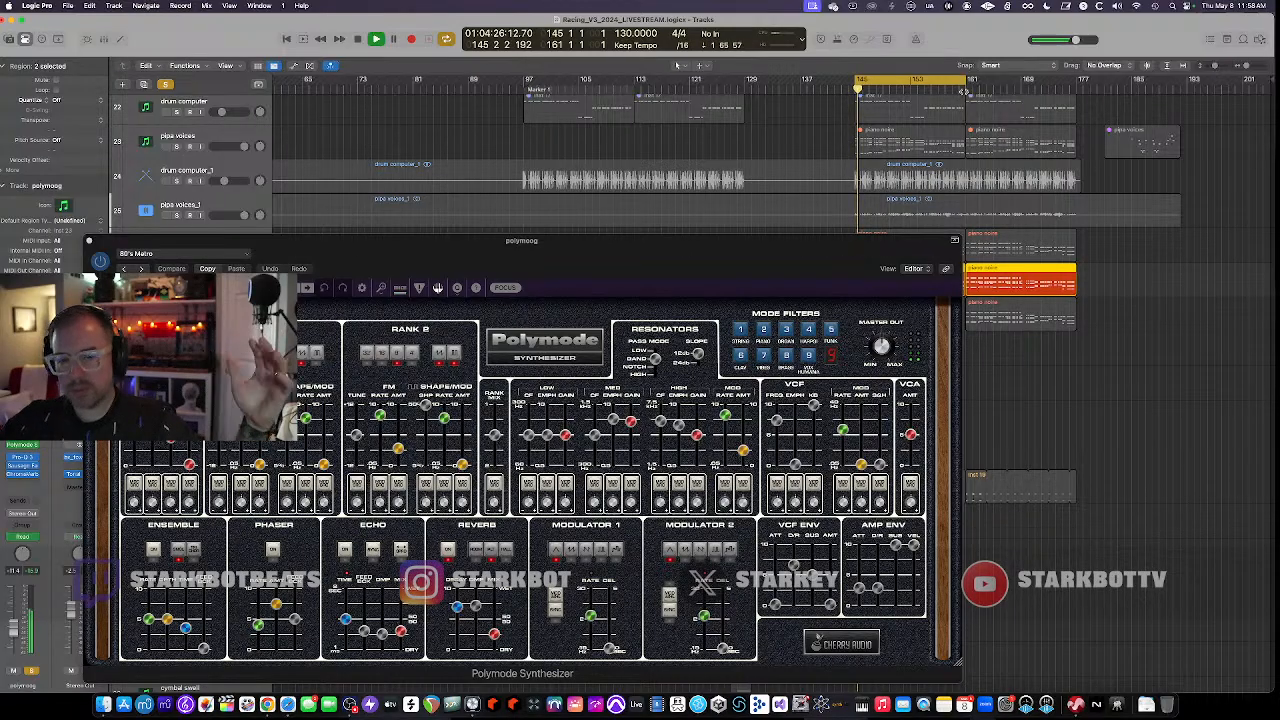
click(90, 243)
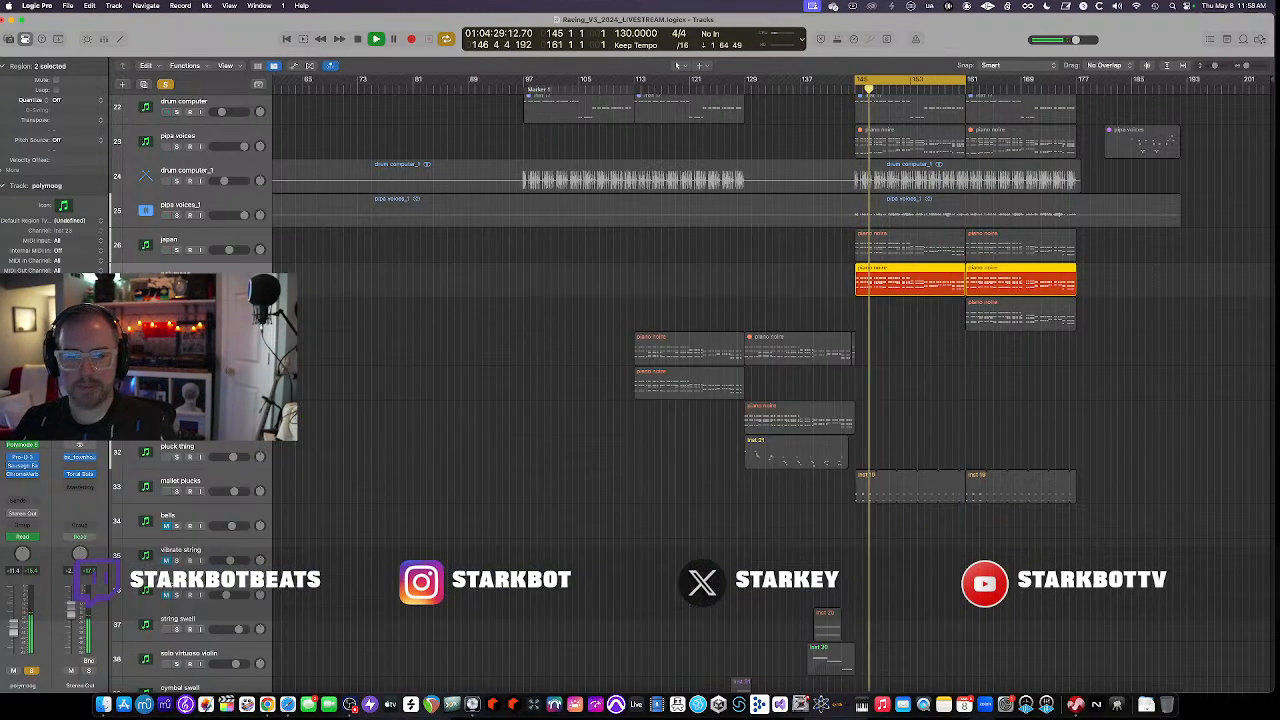
Inspect the polymoog track's Pro-Q 3 and Sausage Fattener effects, try the Fatness control, and replay the loop
click(22, 457)
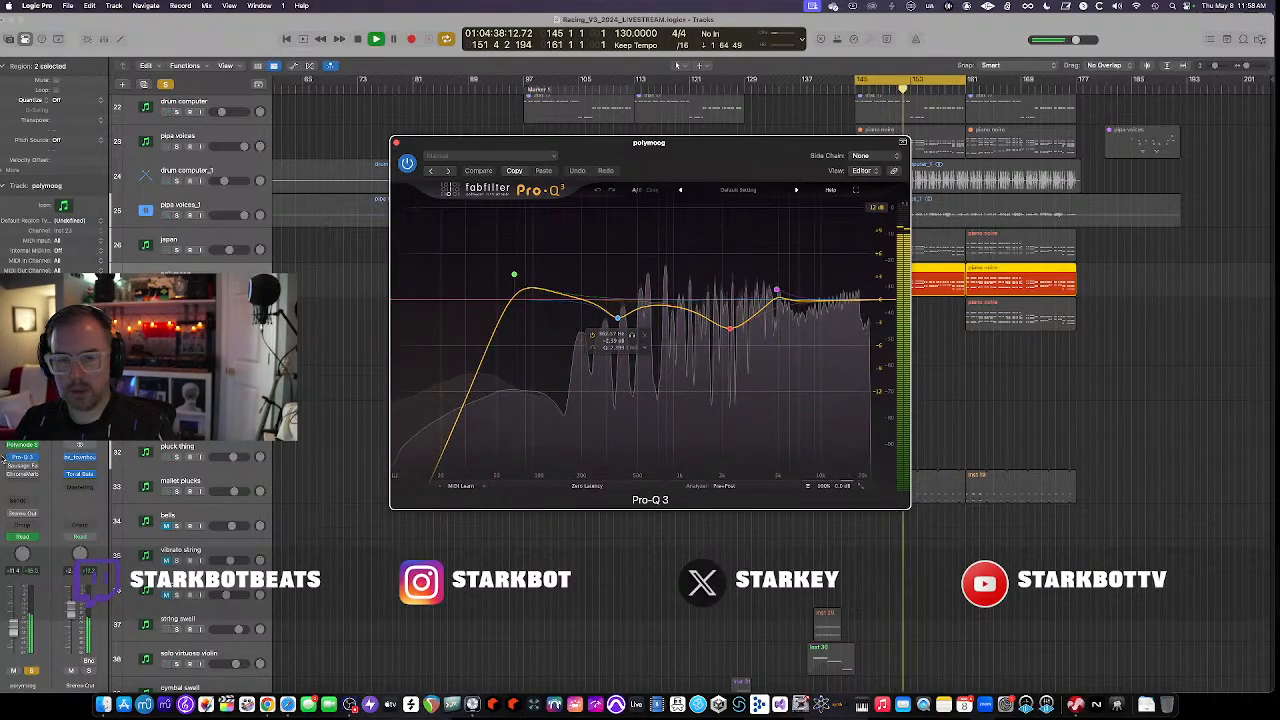
click(20, 466)
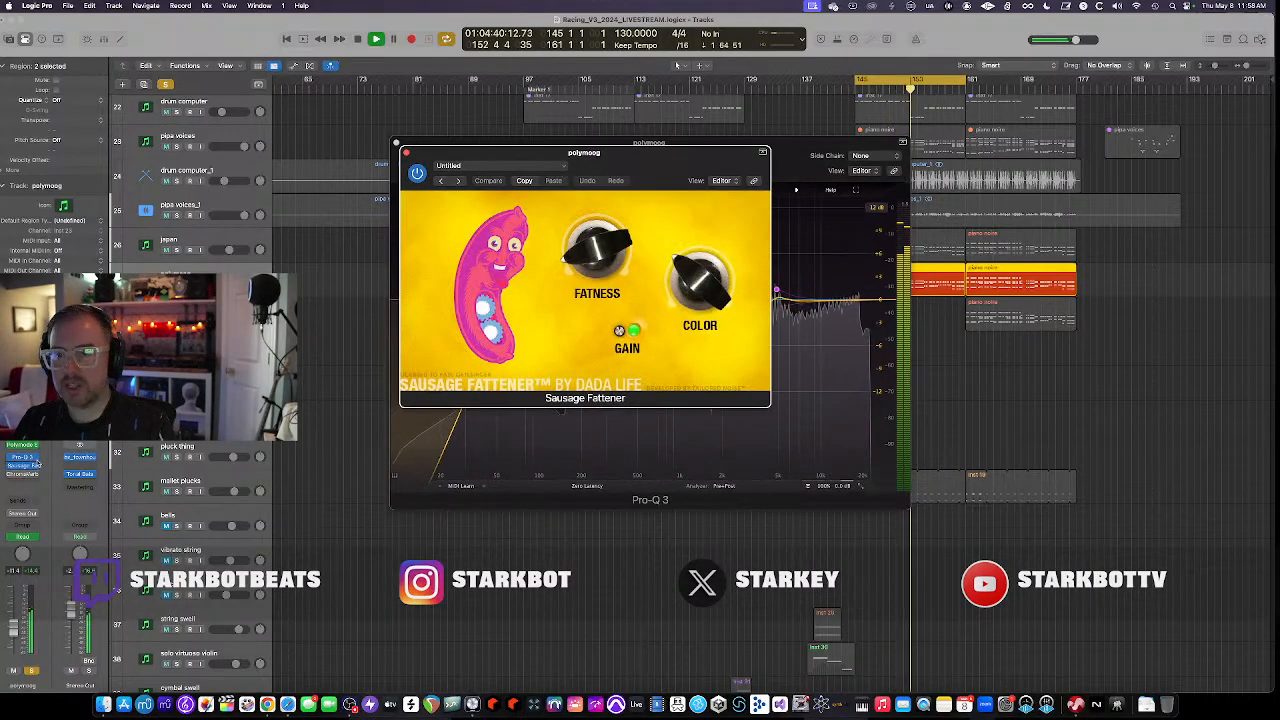
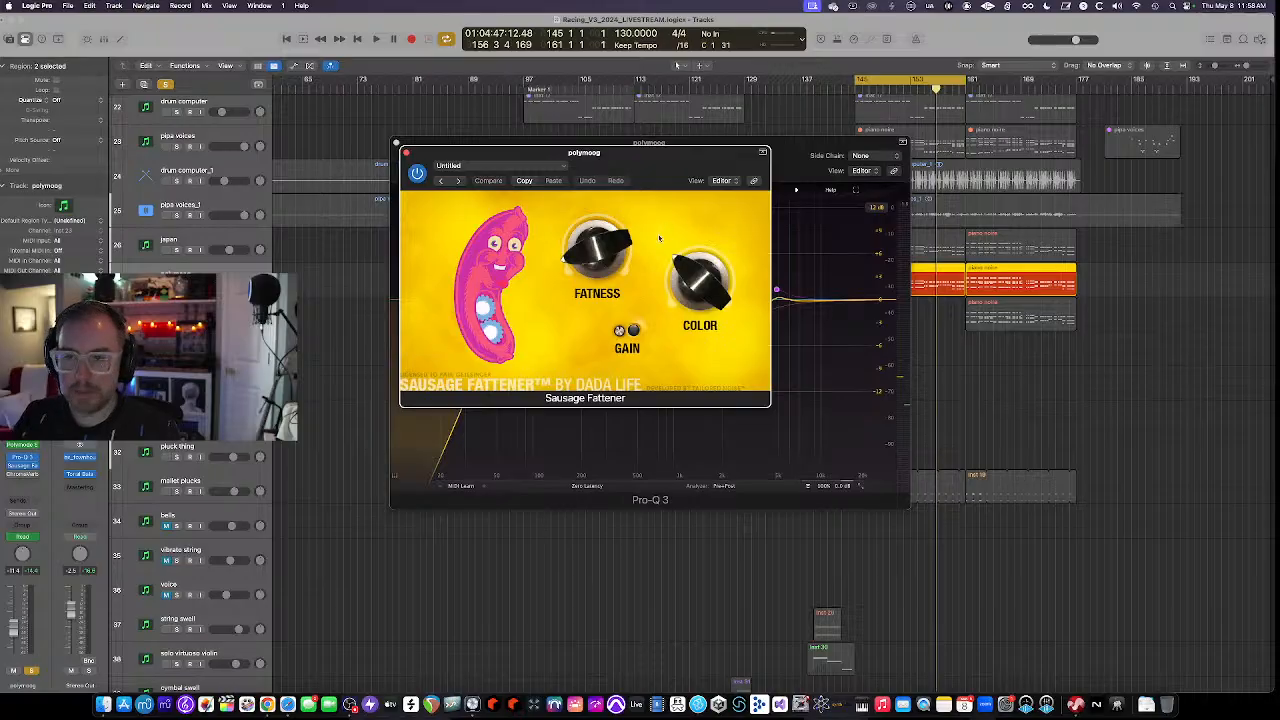
drag(596, 240, 562, 277)
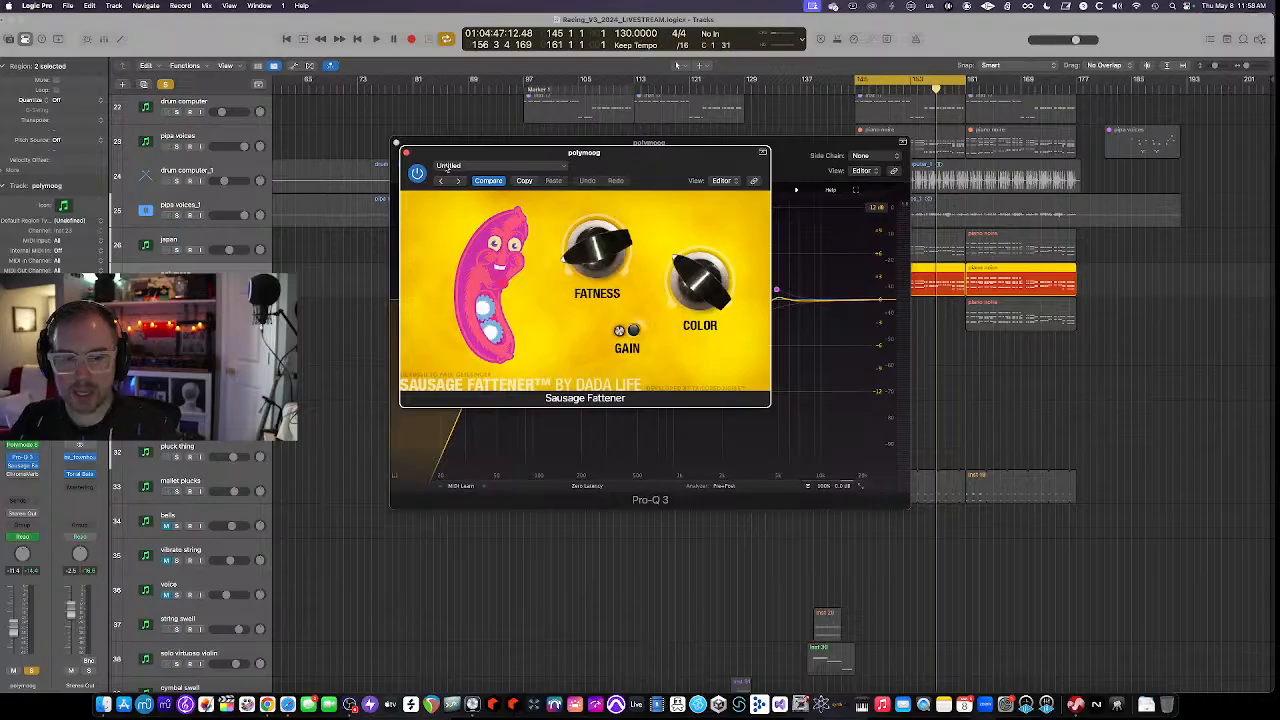
key(space)
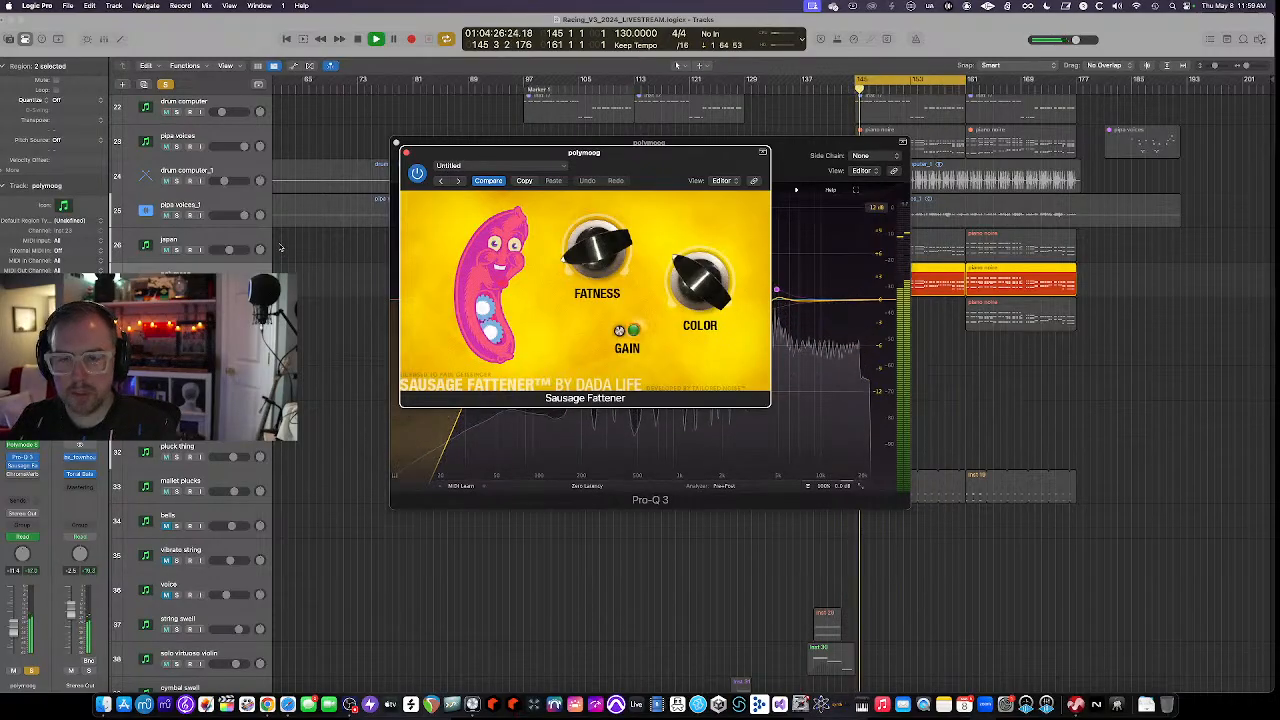
Inspect the polymoog track's ChromaVerb reverb, then close all its effect windows and unsolo the track
click(11, 475)
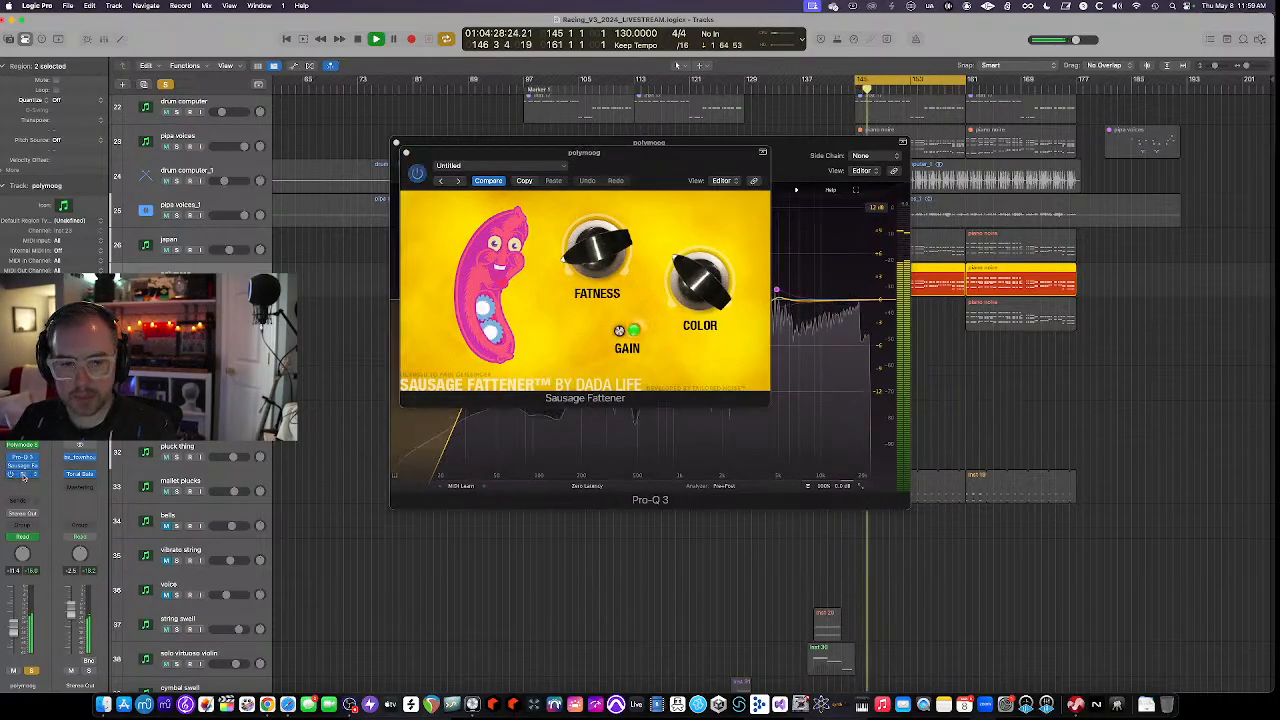
click(22, 475)
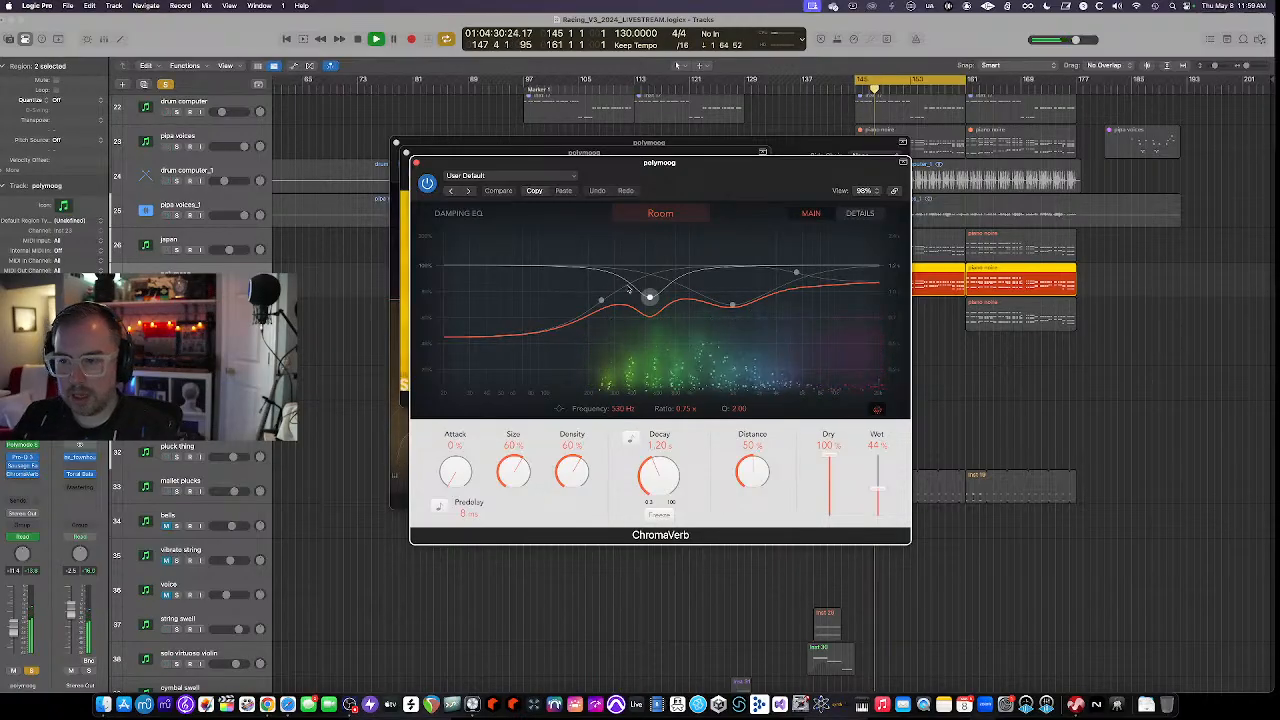
click(416, 162)
click(406, 152)
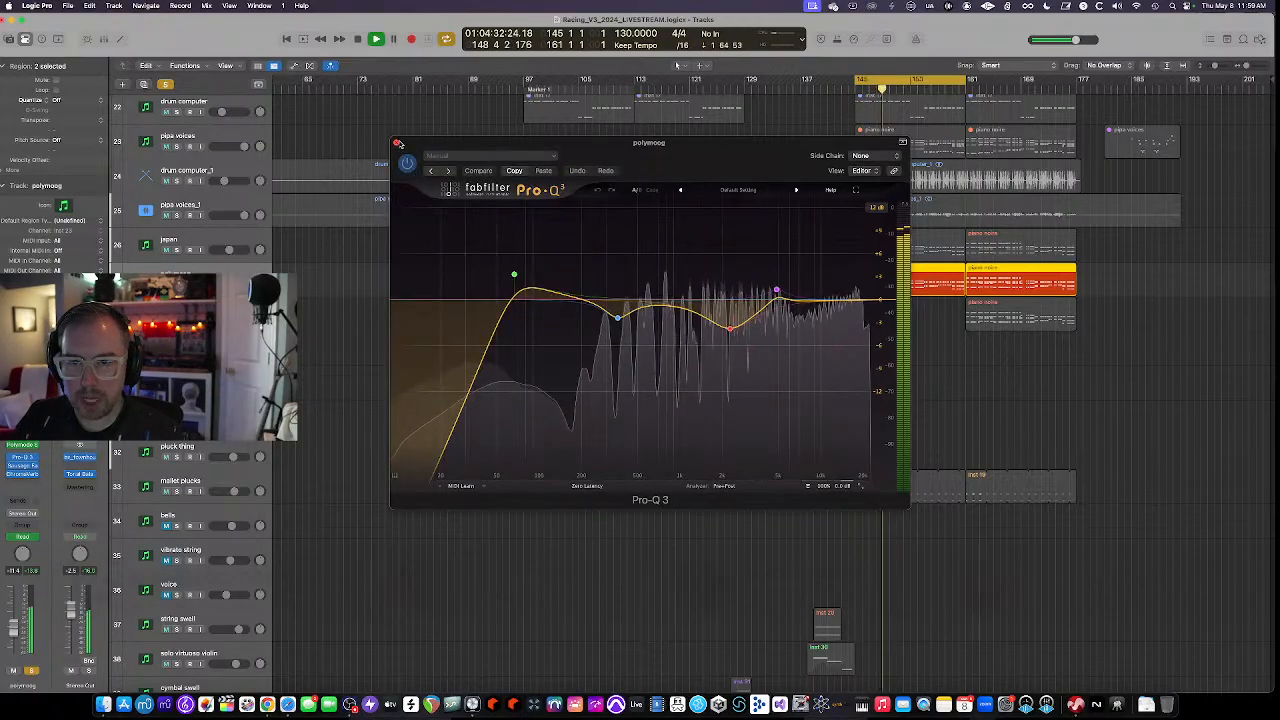
click(397, 143)
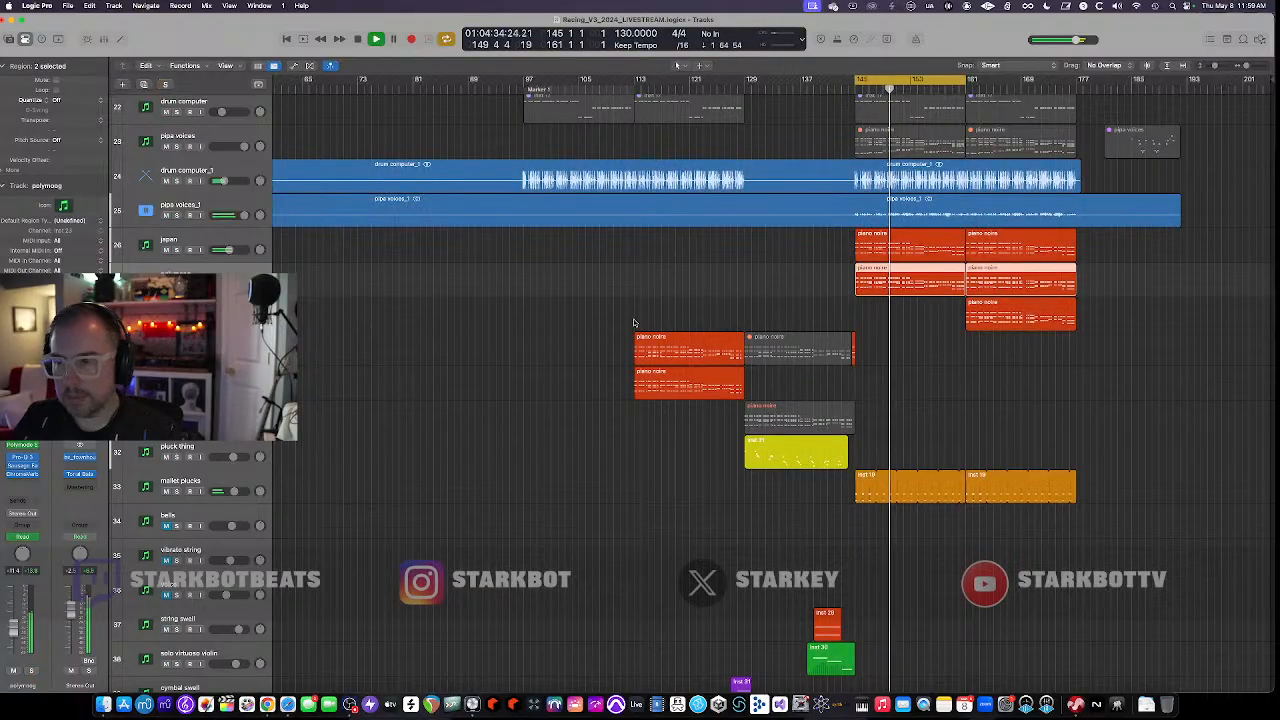
Stop playback, find the mallet plucks track in the arrangement, solo it and play it from bar 145
scroll(620, 320, down, 1)
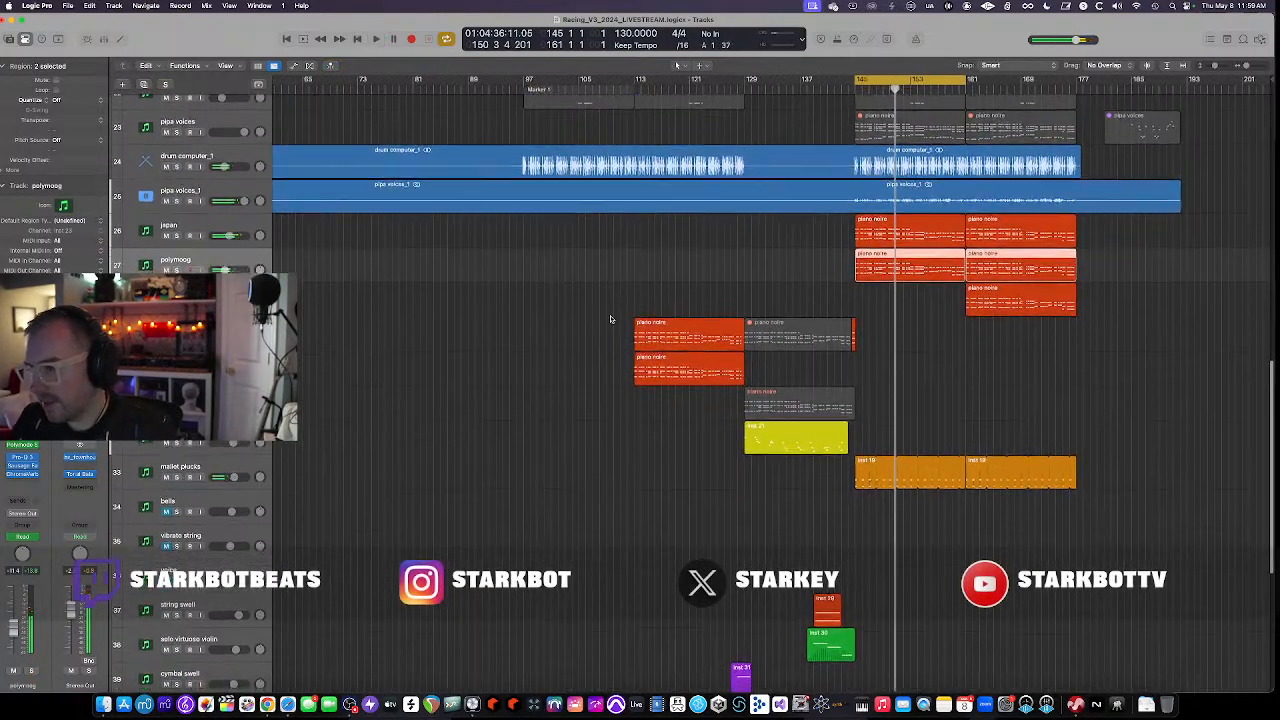
scroll(611, 319, up, 1)
scroll(611, 319, up, 2)
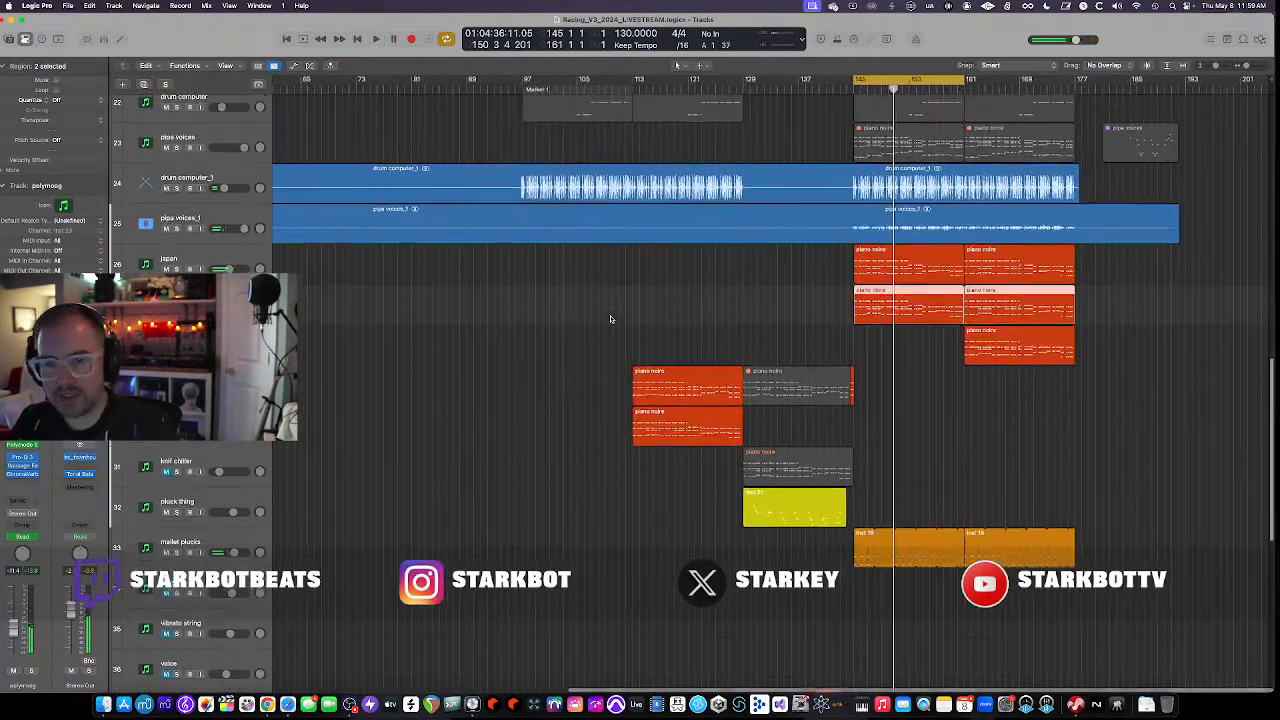
scroll(611, 319, up, 1)
scroll(611, 319, down, 1)
click(193, 550)
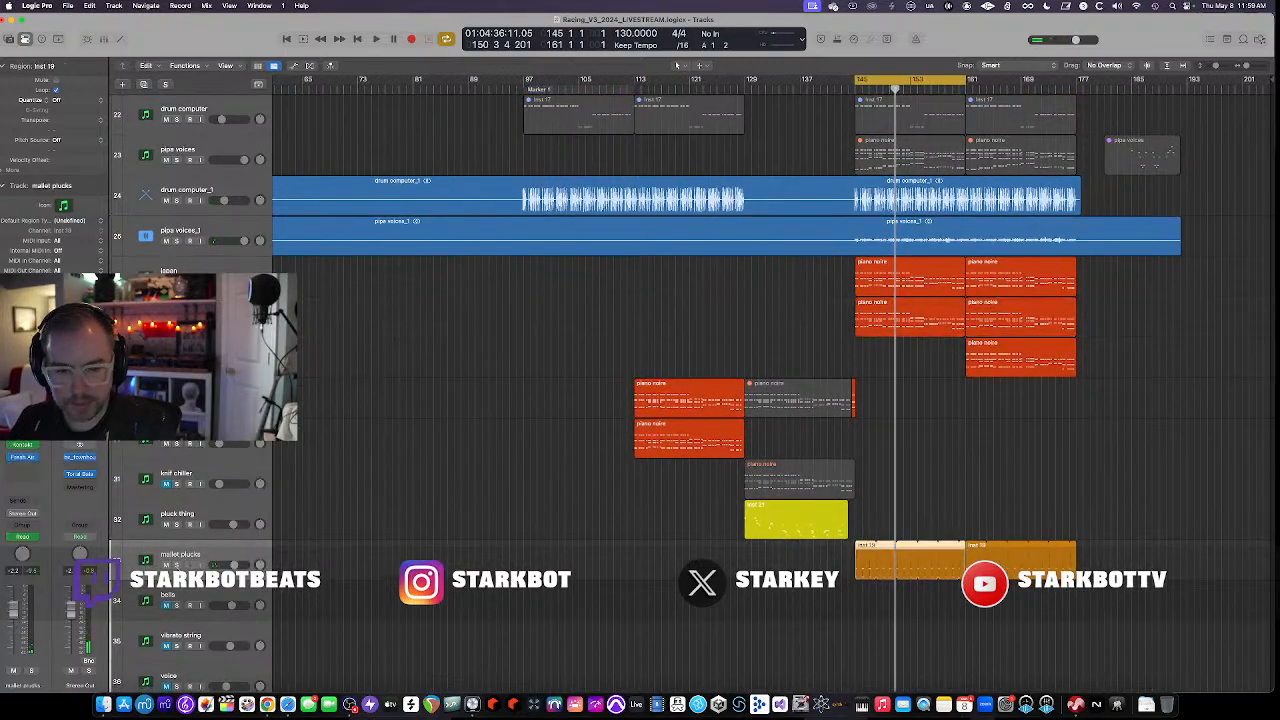
key(s)
key(space)
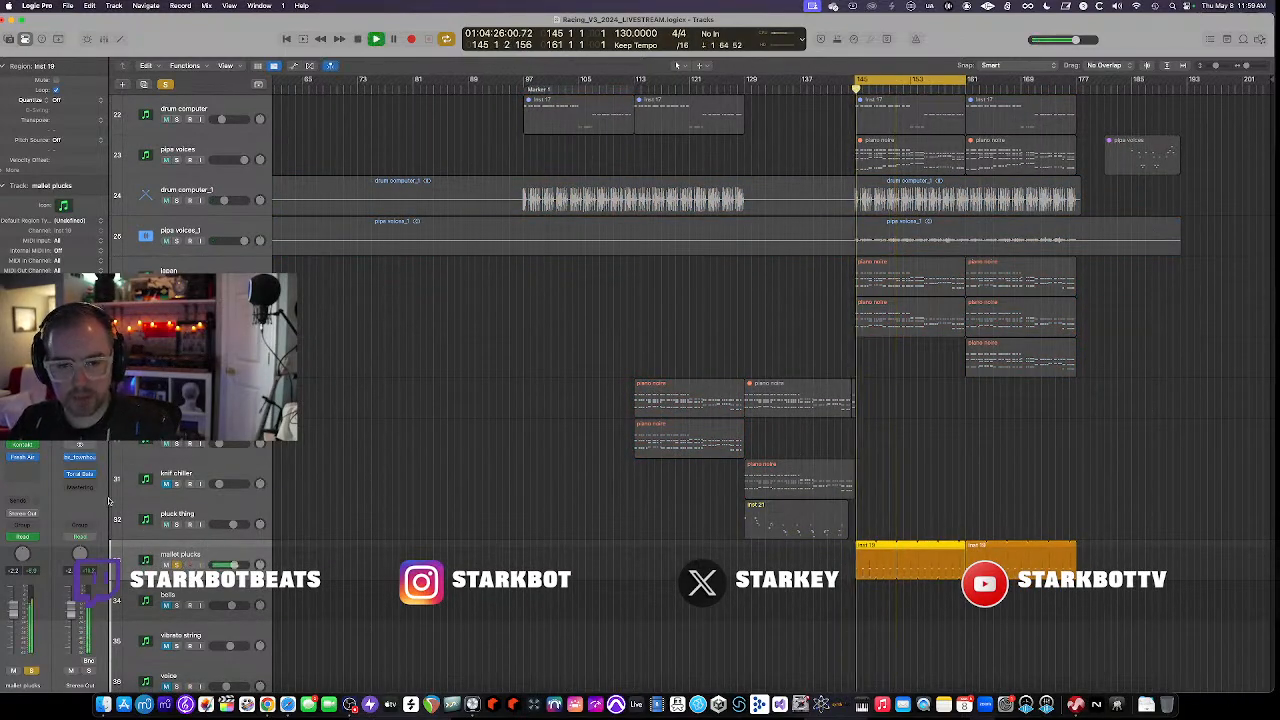
Inspect the mallet plucks track's Mallet Flux patch in Kontakt, close its window, stop playback and unsolo the track
click(23, 446)
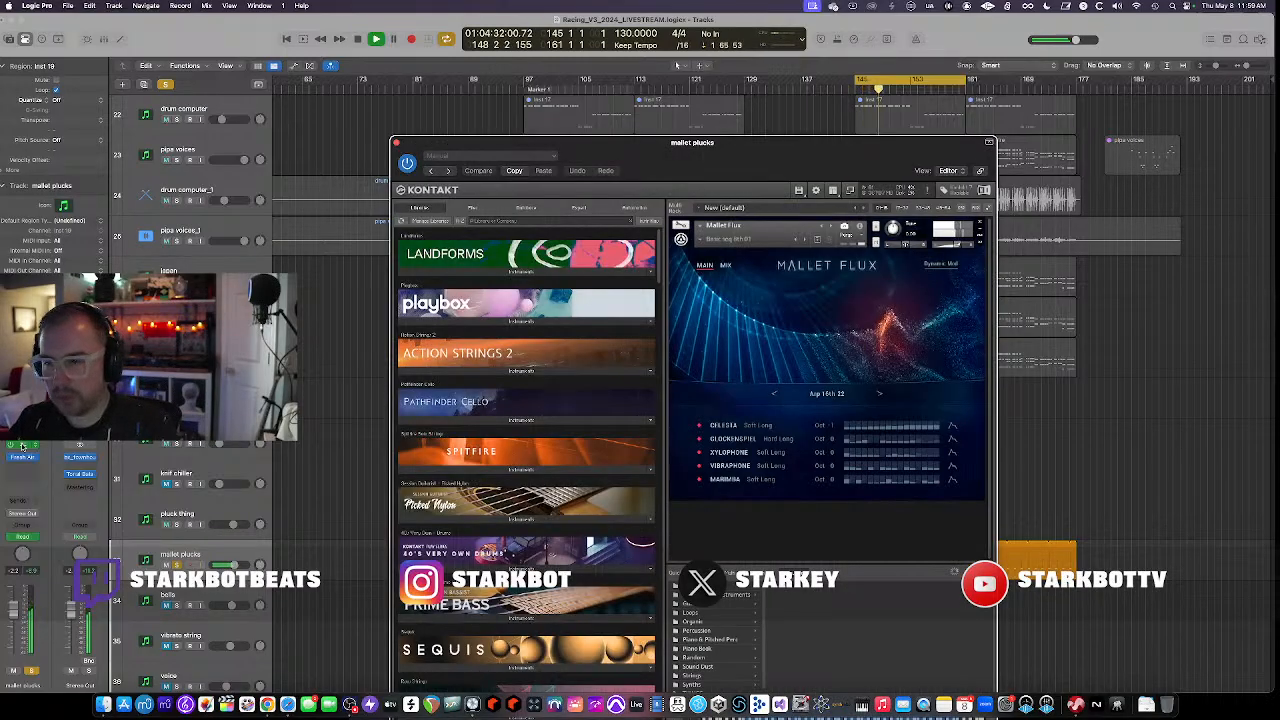
drag(644, 151, 498, 45)
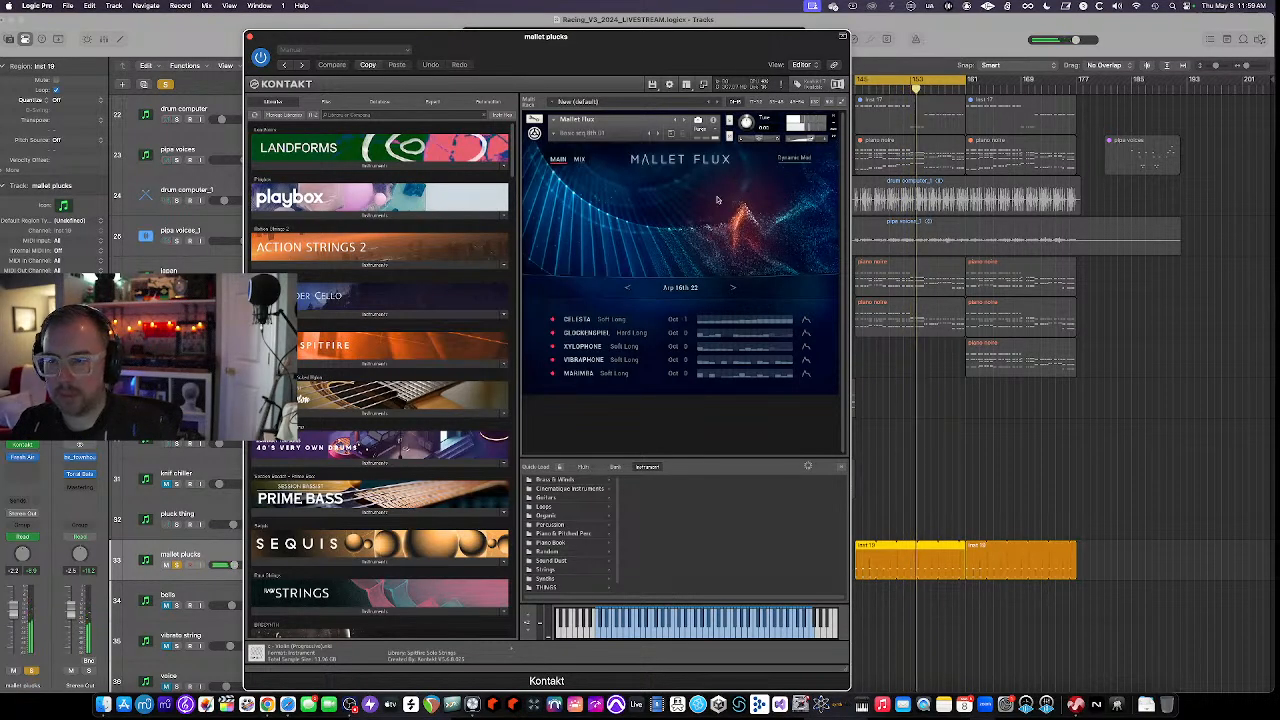
click(249, 37)
scroll(698, 432, down, 5)
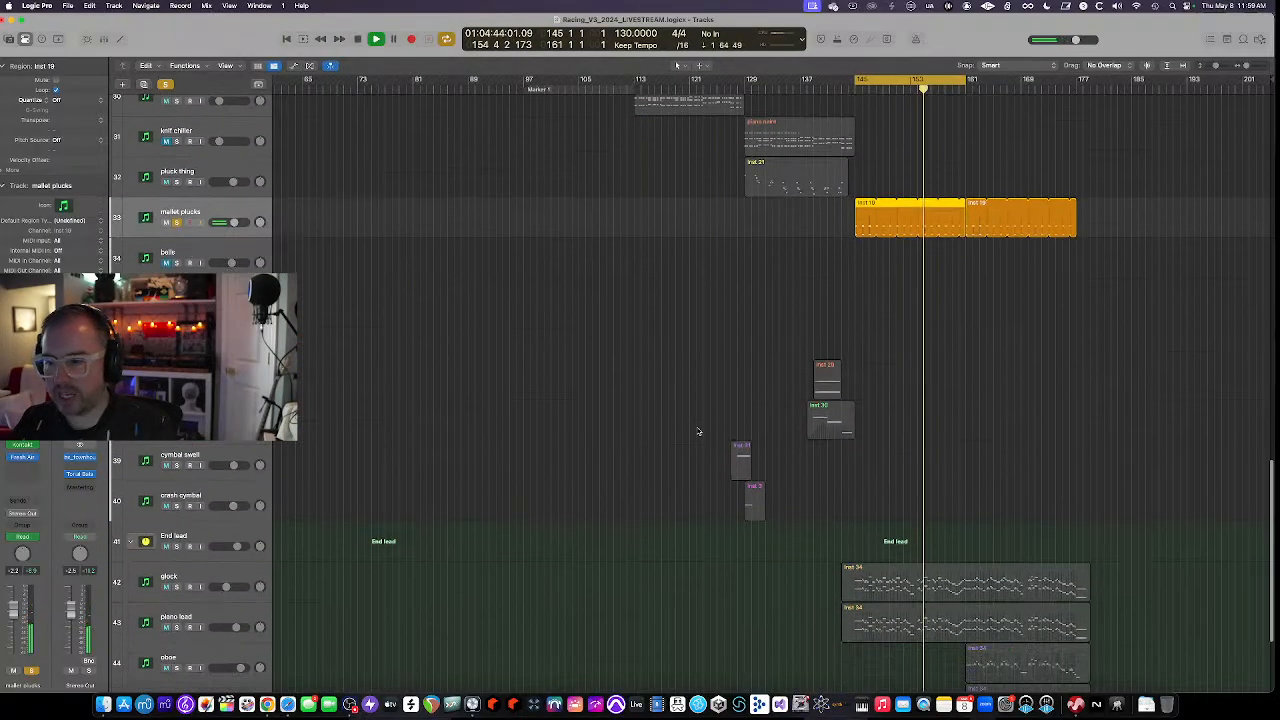
click(176, 223)
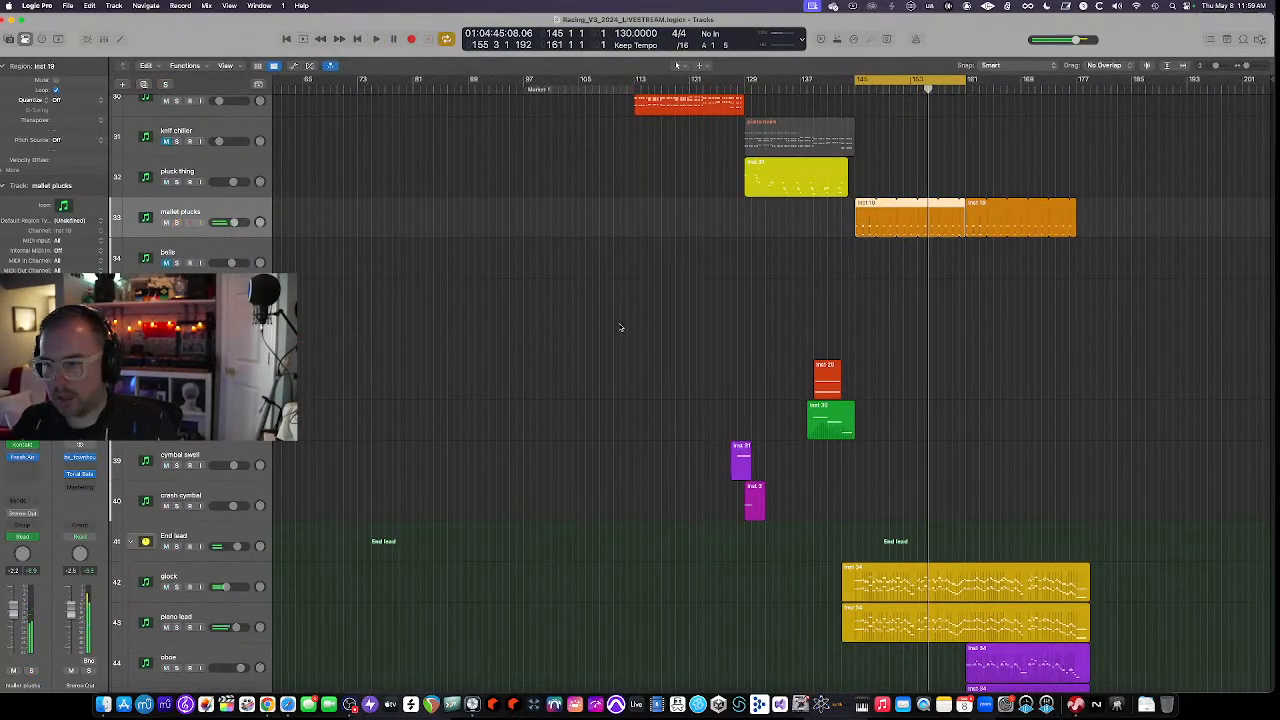
Play from bar 145, solo the End lead stack to hear and examine its regions, then stop and clear the solo
key(space)
scroll(621, 327, down, 3)
scroll(621, 327, up, 2)
scroll(621, 327, right, 4)
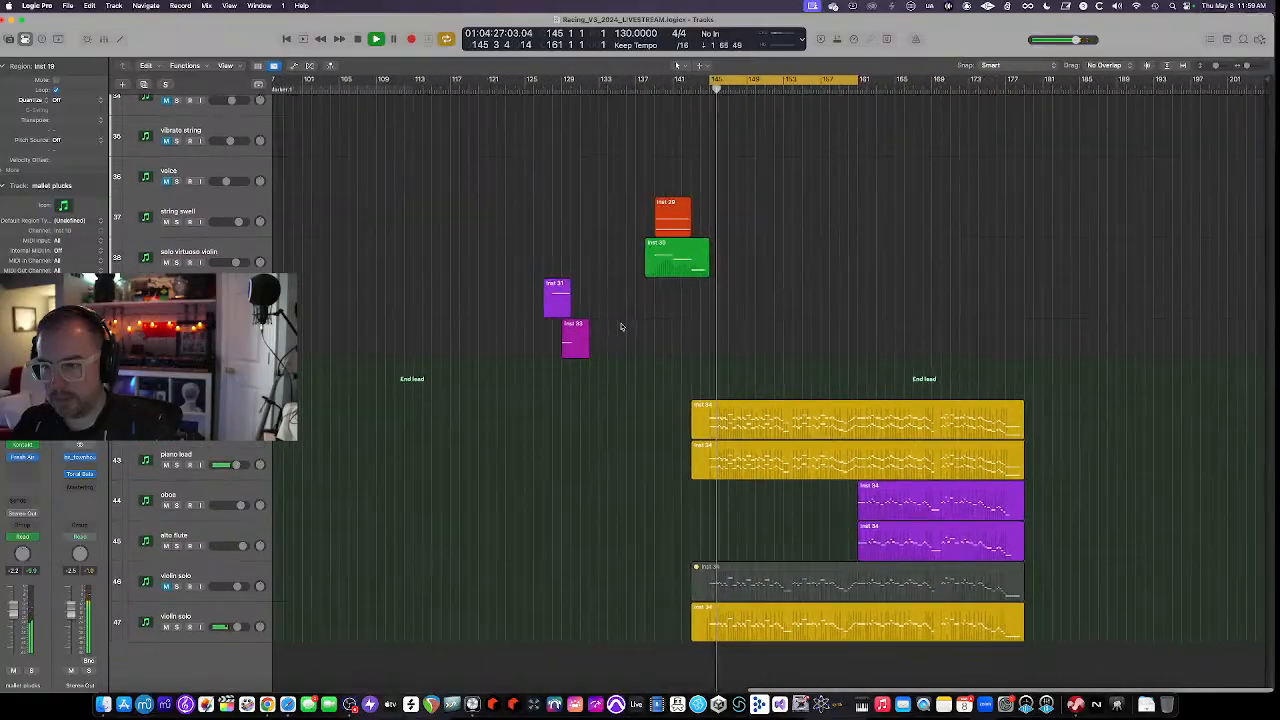
scroll(621, 326, up, 1)
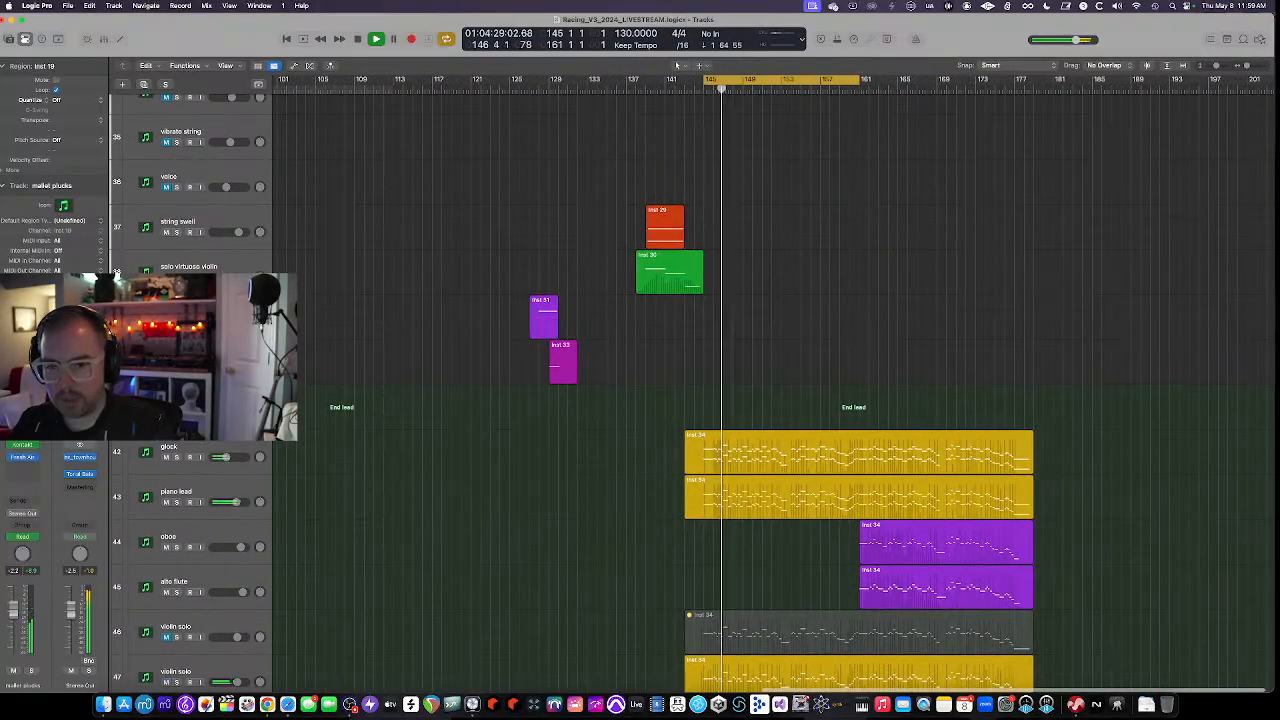
click(176, 412)
click(406, 404)
scroll(466, 410, down, 2)
scroll(467, 410, down, 1)
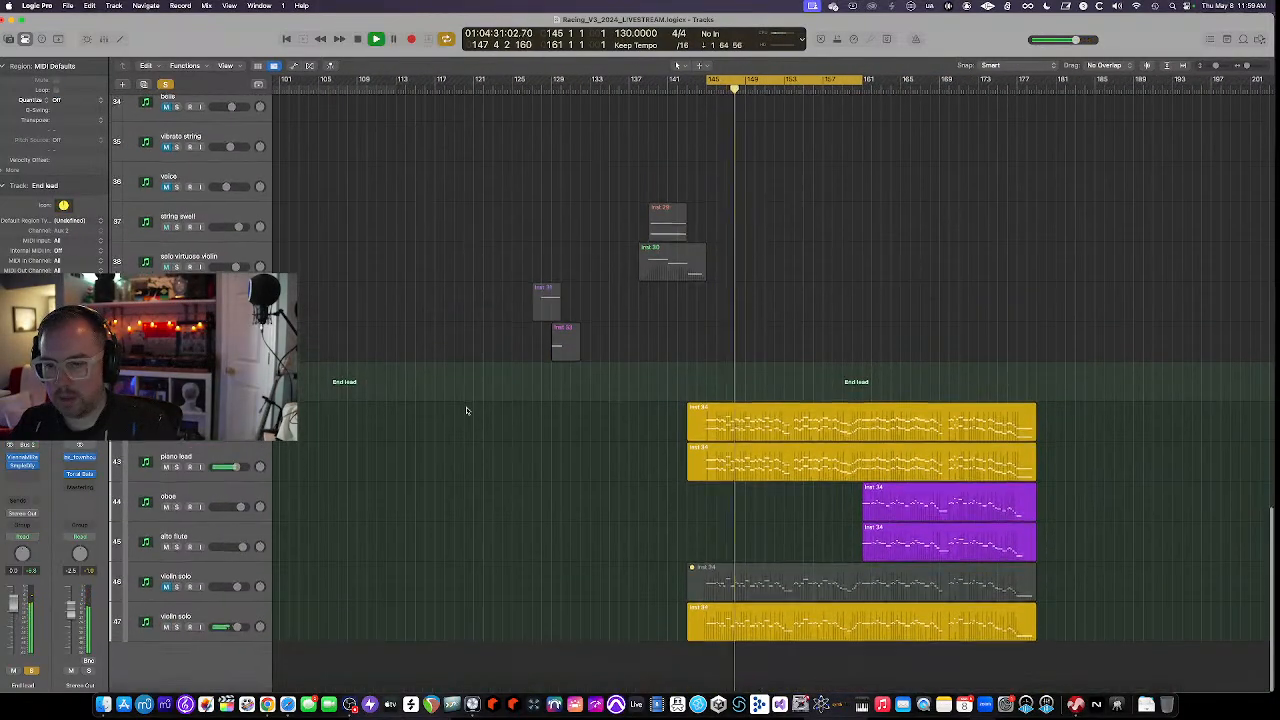
scroll(467, 410, up, 3)
scroll(469, 408, right, 5)
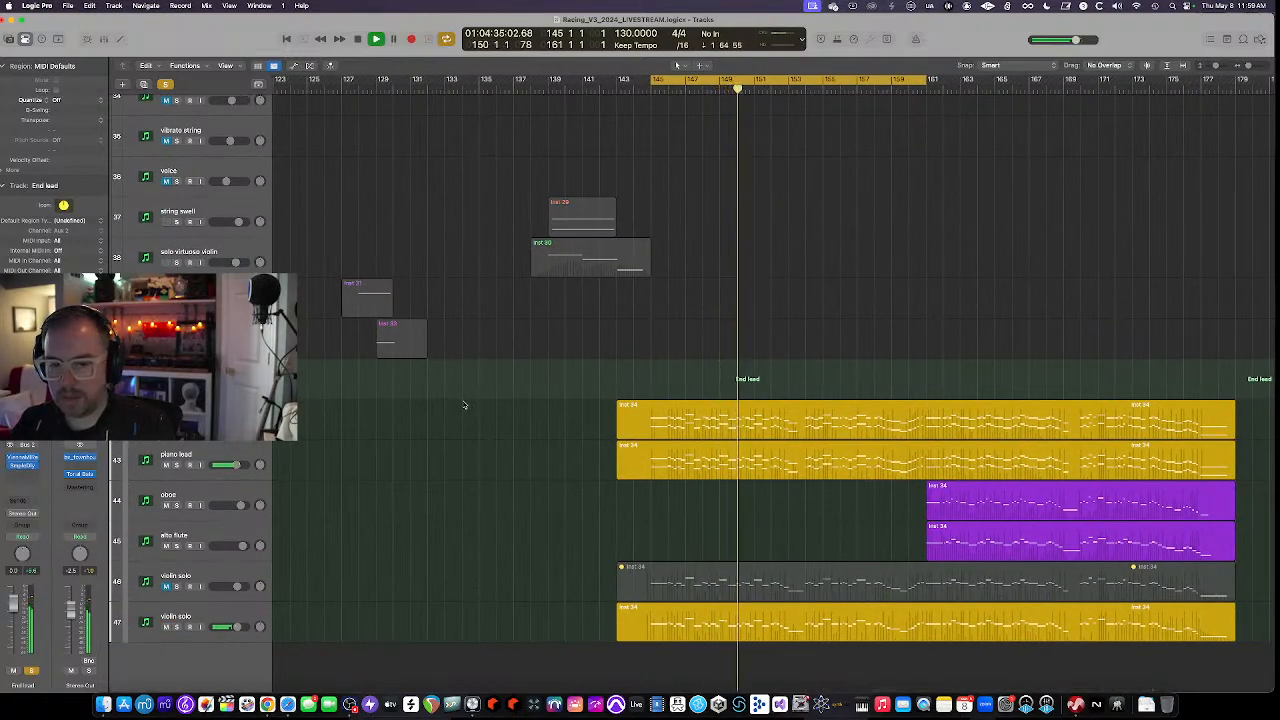
scroll(463, 405, left, 1)
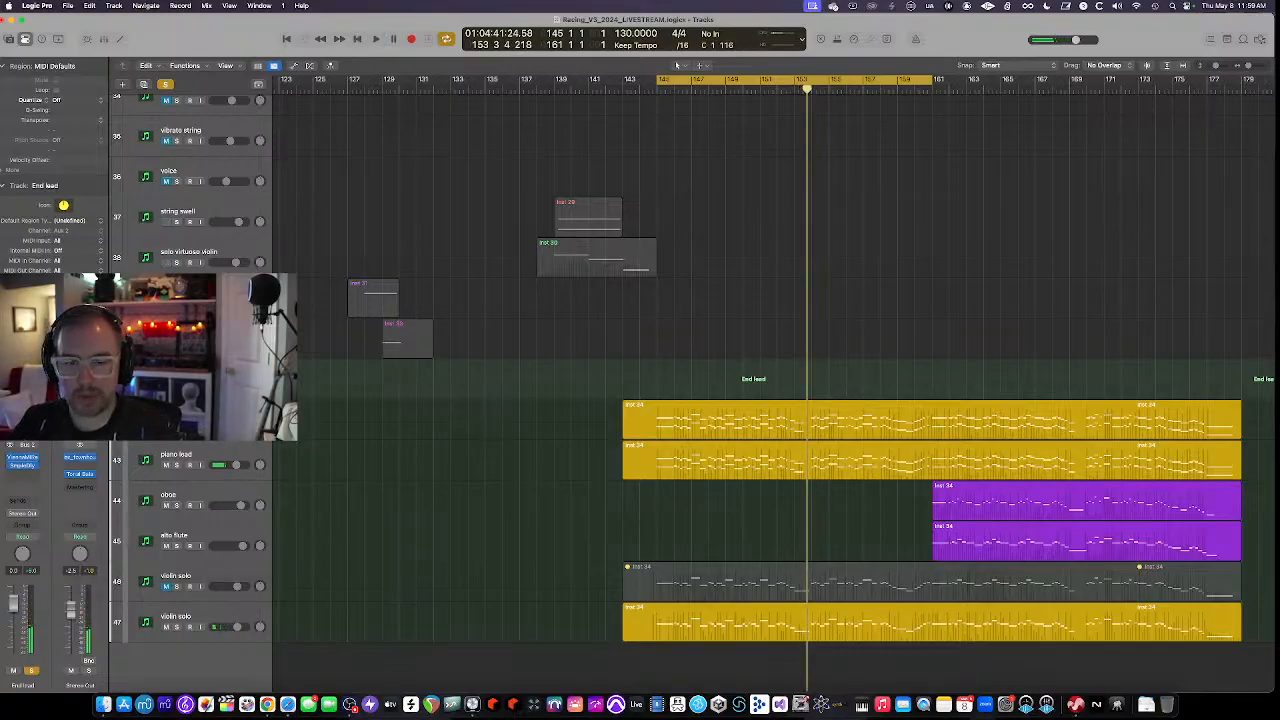
key(ctrl+s)
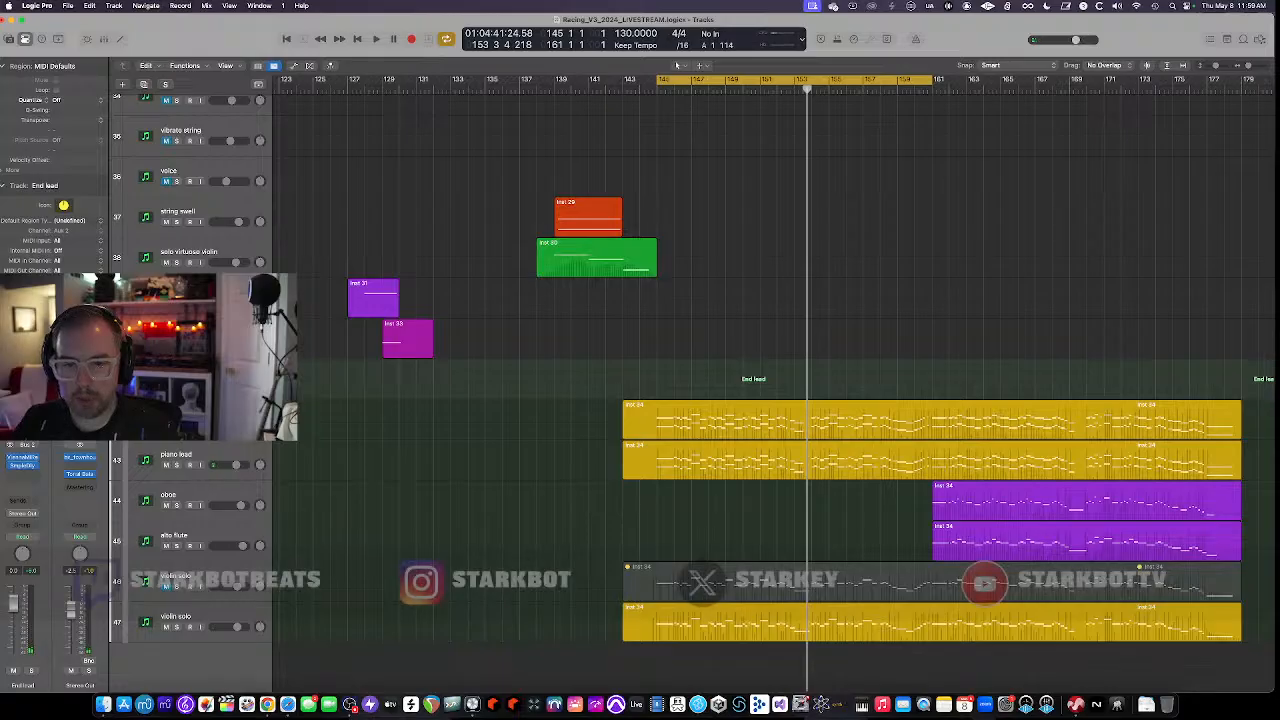
Solo the glock track, play it from bar 145, inspect its Producer Portfolio Glock patch in Kontakt, and close the window
click(190, 420)
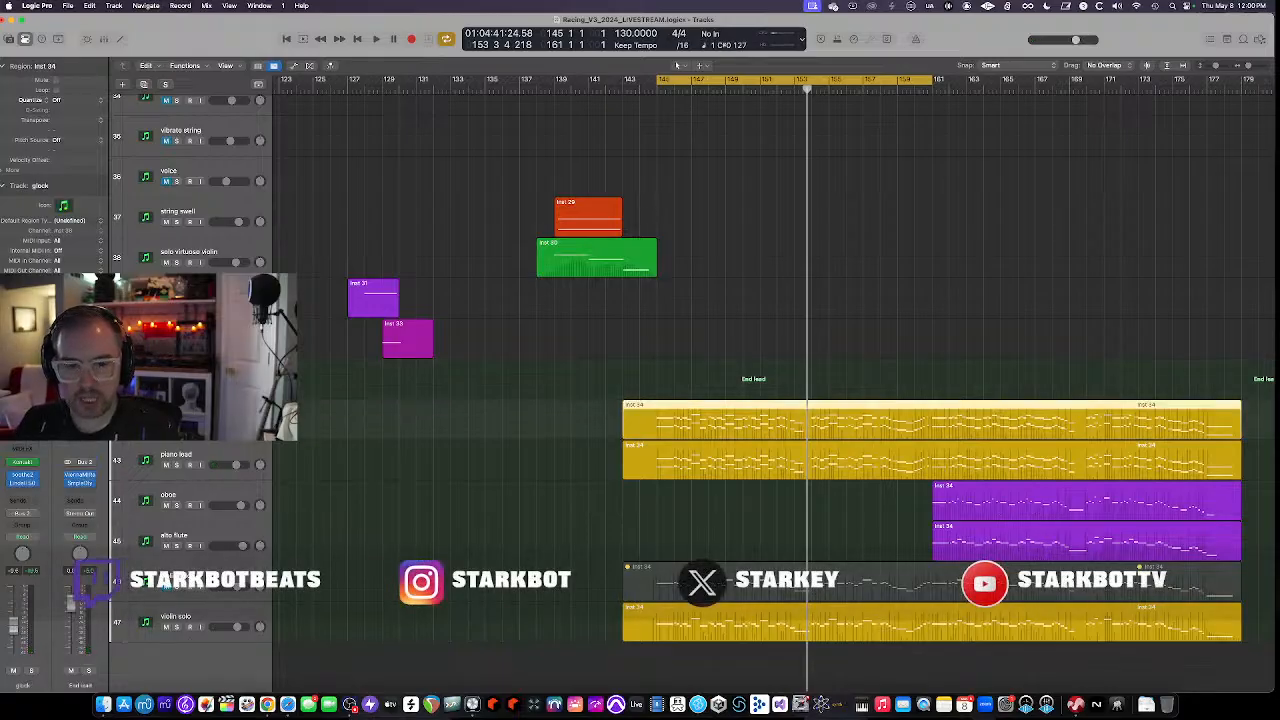
key(ctrl+s)
key(space)
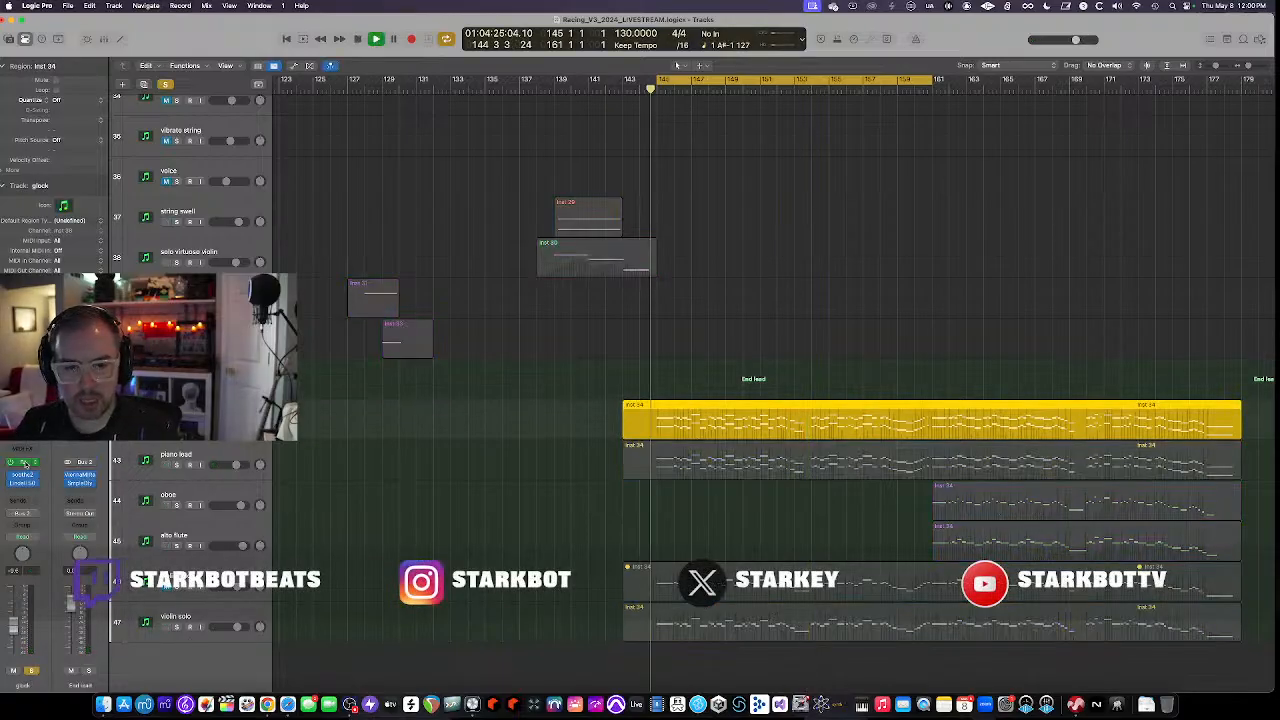
click(26, 464)
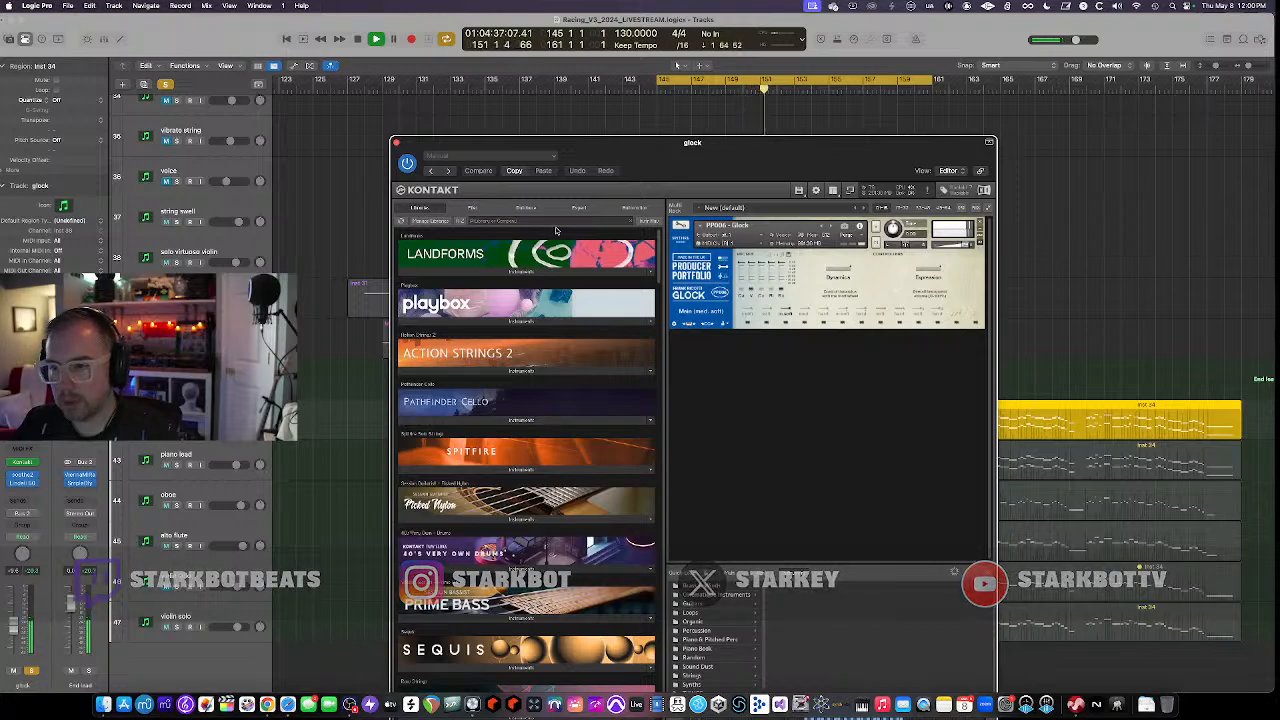
click(396, 144)
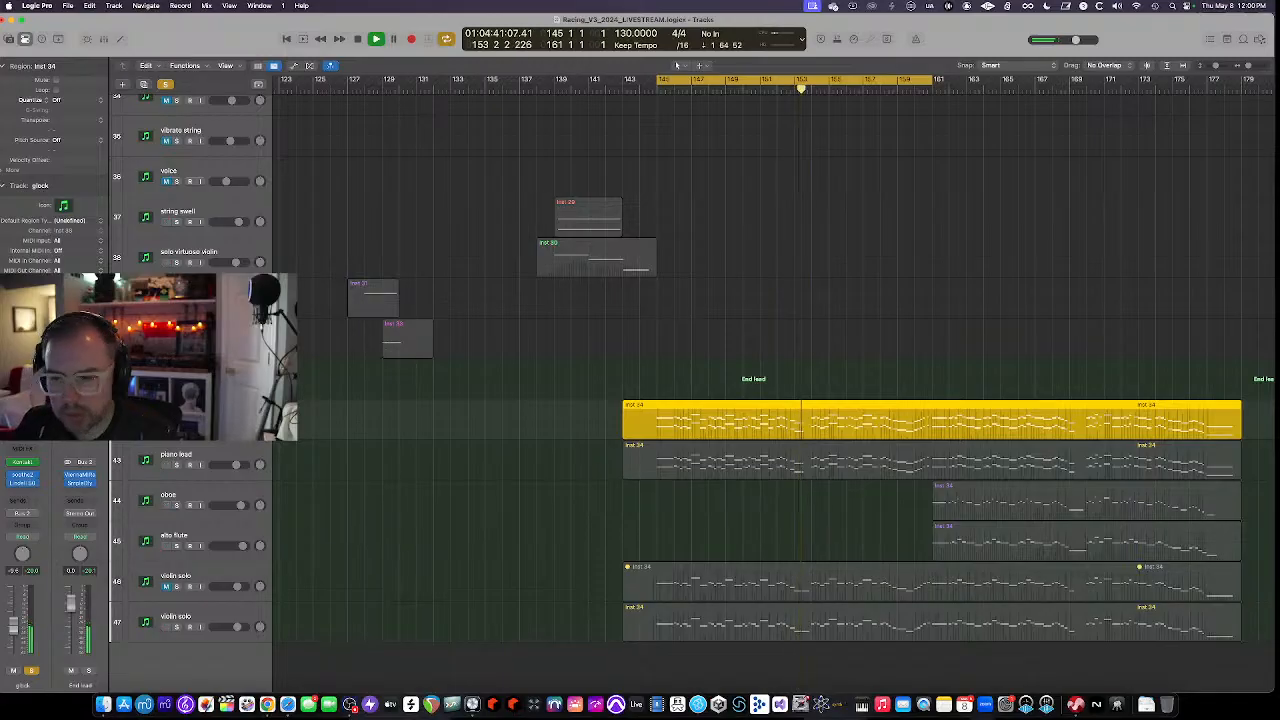
Examine the glock track's soothe2 plugin with processing enabled, briefly monitor its delta signal, and close the plugin window
click(20, 478)
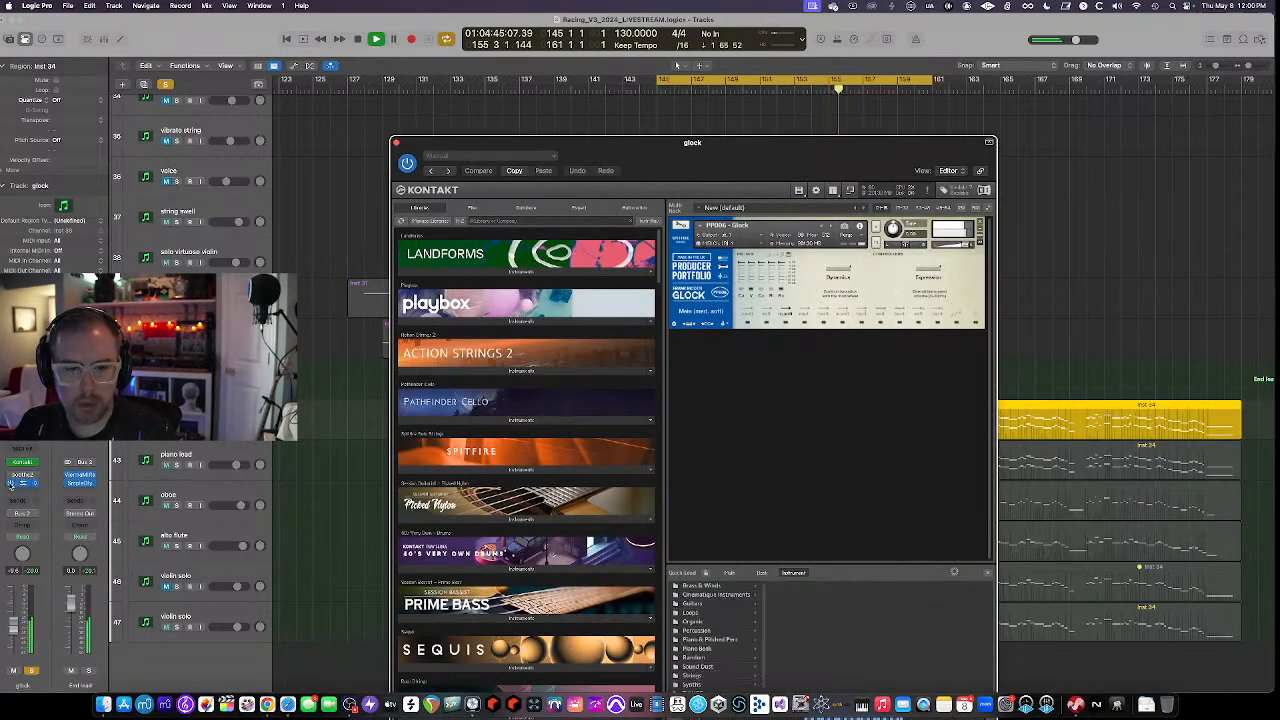
click(22, 475)
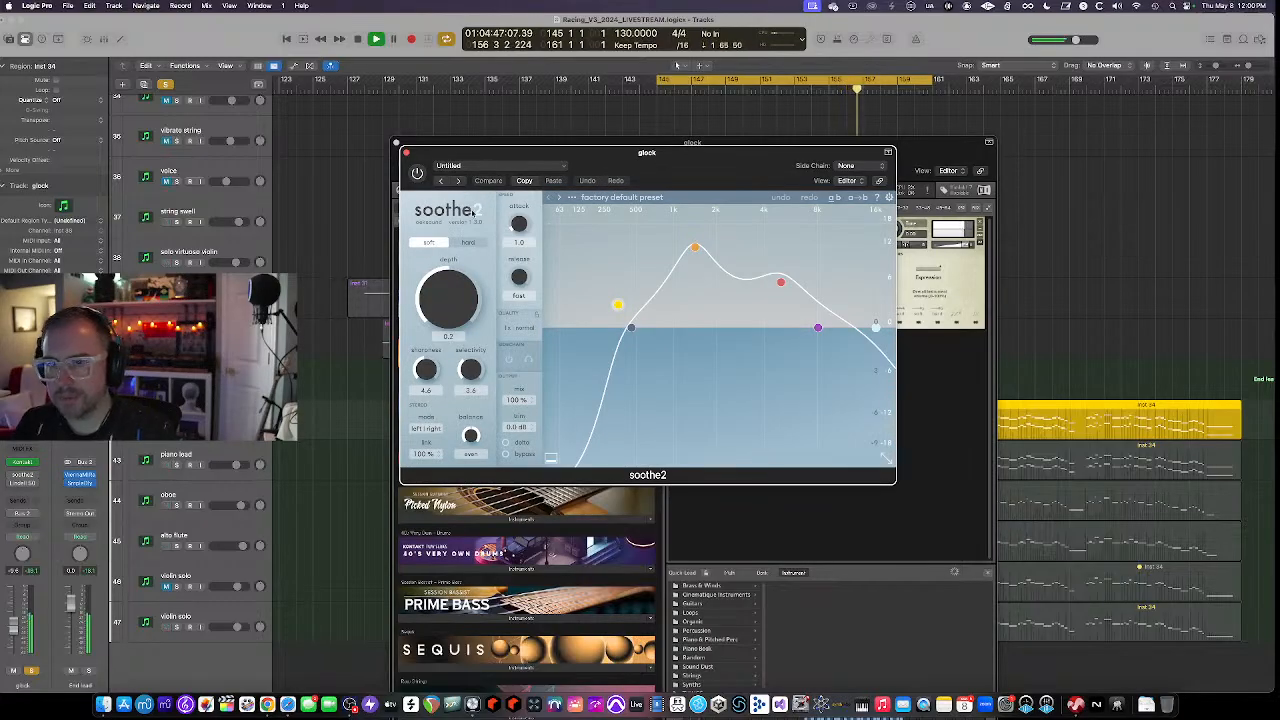
click(415, 172)
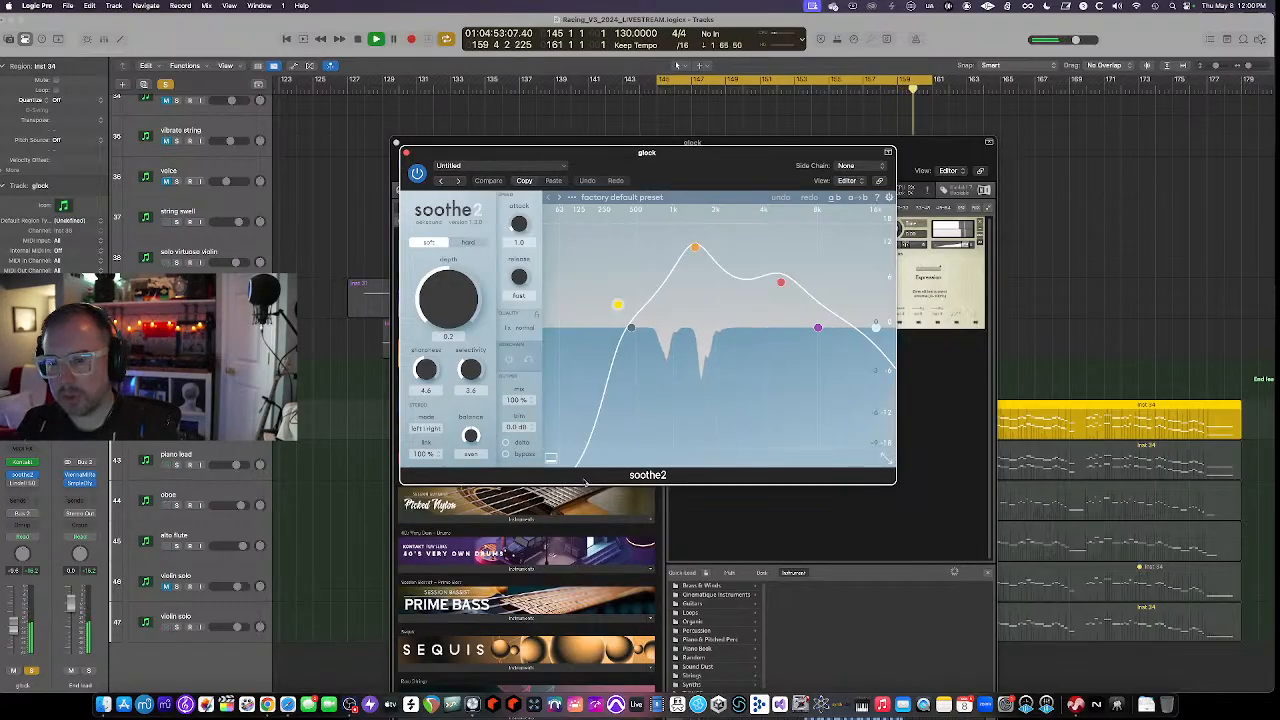
click(505, 442)
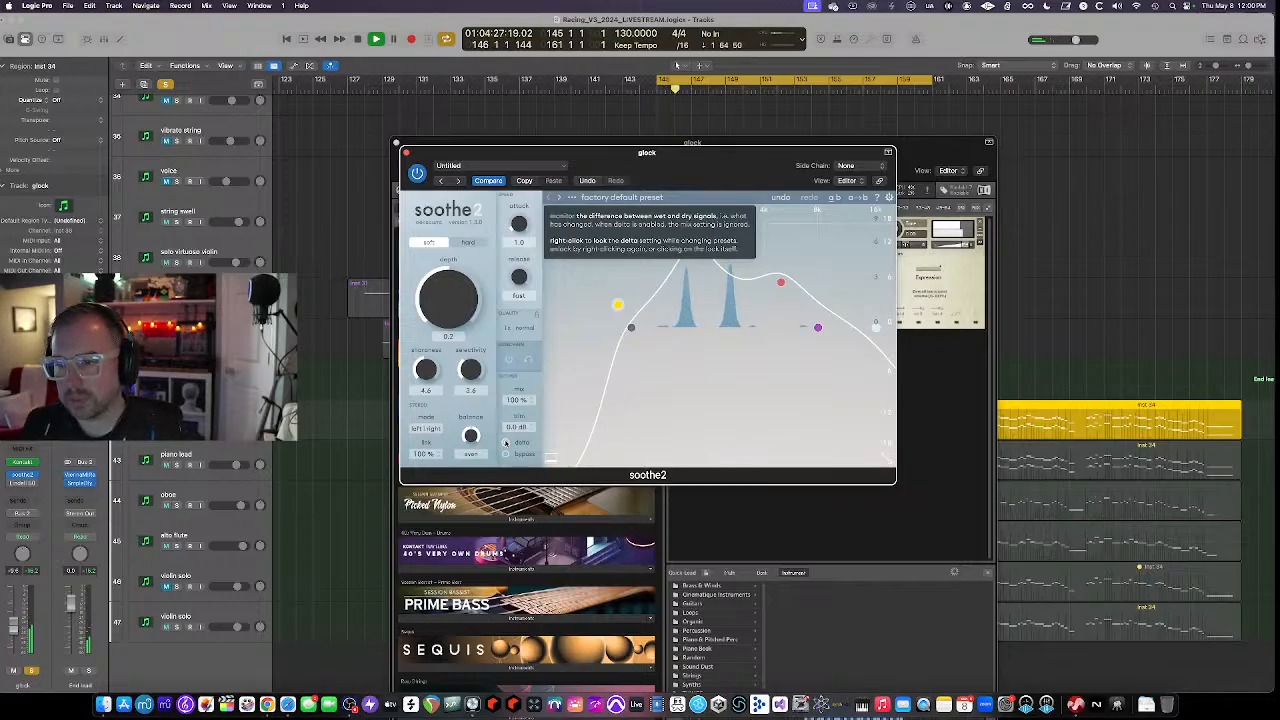
click(505, 442)
click(406, 153)
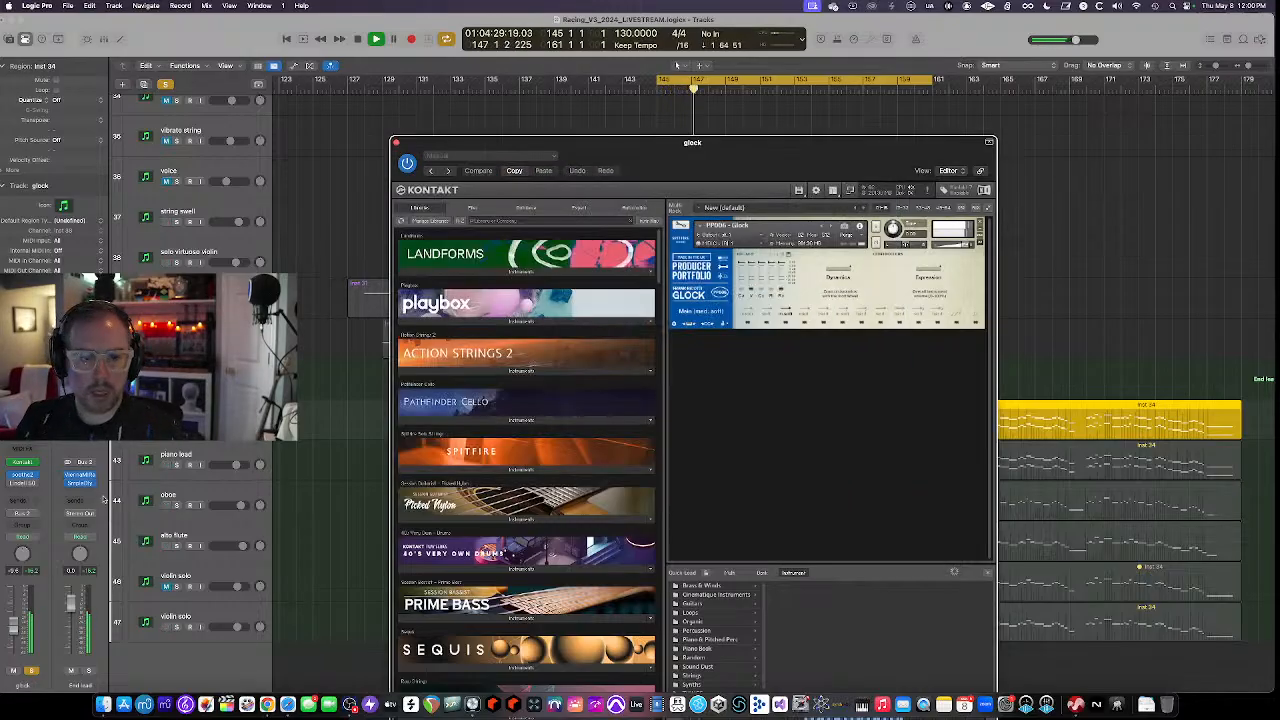
Inspect the glock track's Lindell 50 Channel settings, stop playback, and close its remaining plugin windows
click(21, 484)
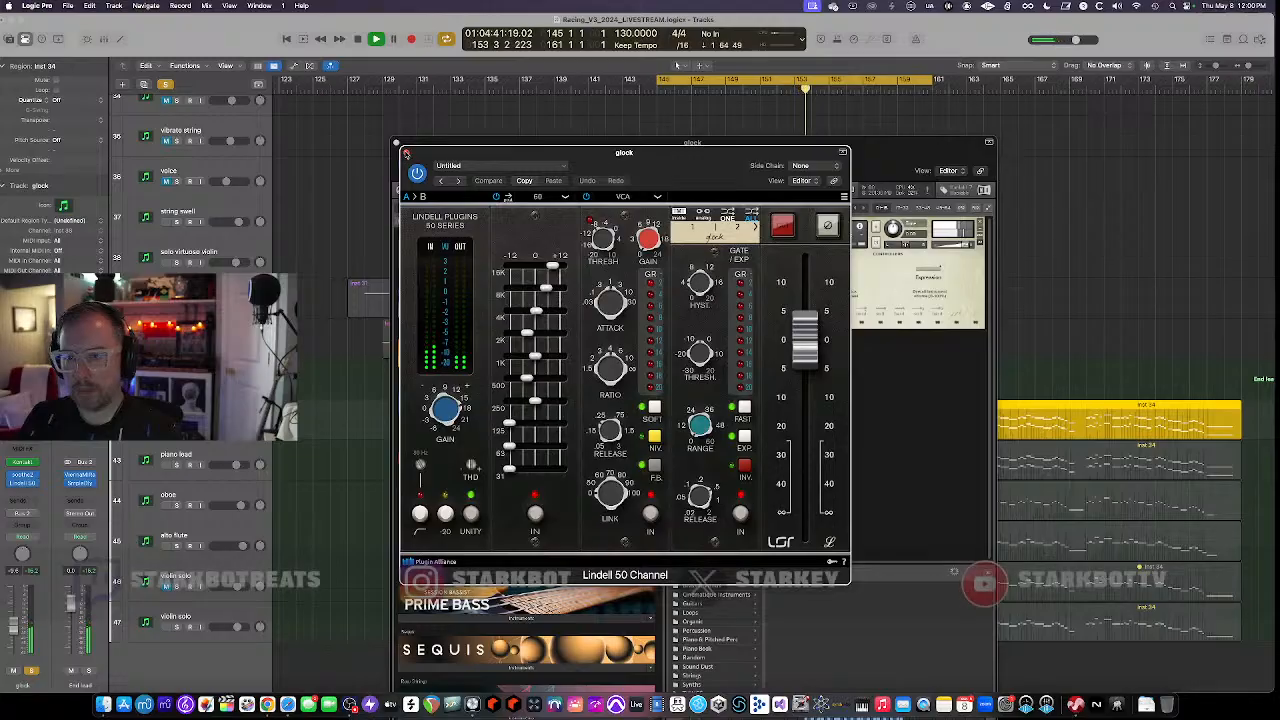
key(space)
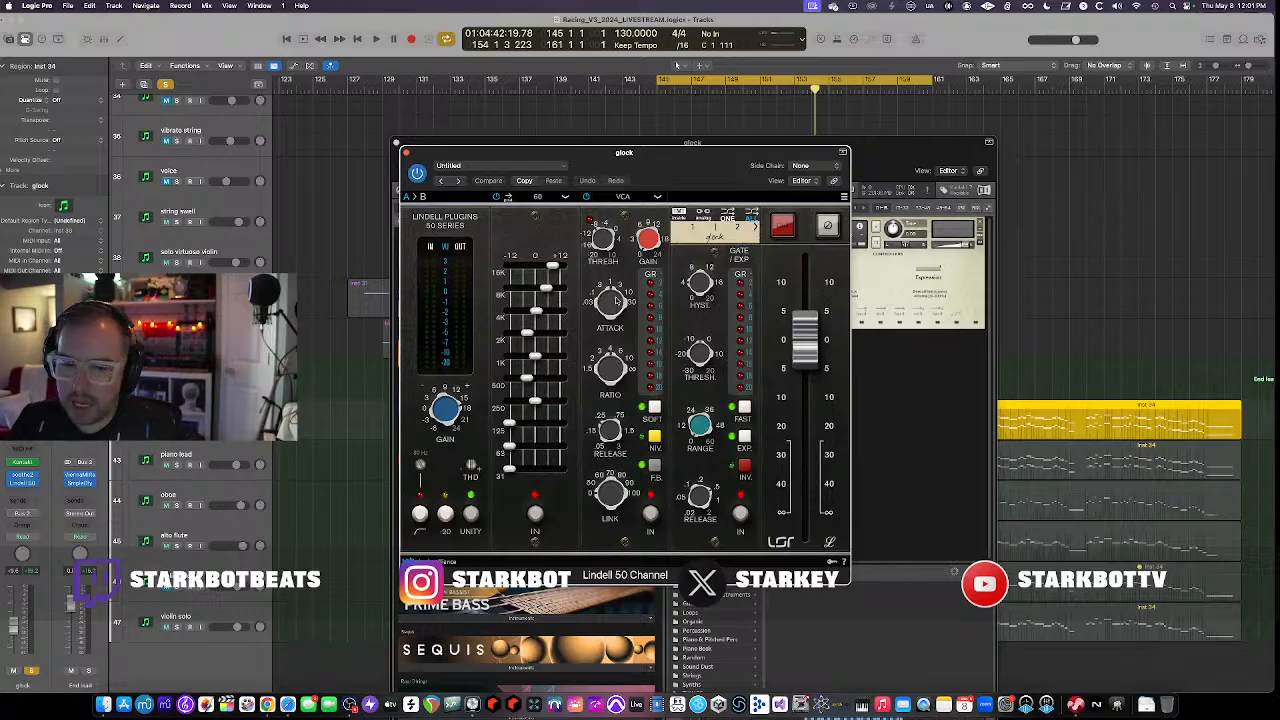
click(404, 152)
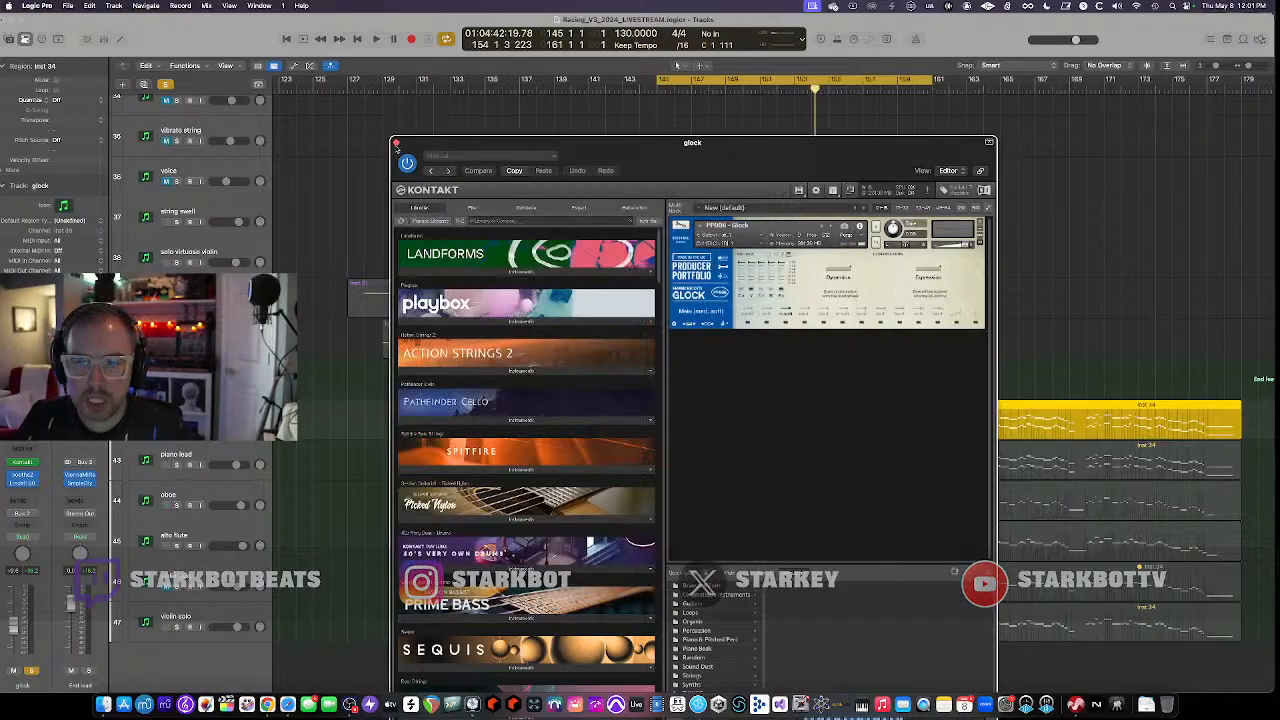
click(393, 144)
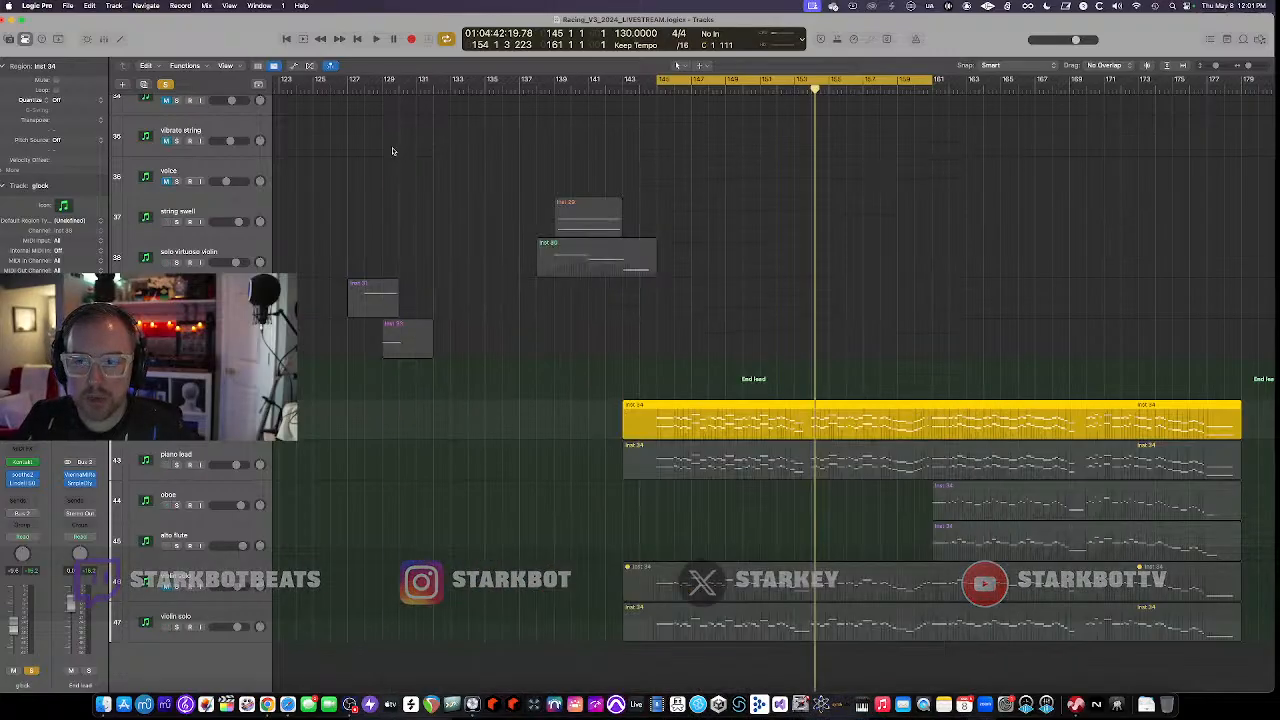
Solo and play the piano lead track, inspect its Sonuscore lo•ki patch in Kontakt, close the window and unsolo the track
click(181, 466)
click(177, 465)
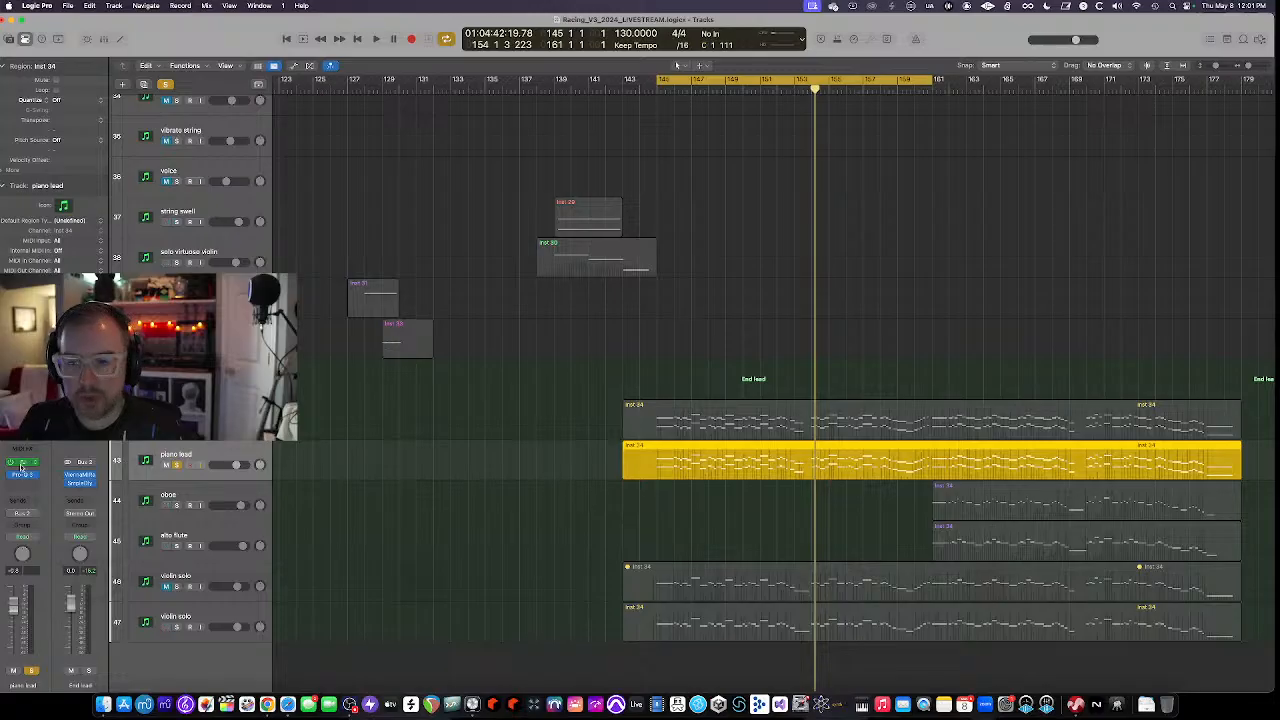
key(space)
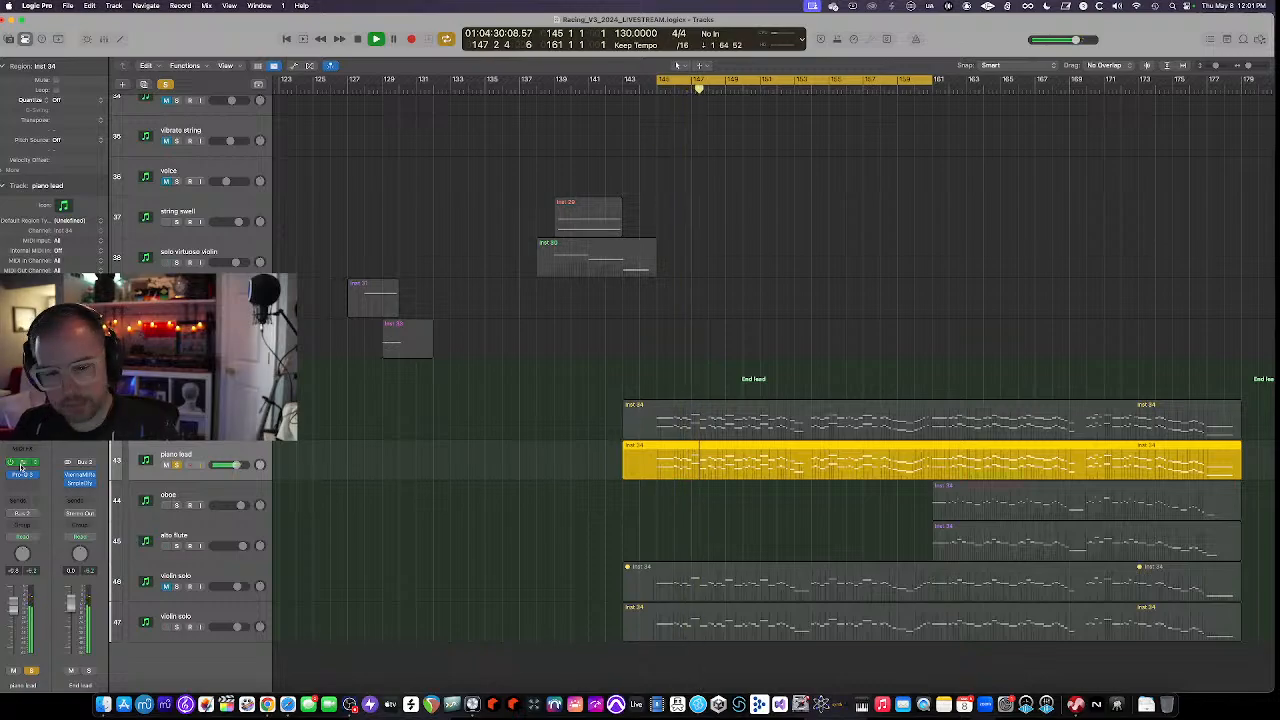
click(21, 463)
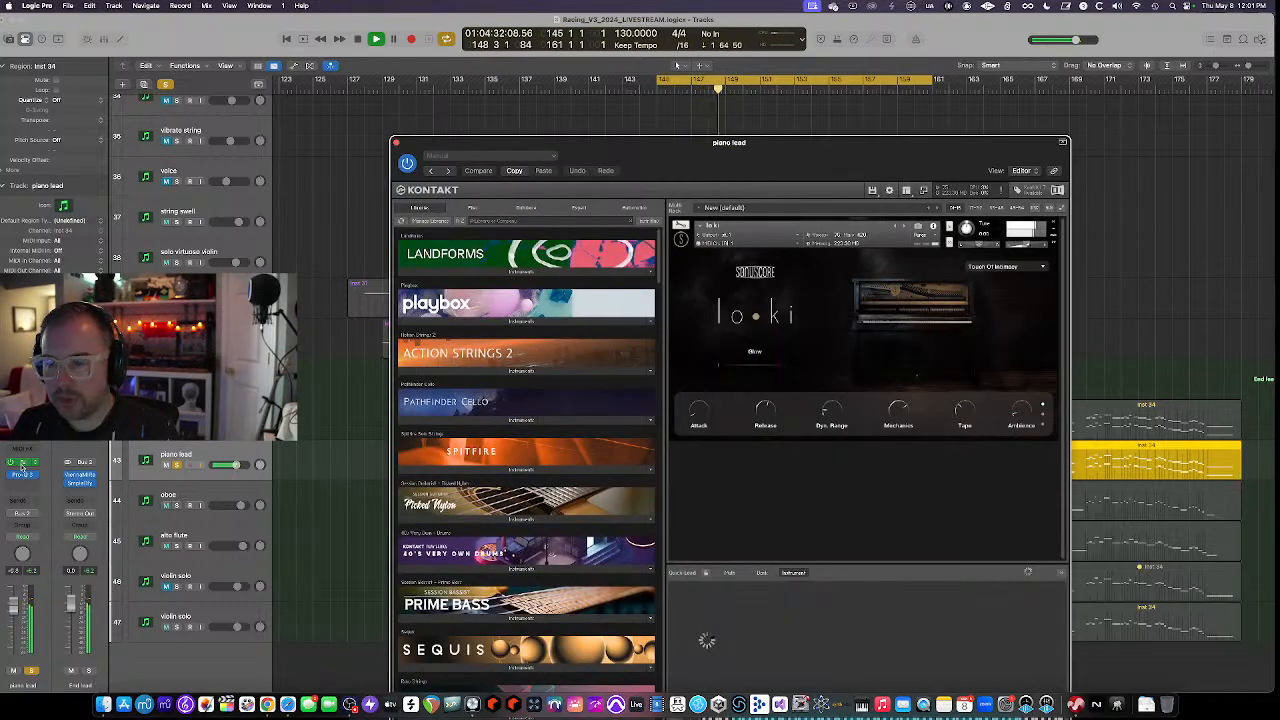
drag(866, 138, 728, 37)
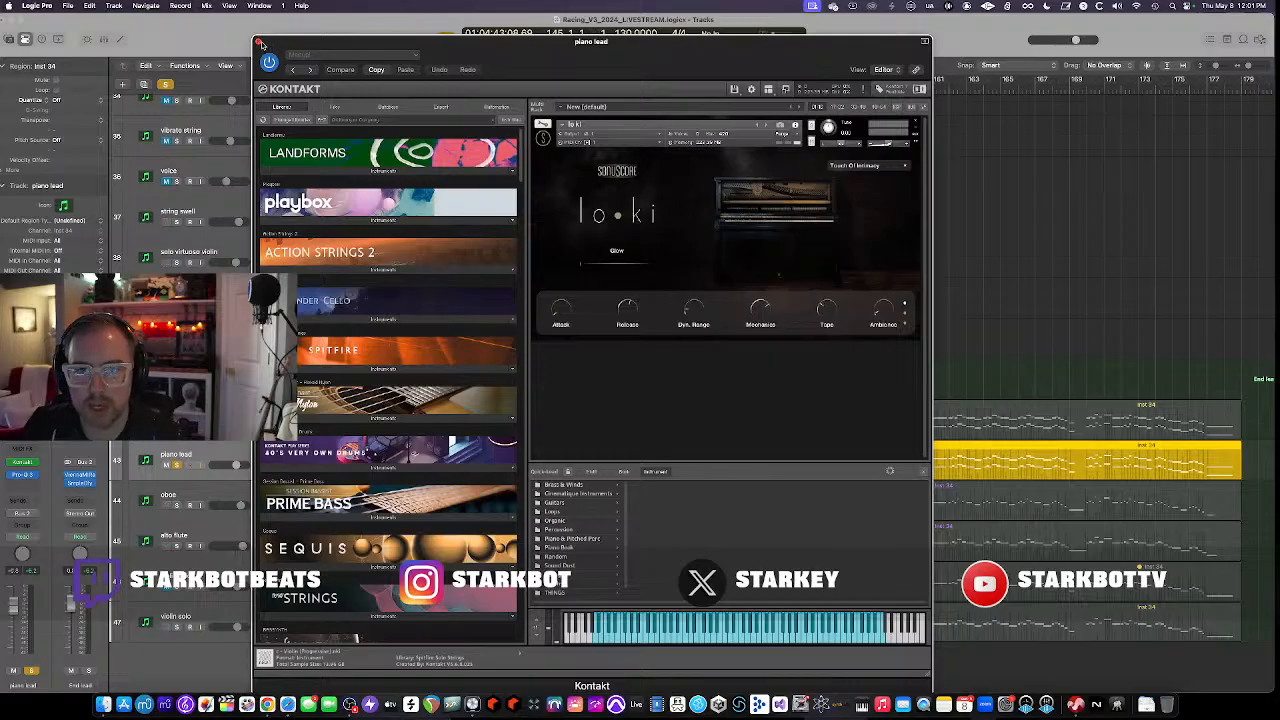
click(257, 42)
click(176, 465)
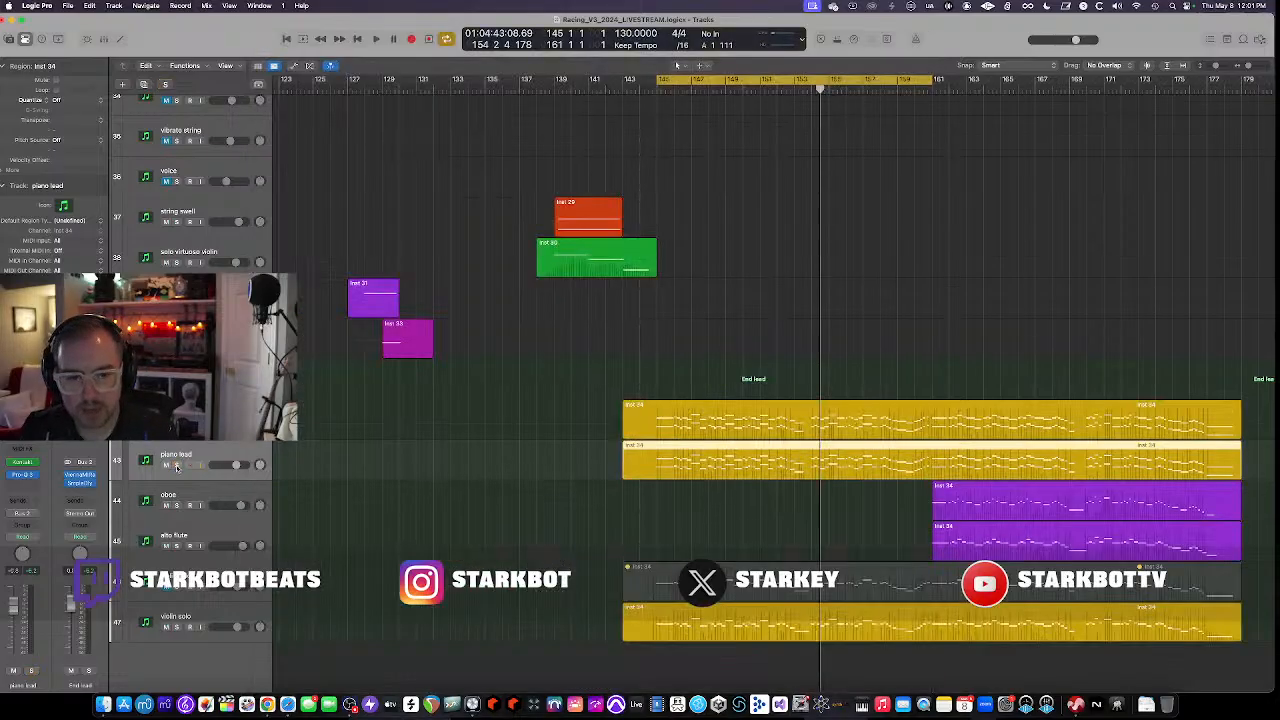
Solo the violin solo track 47 and open the Kontakt instruments of both it and the muted violin solo track above
click(182, 617)
click(176, 627)
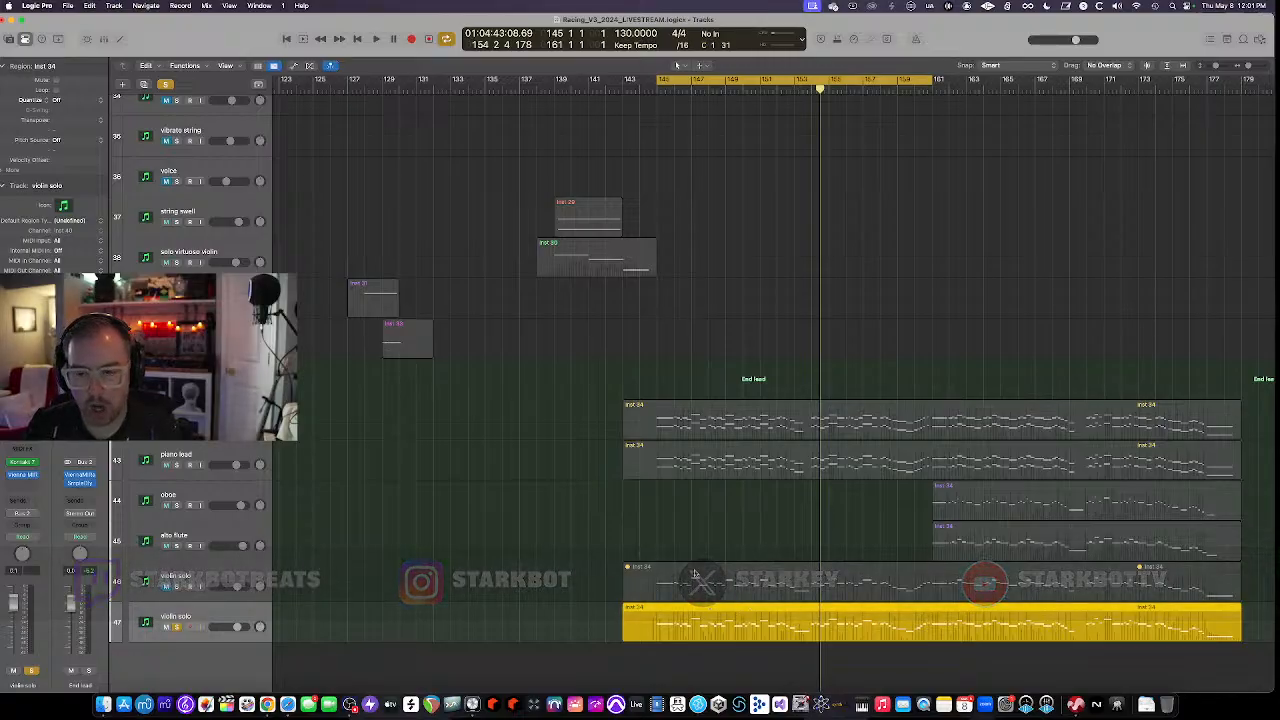
click(22, 462)
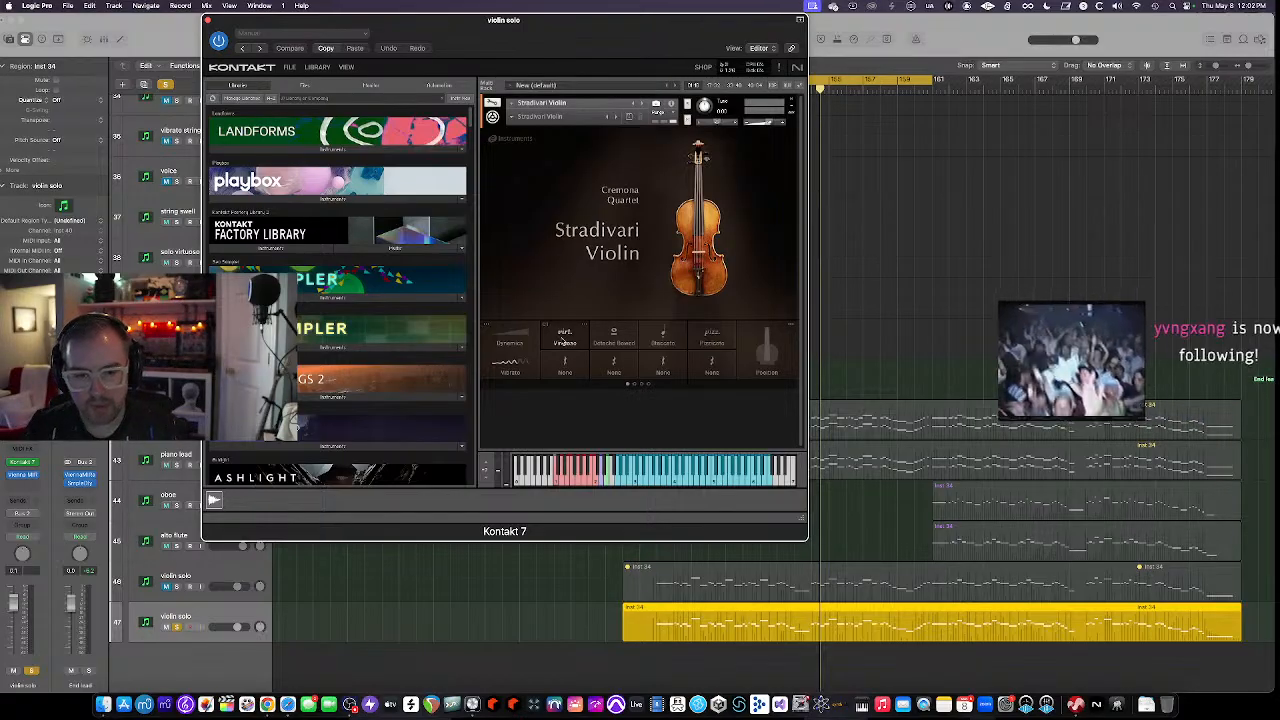
click(207, 575)
click(23, 462)
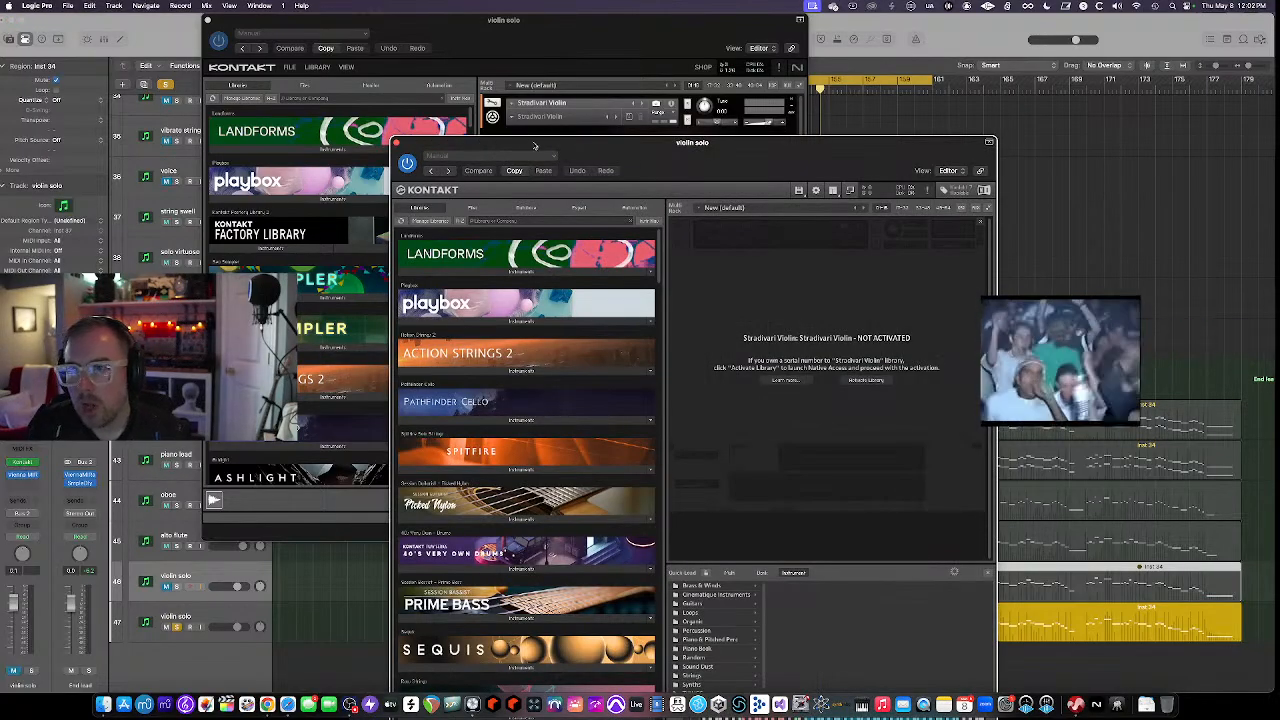
Arrange the two violin solo Kontakt windows side by side to compare their Stradivari Violin patches, then close both and clear the solo
drag(534, 143, 732, 20)
drag(570, 33, 485, 67)
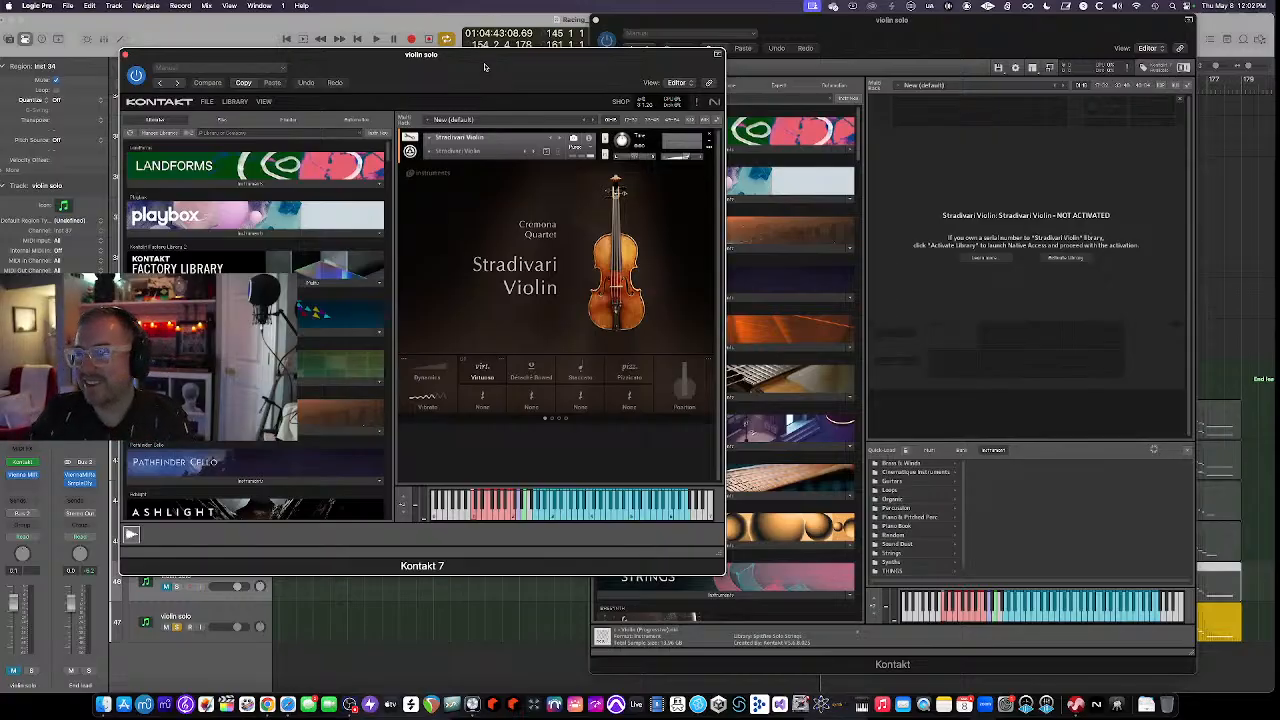
drag(1010, 30, 1022, 32)
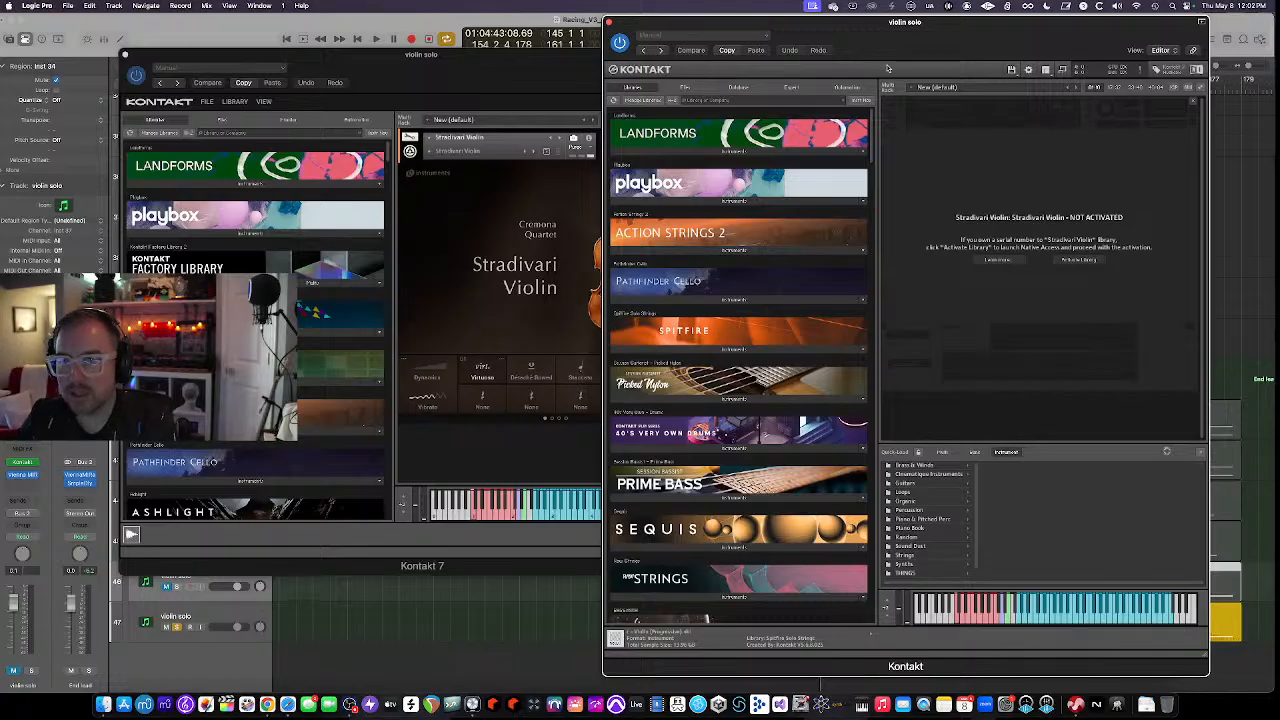
drag(473, 58, 458, 48)
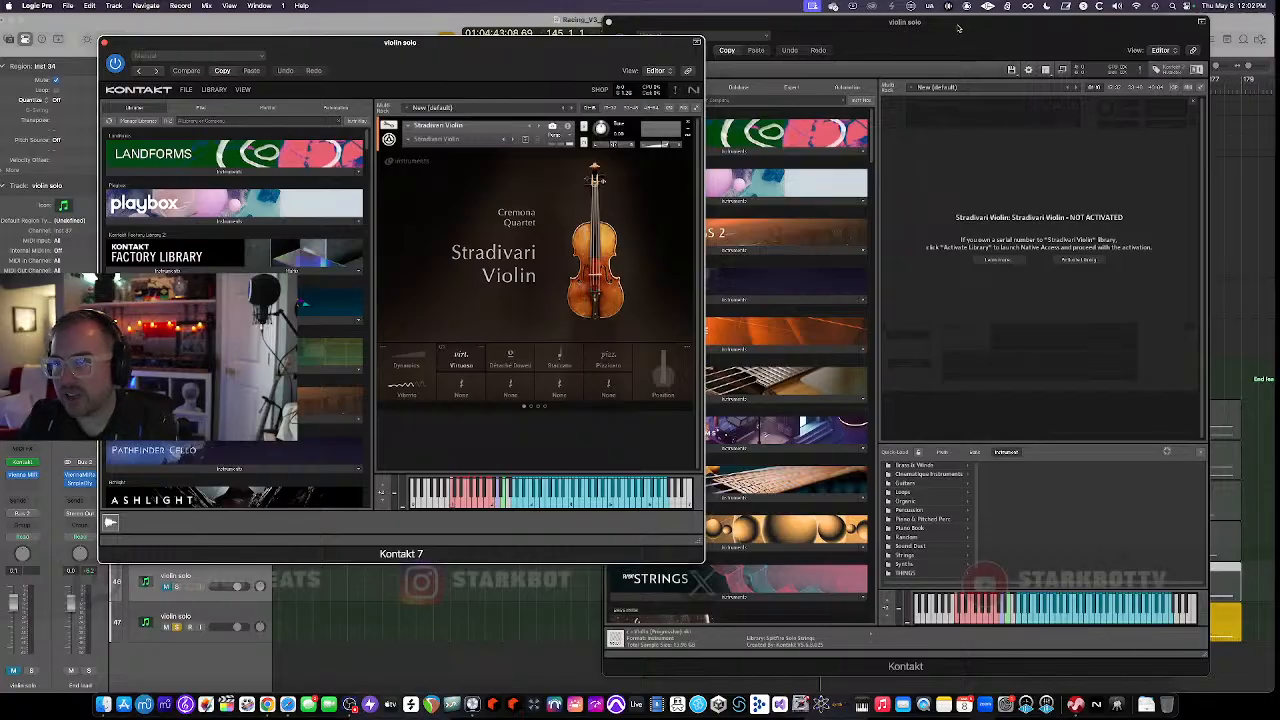
drag(966, 27, 991, 34)
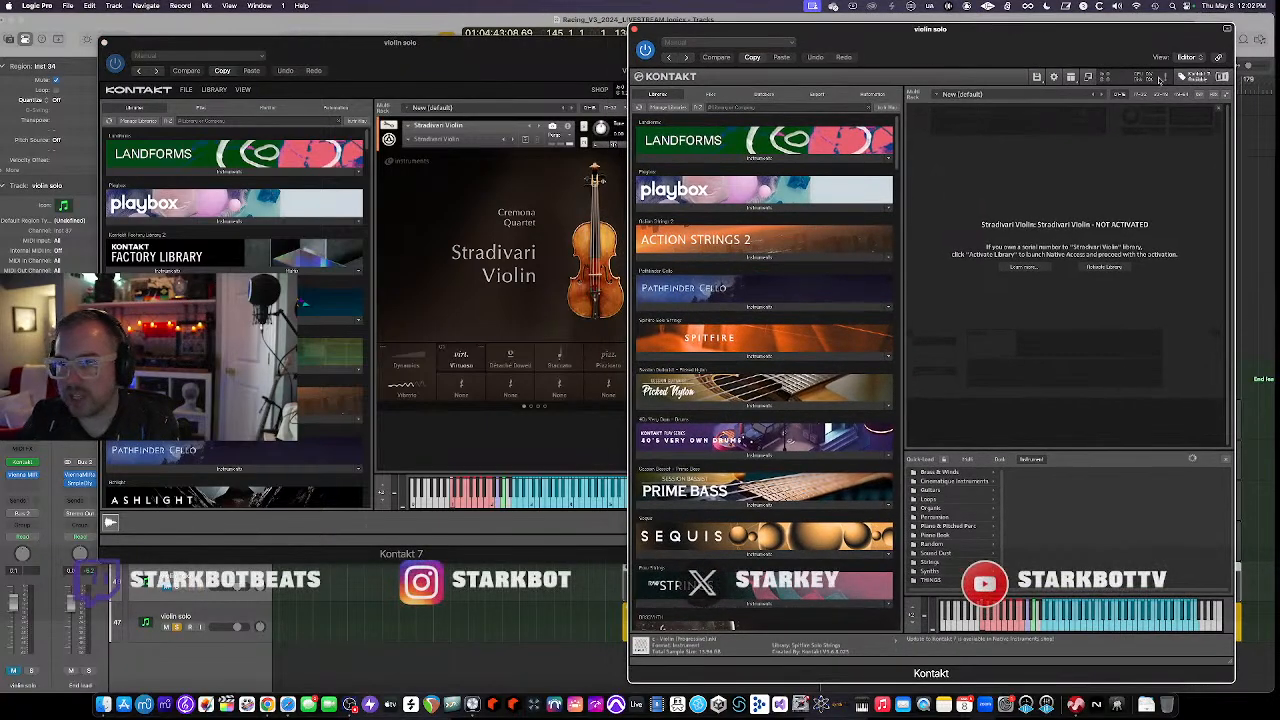
click(519, 56)
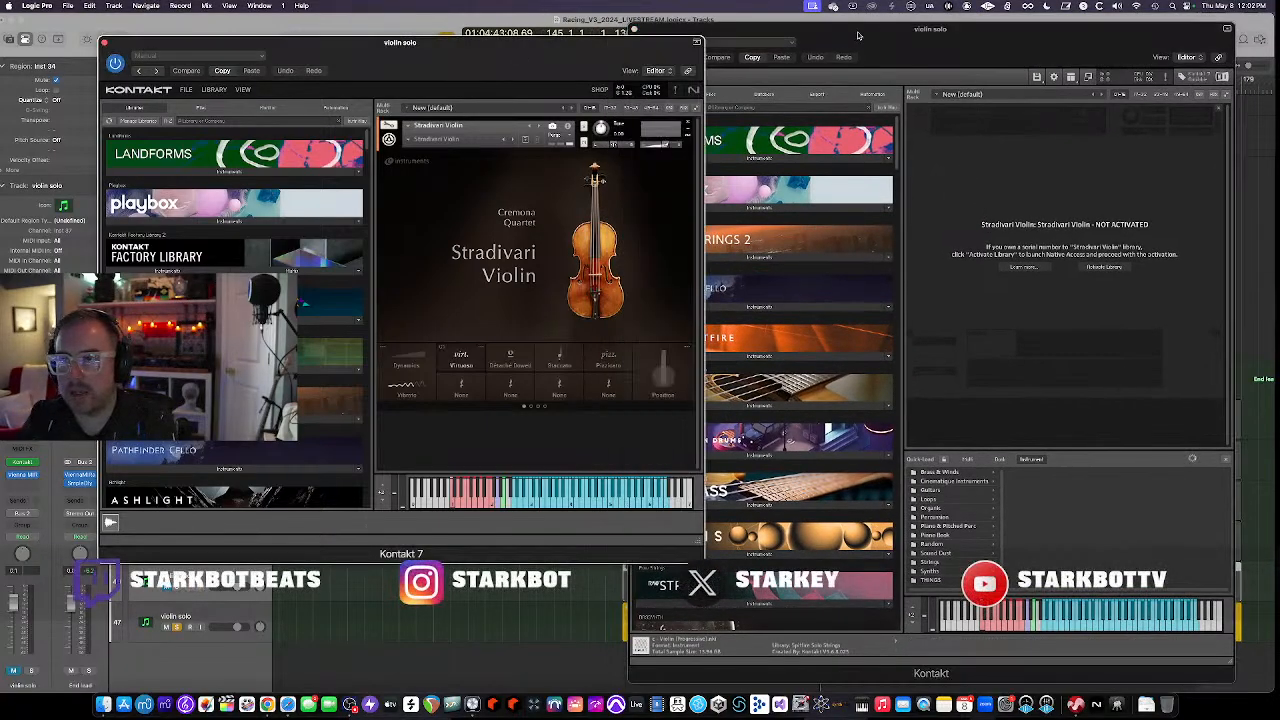
click(740, 65)
click(634, 30)
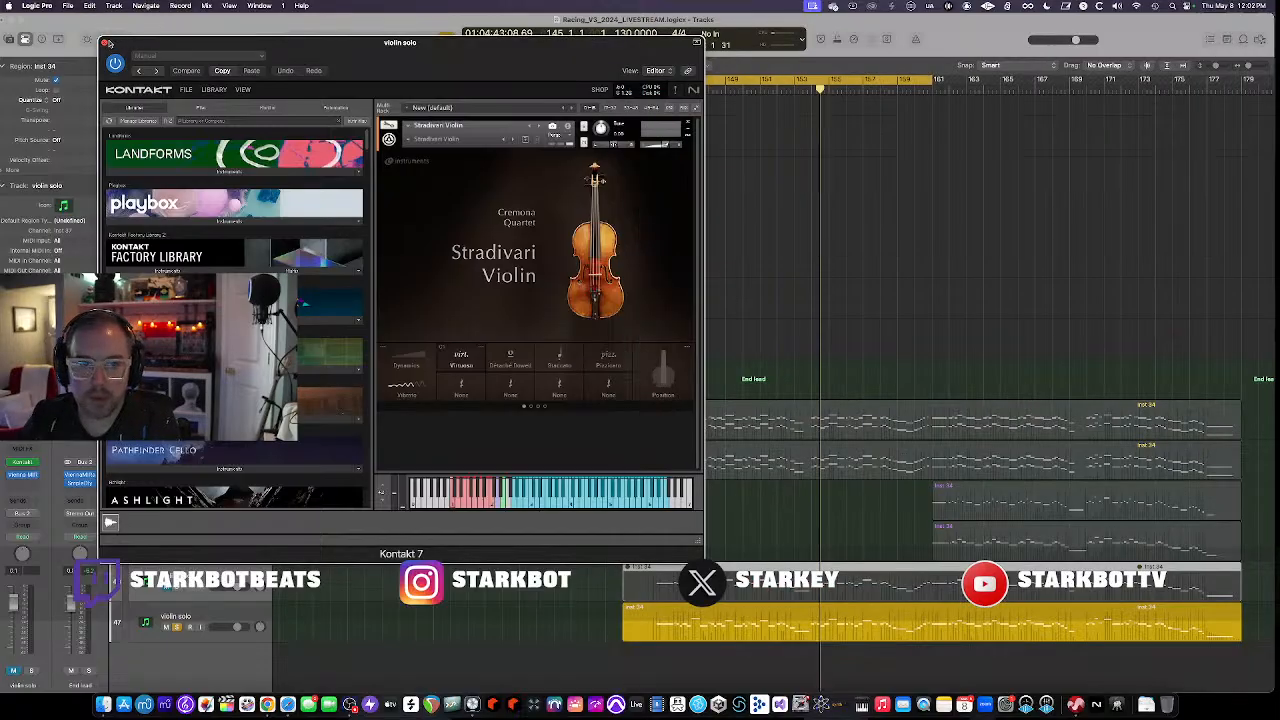
click(105, 43)
click(177, 626)
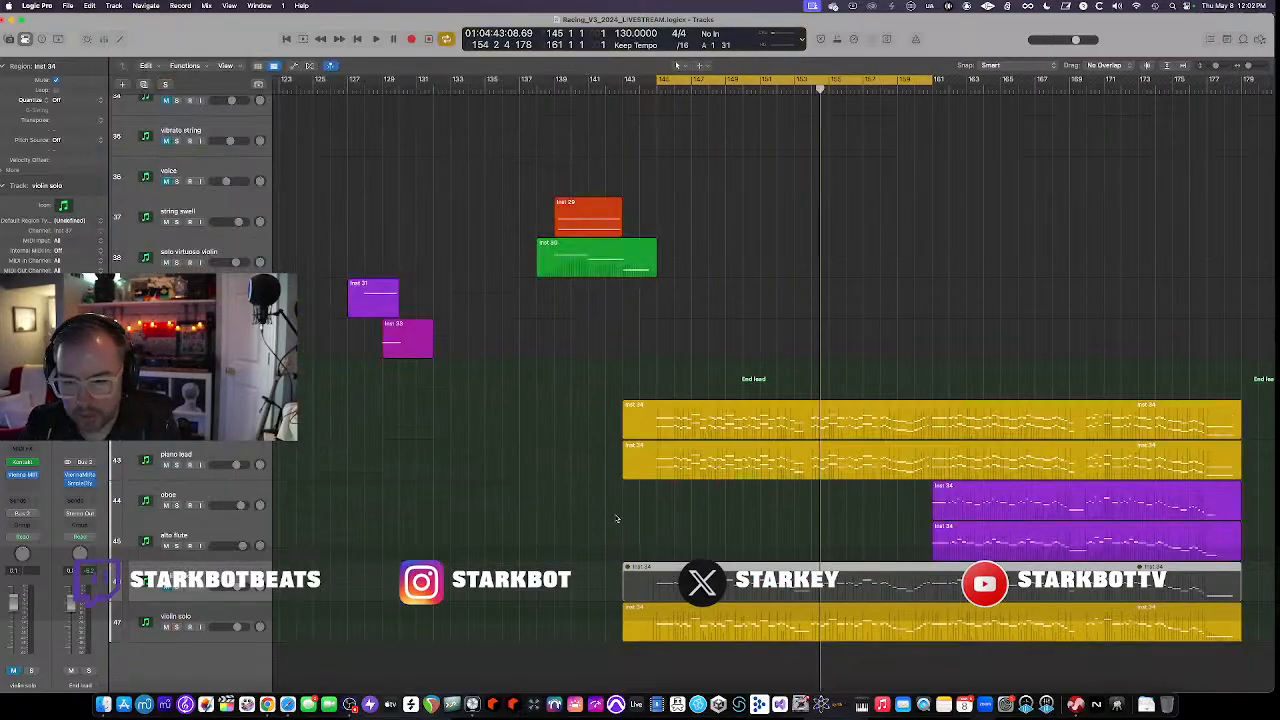
Play from bar 145, solo violin solo track 47 and the End lead stack to hear the blend, then stop playback
key(space)
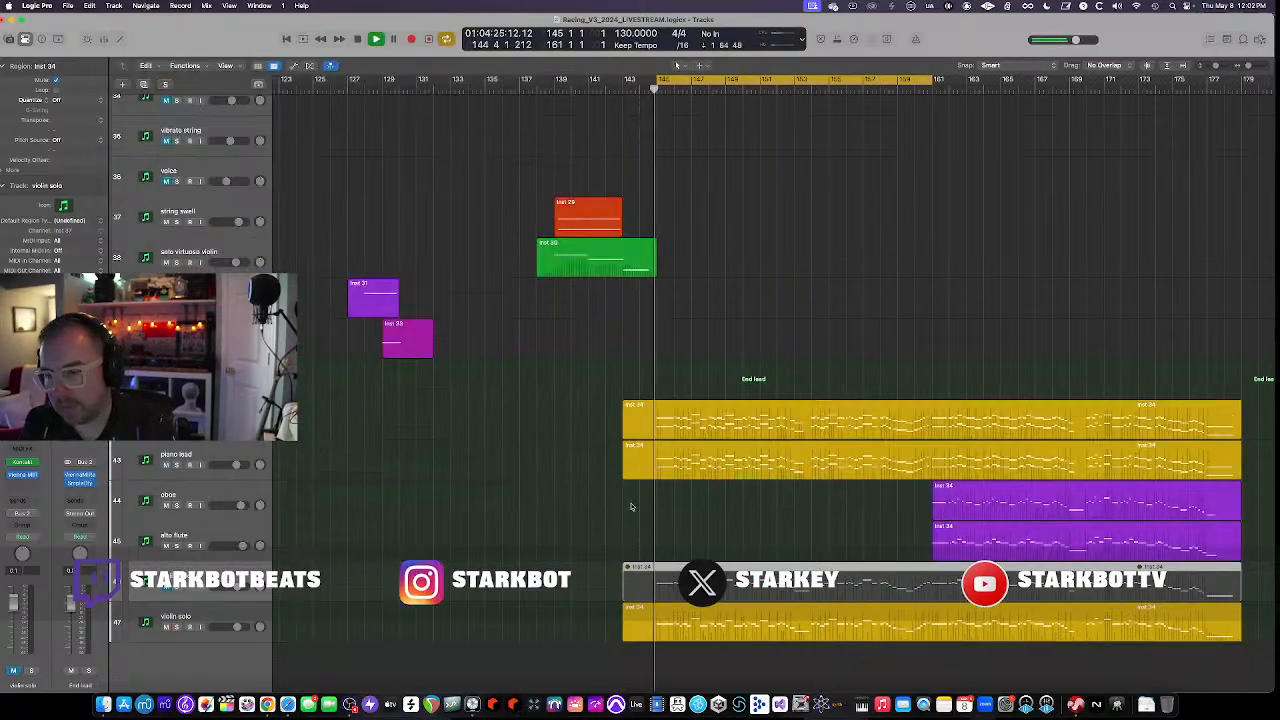
click(177, 626)
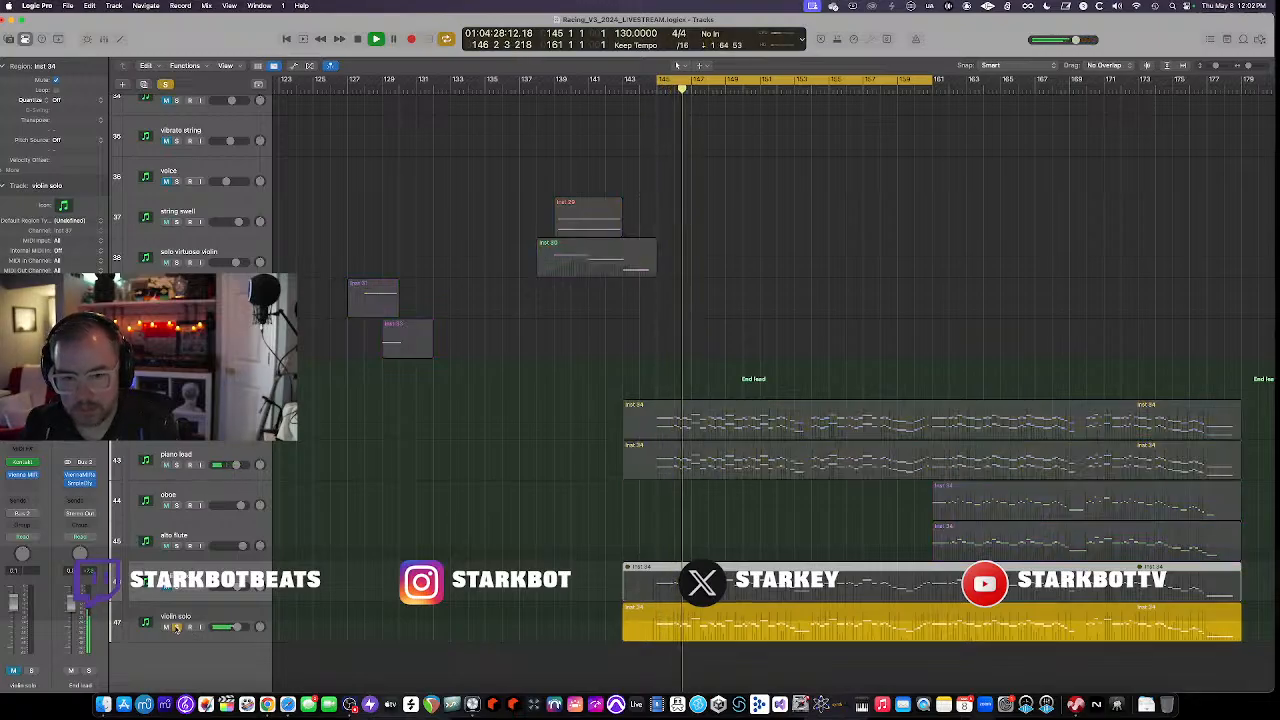
key(s)
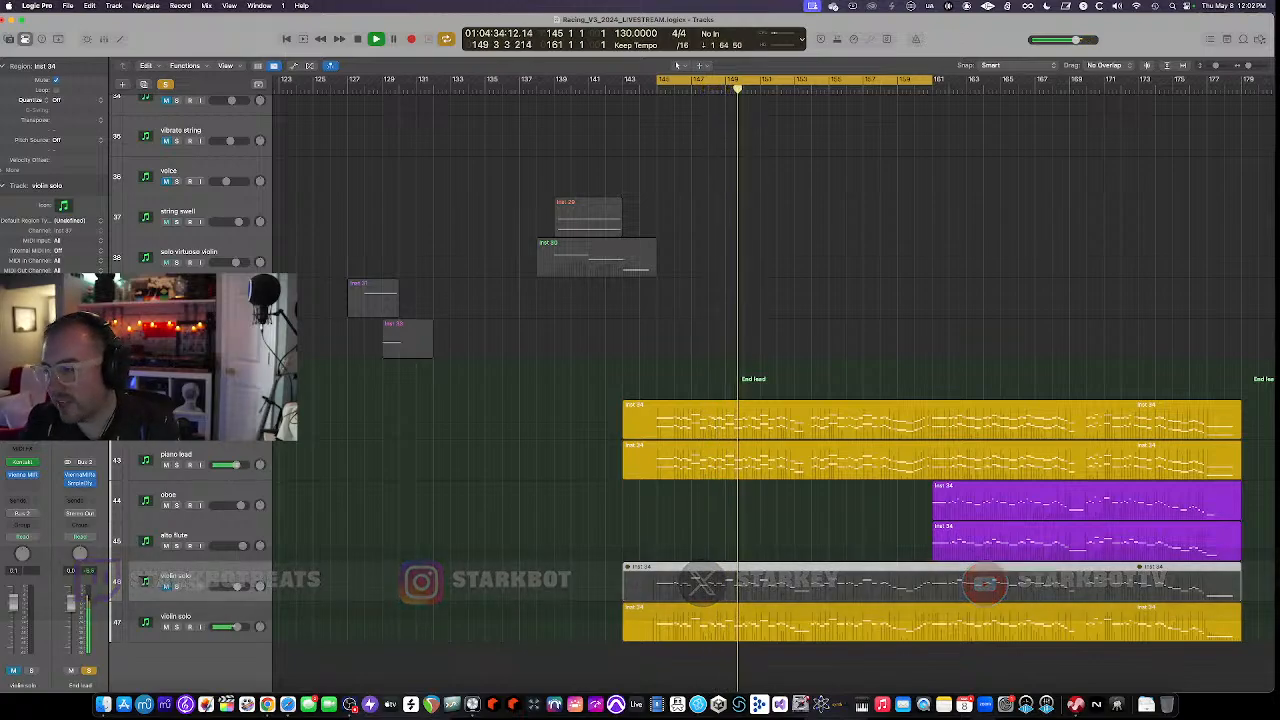
key(space)
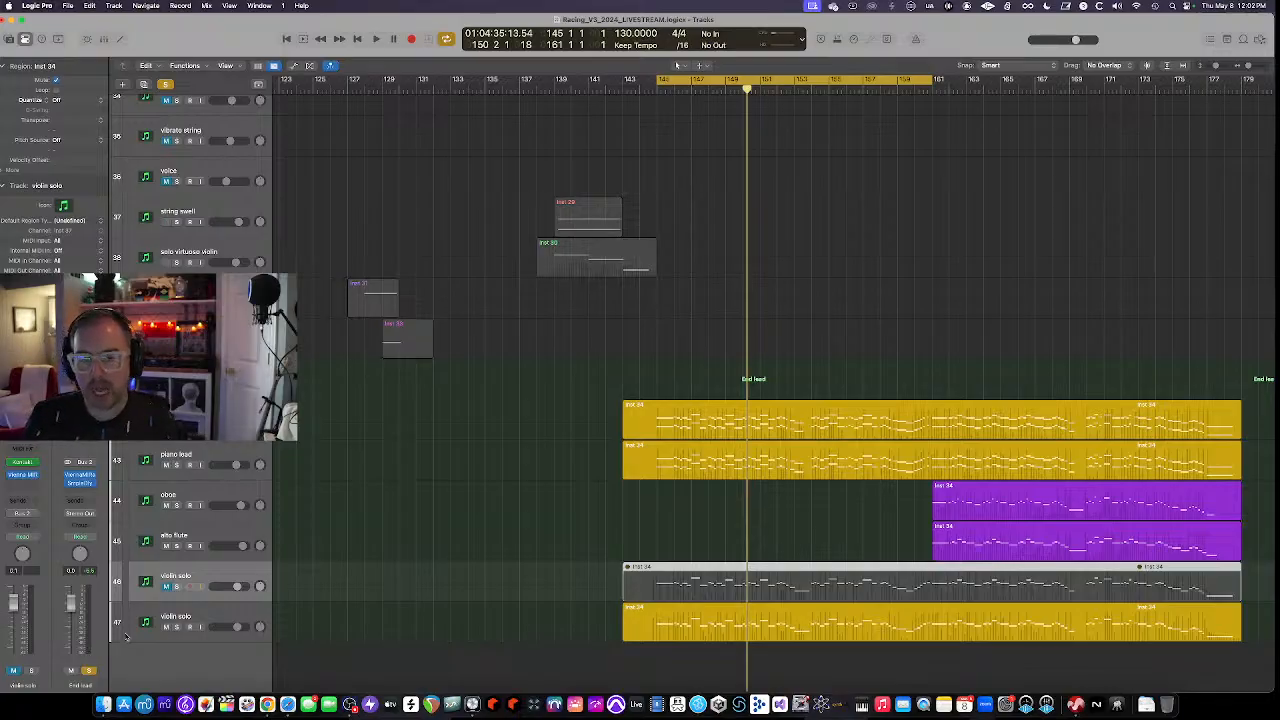
Add one software instrument track with an empty channel strip below violin solo track 47
click(214, 612)
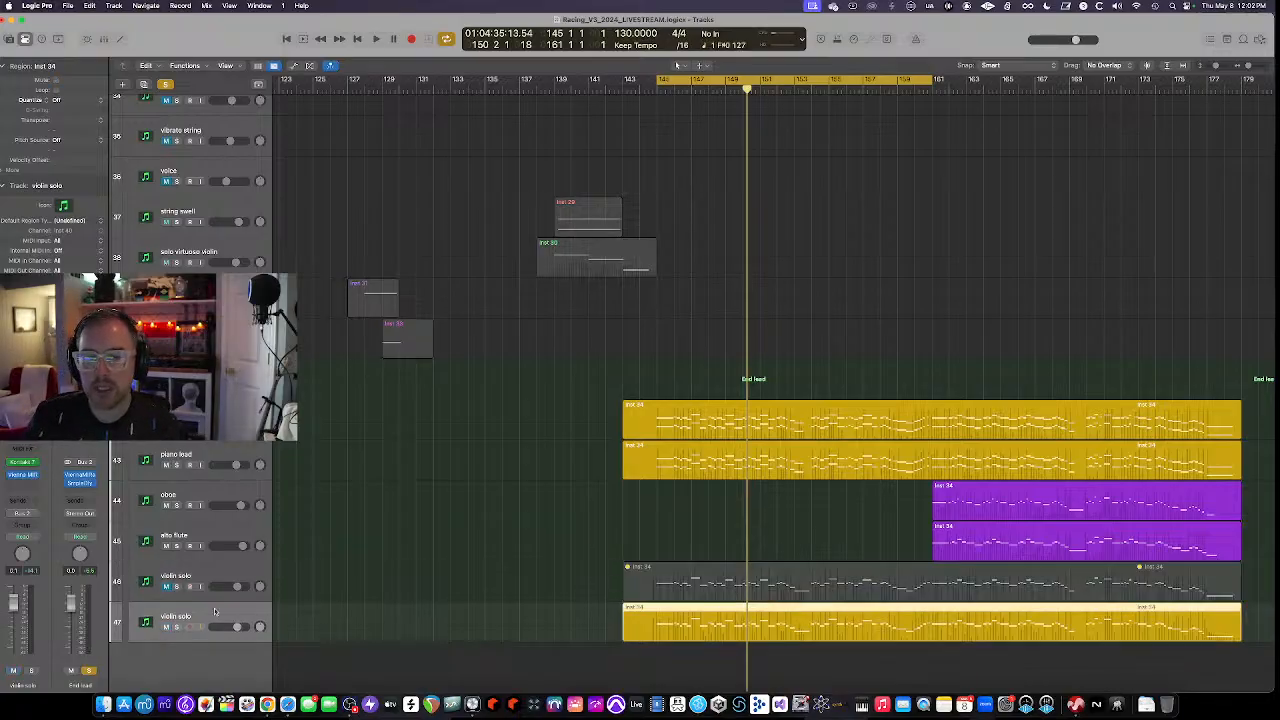
click(122, 86)
click(843, 502)
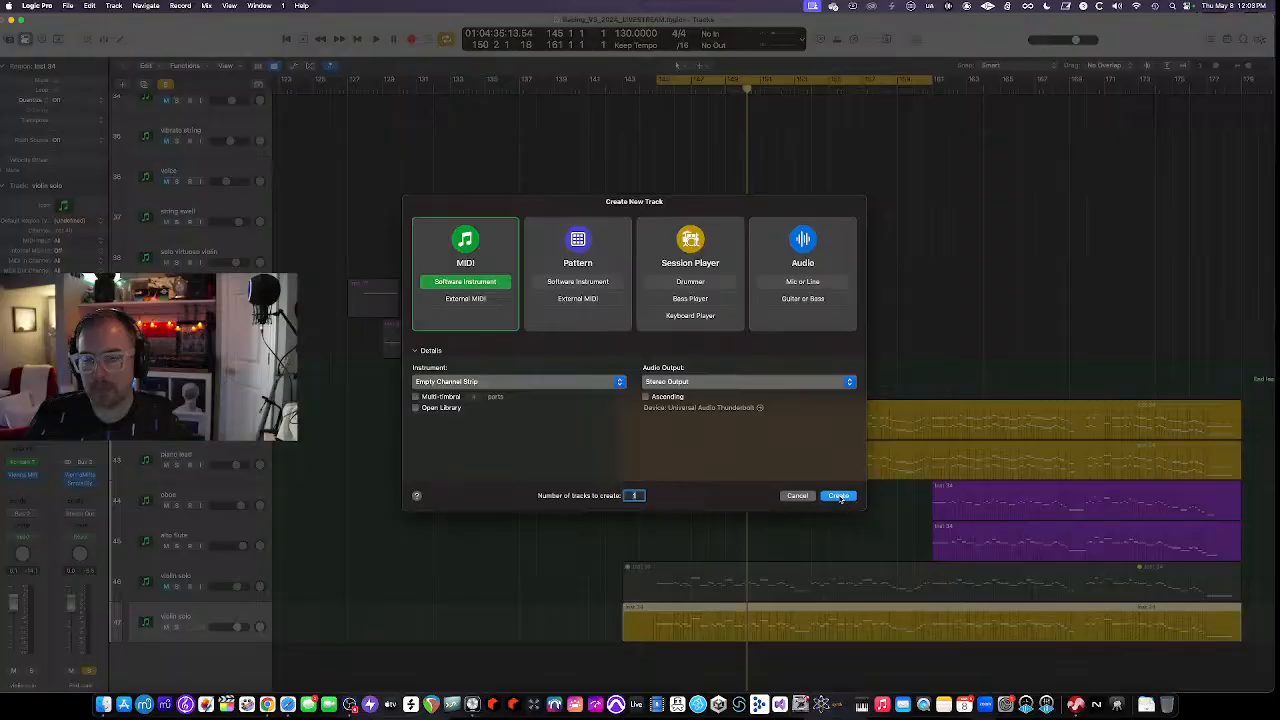
Search the new track's instrument plug-in list for Xfer's Cthulhu and dismiss the list without loading anything
click(26, 445)
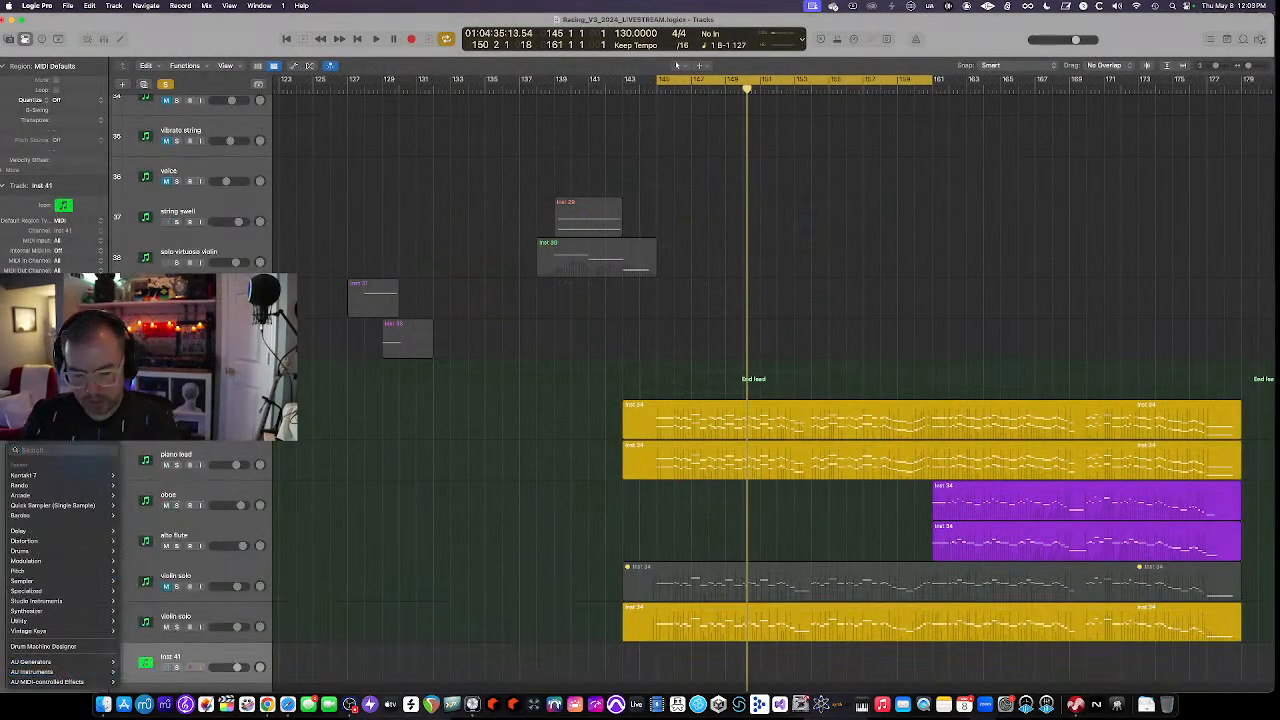
text(c)
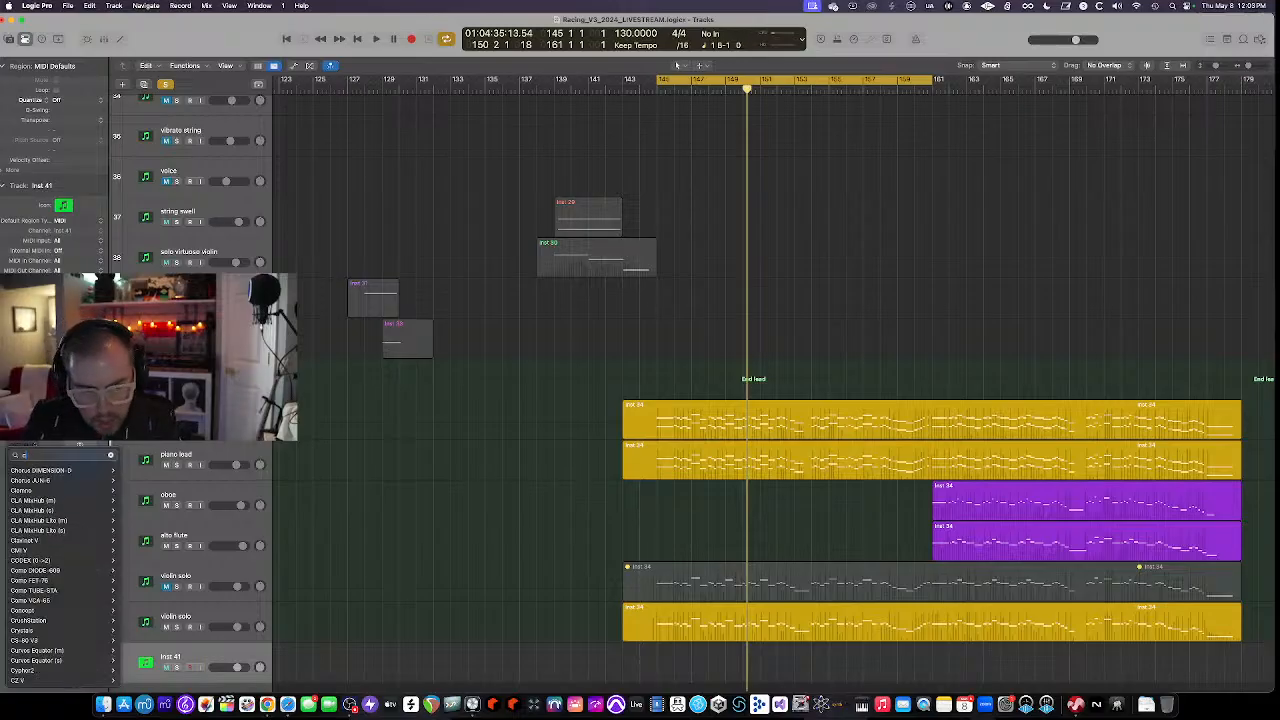
text(f)
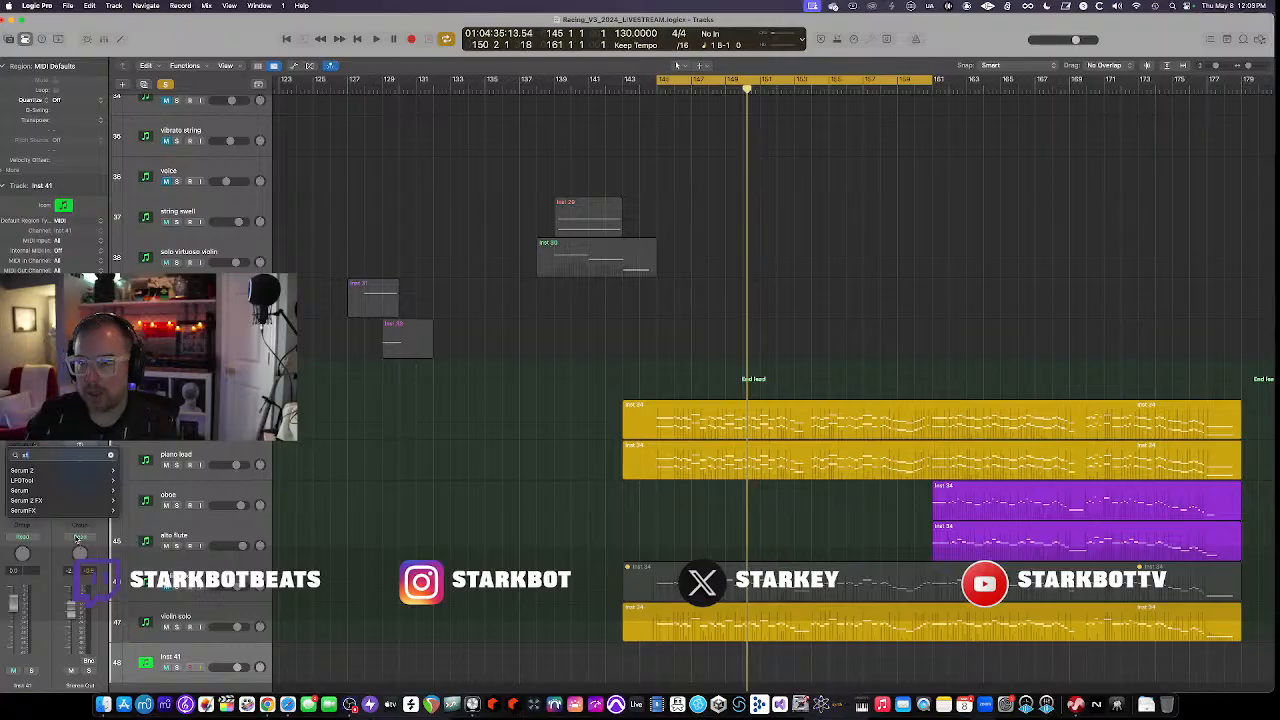
click(423, 516)
Clear the solo on the End lead stack so that all unmuted tracks are active again
key(super+Up)
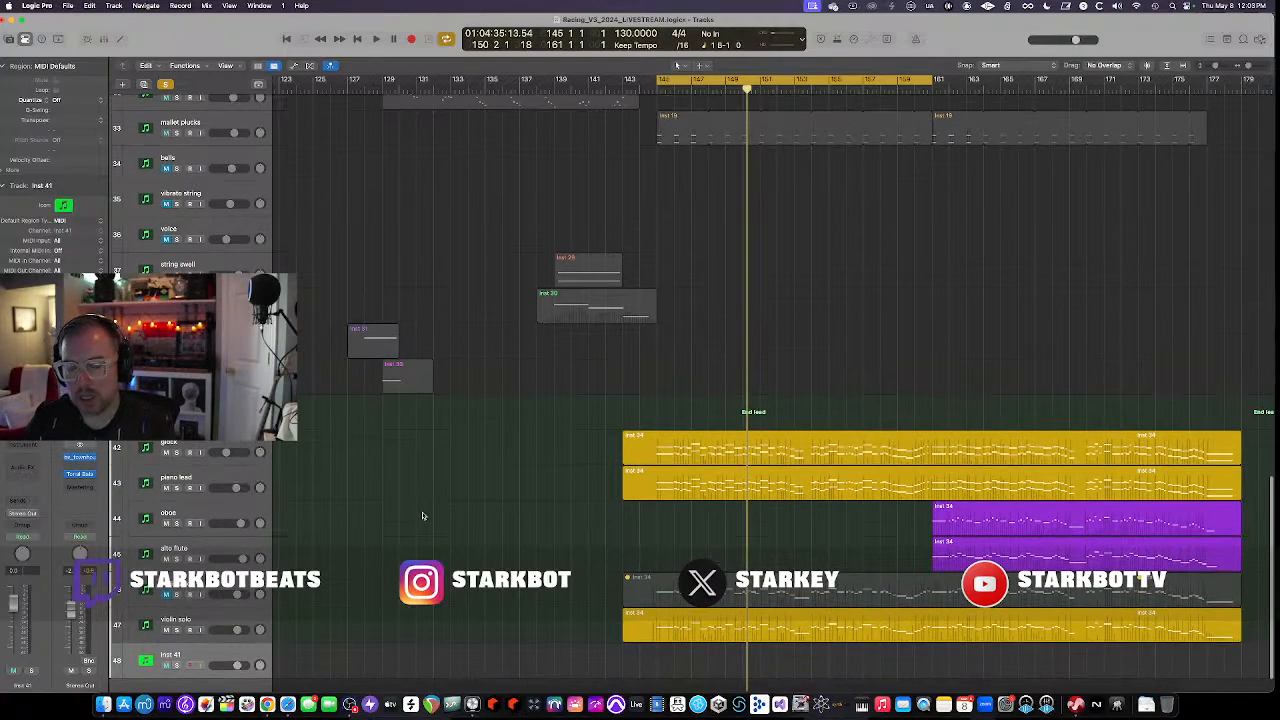
scroll(423, 516, down, 3)
scroll(423, 516, up, 1)
scroll(423, 516, left, 1)
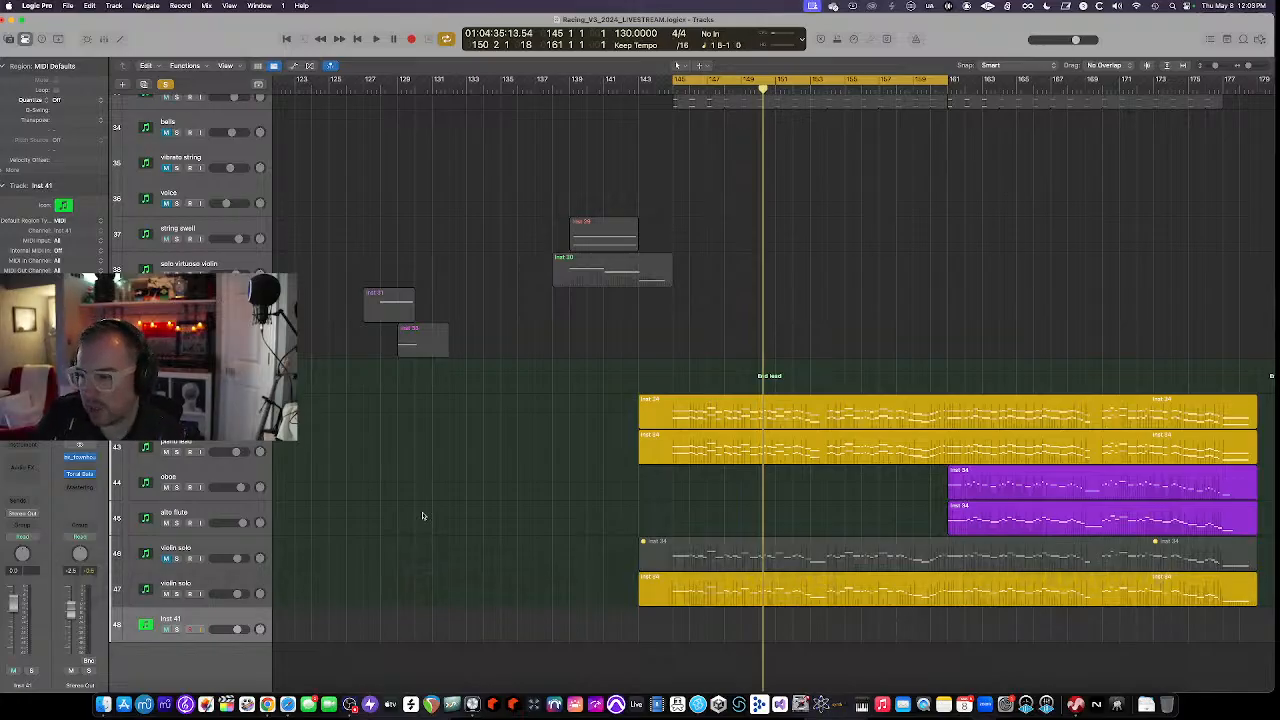
key(ctrl+s)
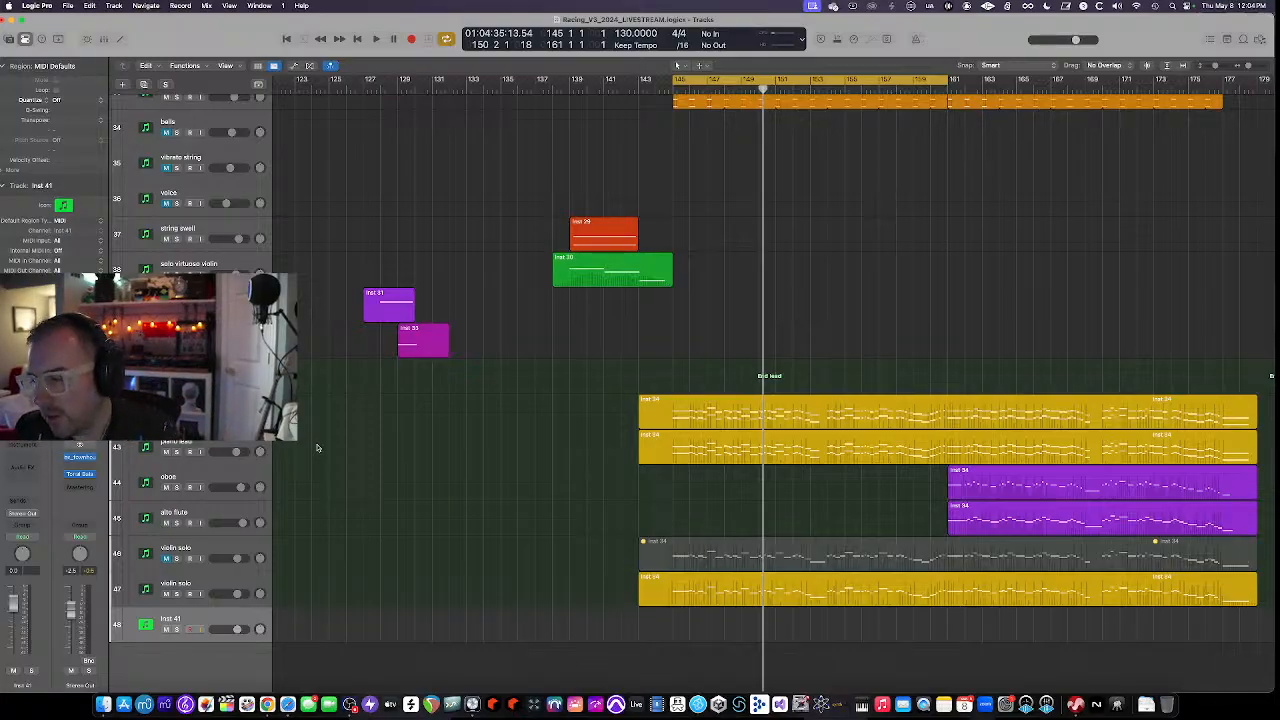
Switch to Safari, search the web in a new tab for "cthulu xferrecords" and open the Xfer Records Cthulhu product page
click(288, 704)
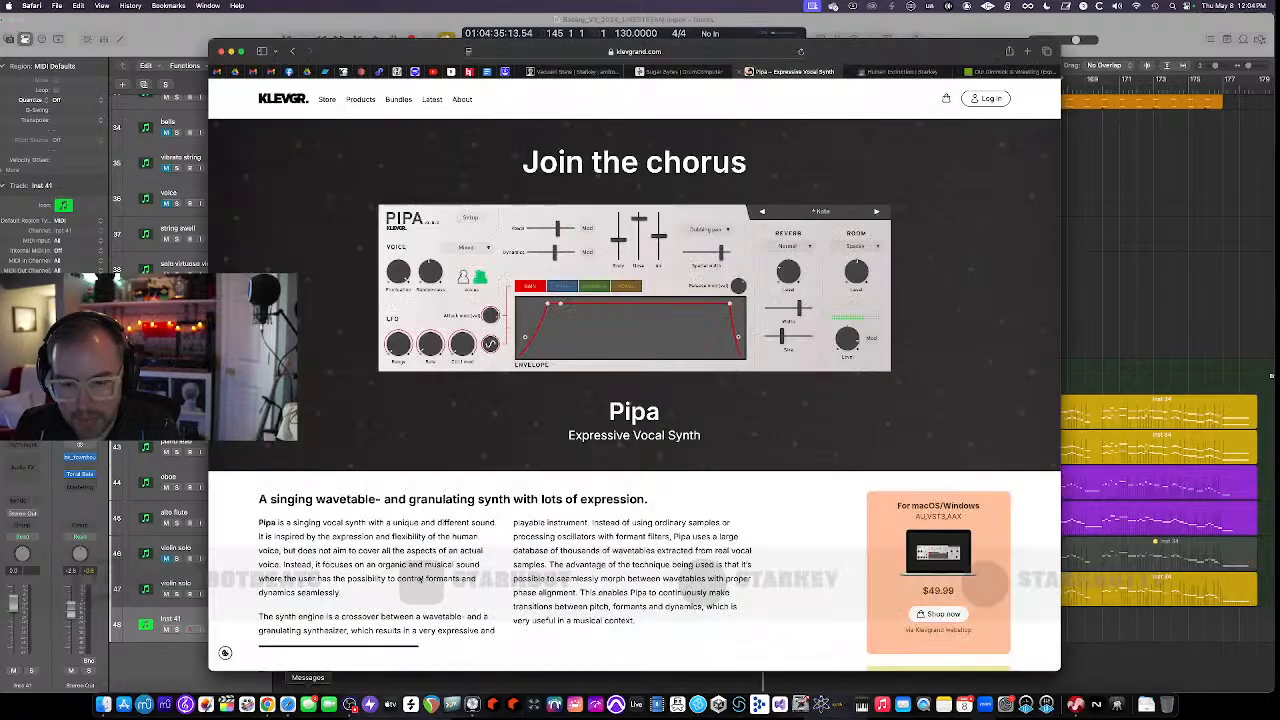
key(super+t)
text(cthulu)
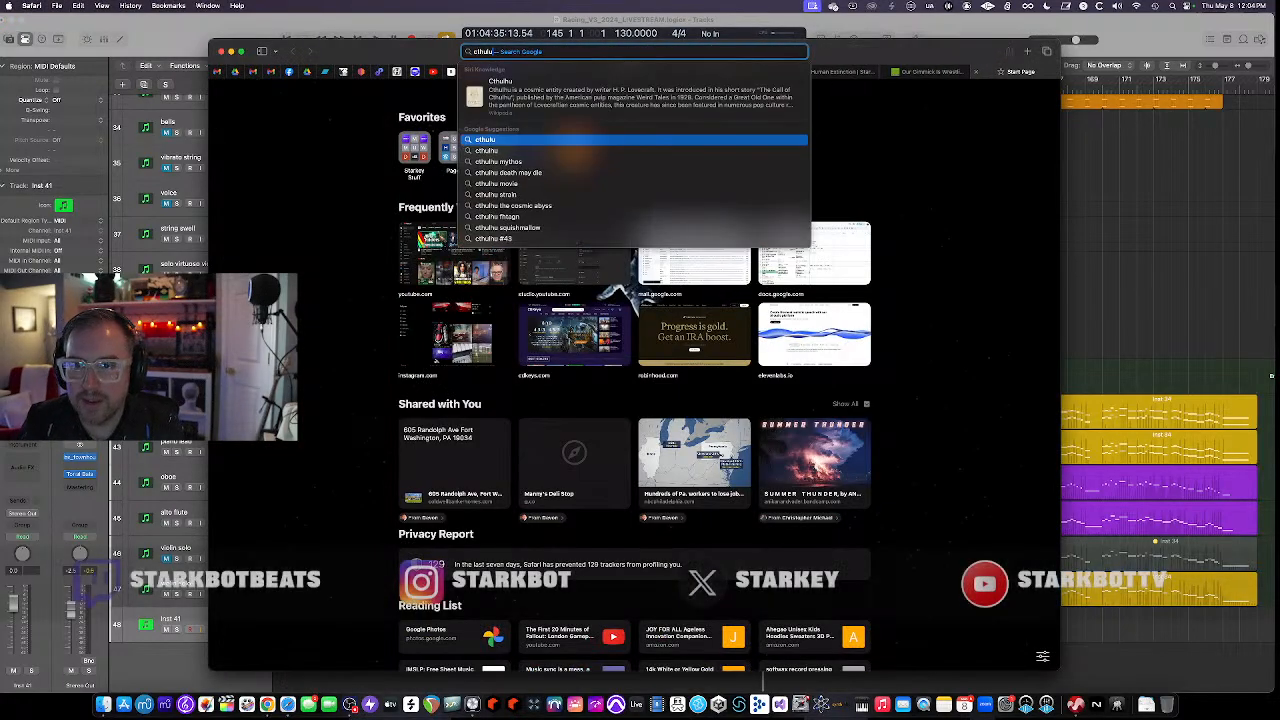
text( xferrecords)
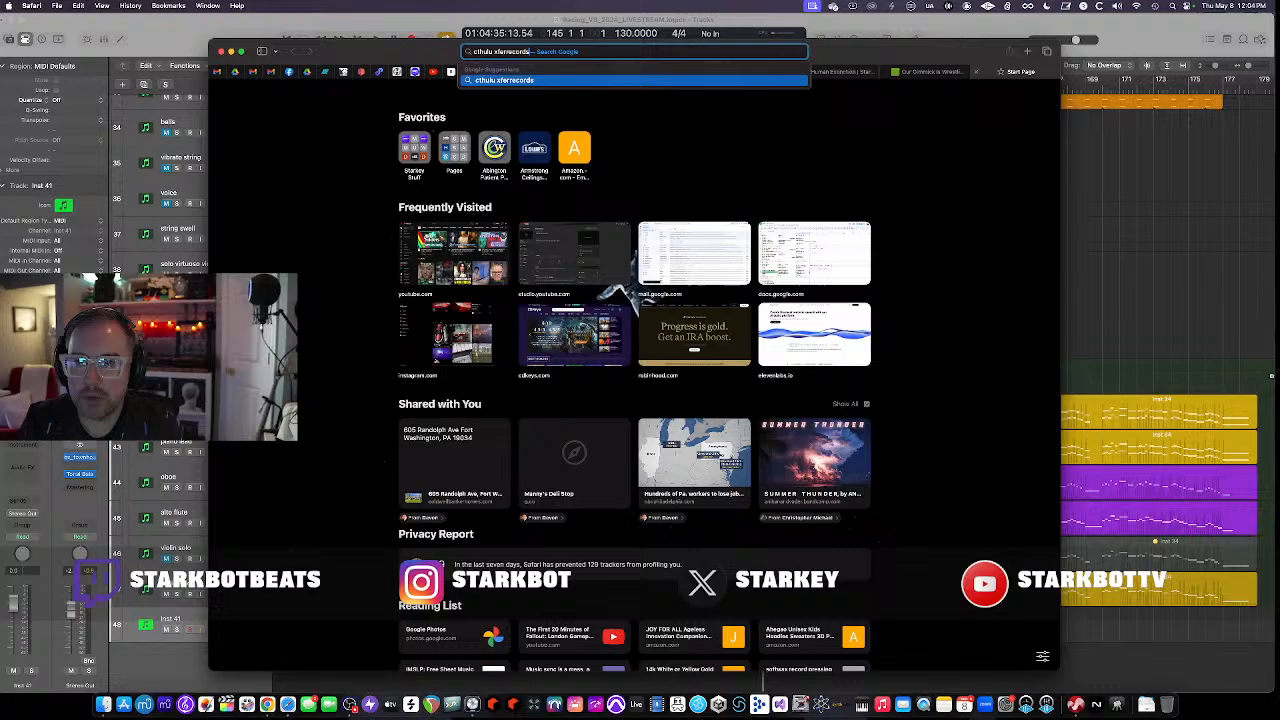
key(Return)
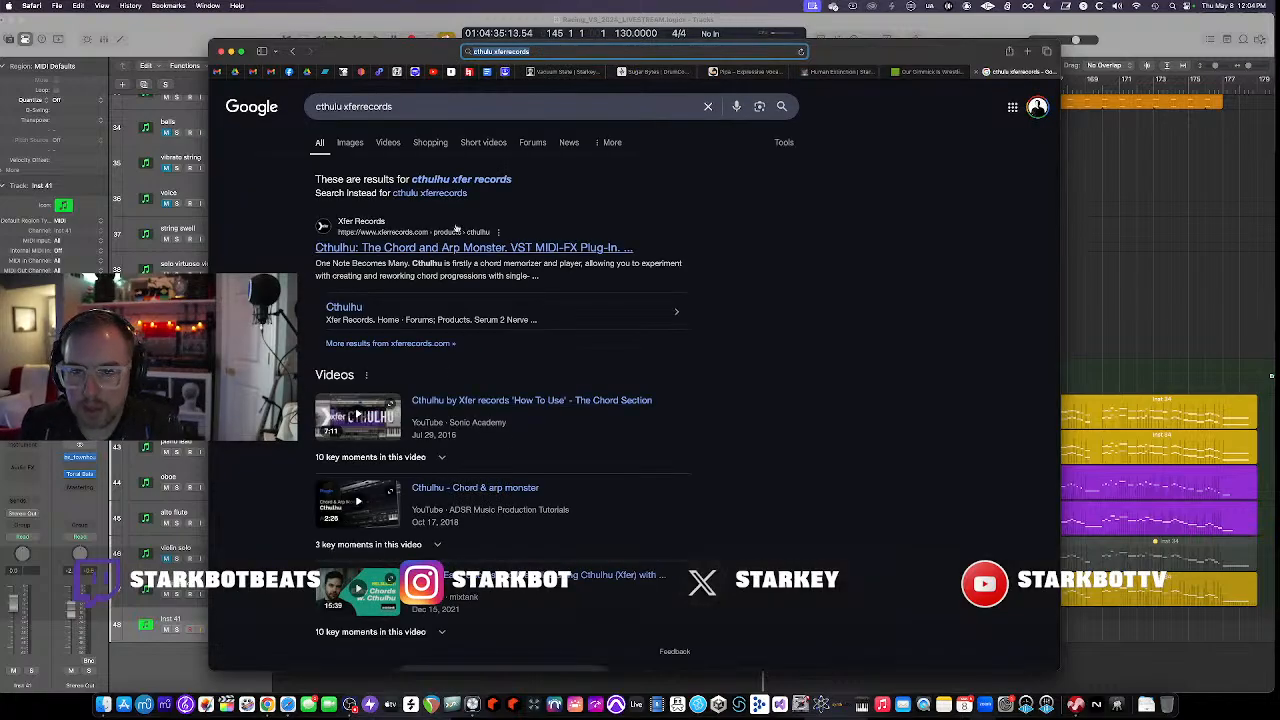
click(424, 249)
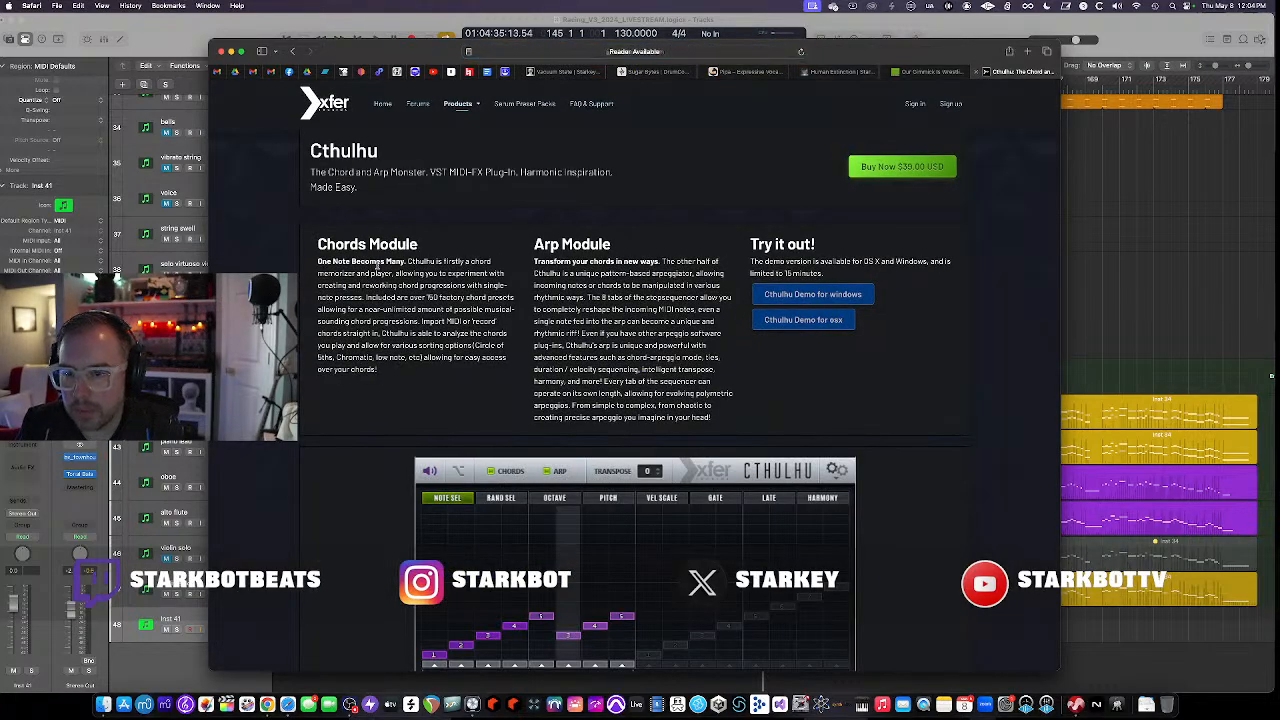
Look through the Cthulhu page's Chords and Arp module descriptions and its plug-in interface image
scroll(337, 270, down, 3)
scroll(337, 270, down, 3)
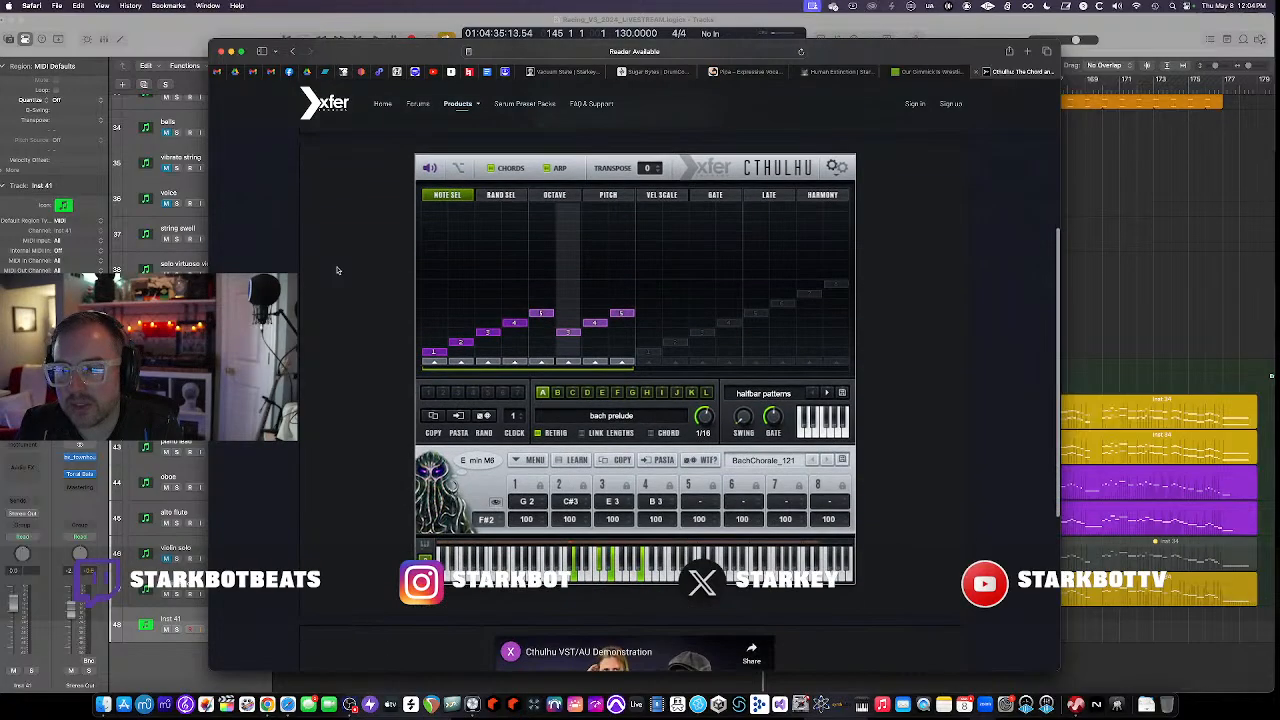
scroll(337, 270, up, 2)
scroll(337, 270, up, 3)
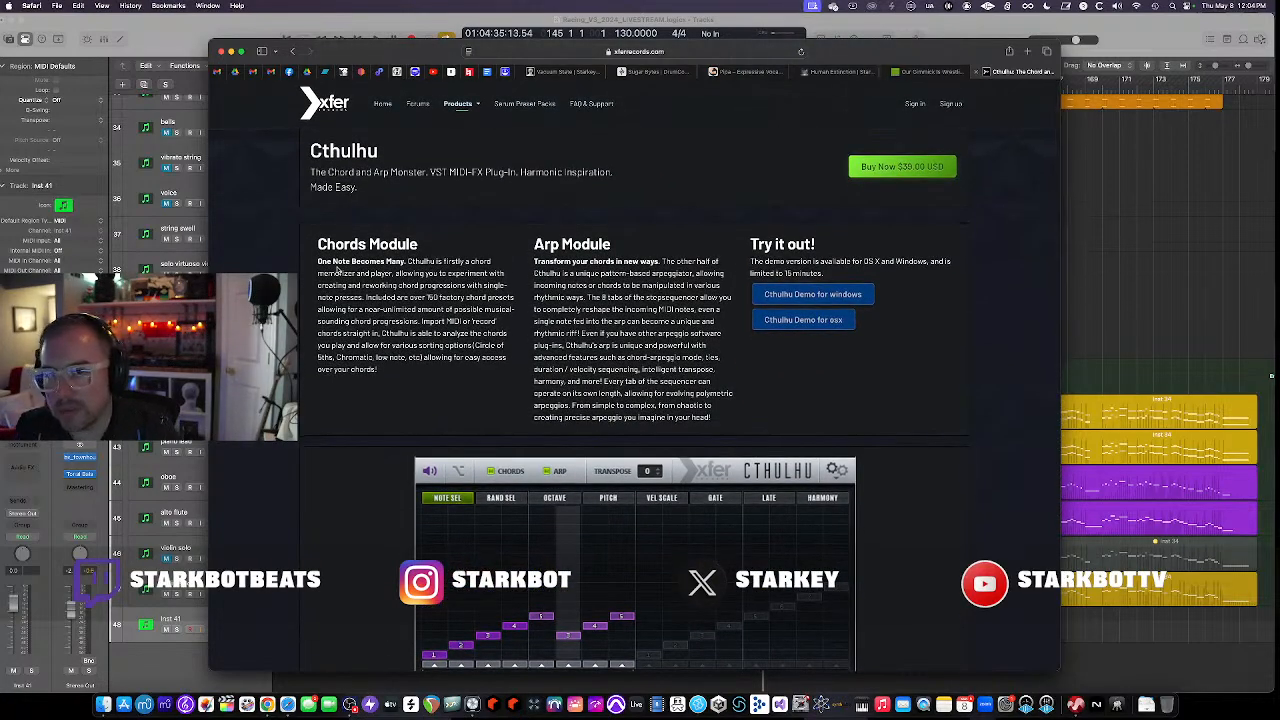
scroll(337, 270, down, 4)
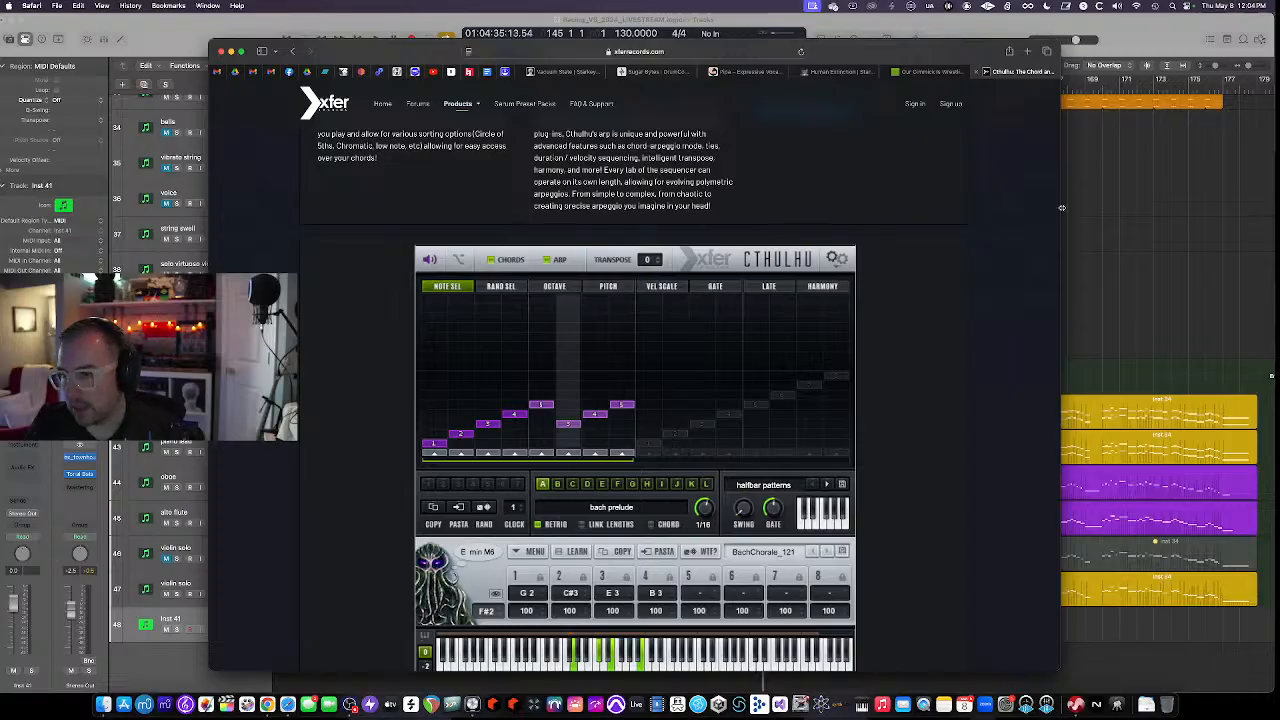
Return to Logic Pro, turn off the cycle range over the end section and move the playhead to bar 157
click(1198, 255)
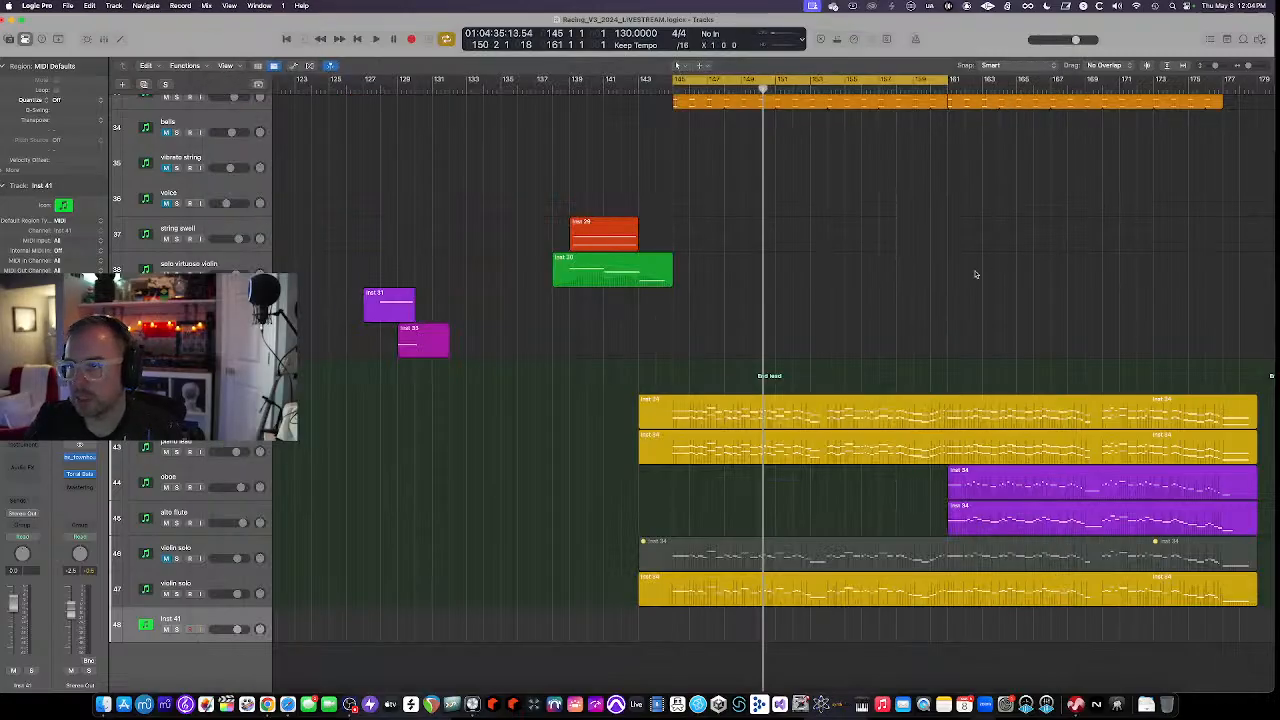
scroll(837, 218, up, 3)
scroll(837, 216, down, 5)
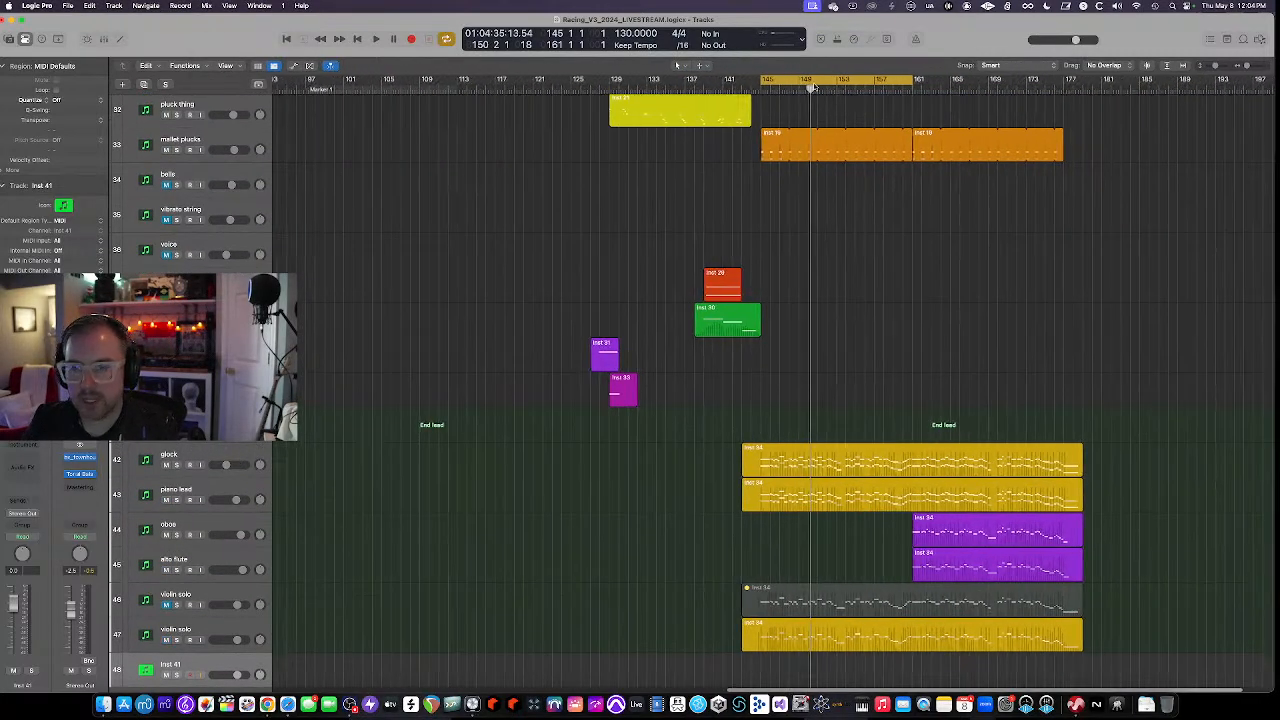
click(853, 77)
click(908, 85)
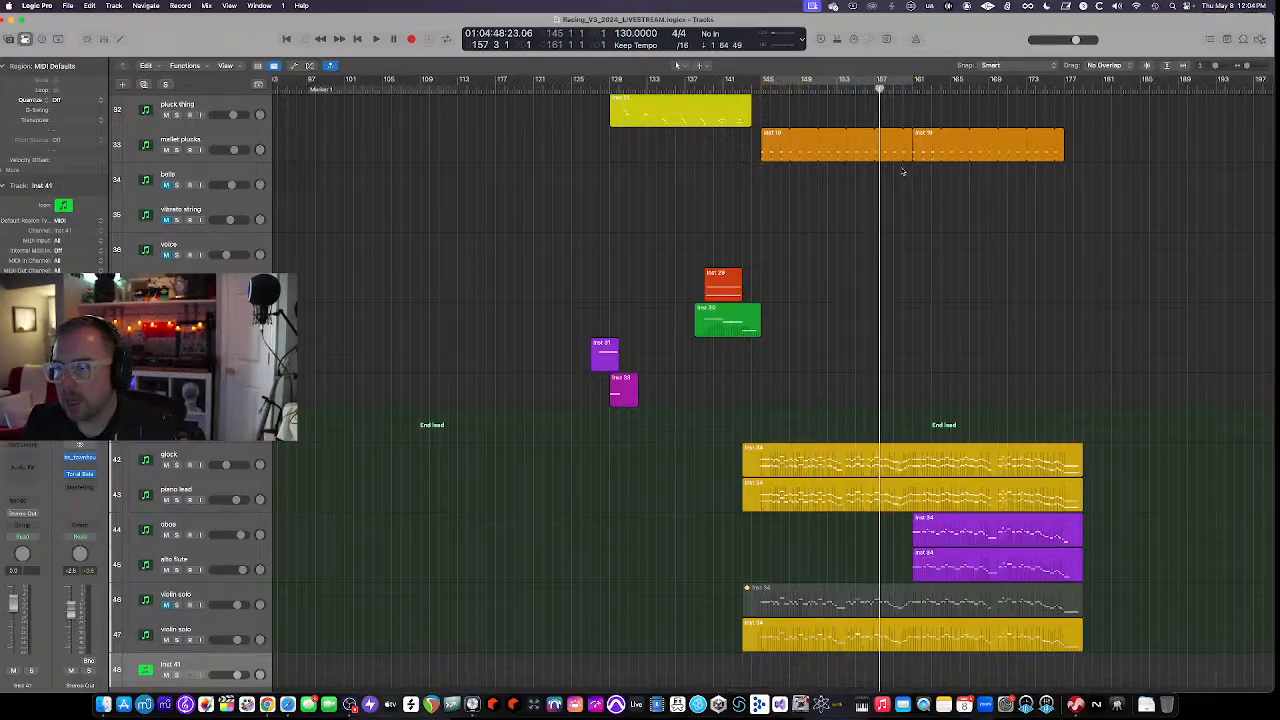
Play the arrangement from bar 157 and look over its tracks down to the End lead stack
key(space)
scroll(904, 202, right, 2)
scroll(904, 202, up, 10)
scroll(904, 202, up, 6)
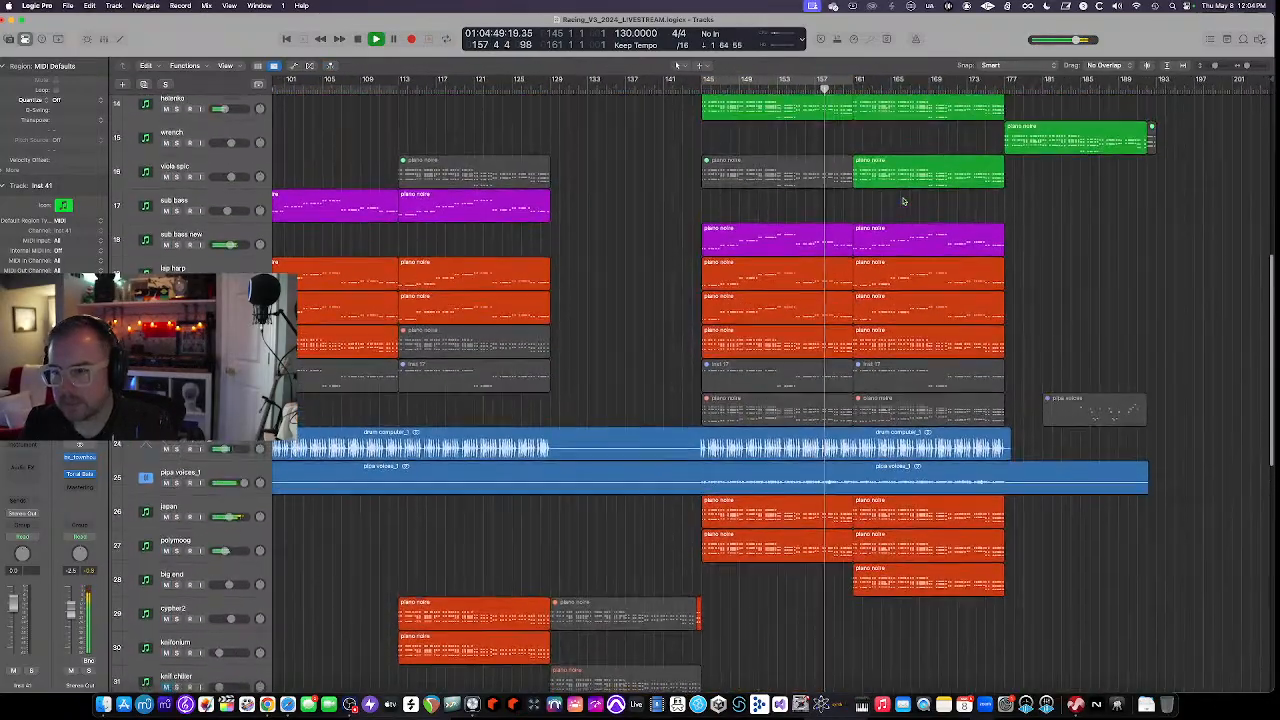
scroll(903, 201, down, 5)
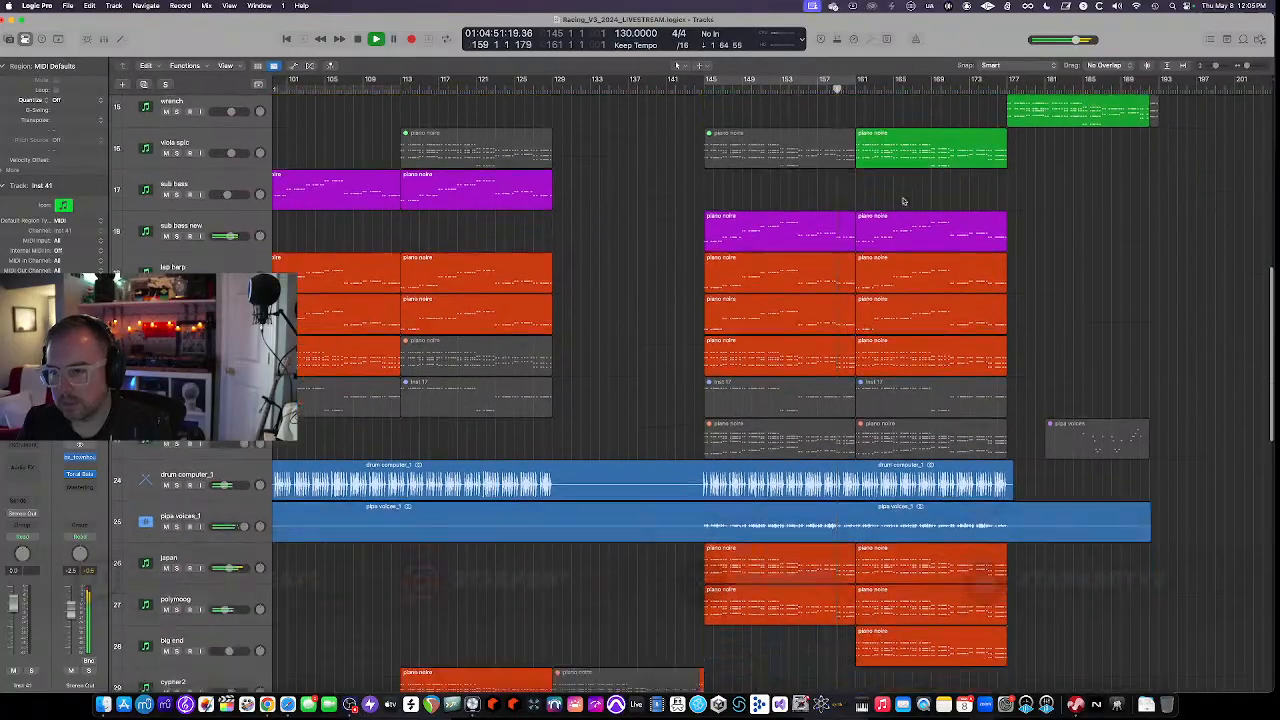
key(super+Down)
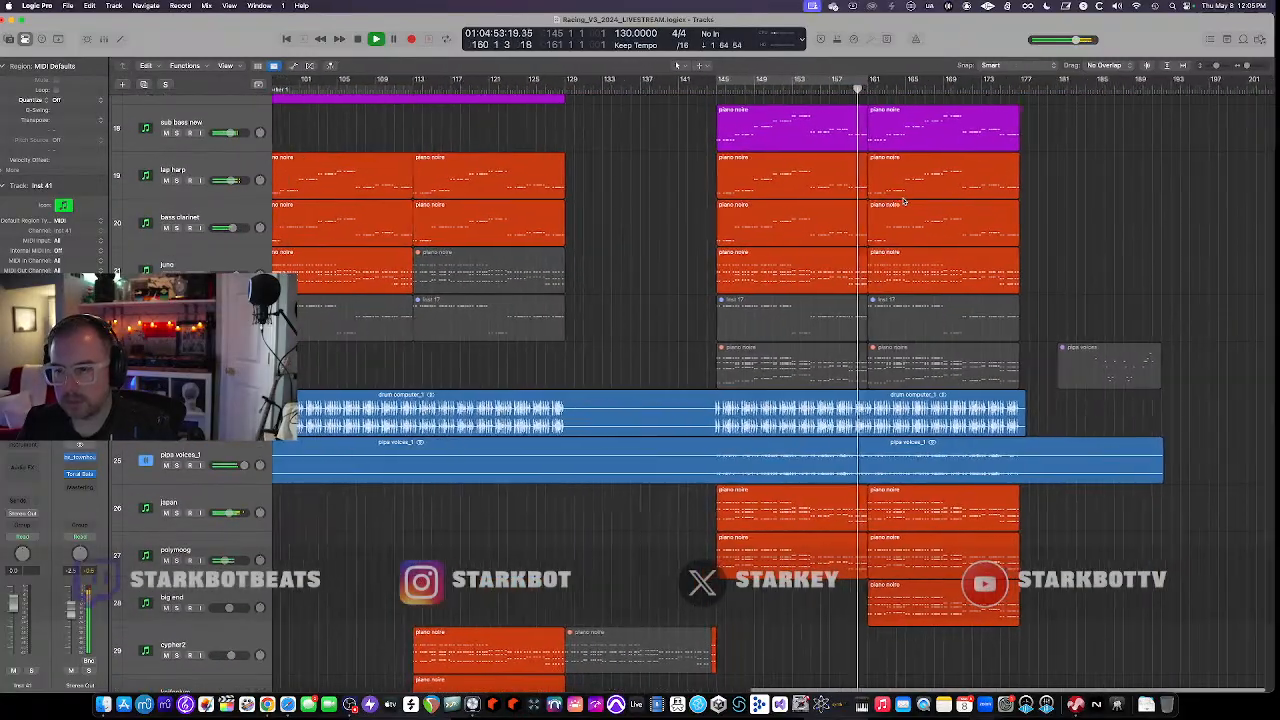
key(super+Right)
scroll(905, 201, right, 2)
scroll(905, 201, down, 6)
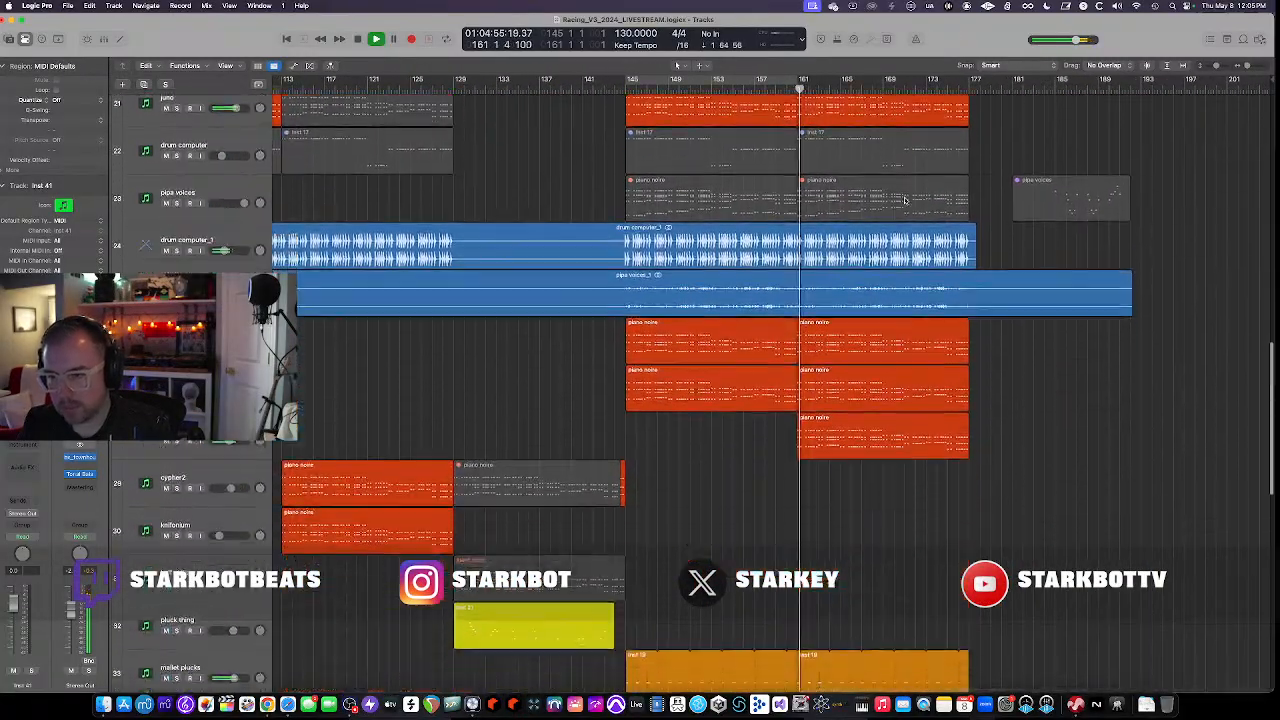
scroll(871, 252, down, 12)
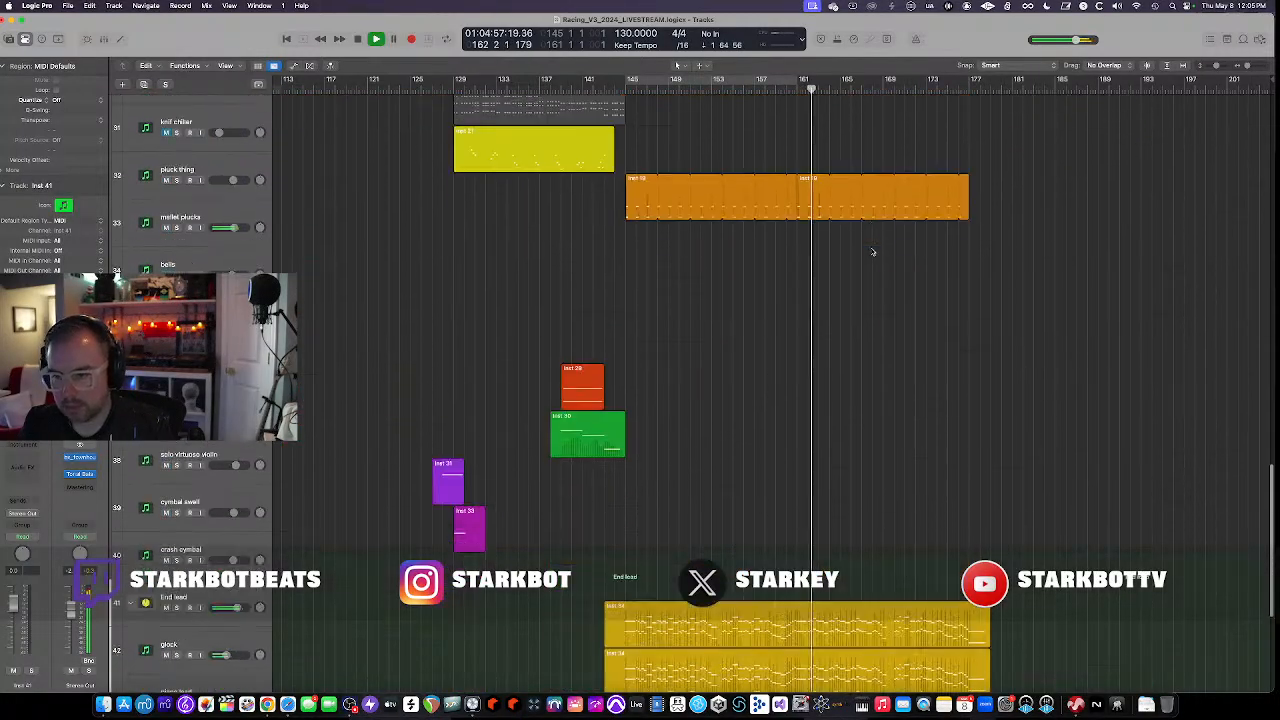
scroll(857, 257, up, 1)
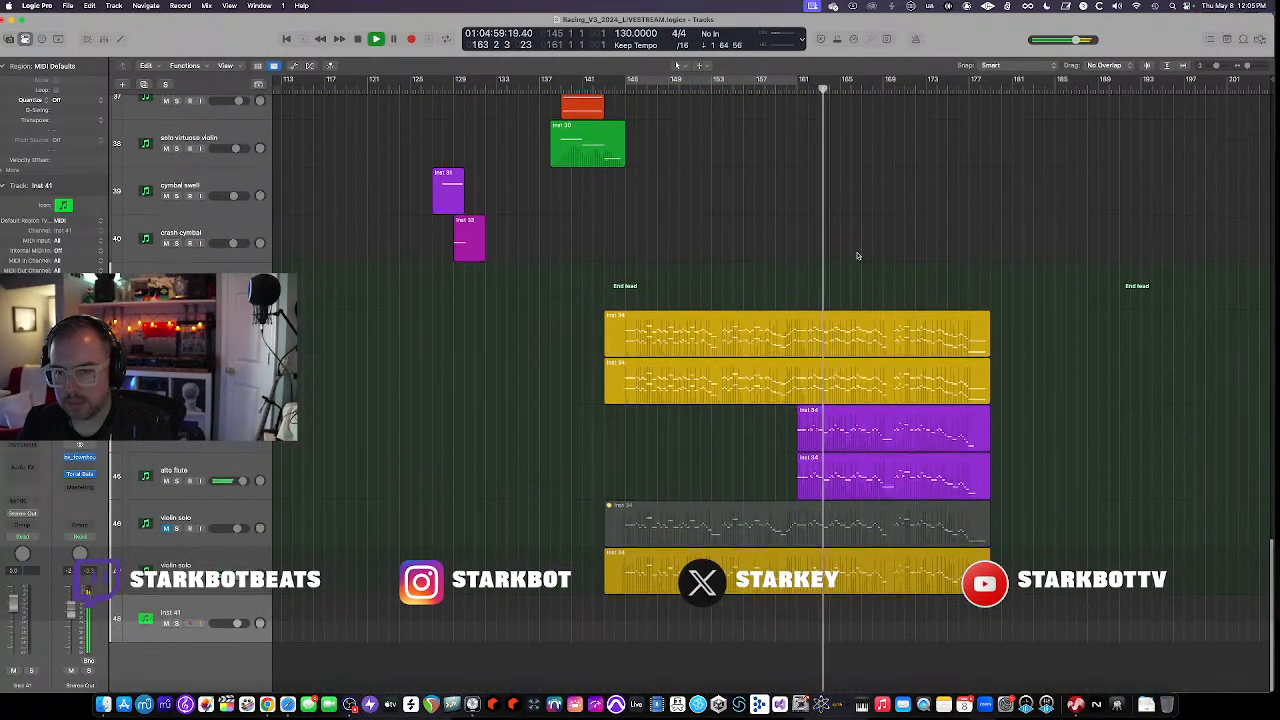
Solo the oboe region instead of the whole End lead stack, listen to a passage and stop playback
click(200, 286)
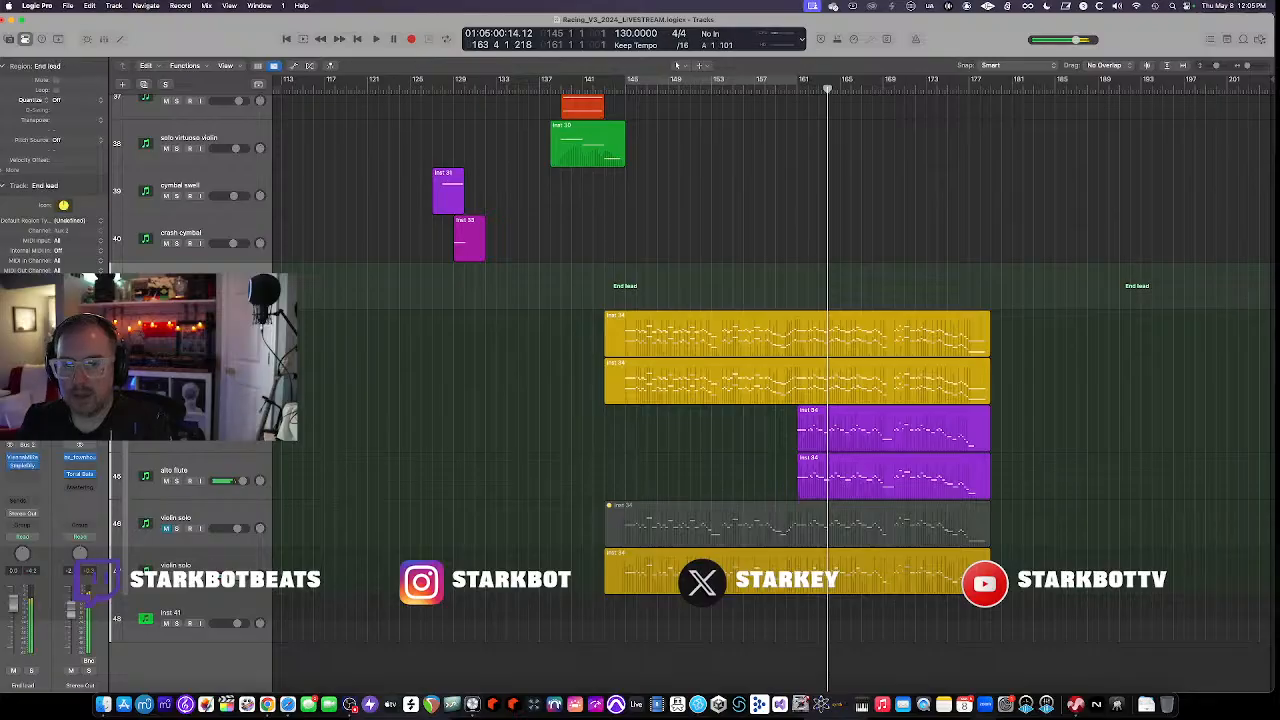
key(s)
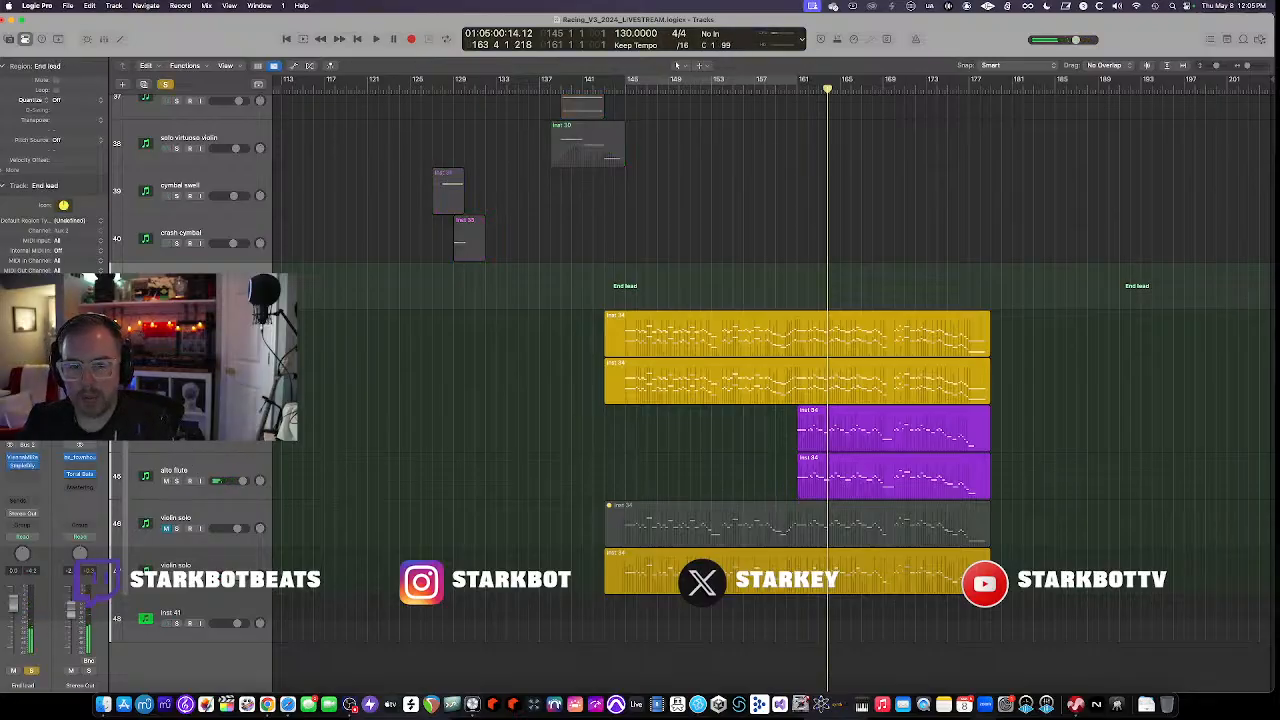
click(893, 428)
key(s)
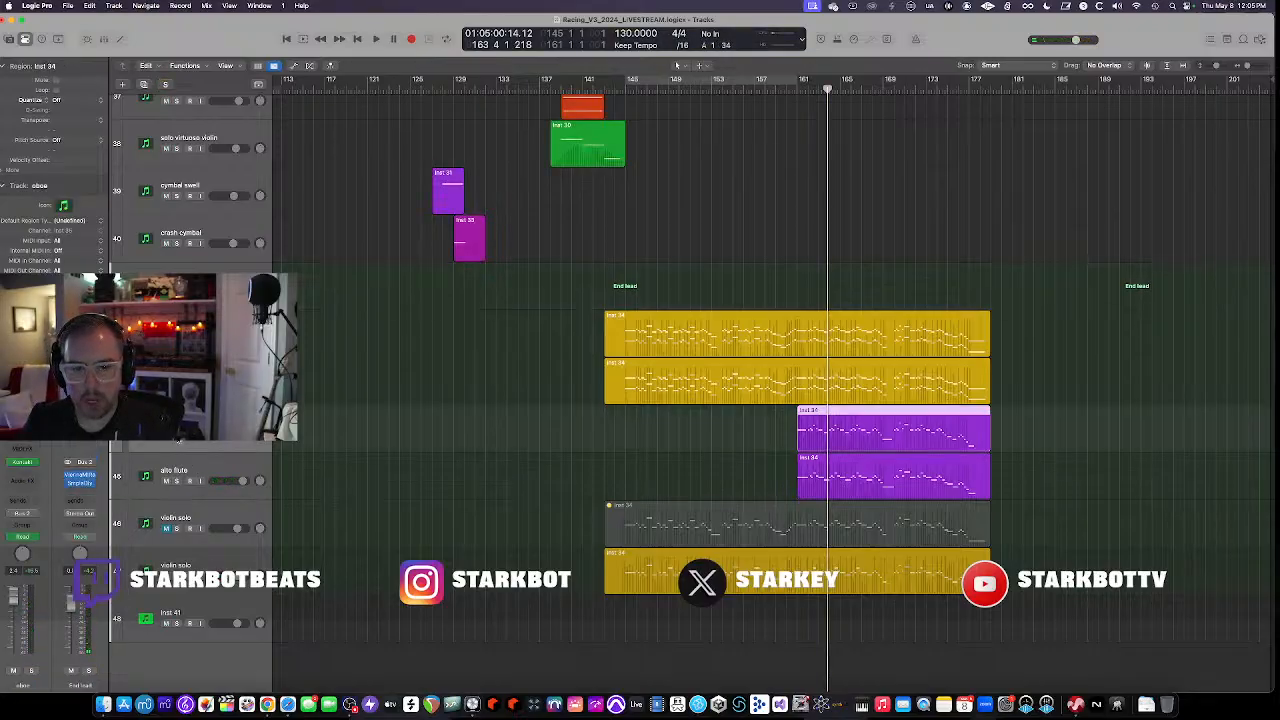
key(s)
key(shift+space)
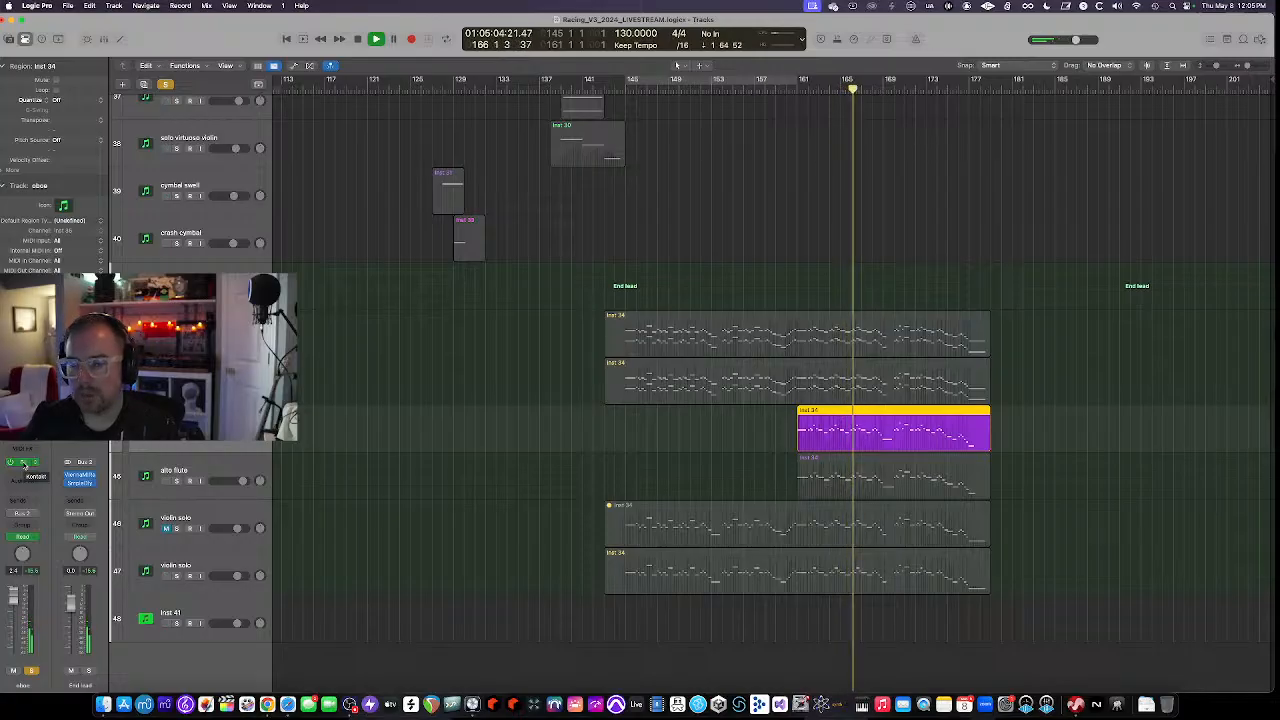
key(space)
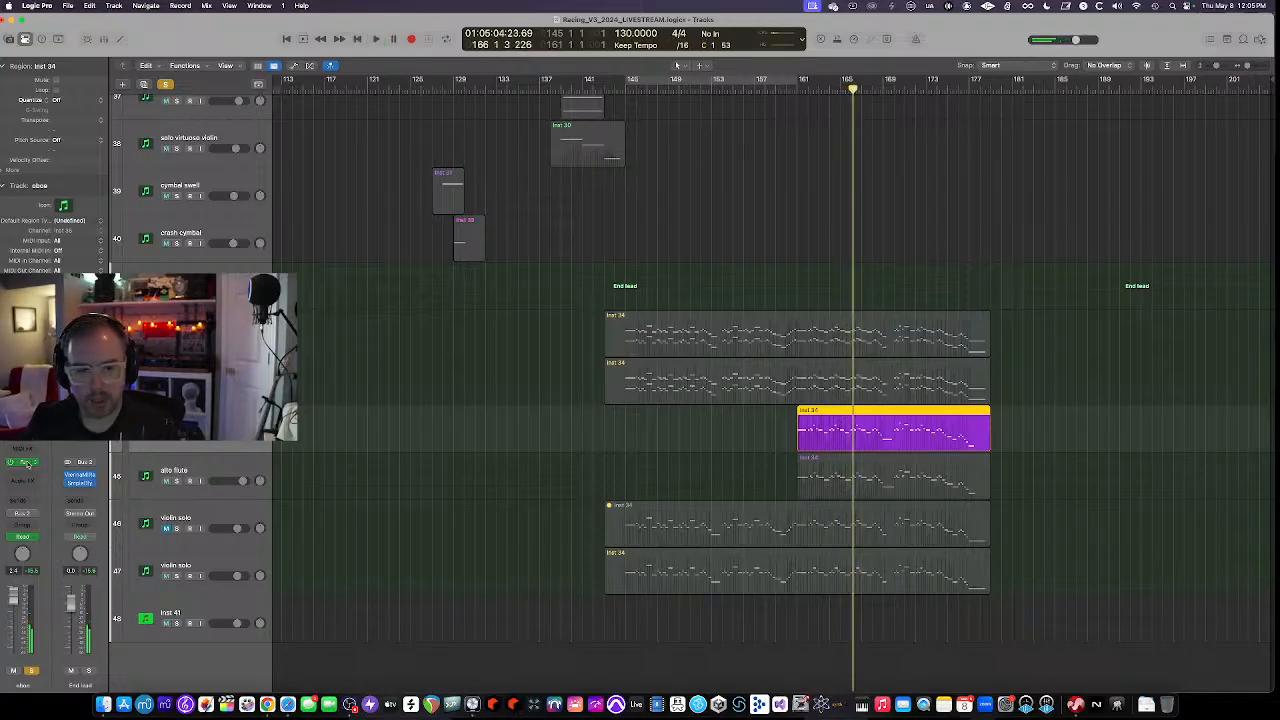
View the oboe track's Kontakt instrument and close its window
click(24, 463)
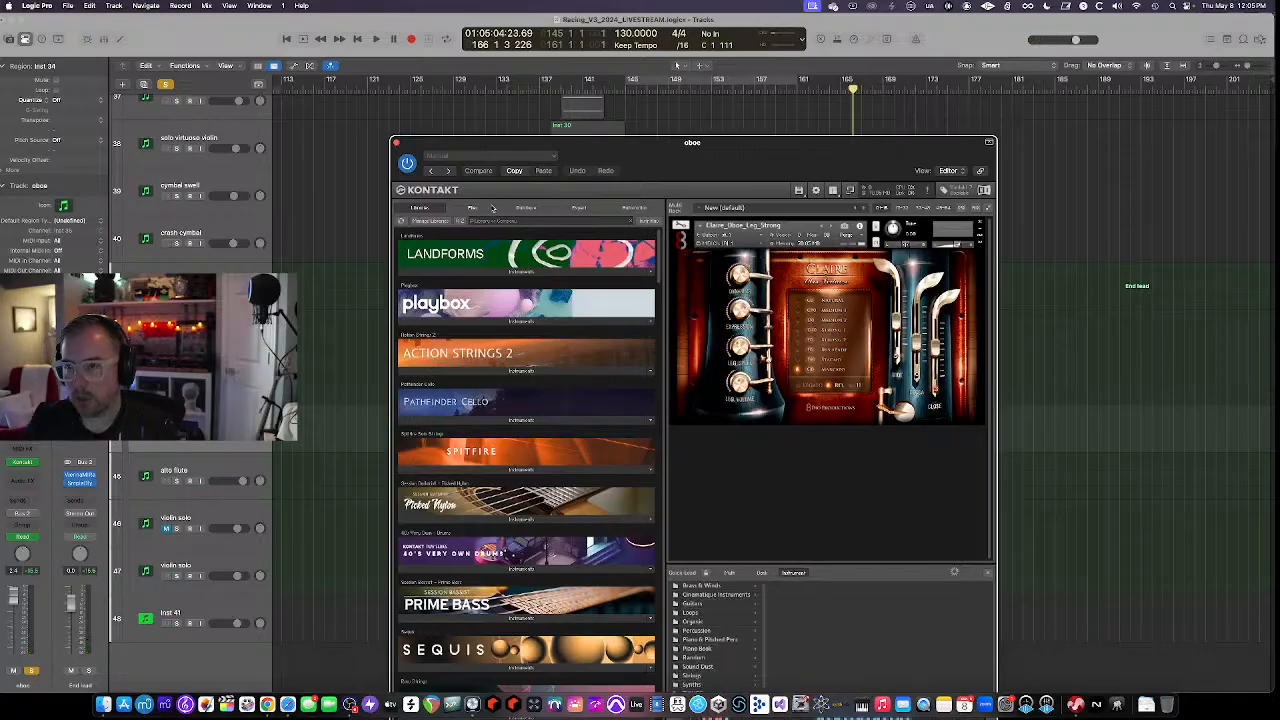
click(396, 142)
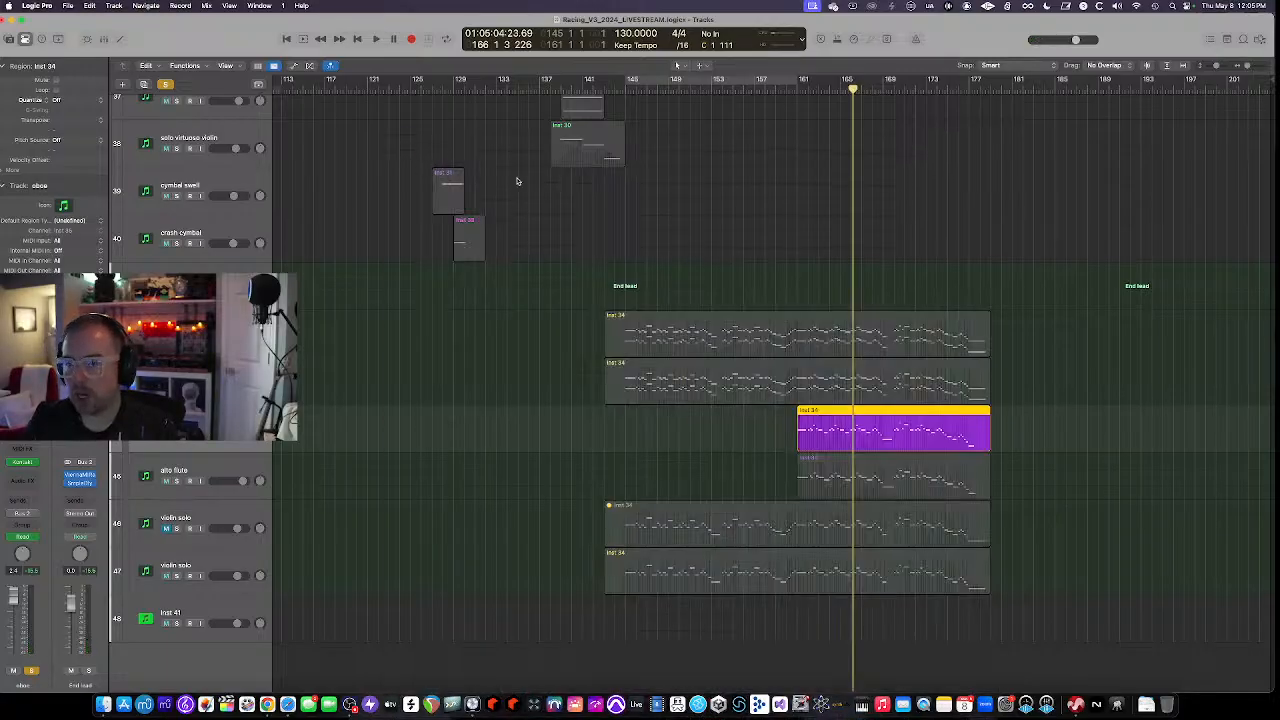
Select the alto flute track and solo it in place of the oboe
key(super+Down)
key(super+Down)
key(super+Right)
scroll(571, 208, right, 4)
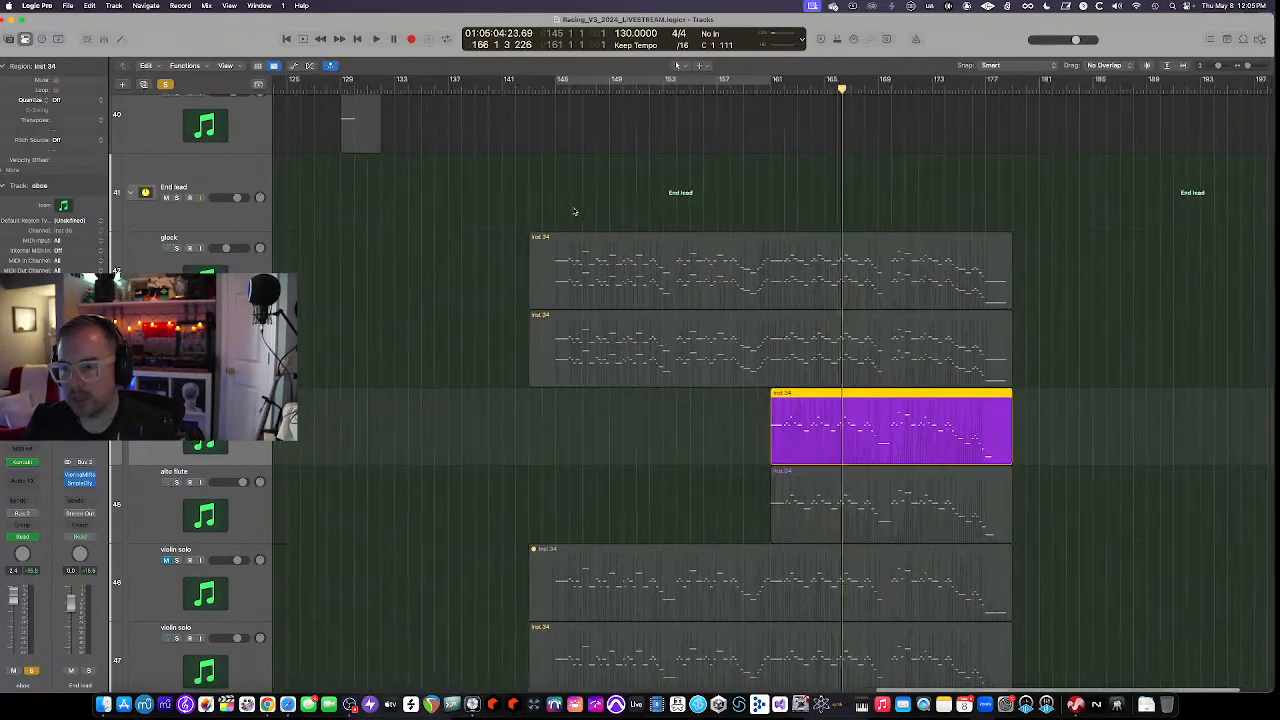
key(super+Left)
key(super+Up)
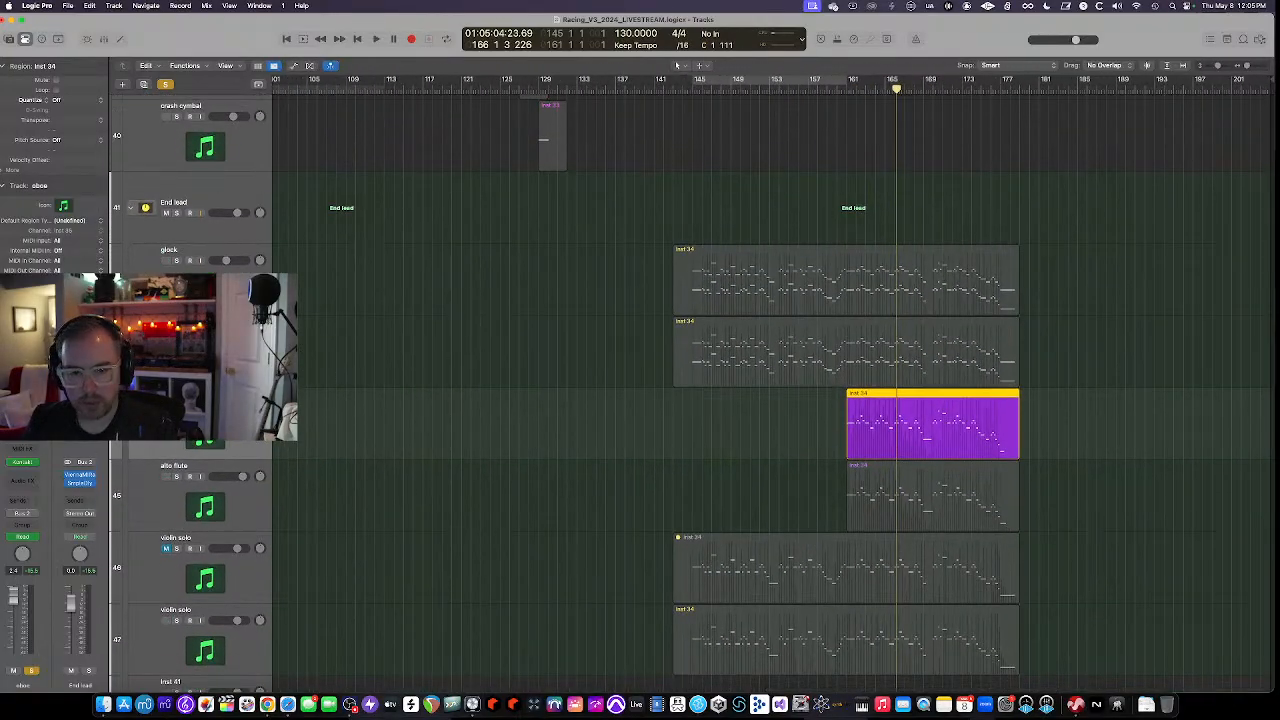
click(185, 478)
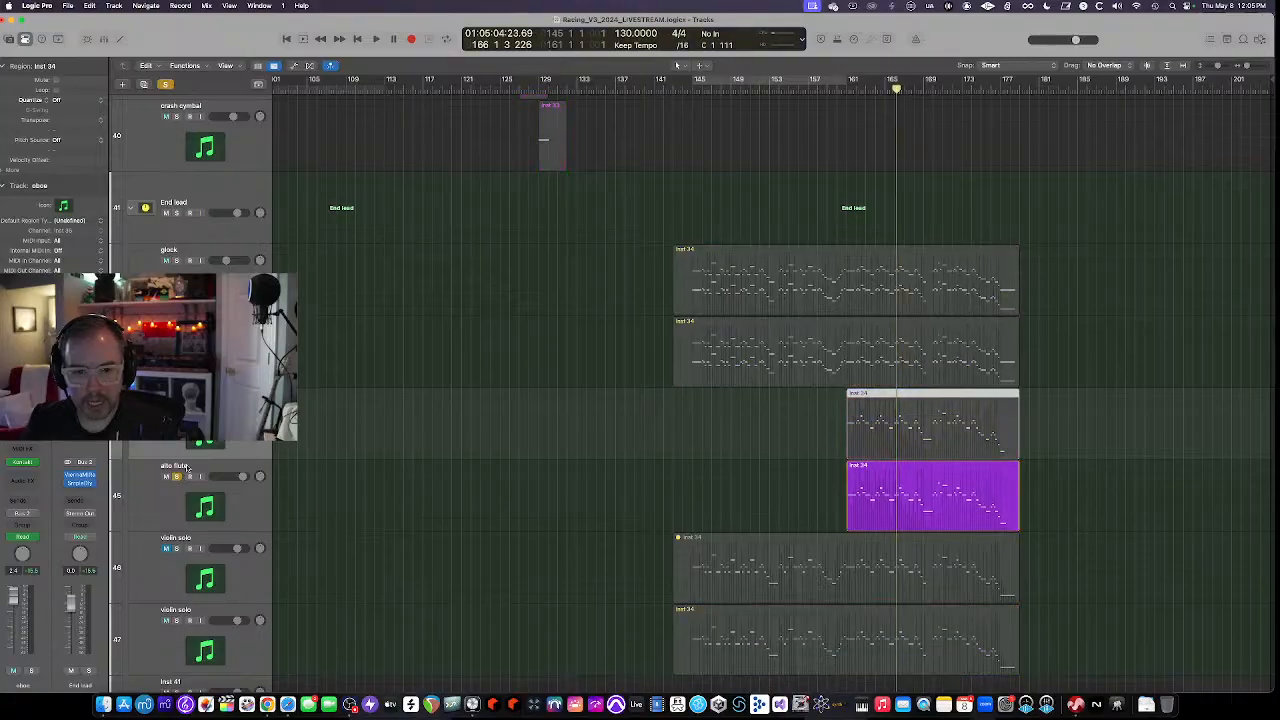
key(super+Up)
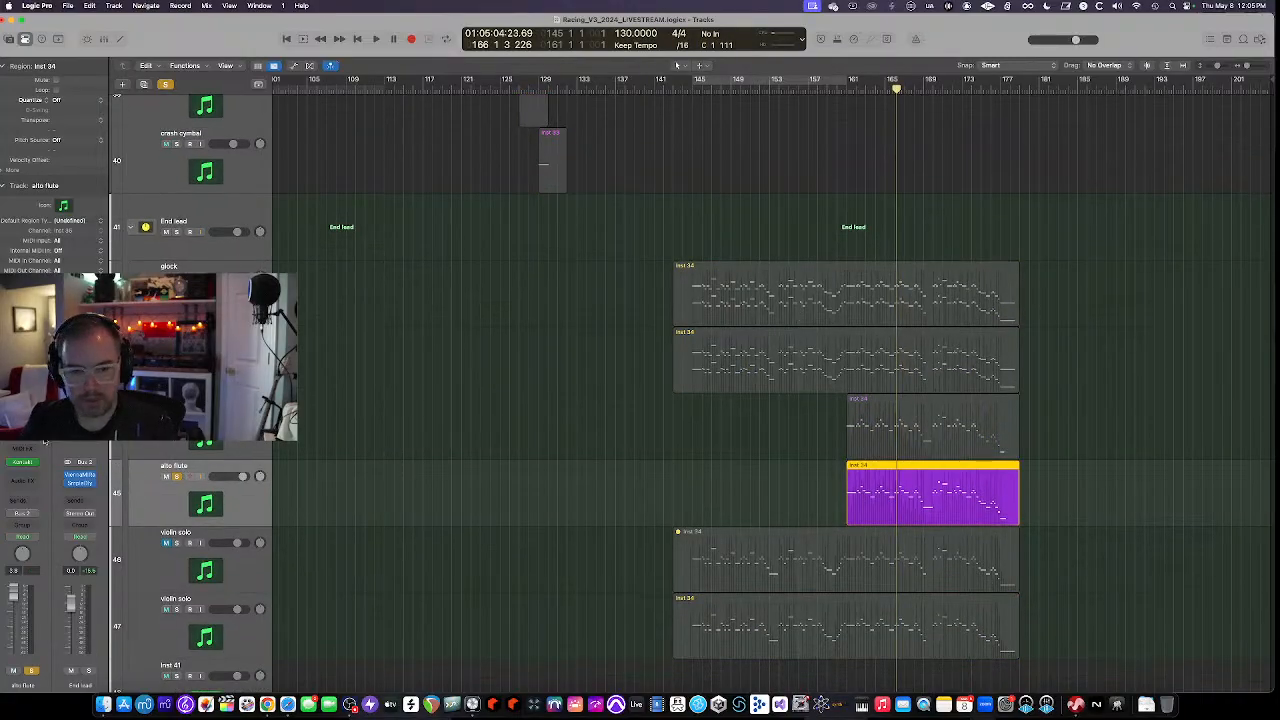
View the alto flute's Kontakt instrument, start playback and close the instrument window
click(22, 463)
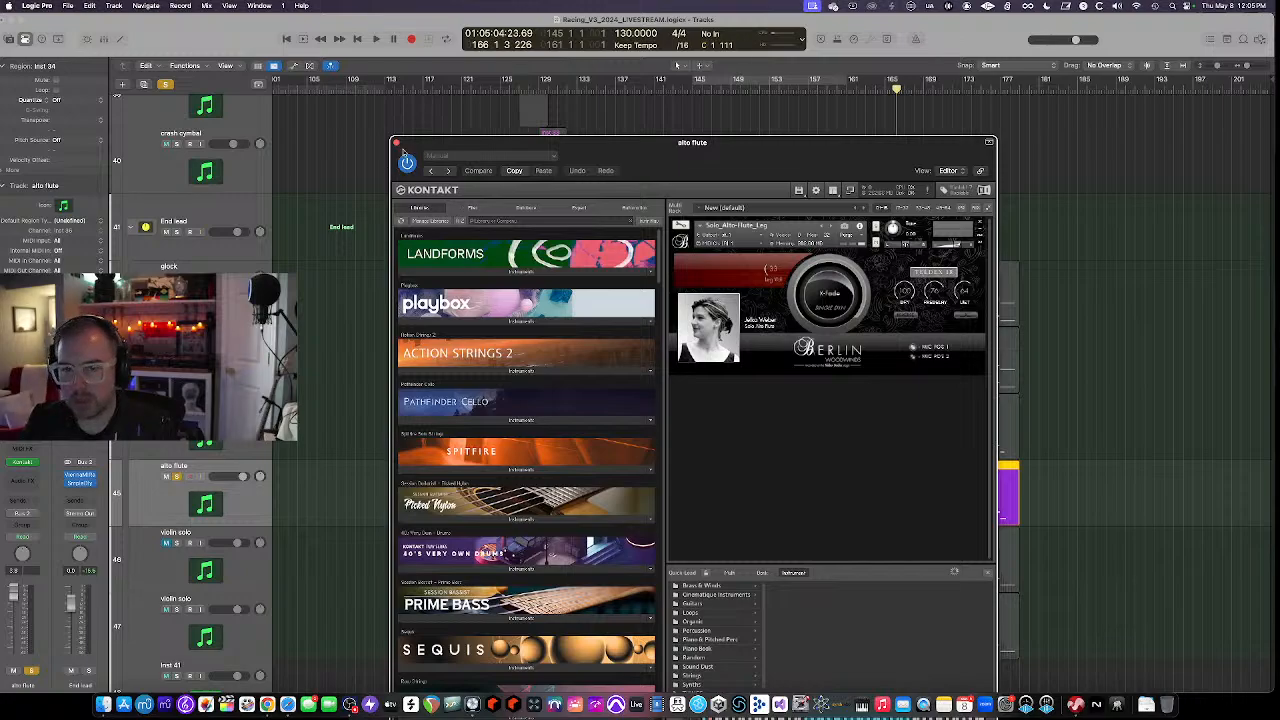
key(space)
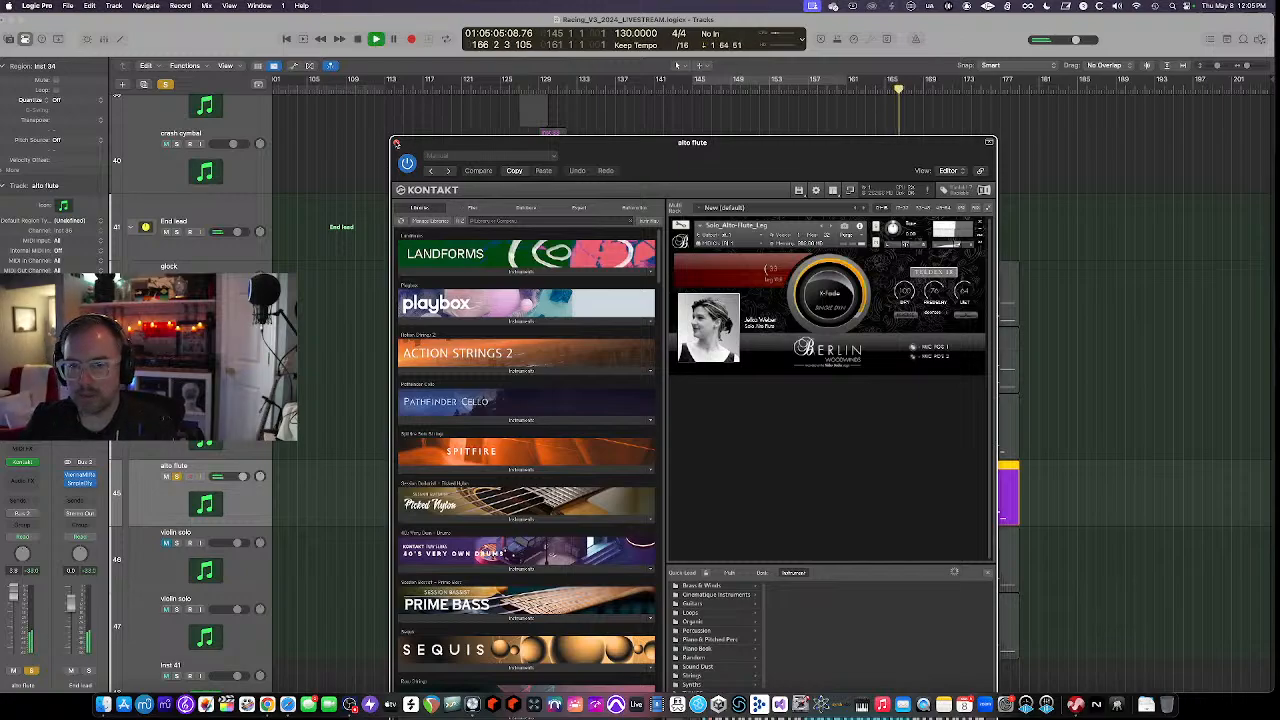
click(395, 143)
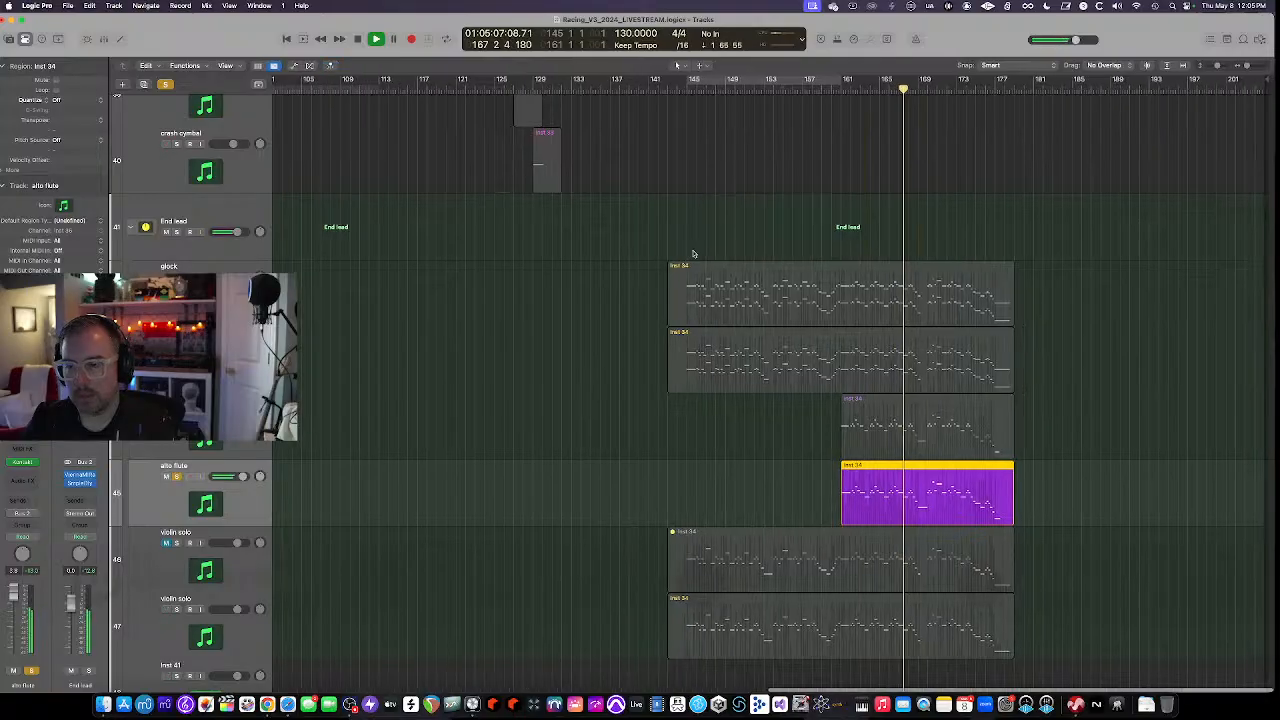
Solo the oboe together with the alto flute during playback, and clear both solos
scroll(690, 255, up, 3)
click(177, 410)
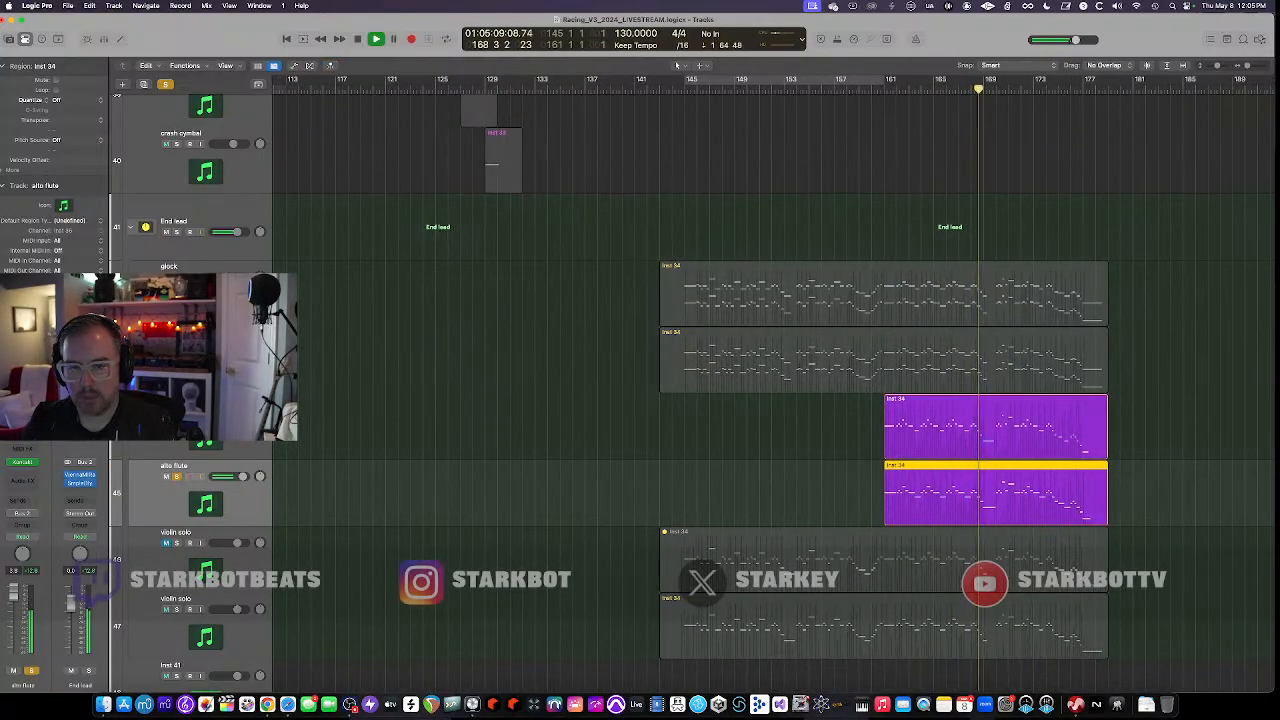
scroll(302, 460, down, 1)
scroll(302, 460, down, 2)
click(177, 243)
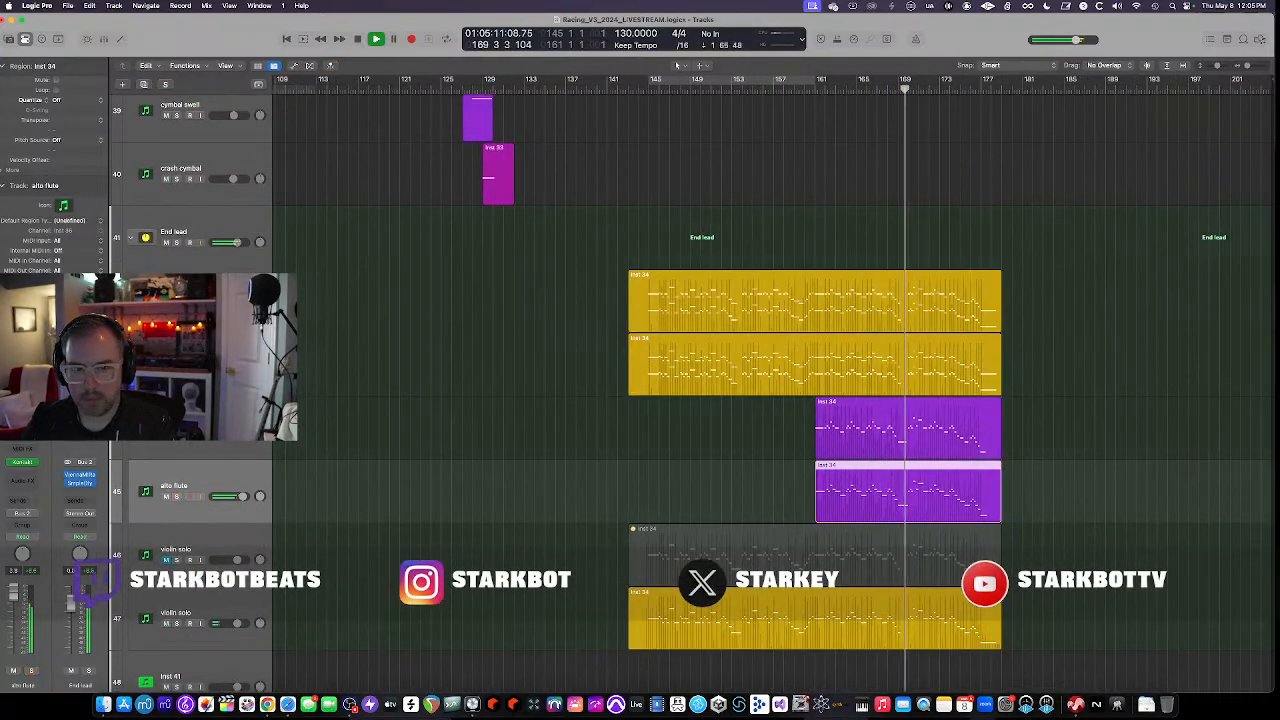
Listen to the End lead stack soloed, clear its solo and stop playback
click(178, 243)
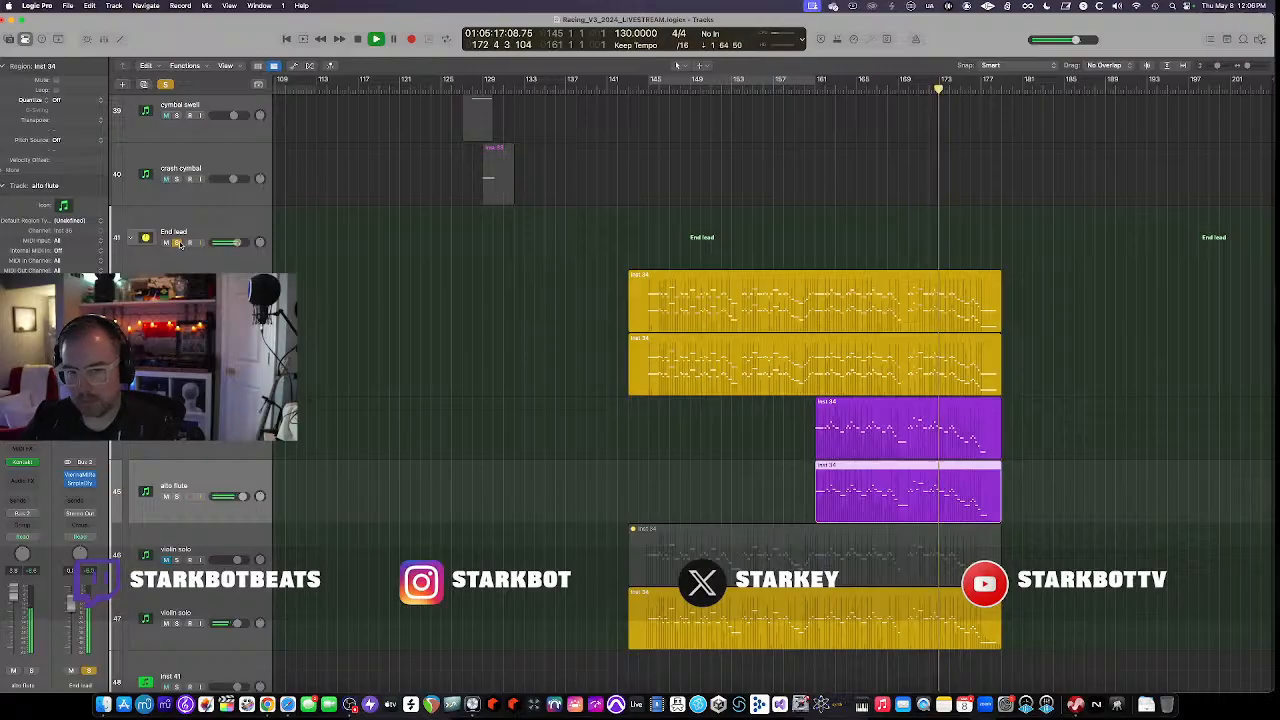
click(178, 243)
key(super+Up)
key(super+Up)
key(space)
Move the playhead to bar 159 and solo the big end track
scroll(779, 258, up, 8)
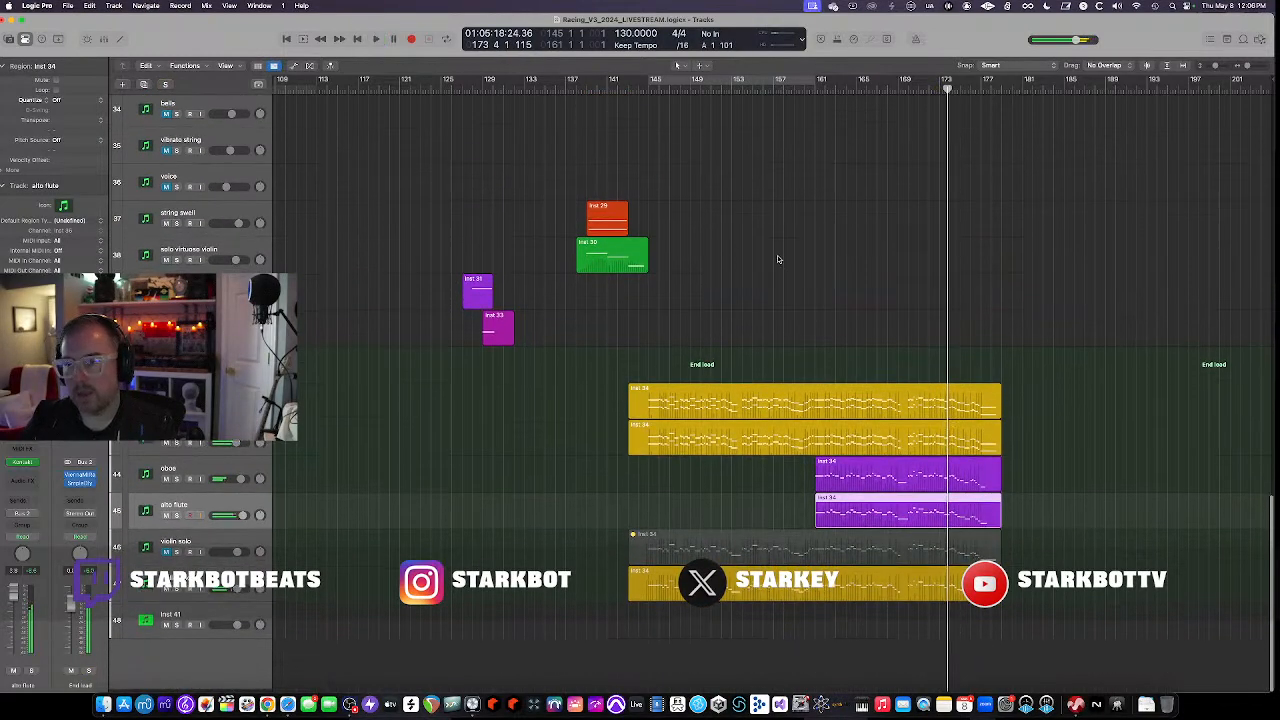
click(799, 86)
key(super+Down)
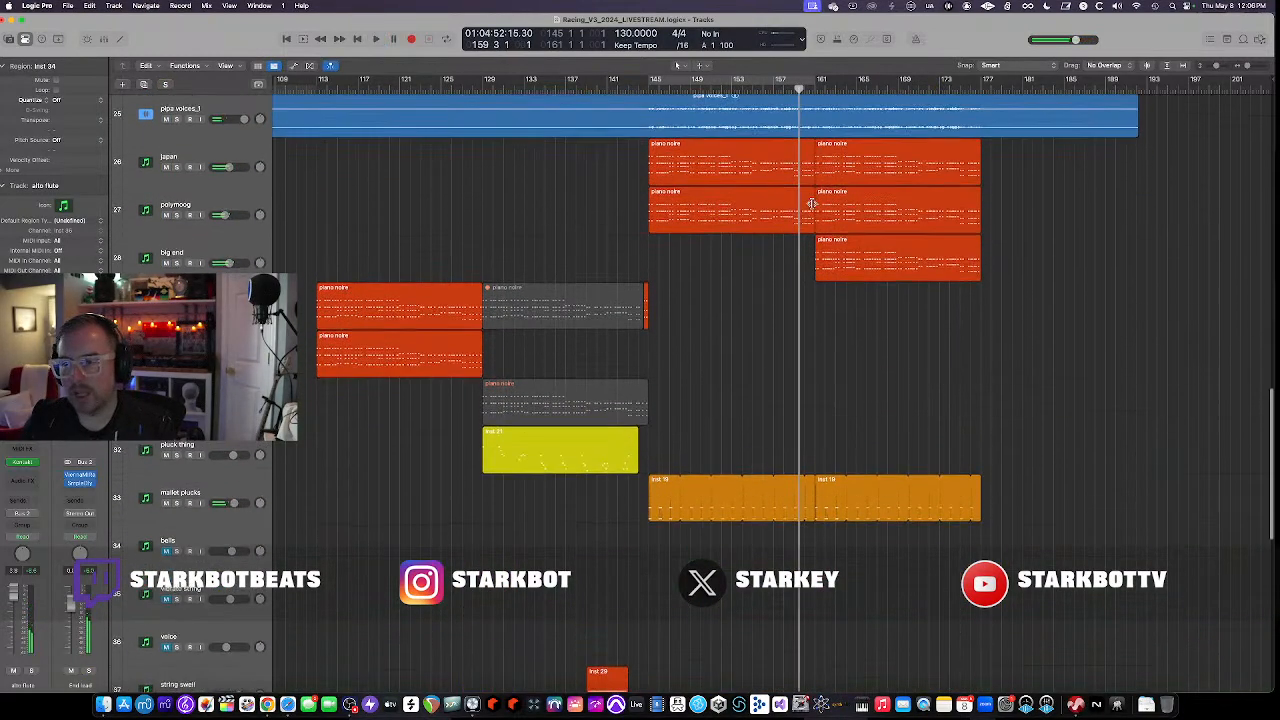
click(176, 248)
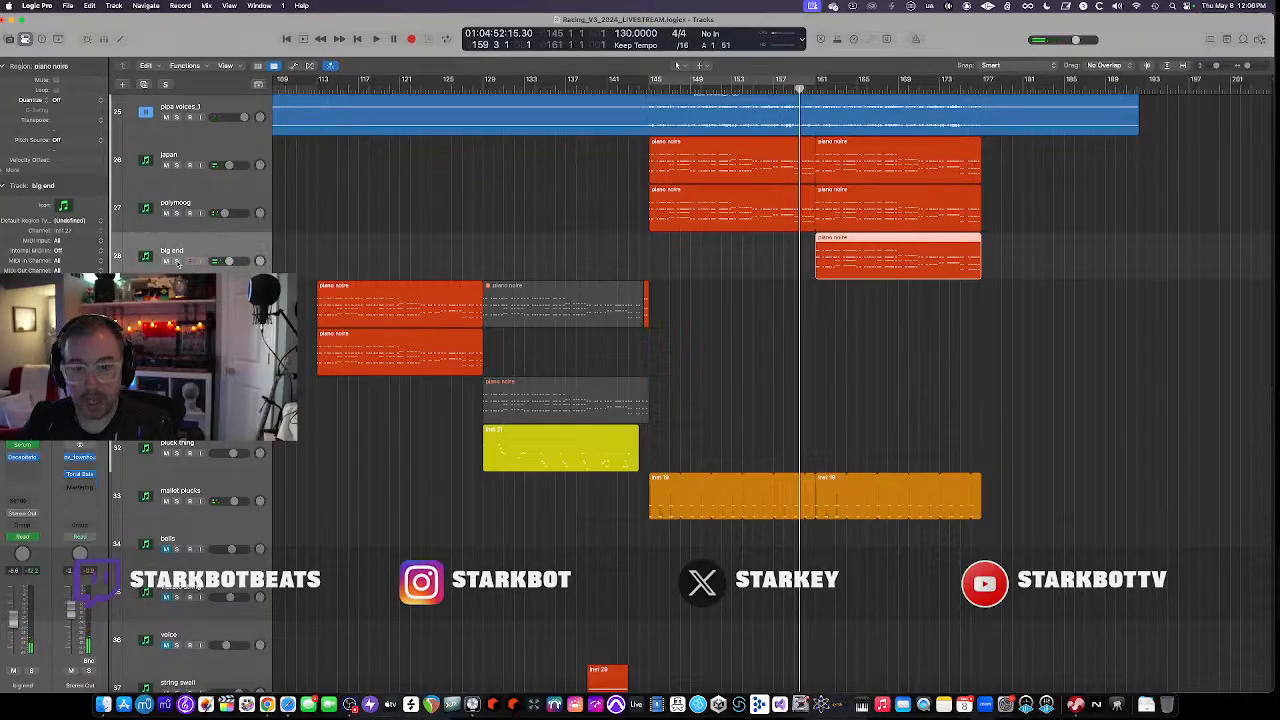
click(177, 261)
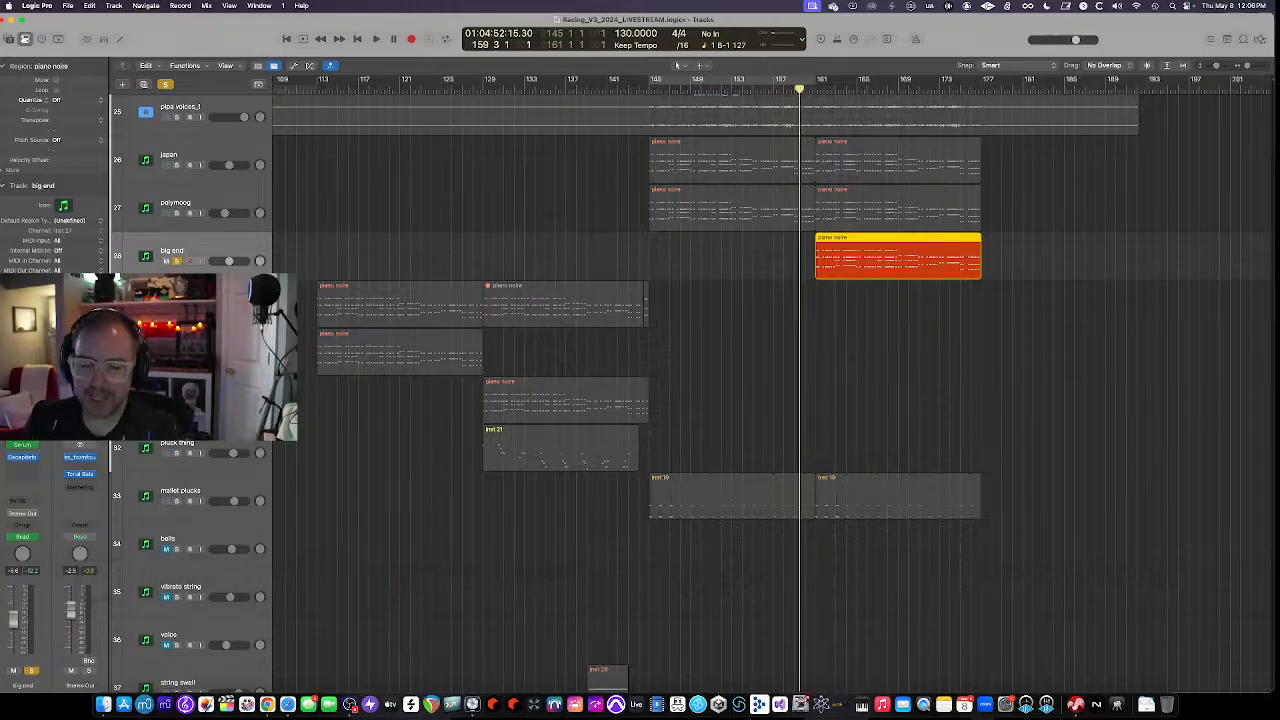
Open the big end track's Serum synth and play the soloed region from its start
click(24, 446)
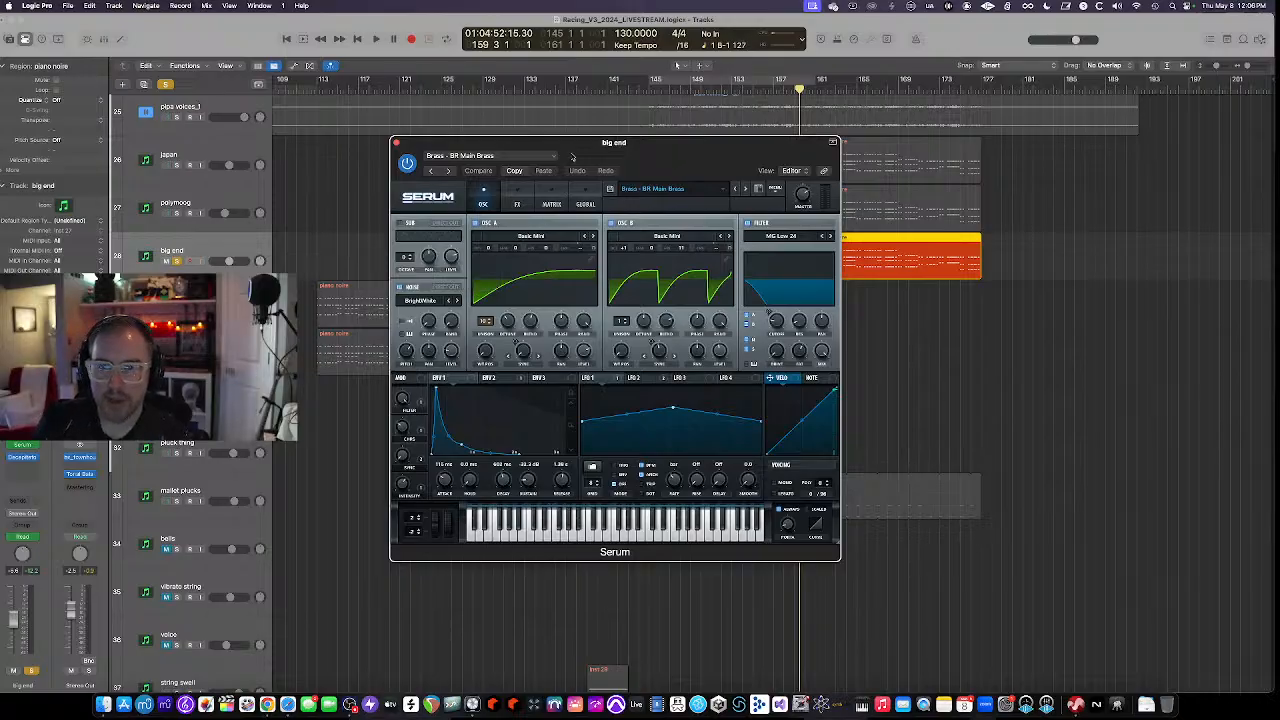
drag(572, 148, 476, 205)
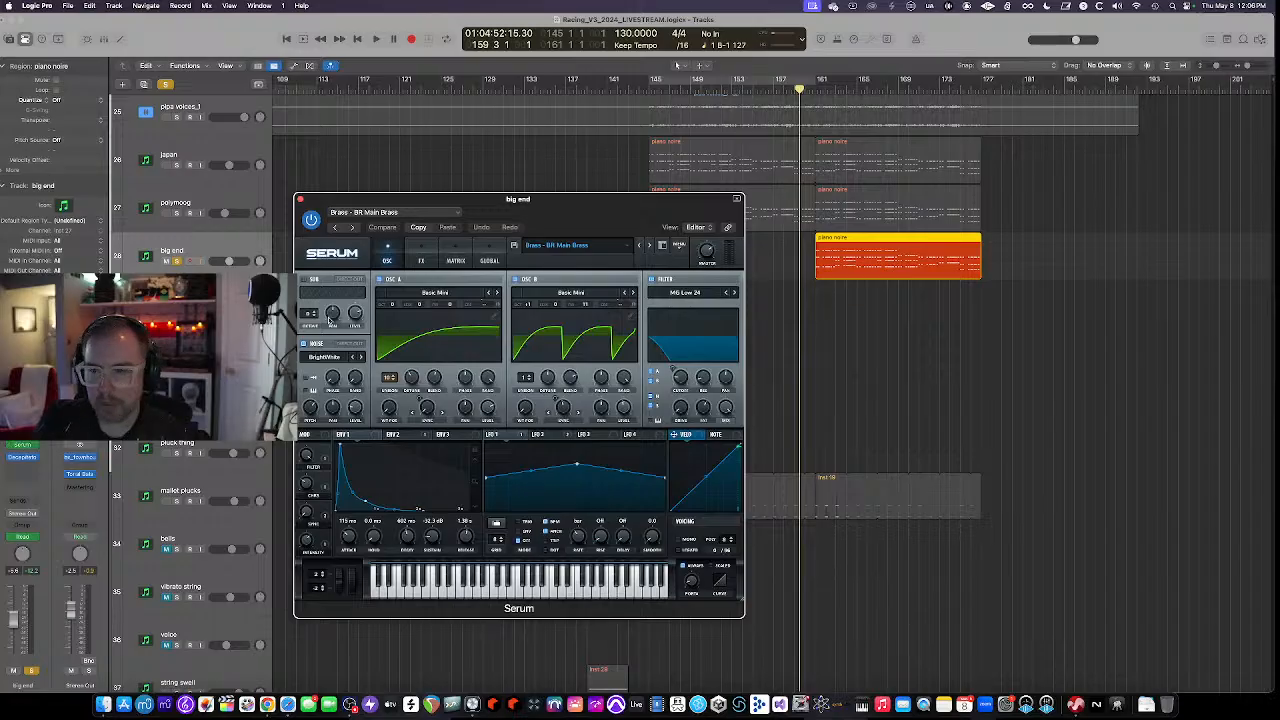
click(814, 92)
key(space)
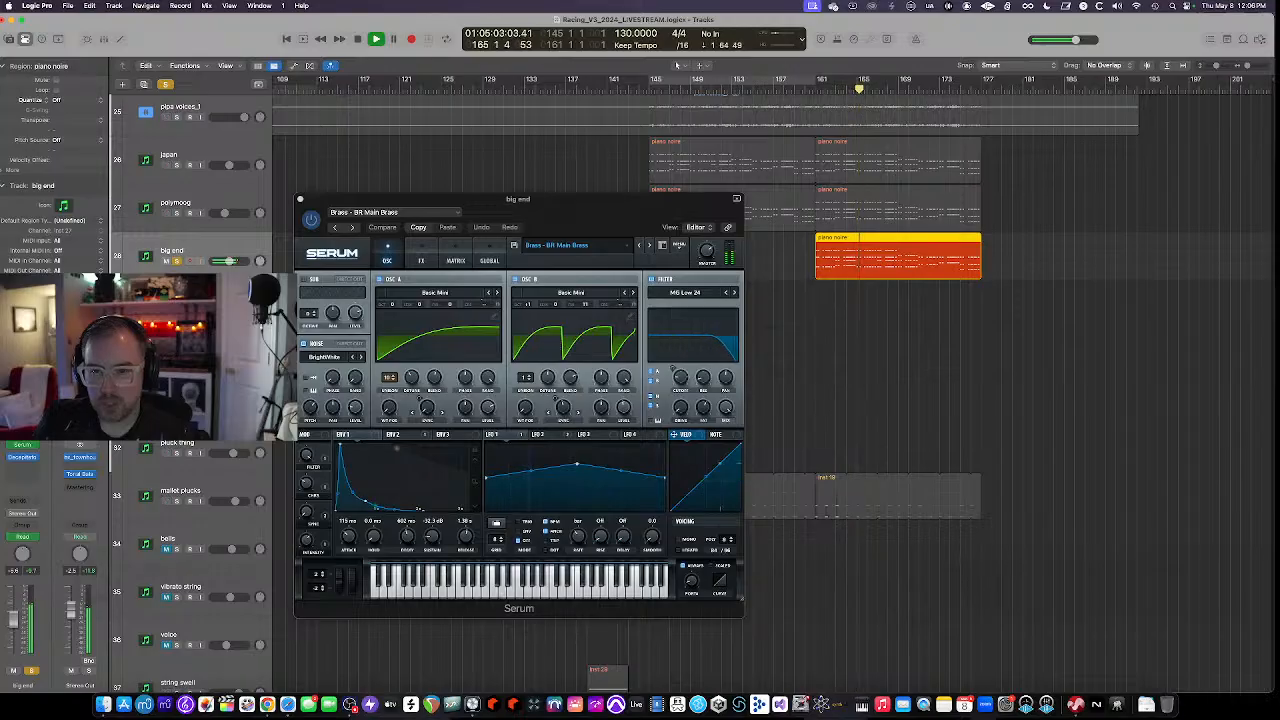
View the Decapitator effect on the big end track, stop playback and close both plug-in windows
click(10, 458)
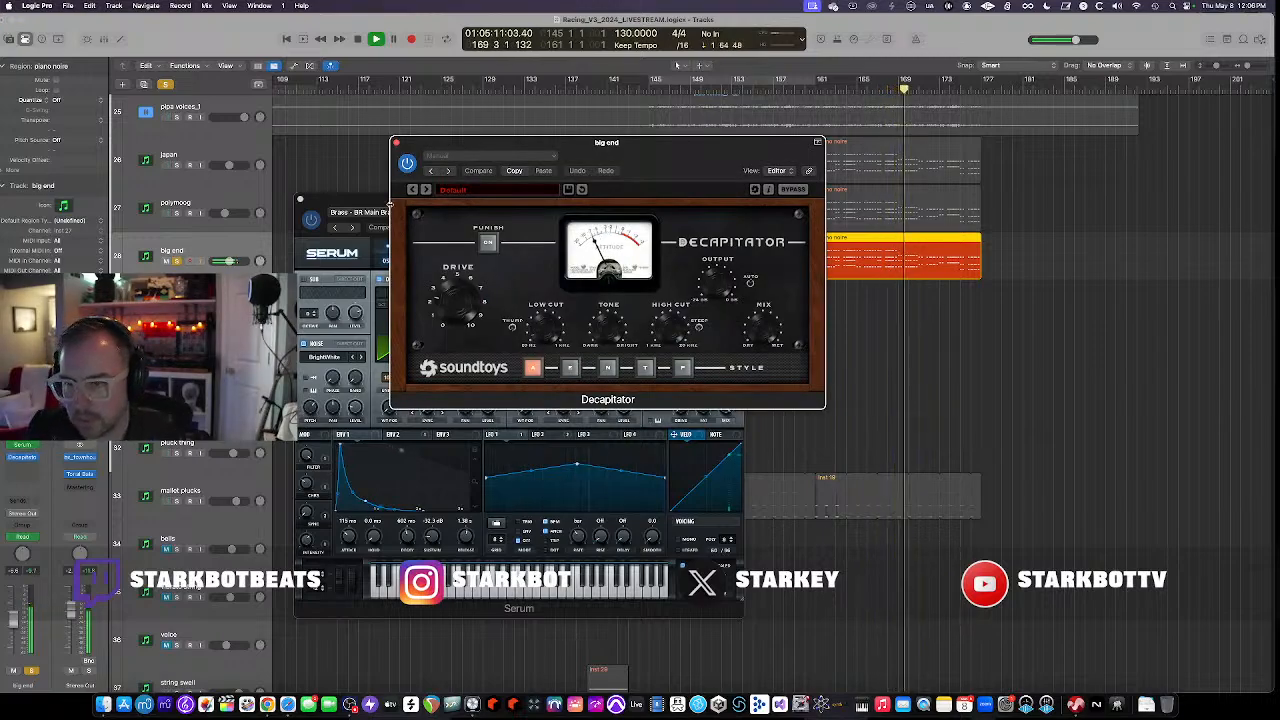
key(space)
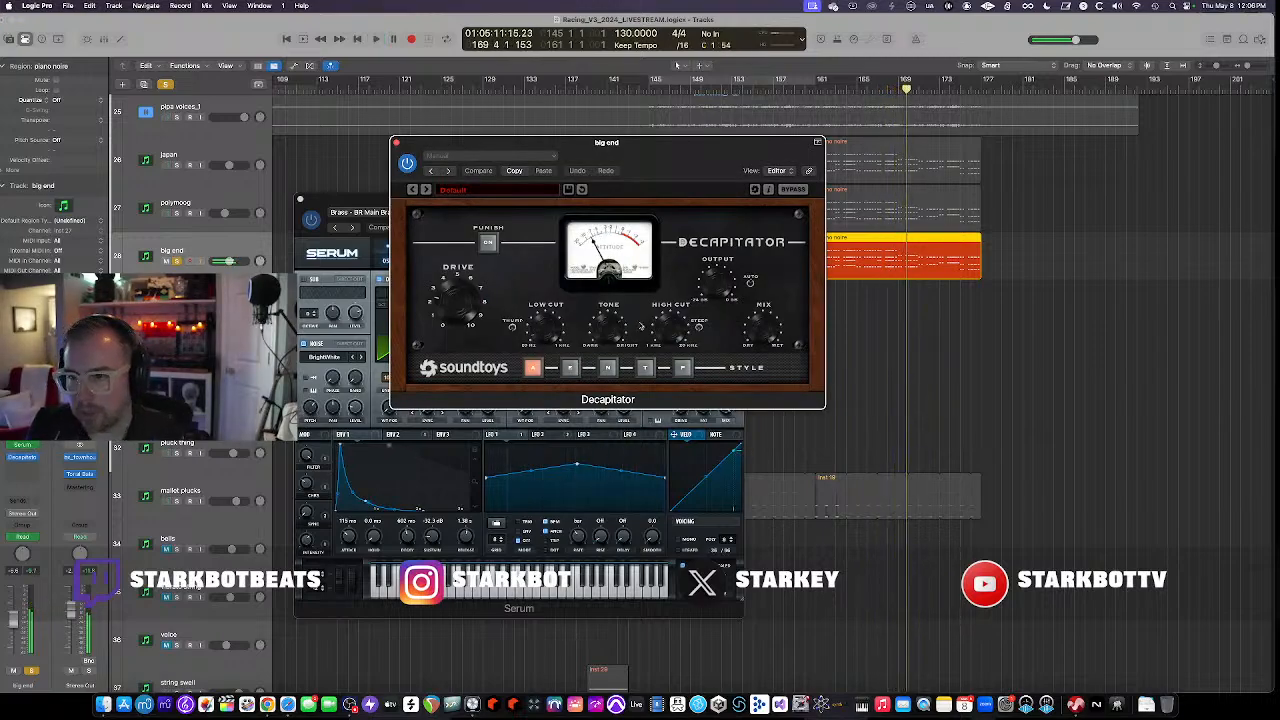
click(396, 142)
click(301, 200)
Play a little more of the soloed big end region, stop, and clear the track's solo
key(space)
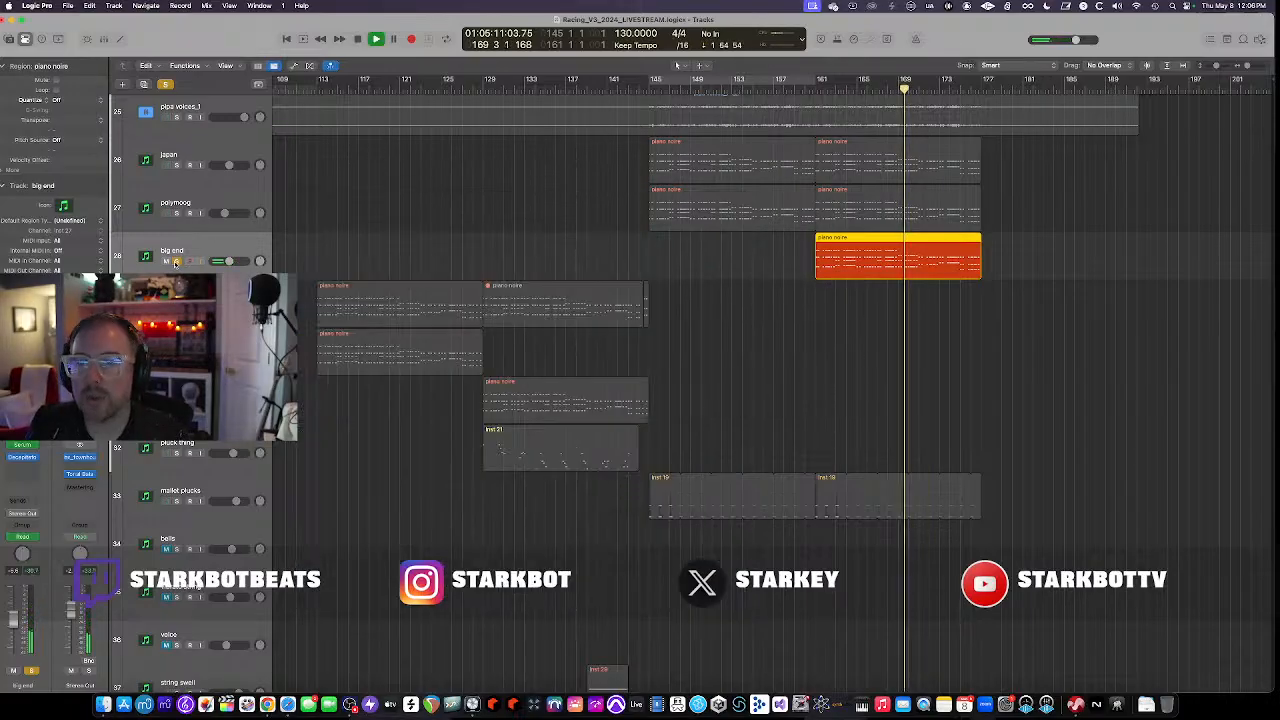
key(space)
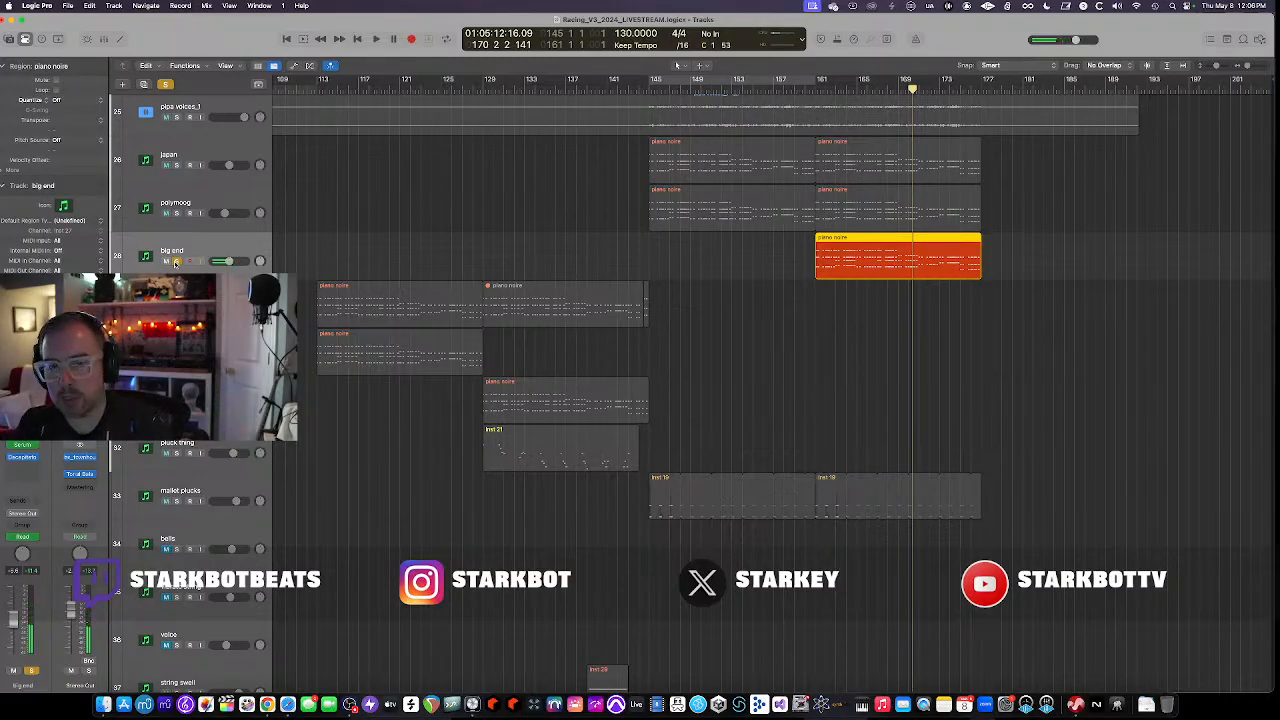
click(176, 261)
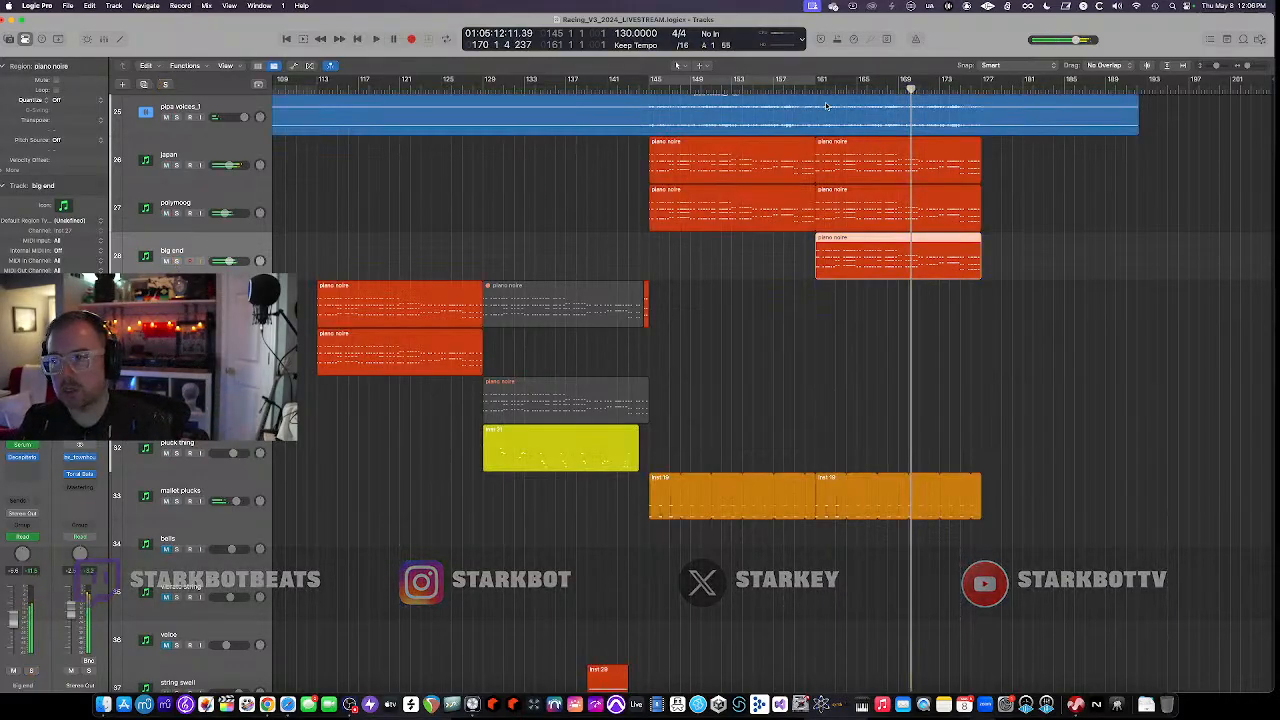
Play the full mix from just before bar 161, then stop playback and deselect the big end region
click(808, 88)
key(space)
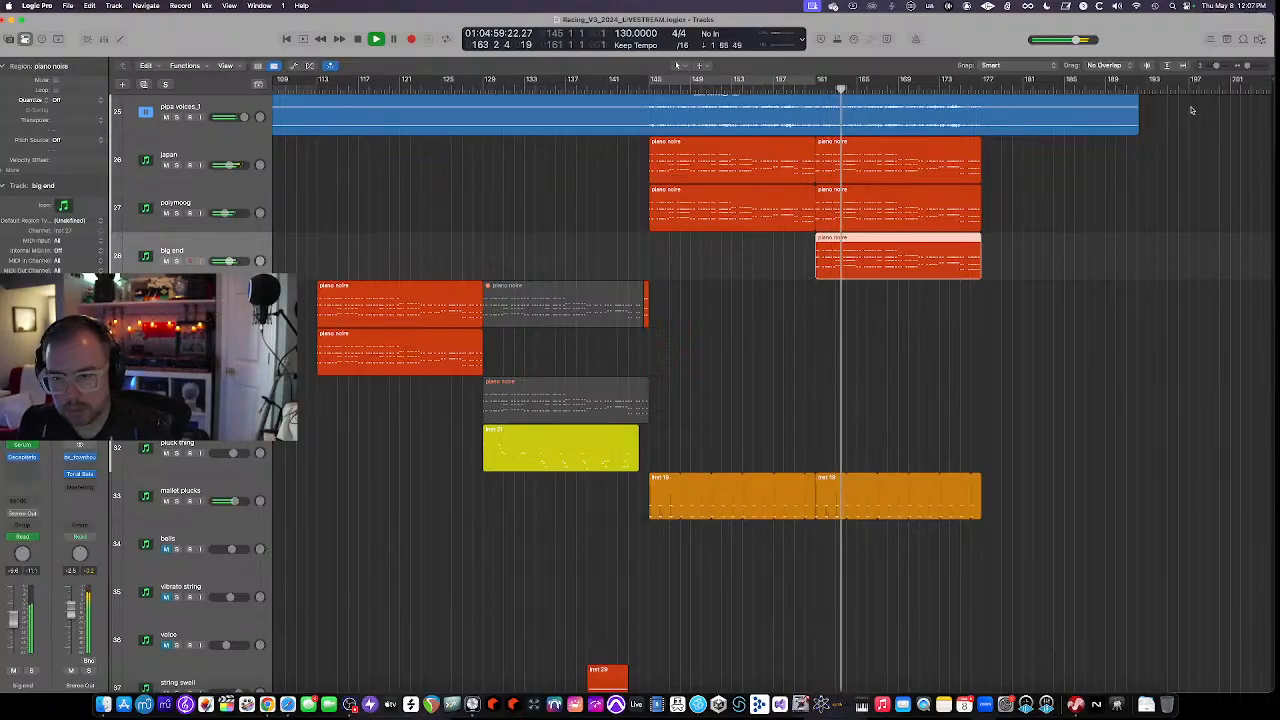
scroll(1087, 228, up, 8)
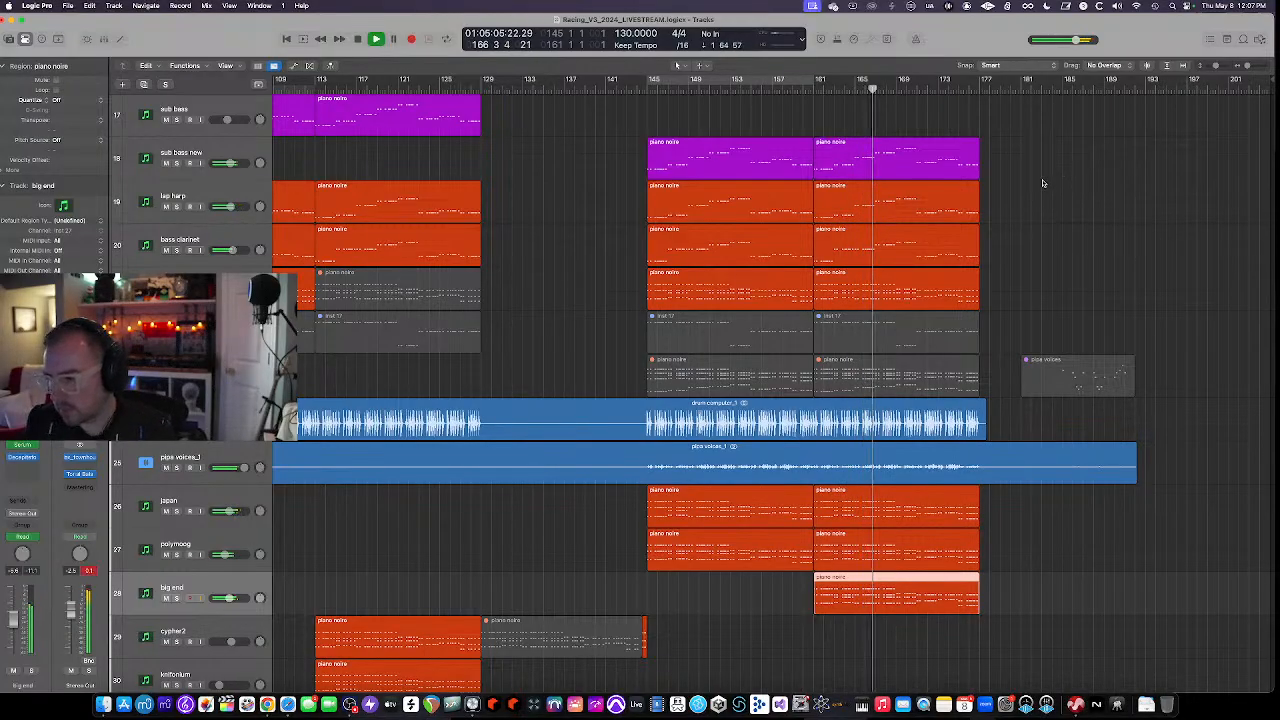
scroll(1042, 185, down, 1)
click(1035, 229)
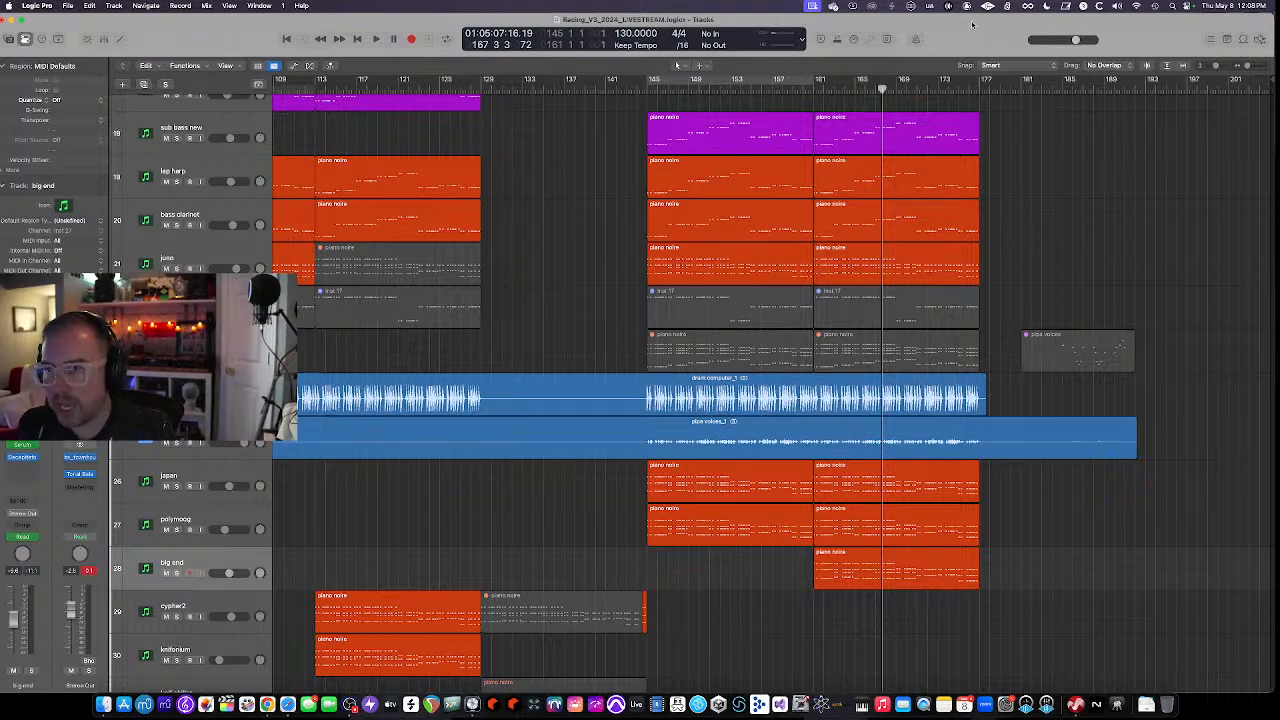
Play the arrangement from bar 161 and solo the big end track during playback
click(813, 88)
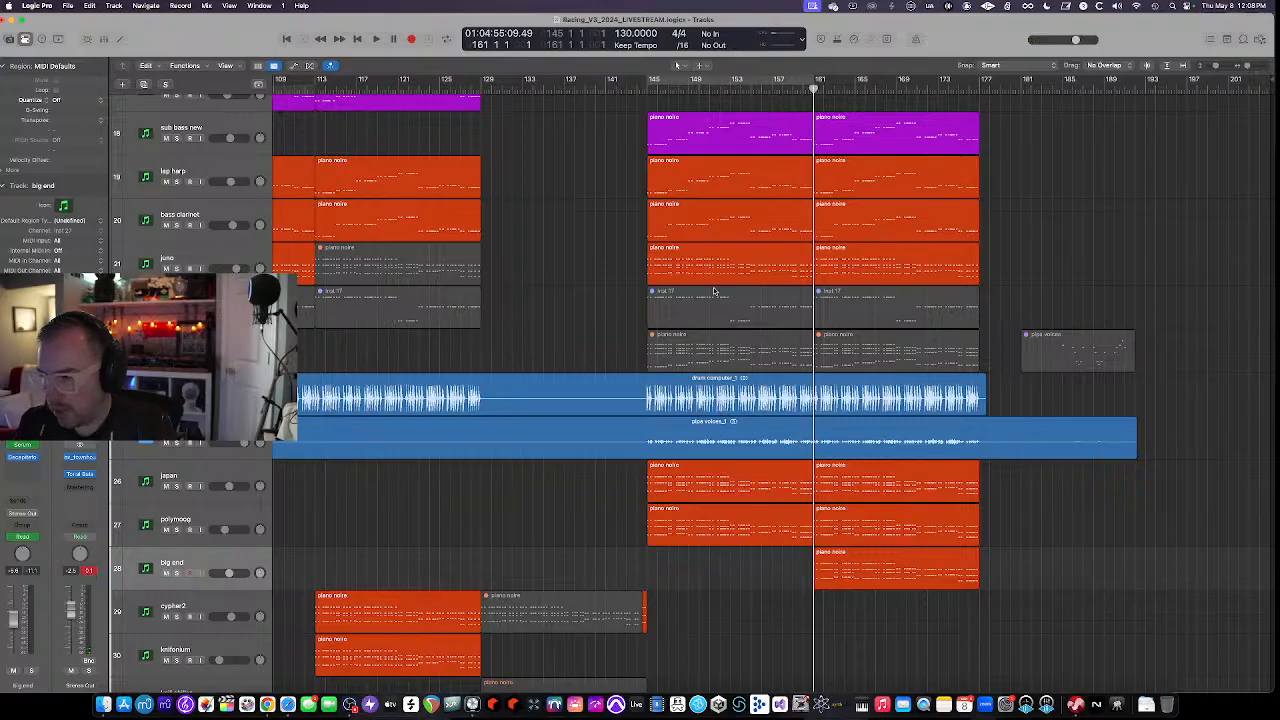
key(space)
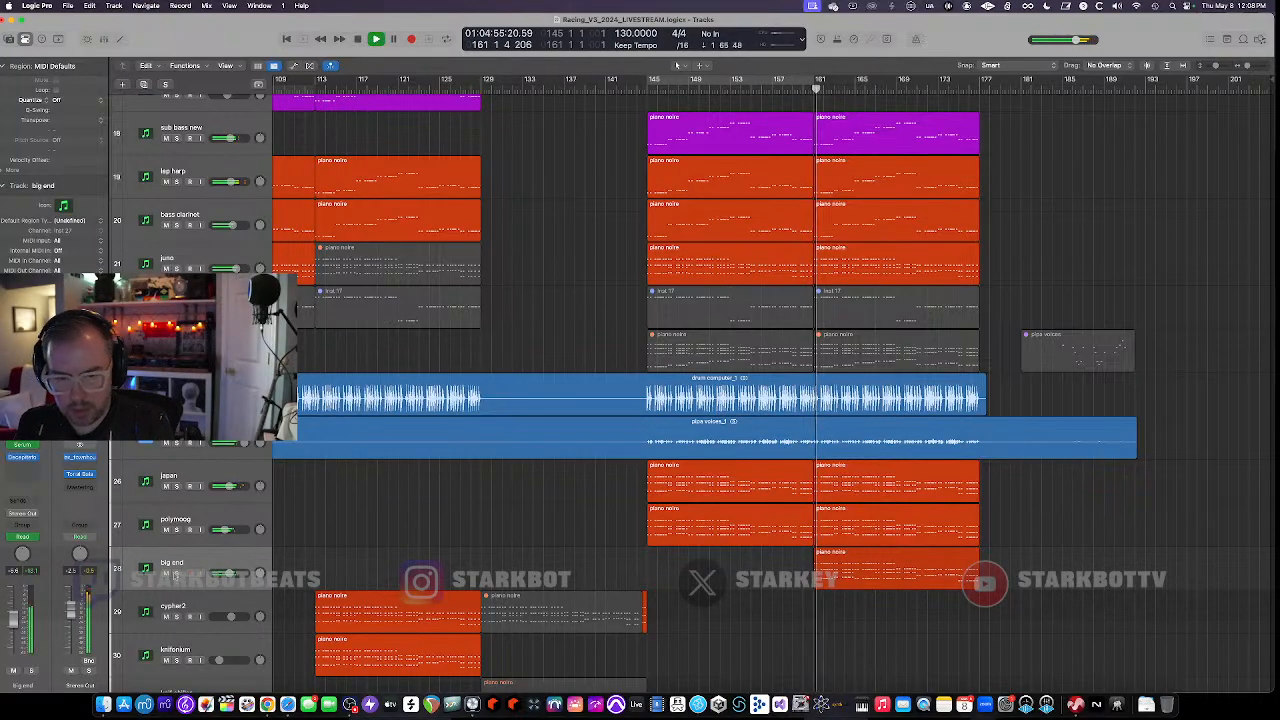
key(ctrl+s)
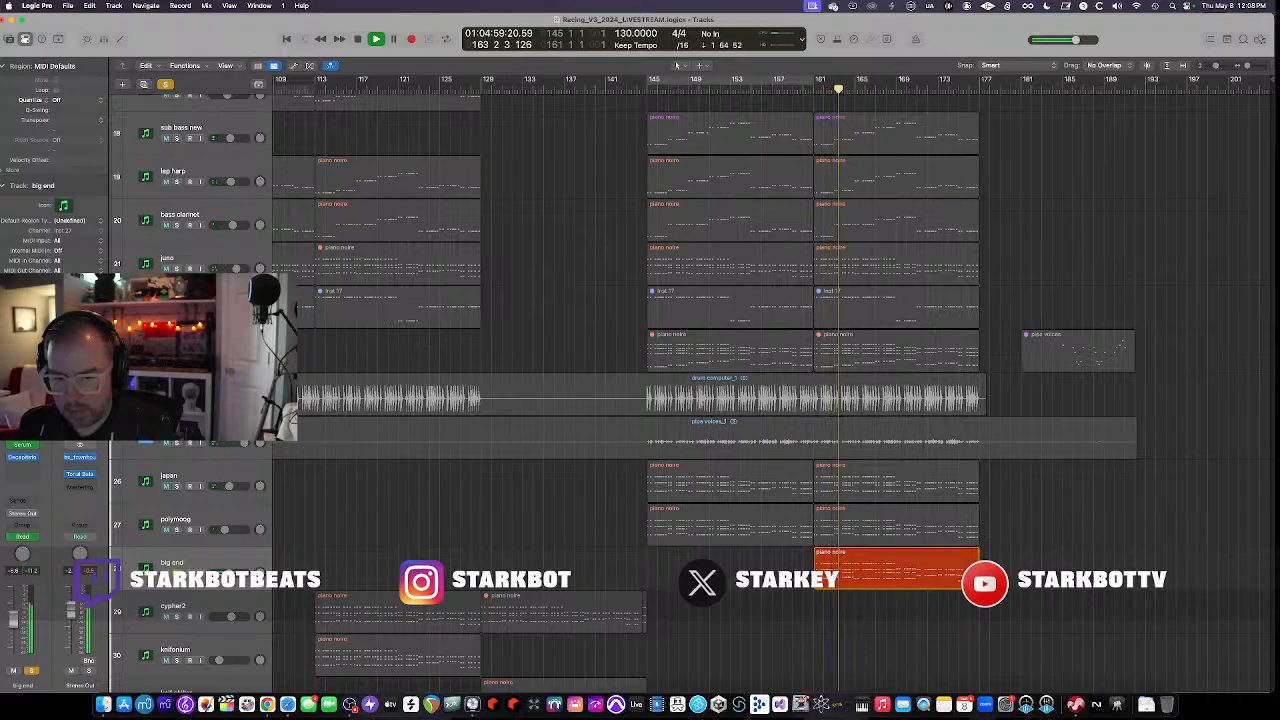
Add the polymoog and japan tracks to the solo, then clear the solos on all three tracks
click(177, 530)
click(177, 487)
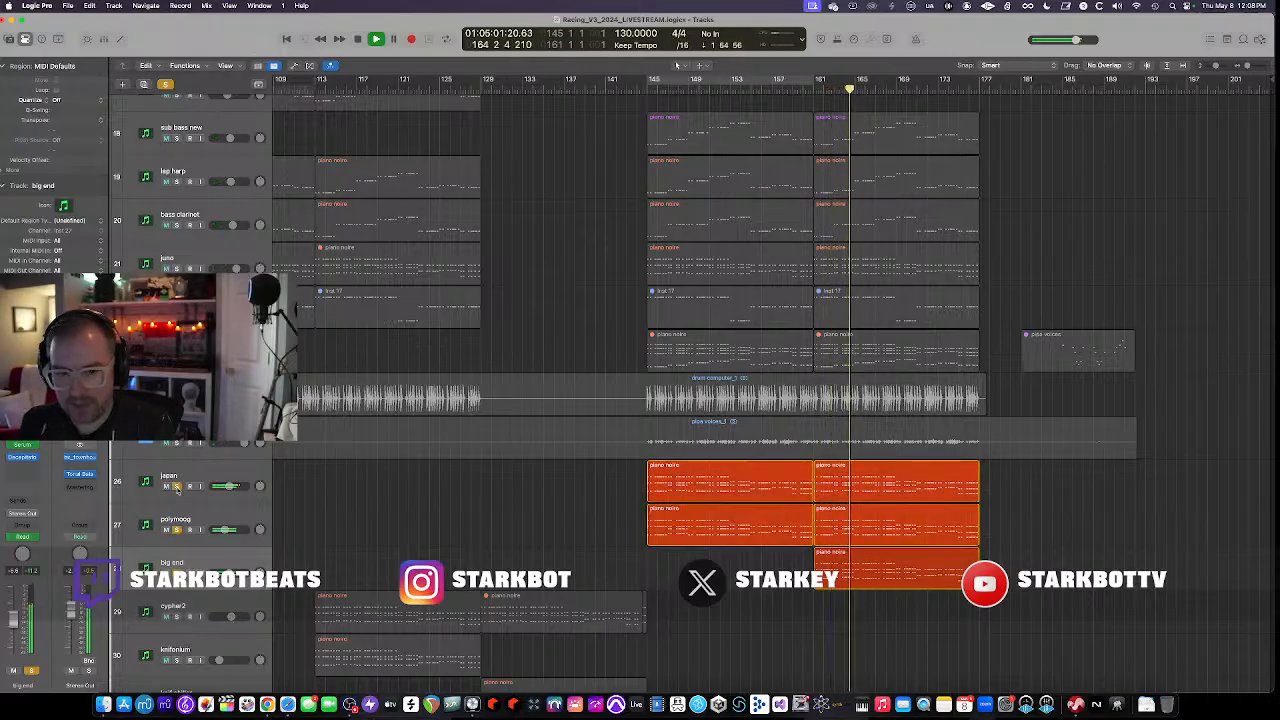
click(177, 487)
drag(178, 496, 177, 573)
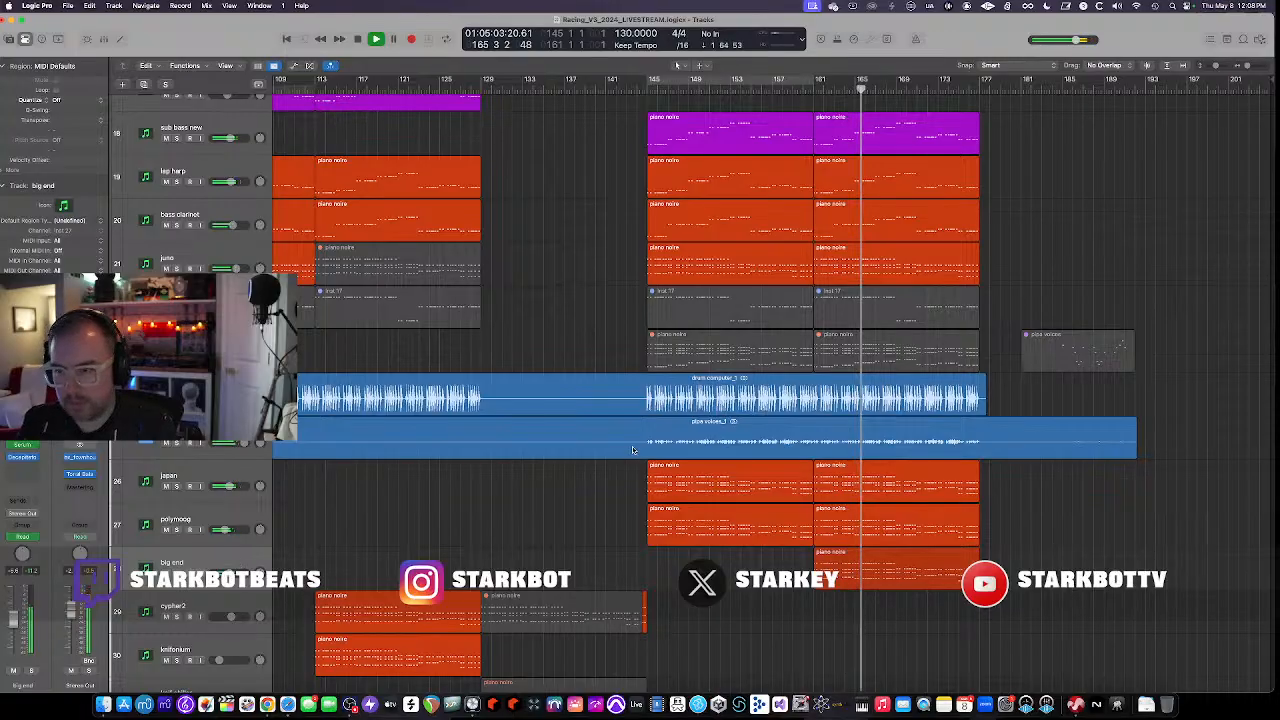
Examine the lower tracks and the End lead group's glock, piano, oboe, flute and violin regions while the mix plays
scroll(632, 451, down, 3)
scroll(632, 451, down, 15)
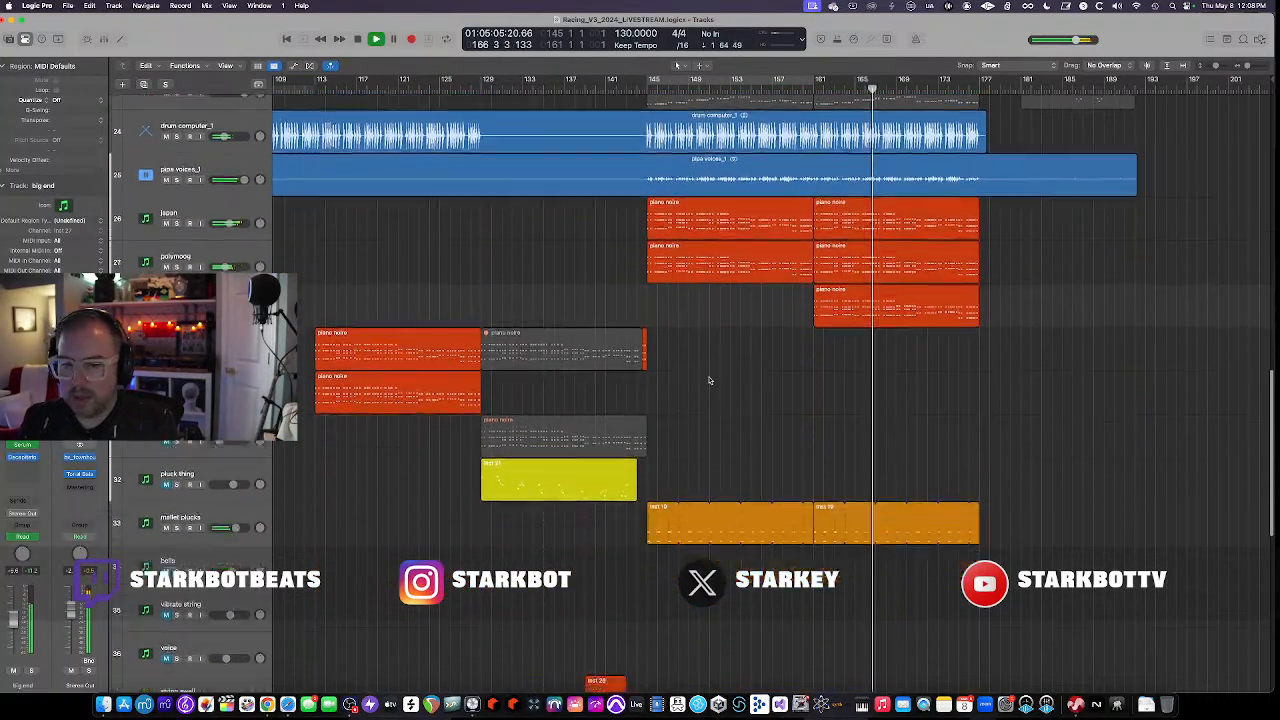
scroll(710, 380, up, 5)
scroll(710, 380, down, 8)
scroll(710, 380, right, 9)
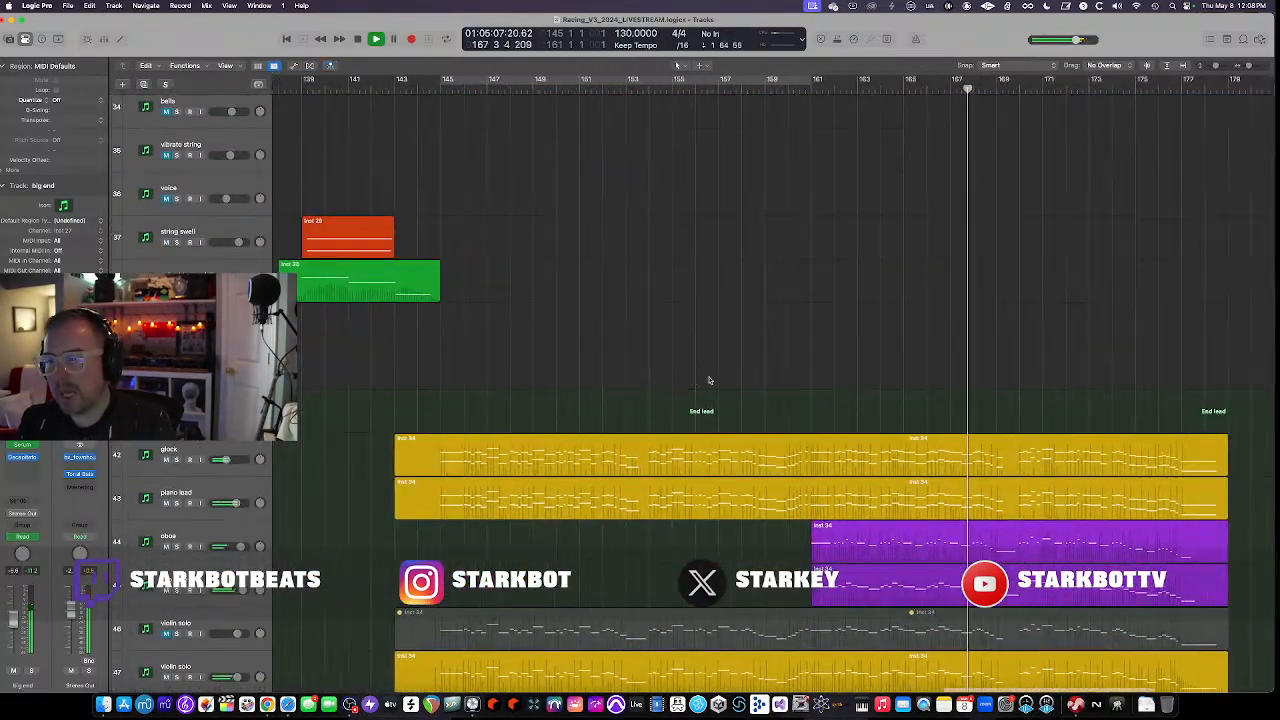
scroll(709, 380, right, 3)
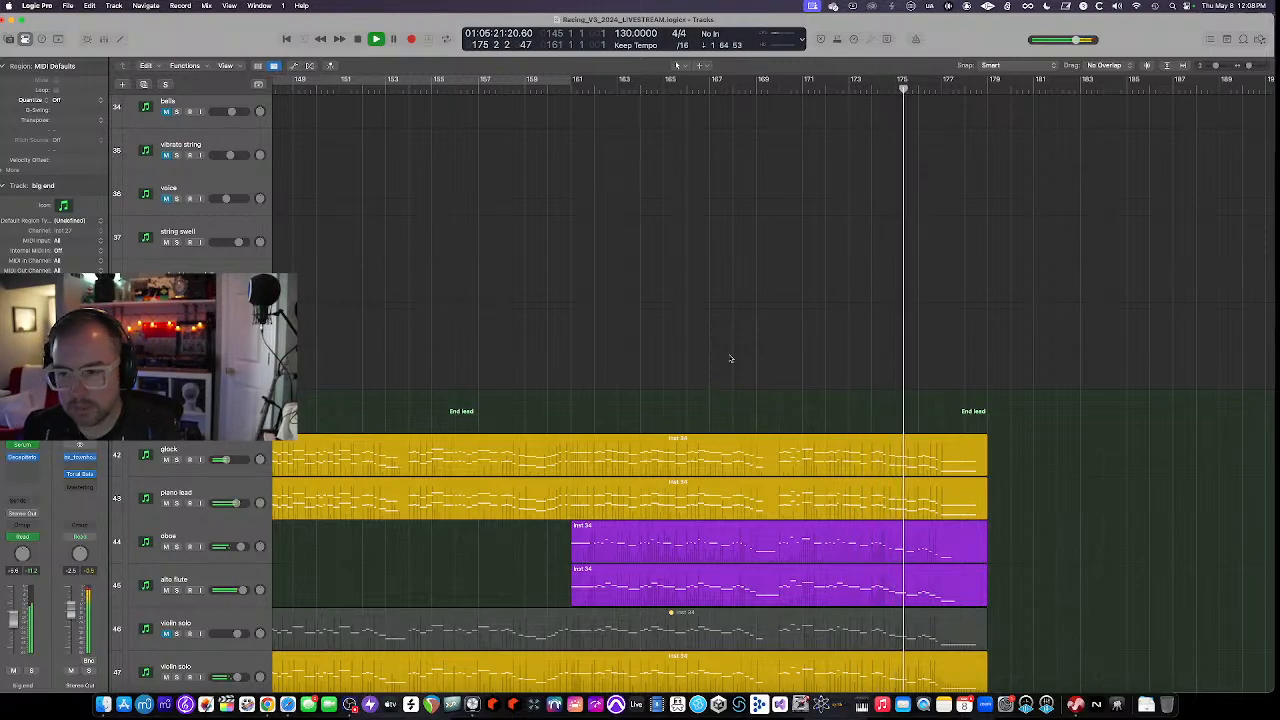
scroll(730, 359, right, 3)
scroll(735, 358, down, 3)
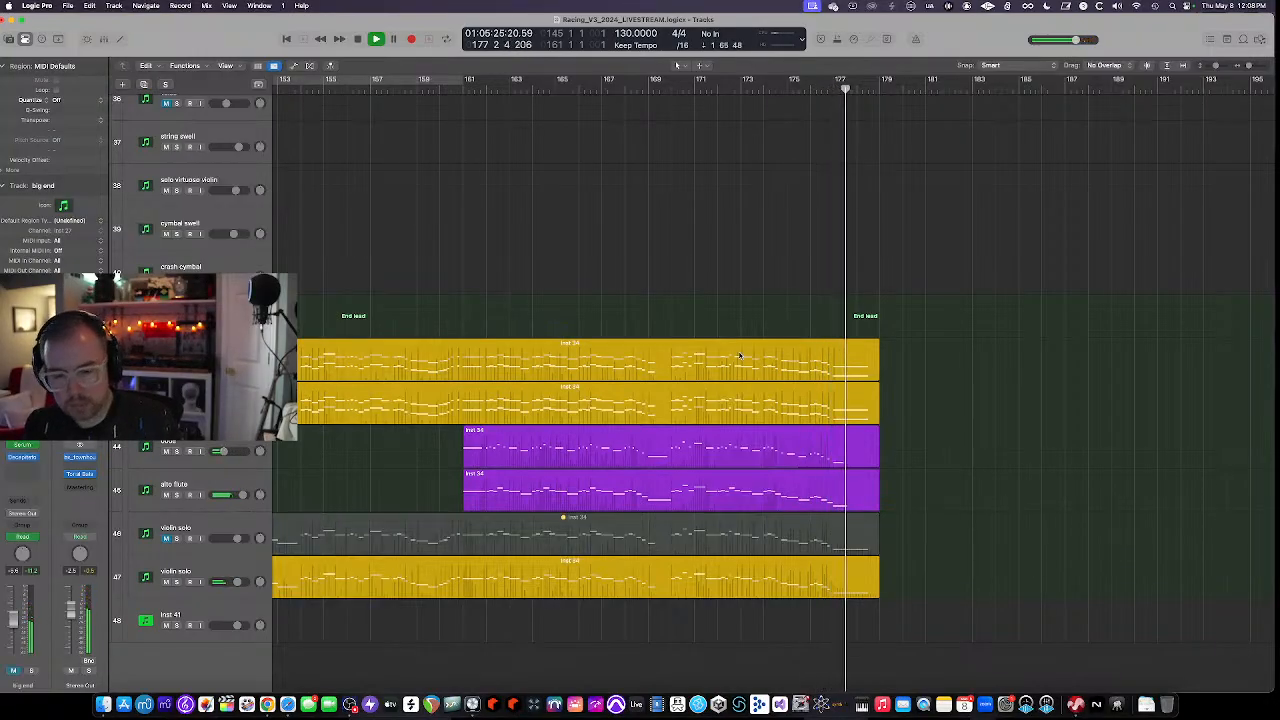
scroll(740, 356, right, 1)
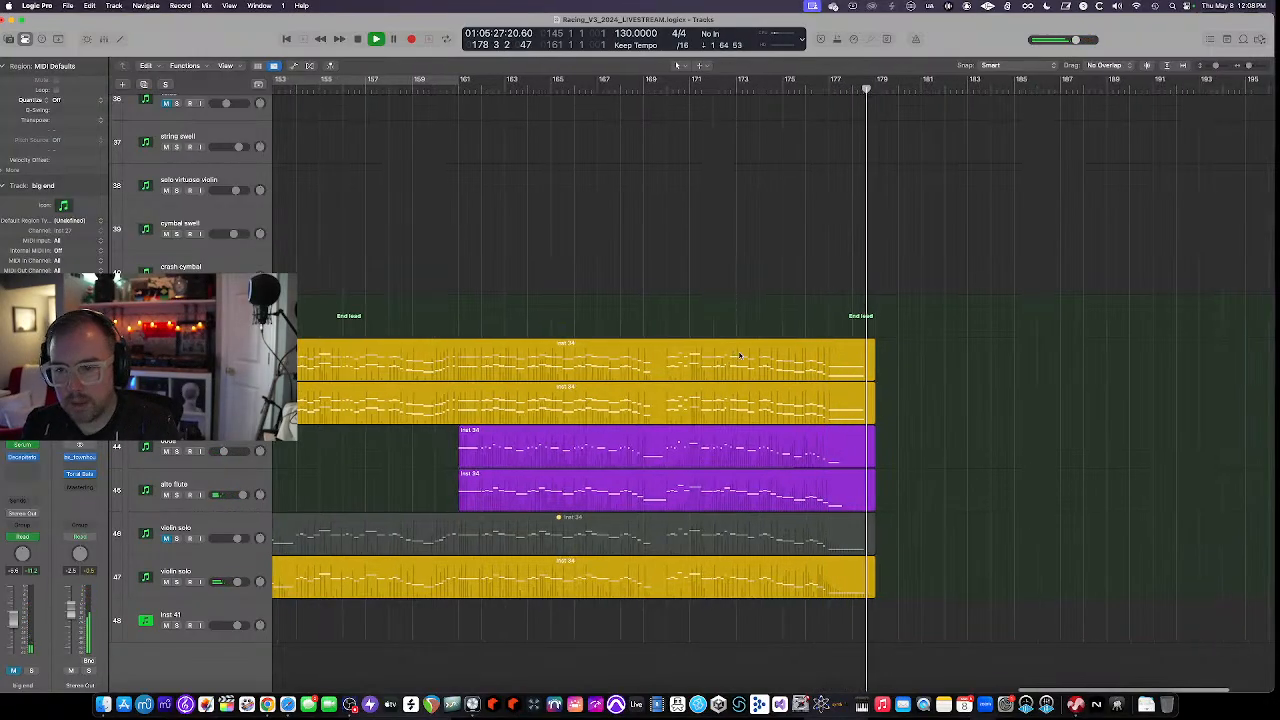
Follow playback into the outro after bar 177, examining the pizz strings, wrench and pipa voices regions
scroll(740, 356, up, 5)
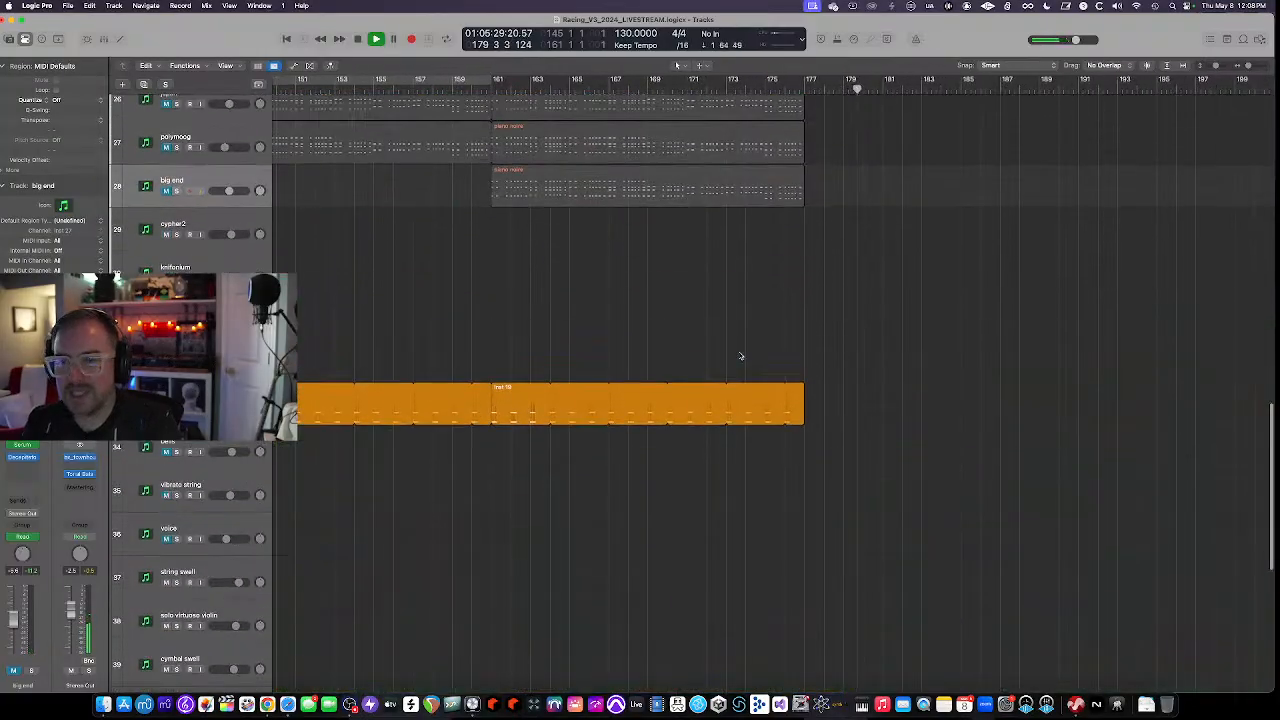
scroll(740, 356, up, 6)
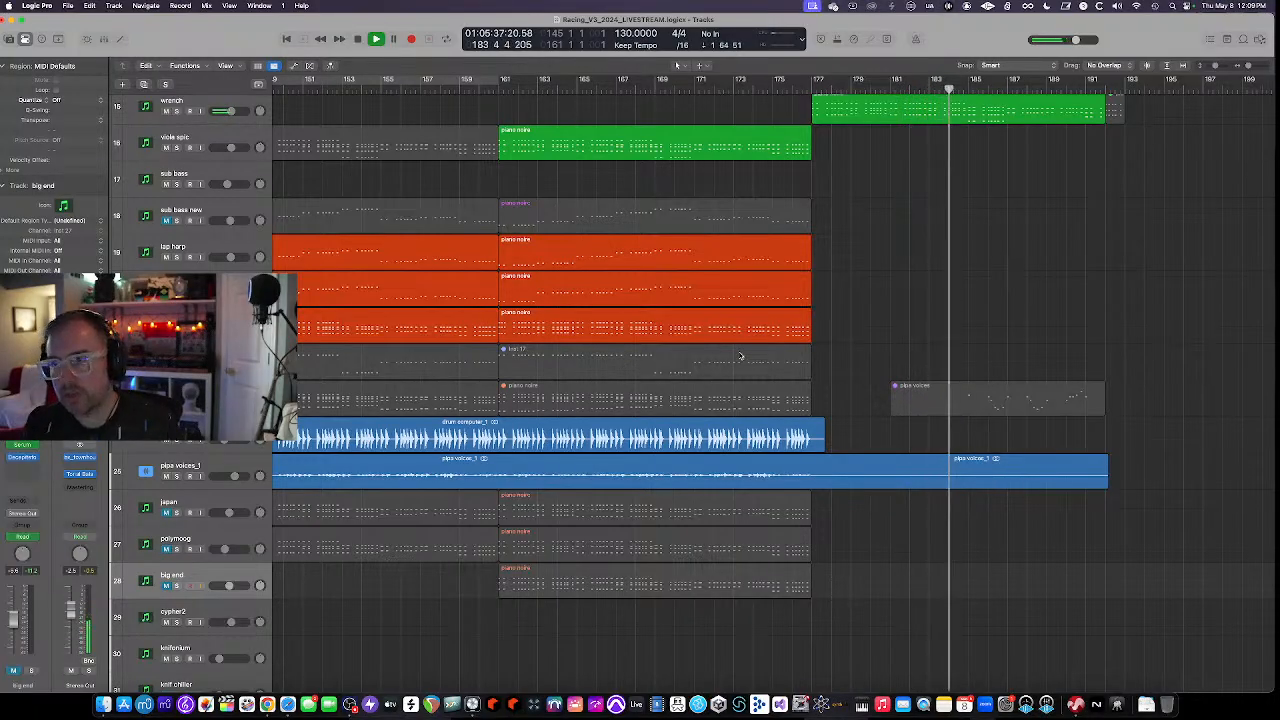
scroll(740, 356, up, 5)
scroll(690, 355, right, 3)
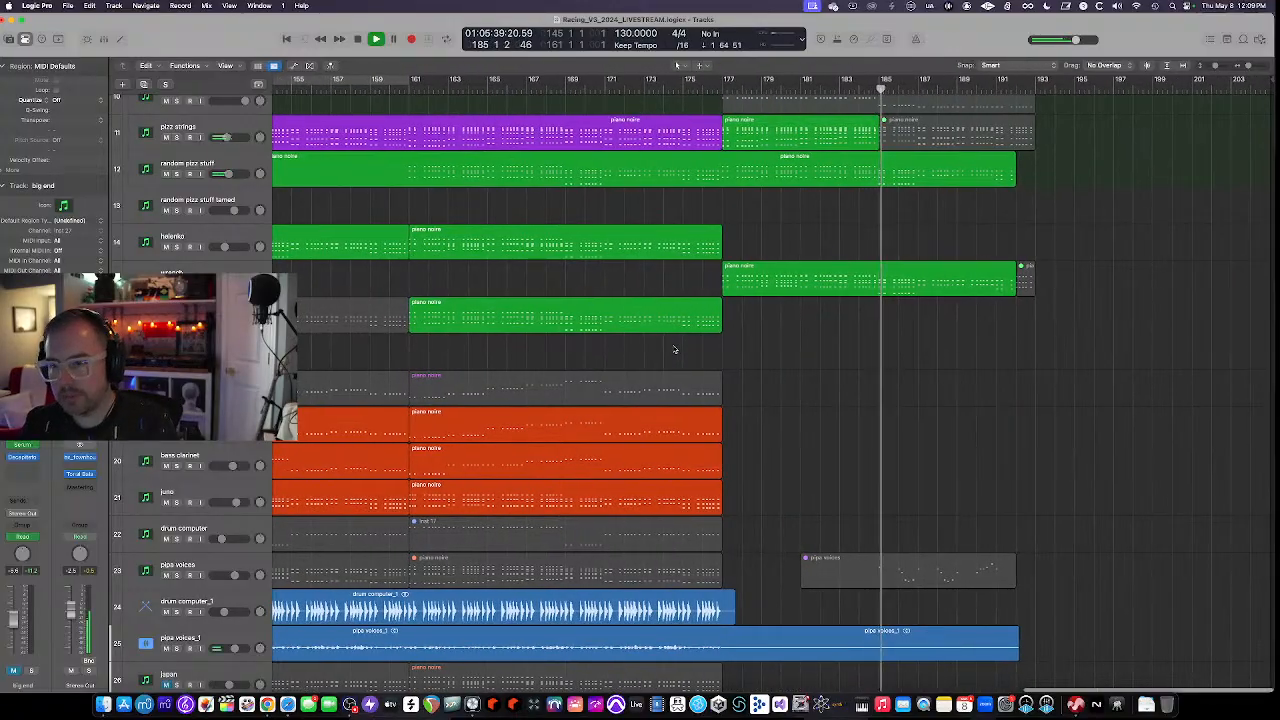
scroll(674, 349, down, 2)
scroll(674, 349, up, 4)
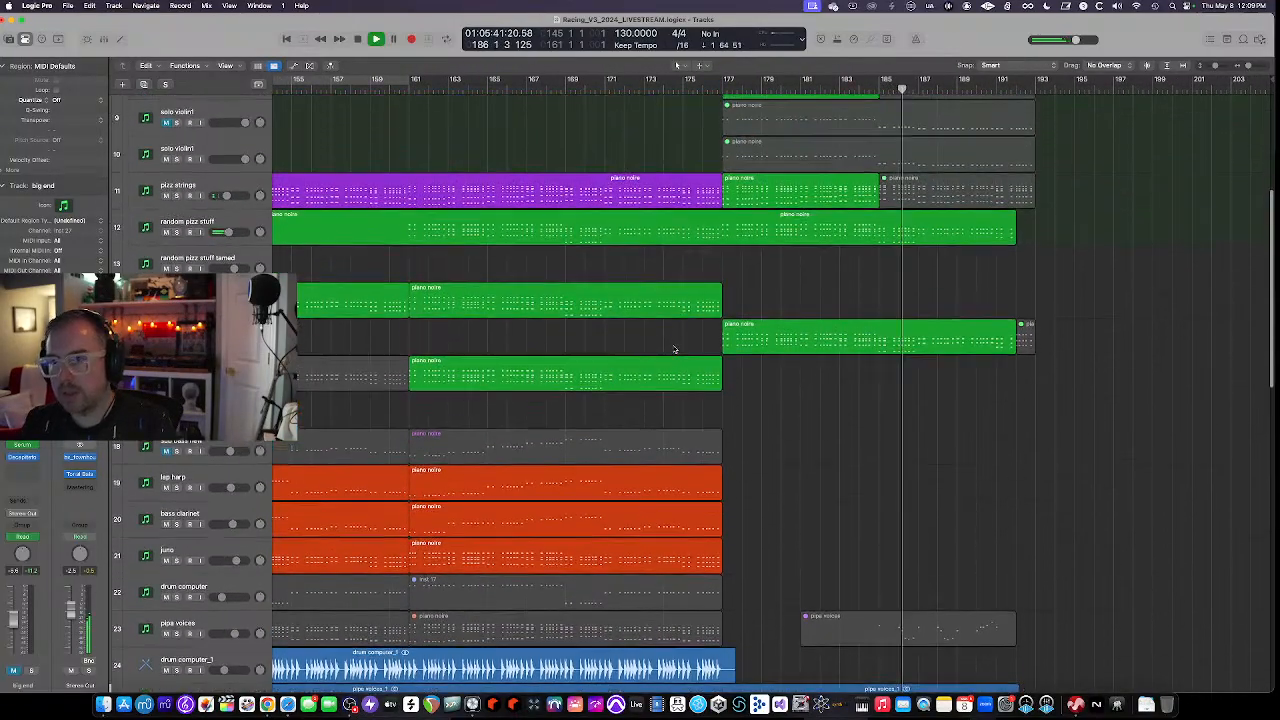
Stop playback, view the wrench track's Kontakt instrument, and close its window
click(190, 336)
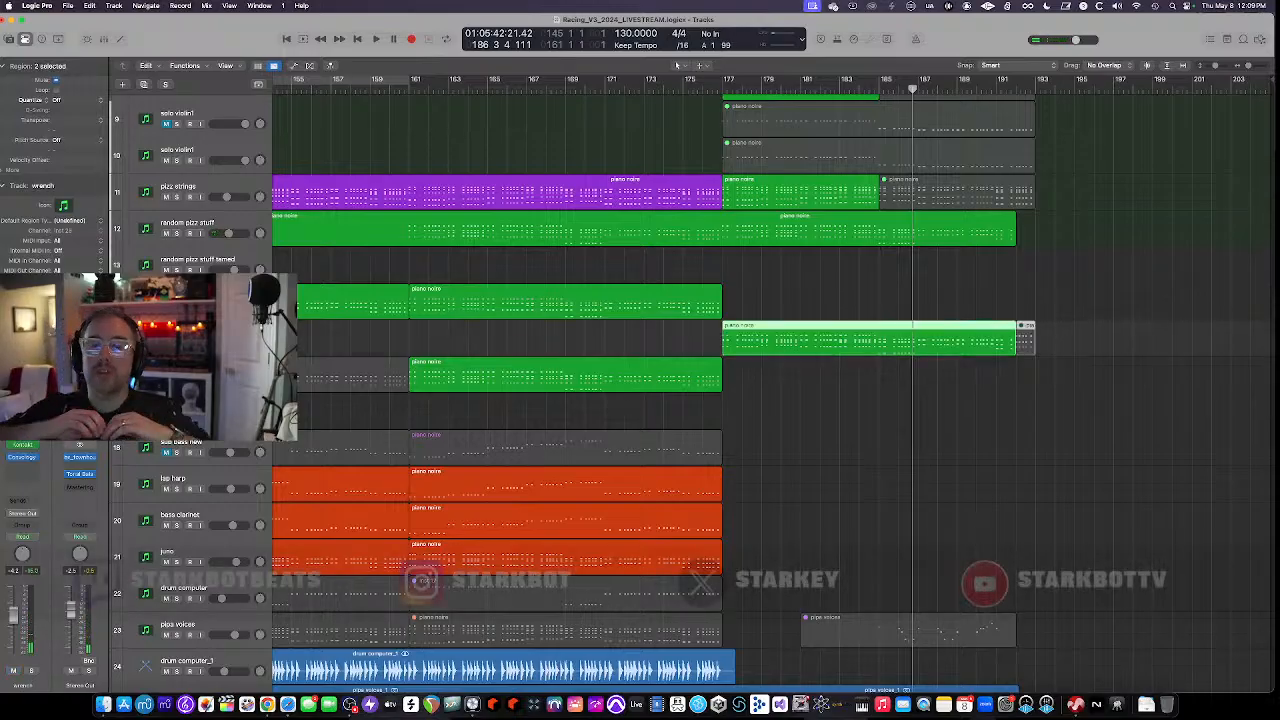
click(23, 447)
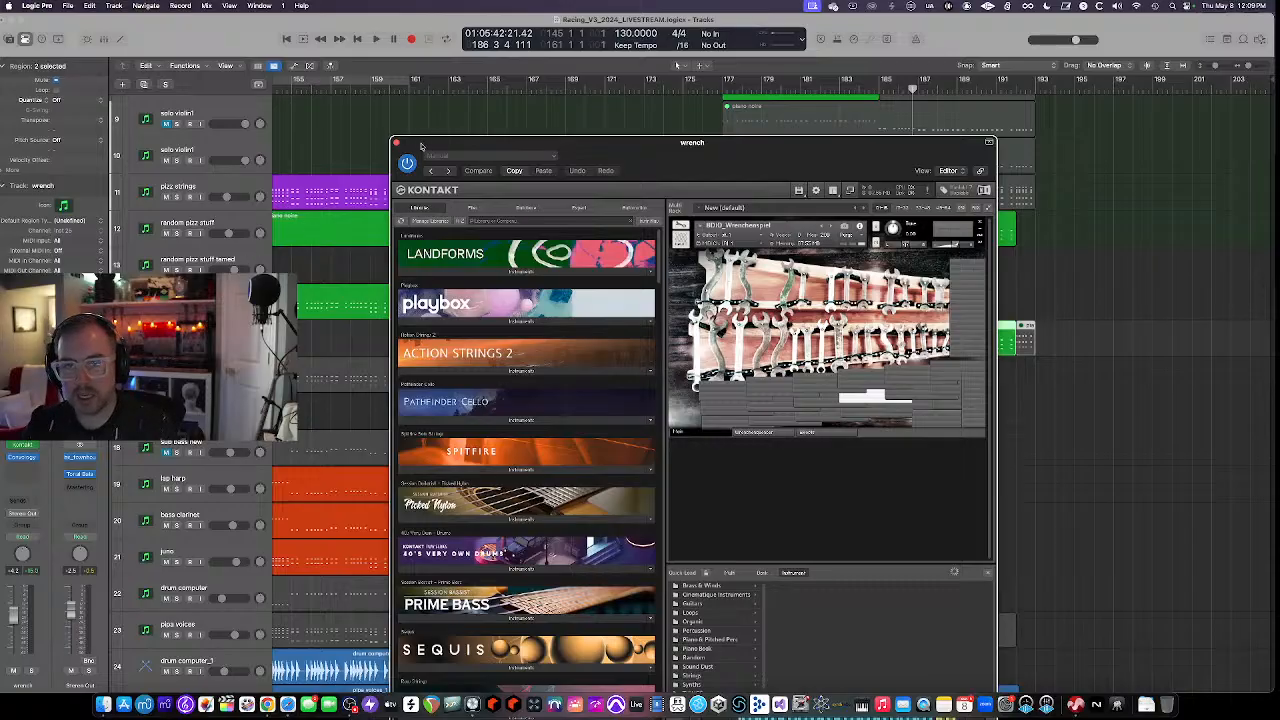
drag(421, 146, 328, 43)
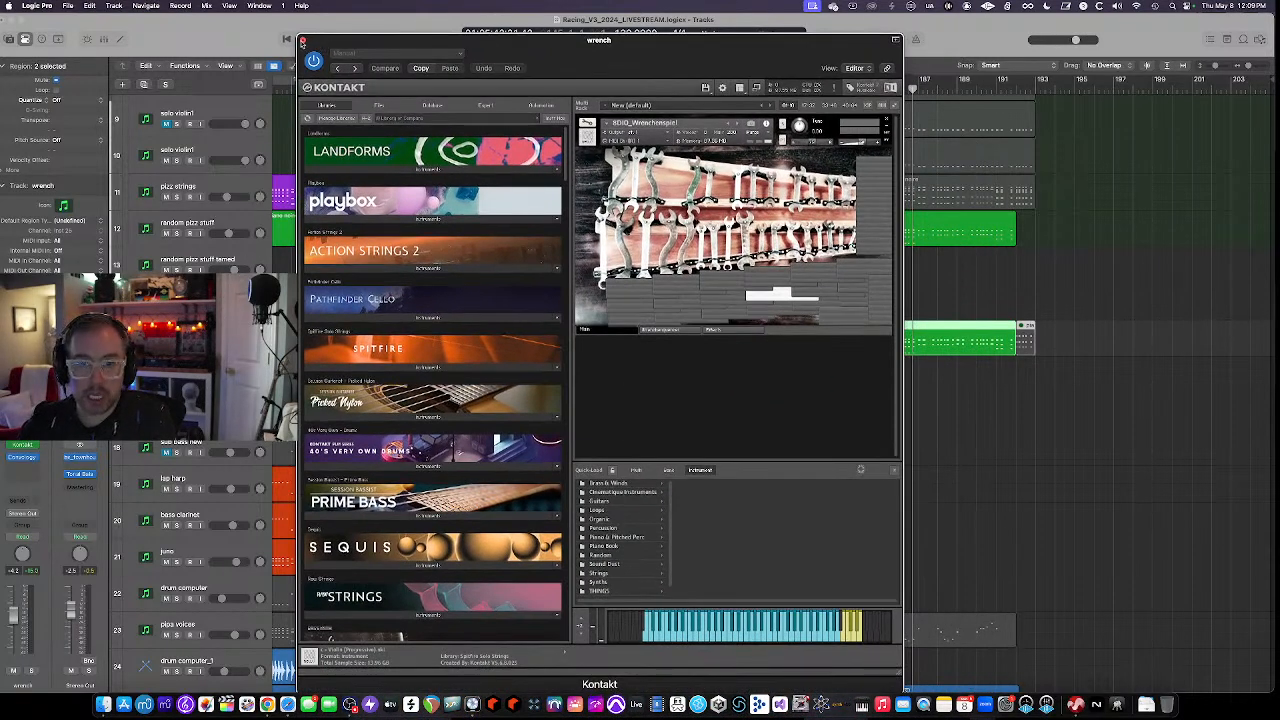
click(302, 40)
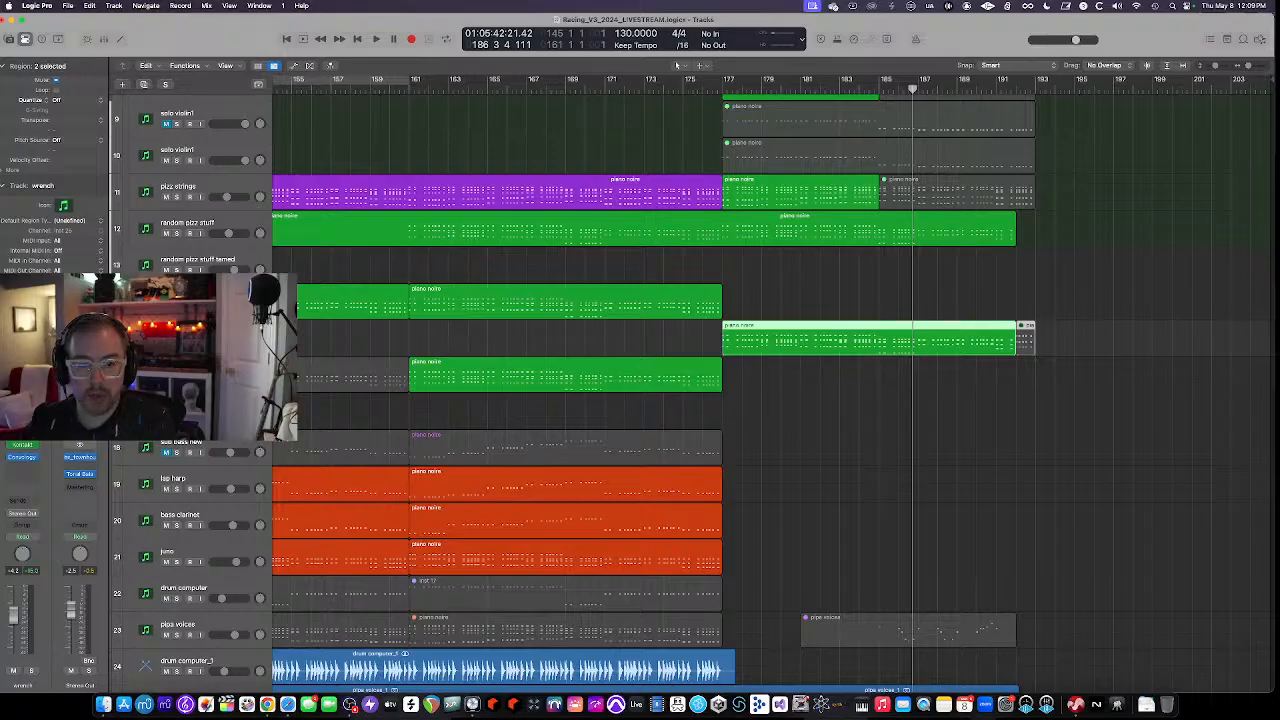
Solo the wrench track, play its region from bar 177, stop, and clear the solo
key(ctrl+s)
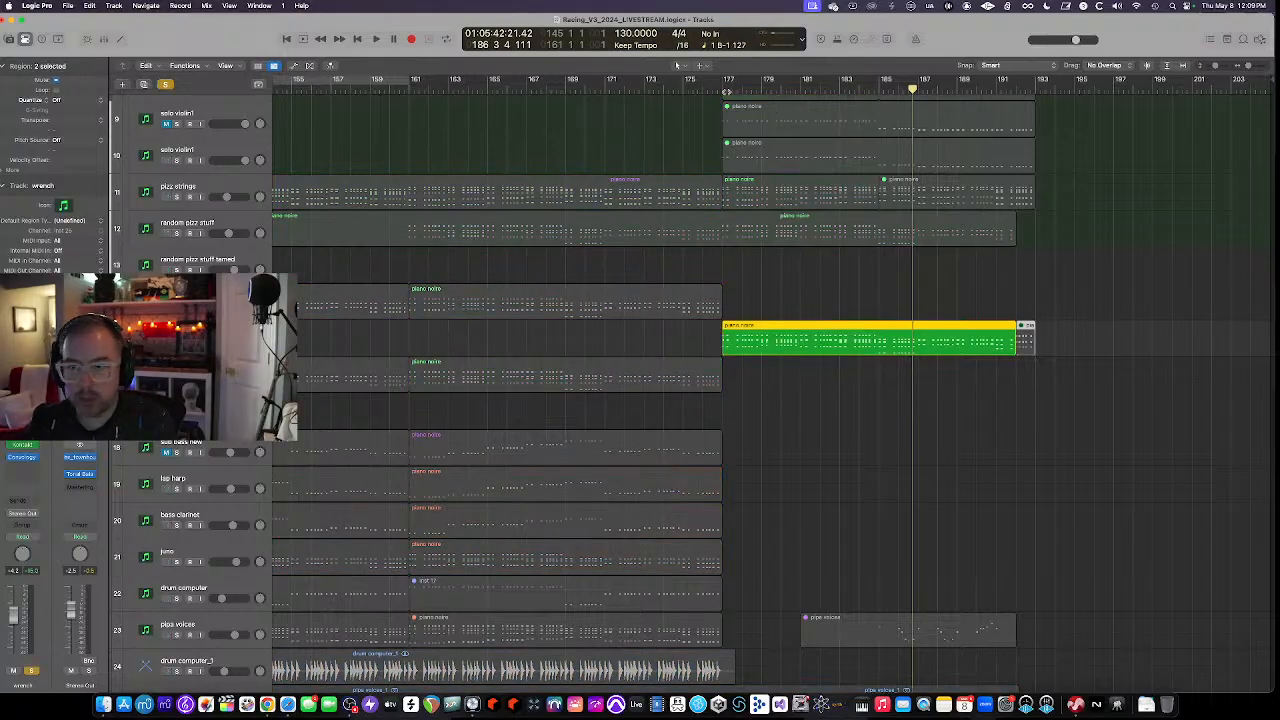
click(722, 91)
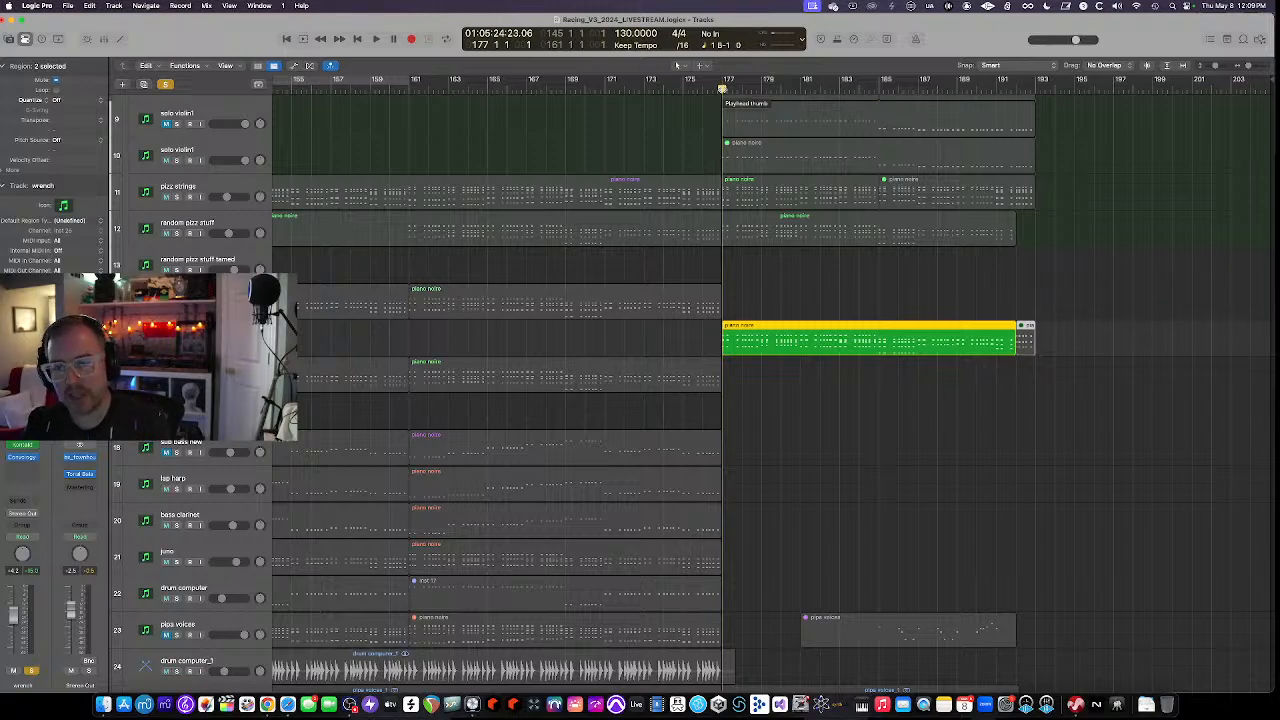
key(space)
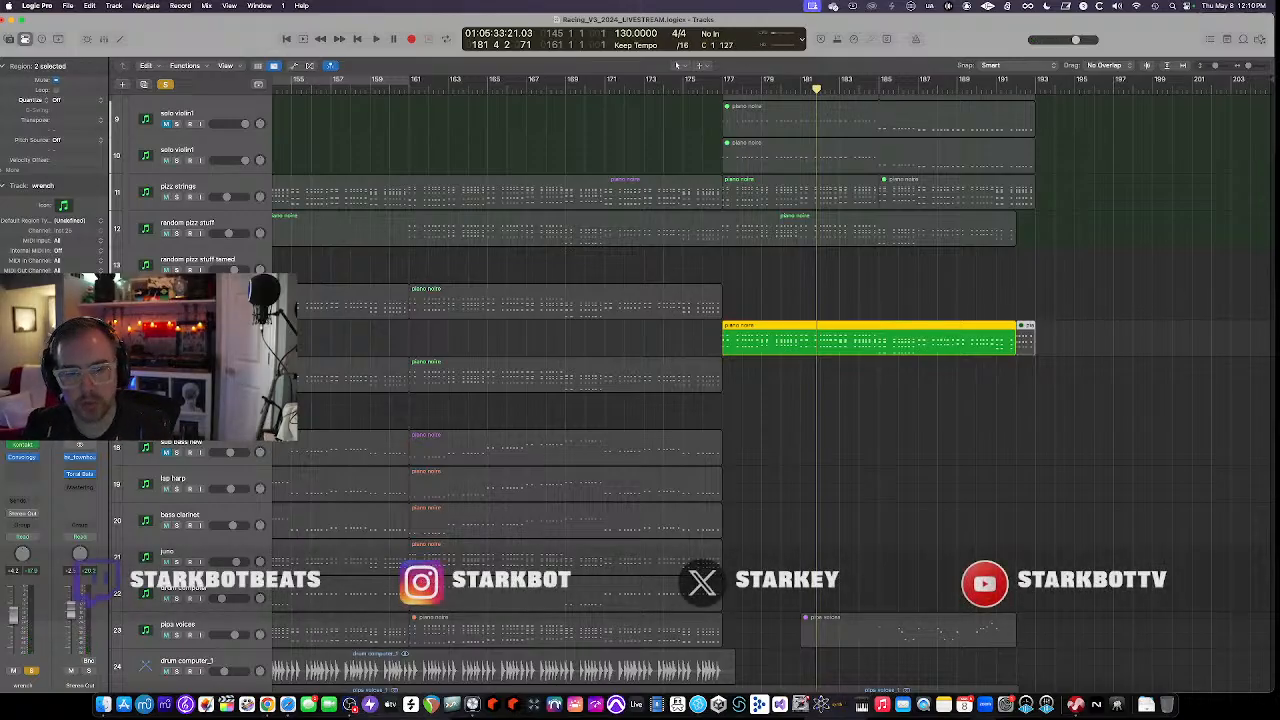
key(ctrl+s)
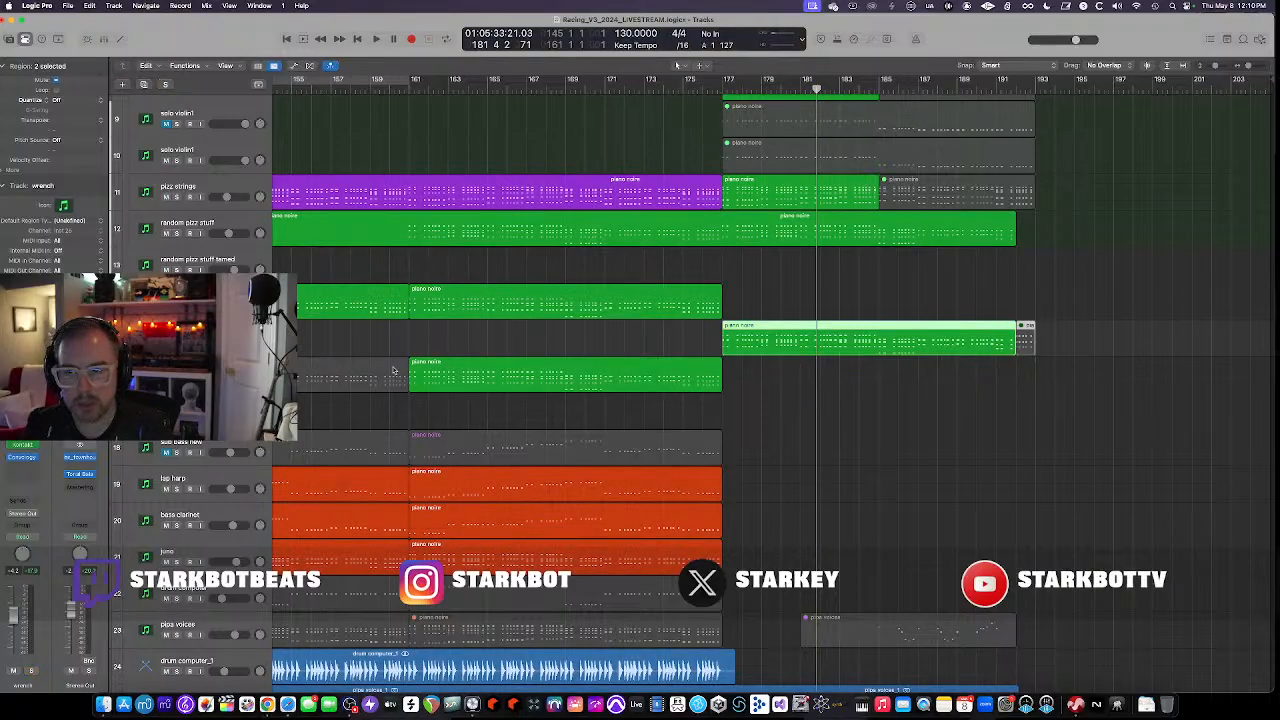
Play the full mix from just before bar 177 and examine which tracks carry the outro
click(717, 85)
key(space)
scroll(757, 262, down, 4)
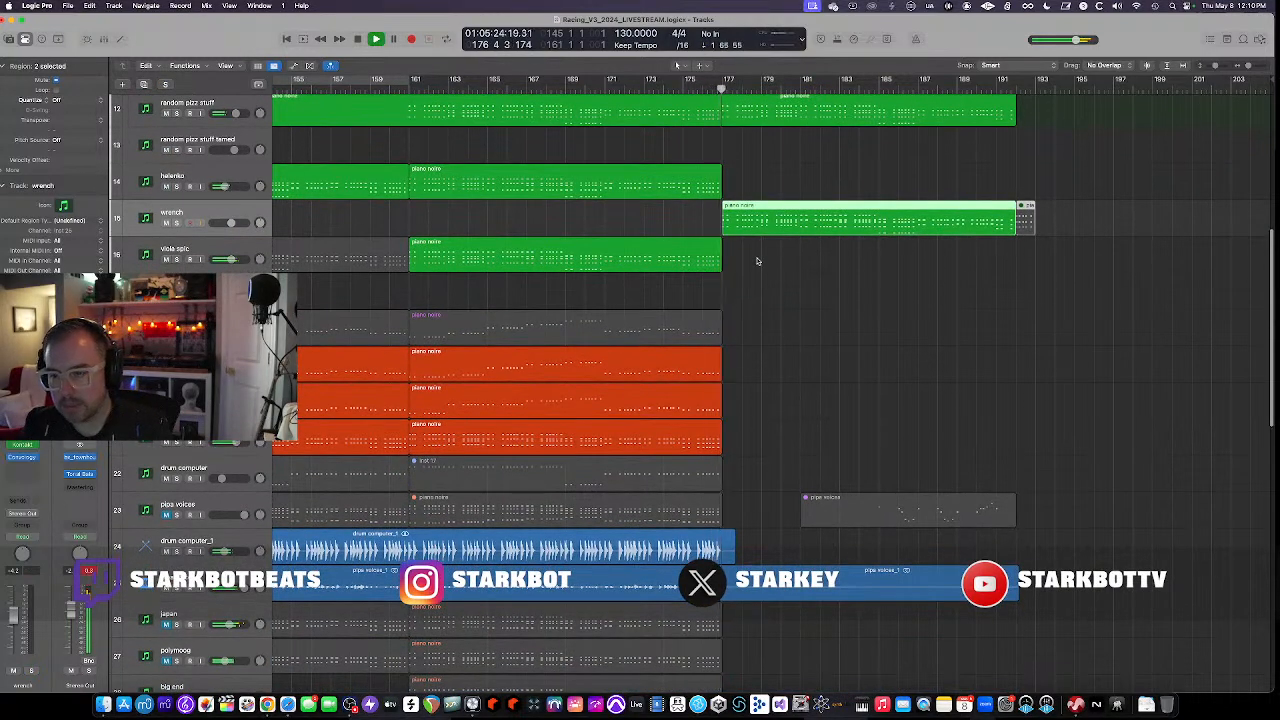
scroll(757, 261, down, 3)
scroll(757, 261, down, 2)
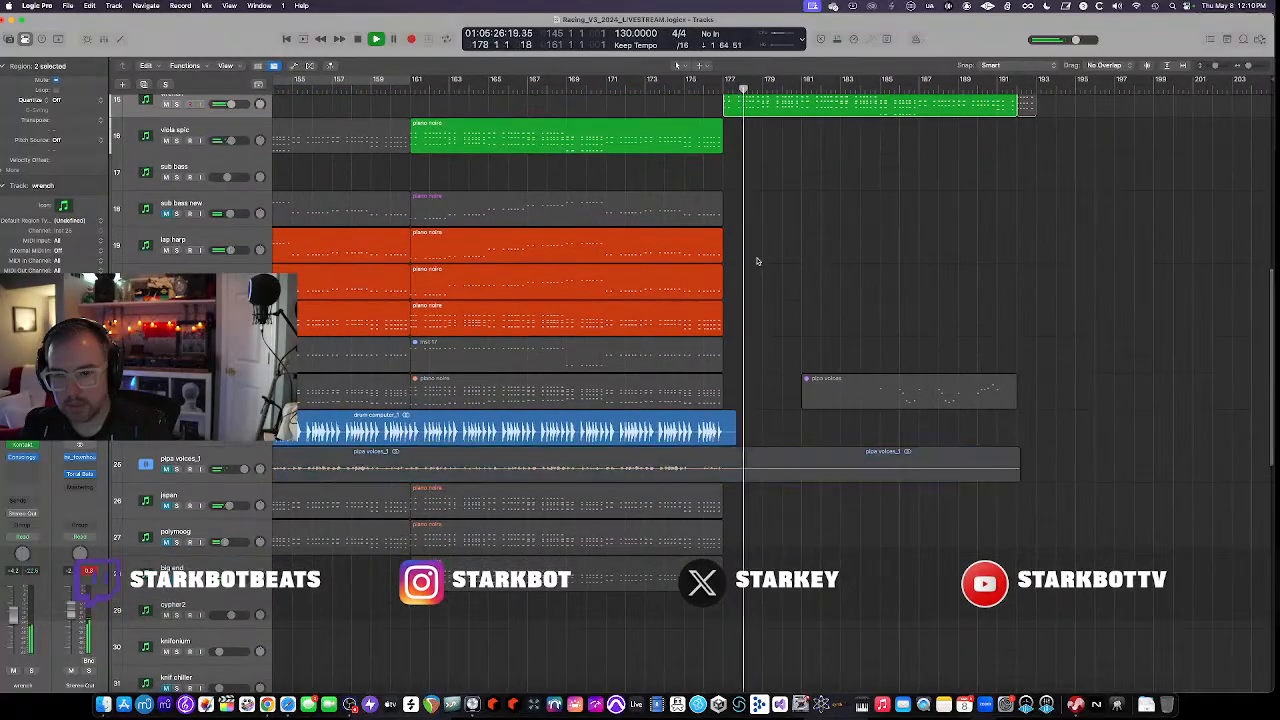
scroll(757, 261, down, 8)
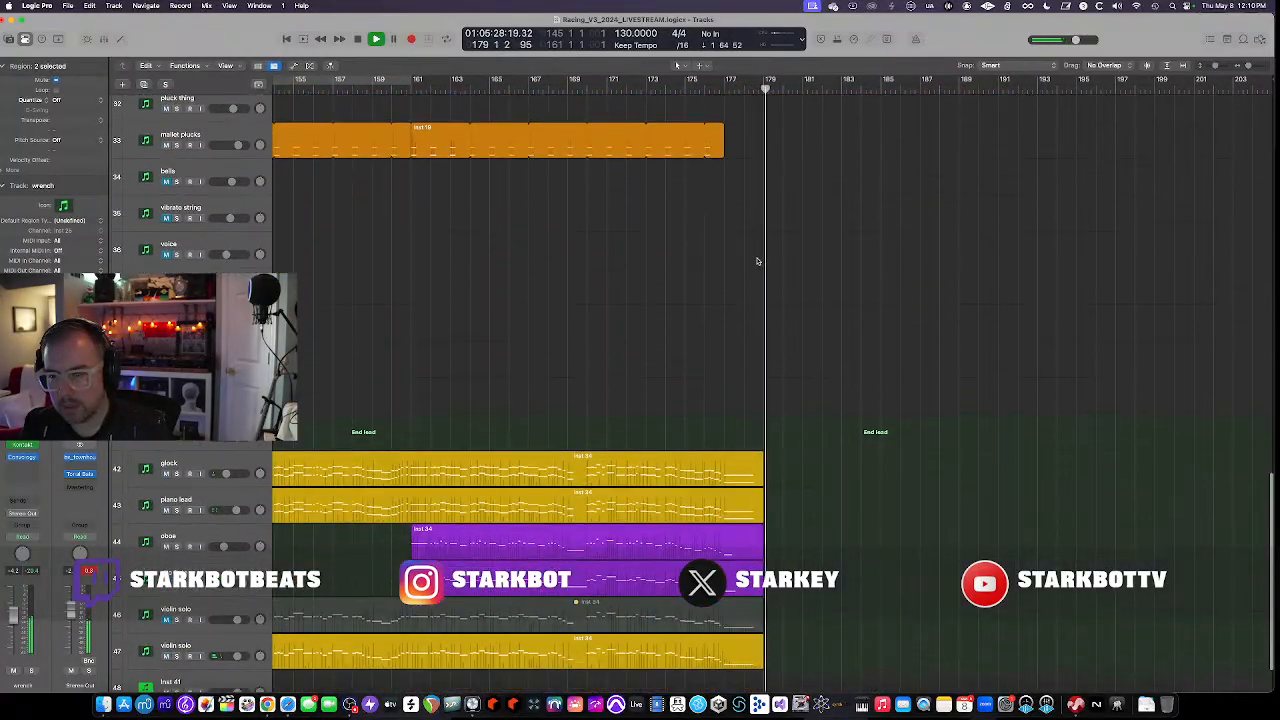
scroll(757, 261, up, 3)
scroll(757, 261, up, 10)
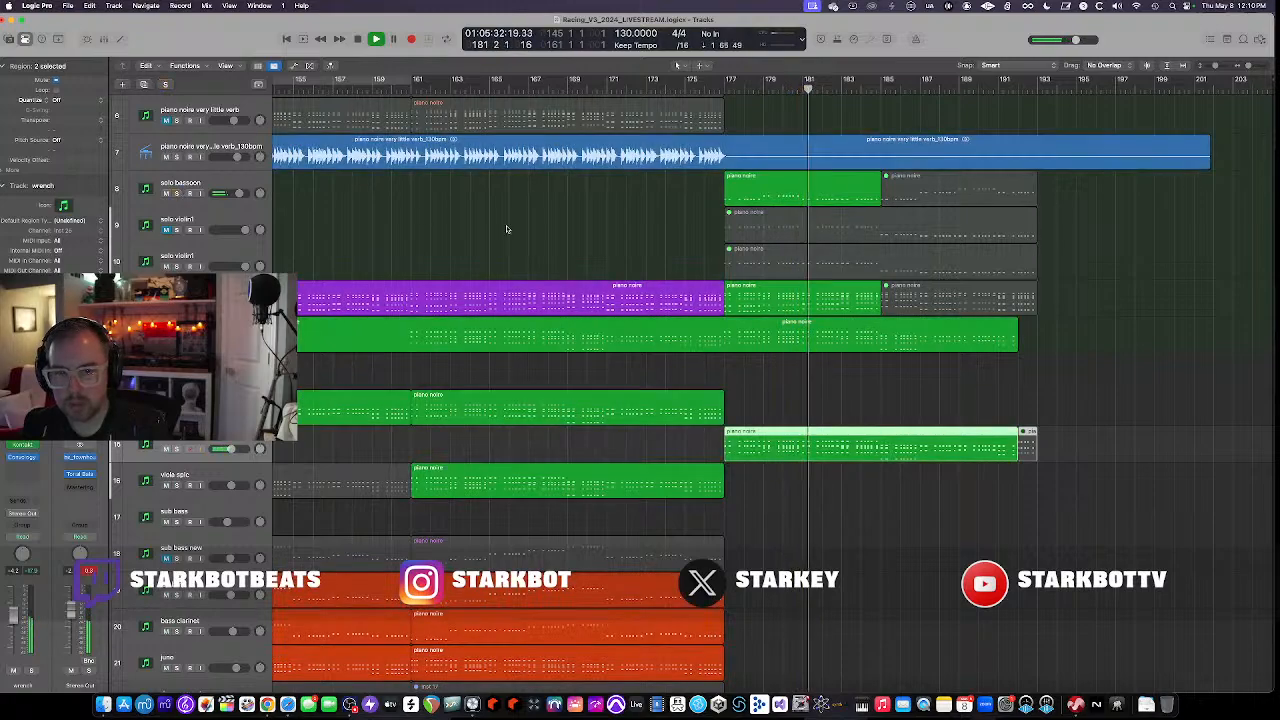
Solo the pizz strings track during outro playback, select it, and clear its solo
click(177, 303)
click(195, 293)
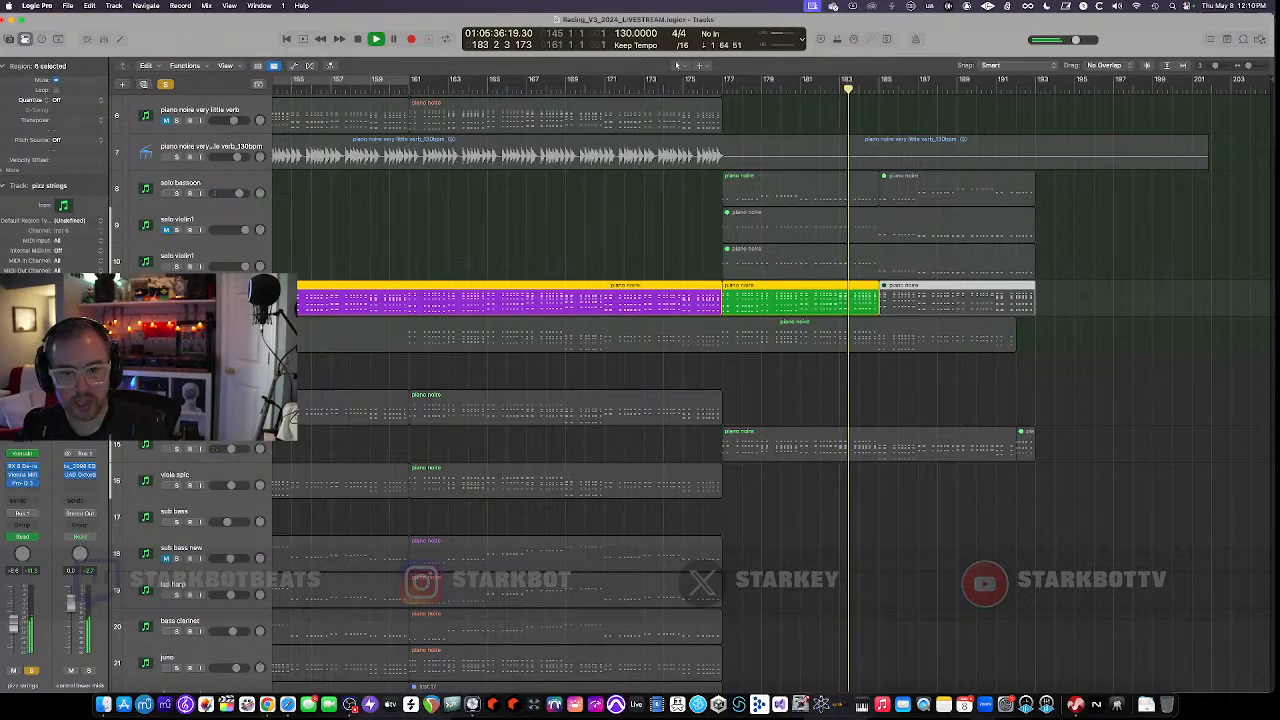
click(177, 303)
Briefly solo the pipa voices_1 audio track, clear the solo, and follow its closing bars in close-up during playback
scroll(741, 383, down, 10)
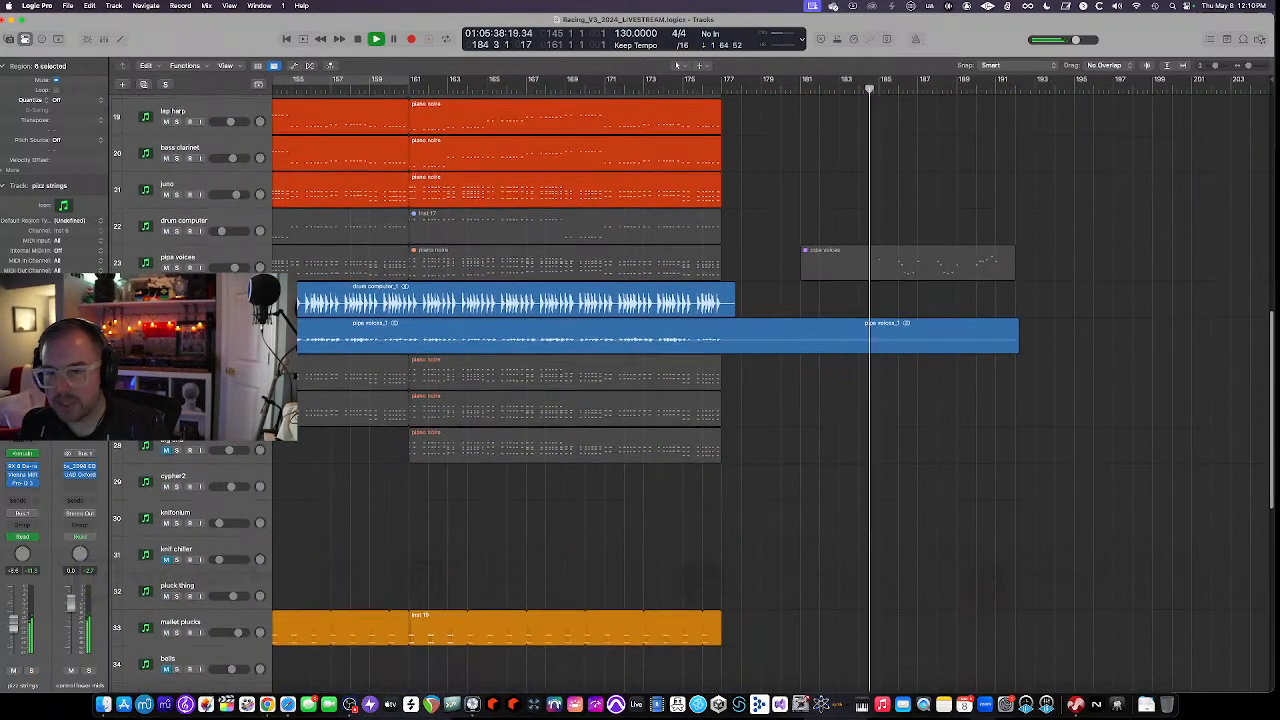
click(177, 340)
click(177, 340)
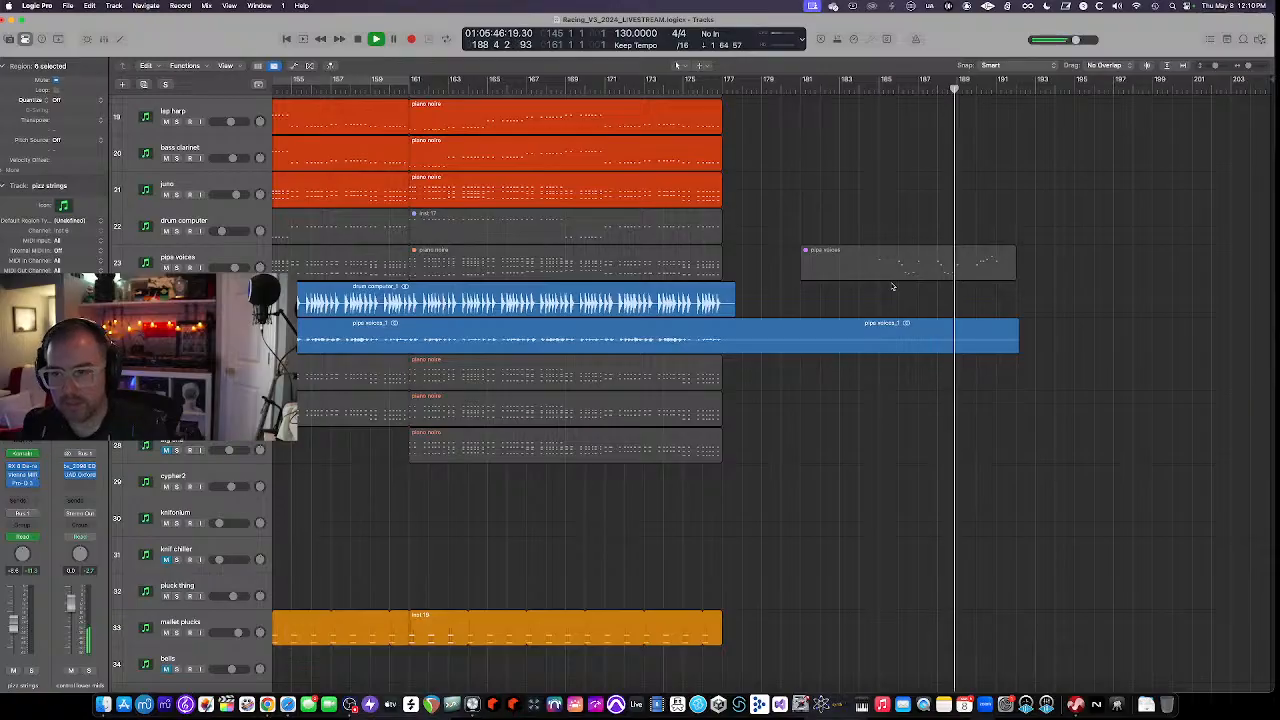
scroll(893, 287, up, 5)
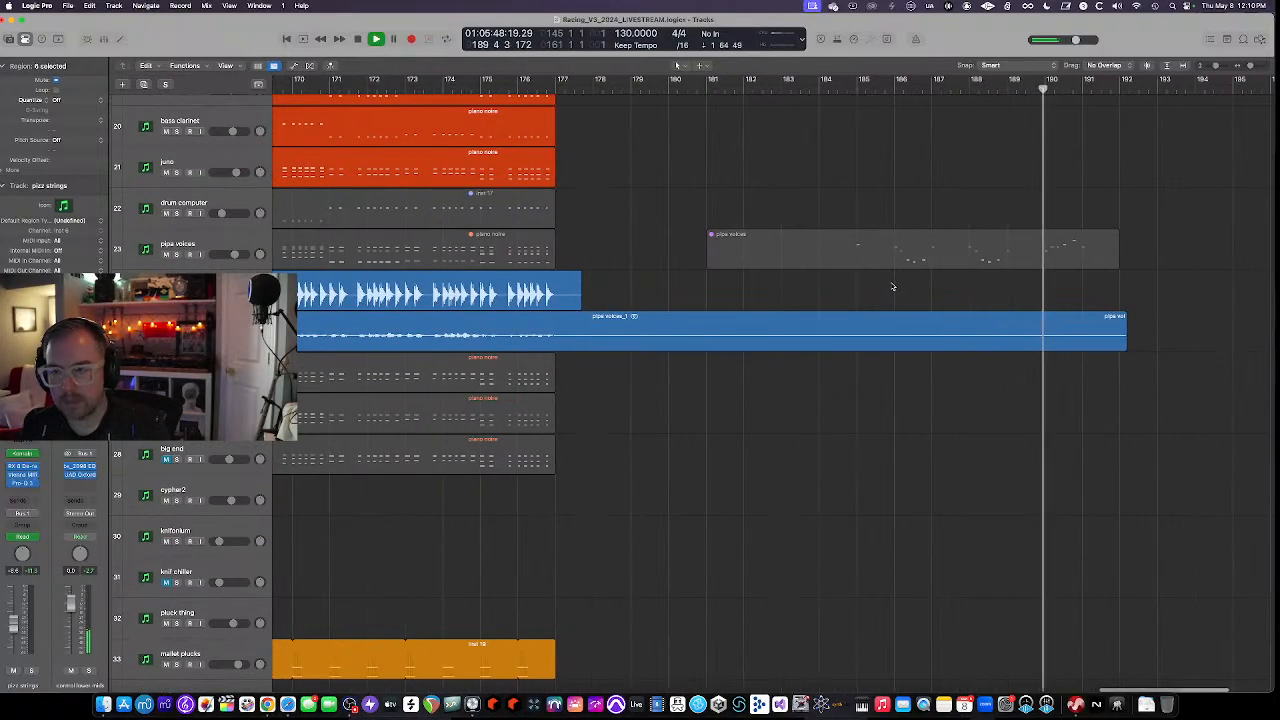
scroll(893, 287, left, 1)
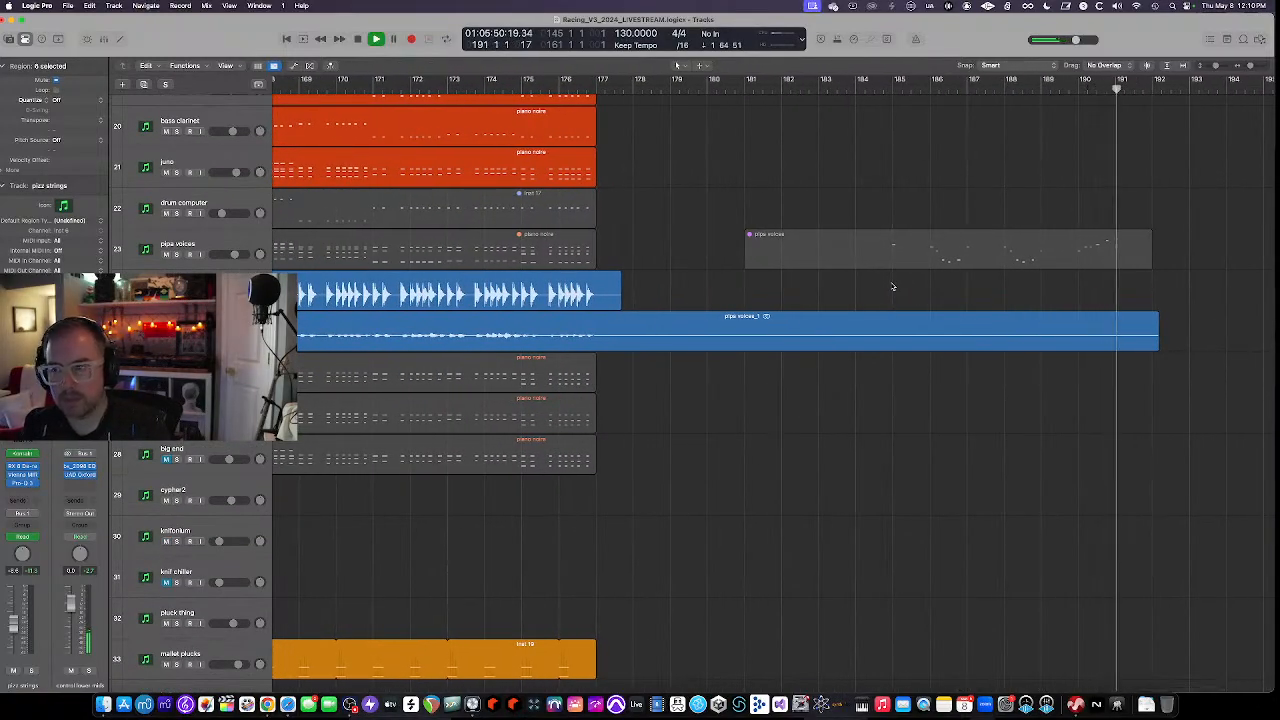
scroll(893, 287, down, 1)
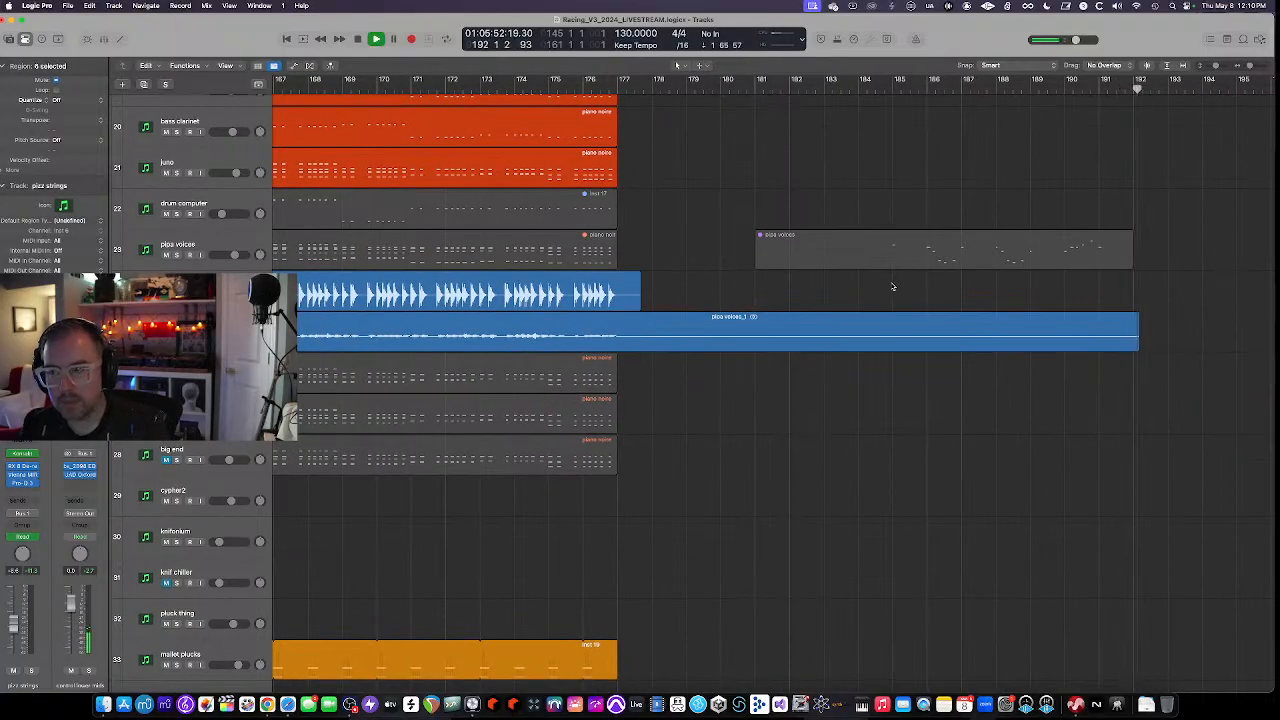
Stop playback and survey the full arrangement from the intro tracks through to the outro
scroll(893, 287, up, 5)
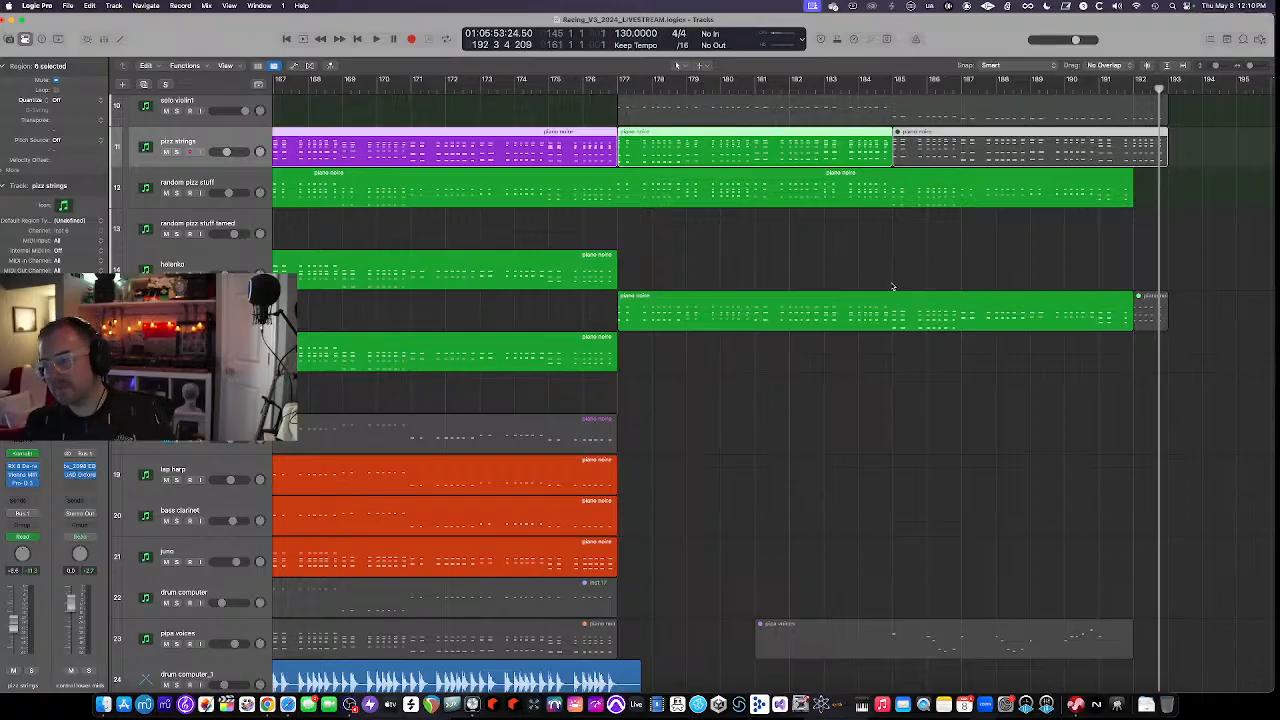
scroll(795, 327, down, 5)
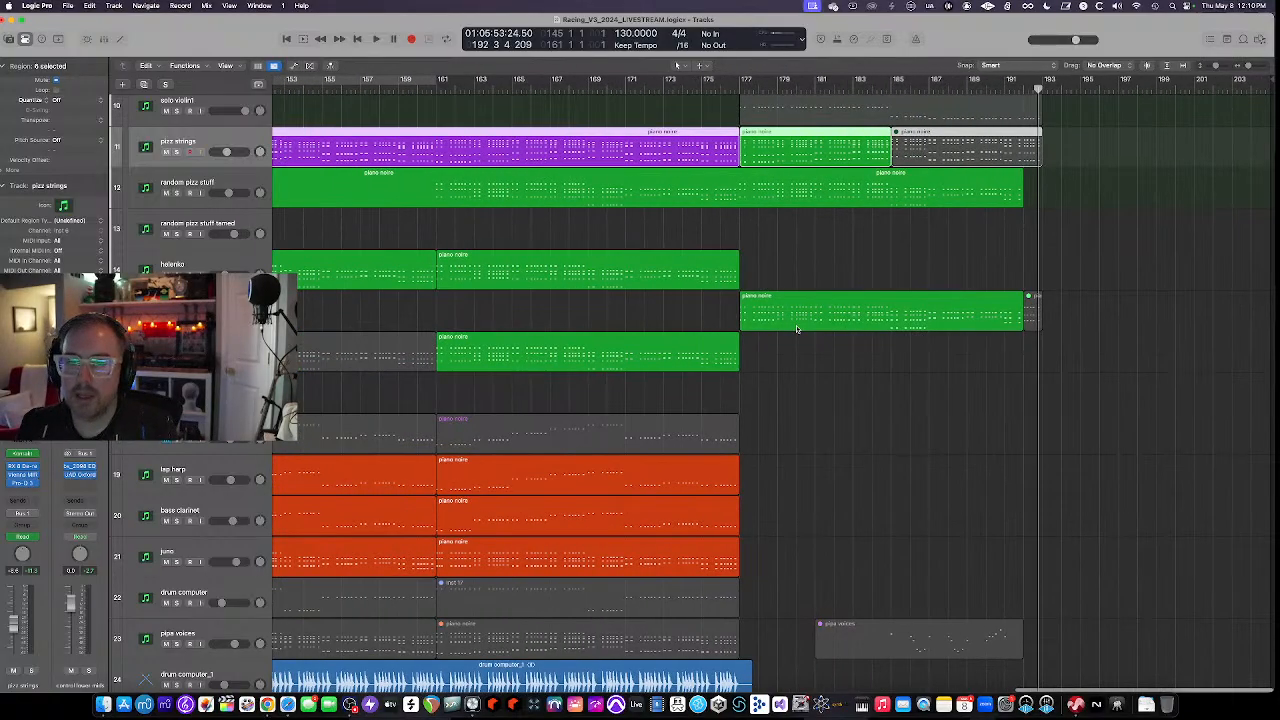
scroll(807, 325, down, 5)
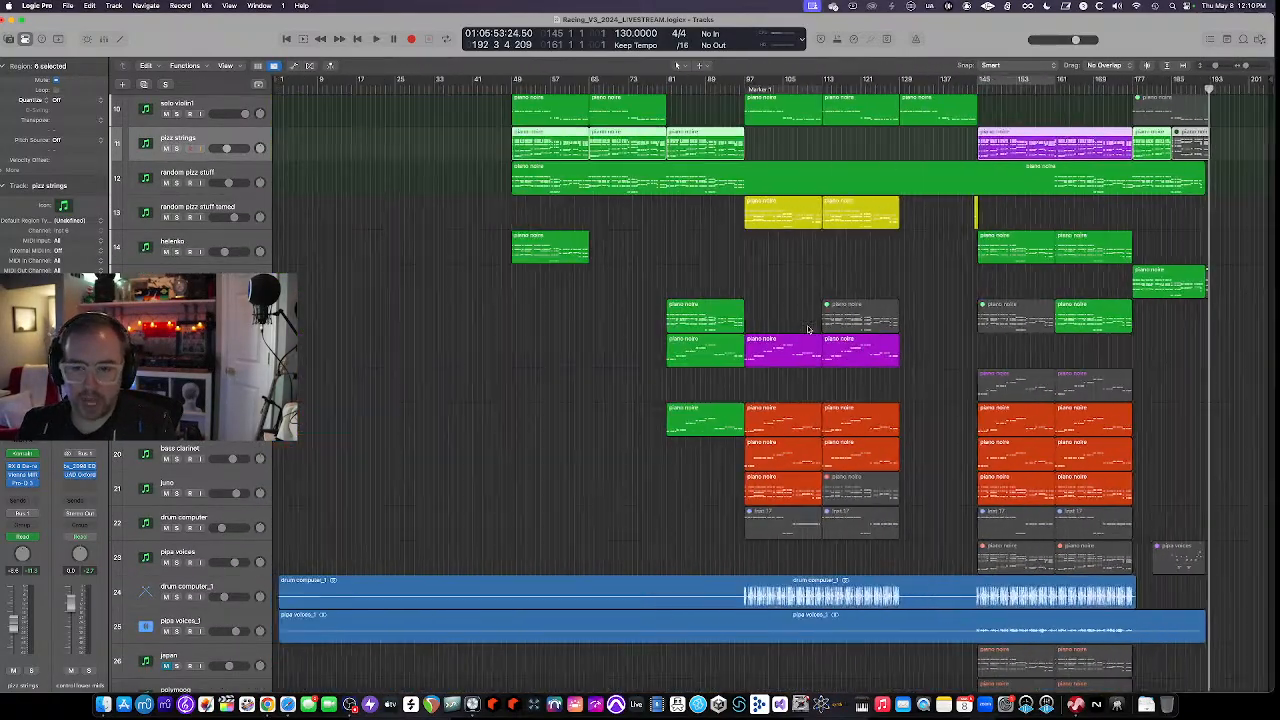
scroll(807, 325, down, 4)
scroll(808, 328, up, 3)
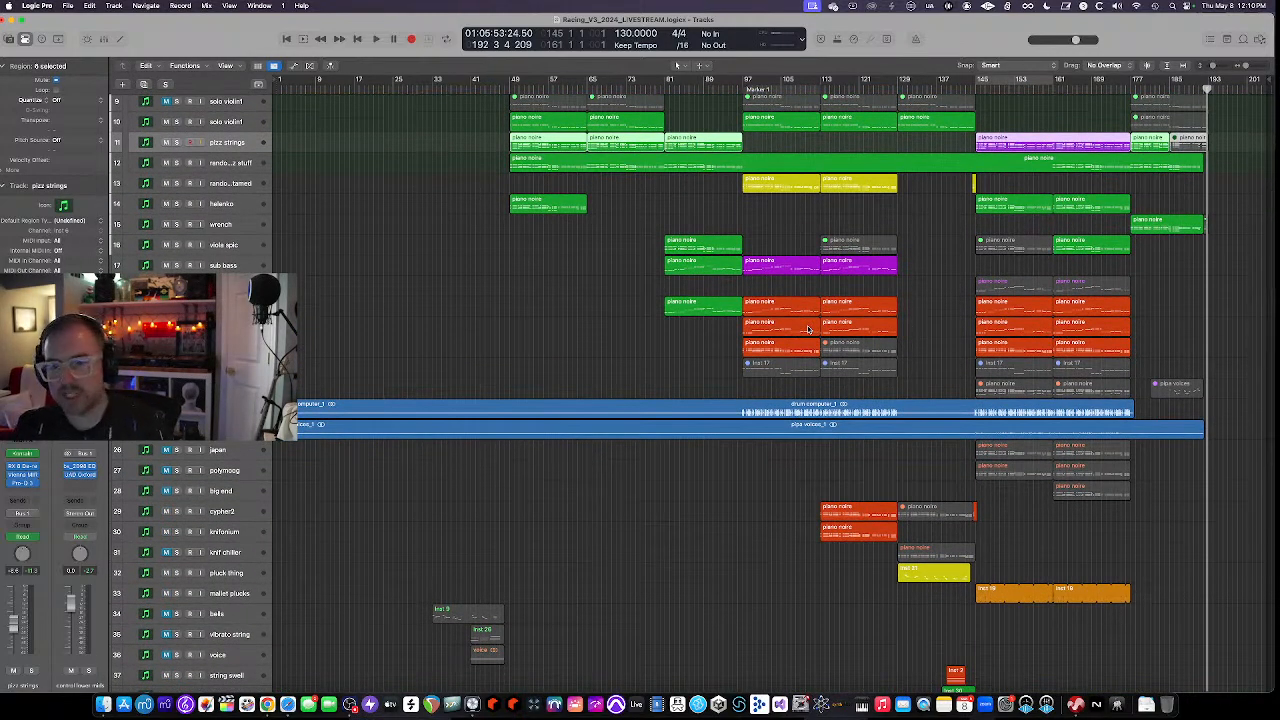
scroll(670, 319, up, 5)
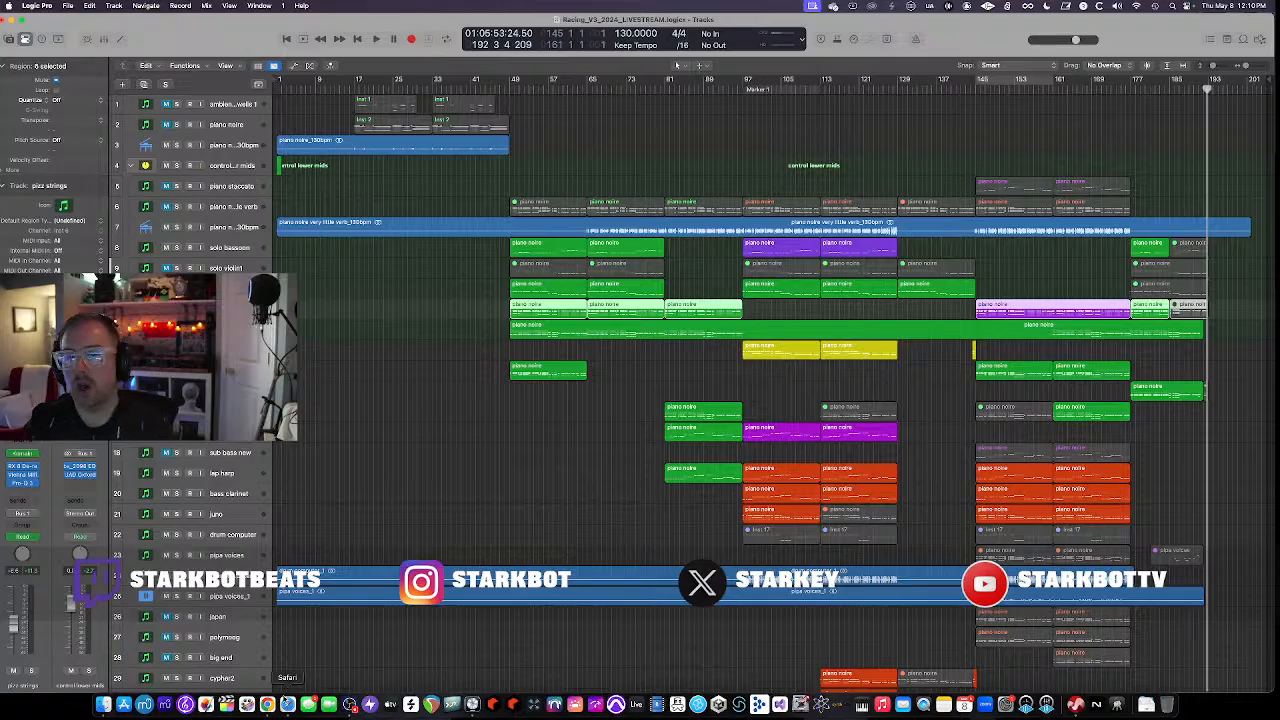
Switch to Safari and examine the Vacuum State album's release details and track list on its Bandcamp page
click(287, 704)
click(571, 73)
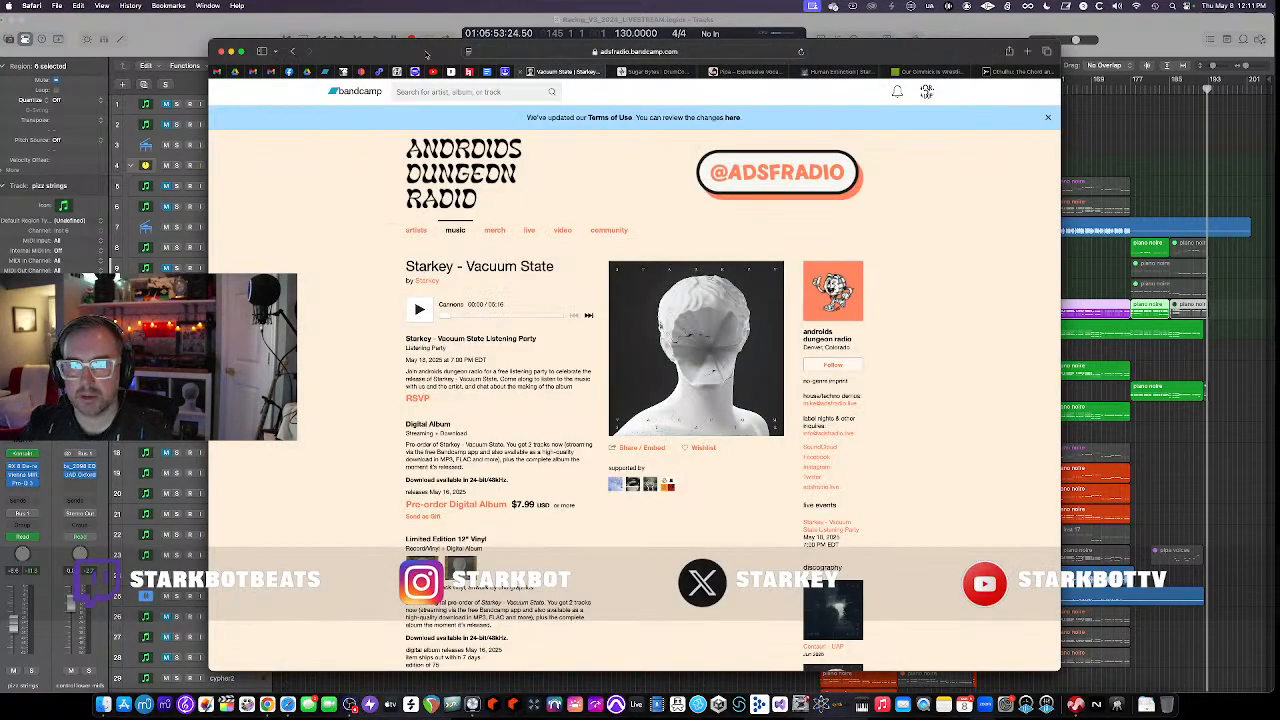
drag(426, 54, 421, 30)
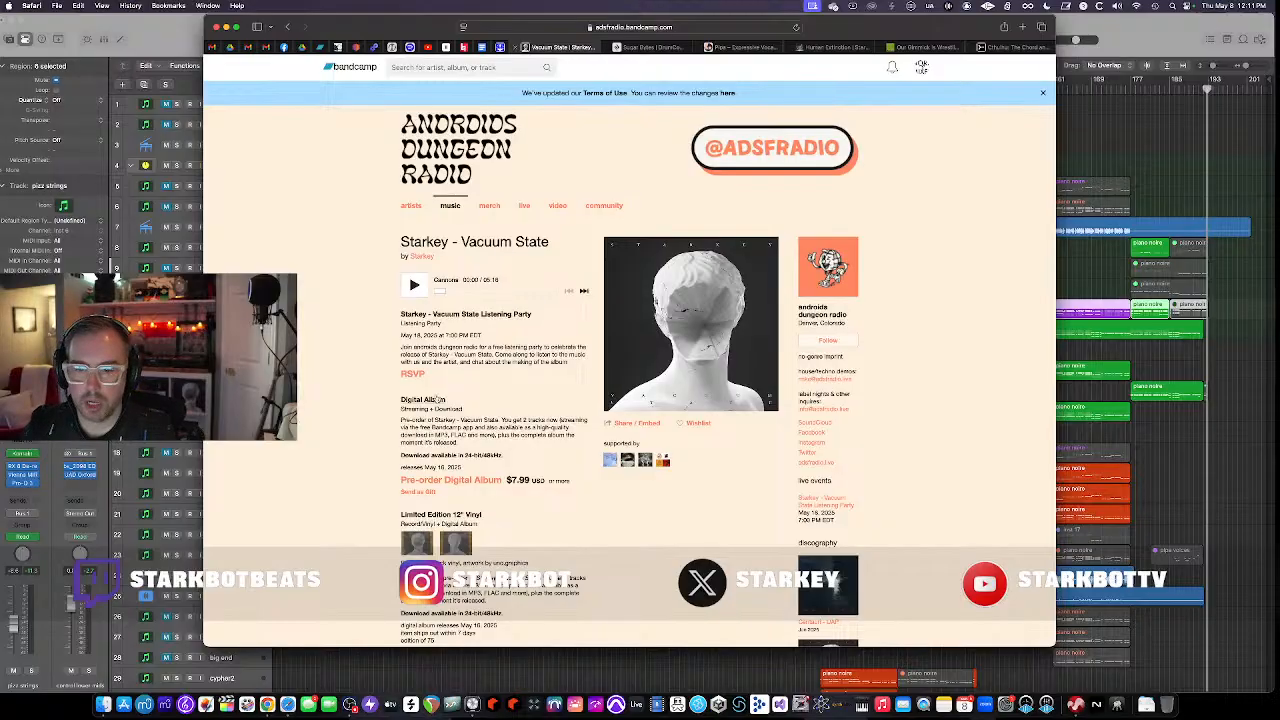
scroll(450, 430, down, 2)
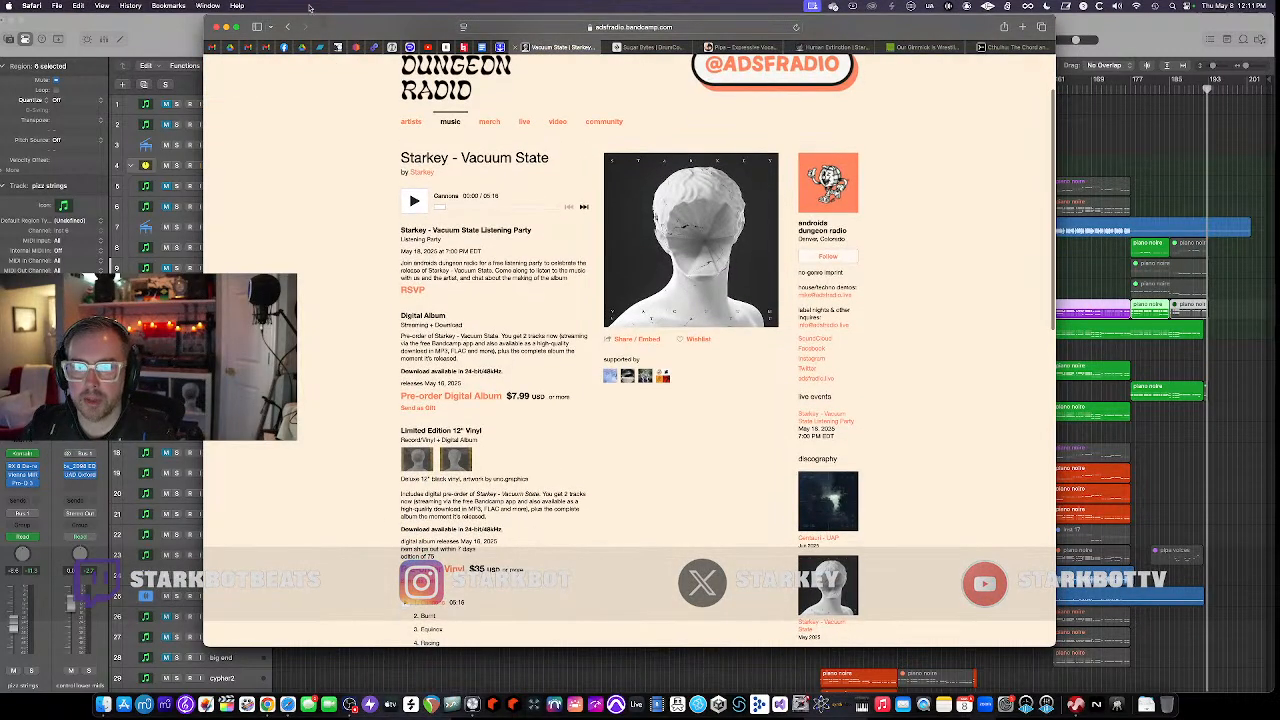
scroll(530, 125, up, 2)
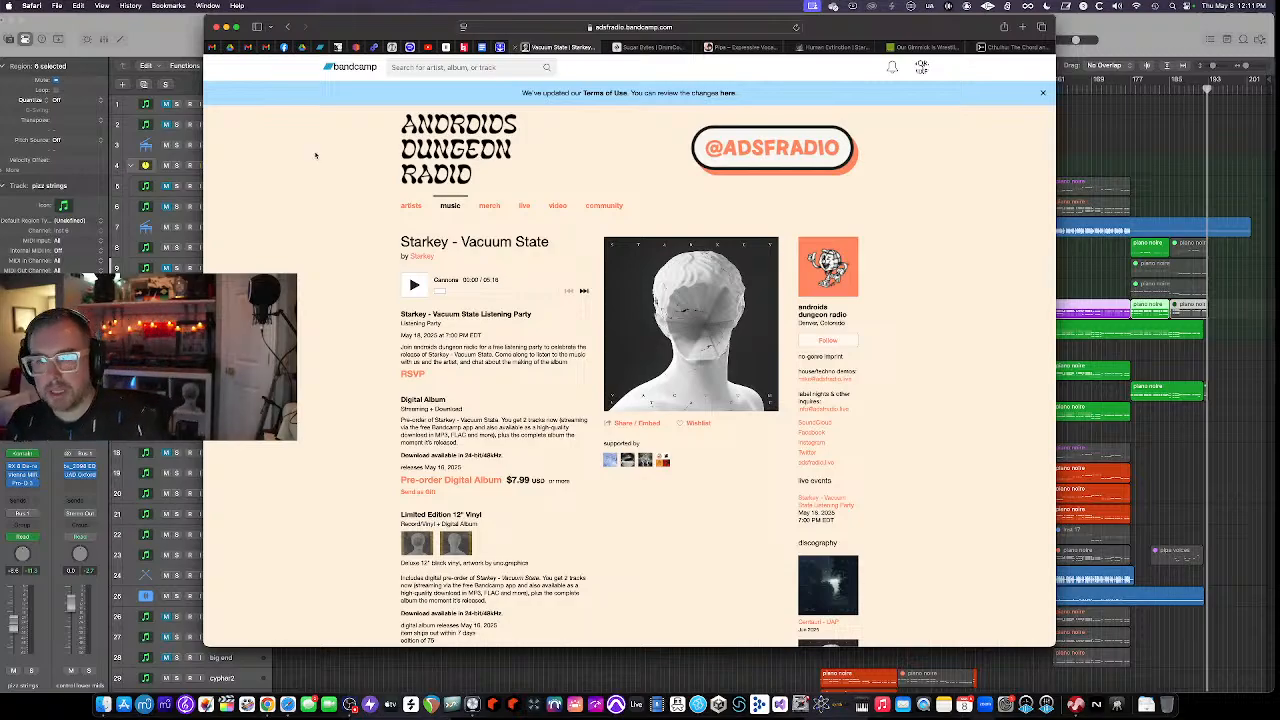
scroll(408, 207, down, 5)
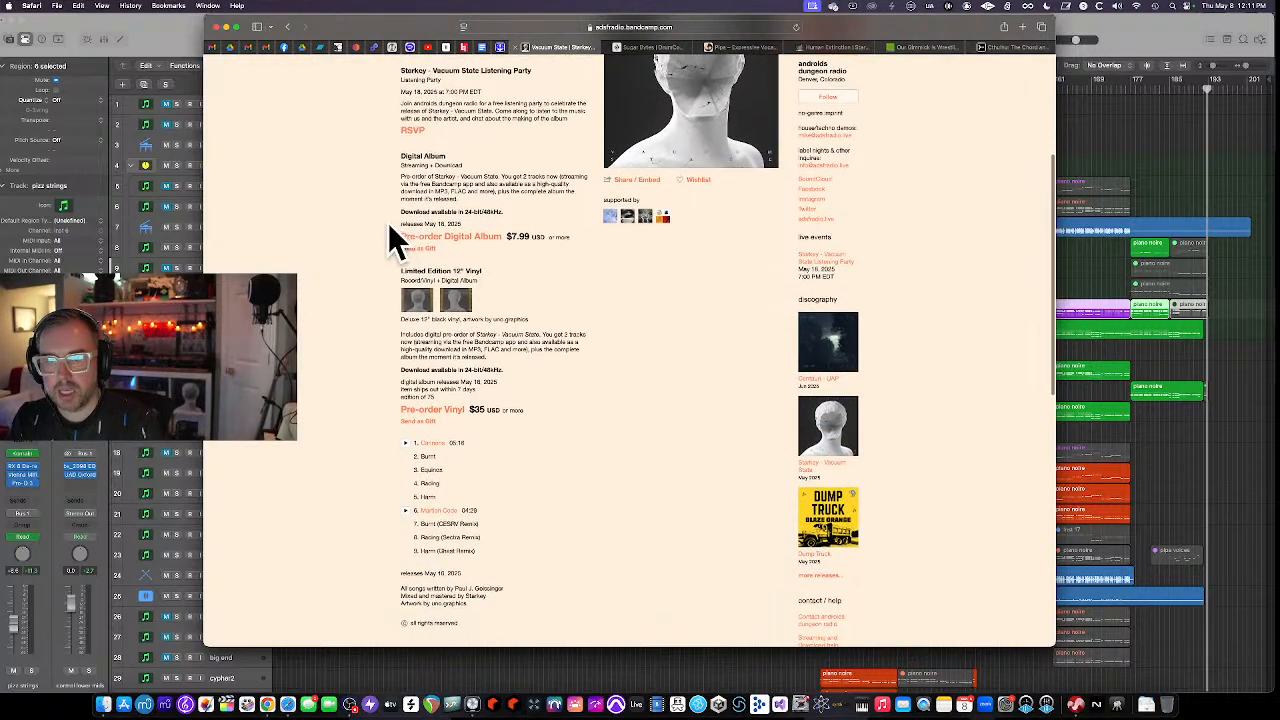
scroll(518, 389, down, 1)
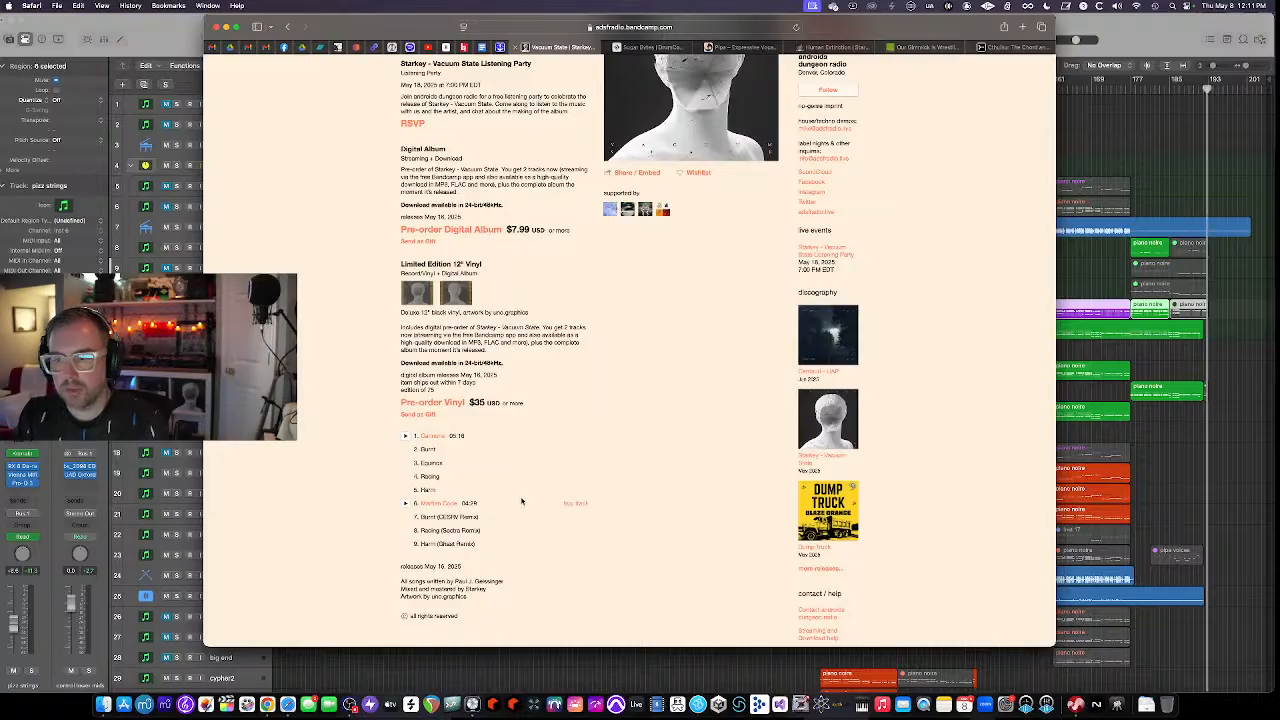
Open the Centauri - UAP release from the label's discography, examine its track list, and return to the Vacuum State page
click(826, 350)
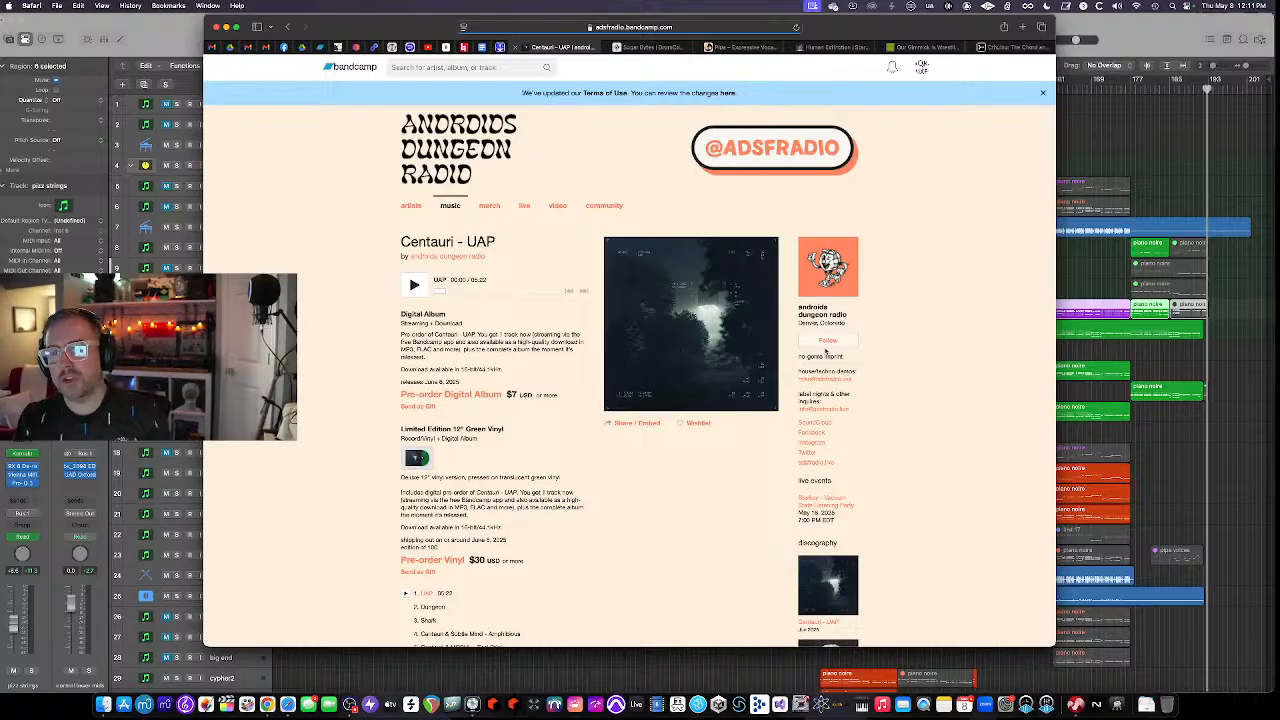
scroll(644, 340, down, 1)
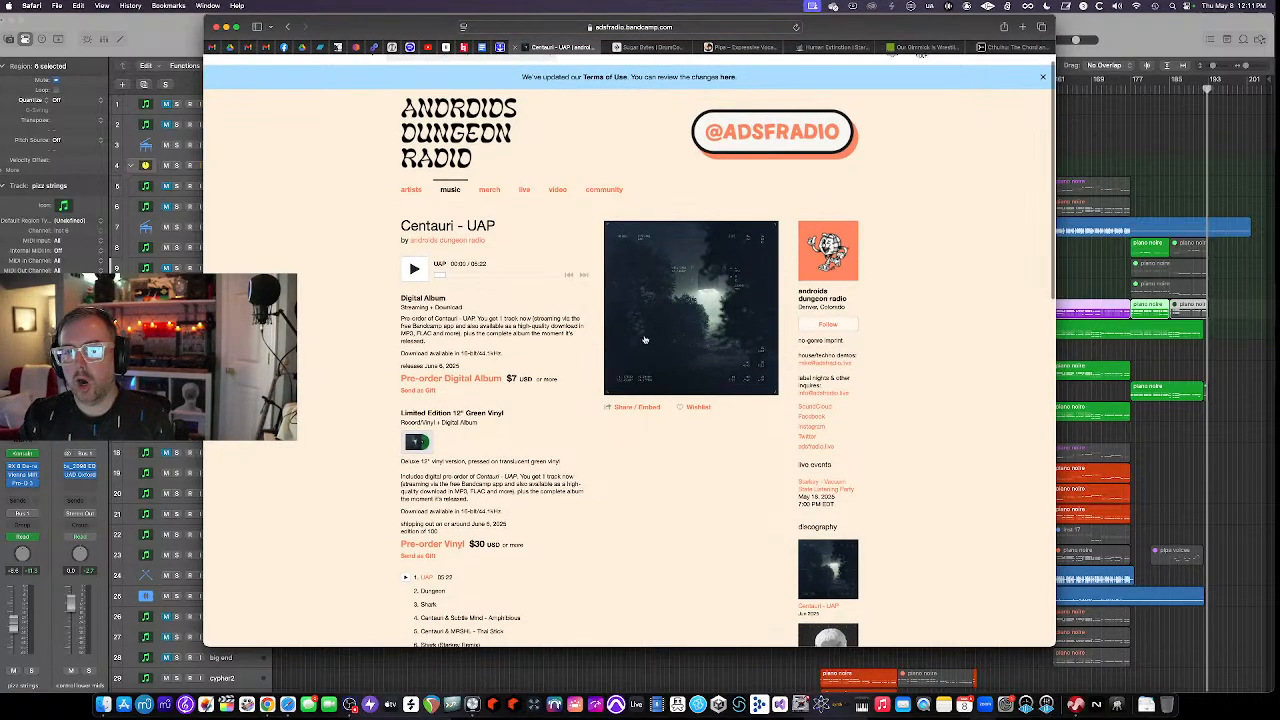
scroll(637, 428, down, 4)
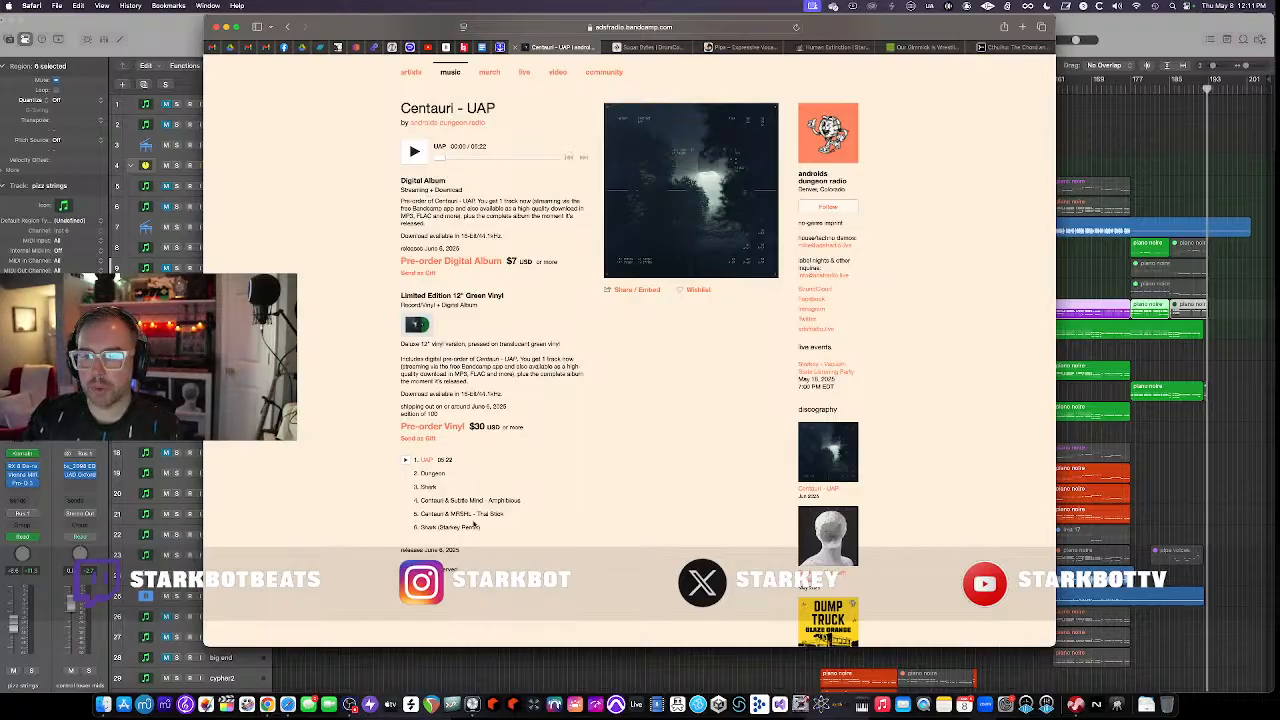
scroll(475, 524, up, 3)
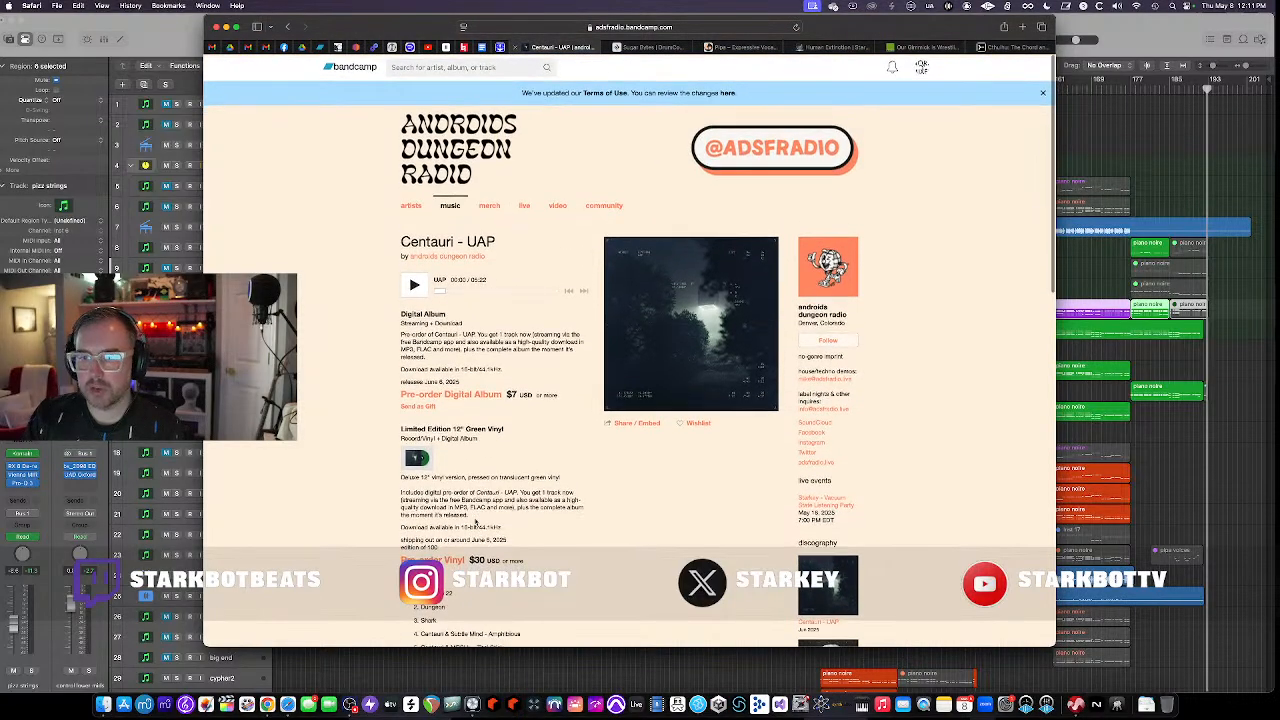
scroll(525, 543, down, 3)
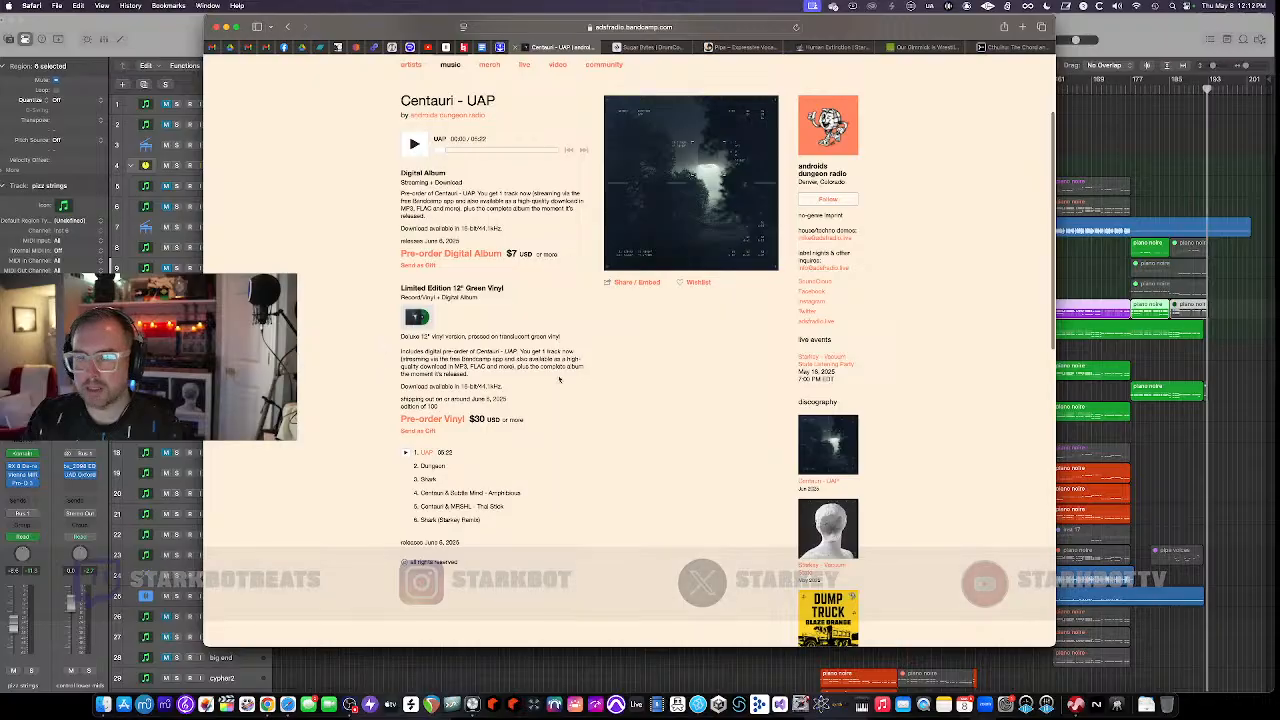
click(288, 27)
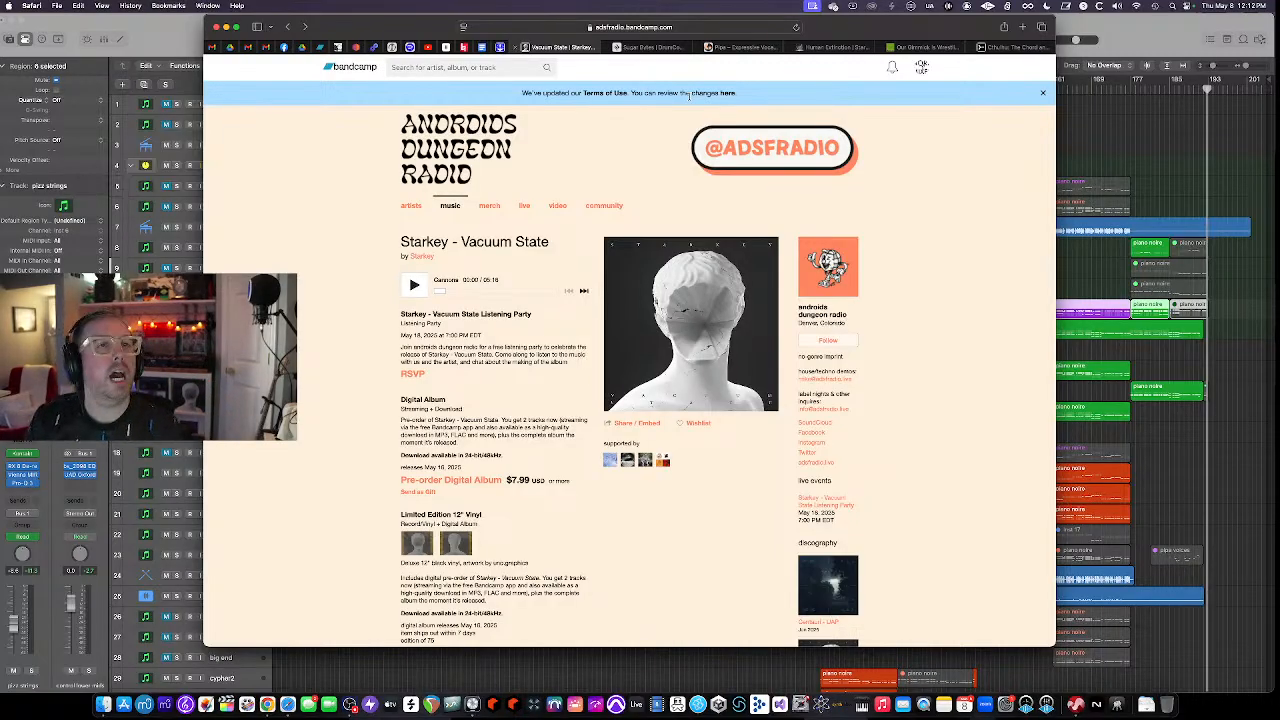
Switch back to Logic Pro and briefly play the full mix from just before bar 145
click(1163, 110)
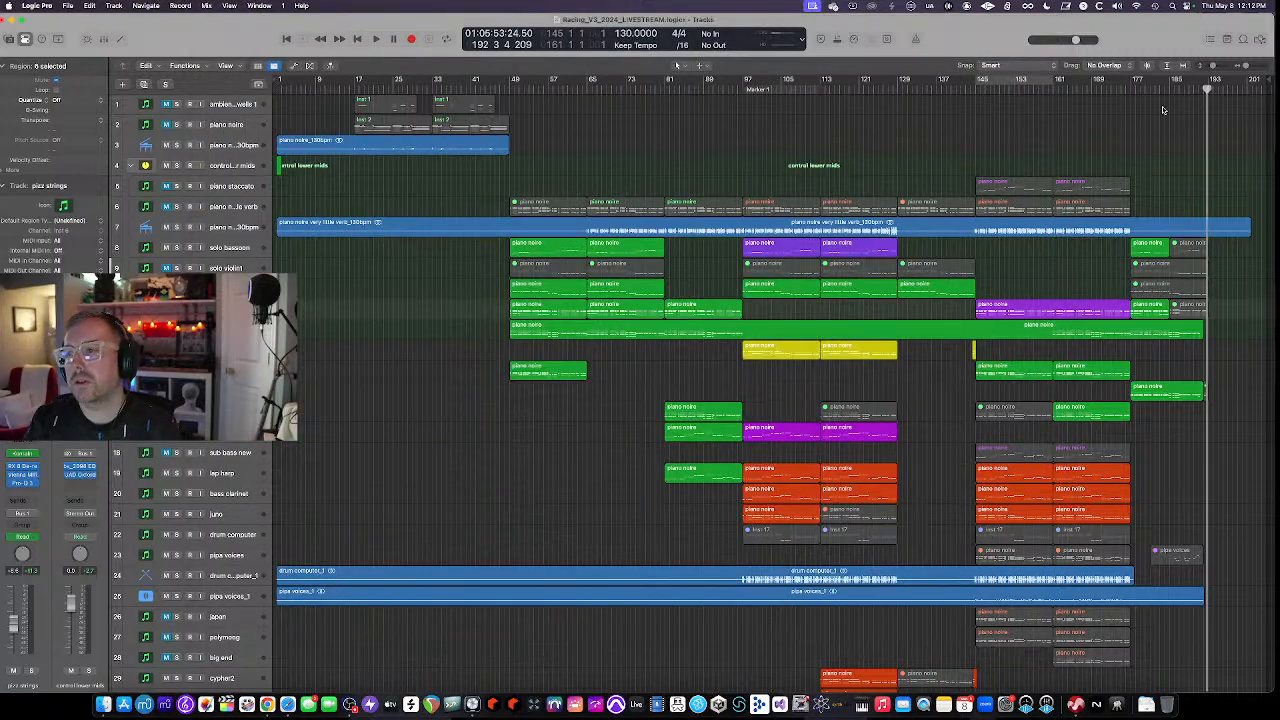
click(975, 88)
scroll(1082, 143, down, 3)
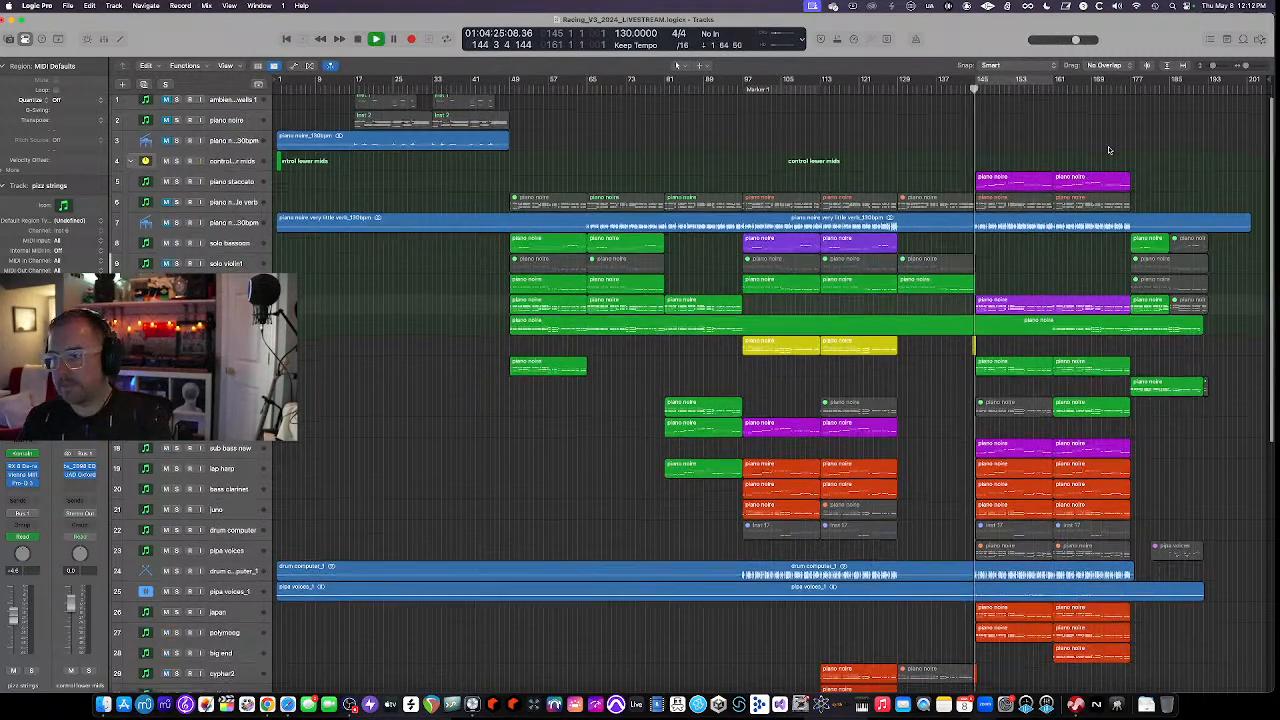
key(space)
scroll(1082, 143, down, 3)
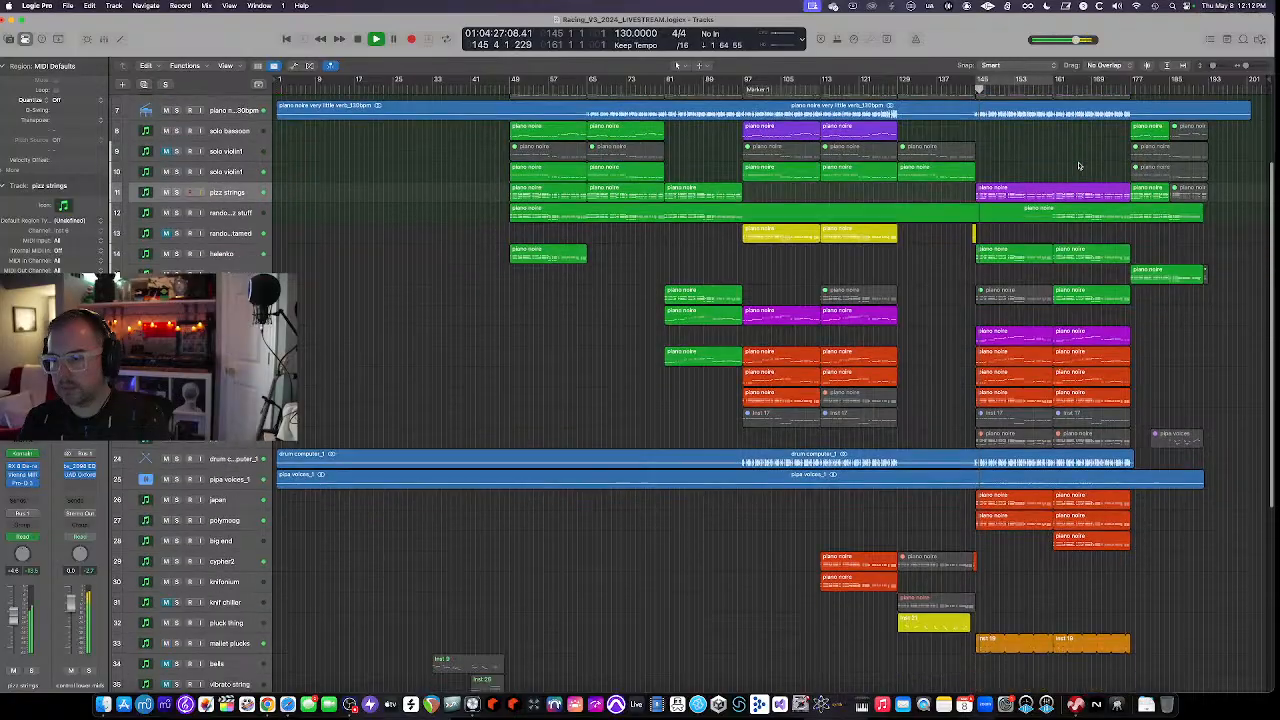
key(space)
Solo the drum computer_1 audio track, play it from bar 146, clear the solo during playback, and stop
click(176, 443)
click(176, 443)
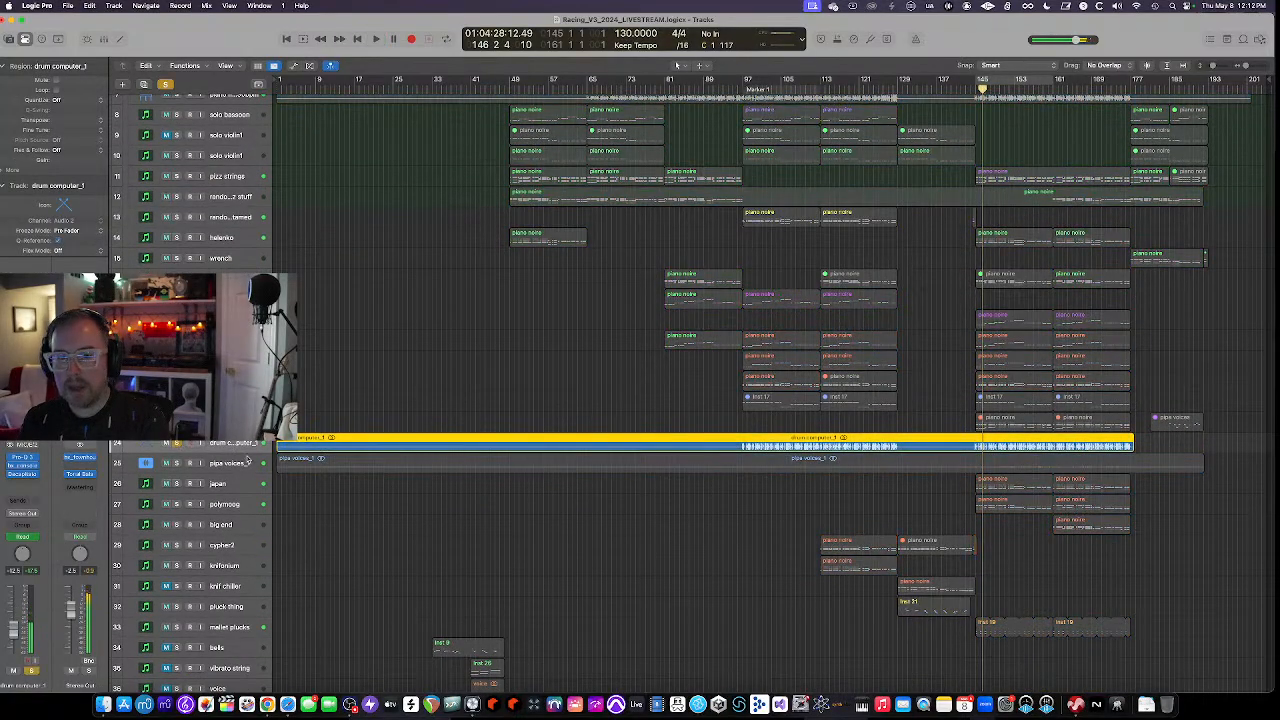
key(space)
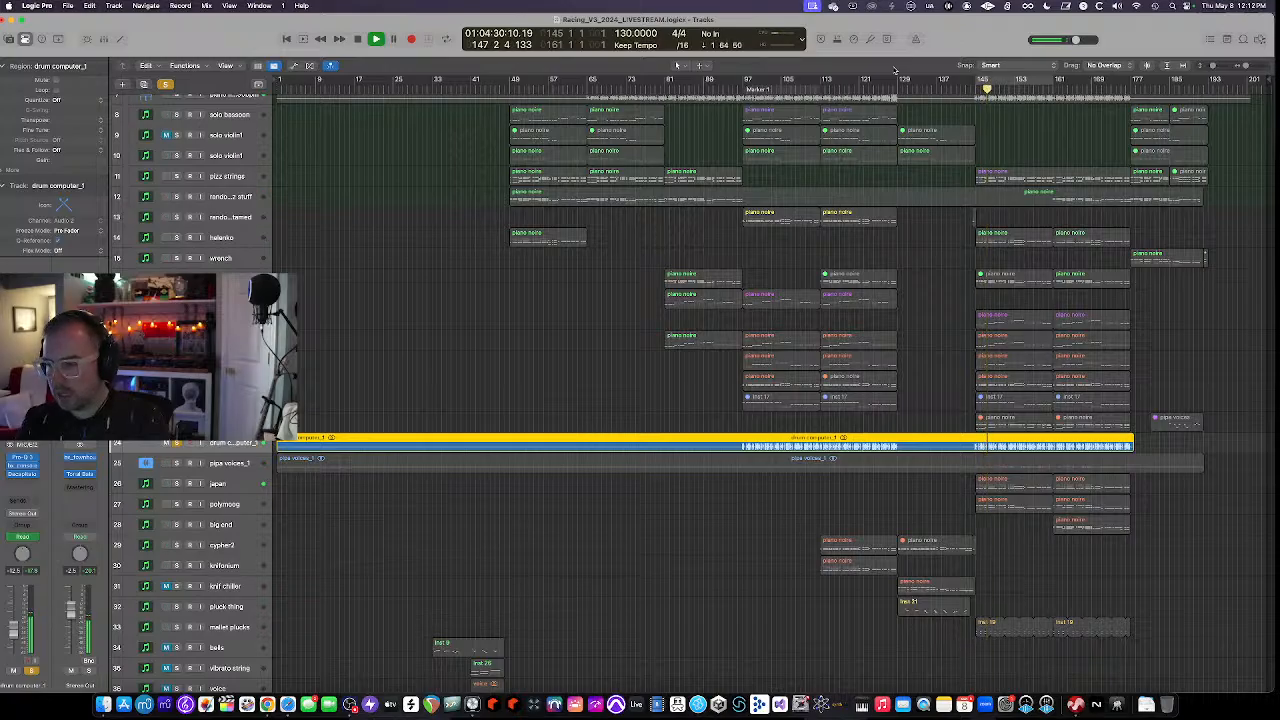
key(s)
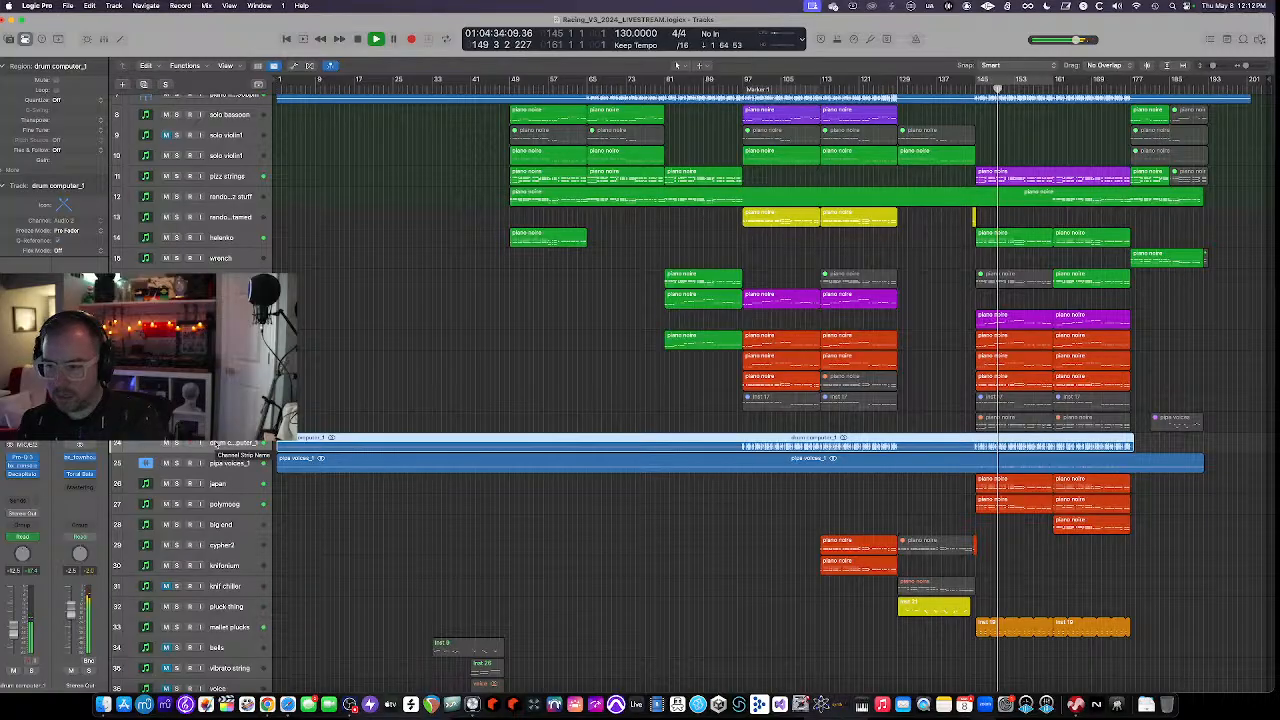
key(space)
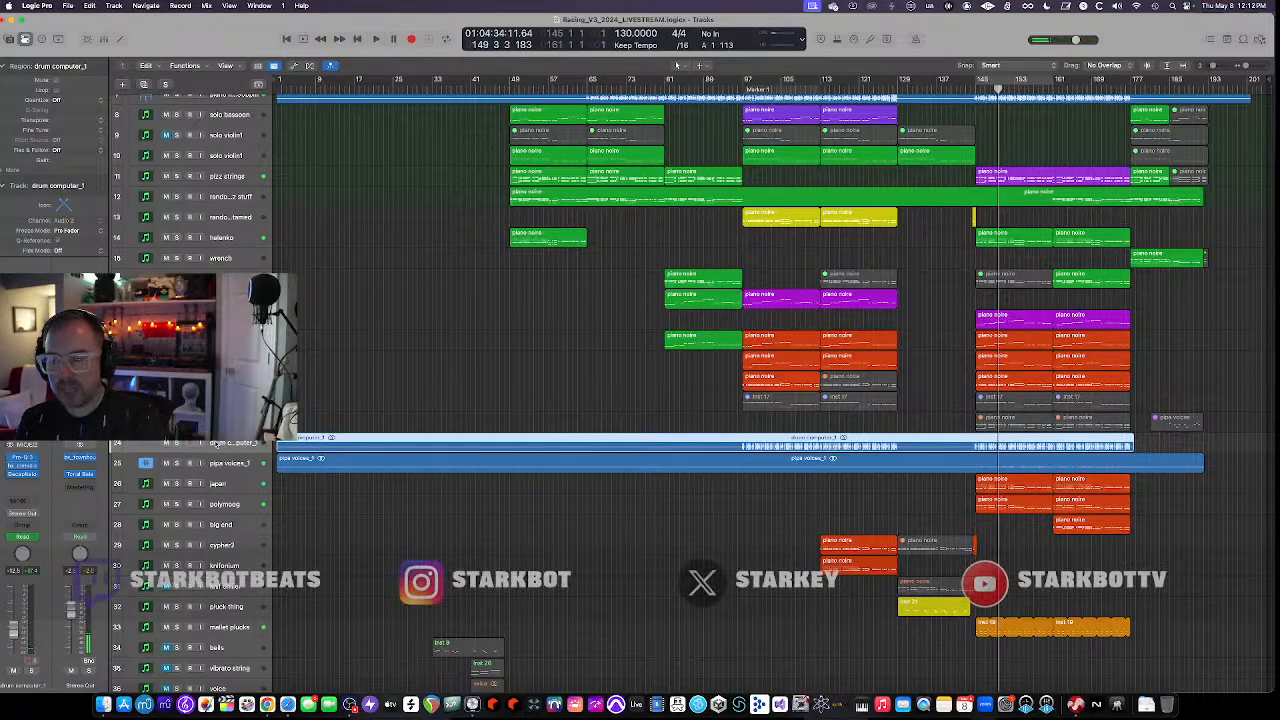
Solo drum computer_1 again from bar 149, clear its solo to hear the full mix, and stop playback
scroll(366, 458, up, 2)
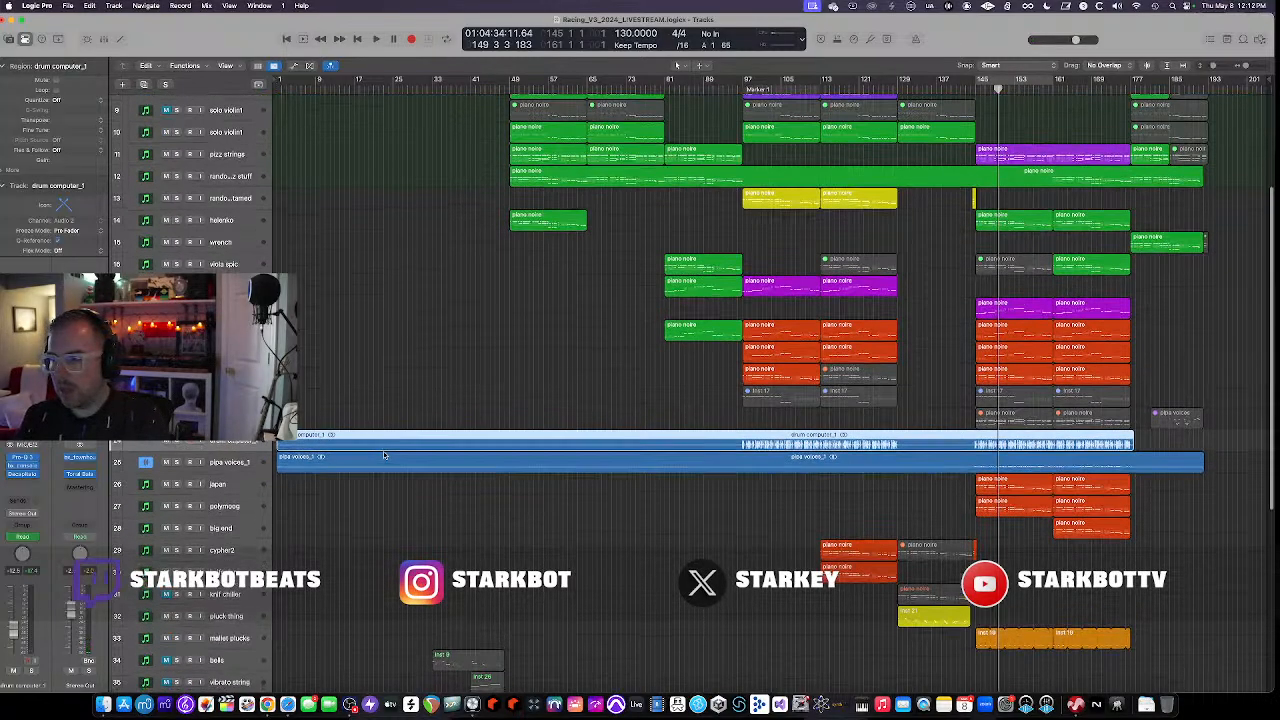
scroll(384, 456, down, 3)
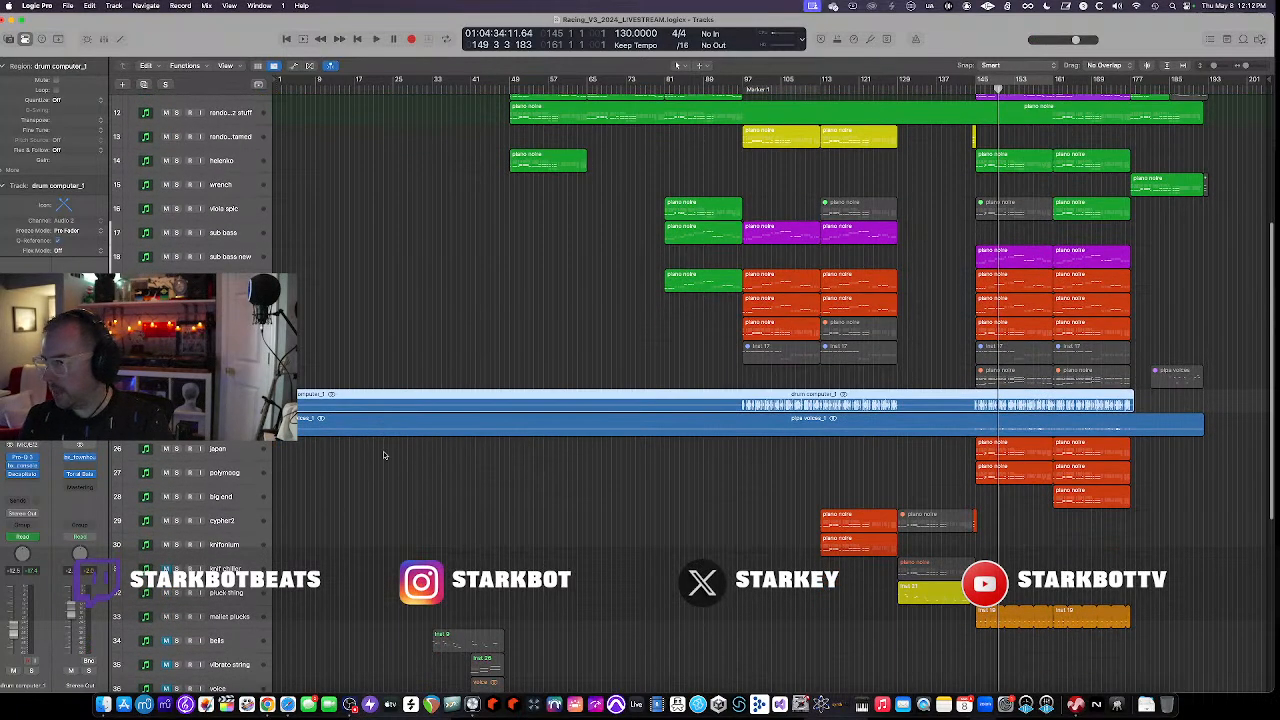
scroll(384, 453, up, 3)
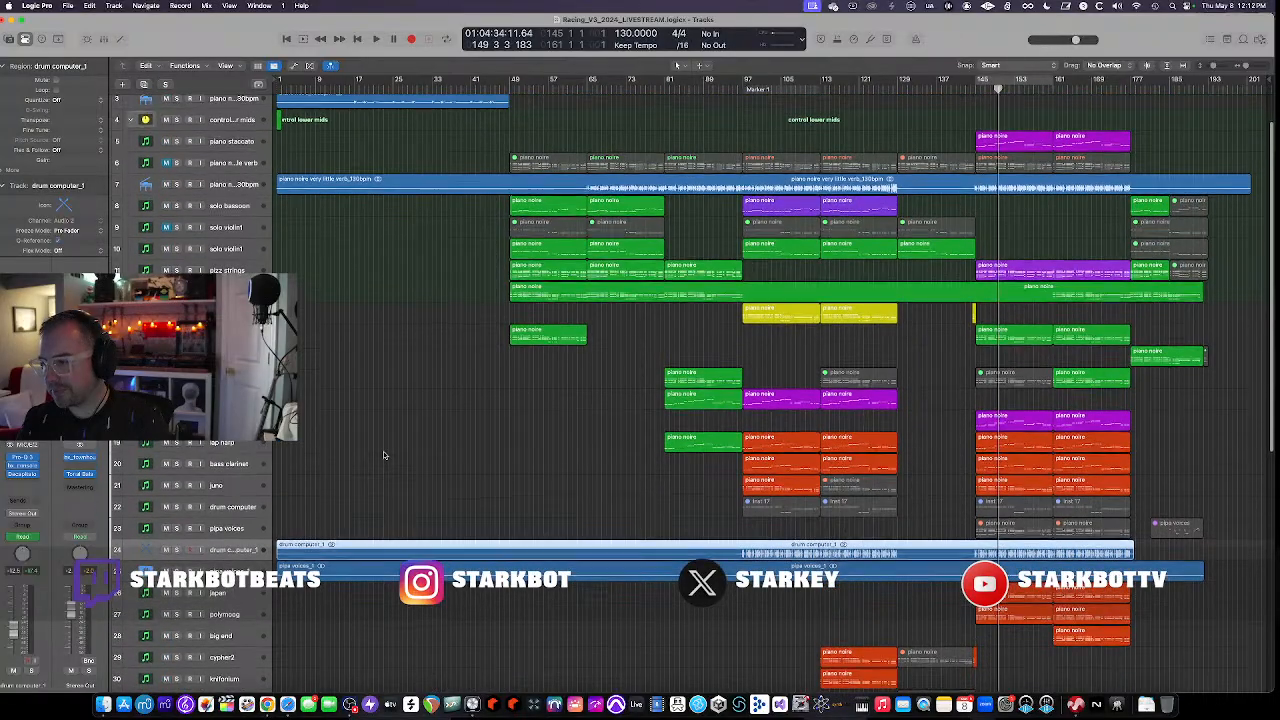
scroll(384, 453, up, 2)
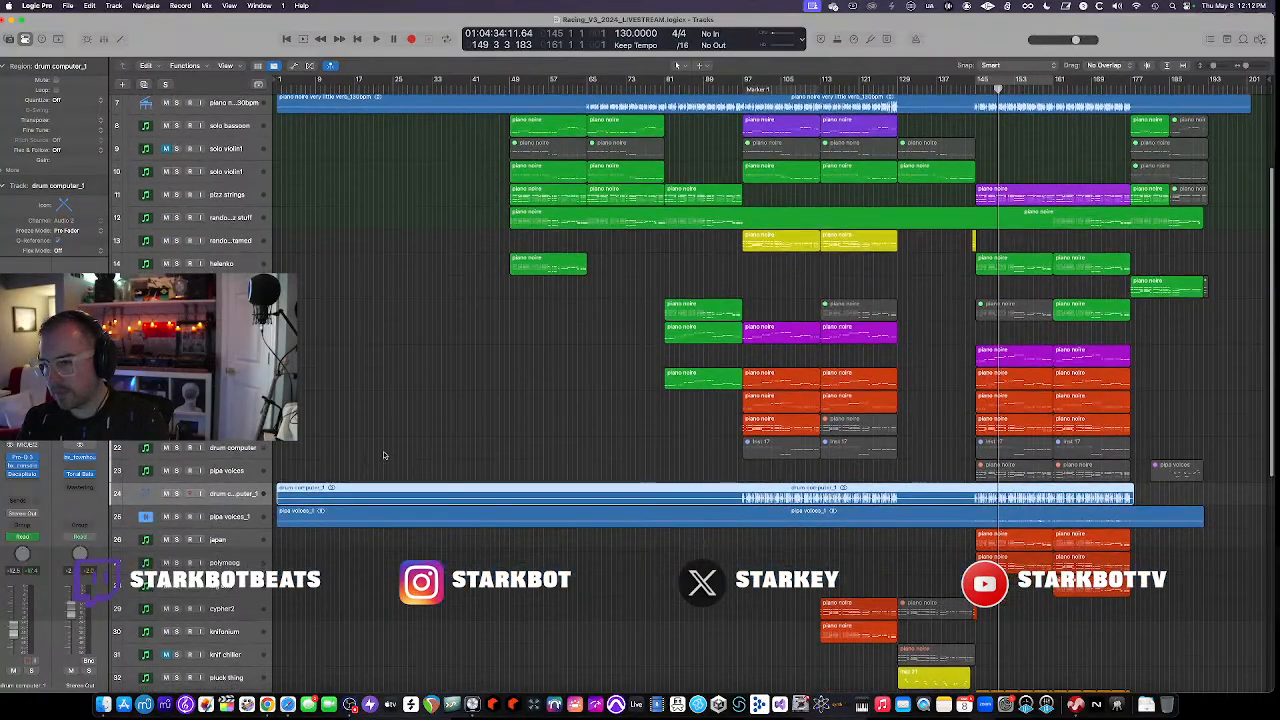
click(177, 494)
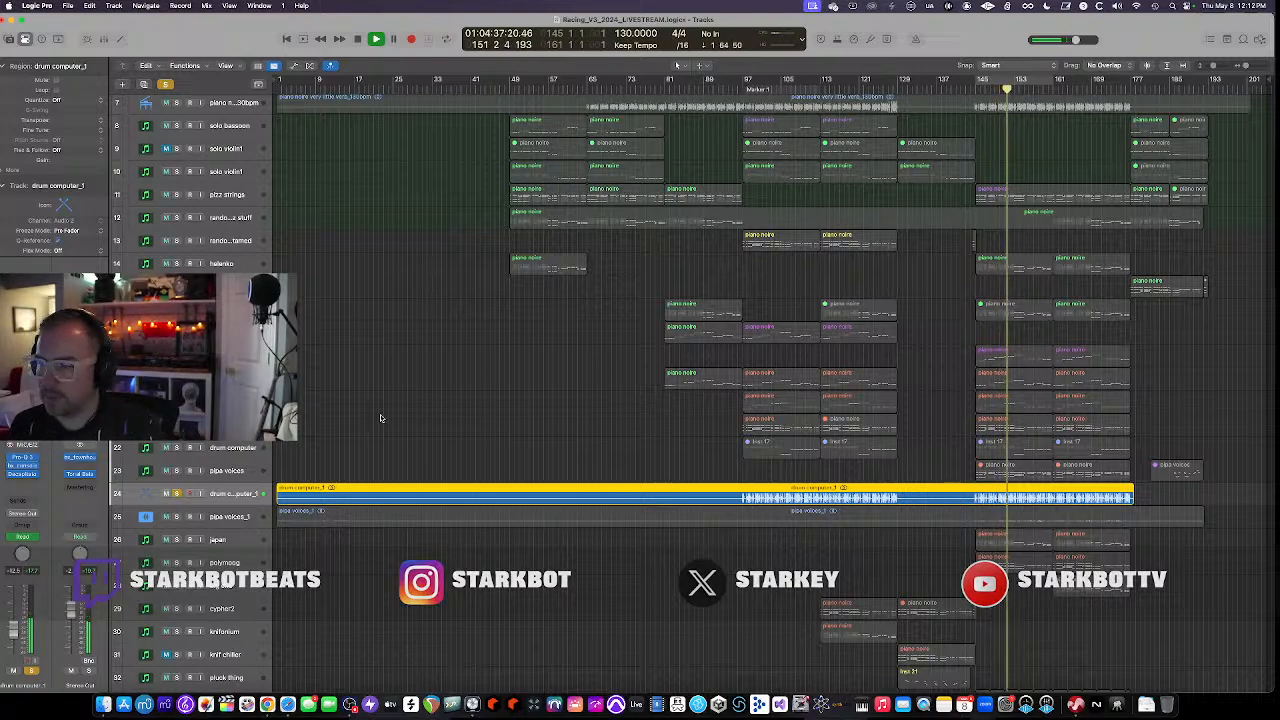
scroll(174, 493, down, 1)
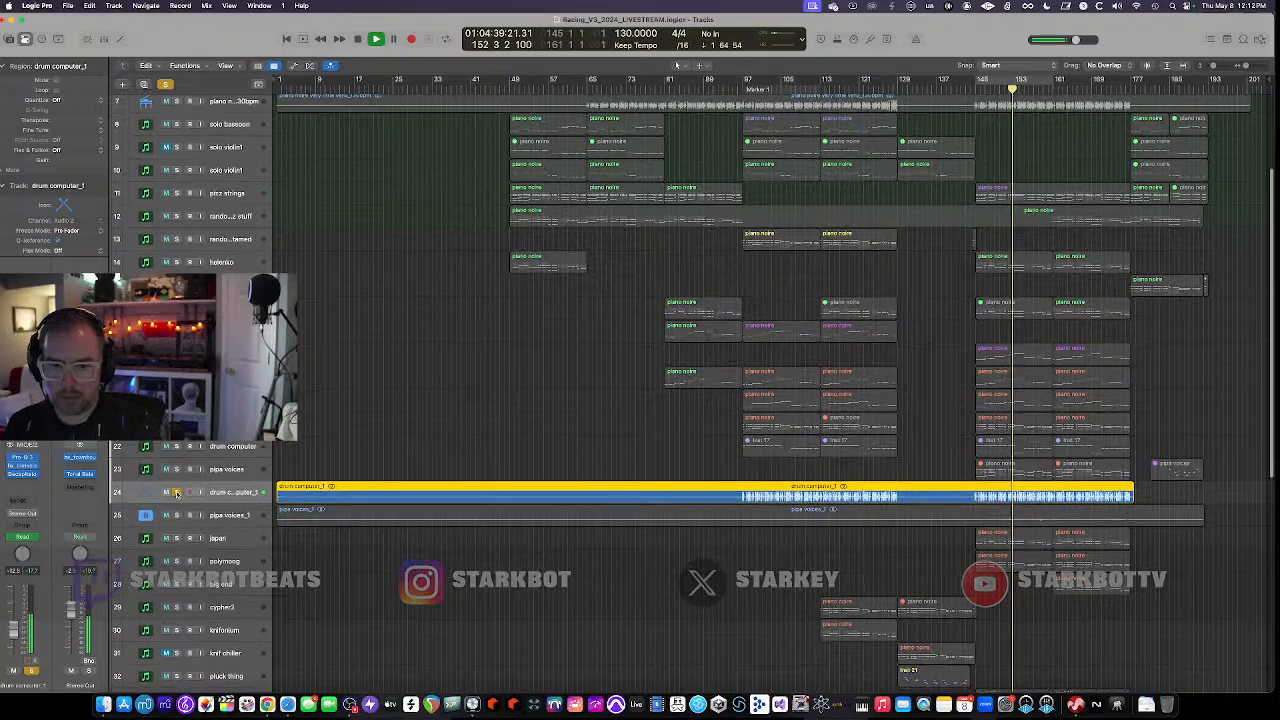
click(177, 493)
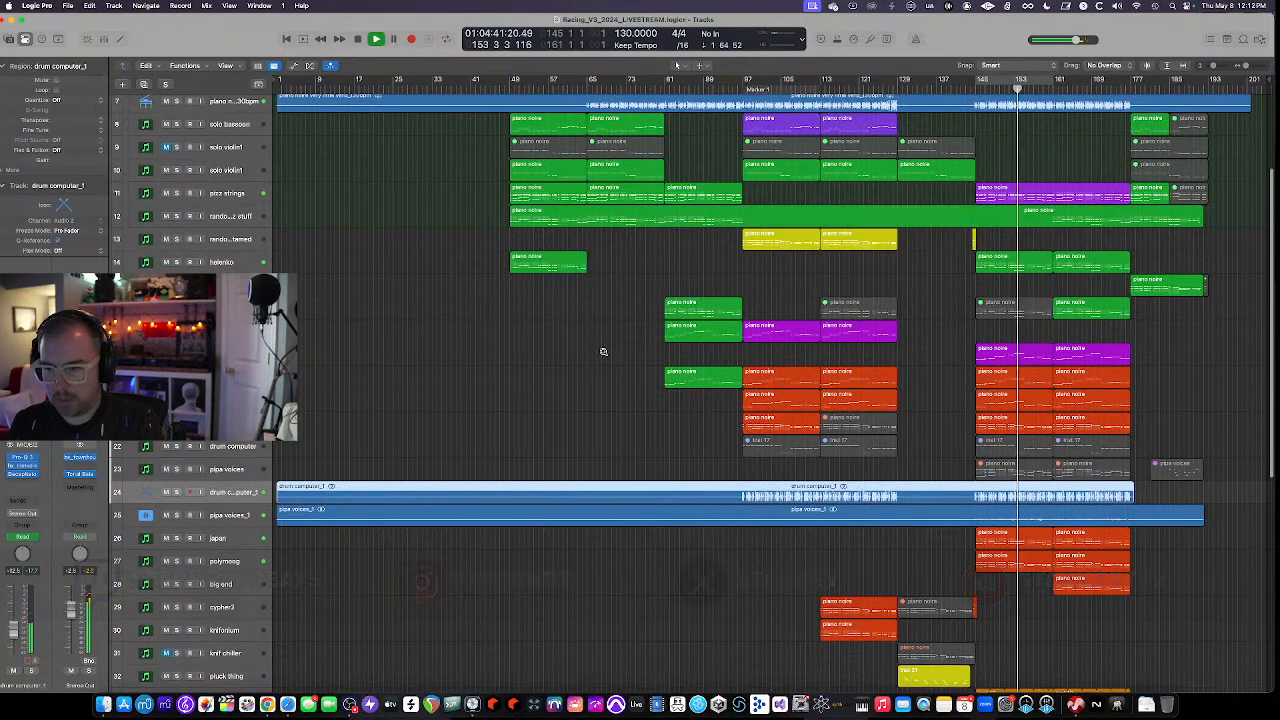
scroll(603, 352, up, 4)
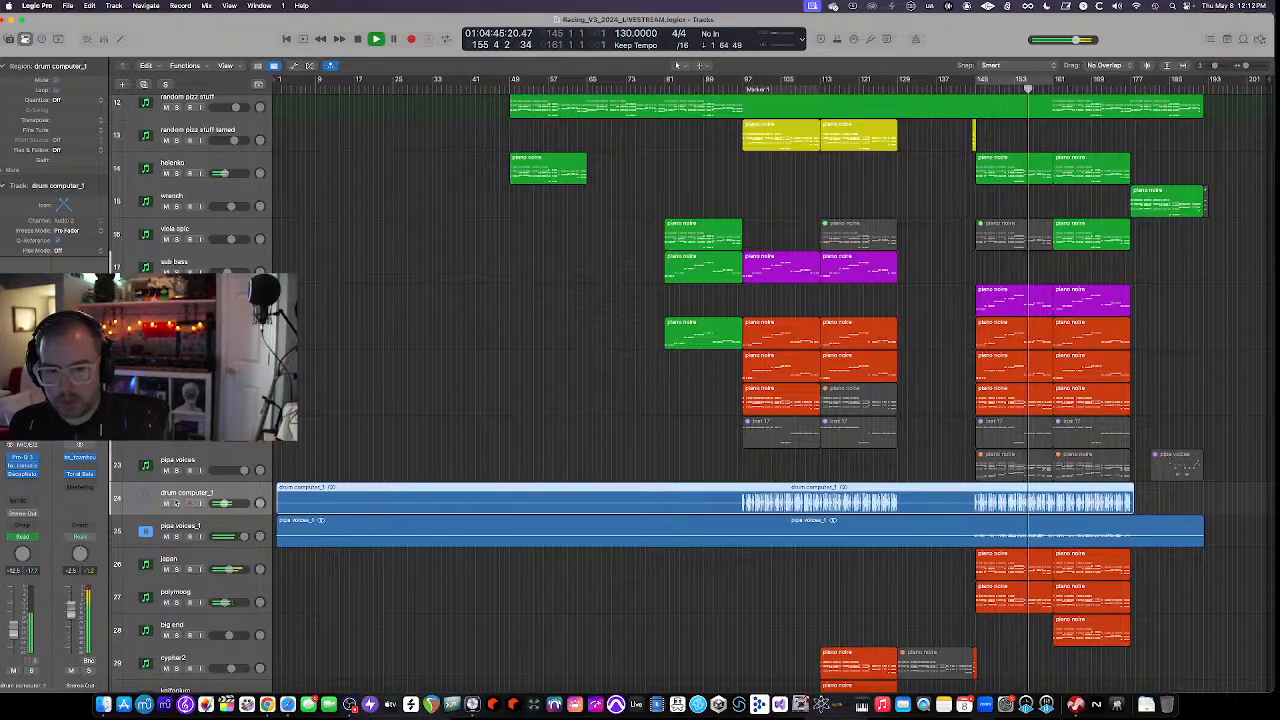
key(space)
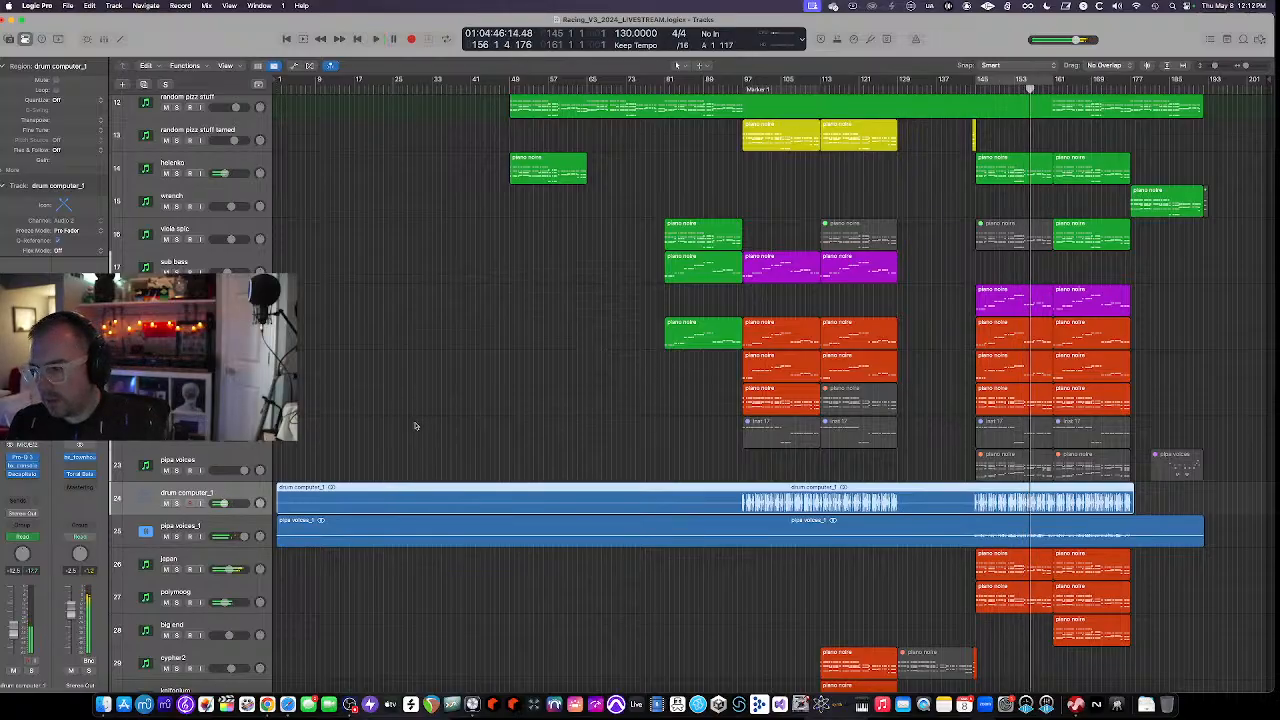
Solo the drum computer_1 and pipa voices_1 audio tracks together and play them from just before bar 145
click(176, 503)
click(176, 537)
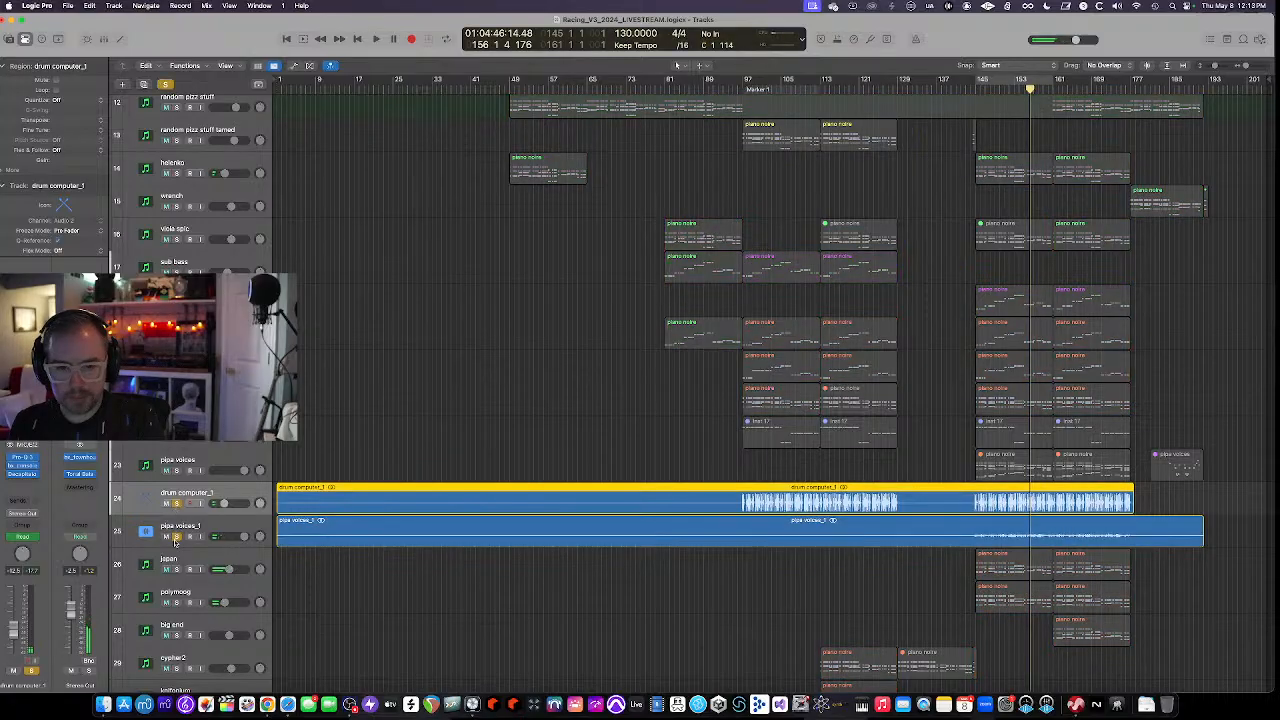
click(975, 89)
key(space)
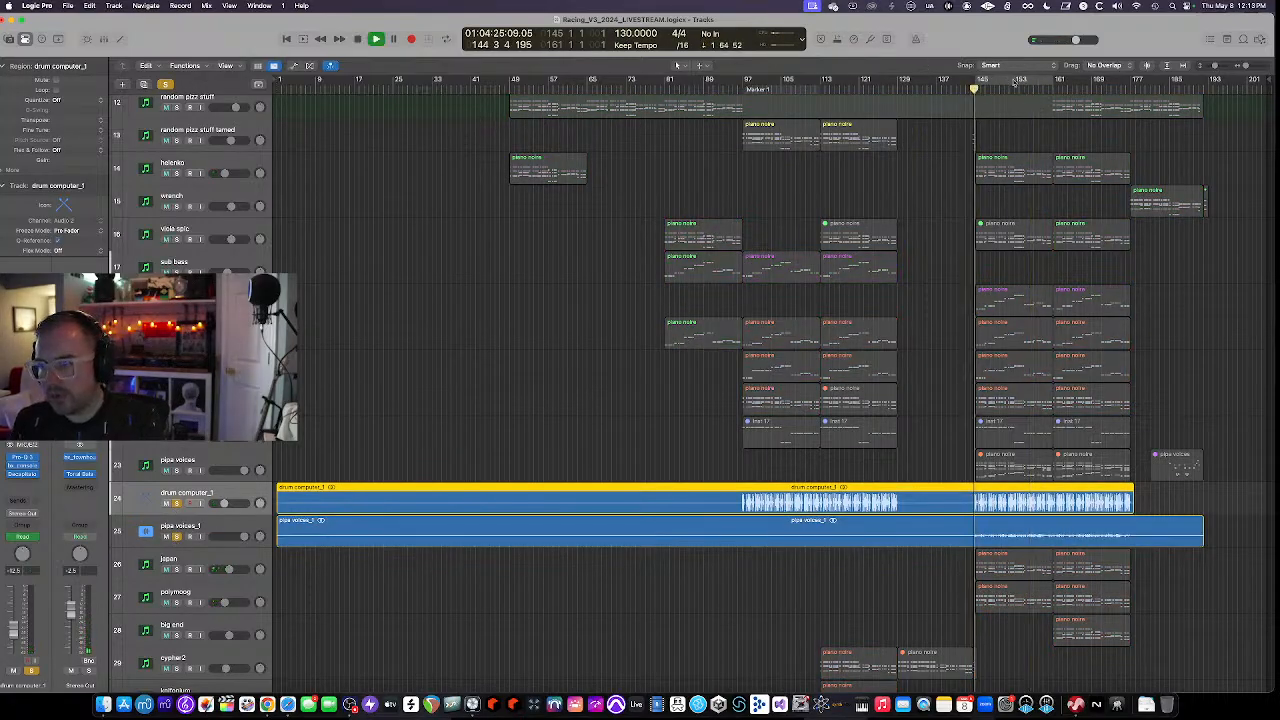
Cycle bars 145 to 161 and clear the solos on pipa voices_1 and drum computer_1
click(1013, 79)
scroll(676, 65, up, 3)
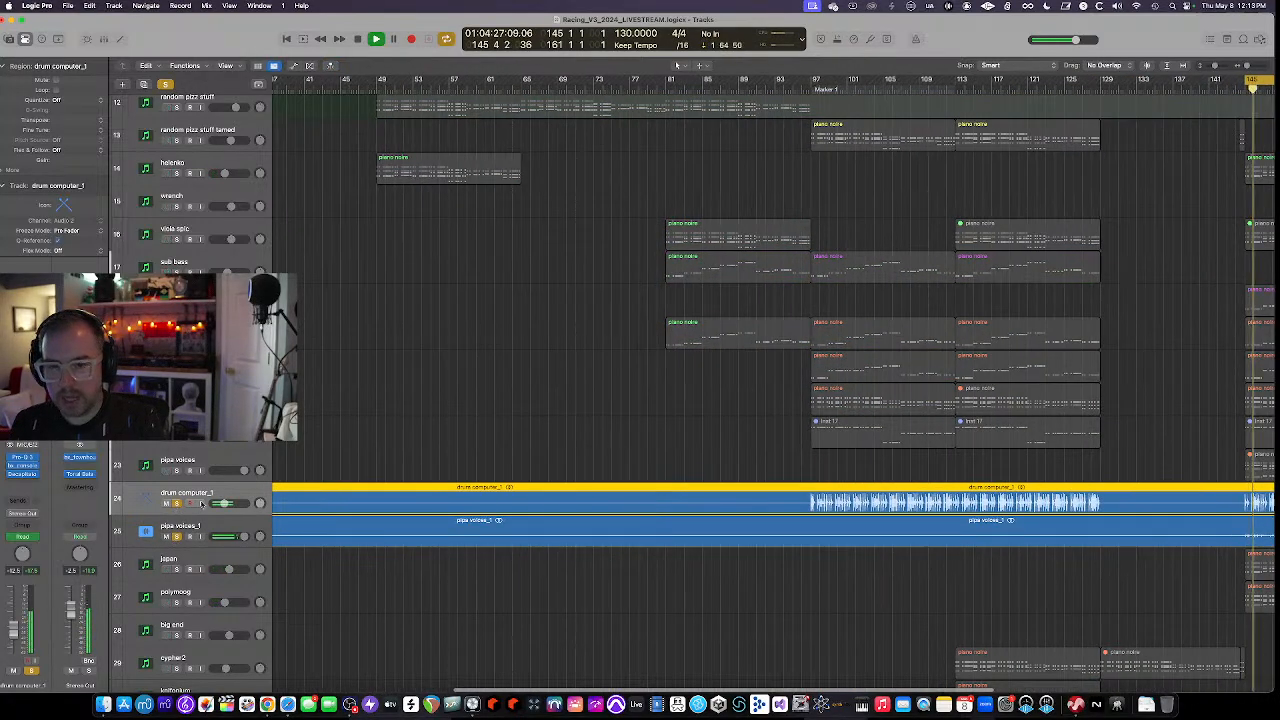
click(176, 537)
click(176, 504)
Solo the helenko track during playback, move the cycle range to bars 161 to 177, and clear the solo
scroll(566, 365, up, 5)
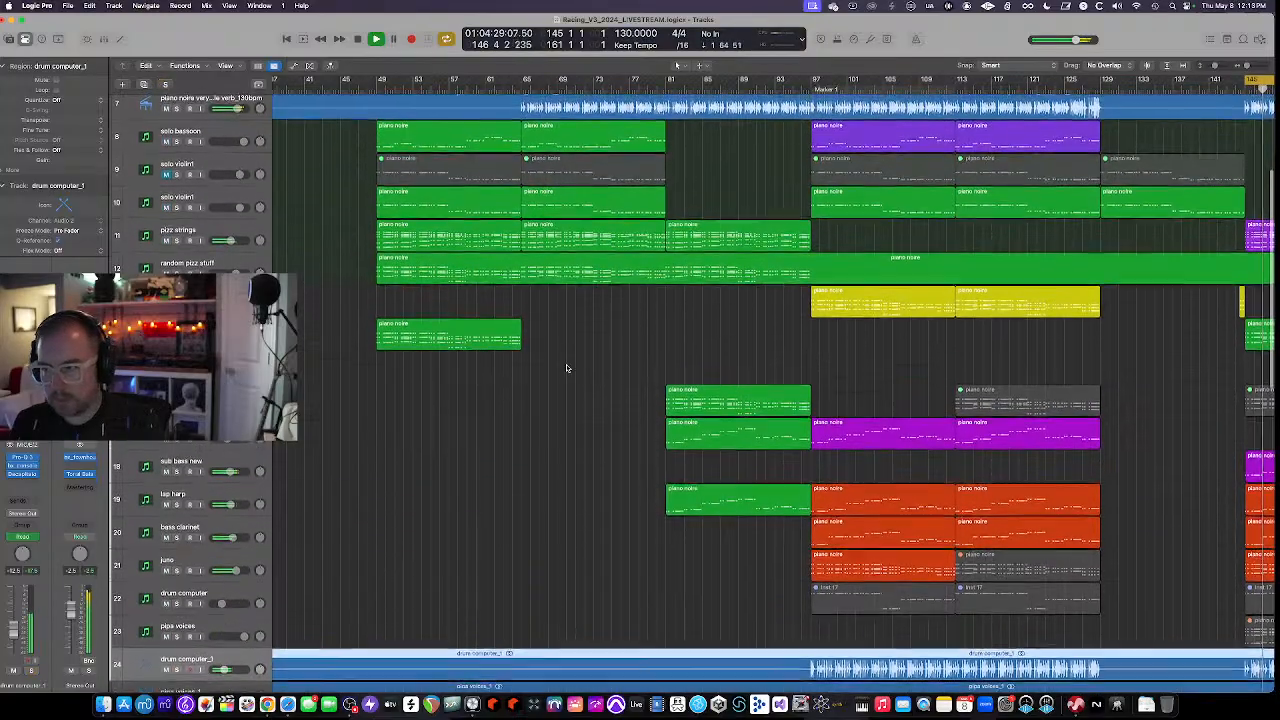
scroll(566, 367, down, 3)
scroll(557, 367, right, 5)
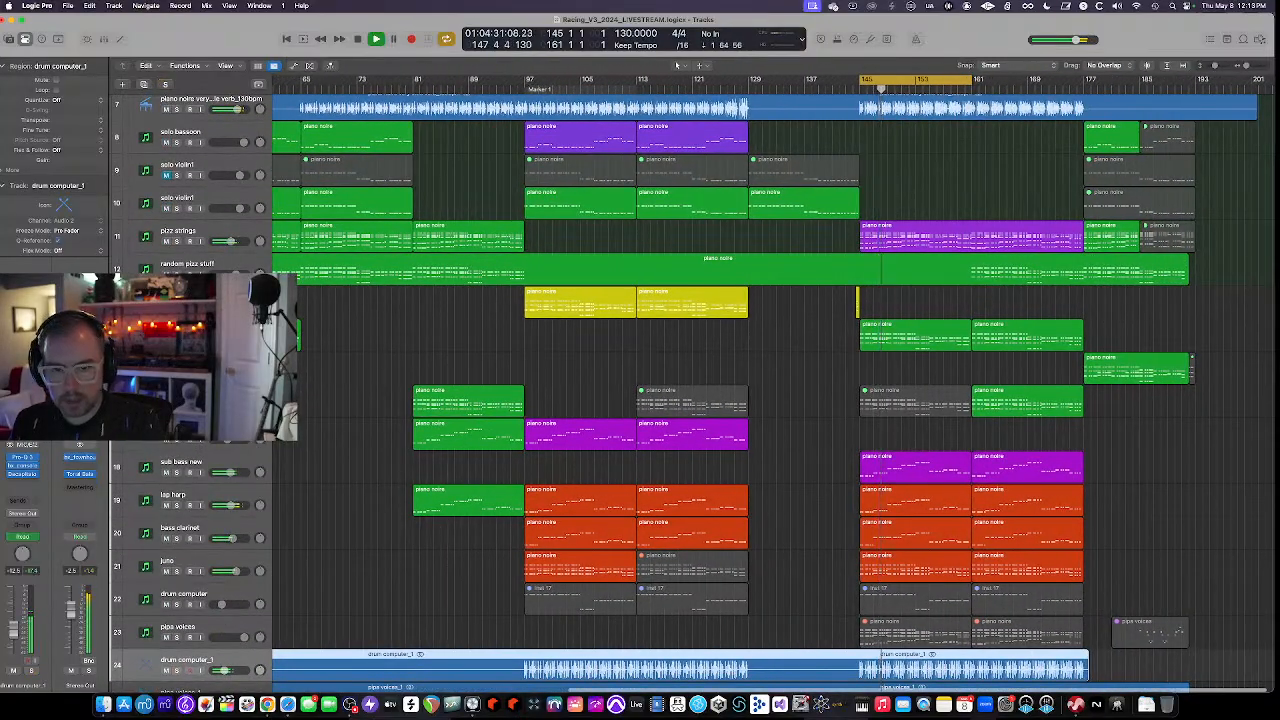
click(177, 341)
click(185, 330)
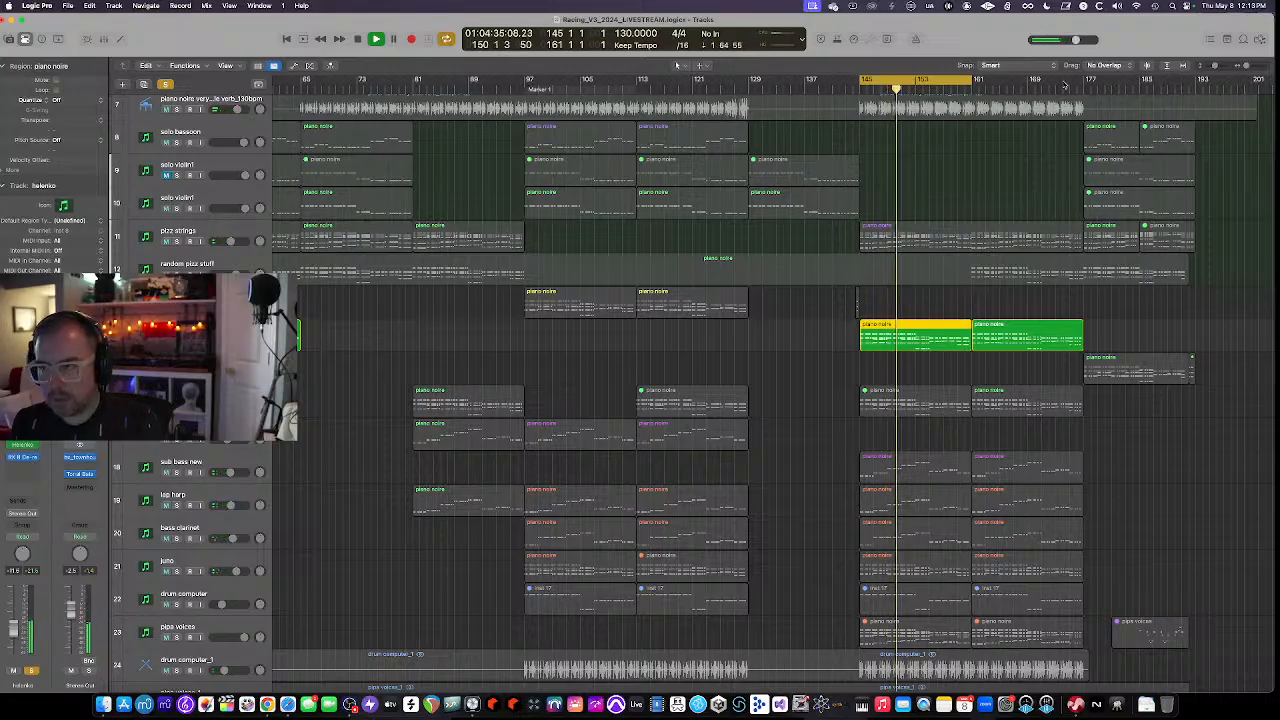
drag(950, 78, 1062, 78)
key(ctrl+s)
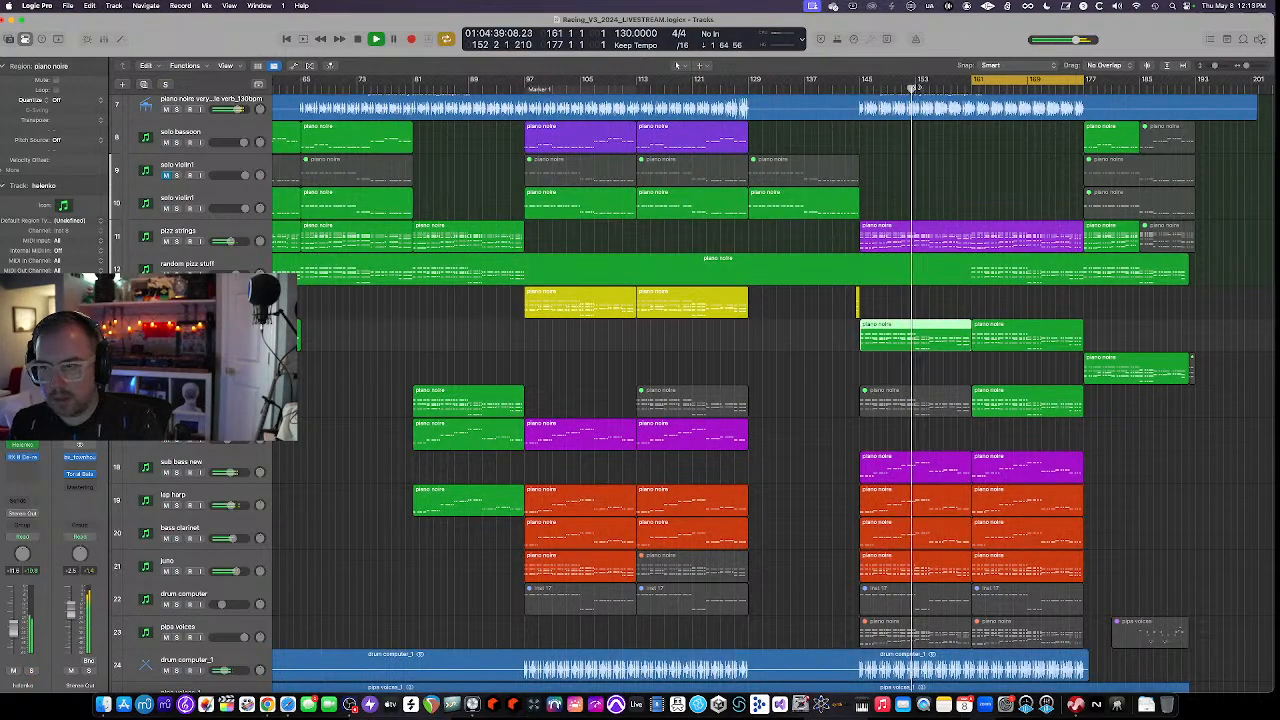
Play from bar 161, briefly solo the random pizz stuff track, and clear its solo
key(space)
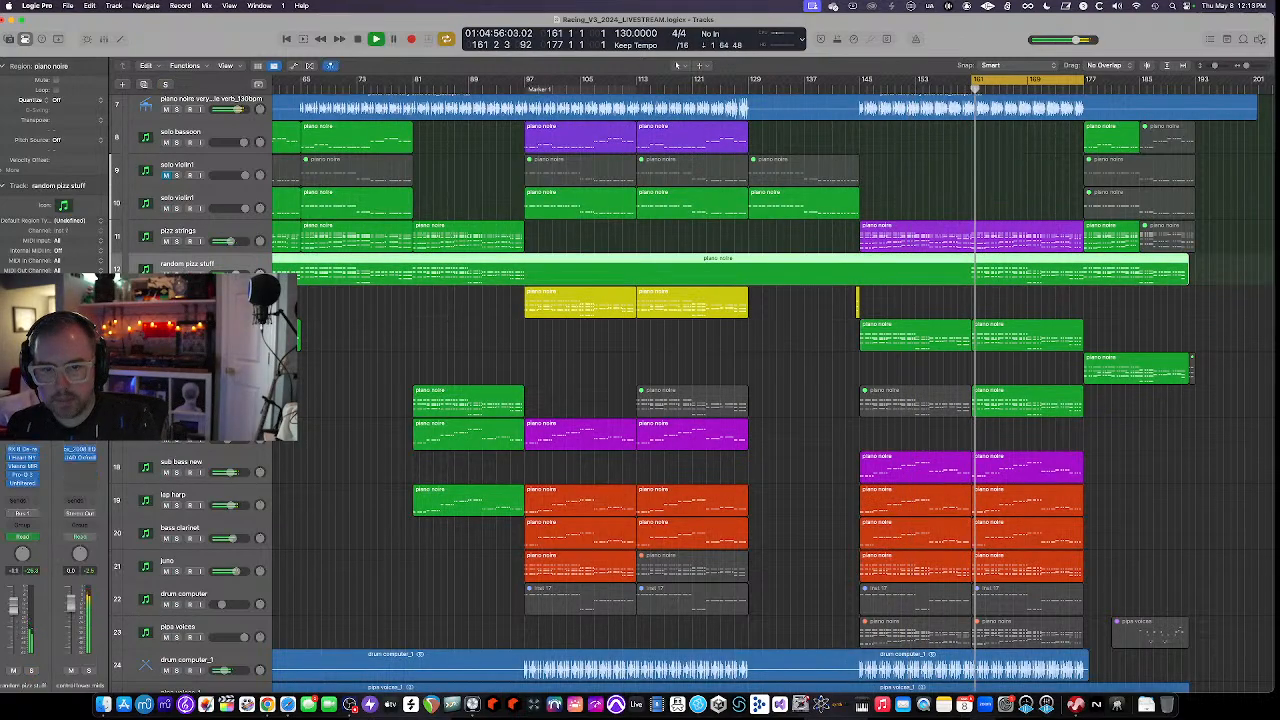
key(Up)
key(ctrl+s)
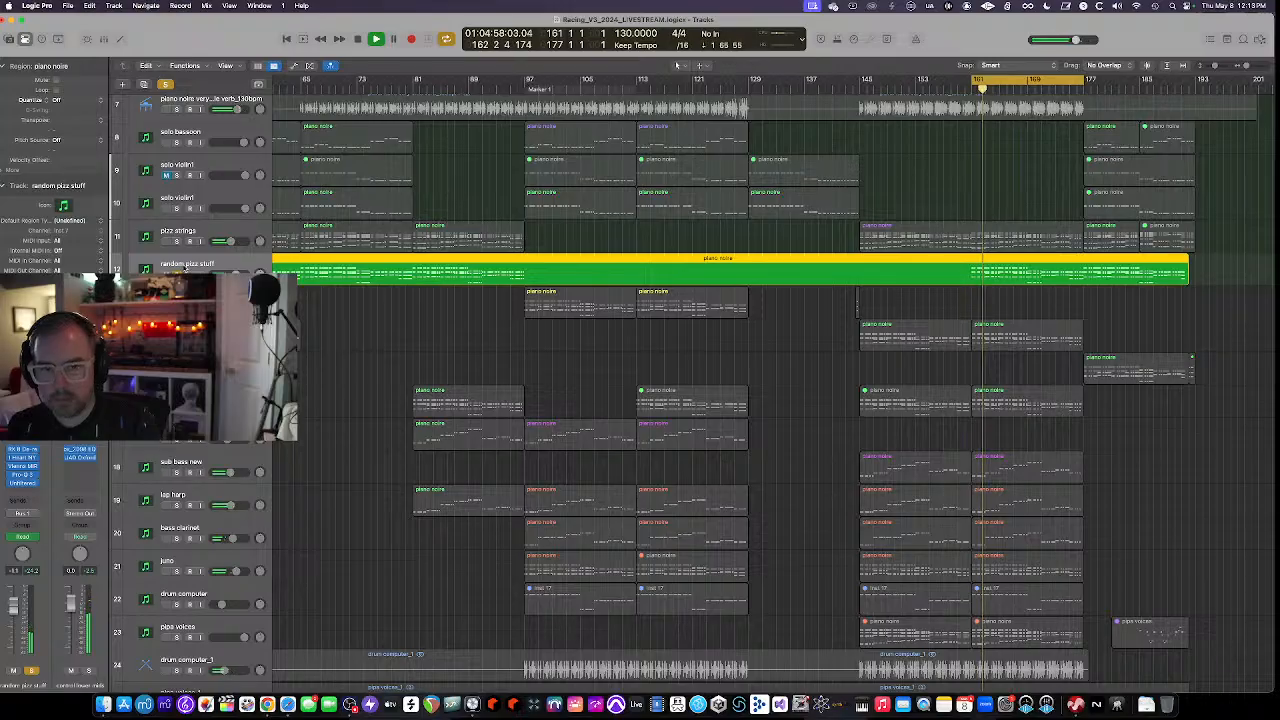
key(ctrl+s)
Solo the piano staccato track, view its Kontakt instrument, close the plugin window, and clear the solo
scroll(262, 218, up, 5)
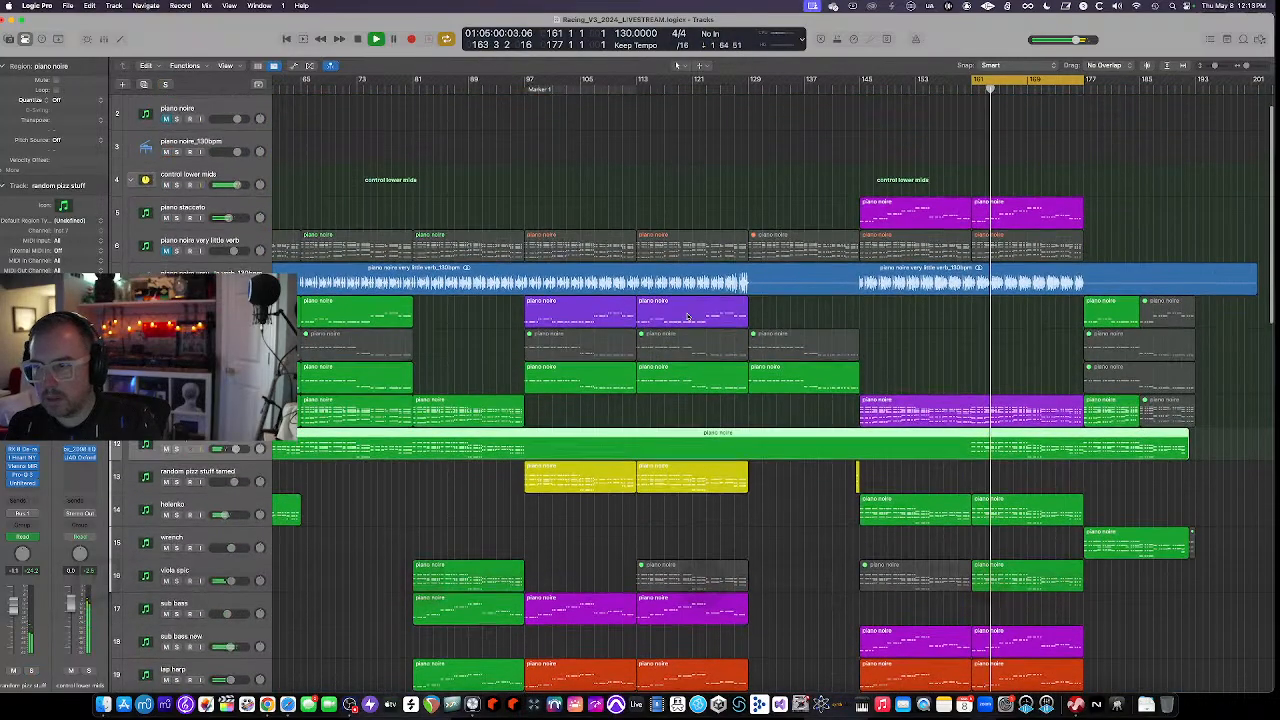
click(177, 220)
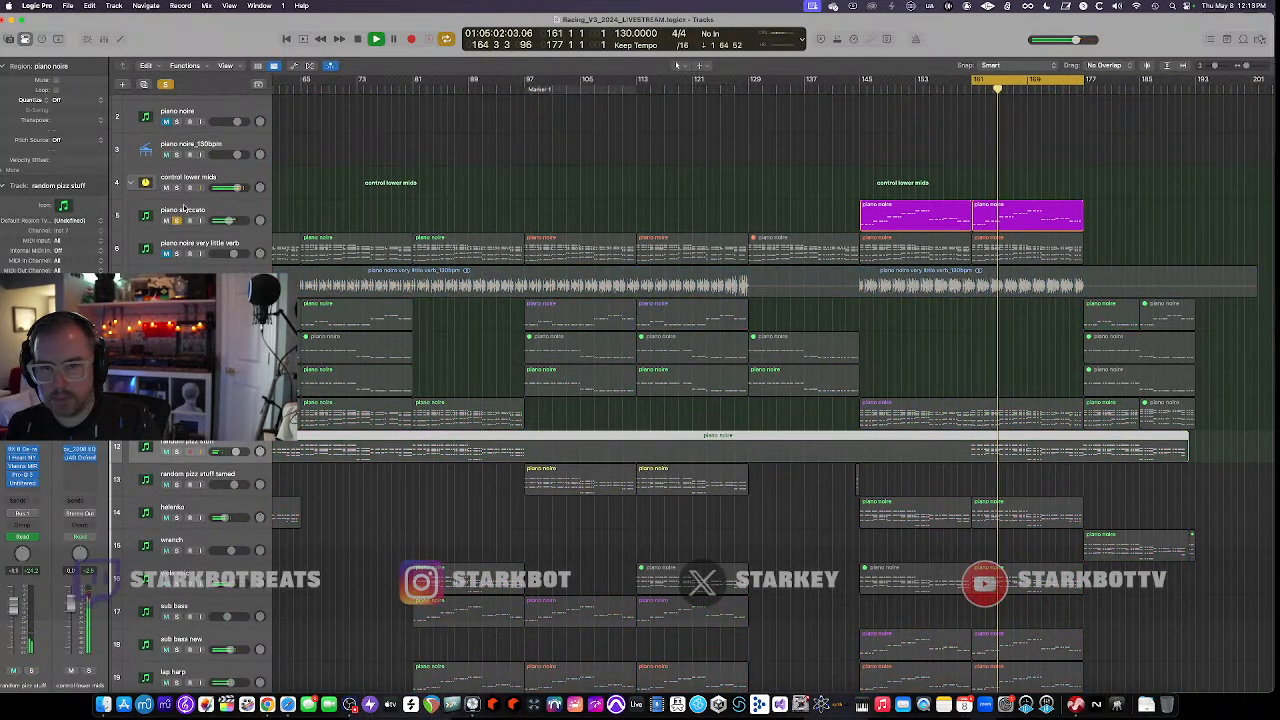
click(184, 209)
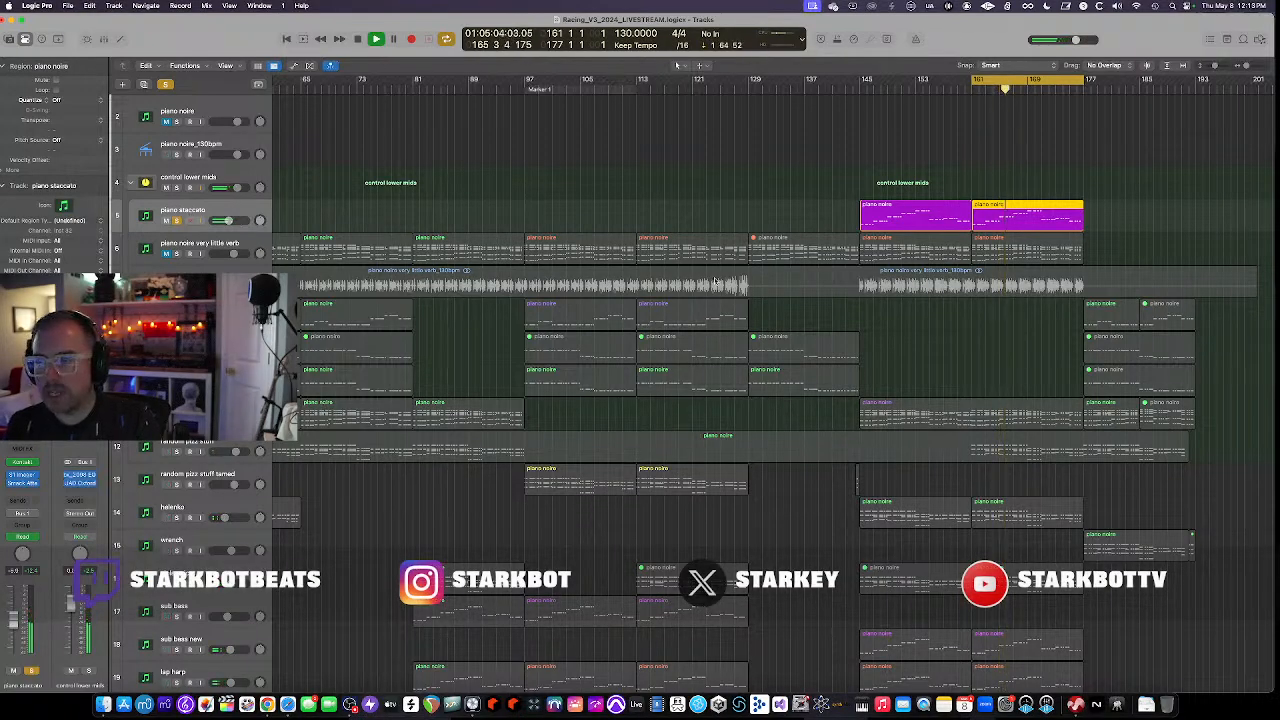
scroll(414, 344, up, 1)
click(19, 465)
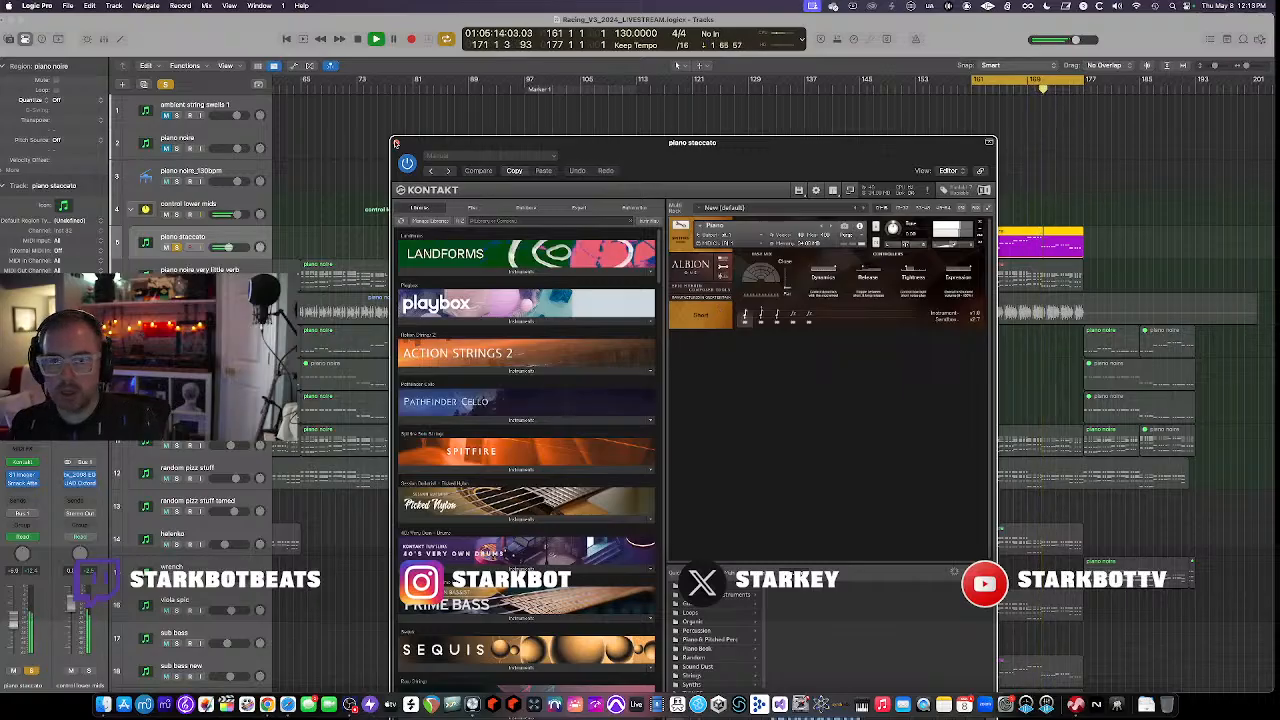
click(396, 142)
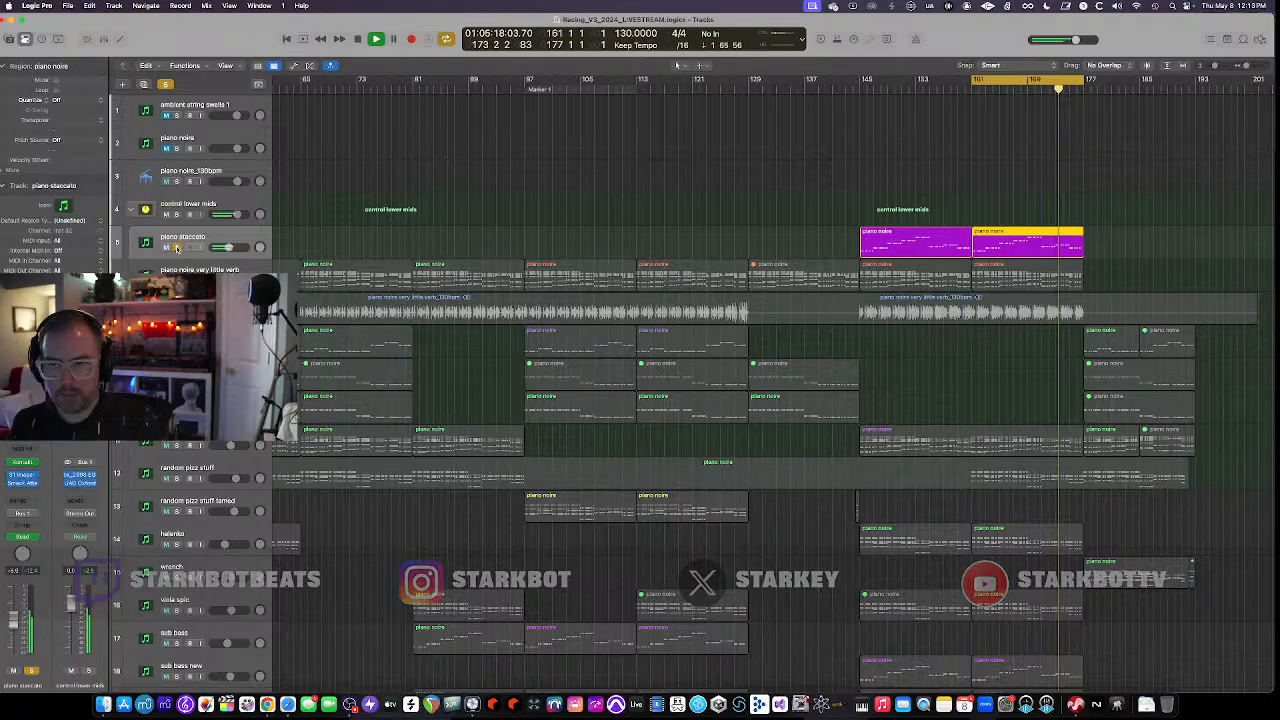
click(176, 247)
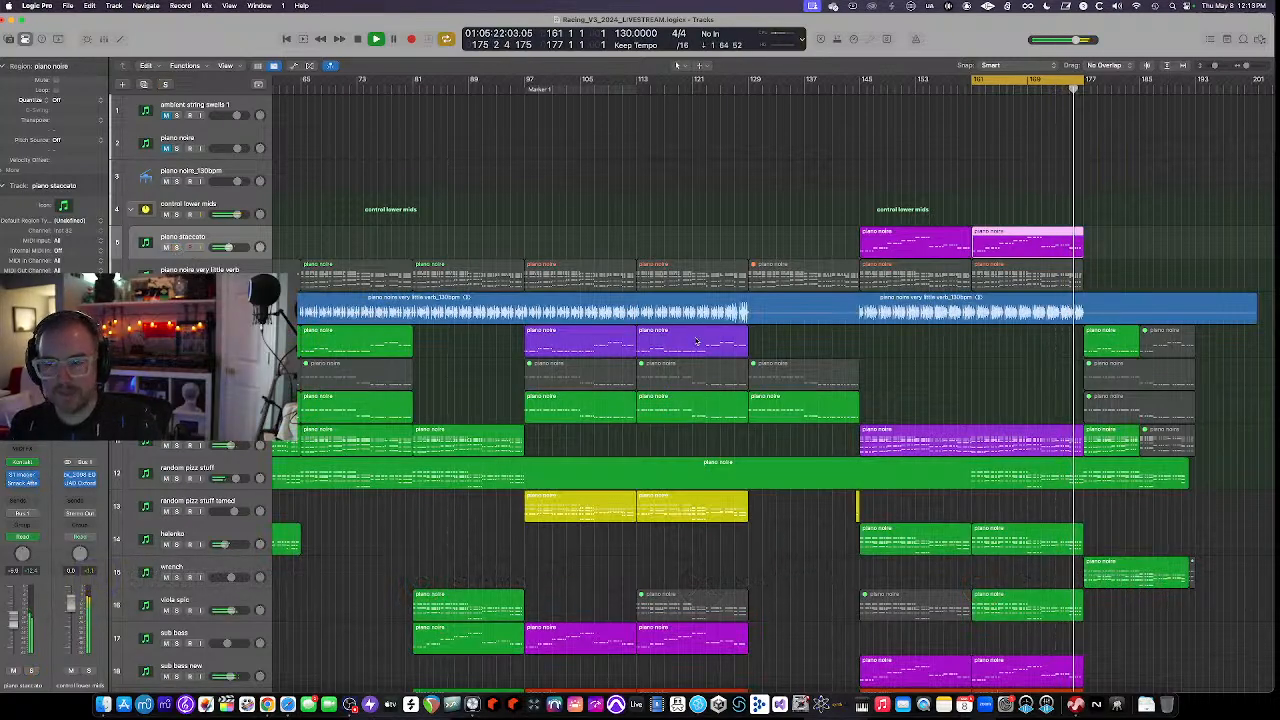
Solo the pizz strings track, play it from bar 161, and return to the full mix
scroll(700, 335, down, 4)
scroll(696, 341, down, 1)
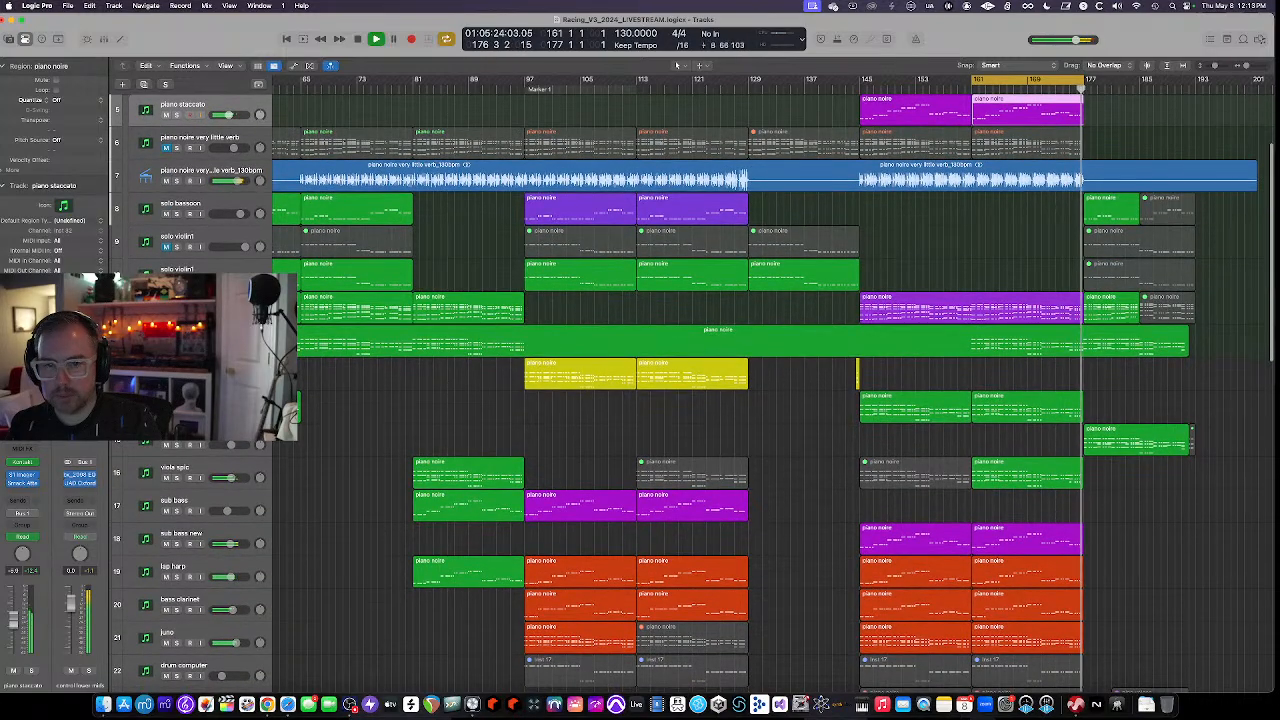
click(210, 305)
key(s)
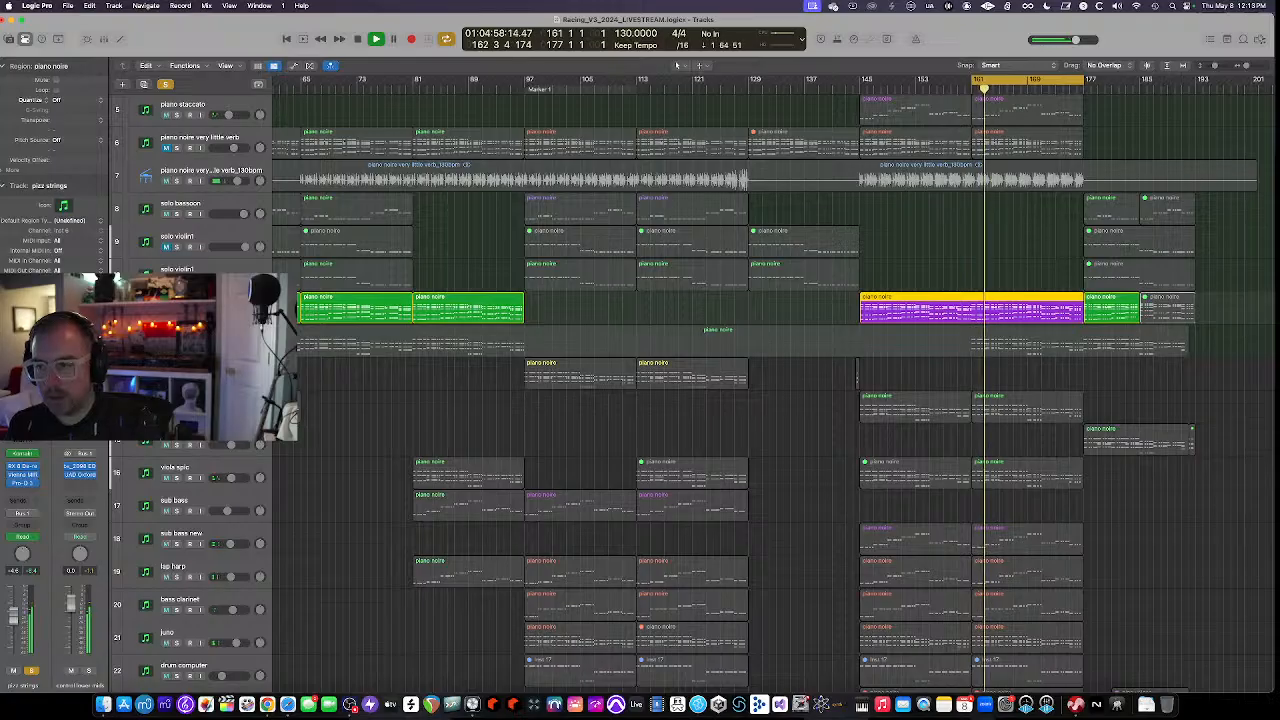
scroll(676, 64, down, 2)
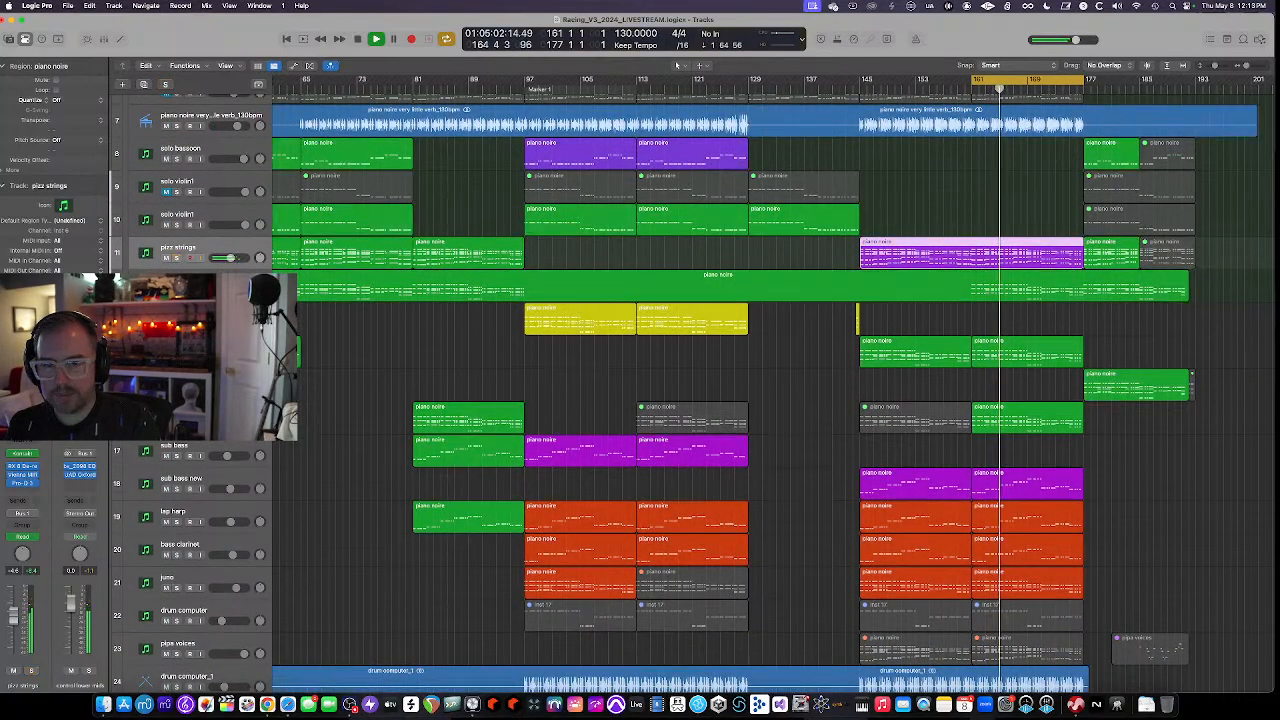
Briefly solo the random pizz stuff track again during playback and clear the solo
key(s)
key(s)
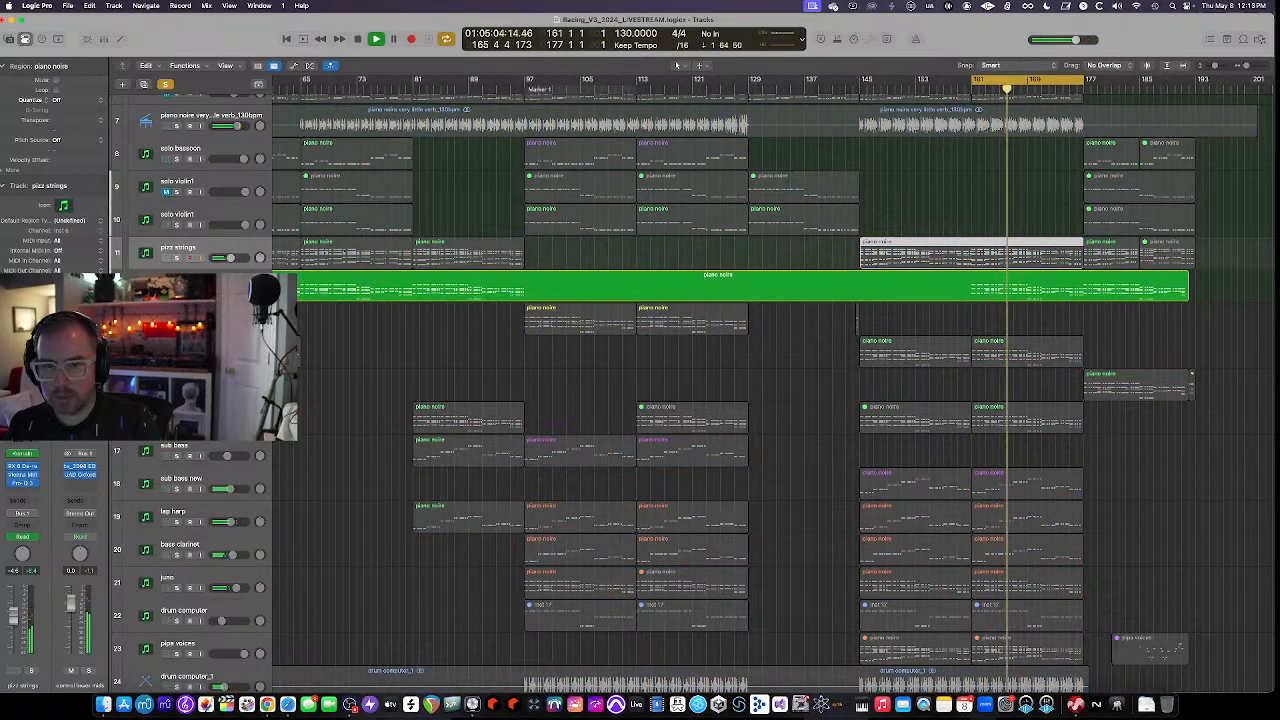
key(s)
scroll(676, 64, down, 2)
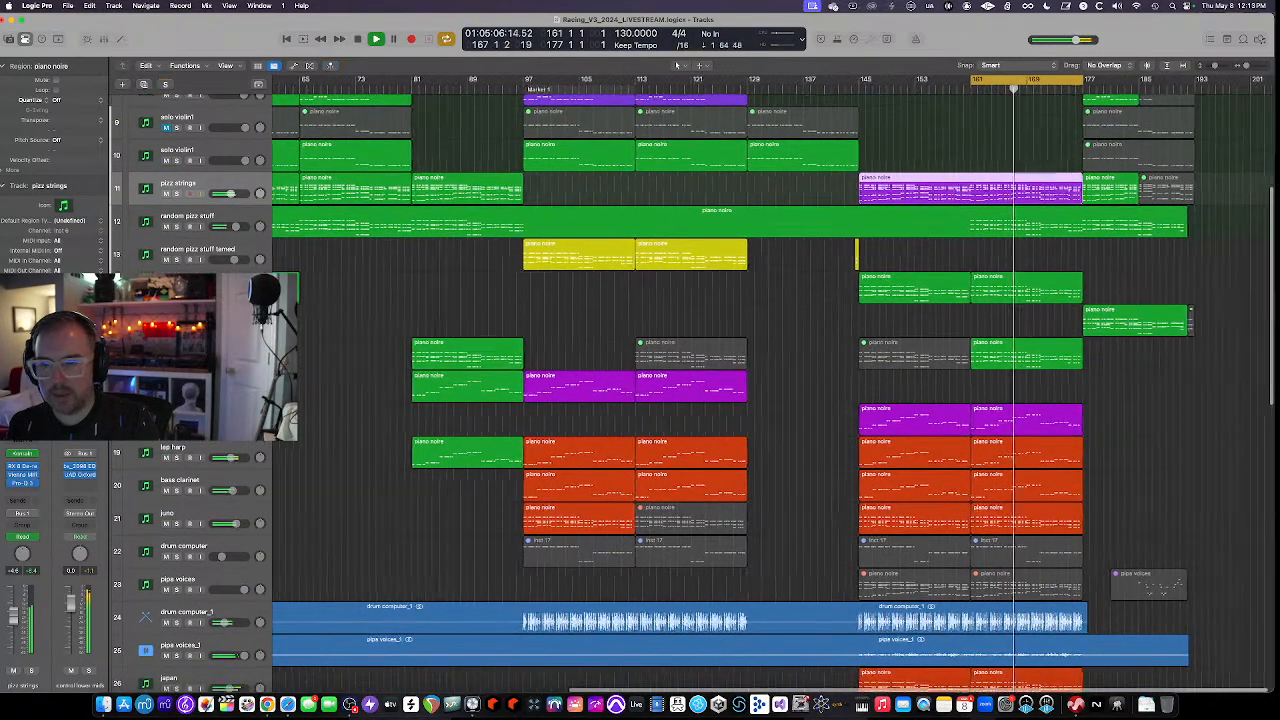
Solo the viola spic track, listen to it within the bar 161 to 177 cycle, and clear the solo
key(s)
click(195, 348)
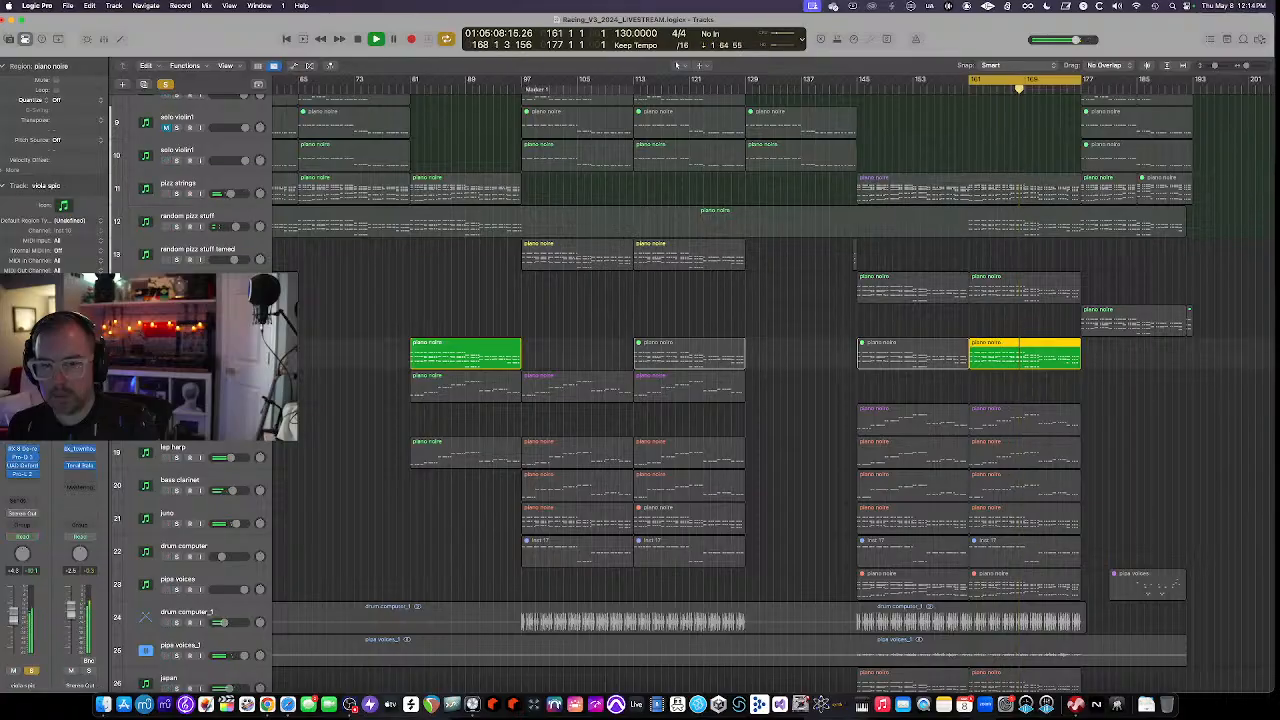
scroll(337, 377, down, 3)
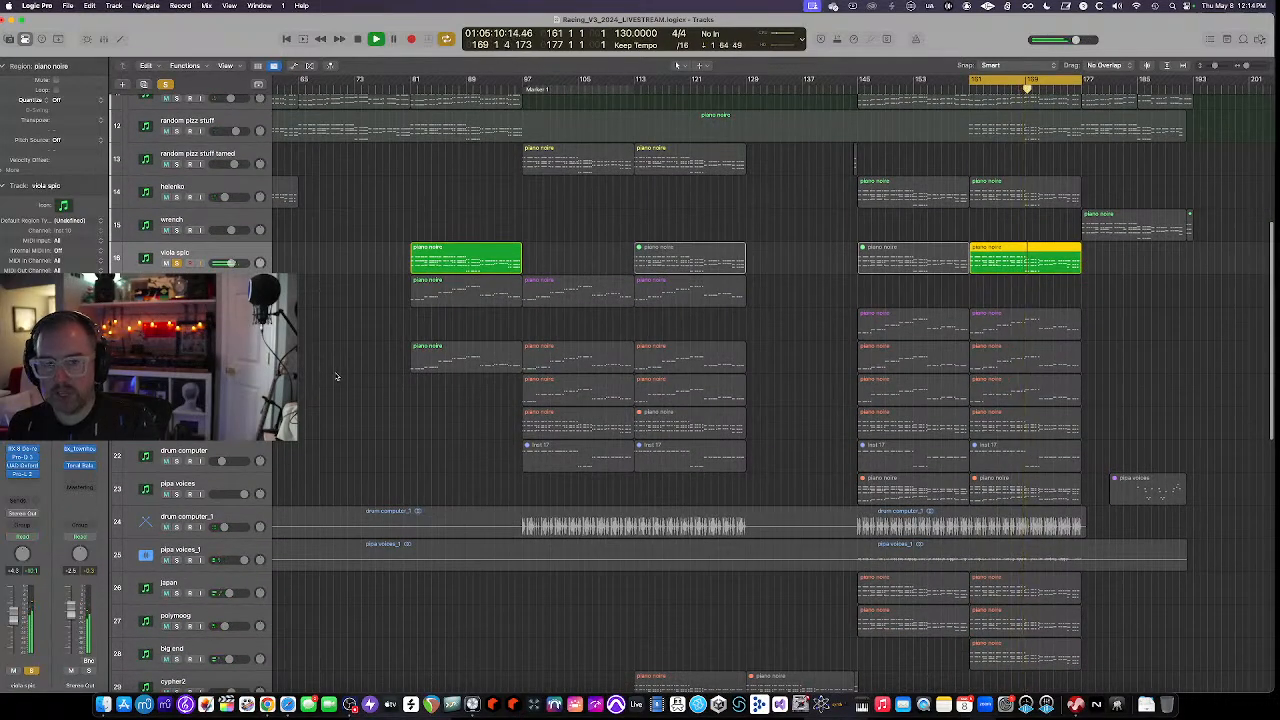
key(super+Left)
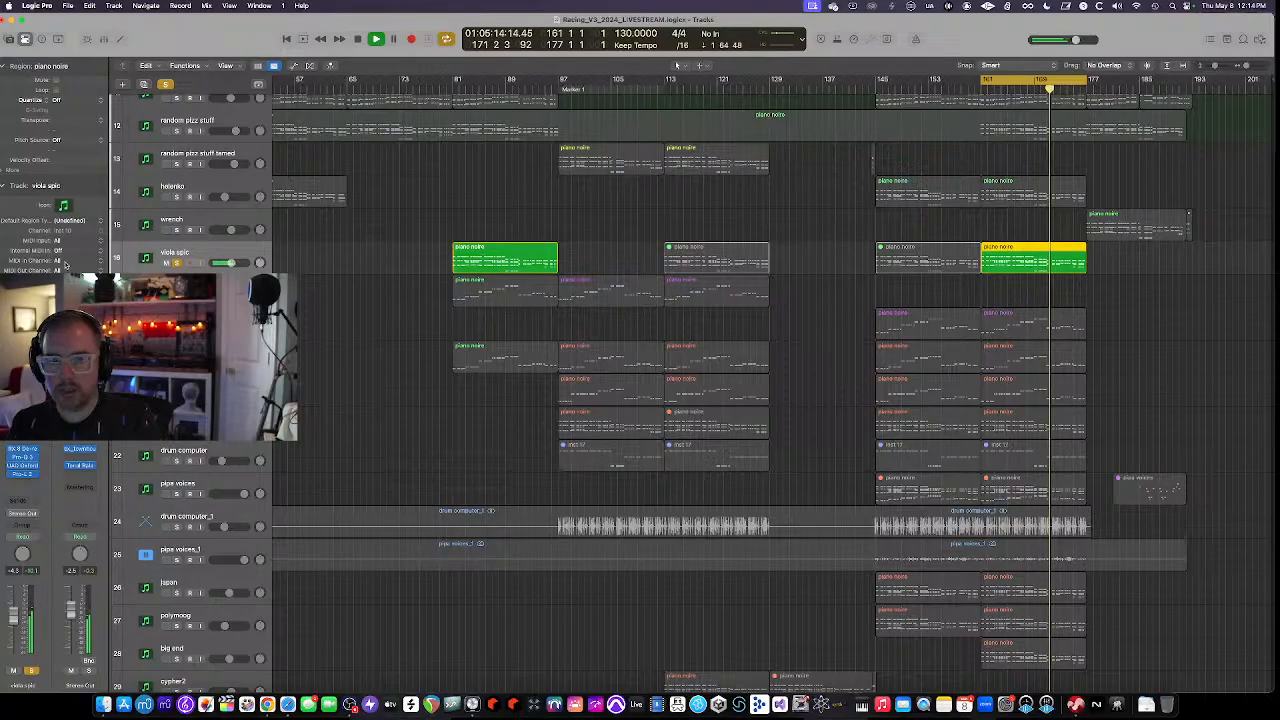
key(s)
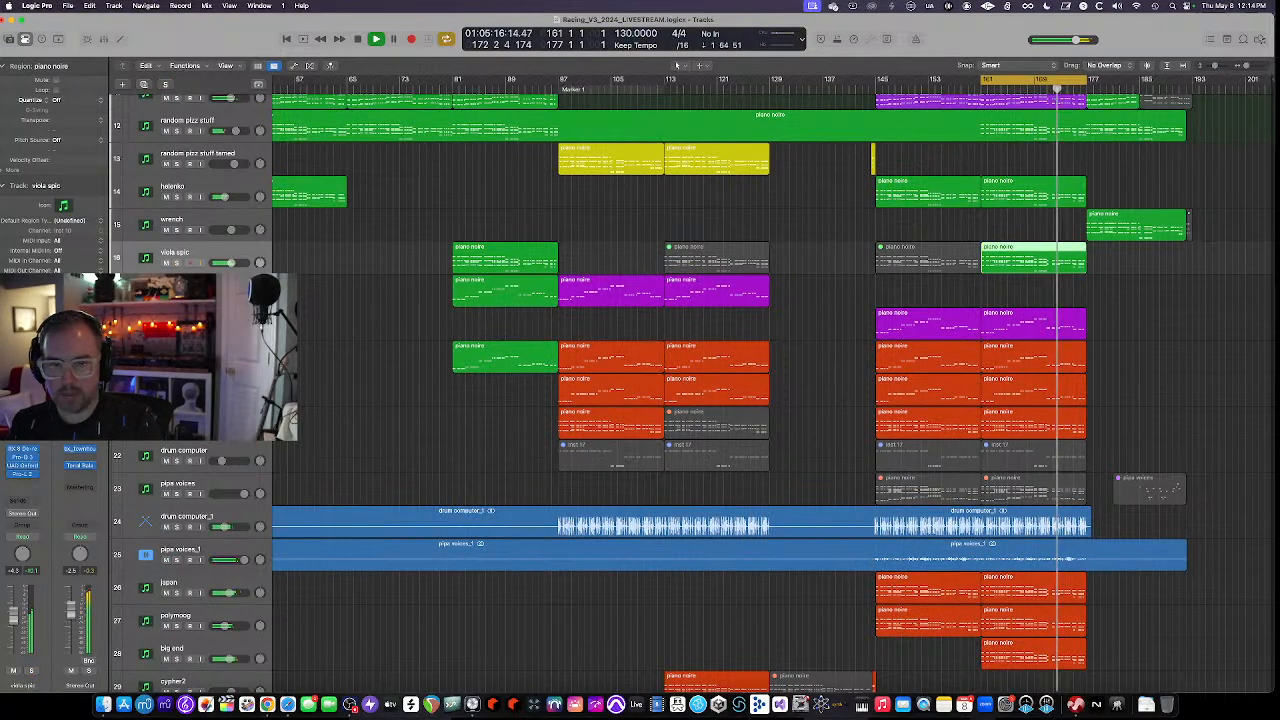
Solo the sub bass new track and play it from bar 161
click(178, 329)
click(188, 319)
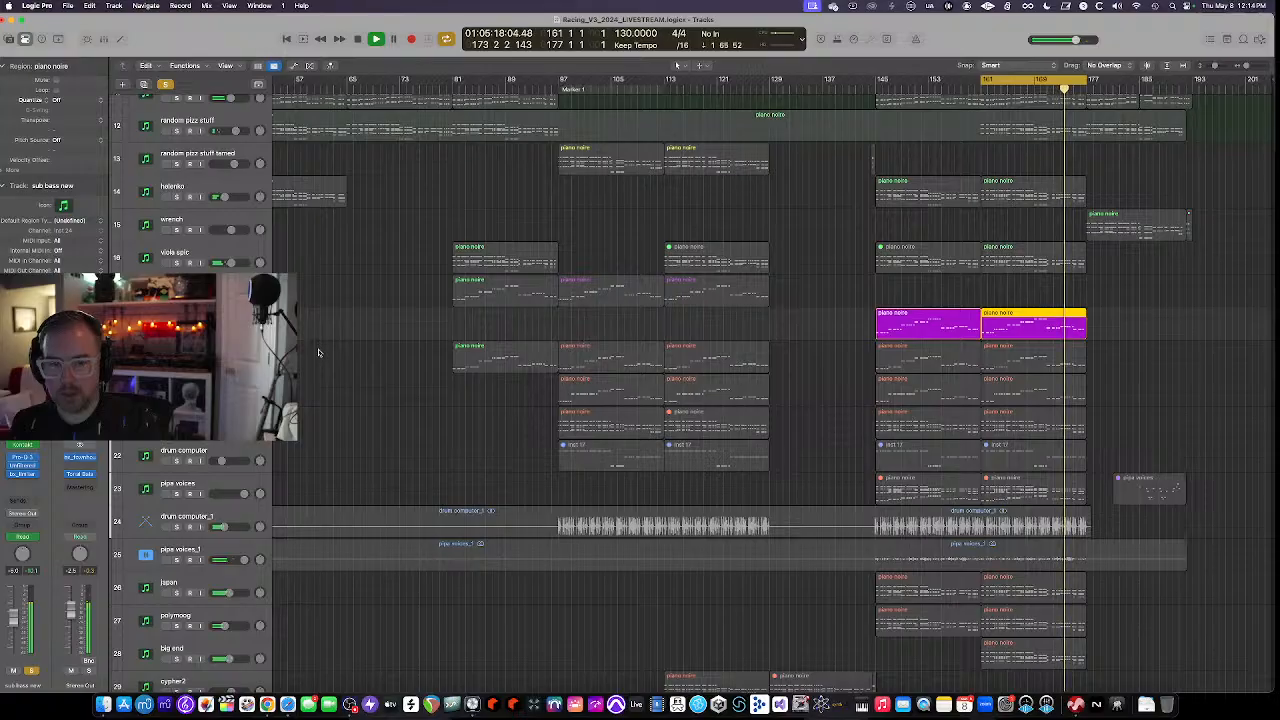
key(Return)
scroll(319, 351, down, 2)
scroll(319, 351, up, 4)
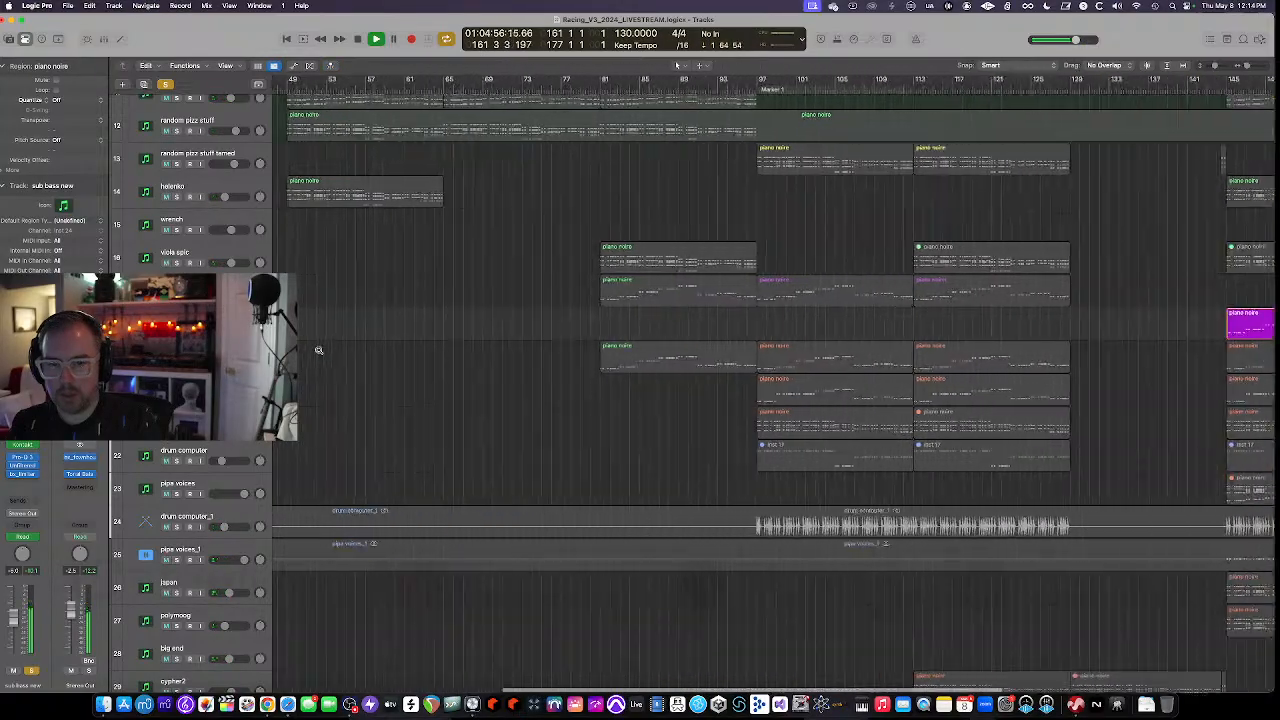
scroll(319, 351, down, 3)
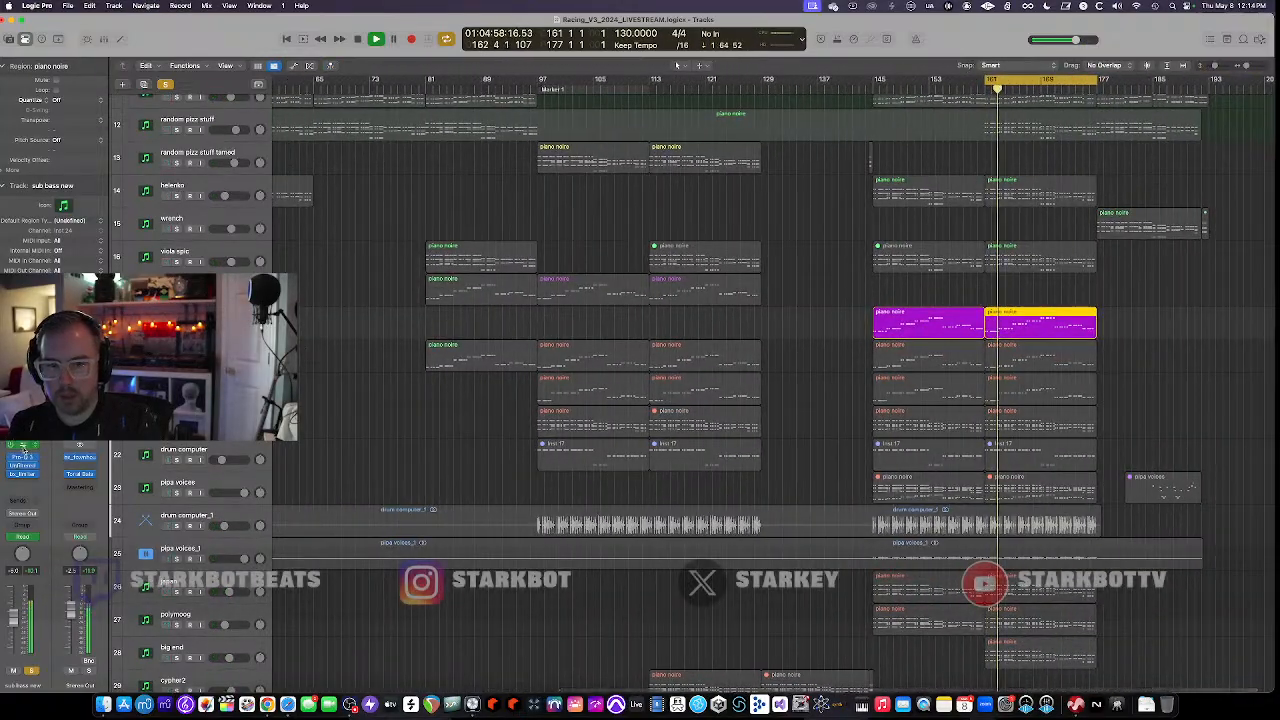
View the Bassynth instrument in Kontakt on the sub bass new track and close its window
click(24, 446)
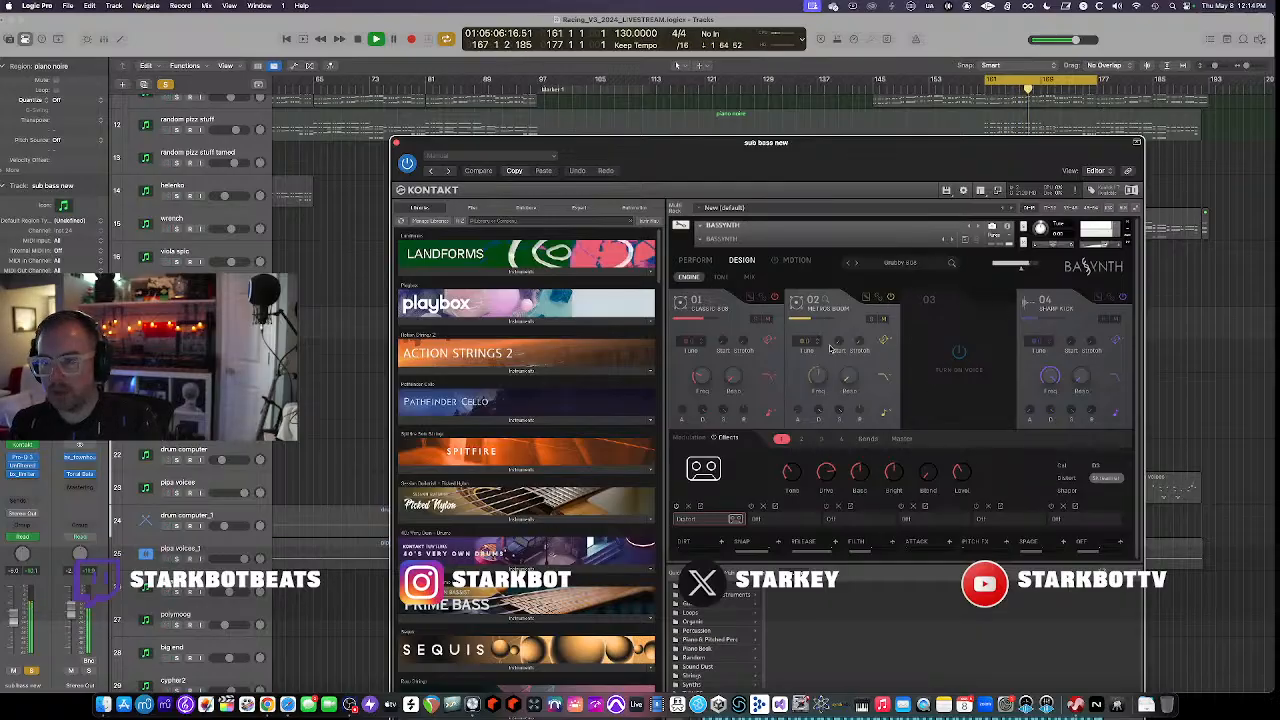
drag(431, 146, 349, 67)
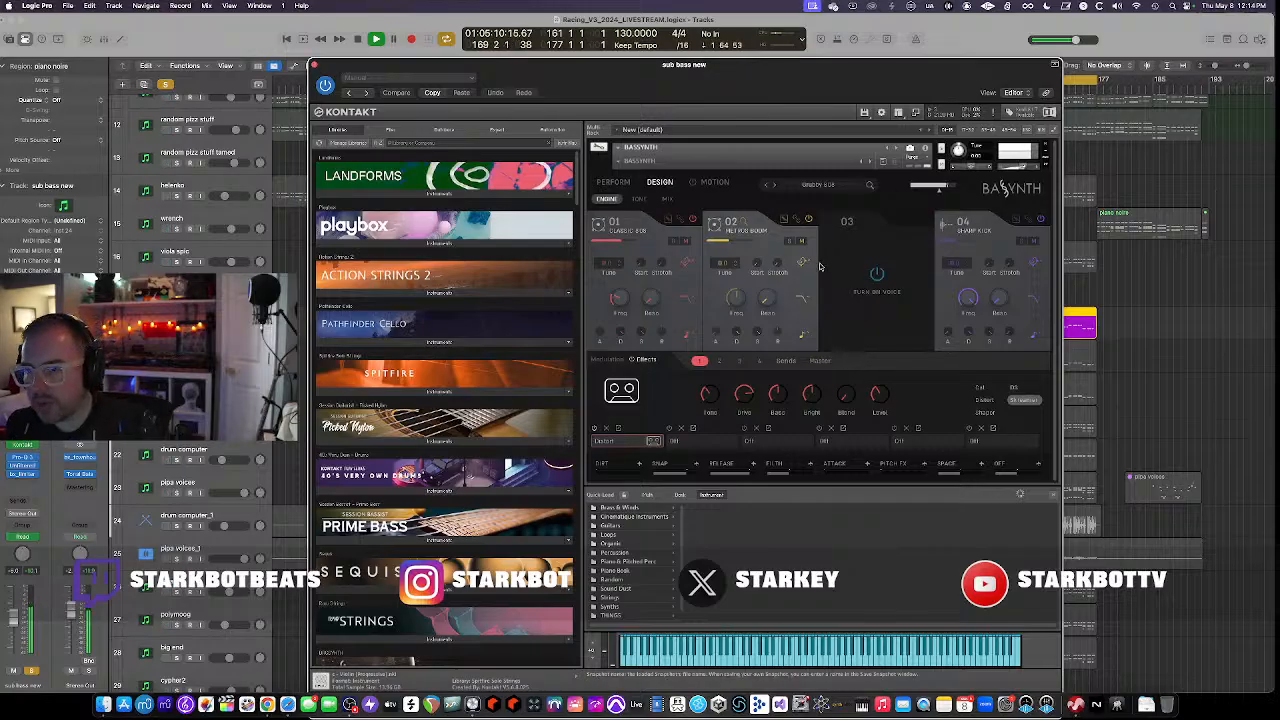
click(314, 65)
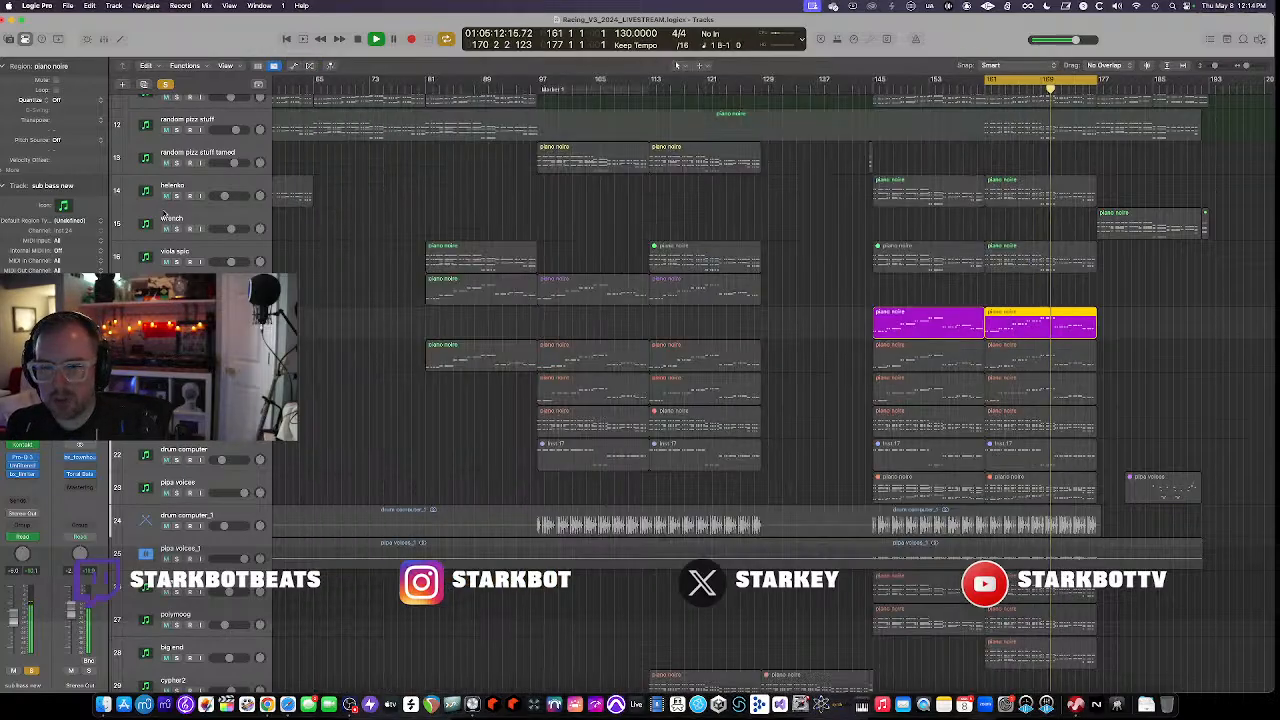
Inspect the Pro-Q 3, Bass Mint and bx_limiter effects on sub bass new, and close their windows
click(26, 458)
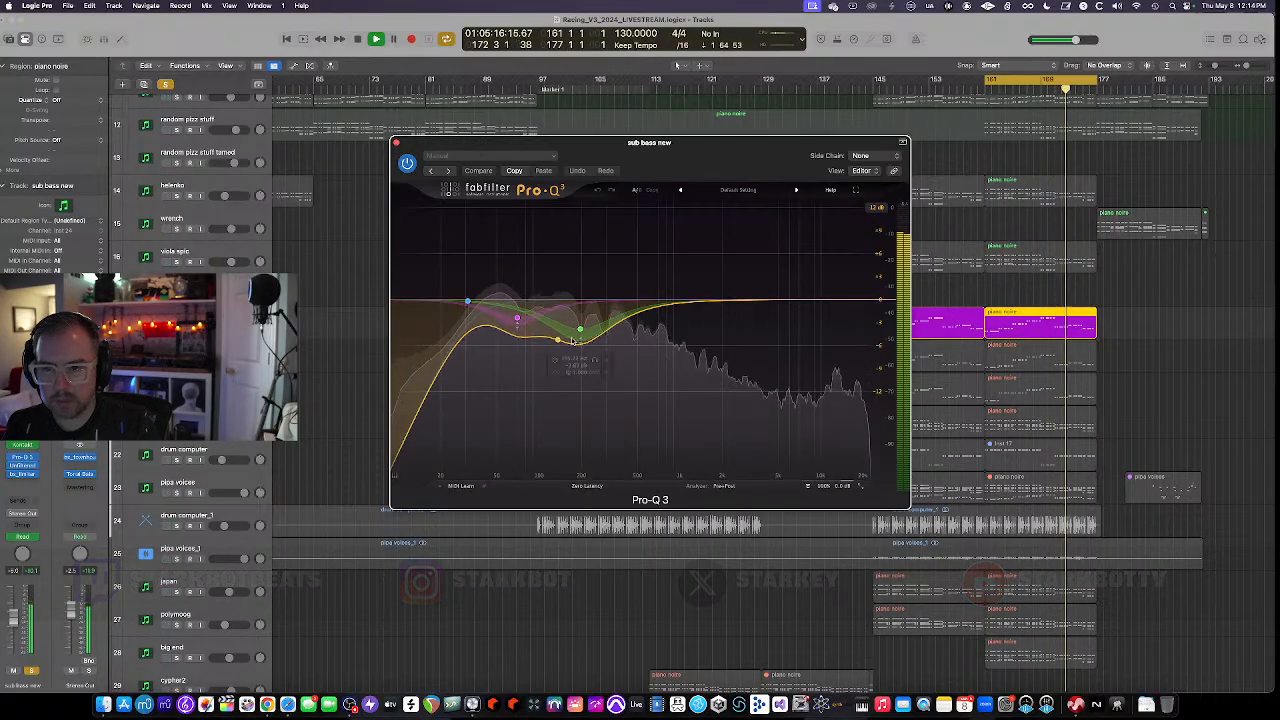
click(25, 466)
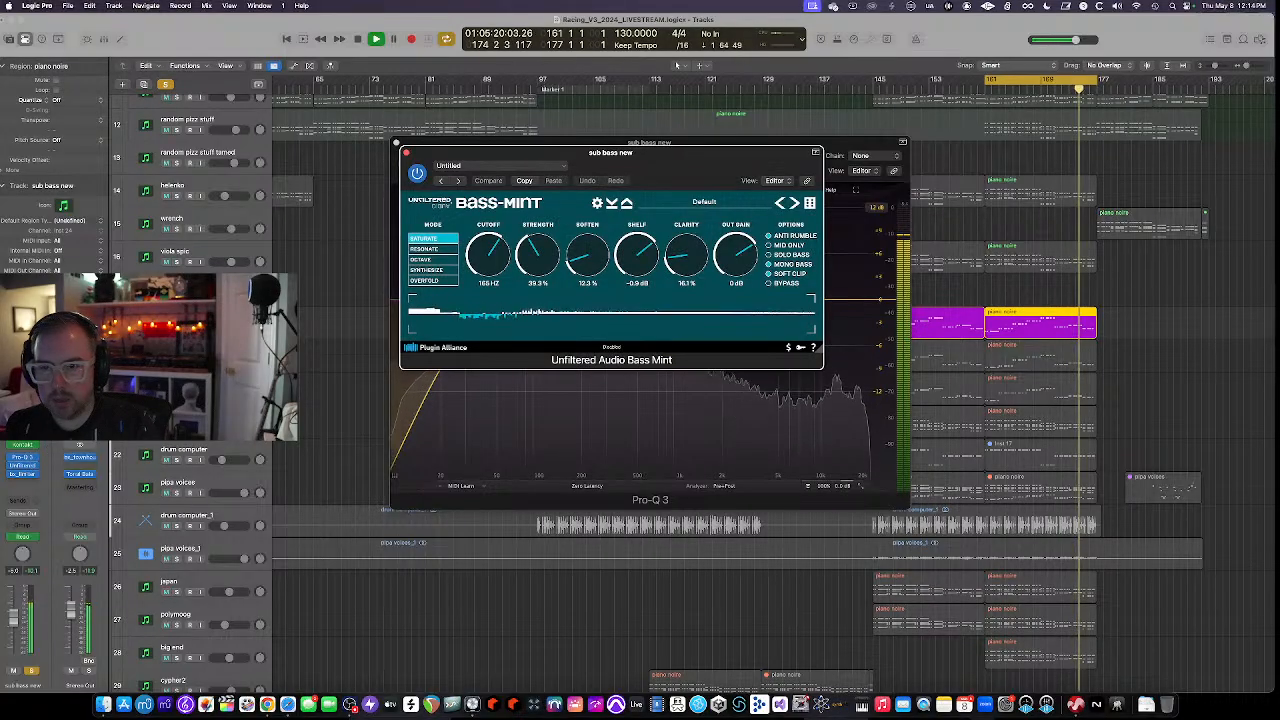
click(22, 474)
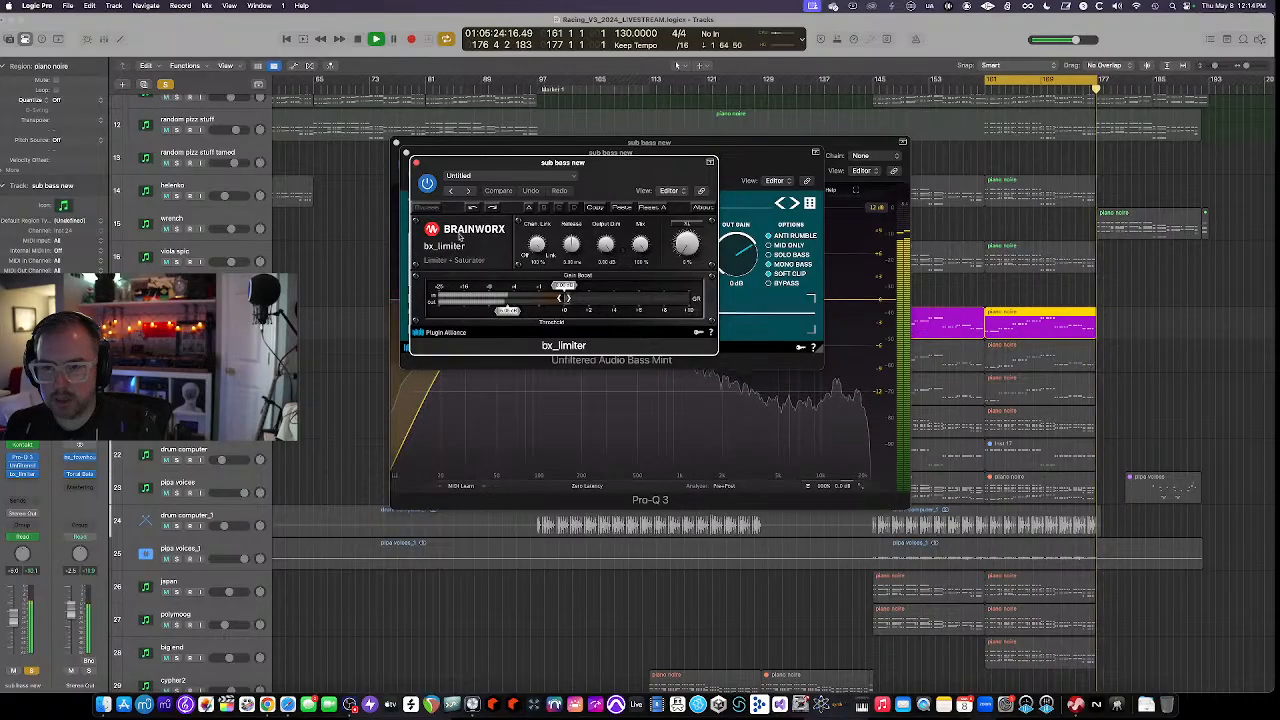
click(416, 162)
click(397, 144)
click(398, 144)
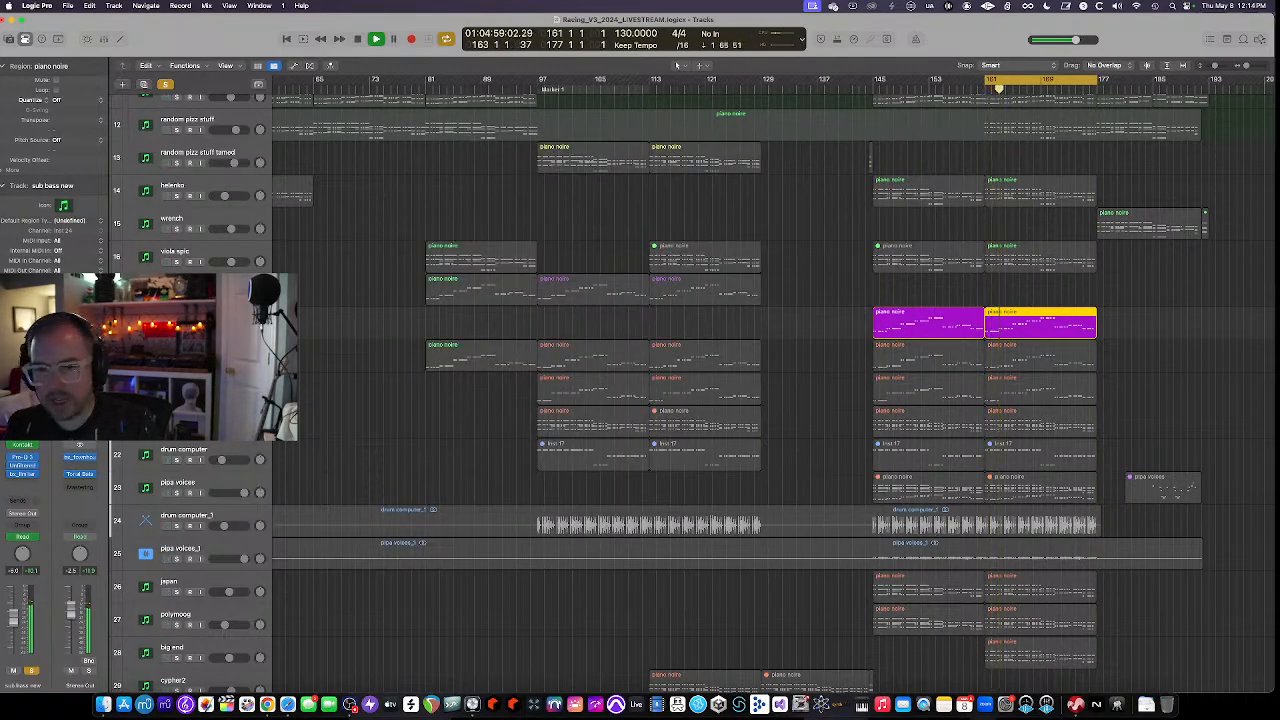
Clear the sub bass new solo, solo the lap harp track briefly, and return to the full mix
click(177, 327)
scroll(339, 334, down, 1)
click(177, 339)
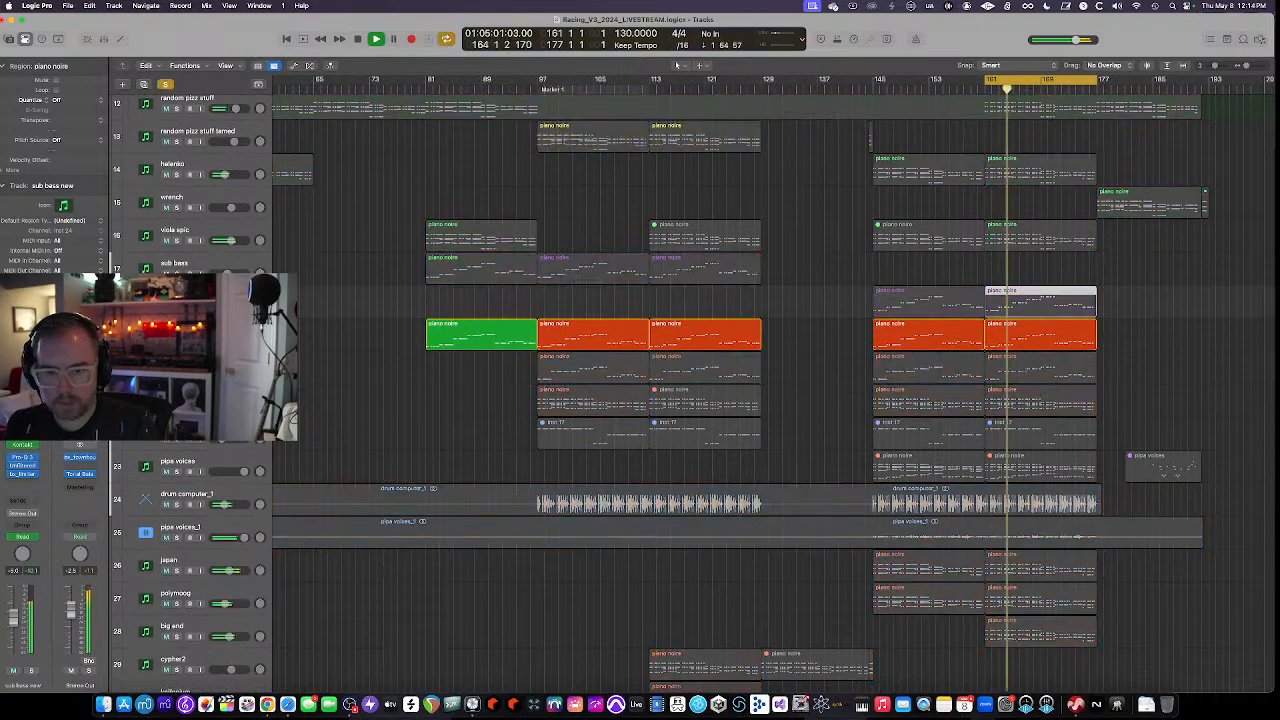
click(177, 328)
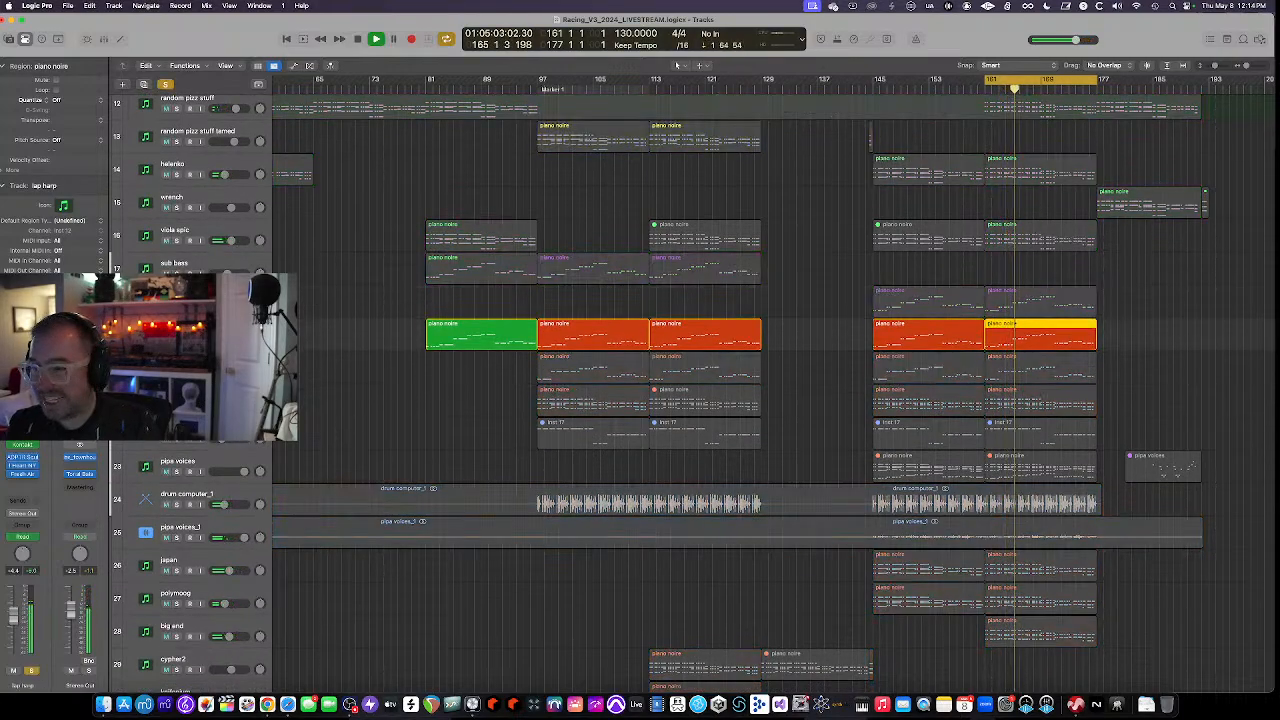
key(s)
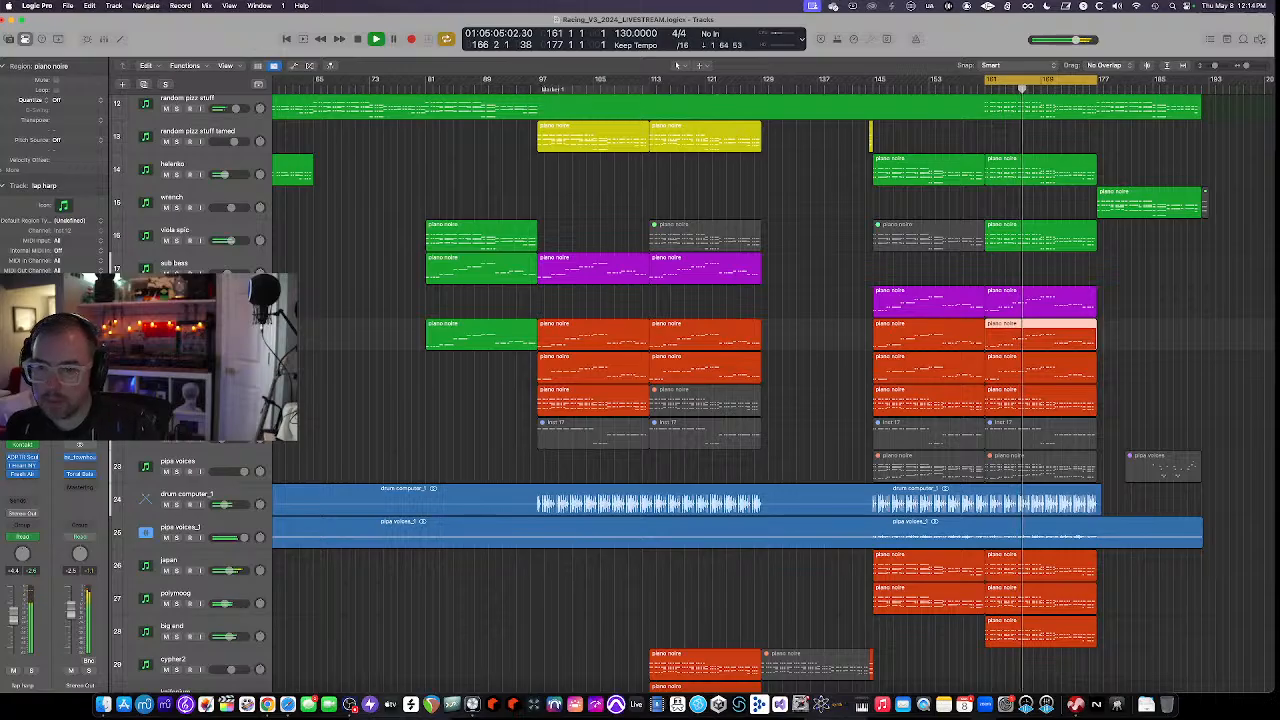
Solo the lap harp track, view its Lap Harp instrument in Kontakt, close the window and clear the solo
key(s)
scroll(353, 389, down, 2)
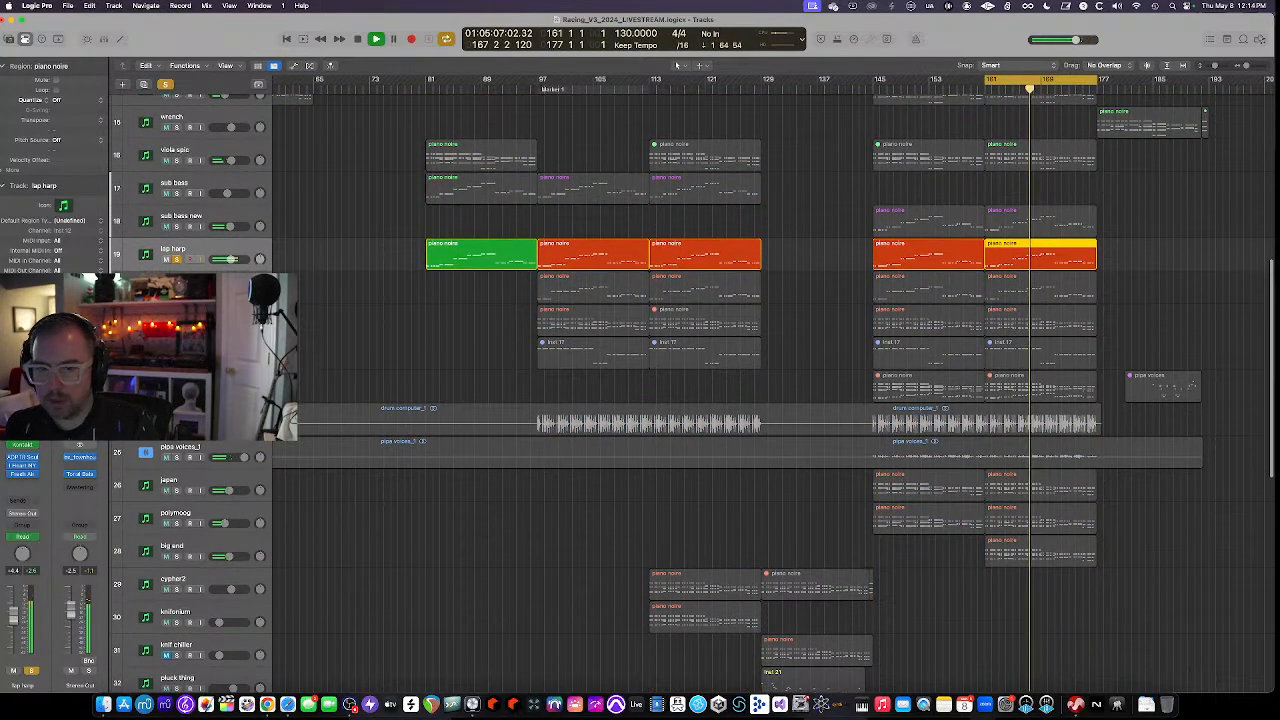
click(18, 448)
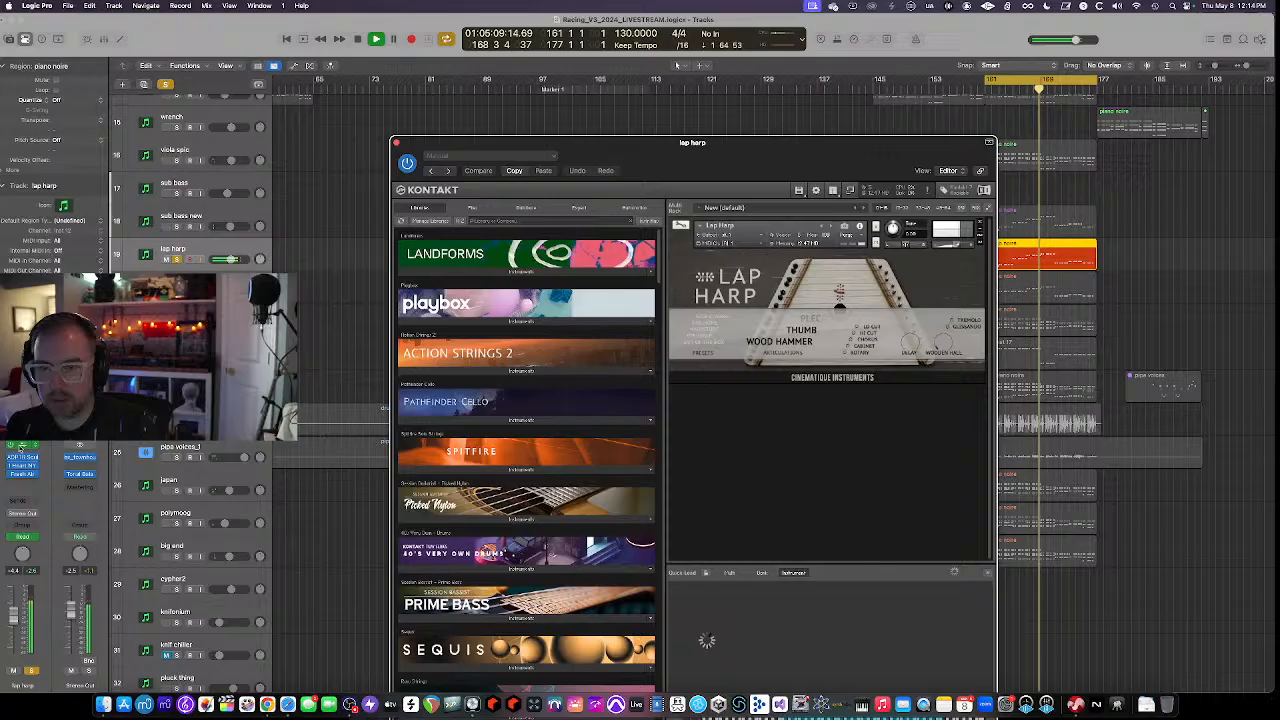
click(395, 143)
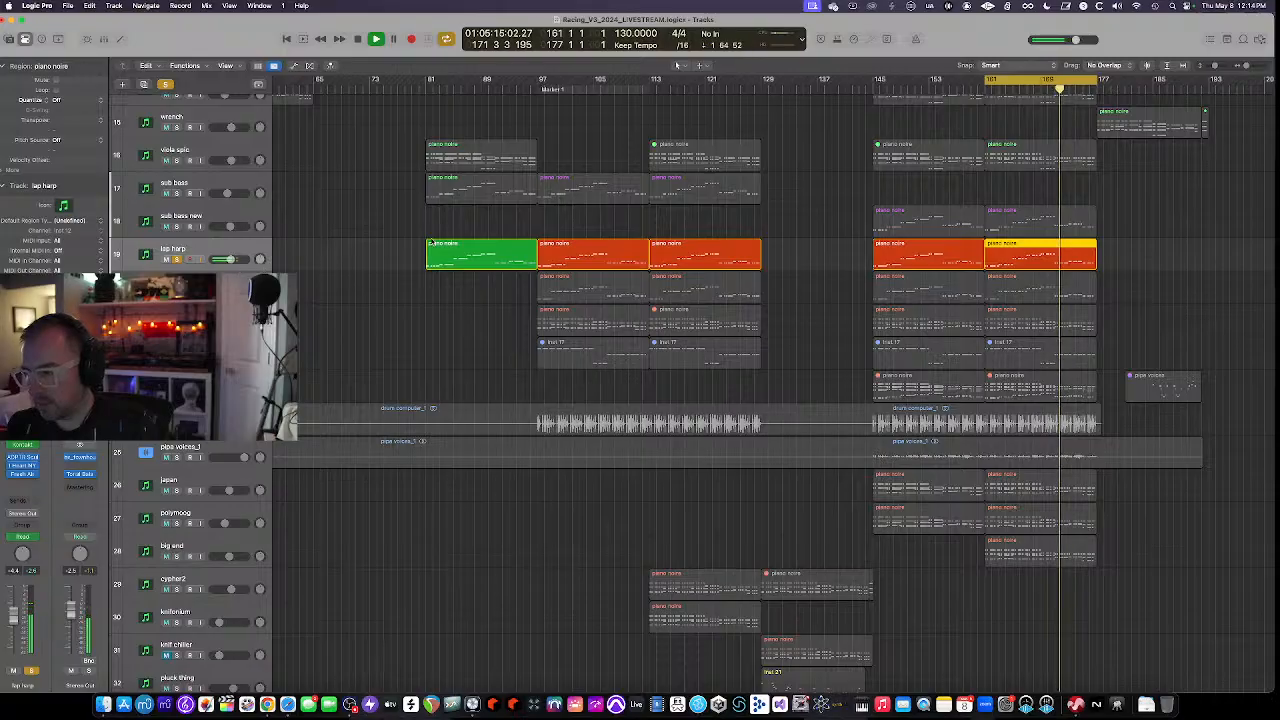
scroll(215, 260, down, 2)
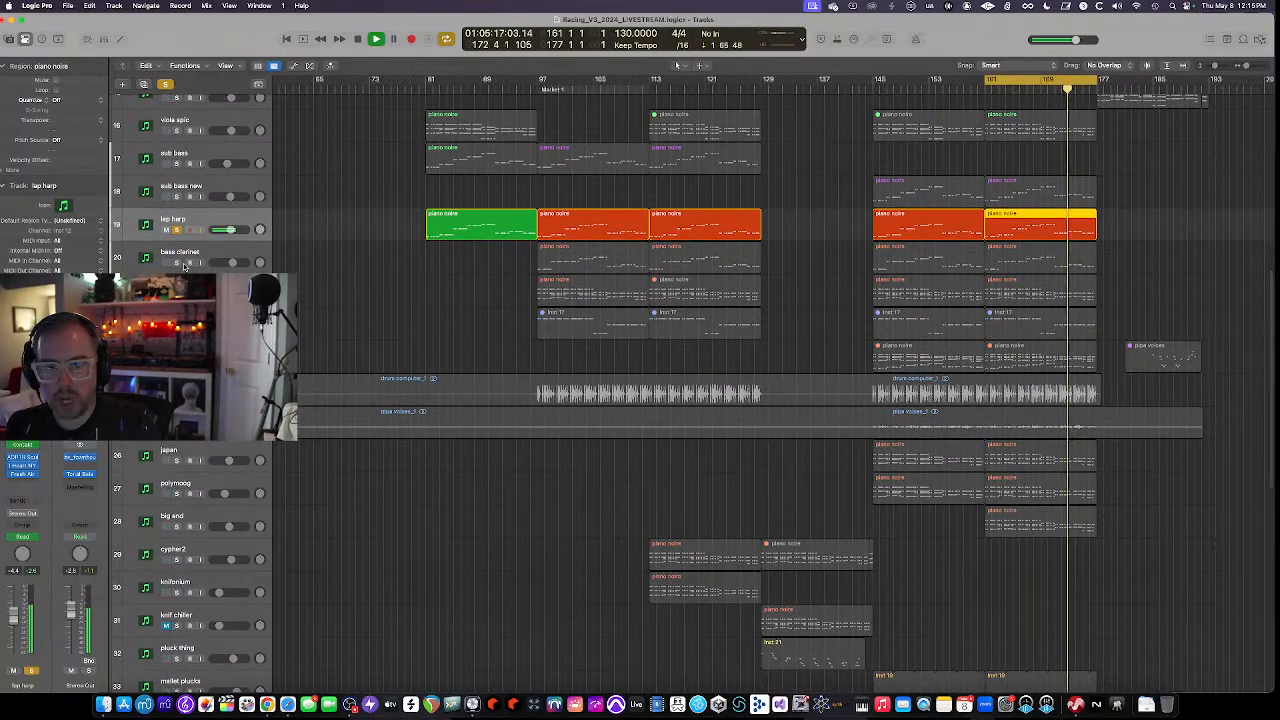
key(s)
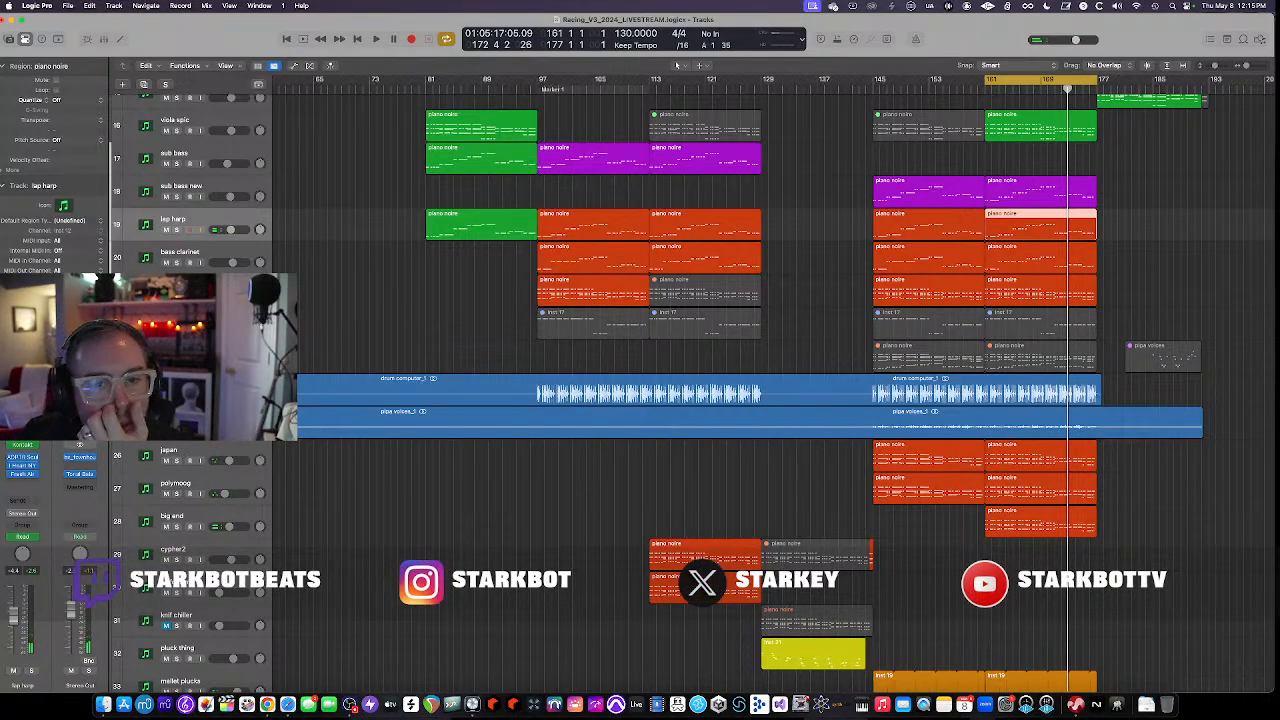
Solo the polymoog track and play it from bar 161
scroll(225, 470, down, 2)
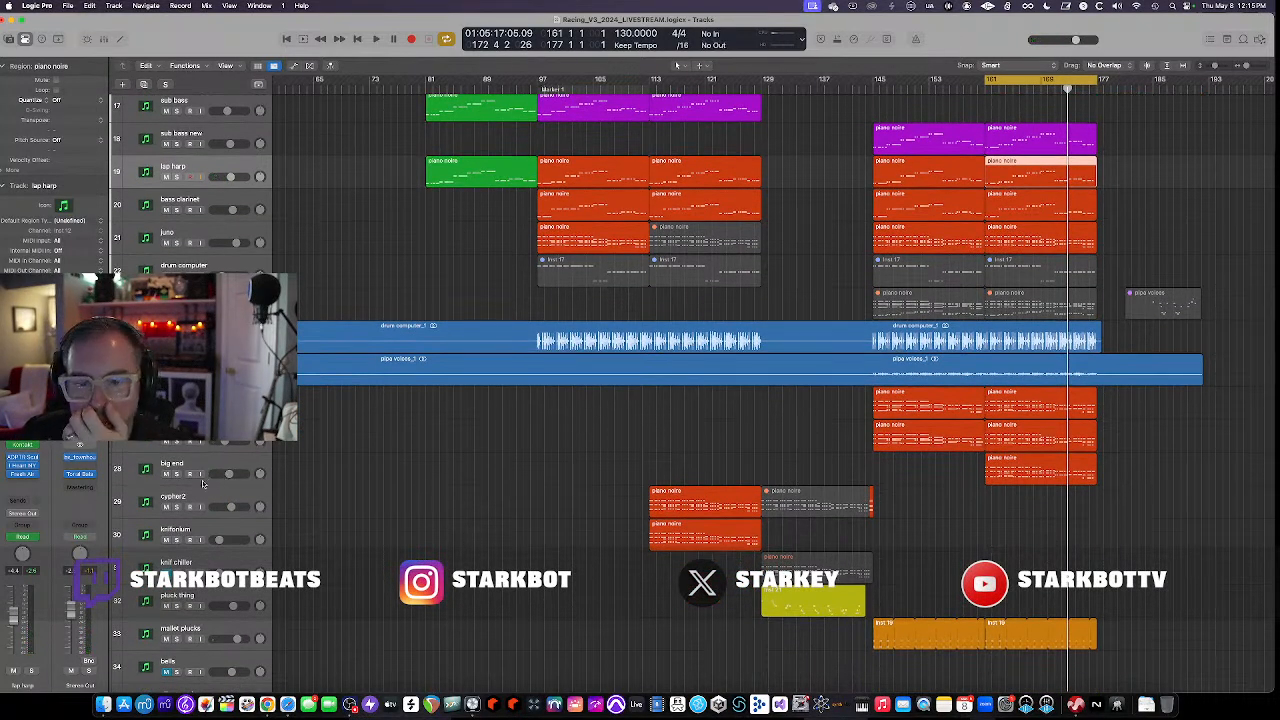
click(200, 494)
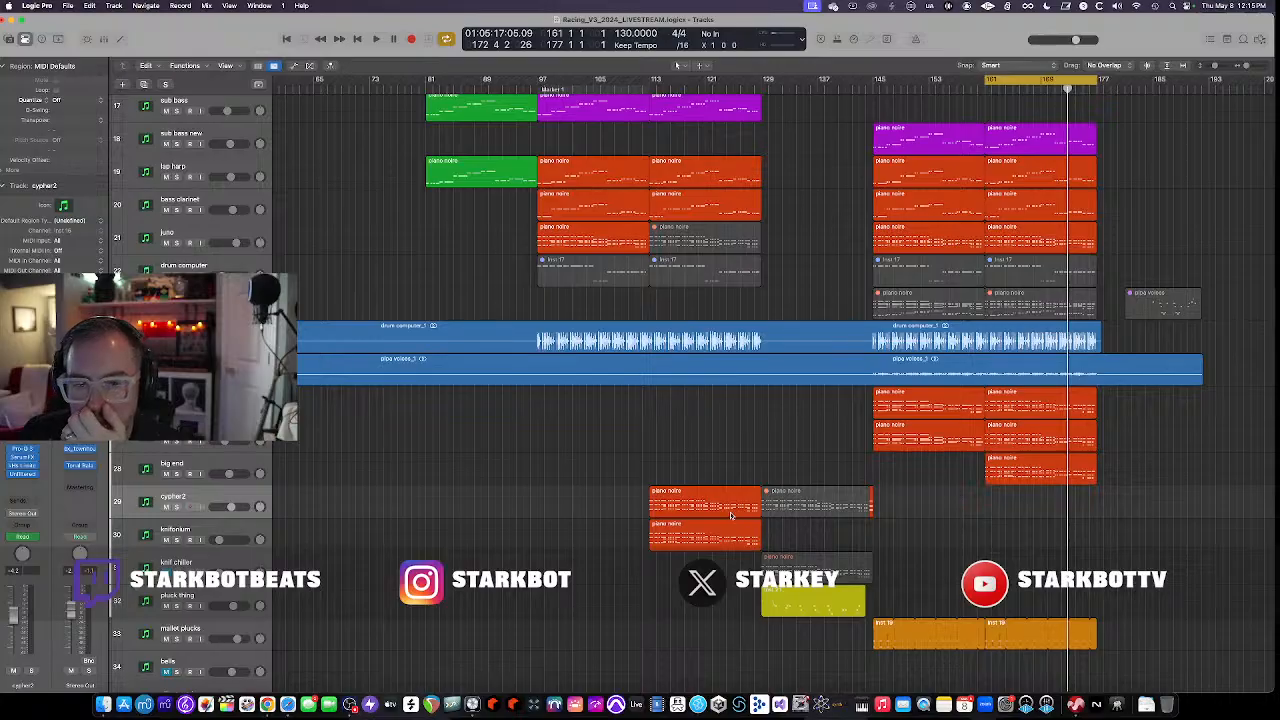
click(196, 440)
click(177, 442)
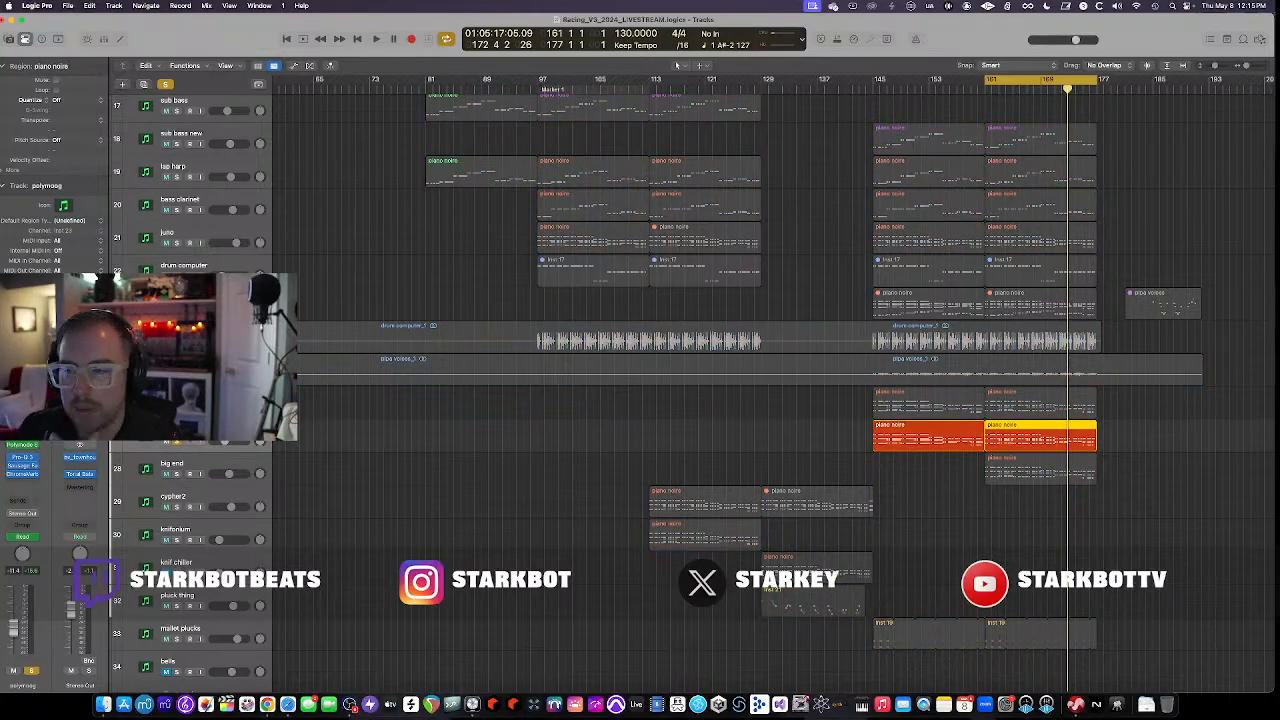
key(space)
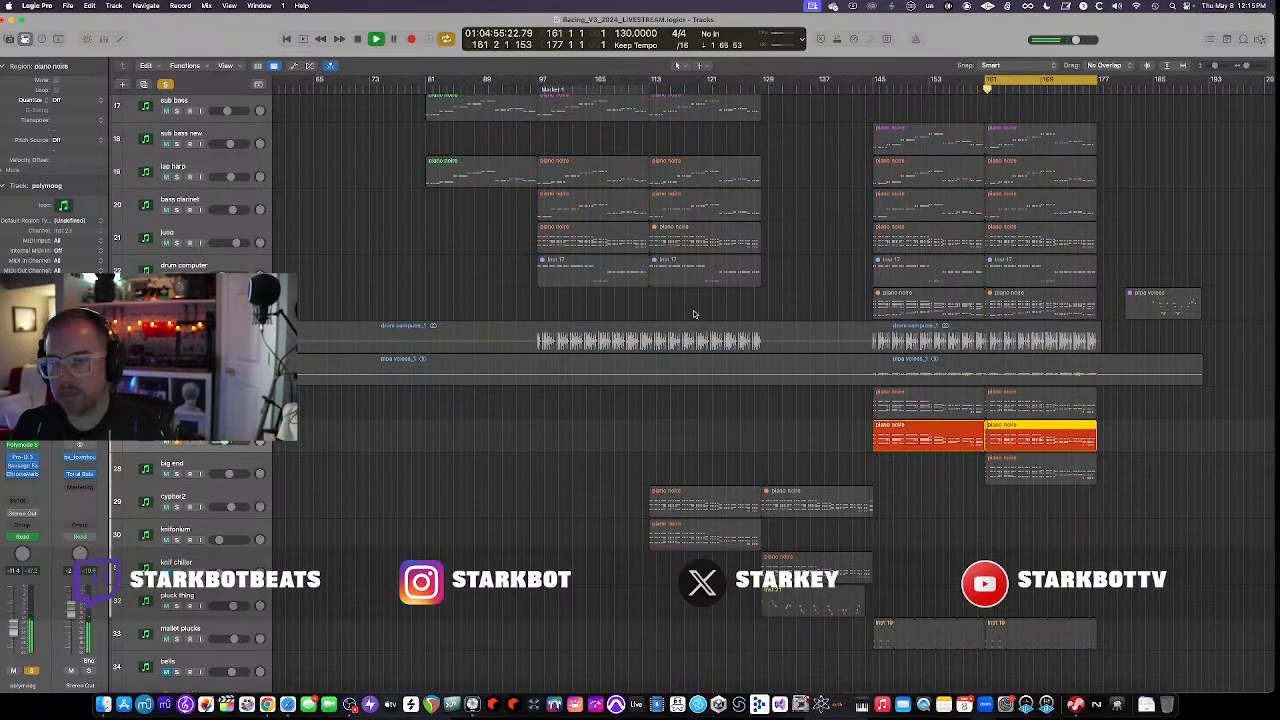
Add the japan track to the solo, audition japan alone, and play it together with polymoog again
scroll(529, 306, right, 1)
click(177, 409)
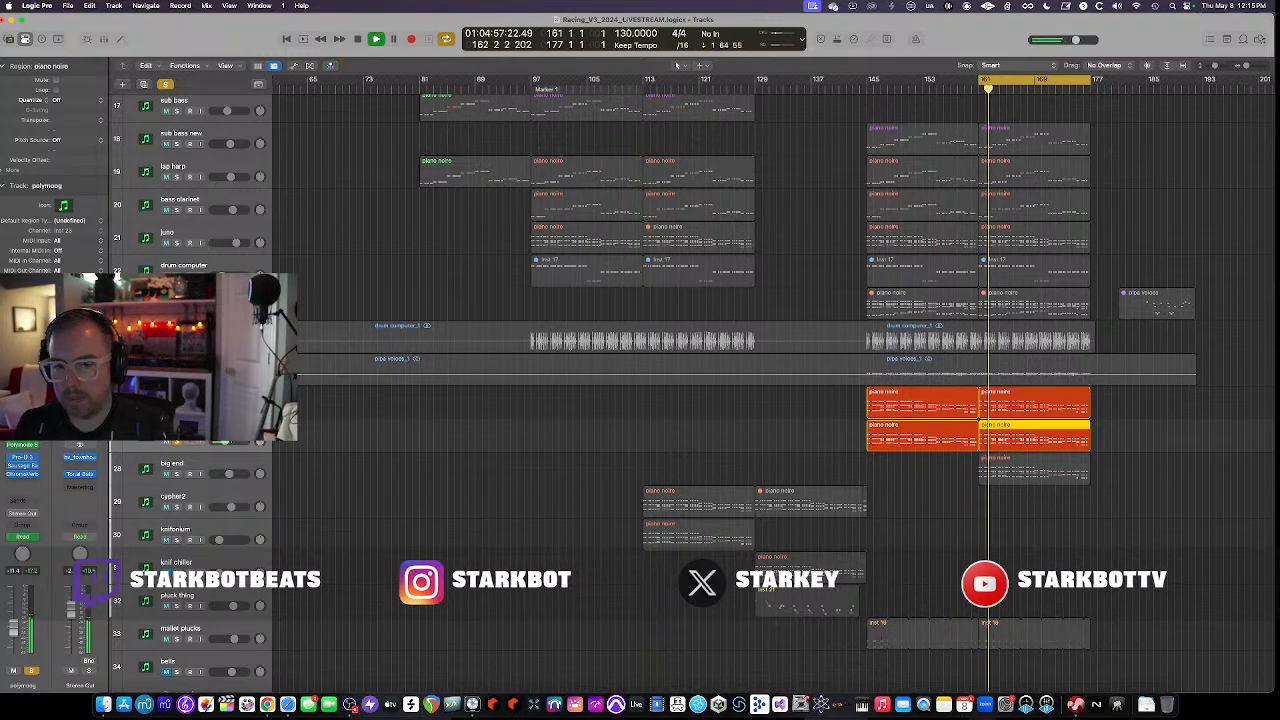
click(196, 407)
click(177, 441)
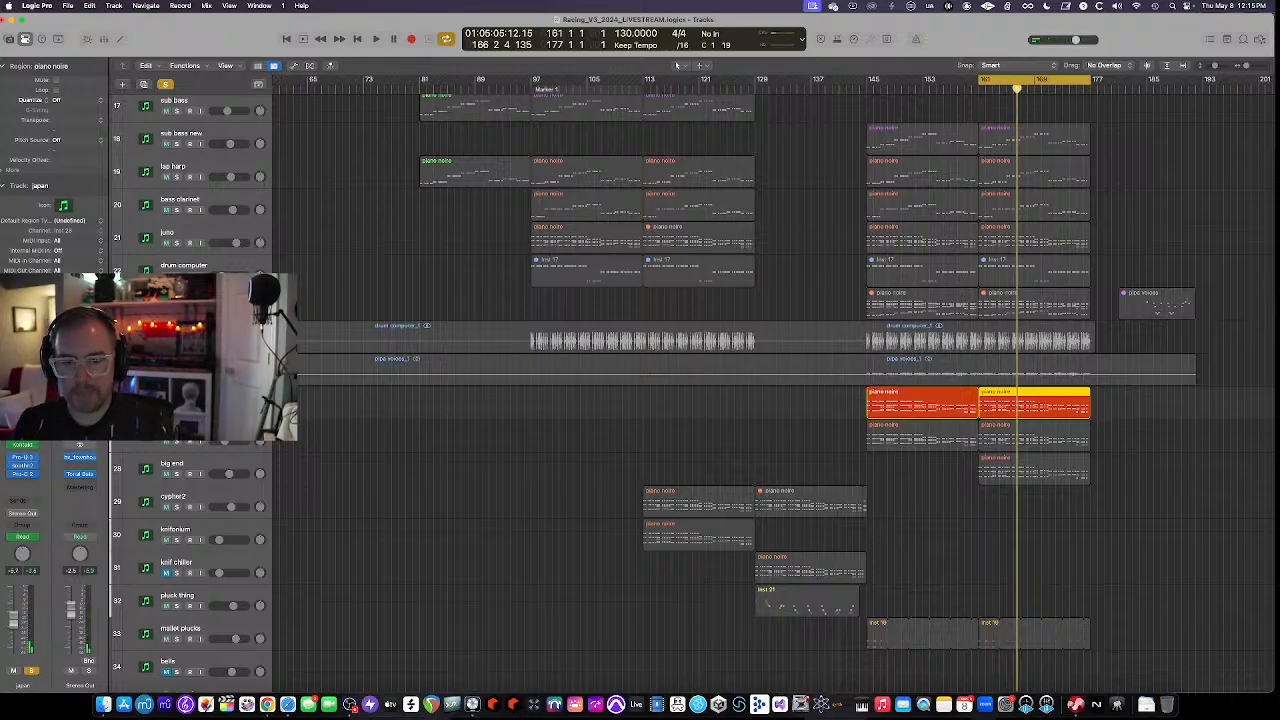
click(178, 442)
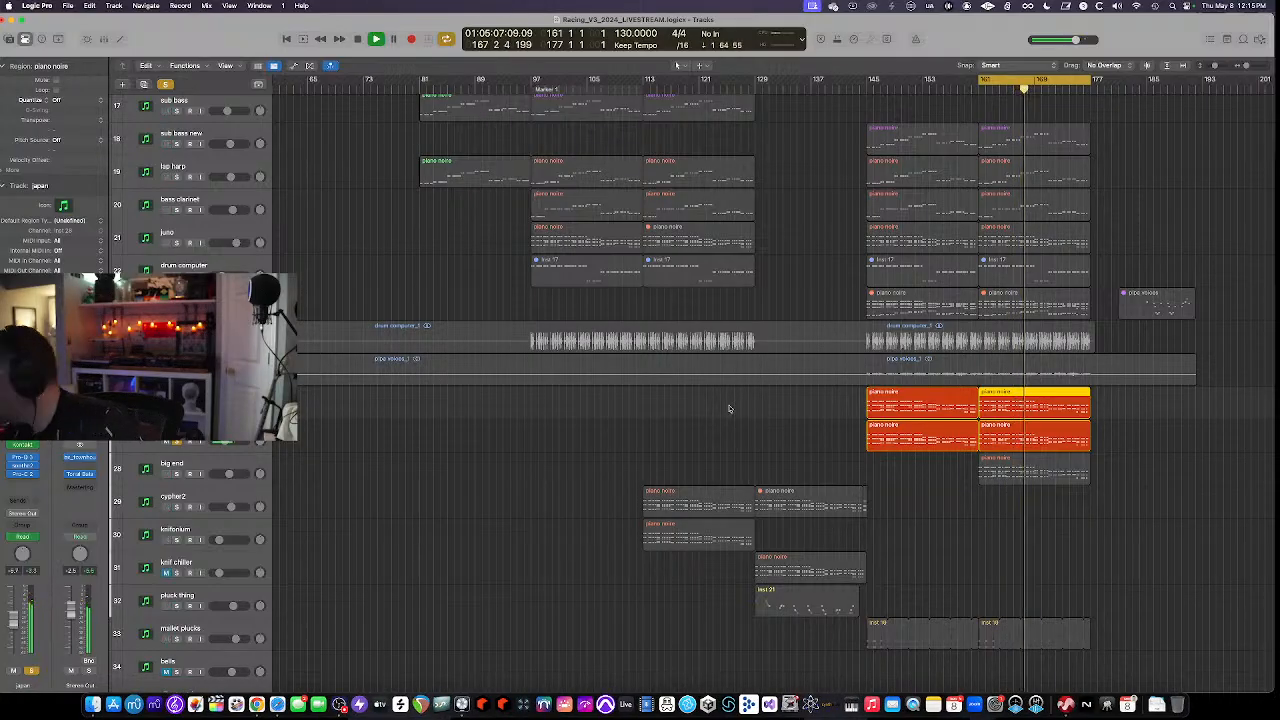
Solo the big end track, drop polymoog and japan from the solo, and return to the full mix
click(177, 474)
click(177, 442)
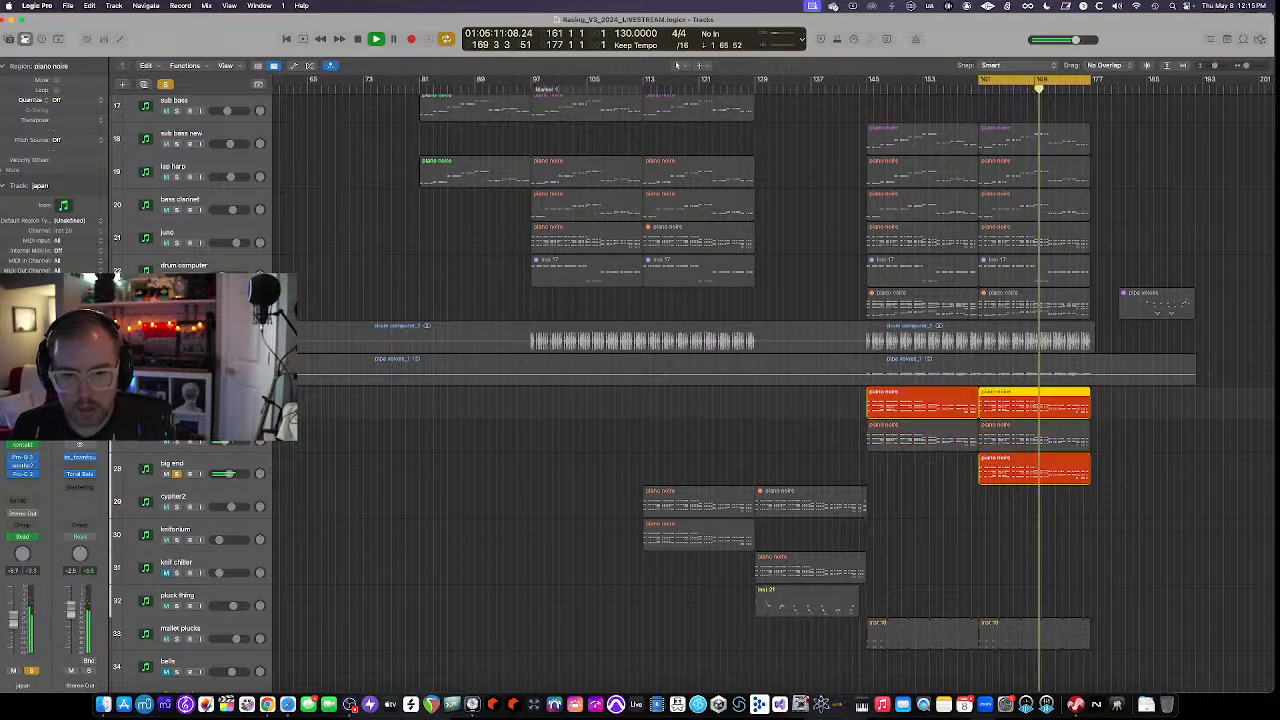
click(177, 409)
click(204, 466)
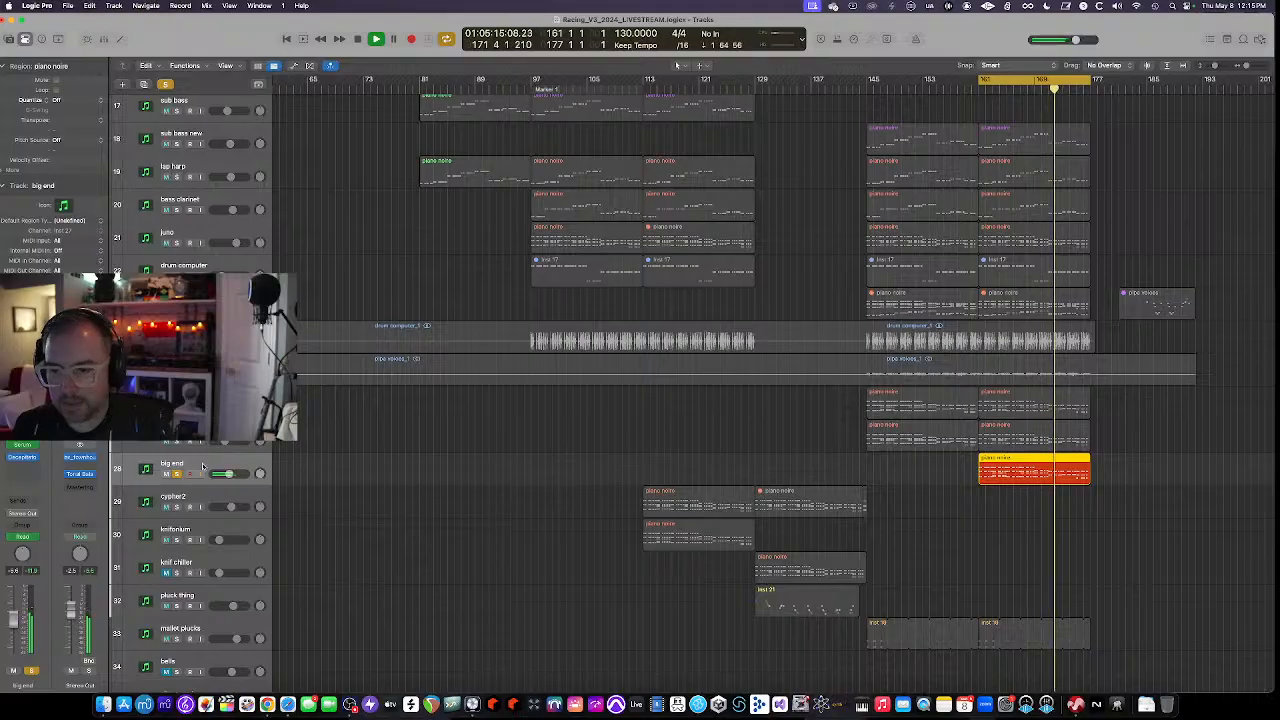
click(176, 474)
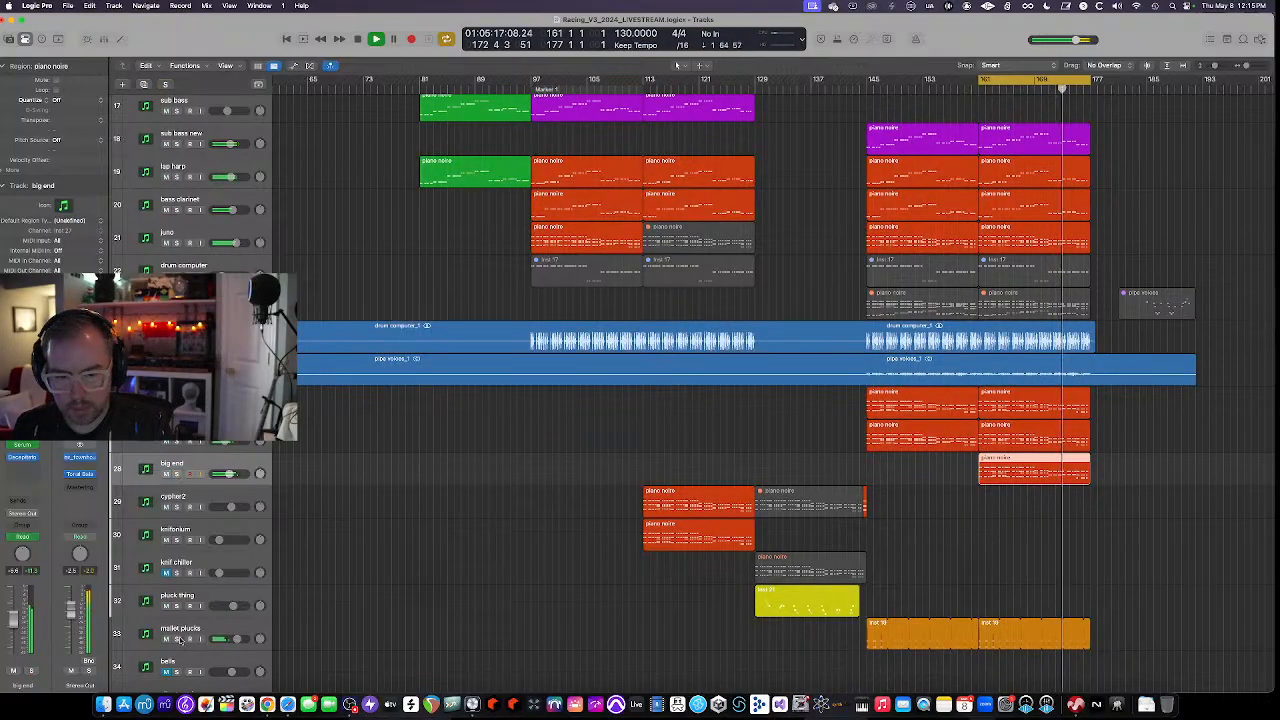
Solo the mallet plucks track briefly during playback and clear its solo
click(177, 638)
click(200, 634)
scroll(424, 606, down, 5)
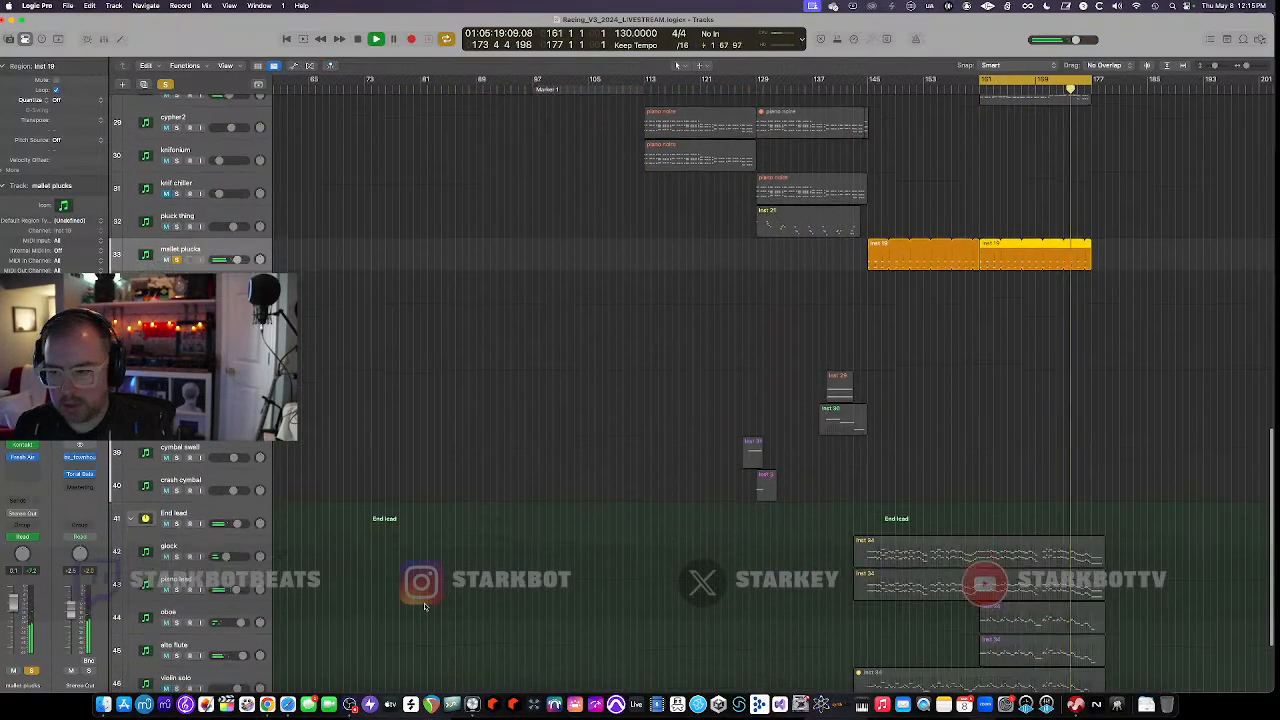
scroll(424, 606, down, 2)
click(177, 209)
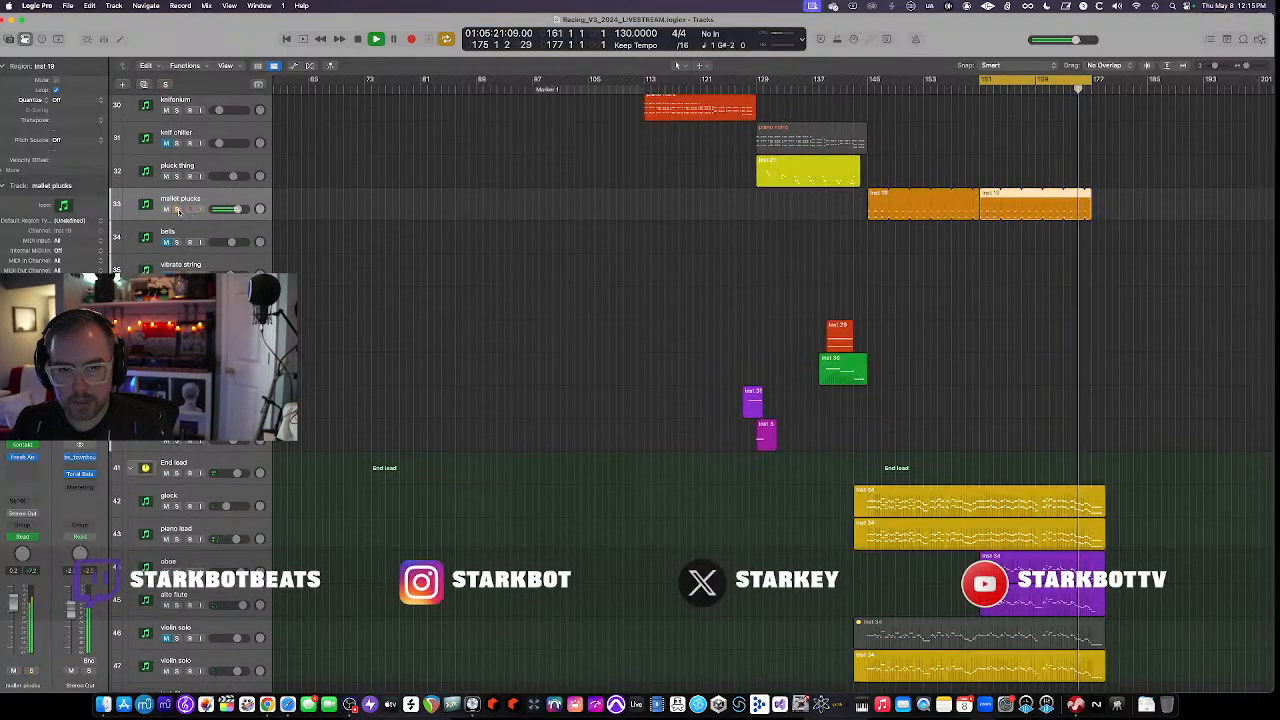
Look over the arrangement's tracks, solo the pizz strings track briefly, return to the full mix and stop playback
scroll(477, 353, down, 2)
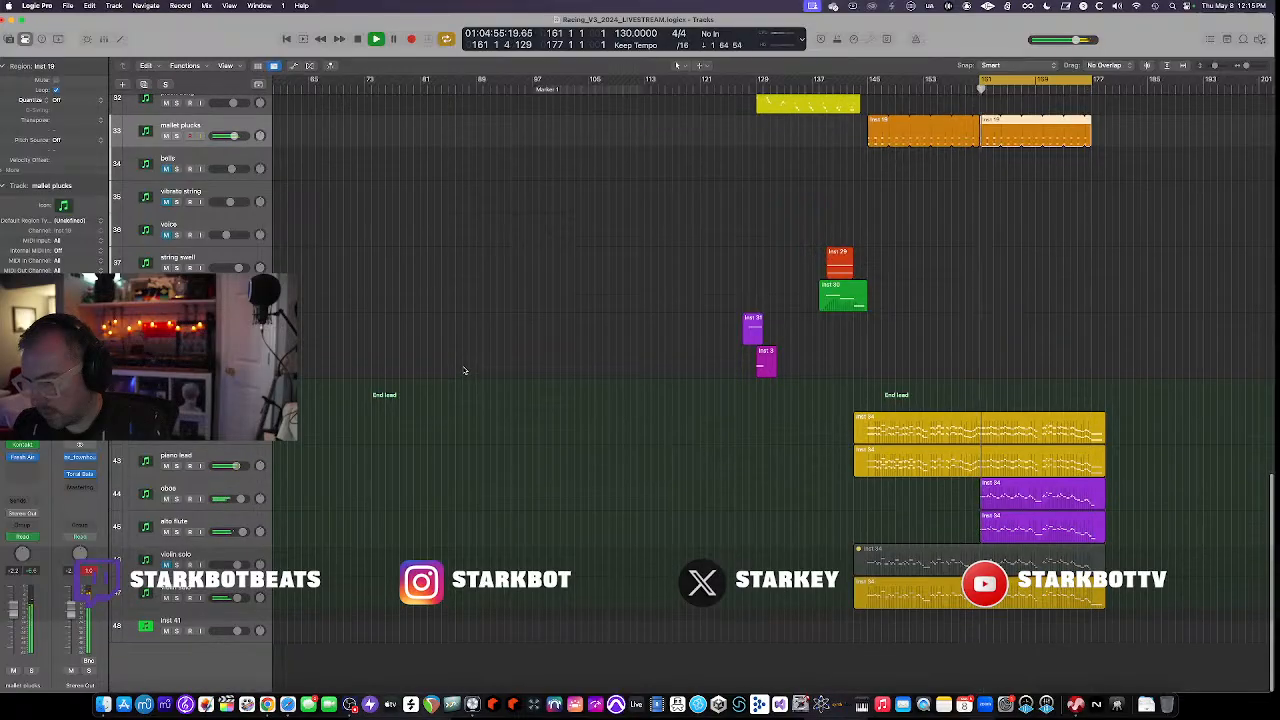
scroll(464, 371, up, 3)
scroll(464, 371, down, 3)
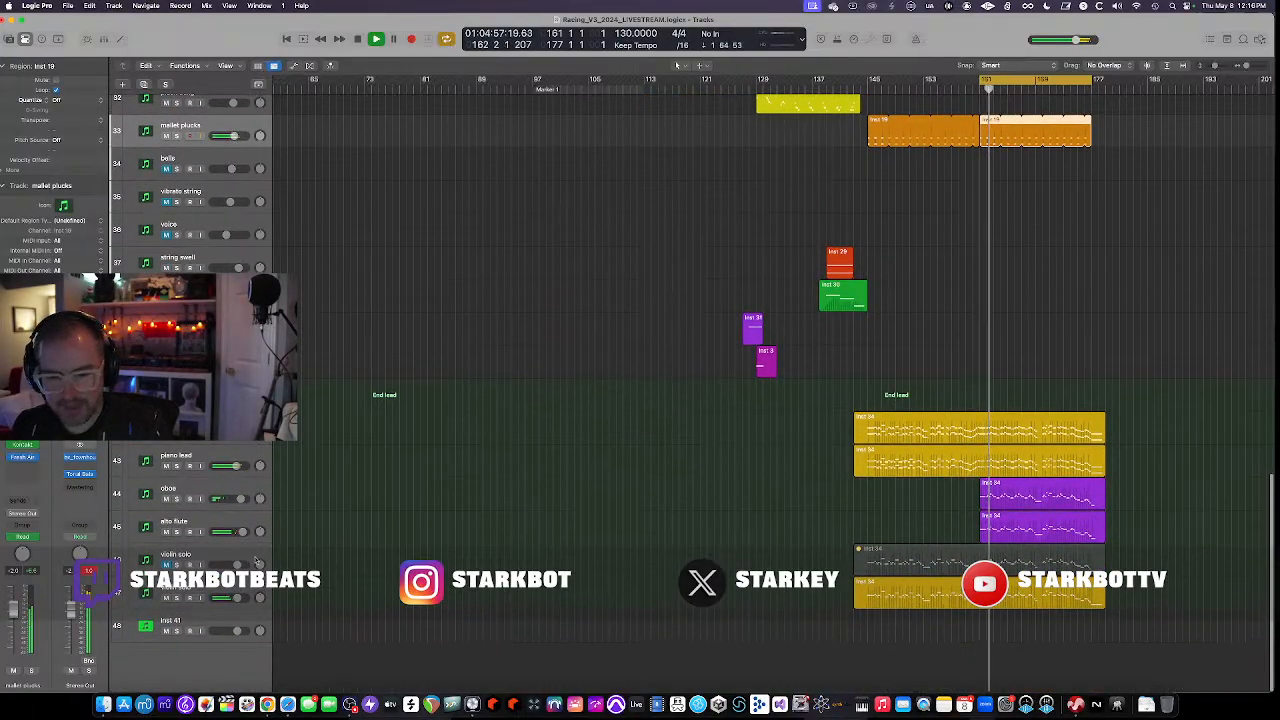
scroll(676, 65, up, 15)
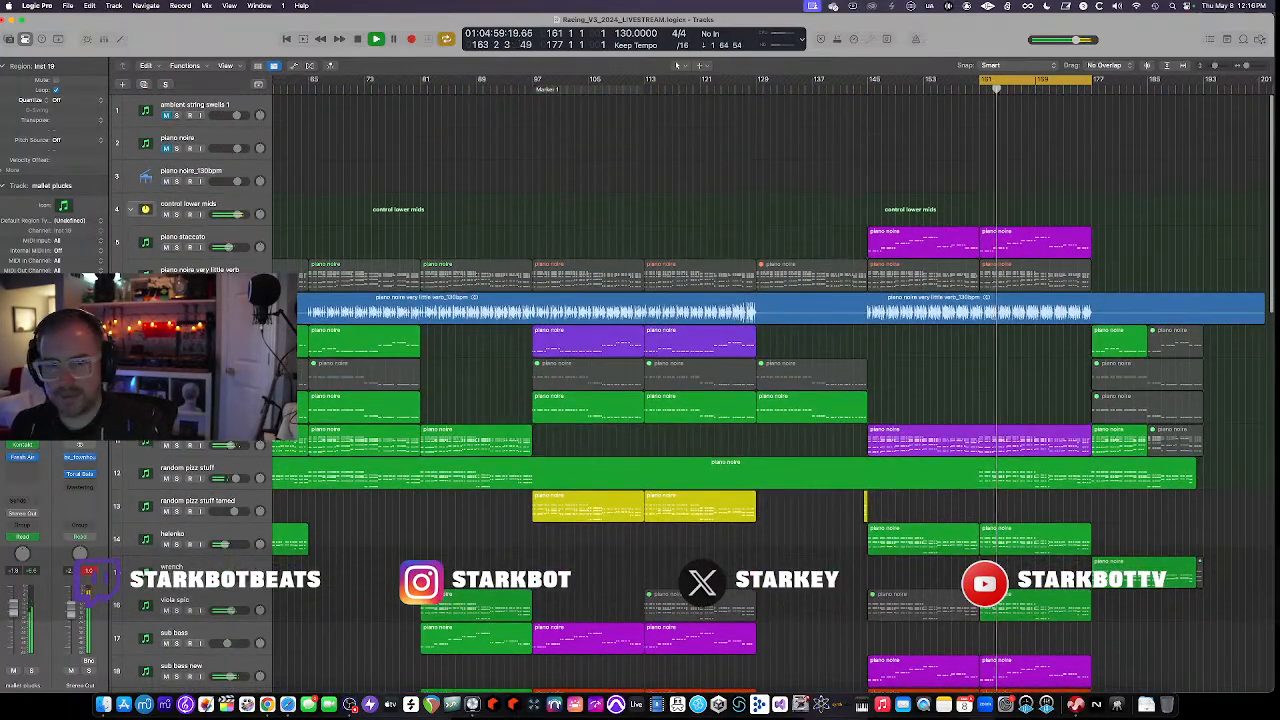
scroll(487, 213, up, 1)
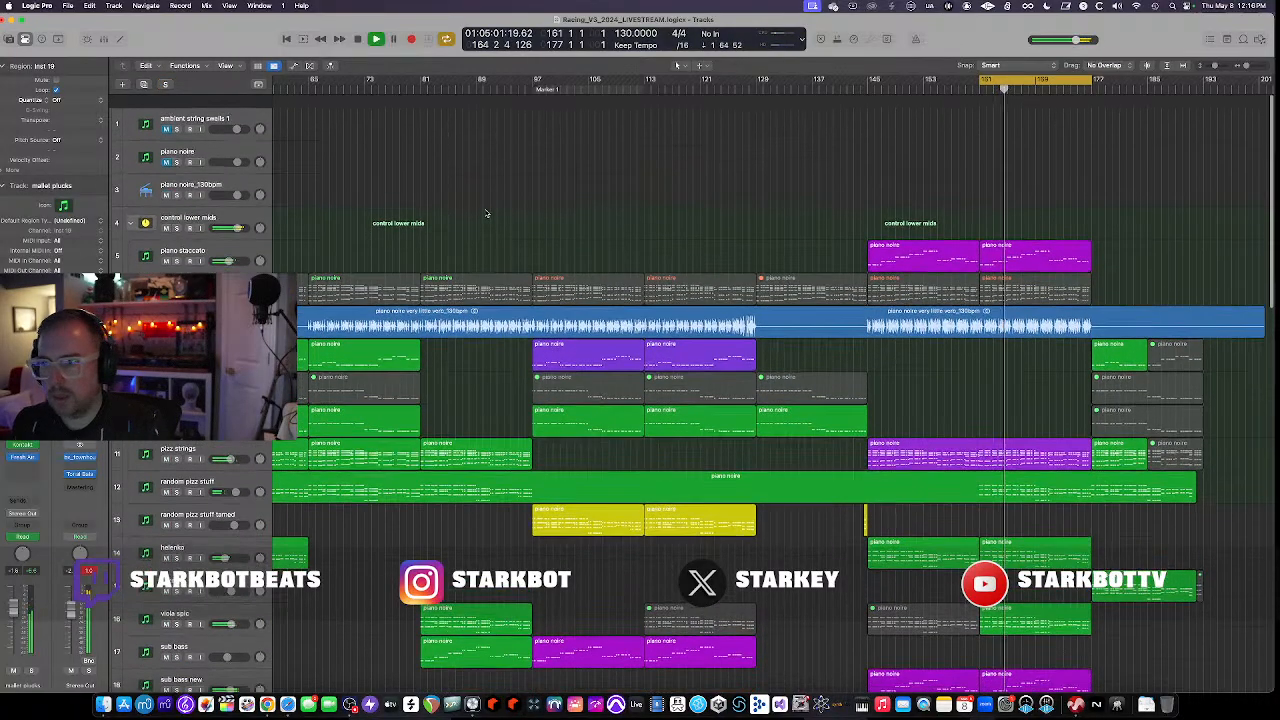
scroll(487, 213, down, 5)
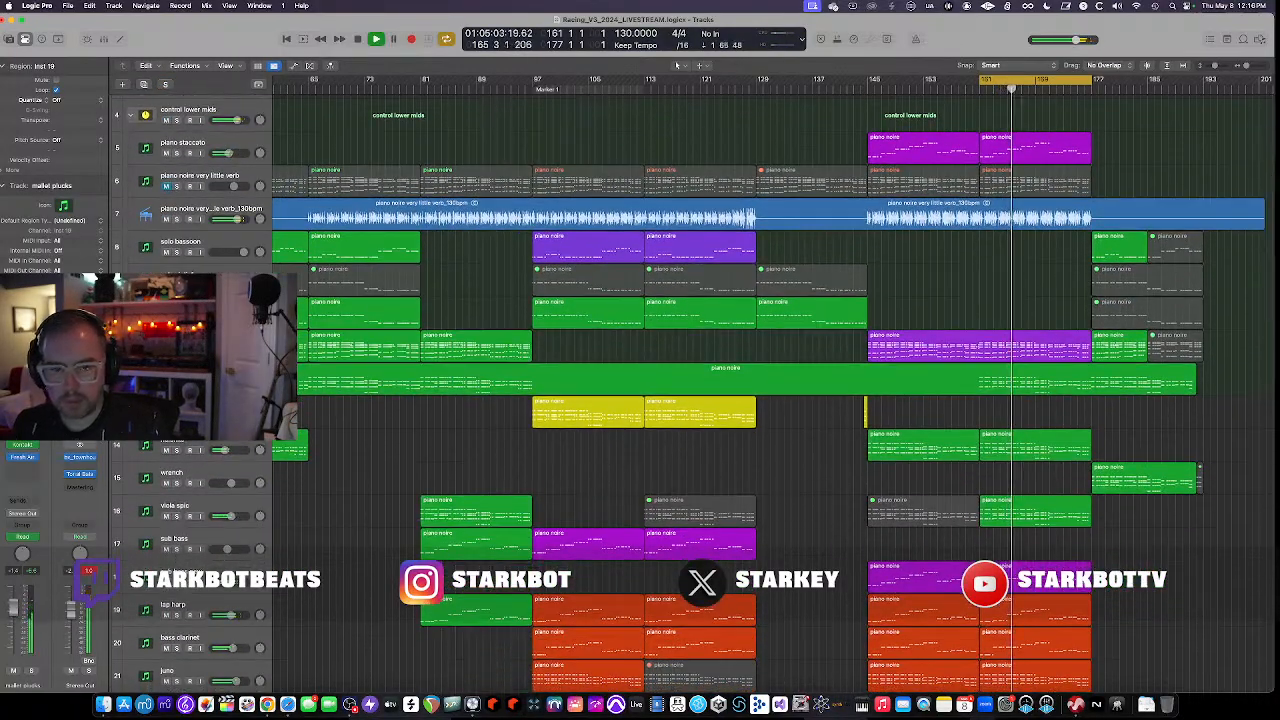
click(177, 351)
click(186, 341)
click(177, 351)
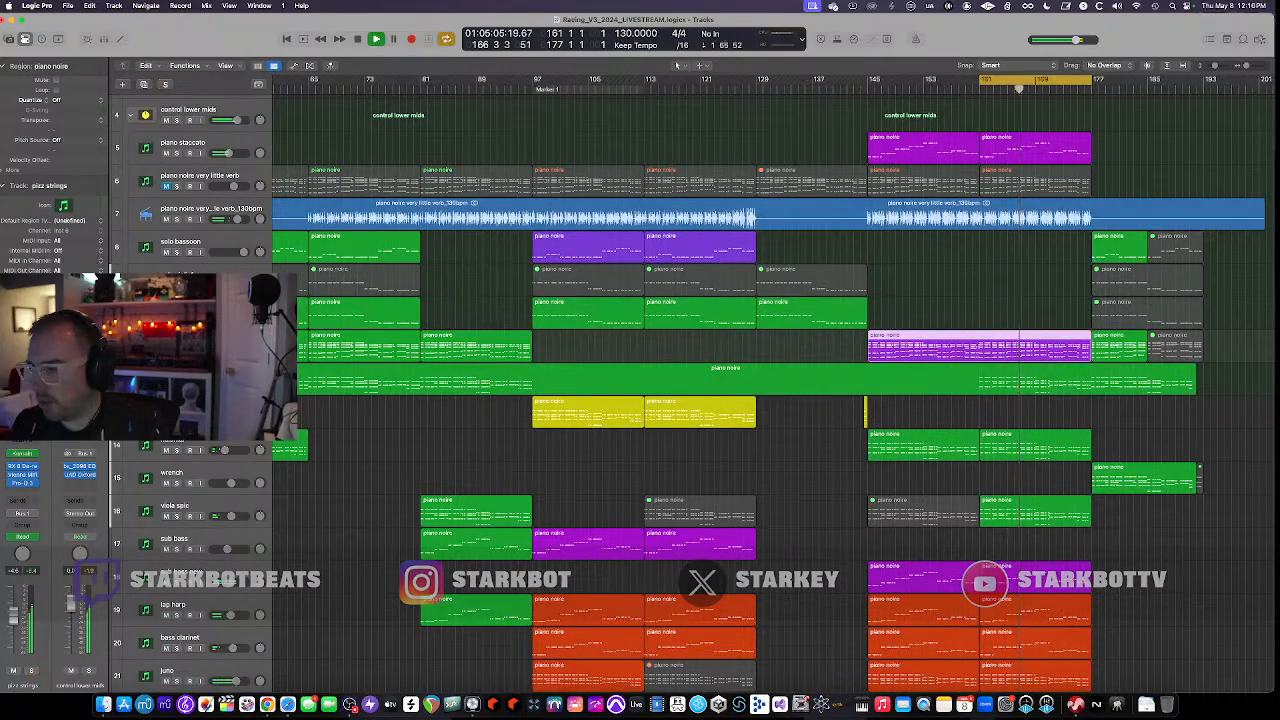
key(space)
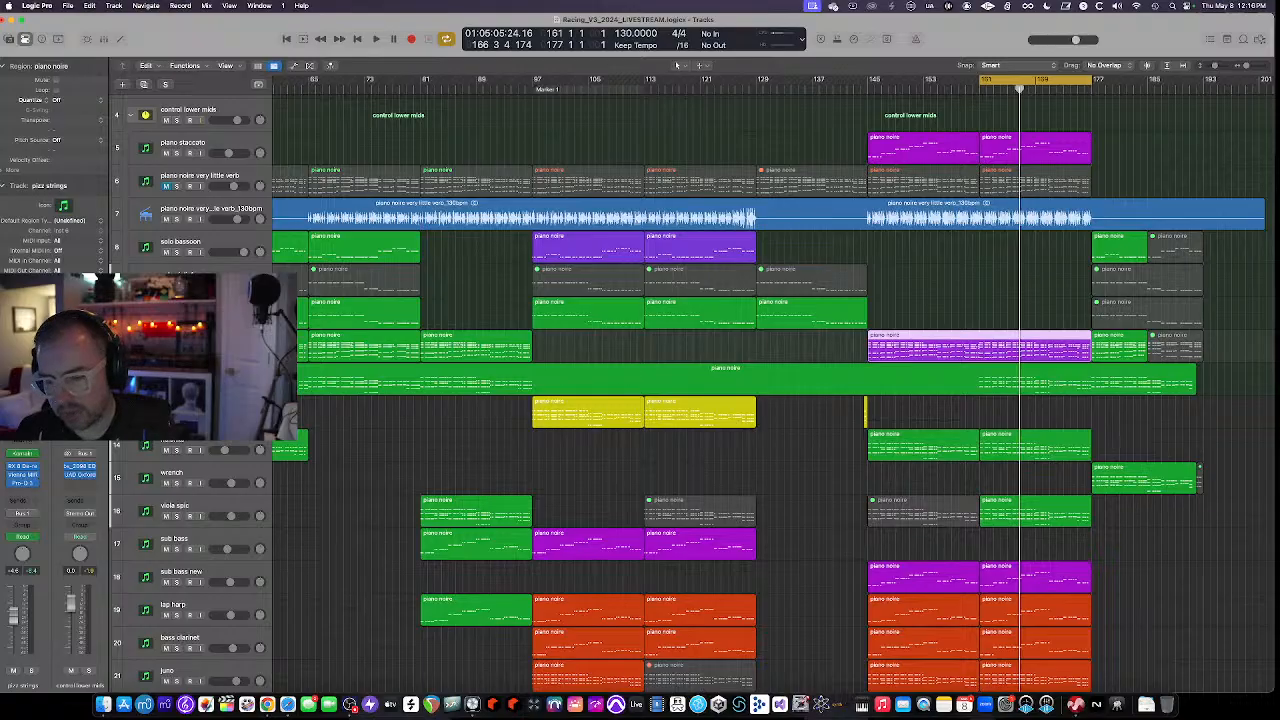
Solo the juno track, play it from bar 161 and view its DCO-106 synth instrument
scroll(390, 463, down, 3)
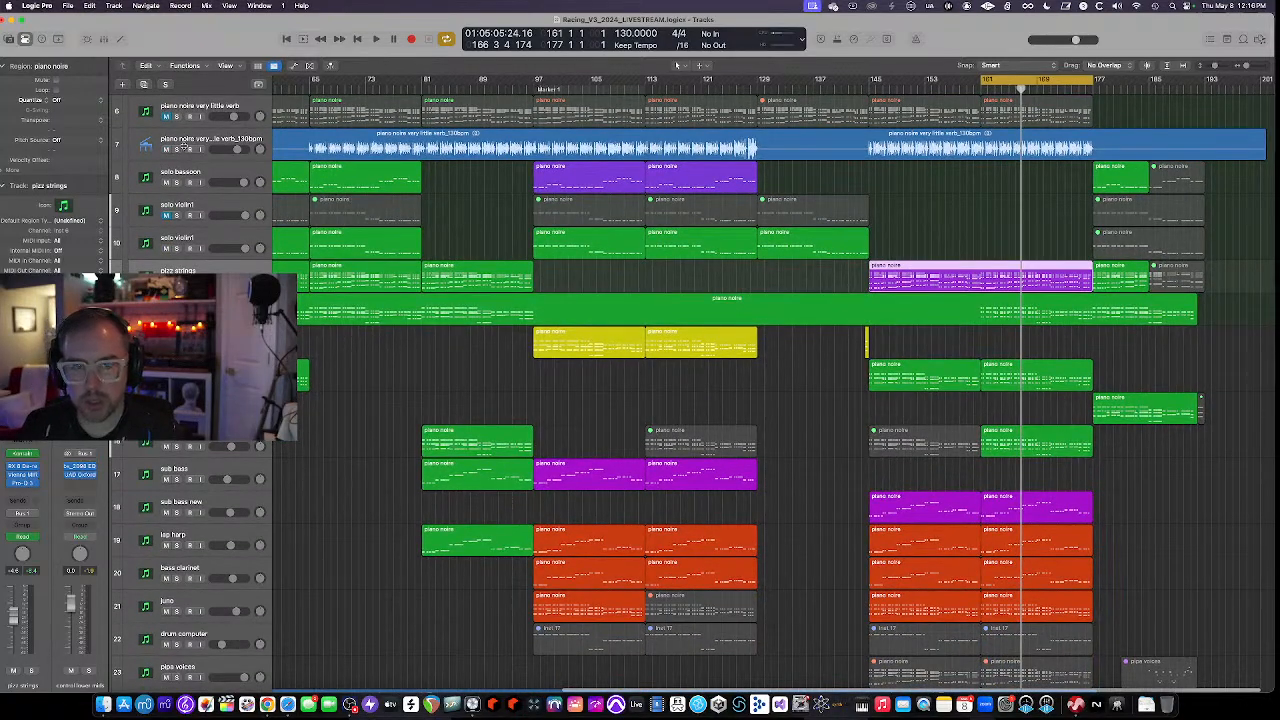
scroll(388, 370, down, 2)
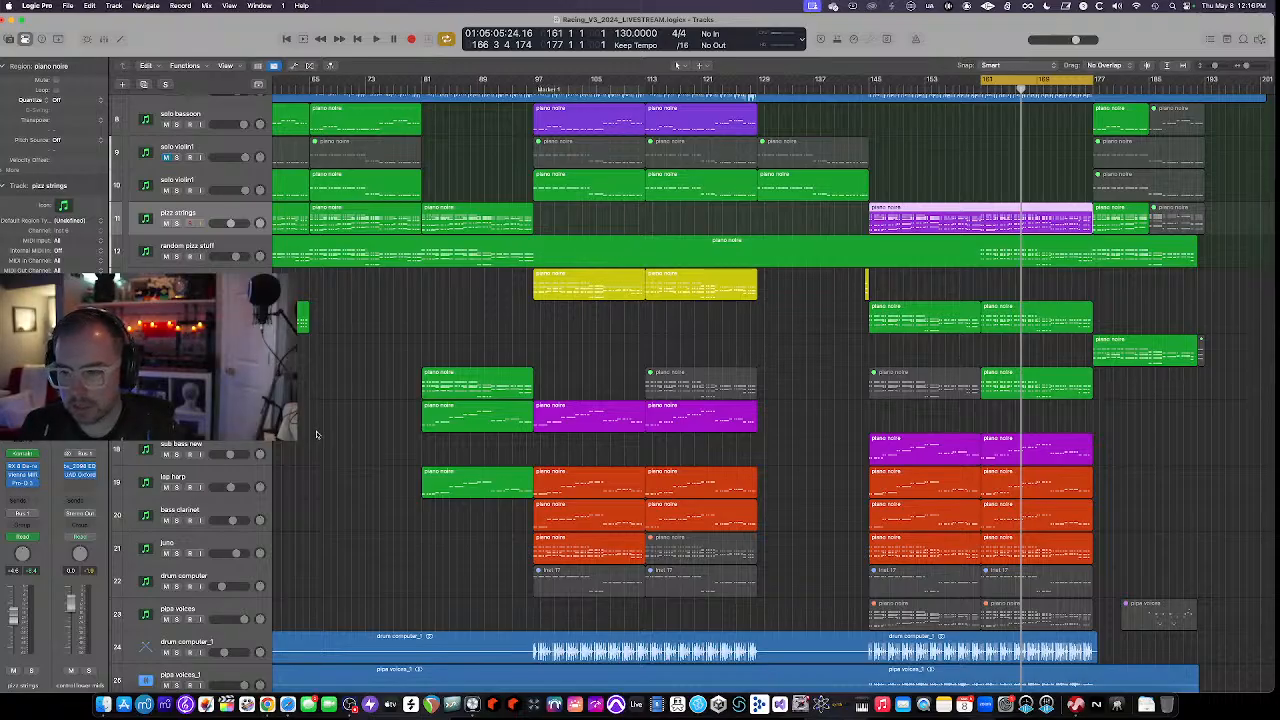
click(178, 553)
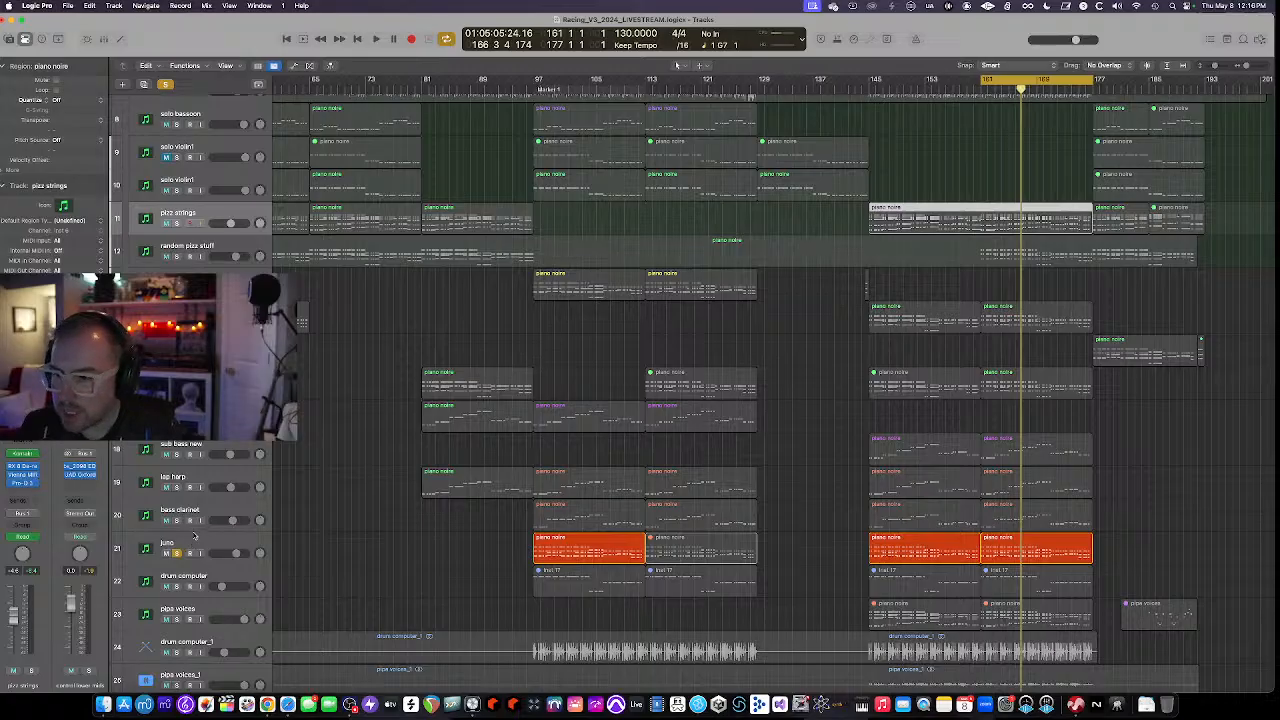
key(space)
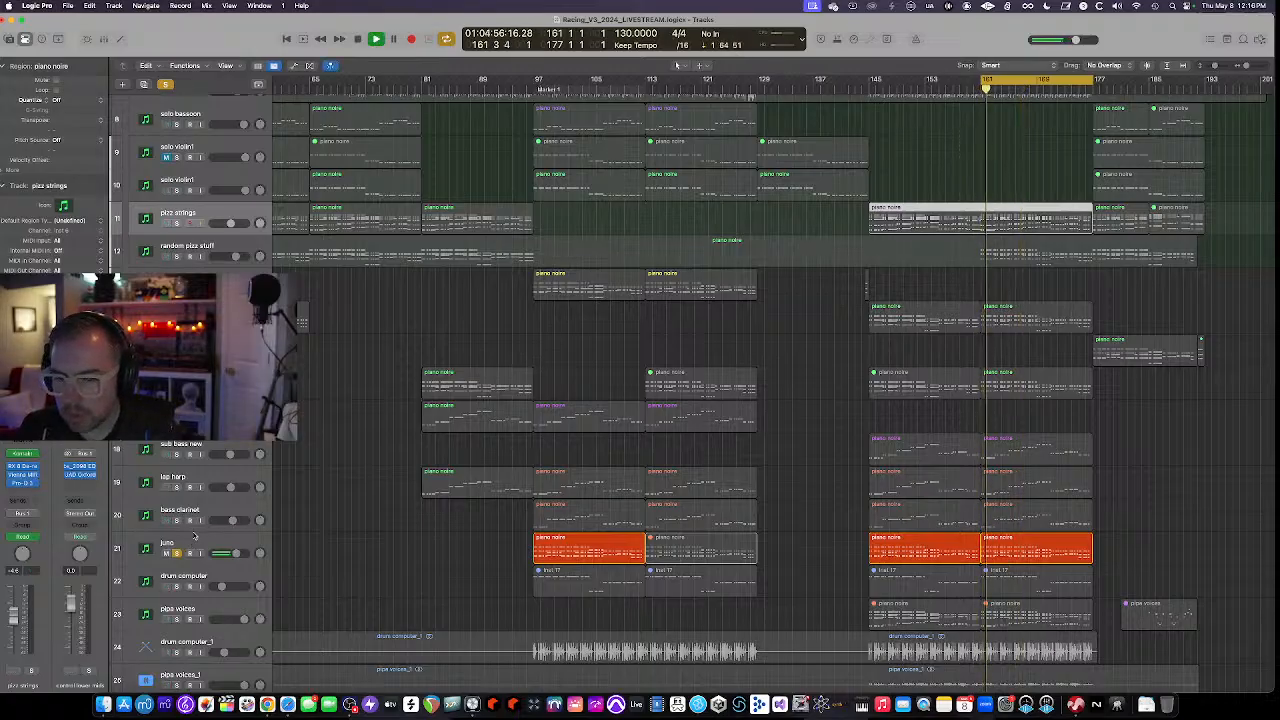
click(192, 541)
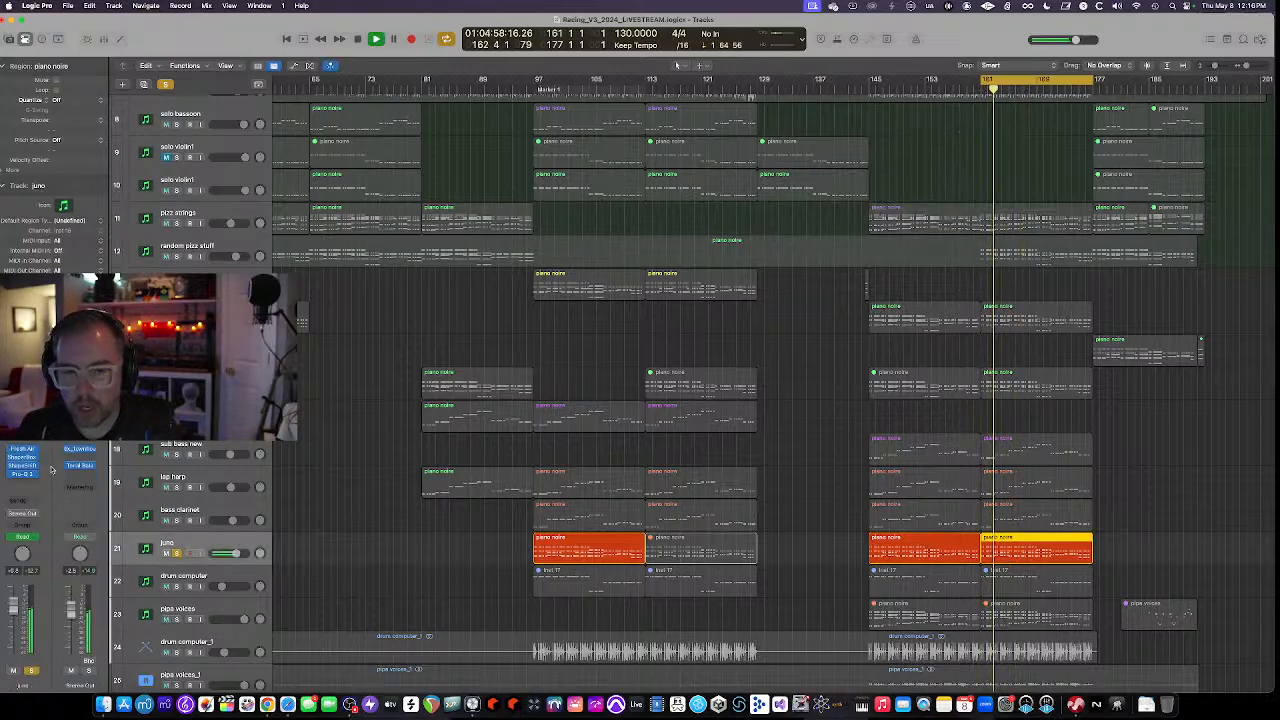
click(24, 432)
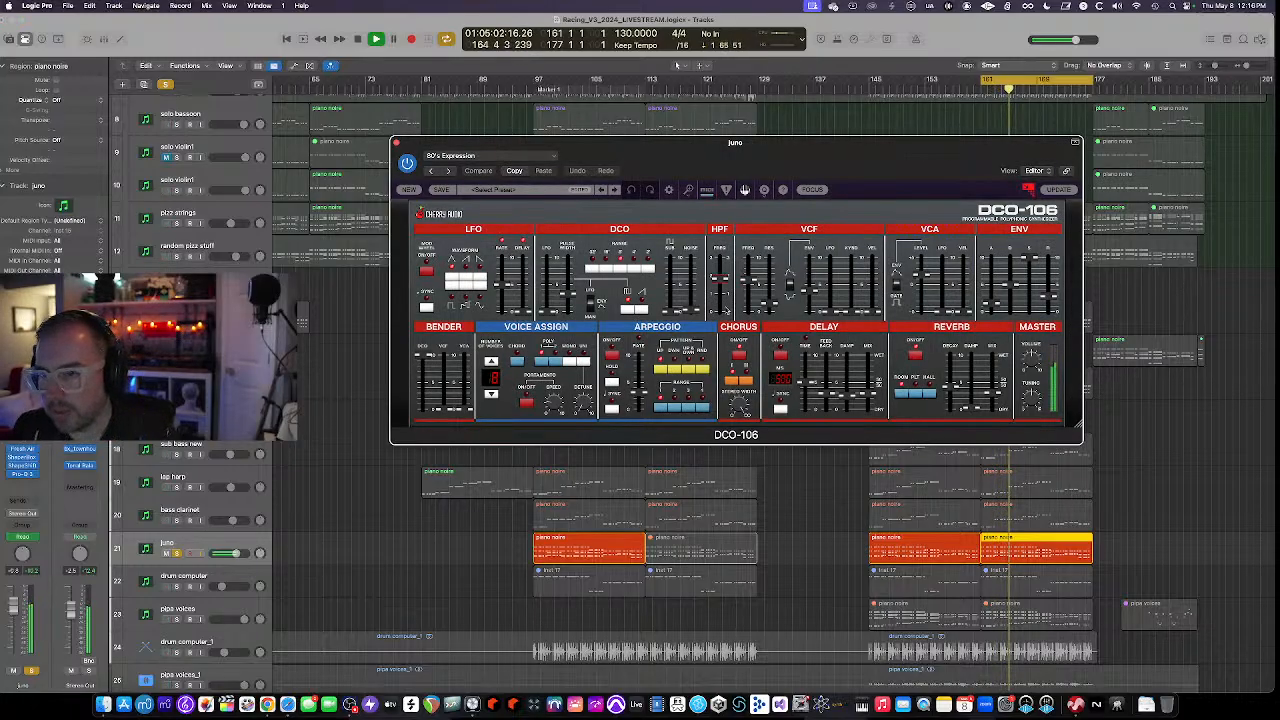
mouse_move(727, 310)
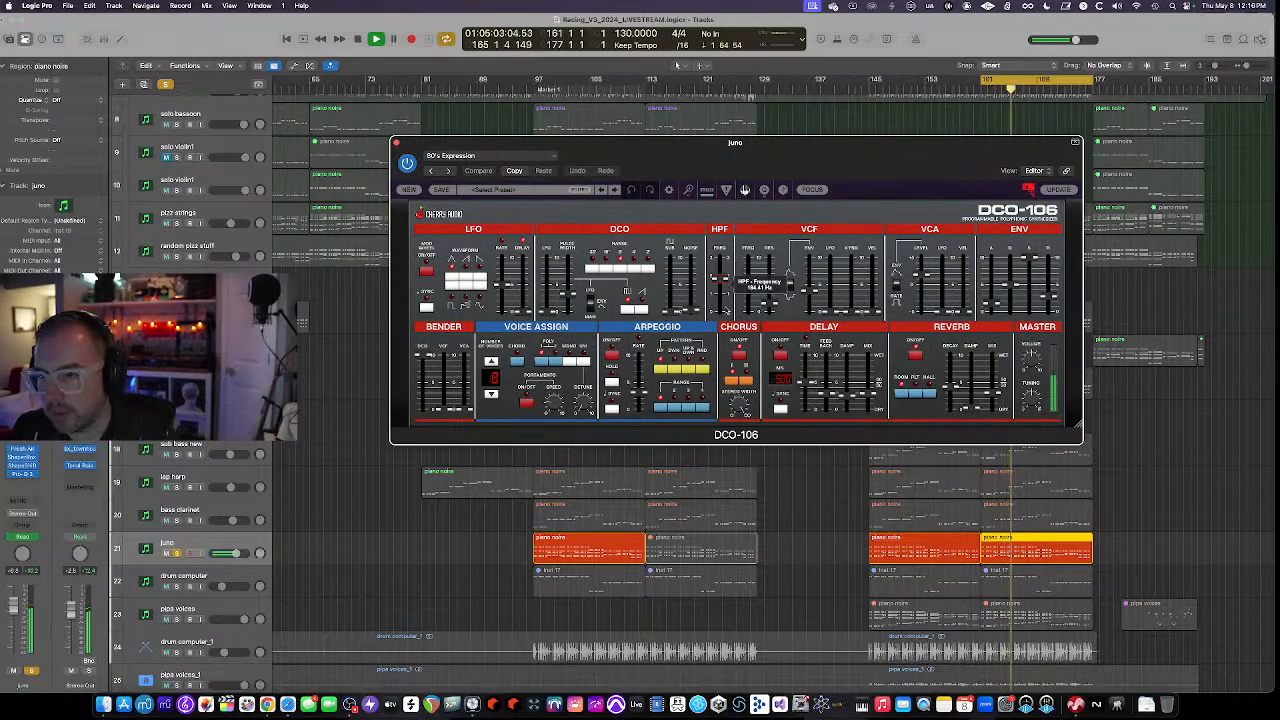
Solo the drum computer_1 audio track together with juno, play both from bar 161, and close the DCO-106 window
click(10, 459)
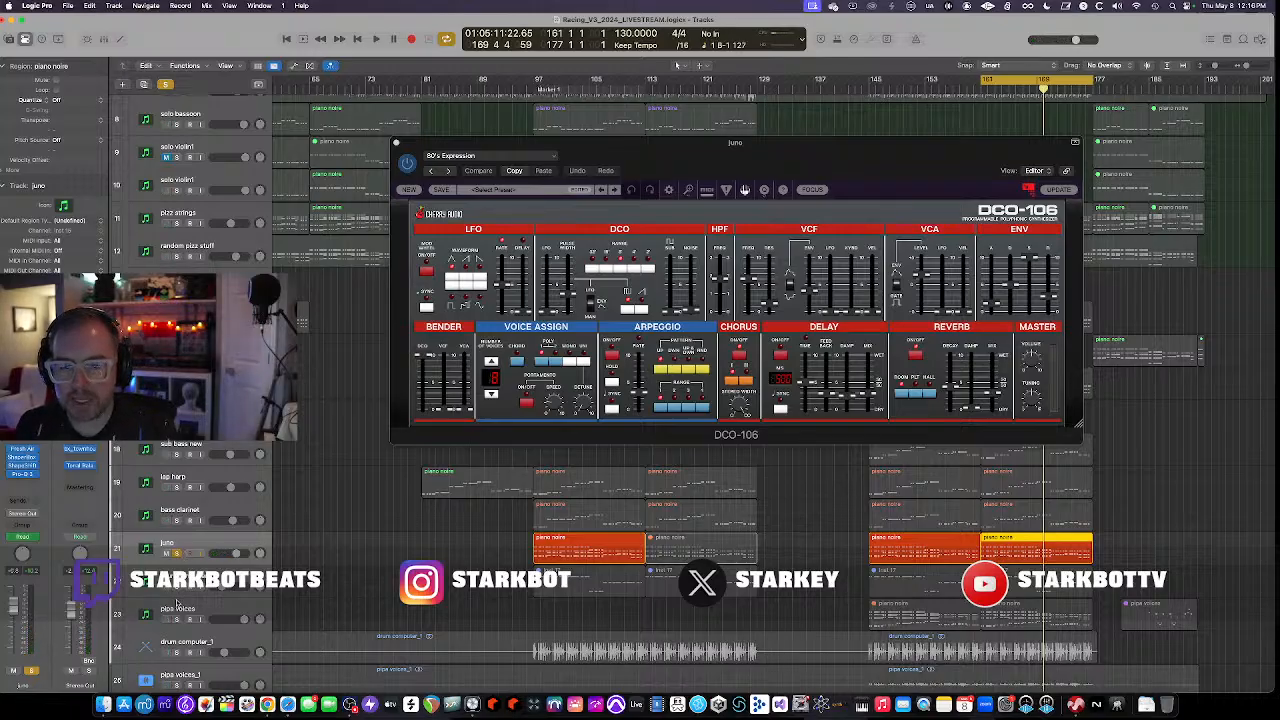
click(177, 586)
key(space)
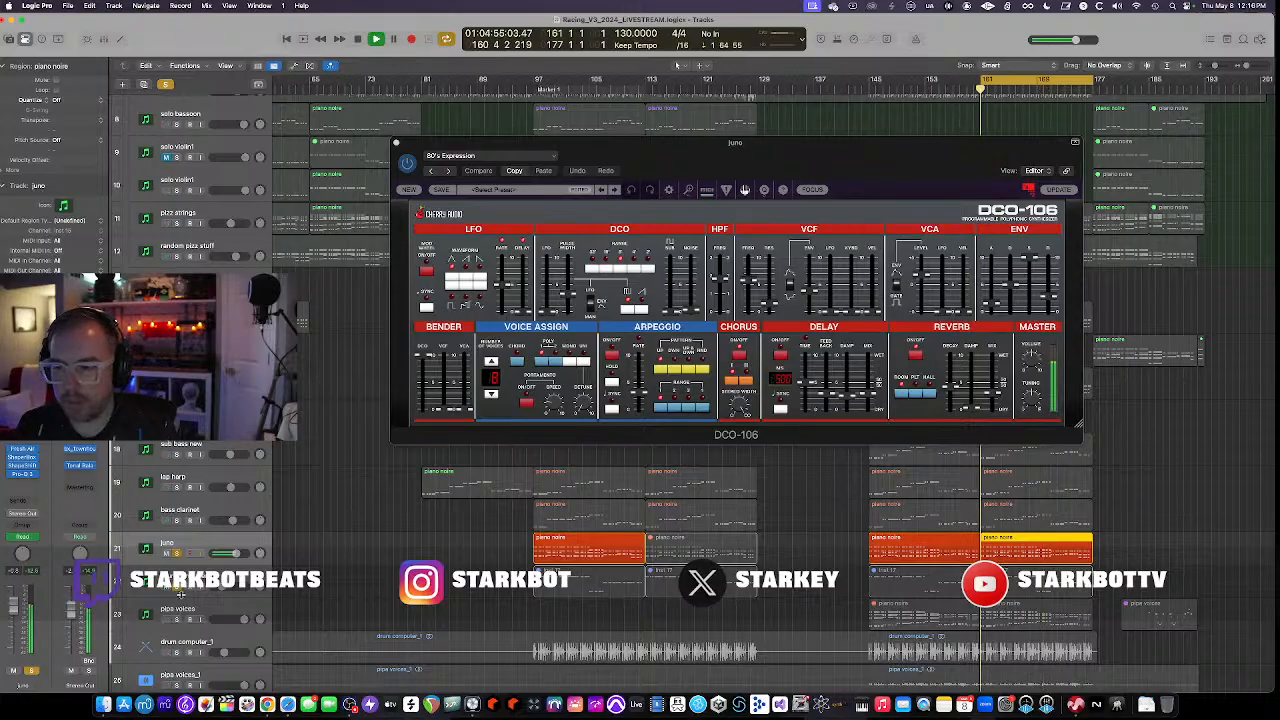
scroll(180, 593, down, 3)
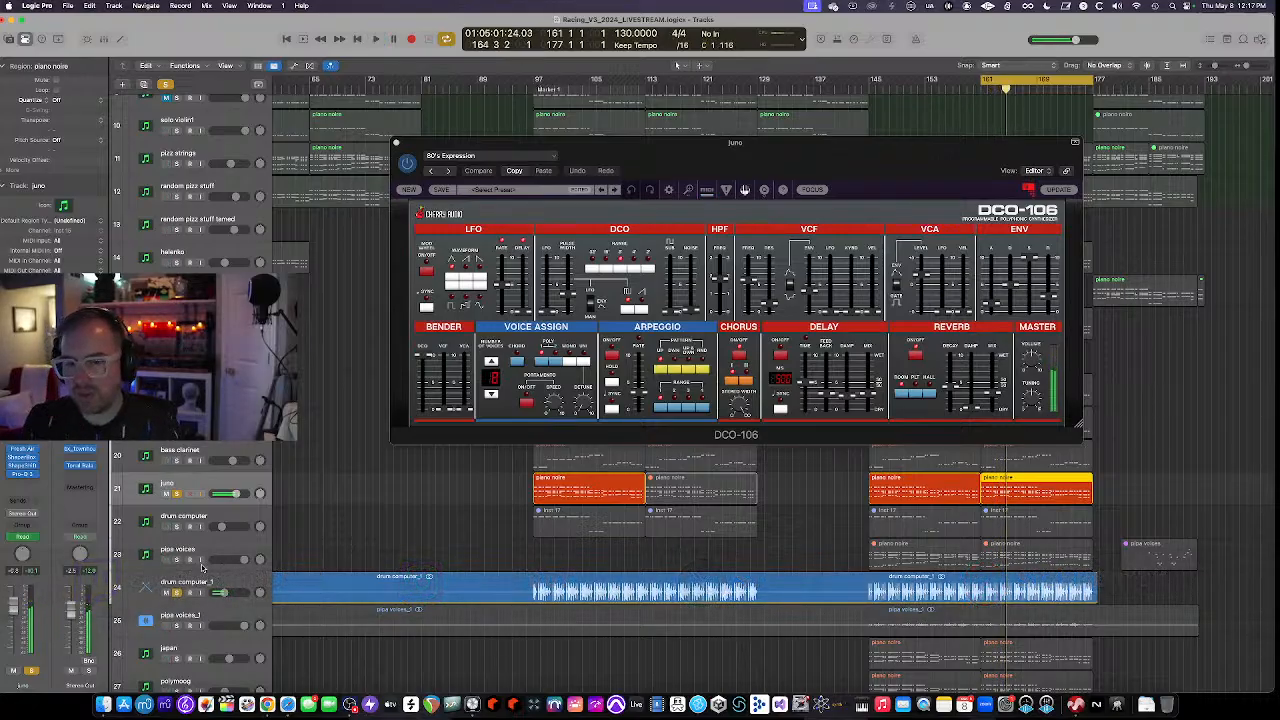
click(398, 142)
scroll(350, 500, down, 2)
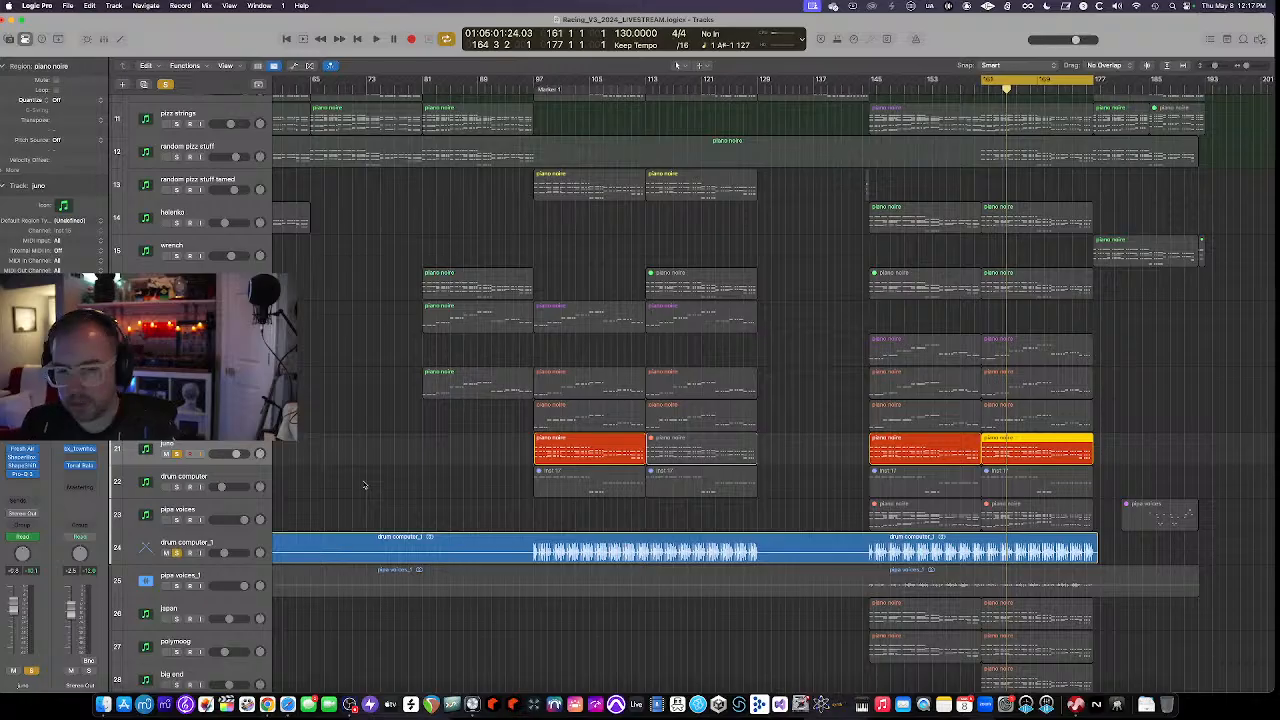
Add the lap harp to the soloed juno and drum computer_1, play from bar 161, and bring the helenko track into the solo
scroll(282, 479, up, 1)
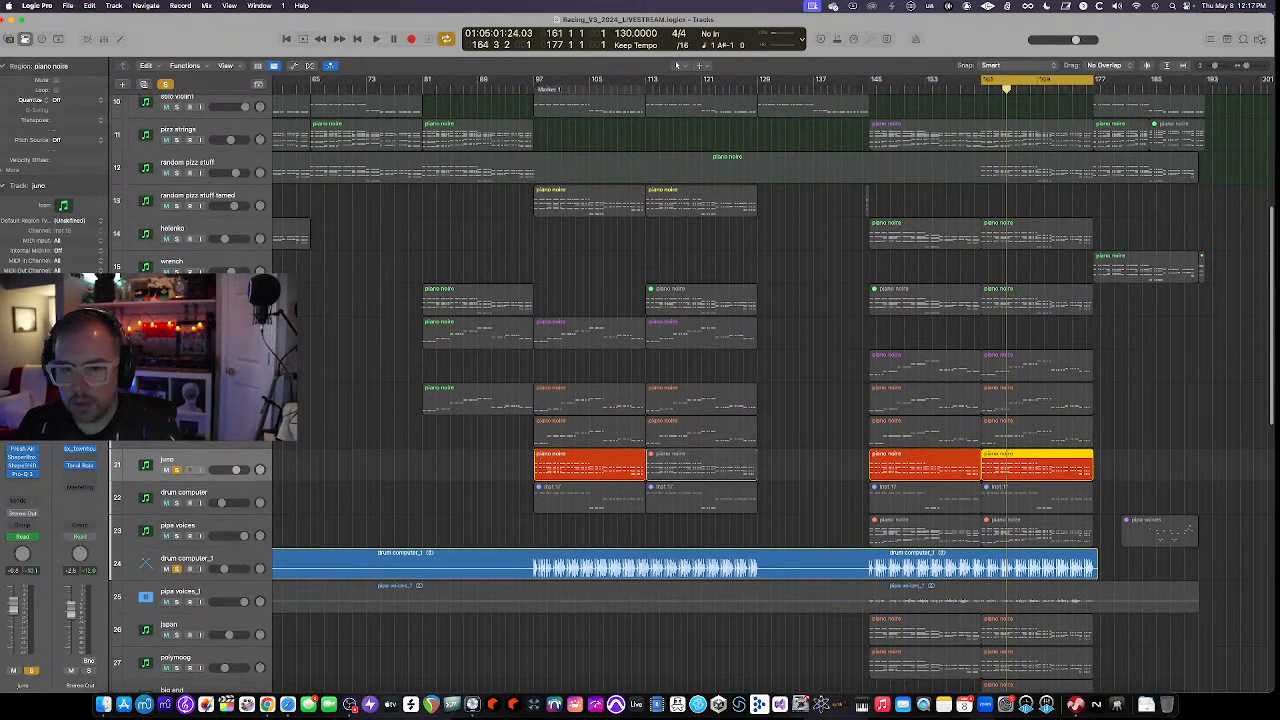
click(177, 403)
key(space)
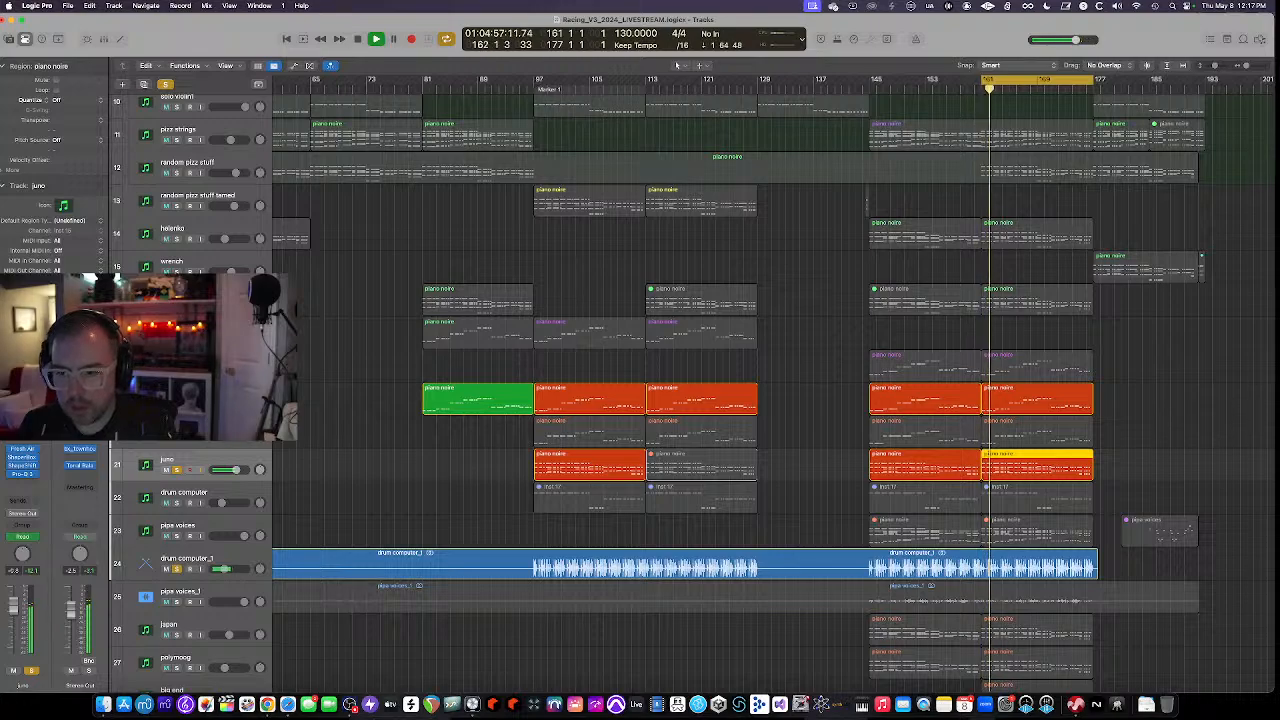
scroll(347, 443, up, 2)
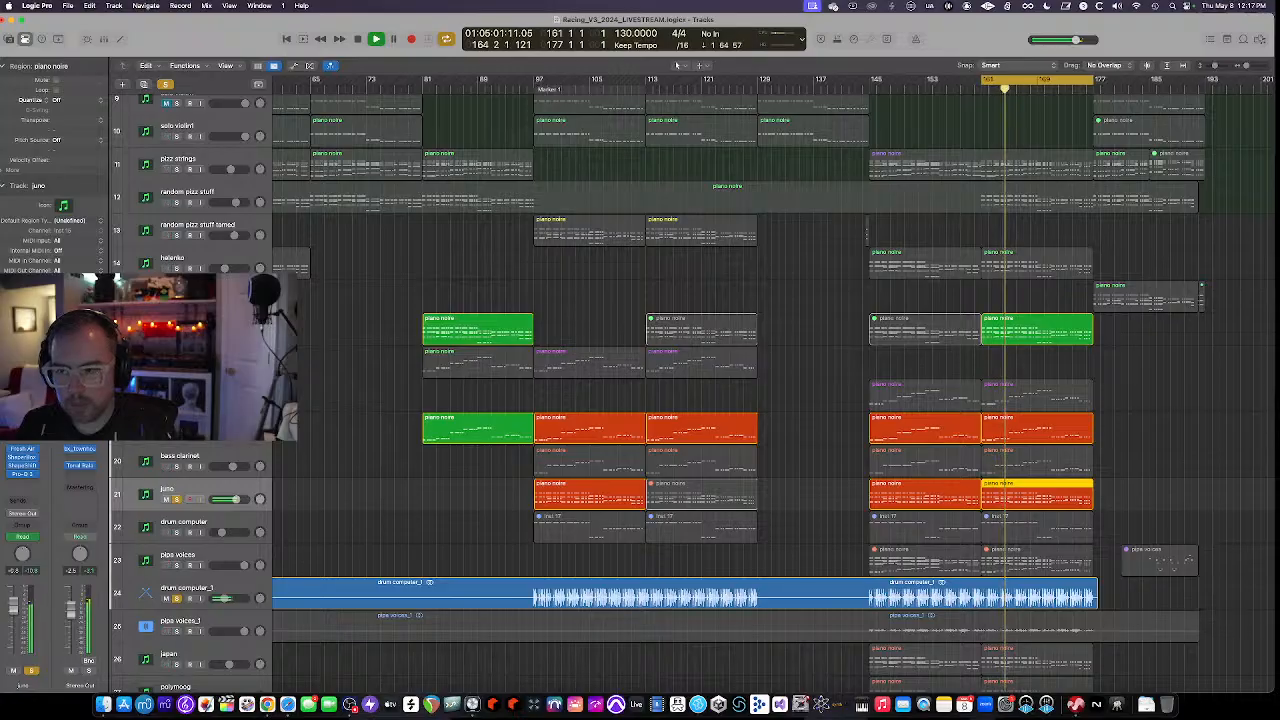
click(177, 268)
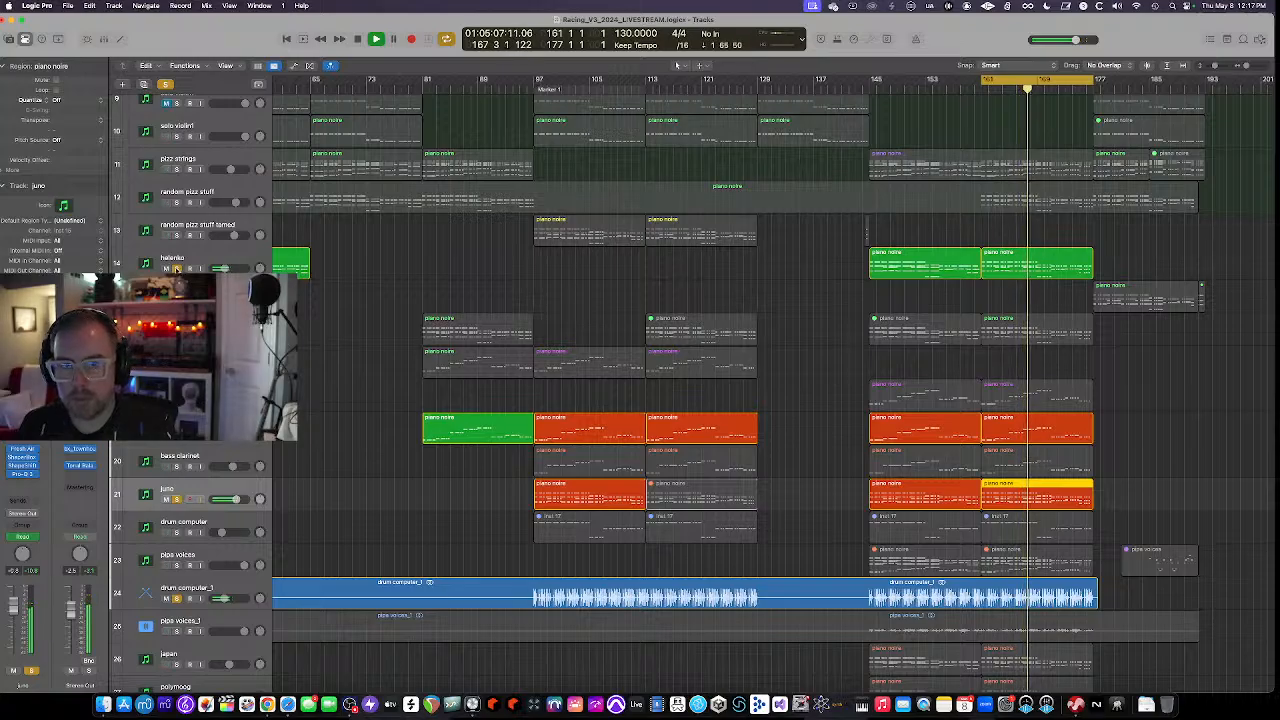
Clear the lap harp, juno and drum computer_1 solos, and return from helenko alone to the full mix during playback
key(super+Up)
key(super+Up)
scroll(197, 504, up, 3)
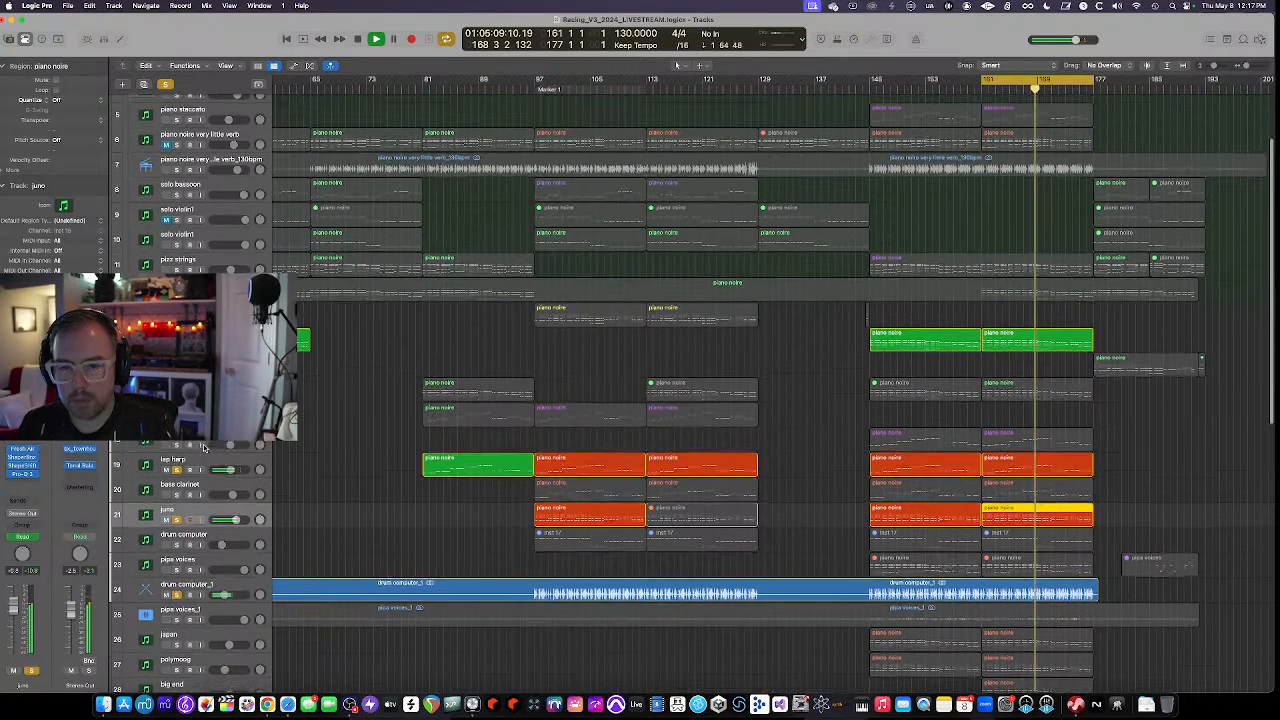
key(super+Up)
drag(177, 501, 178, 610)
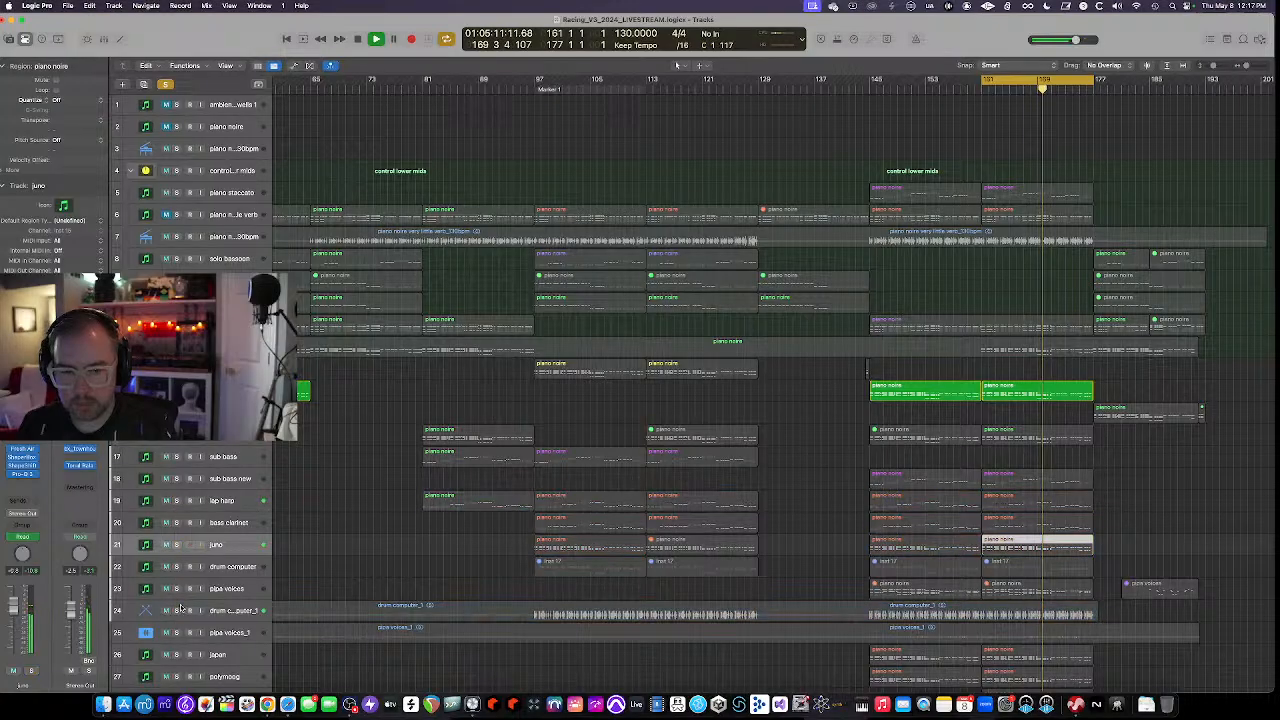
click(222, 391)
key(s)
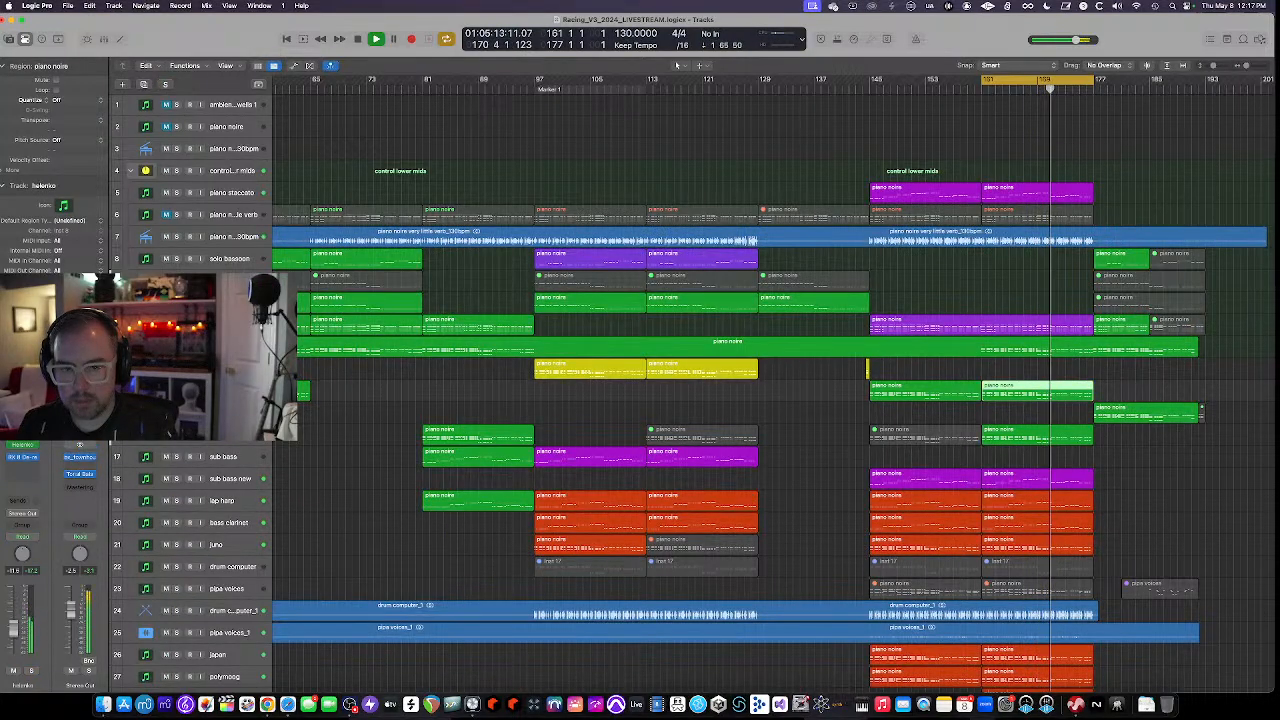
Solo the helenko track, play it from bar 161 and stop playback
key(super+Up)
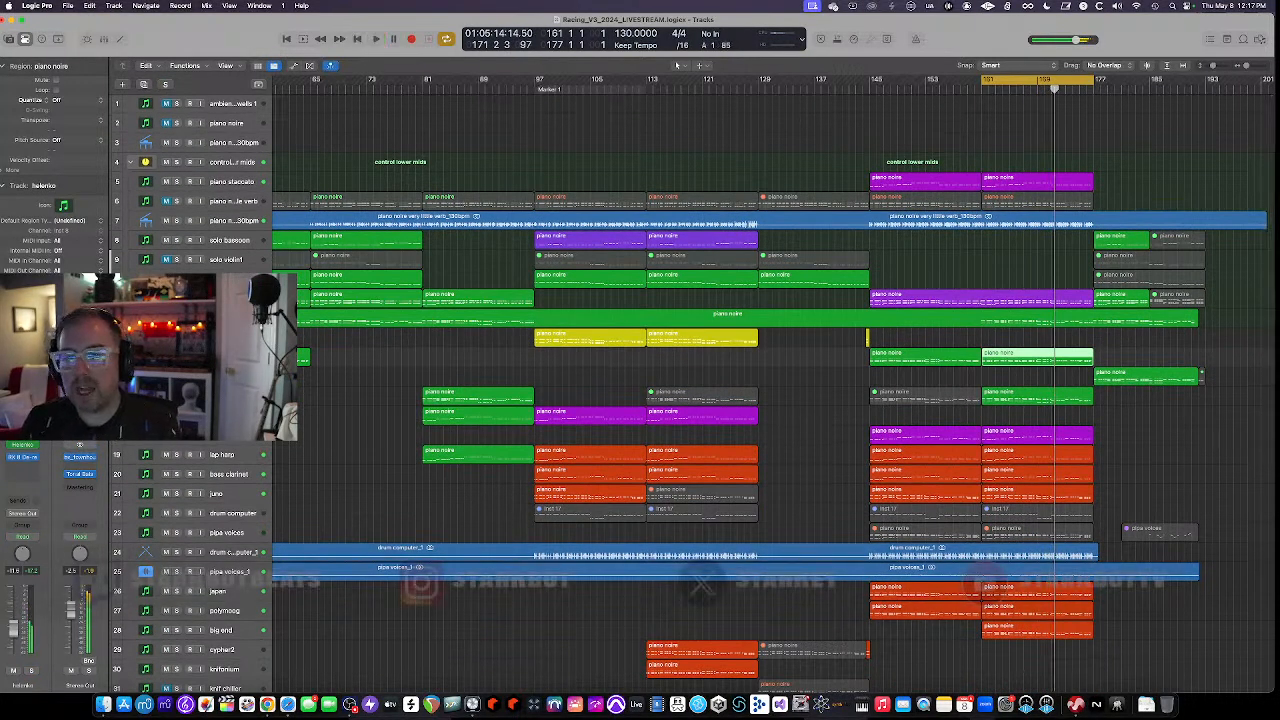
key(s)
key(space)
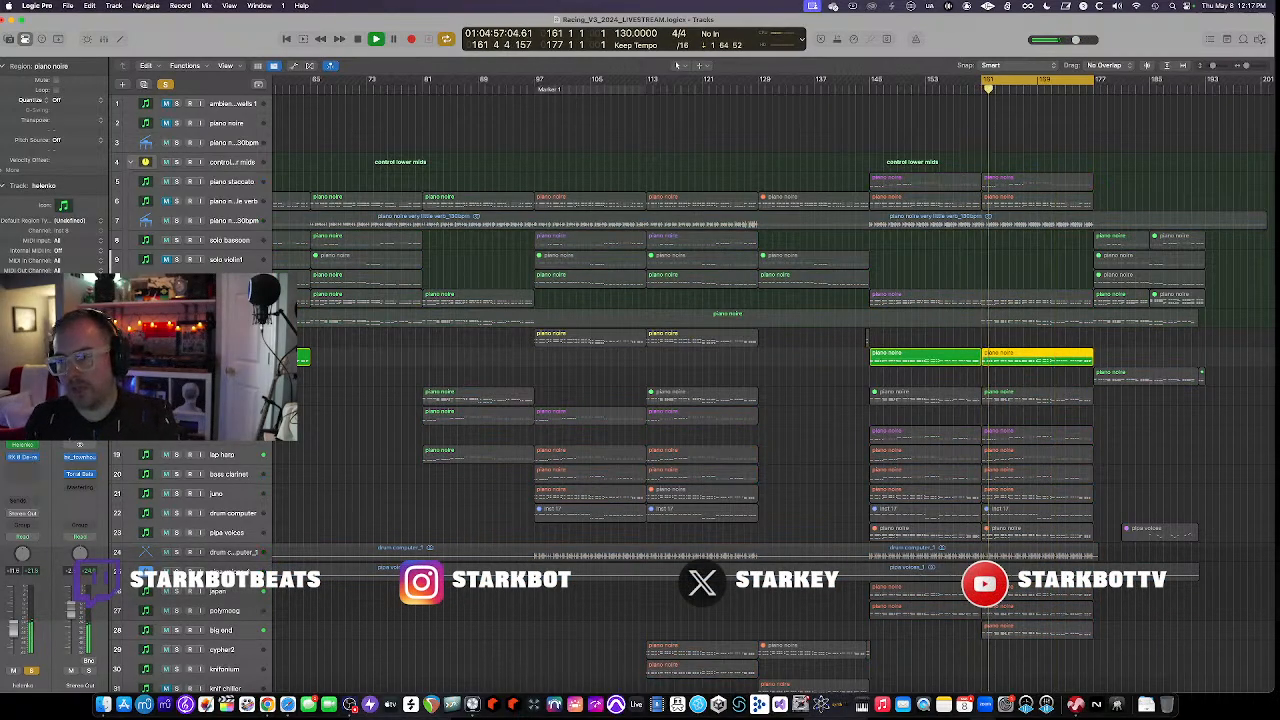
key(space)
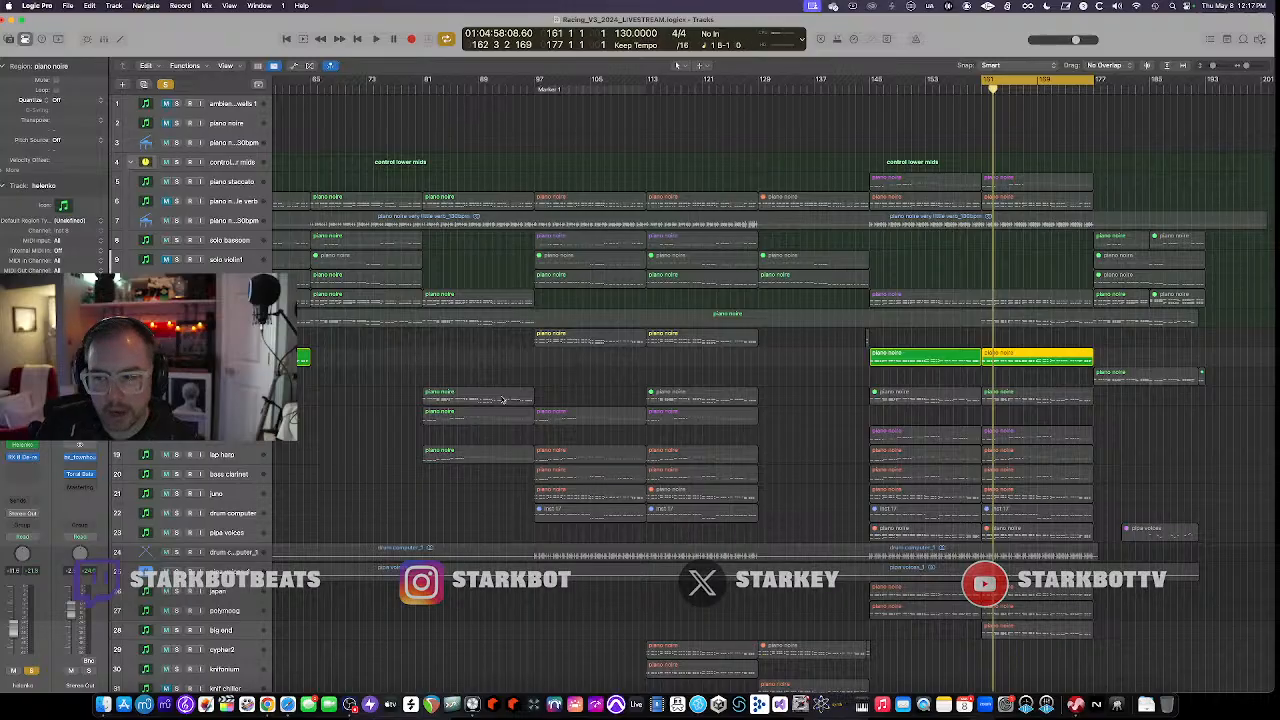
Return to the full mix and look over the tracks from mallet plucks through the End lead group
scroll(500, 386, down, 10)
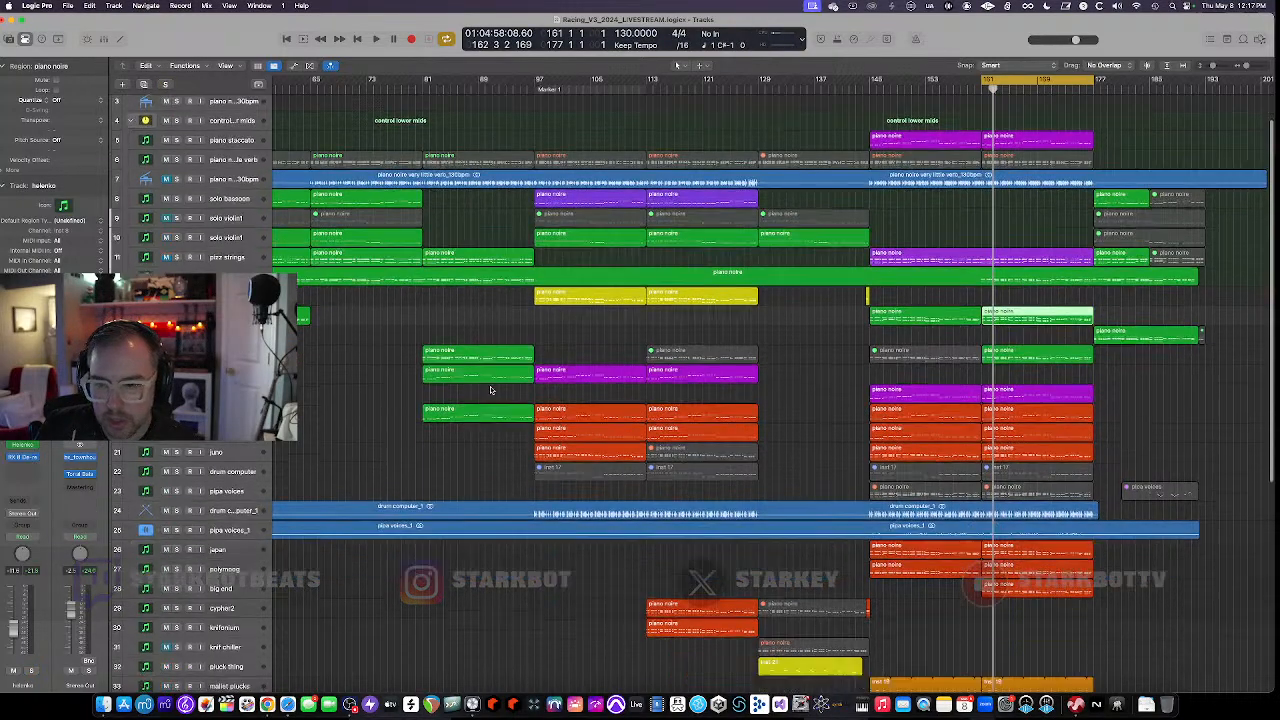
click(1046, 366)
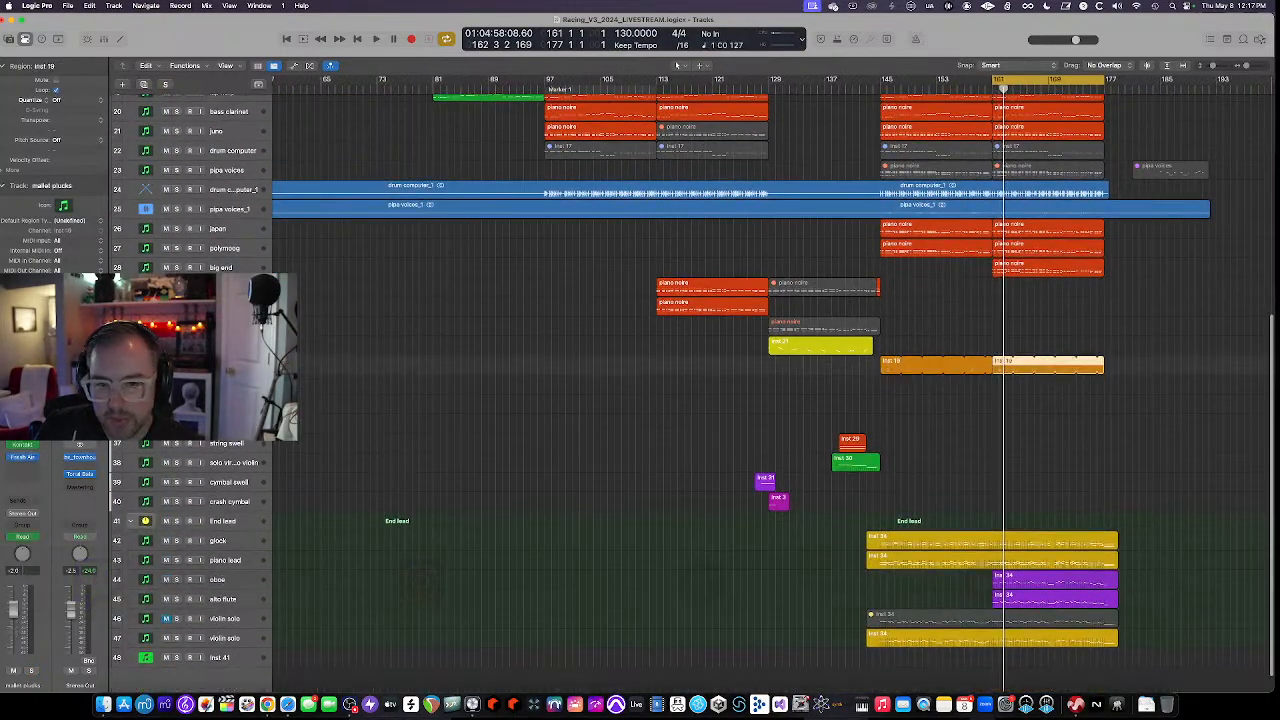
scroll(537, 414, down, 5)
scroll(537, 414, up, 4)
scroll(537, 414, down, 1)
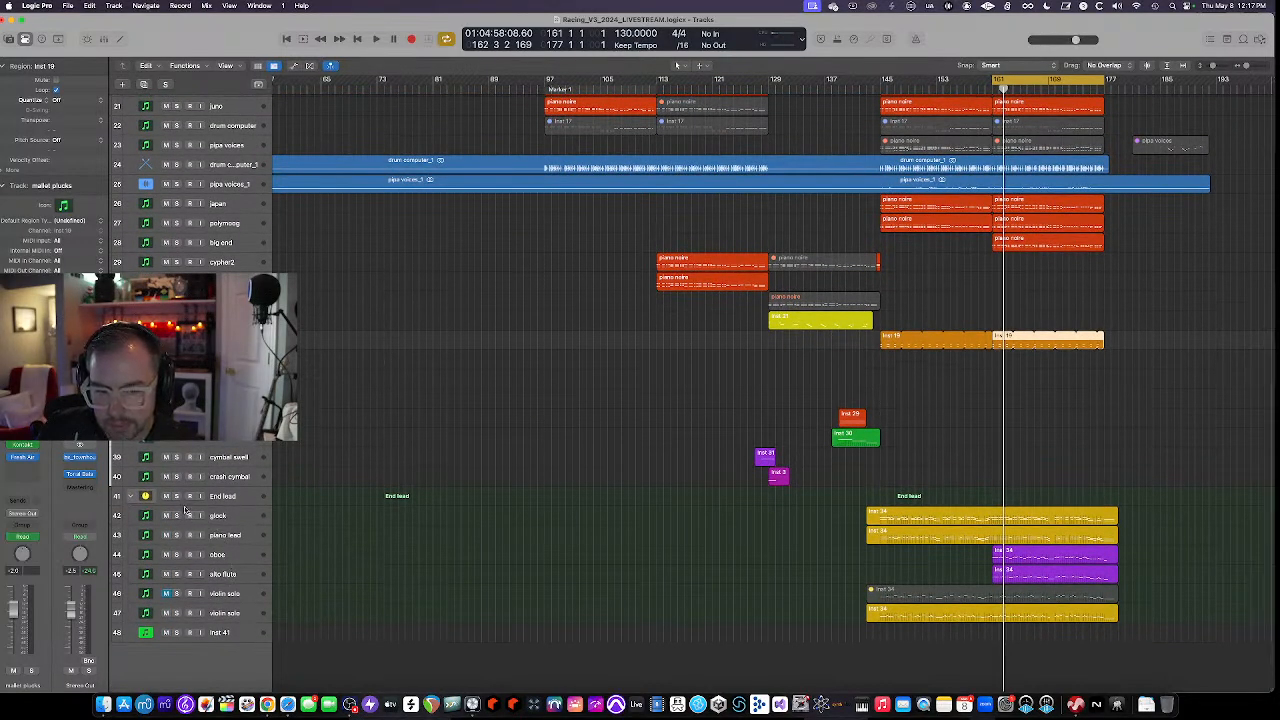
scroll(415, 526, up, 10)
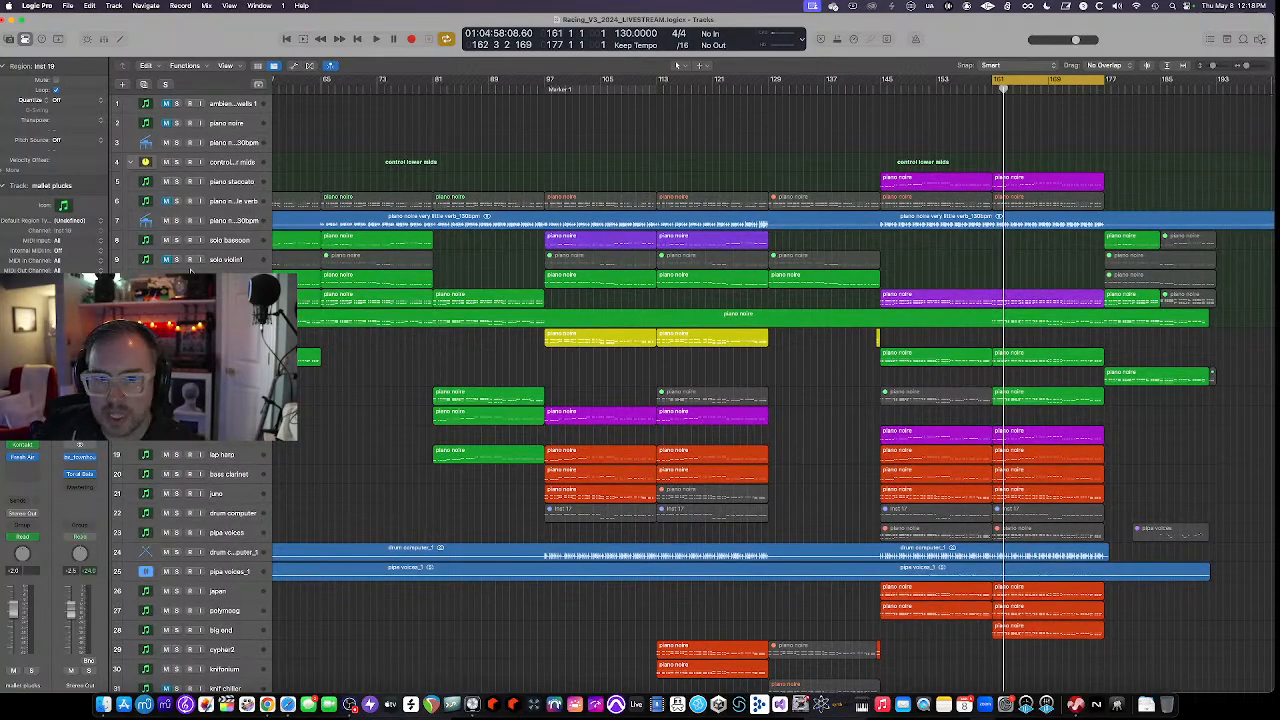
Solo the piano noire very little verb_130bpm audio track, play it from bar 161 and stop
click(177, 221)
key(space)
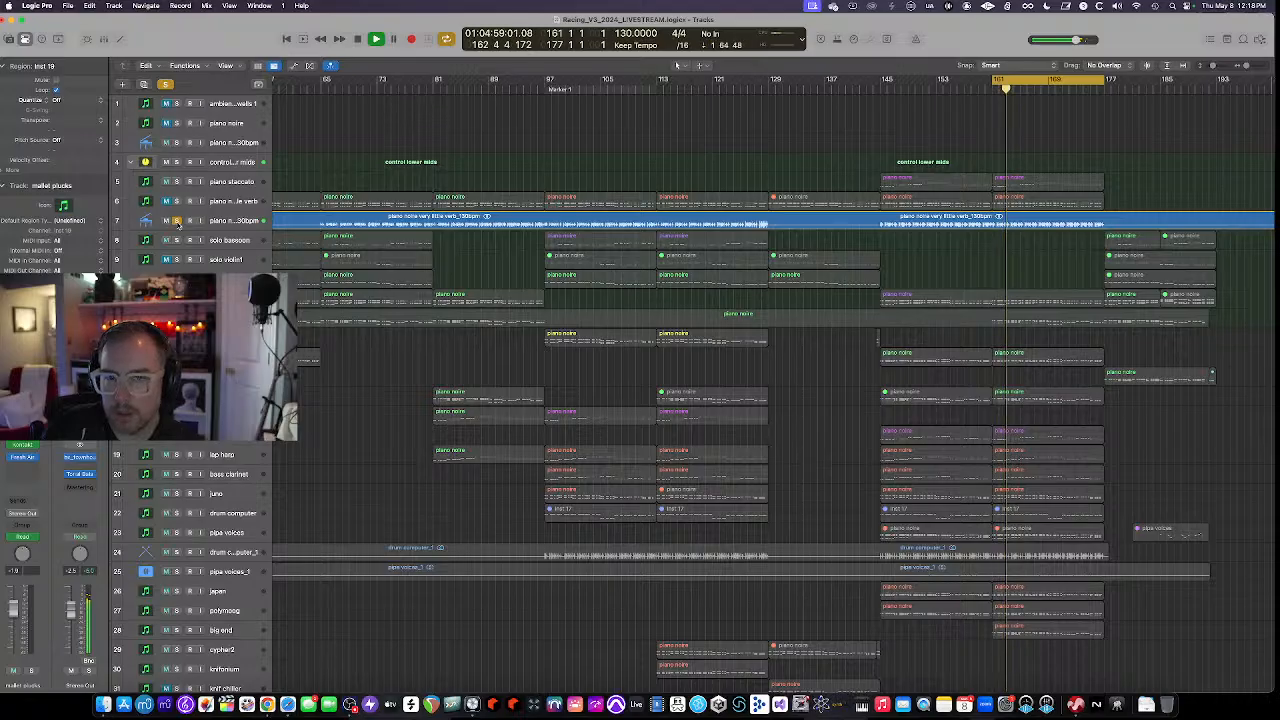
click(242, 224)
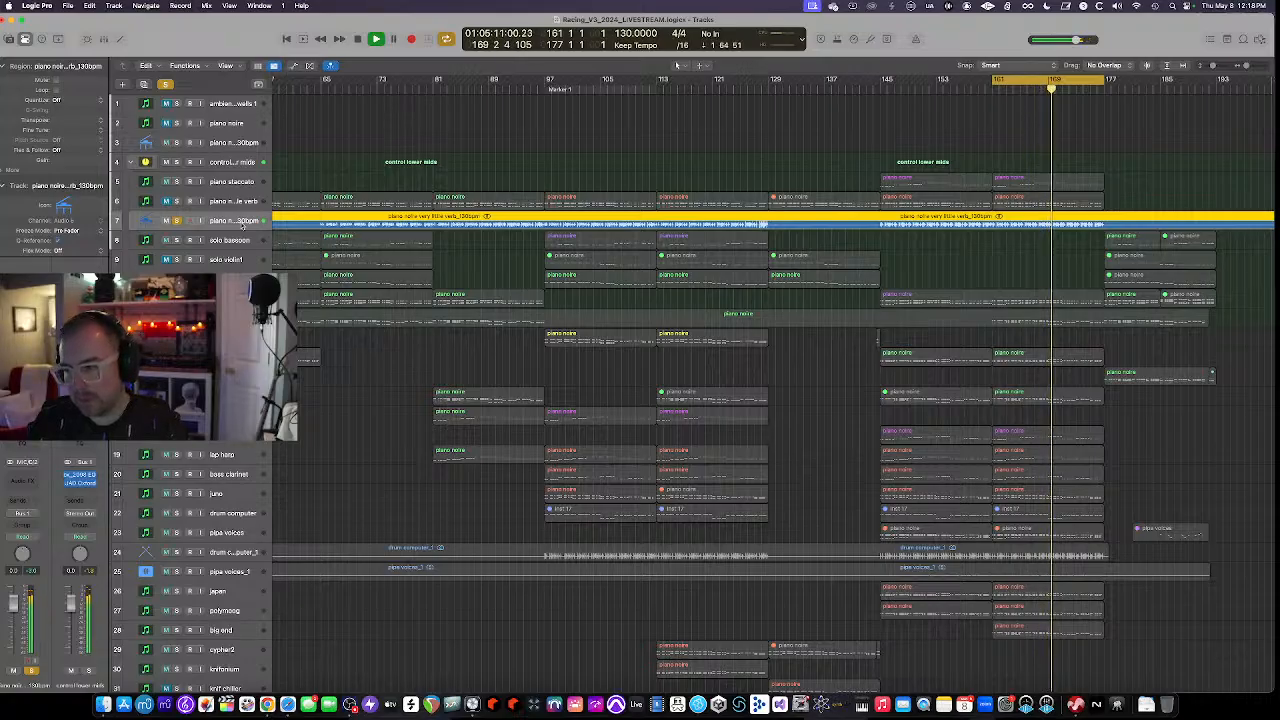
key(space)
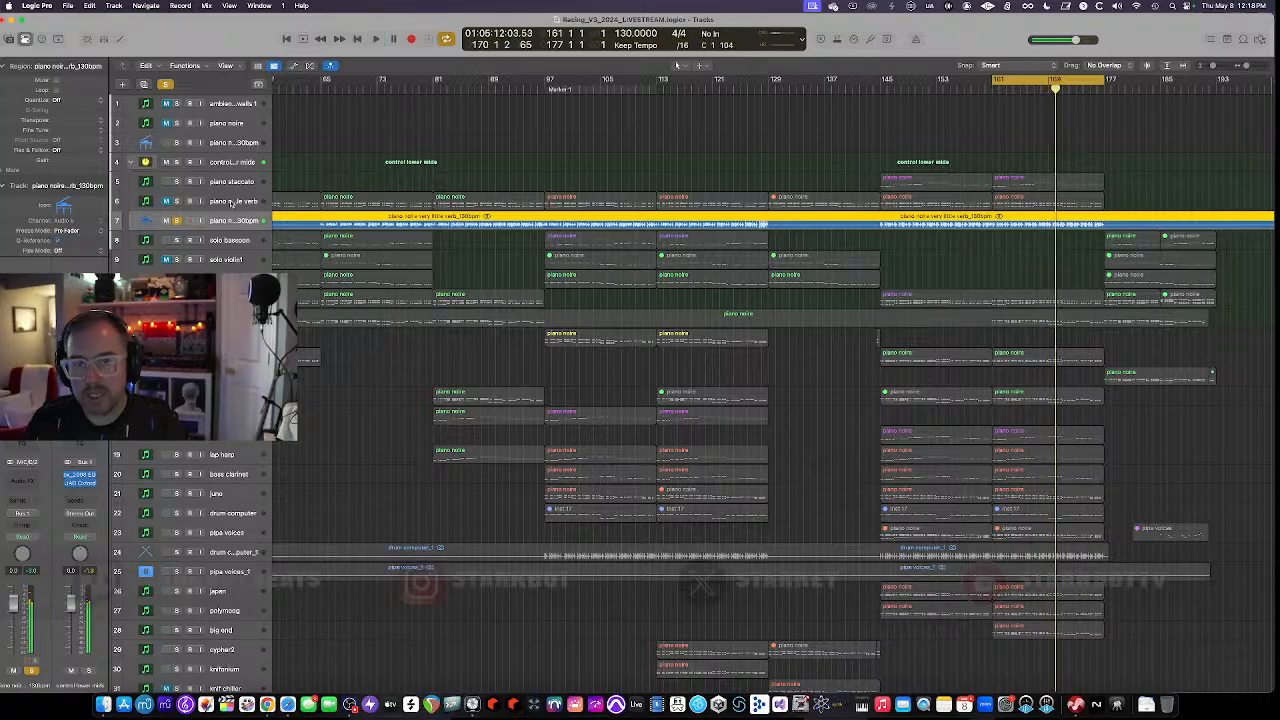
Select the muted piano noire very little verb instrument track and open its Kontakt NOIRE Felt instrument for viewing
click(230, 201)
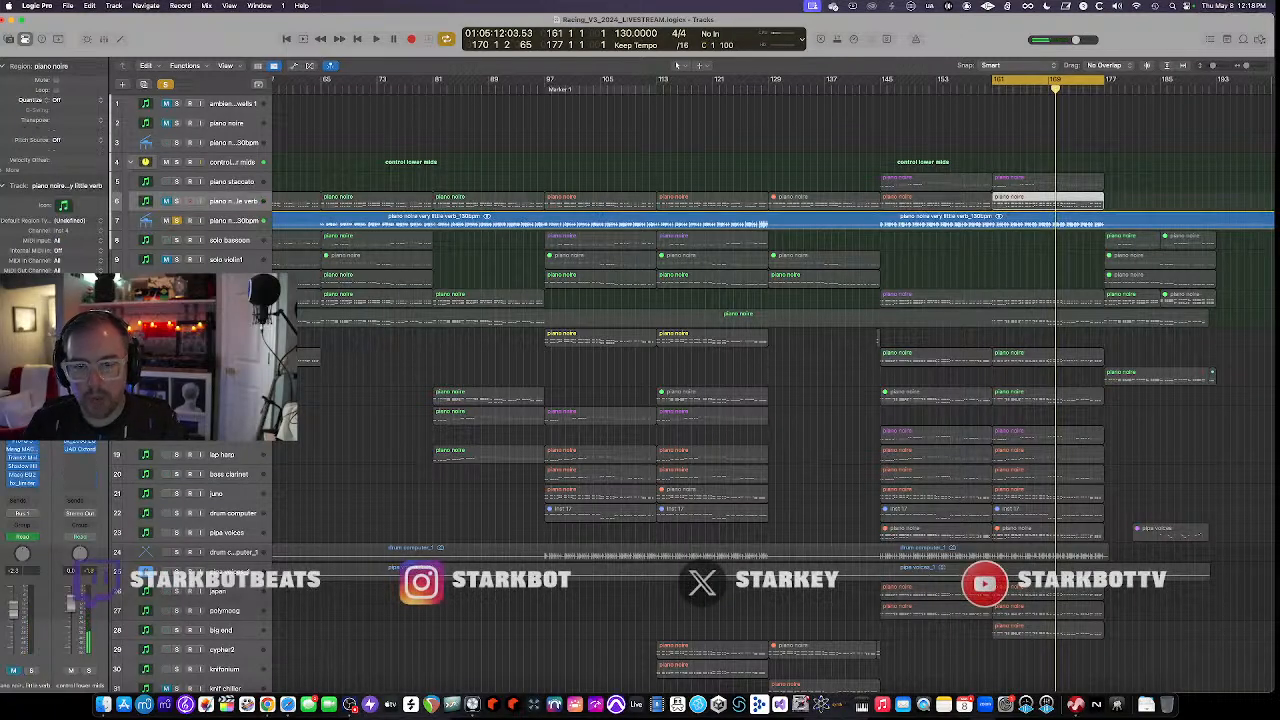
key(super+Down)
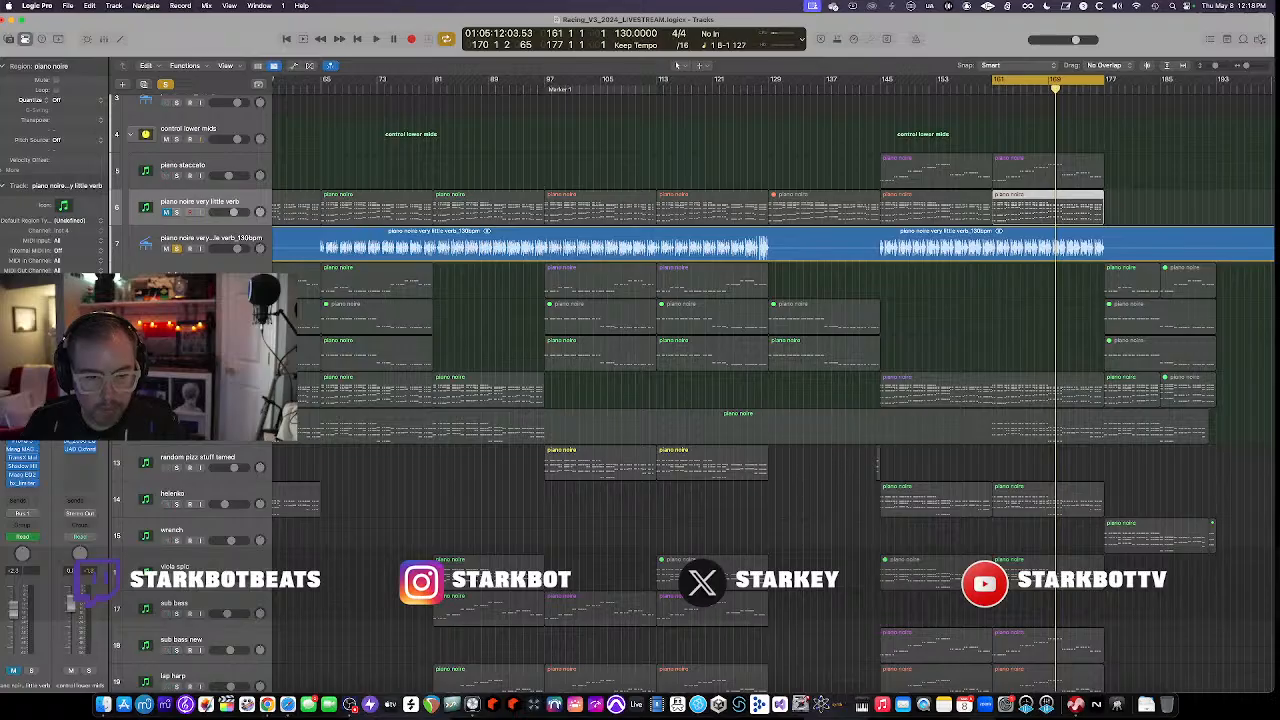
click(22, 418)
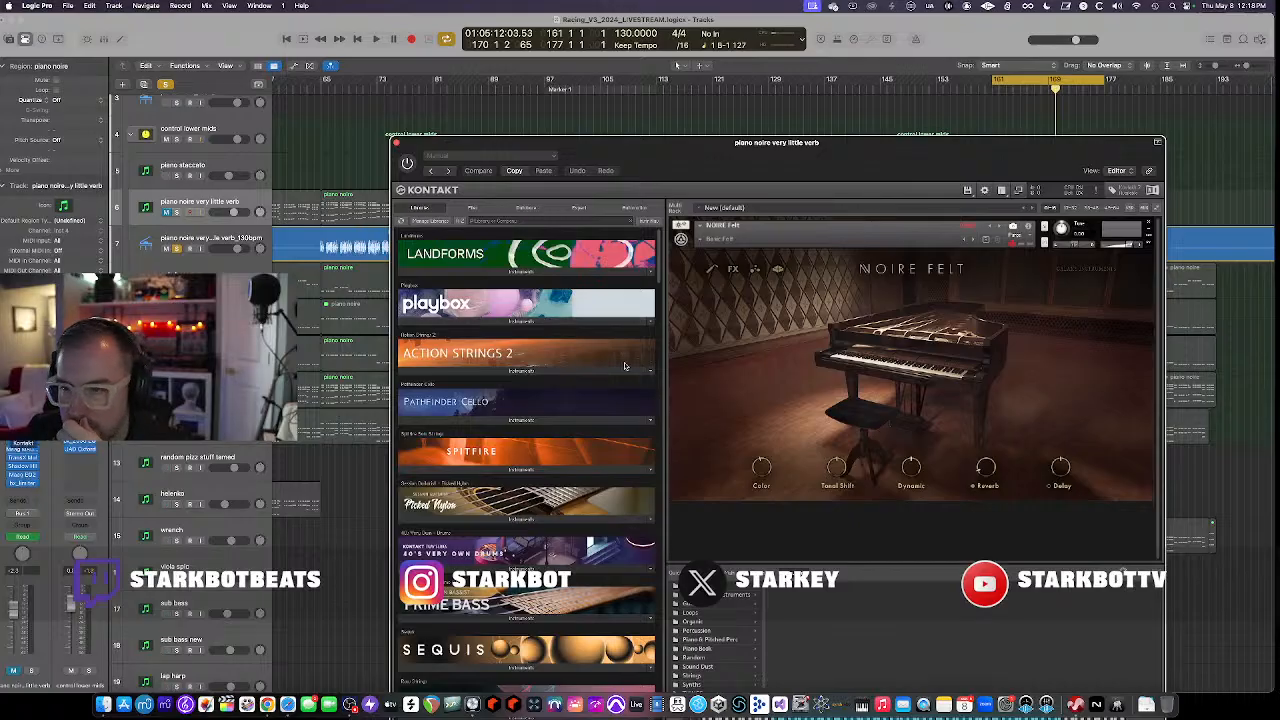
drag(888, 146, 755, 92)
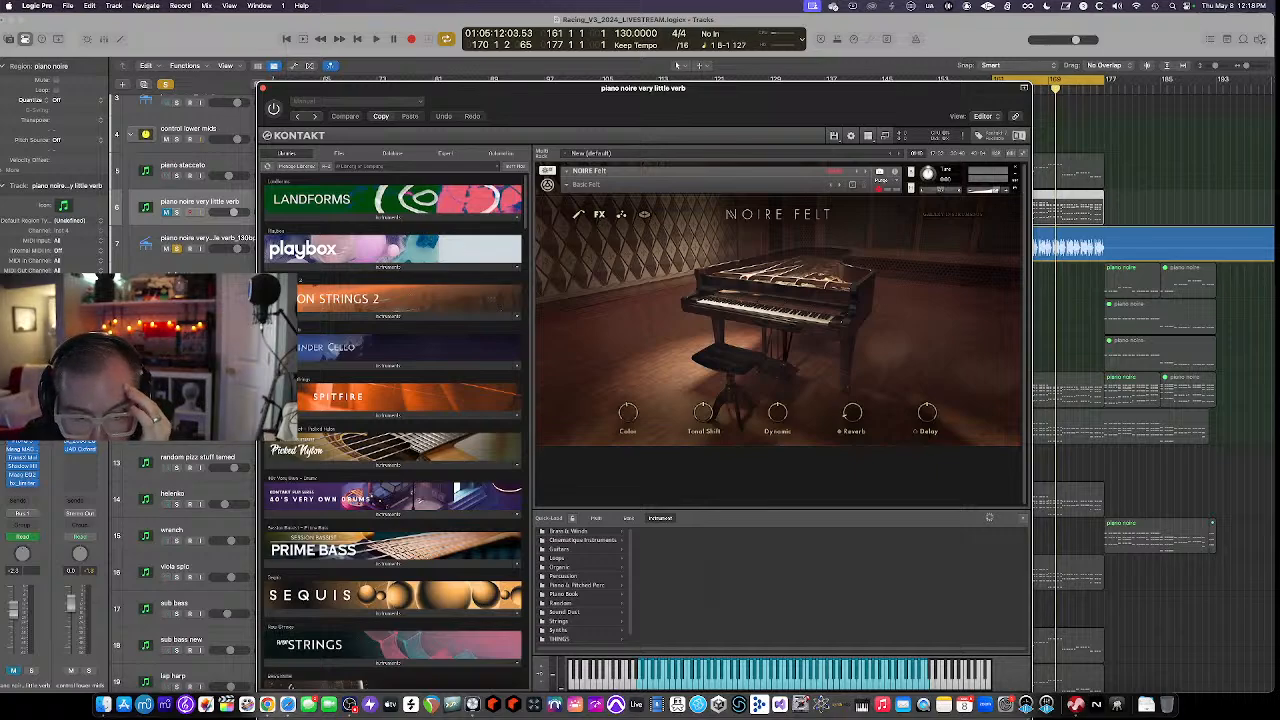
click(197, 205)
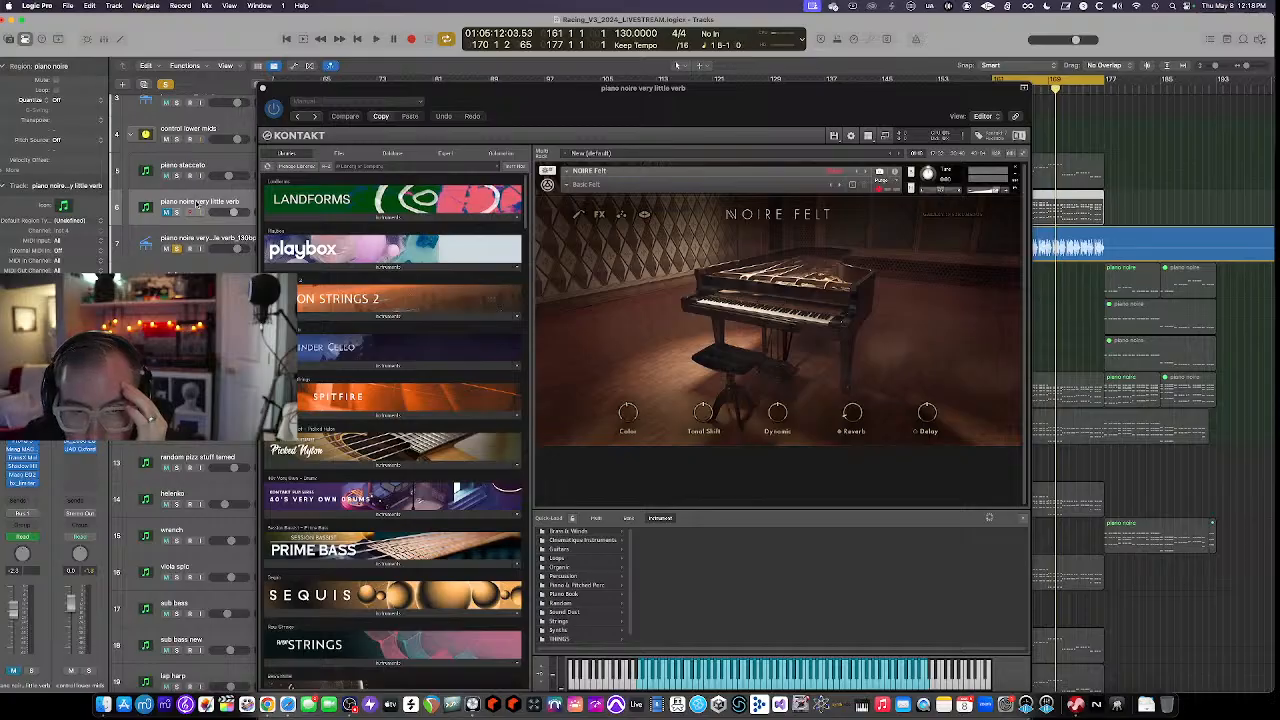
Examine NOIRE Felt's effects, anatomy, particles engine and reverb/delay pages, and close the Kontakt window
click(600, 215)
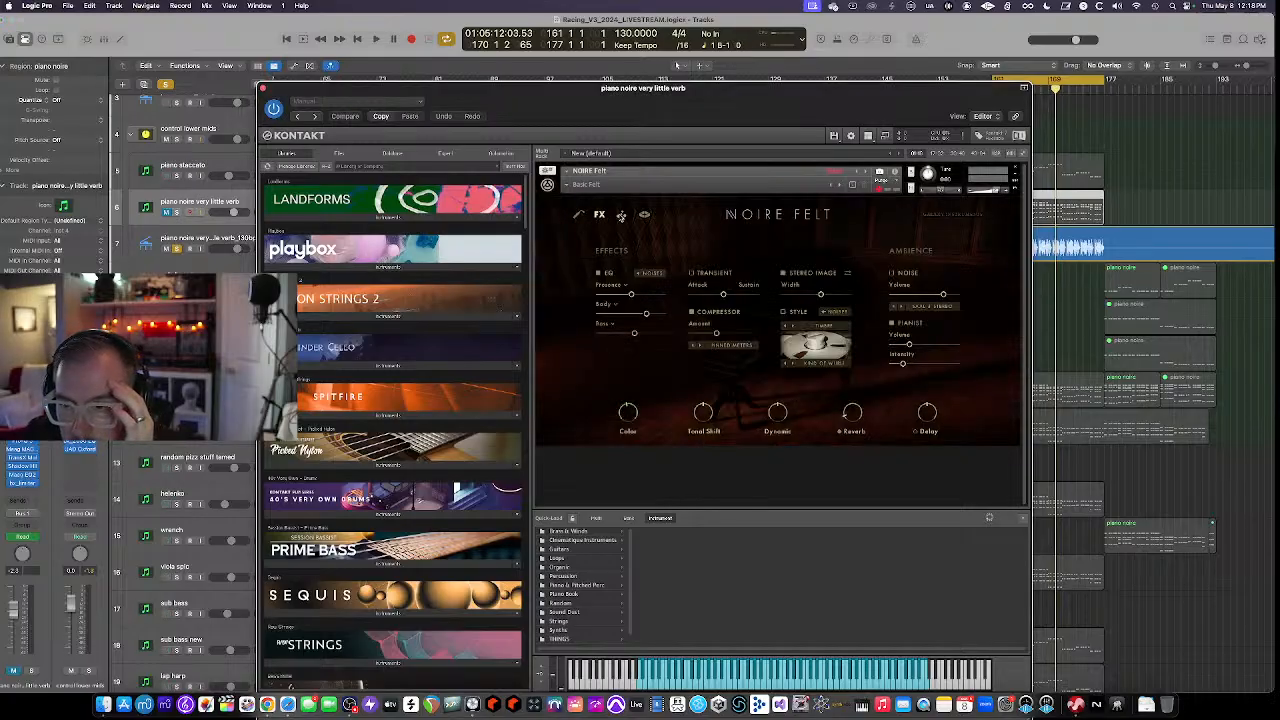
click(601, 216)
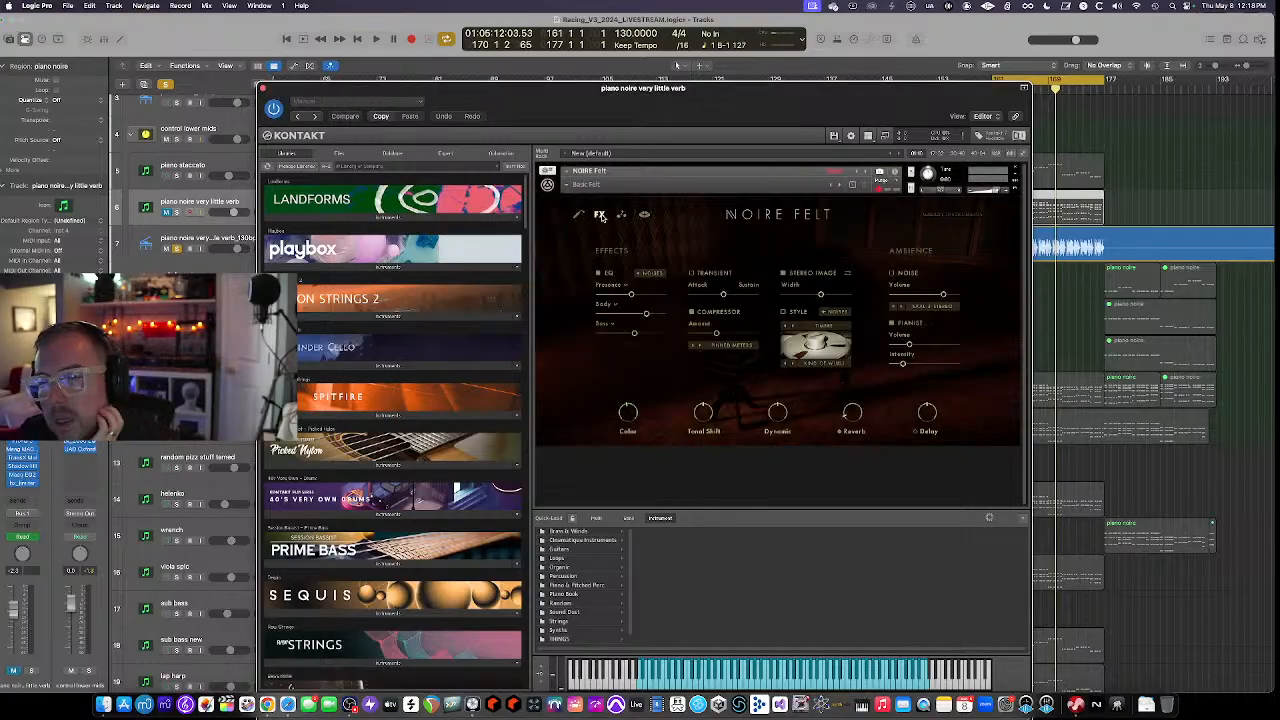
click(579, 214)
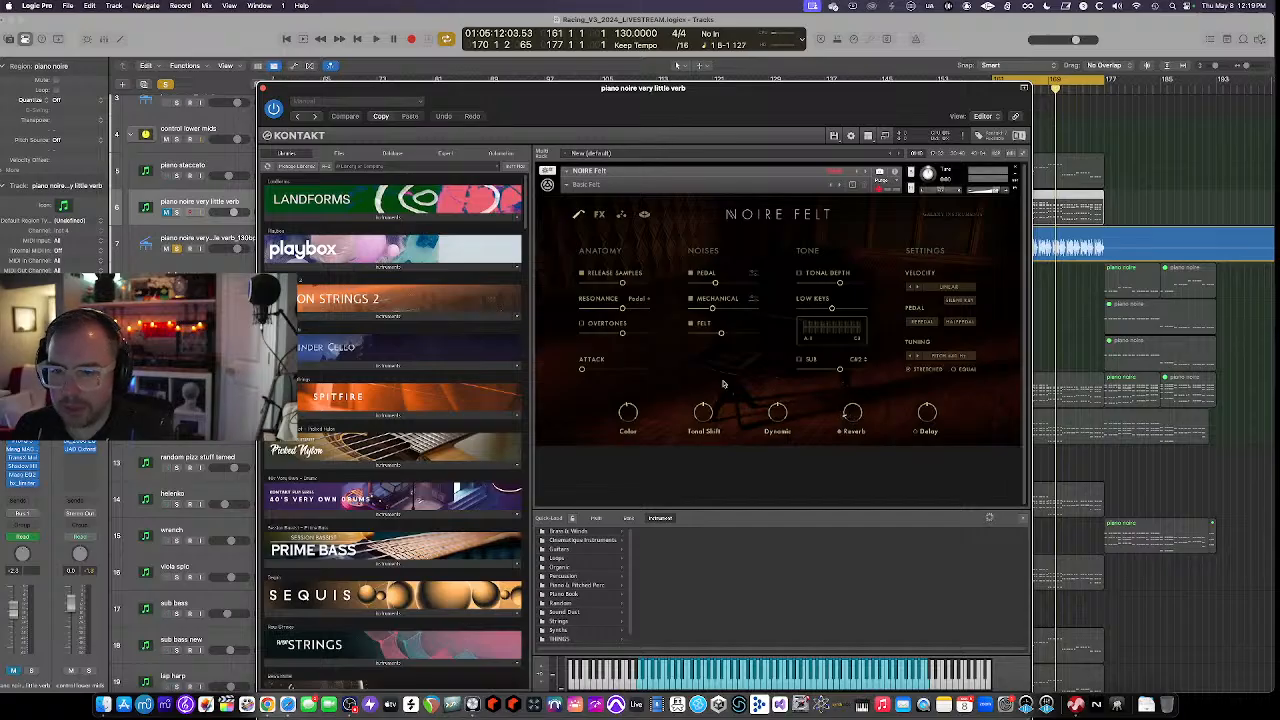
click(599, 213)
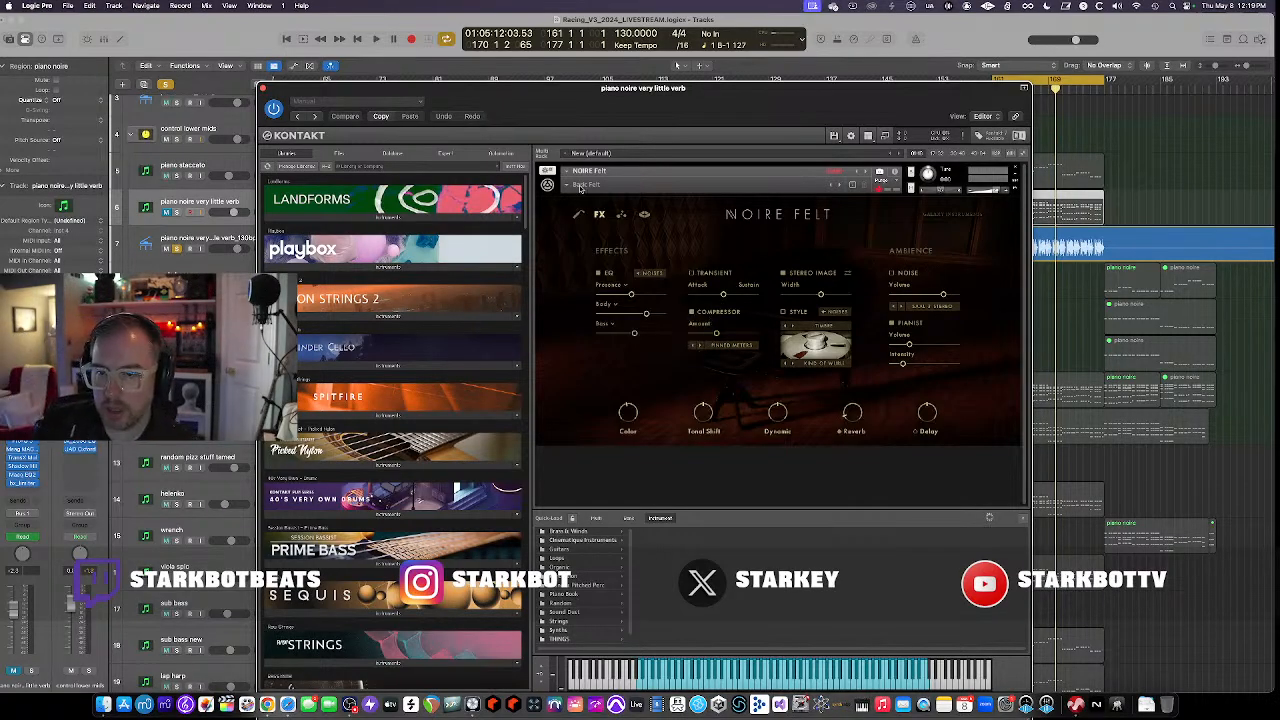
click(620, 215)
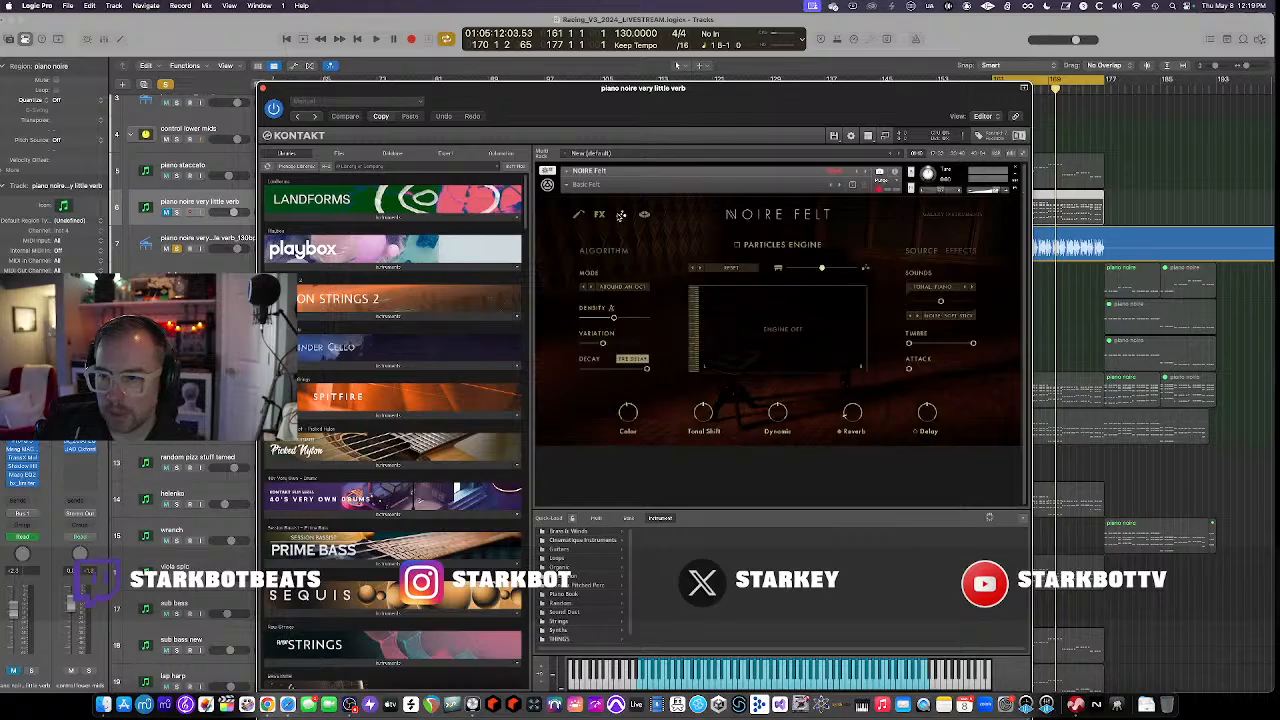
click(643, 215)
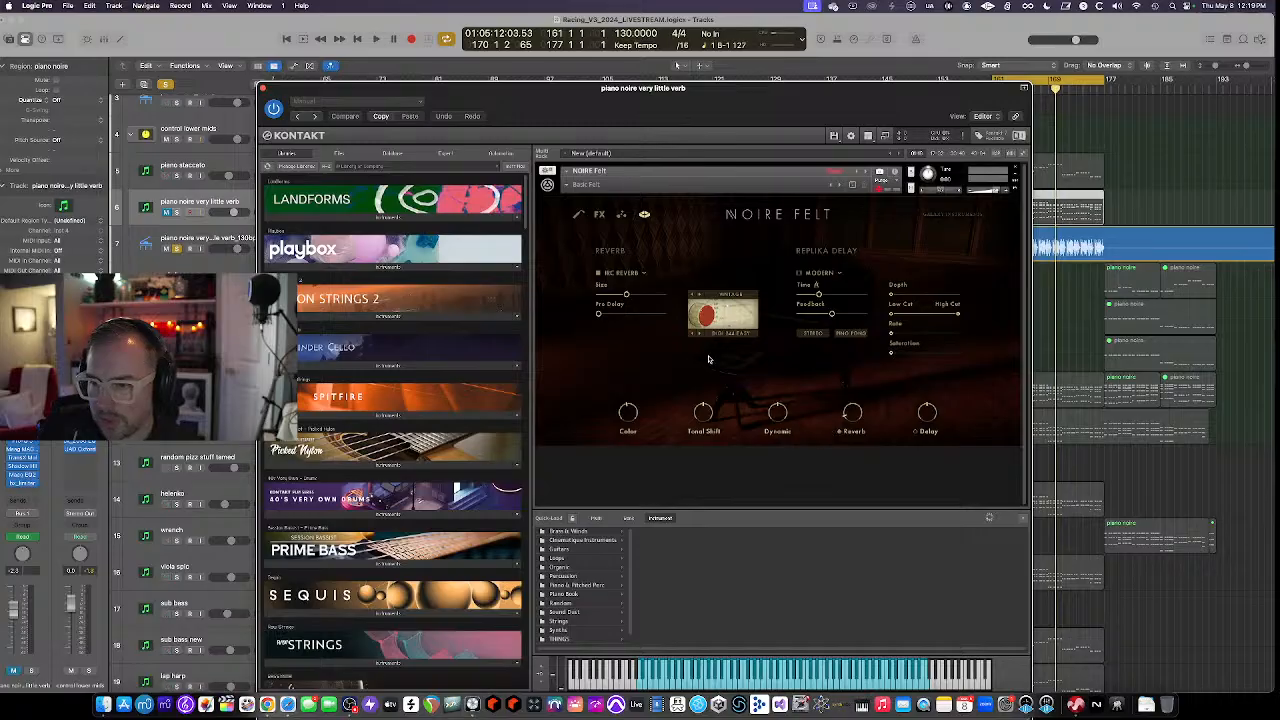
click(579, 215)
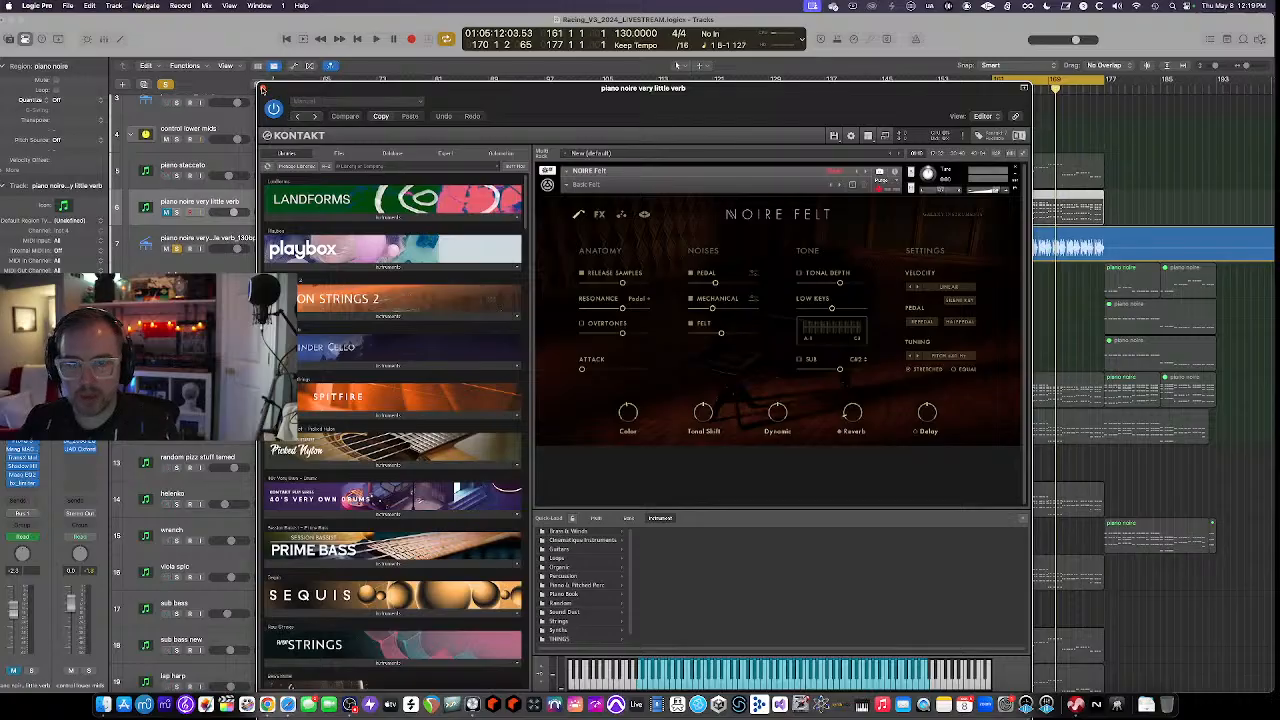
click(264, 89)
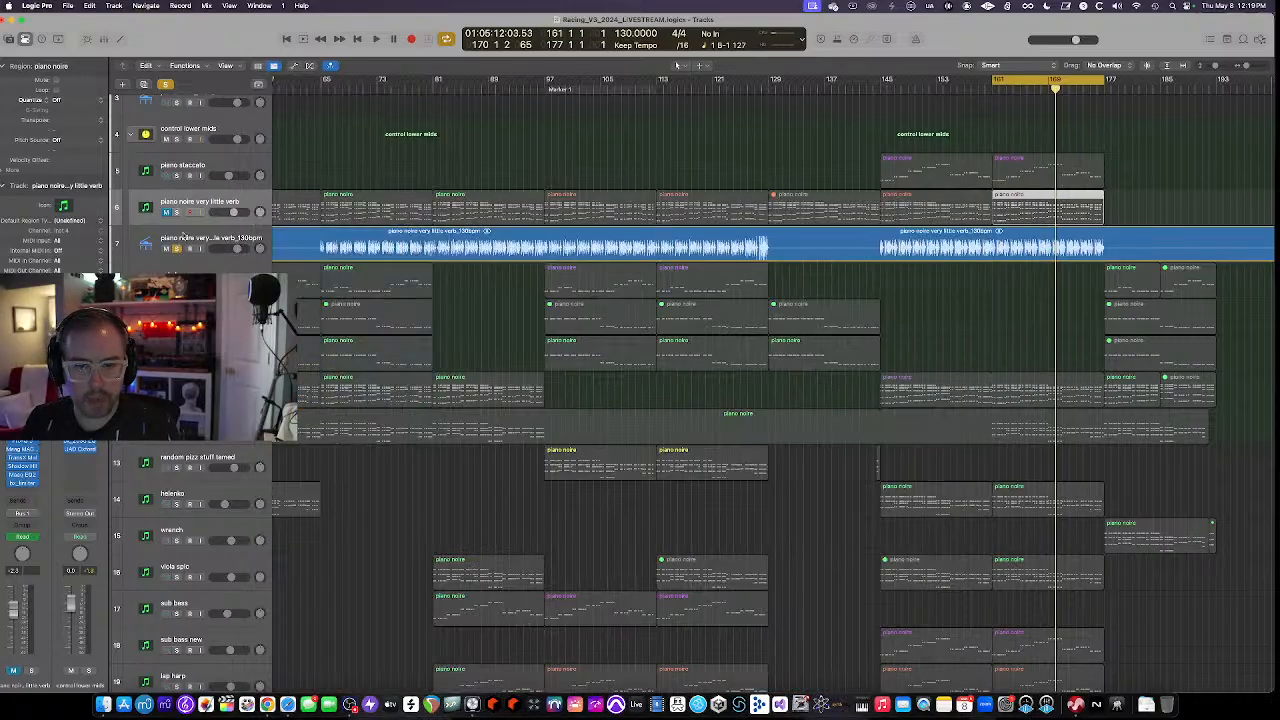
Play the soloed piano noire very little verb_130bpm track briefly from bar 161, view more of the arrangement and clear the solo
click(180, 240)
key(space)
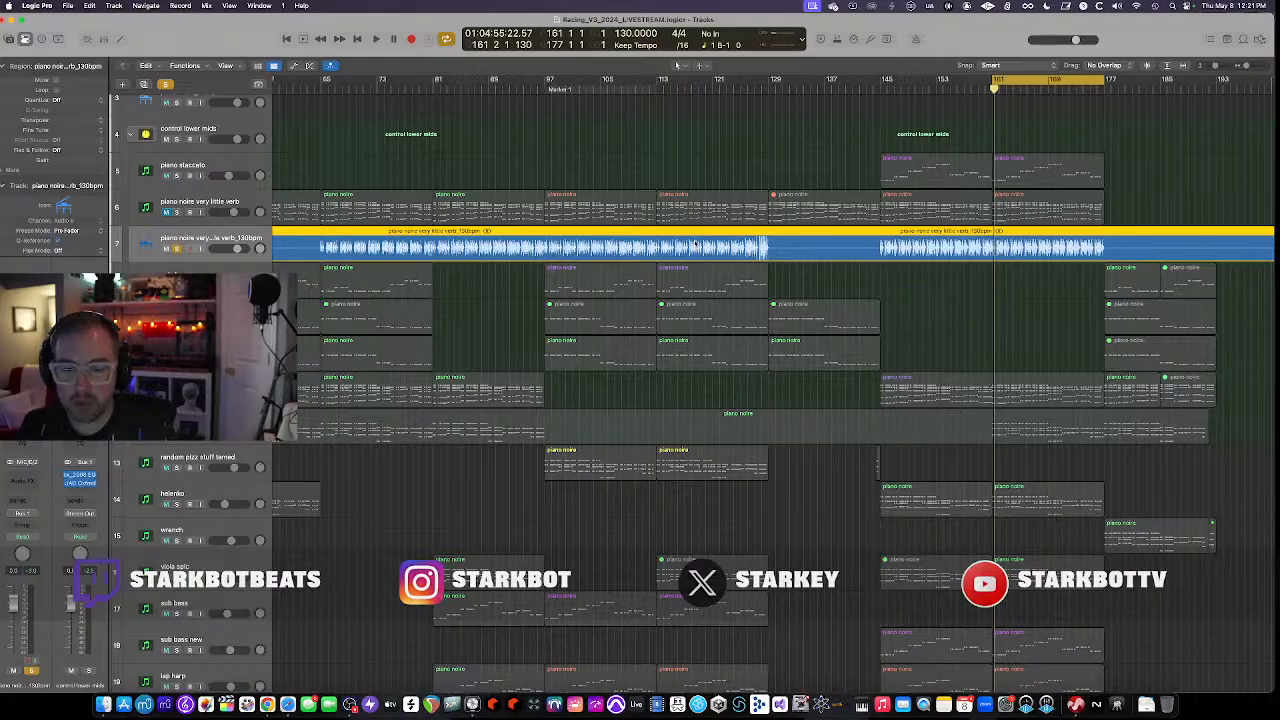
scroll(578, 358, up, 2)
key(super+Up)
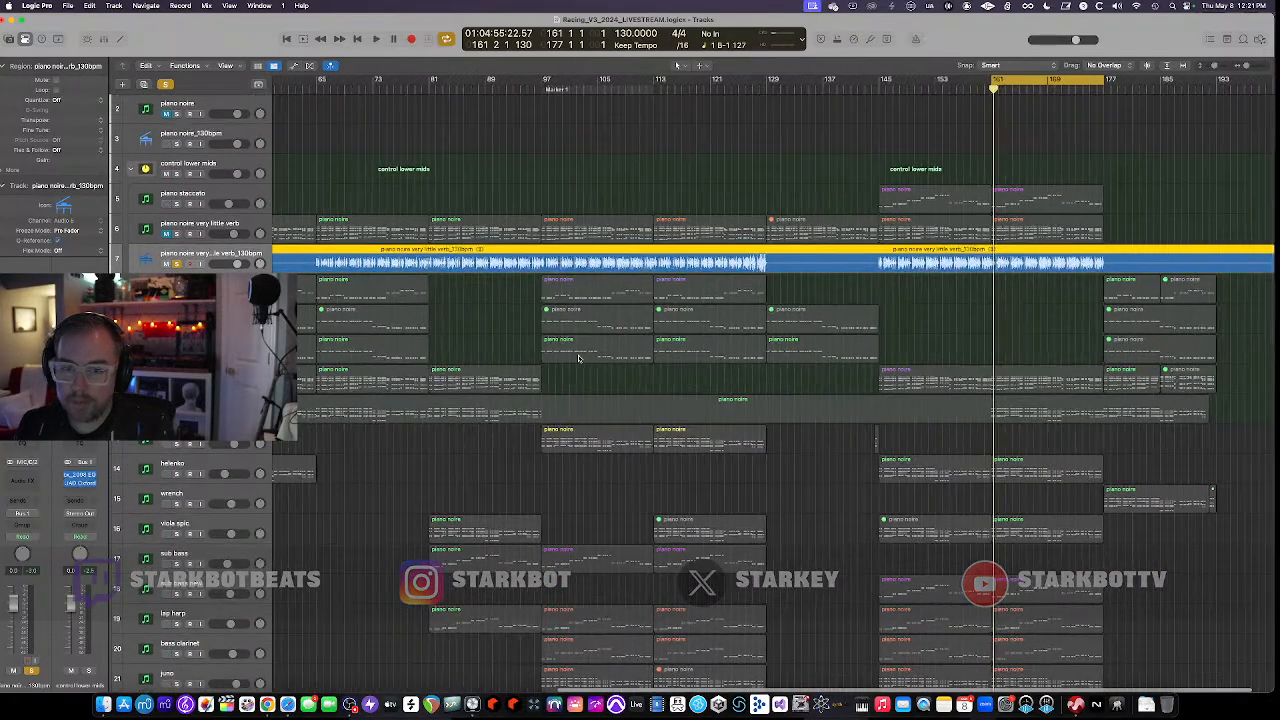
key(super+Left)
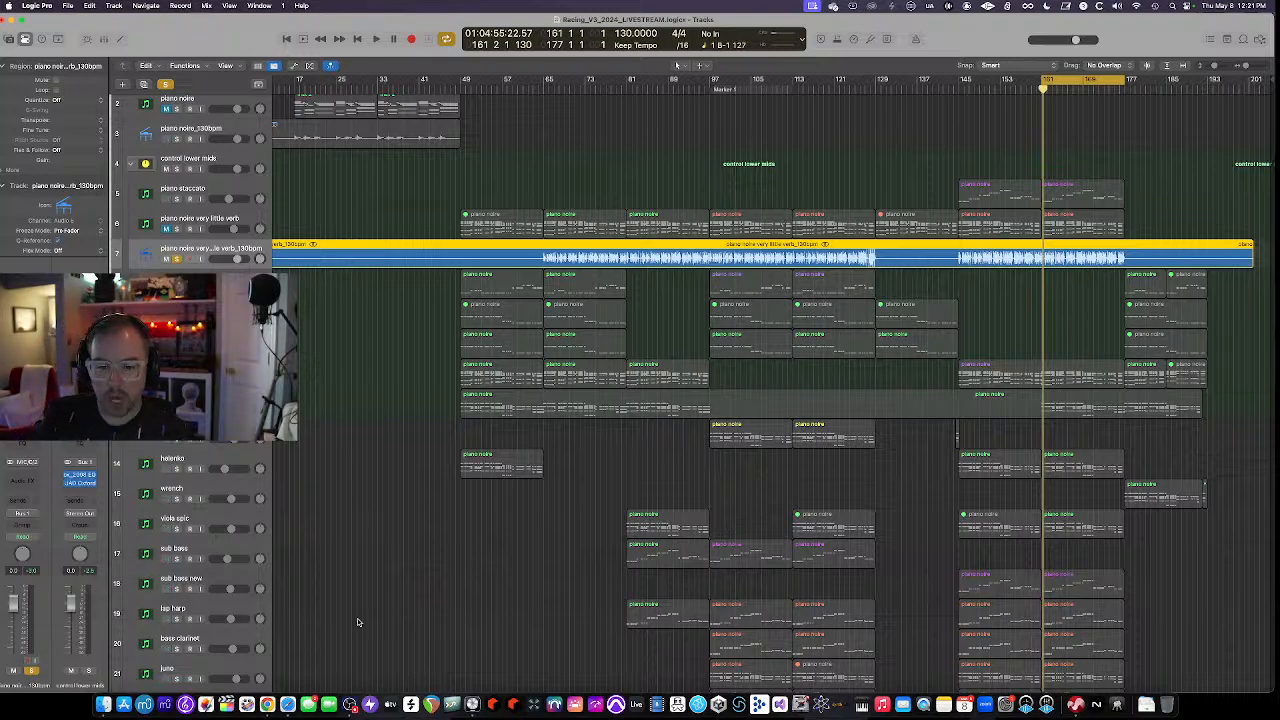
click(176, 259)
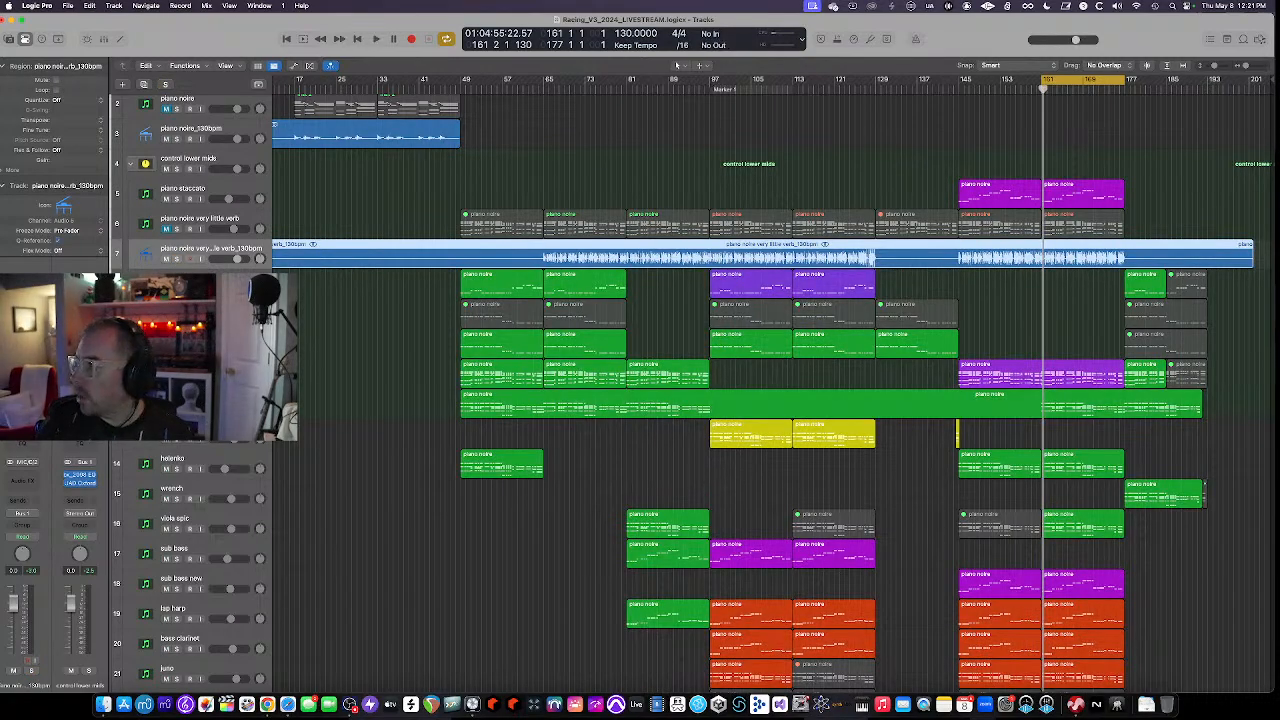
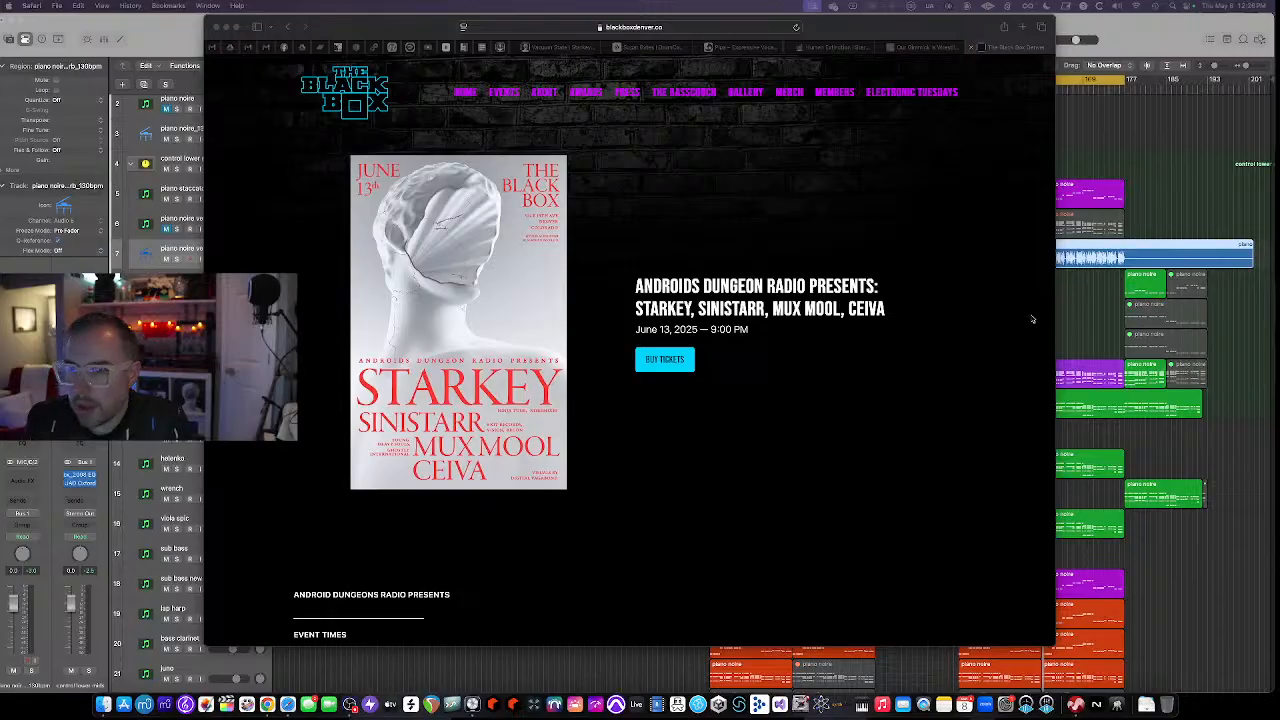
Switch back to Logic Pro, show the mixer and look through the track channel strips and their inserts
click(1094, 153)
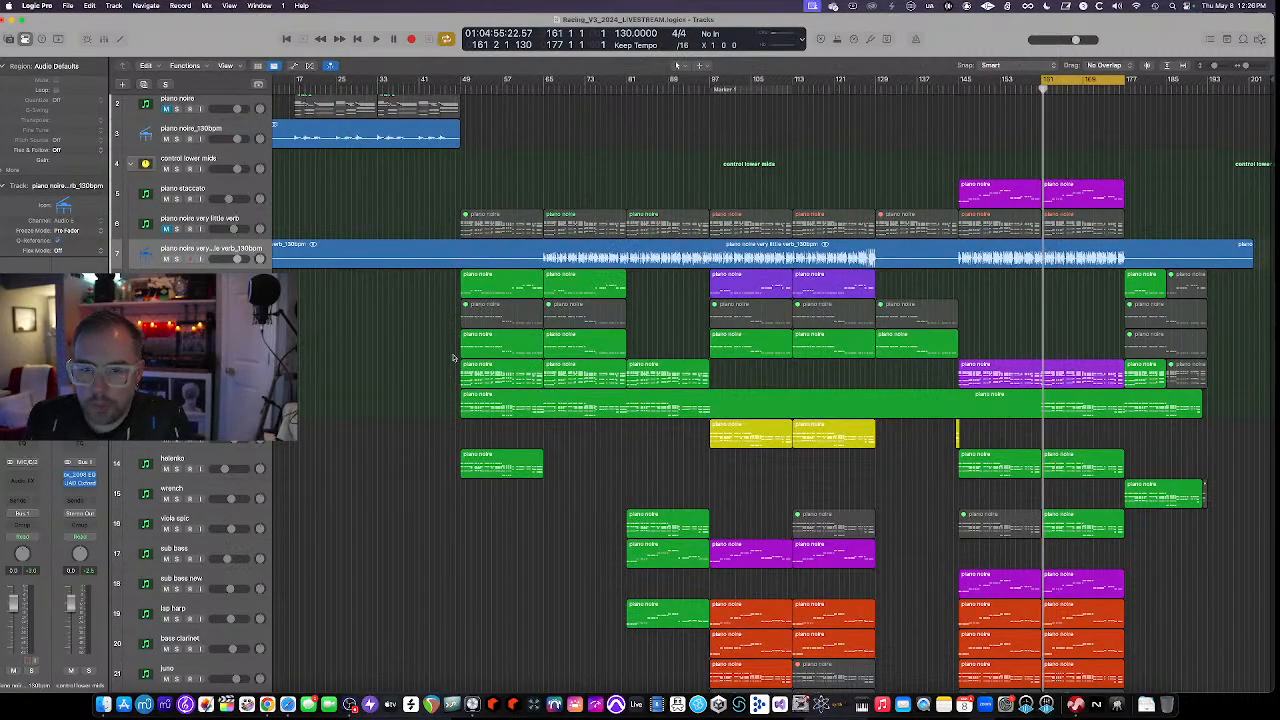
click(104, 40)
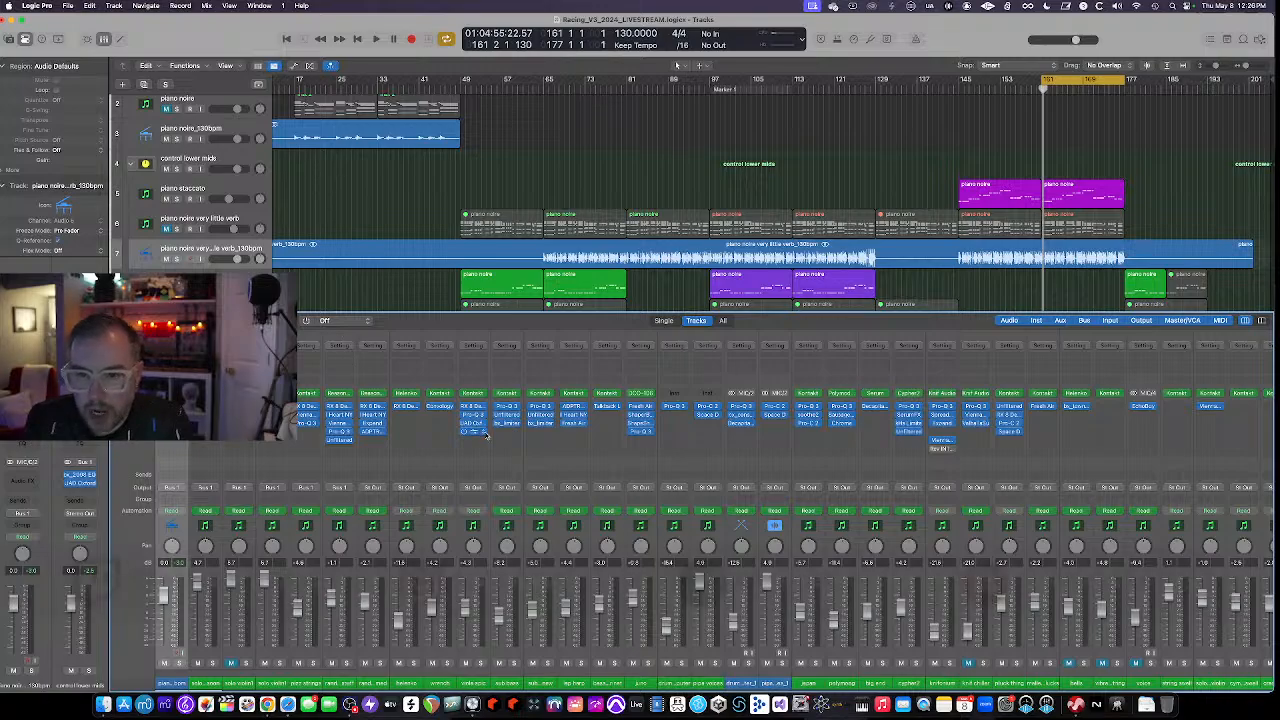
scroll(500, 442, right, 3)
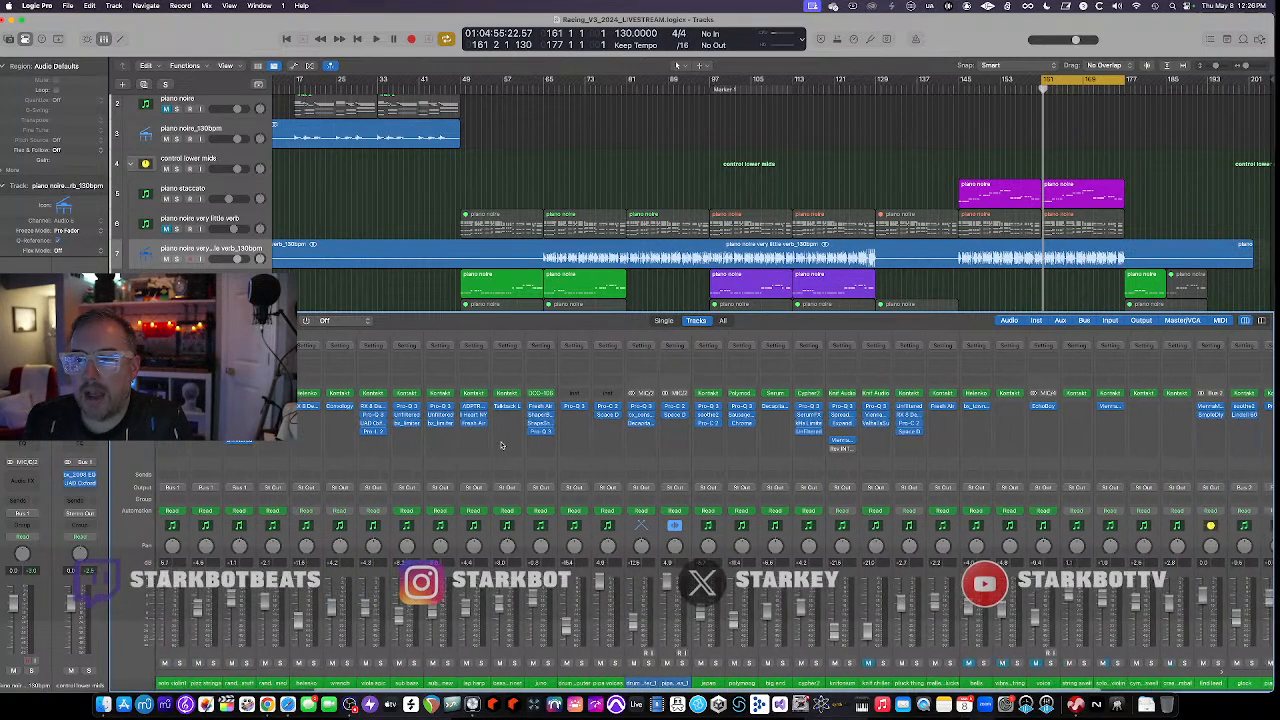
scroll(501, 444, right, 1)
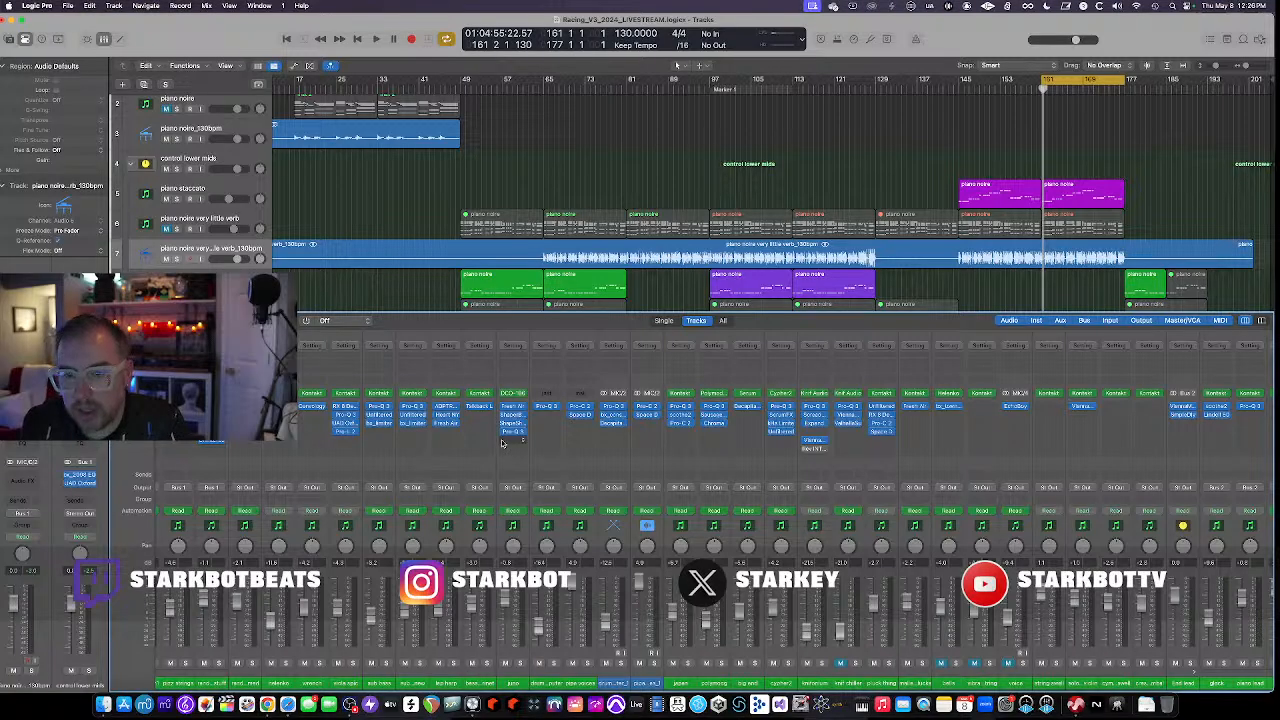
scroll(502, 443, right, 5)
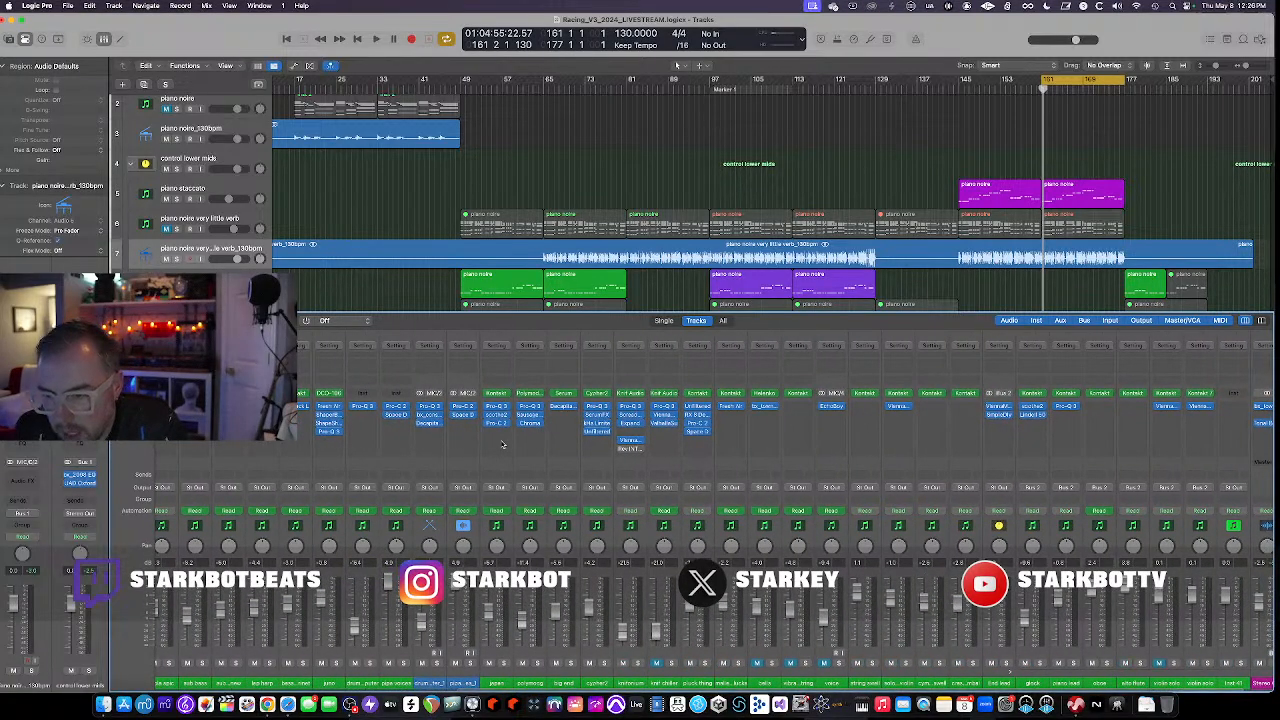
scroll(502, 443, right, 2)
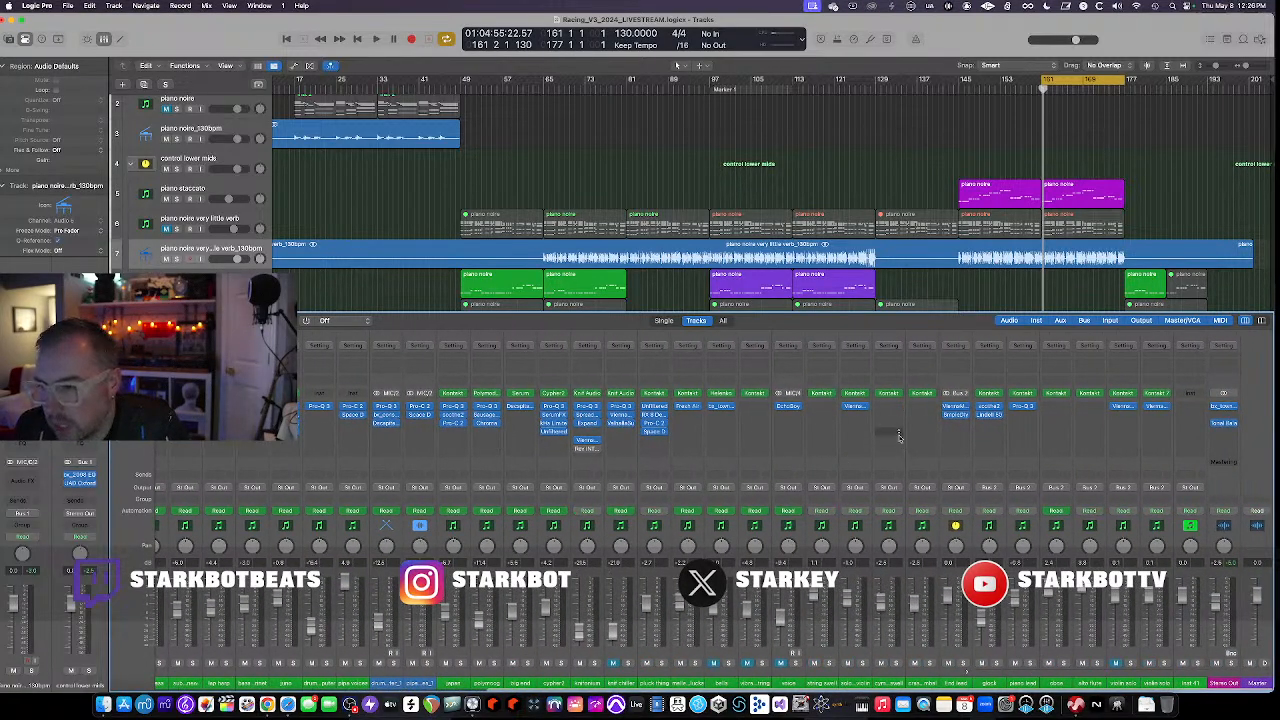
scroll(898, 436, left, 3)
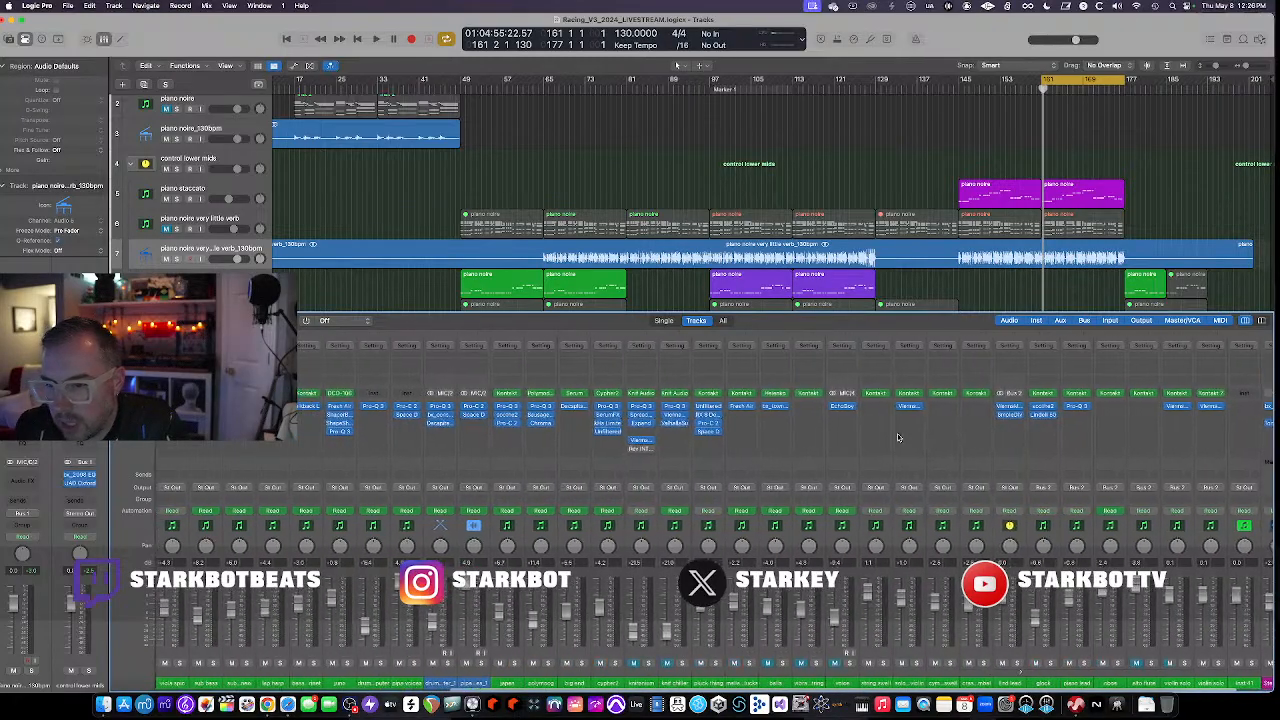
scroll(898, 436, left, 4)
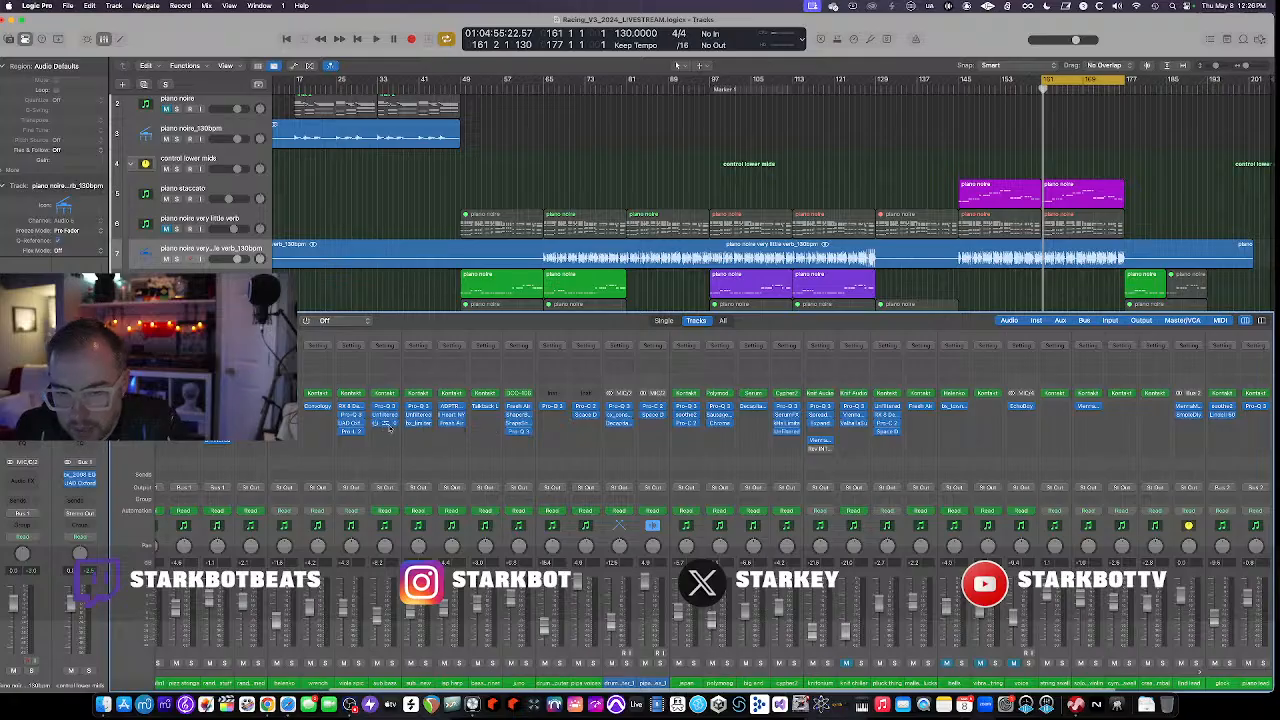
scroll(389, 436, right, 7)
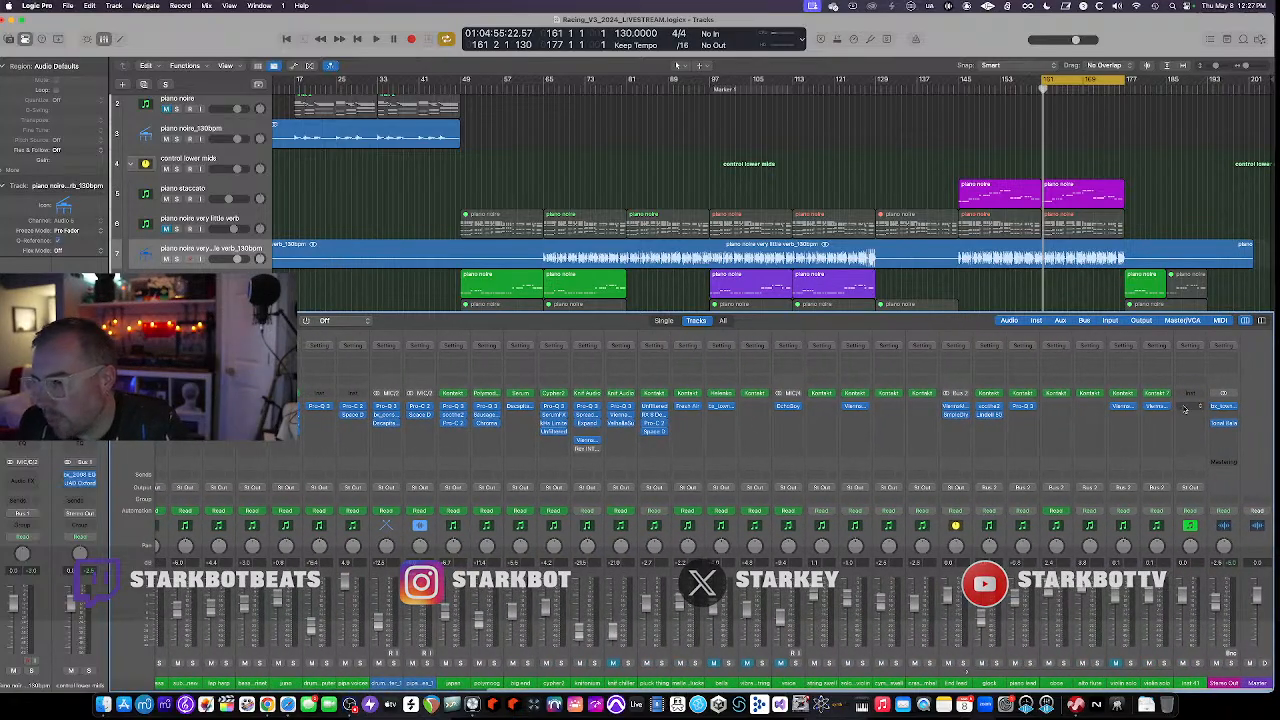
Insert the mono Unfiltered Audio Byome effect on the Inst 41 channel, then enlarge and reposition its window
click(1180, 430)
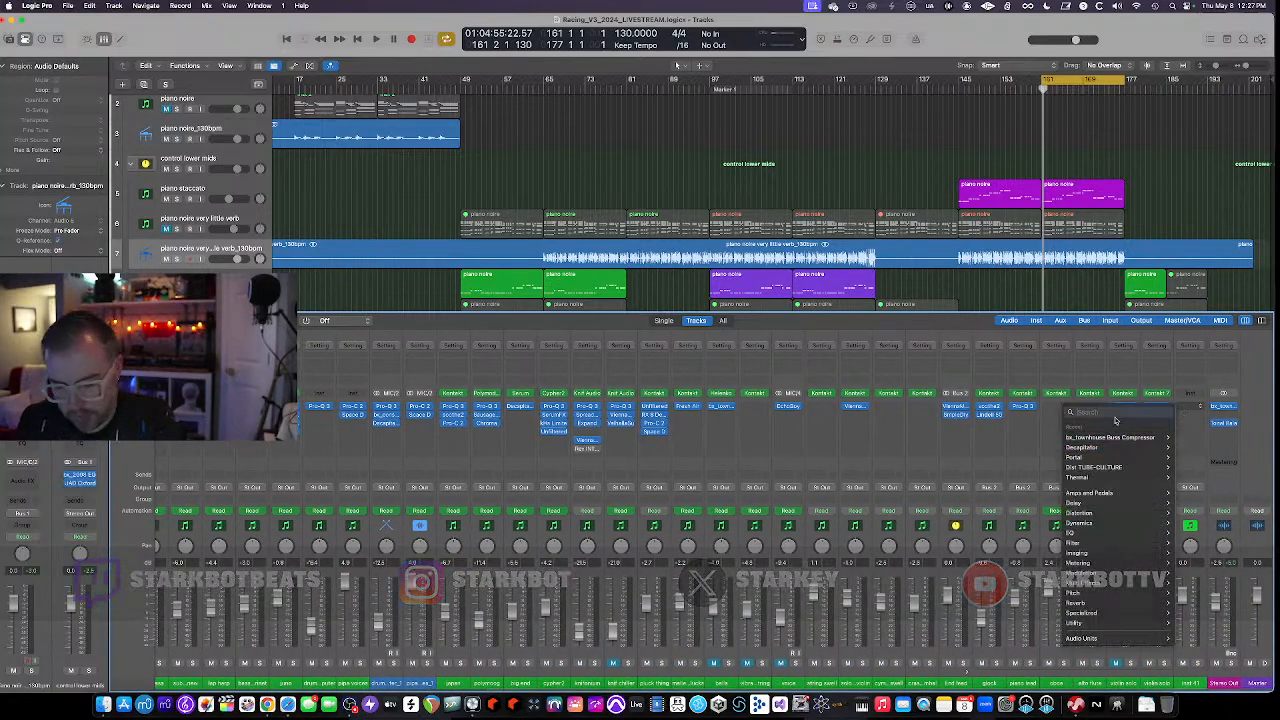
text(byome)
mouse_move(1114, 430)
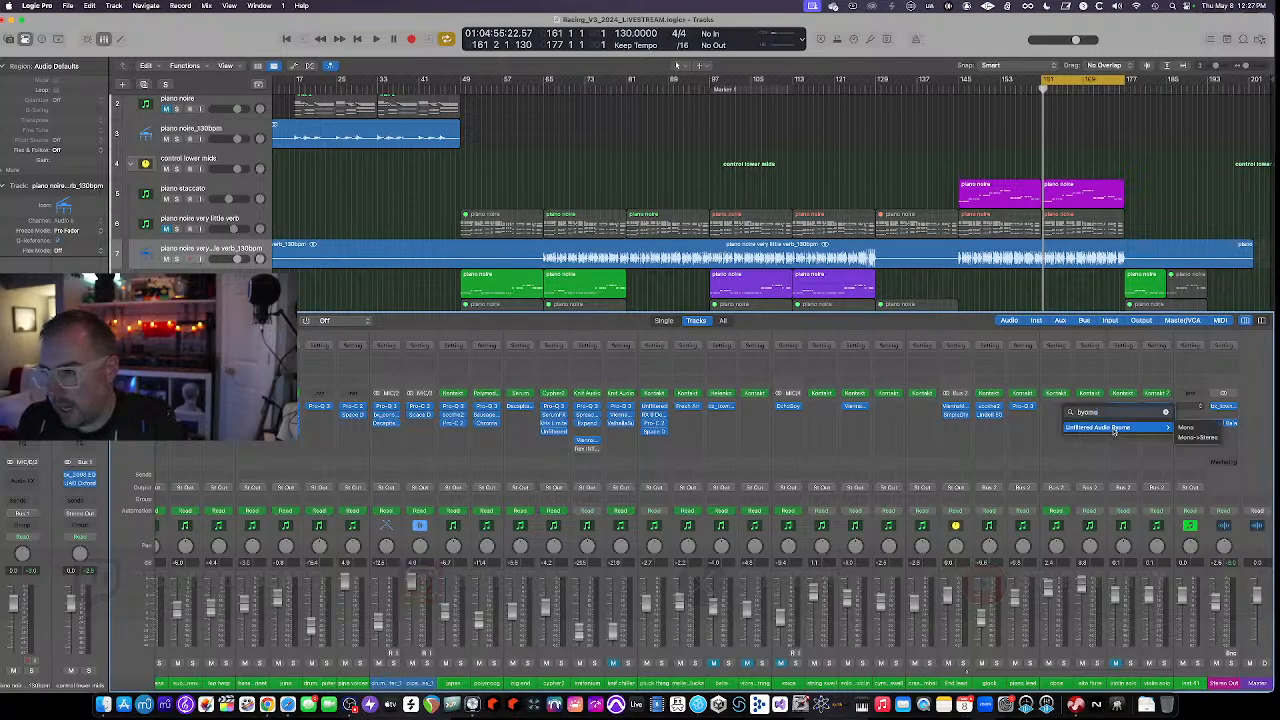
click(1192, 429)
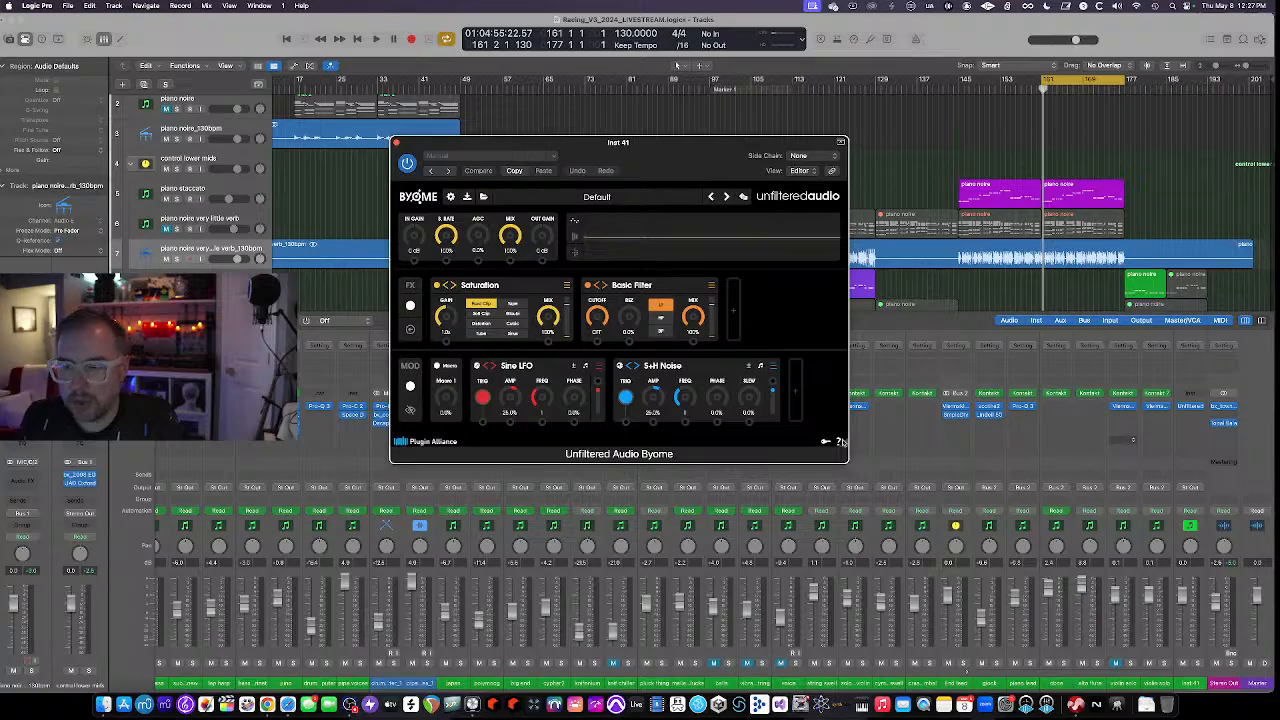
drag(841, 442, 1024, 549)
drag(770, 145, 662, 113)
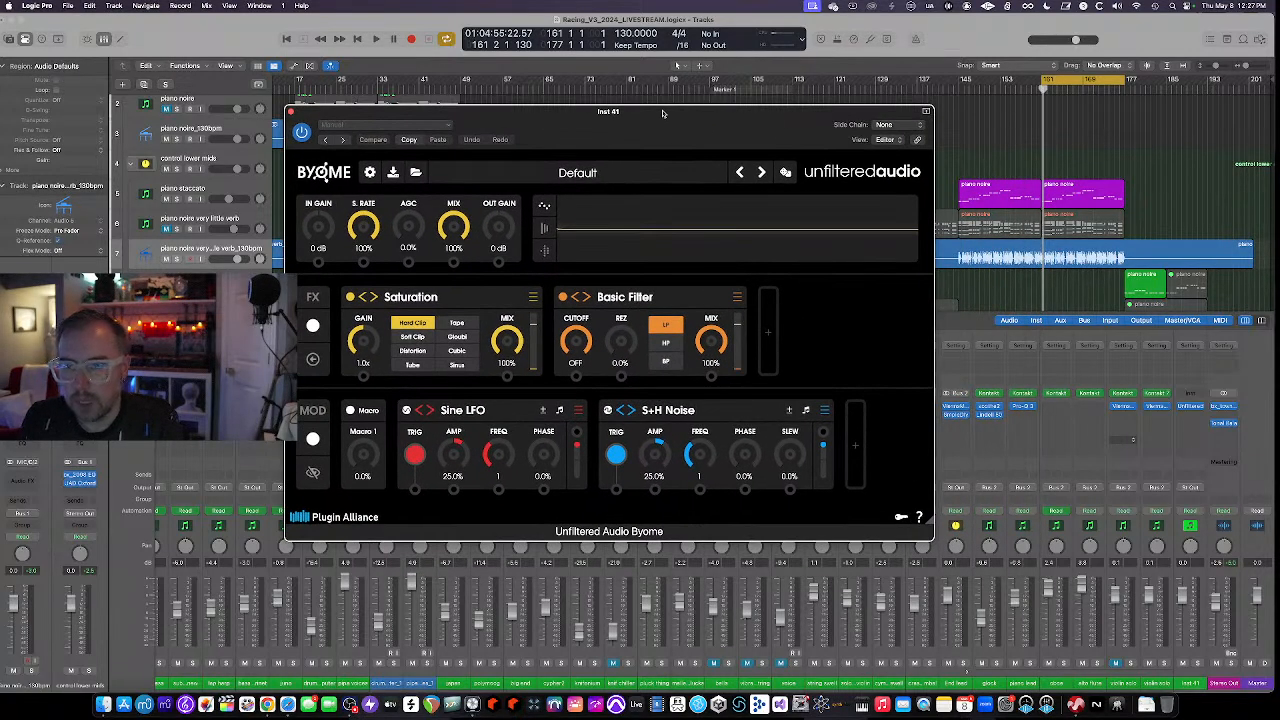
Add a third effect to Byome's effect chain and change it to the Granulator
click(768, 310)
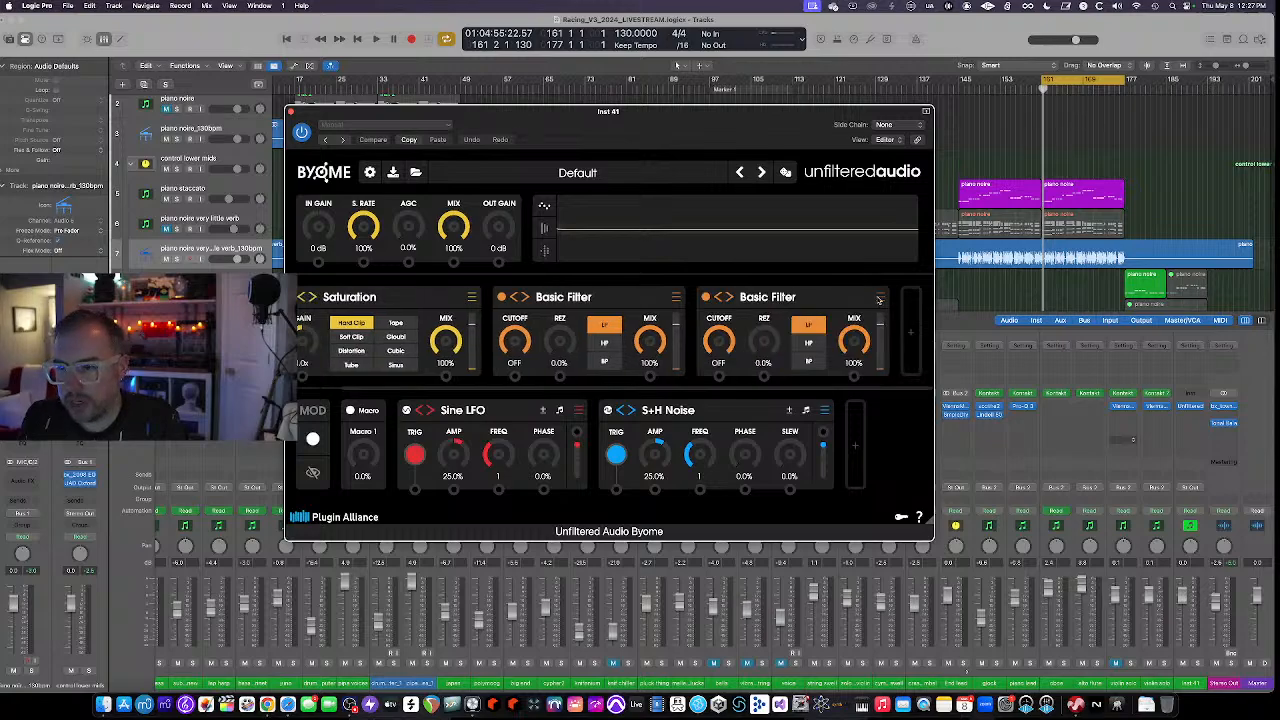
click(880, 301)
mouse_move(929, 334)
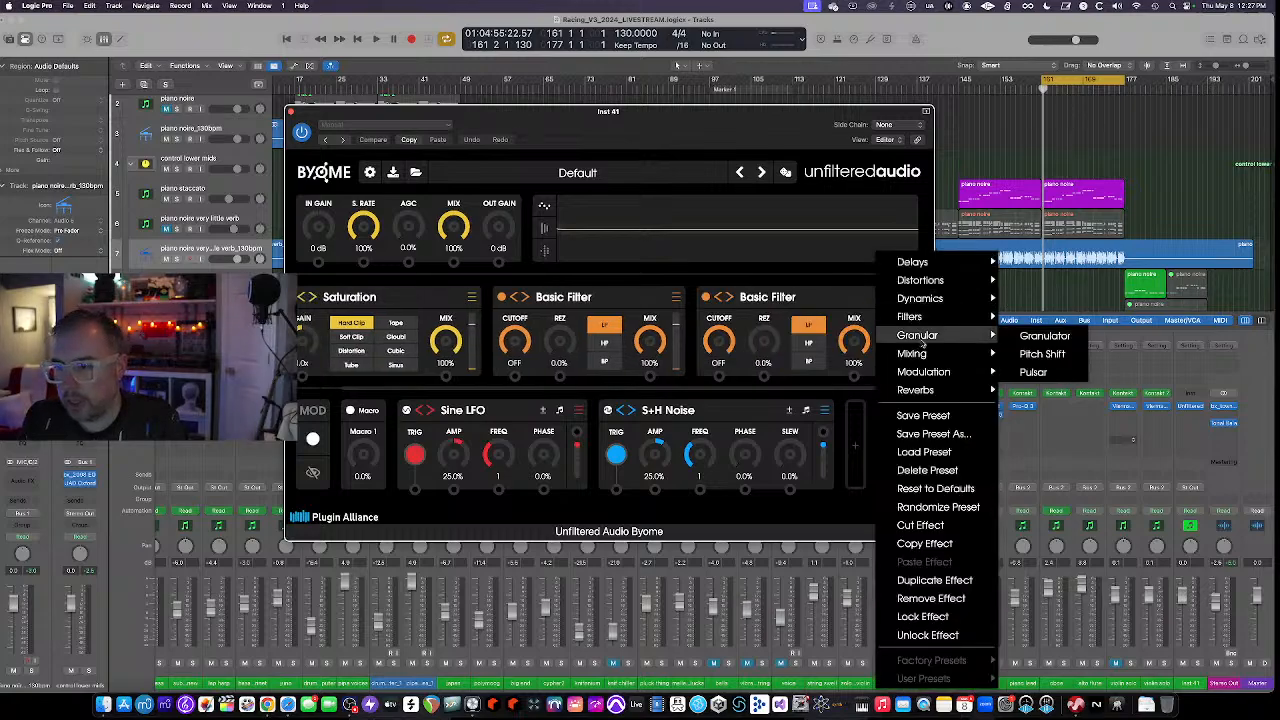
click(1052, 340)
scroll(803, 320, right, 10)
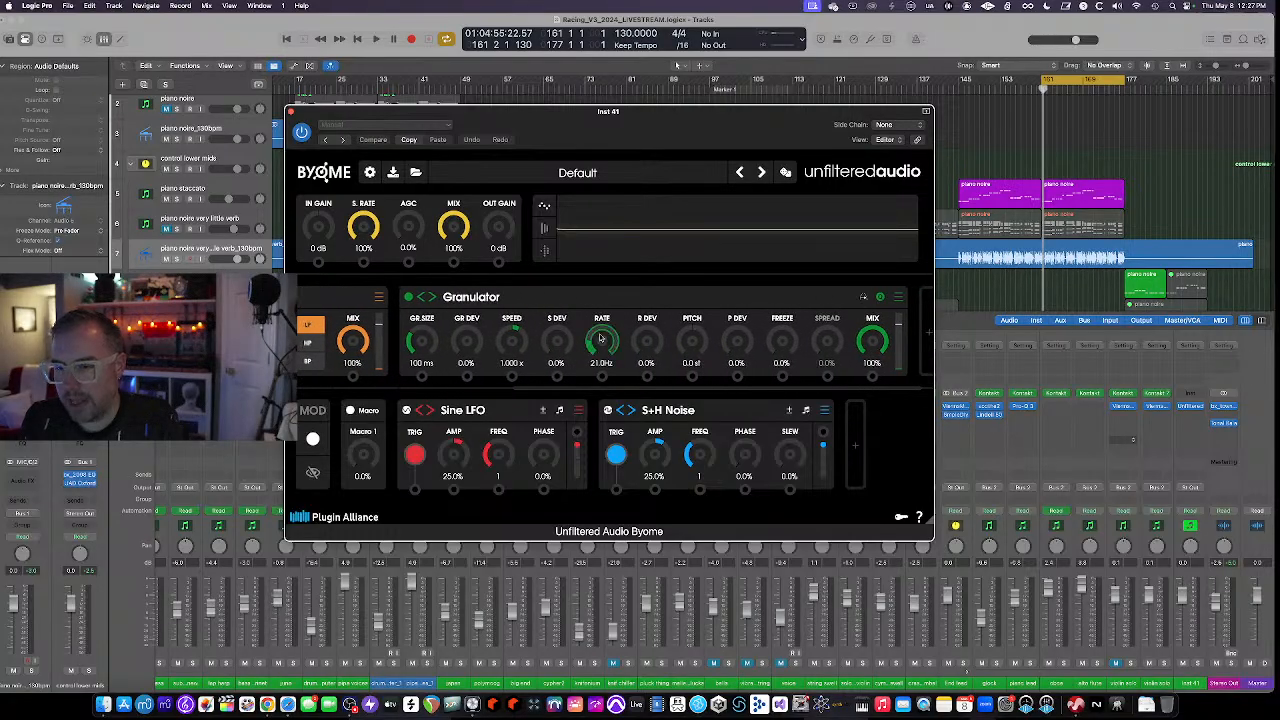
Set the Granulator's grain deviation to 12.6% and modulate it with the Sine LFO at 62.4% amplitude and 1/2 frequency
mouse_move(638, 316)
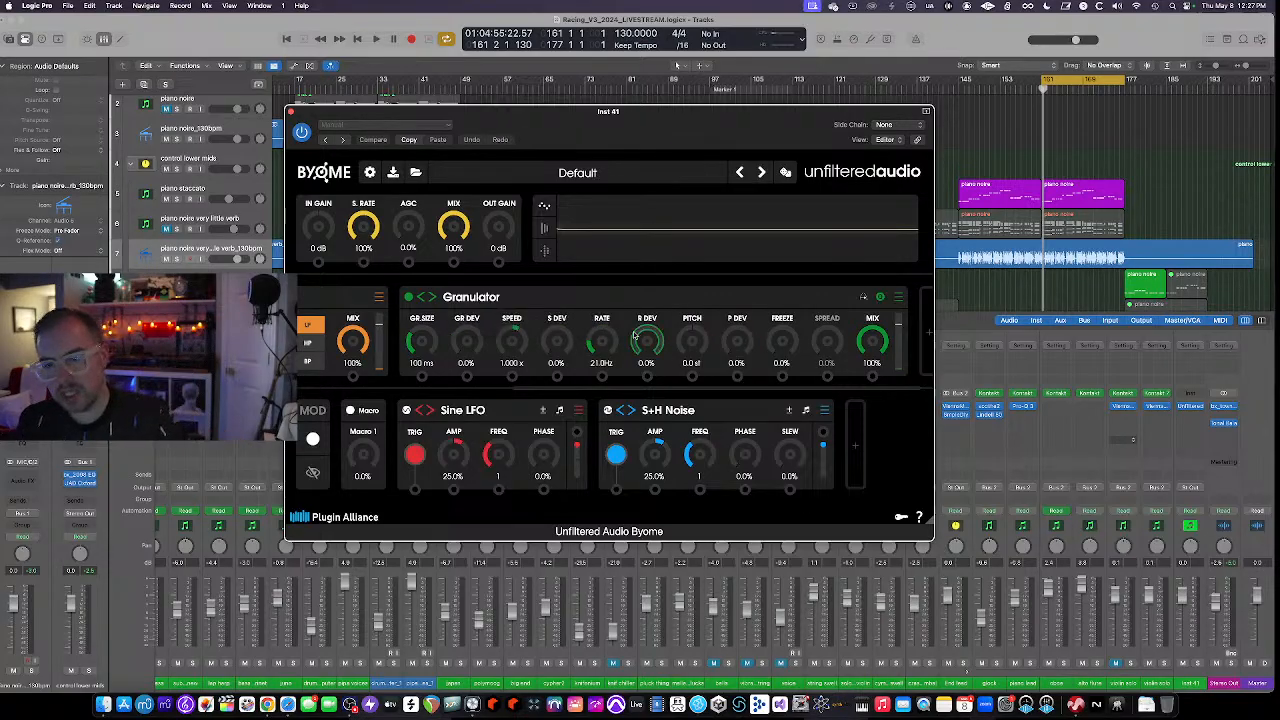
mouse_move(419, 345)
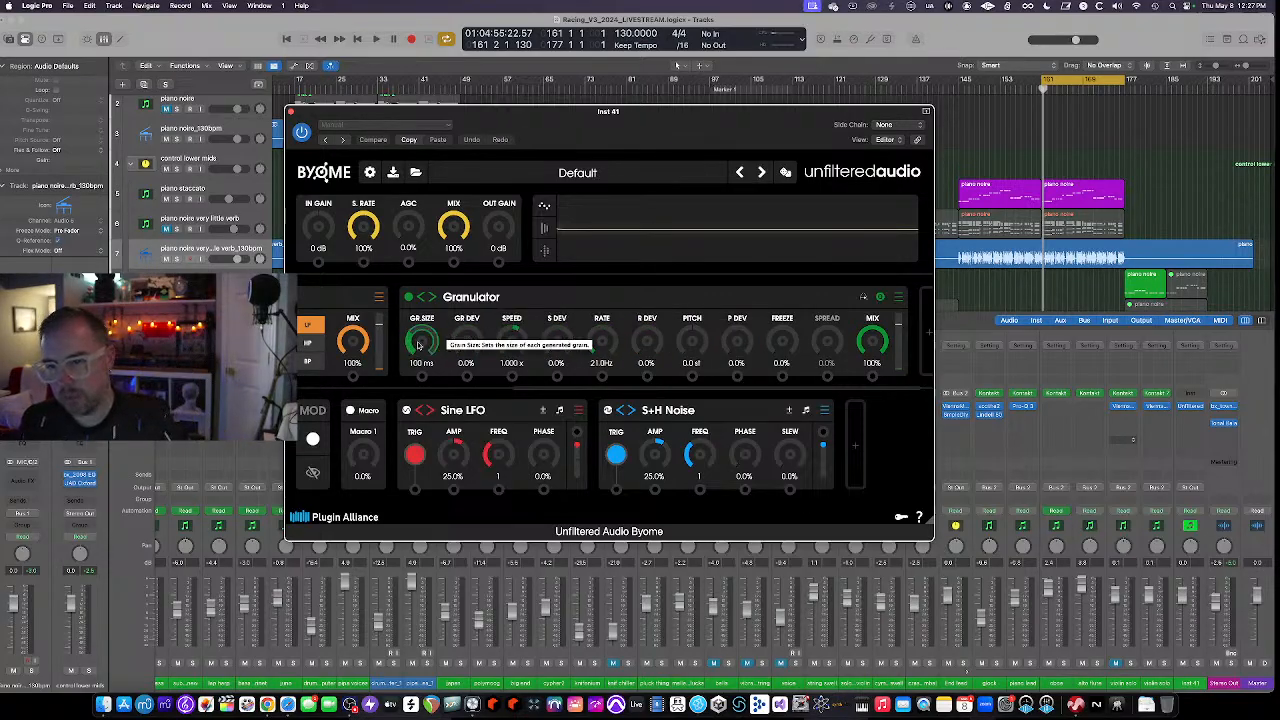
mouse_move(461, 338)
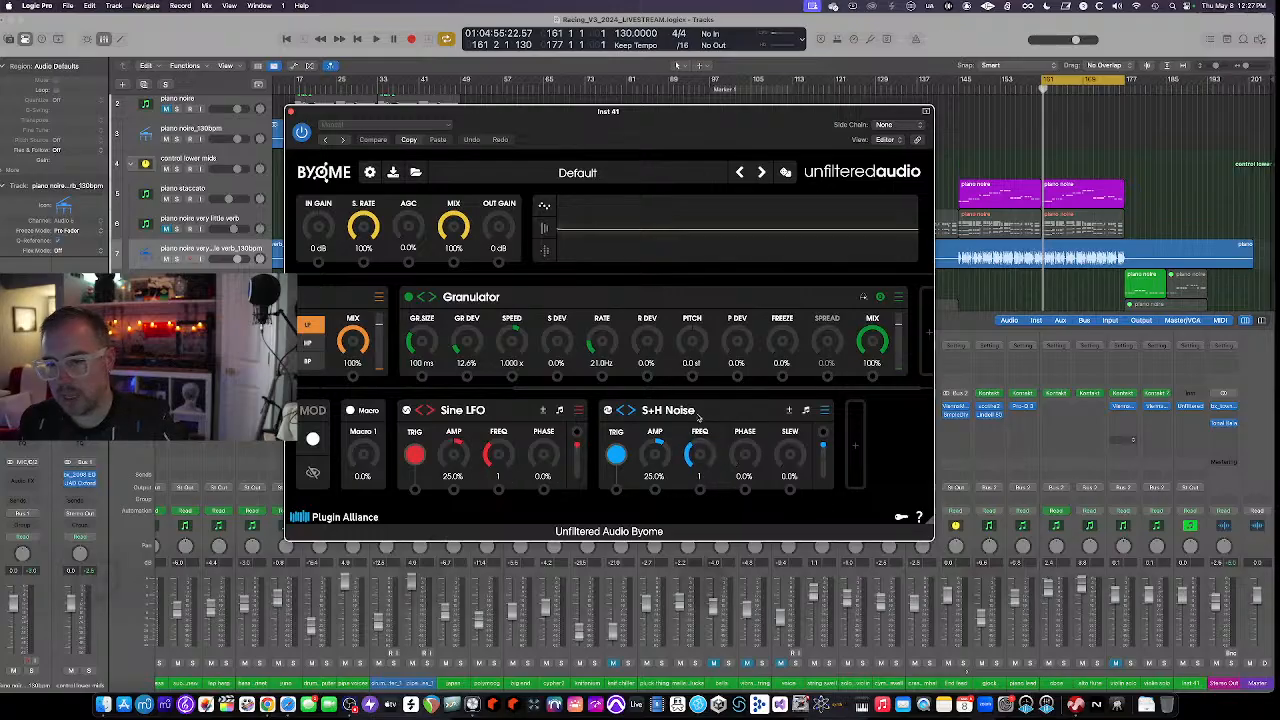
drag(498, 488, 466, 376)
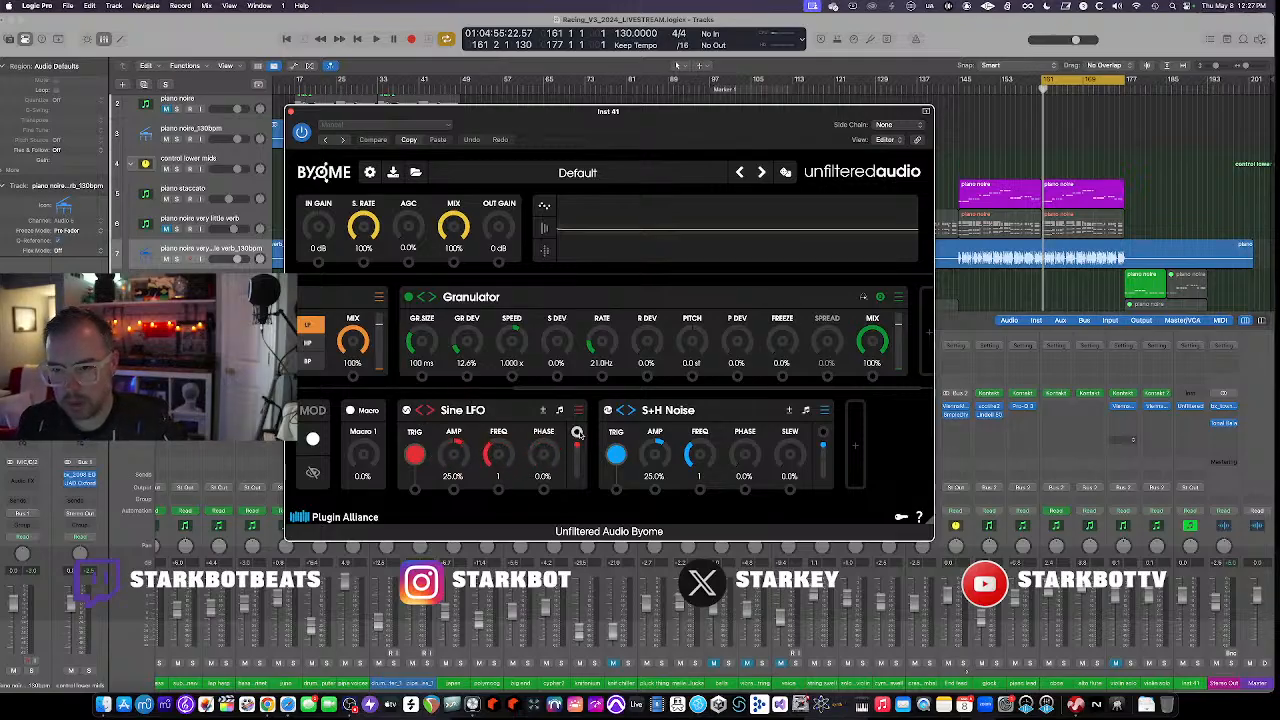
drag(480, 355, 485, 476)
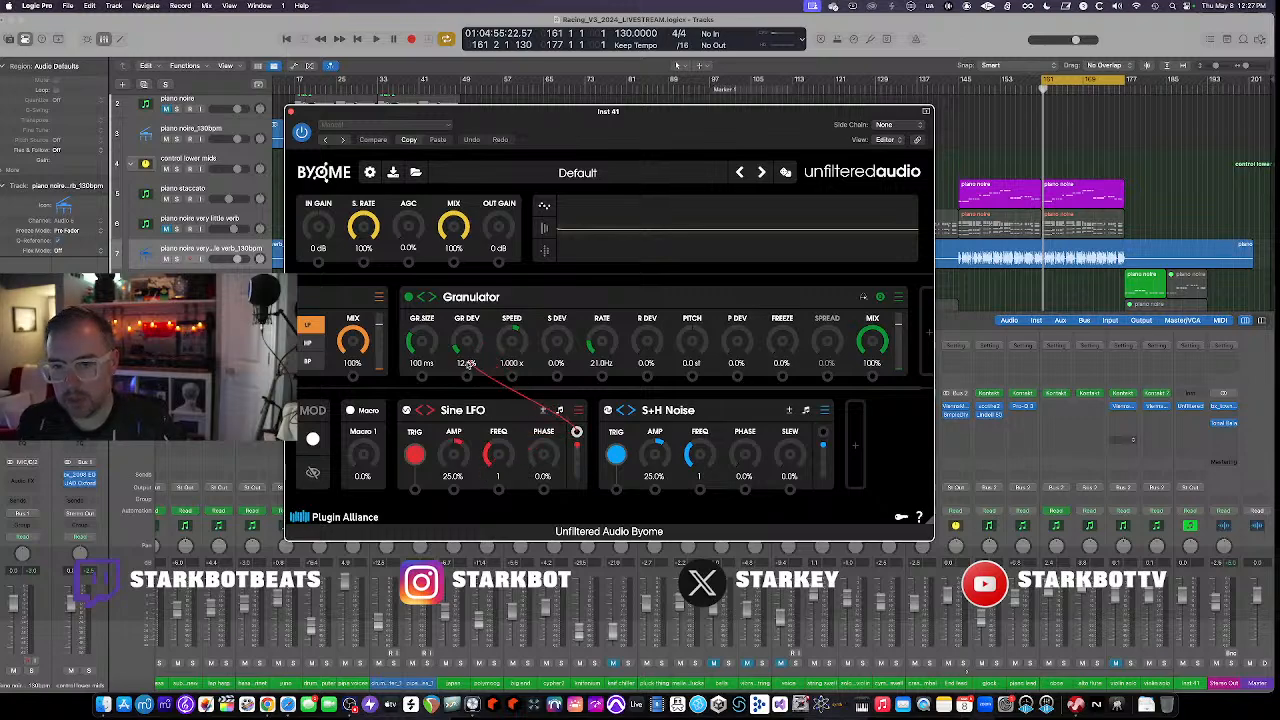
drag(467, 363, 466, 370)
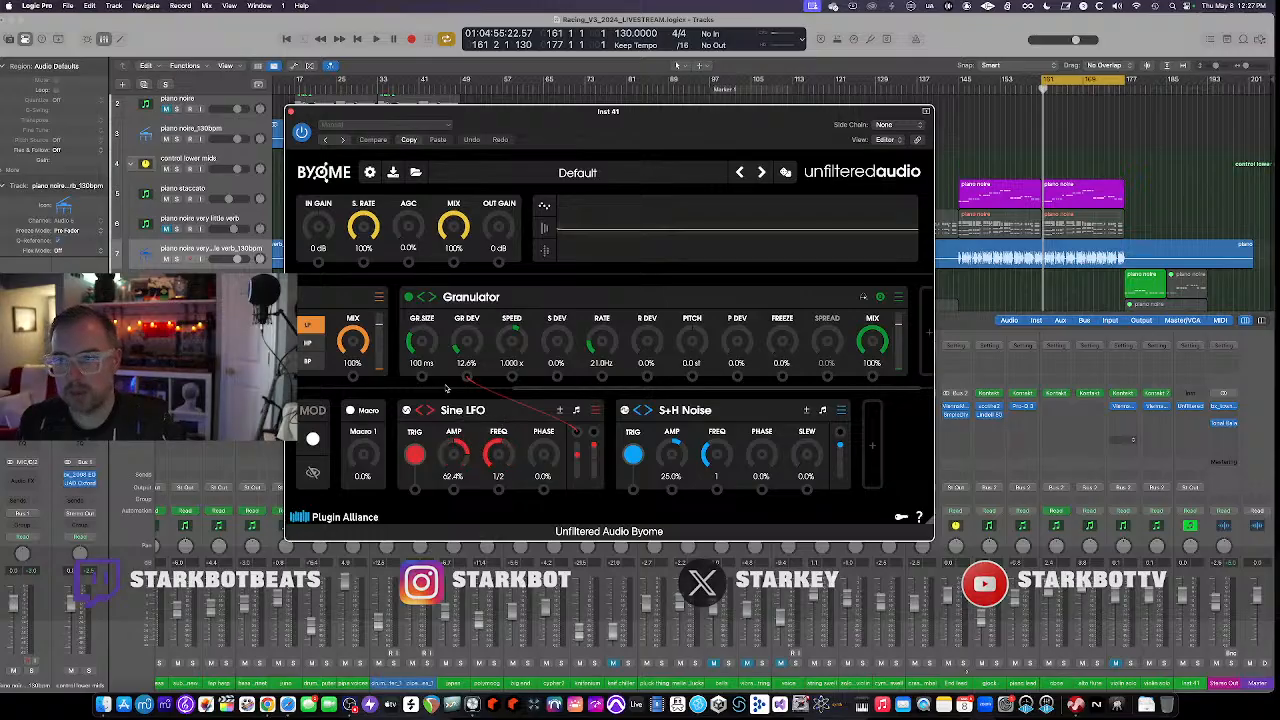
Move the cycle range to bars 185–201, play it with the Inst 41 track soloed, clear the solo and stop
scroll(218, 261, down, 2)
scroll(218, 261, down, 20)
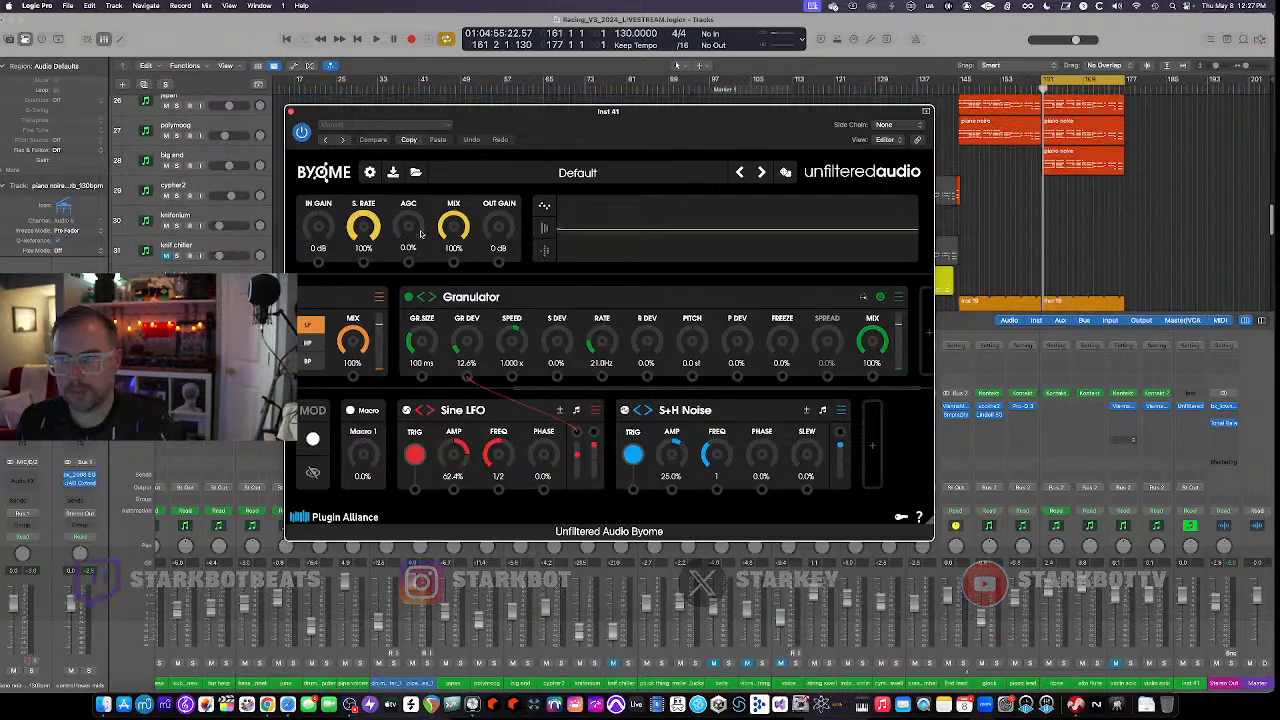
drag(1120, 80, 1243, 80)
scroll(259, 257, down, 8)
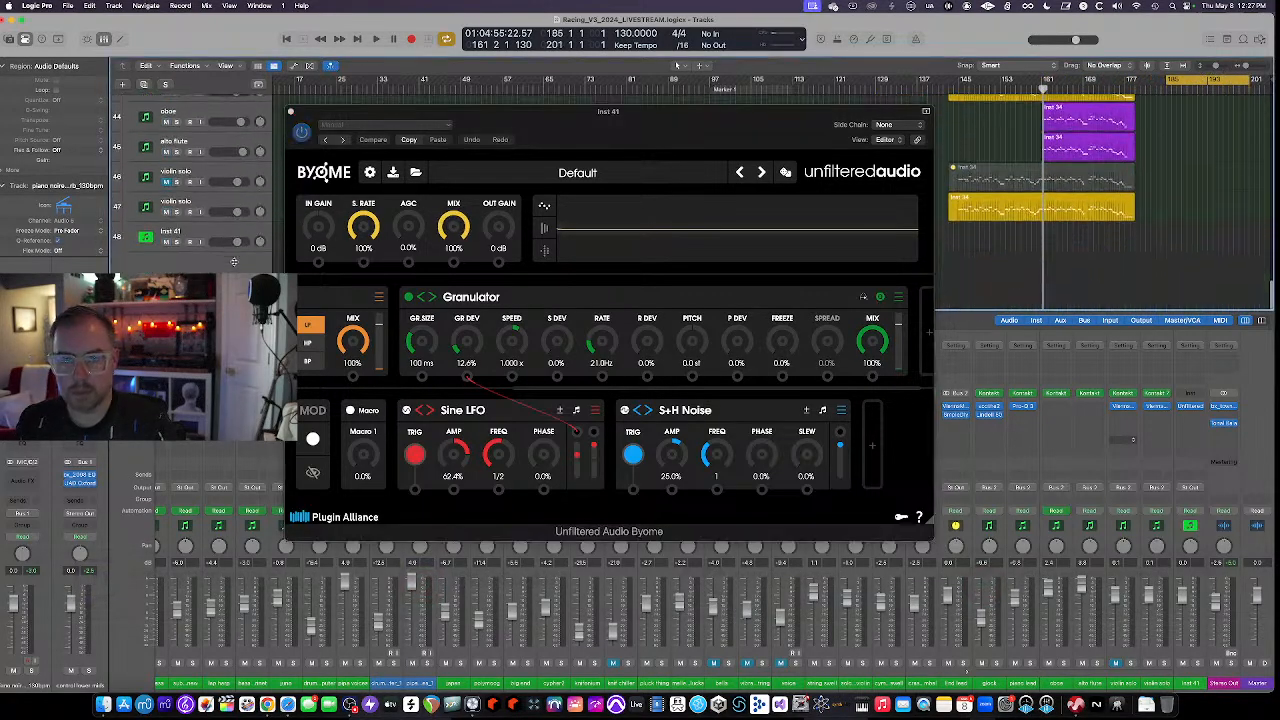
click(178, 251)
key(space)
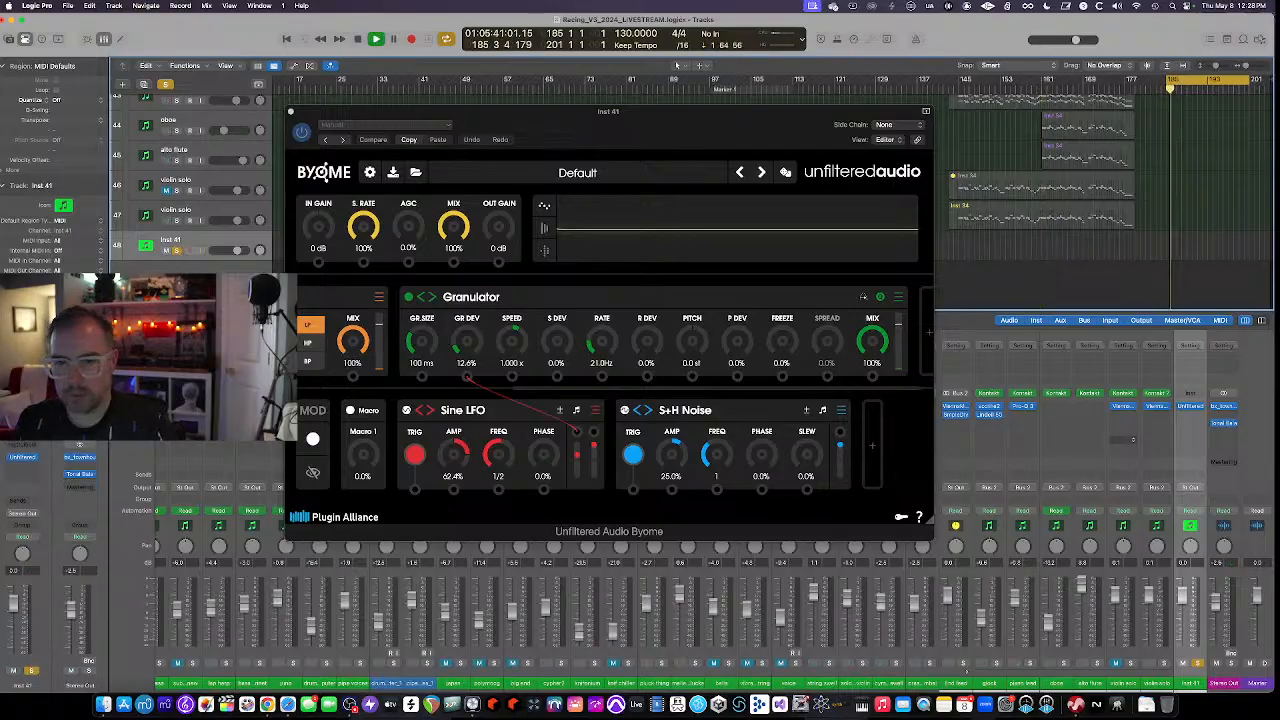
click(178, 252)
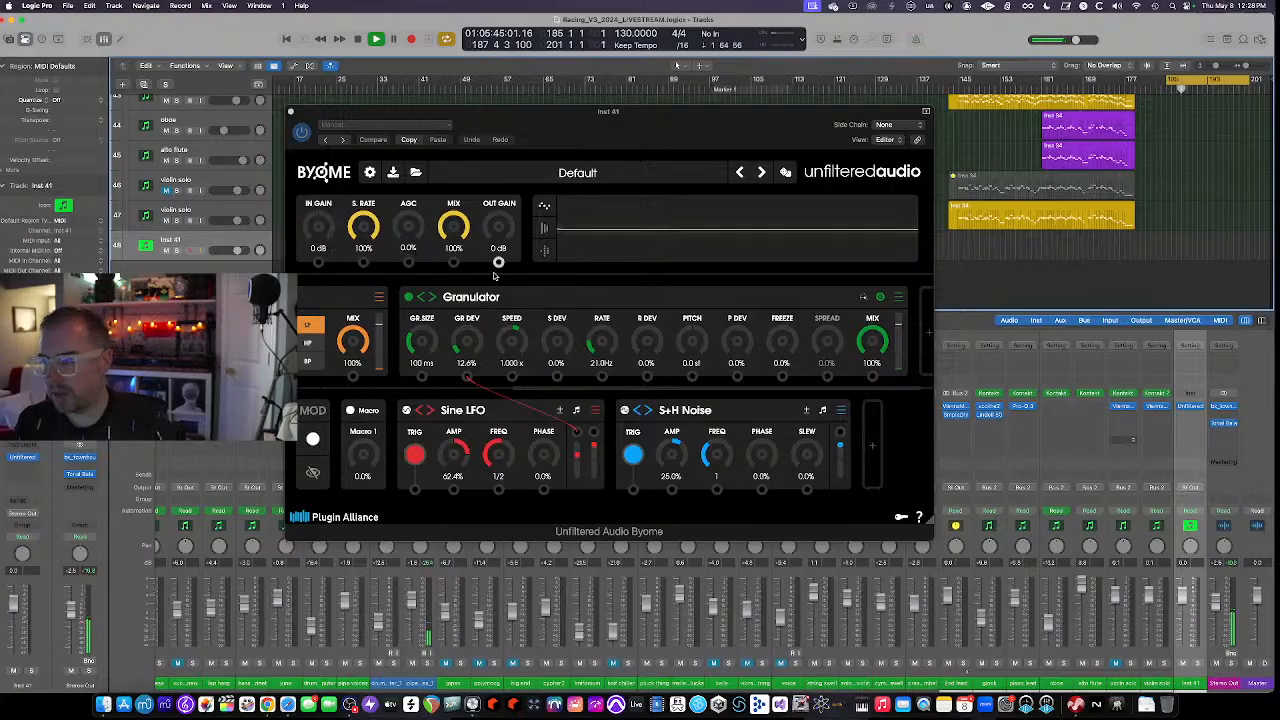
key(space)
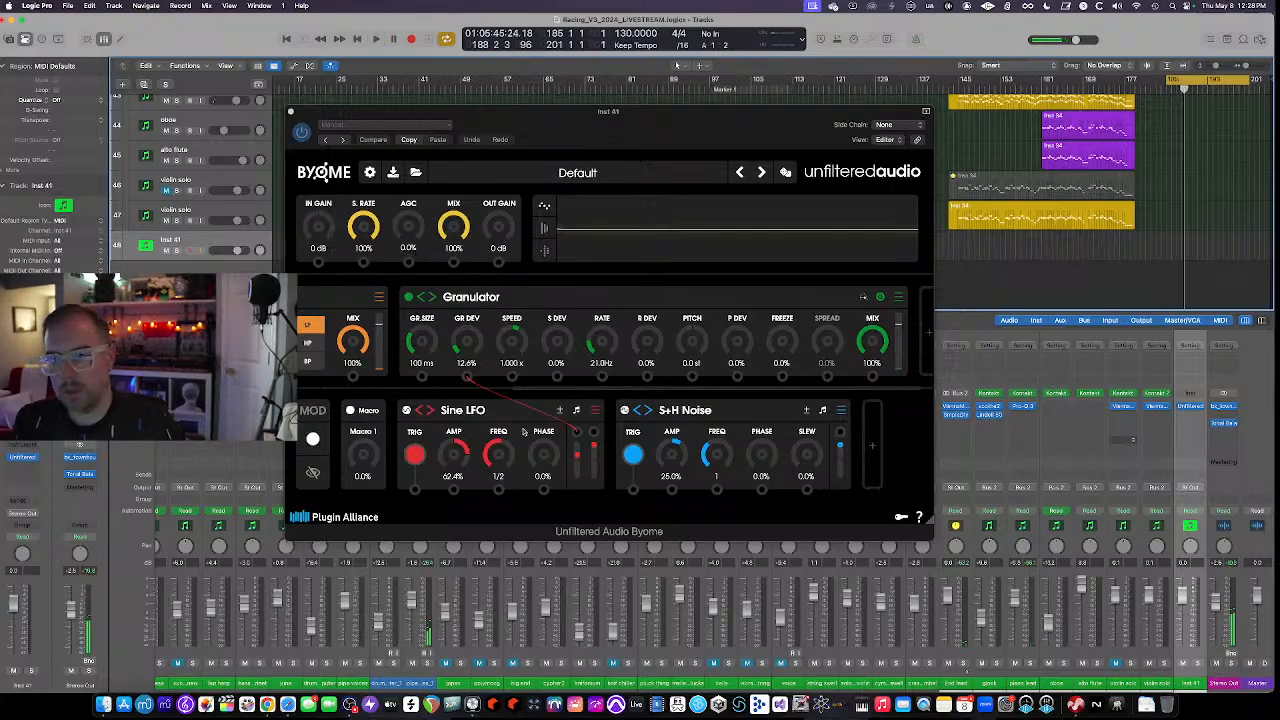
Set the Sine LFO to 84.4% amplitude and 10.9% phase and grain deviation to 36.9%, and play briefly from bar 185
click(578, 457)
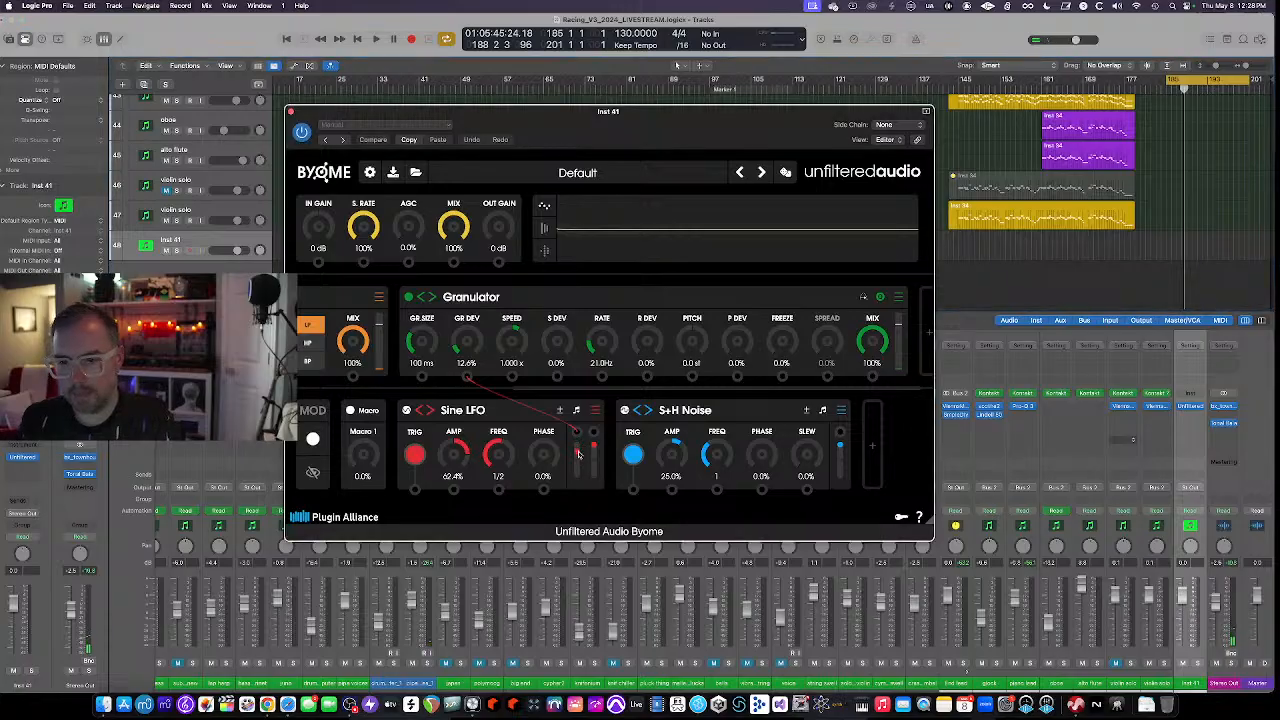
key(space)
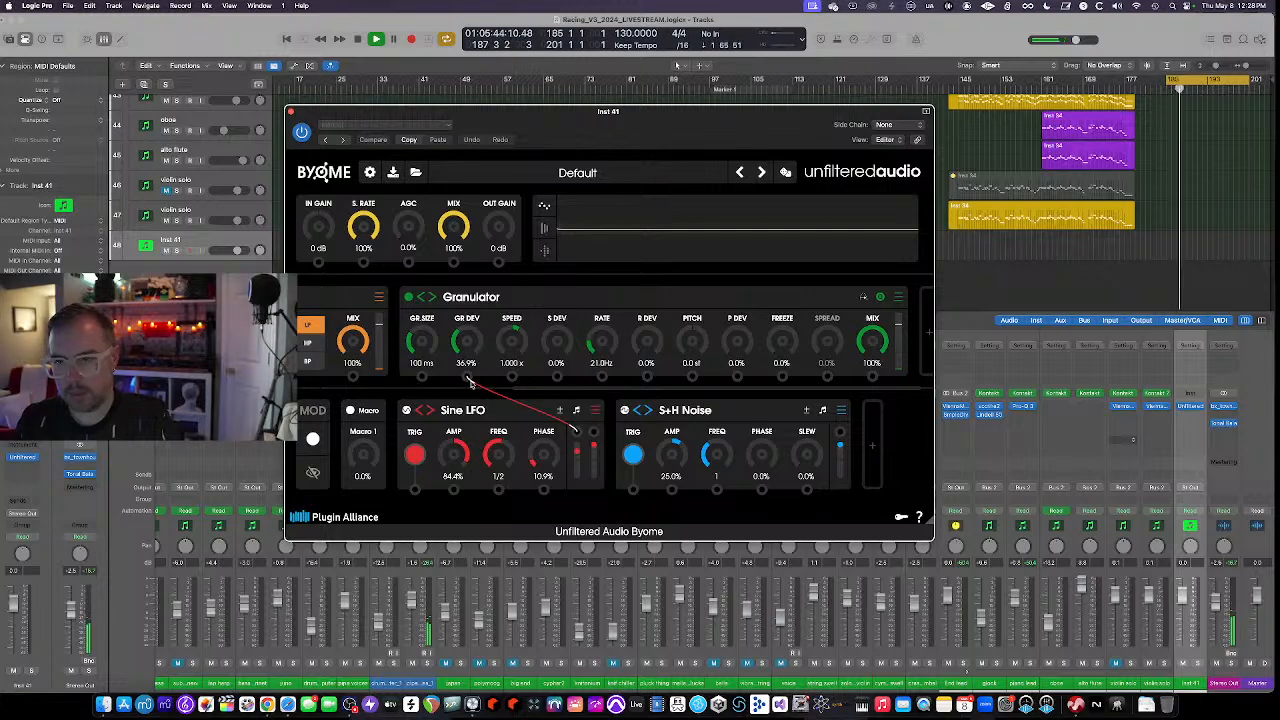
key(space)
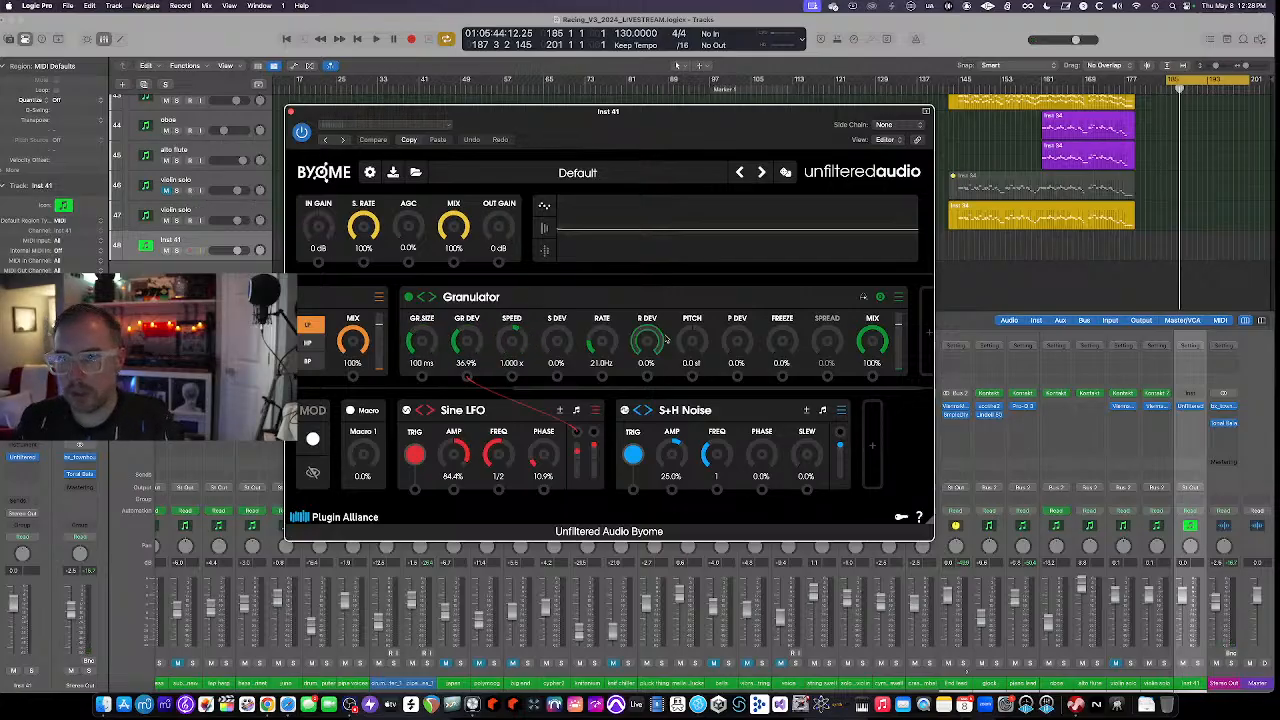
Examine the effect types available for Byome's Basic Filter slot, including Dynamics, without choosing one, and close the plug-in window
scroll(558, 294, left, 5)
click(737, 297)
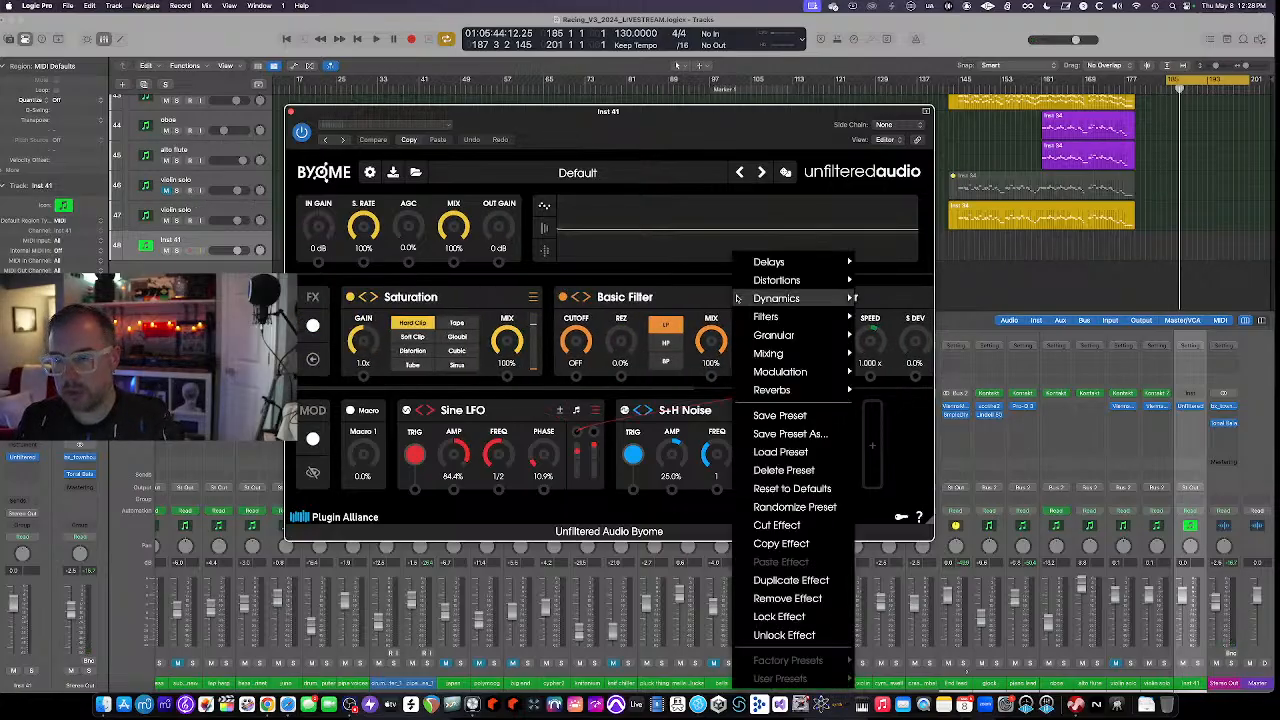
mouse_move(778, 299)
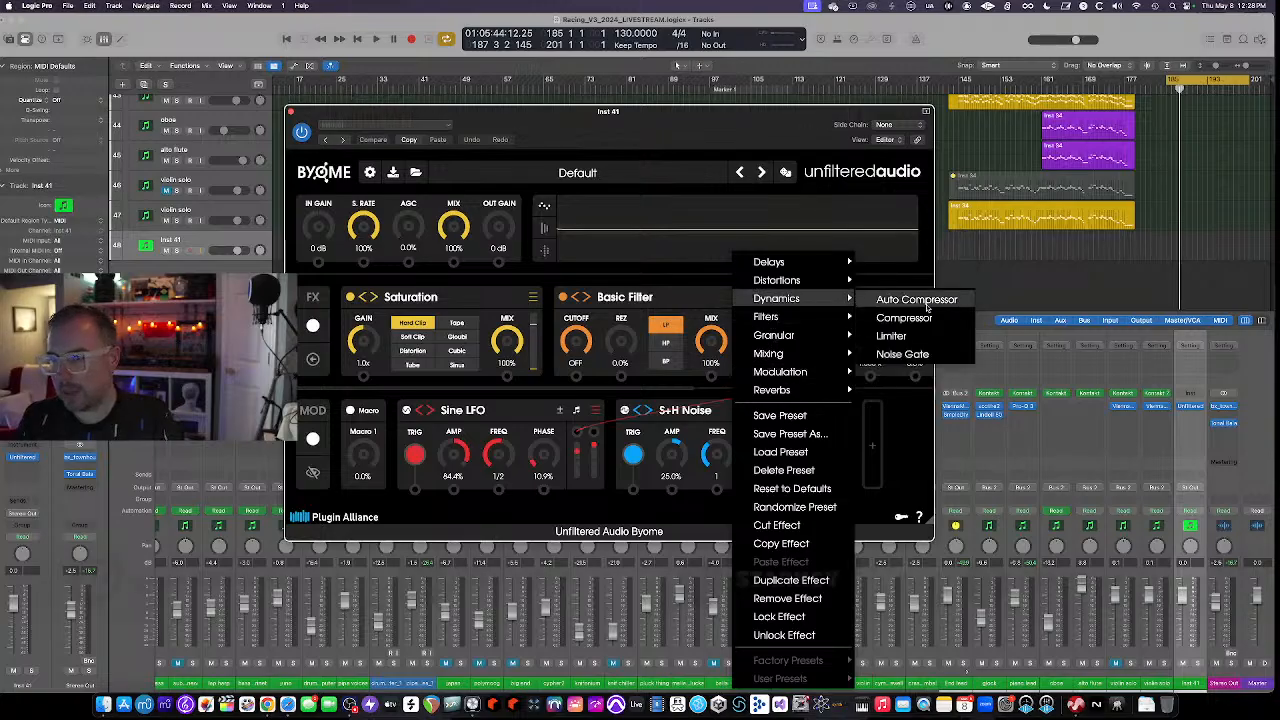
click(683, 264)
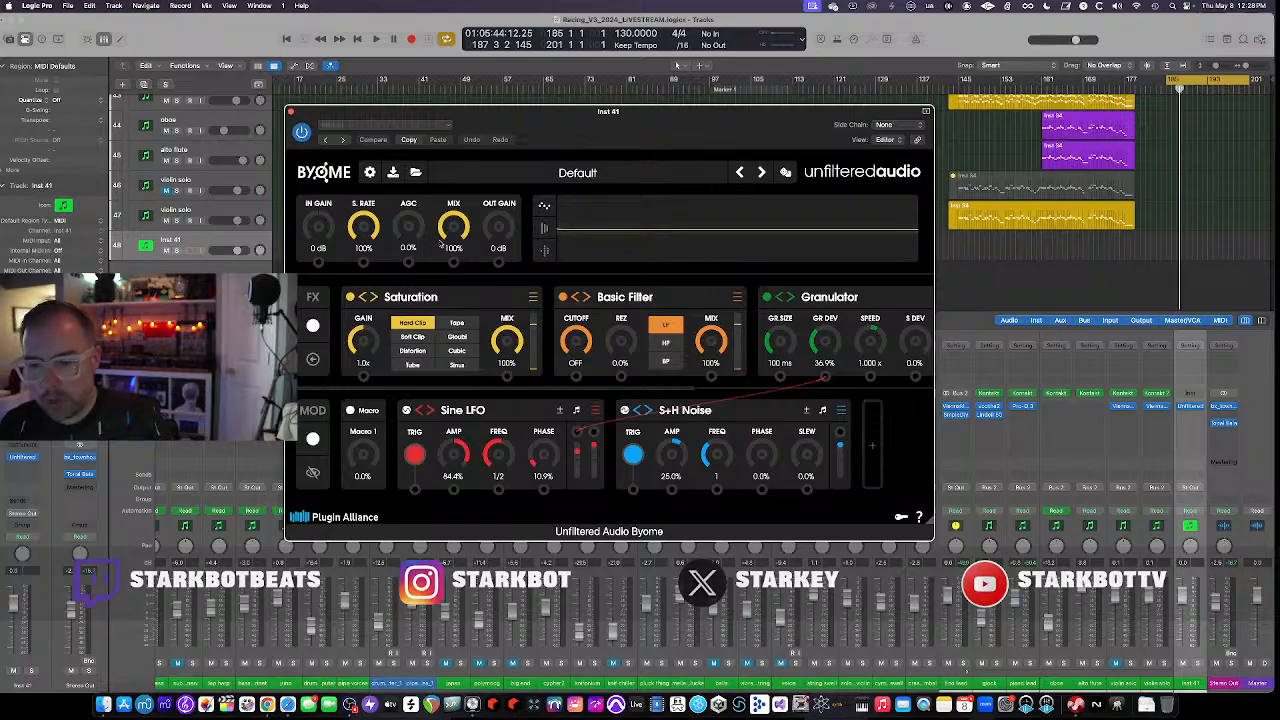
click(290, 112)
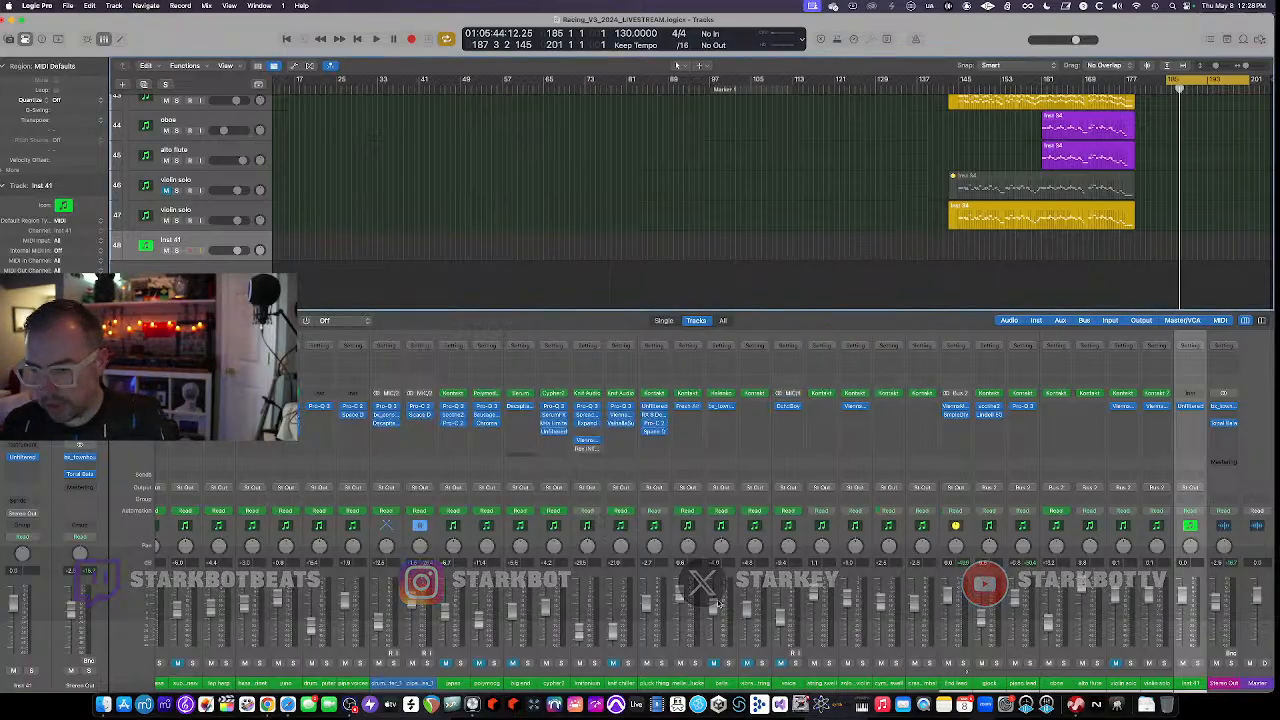
Open the mallet plucks track's Kontakt instrument, view Mallet Flux's mix page, and close the plug-in window
click(688, 395)
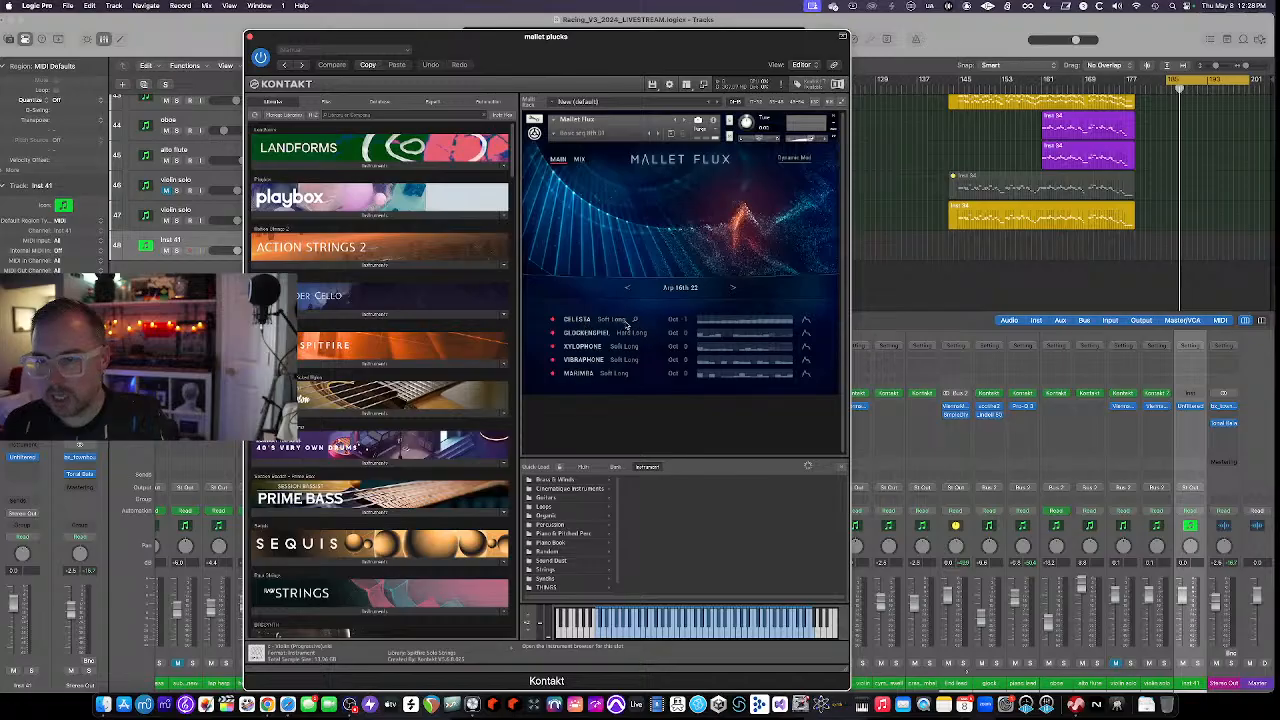
click(580, 160)
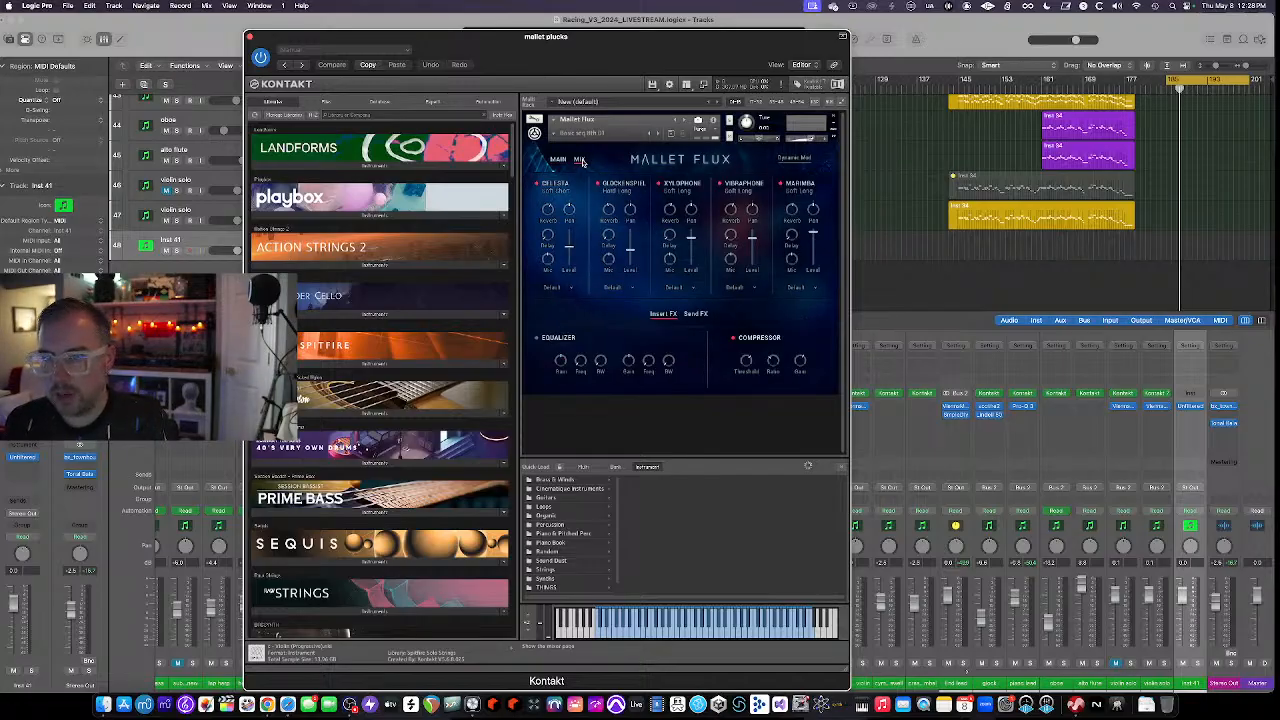
drag(267, 43, 402, 70)
scroll(162, 160, up, 6)
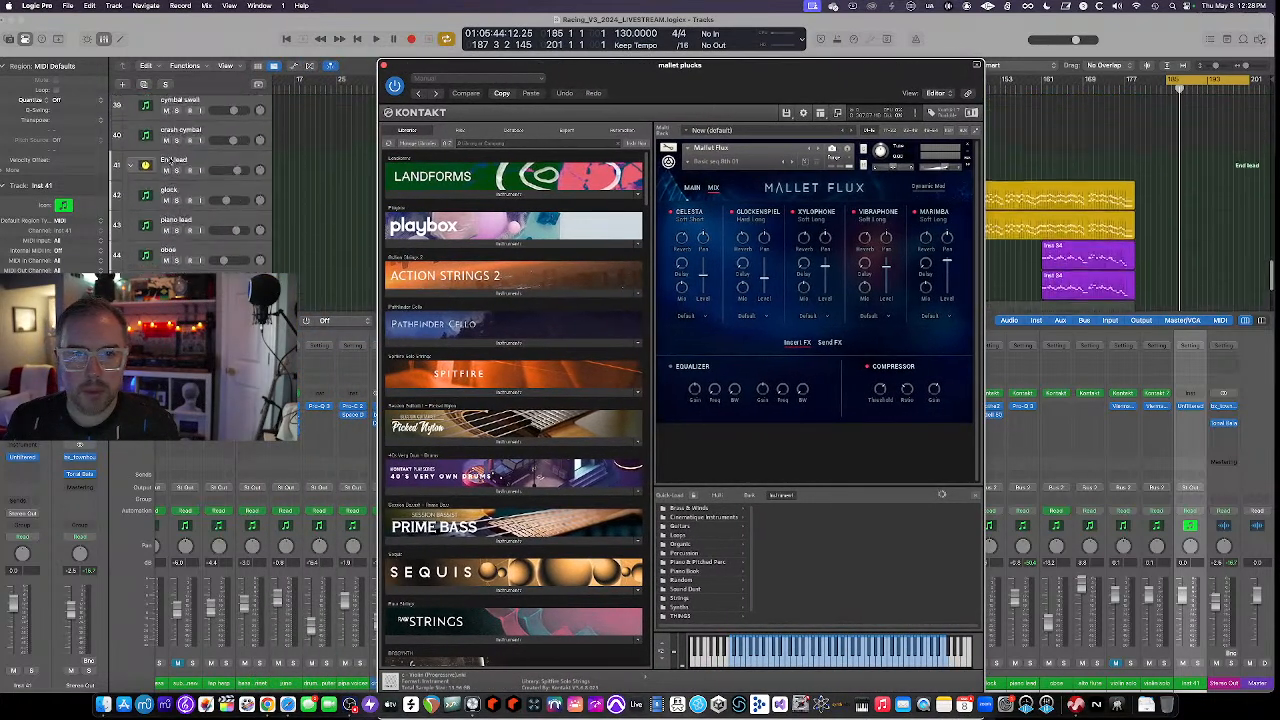
scroll(172, 160, up, 3)
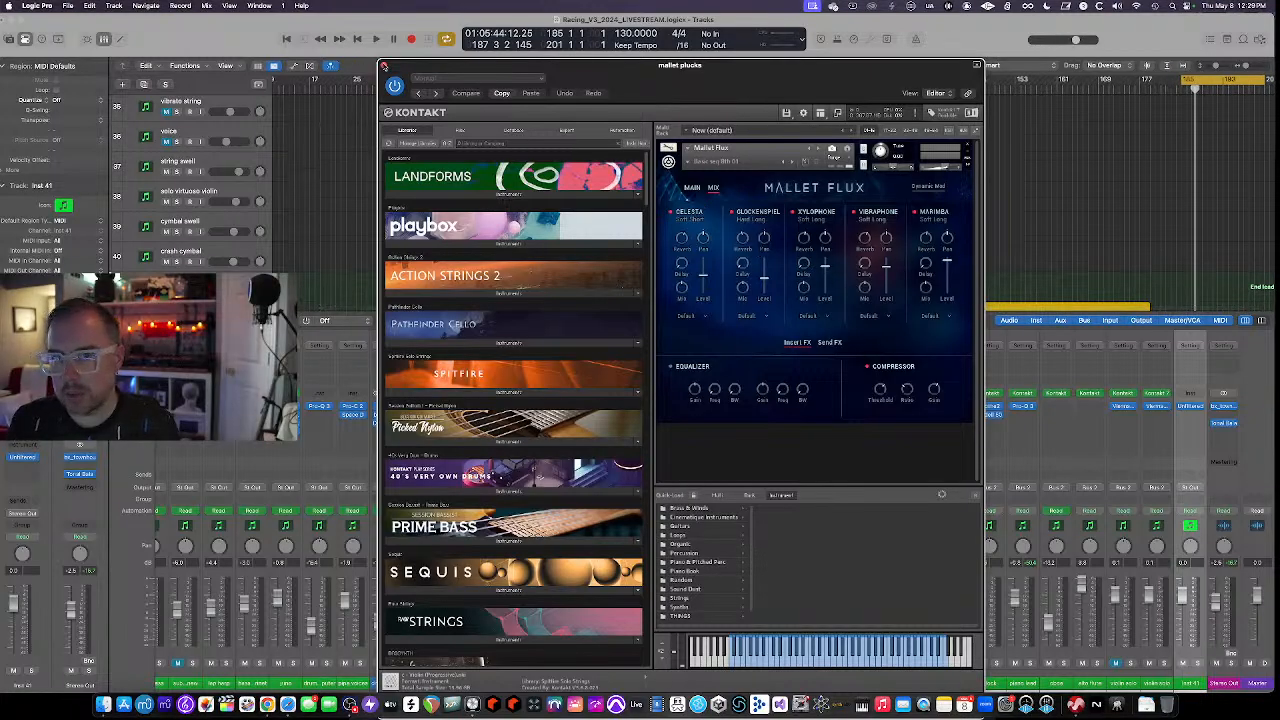
click(383, 66)
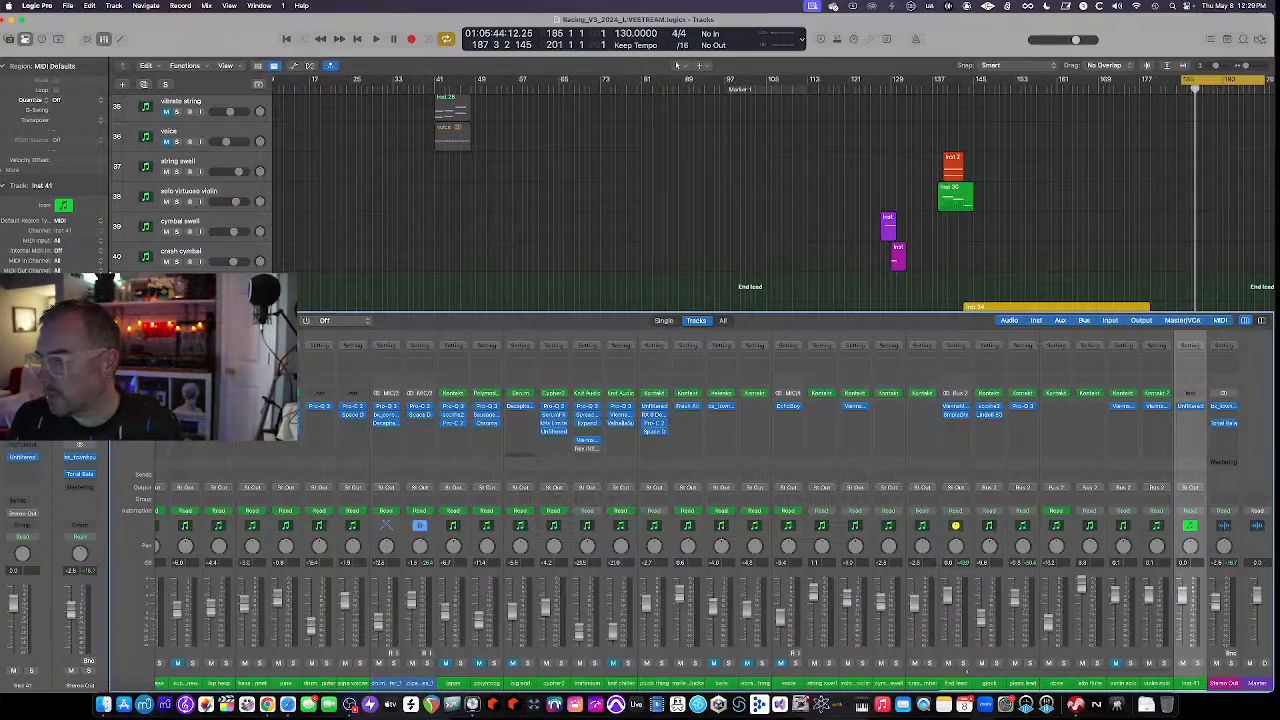
Insert the Unfiltered Audio Triad effect on the Inst 41 track and enlarge its window to reveal the effect rows and modulators
click(1200, 407)
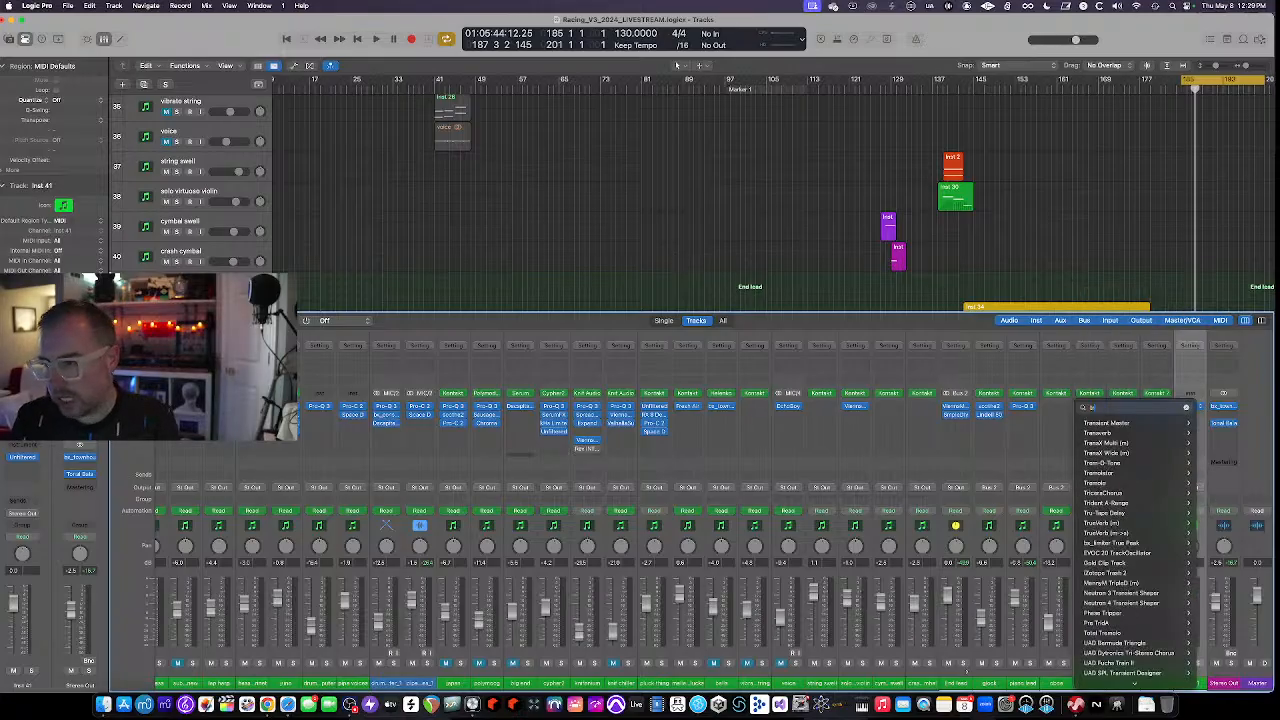
text(triad)
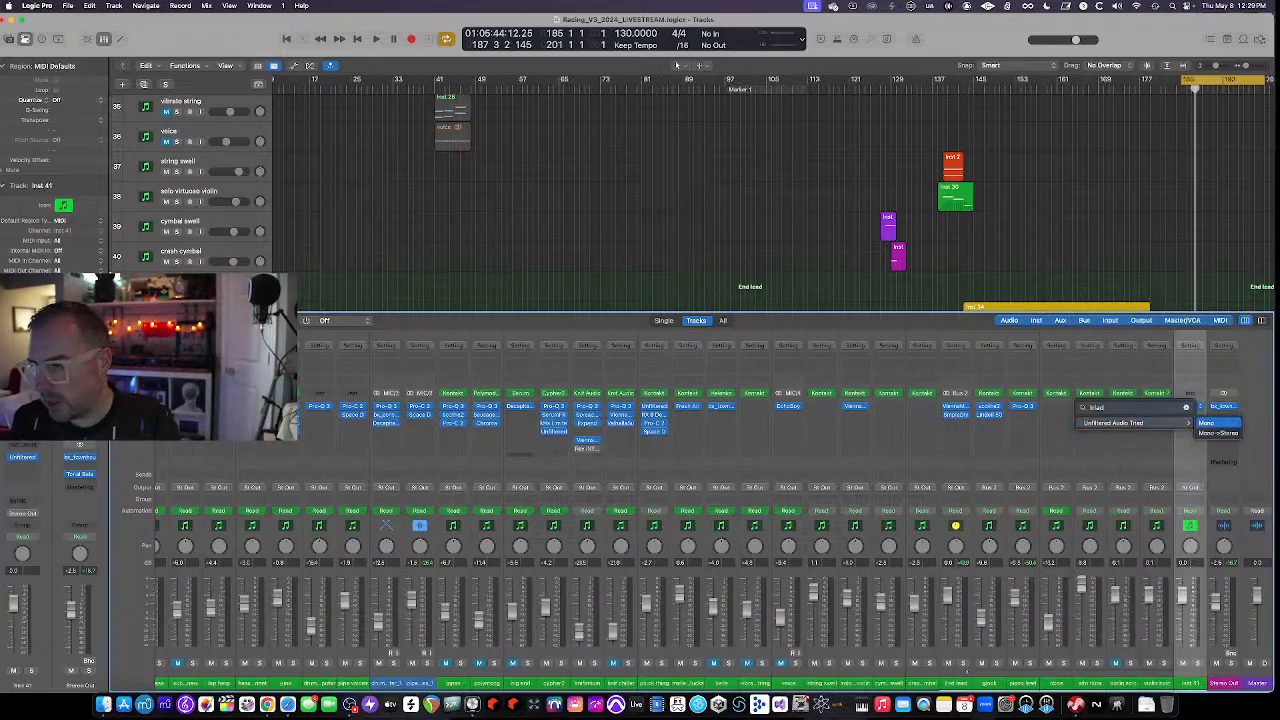
key(Return)
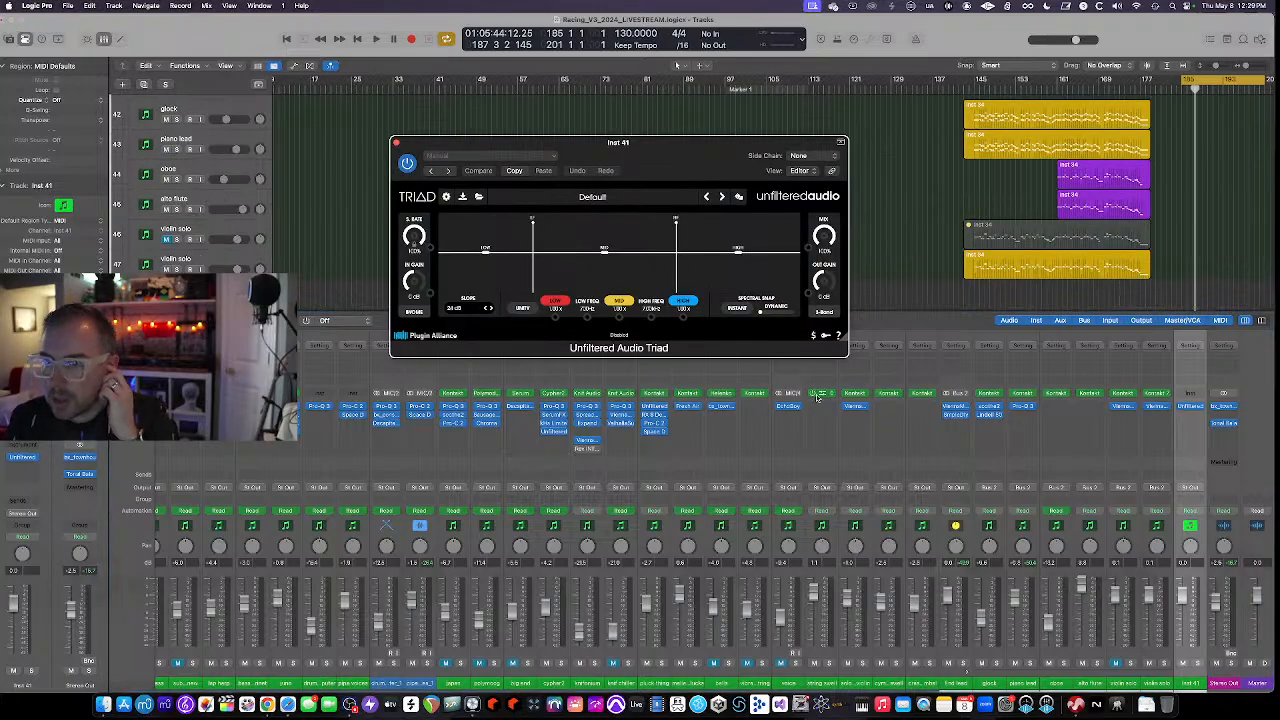
drag(846, 337, 1243, 494)
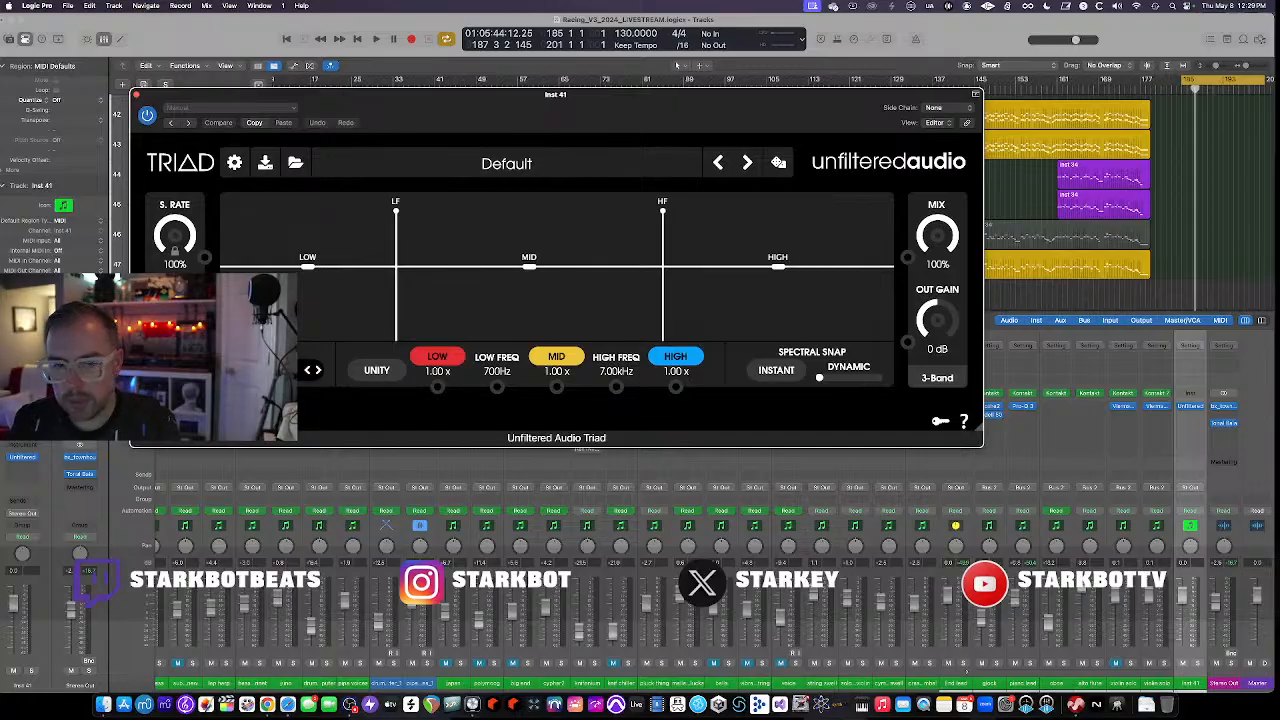
drag(405, 96, 405, 39)
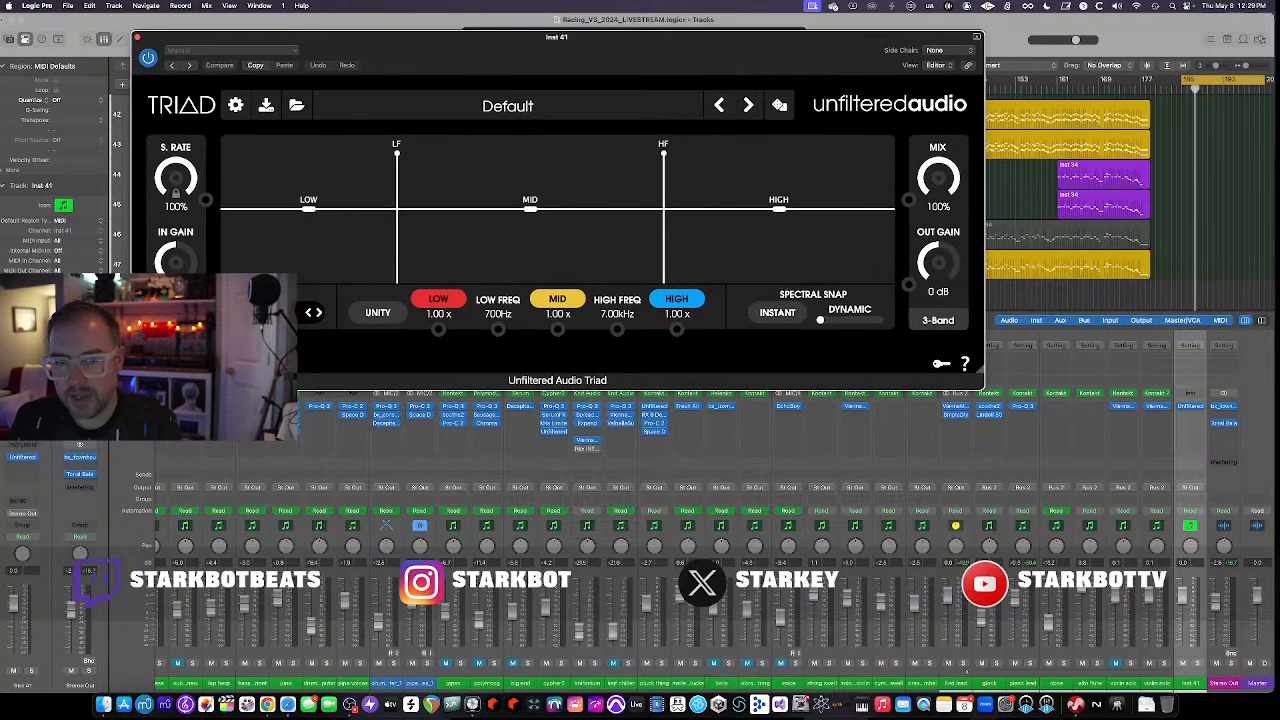
drag(980, 370, 980, 712)
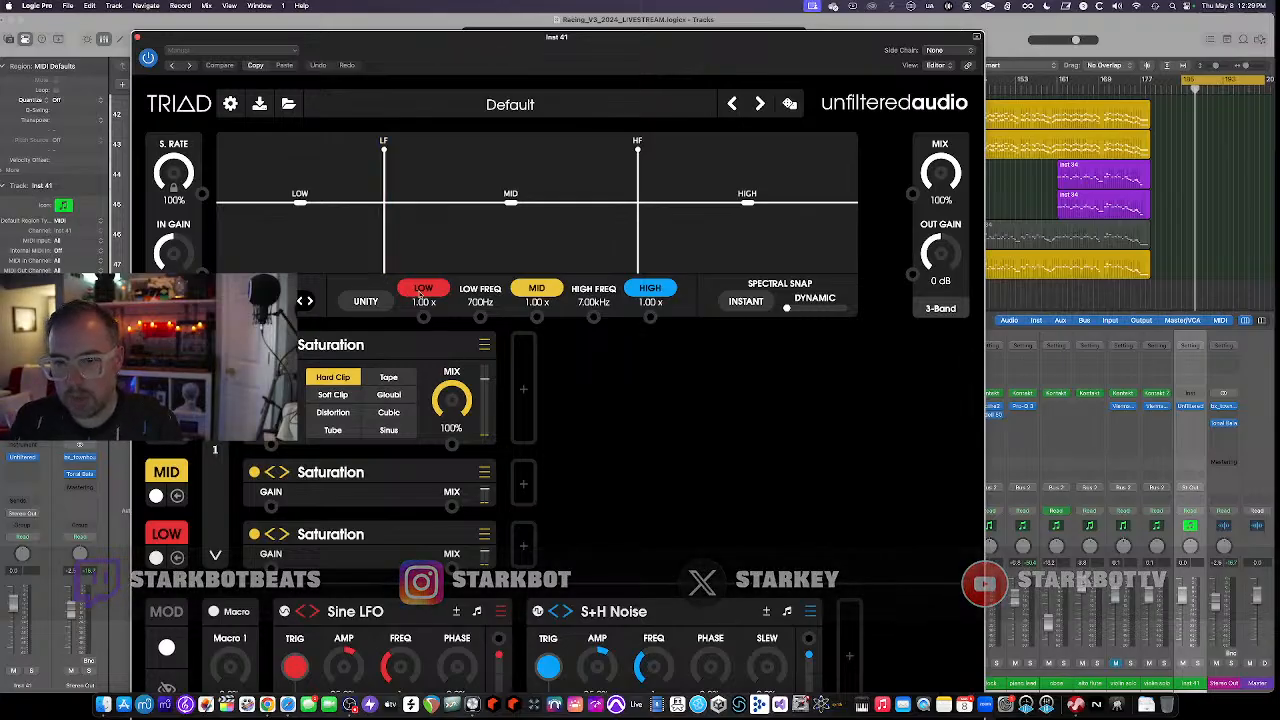
Deactivate Triad's Low and Mid bands and lower the low crossover to about 39.2 Hz and the high crossover to about 21.2 Hz
click(423, 289)
click(536, 289)
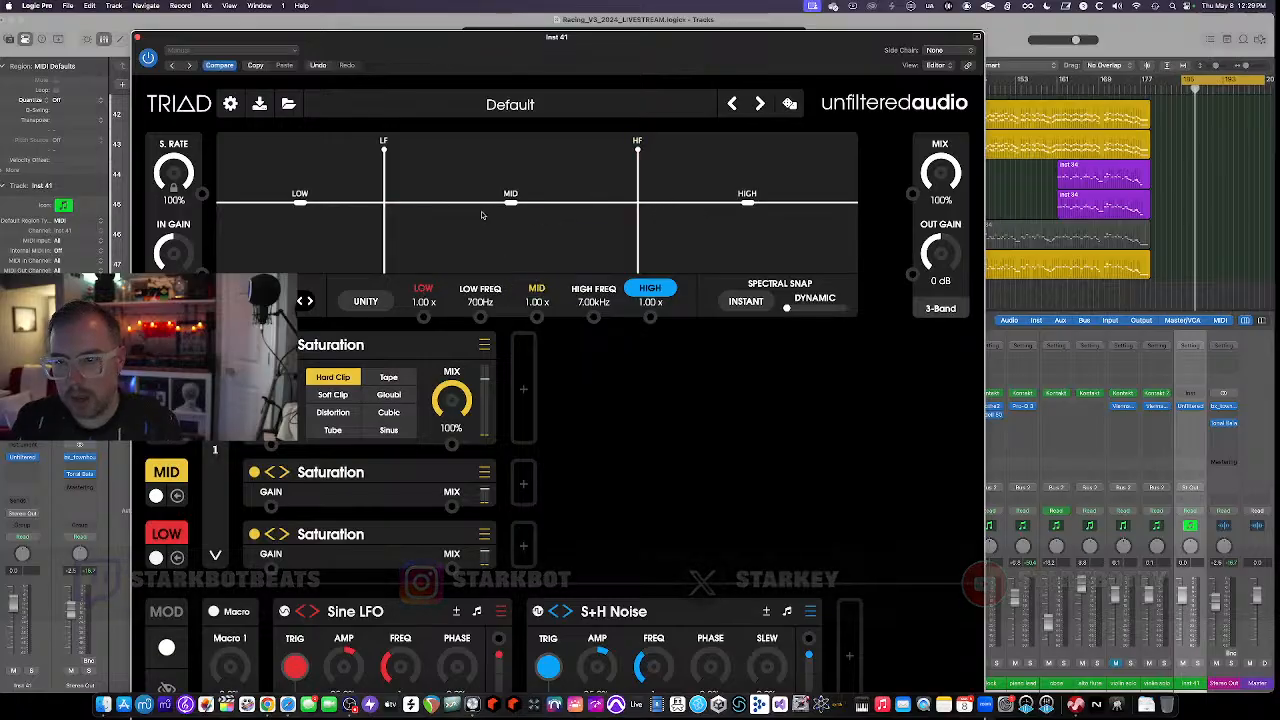
drag(383, 198, 323, 198)
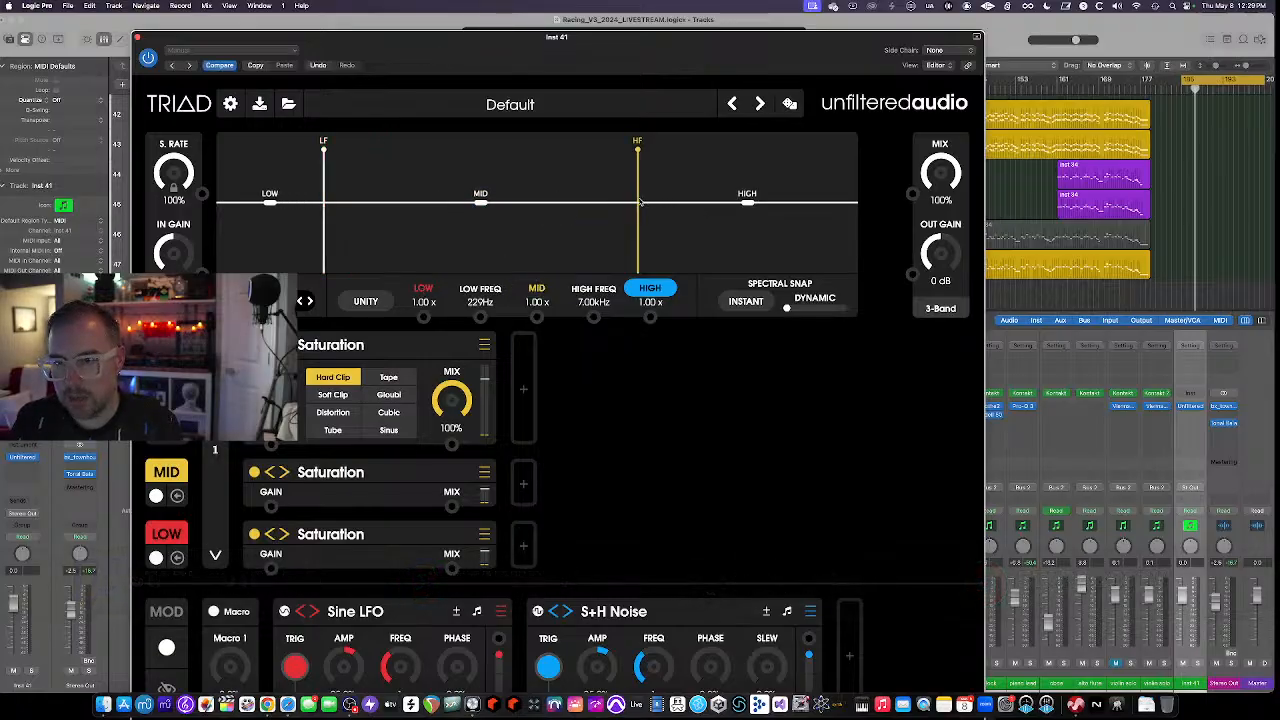
drag(639, 202, 252, 174)
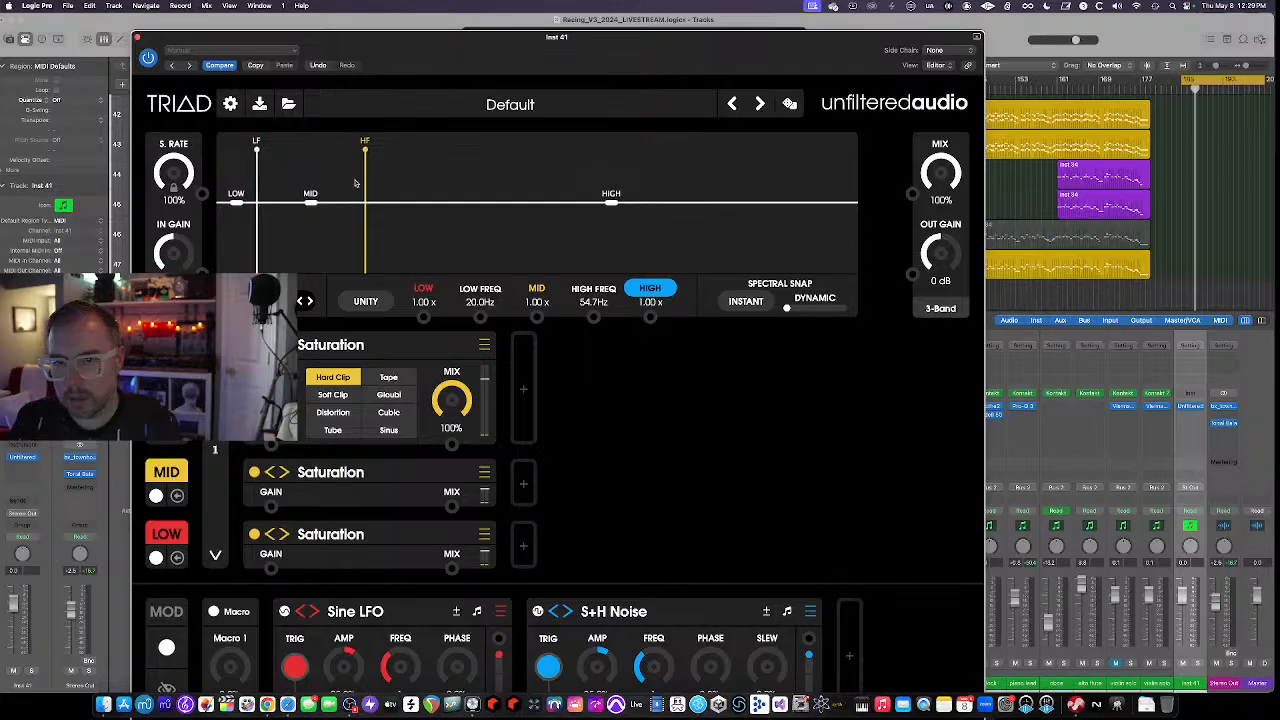
drag(366, 184, 257, 190)
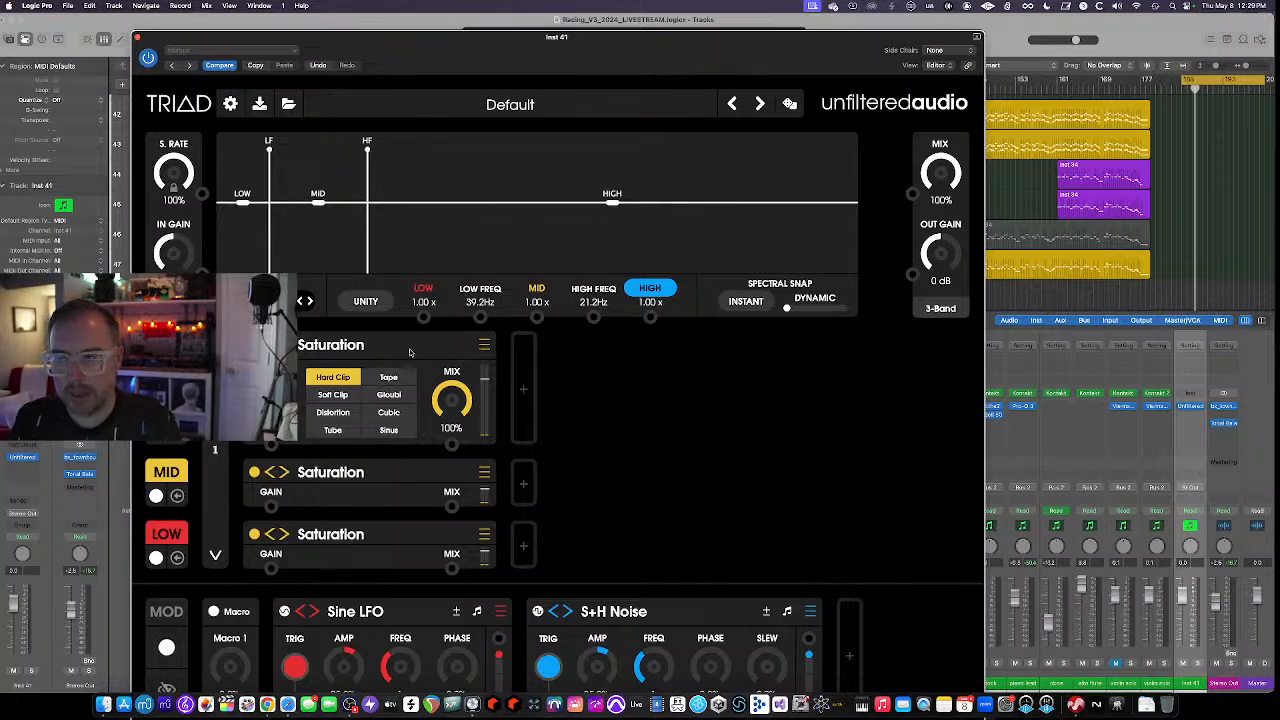
Switch Triad to 2-Band mode and lower its crossover frequency to 20.0 Hz
click(938, 309)
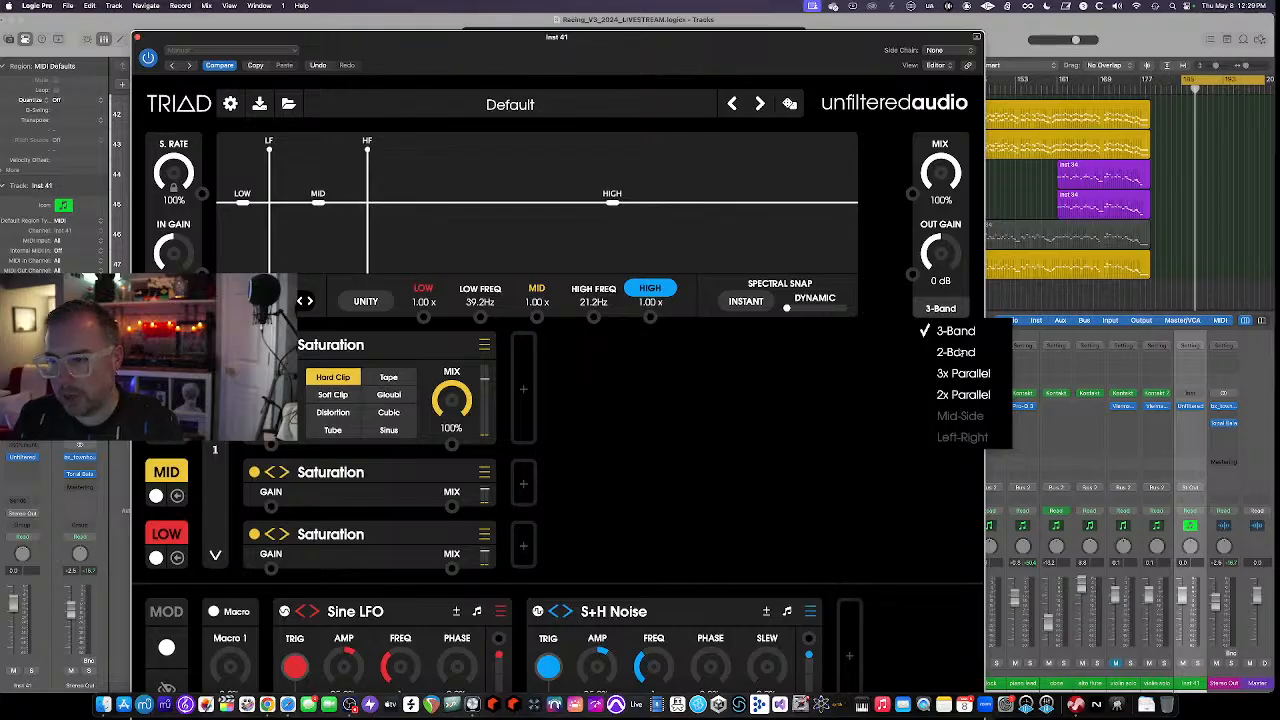
click(955, 352)
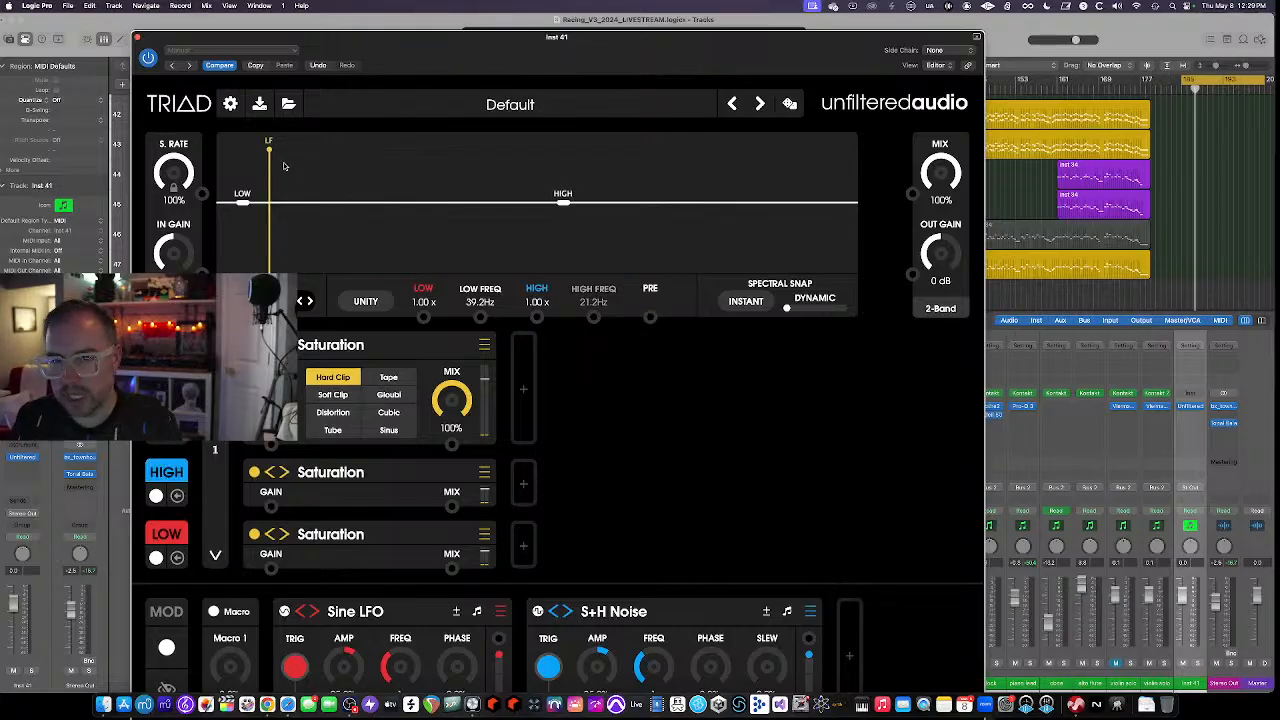
drag(283, 166, 257, 166)
Set Triad's band mode to 3x Parallel and switch off the TWO and ONE effect rows
click(940, 308)
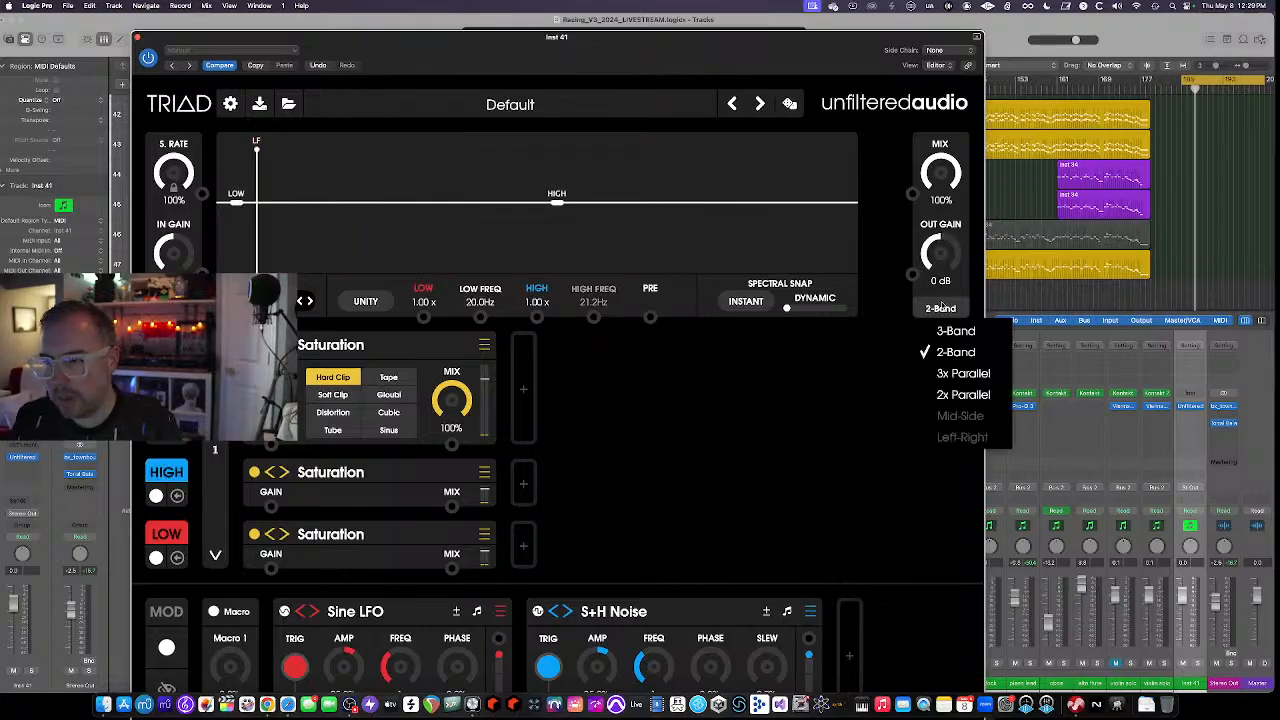
click(962, 373)
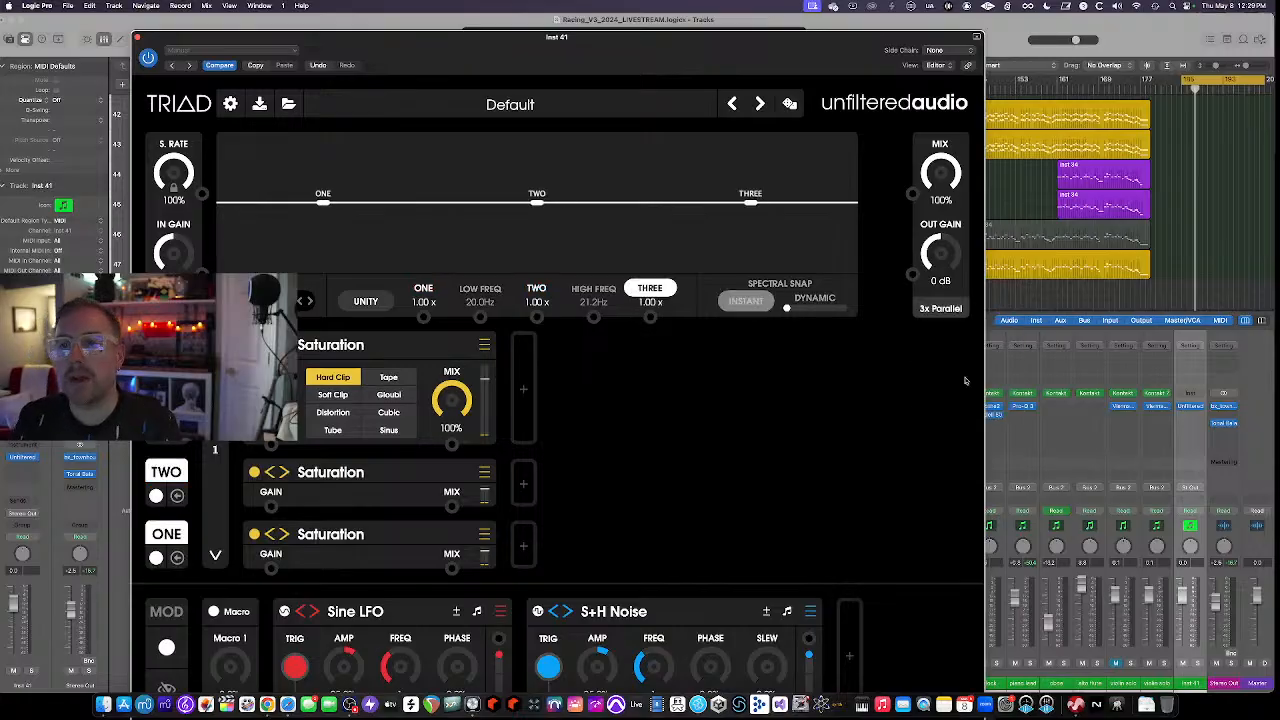
click(155, 495)
click(155, 558)
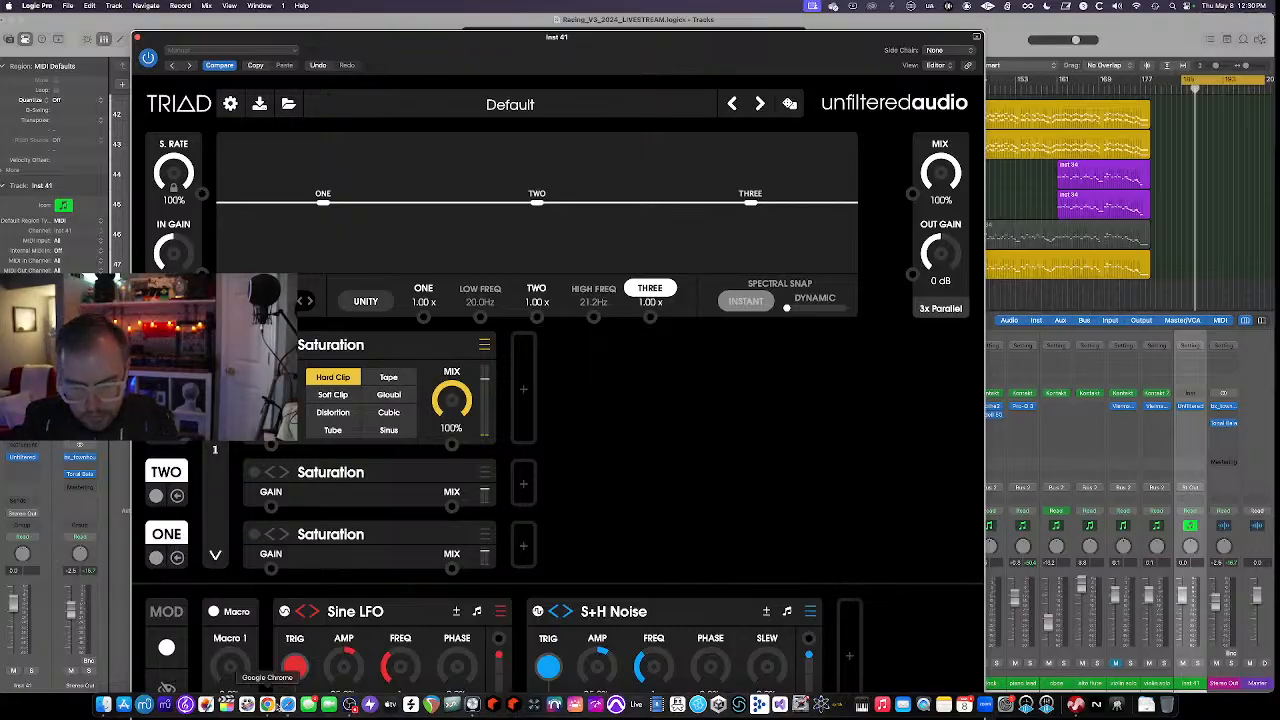
Switch to Safari, load plugin-alliance.com in a new tab and dismiss the mailing-list offer
click(288, 705)
key(super+t)
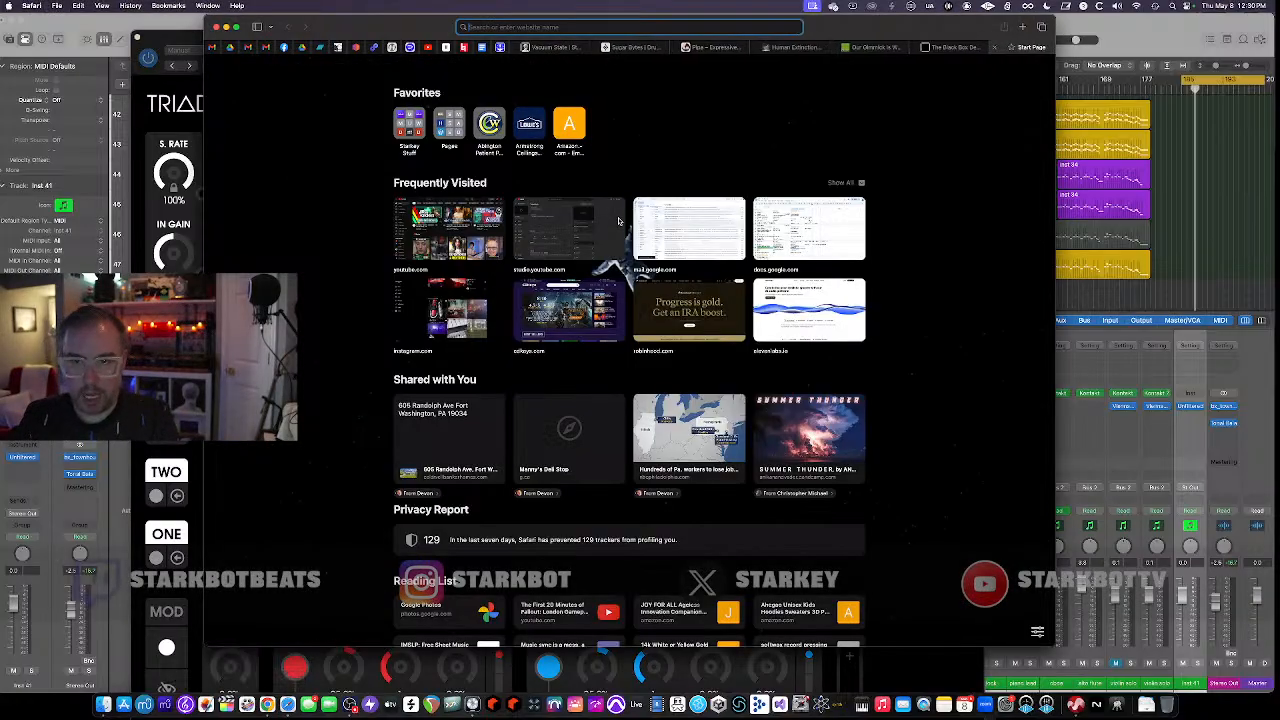
text(plugin-alliance.com)
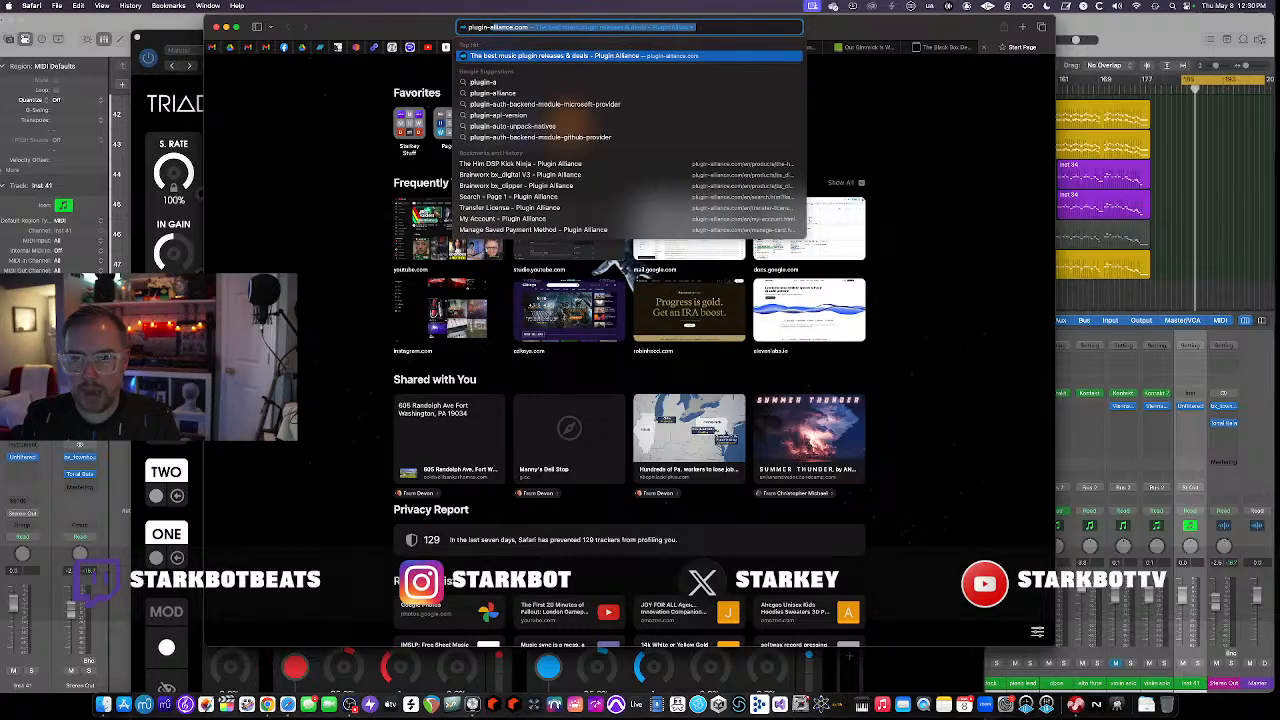
key(Return)
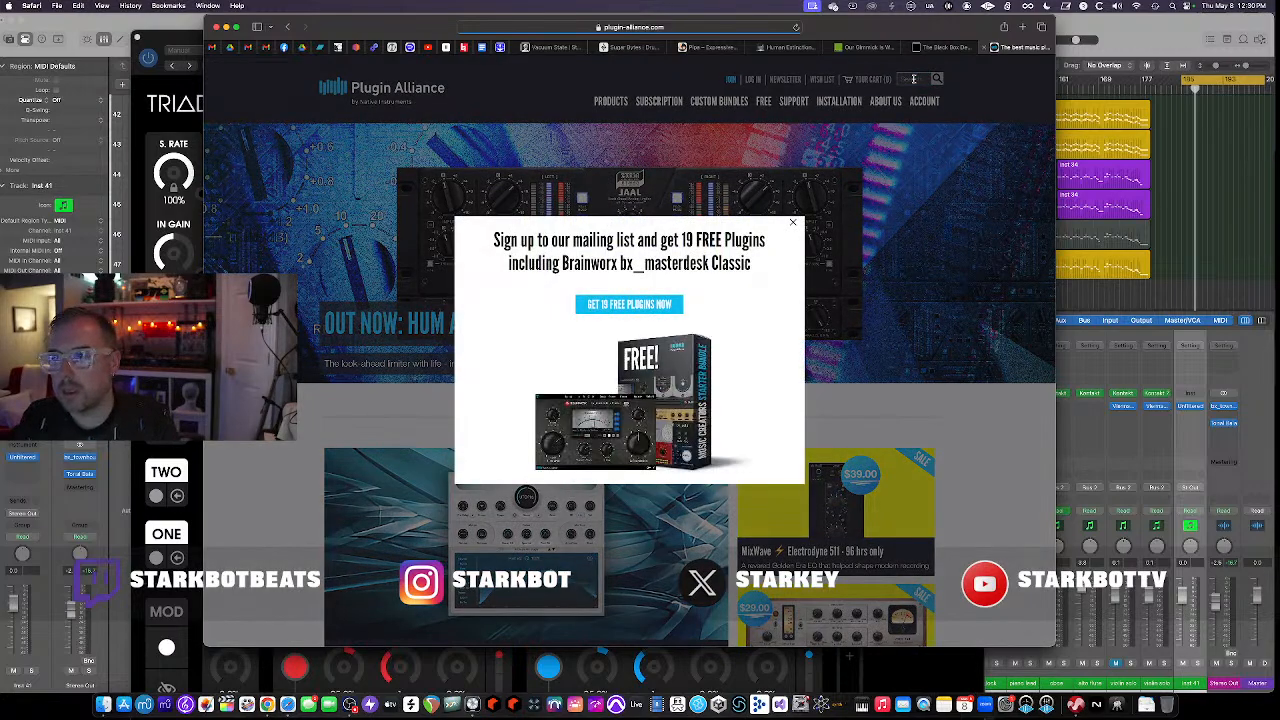
click(792, 223)
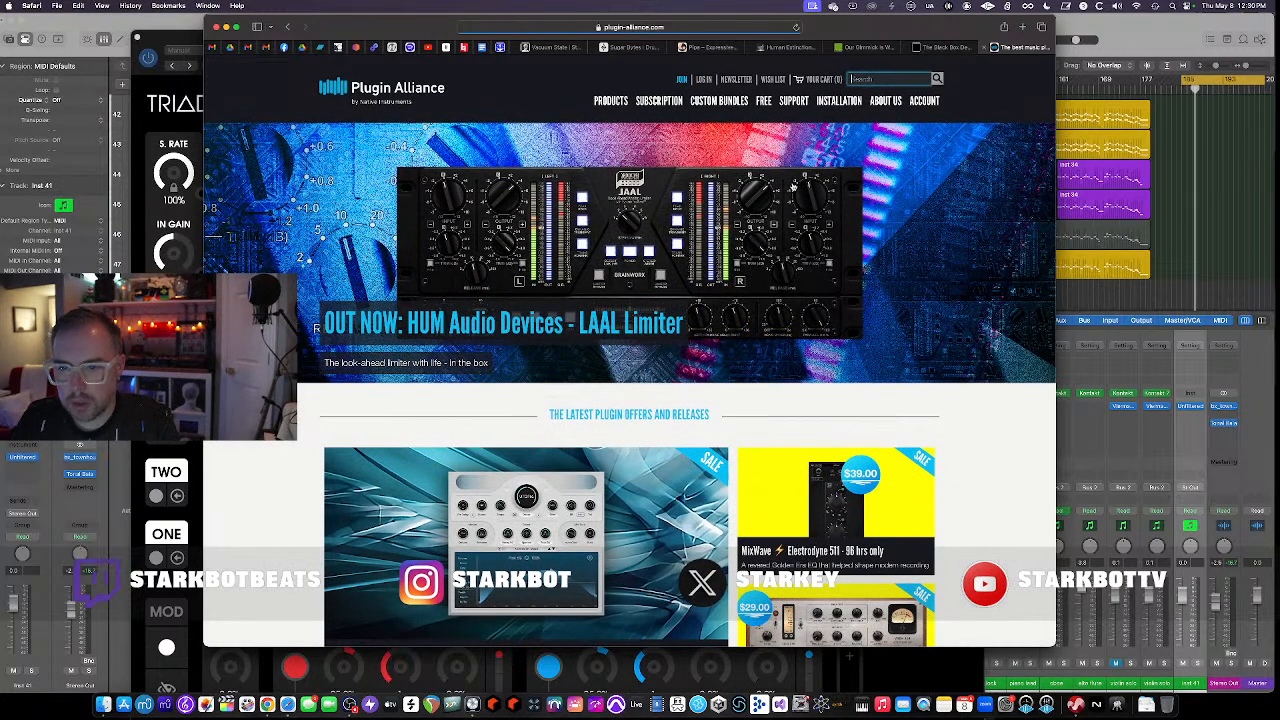
Search the Plugin Alliance site for "triad" and view the Unfiltered Audio TRIAD product page
click(870, 79)
text(tria)
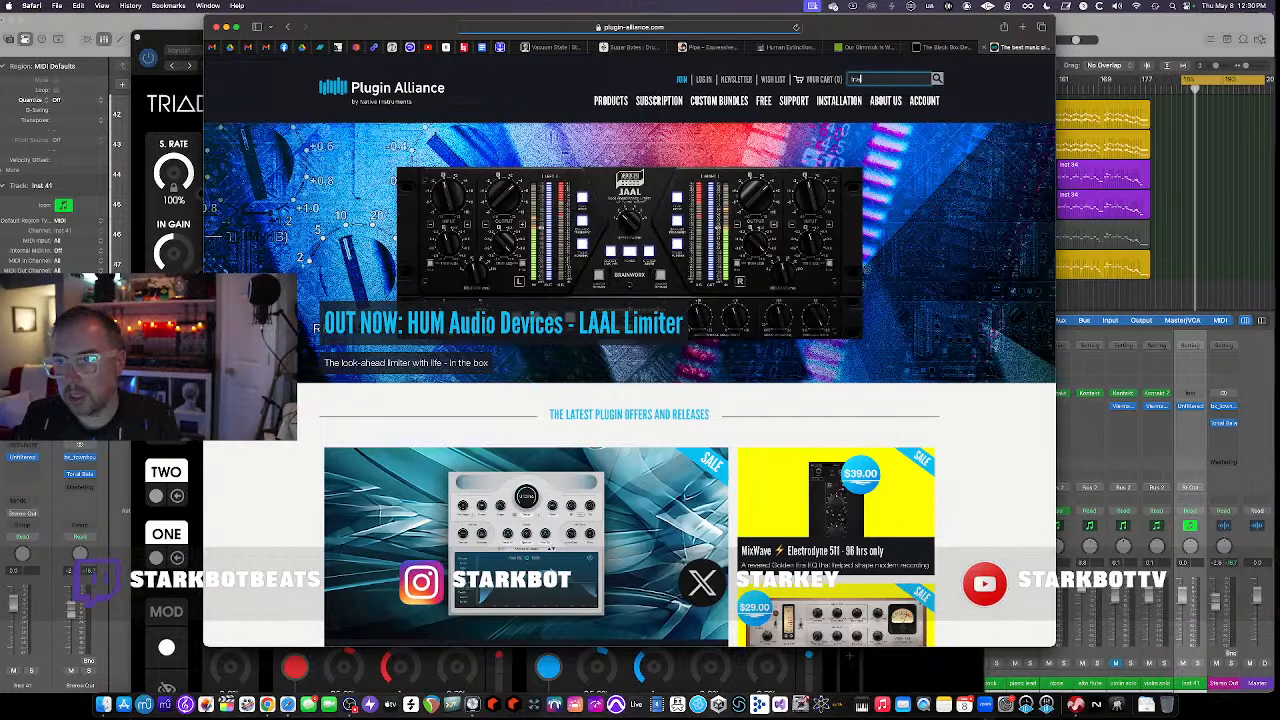
text(d)
key(Return)
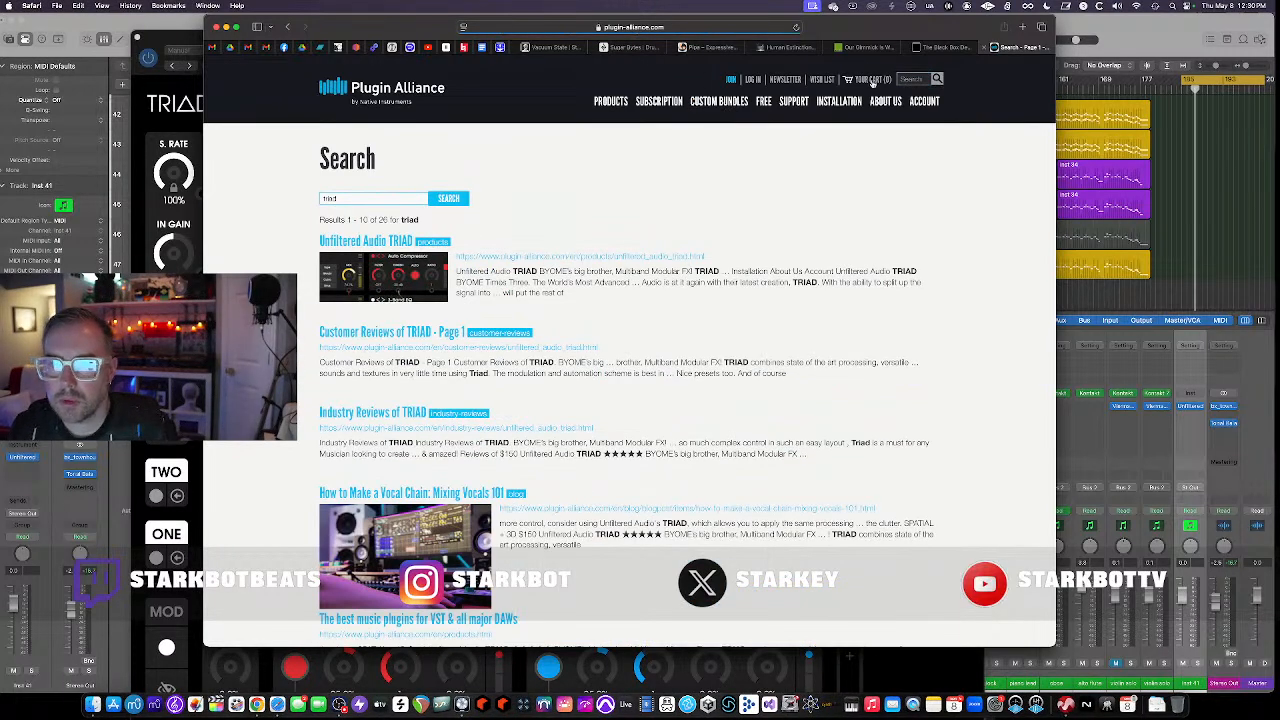
click(389, 241)
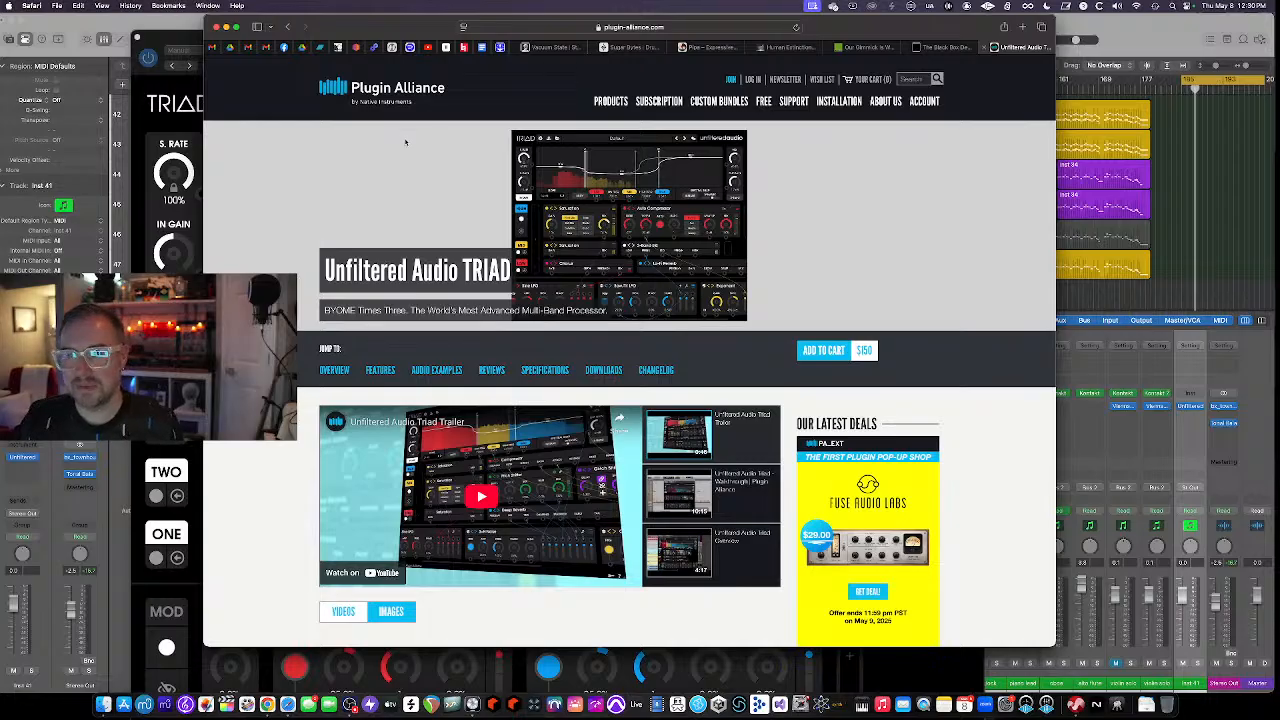
Search the site for "unfiltered audio", open the Products top hit and browse the brand's dynamics, color and virtual instrument plug-ins
click(909, 80)
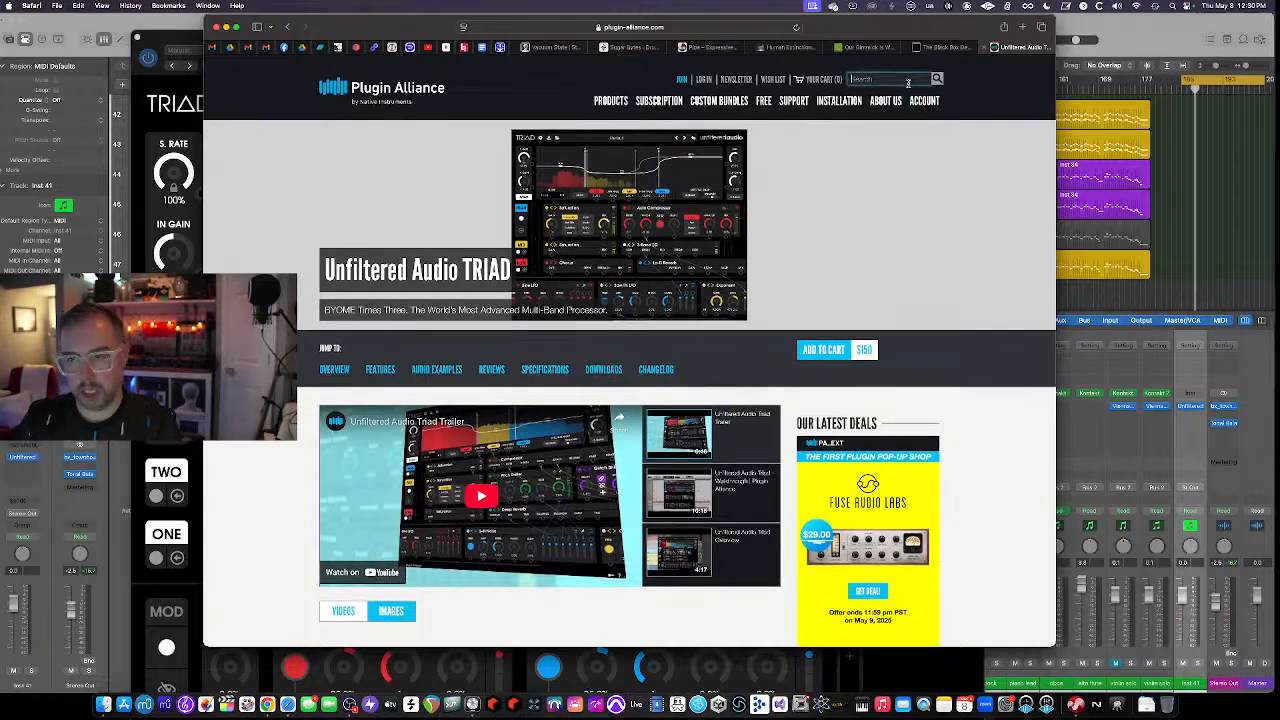
text(unfiltered)
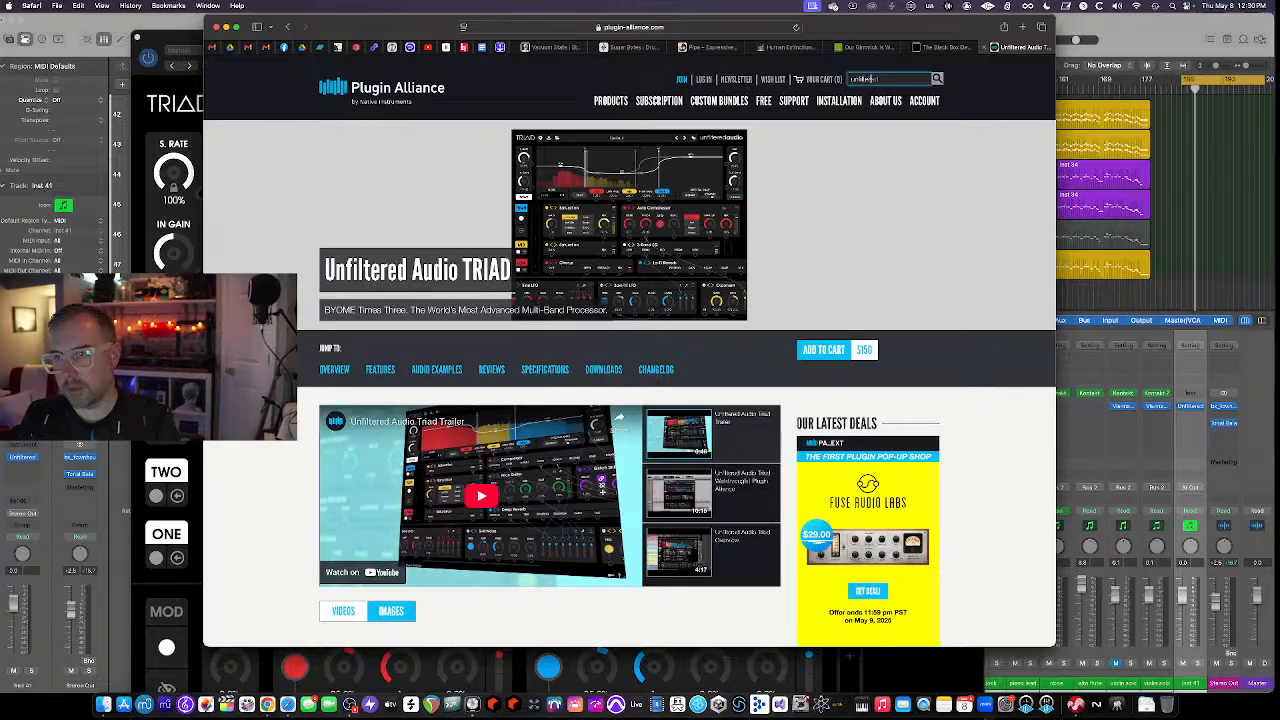
text( audio)
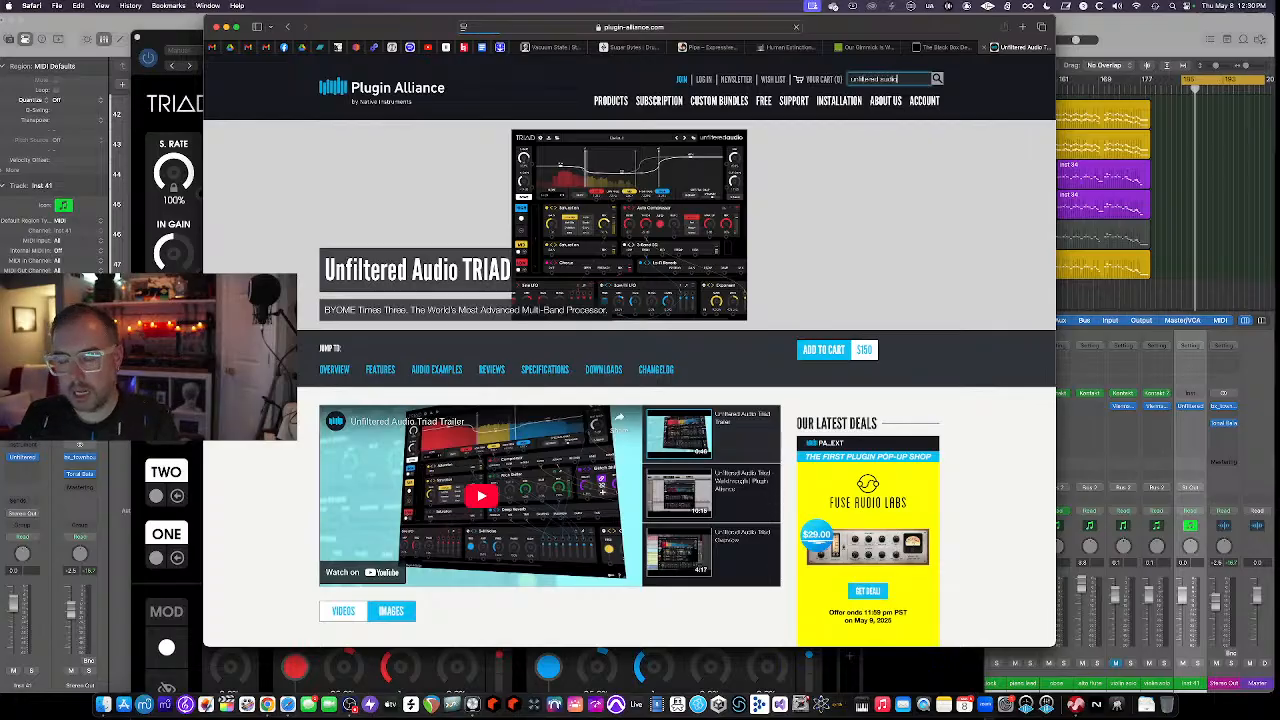
key(Return)
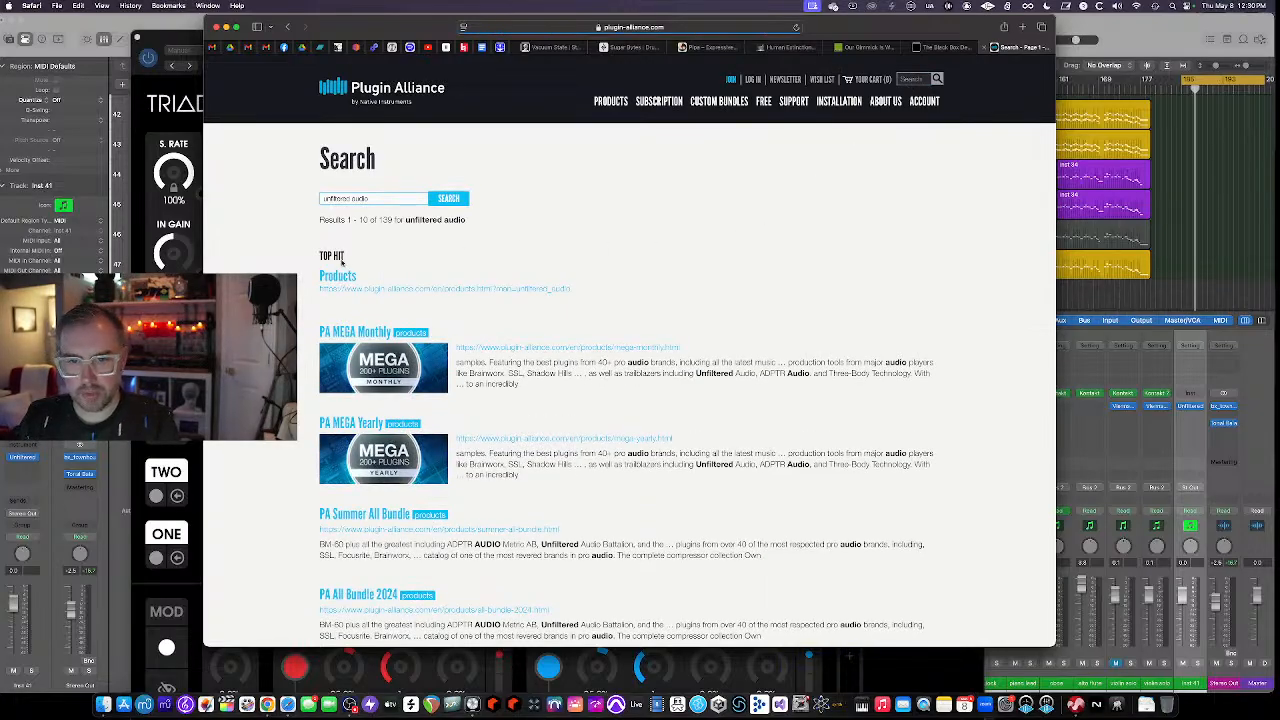
click(345, 280)
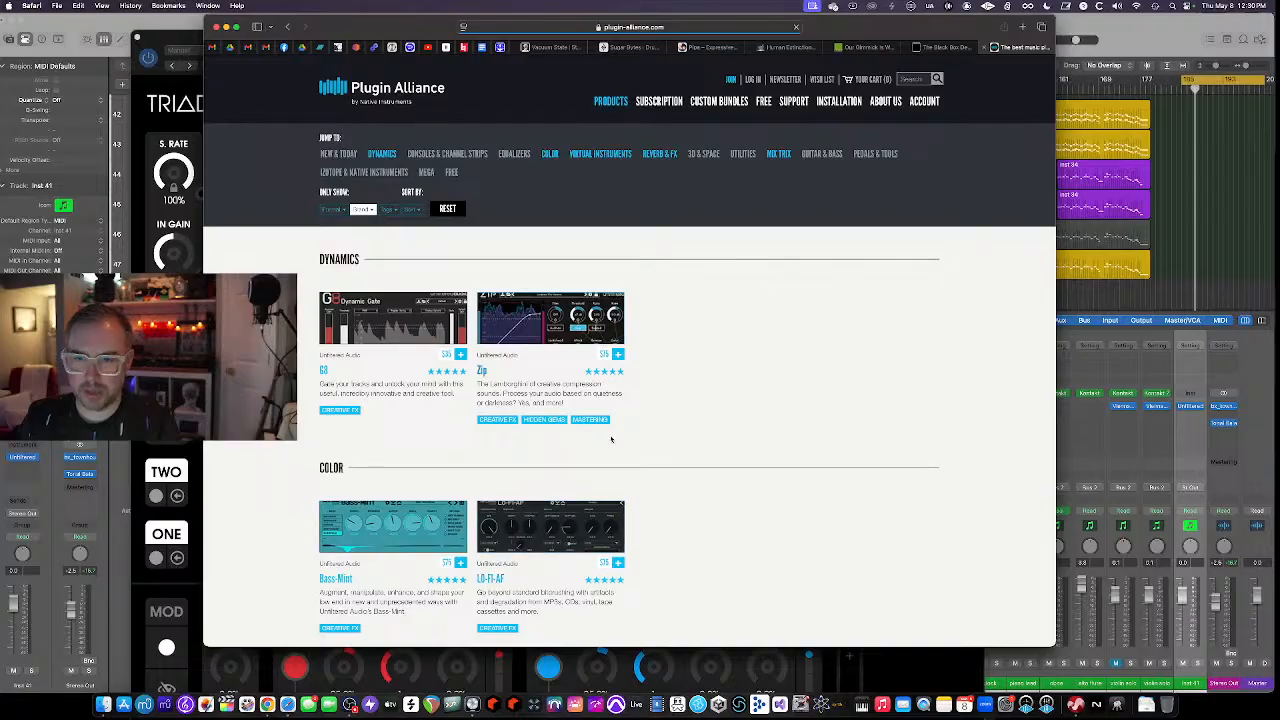
scroll(611, 439, down, 5)
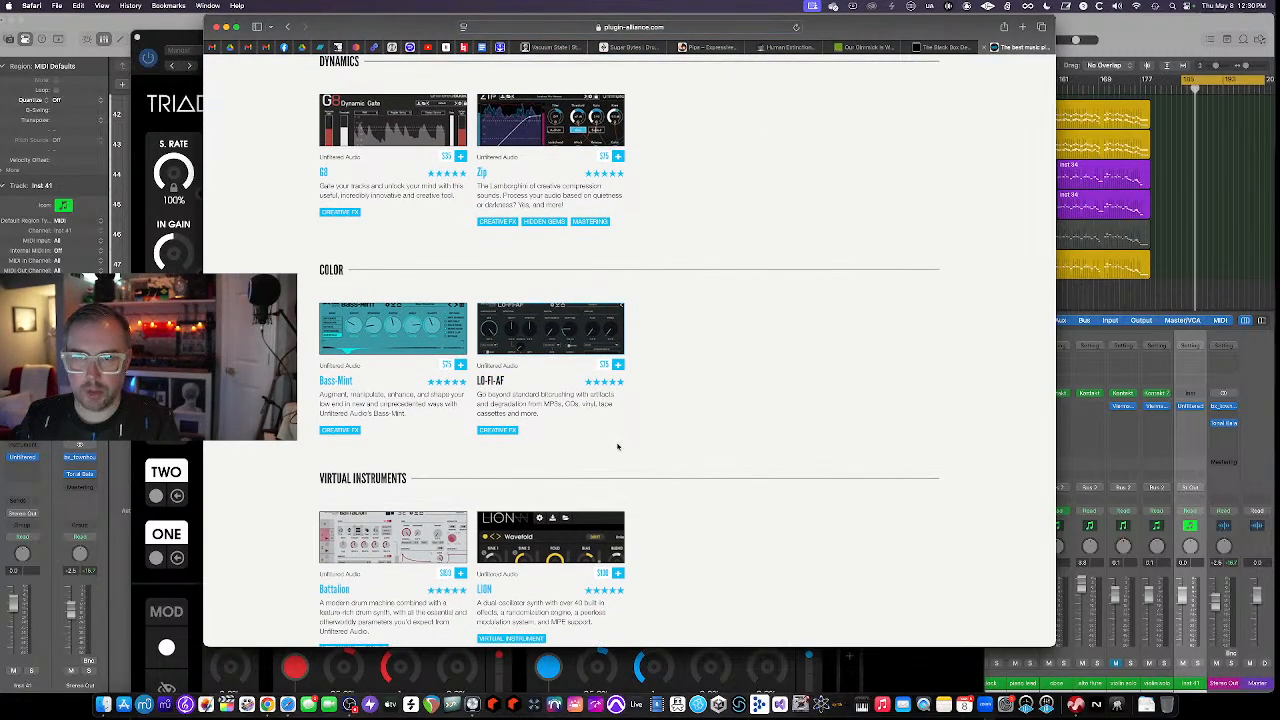
scroll(615, 440, down, 2)
scroll(641, 450, down, 2)
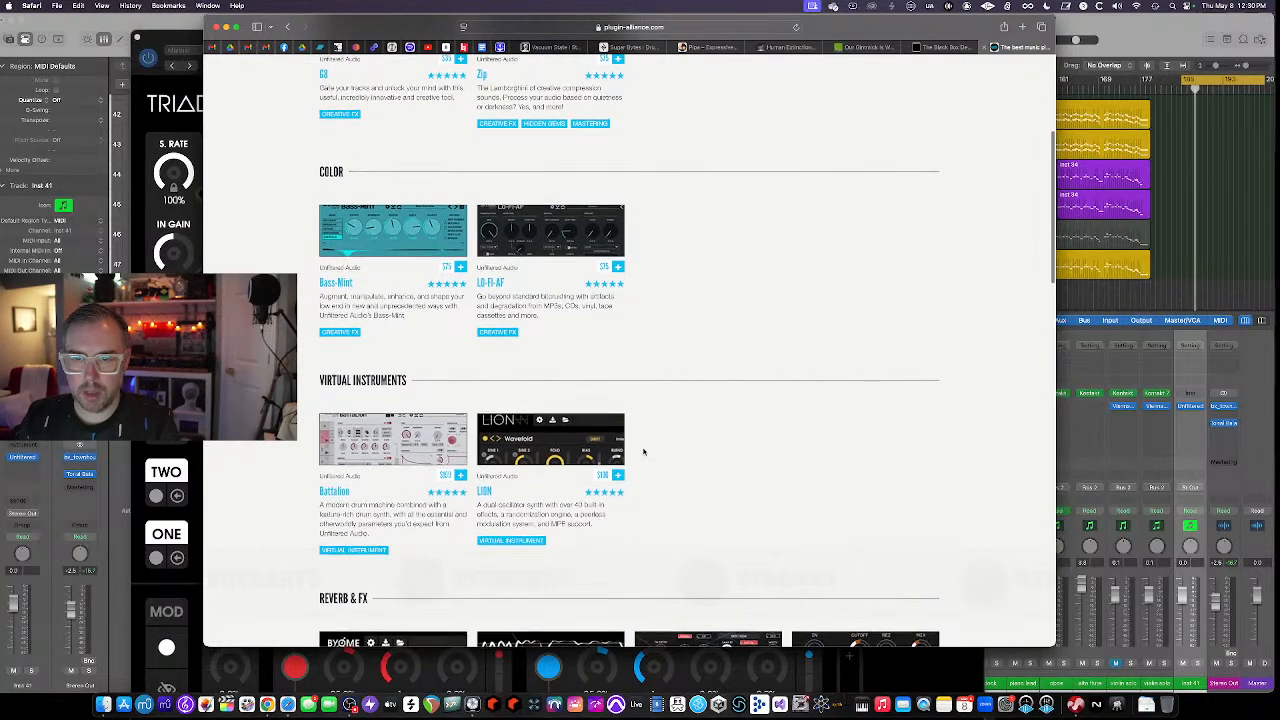
scroll(520, 345, up, 8)
scroll(520, 349, down, 3)
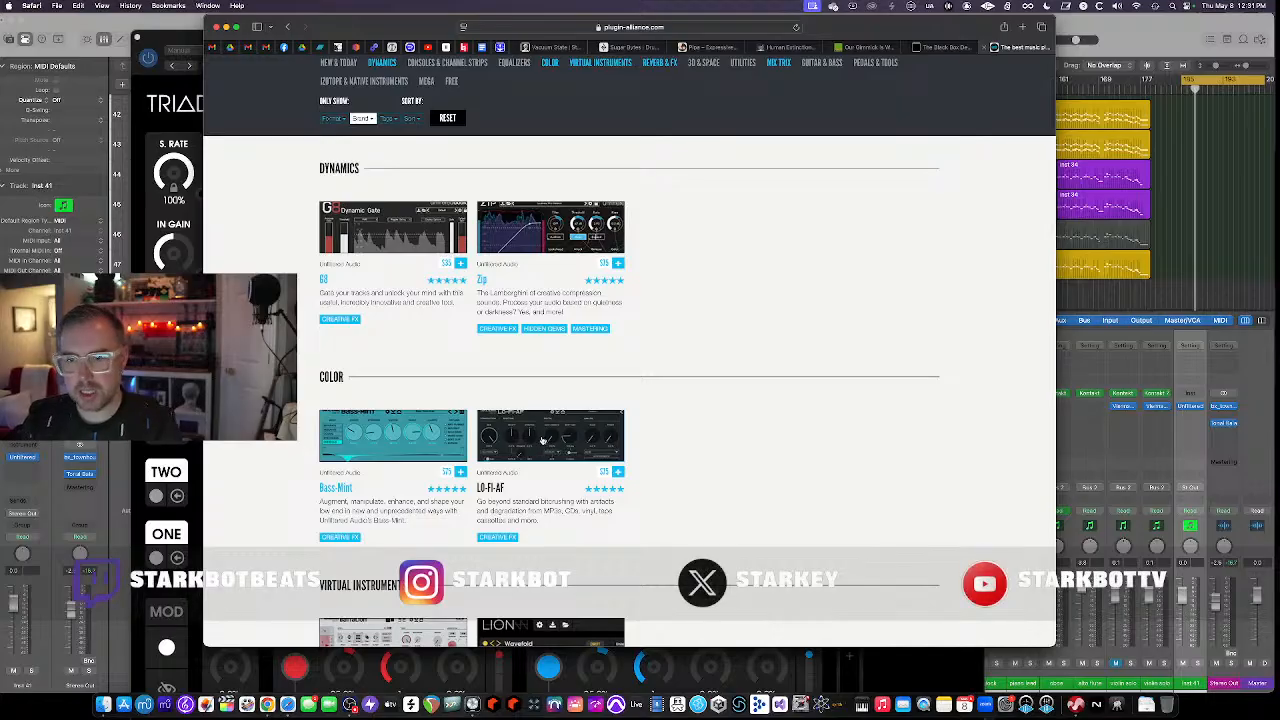
Look through the rest of the Unfiltered Audio list, from Color and Virtual Instruments down to the Reverb & FX plug-ins
scroll(542, 440, down, 1)
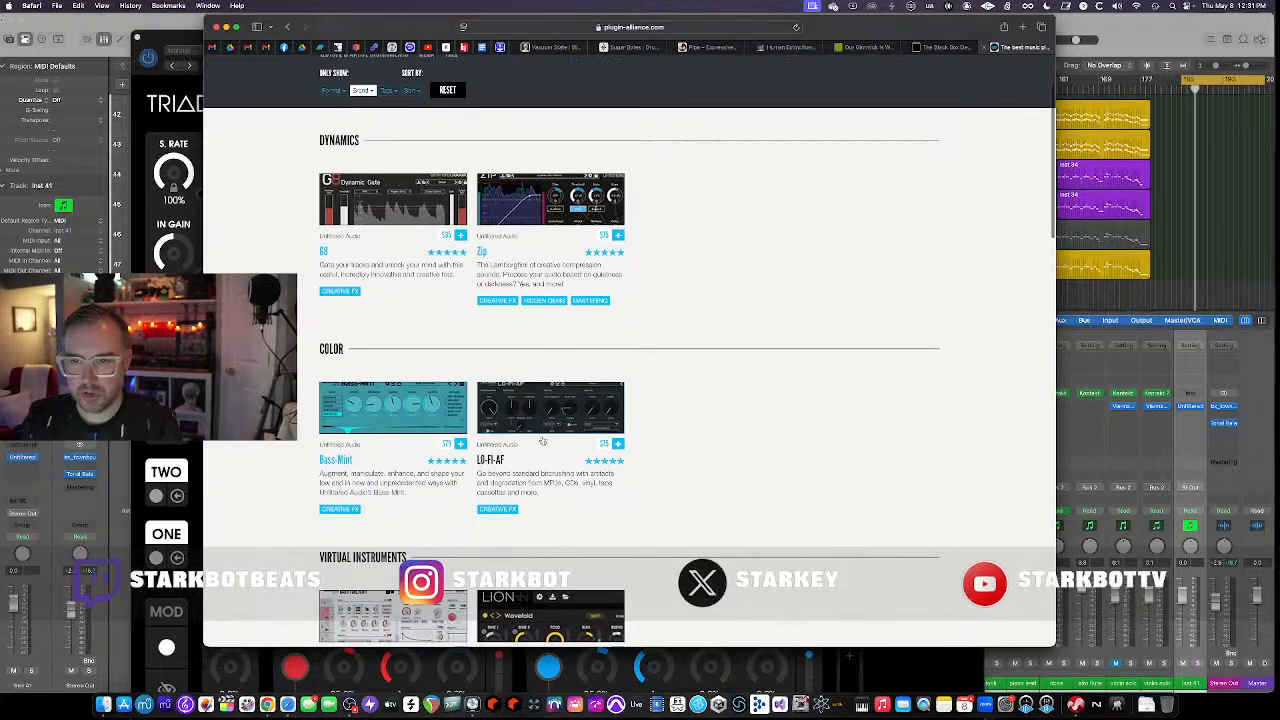
scroll(542, 440, down, 5)
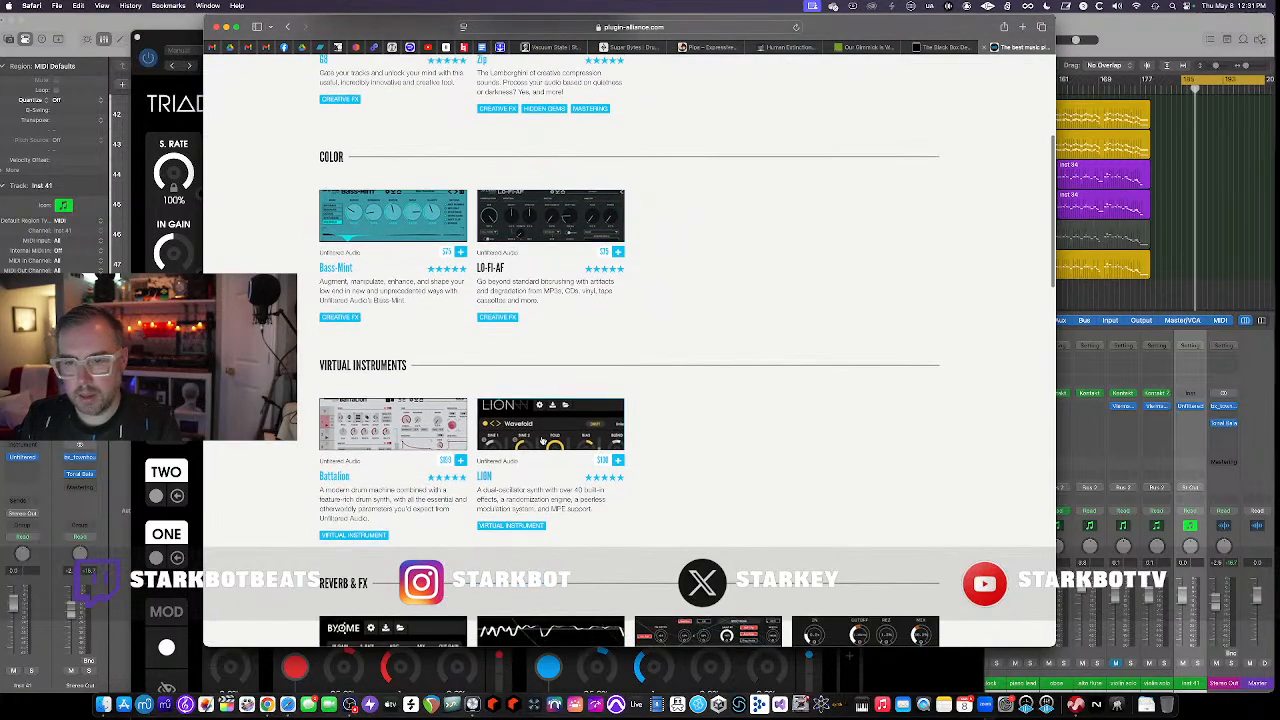
scroll(596, 436, down, 3)
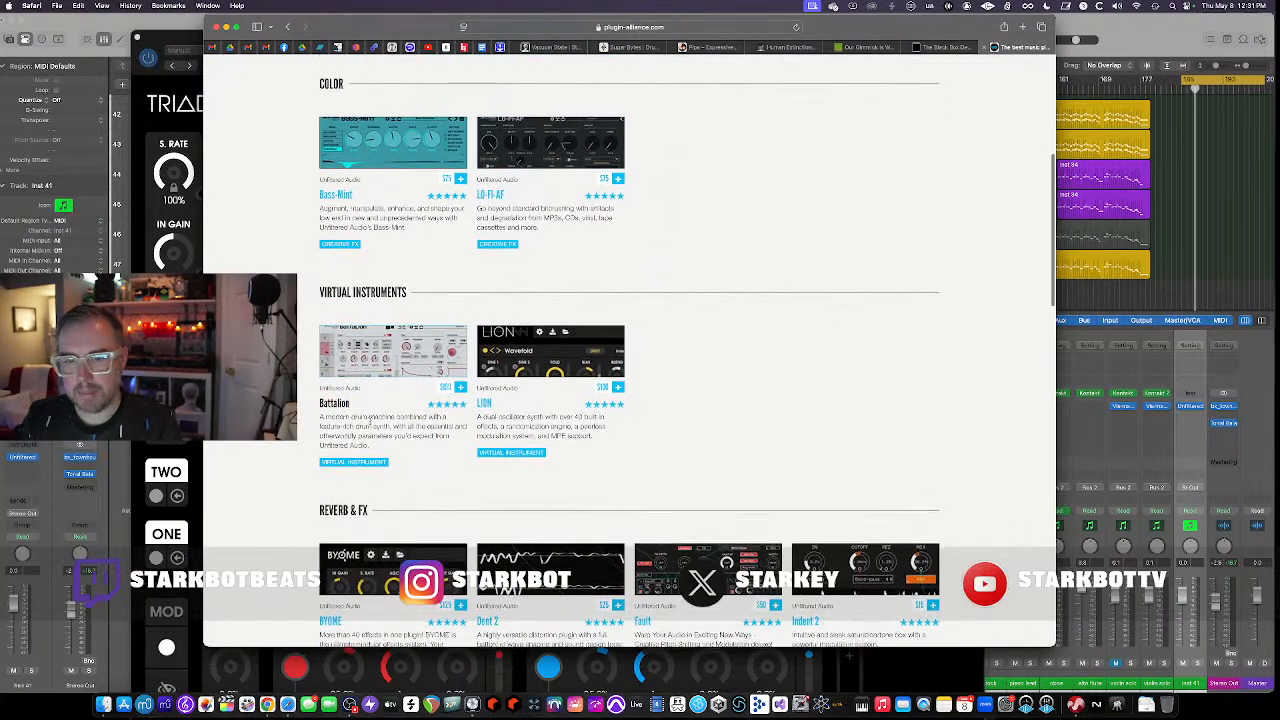
scroll(425, 320, down, 3)
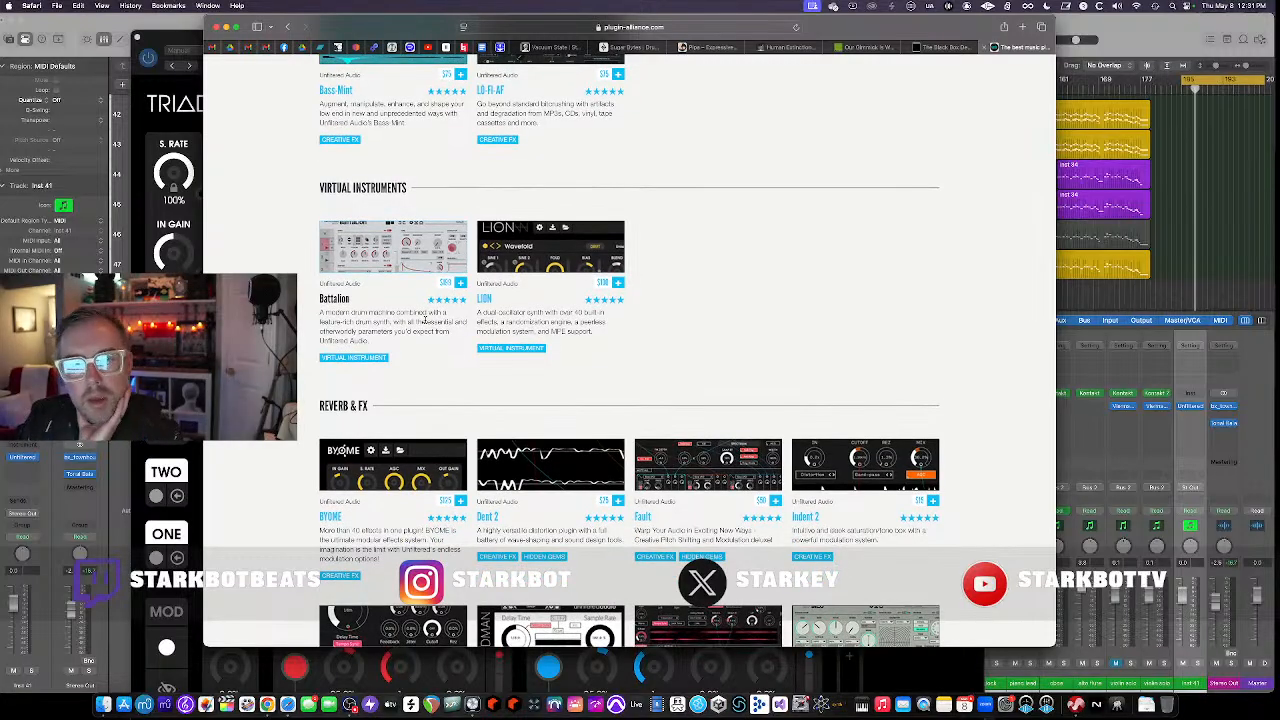
scroll(440, 332, down, 4)
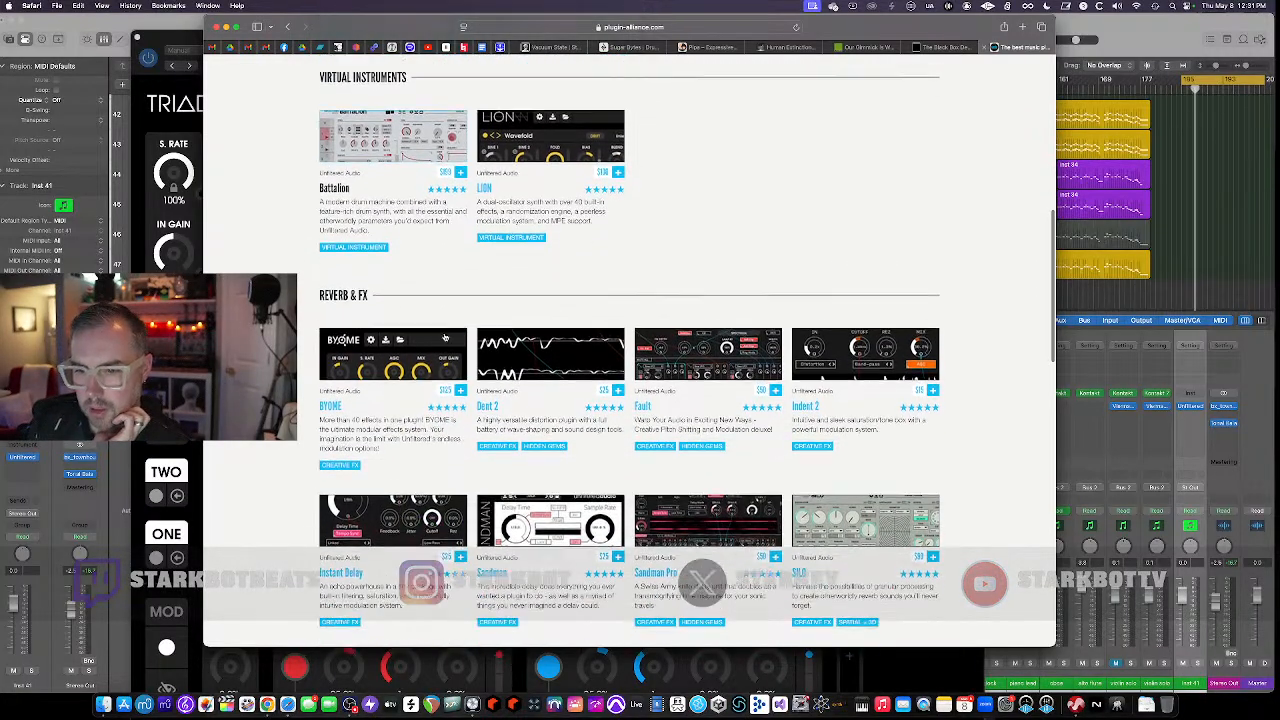
scroll(445, 338, down, 6)
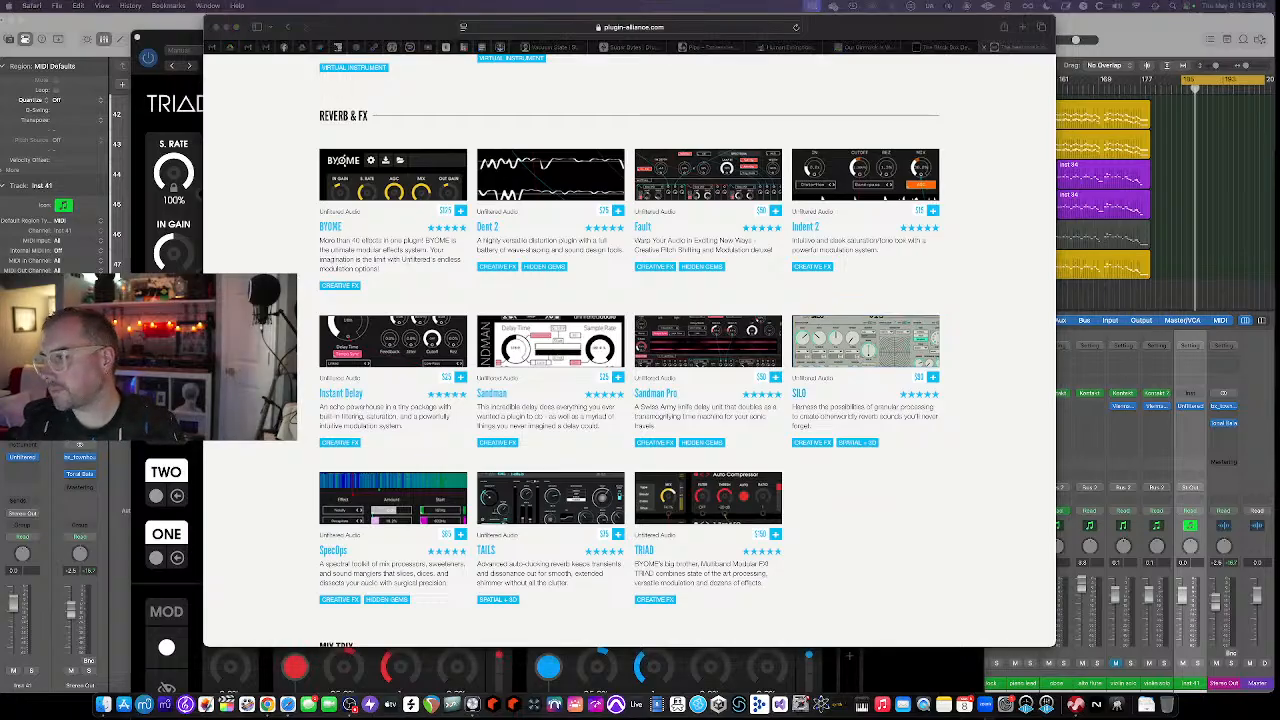
Search the web in a new tab for "sonuscore medieval flute", and correct the query to "sonuscore medieval lute"
click(834, 355)
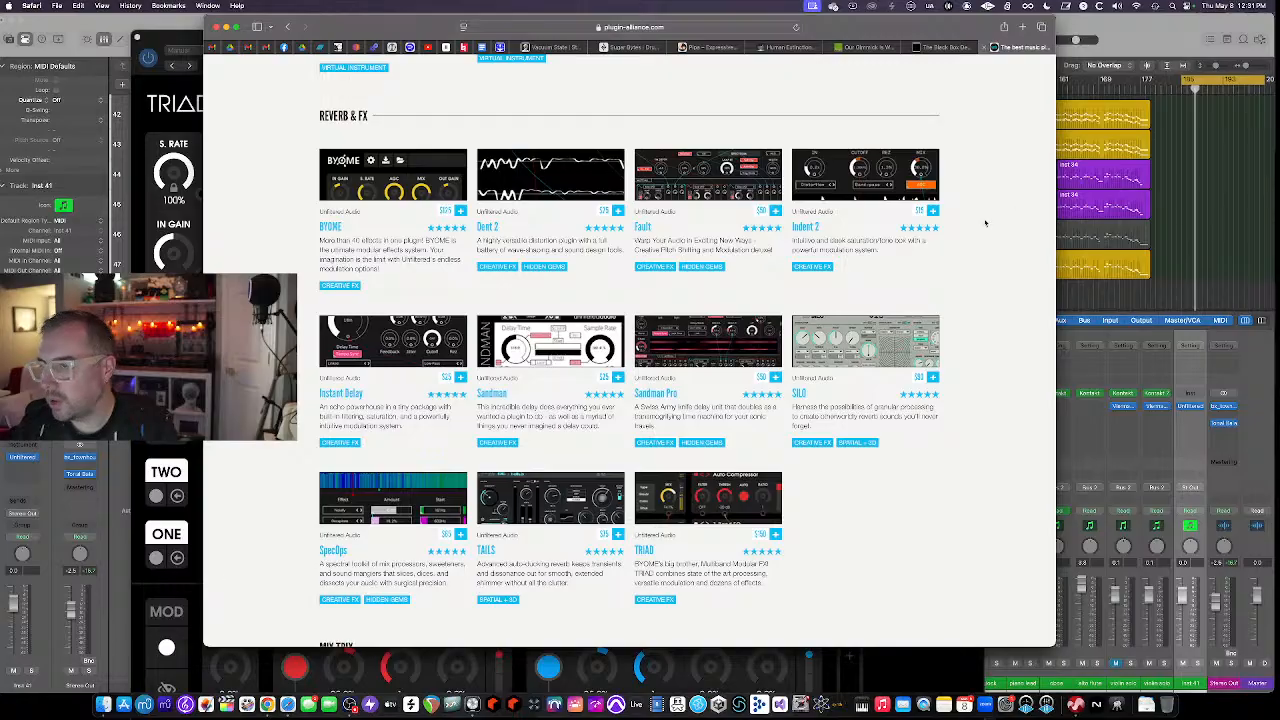
key(super+t)
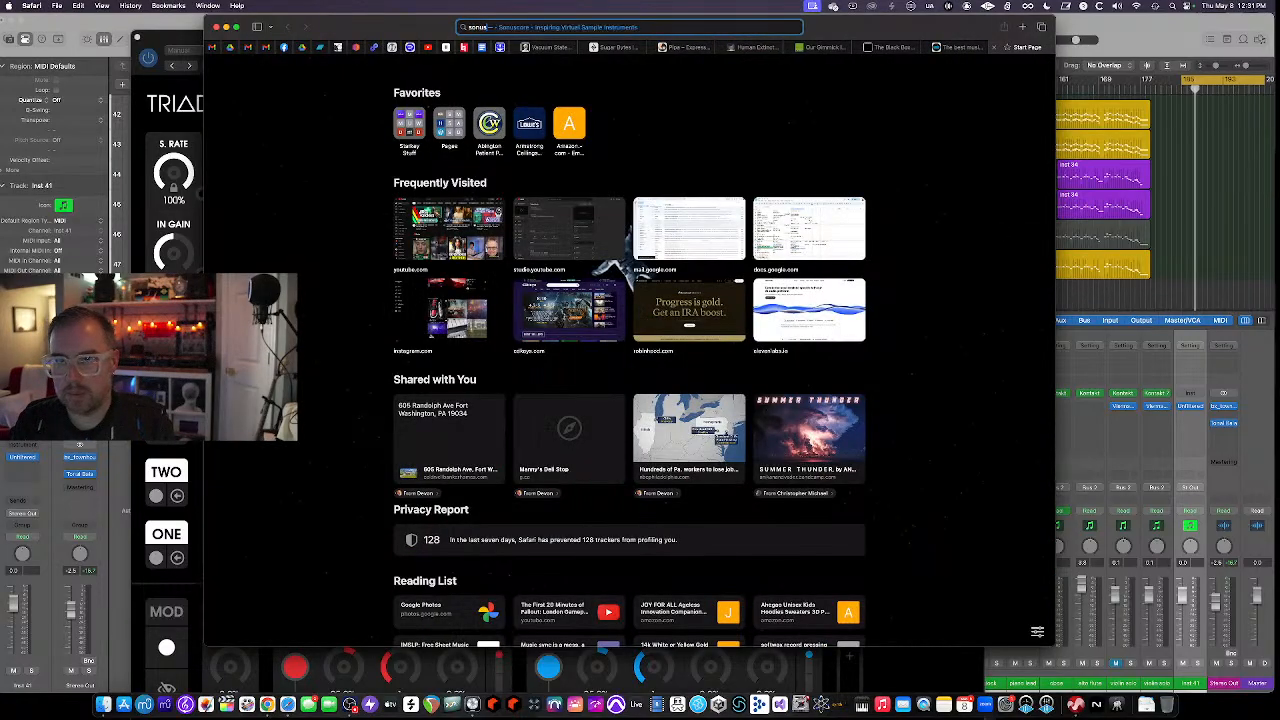
text(sonuscore medi)
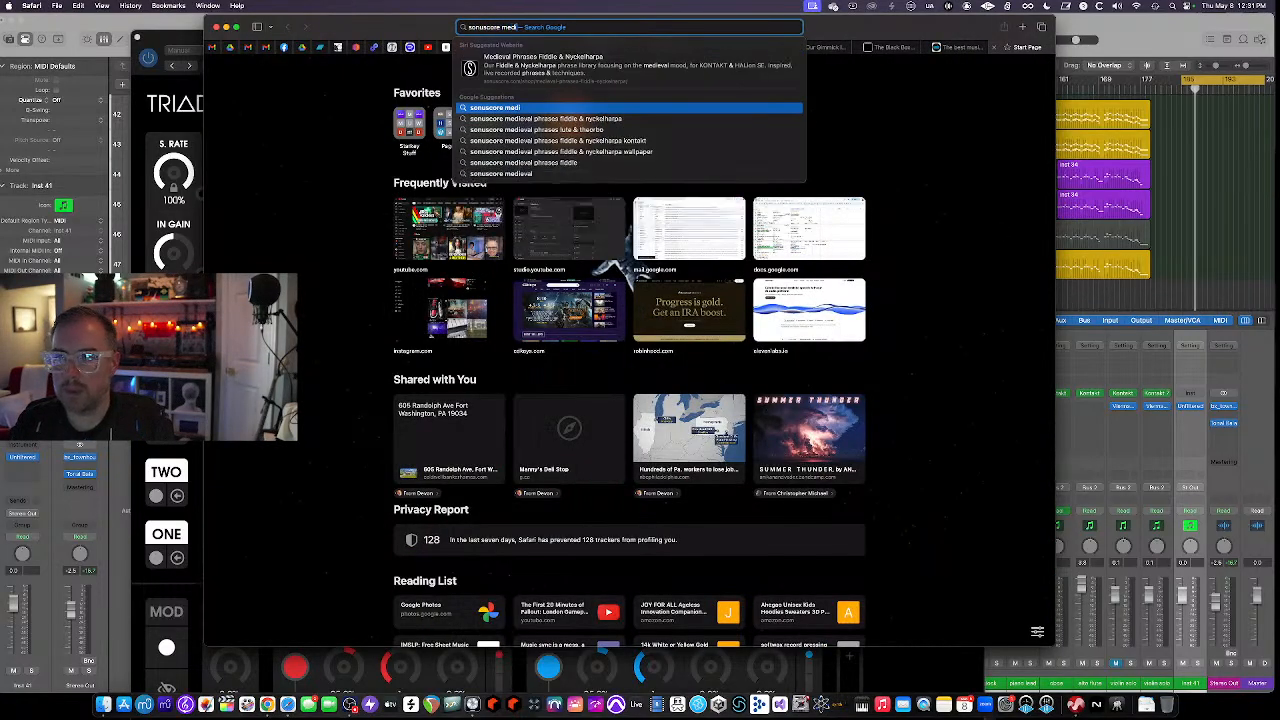
text(eval flute)
key(Return)
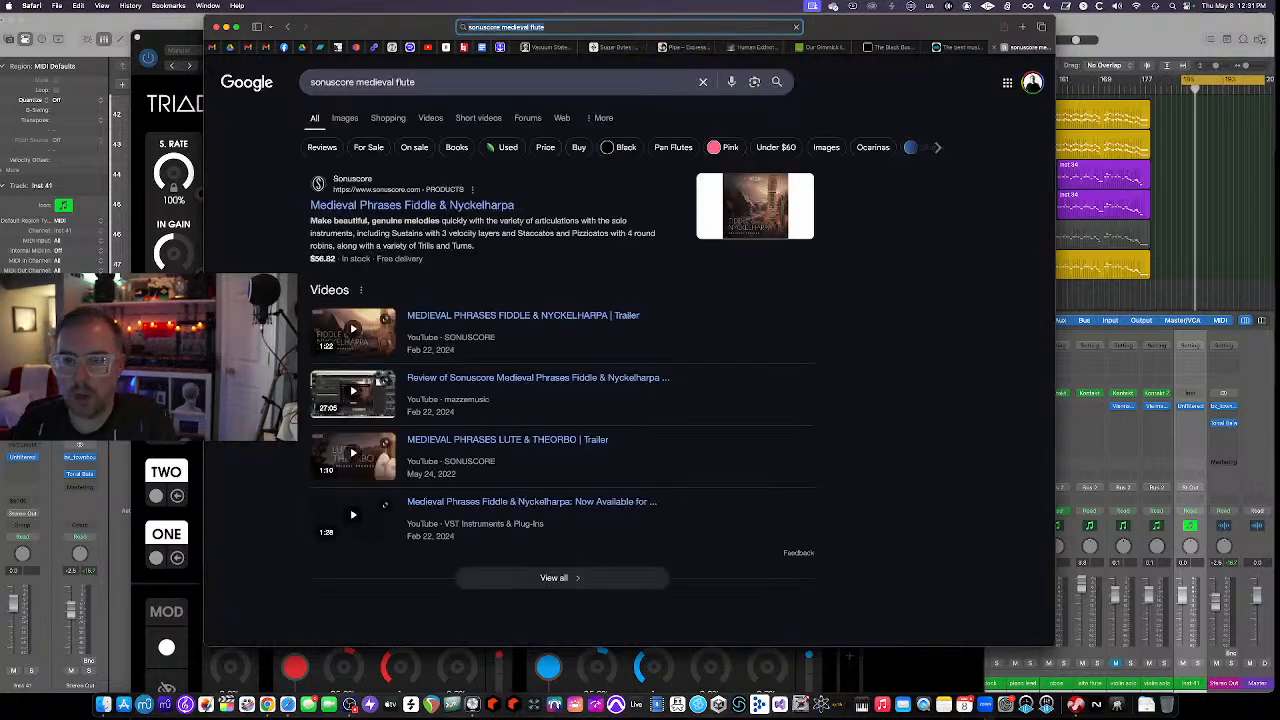
click(402, 92)
key(BackSpace)
key(Return)
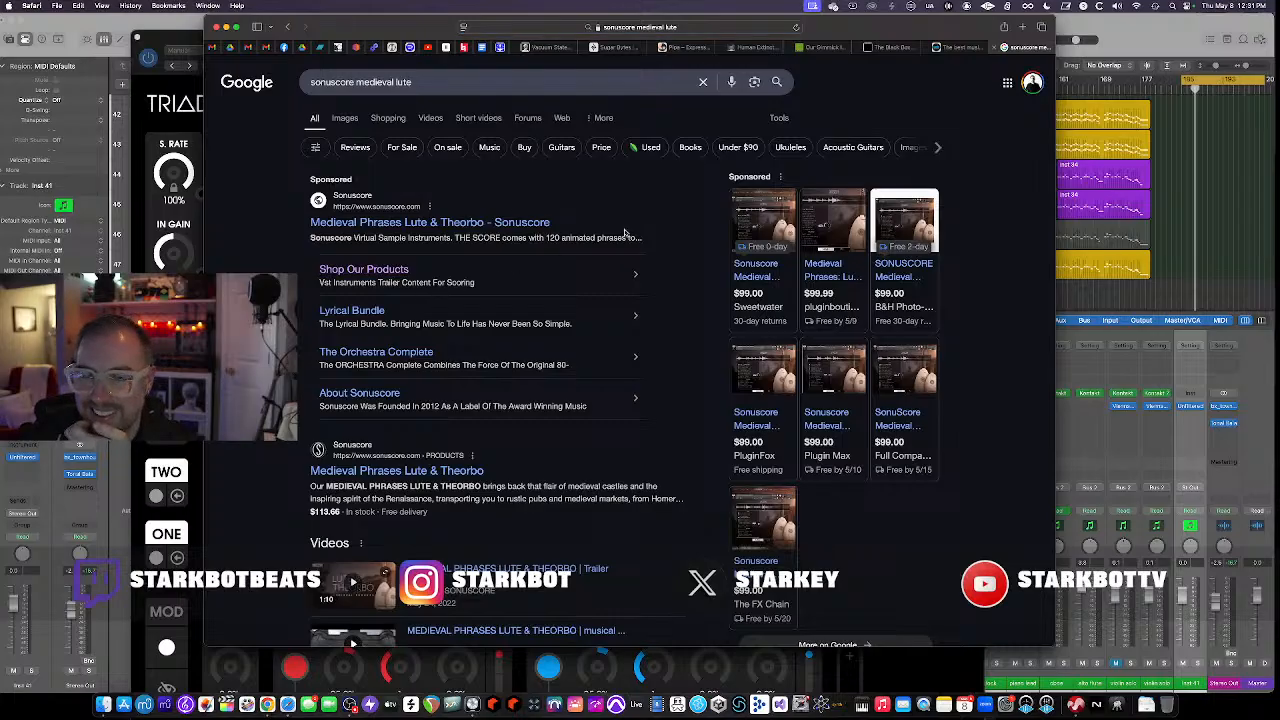
Open Sonuscore's Medieval Phrases Lute & Theorbo product page and view its description, trailer, artist and interface sections
click(419, 469)
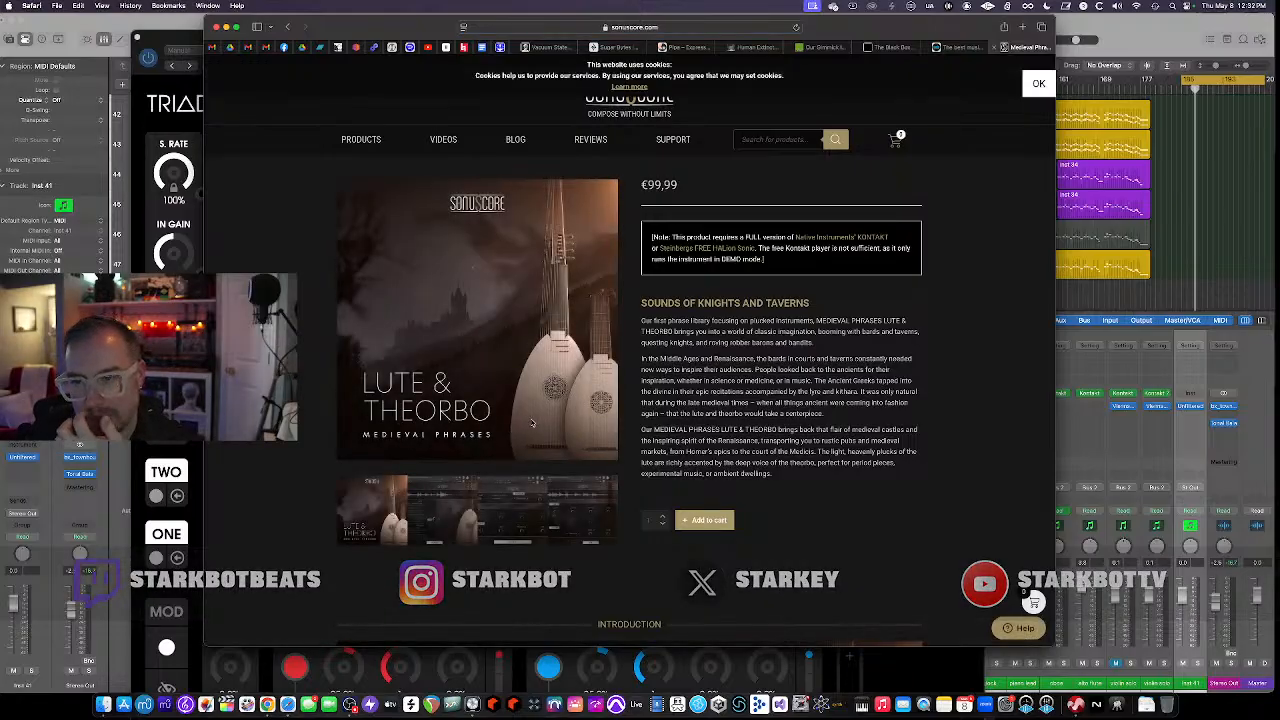
scroll(700, 410, down, 2)
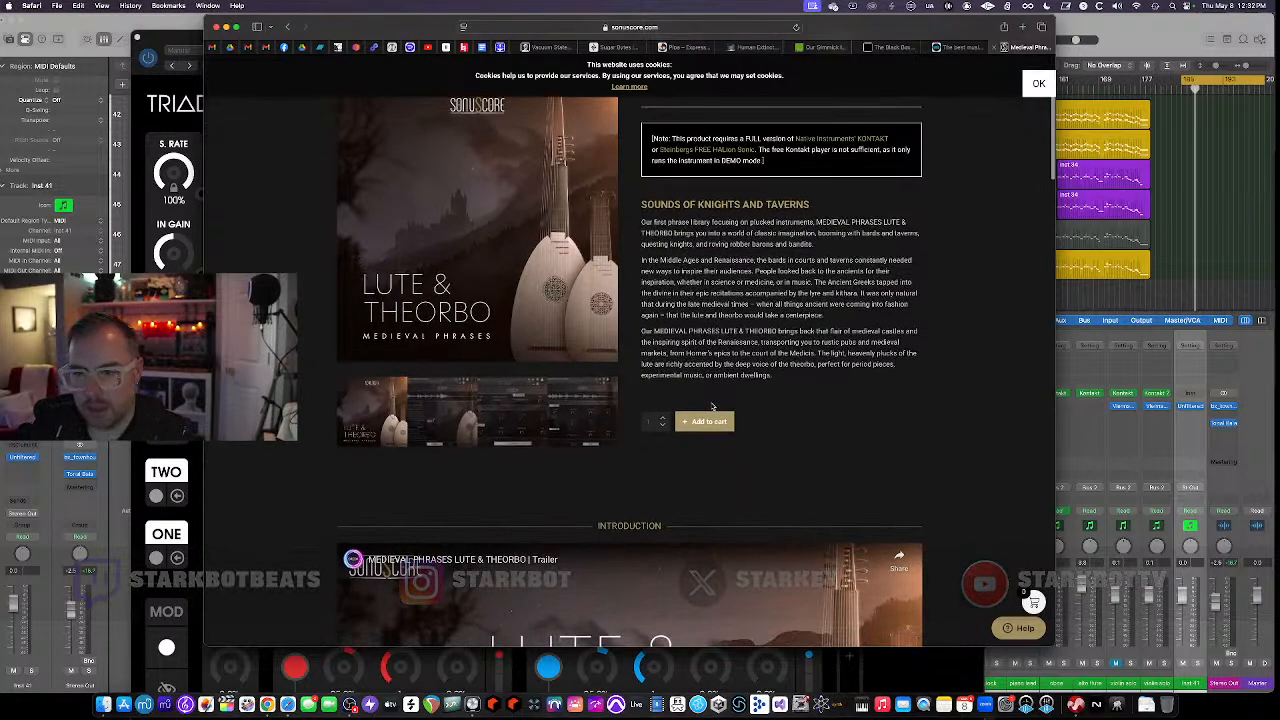
scroll(712, 406, down, 8)
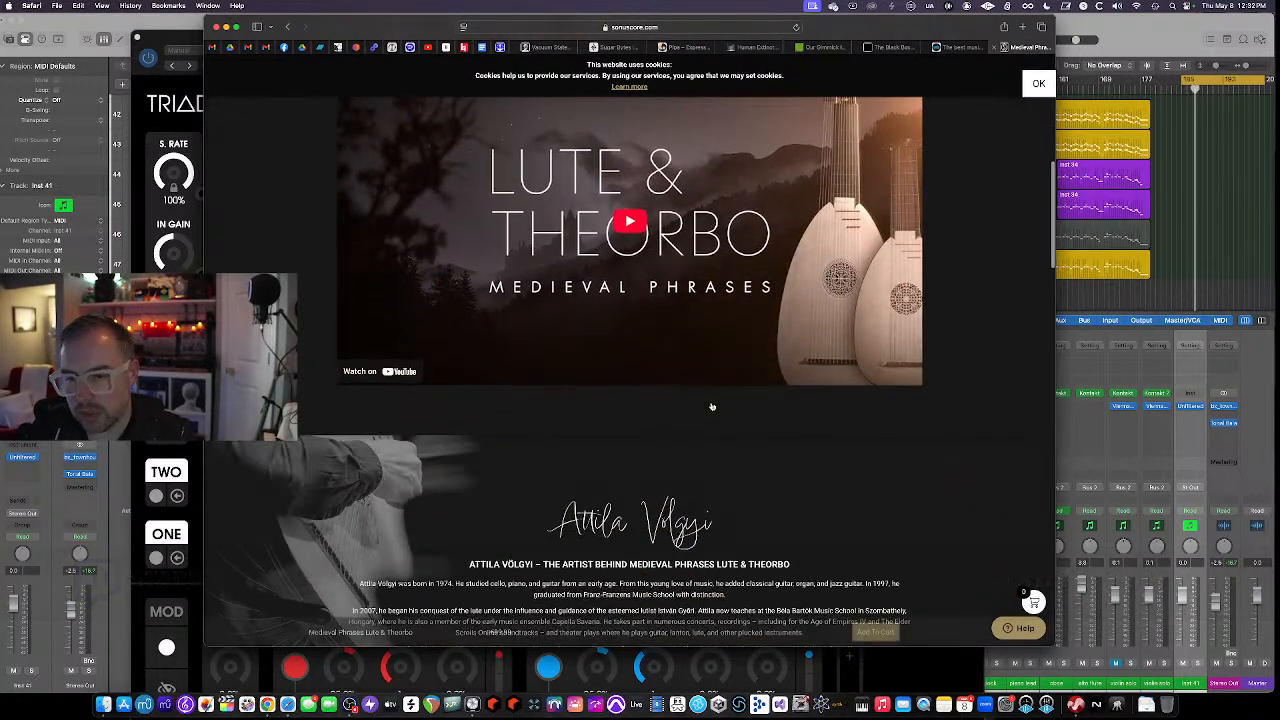
scroll(712, 406, down, 6)
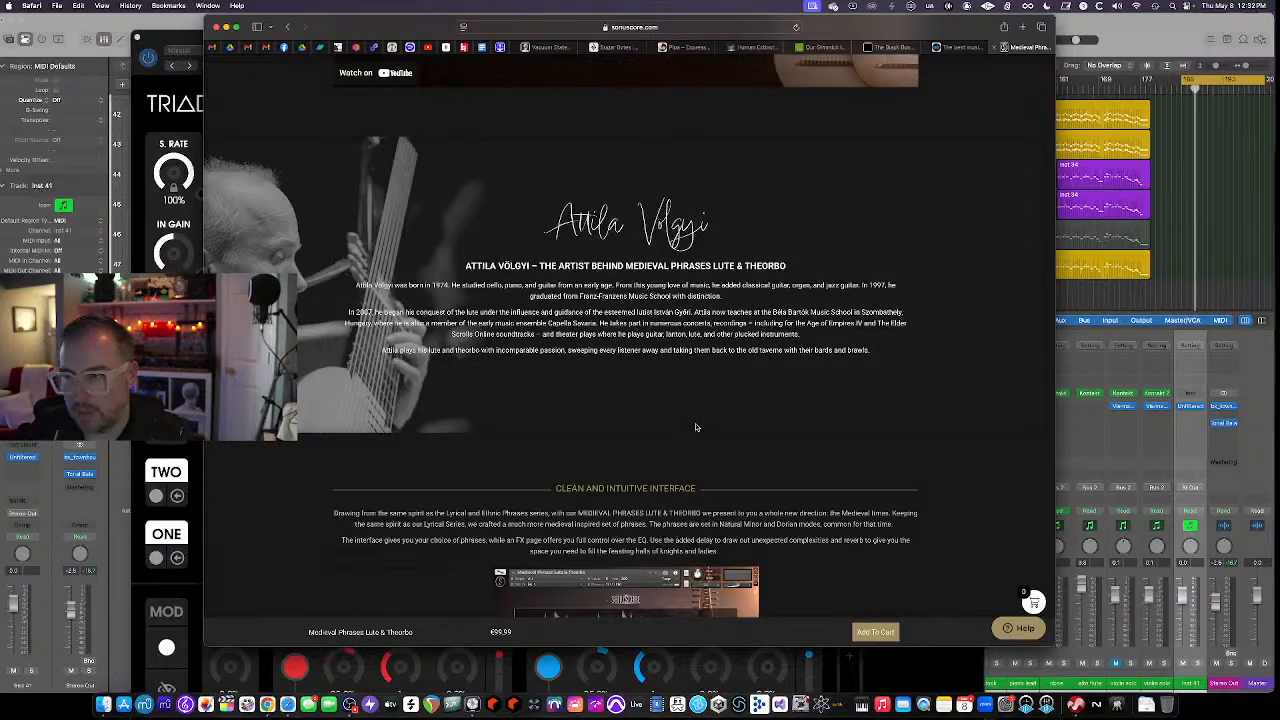
Switch back to Logic Pro and close the Triad plug-in window of the Inst 41 track
click(1148, 40)
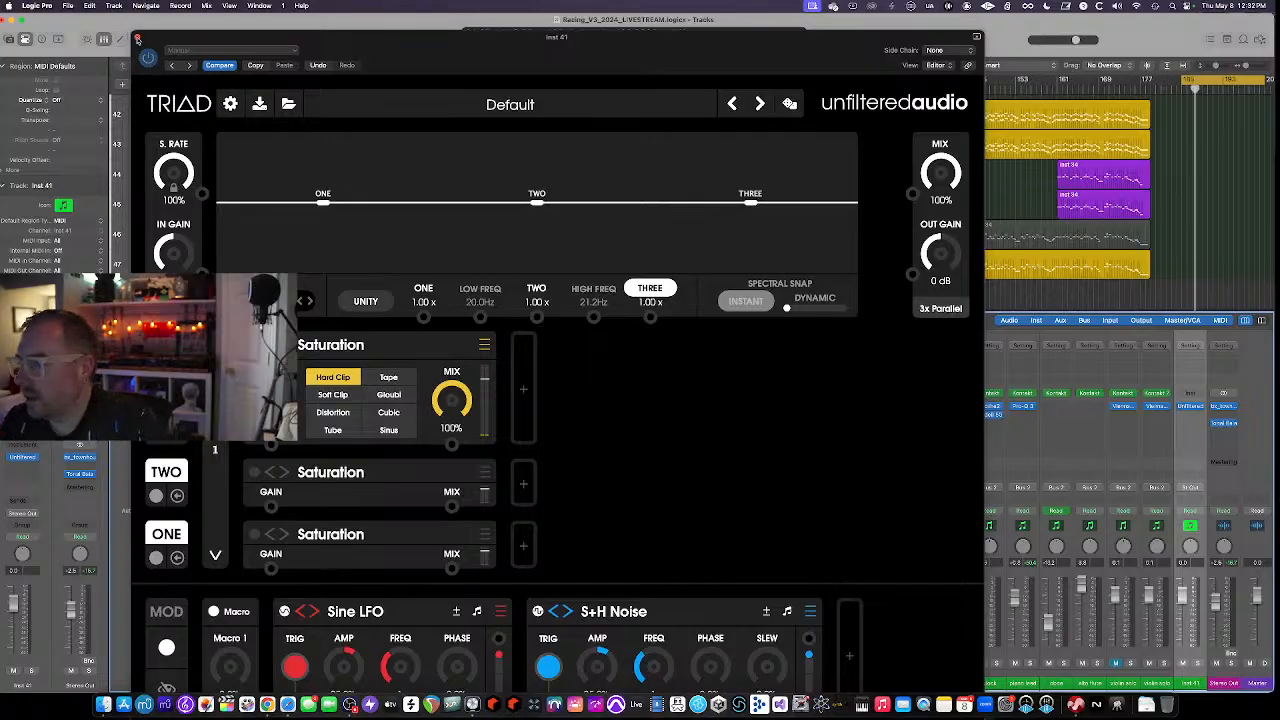
click(137, 38)
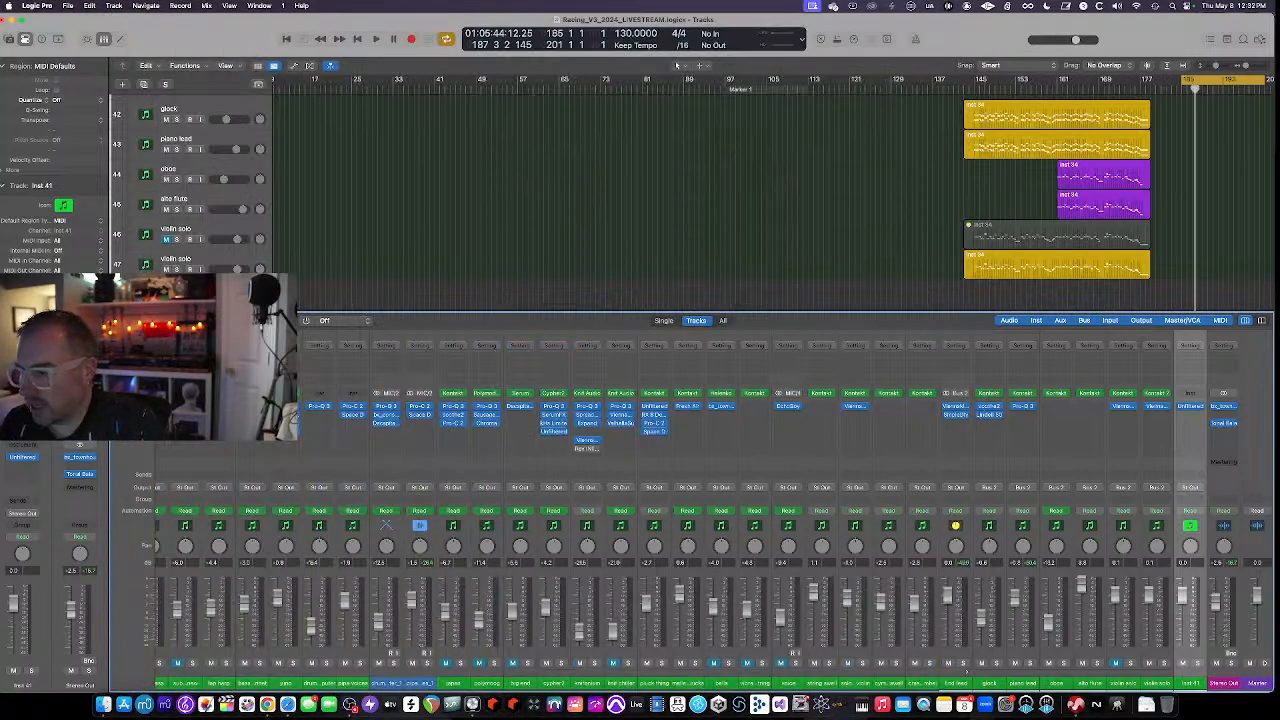